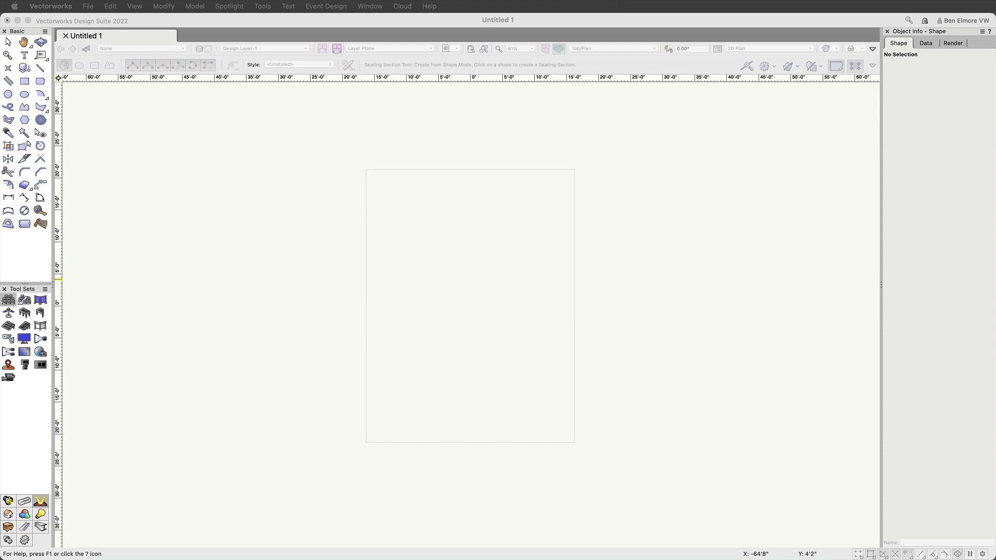
Look through the available tool sets and the general snapping settings.
{"action": "left_click", "coordinate": [272, 5]}
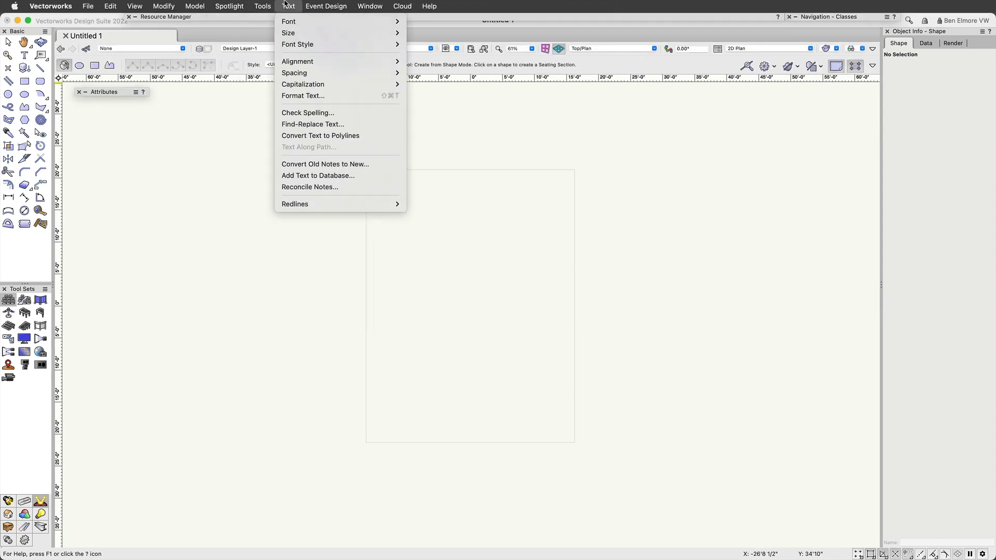
{"action": "mouse_move", "coordinate": [306, 325]}
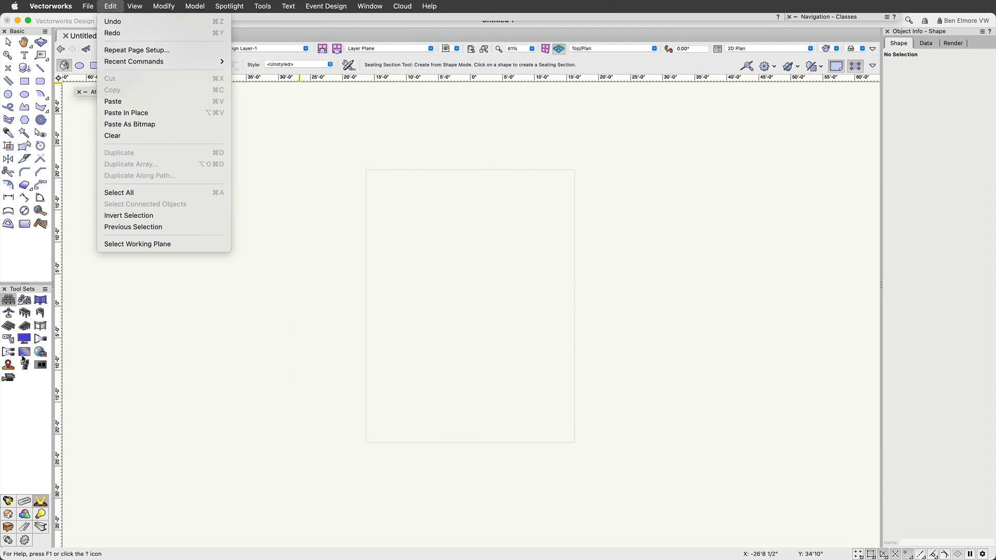
{"action": "left_click", "coordinate": [27, 507]}
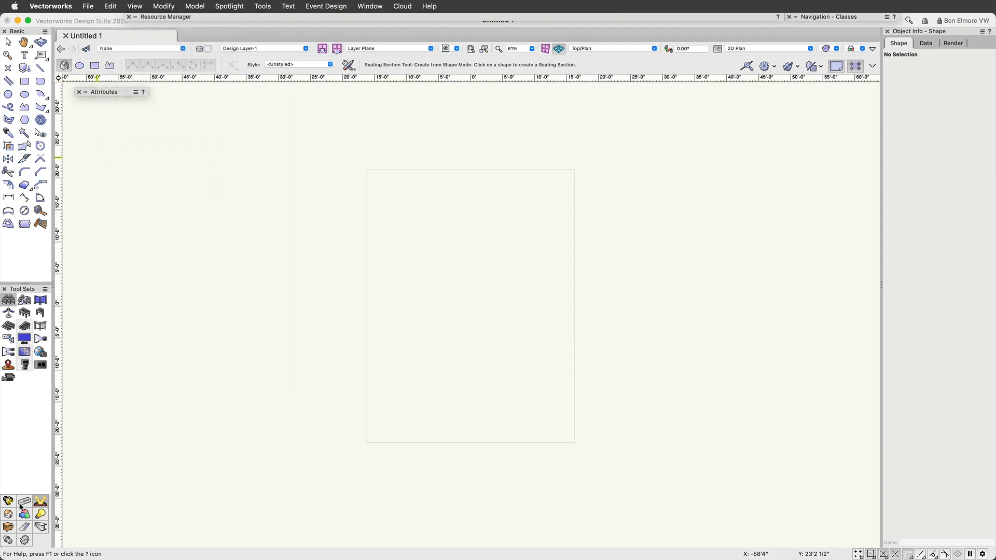
{"action": "left_click", "coordinate": [8, 501]}
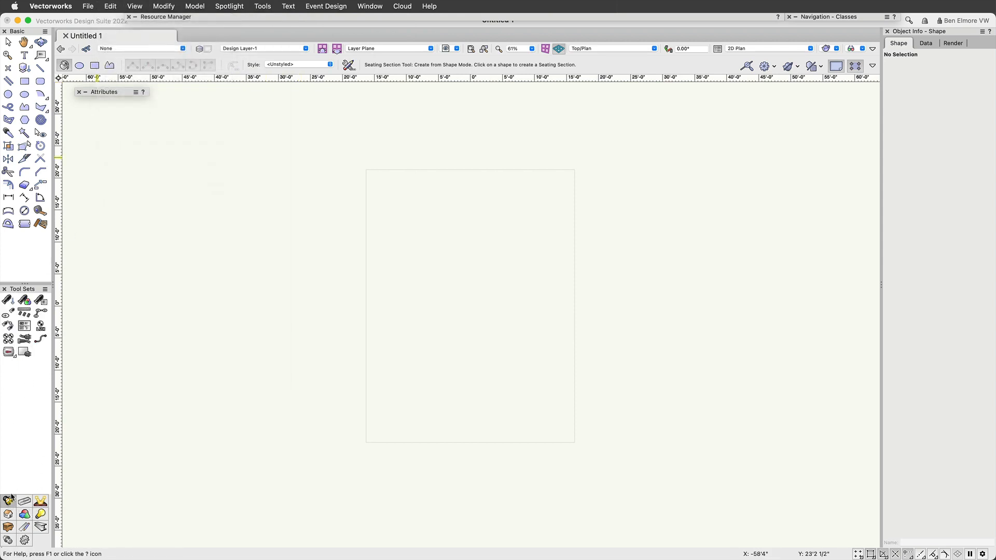
{"action": "left_click", "coordinate": [27, 504]}
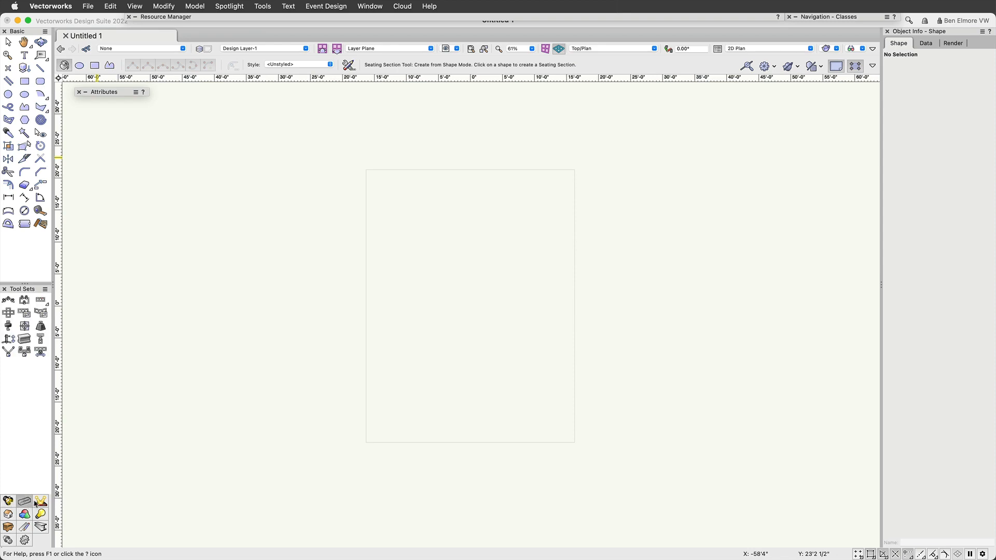
{"action": "left_click", "coordinate": [40, 502]}
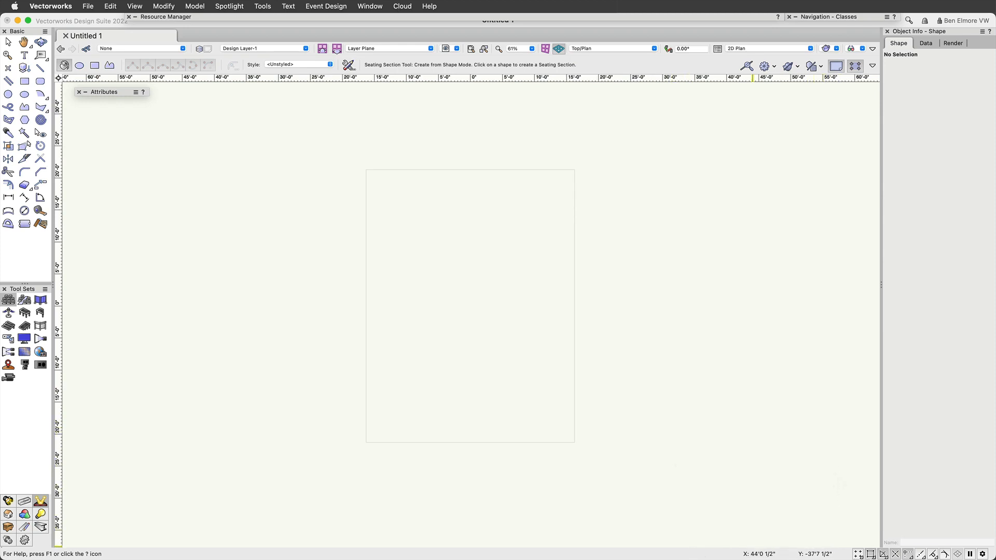
{"action": "left_click", "coordinate": [982, 555]}
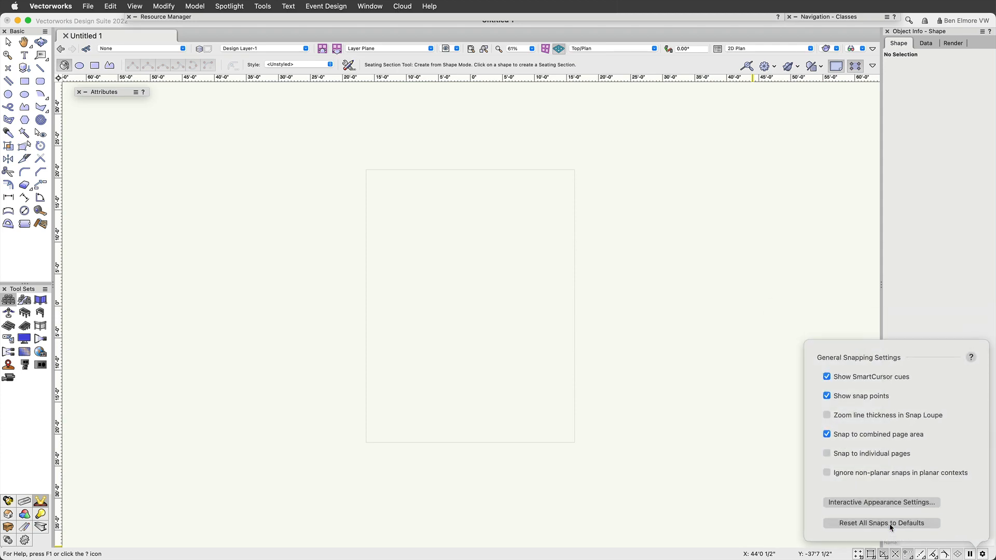
{"action": "left_click", "coordinate": [630, 441]}
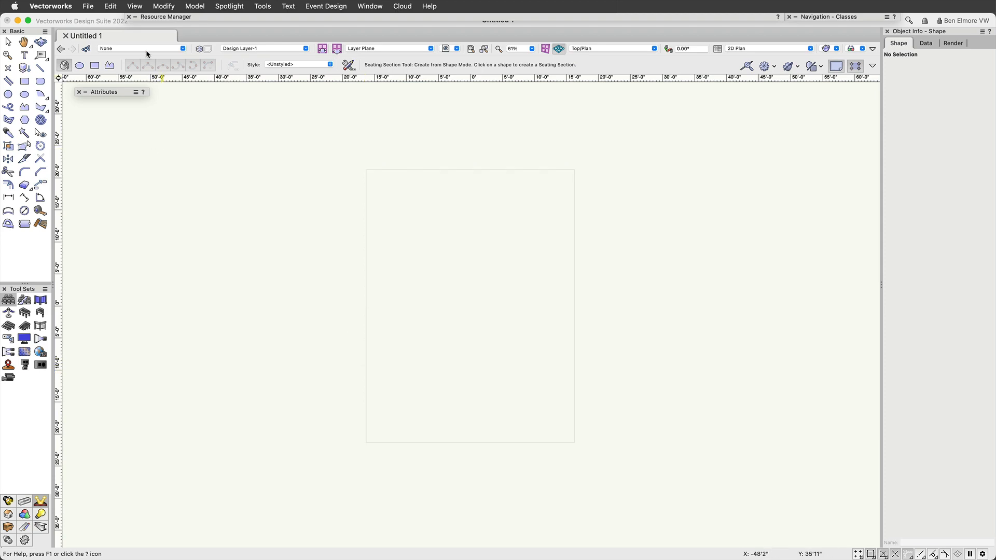
Hide the page boundary through the page setup.
{"action": "left_click", "coordinate": [91, 5]}
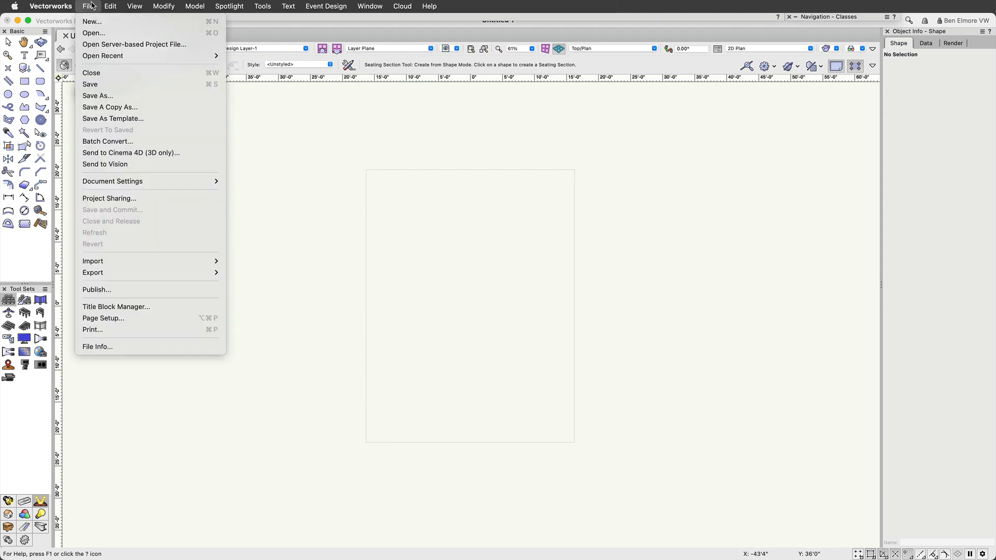
{"action": "left_click", "coordinate": [121, 317]}
{"action": "left_click", "coordinate": [410, 179]}
{"action": "left_click", "coordinate": [634, 270]}
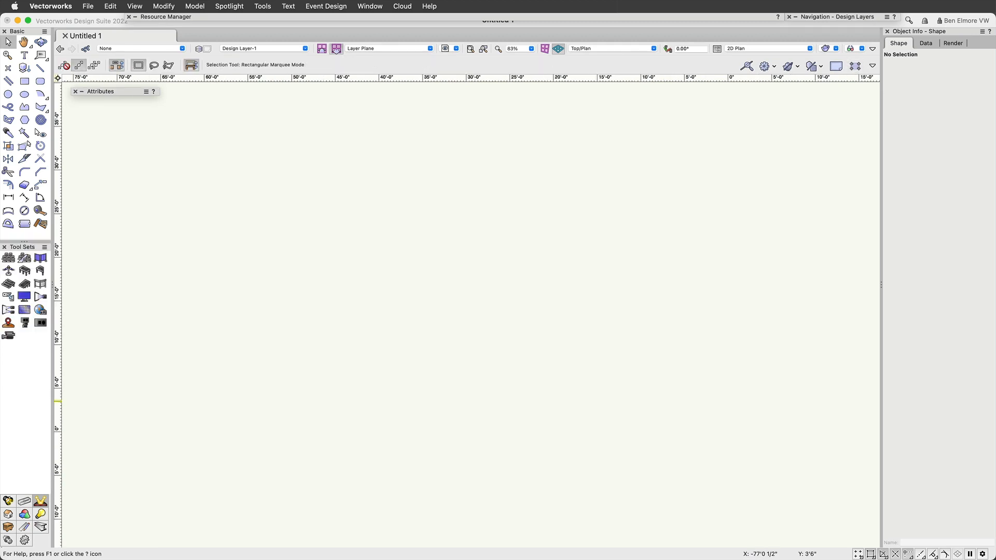
{"action": "left_click", "coordinate": [89, 5]}
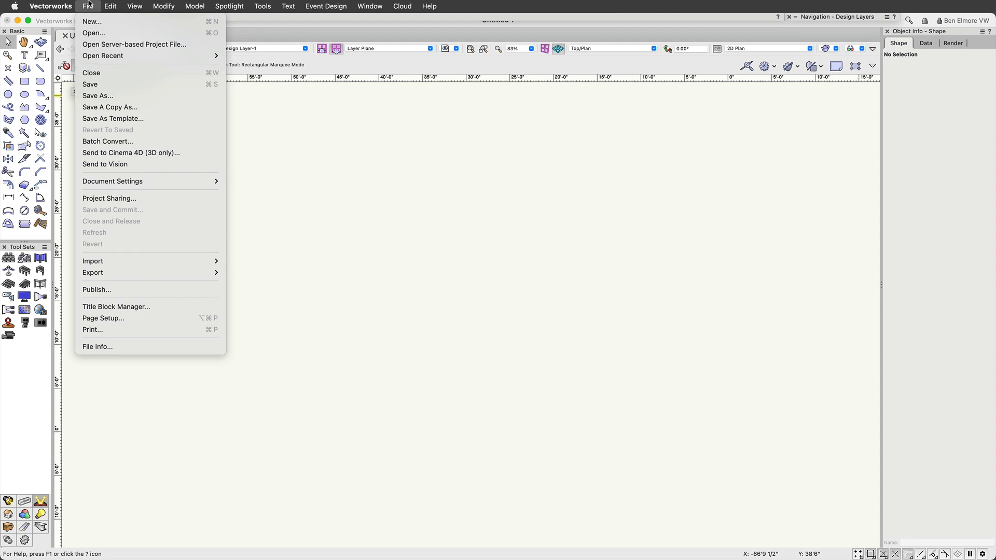
{"action": "mouse_move", "coordinate": [106, 265]}
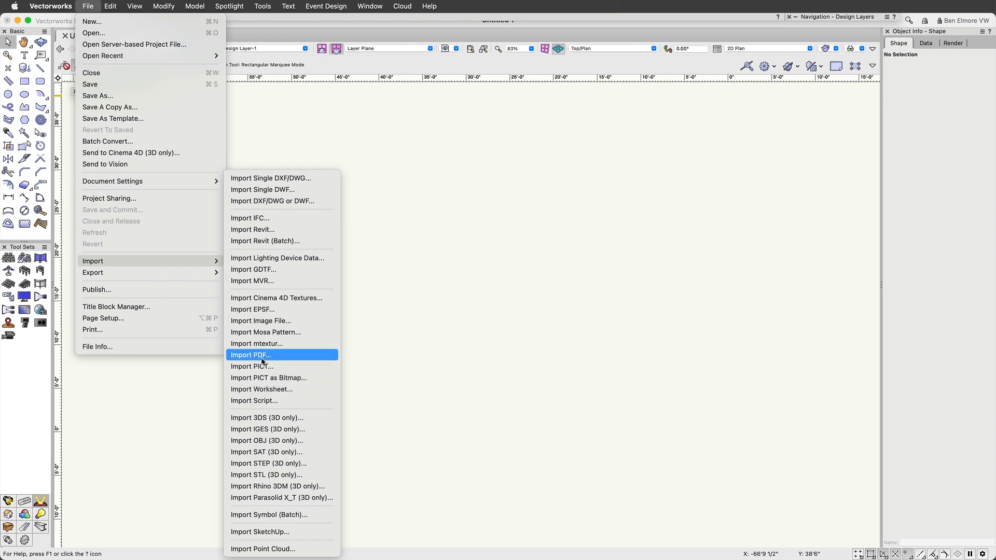
{"action": "left_click", "coordinate": [397, 287]}
Import page 1 of A2-Ballroom Stage Only.pdf from the course files folder in Finder, with Snap to Geometry enabled.
{"action": "key", "text": "ctrl+Up"}
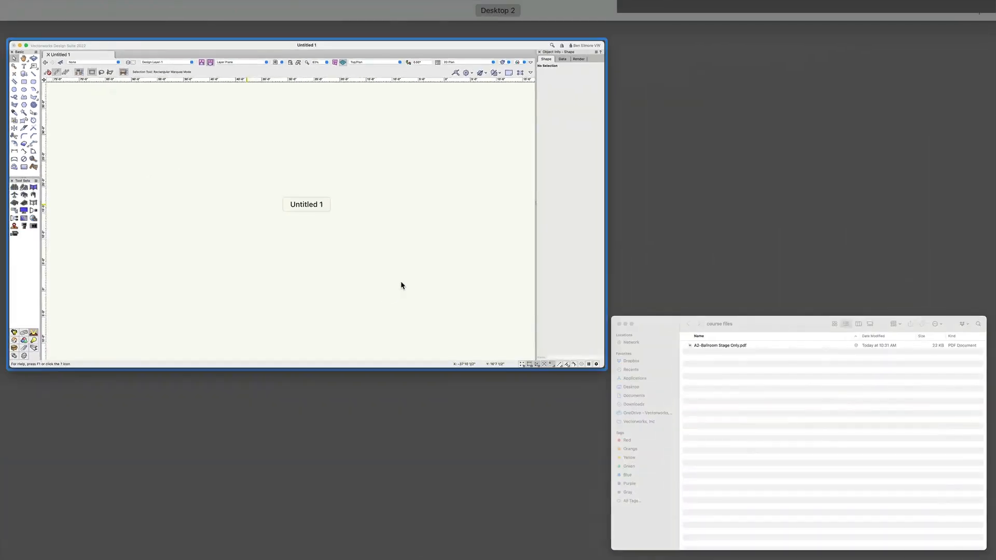
{"action": "left_click", "coordinate": [783, 413]}
{"action": "left_click_drag", "start_coordinate": [543, 139], "coordinate": [521, 144]}
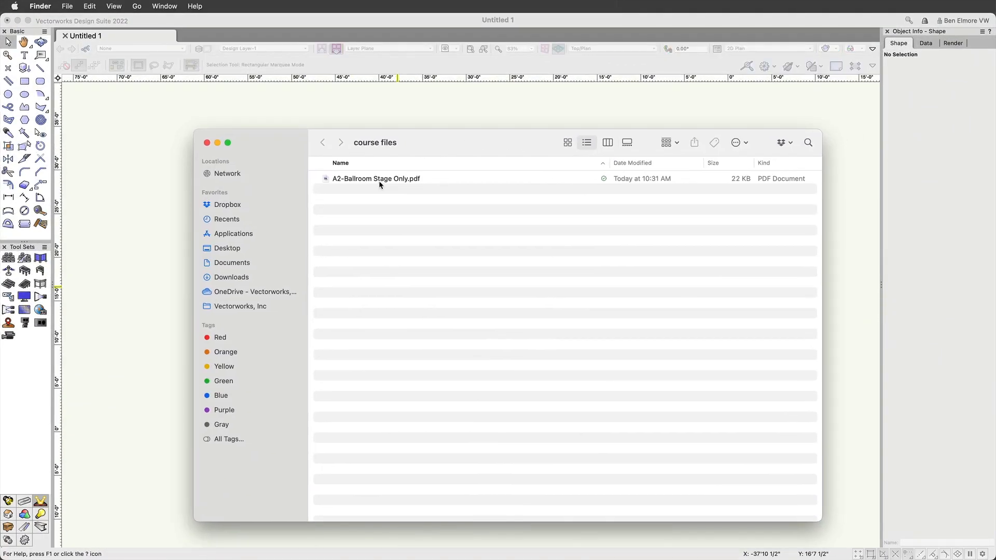
{"action": "left_click_drag", "start_coordinate": [381, 180], "coordinate": [142, 163]}
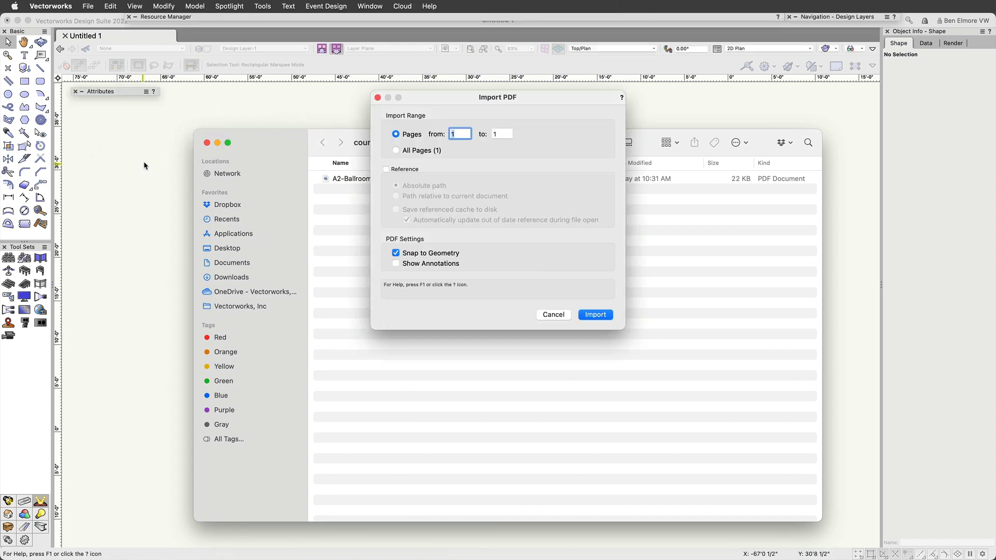
{"action": "mouse_move", "coordinate": [433, 97]}
{"action": "left_mouse_down"}
{"action": "mouse_move", "coordinate": [391, 93]}
{"action": "mouse_move", "coordinate": [434, 97]}
{"action": "left_mouse_up"}
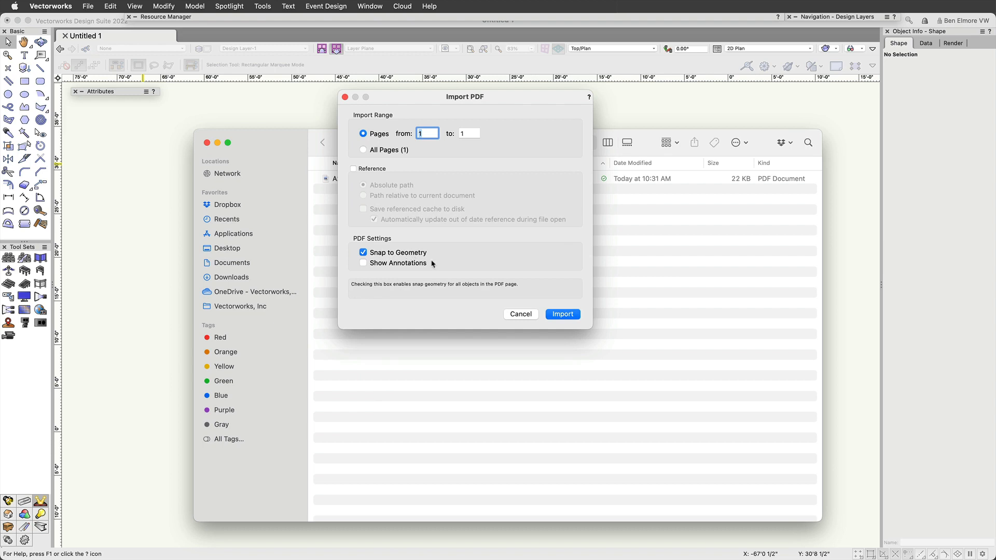
{"action": "left_click", "coordinate": [562, 315]}
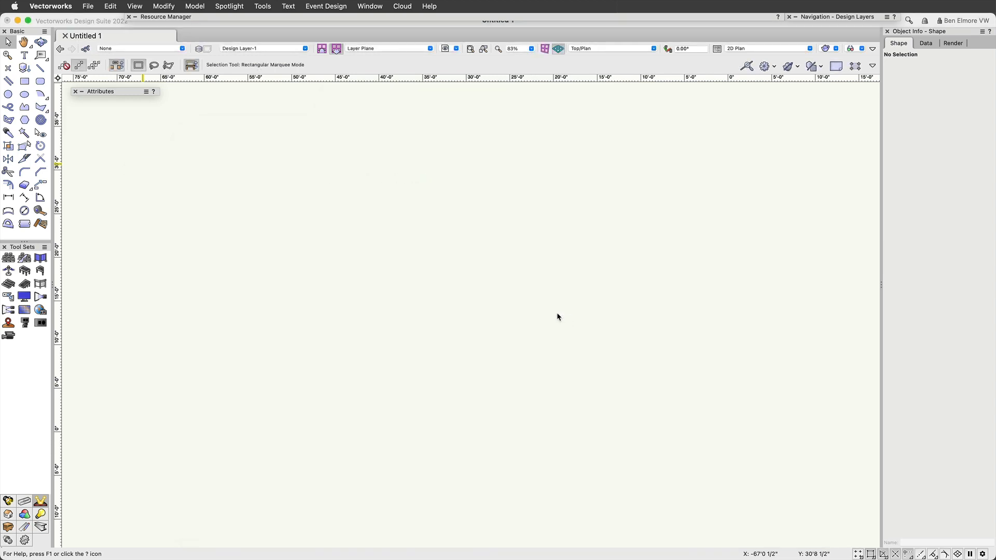
Measure the stage's upper edge from corner to corner on the imported PDF using the Tape Measure.
{"action": "scroll", "coordinate": [548, 308], "scroll_direction": "down", "scroll_amount": 3}
{"action": "scroll", "coordinate": [337, 204], "scroll_direction": "up", "scroll_amount": 1}
{"action": "middle_click_drag", "start_coordinate": [338, 203], "coordinate": [497, 319]}
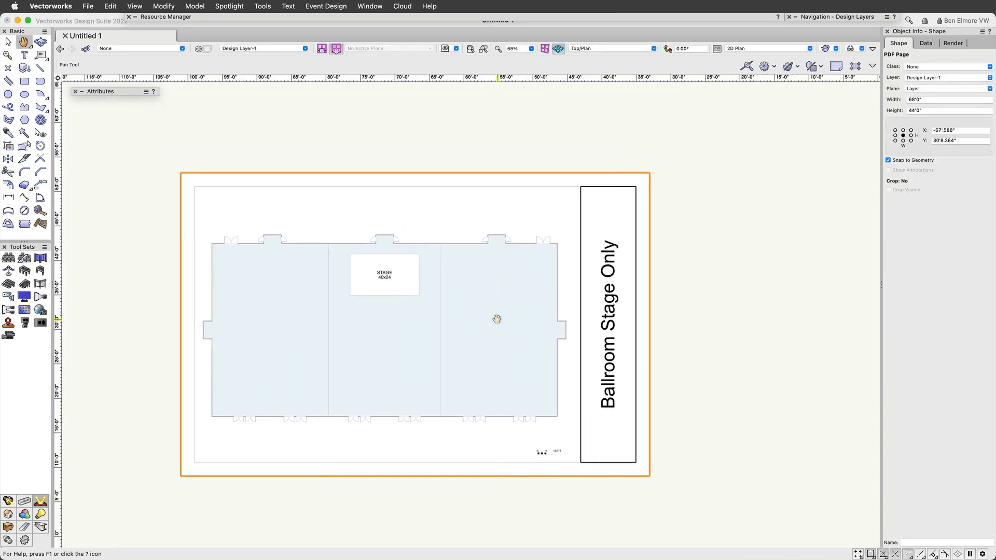
{"action": "key", "text": "x"}
{"action": "scroll", "coordinate": [481, 309], "scroll_direction": "up", "scroll_amount": 3}
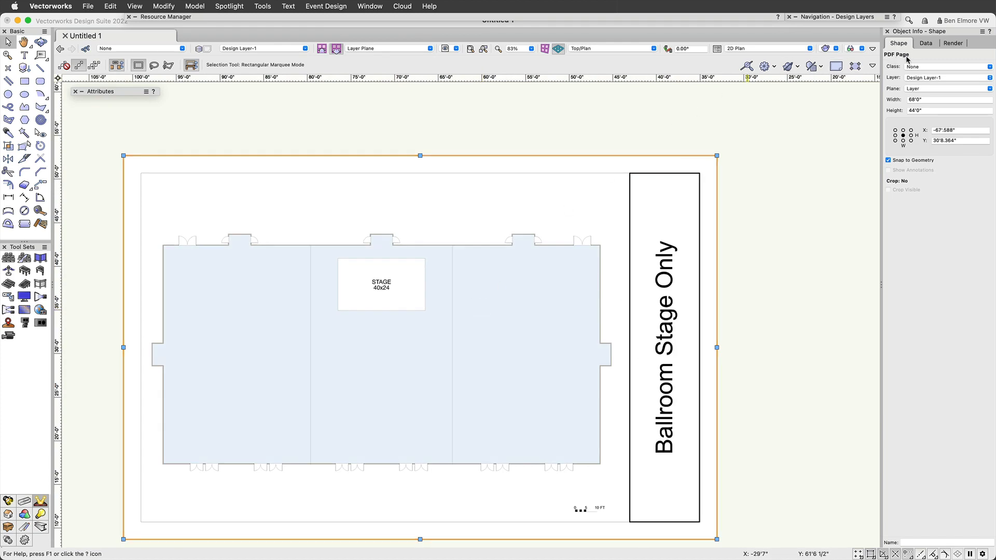
{"action": "middle_click_drag", "start_coordinate": [416, 306], "coordinate": [436, 265]}
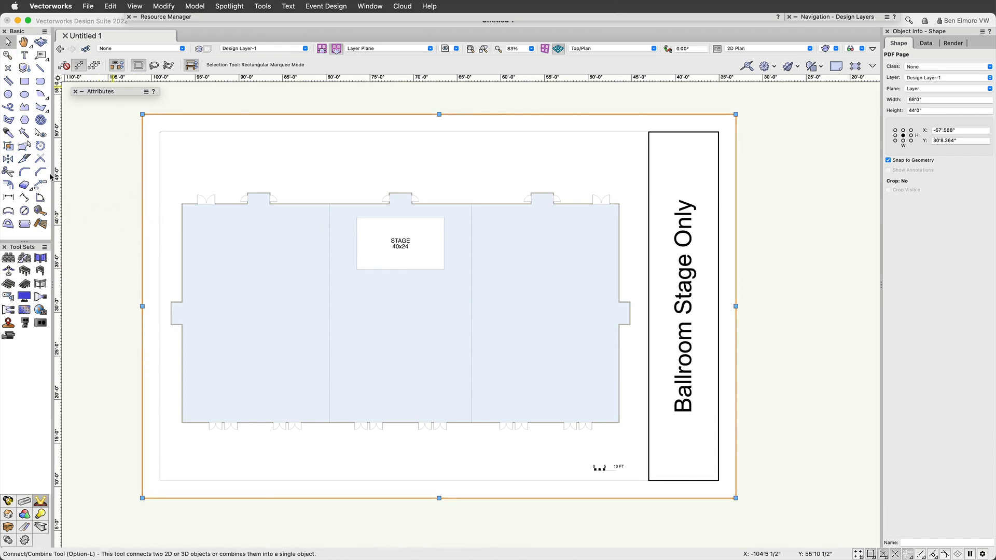
{"action": "left_click", "coordinate": [39, 211]}
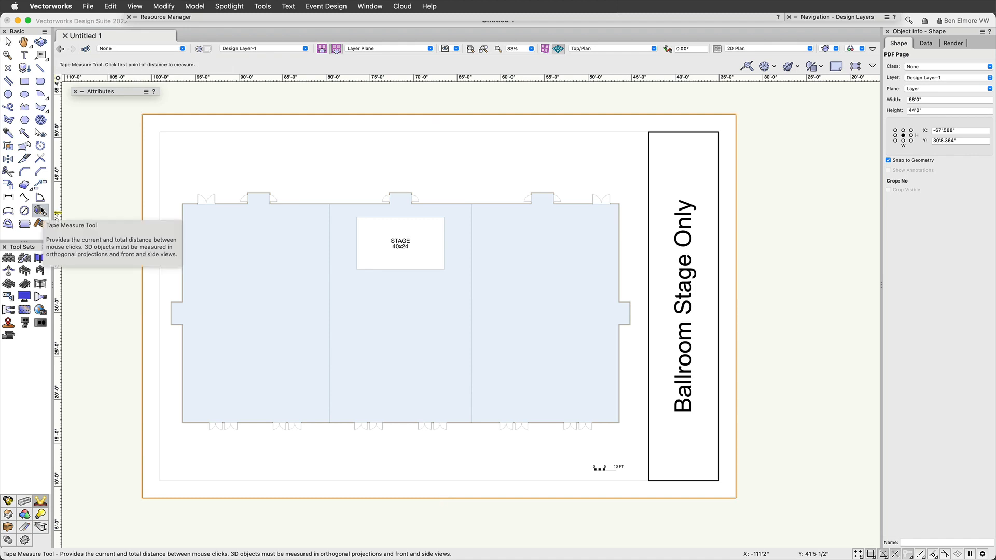
{"action": "scroll", "coordinate": [394, 228], "scroll_direction": "up", "scroll_amount": 3}
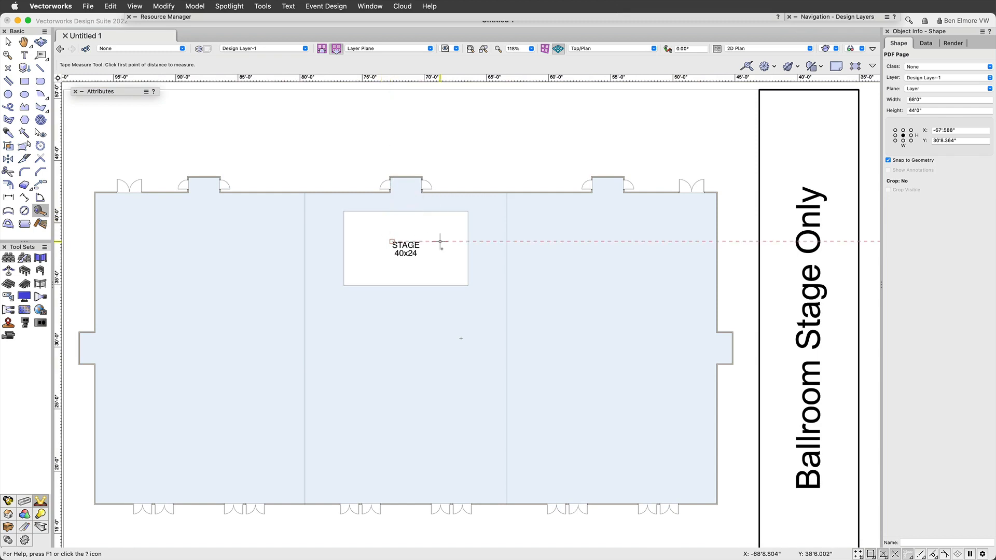
{"action": "scroll", "coordinate": [359, 323], "scroll_direction": "up", "scroll_amount": 4}
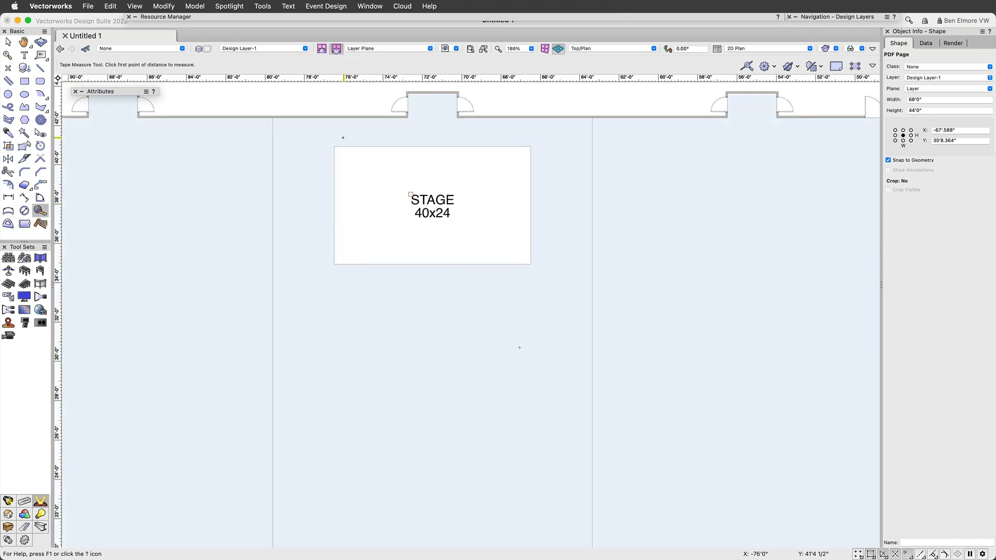
{"action": "left_click", "coordinate": [334, 146]}
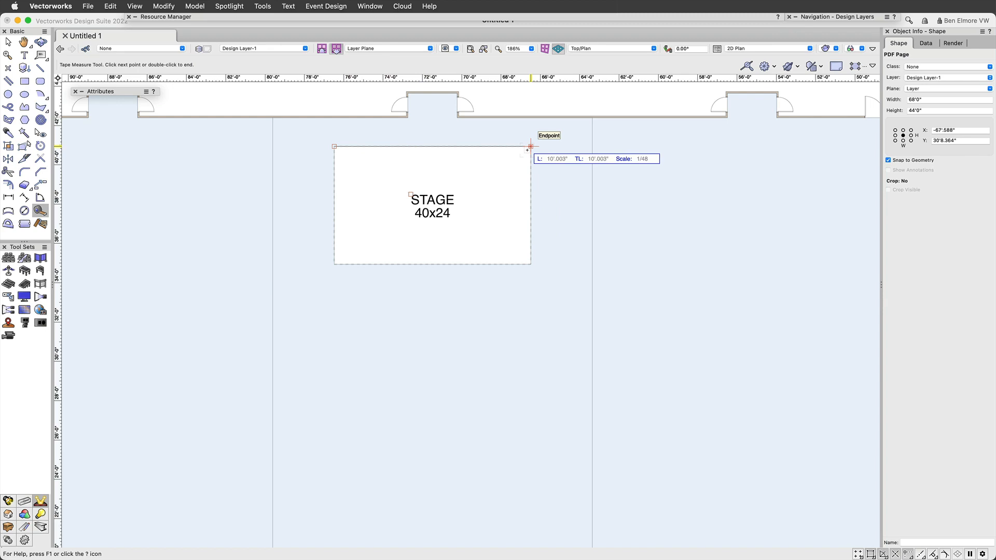
{"action": "scroll", "coordinate": [472, 193], "scroll_direction": "down", "scroll_amount": 5}
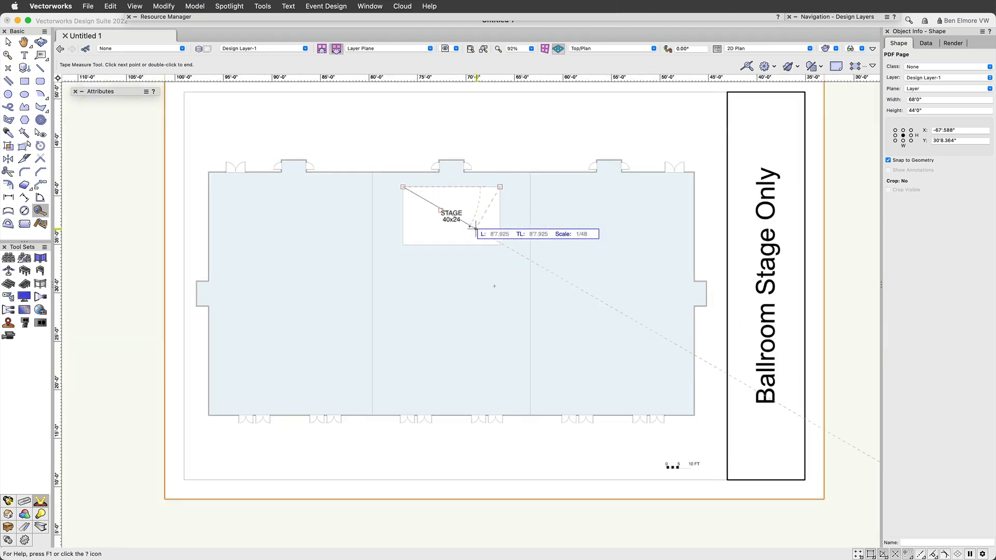
{"action": "key", "text": "x"}
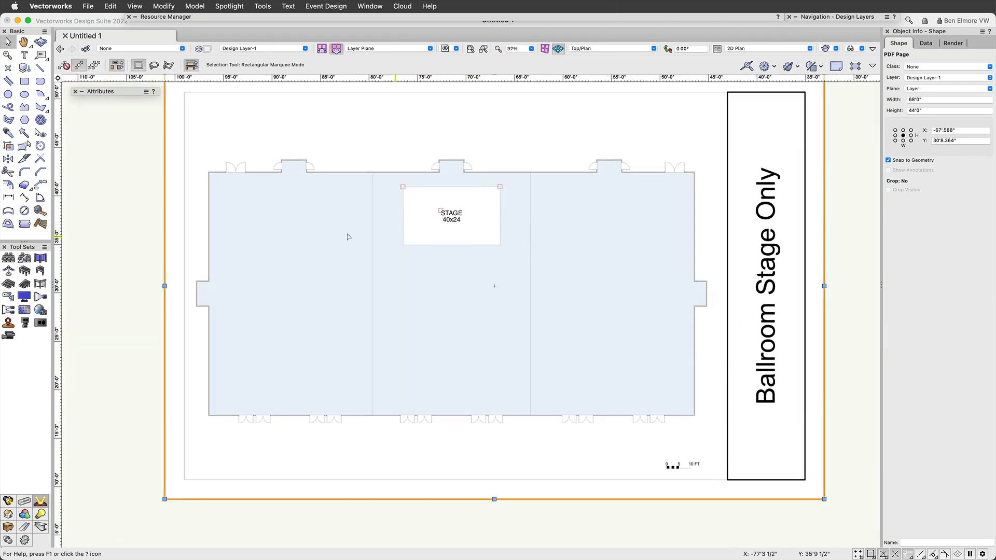
{"action": "left_click", "coordinate": [149, 242]}
{"action": "middle_click_drag", "start_coordinate": [138, 232], "coordinate": [129, 264]}
{"action": "right_click", "coordinate": [127, 261]}
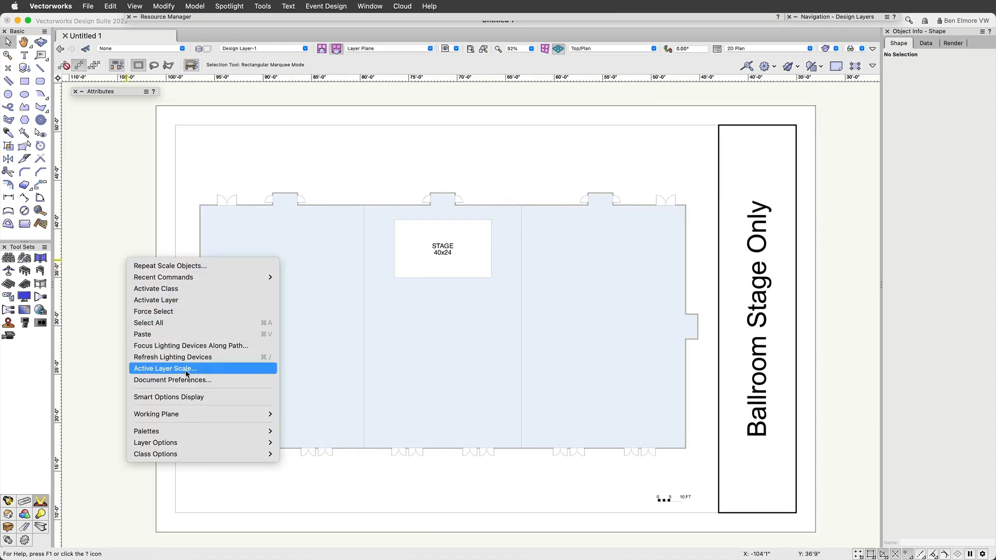
{"action": "left_click", "coordinate": [103, 200]}
Select the imported PDF page and set up Scale Objects on it with the Symmetric by distance option.
{"action": "left_click", "coordinate": [282, 213]}
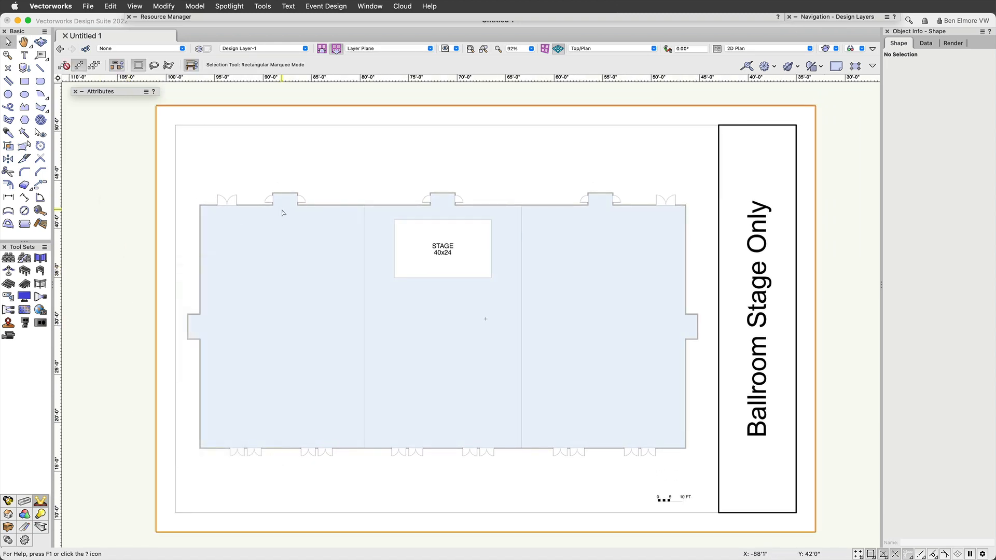
{"action": "middle_click_drag", "start_coordinate": [569, 199], "coordinate": [547, 196]}
{"action": "scroll", "coordinate": [546, 196], "scroll_direction": "down", "scroll_amount": 1}
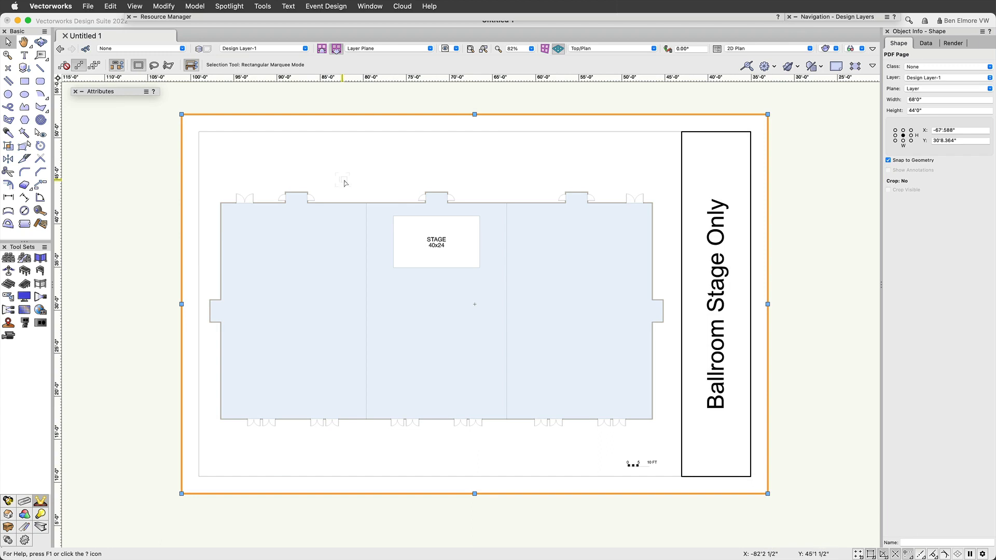
{"action": "left_click", "coordinate": [163, 7]}
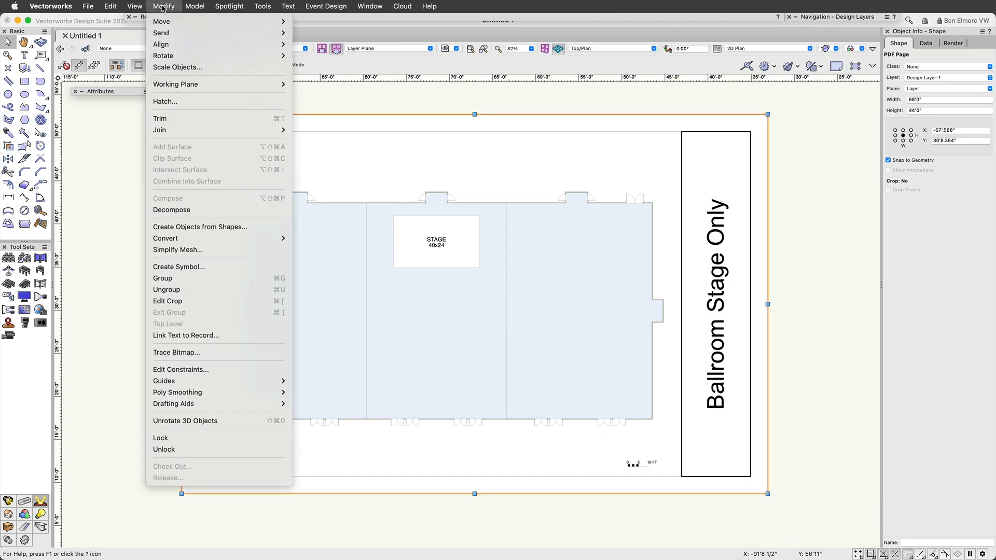
{"action": "left_click", "coordinate": [174, 68]}
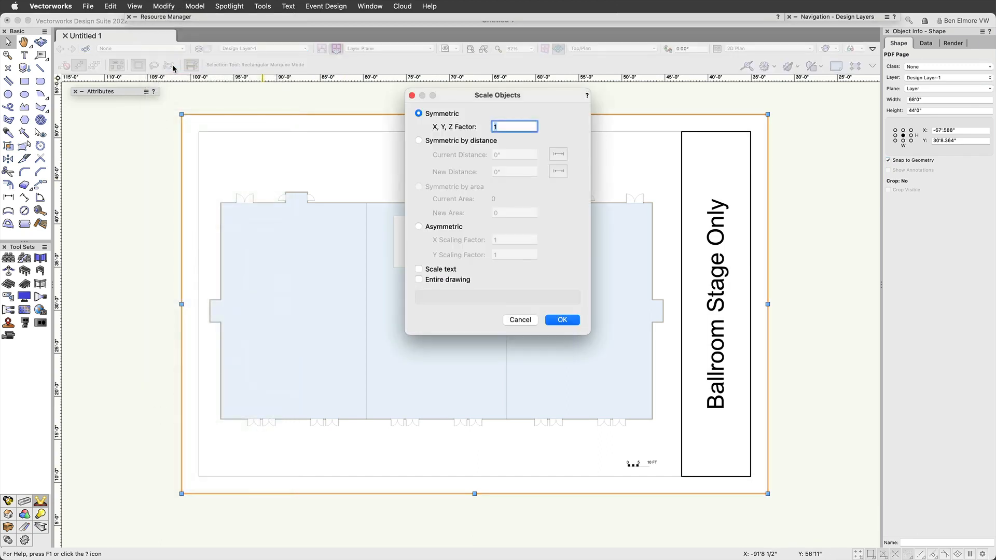
{"action": "left_click_drag", "start_coordinate": [450, 100], "coordinate": [393, 87]}
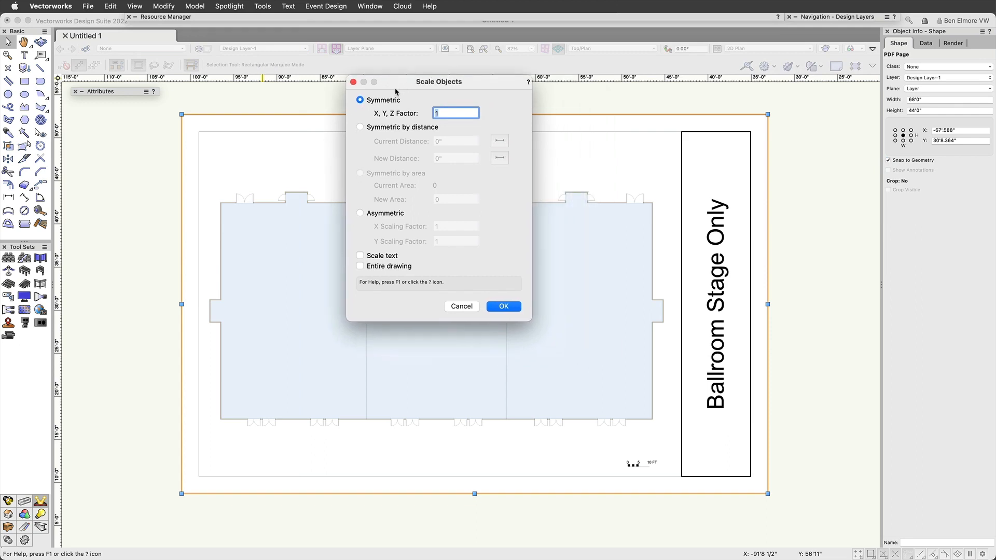
{"action": "left_click", "coordinate": [360, 127]}
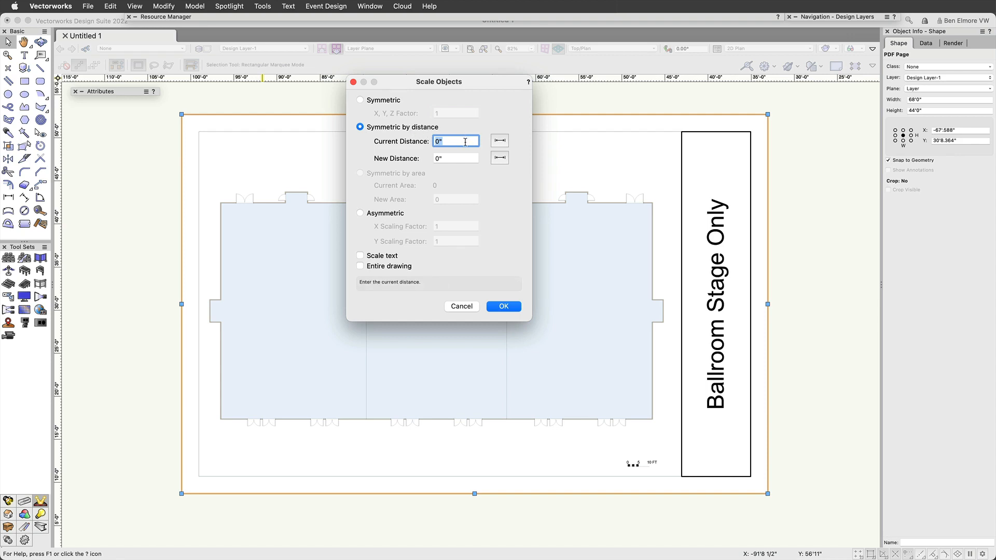
{"action": "left_click", "coordinate": [456, 158]}
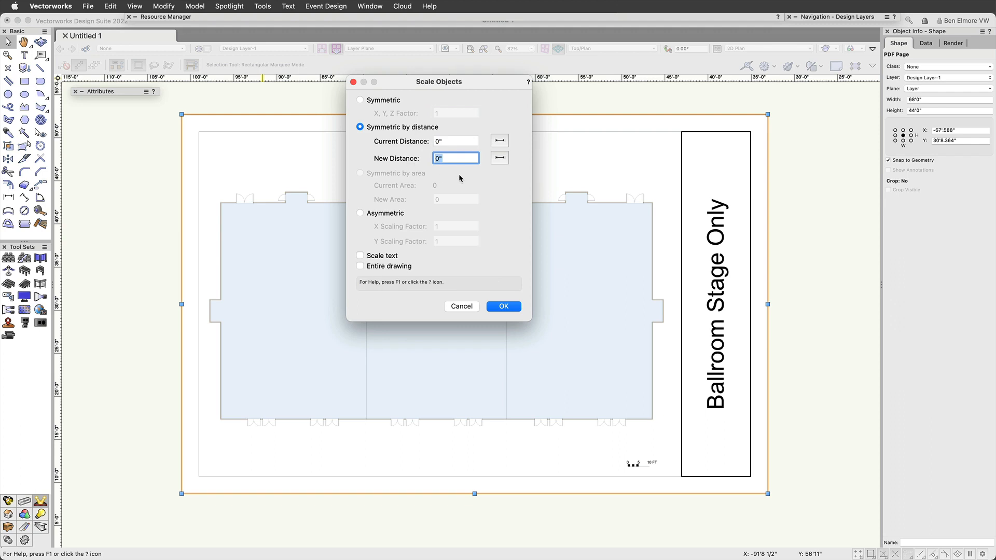
{"action": "left_click", "coordinate": [459, 141]}
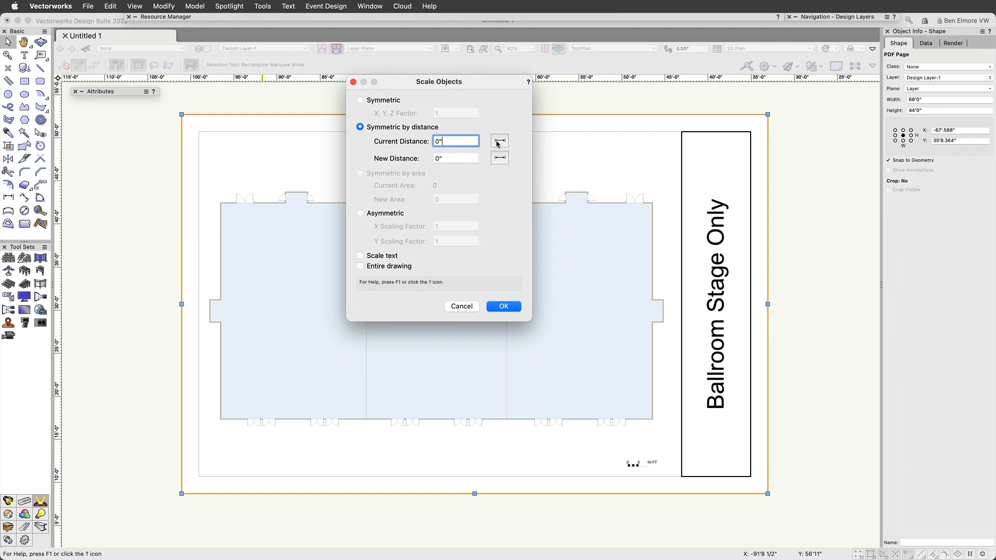
Define the current distance by picking the two corners of the stage's upper edge on the plan.
{"action": "left_click", "coordinate": [500, 141]}
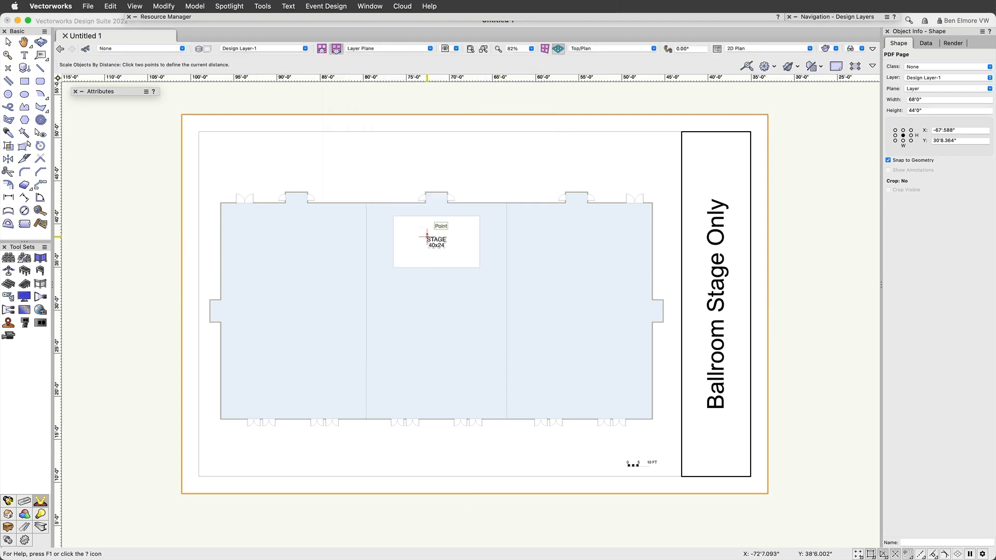
{"action": "scroll", "coordinate": [427, 236], "scroll_direction": "up", "scroll_amount": 10}
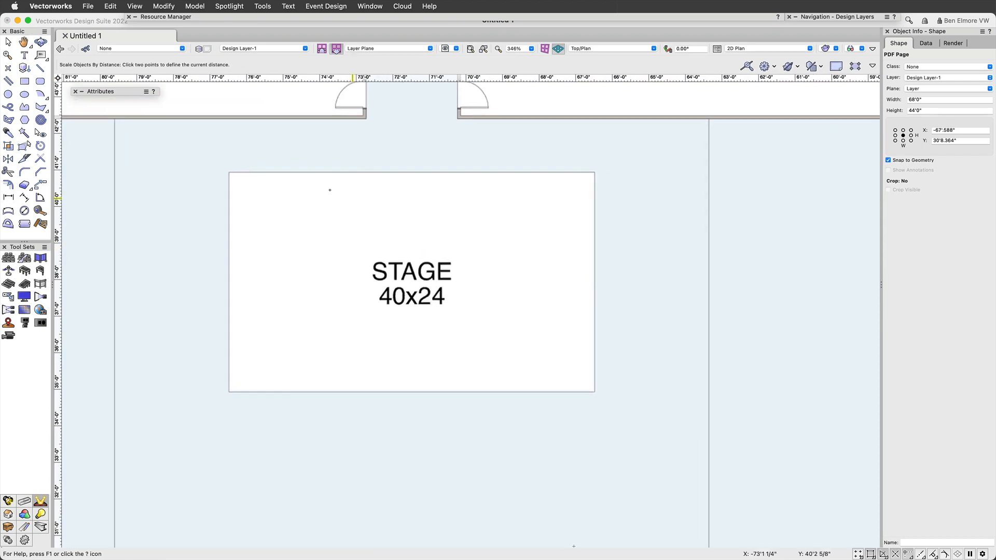
{"action": "left_click", "coordinate": [594, 172]}
{"action": "triple_click", "coordinate": [524, 153]}
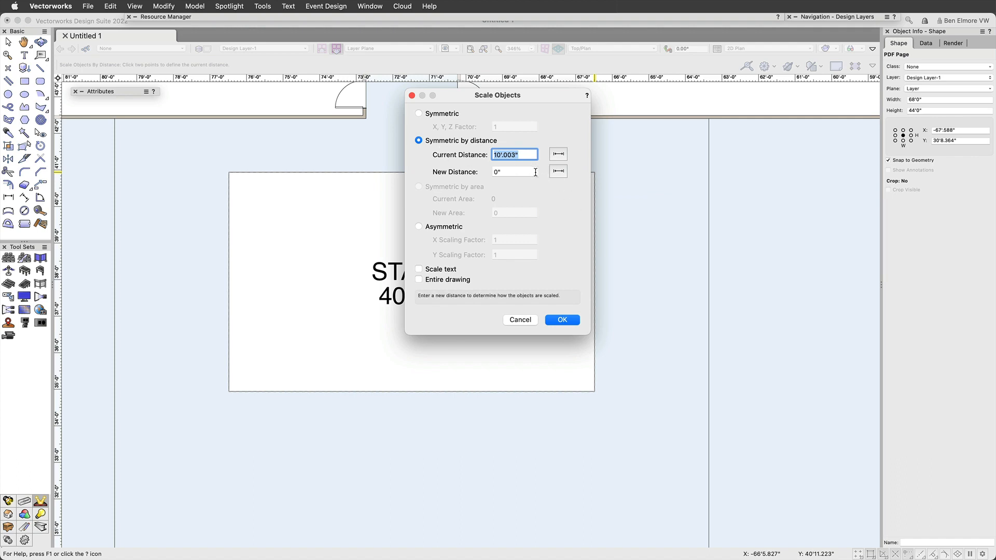
Set the new distance to 40' and apply the scaling to the PDF page.
{"action": "key", "text": "Tab"}
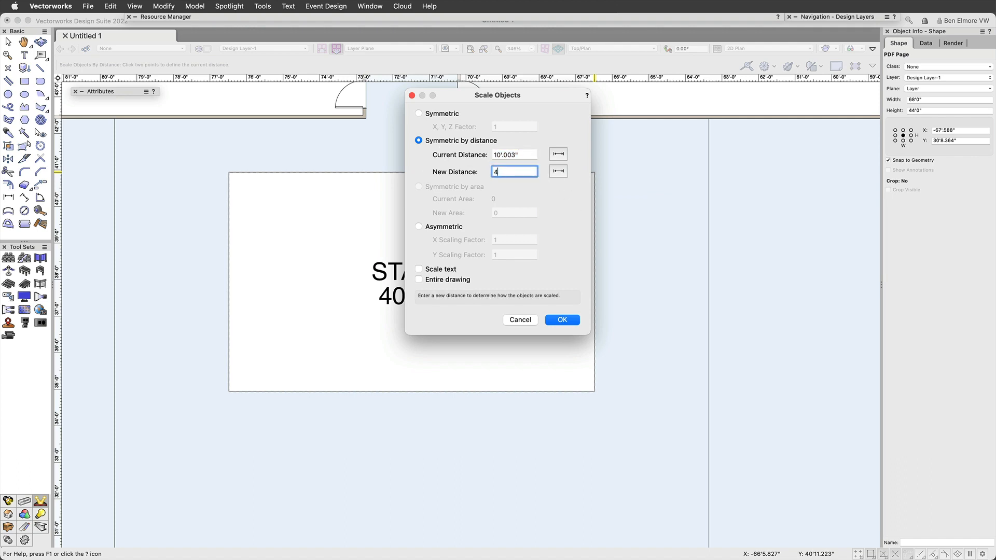
{"action": "type", "text": "40'"}
{"action": "left_click", "coordinate": [563, 320]}
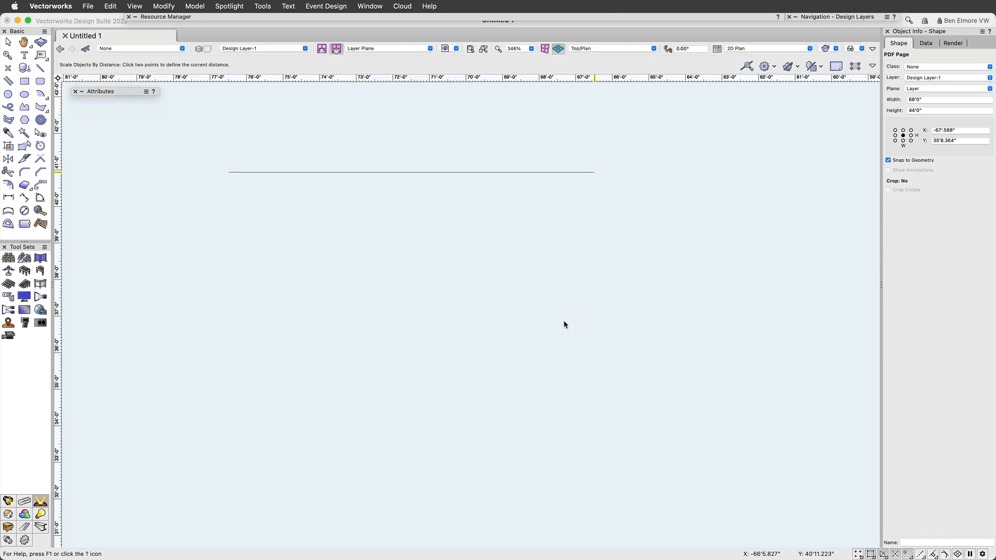
{"action": "scroll", "coordinate": [564, 325], "scroll_direction": "down", "scroll_amount": 10}
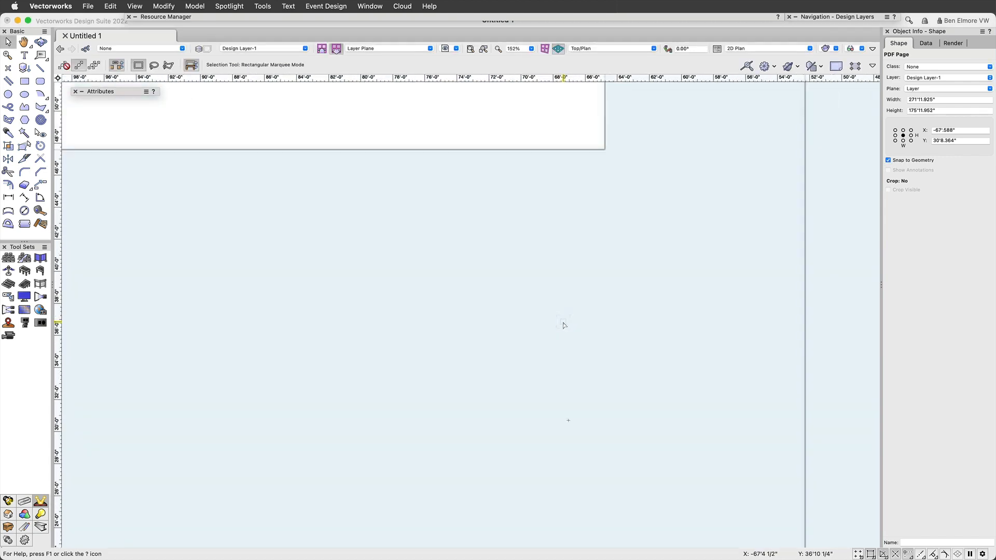
{"action": "scroll", "coordinate": [564, 325], "scroll_direction": "down", "scroll_amount": 6}
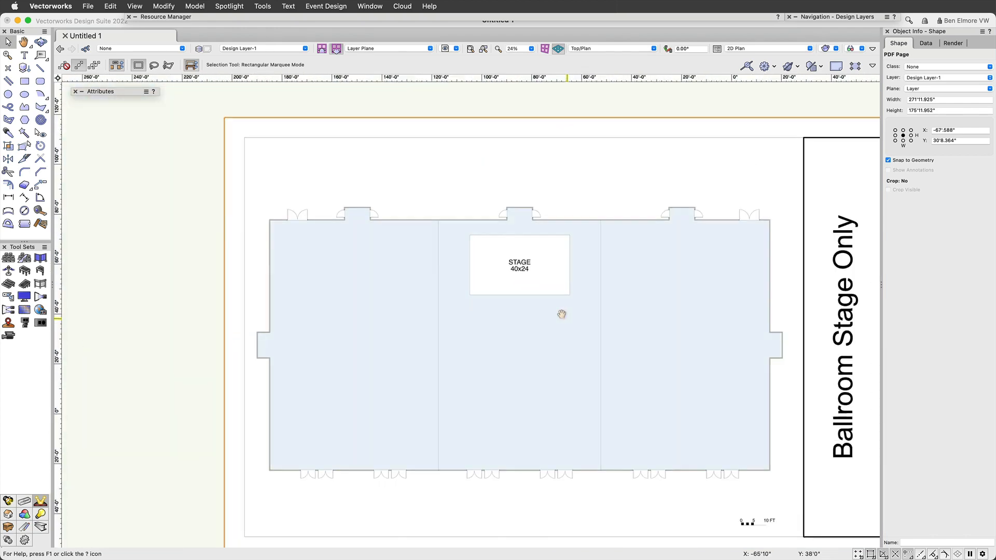
Check the scaled stage with the Tape Measure, starting from its upper-left corner, and end the measurement.
{"action": "left_click", "coordinate": [40, 211]}
{"action": "scroll", "coordinate": [399, 228], "scroll_direction": "up", "scroll_amount": 5}
{"action": "scroll", "coordinate": [399, 228], "scroll_direction": "up", "scroll_amount": 1}
{"action": "left_click", "coordinate": [306, 180]}
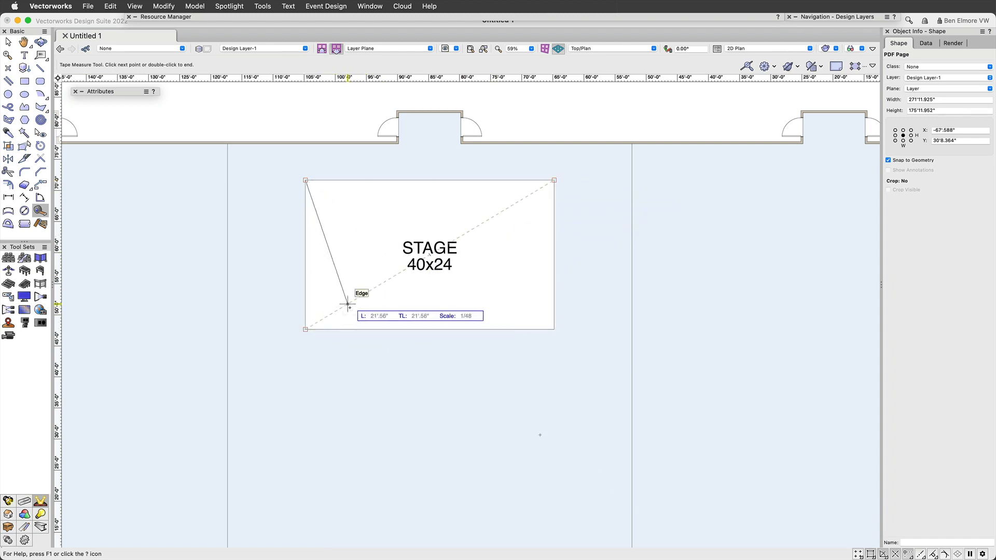
{"action": "scroll", "coordinate": [348, 304], "scroll_direction": "down", "scroll_amount": 3}
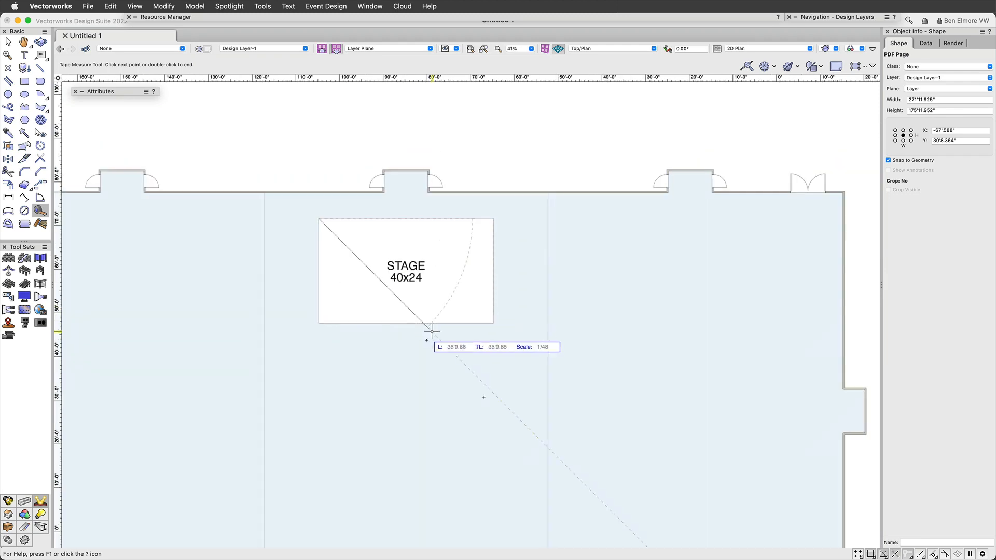
{"action": "key", "text": "Escape"}
Measure the plan's graphic scale bar from the 0 mark to the 10 FT mark with the Tape Measure.
{"action": "mouse_move", "coordinate": [498, 371]}
{"action": "middle_mouse_down"}
{"action": "mouse_move", "coordinate": [420, 220]}
{"action": "mouse_move", "coordinate": [306, 97]}
{"action": "middle_mouse_up"}
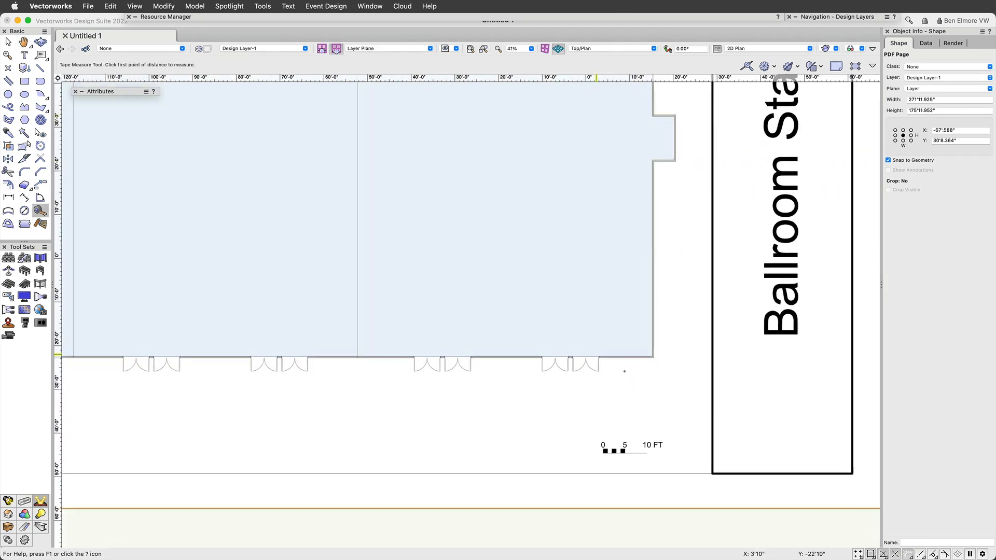
{"action": "scroll", "coordinate": [644, 462], "scroll_direction": "up", "scroll_amount": 2}
{"action": "scroll", "coordinate": [644, 462], "scroll_direction": "up", "scroll_amount": 8}
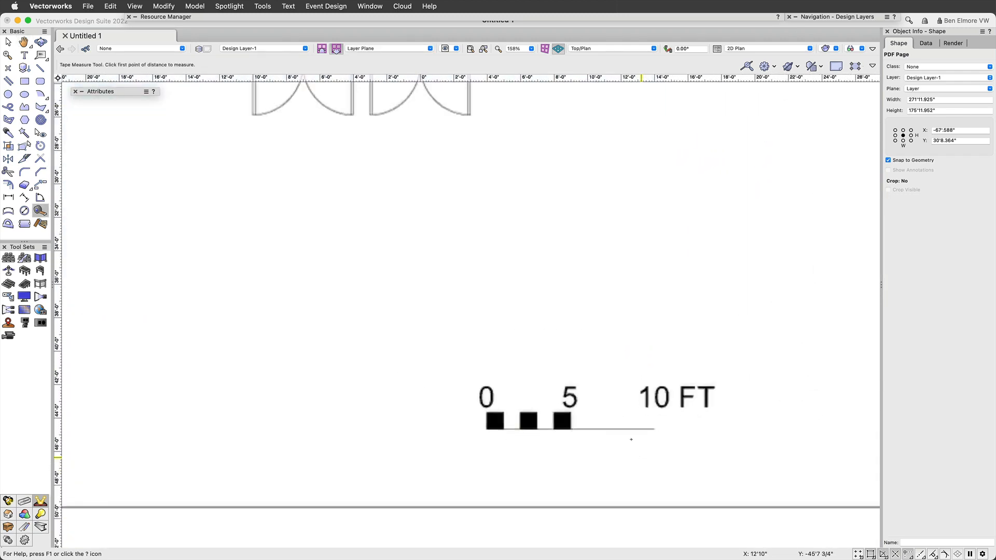
{"action": "left_click", "coordinate": [486, 428]}
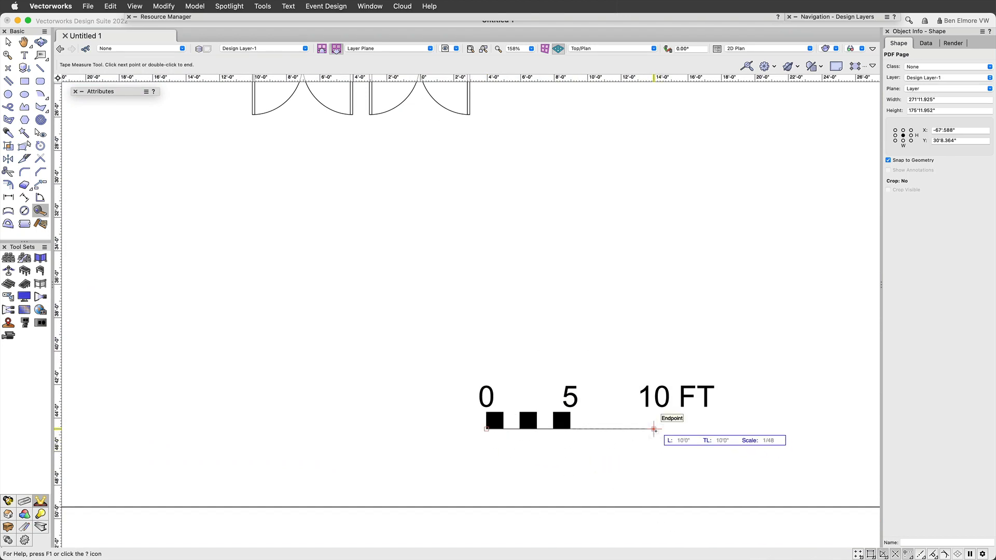
{"action": "scroll", "coordinate": [654, 430], "scroll_direction": "down", "scroll_amount": 10}
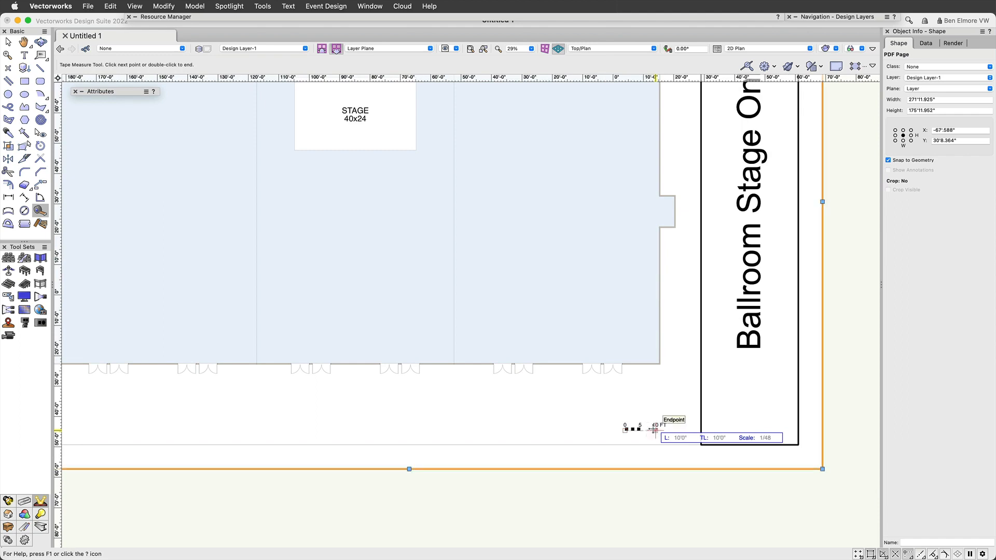
{"action": "key", "text": "x"}
{"action": "scroll", "coordinate": [661, 358], "scroll_direction": "down", "scroll_amount": 3}
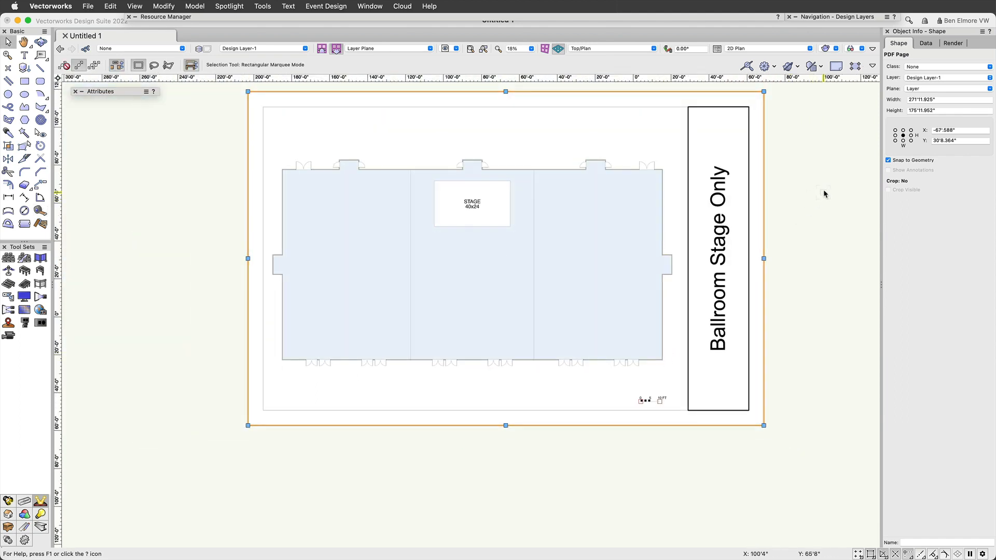
Center the PDF page on the drawing origin by setting its center point's X and Y to 0, and deselect it.
{"action": "left_click", "coordinate": [818, 192]}
{"action": "key", "text": "h"}
{"action": "mouse_move", "coordinate": [807, 195]}
{"action": "left_mouse_down"}
{"action": "mouse_move", "coordinate": [742, 240]}
{"action": "mouse_move", "coordinate": [734, 234]}
{"action": "left_mouse_up"}
{"action": "key", "text": "x"}
{"action": "left_click", "coordinate": [593, 238]}
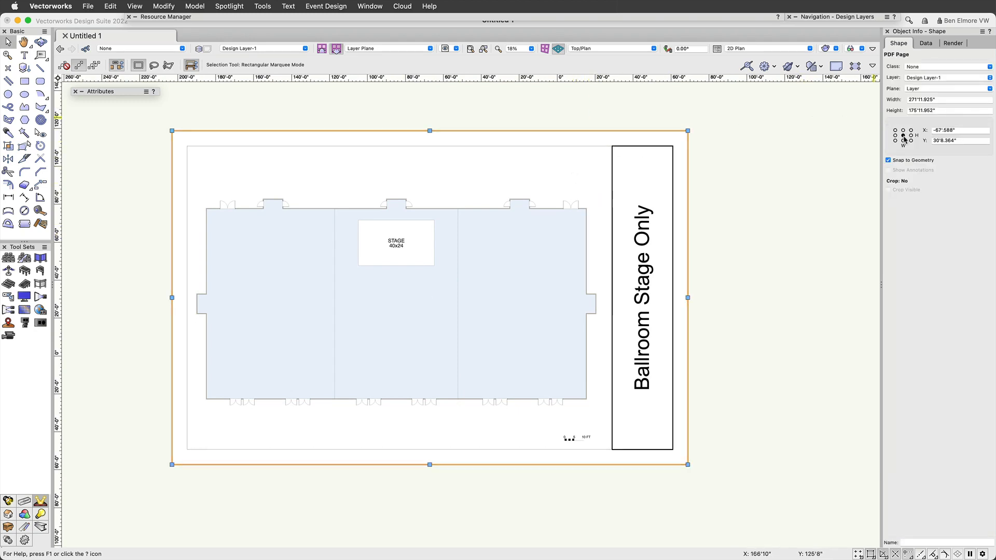
{"action": "left_click", "coordinate": [962, 130]}
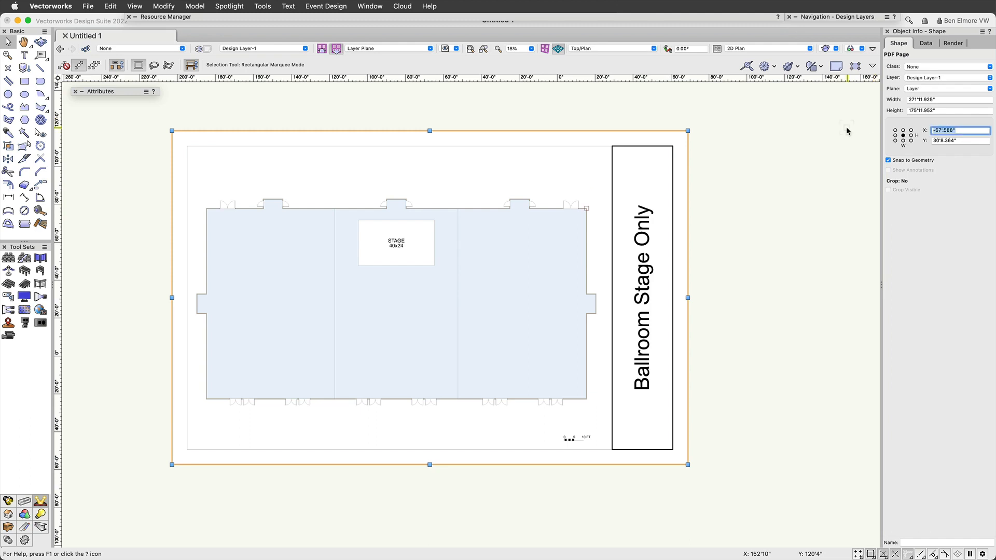
{"action": "type", "text": "0"}
{"action": "key", "text": "Tab"}
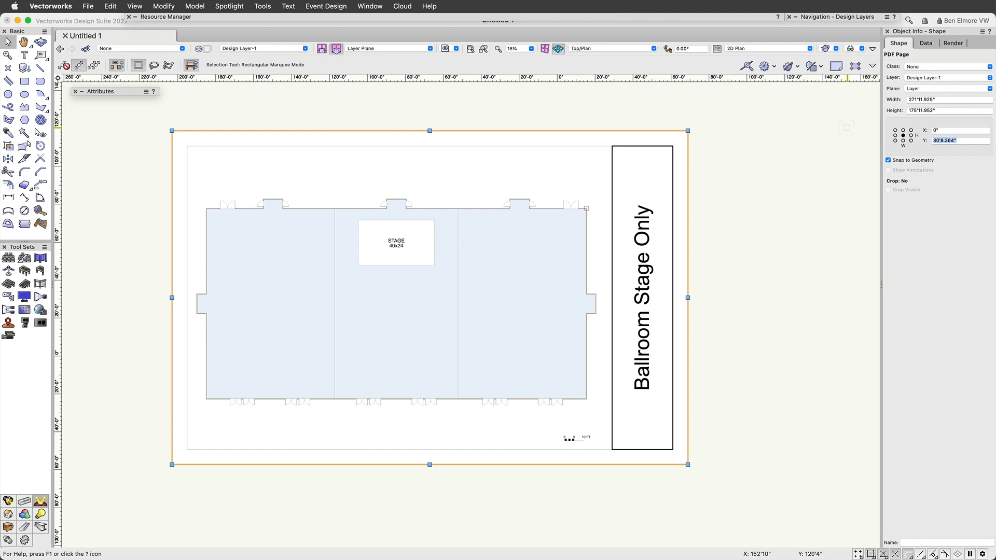
{"action": "type", "text": "0"}
{"action": "key", "text": "Tab"}
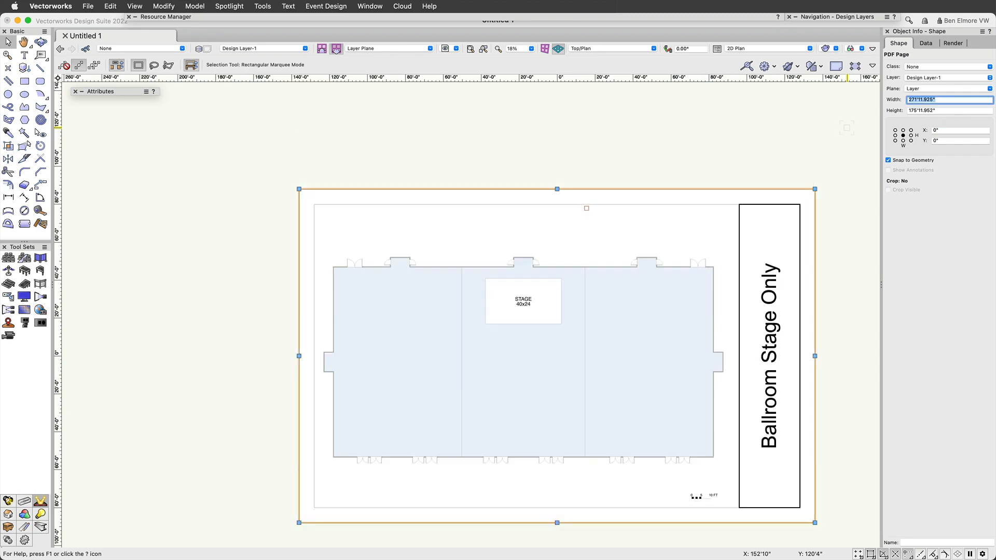
{"action": "left_click", "coordinate": [716, 146]}
{"action": "middle_click_drag", "start_coordinate": [781, 220], "coordinate": [694, 113]}
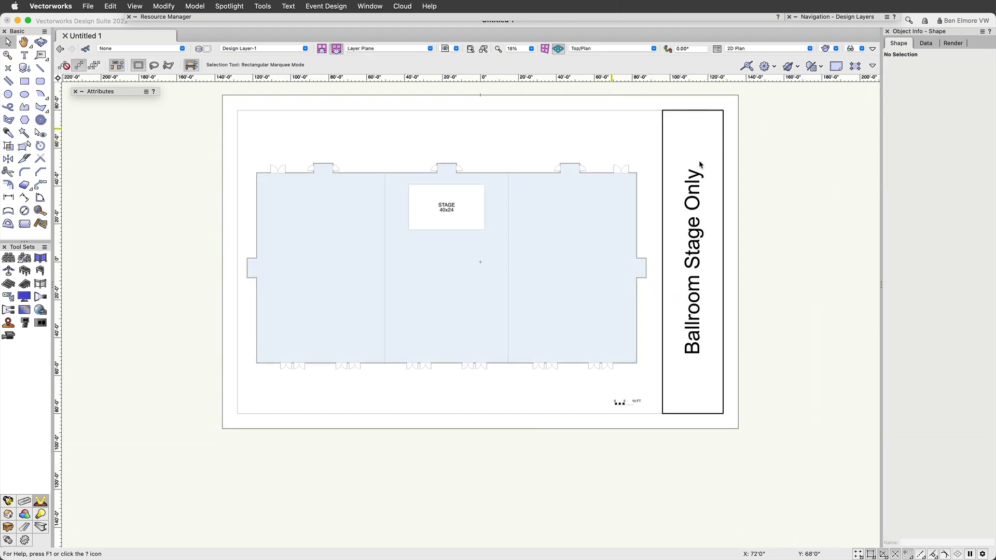
Rename the design layer Design Layer-1, which holds the PDF page, as PDF.
{"action": "left_click", "coordinate": [696, 177]}
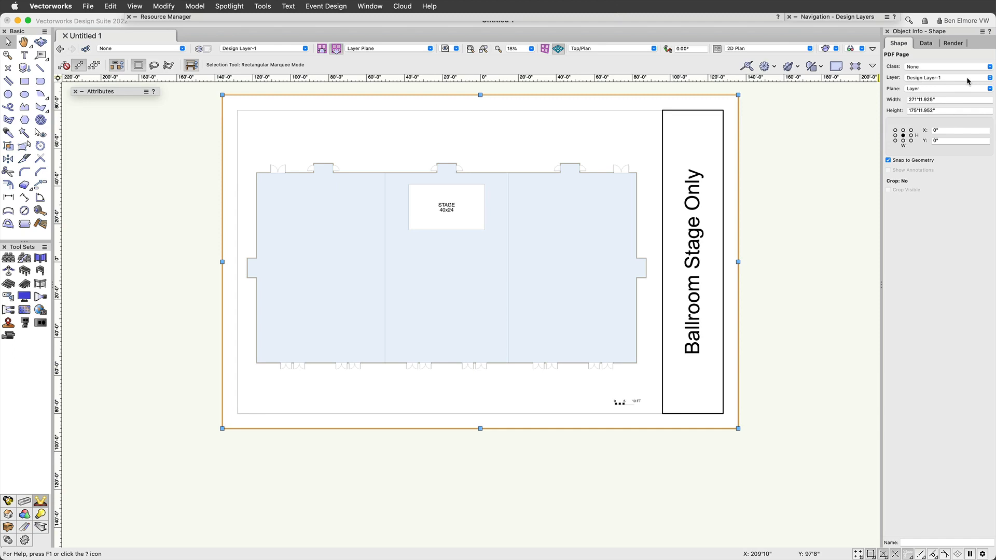
{"action": "mouse_move", "coordinate": [844, 22]}
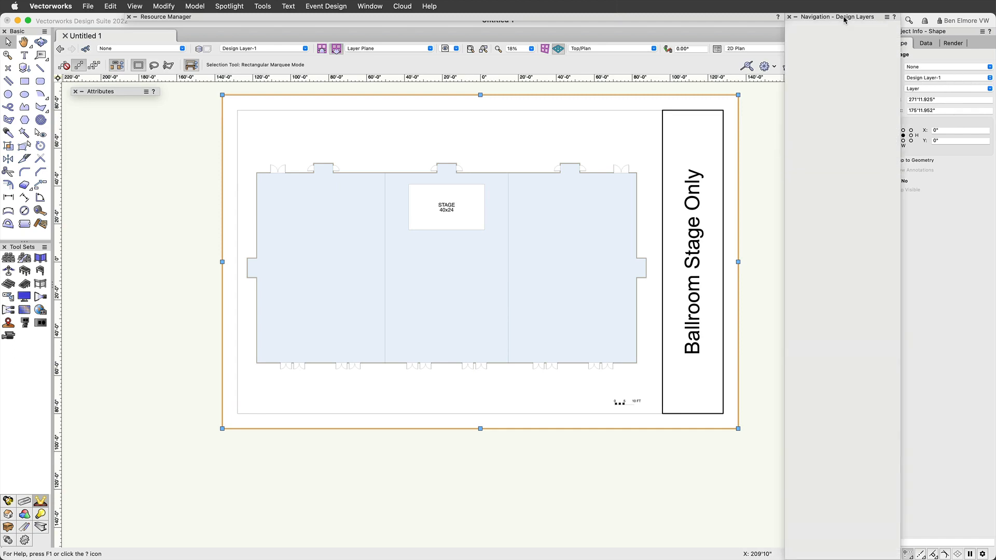
{"action": "left_click", "coordinate": [805, 31]}
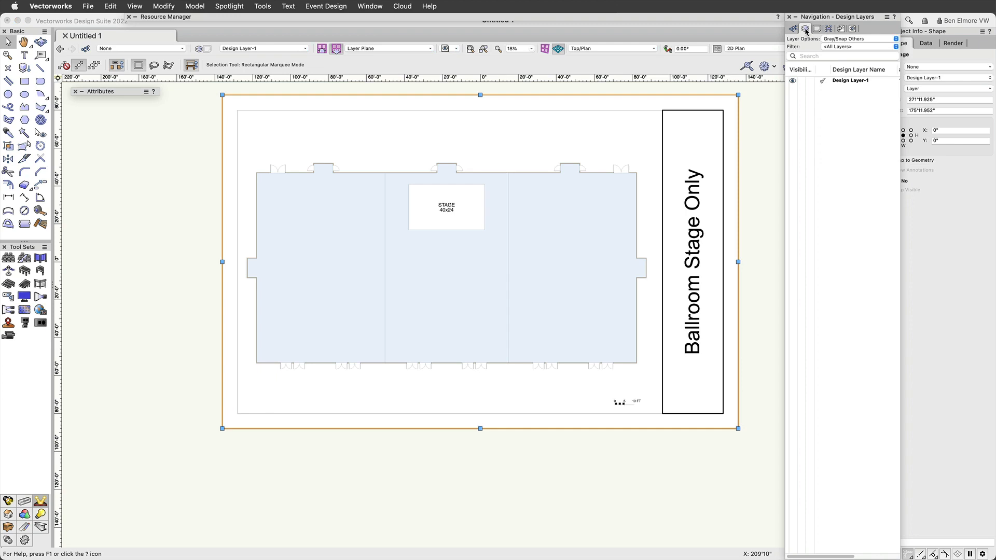
{"action": "left_click", "coordinate": [844, 81]}
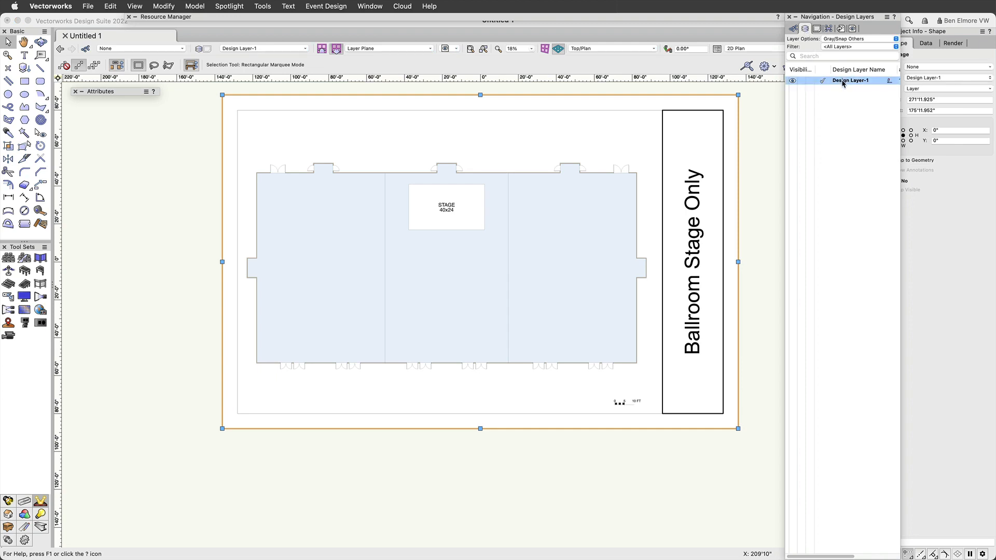
{"action": "right_click", "coordinate": [844, 82]}
{"action": "left_click", "coordinate": [855, 94]}
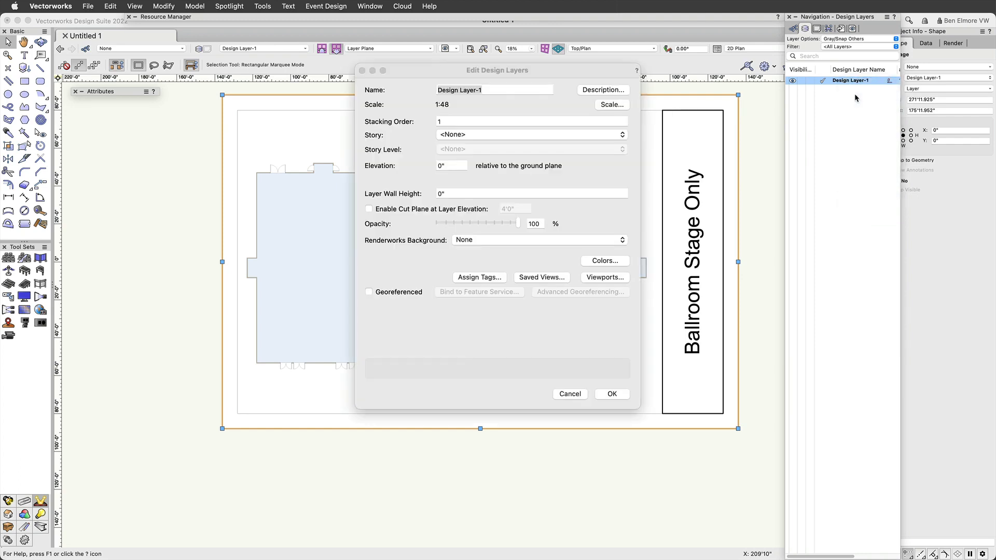
{"action": "type", "text": "PDF"}
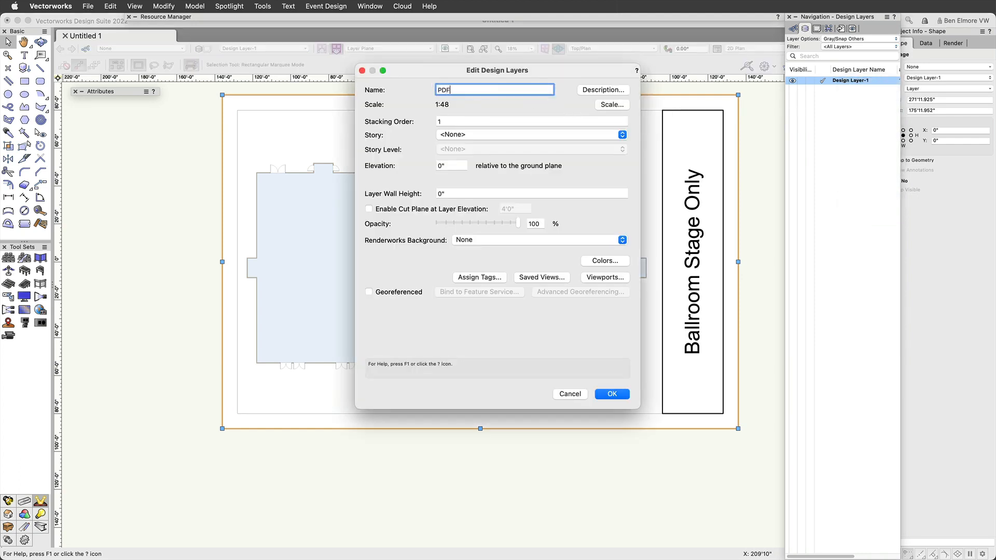
{"action": "left_click", "coordinate": [612, 394]}
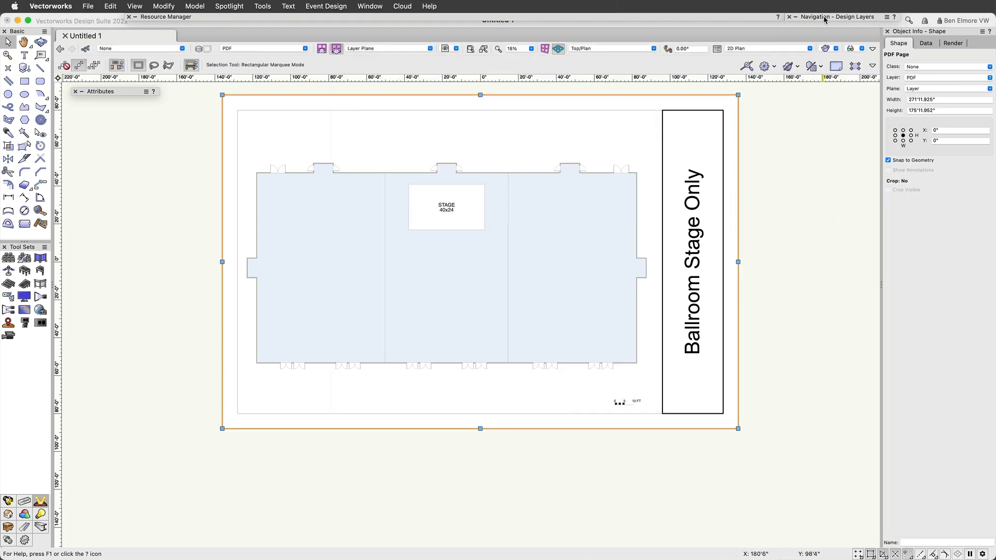
{"action": "mouse_move", "coordinate": [826, 20]}
{"action": "left_click", "coordinate": [885, 80]}
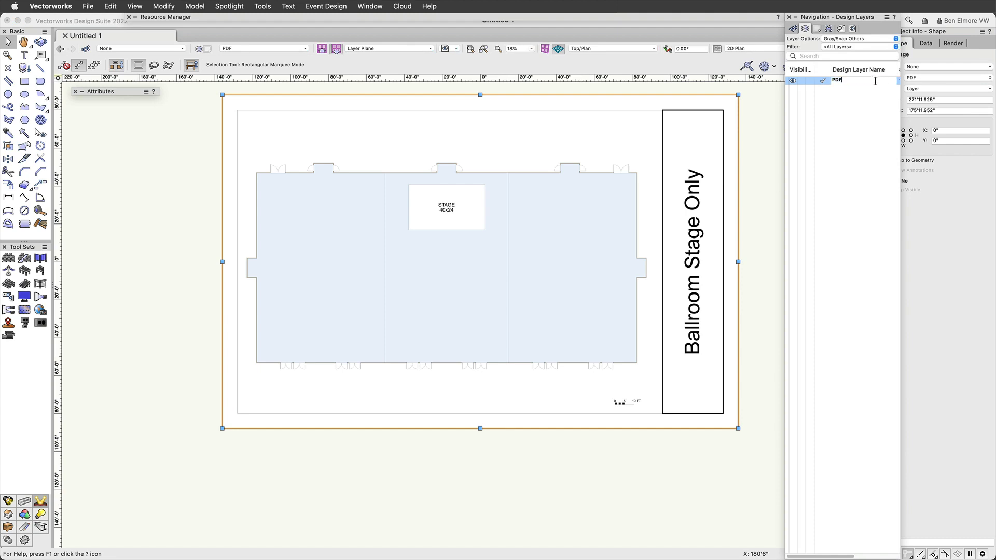
{"action": "left_click", "coordinate": [879, 95]}
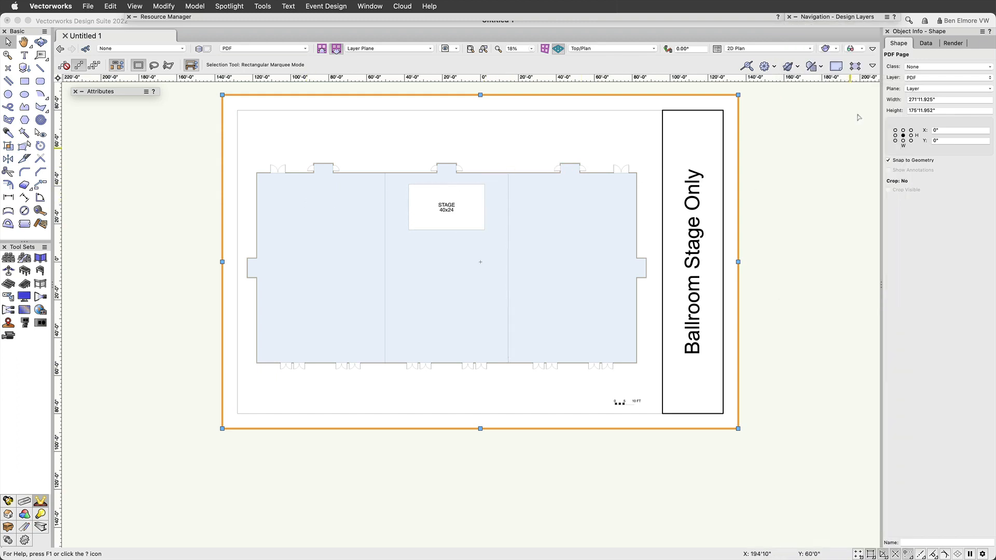
{"action": "middle_click_drag", "start_coordinate": [776, 158], "coordinate": [746, 189]}
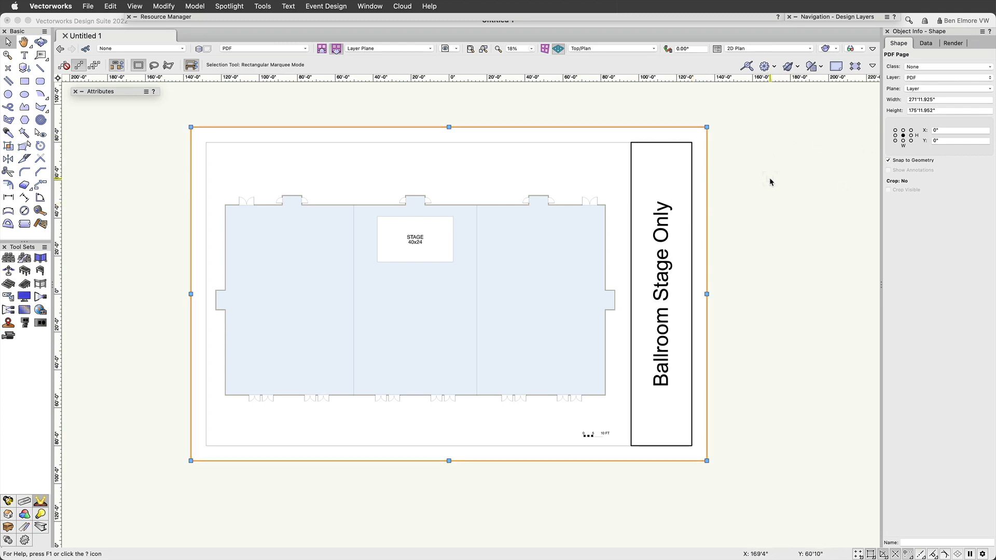
{"action": "scroll", "coordinate": [138, 337], "scroll_direction": "down", "scroll_amount": 1}
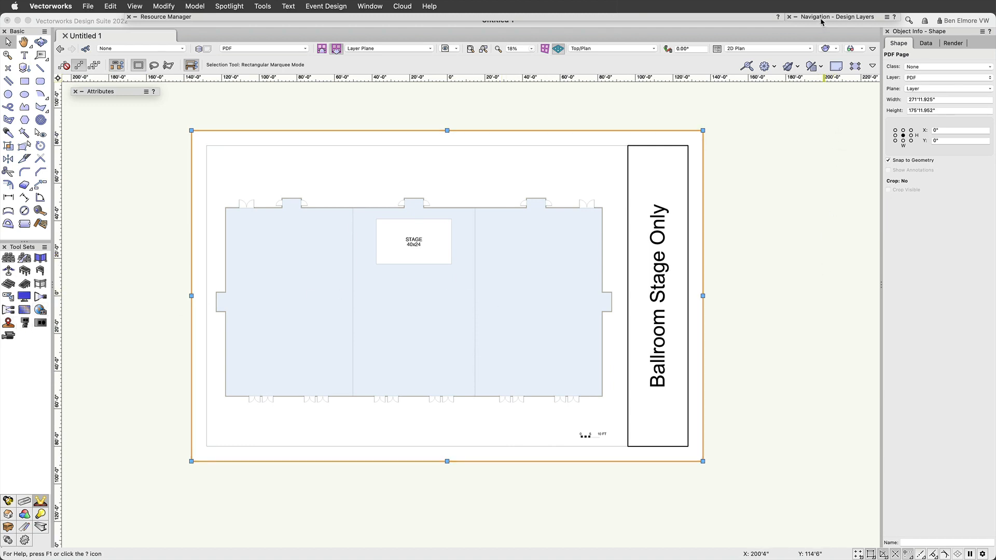
Create a new design layer named Venue and set the layer options to Show/Snap Others.
{"action": "mouse_move", "coordinate": [821, 21]}
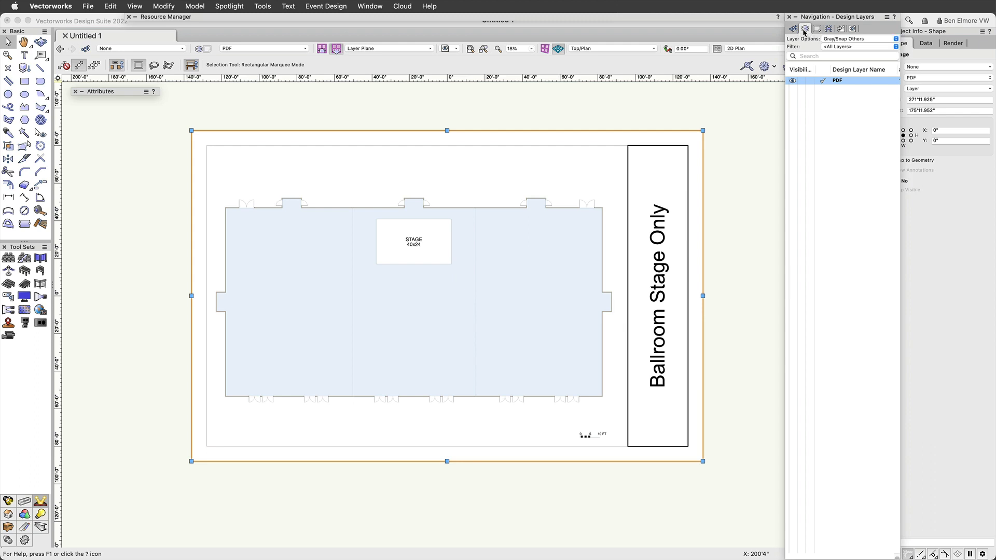
{"action": "right_click", "coordinate": [835, 129]}
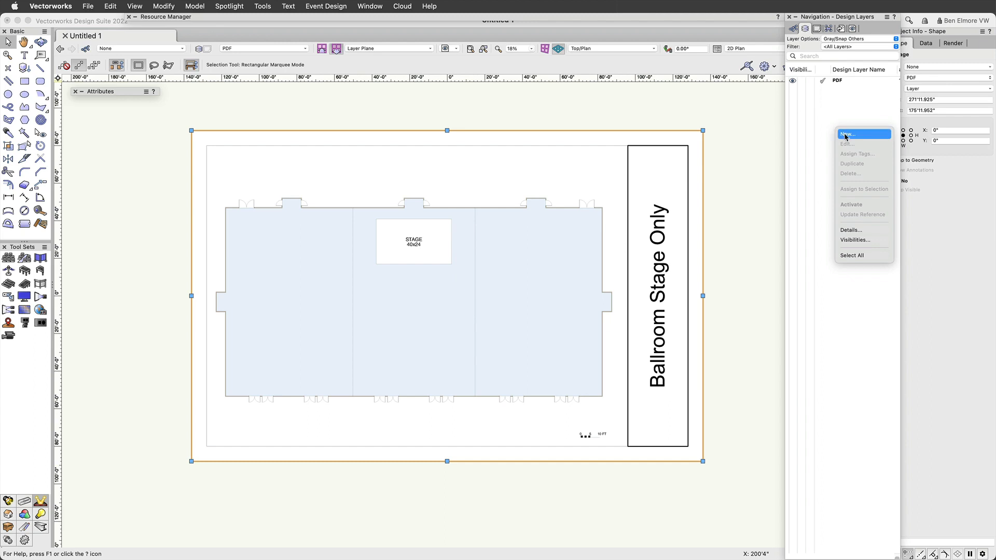
{"action": "left_click", "coordinate": [846, 136]}
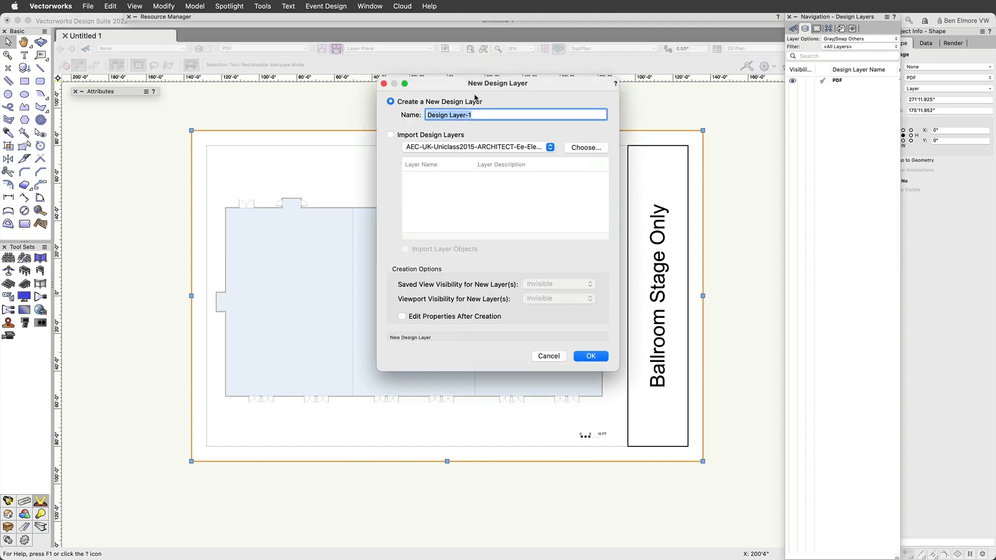
{"action": "left_click_drag", "start_coordinate": [442, 86], "coordinate": [412, 108]}
{"action": "type", "text": "Venue"}
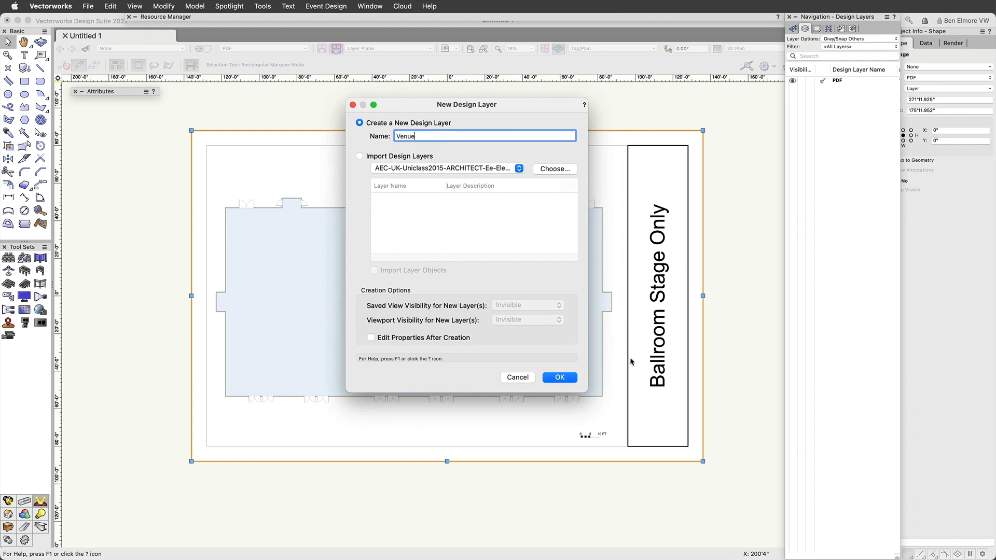
{"action": "left_click", "coordinate": [559, 377]}
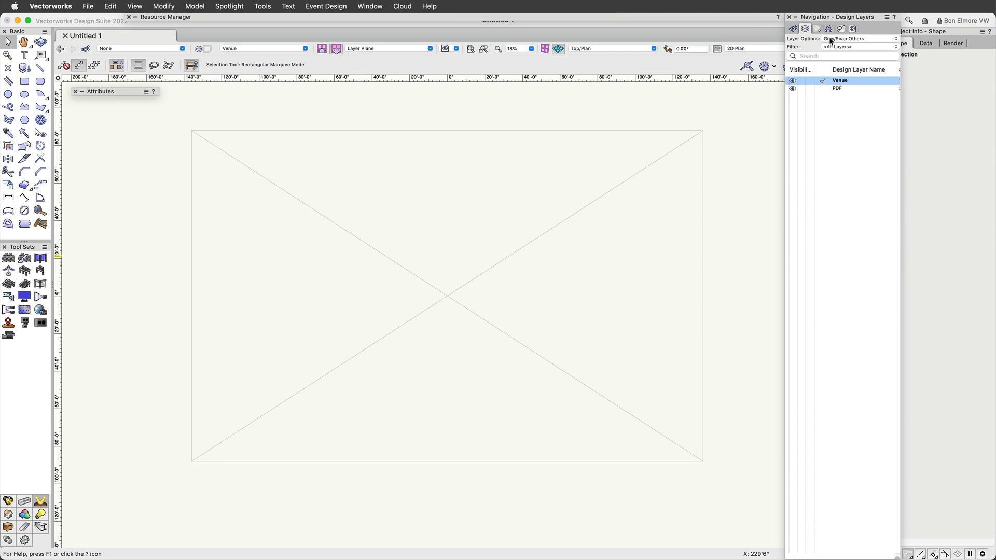
{"action": "left_click", "coordinate": [831, 39]}
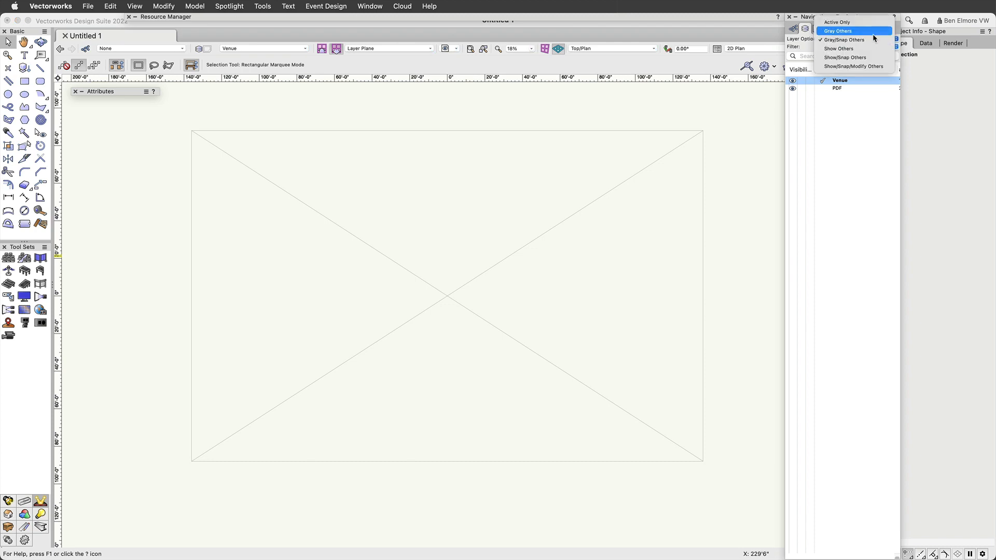
{"action": "left_click", "coordinate": [841, 57]}
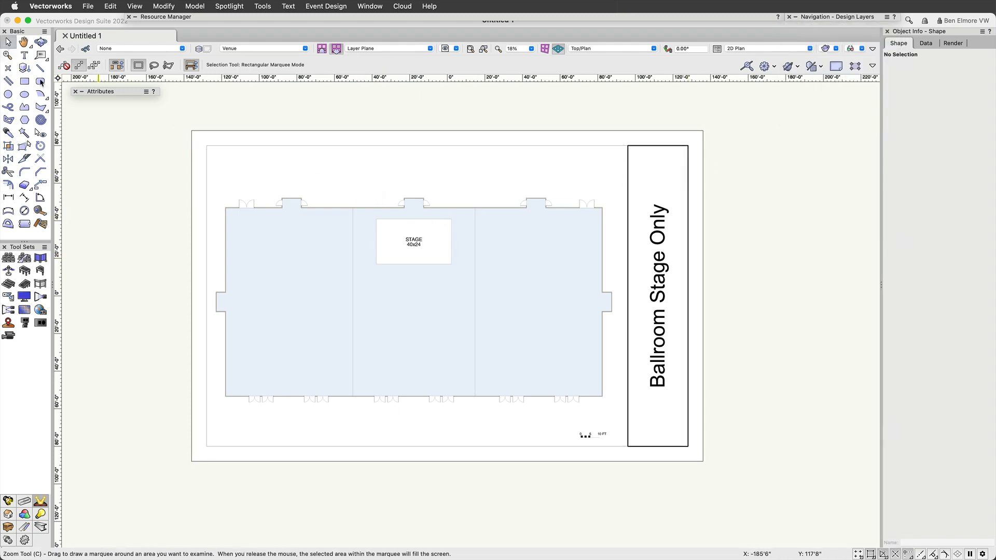
{"action": "left_click_drag", "start_coordinate": [376, 219], "coordinate": [477, 289]}
{"action": "left_click_drag", "start_coordinate": [371, 202], "coordinate": [453, 287]}
{"action": "left_click_drag", "start_coordinate": [322, 151], "coordinate": [474, 290]}
{"action": "left_click_drag", "start_coordinate": [312, 178], "coordinate": [605, 355]}
{"action": "left_click_drag", "start_coordinate": [336, 222], "coordinate": [513, 289]}
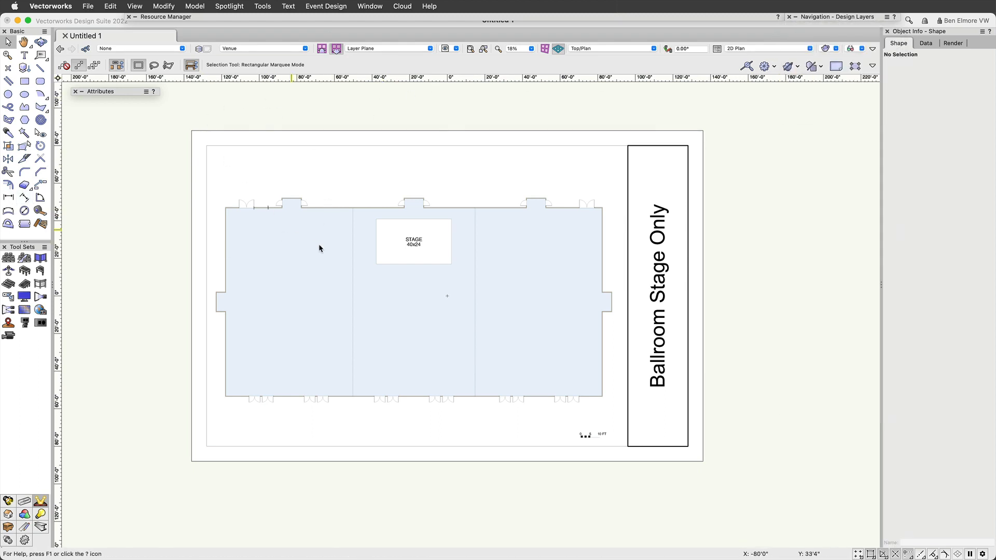
Draw a rectangle about 200' by 100' over the main ballroom, snapping to its upper-left and lower-right inner wall corners.
{"action": "scroll", "coordinate": [325, 249], "scroll_direction": "up", "scroll_amount": 2}
{"action": "mouse_move", "coordinate": [450, 258]}
{"action": "middle_mouse_down"}
{"action": "mouse_move", "coordinate": [393, 236]}
{"action": "mouse_move", "coordinate": [381, 252]}
{"action": "middle_mouse_up"}
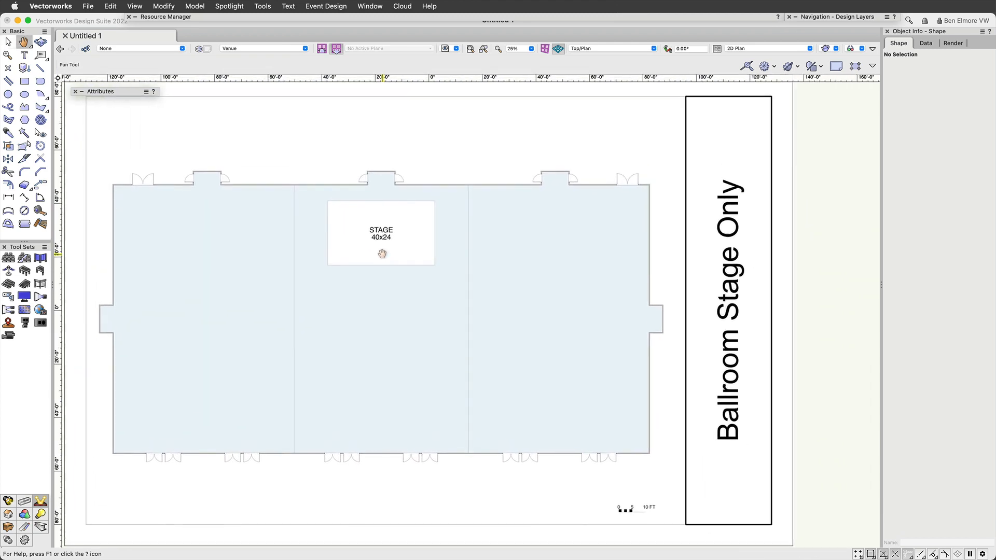
{"action": "scroll", "coordinate": [212, 177], "scroll_direction": "up", "scroll_amount": 1}
{"action": "key", "text": "4"}
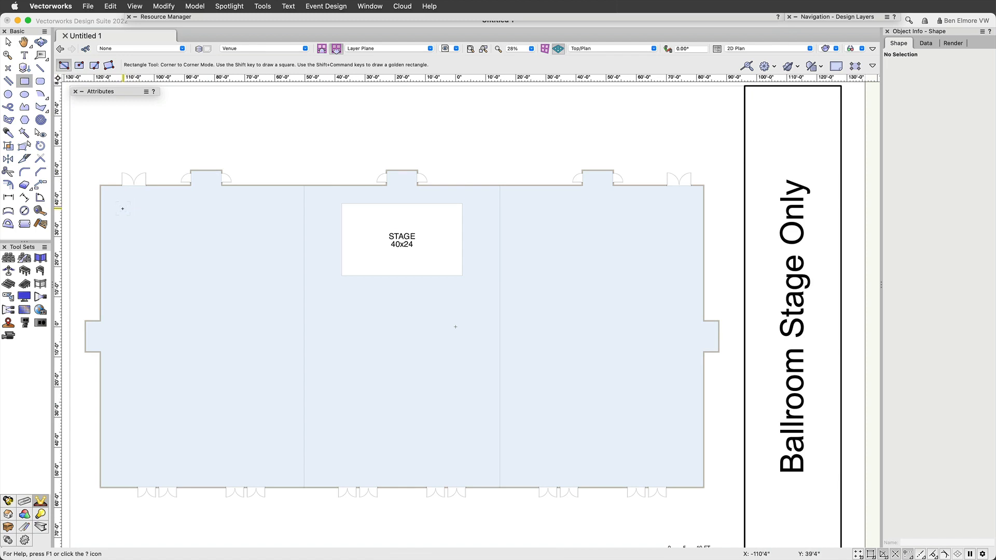
{"action": "left_click", "coordinate": [101, 186]}
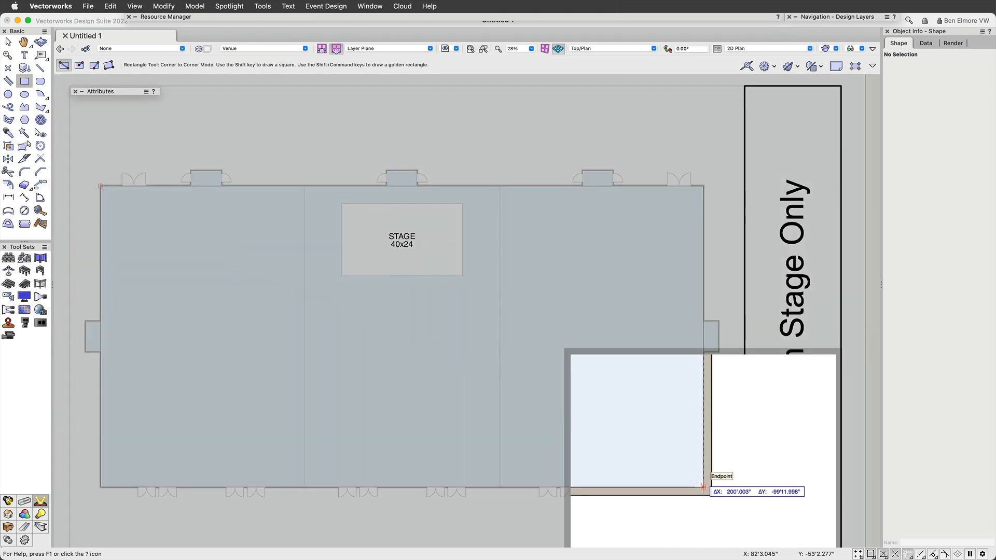
{"action": "left_click", "coordinate": [703, 488]}
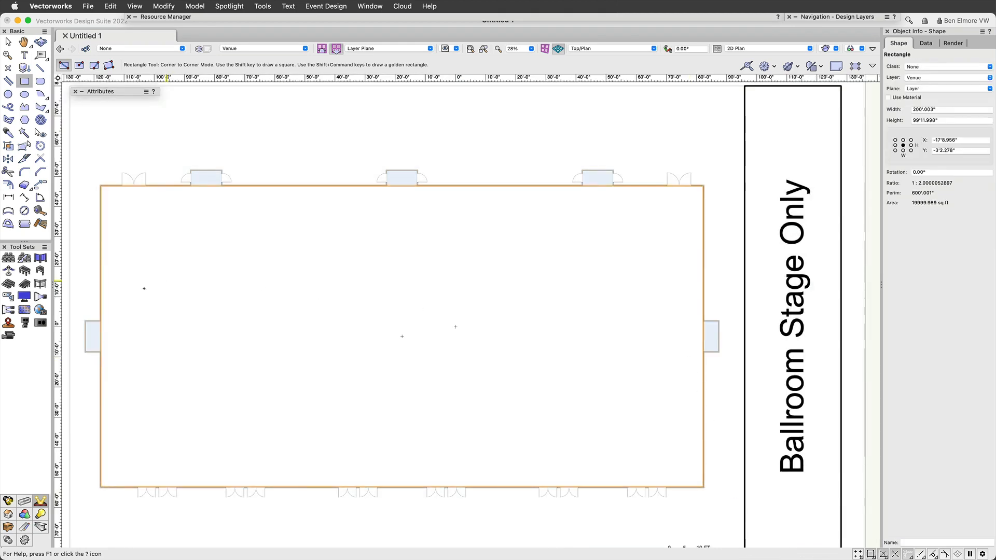
Draw a rectangle about 210' by 10' across the ballroom, spanning the alcoves on its left and right walls.
{"action": "left_click", "coordinate": [85, 322]}
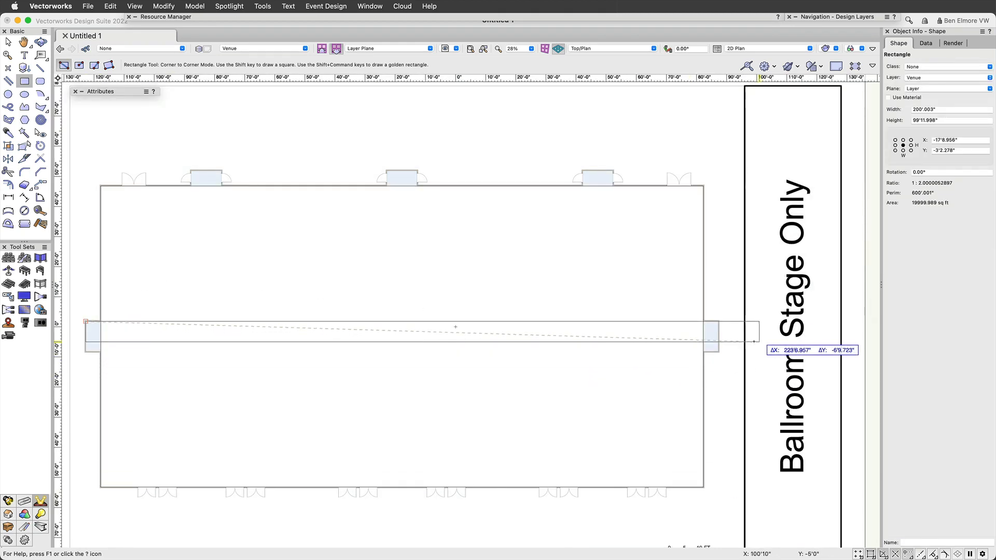
{"action": "key", "text": "z"}
{"action": "left_click", "coordinate": [718, 352]}
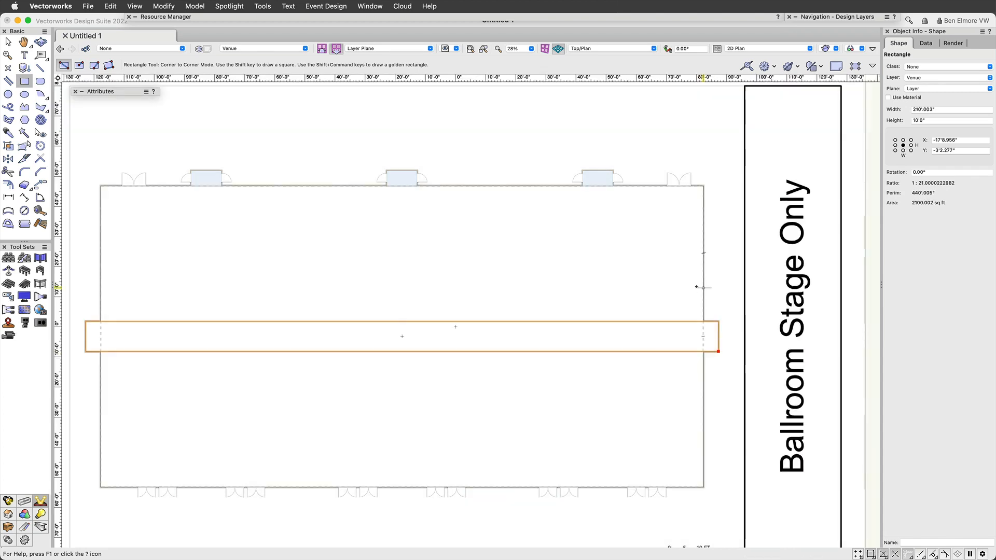
Draw a rectangle about 10' by 10' from the upper-right alcove's inner corner down into the main room.
{"action": "key", "text": "z"}
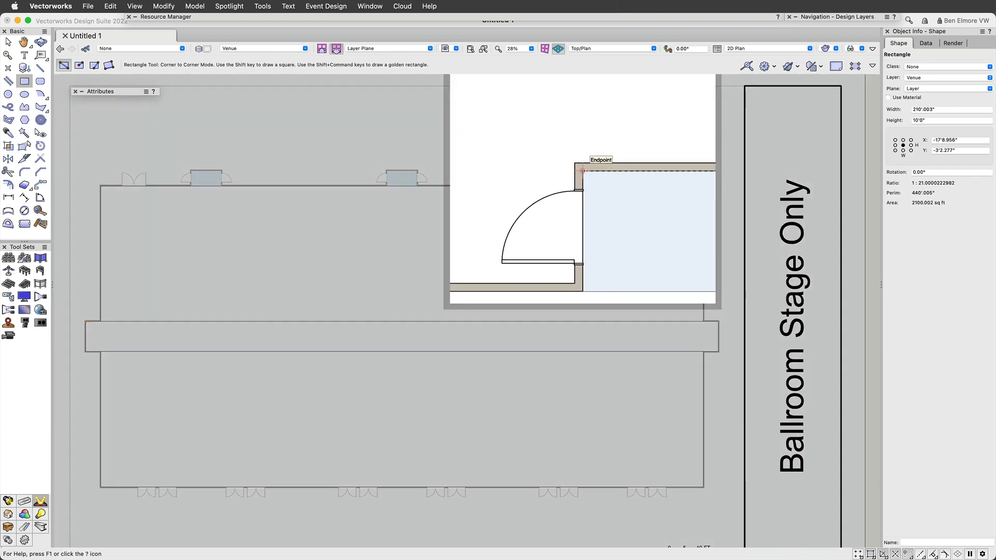
{"action": "left_click", "coordinate": [582, 170]}
{"action": "scroll", "coordinate": [597, 169], "scroll_direction": "up", "scroll_amount": 4}
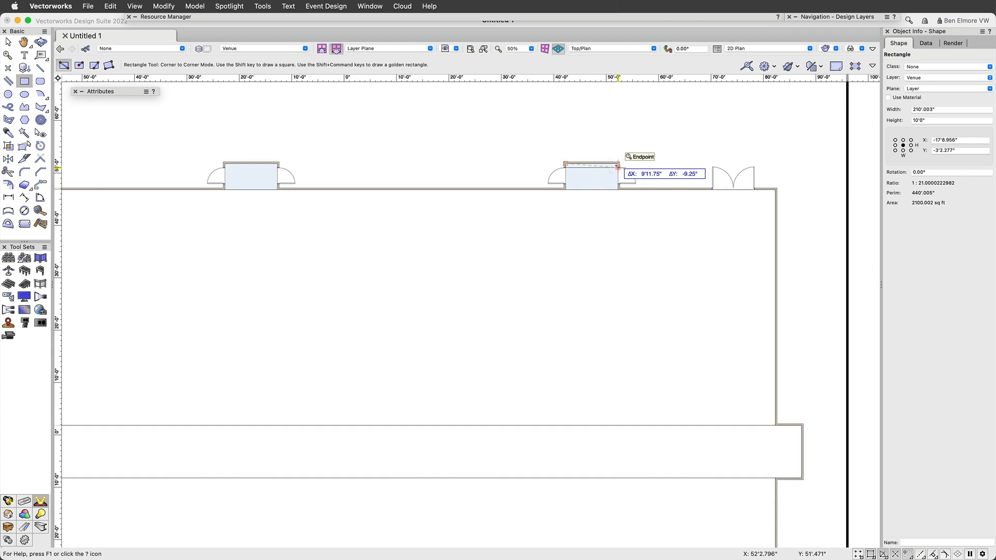
{"action": "left_click", "coordinate": [616, 220]}
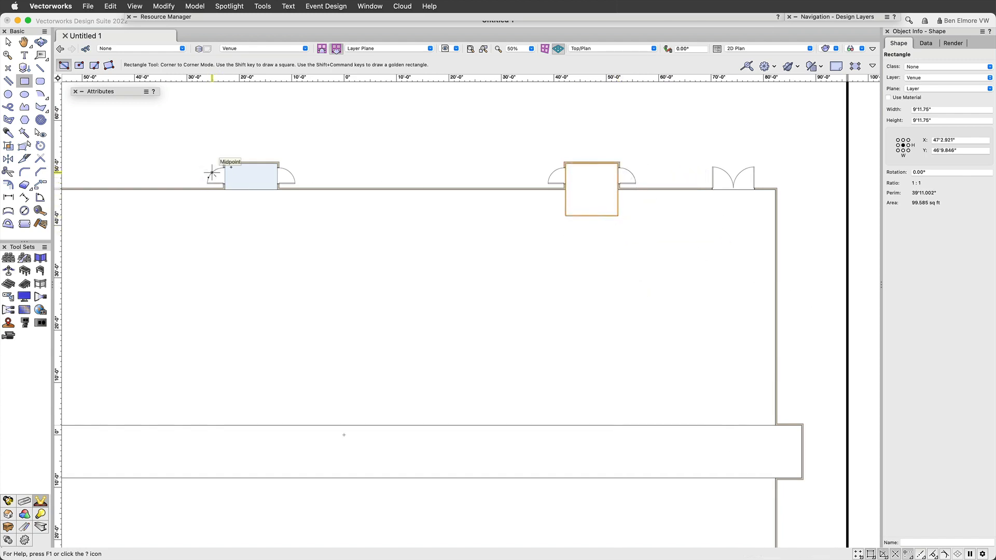
Draw a rectangle about 10' by 7'1" over the upper-middle alcove, overlapping the main room.
{"action": "left_click", "coordinate": [226, 164]}
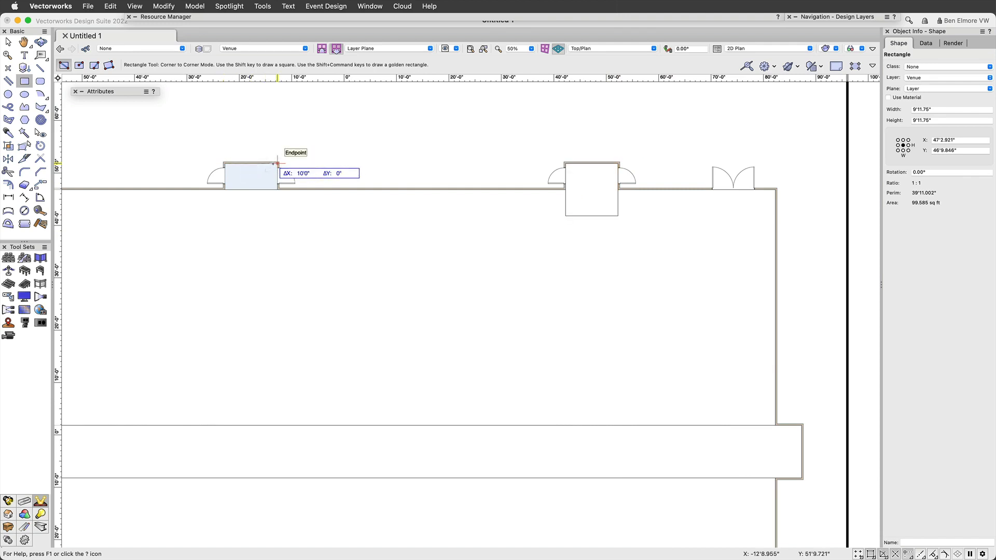
{"action": "scroll", "coordinate": [277, 195], "scroll_direction": "up", "scroll_amount": 5}
{"action": "left_click", "coordinate": [272, 198]}
{"action": "scroll", "coordinate": [234, 221], "scroll_direction": "down", "scroll_amount": 5}
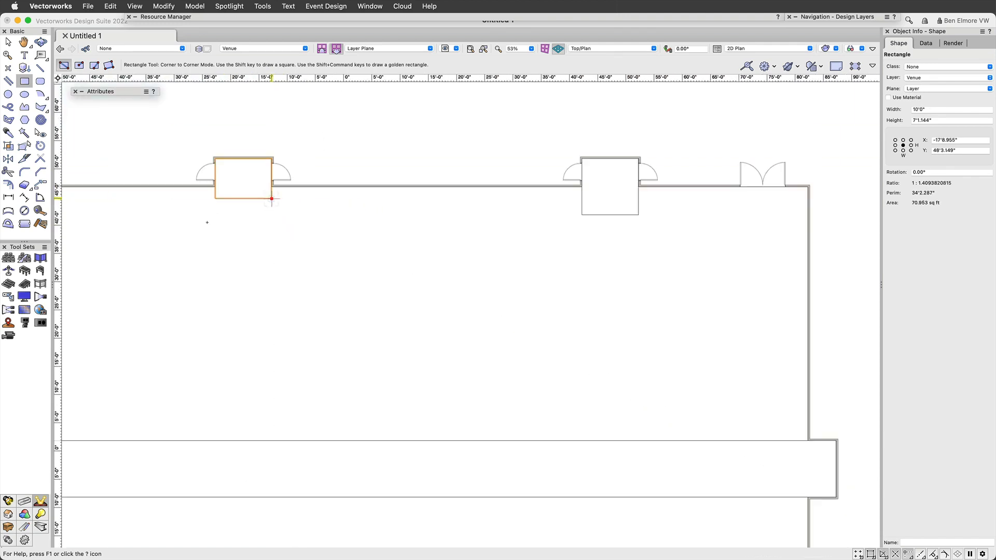
Draw a rectangle about 10' by 7'8" over the upper-left alcove, overlapping the main room.
{"action": "scroll", "coordinate": [510, 260], "scroll_direction": "left", "scroll_amount": 3}
{"action": "scroll", "coordinate": [381, 209], "scroll_direction": "up", "scroll_amount": 2}
{"action": "left_click", "coordinate": [324, 182]}
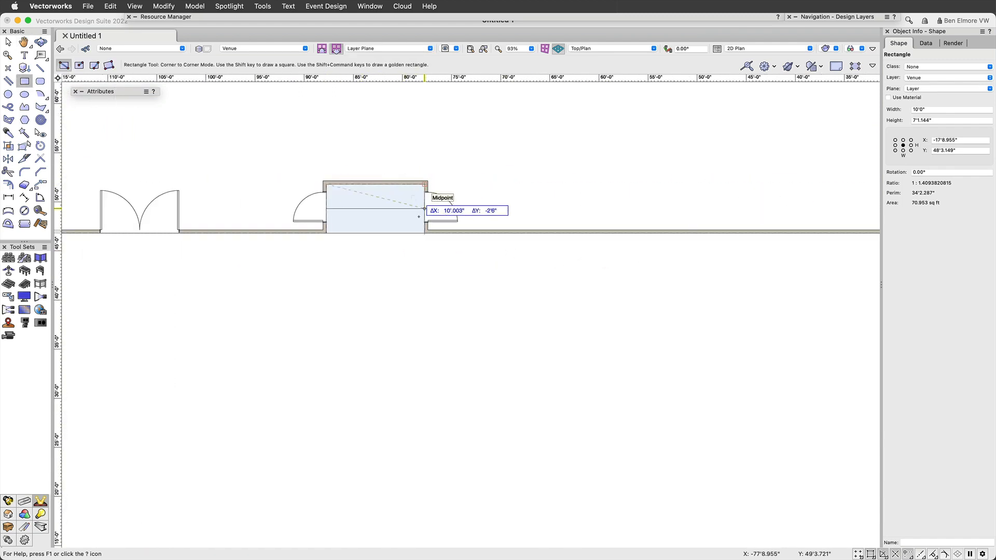
{"action": "scroll", "coordinate": [424, 259], "scroll_direction": "down", "scroll_amount": 10}
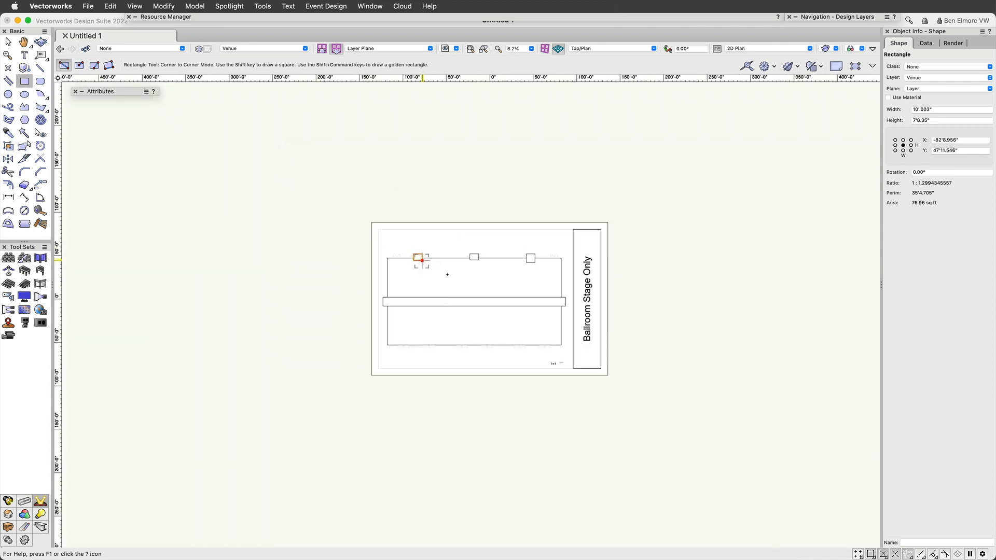
Select the main room rectangle and all four alcove rectangles, and merge them into one outline with Add Surface.
{"action": "scroll", "coordinate": [444, 273], "scroll_direction": "up", "scroll_amount": 1}
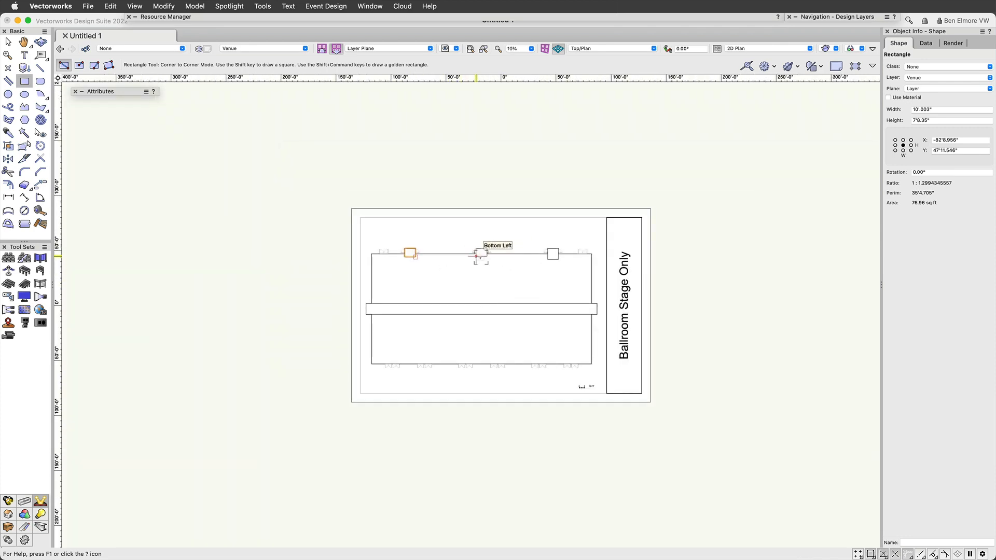
{"action": "key", "text": "x"}
{"action": "left_click", "coordinate": [521, 254], "text": "shift"}
{"action": "left_click", "coordinate": [553, 254], "text": "shift"}
{"action": "left_click", "coordinate": [529, 310], "text": "shift"}
{"action": "left_click", "coordinate": [529, 310], "text": "shift"}
{"action": "left_click", "coordinate": [163, 6]}
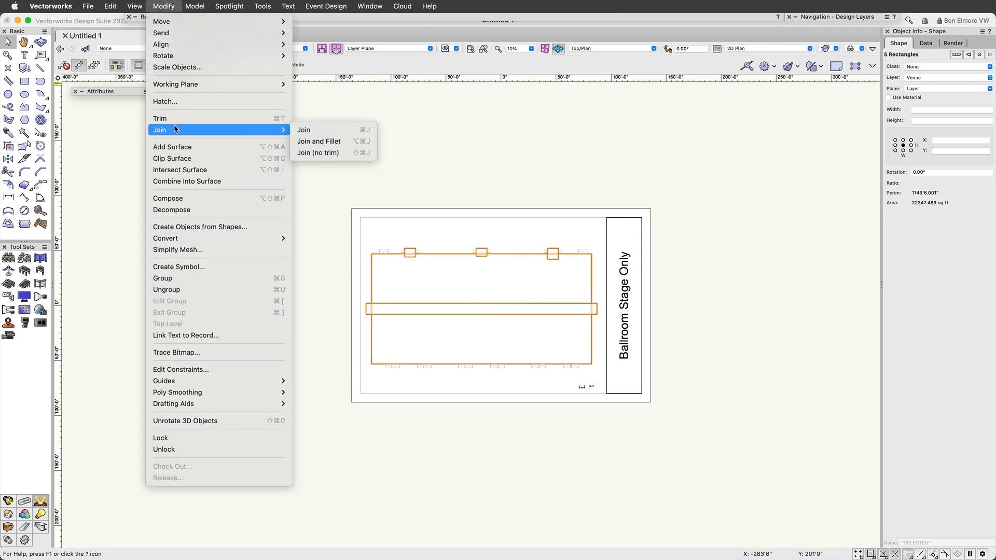
{"action": "left_click", "coordinate": [174, 147]}
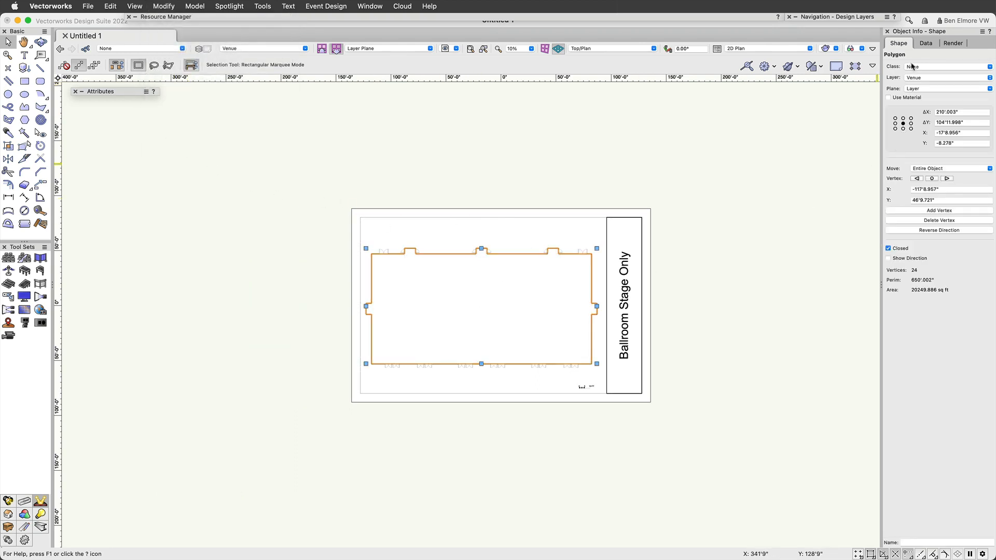
Start creating a room from the merged outline and assign its walls to a new class named Venue-Wall.
{"action": "scroll", "coordinate": [518, 257], "scroll_direction": "up", "scroll_amount": 3}
{"action": "scroll", "coordinate": [516, 260], "scroll_direction": "down", "scroll_amount": 3}
{"action": "middle_click_drag", "start_coordinate": [501, 296], "coordinate": [385, 221]}
{"action": "scroll", "coordinate": [389, 231], "scroll_direction": "up", "scroll_amount": 3}
{"action": "middle_click_drag", "start_coordinate": [325, 239], "coordinate": [378, 302]}
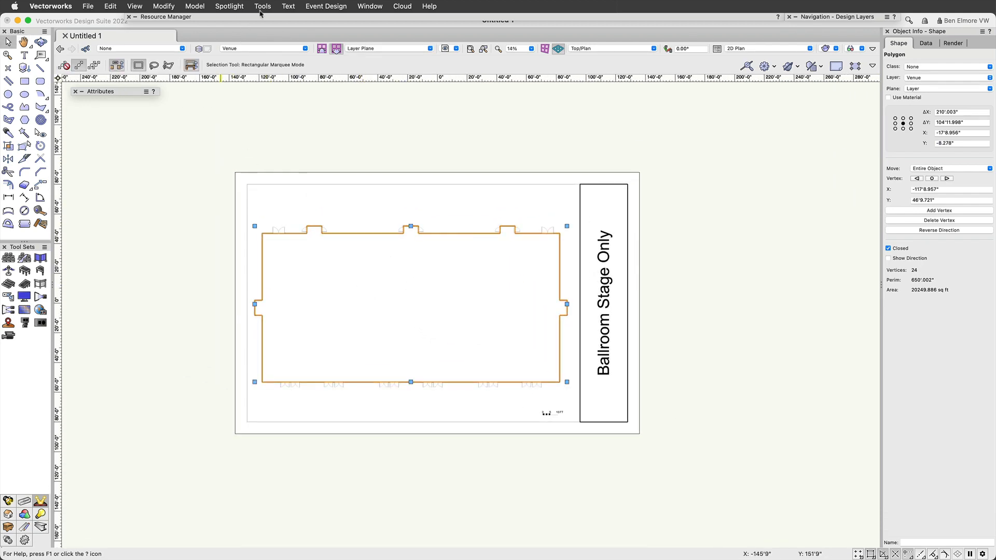
{"action": "left_click", "coordinate": [289, 5]}
{"action": "mouse_move", "coordinate": [324, 5]}
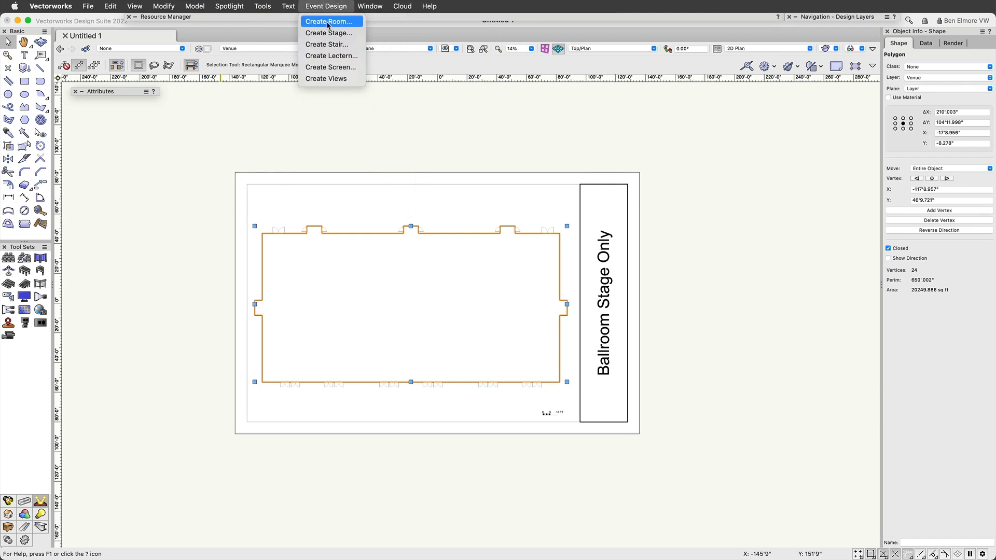
{"action": "left_click", "coordinate": [328, 23]}
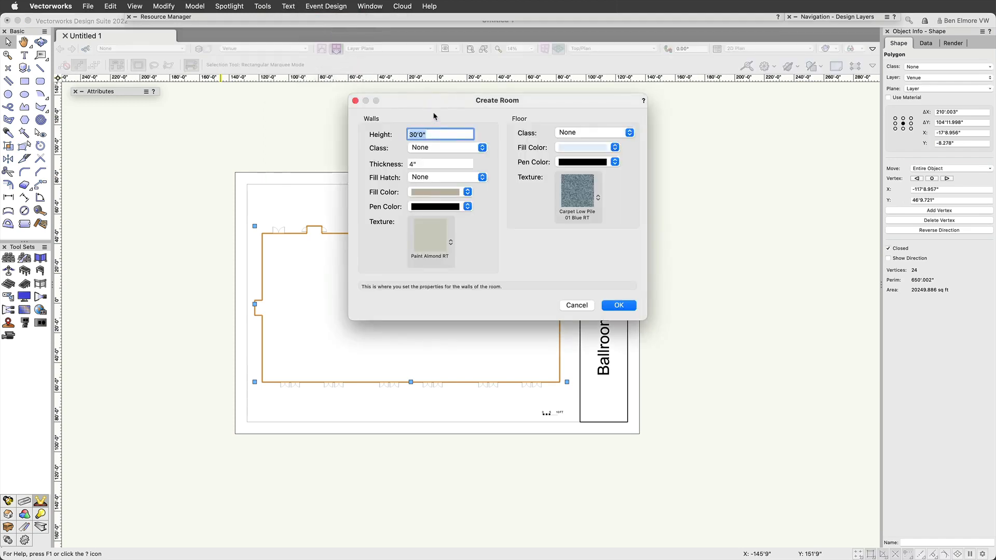
{"action": "left_click_drag", "start_coordinate": [444, 102], "coordinate": [239, 134]}
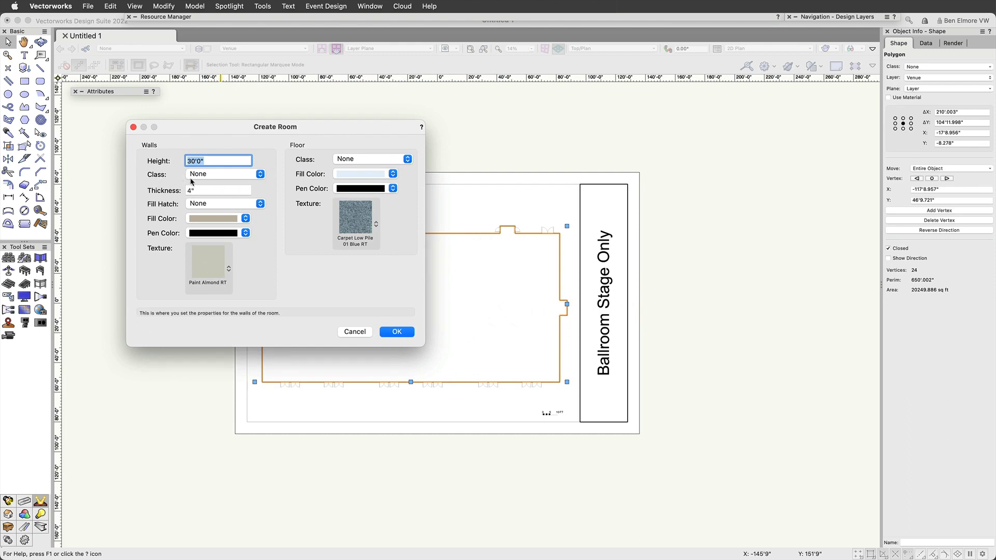
{"action": "left_click", "coordinate": [261, 175]}
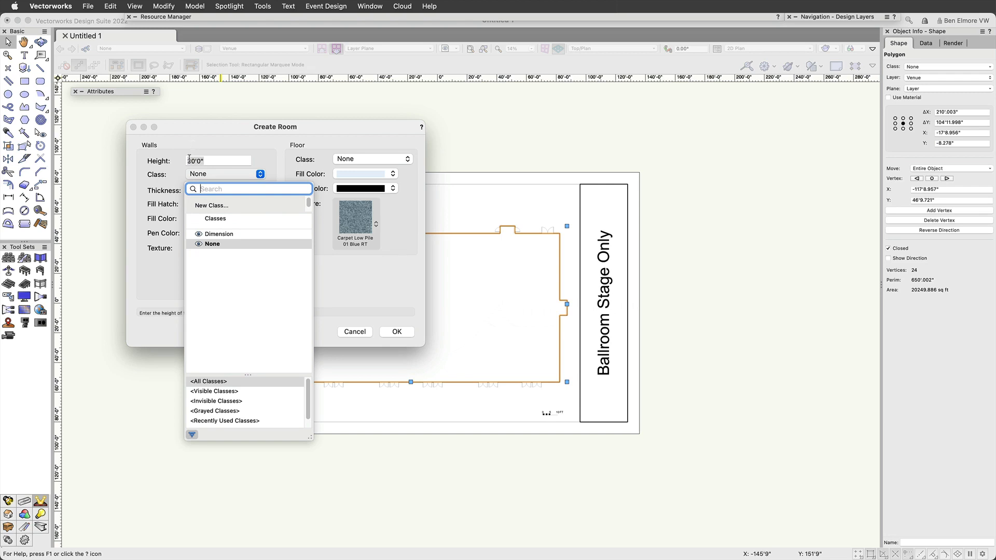
{"action": "left_click", "coordinate": [210, 206]}
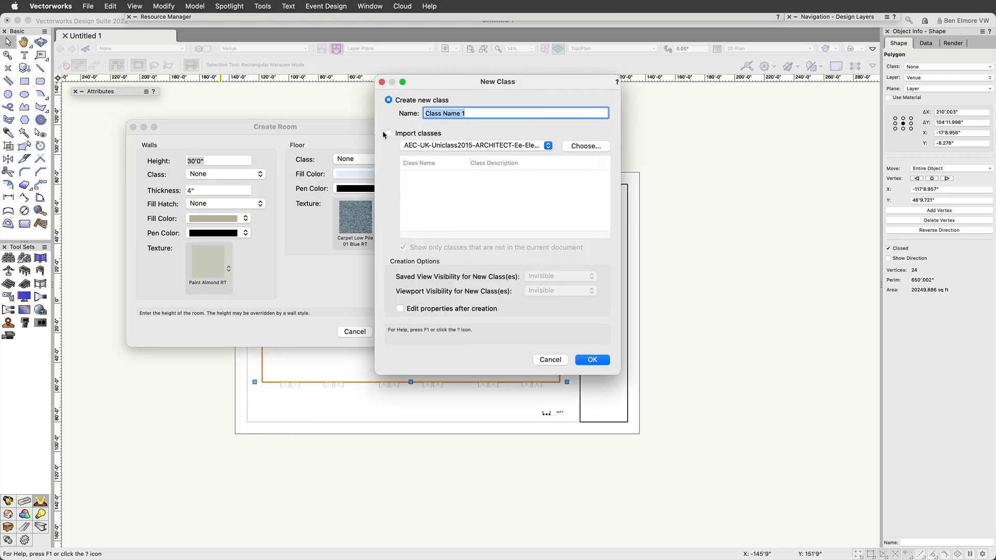
{"action": "type", "text": "Venue-Wall"}
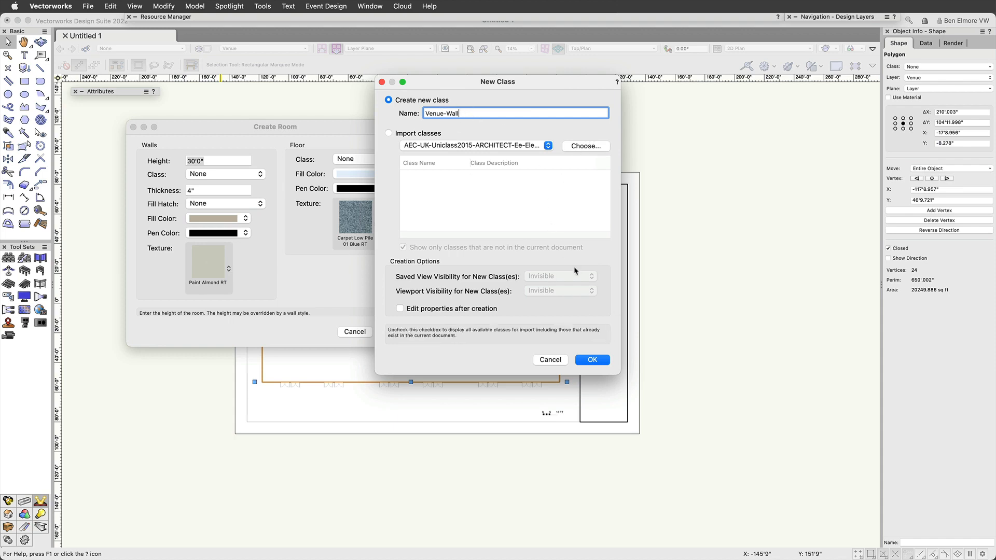
{"action": "left_click", "coordinate": [590, 366]}
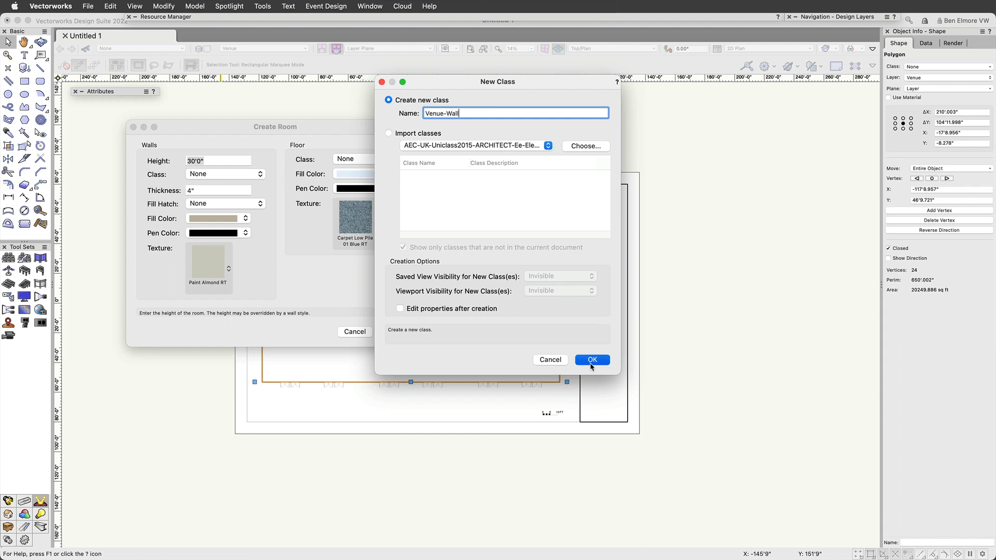
{"action": "left_click", "coordinate": [587, 361]}
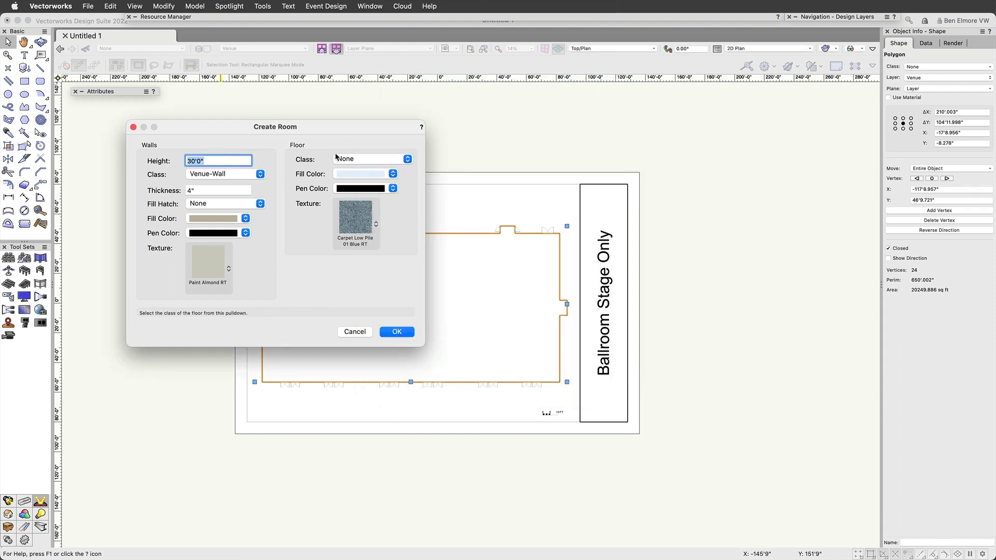
Assign the room's floor to a new class named Venue-Floor and create the room.
{"action": "left_click", "coordinate": [361, 158]}
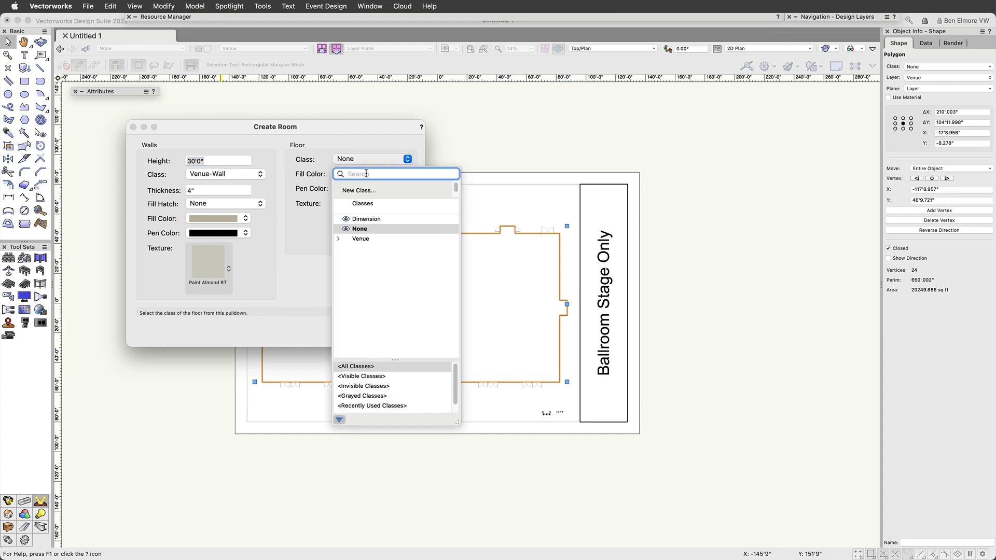
{"action": "left_click", "coordinate": [361, 192]}
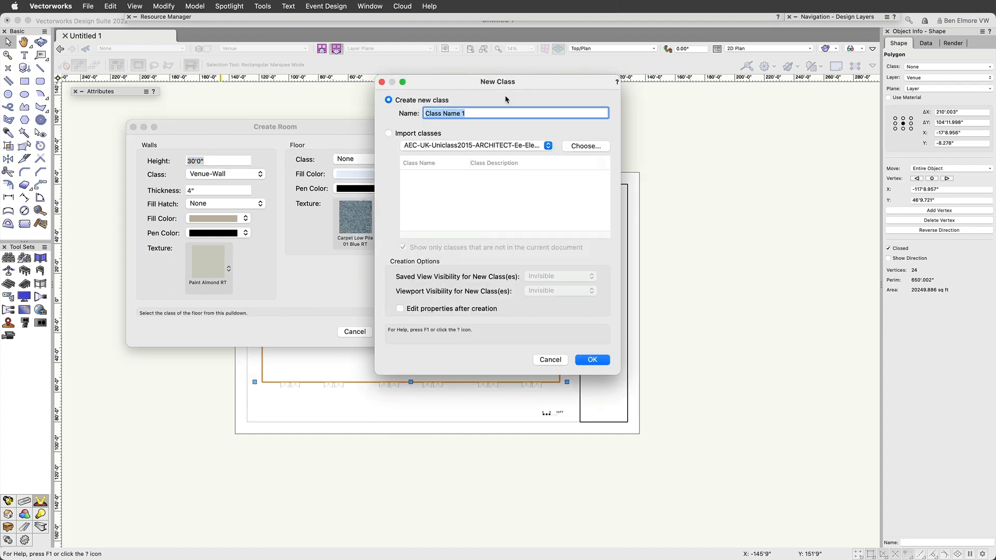
{"action": "type", "text": "Venue-Floor"}
{"action": "left_click", "coordinate": [592, 359]}
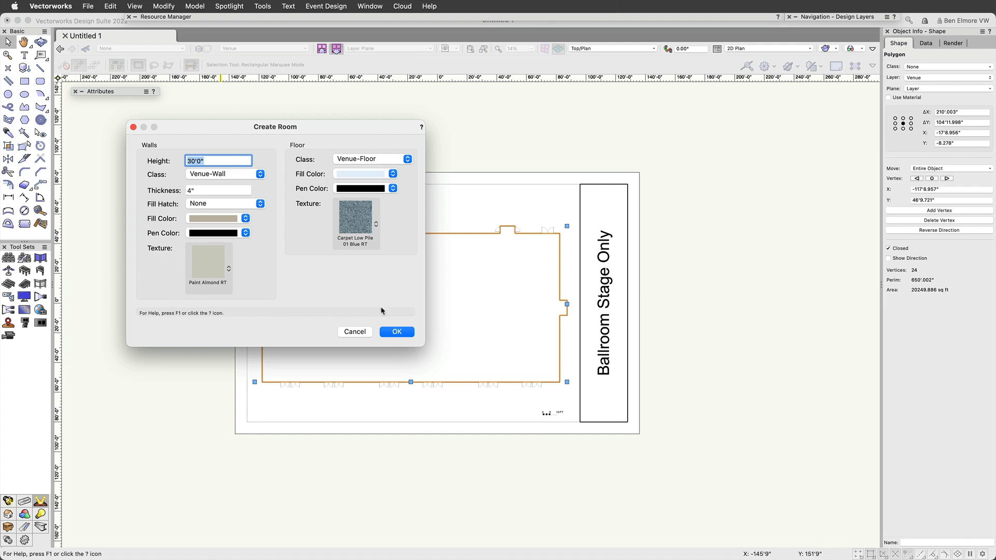
{"action": "left_click", "coordinate": [397, 332]}
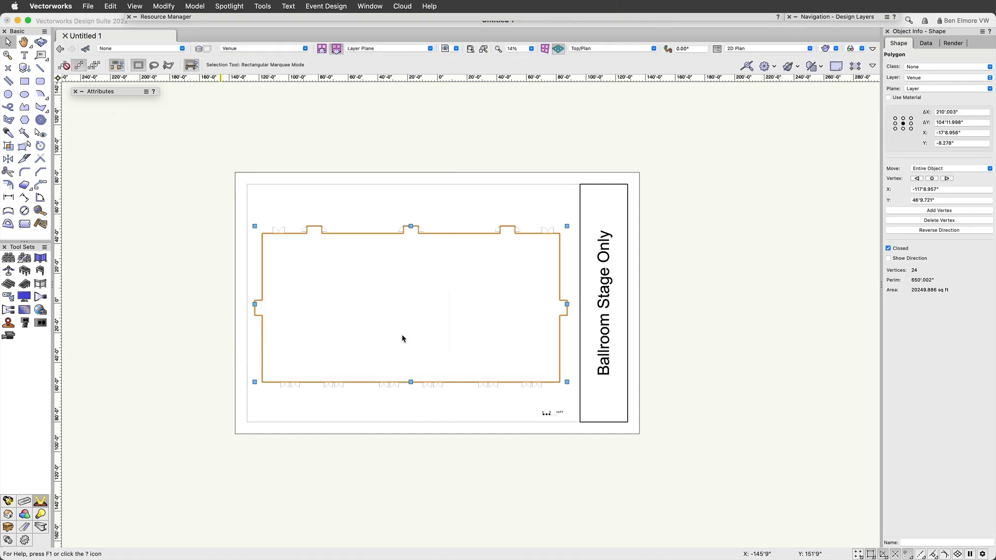
Examine the room in 3D with the PDF layer hidden and shown again, and return to the Top/Plan view.
{"action": "scroll", "coordinate": [402, 318], "scroll_direction": "up", "scroll_amount": 2}
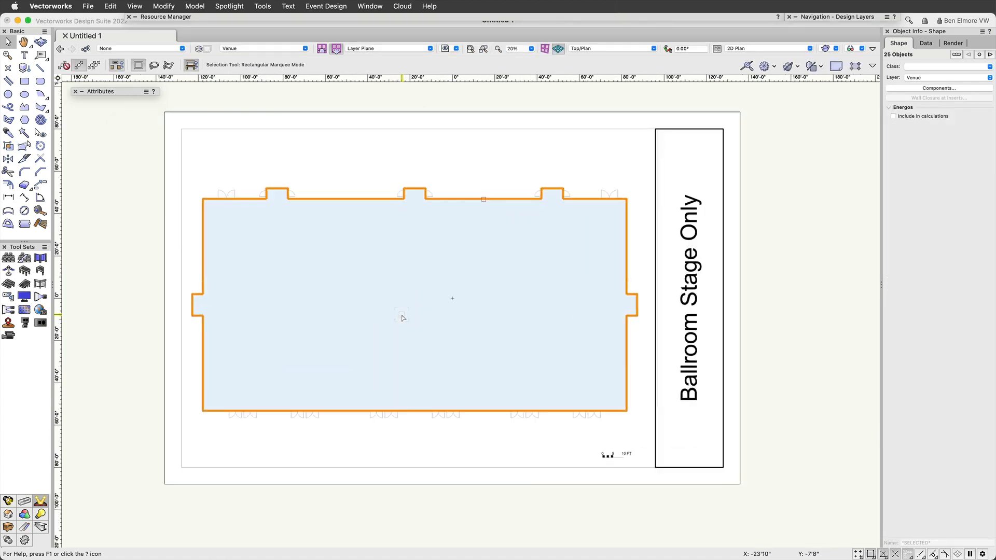
{"action": "middle_click_drag", "start_coordinate": [396, 314], "coordinate": [445, 208], "text": "shift"}
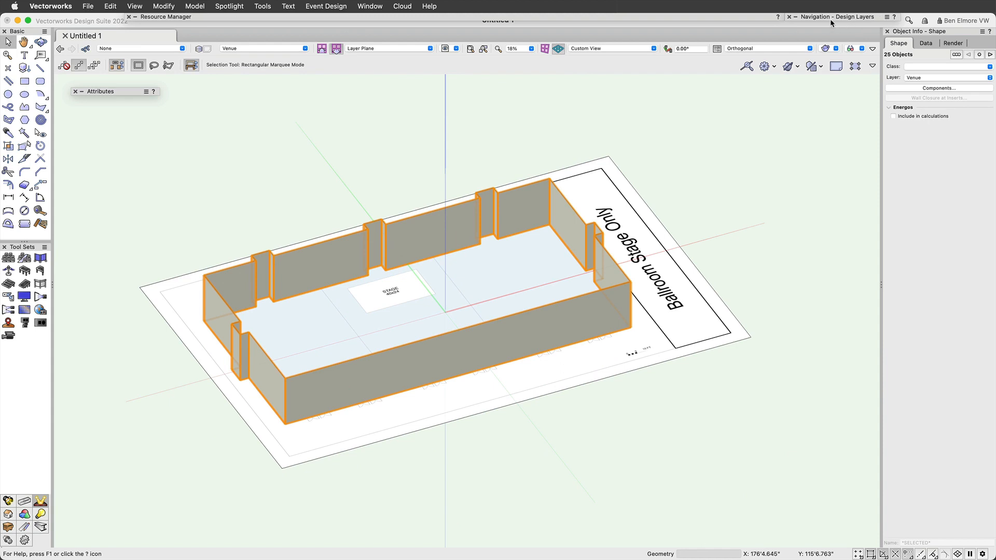
{"action": "mouse_move", "coordinate": [830, 19]}
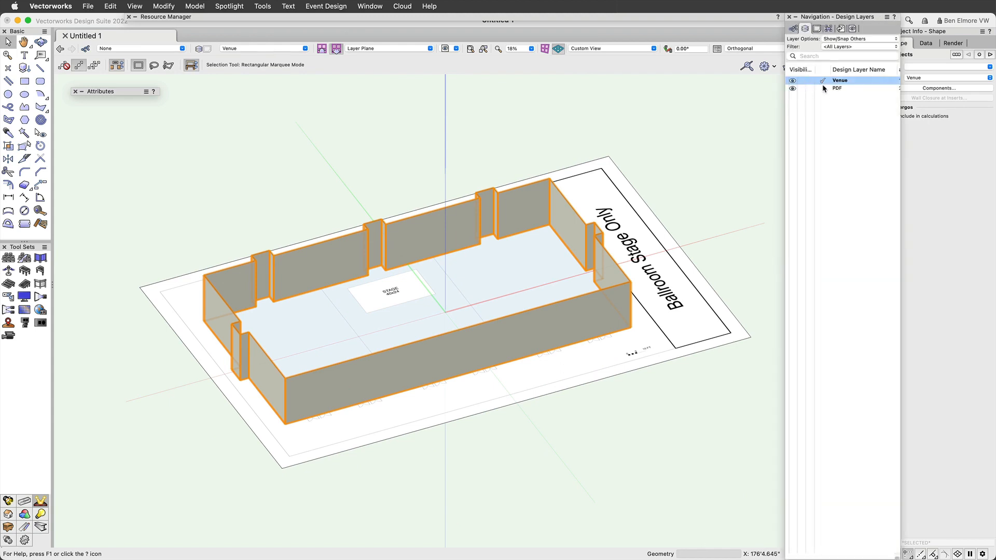
{"action": "left_click", "coordinate": [799, 88]}
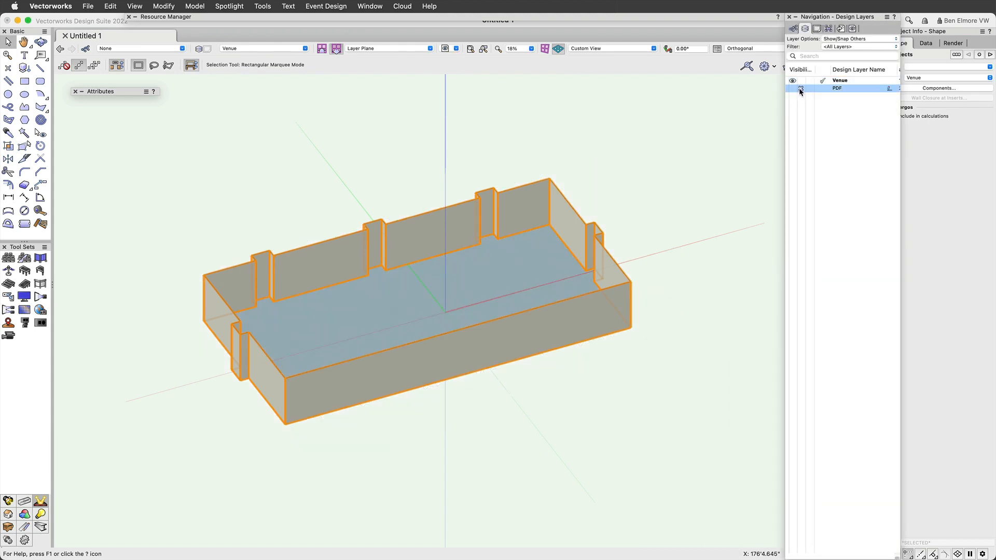
{"action": "left_click", "coordinate": [792, 88]}
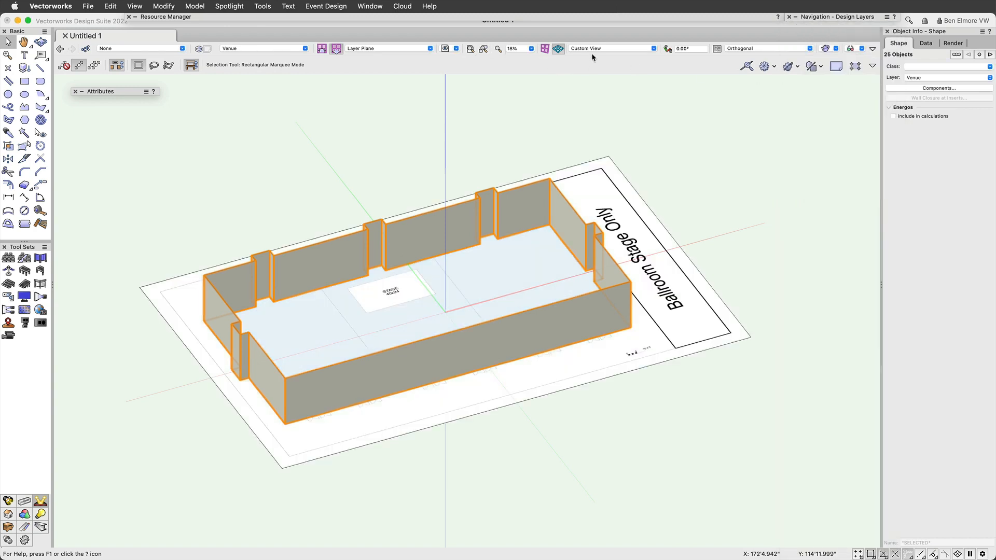
{"action": "key", "text": "F5"}
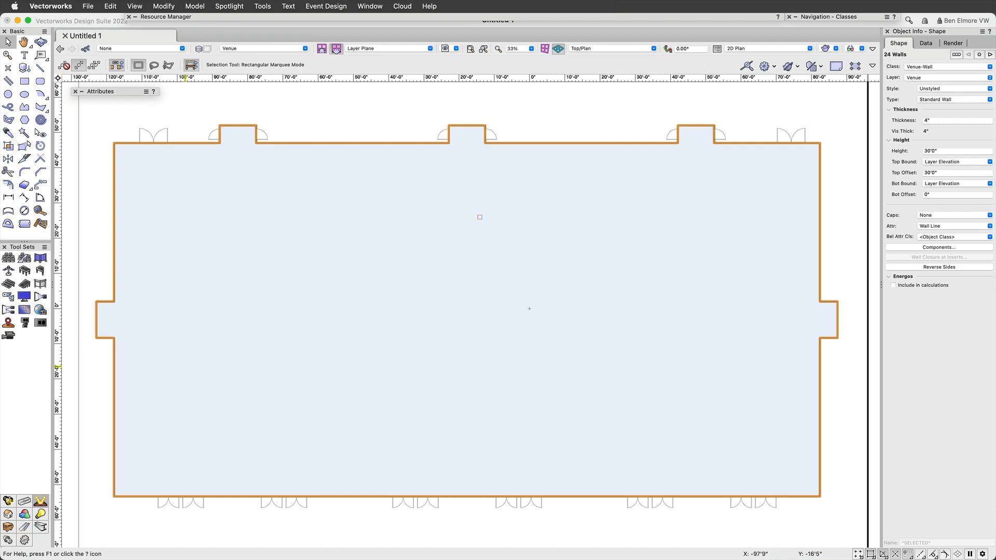
Select the floor slab and review its class, the document's classes and the design layers.
{"action": "left_click", "coordinate": [724, 216]}
{"action": "left_click", "coordinate": [706, 191]}
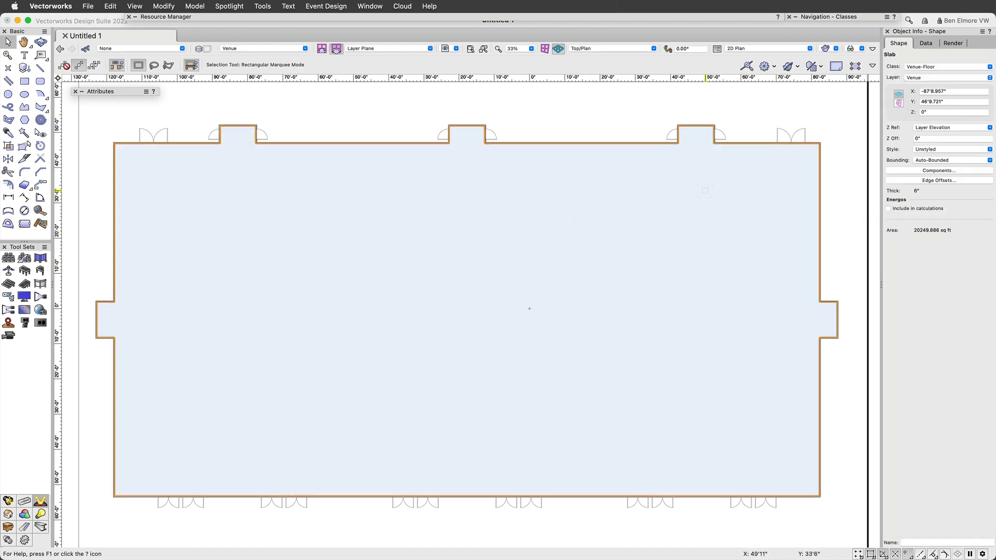
{"action": "mouse_move", "coordinate": [825, 17]}
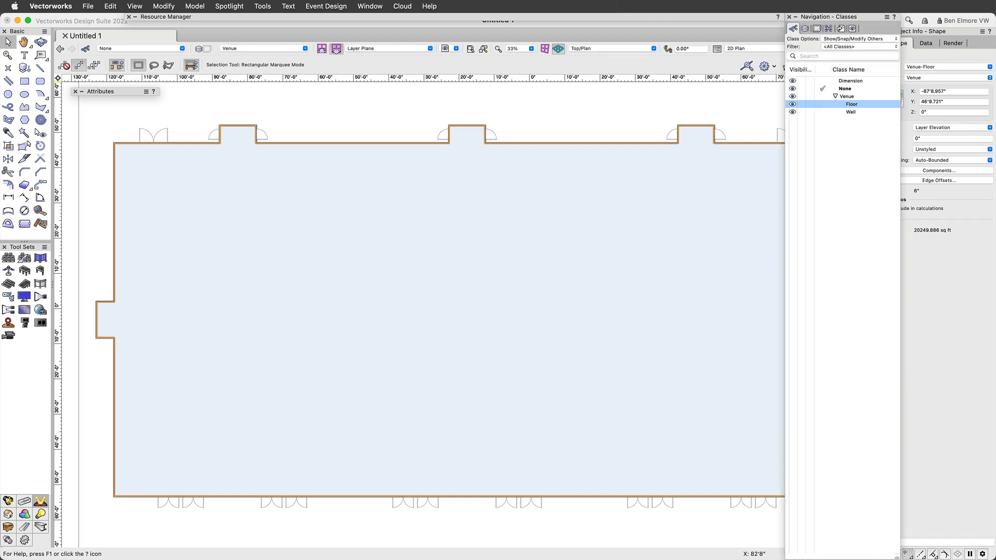
{"action": "left_click", "coordinate": [805, 29]}
{"action": "left_click", "coordinate": [793, 28]}
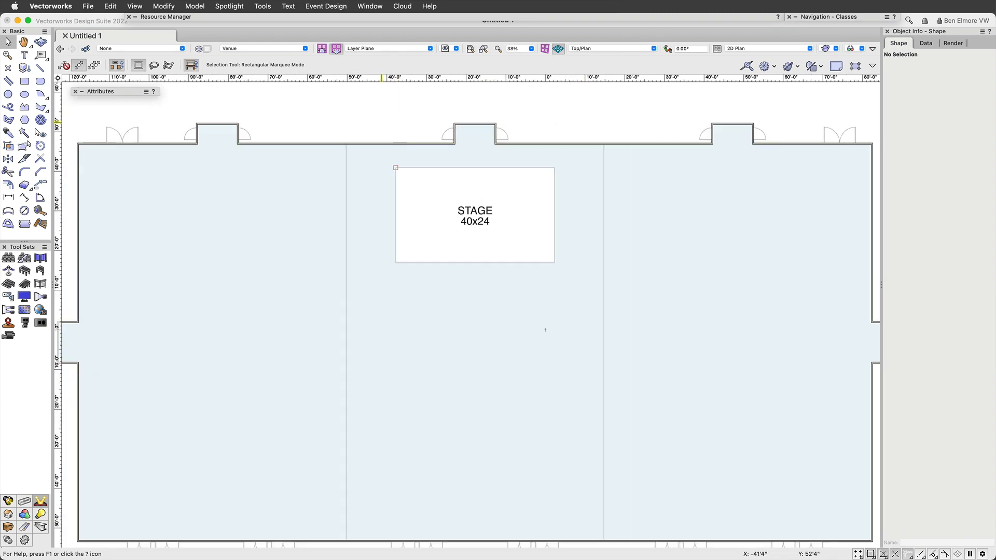
Insert outward-swinging custom doors in both side walls of the upper-left alcove, over the doors drawn on the PDF plan.
{"action": "scroll", "coordinate": [396, 165], "scroll_direction": "up", "scroll_amount": 2}
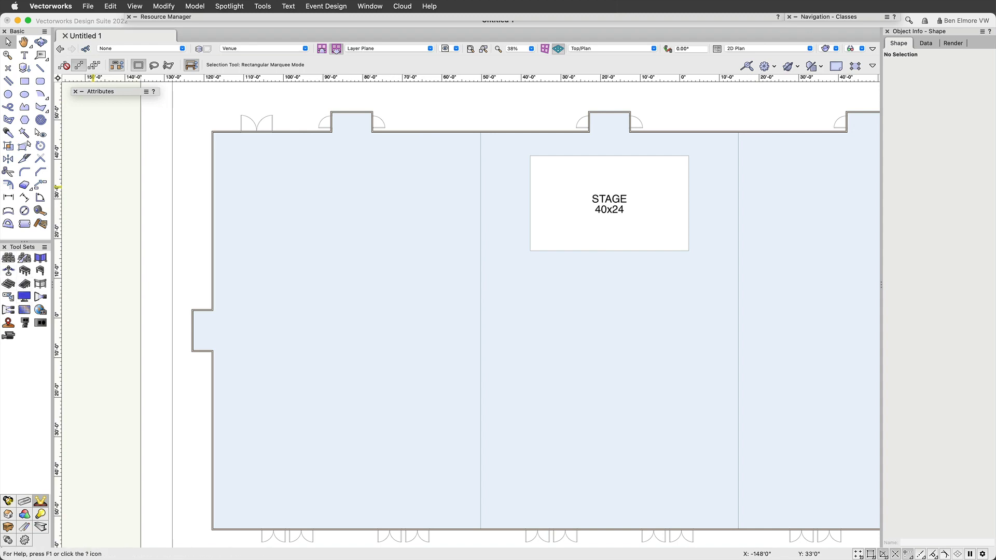
{"action": "left_click", "coordinate": [8, 514]}
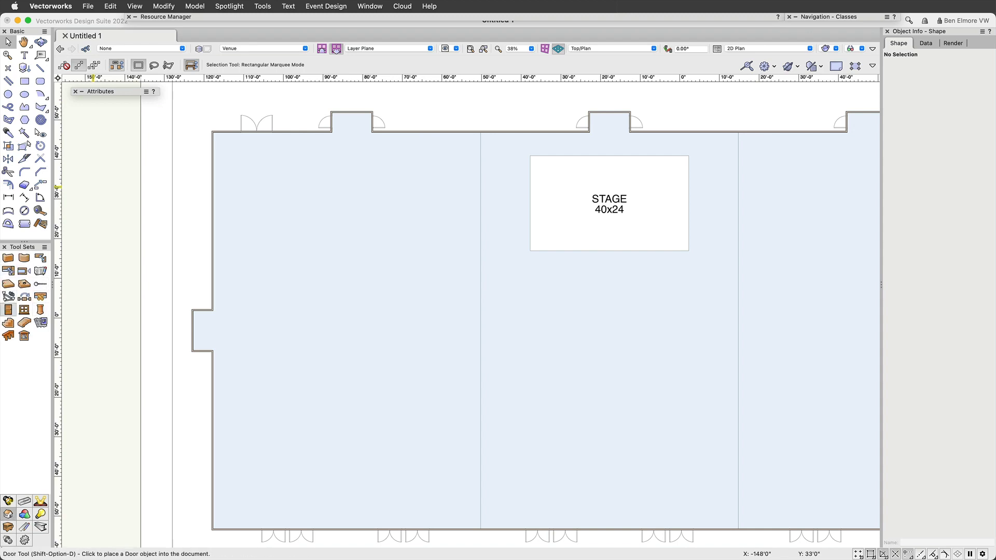
{"action": "left_click", "coordinate": [8, 309]}
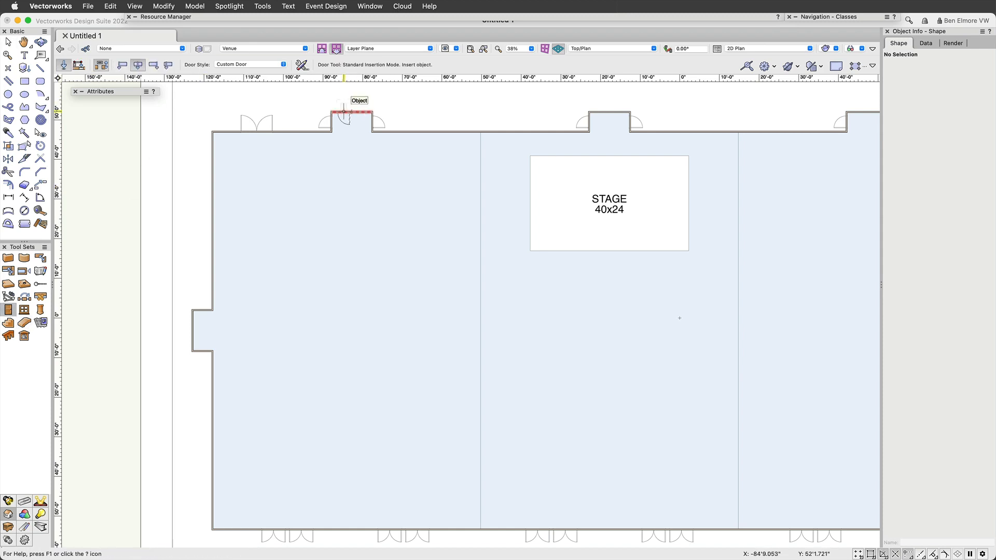
{"action": "scroll", "coordinate": [332, 110], "scroll_direction": "up", "scroll_amount": 5}
{"action": "scroll", "coordinate": [296, 122], "scroll_direction": "up", "scroll_amount": 3}
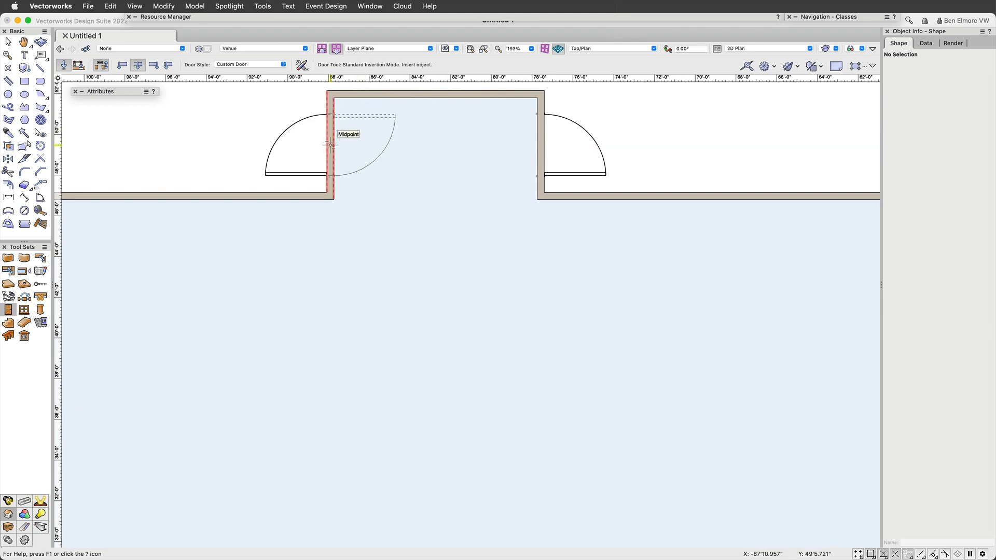
{"action": "scroll", "coordinate": [330, 146], "scroll_direction": "up", "scroll_amount": 4}
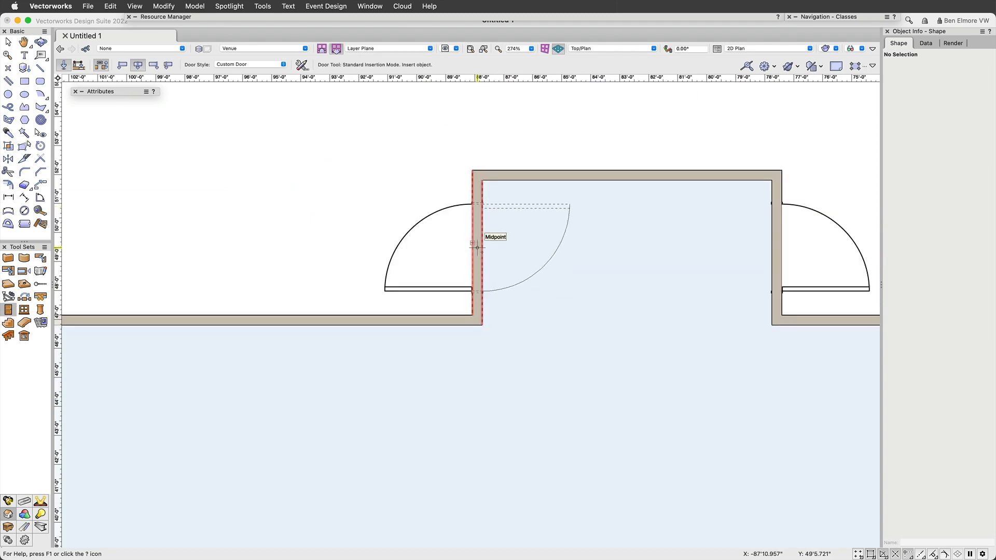
{"action": "left_click", "coordinate": [477, 247]}
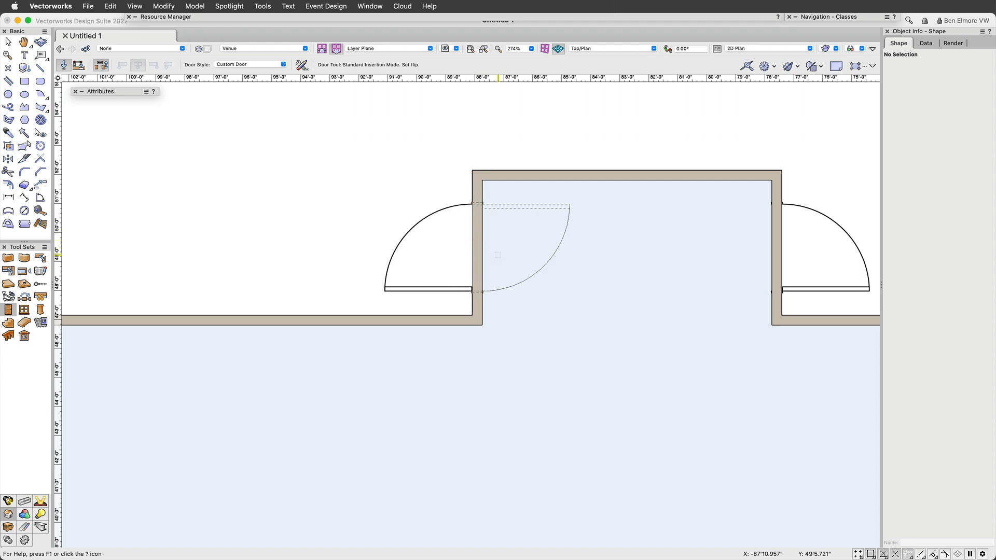
{"action": "left_click", "coordinate": [393, 266]}
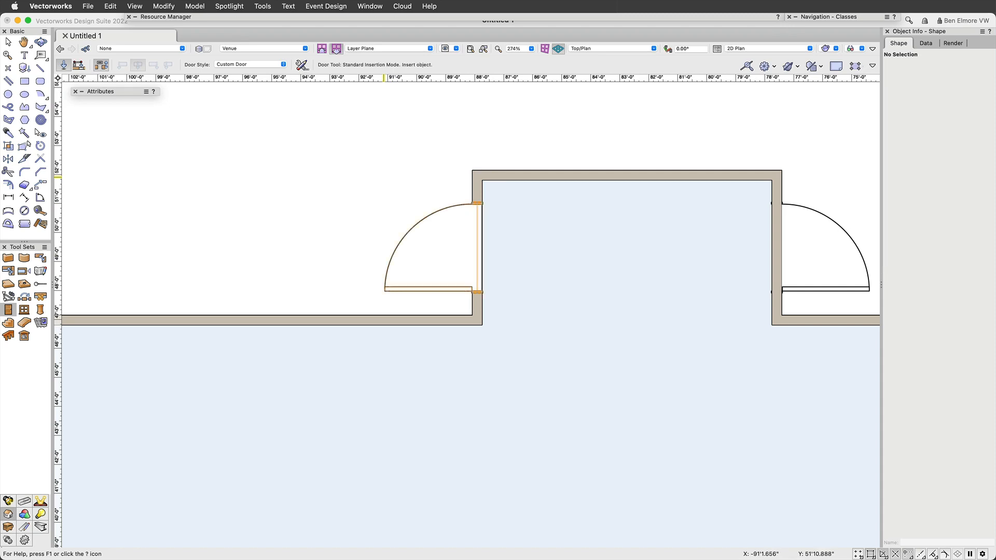
{"action": "left_click", "coordinate": [776, 247]}
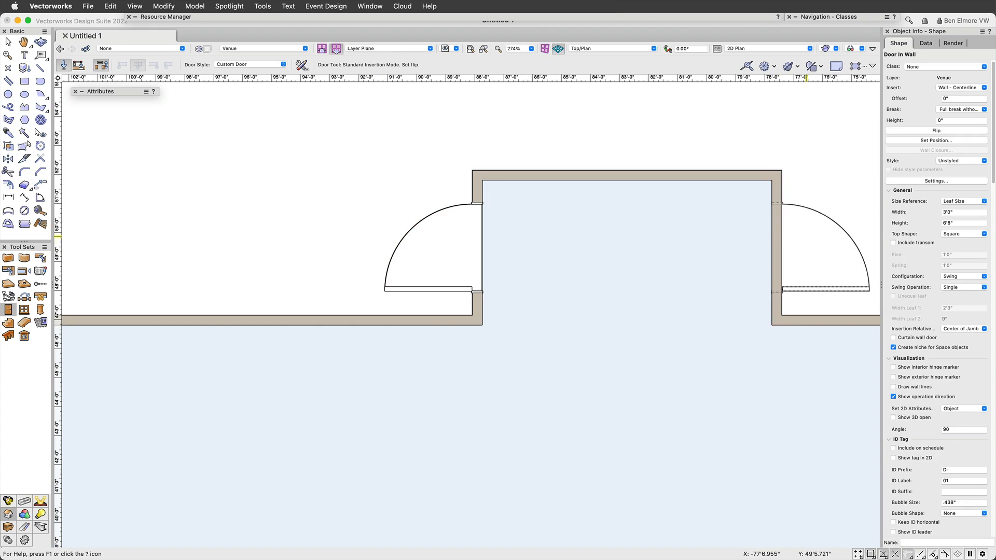
{"action": "left_click", "coordinate": [806, 237]}
Insert outward-swinging custom doors in both side walls of the upper-middle alcove, matching the doors on the PDF plan.
{"action": "middle_click_drag", "start_coordinate": [850, 218], "coordinate": [136, 181]}
{"action": "scroll", "coordinate": [573, 267], "scroll_direction": "down", "scroll_amount": 3}
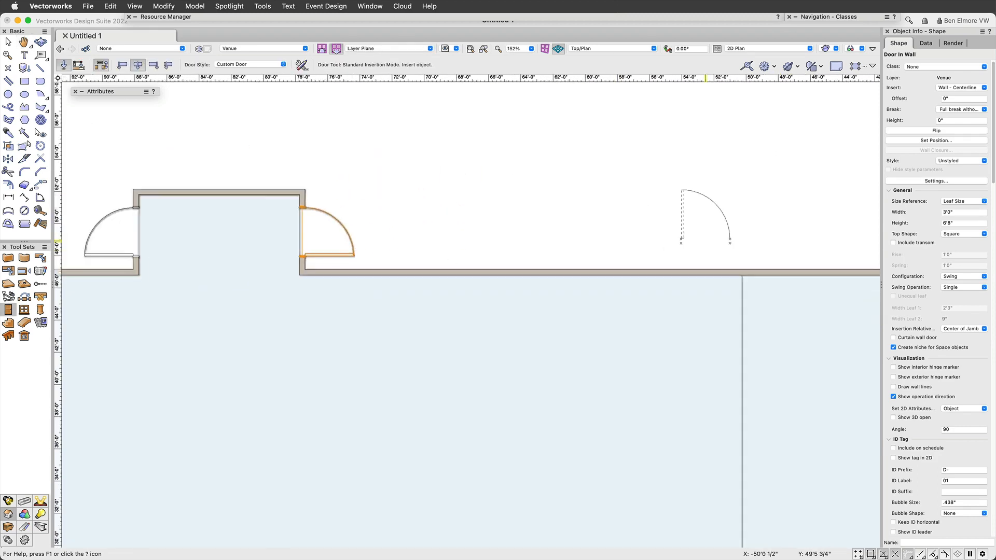
{"action": "middle_click_drag", "start_coordinate": [747, 242], "coordinate": [180, 243]}
{"action": "scroll", "coordinate": [635, 237], "scroll_direction": "up", "scroll_amount": 5}
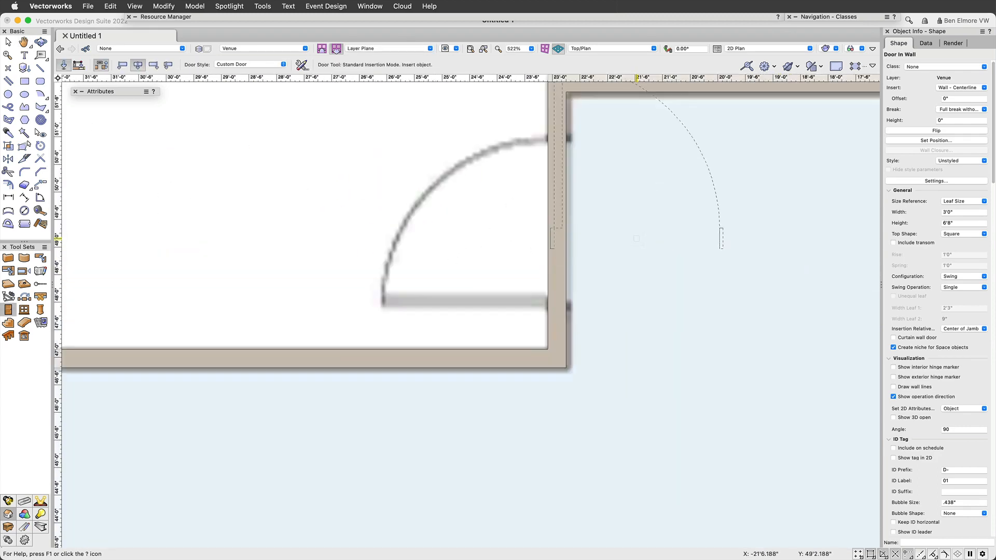
{"action": "left_click", "coordinate": [557, 221]}
{"action": "left_click", "coordinate": [504, 151]}
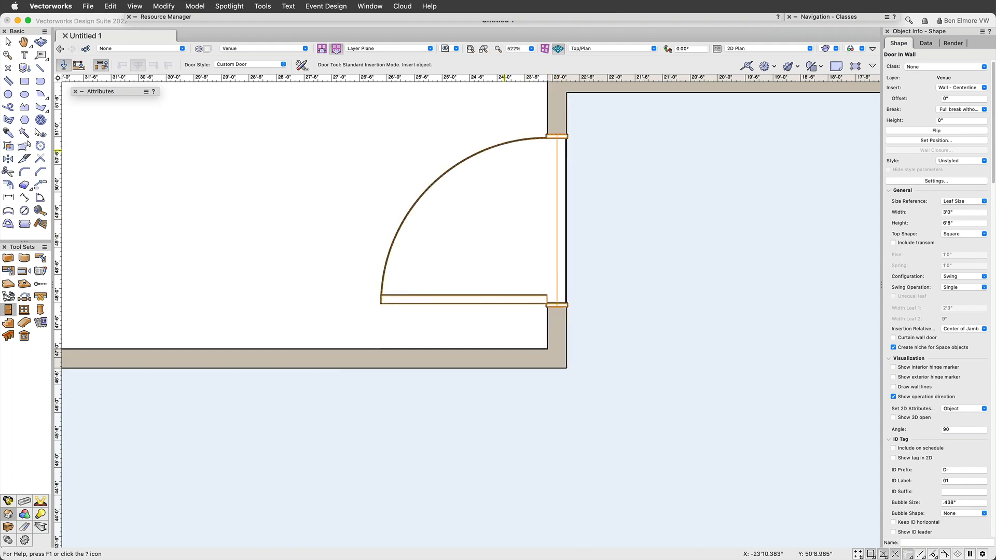
{"action": "scroll", "coordinate": [742, 200], "scroll_direction": "down", "scroll_amount": 3}
{"action": "middle_click_drag", "start_coordinate": [783, 200], "coordinate": [129, 229]}
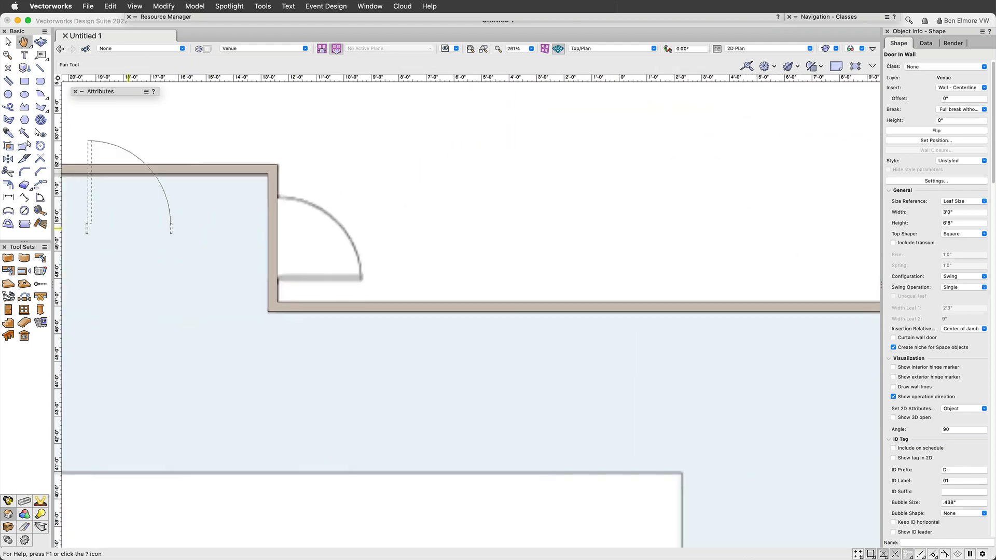
{"action": "left_click", "coordinate": [273, 238]}
{"action": "left_click", "coordinate": [335, 187]}
Insert outward-swinging custom doors in both side walls of the upper-right alcove, over the doors drawn on the PDF plan.
{"action": "scroll", "coordinate": [675, 200], "scroll_direction": "down", "scroll_amount": 3}
{"action": "middle_click_drag", "start_coordinate": [774, 193], "coordinate": [284, 213]}
{"action": "middle_click_drag", "start_coordinate": [750, 232], "coordinate": [415, 220]}
{"action": "left_click", "coordinate": [461, 231]}
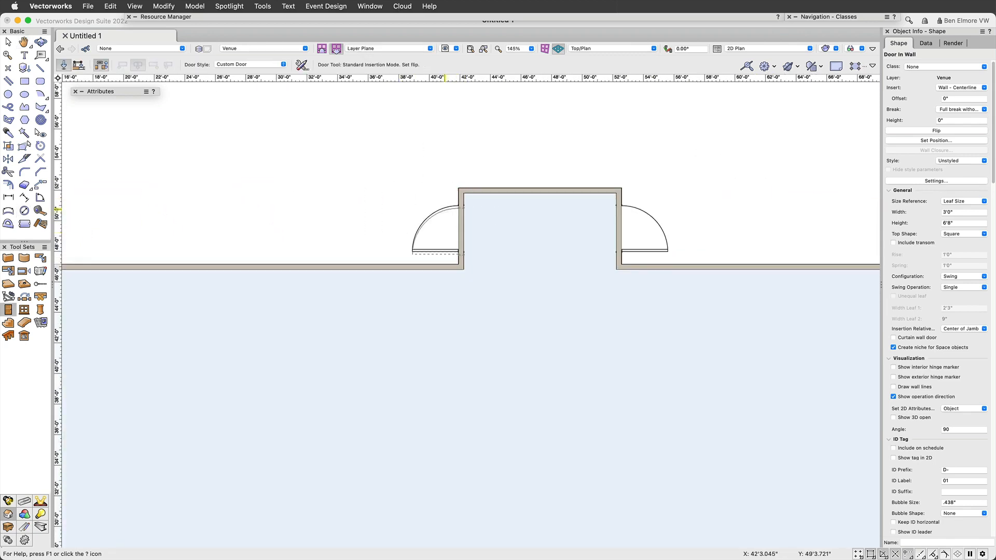
{"action": "left_click", "coordinate": [461, 231]}
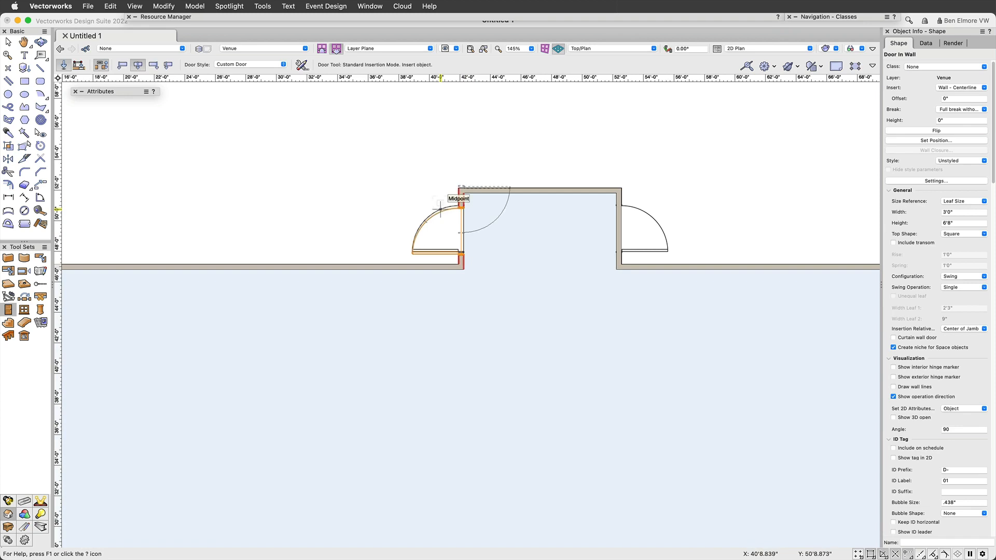
{"action": "left_click", "coordinate": [617, 228]}
{"action": "left_click", "coordinate": [655, 190]}
{"action": "key", "text": "x"}
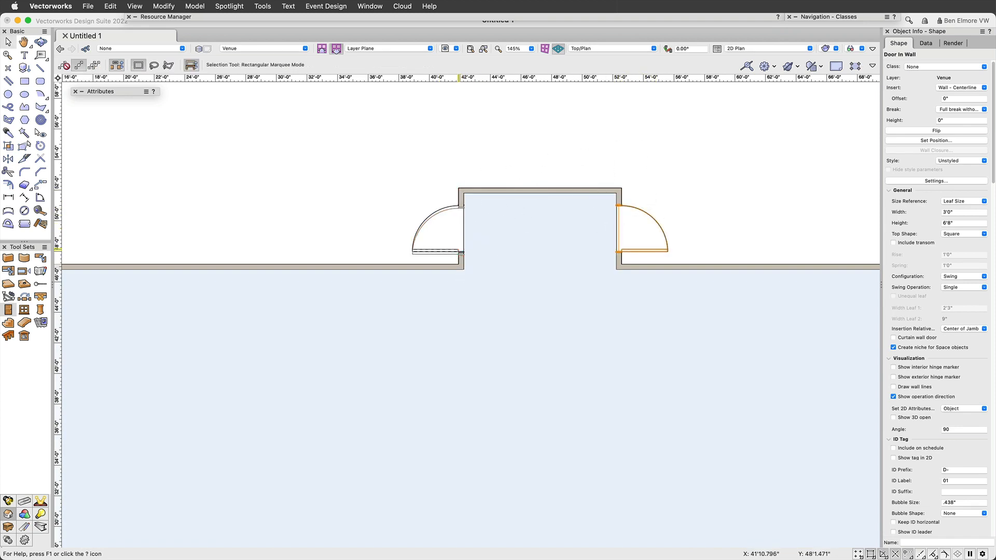
Shift the left door of the upper-right alcove along its wall to align with the door drawn on the PDF plan.
{"action": "scroll", "coordinate": [459, 250], "scroll_direction": "up", "scroll_amount": 10}
{"action": "left_click_drag", "start_coordinate": [480, 300], "coordinate": [480, 279]}
{"action": "scroll", "coordinate": [481, 280], "scroll_direction": "down", "scroll_amount": 15}
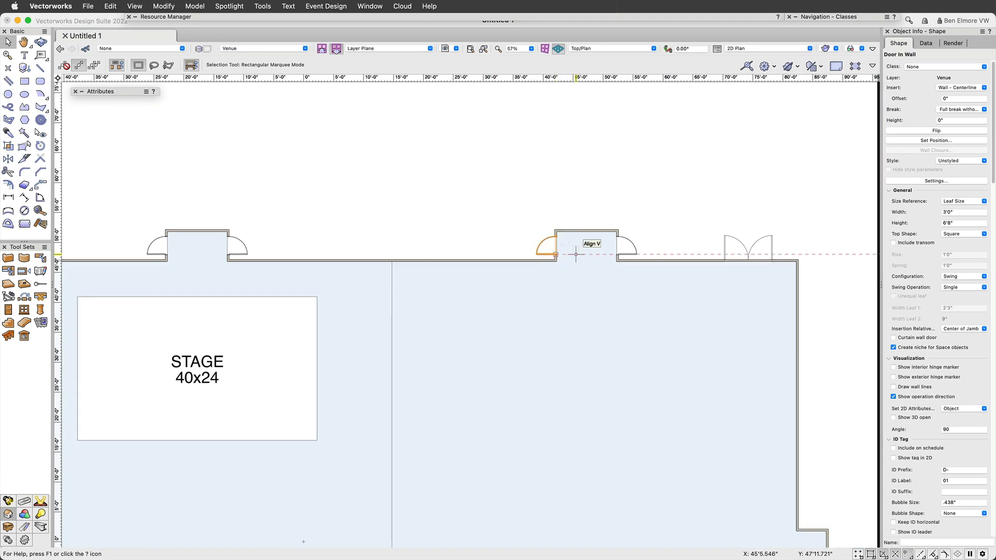
Insert an outward-swinging custom door in the upper wall near the right corner, centered on the PDF's double-door symbol.
{"action": "mouse_move", "coordinate": [715, 232]}
{"action": "middle_mouse_down"}
{"action": "mouse_move", "coordinate": [644, 209]}
{"action": "mouse_move", "coordinate": [465, 189]}
{"action": "middle_mouse_up"}
{"action": "scroll", "coordinate": [465, 189], "scroll_direction": "up", "scroll_amount": 1}
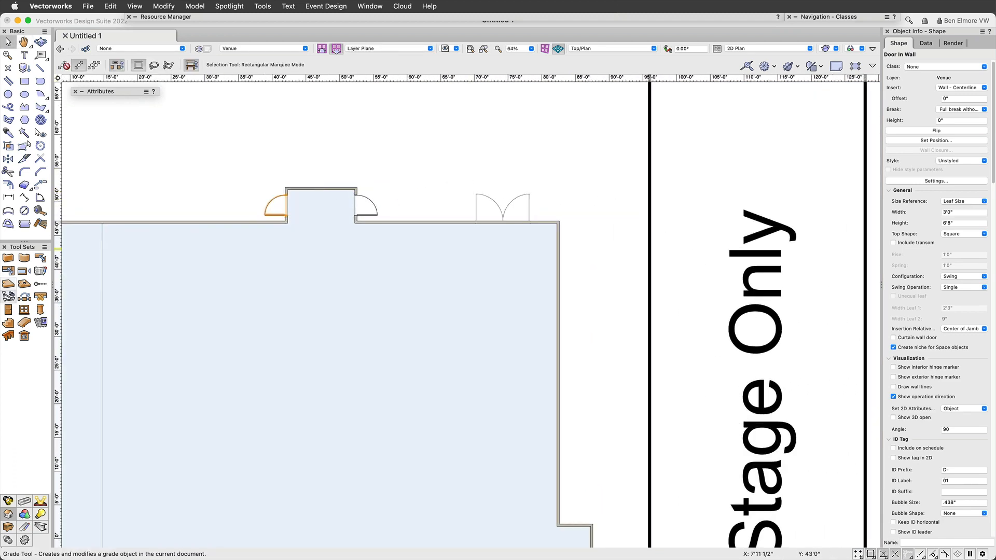
{"action": "left_click", "coordinate": [8, 309]}
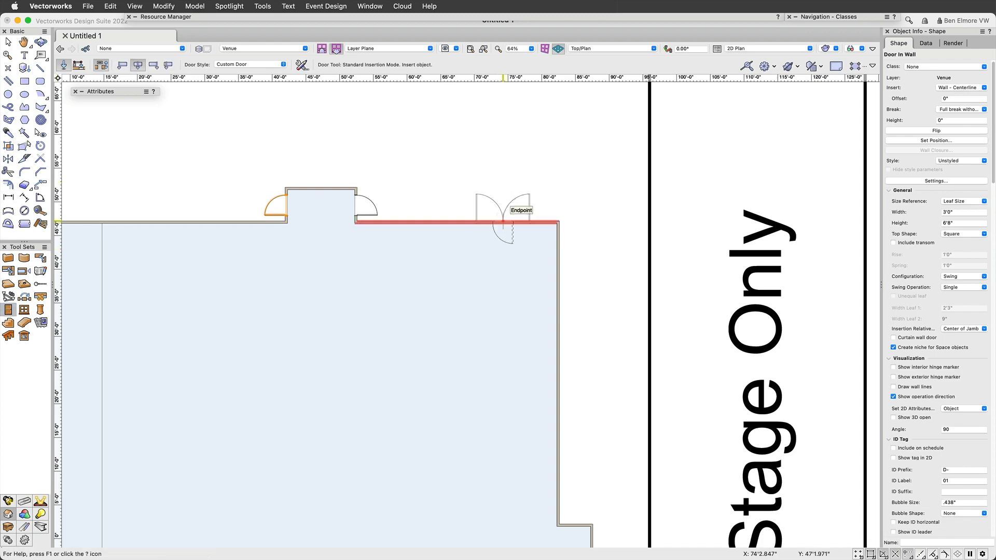
{"action": "left_click", "coordinate": [502, 223]}
{"action": "left_click", "coordinate": [504, 215]}
{"action": "scroll", "coordinate": [509, 213], "scroll_direction": "up", "scroll_amount": 5}
{"action": "middle_click_drag", "start_coordinate": [685, 196], "coordinate": [493, 199]}
{"action": "key", "text": "x"}
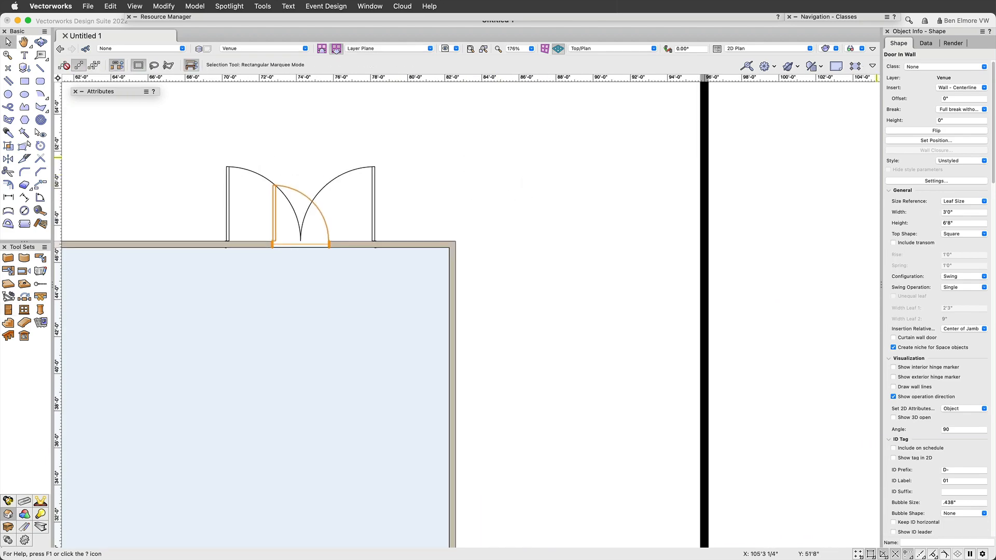
Review the new upper-wall door's parameters and try a width of 6'.
{"action": "scroll", "coordinate": [936, 299], "scroll_direction": "down", "scroll_amount": 15}
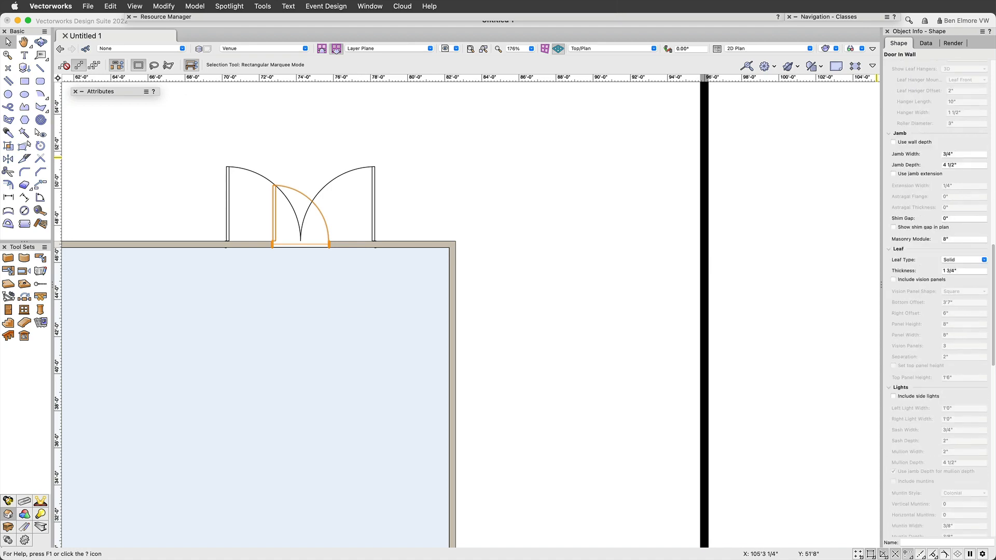
{"action": "scroll", "coordinate": [936, 299], "scroll_direction": "up", "scroll_amount": 15}
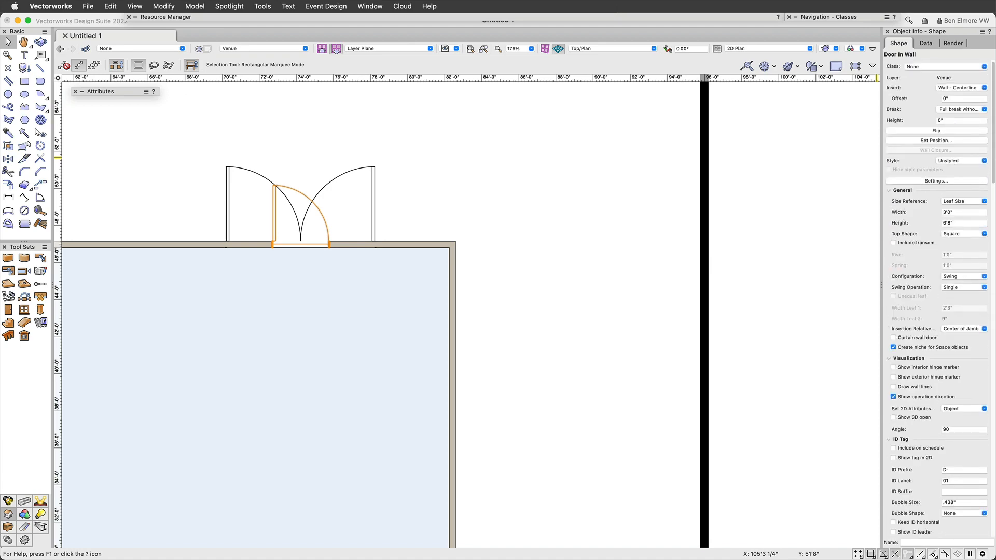
{"action": "left_click_drag", "start_coordinate": [959, 212], "coordinate": [872, 211]}
{"action": "key", "text": "Return"}
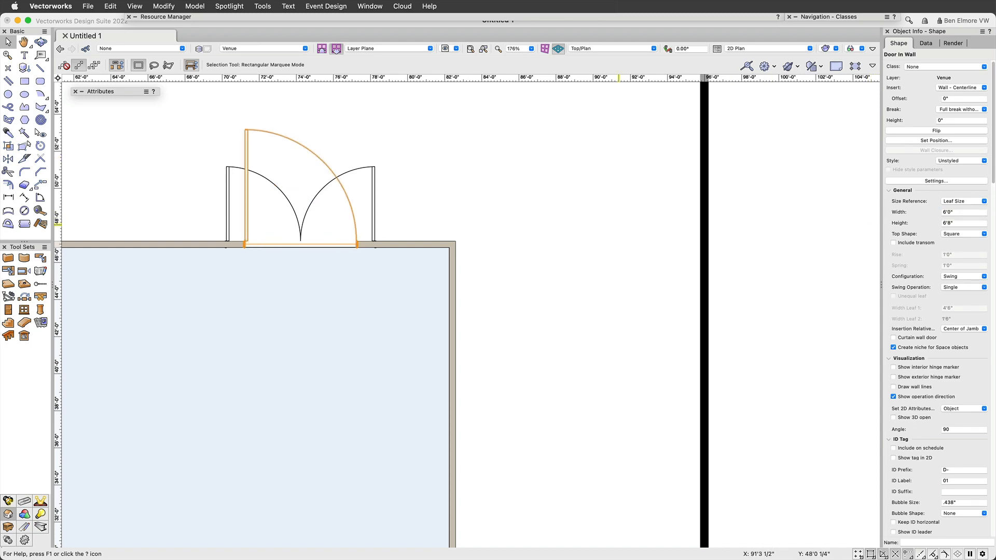
Set the upper-wall door's width to 8' and its swing operation to Double Bi-part.
{"action": "double_click", "coordinate": [949, 212]}
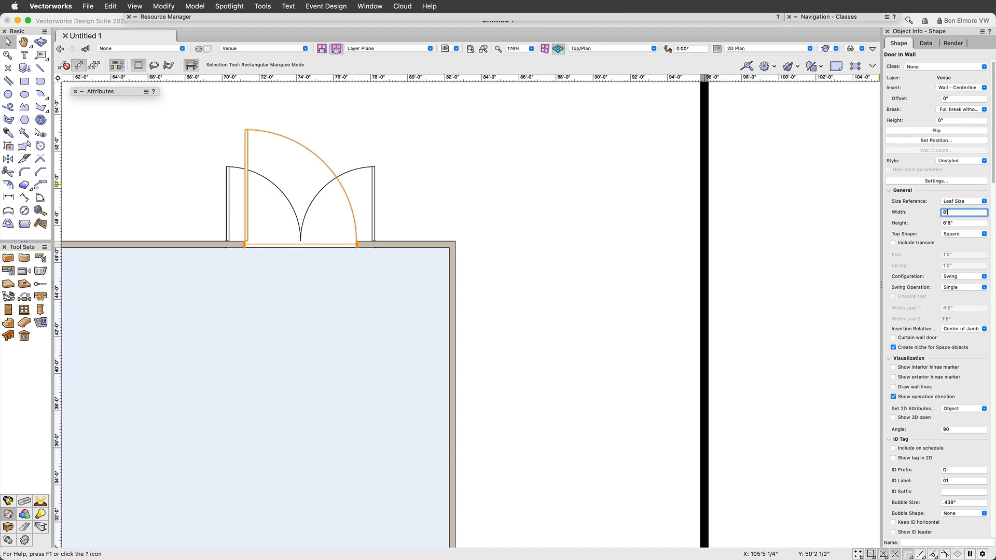
{"action": "type", "text": "8'"}
{"action": "key", "text": "Return"}
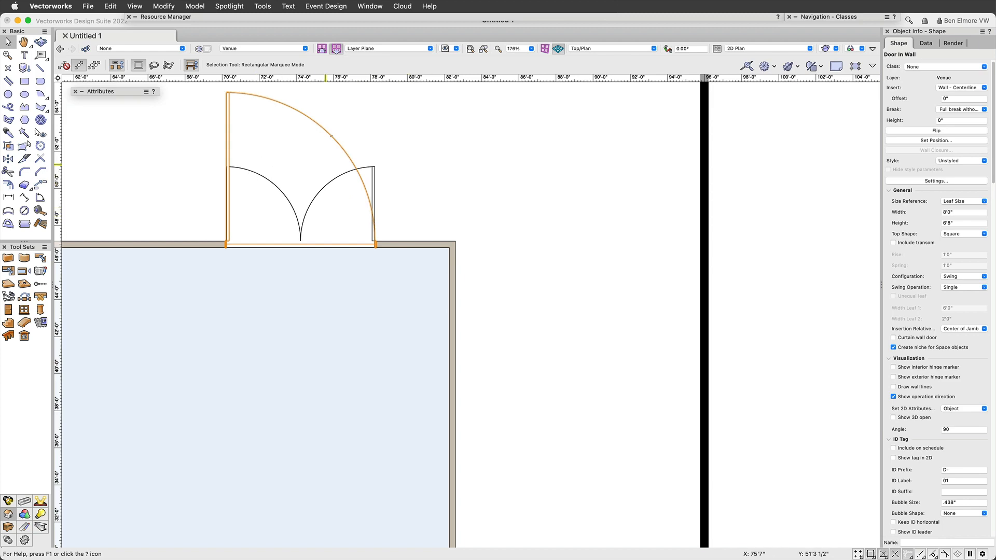
{"action": "left_click", "coordinate": [964, 287]}
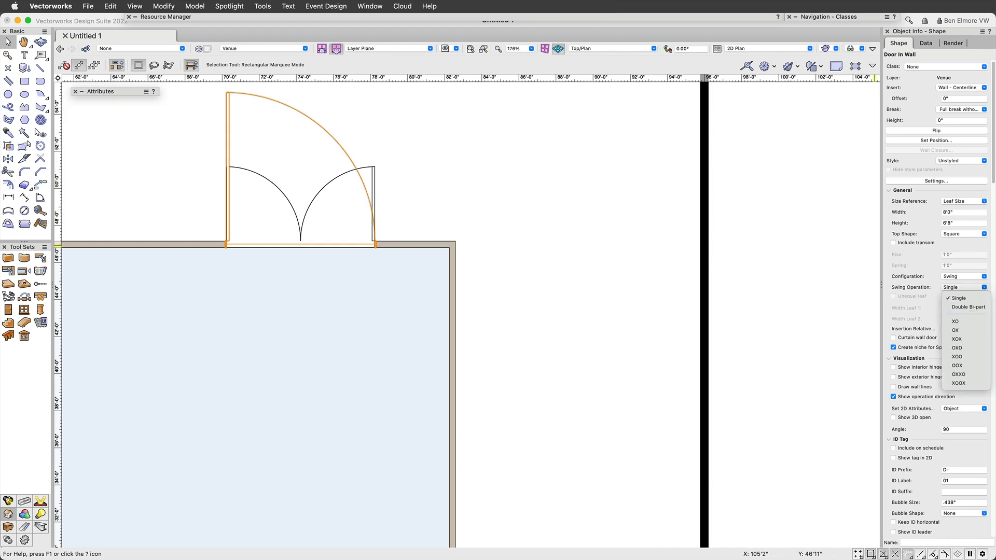
{"action": "left_click", "coordinate": [967, 307]}
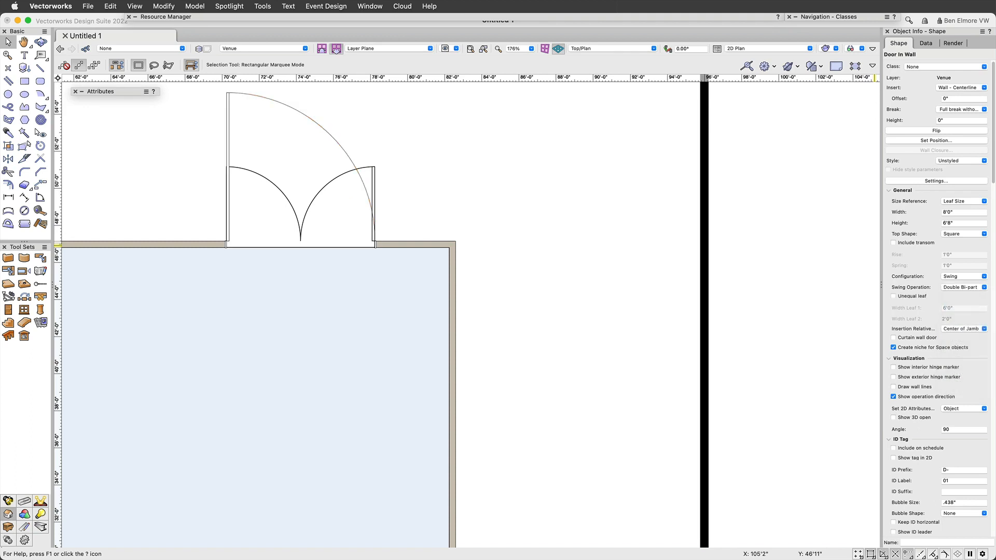
Try to duplicate the 8' double door onto the matching double-door symbol at the upper wall's left end.
{"action": "scroll", "coordinate": [536, 250], "scroll_direction": "down", "scroll_amount": 3}
{"action": "middle_click_drag", "start_coordinate": [396, 194], "coordinate": [738, 251]}
{"action": "scroll", "coordinate": [738, 251], "scroll_direction": "down", "scroll_amount": 3}
{"action": "mouse_move", "coordinate": [400, 247]}
{"action": "middle_mouse_down"}
{"action": "mouse_move", "coordinate": [507, 235]}
{"action": "mouse_move", "coordinate": [697, 235]}
{"action": "mouse_move", "coordinate": [627, 221]}
{"action": "middle_mouse_up"}
{"action": "scroll", "coordinate": [627, 221], "scroll_direction": "down", "scroll_amount": 1}
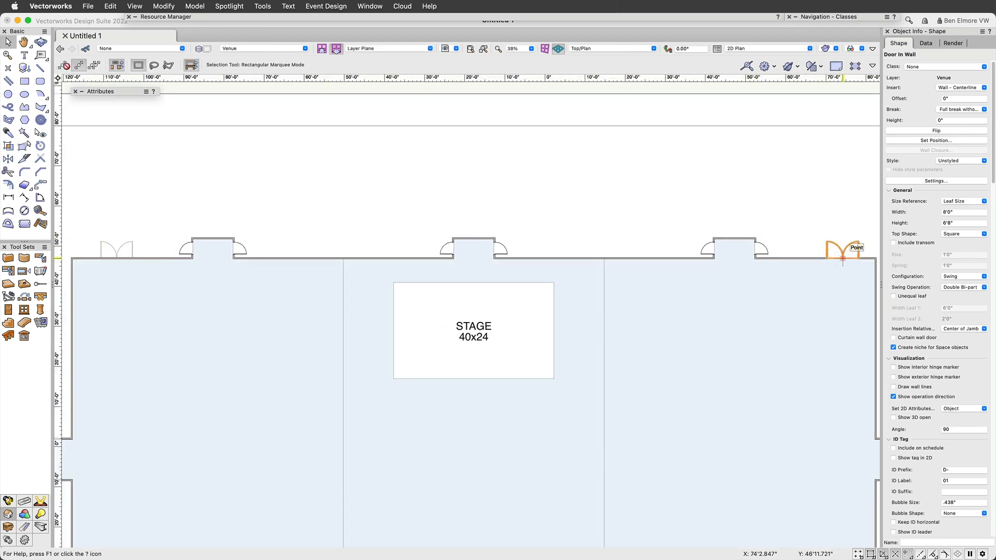
{"action": "left_click_drag", "start_coordinate": [843, 258], "coordinate": [148, 176]}
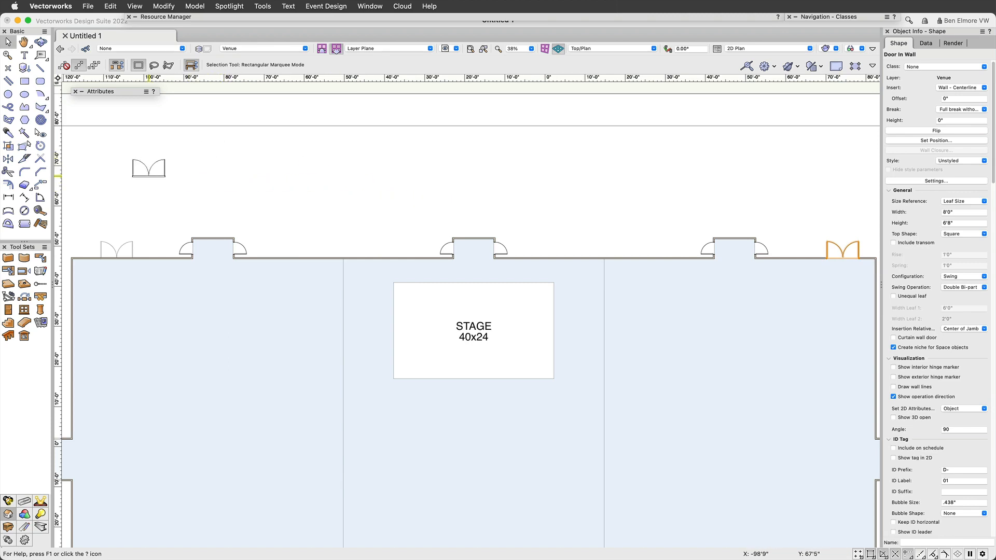
{"action": "mouse_move", "coordinate": [149, 204]}
{"action": "middle_mouse_down"}
{"action": "mouse_move", "coordinate": [246, 186]}
{"action": "mouse_move", "coordinate": [34, 186]}
{"action": "mouse_move", "coordinate": [147, 163]}
{"action": "middle_mouse_up"}
{"action": "left_click_drag", "start_coordinate": [147, 163], "coordinate": [841, 244]}
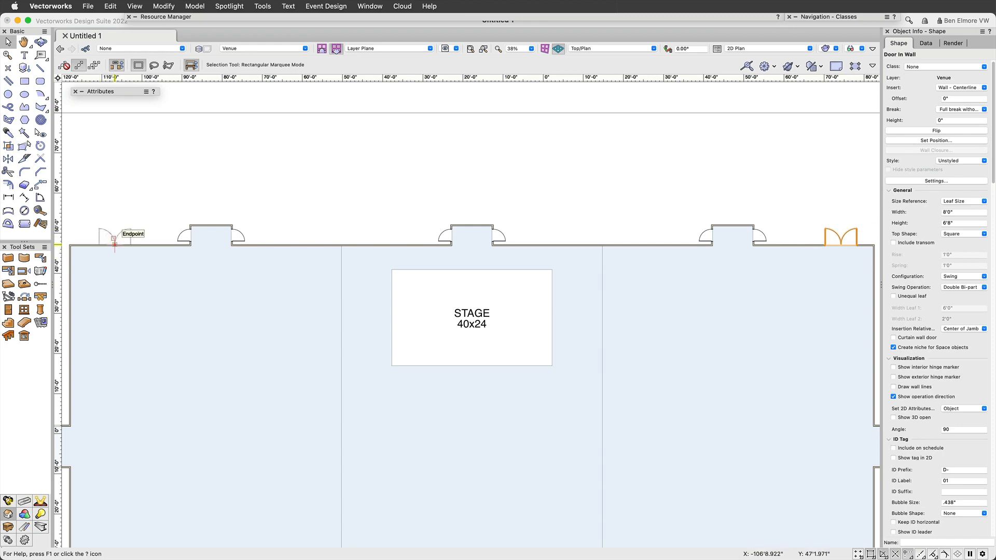
{"action": "left_click_drag", "start_coordinate": [114, 241], "coordinate": [99, 227]}
{"action": "left_click", "coordinate": [99, 228]}
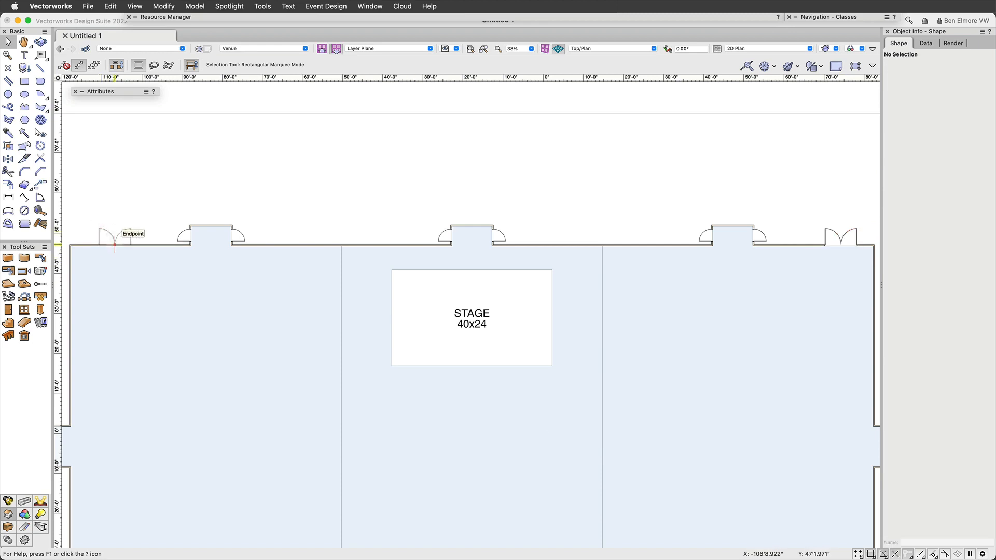
Copy the 8' double door to the upper wall's left end and snap it into the wall at the PDF symbol's center.
{"action": "left_click", "coordinate": [842, 238]}
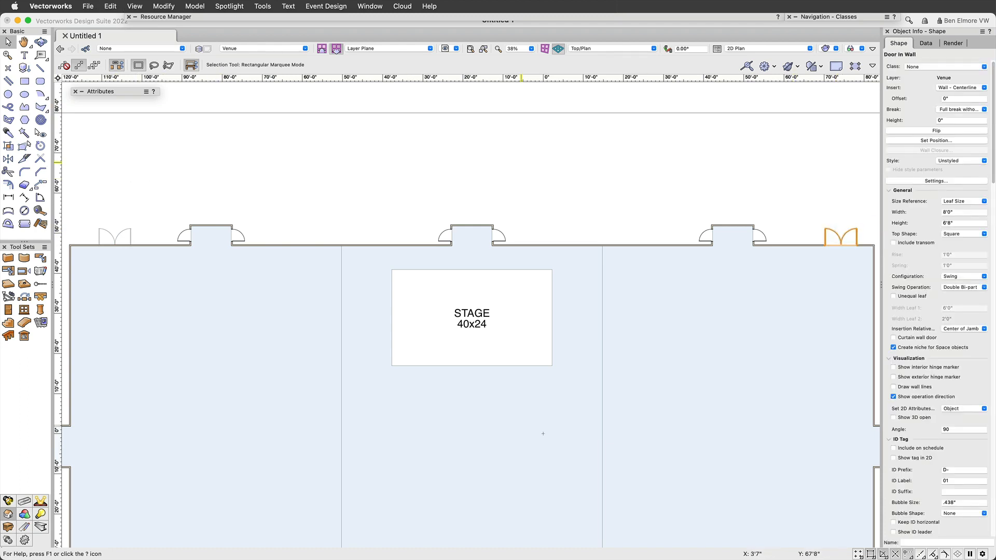
{"action": "right_click", "coordinate": [841, 243]}
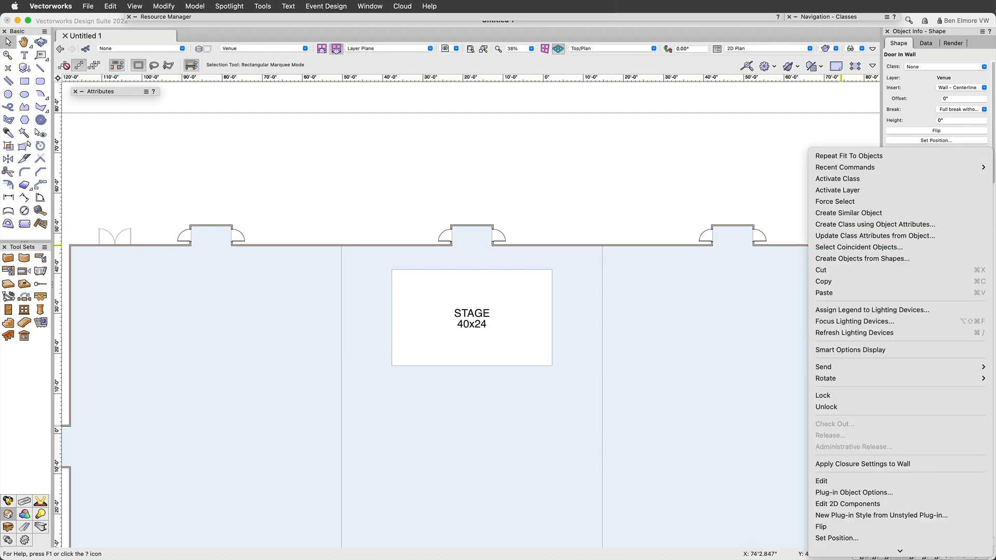
{"action": "left_click", "coordinate": [761, 240]}
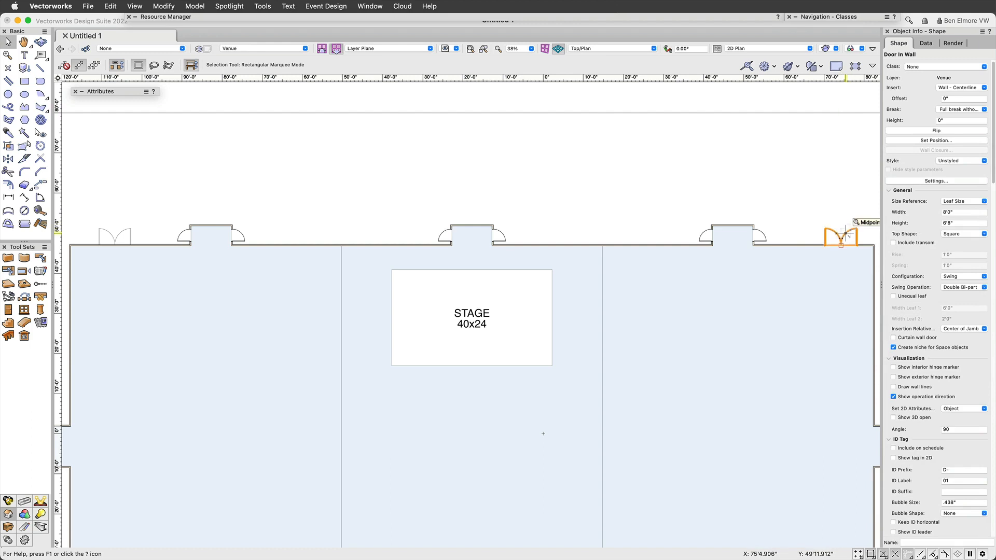
{"action": "left_click_drag", "start_coordinate": [845, 231], "coordinate": [127, 210]}
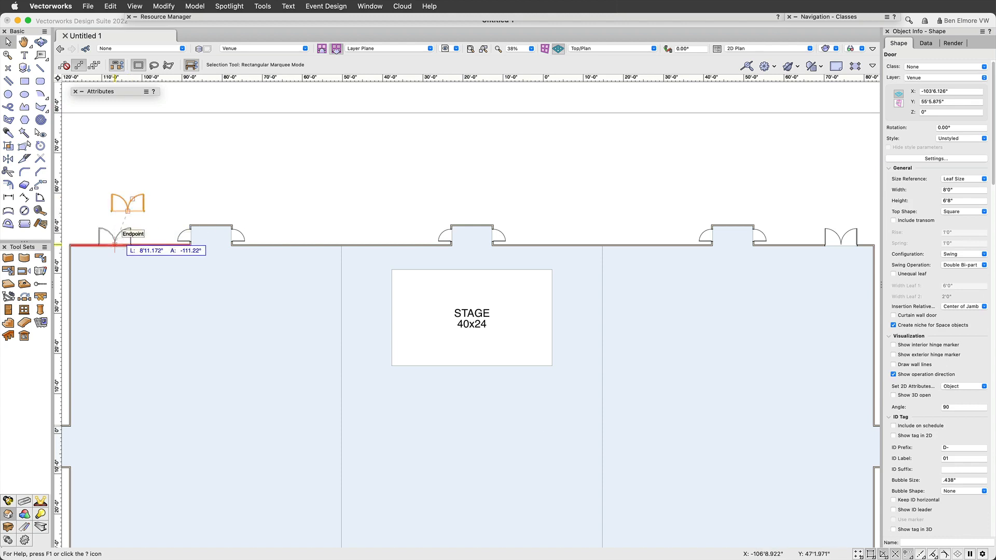
{"action": "left_click_drag", "start_coordinate": [115, 242], "coordinate": [114, 243]}
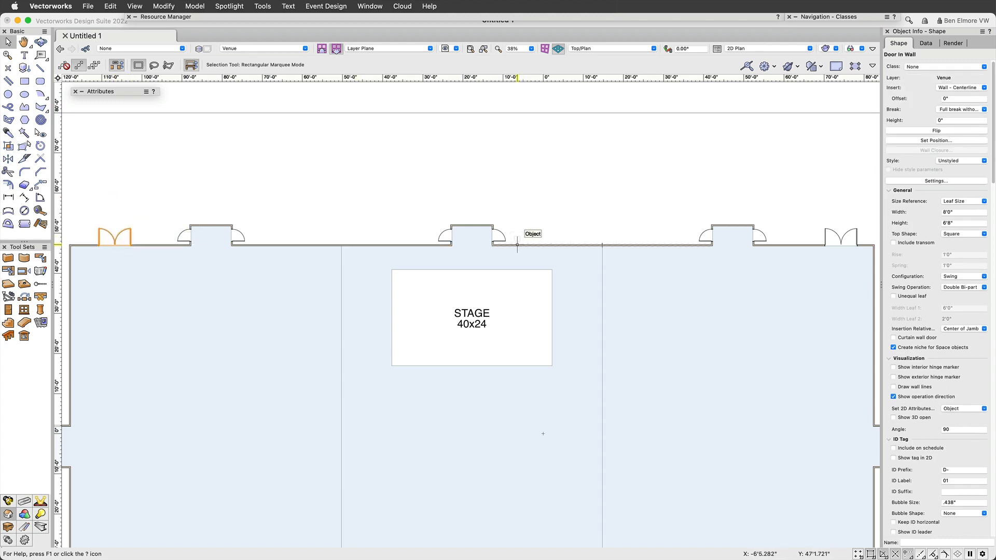
Inspect the inserted doors in a 3D view of the room and return to the Top/Plan view.
{"action": "middle_click_drag", "start_coordinate": [517, 245], "coordinate": [681, 160], "text": "ctrl"}
{"action": "middle_click_drag", "start_coordinate": [213, 199], "coordinate": [624, 355]}
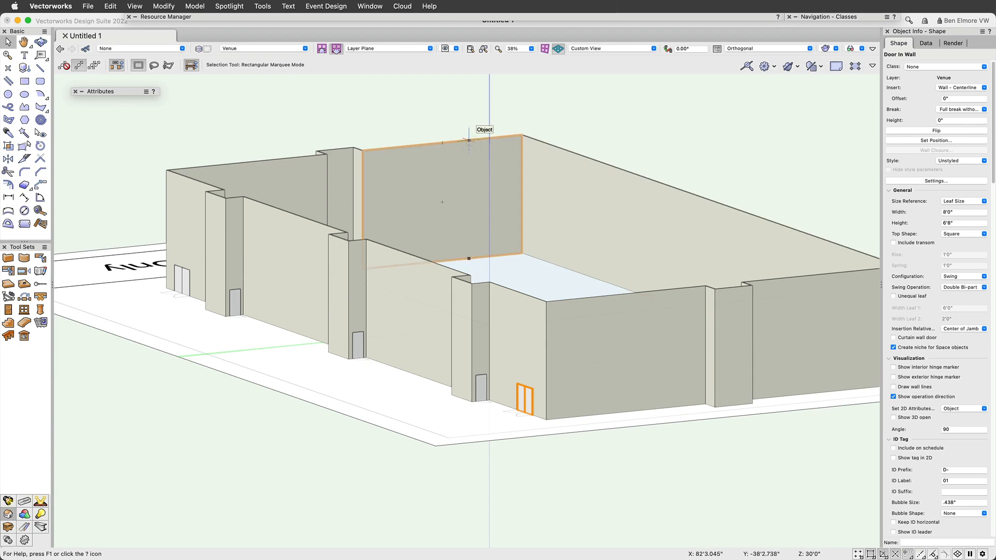
{"action": "key", "text": "super+5"}
{"action": "key", "text": "super+6"}
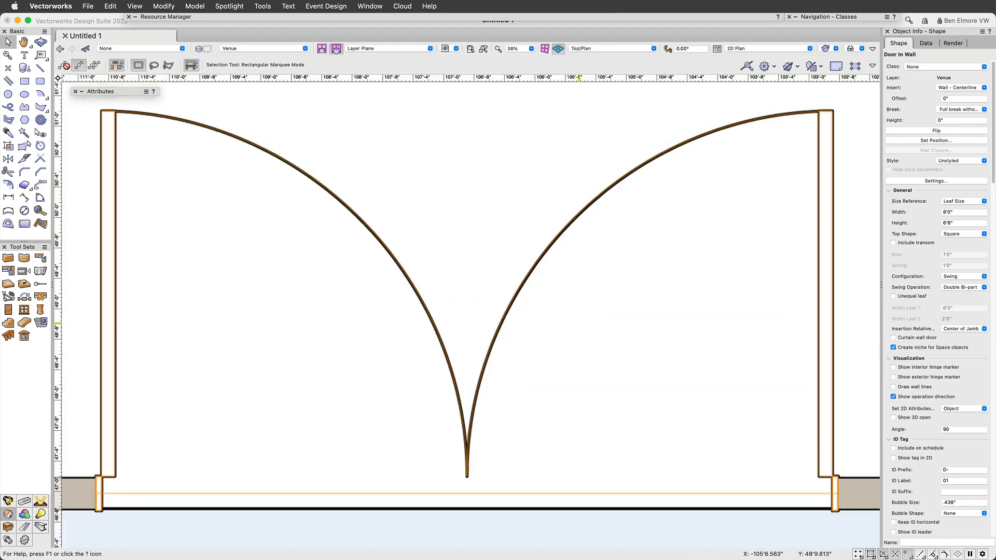
Insert an outward-swinging custom door in the lower wall, centered on the leftmost double-door symbol of the PDF plan.
{"action": "scroll", "coordinate": [571, 395], "scroll_direction": "down", "scroll_amount": 15}
{"action": "scroll", "coordinate": [621, 540], "scroll_direction": "up", "scroll_amount": 1}
{"action": "middle_click_drag", "start_coordinate": [622, 540], "coordinate": [365, 297]}
{"action": "scroll", "coordinate": [365, 298], "scroll_direction": "up", "scroll_amount": 8}
{"action": "scroll", "coordinate": [204, 293], "scroll_direction": "down", "scroll_amount": 1}
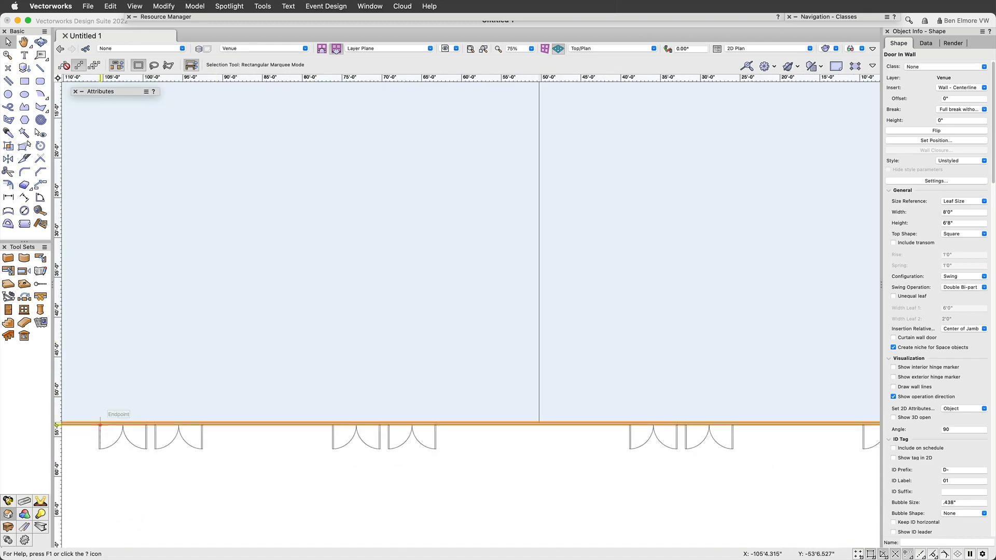
{"action": "middle_click_drag", "start_coordinate": [84, 416], "coordinate": [200, 373]}
{"action": "scroll", "coordinate": [201, 373], "scroll_direction": "down", "scroll_amount": 1}
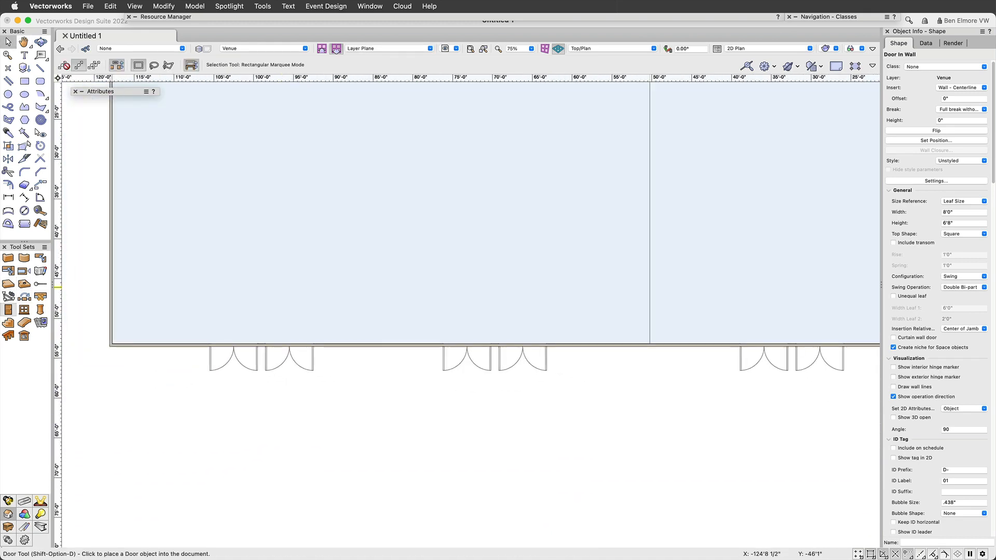
{"action": "left_click", "coordinate": [8, 310]}
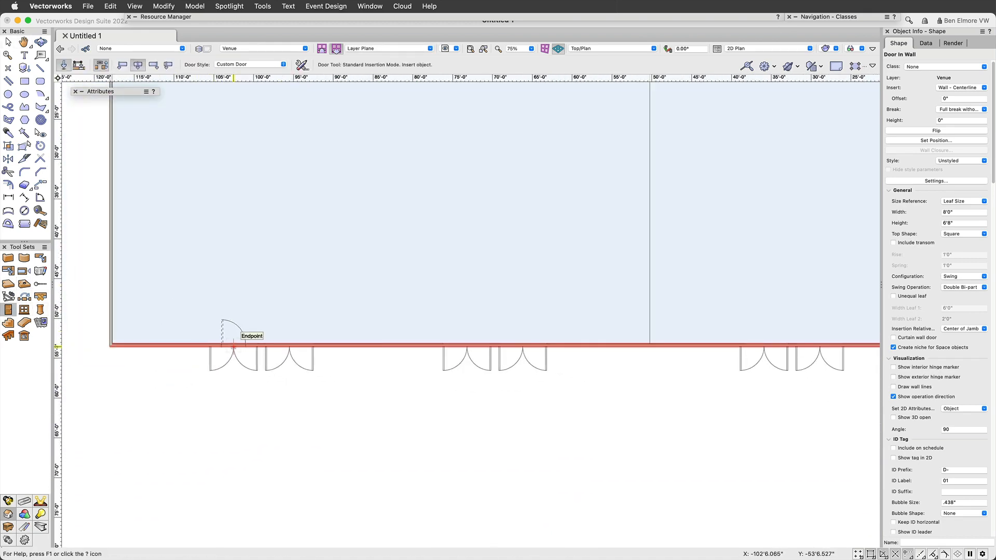
{"action": "left_click", "coordinate": [234, 346]}
{"action": "left_click", "coordinate": [233, 358]}
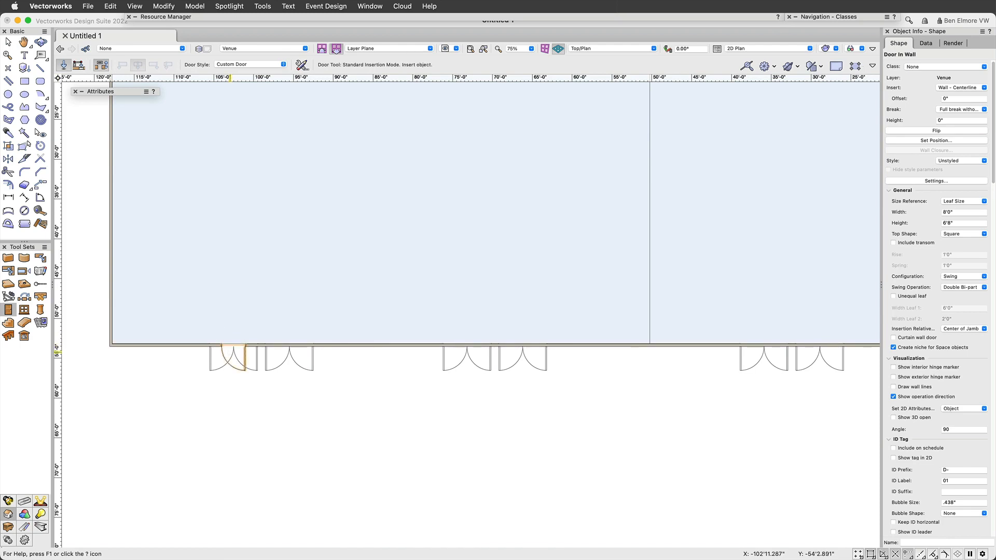
Set the lower-wall door's width to 6' and its swing operation to Double Bi-part.
{"action": "double_click", "coordinate": [953, 212]}
{"action": "type", "text": "6'"}
{"action": "key", "text": "Return"}
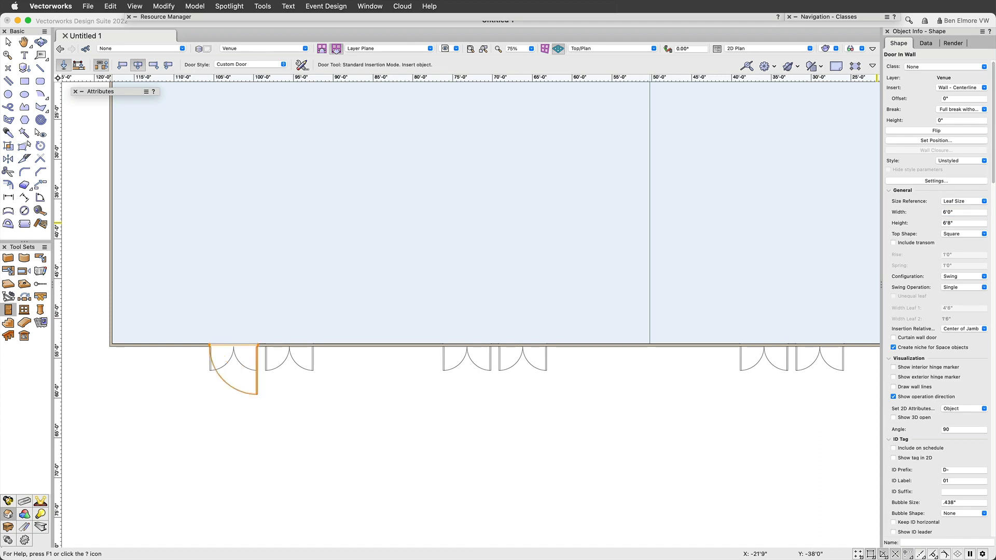
{"action": "left_click", "coordinate": [963, 287]}
{"action": "left_click", "coordinate": [968, 307]}
Duplicate the 6' double door onto the adjacent double-door symbol in the lower wall, snapping to the symbol's center.
{"action": "scroll", "coordinate": [219, 358], "scroll_direction": "up", "scroll_amount": 2}
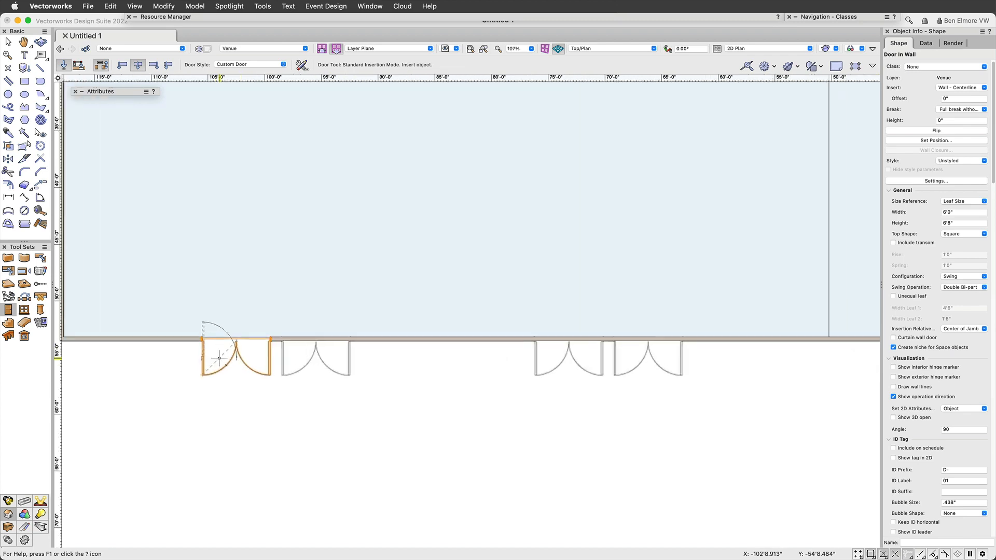
{"action": "key", "text": "x"}
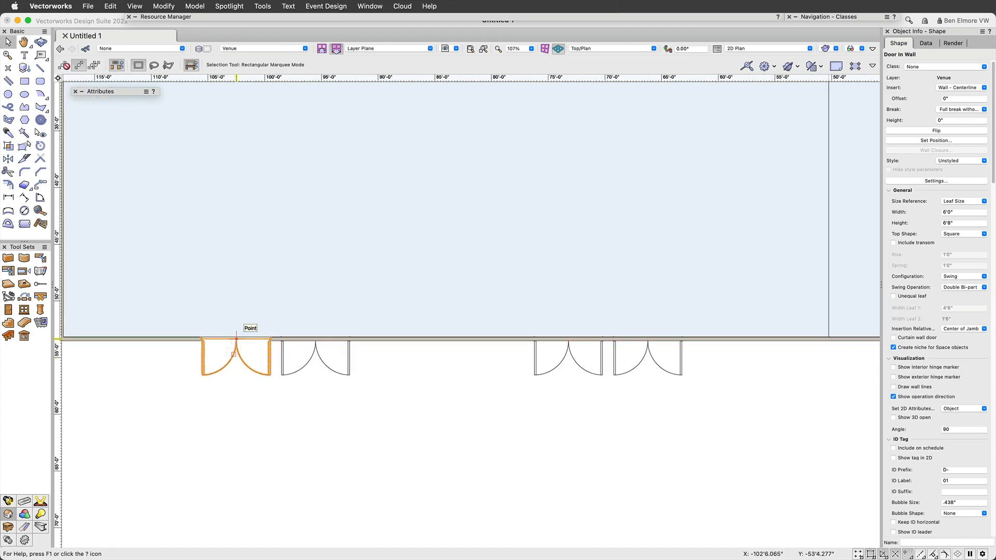
{"action": "left_click_drag", "start_coordinate": [236, 339], "coordinate": [315, 341]}
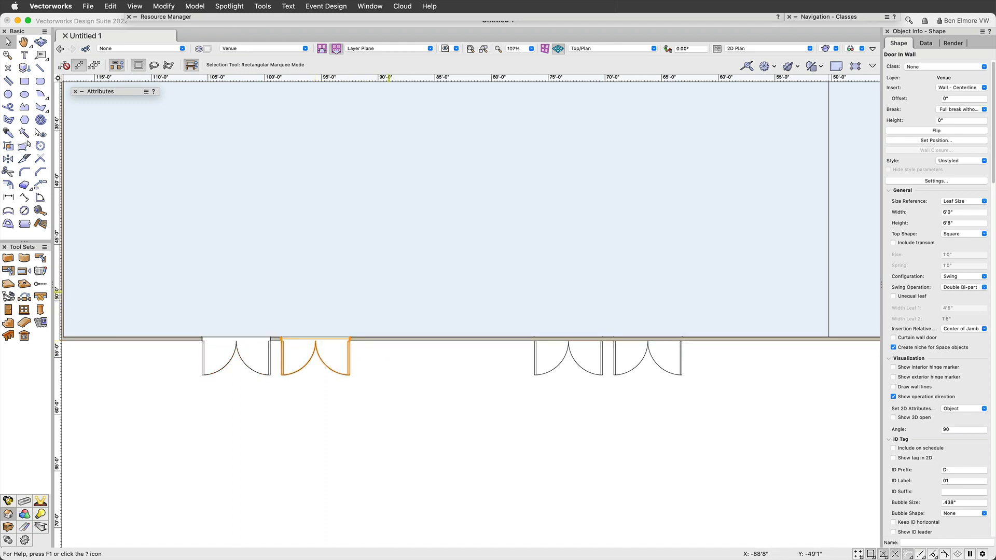
Duplicate both 6' double doors together onto the next pair of double-door symbols in the lower wall, snapping to the symbol's center.
{"action": "left_click", "coordinate": [269, 358], "text": "shift"}
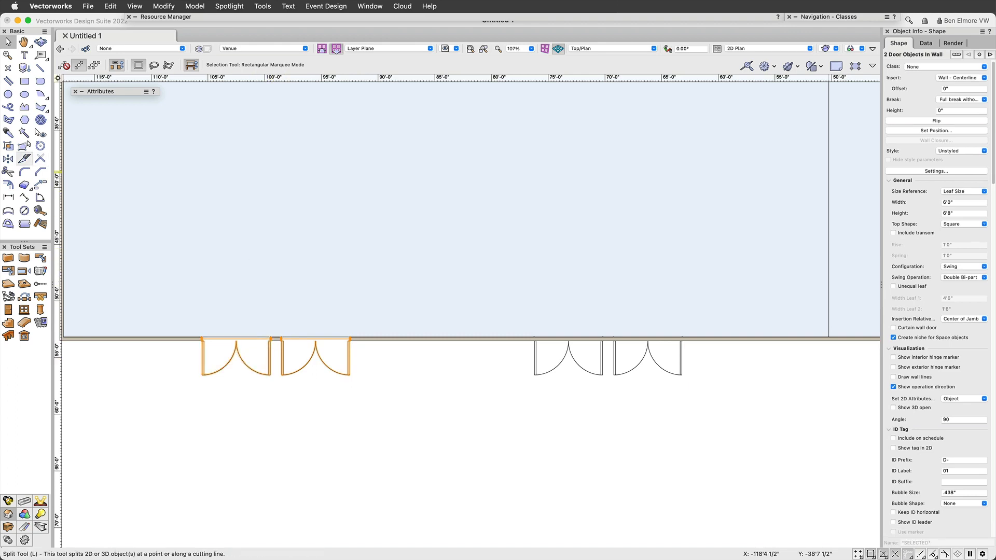
{"action": "left_click", "coordinate": [40, 183]}
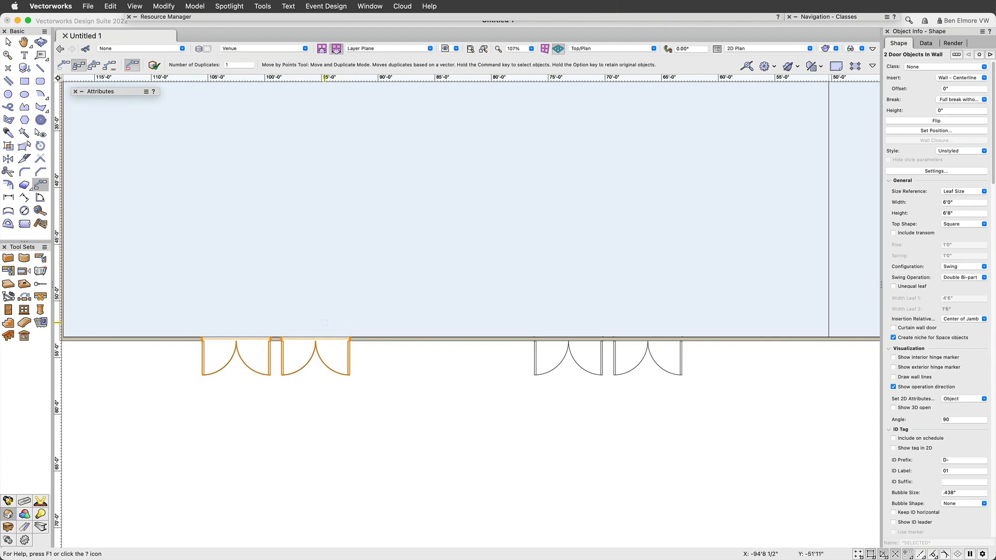
{"action": "left_click", "coordinate": [316, 339]}
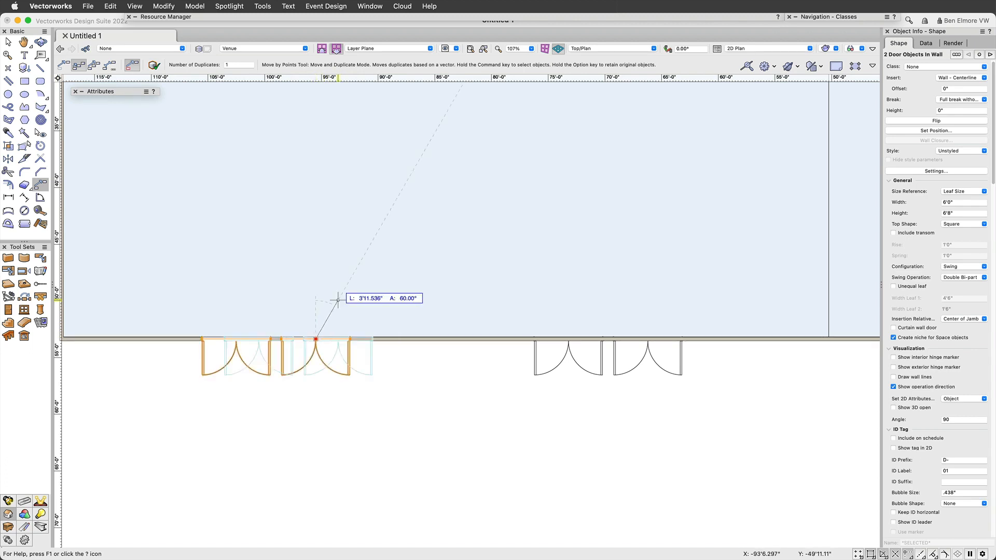
{"action": "left_click", "coordinate": [647, 341]}
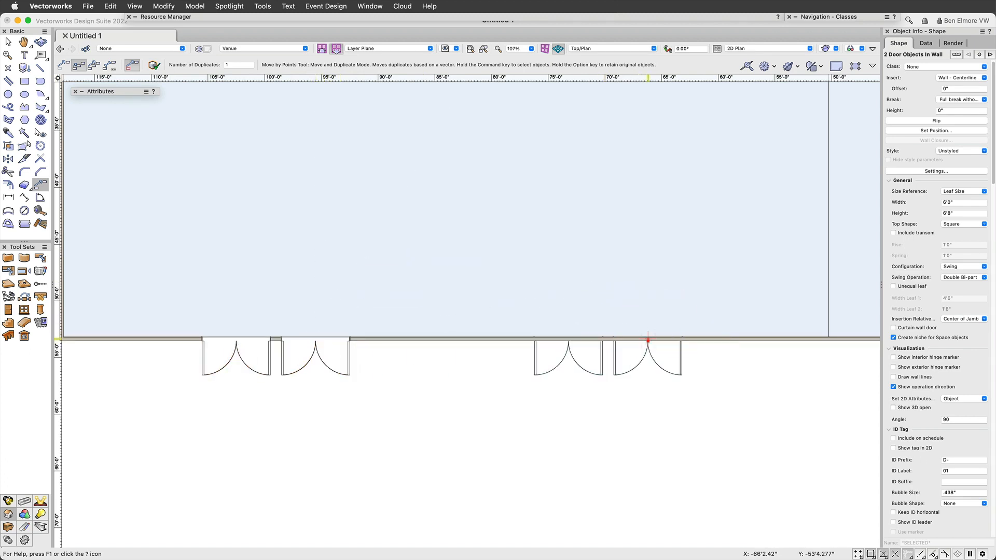
Duplicate the door pair onto each of the four remaining pairs of double-door symbols along the lower wall.
{"action": "scroll", "coordinate": [685, 335], "scroll_direction": "down", "scroll_amount": 2}
{"action": "scroll", "coordinate": [703, 320], "scroll_direction": "up", "scroll_amount": 1}
{"action": "middle_click_drag", "start_coordinate": [703, 320], "coordinate": [16, 236]}
{"action": "scroll", "coordinate": [179, 265], "scroll_direction": "down", "scroll_amount": 6}
{"action": "middle_click_drag", "start_coordinate": [164, 248], "coordinate": [363, 249]}
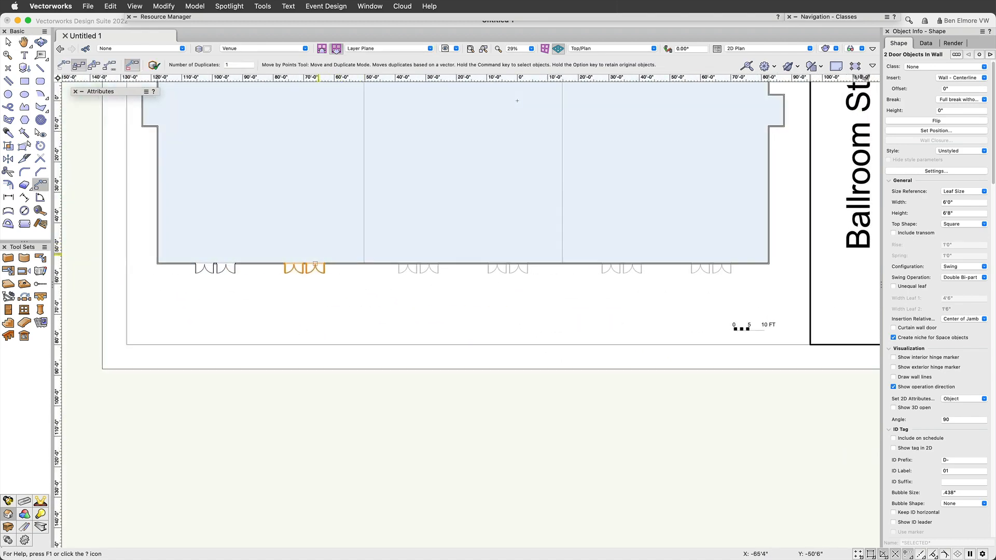
{"action": "left_click", "coordinate": [322, 263]}
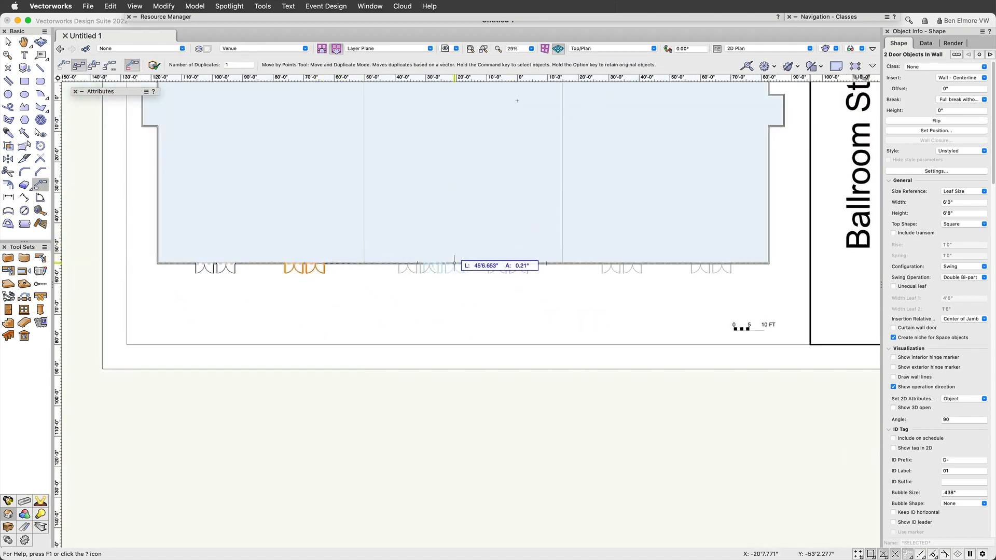
{"action": "left_click", "coordinate": [430, 263]}
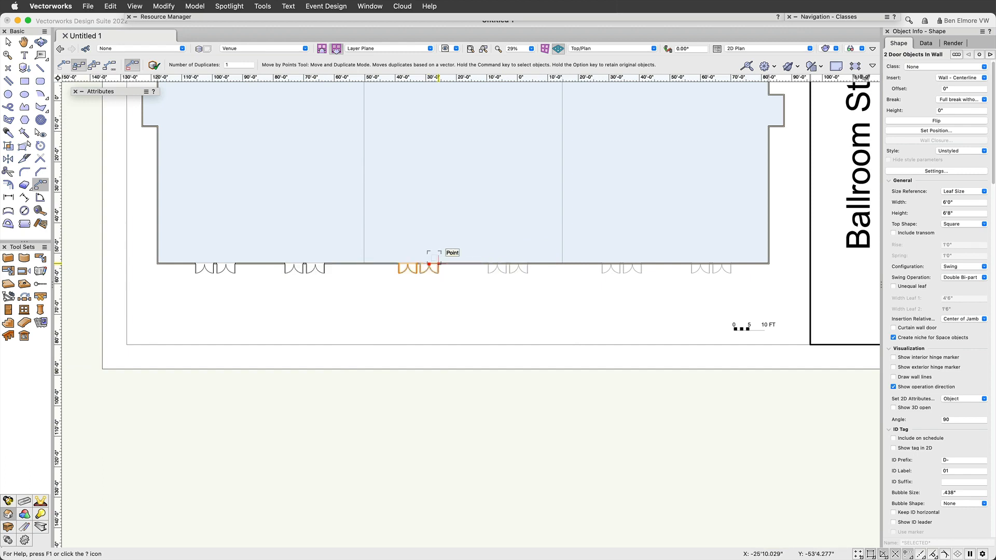
{"action": "left_click", "coordinate": [429, 263]}
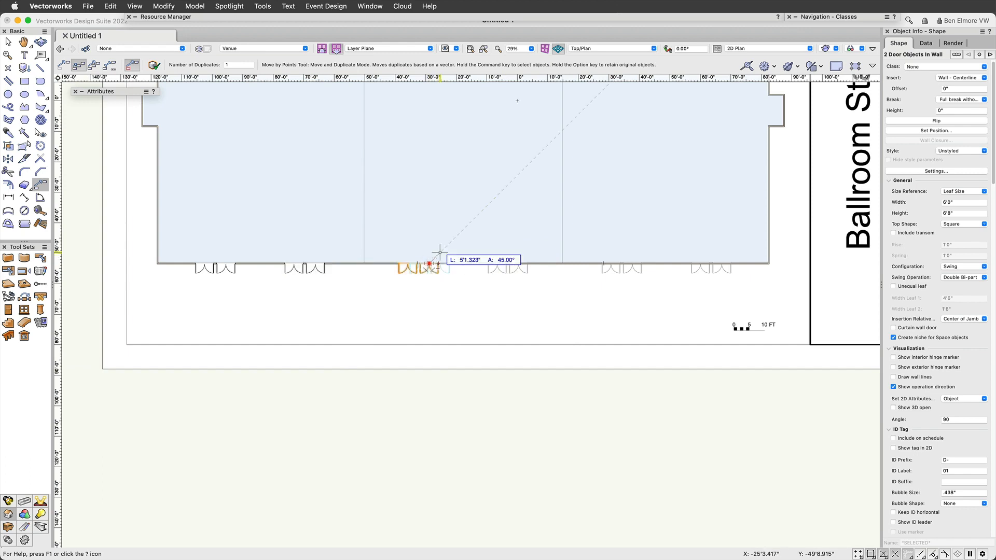
{"action": "left_click", "coordinate": [518, 263]}
{"action": "left_click", "coordinate": [518, 264]}
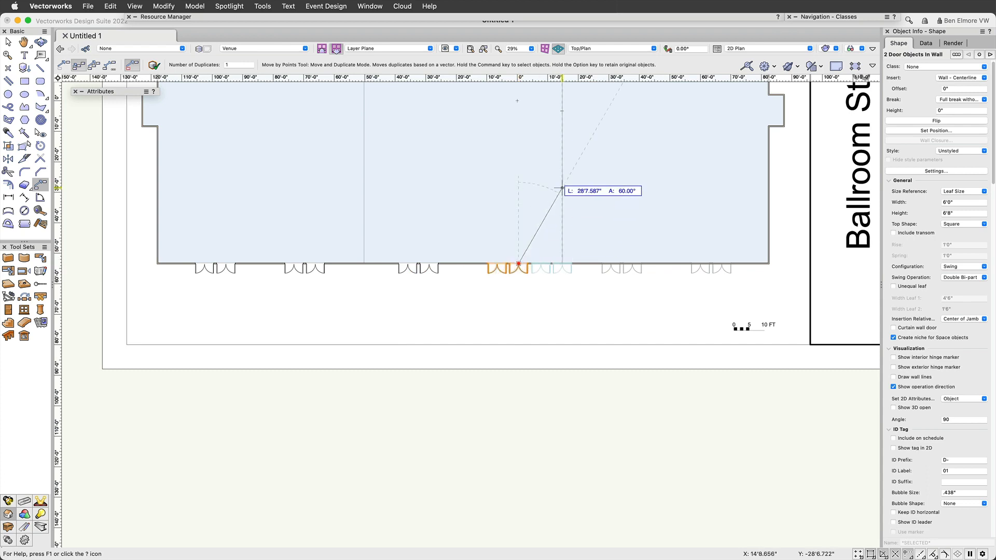
{"action": "left_click", "coordinate": [632, 264]}
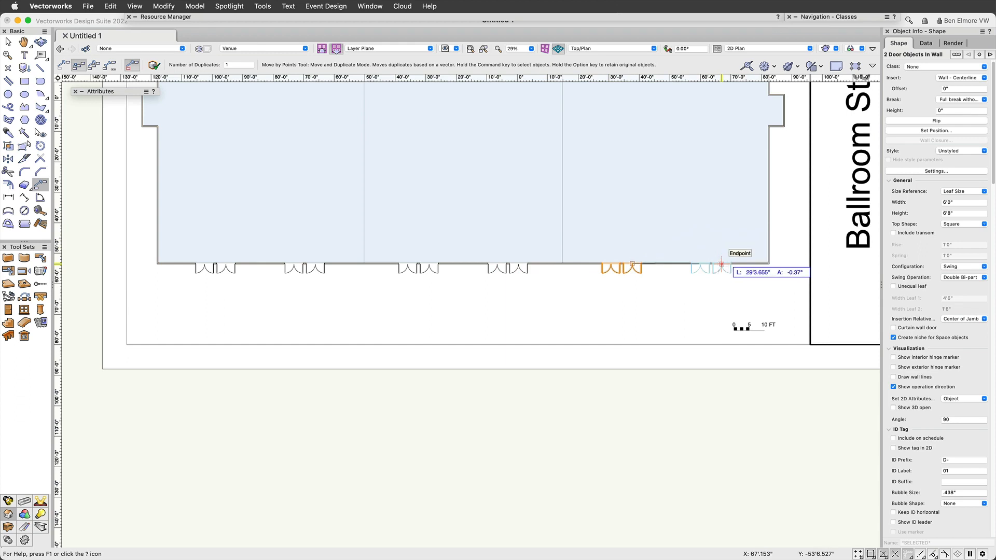
{"action": "left_click", "coordinate": [722, 264]}
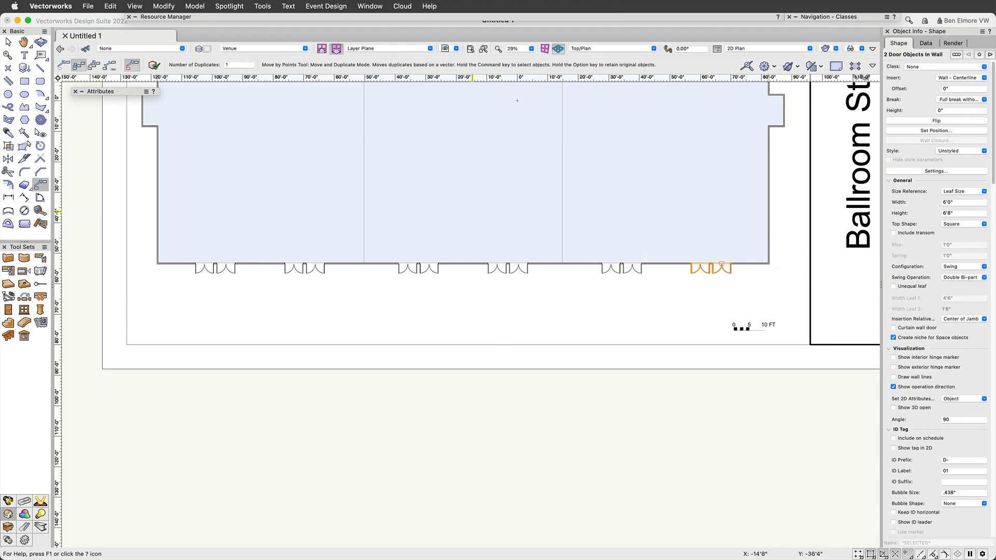
Inspect the double doors along the lower wall in a 3D view, clear the selection and return to Top/Plan.
{"action": "key", "text": "x"}
{"action": "mouse_move", "coordinate": [423, 211]}
{"action": "middle_mouse_down", "text": "ctrl"}
{"action": "mouse_move", "coordinate": [461, 171]}
{"action": "mouse_move", "coordinate": [470, 130]}
{"action": "middle_mouse_up", "text": "ctrl"}
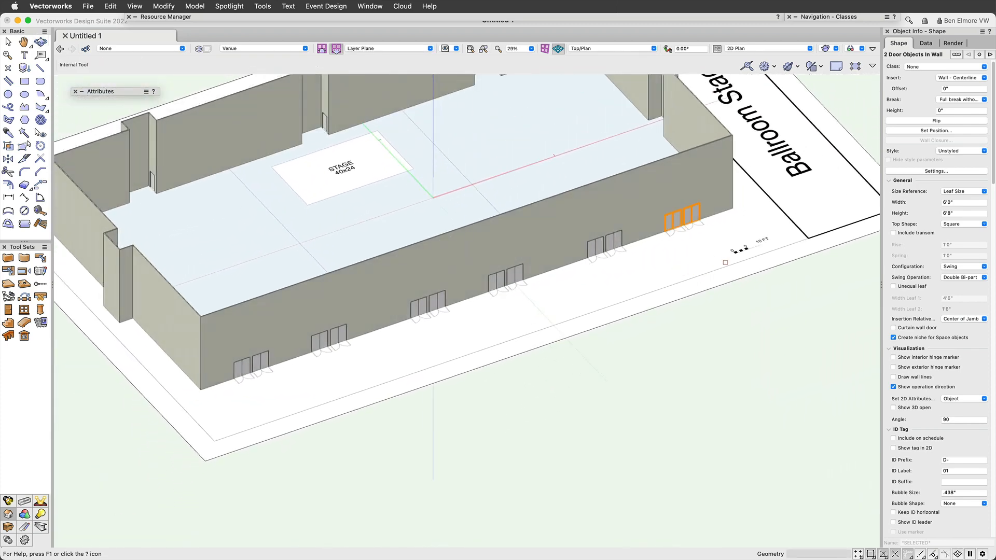
{"action": "scroll", "coordinate": [292, 324], "scroll_direction": "up", "scroll_amount": 1}
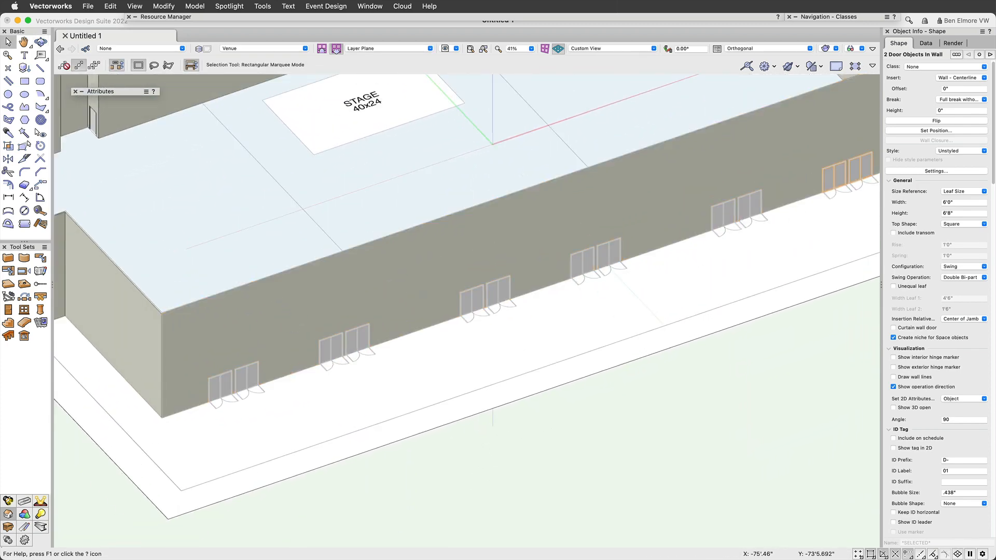
{"action": "scroll", "coordinate": [337, 303], "scroll_direction": "down", "scroll_amount": 1}
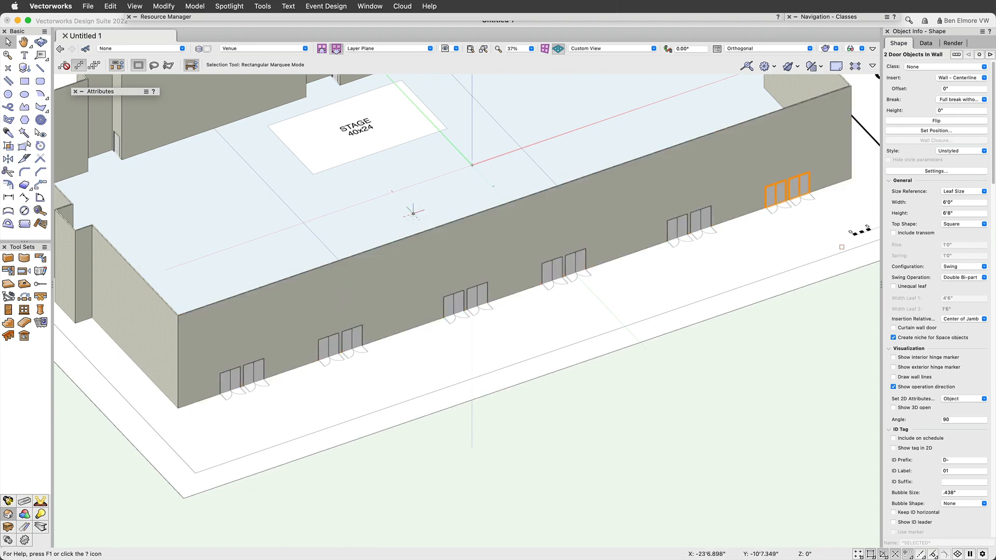
{"action": "left_click", "coordinate": [532, 235]}
{"action": "left_click", "coordinate": [415, 192]}
{"action": "key", "text": "super+5"}
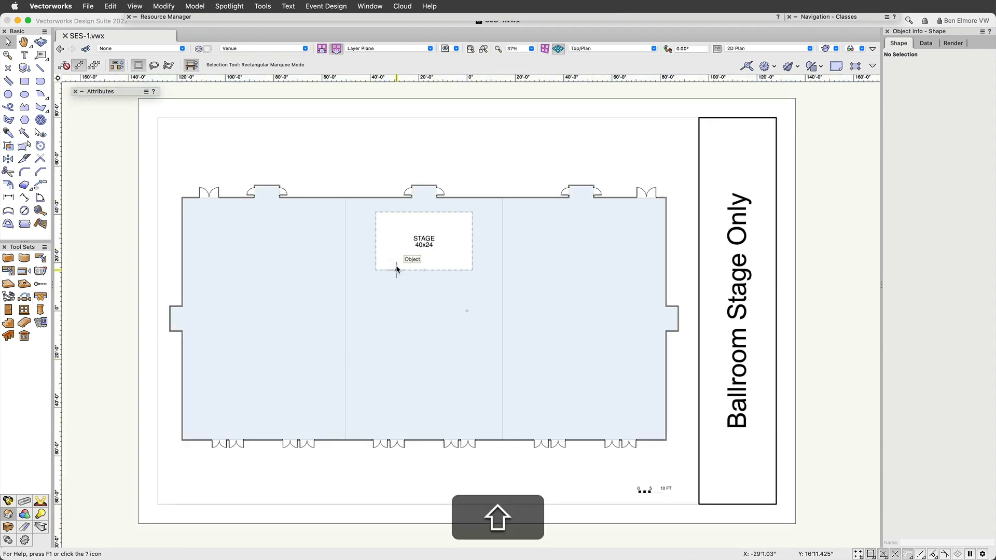
Save the drawing to the Desktop under the file name SES-1.
{"action": "left_click", "coordinate": [89, 6]}
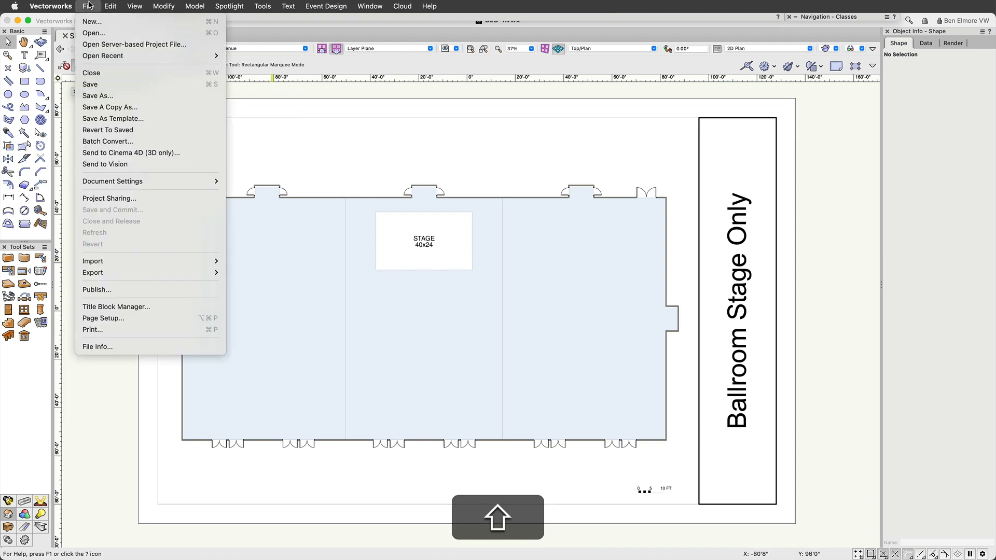
{"action": "left_click", "coordinate": [112, 96]}
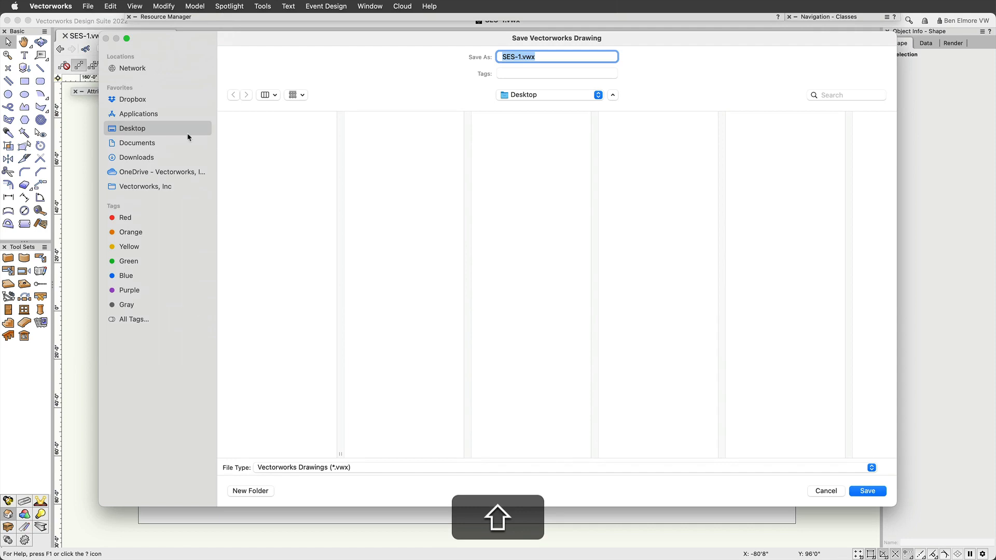
{"action": "type", "text": "SES"}
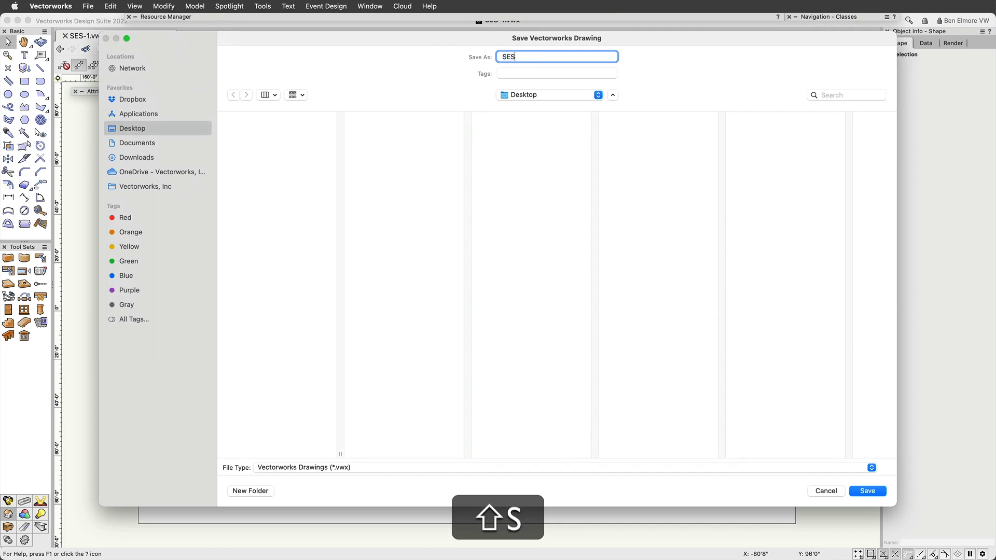
{"action": "type", "text": "-2"}
{"action": "key", "text": "BackSpace"}
{"action": "type", "text": "1"}
{"action": "key", "text": "shift+Return"}
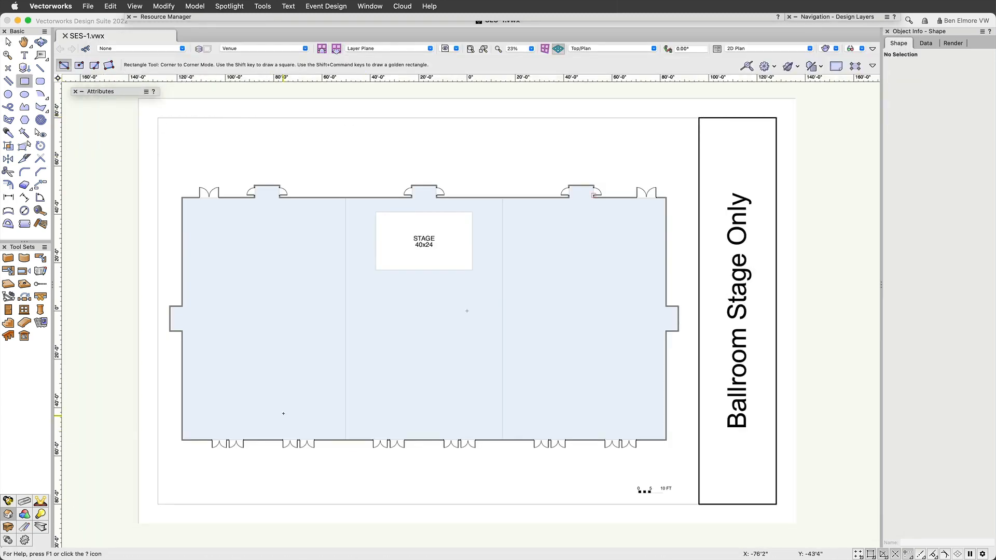
Draw a 40' x 24' rectangle over the stage outline of the PDF plan, snapping to its opposite corners.
{"action": "scroll", "coordinate": [456, 249], "scroll_direction": "up", "scroll_amount": 3}
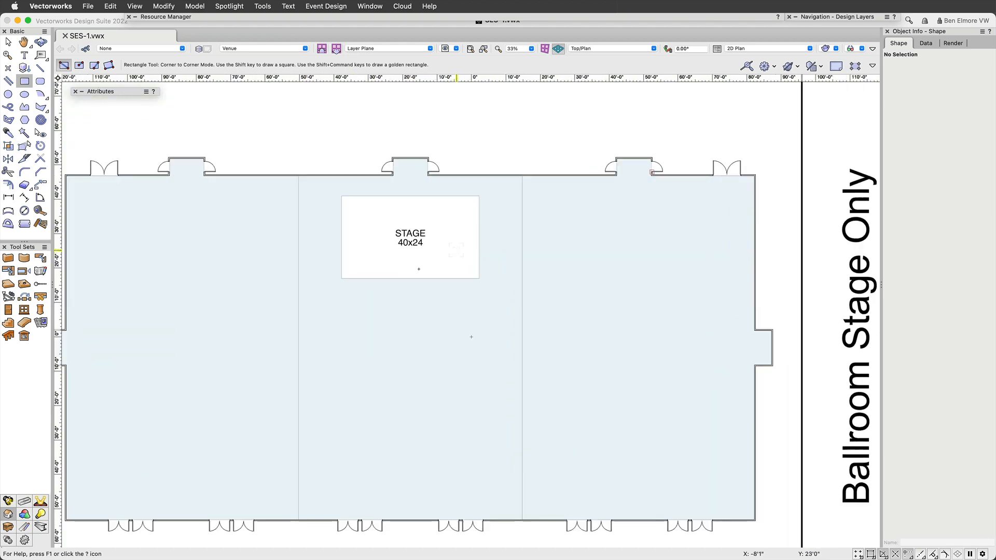
{"action": "middle_click_drag", "start_coordinate": [435, 226], "coordinate": [497, 218]}
{"action": "scroll", "coordinate": [464, 224], "scroll_direction": "up", "scroll_amount": 3}
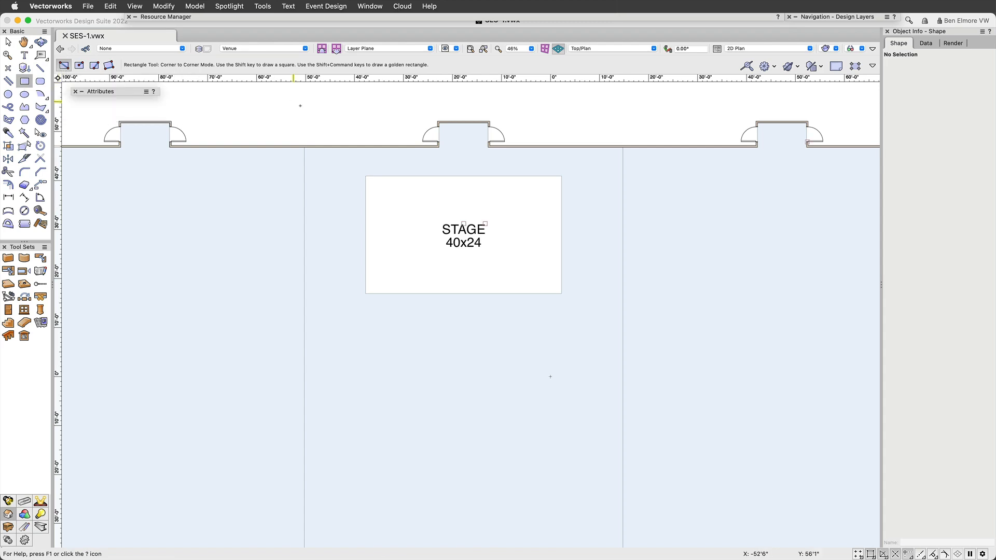
{"action": "left_click", "coordinate": [366, 176]}
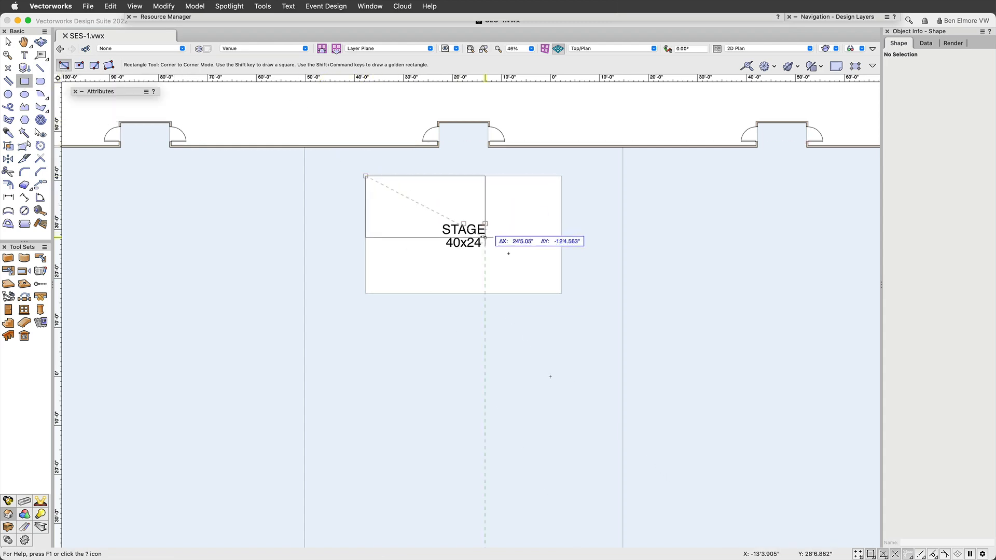
{"action": "left_click", "coordinate": [559, 294]}
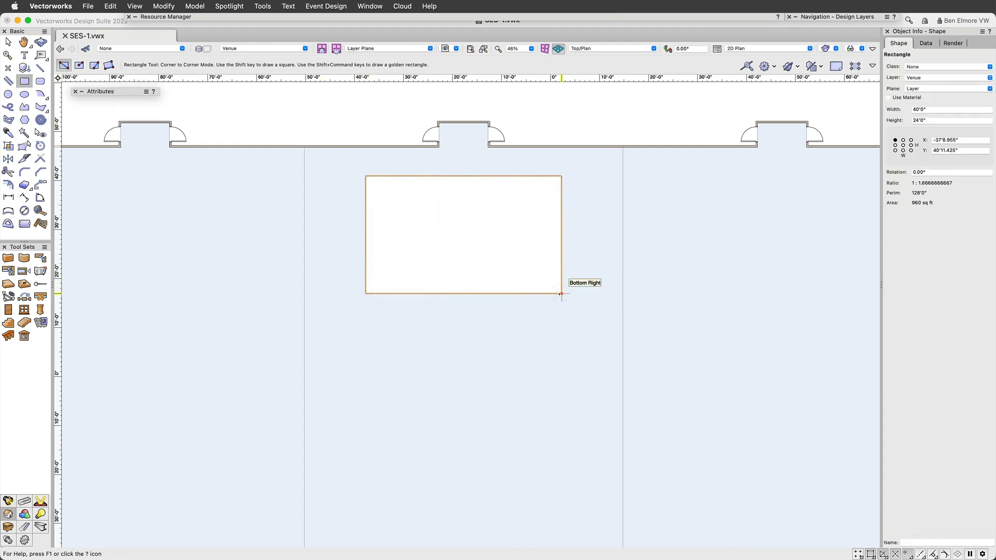
Create a stage from the rectangle with 4' height and 4' x 8' decks, assigned to a new class named Venue-Stage.
{"action": "left_click", "coordinate": [318, 5]}
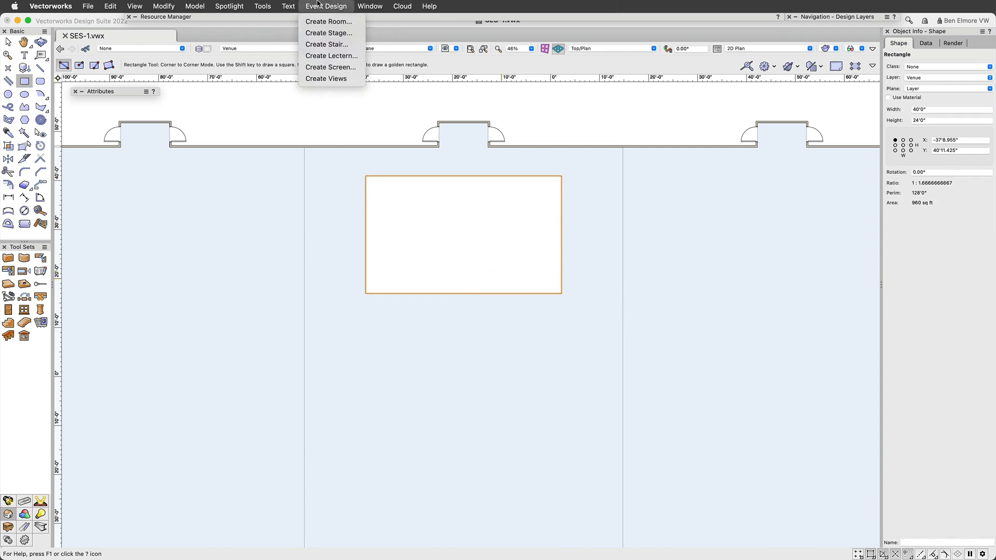
{"action": "left_click", "coordinate": [327, 35]}
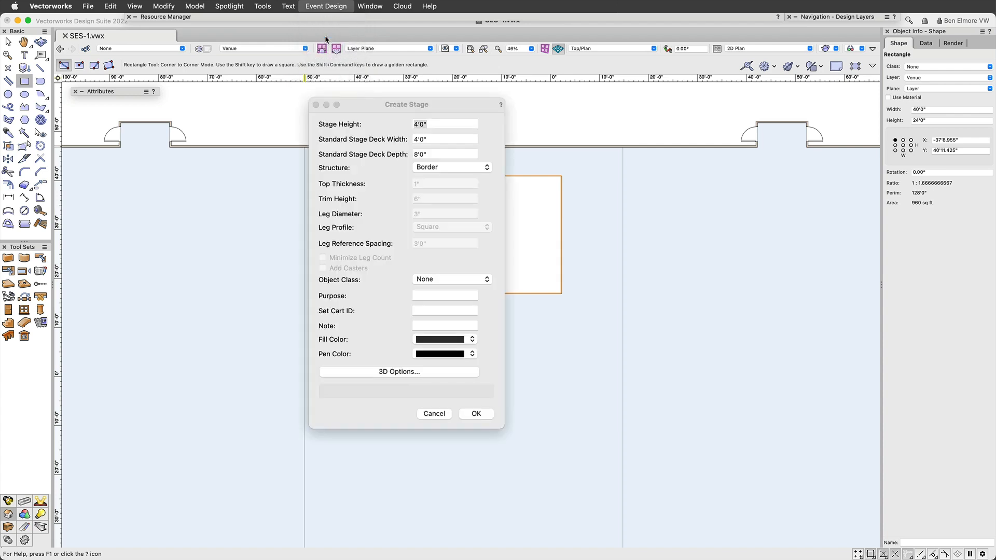
{"action": "left_click_drag", "start_coordinate": [449, 110], "coordinate": [396, 79]}
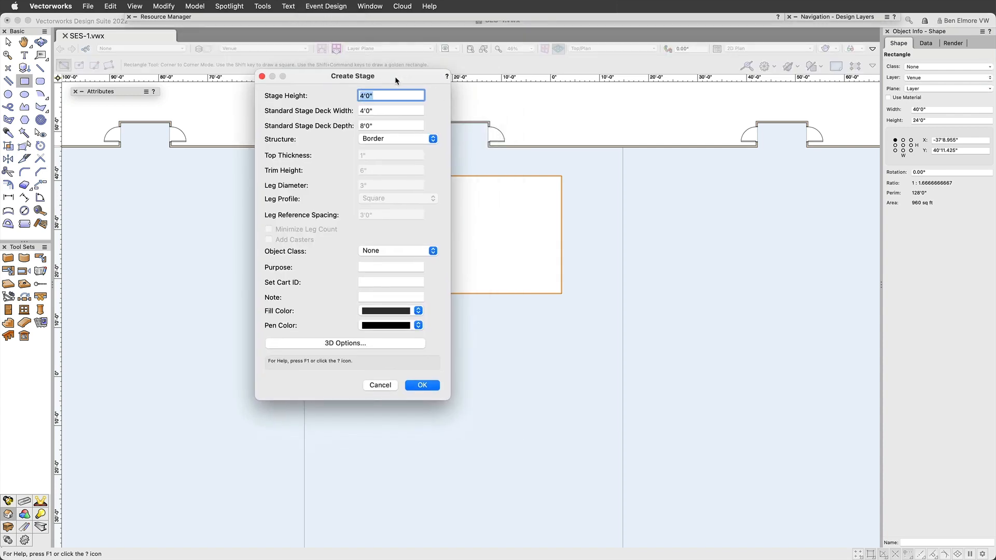
{"action": "left_click", "coordinate": [386, 111]}
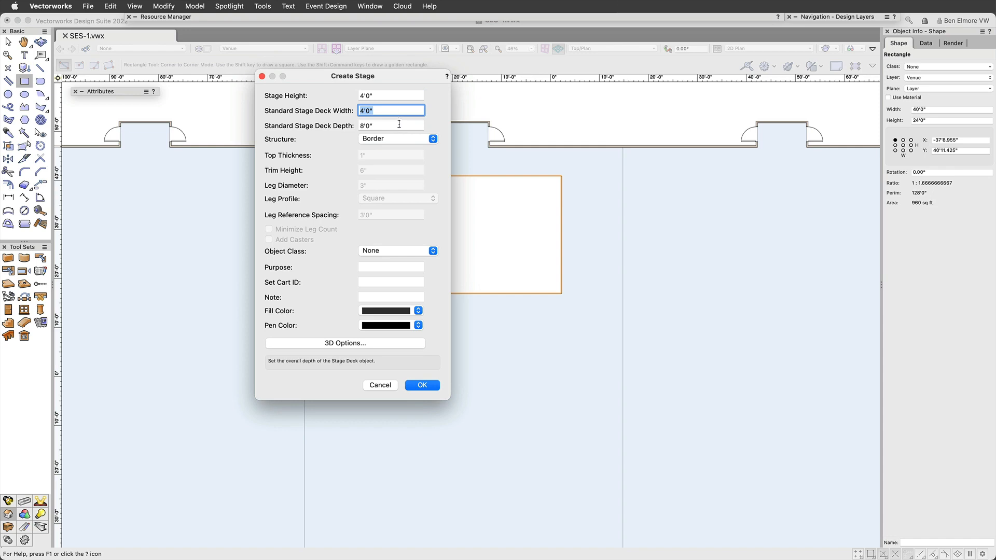
{"action": "left_click", "coordinate": [400, 126]}
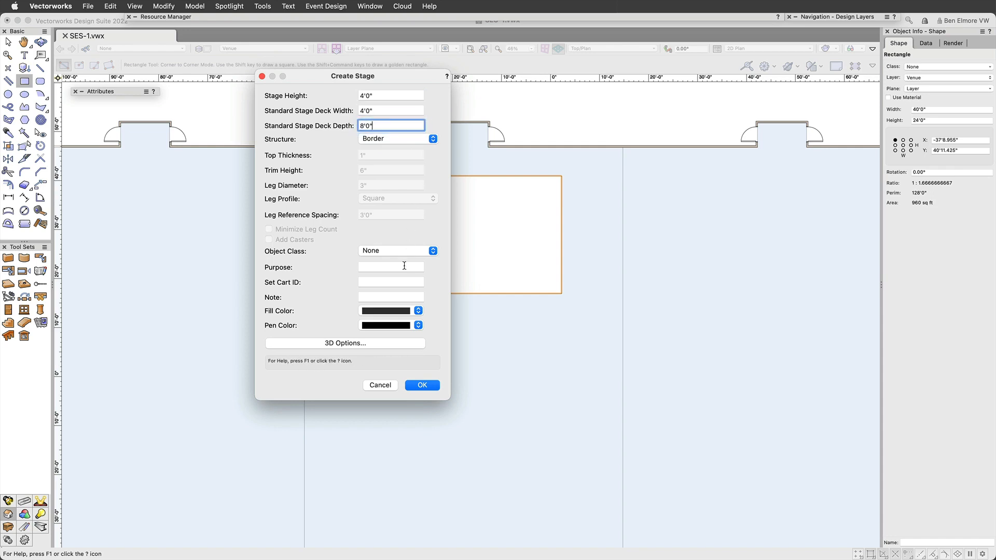
{"action": "left_click", "coordinate": [378, 251]}
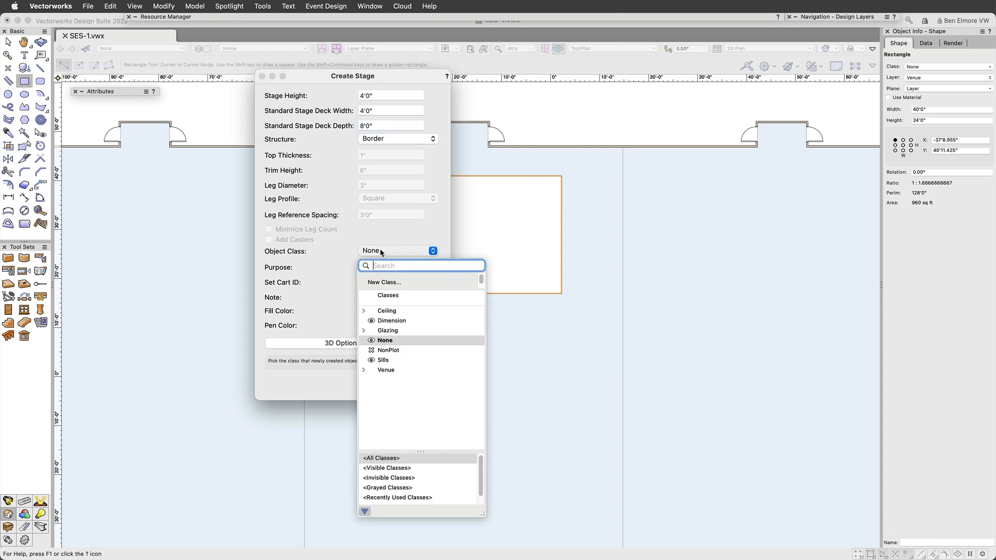
{"action": "left_click", "coordinate": [385, 283]}
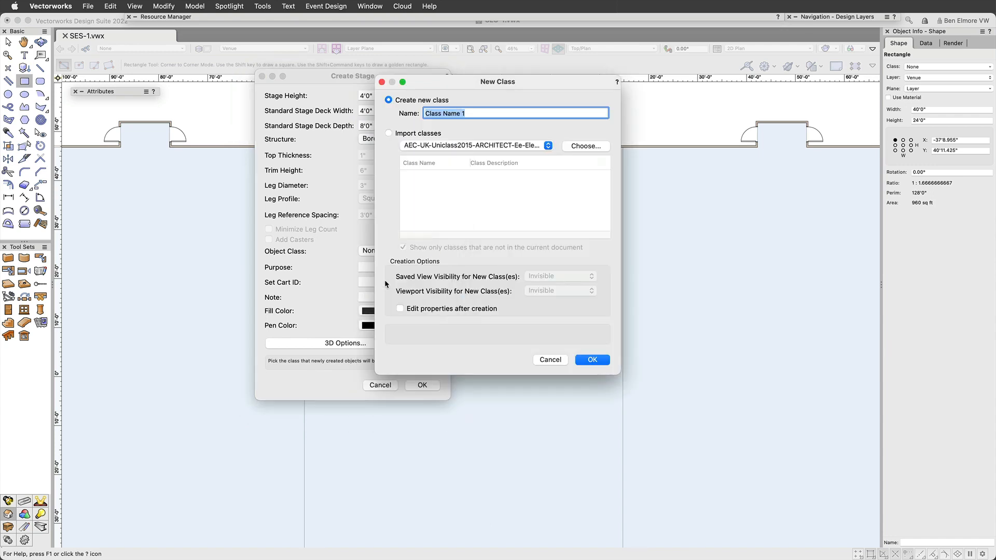
{"action": "type", "text": "Venue-Stage"}
{"action": "key", "text": "Return"}
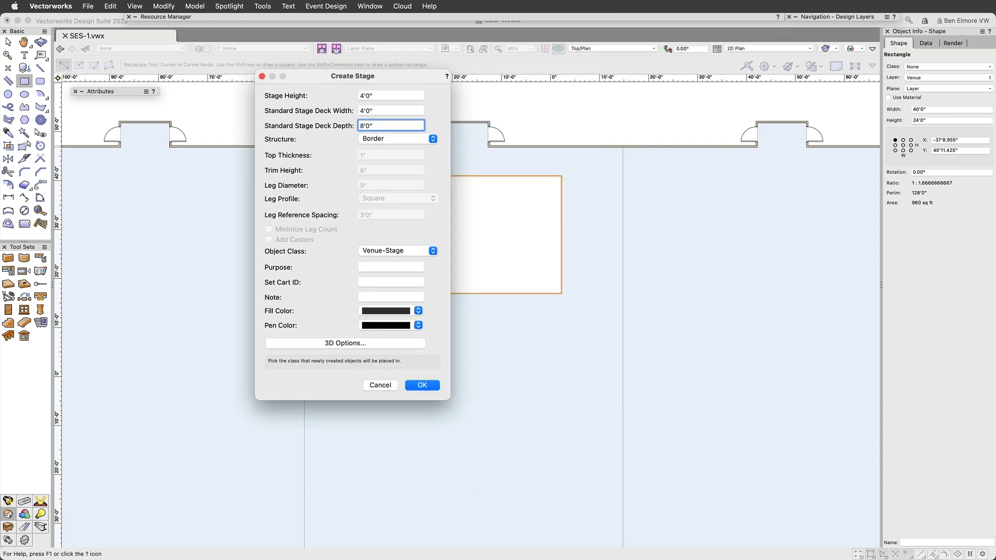
{"action": "left_click", "coordinate": [423, 386]}
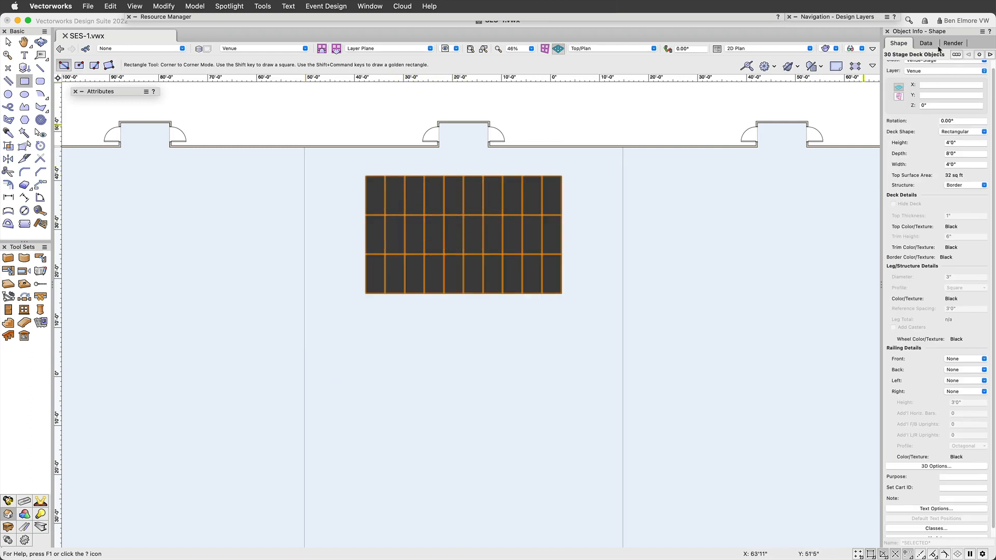
Review the properties of the new stage decks and examine the stage in a 3D view.
{"action": "scroll", "coordinate": [934, 114], "scroll_direction": "up", "scroll_amount": 1}
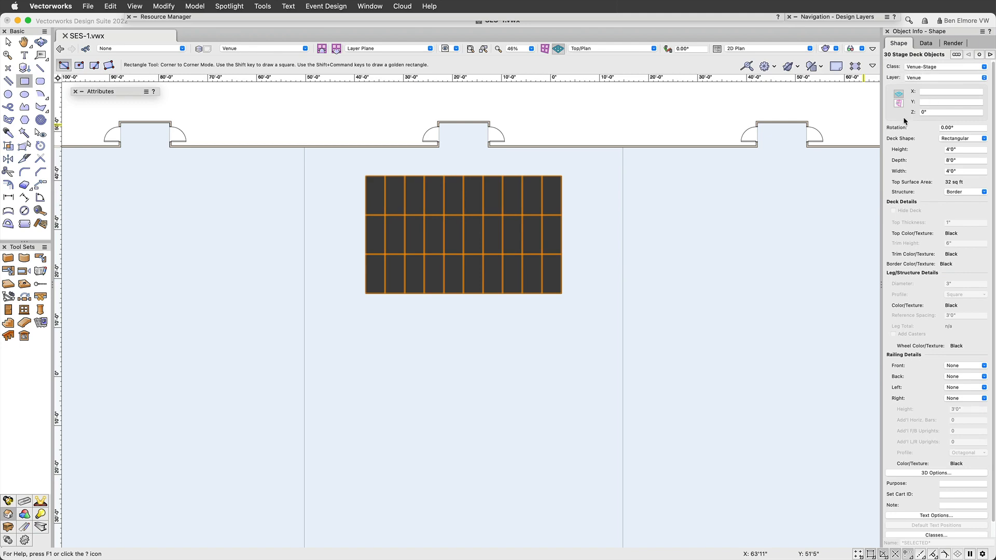
{"action": "scroll", "coordinate": [915, 148], "scroll_direction": "down", "scroll_amount": 2}
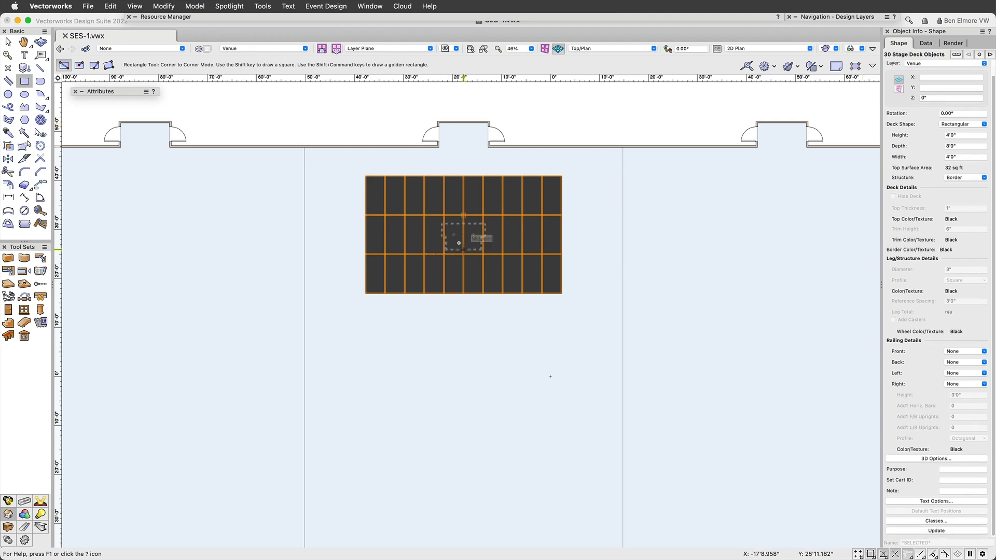
{"action": "mouse_move", "coordinate": [464, 253]}
{"action": "middle_mouse_down", "text": "super"}
{"action": "mouse_move", "coordinate": [491, 193]}
{"action": "mouse_move", "coordinate": [489, 138]}
{"action": "mouse_move", "coordinate": [462, 238]}
{"action": "middle_mouse_up", "text": "super"}
{"action": "scroll", "coordinate": [426, 308], "scroll_direction": "up", "scroll_amount": 1}
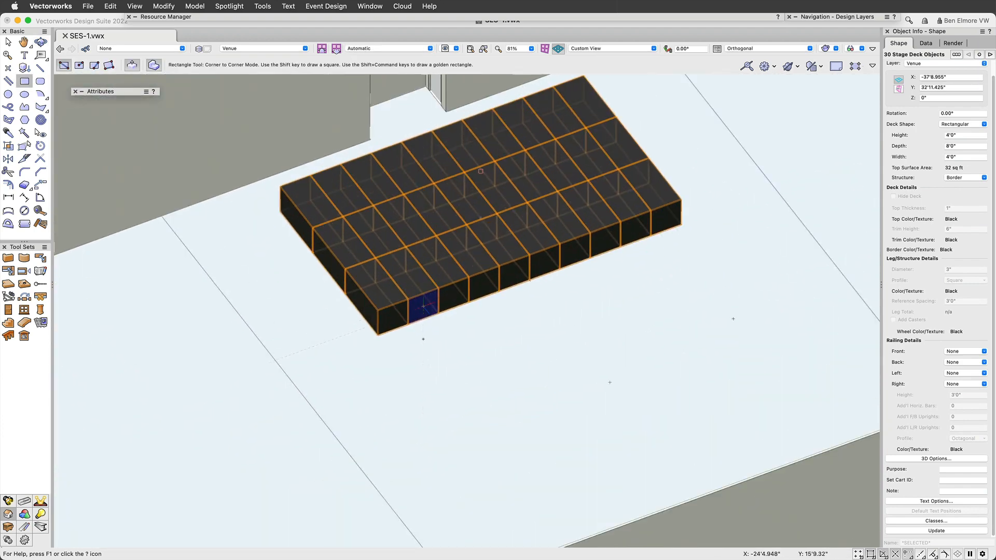
Try the Legs-Basic and Legs-Braced structures on the stage's front-left corner deck, and set its structure to Simple.
{"action": "key", "text": "x"}
{"action": "left_click", "coordinate": [435, 374]}
{"action": "left_click", "coordinate": [392, 321]}
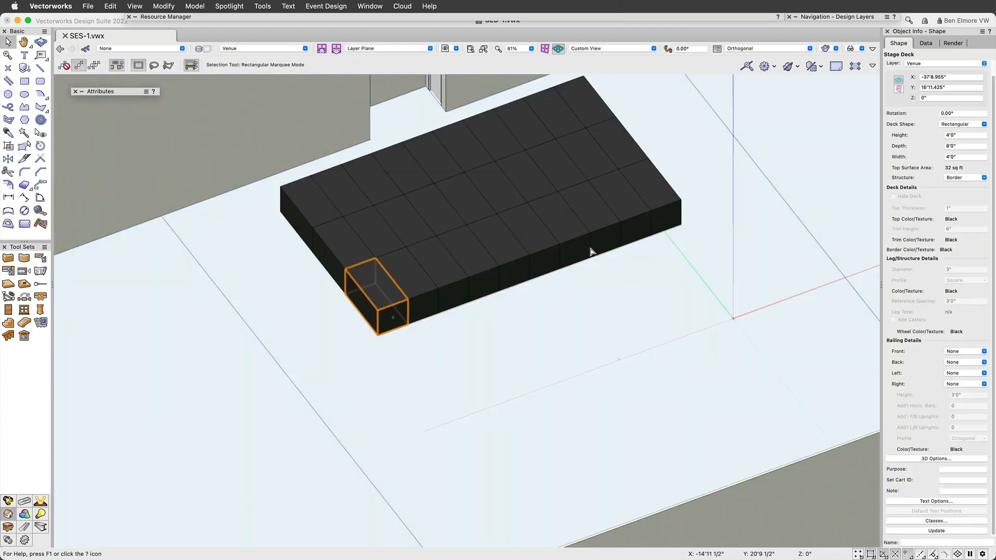
{"action": "left_click", "coordinate": [951, 179]}
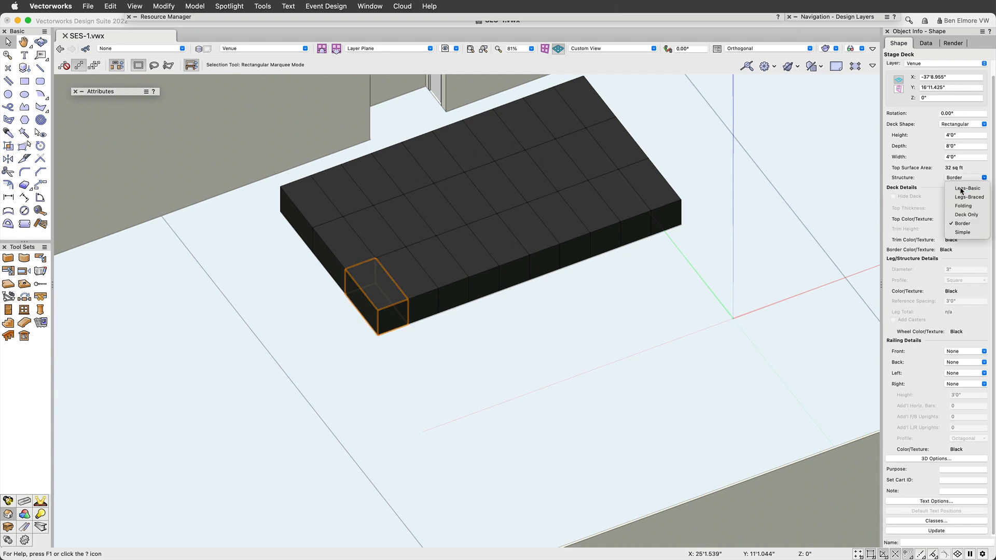
{"action": "left_click", "coordinate": [958, 186]}
{"action": "left_click", "coordinate": [960, 176]}
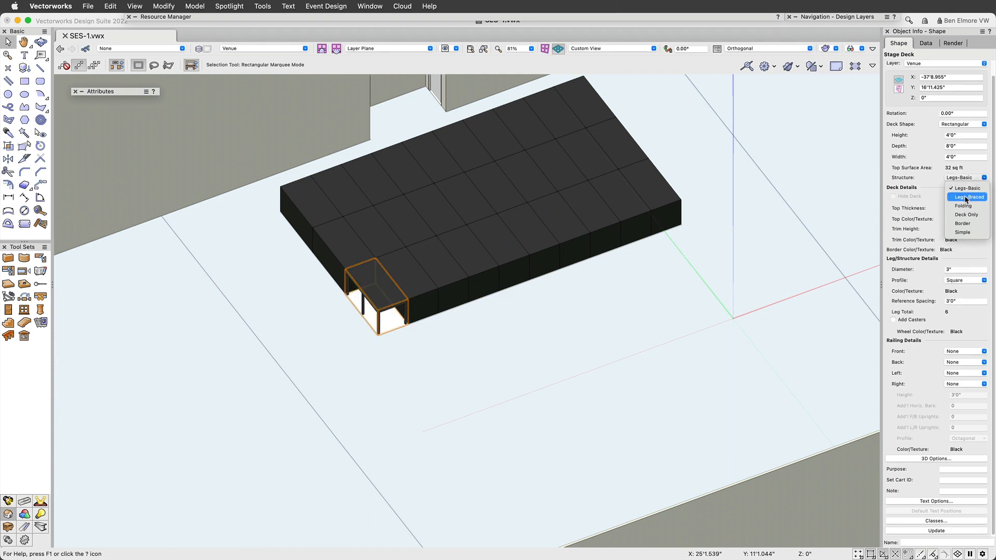
{"action": "left_click", "coordinate": [960, 179]}
{"action": "left_click", "coordinate": [961, 178]}
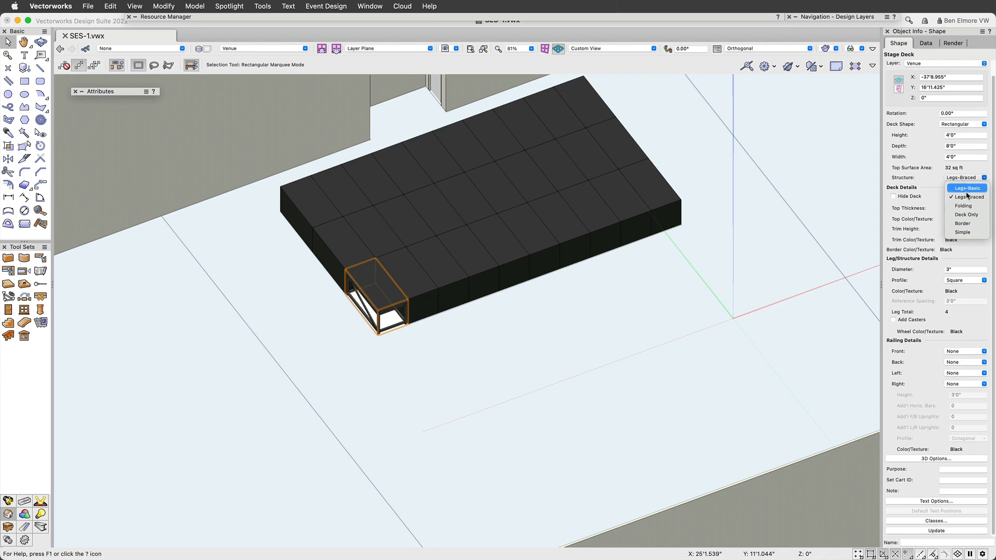
{"action": "left_click", "coordinate": [968, 232]}
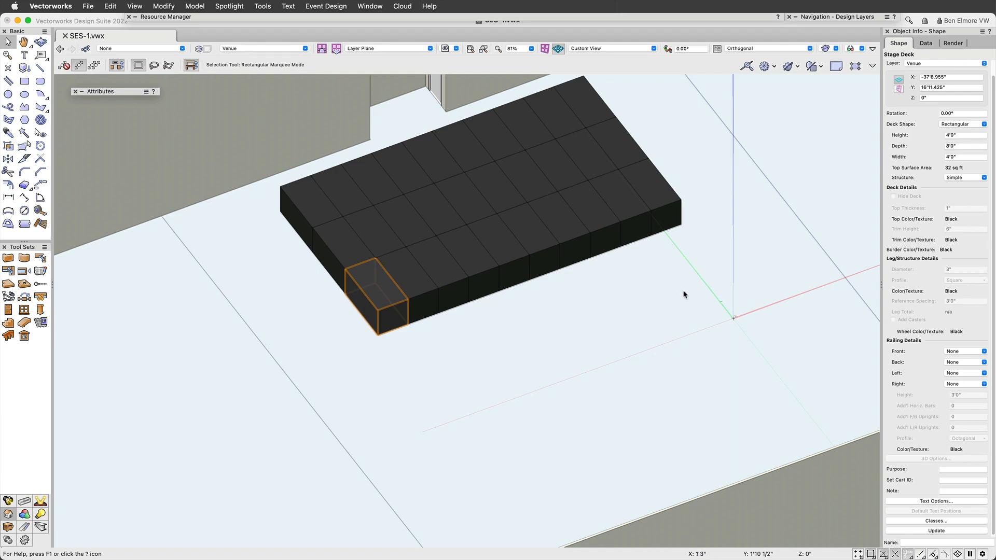
{"action": "middle_click_drag", "start_coordinate": [596, 296], "coordinate": [589, 336]}
{"action": "left_click", "coordinate": [549, 345]}
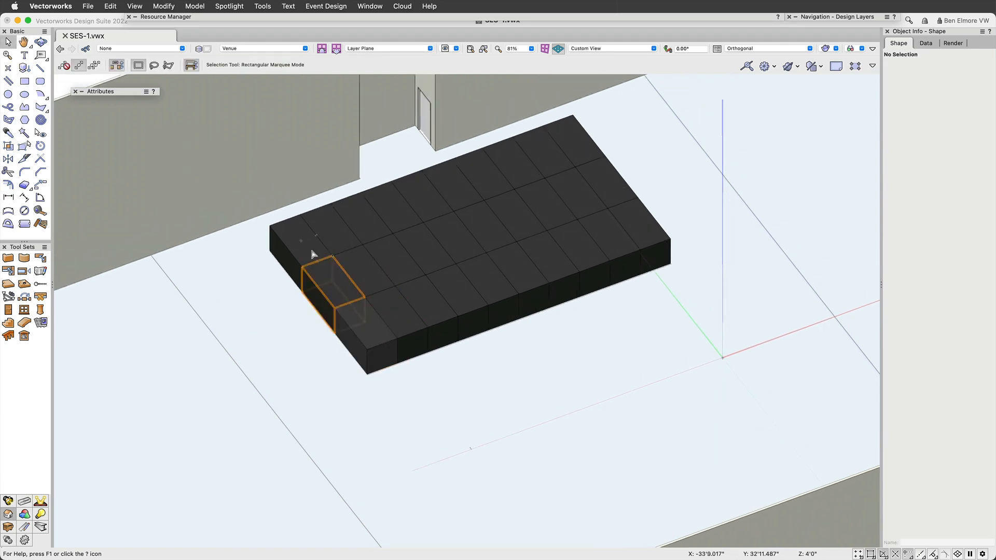
Add a Box Filled+Toe railing to the back of the first nine decks in the stage's rear row, leaving out the rightmost deck.
{"action": "left_click", "coordinate": [311, 234]}
{"action": "left_click", "coordinate": [335, 222], "text": "shift"}
{"action": "left_click", "coordinate": [366, 213], "text": "shift"}
{"action": "left_click", "coordinate": [394, 201], "text": "shift"}
{"action": "left_click", "coordinate": [422, 190], "text": "shift"}
{"action": "left_click", "coordinate": [448, 185], "text": "shift"}
{"action": "left_click", "coordinate": [483, 172], "text": "shift"}
{"action": "left_click", "coordinate": [517, 160], "text": "shift"}
{"action": "left_click", "coordinate": [570, 139], "text": "shift"}
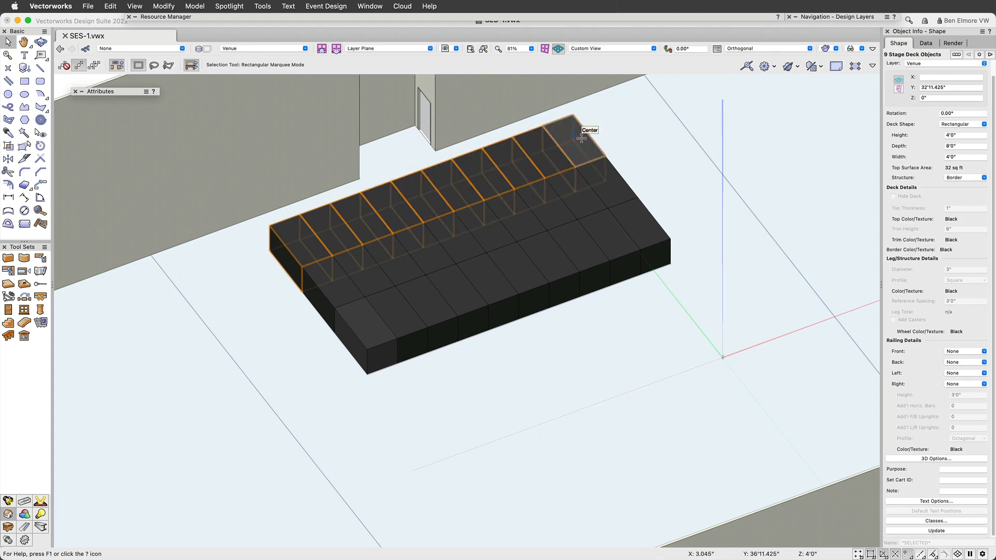
{"action": "left_click", "coordinate": [960, 371]}
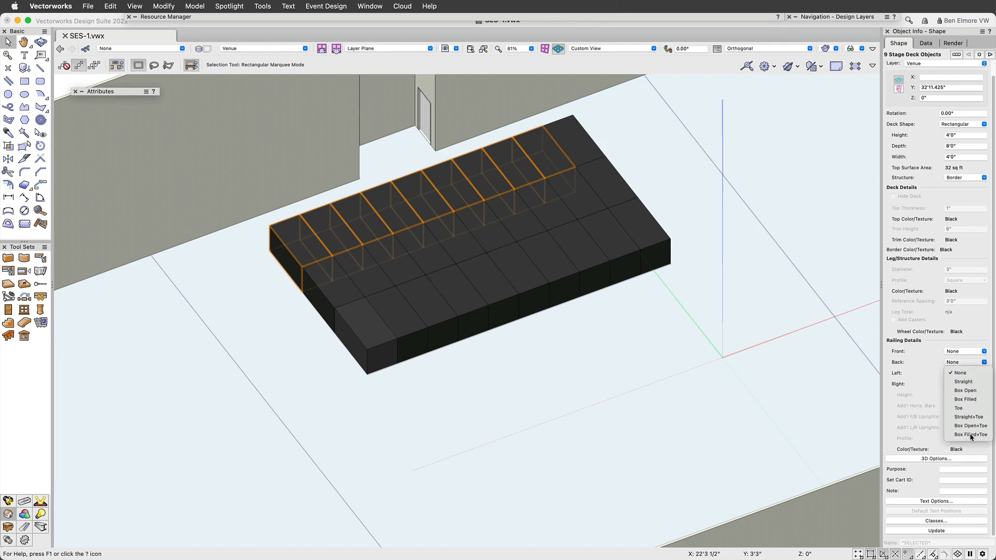
{"action": "left_click", "coordinate": [969, 434]}
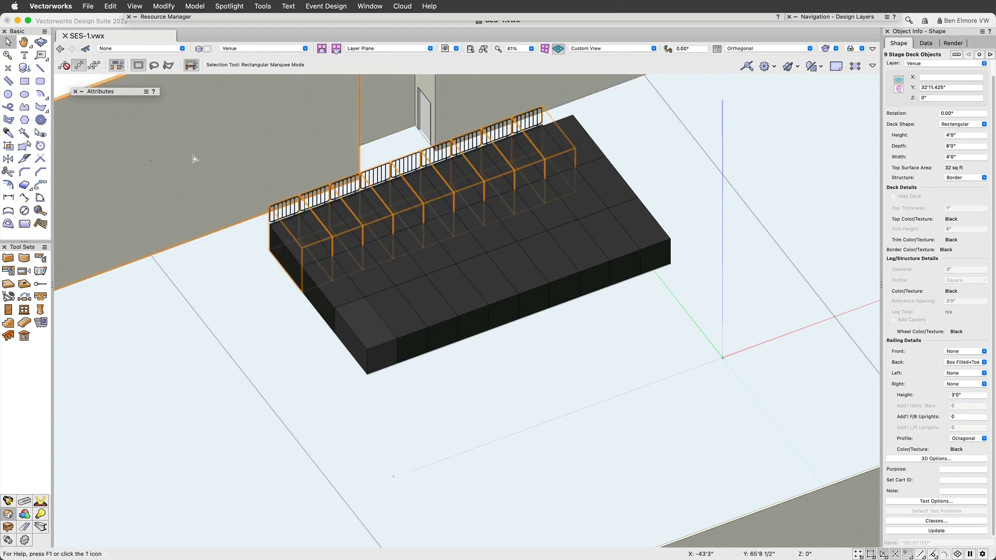
Copy the back railing settings from a railed deck to the remaining rear corner deck with the Eyedropper tool, and select that deck.
{"action": "left_click", "coordinate": [606, 182]}
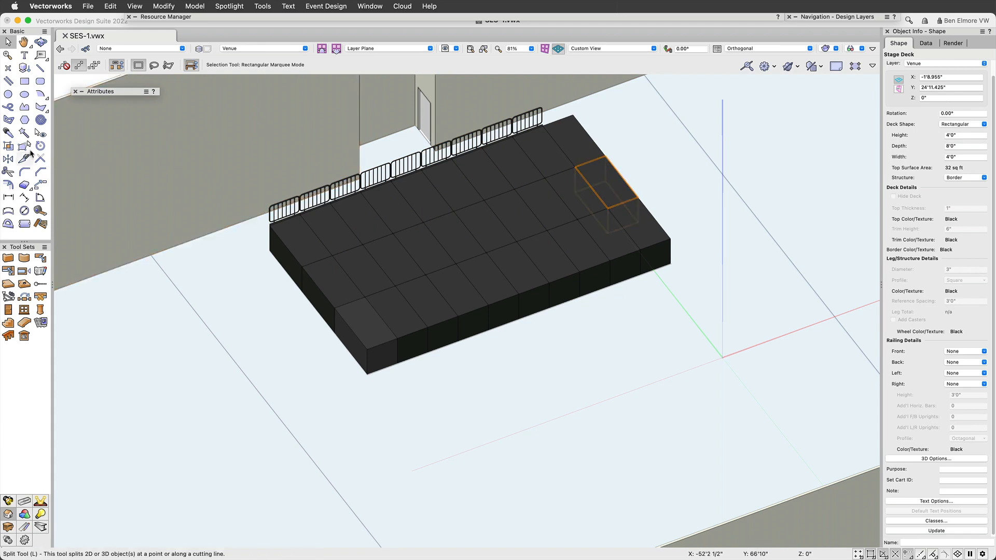
{"action": "left_click", "coordinate": [9, 132]}
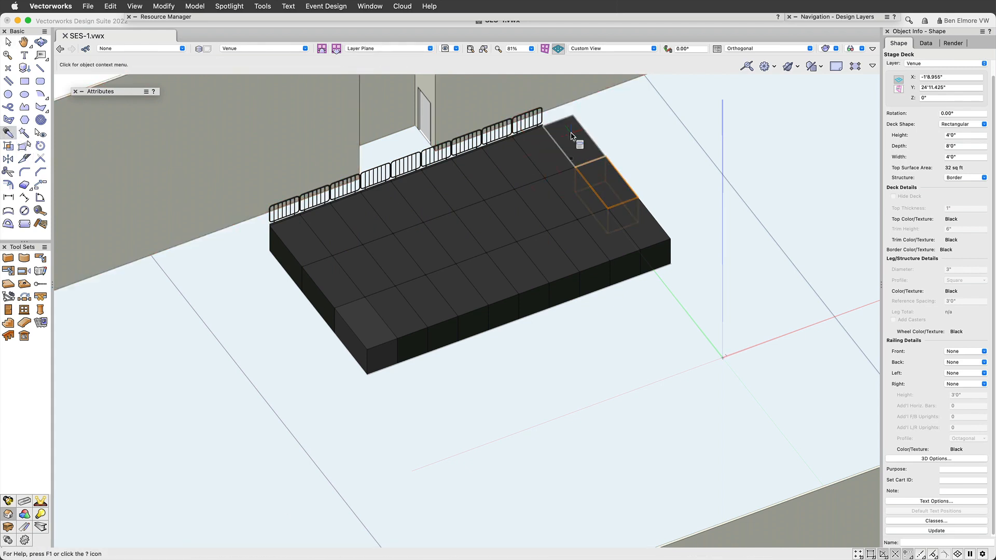
{"action": "key", "text": "alt"}
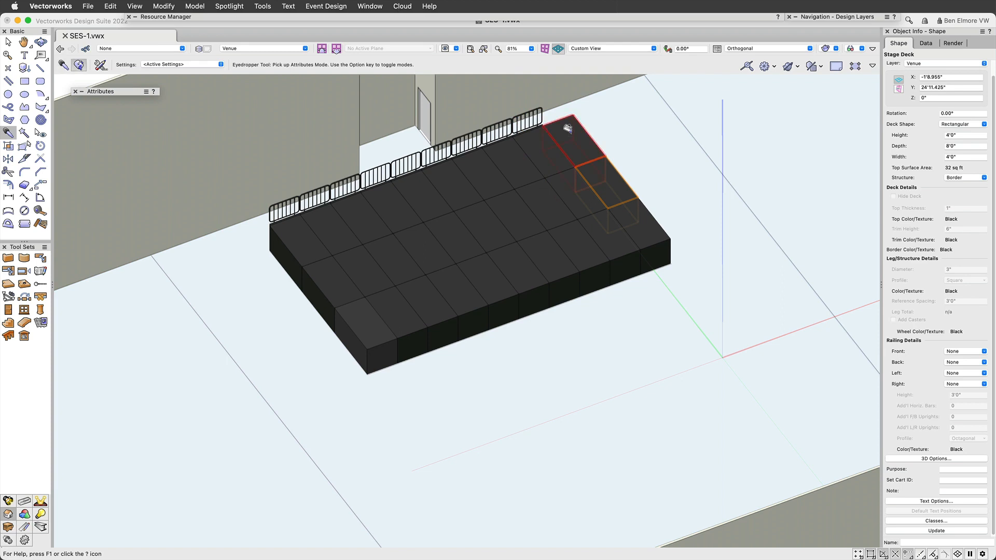
{"action": "left_click", "coordinate": [608, 136], "text": "alt"}
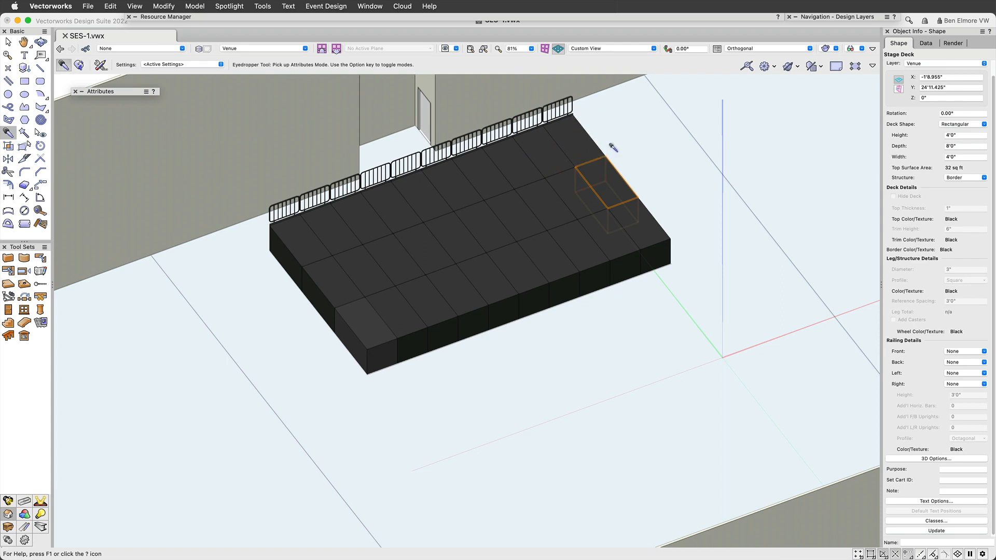
{"action": "key", "text": "x"}
{"action": "left_click", "coordinate": [642, 158]}
{"action": "left_click", "coordinate": [584, 151]}
Switch to the Top/Plan view and make the rear-left stage deck's class, Venue-Stage, the active class.
{"action": "key", "text": "F5"}
{"action": "middle_click_drag", "start_coordinate": [368, 310], "coordinate": [478, 263]}
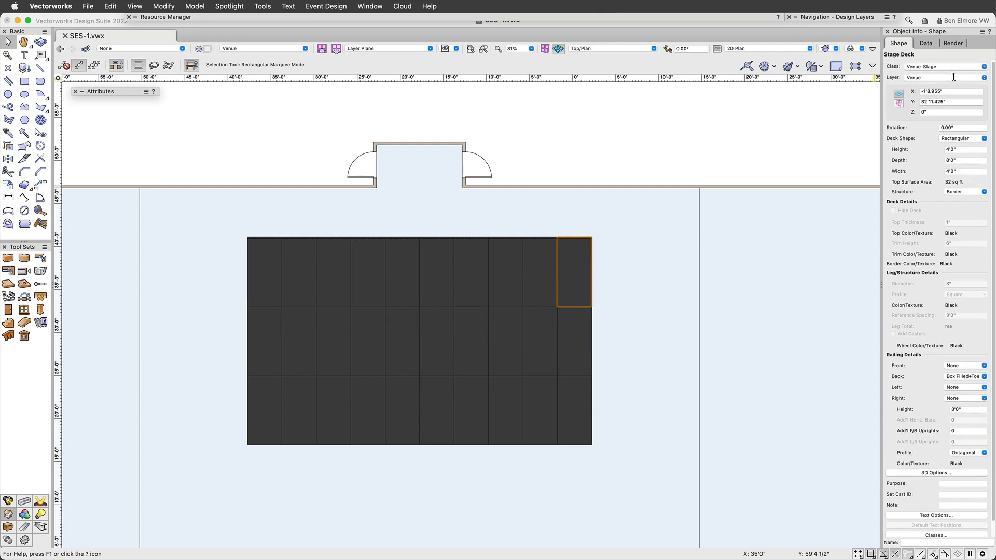
{"action": "left_click", "coordinate": [274, 277]}
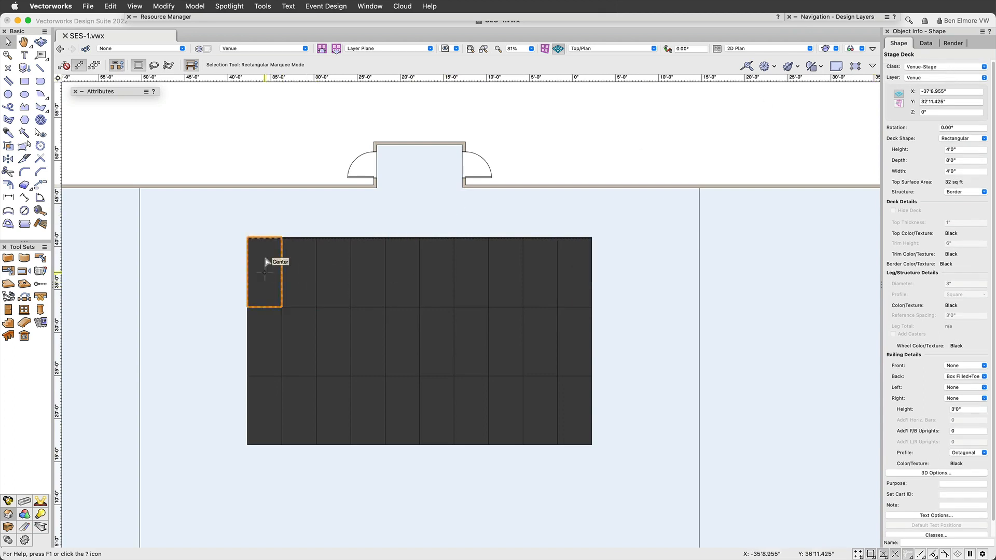
{"action": "right_click", "coordinate": [270, 272]}
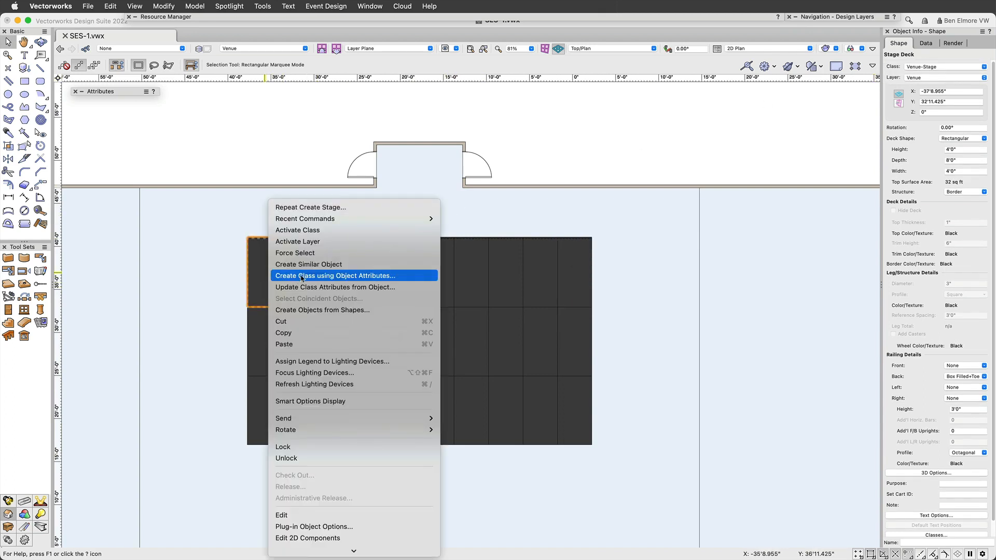
{"action": "left_click", "coordinate": [328, 233]}
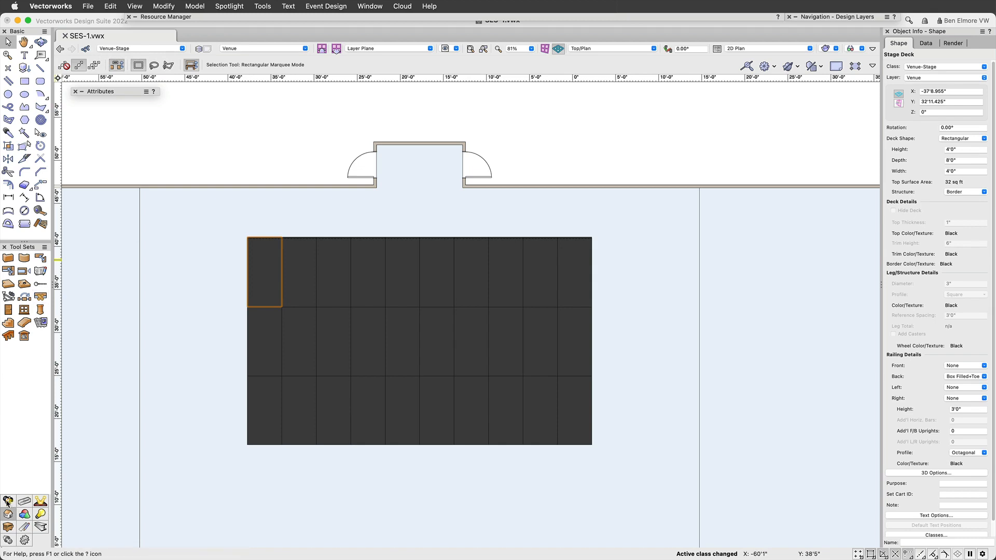
Insert self-adjusting Stage Steps with 4' stage height and 6 steps at the left edge of the rear-left deck, facing away from the stage.
{"action": "left_click", "coordinate": [41, 501]}
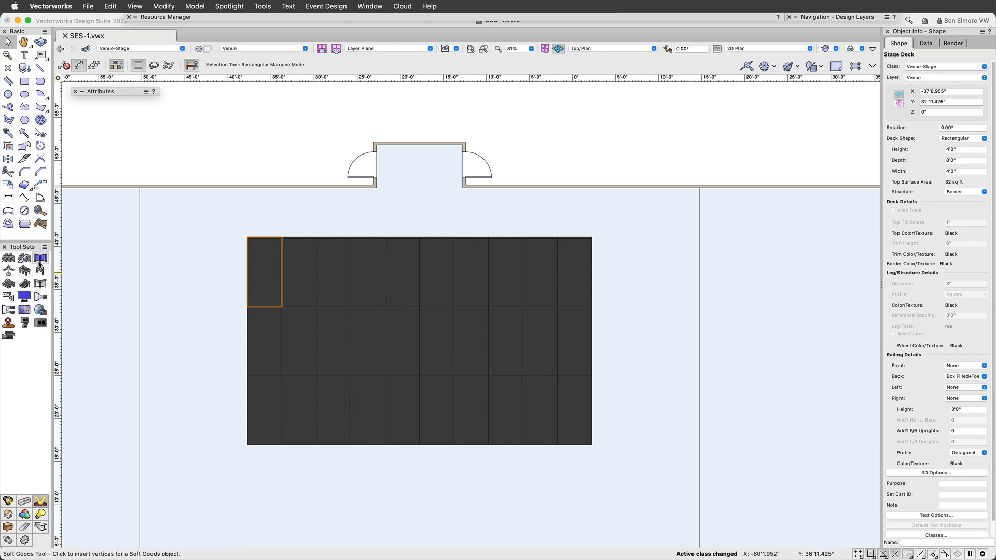
{"action": "left_click", "coordinate": [9, 284]}
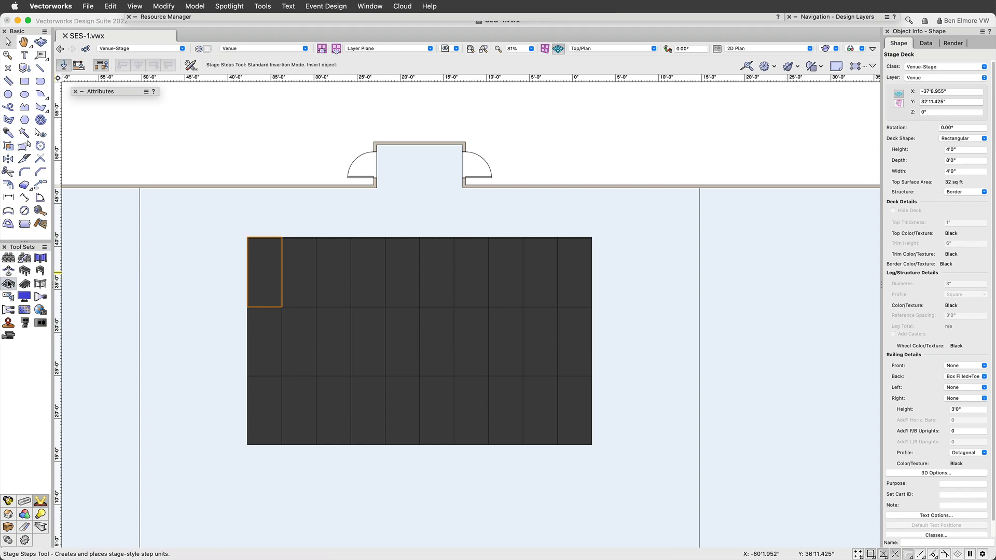
{"action": "left_click", "coordinate": [247, 267]}
{"action": "left_click", "coordinate": [249, 316]}
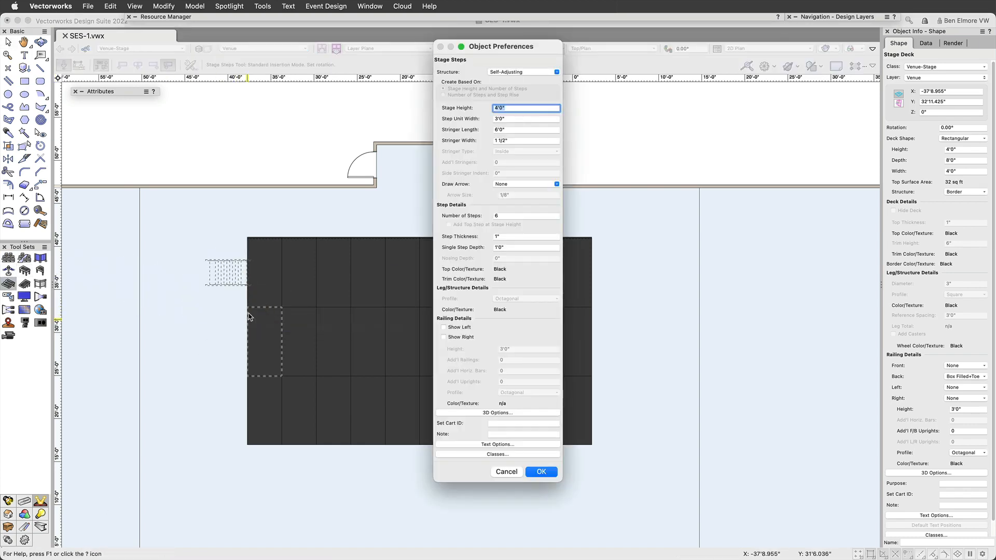
{"action": "left_click", "coordinate": [545, 478]}
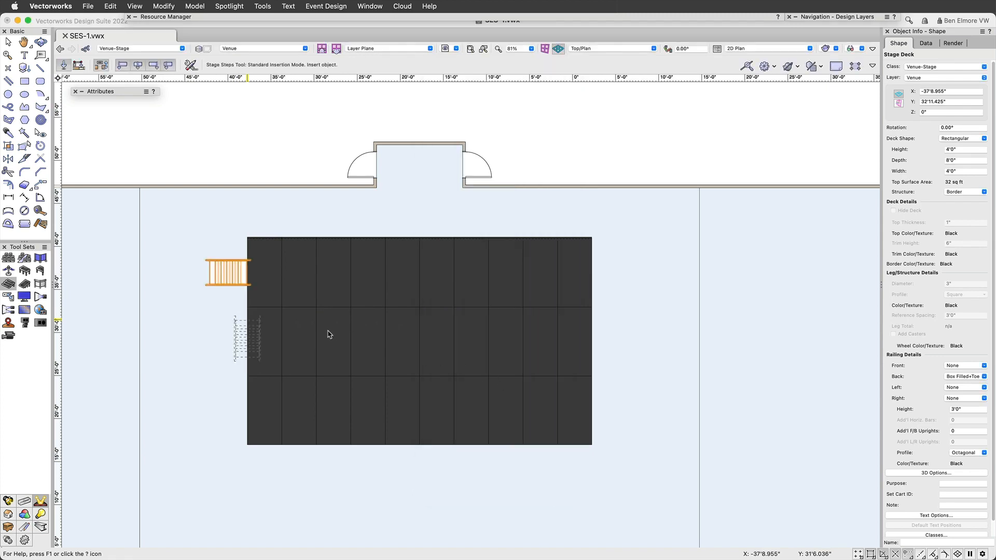
Increase the stage steps' stringer length by a factor of 1.5 to 9'0" and show their left railing.
{"action": "middle_click_drag", "start_coordinate": [312, 334], "coordinate": [415, 229]}
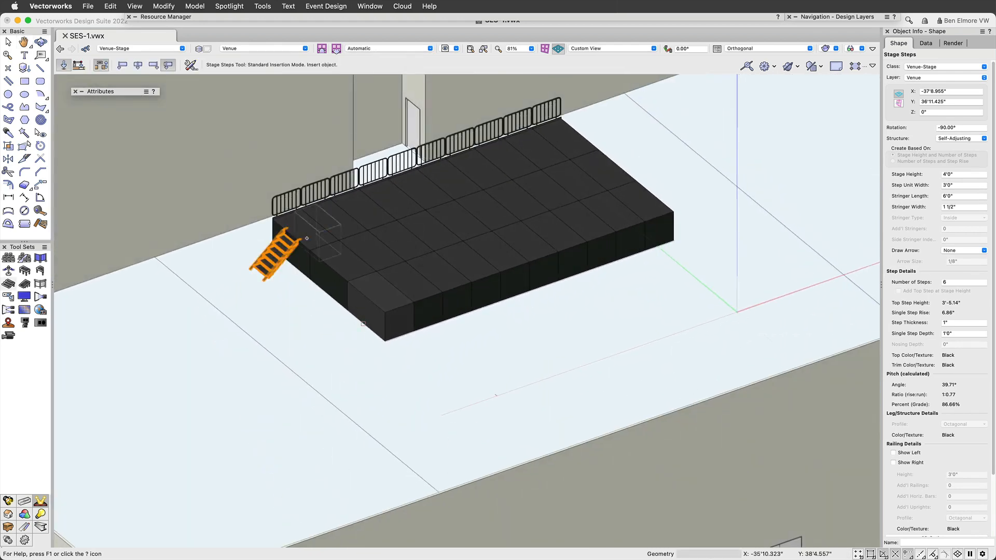
{"action": "scroll", "coordinate": [305, 236], "scroll_direction": "up", "scroll_amount": 5}
{"action": "scroll", "coordinate": [305, 239], "scroll_direction": "down", "scroll_amount": 2}
{"action": "middle_click_drag", "start_coordinate": [456, 260], "coordinate": [531, 285]}
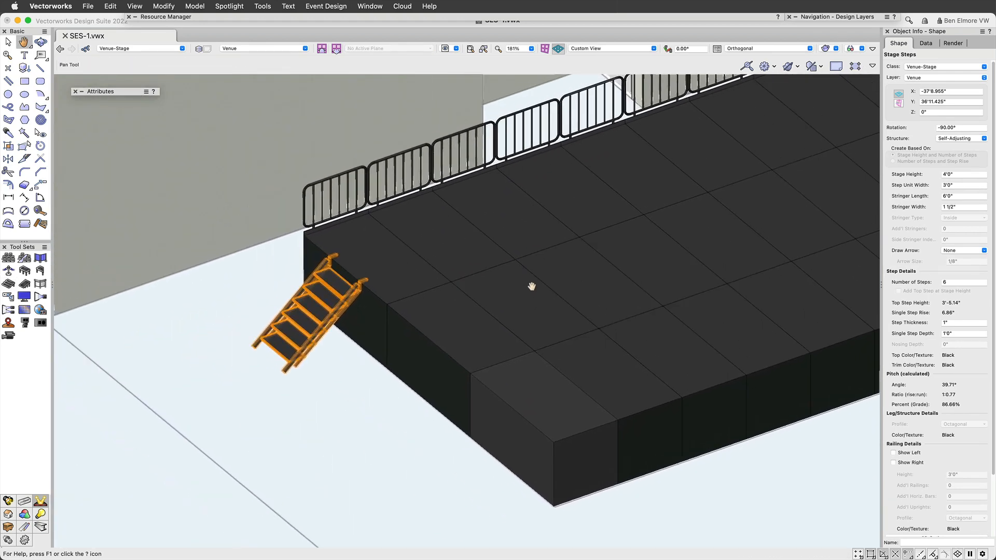
{"action": "left_click", "coordinate": [969, 197]}
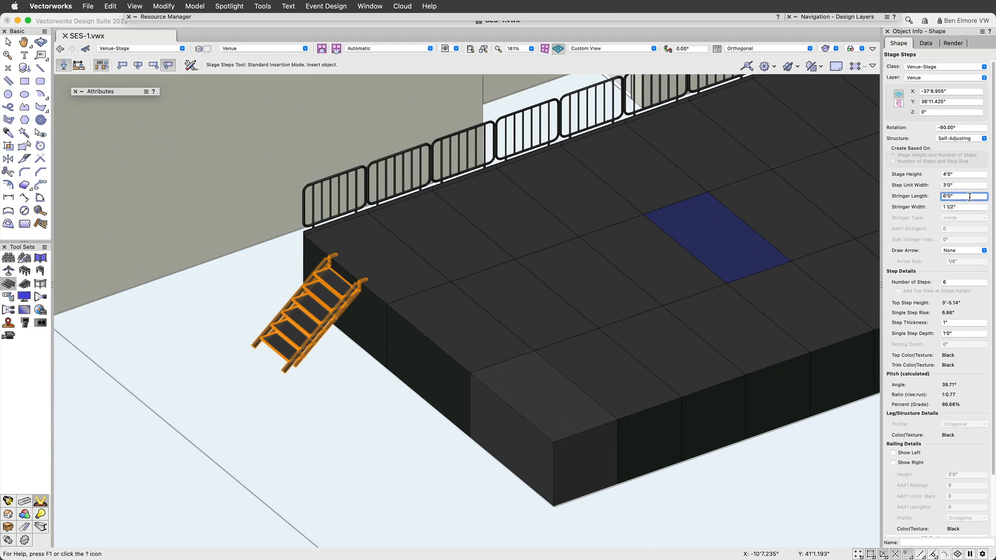
{"action": "type", "text": "*1.5"}
{"action": "key", "text": "Return"}
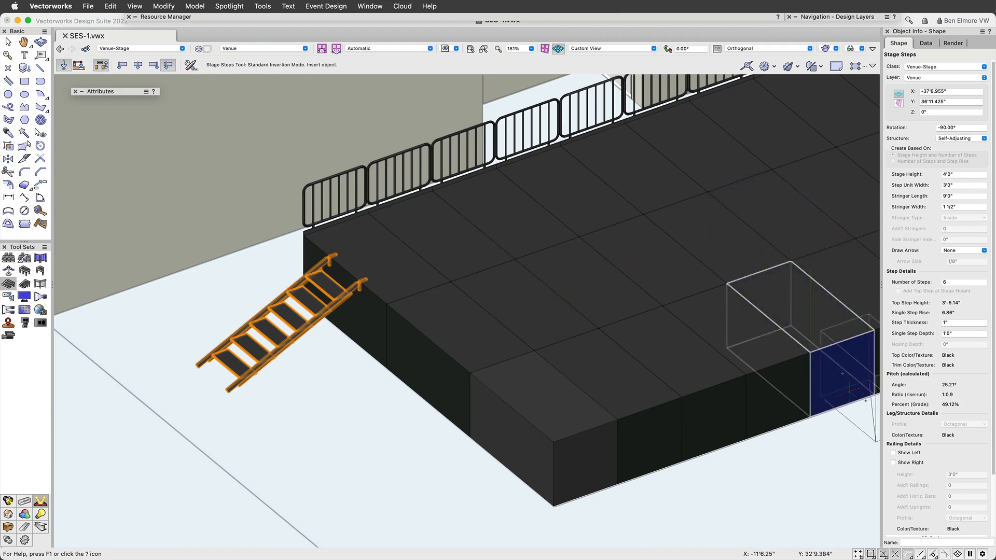
{"action": "left_click", "coordinate": [910, 456]}
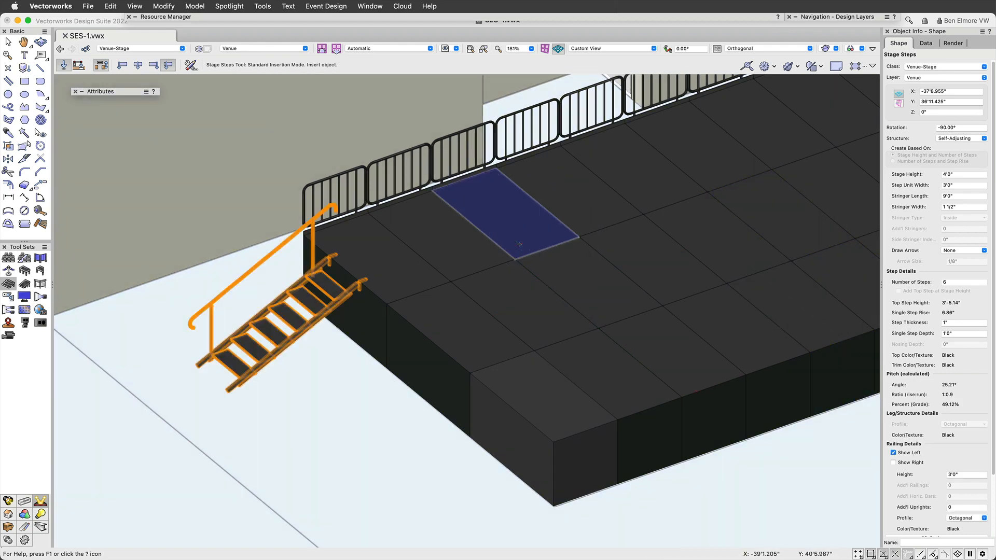
In plan view, draw a vertical line about 127' long along the ballroom's centre, passing through the middle of the stage.
{"action": "key", "text": "super+5"}
{"action": "scroll", "coordinate": [655, 251], "scroll_direction": "up", "scroll_amount": 1}
{"action": "middle_click_drag", "start_coordinate": [612, 283], "coordinate": [381, 223]}
{"action": "middle_click_drag", "start_coordinate": [462, 226], "coordinate": [543, 235]}
{"action": "scroll", "coordinate": [510, 257], "scroll_direction": "down", "scroll_amount": 3}
{"action": "scroll", "coordinate": [511, 256], "scroll_direction": "down", "scroll_amount": 1}
{"action": "scroll", "coordinate": [543, 235], "scroll_direction": "down", "scroll_amount": 2}
{"action": "middle_click_drag", "start_coordinate": [592, 257], "coordinate": [576, 236]}
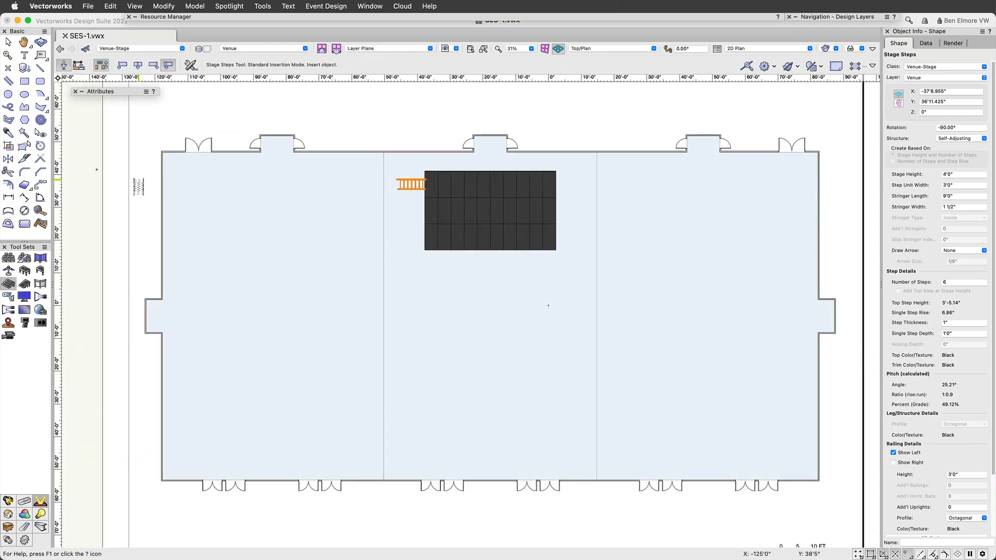
{"action": "left_click", "coordinate": [40, 68]}
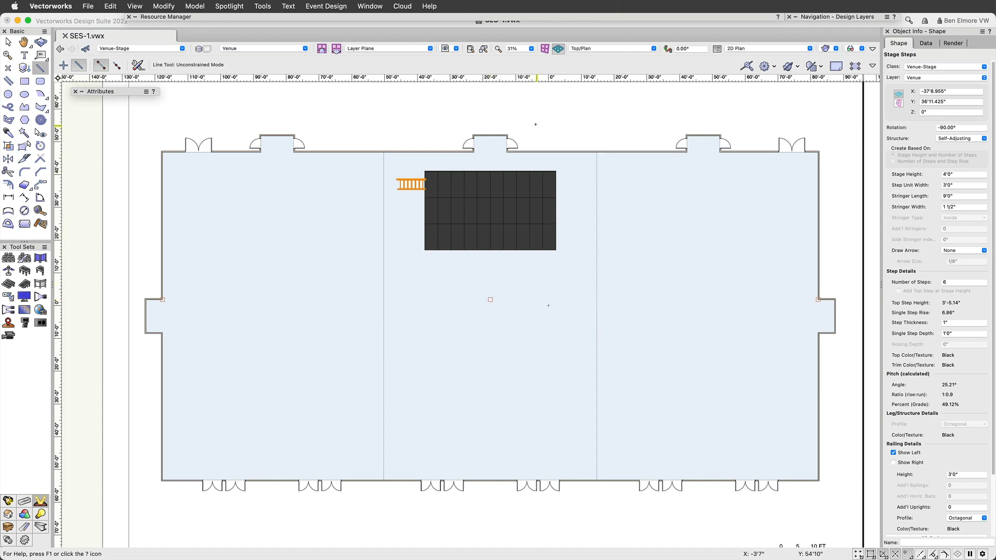
{"action": "left_click", "coordinate": [490, 102]}
{"action": "left_click", "coordinate": [510, 518]}
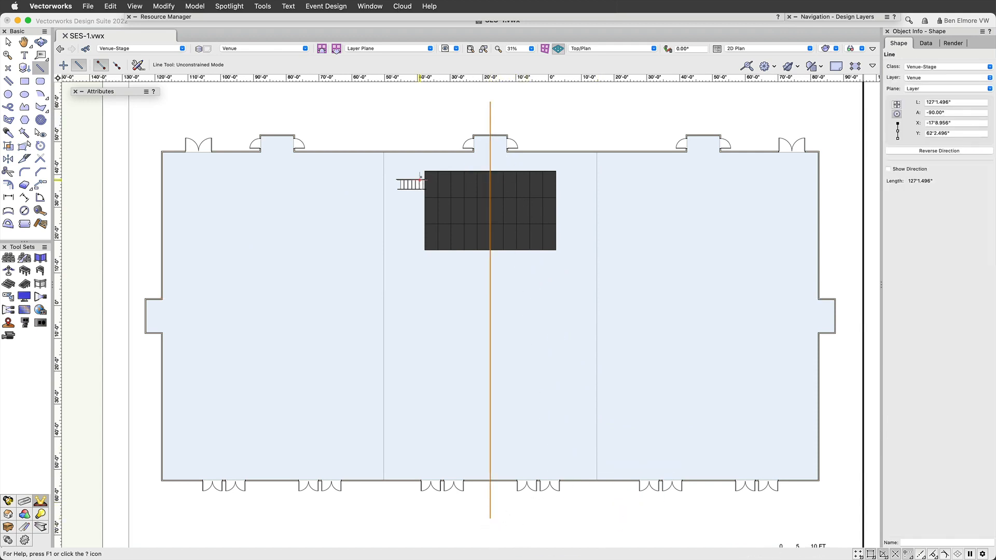
Convert the vertical centre line into a guide.
{"action": "left_click", "coordinate": [174, 5]}
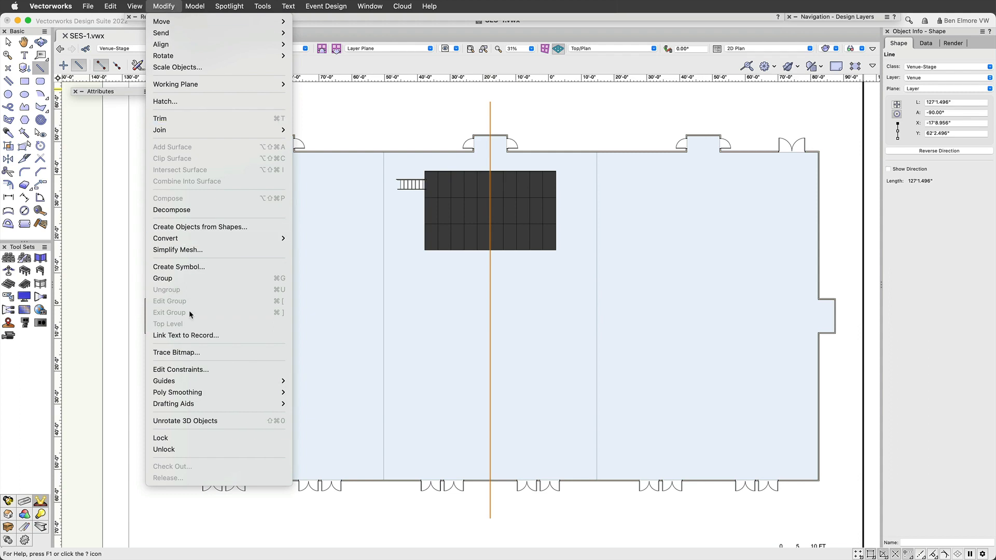
{"action": "mouse_move", "coordinate": [183, 386]}
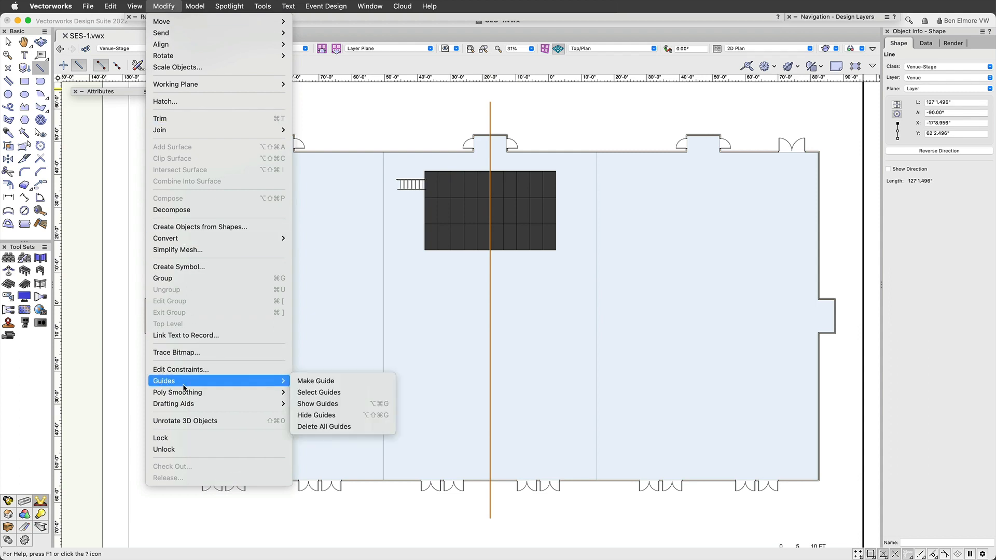
{"action": "left_click", "coordinate": [316, 380]}
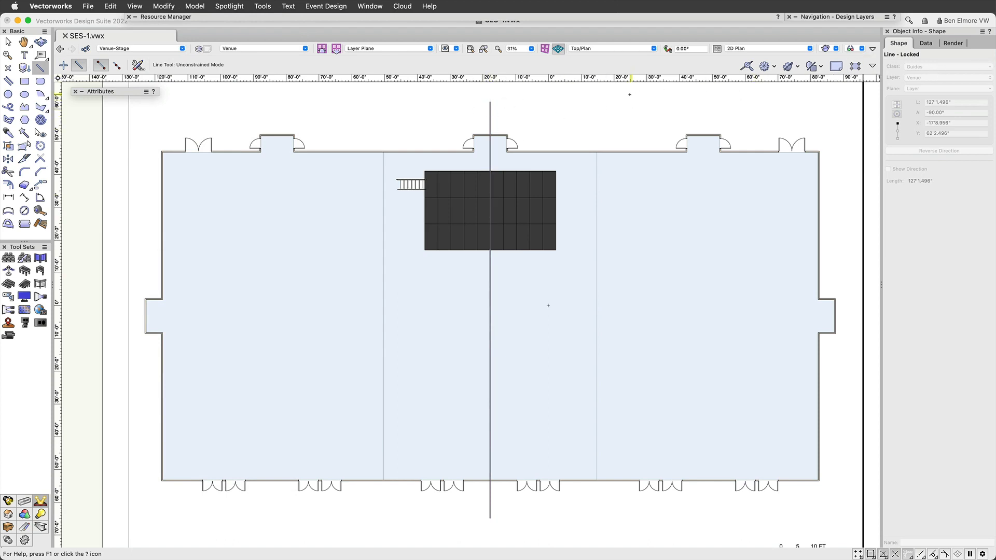
{"action": "scroll", "coordinate": [491, 124], "scroll_direction": "up", "scroll_amount": 10}
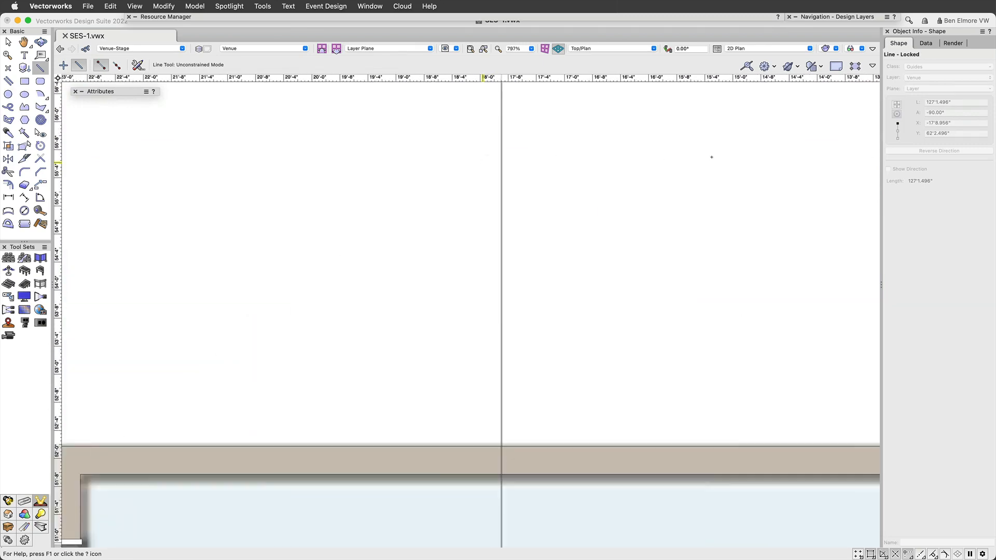
{"action": "scroll", "coordinate": [399, 229], "scroll_direction": "down", "scroll_amount": 12}
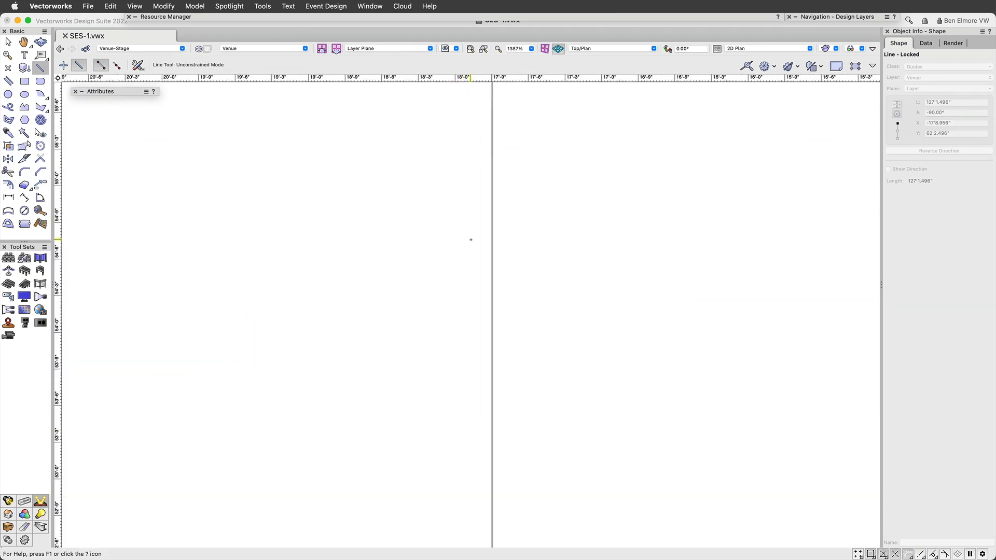
{"action": "scroll", "coordinate": [474, 244], "scroll_direction": "down", "scroll_amount": 5}
{"action": "scroll", "coordinate": [487, 287], "scroll_direction": "up", "scroll_amount": 5}
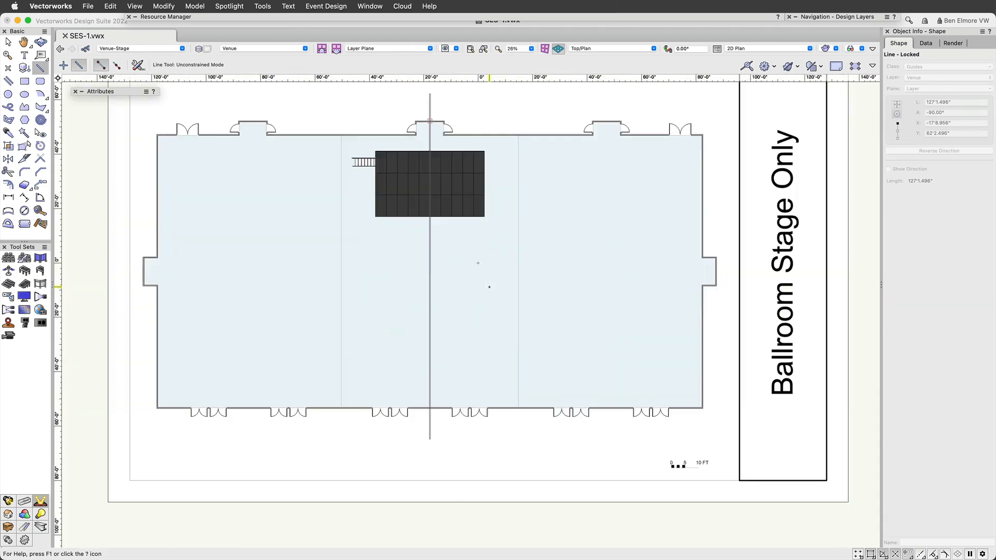
Check that the centre guide runs through the middle of the stage, the rear door recess and the front wall.
{"action": "scroll", "coordinate": [479, 287], "scroll_direction": "down", "scroll_amount": 1}
{"action": "scroll", "coordinate": [479, 284], "scroll_direction": "up", "scroll_amount": 1}
{"action": "middle_click_drag", "start_coordinate": [480, 284], "coordinate": [565, 257]}
{"action": "scroll", "coordinate": [568, 256], "scroll_direction": "down", "scroll_amount": 1}
{"action": "key", "text": "x"}
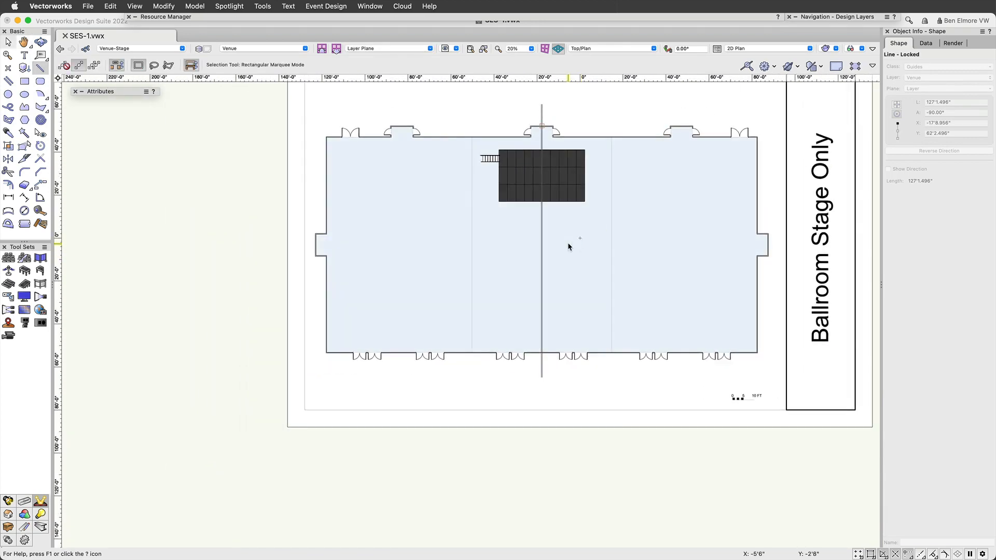
{"action": "scroll", "coordinate": [551, 371], "scroll_direction": "up", "scroll_amount": 8}
{"action": "scroll", "coordinate": [474, 287], "scroll_direction": "down", "scroll_amount": 8}
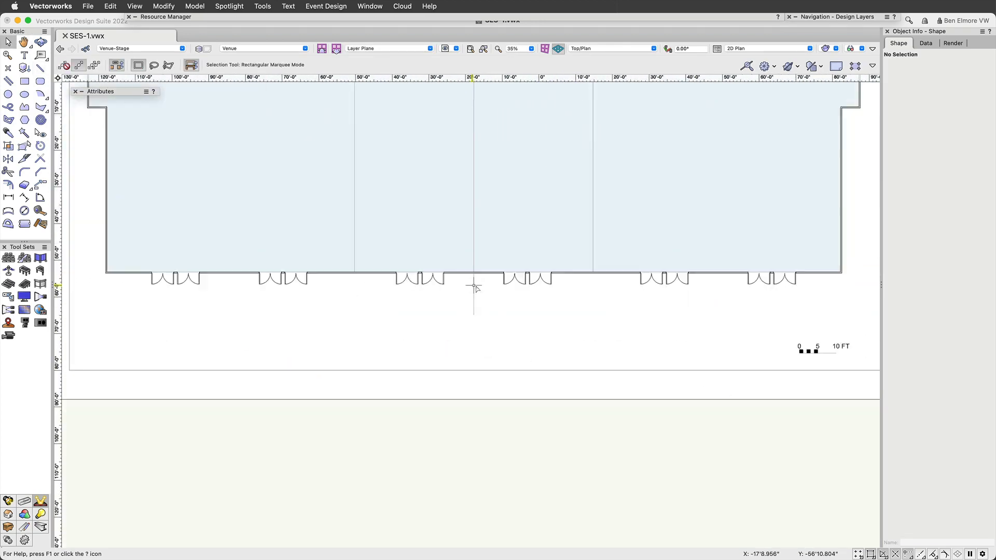
{"action": "scroll", "coordinate": [481, 185], "scroll_direction": "up", "scroll_amount": 1}
{"action": "middle_click_drag", "start_coordinate": [481, 186], "coordinate": [488, 286]}
{"action": "scroll", "coordinate": [483, 140], "scroll_direction": "up", "scroll_amount": 5}
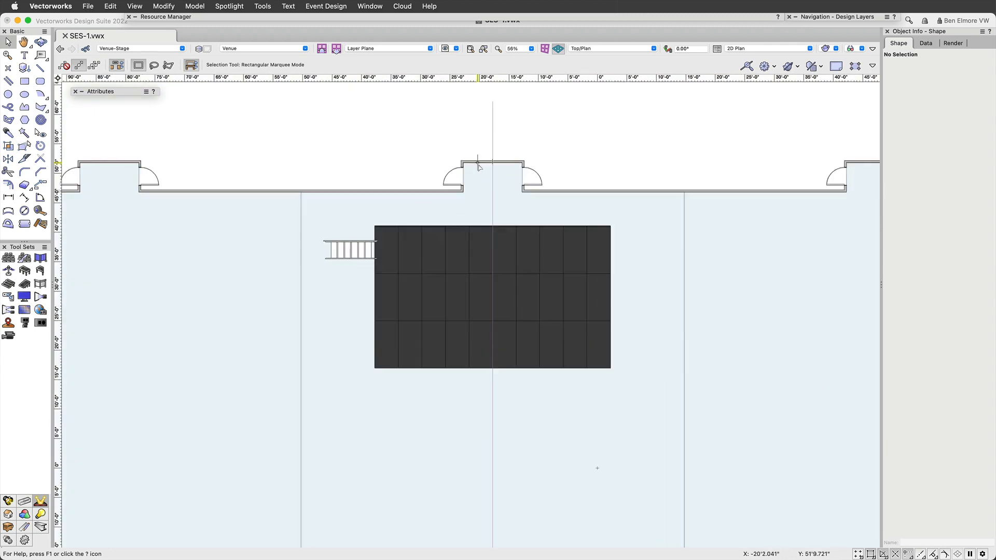
Mirror a duplicate of the stage steps across the centre guide to the opposite side of the stage.
{"action": "left_click", "coordinate": [363, 249]}
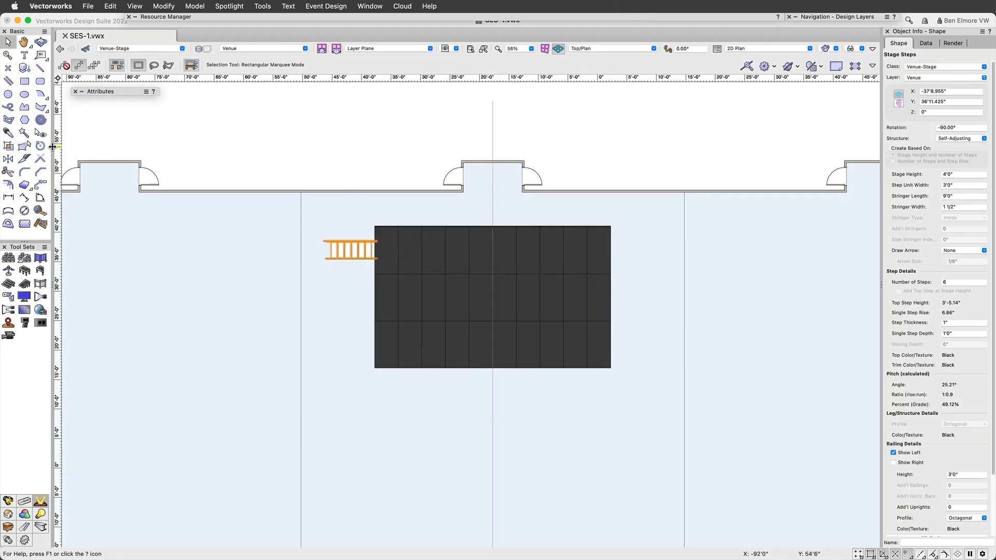
{"action": "key", "text": "shift+m"}
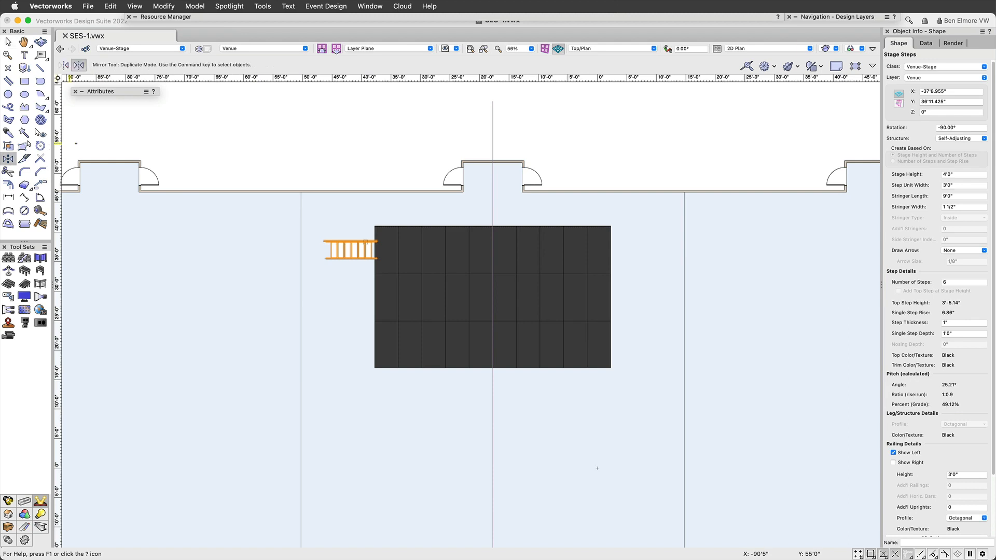
{"action": "scroll", "coordinate": [528, 271], "scroll_direction": "down", "scroll_amount": 3}
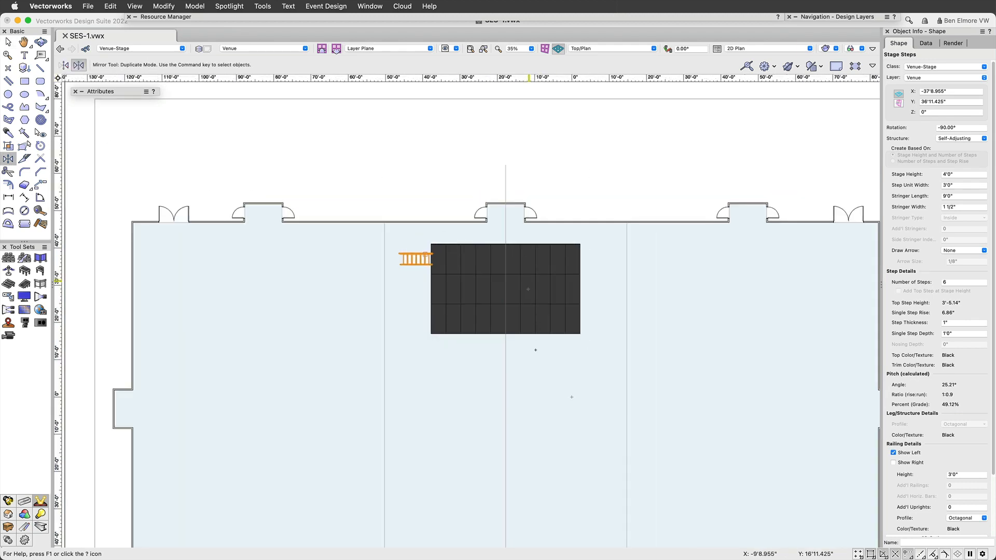
{"action": "left_click", "coordinate": [506, 356]}
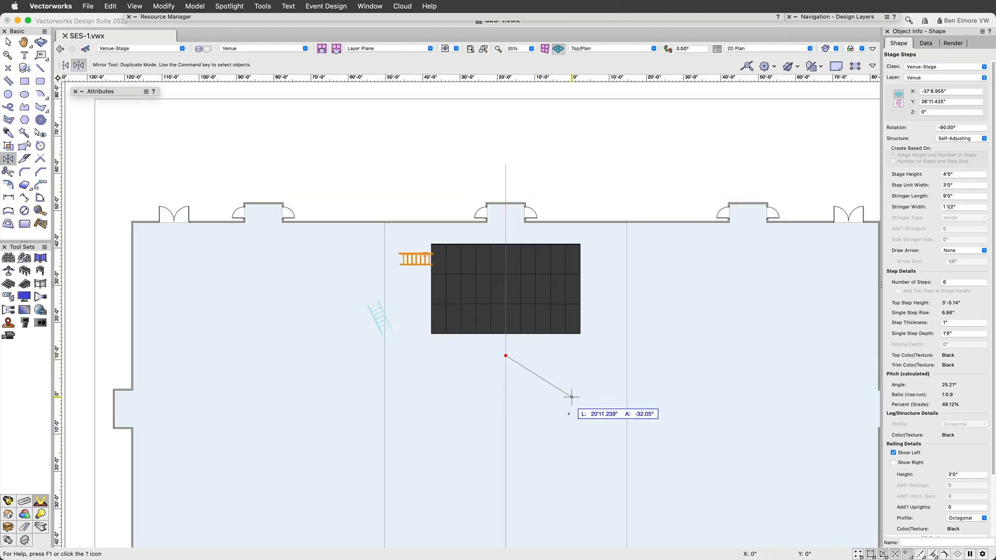
{"action": "left_click", "coordinate": [511, 449]}
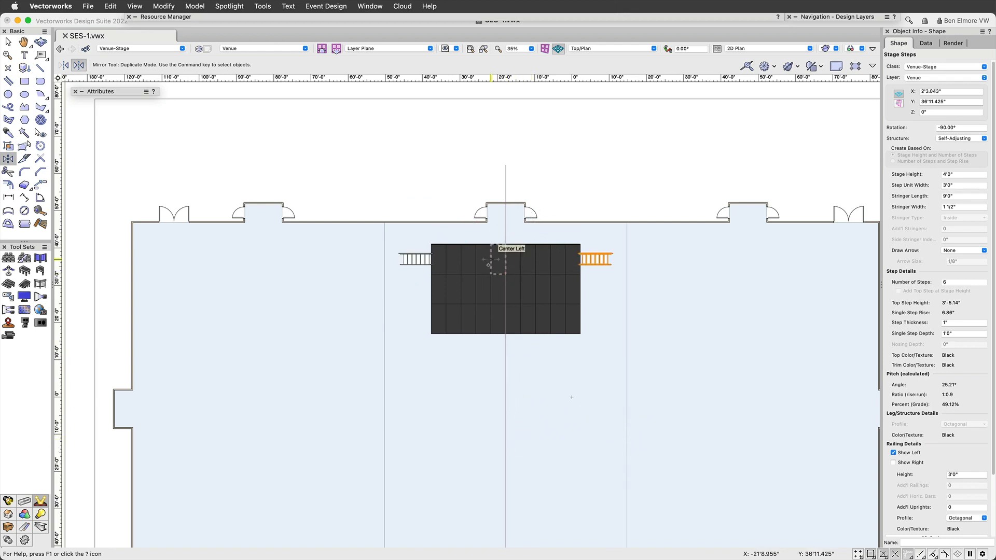
In a 3D view, place an 8' x 8' rectangle by its centre point on top of the stage, where the centre line meets the rear deck joint.
{"action": "middle_click_drag", "start_coordinate": [522, 272], "coordinate": [553, 204], "text": "super"}
{"action": "scroll", "coordinate": [523, 290], "scroll_direction": "up", "scroll_amount": 3}
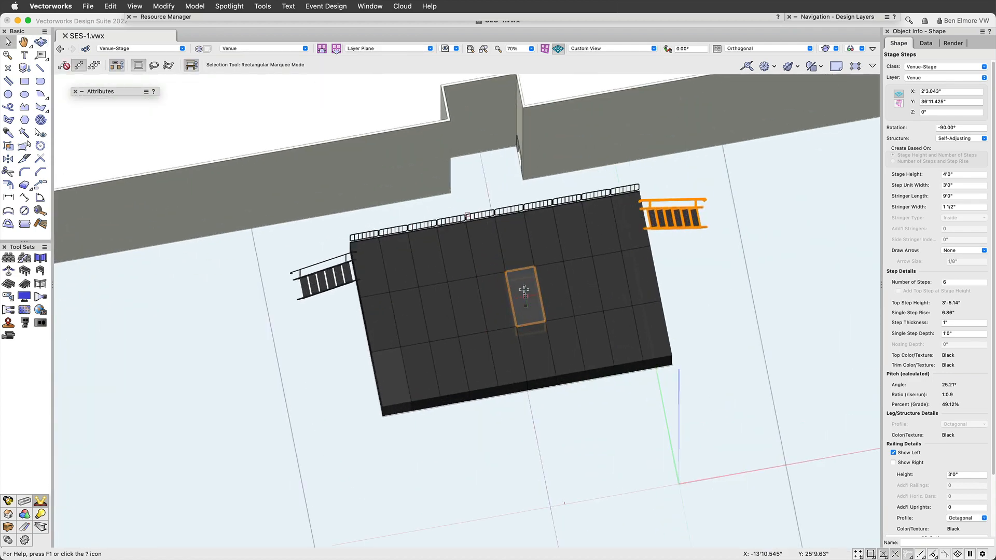
{"action": "middle_click_drag", "start_coordinate": [533, 289], "coordinate": [553, 252], "text": "super"}
{"action": "scroll", "coordinate": [553, 251], "scroll_direction": "up", "scroll_amount": 2}
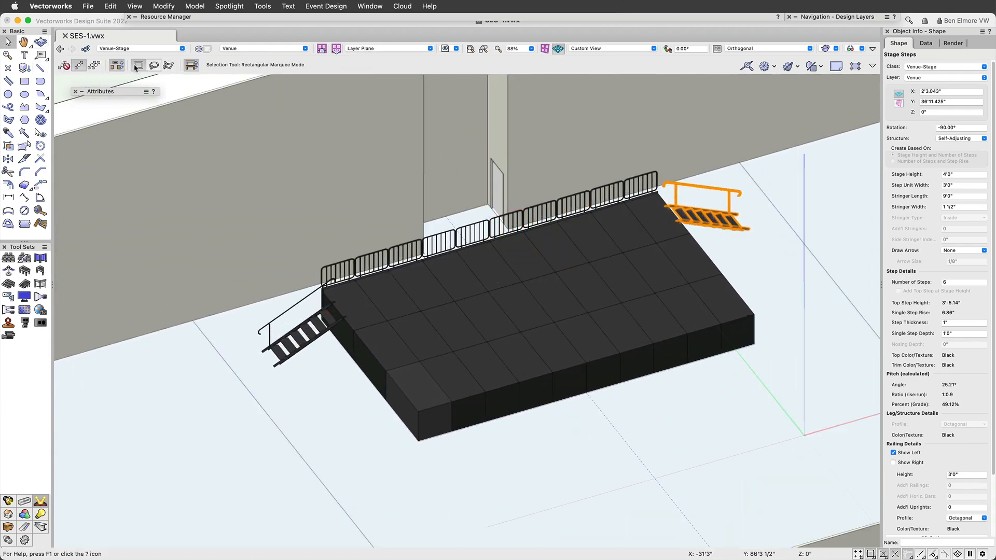
{"action": "double_click", "coordinate": [24, 82]}
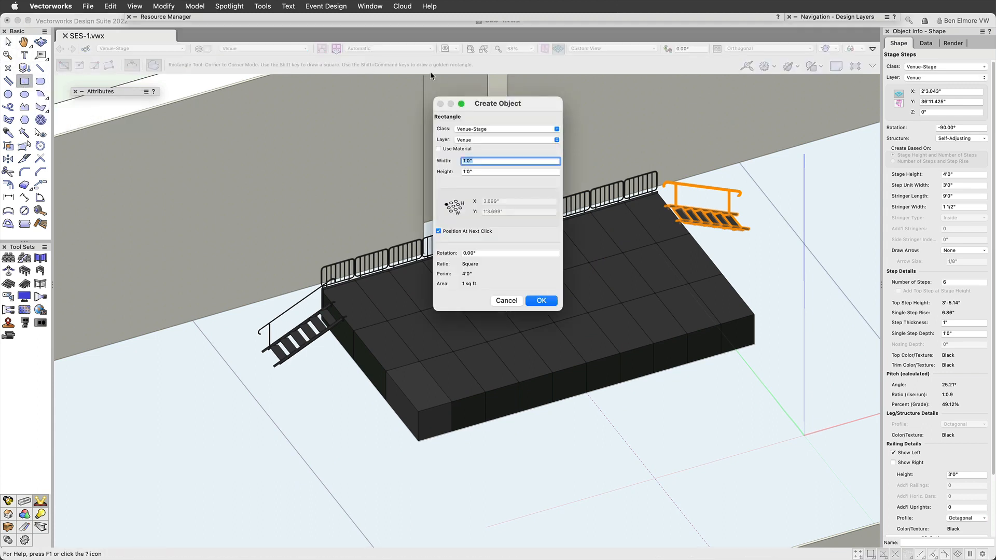
{"action": "type", "text": "8'"}
{"action": "key", "text": "Tab"}
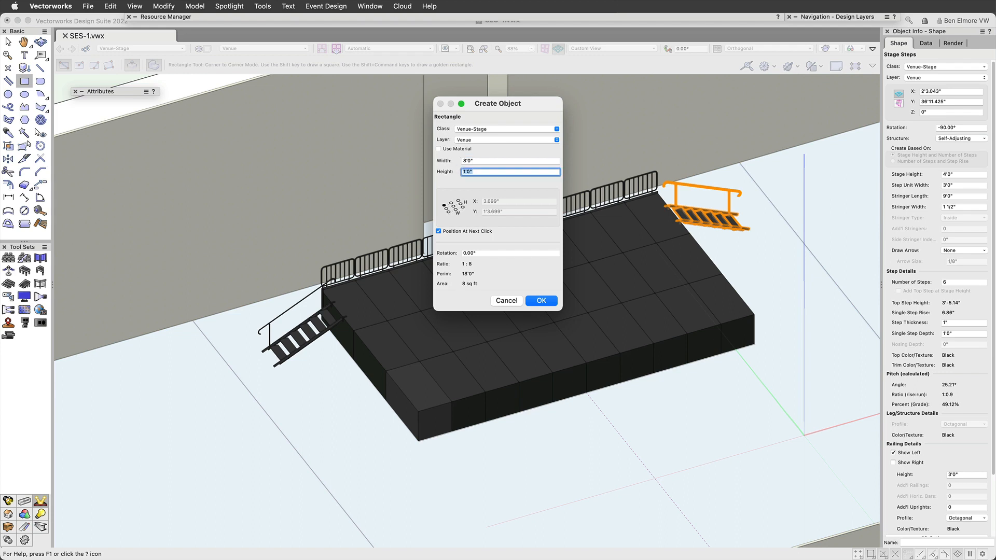
{"action": "type", "text": "8'"}
{"action": "key", "text": "Tab"}
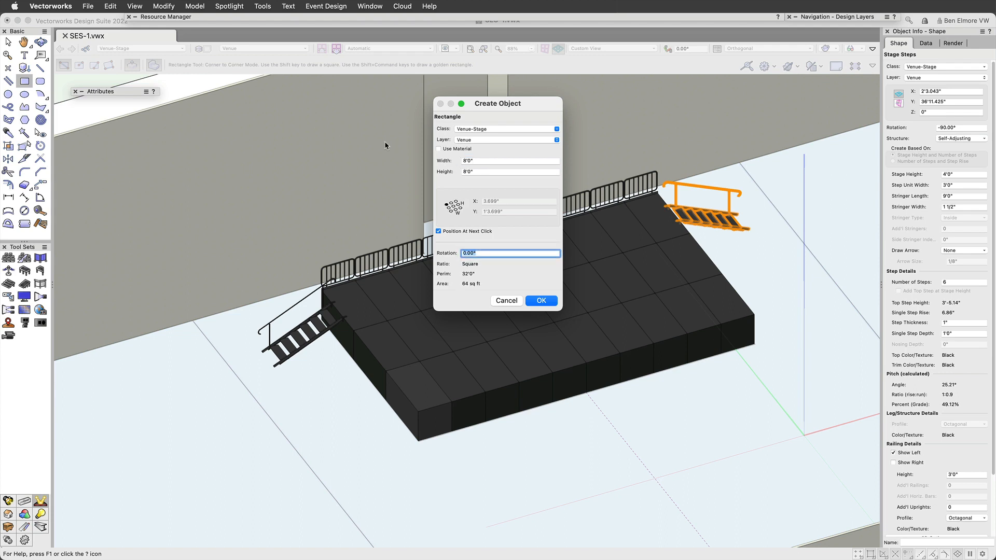
{"action": "left_click", "coordinate": [453, 207]}
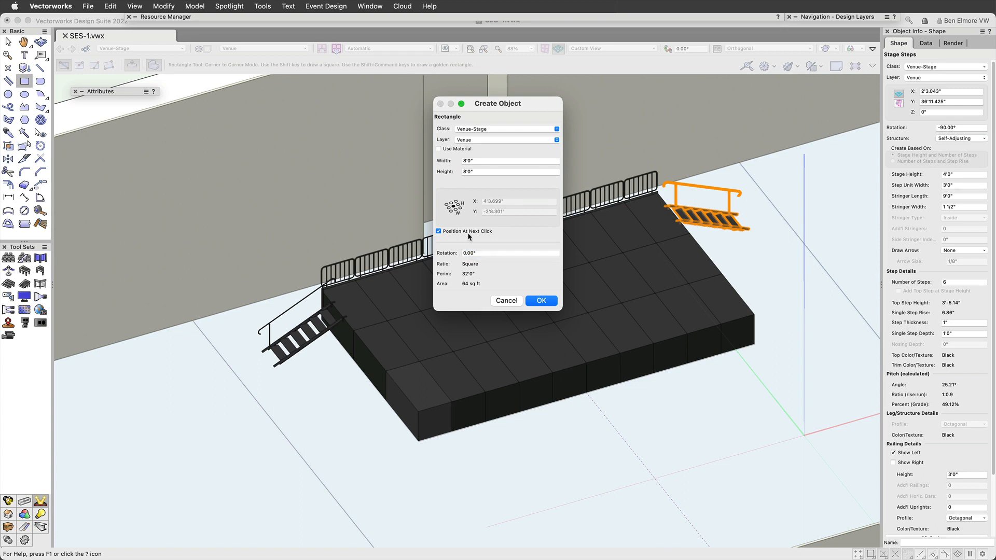
{"action": "left_click", "coordinate": [541, 301]}
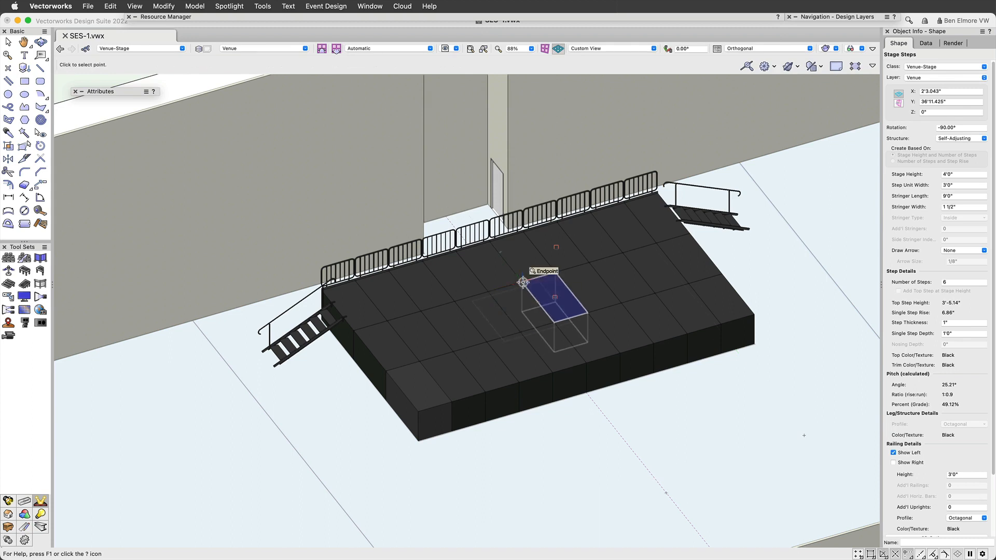
{"action": "left_click", "coordinate": [523, 283]}
Extrude the 8' x 8' rectangle upwards by 24" to form a raised platform on the stage.
{"action": "left_click", "coordinate": [522, 283]}
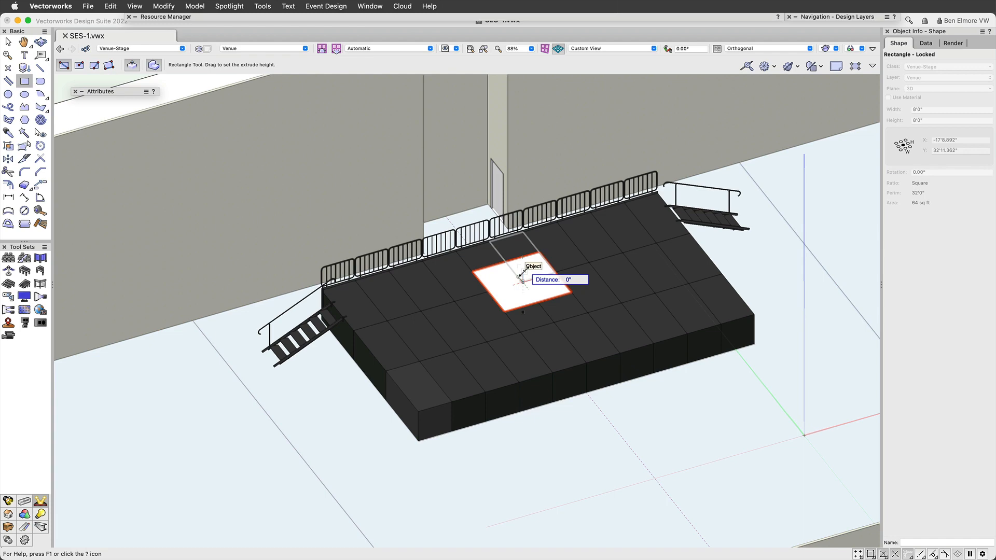
{"action": "key", "text": "Tab"}
{"action": "type", "text": "24"}
{"action": "key", "text": "Return"}
{"action": "scroll", "coordinate": [521, 280], "scroll_direction": "up", "scroll_amount": 2}
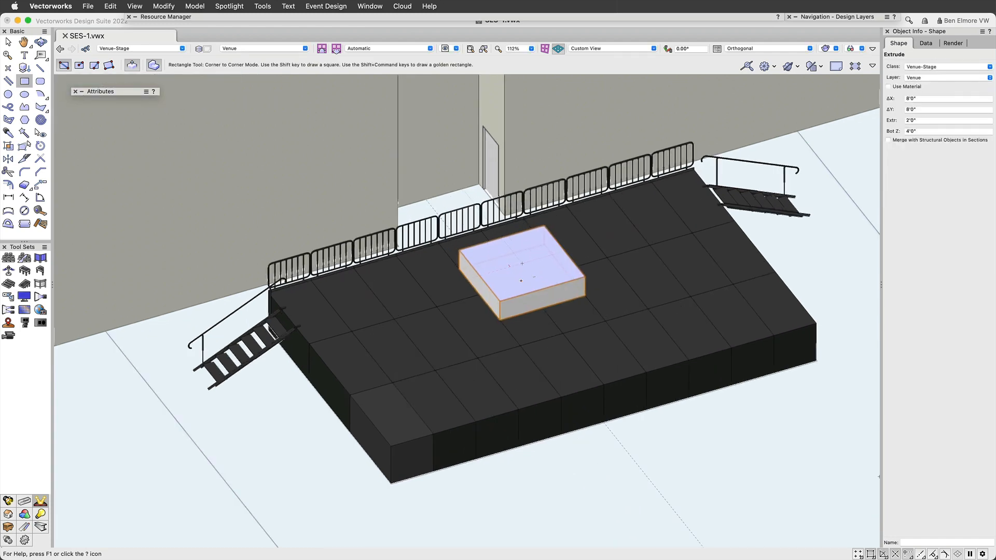
{"action": "scroll", "coordinate": [521, 281], "scroll_direction": "up", "scroll_amount": 2}
Change the raised platform's solid fill to a dark grey matching the stage decks.
{"action": "key", "text": "x"}
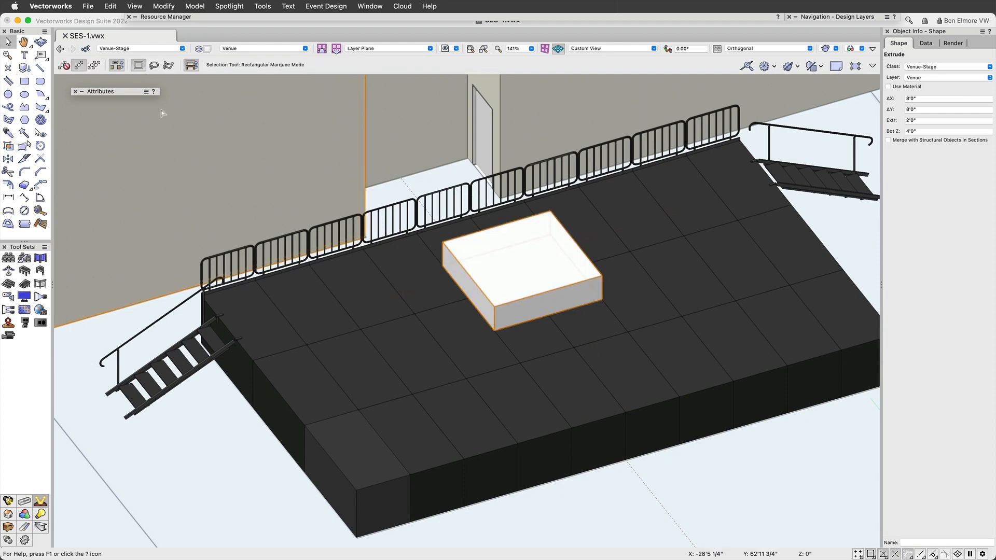
{"action": "mouse_move", "coordinate": [120, 93]}
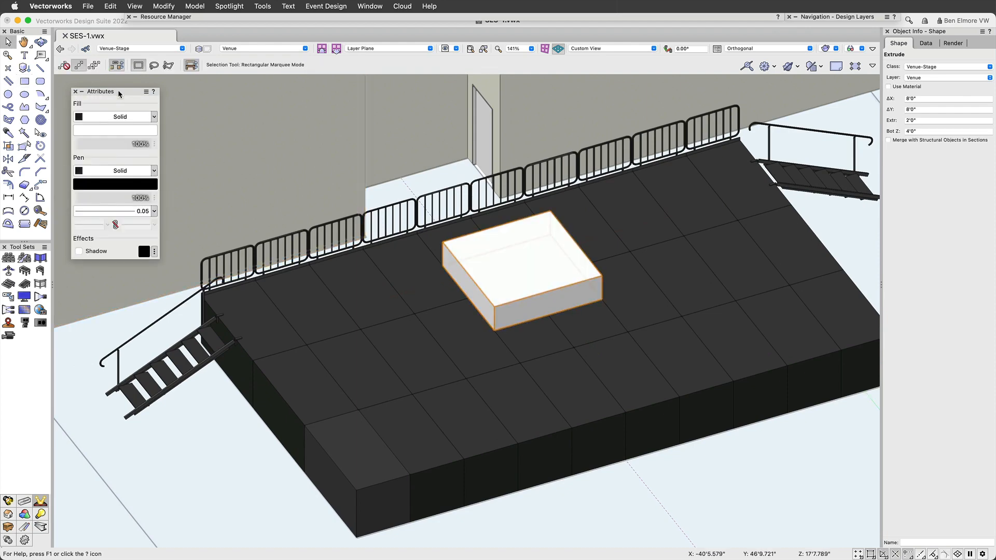
{"action": "left_click", "coordinate": [93, 130]}
{"action": "left_click", "coordinate": [155, 222]}
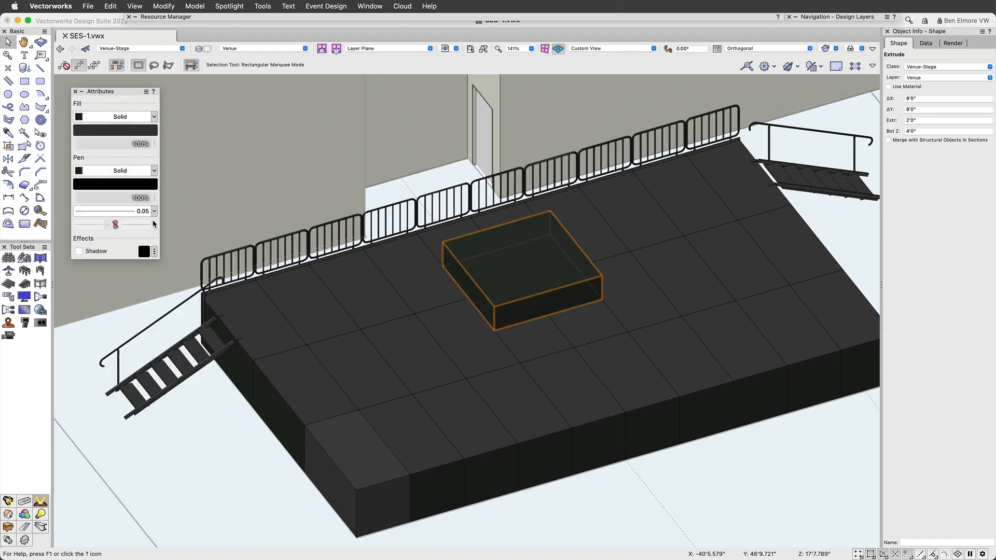
{"action": "middle_click_drag", "start_coordinate": [585, 278], "coordinate": [507, 273], "text": "shift"}
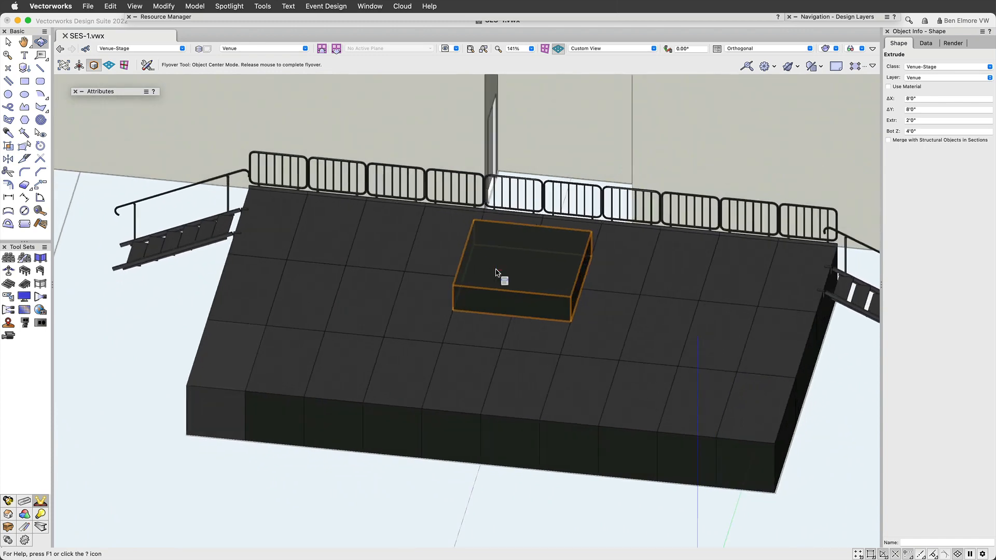
Return to the Top/Plan view, deselect the raised platform and bring the open floor in front of the stage into view.
{"action": "key", "text": "x"}
{"action": "key", "text": "super+5"}
{"action": "scroll", "coordinate": [511, 264], "scroll_direction": "down", "scroll_amount": 2}
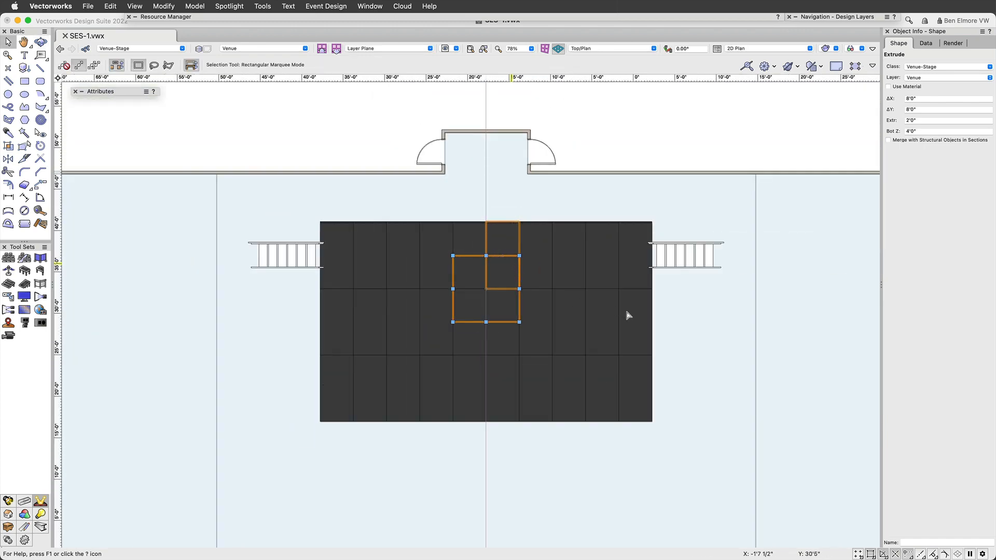
{"action": "left_click", "coordinate": [693, 315]}
{"action": "scroll", "coordinate": [694, 314], "scroll_direction": "down", "scroll_amount": 1}
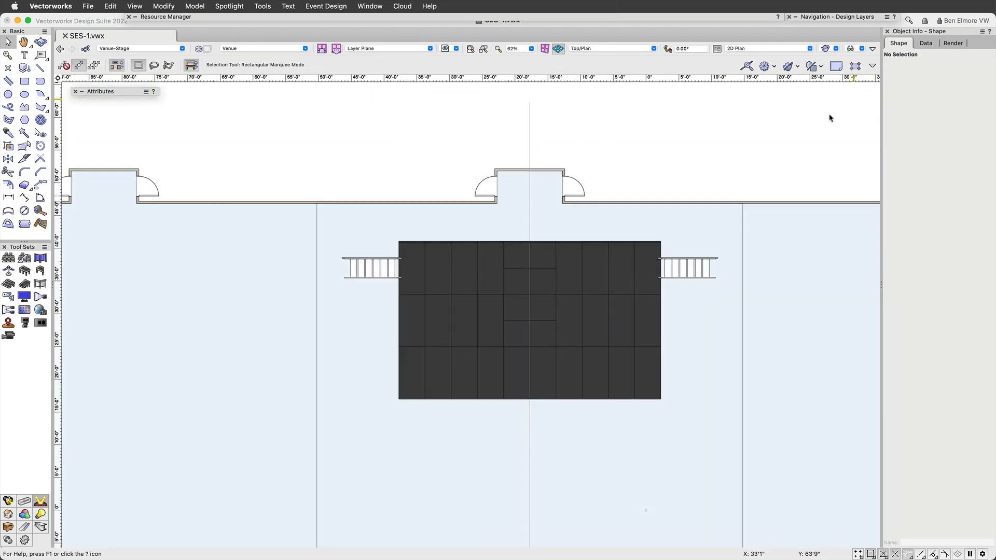
{"action": "scroll", "coordinate": [526, 349], "scroll_direction": "up", "scroll_amount": 1}
{"action": "middle_click_drag", "start_coordinate": [527, 349], "coordinate": [507, 195]}
{"action": "scroll", "coordinate": [507, 195], "scroll_direction": "down", "scroll_amount": 2}
{"action": "scroll", "coordinate": [507, 227], "scroll_direction": "down", "scroll_amount": 1}
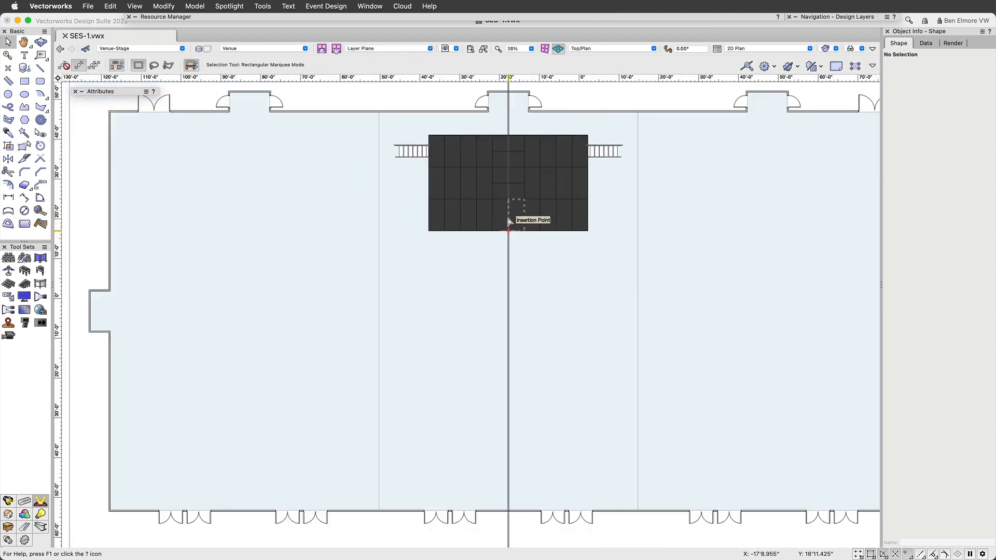
{"action": "key", "text": "h"}
{"action": "left_click_drag", "start_coordinate": [571, 284], "coordinate": [519, 296]}
{"action": "key", "text": "x"}
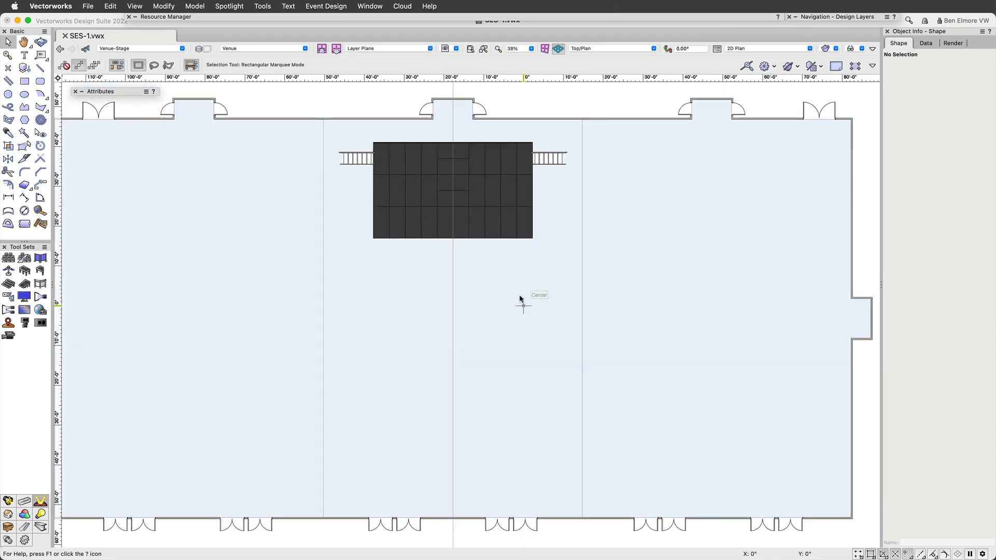
Create a new design layer named Seating A.
{"action": "left_click", "coordinate": [840, 16]}
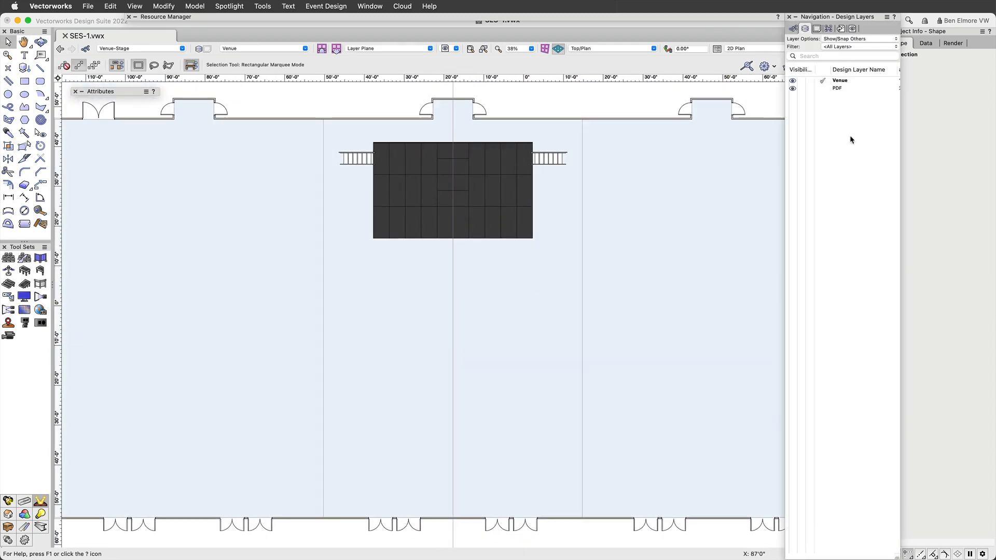
{"action": "left_click", "coordinate": [823, 83]}
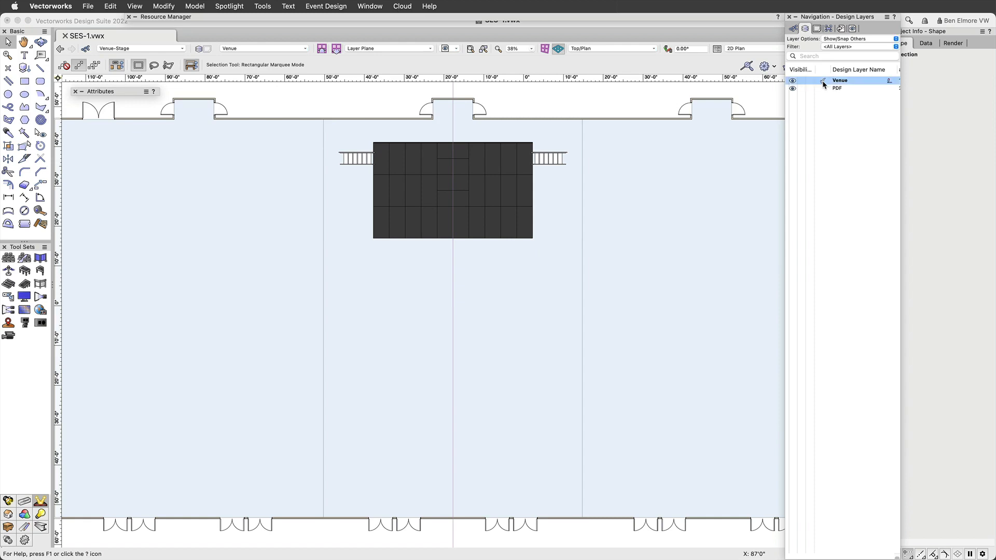
{"action": "left_click", "coordinate": [833, 116]}
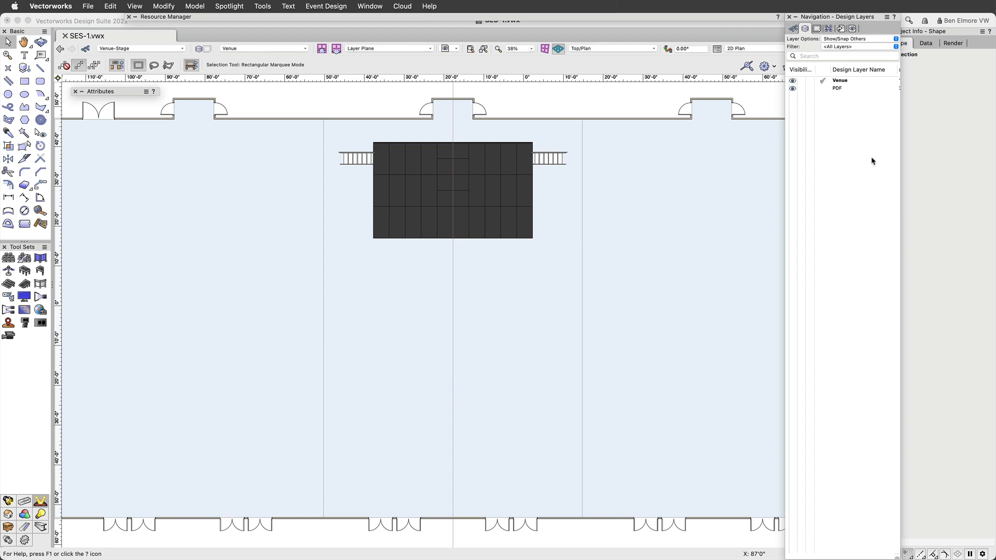
{"action": "right_click", "coordinate": [839, 138]}
{"action": "left_click", "coordinate": [851, 113]}
{"action": "left_click", "coordinate": [886, 18]}
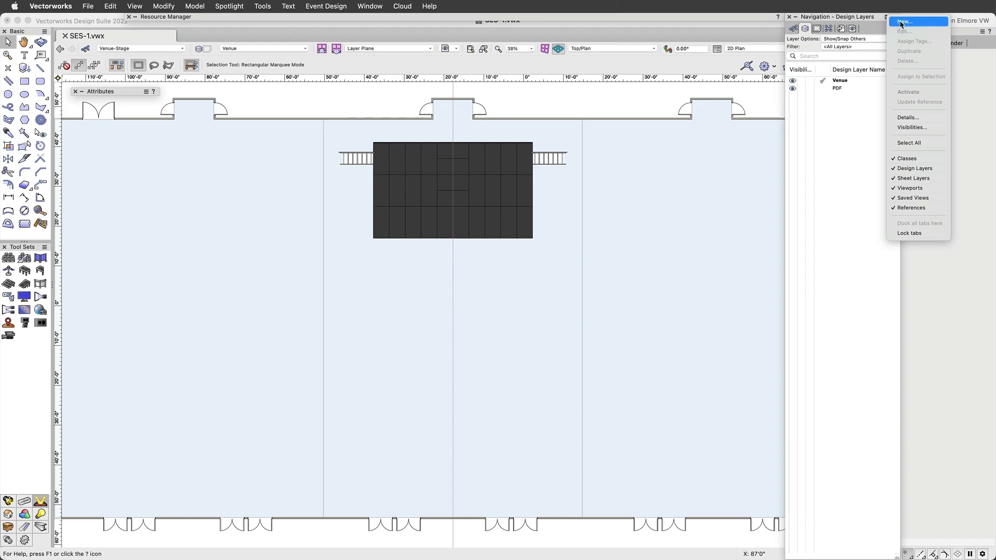
{"action": "left_click", "coordinate": [904, 21]}
{"action": "type", "text": "Seating A"}
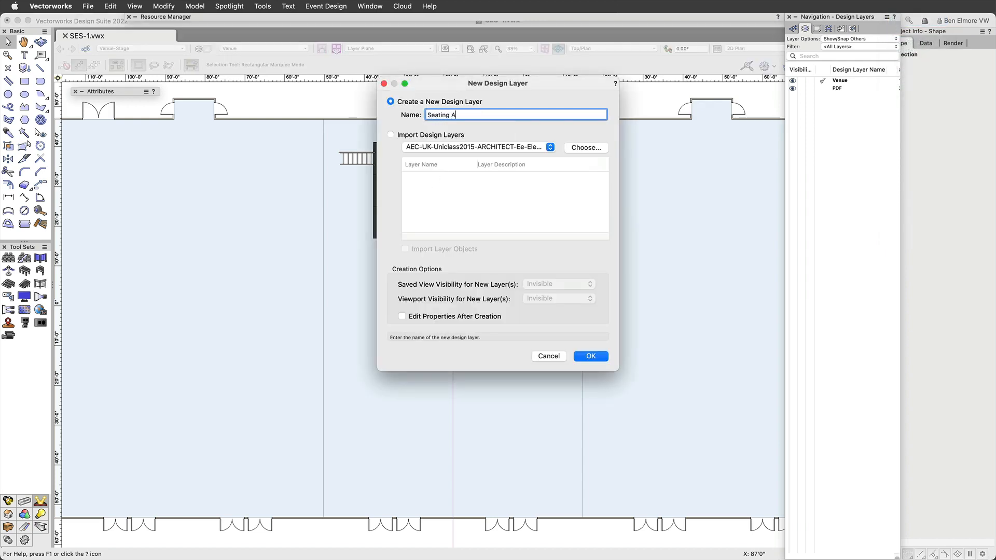
{"action": "key", "text": "Return"}
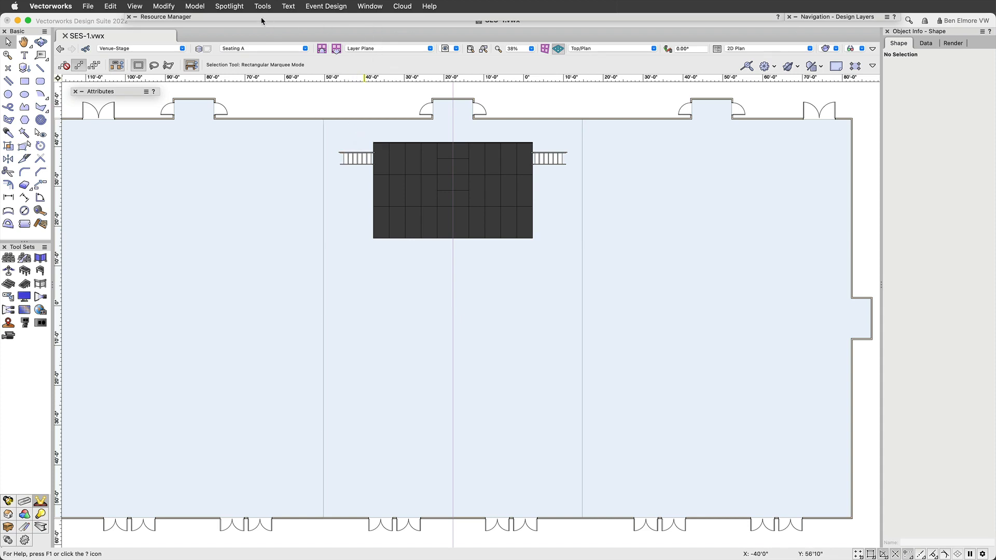
Search the symbols and plug-in objects in the resource libraries for "event chair".
{"action": "mouse_move", "coordinate": [241, 17]}
{"action": "left_click", "coordinate": [356, 29]}
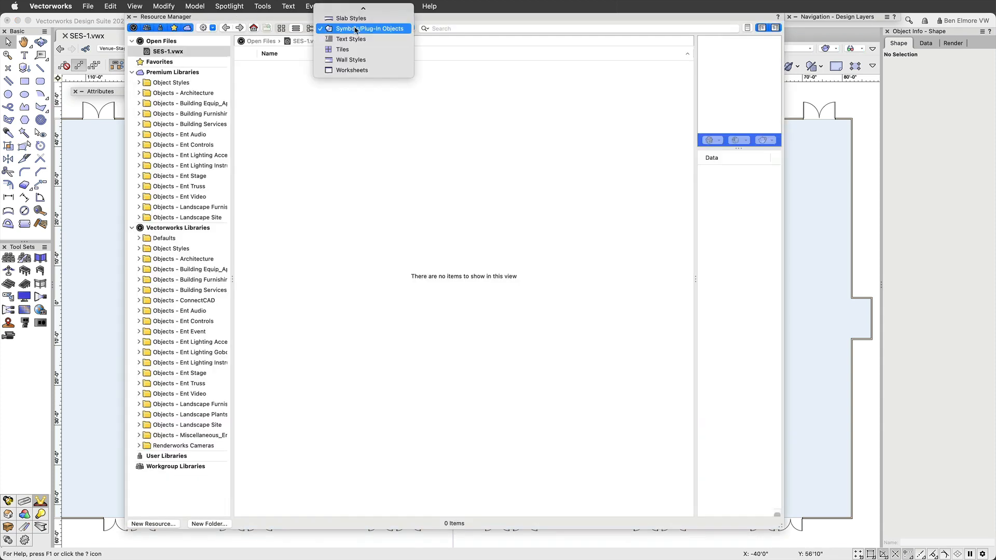
{"action": "left_click", "coordinate": [356, 29]}
{"action": "left_click", "coordinate": [460, 28]}
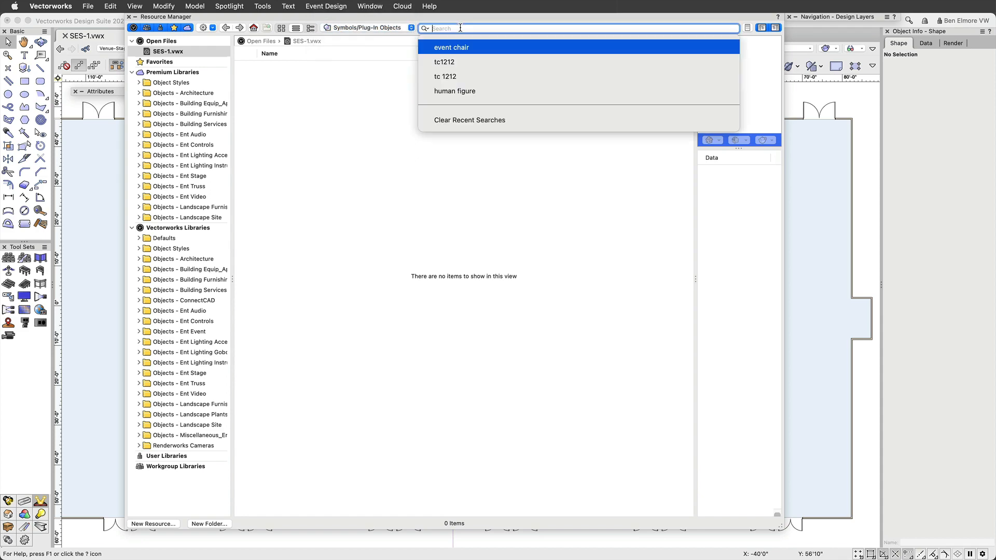
{"action": "type", "text": "event c"}
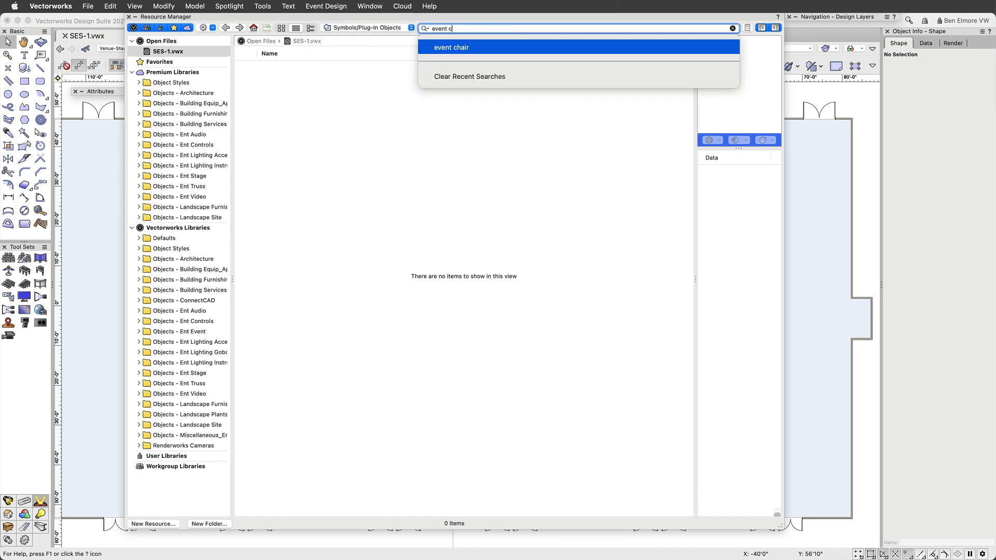
{"action": "type", "text": "hair"}
{"action": "key", "text": "Return"}
{"action": "scroll", "coordinate": [335, 119], "scroll_direction": "up", "scroll_amount": 10}
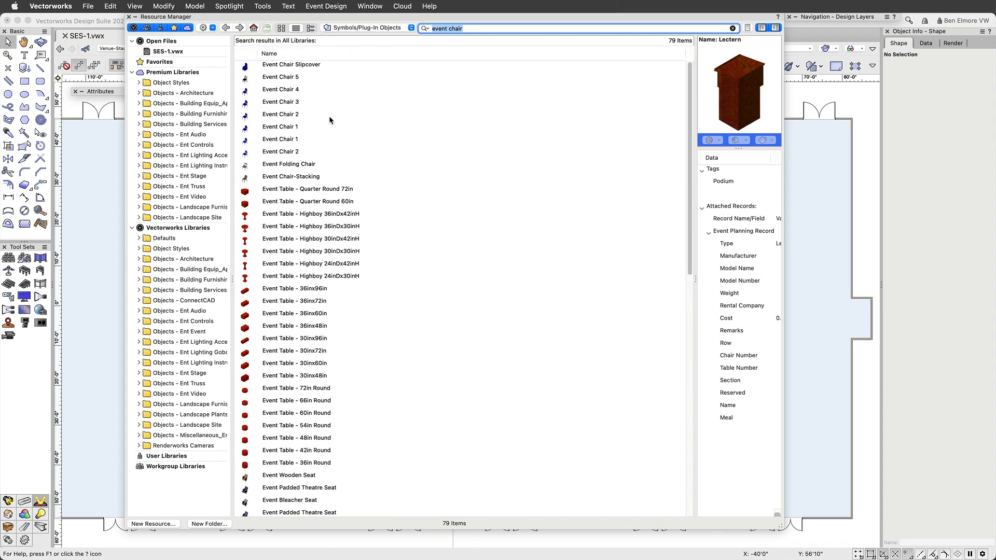
Insert an Event Chair 3 symbol on the floor left of the centre line, rotated 180° to face the stage, at about X -25'2", Y 4'7".
{"action": "left_click", "coordinate": [286, 104]}
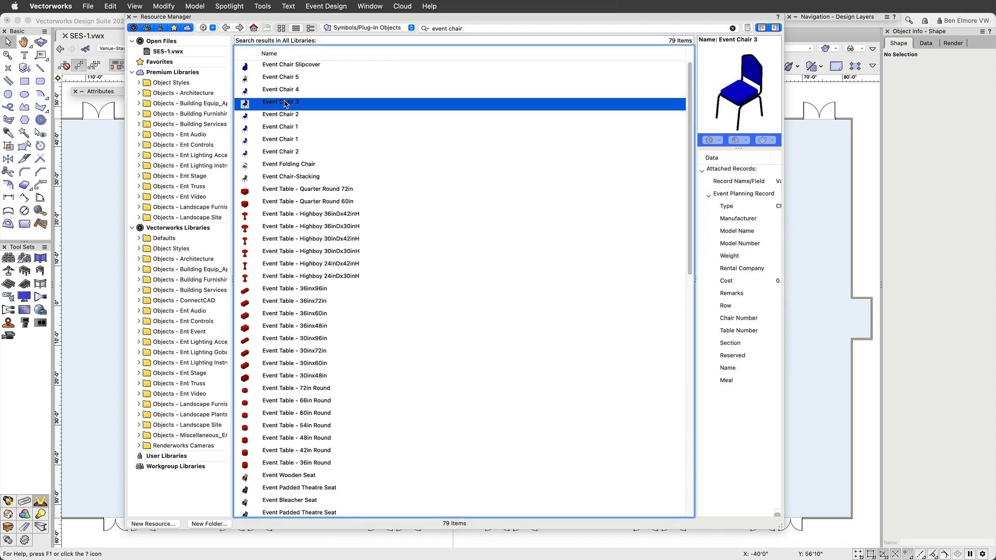
{"action": "double_click", "coordinate": [285, 103]}
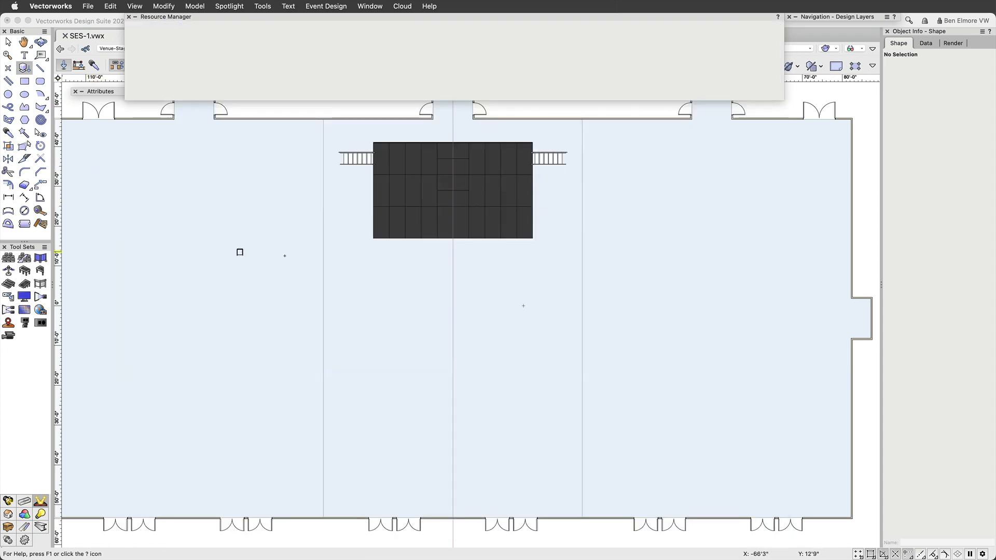
{"action": "scroll", "coordinate": [455, 288], "scroll_direction": "up", "scroll_amount": 5}
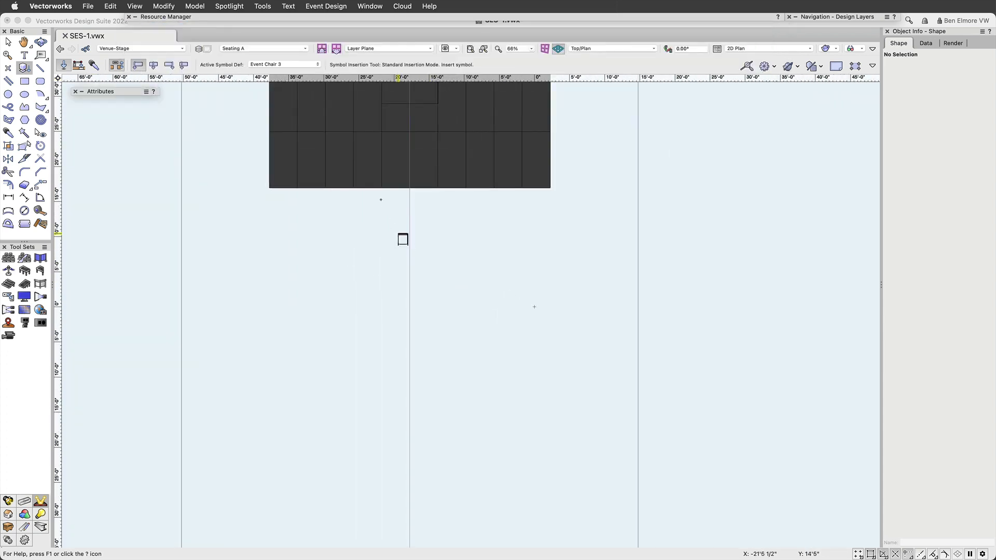
{"action": "scroll", "coordinate": [374, 275], "scroll_direction": "up", "scroll_amount": 1}
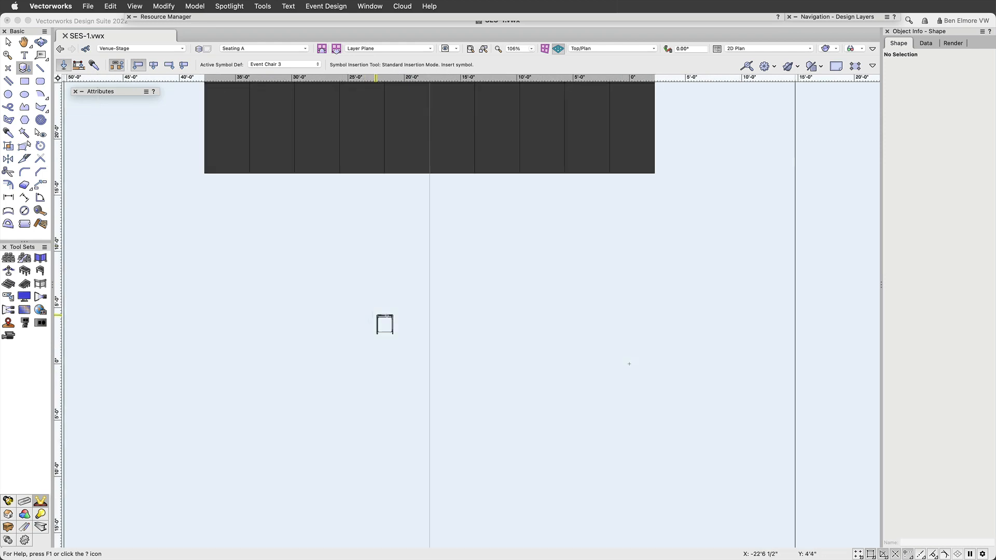
{"action": "left_click", "coordinate": [360, 310]}
{"action": "left_click", "coordinate": [356, 313]}
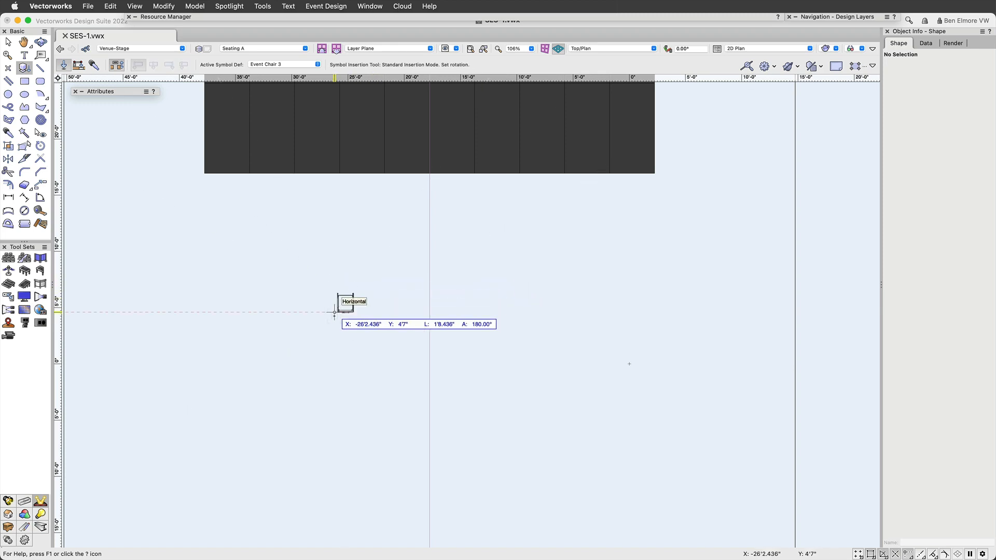
{"action": "left_click", "coordinate": [333, 312]}
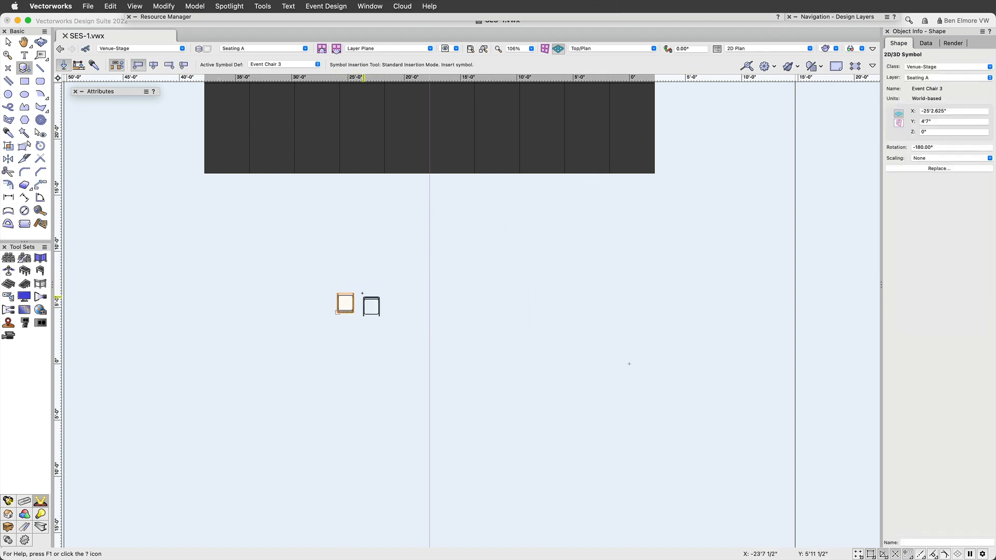
Duplicate the chair 11 times to the left with Move by Points, spacing the copies one chair width apart edge to edge.
{"action": "left_click", "coordinate": [43, 185]}
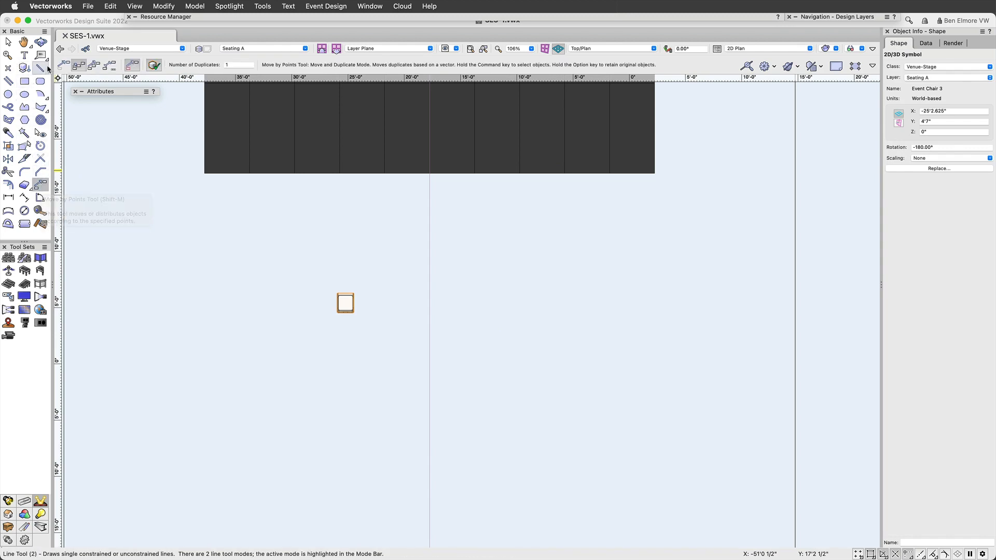
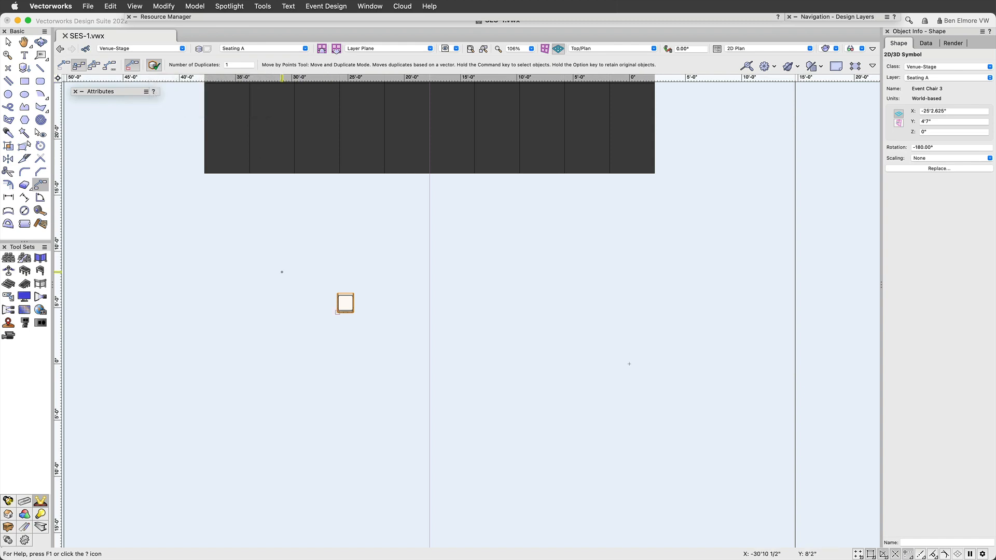
{"action": "scroll", "coordinate": [358, 287], "scroll_direction": "up", "scroll_amount": 2}
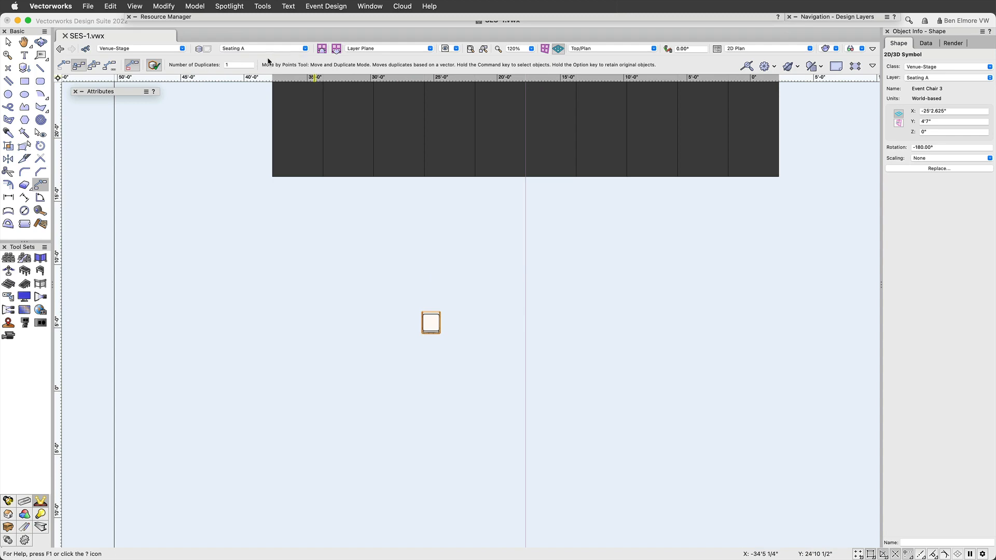
{"action": "left_click", "coordinate": [240, 64]}
{"action": "type", "text": "11"}
{"action": "key", "text": "Return"}
{"action": "left_click", "coordinate": [440, 311]}
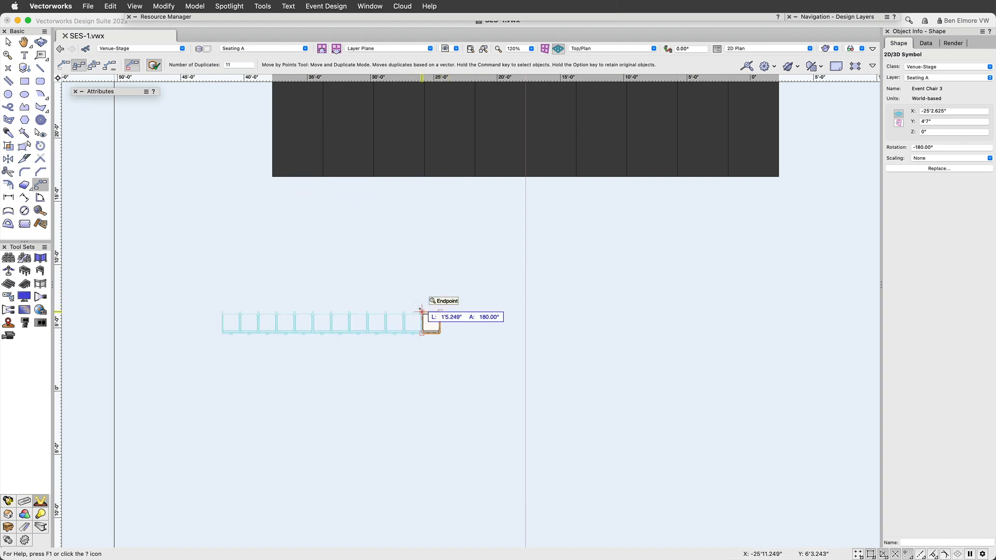
{"action": "left_click", "coordinate": [422, 311]}
Duplicate the row of chairs 11 times straight back from the stage at a 3.5' row spacing.
{"action": "scroll", "coordinate": [461, 284], "scroll_direction": "down", "scroll_amount": 2}
{"action": "middle_click_drag", "start_coordinate": [469, 307], "coordinate": [449, 154]}
{"action": "scroll", "coordinate": [449, 153], "scroll_direction": "down", "scroll_amount": 1}
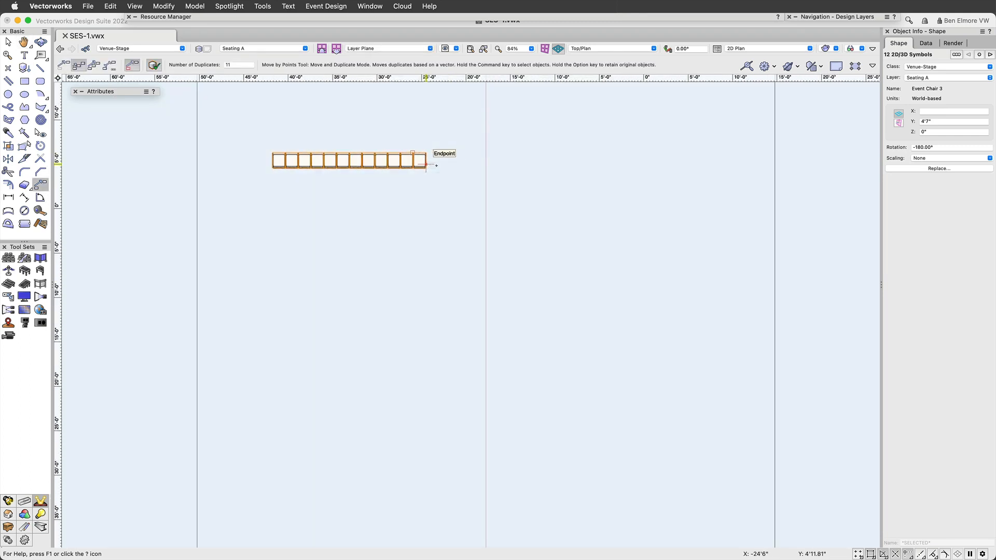
{"action": "left_click", "coordinate": [453, 161]}
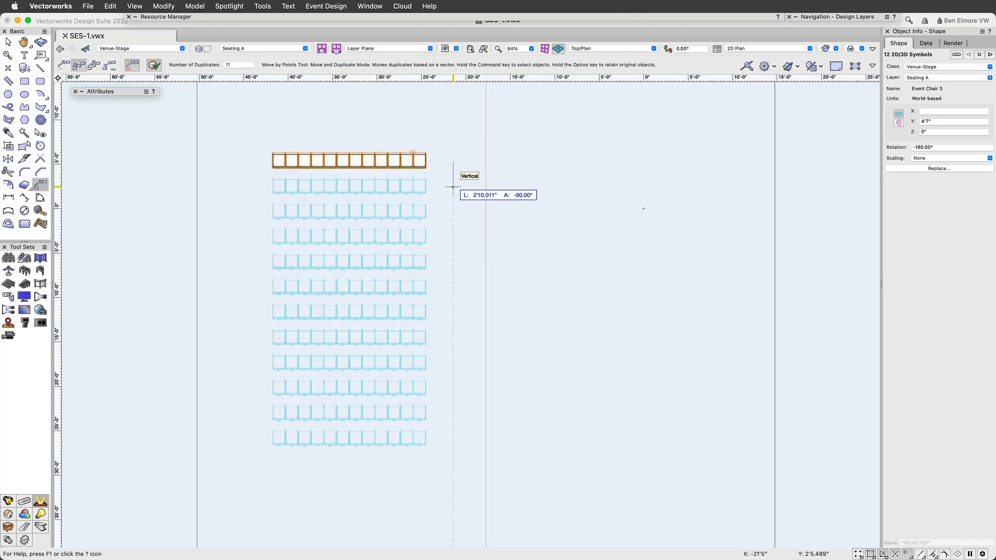
{"action": "key", "text": "Tab"}
{"action": "type", "text": "3"}
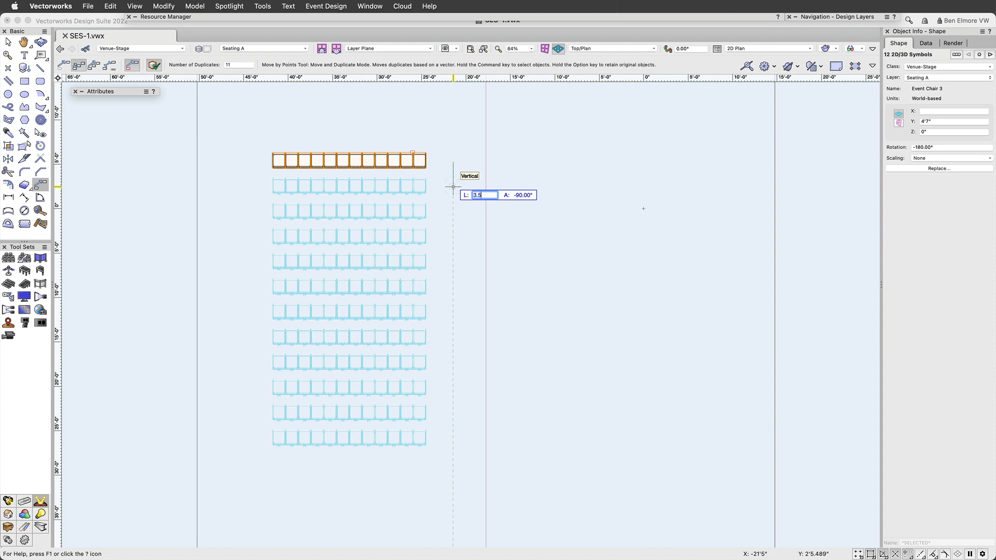
{"action": "key", "text": "Return"}
{"action": "left_click", "coordinate": [452, 187]}
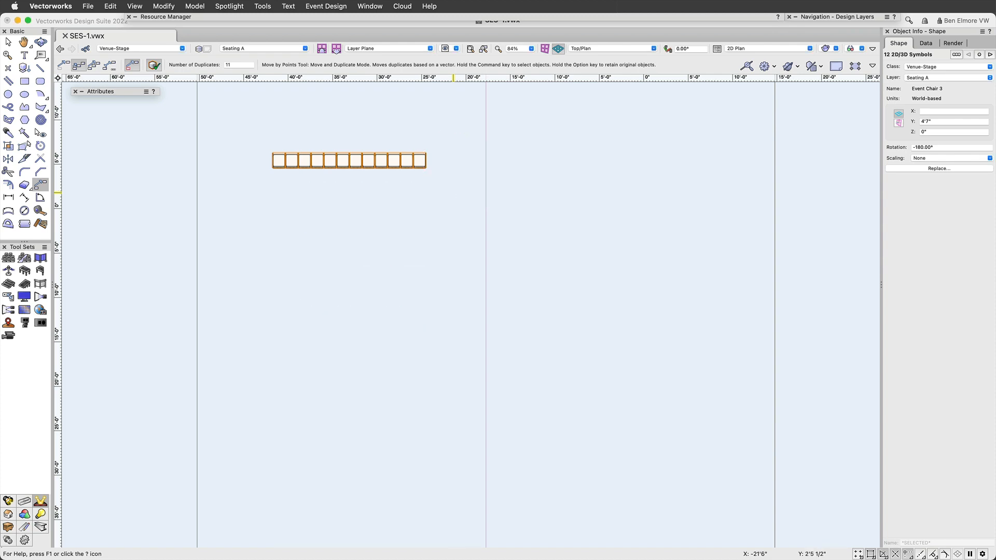
{"action": "scroll", "coordinate": [442, 203], "scroll_direction": "down", "scroll_amount": 1}
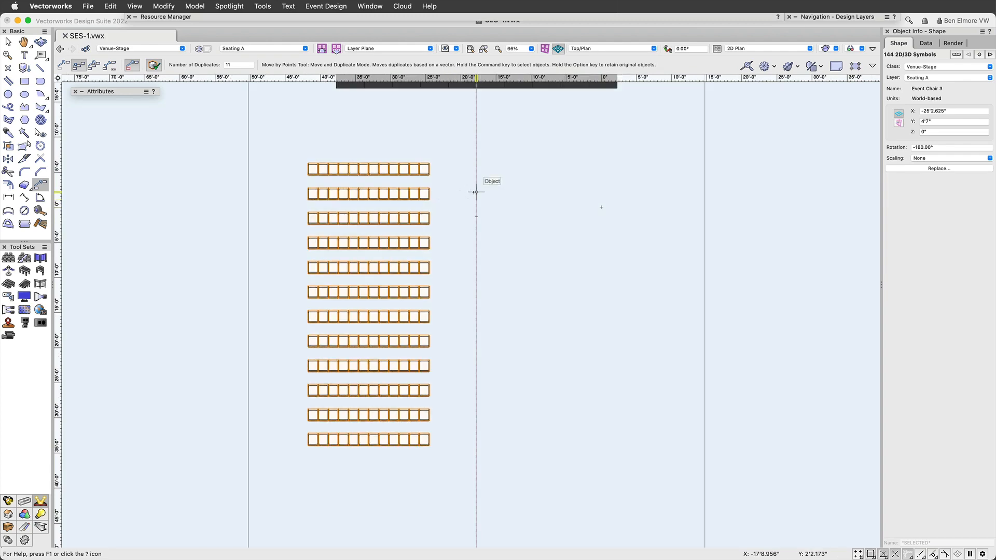
Copy the whole chair block to the left, snapping it corner to corner directly beside the original block.
{"action": "key", "text": "x"}
{"action": "left_click_drag", "start_coordinate": [517, 141], "coordinate": [295, 477]}
{"action": "scroll", "coordinate": [305, 449], "scroll_direction": "up", "scroll_amount": 2}
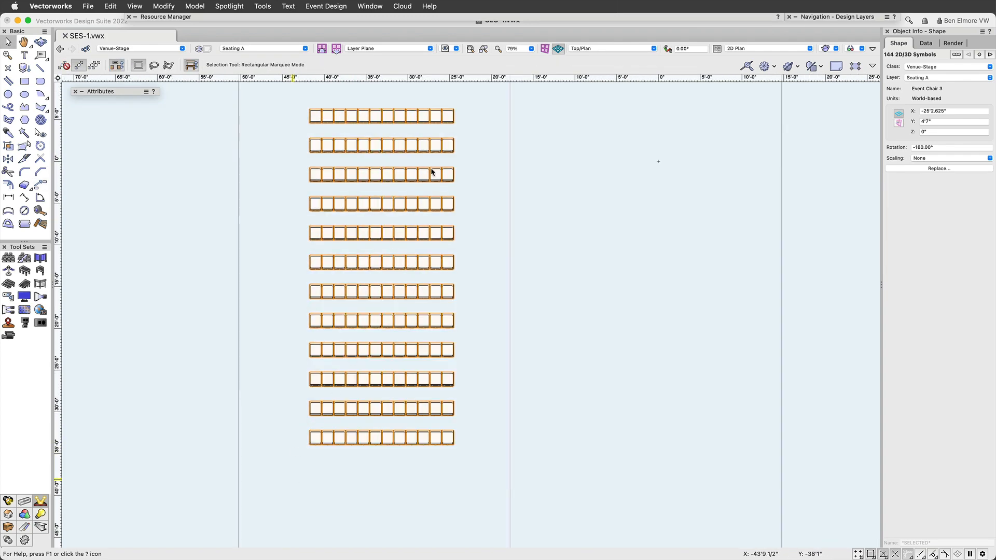
{"action": "middle_click_drag", "start_coordinate": [495, 194], "coordinate": [502, 216]}
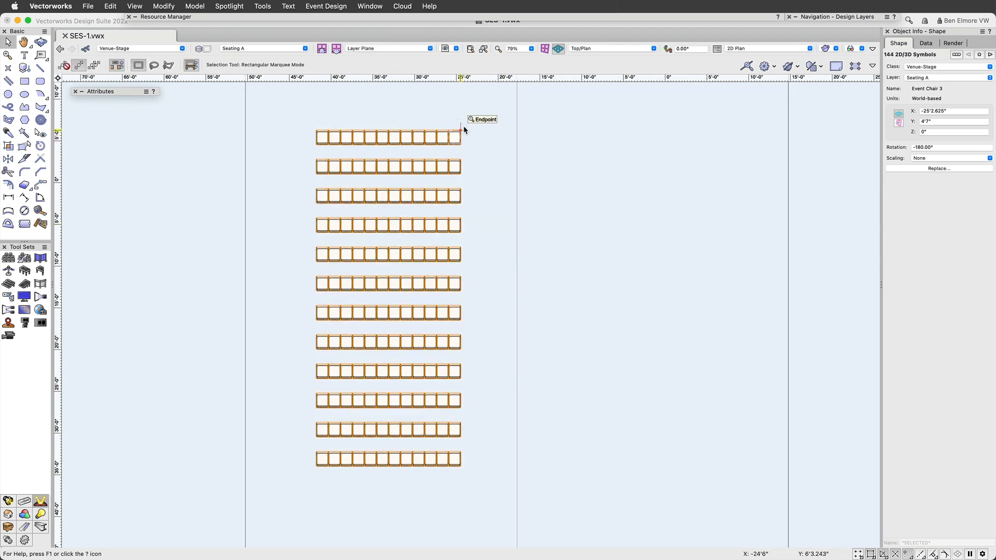
{"action": "left_click_drag", "start_coordinate": [462, 127], "coordinate": [311, 127]}
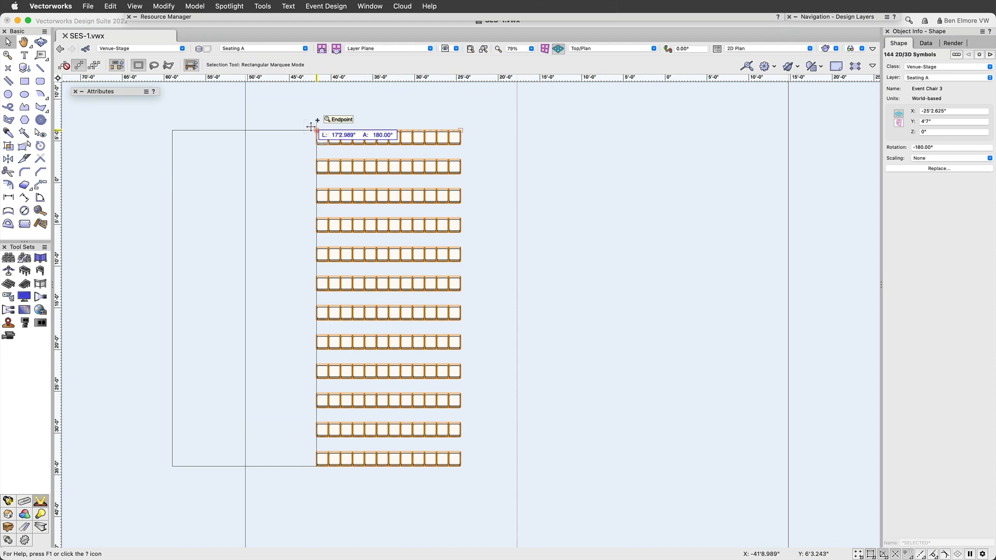
{"action": "left_click_drag", "start_coordinate": [311, 127], "coordinate": [310, 128]}
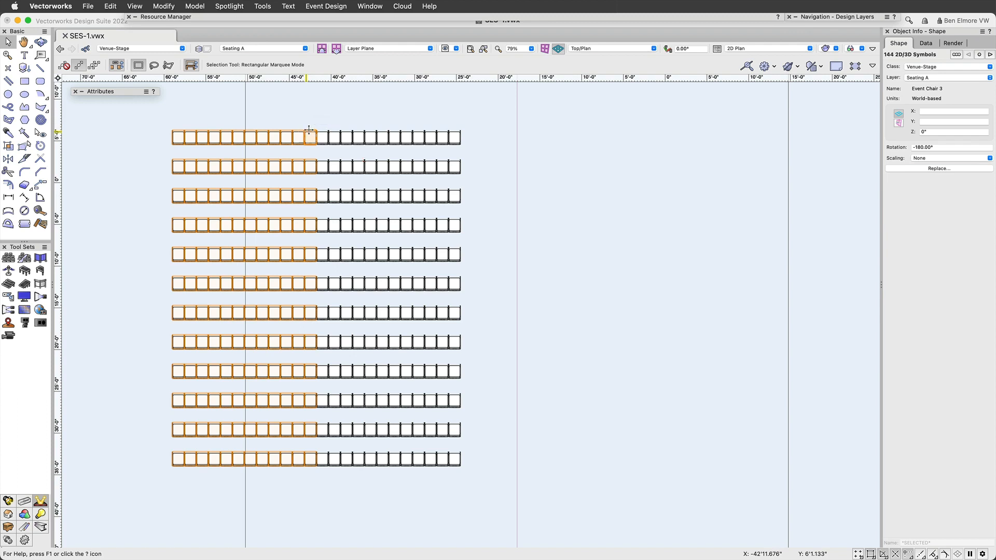
Move the copied chair block by an X offset of -8' to open an aisle between the blocks.
{"action": "key", "text": "super+m"}
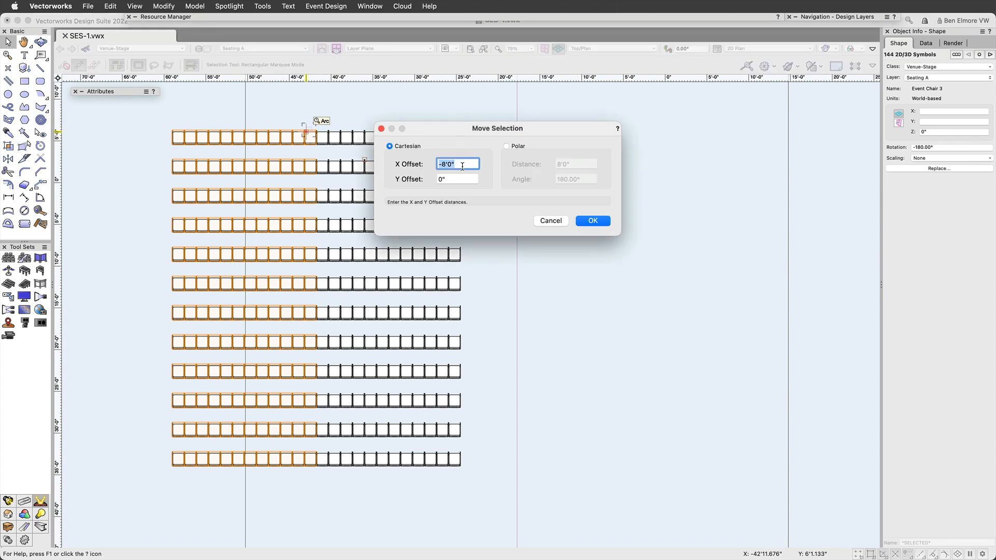
{"action": "type", "text": "-8'"}
{"action": "key", "text": "Return"}
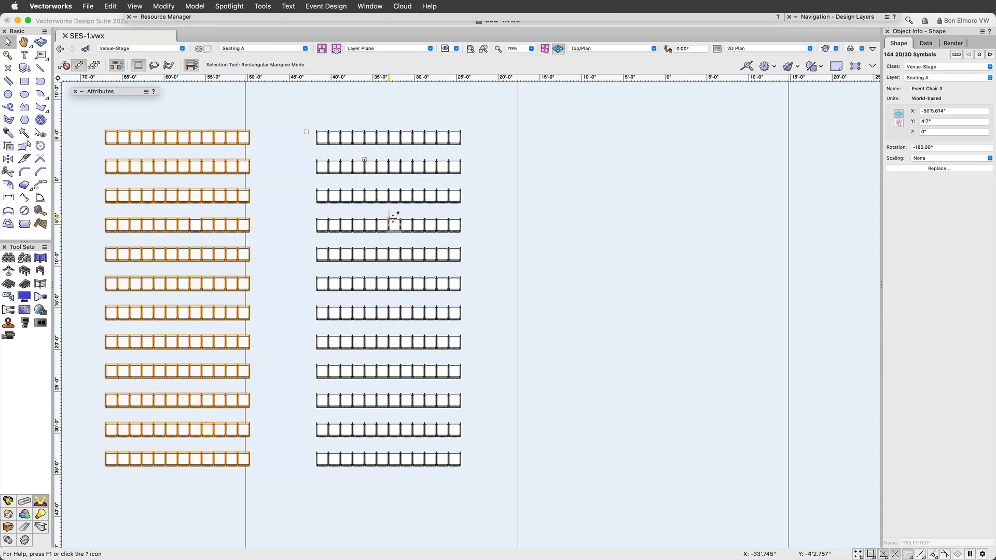
Create one more duplicate of the left chair block with Move by Points, using the distance between matching chairs in the two blocks.
{"action": "scroll", "coordinate": [353, 204], "scroll_direction": "down", "scroll_amount": 3}
{"action": "mouse_move", "coordinate": [353, 204]}
{"action": "middle_mouse_down"}
{"action": "mouse_move", "coordinate": [415, 258]}
{"action": "mouse_move", "coordinate": [451, 272]}
{"action": "middle_mouse_up"}
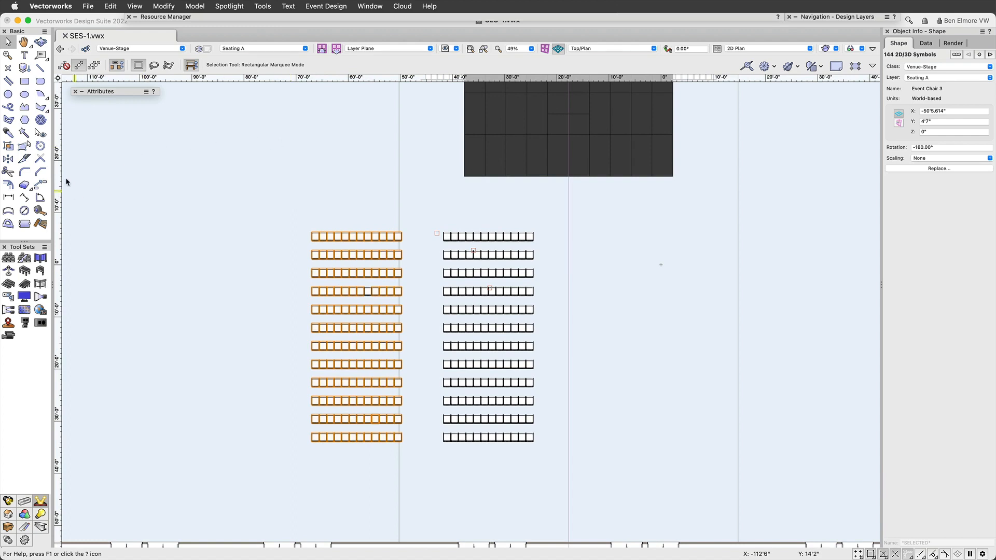
{"action": "left_click", "coordinate": [42, 185]}
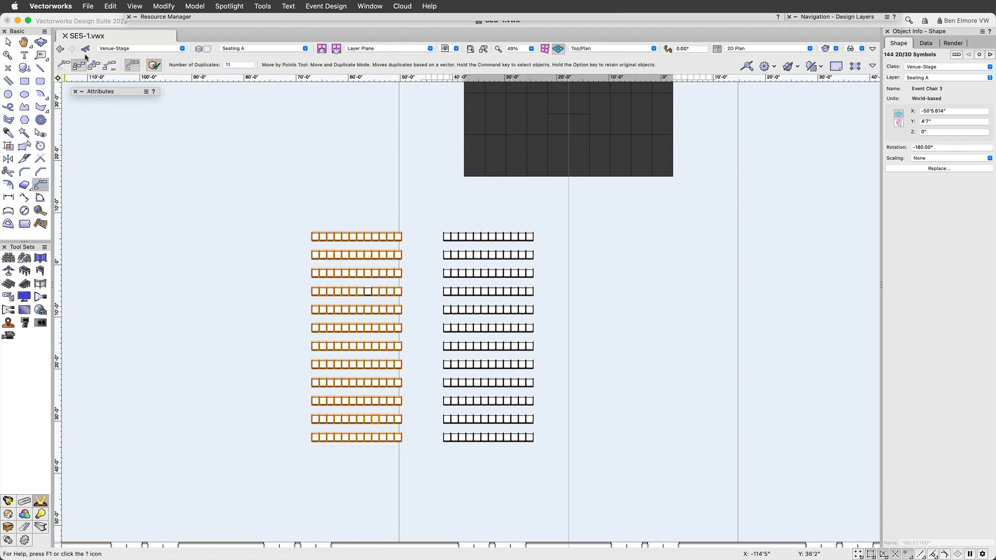
{"action": "left_click", "coordinate": [244, 64]}
{"action": "left_click", "coordinate": [529, 237]}
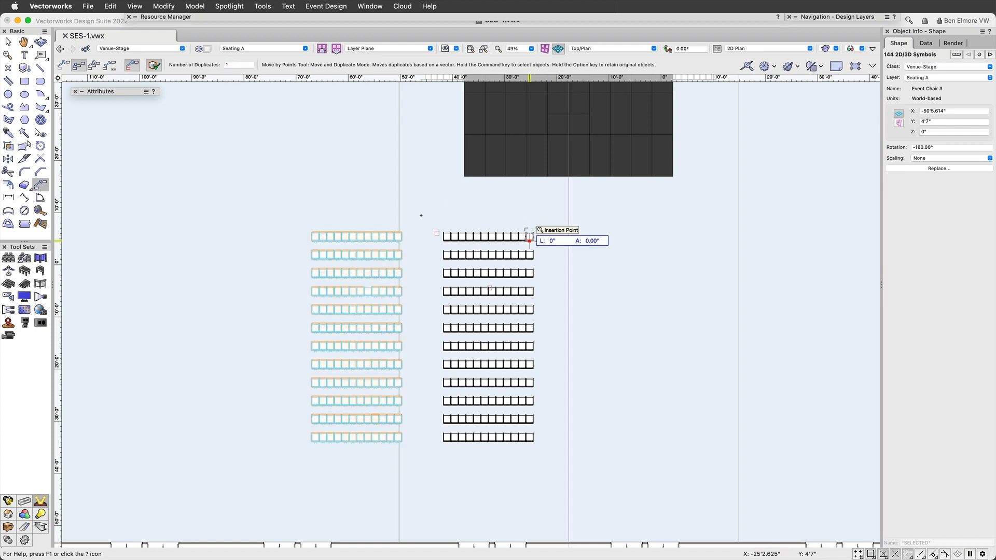
{"action": "left_click", "coordinate": [398, 239]}
Select all three chair blocks and assign them to a new class named Venue-Chairs.
{"action": "key", "text": "x"}
{"action": "left_click_drag", "start_coordinate": [161, 483], "coordinate": [559, 210]}
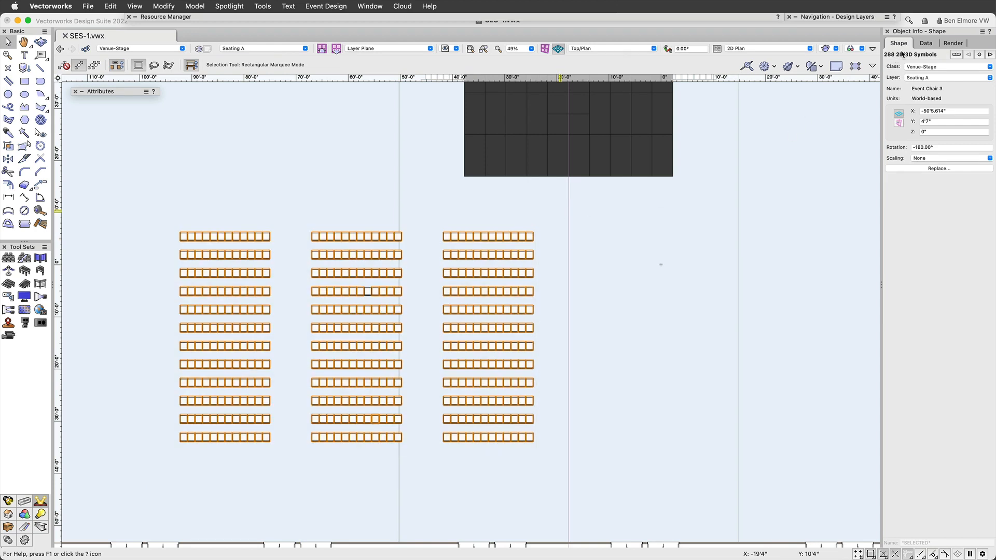
{"action": "left_click", "coordinate": [959, 67]}
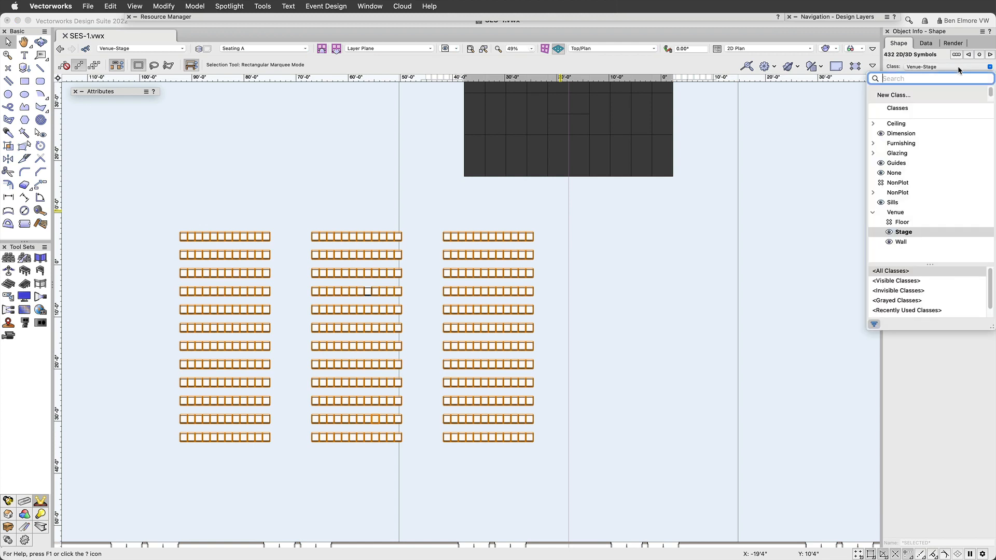
{"action": "left_click", "coordinate": [894, 95]}
{"action": "type", "text": "Venue-Chairs"}
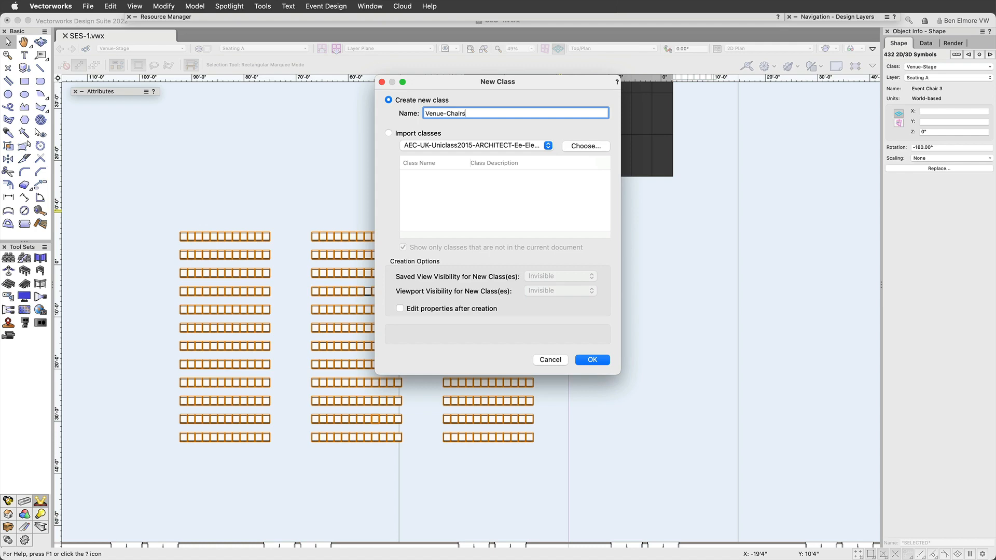
{"action": "key", "text": "Return"}
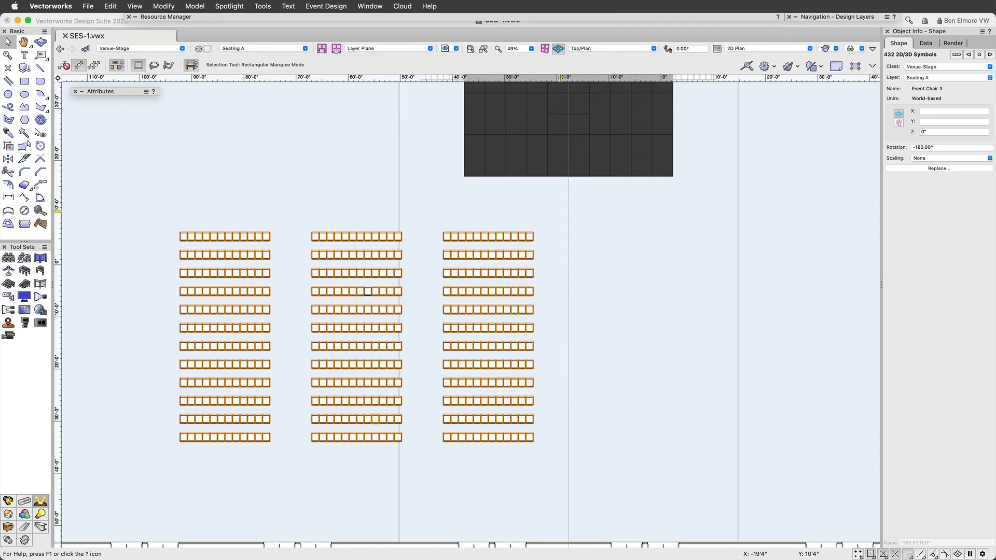
Mirror a duplicate of the three chair blocks across the room's vertical centre line, and check the selection of all six blocks.
{"action": "scroll", "coordinate": [664, 231], "scroll_direction": "down", "scroll_amount": 1}
{"action": "middle_click_drag", "start_coordinate": [725, 230], "coordinate": [606, 232]}
{"action": "scroll", "coordinate": [605, 232], "scroll_direction": "down", "scroll_amount": 1}
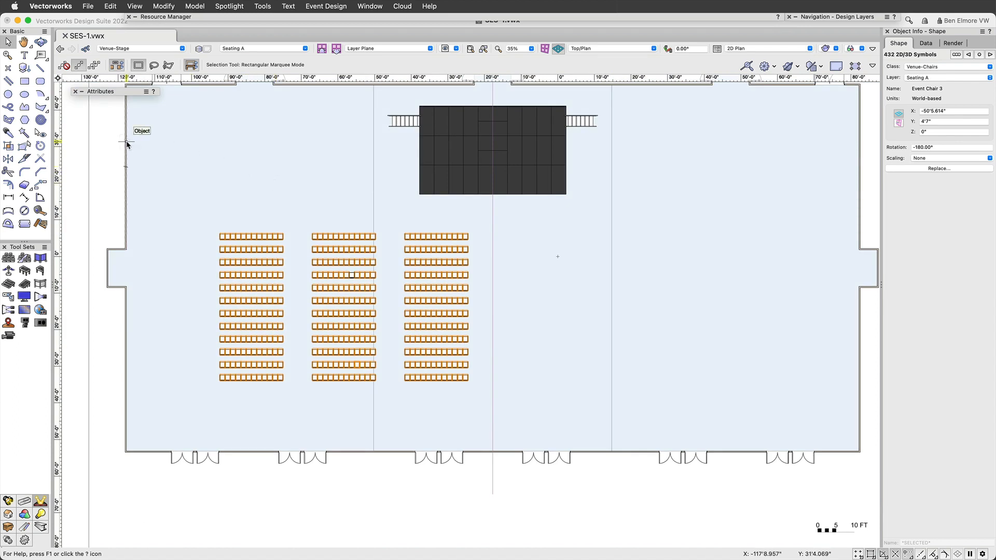
{"action": "key", "text": "shift+m"}
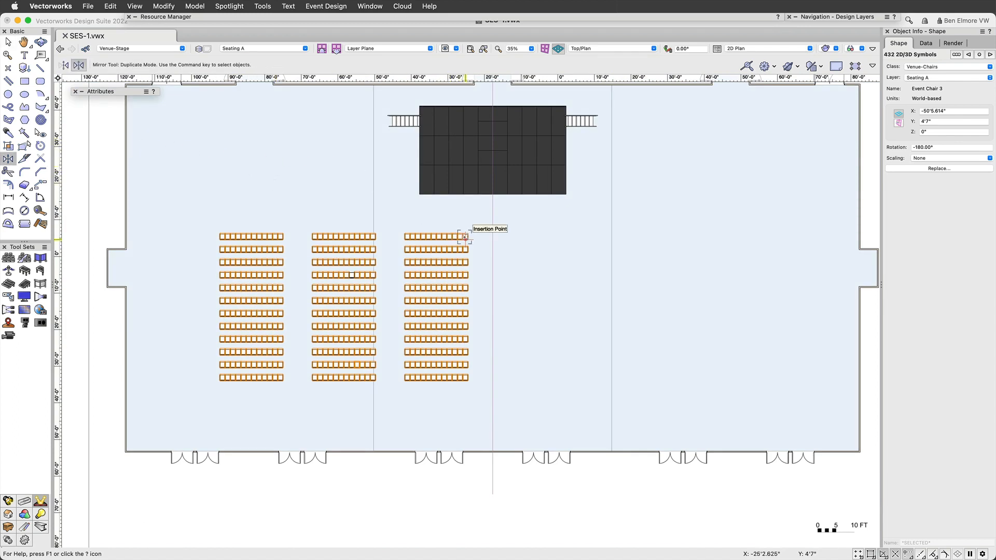
{"action": "left_click", "coordinate": [492, 226]}
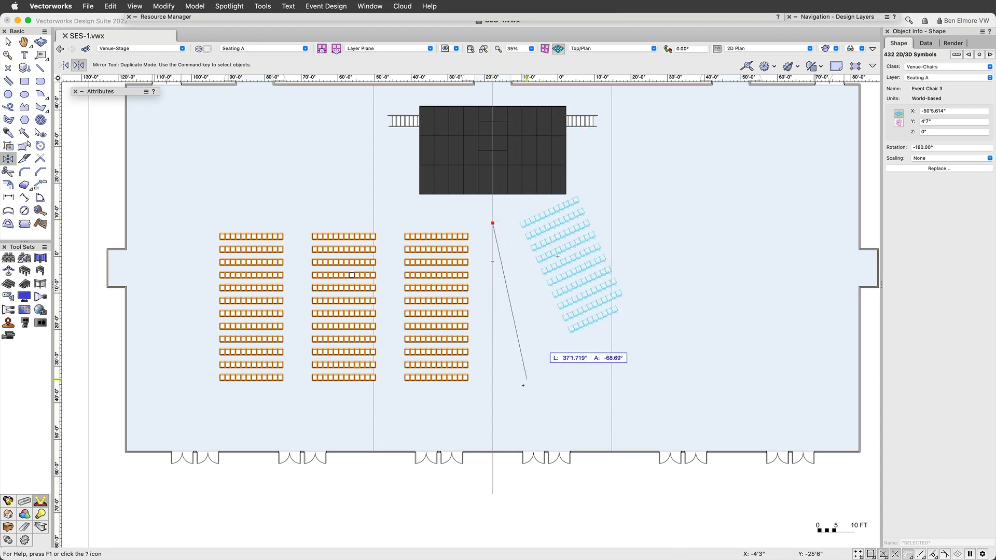
{"action": "left_click", "coordinate": [493, 426]}
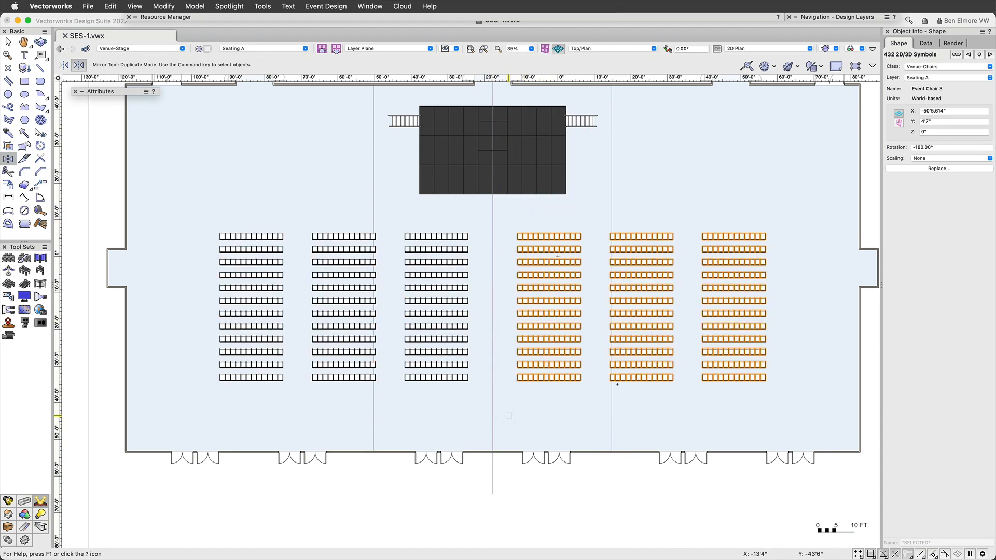
{"action": "key", "text": "x"}
{"action": "left_click_drag", "start_coordinate": [185, 415], "coordinate": [797, 212]}
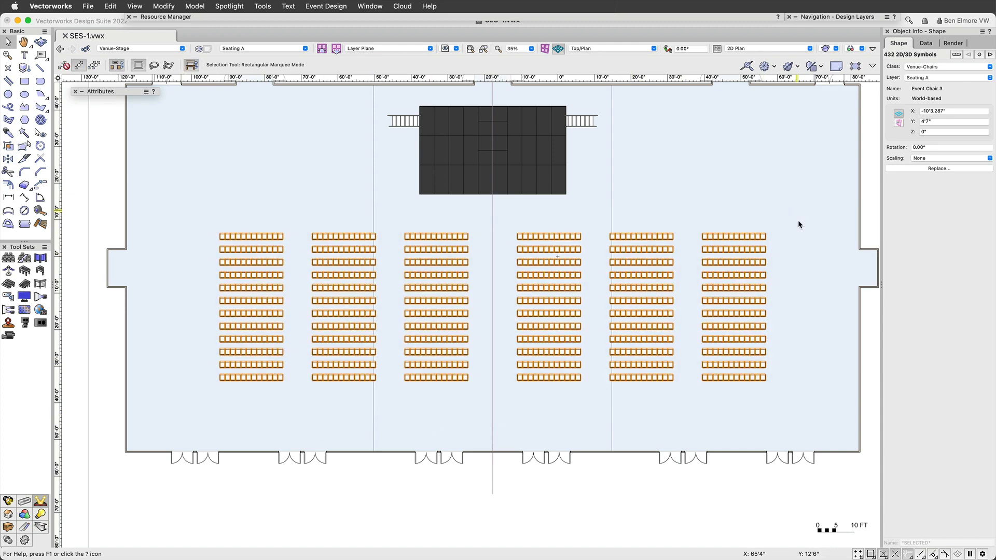
{"action": "left_click", "coordinate": [703, 388]}
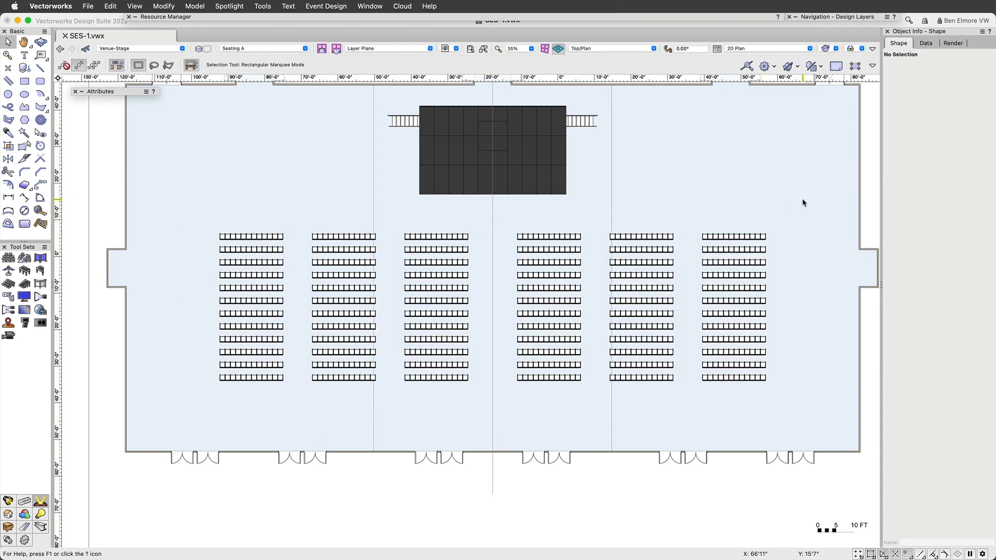
Create a new design layer named Seating B and hide the Seating A layer.
{"action": "left_click", "coordinate": [828, 18]}
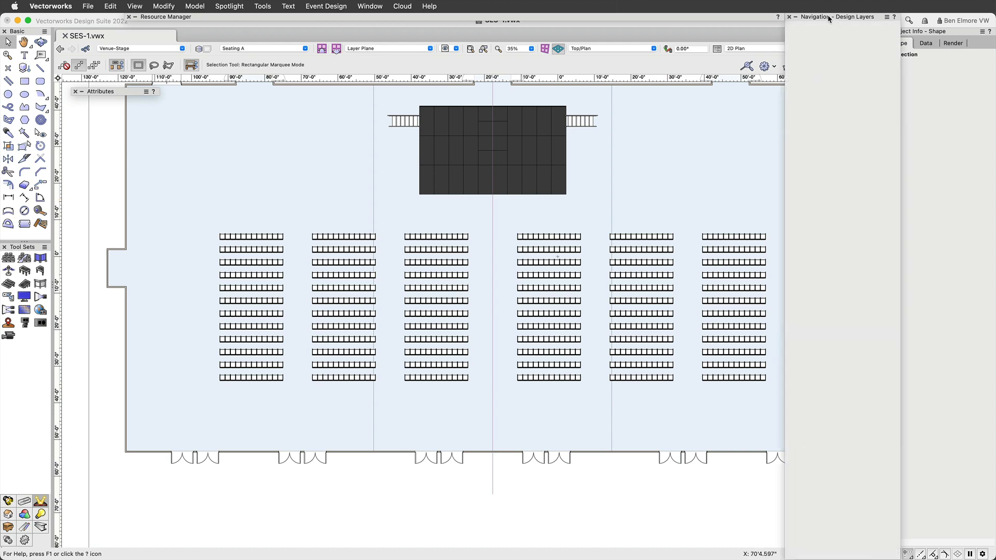
{"action": "right_click", "coordinate": [838, 118]}
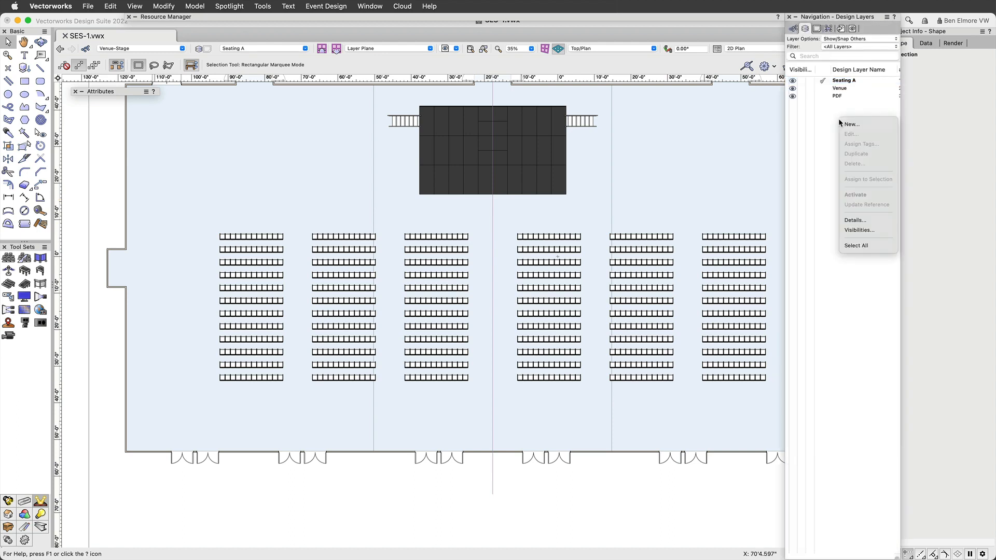
{"action": "left_click", "coordinate": [852, 124]}
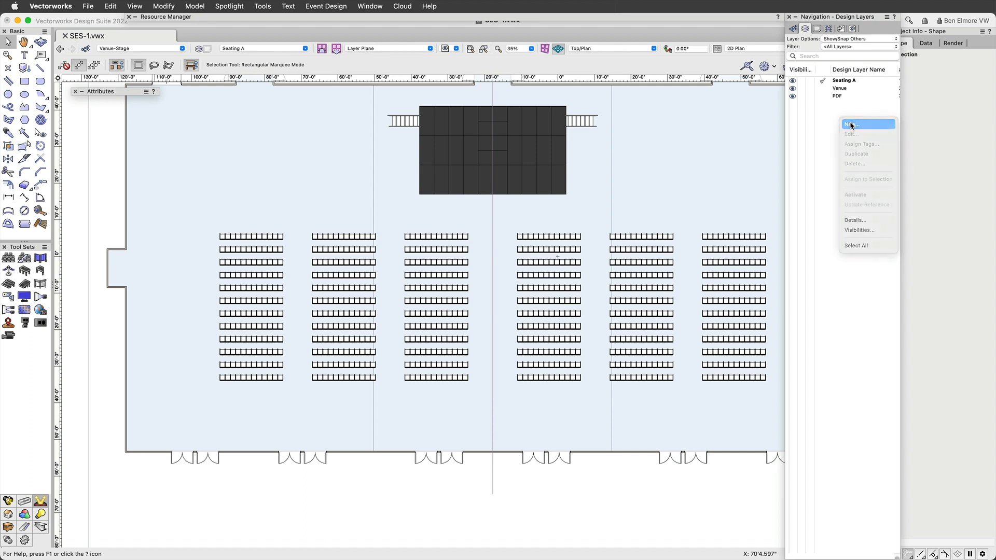
{"action": "type", "text": "Seating B"}
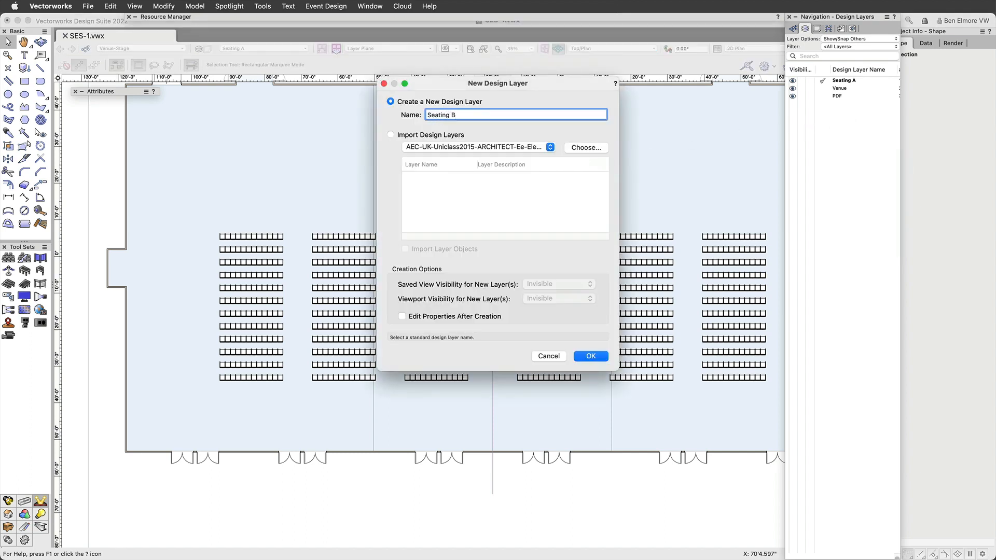
{"action": "key", "text": "Return"}
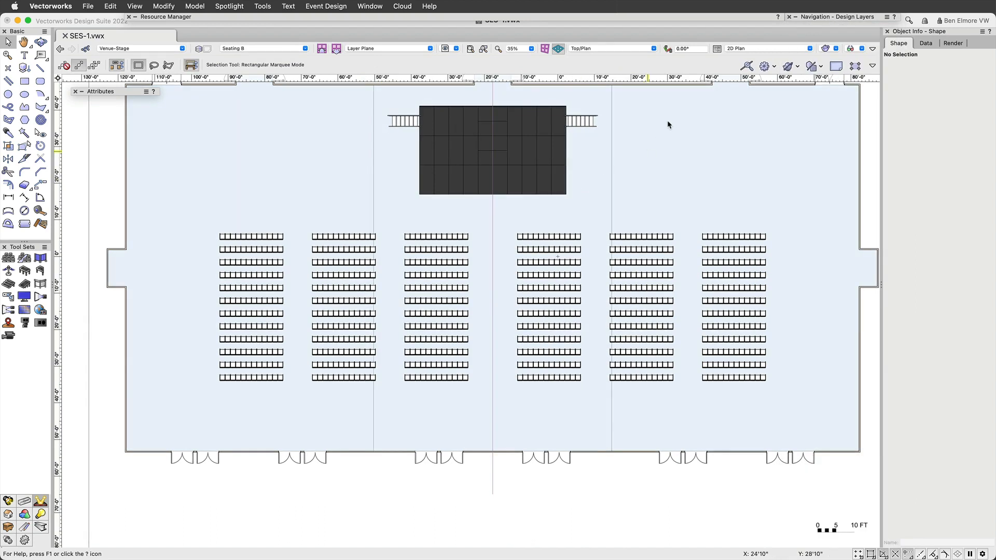
{"action": "mouse_move", "coordinate": [822, 18]}
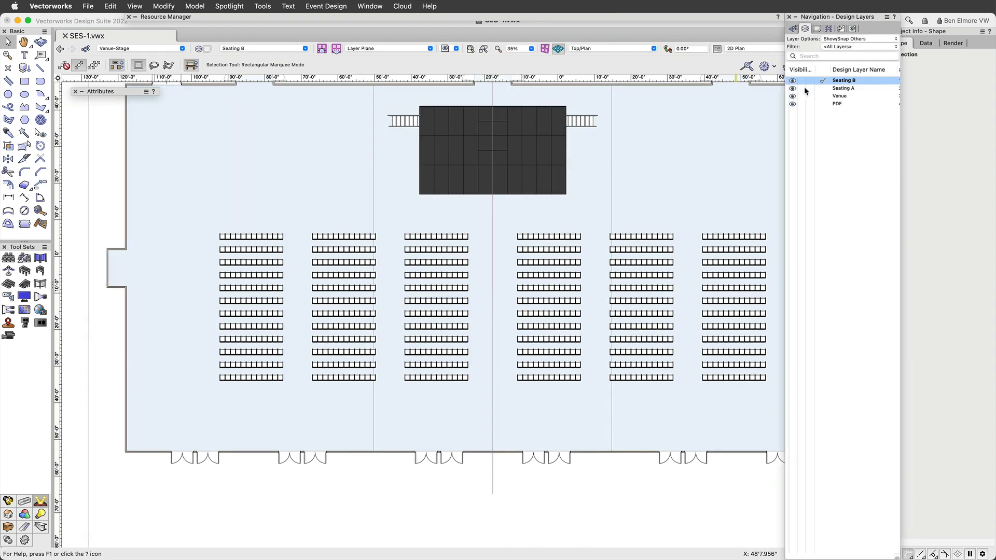
{"action": "left_click", "coordinate": [801, 88]}
Draw a rectangle about 176' wide and 55' high below the stage, centred on the room's vertical centre line.
{"action": "mouse_move", "coordinate": [625, 238]}
{"action": "middle_mouse_down"}
{"action": "mouse_move", "coordinate": [580, 266]}
{"action": "mouse_move", "coordinate": [625, 249]}
{"action": "mouse_move", "coordinate": [618, 257]}
{"action": "middle_mouse_up"}
{"action": "scroll", "coordinate": [624, 249], "scroll_direction": "down", "scroll_amount": 1}
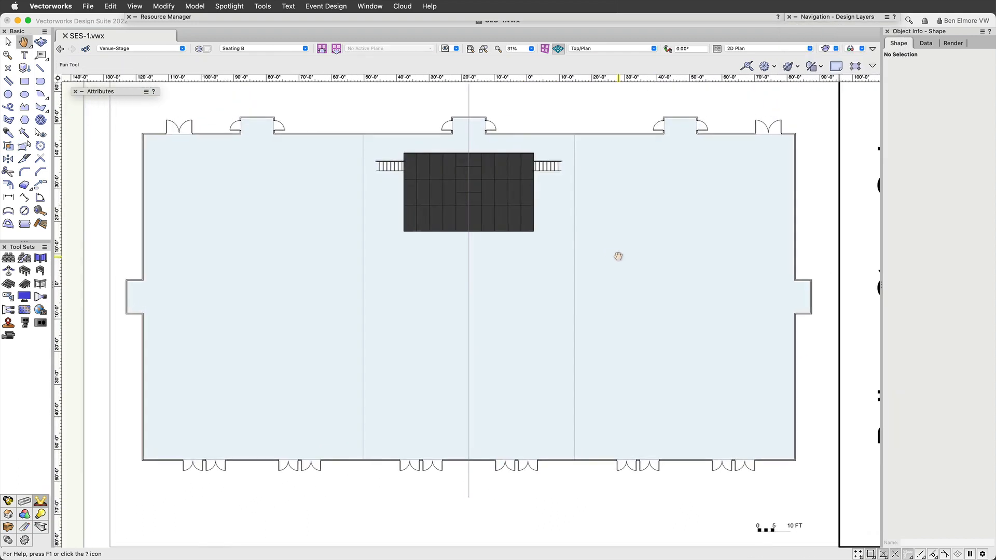
{"action": "left_click", "coordinate": [28, 83]}
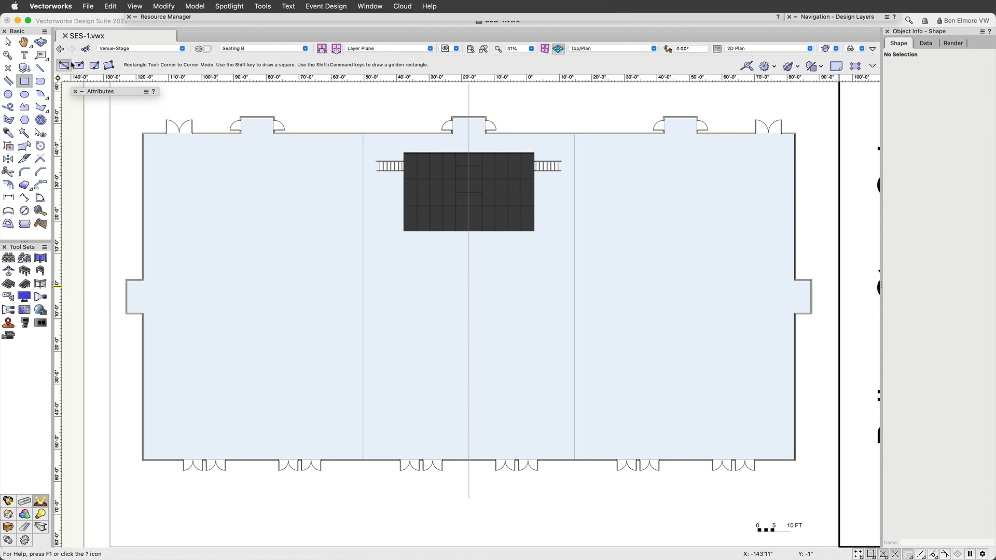
{"action": "left_click", "coordinate": [80, 66]}
{"action": "left_click", "coordinate": [469, 336]}
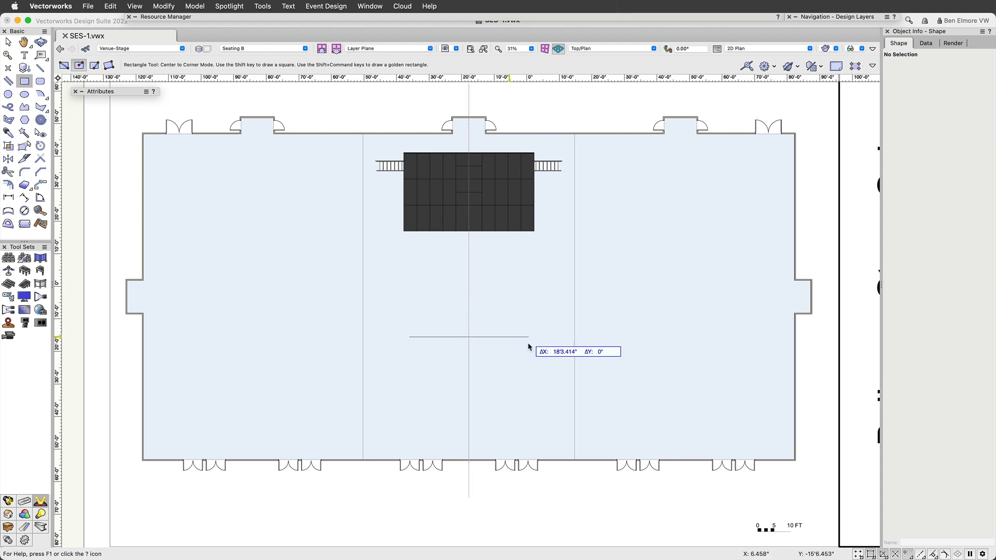
{"action": "left_click", "coordinate": [756, 426]}
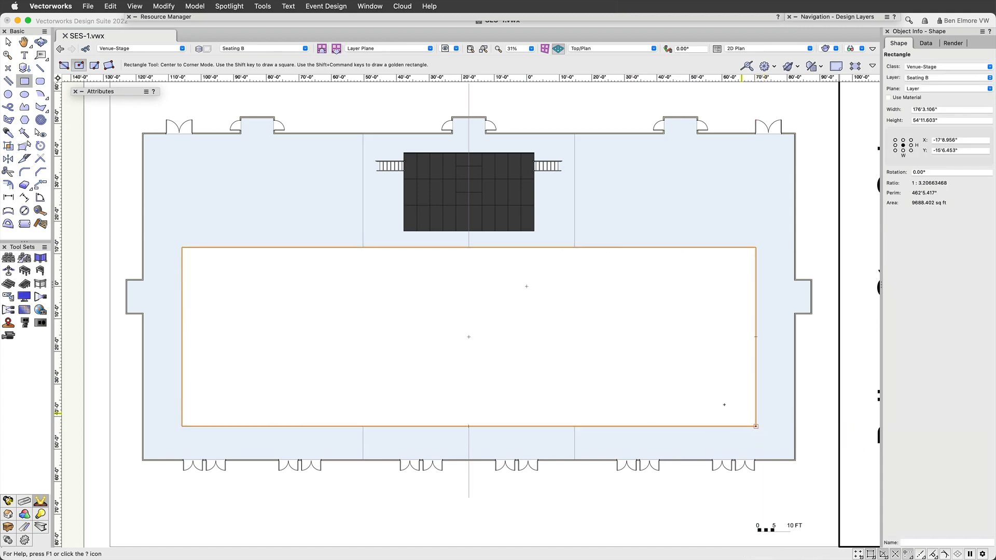
Start converting the rectangle into a Seating Section object, with the source shape deleted and the properties dialog shown.
{"action": "right_click", "coordinate": [589, 304]}
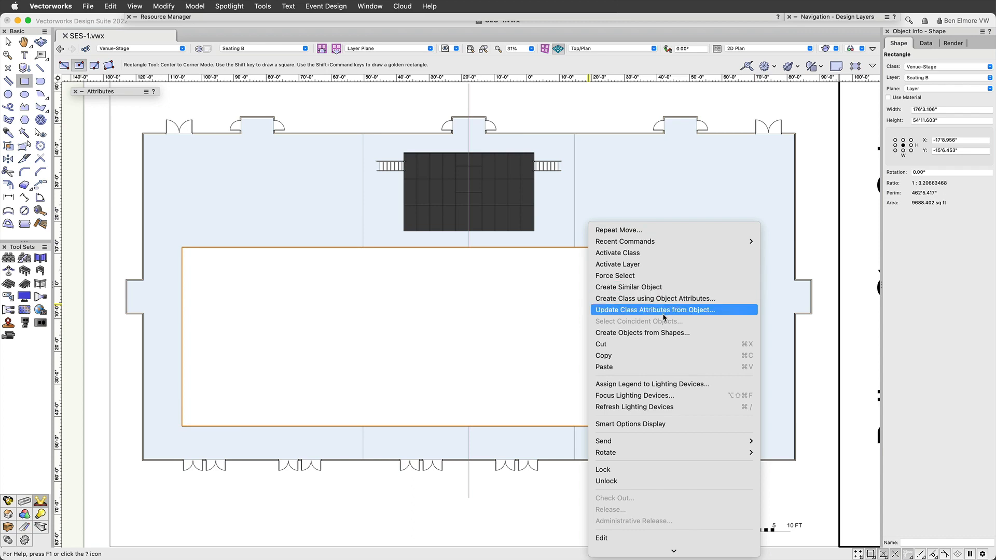
{"action": "left_click", "coordinate": [662, 336]}
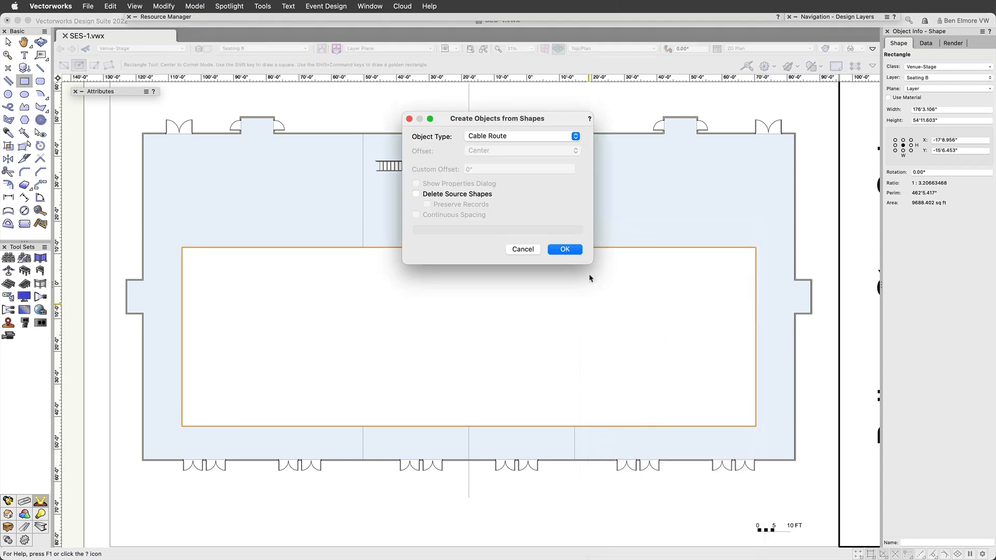
{"action": "left_click", "coordinate": [480, 139]}
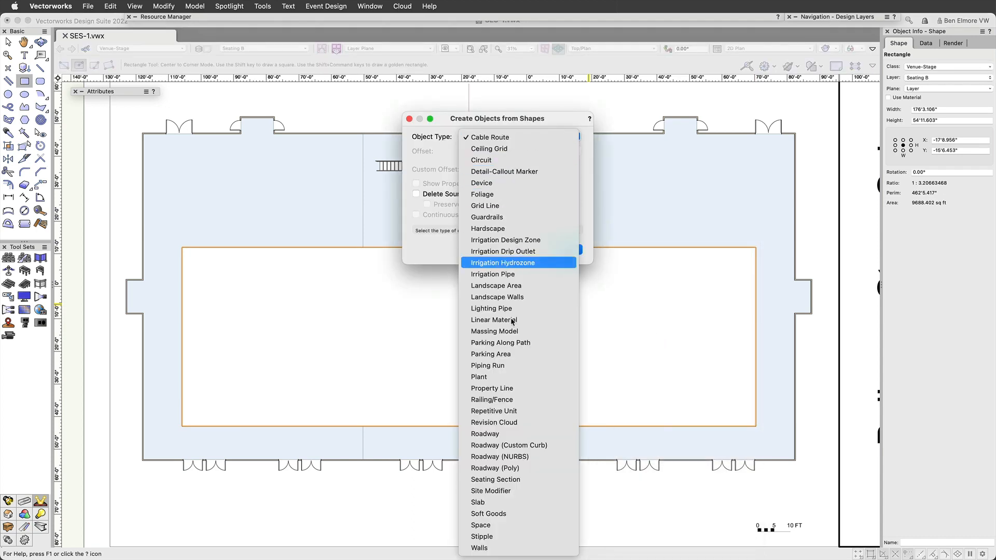
{"action": "left_click", "coordinate": [528, 480]}
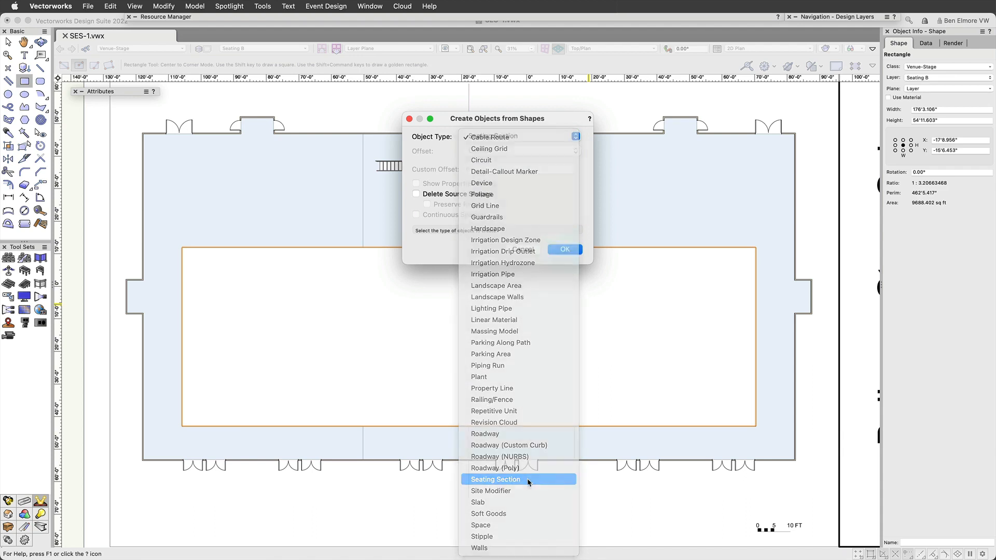
{"action": "left_click", "coordinate": [416, 194]}
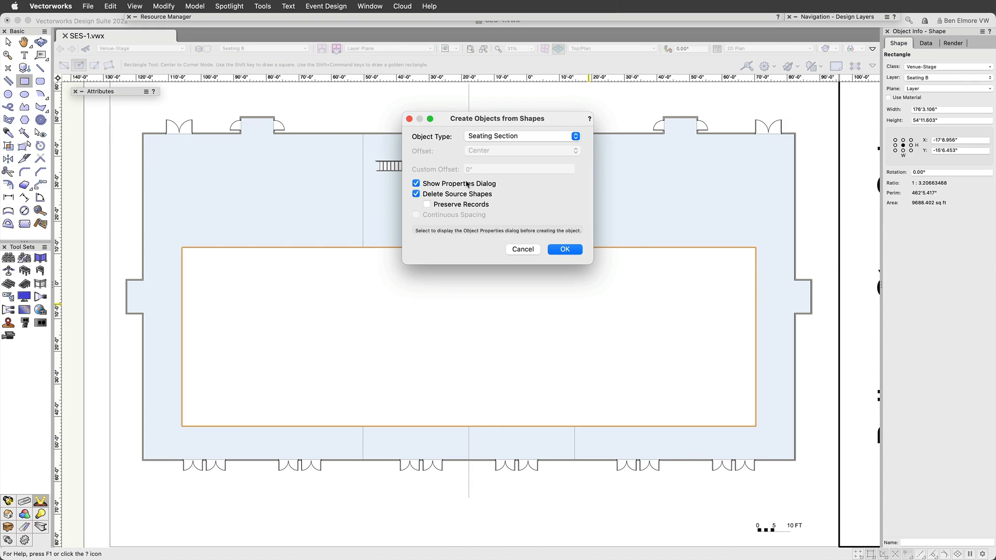
{"action": "left_click", "coordinate": [577, 251]}
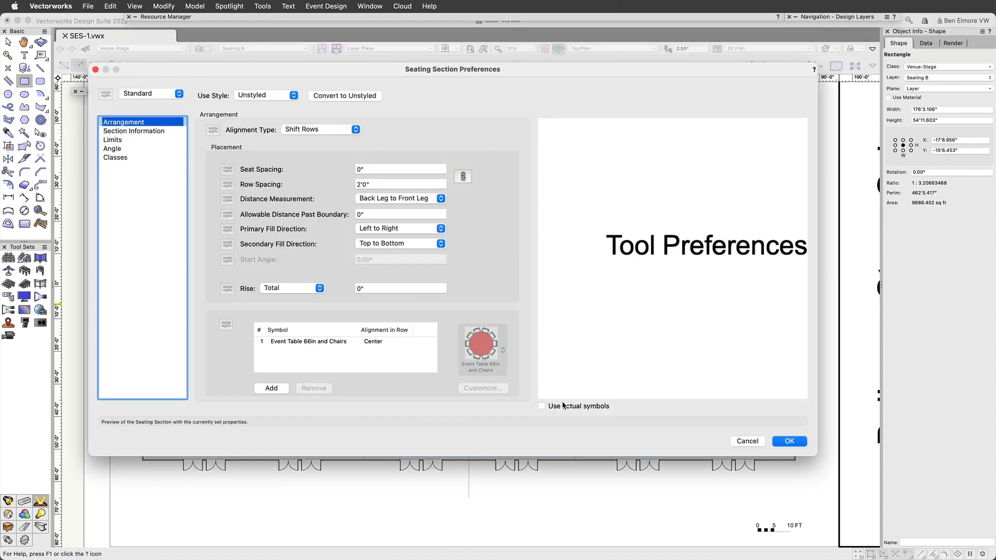
Replace the seating symbol with Event Table 72in and Chairs from the Seating.vwx library.
{"action": "left_click", "coordinate": [289, 340]}
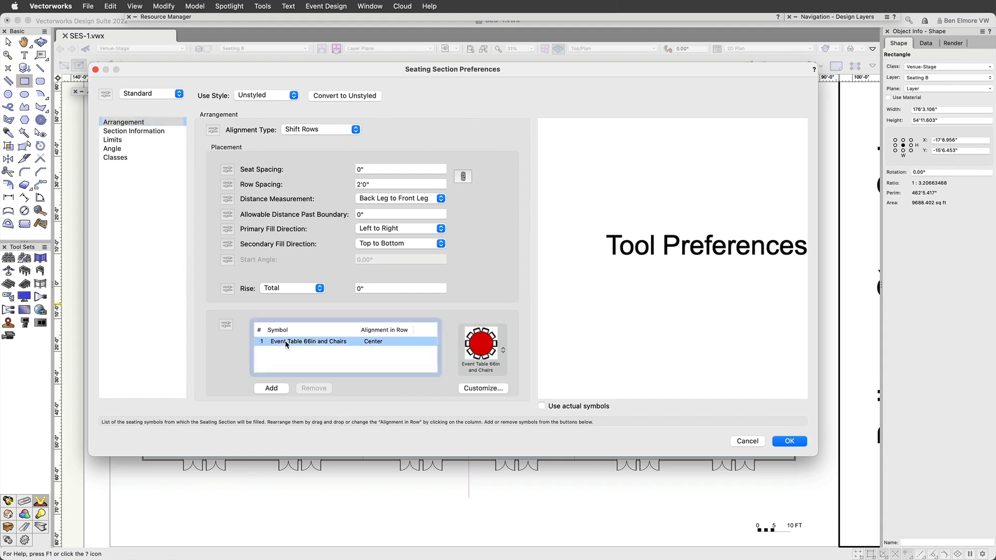
{"action": "left_click", "coordinate": [481, 344]}
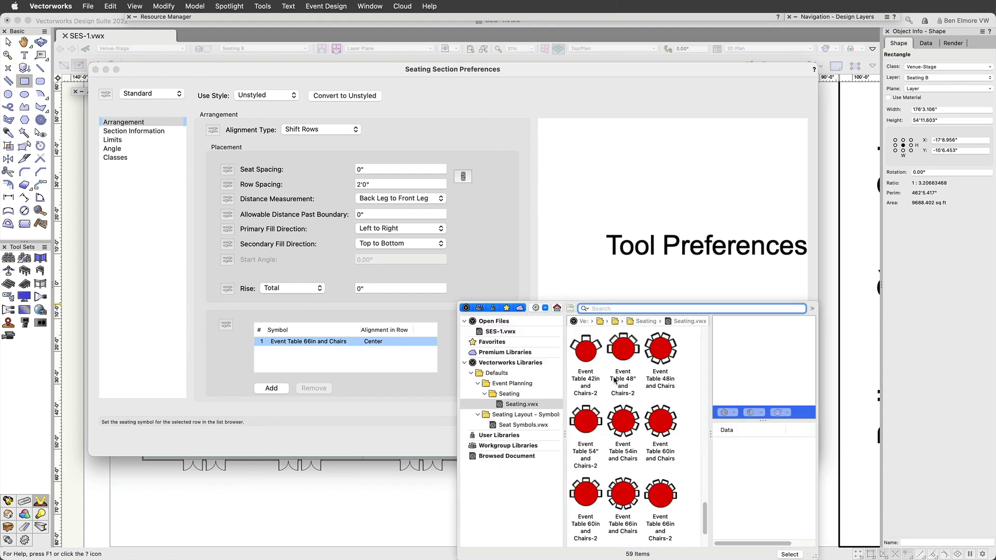
{"action": "scroll", "coordinate": [679, 389], "scroll_direction": "down", "scroll_amount": 3}
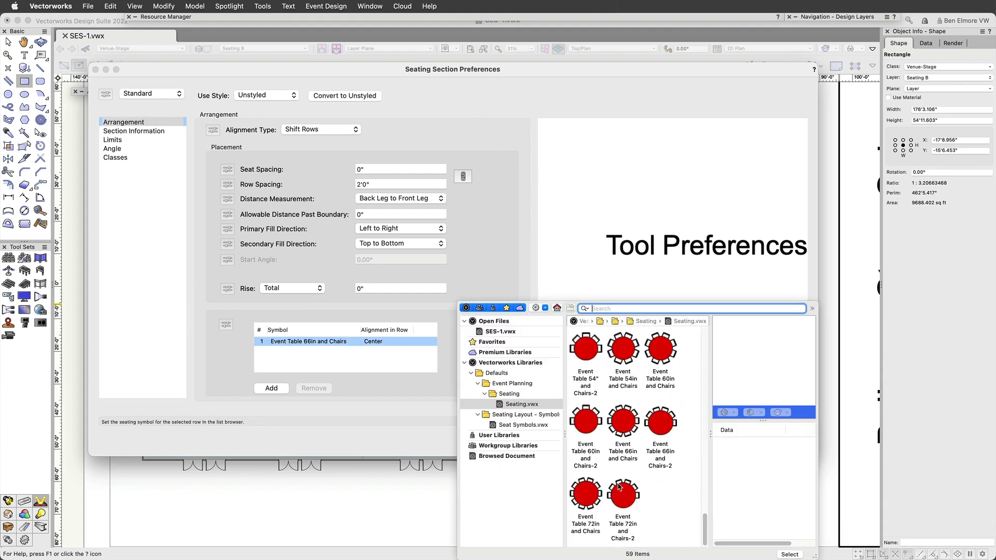
{"action": "double_click", "coordinate": [582, 497]}
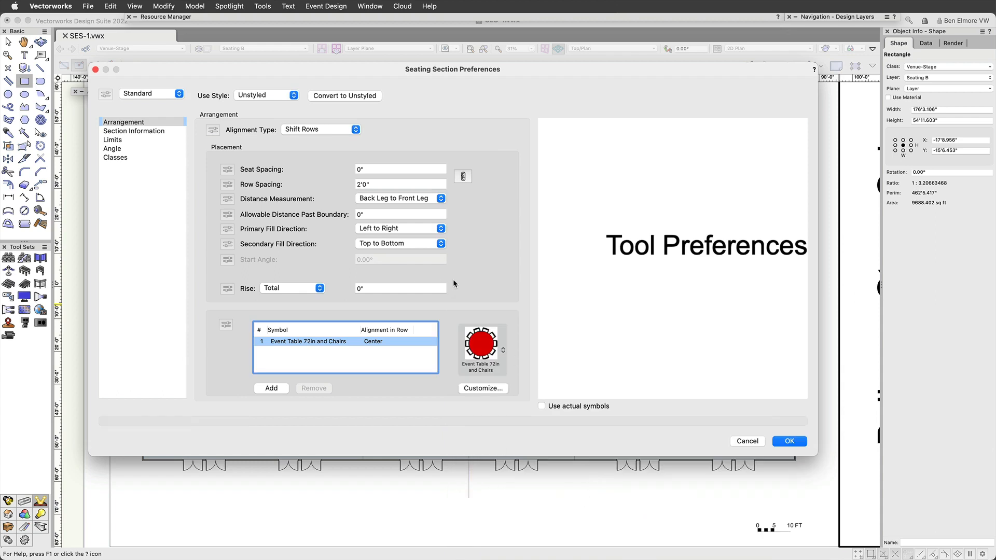
{"action": "left_click", "coordinate": [553, 408]}
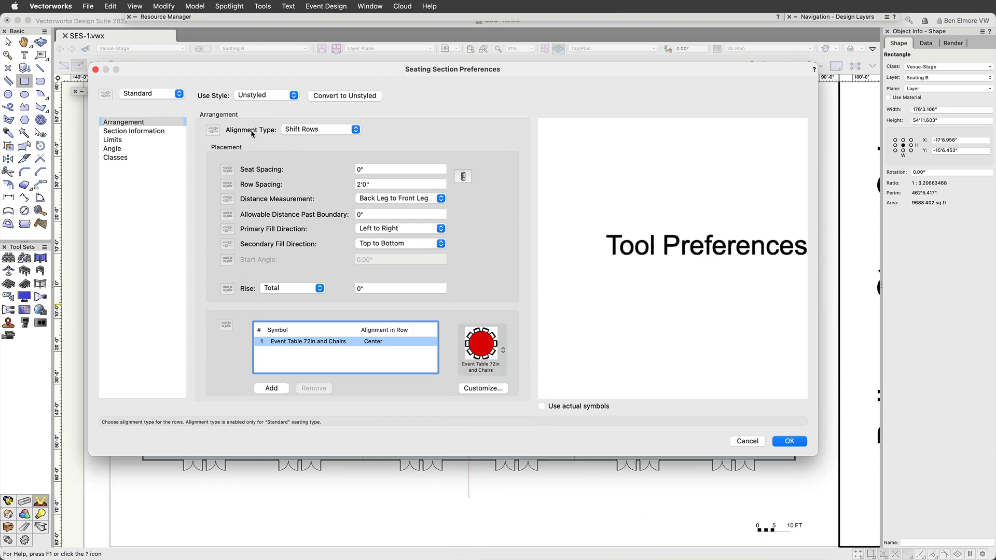
Set the alignment type to Offset Rows and create the seating section.
{"action": "left_click", "coordinate": [319, 131]}
{"action": "left_click", "coordinate": [319, 155]}
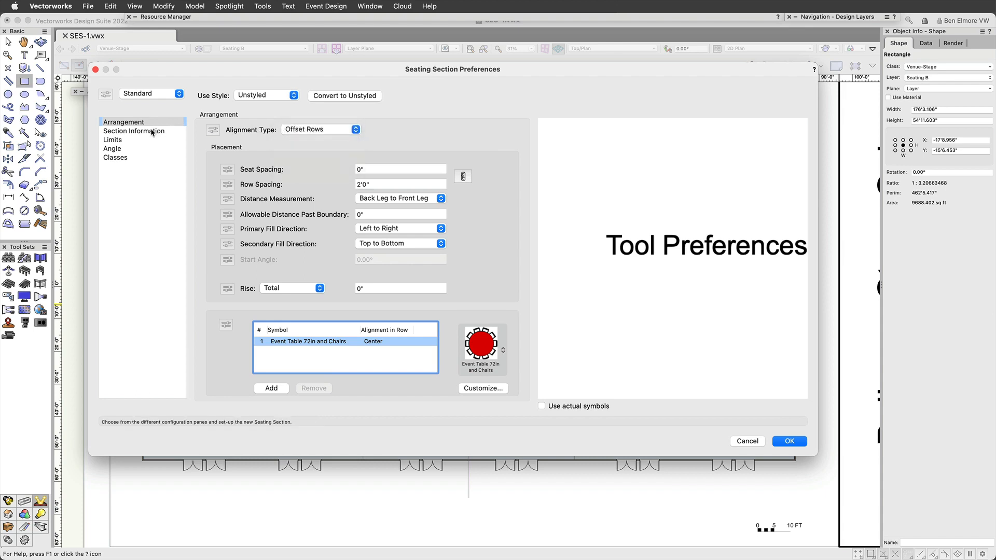
{"action": "left_click", "coordinate": [152, 131]}
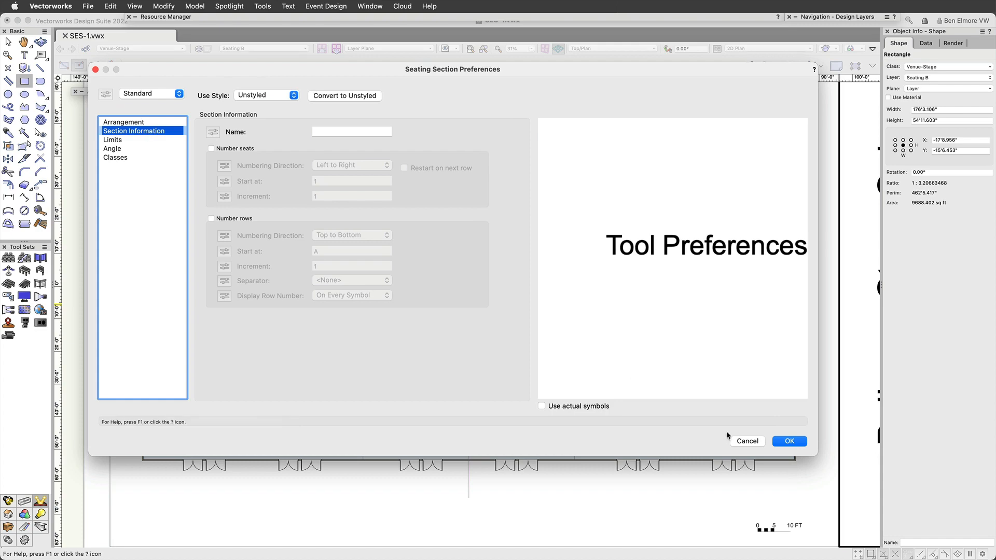
{"action": "left_click", "coordinate": [786, 441]}
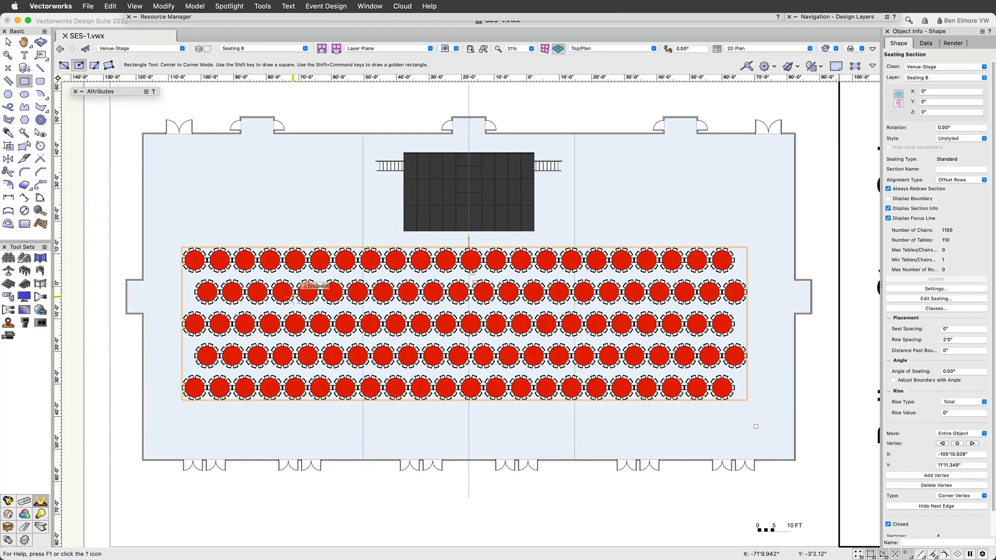
Set both the seat spacing and the row spacing of the table seating section to 36 inches.
{"action": "scroll", "coordinate": [322, 301], "scroll_direction": "down", "scroll_amount": 2}
{"action": "scroll", "coordinate": [516, 304], "scroll_direction": "up", "scroll_amount": 2}
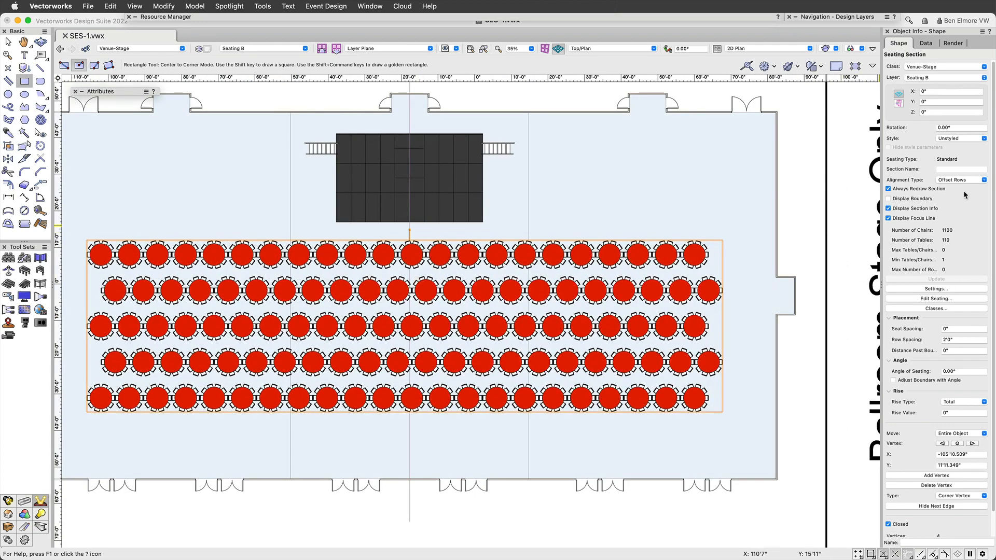
{"action": "left_click", "coordinate": [936, 289]}
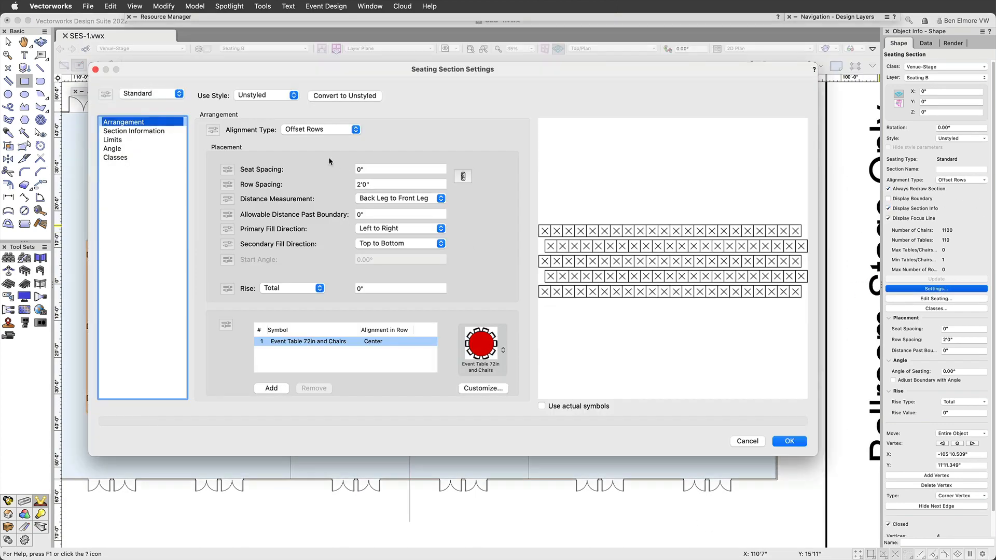
{"action": "key", "text": "Tab"}
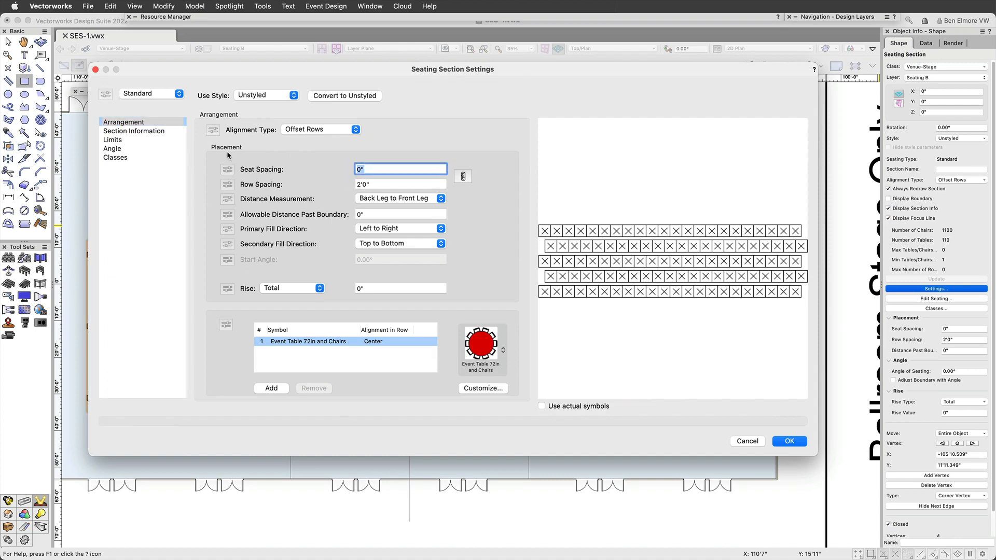
{"action": "type", "text": "36"}
{"action": "key", "text": "Tab"}
{"action": "type", "text": "36"}
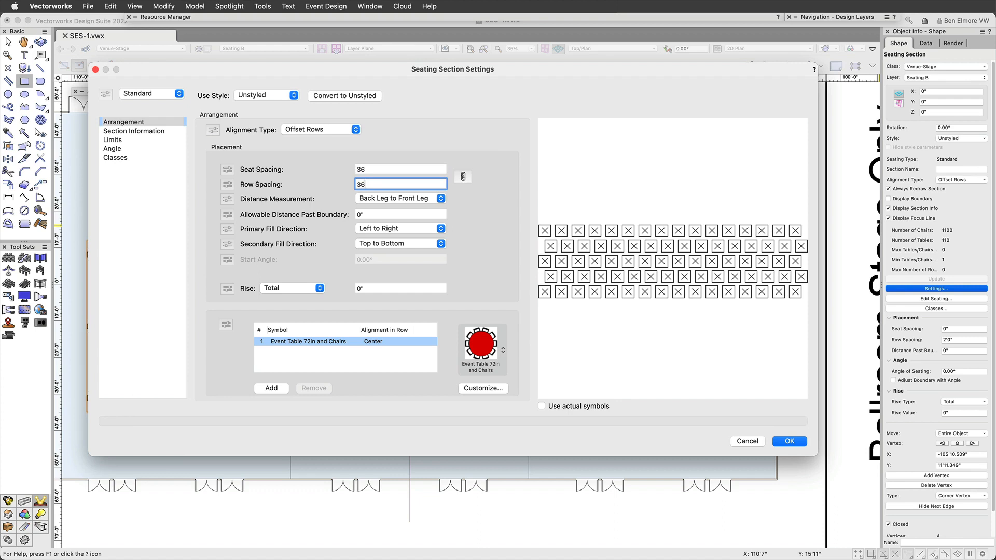
{"action": "key", "text": "Tab"}
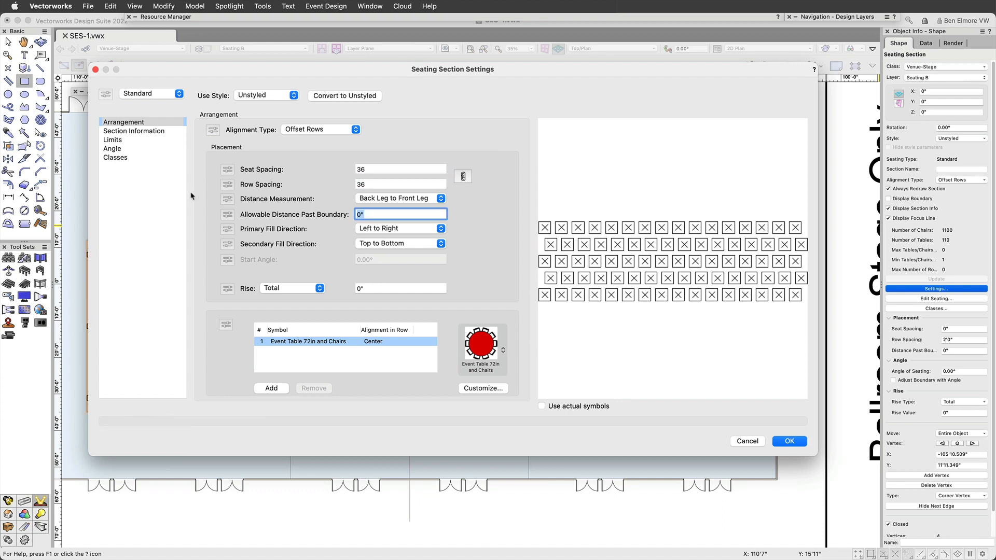
Turn on seat numbering for the table seating section and apply the settings.
{"action": "left_click", "coordinate": [143, 132]}
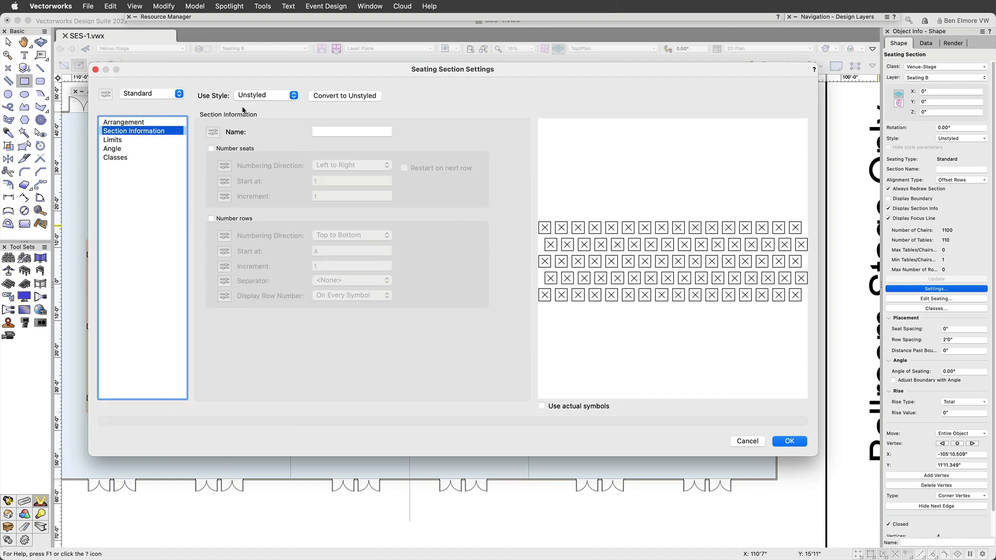
{"action": "left_click", "coordinate": [226, 149]}
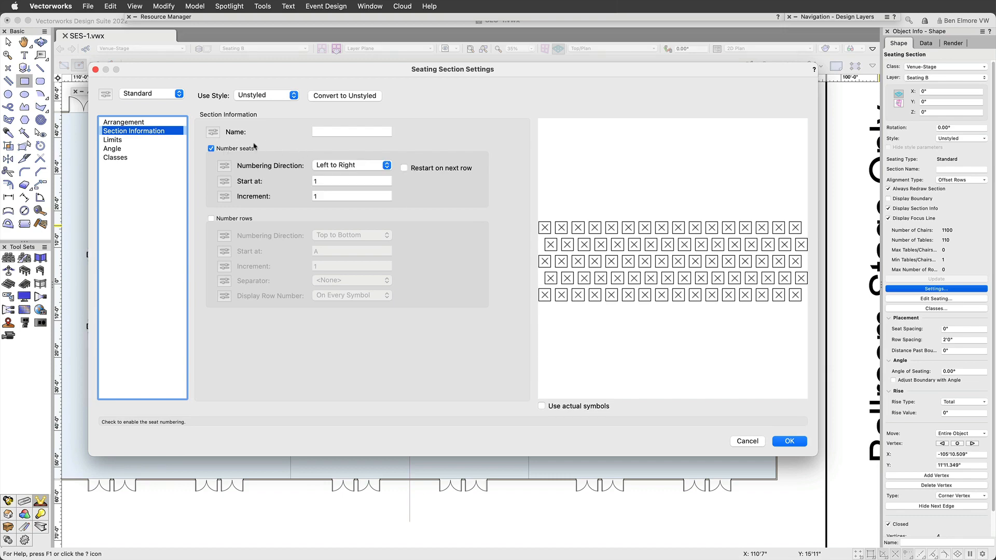
{"action": "left_click", "coordinate": [790, 440]}
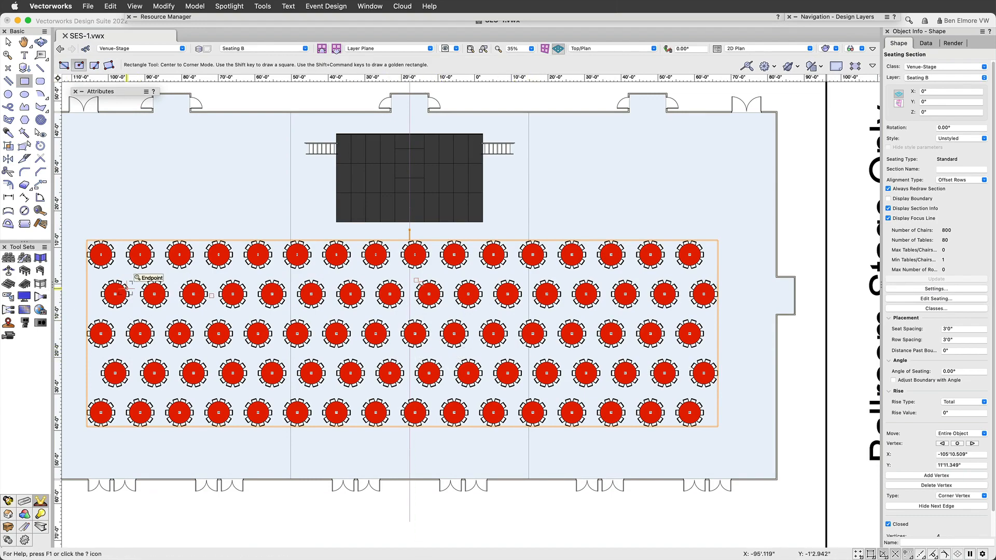
Inspect the numbering on the tables at the right end of the seating section.
{"action": "scroll", "coordinate": [127, 291], "scroll_direction": "up", "scroll_amount": 1}
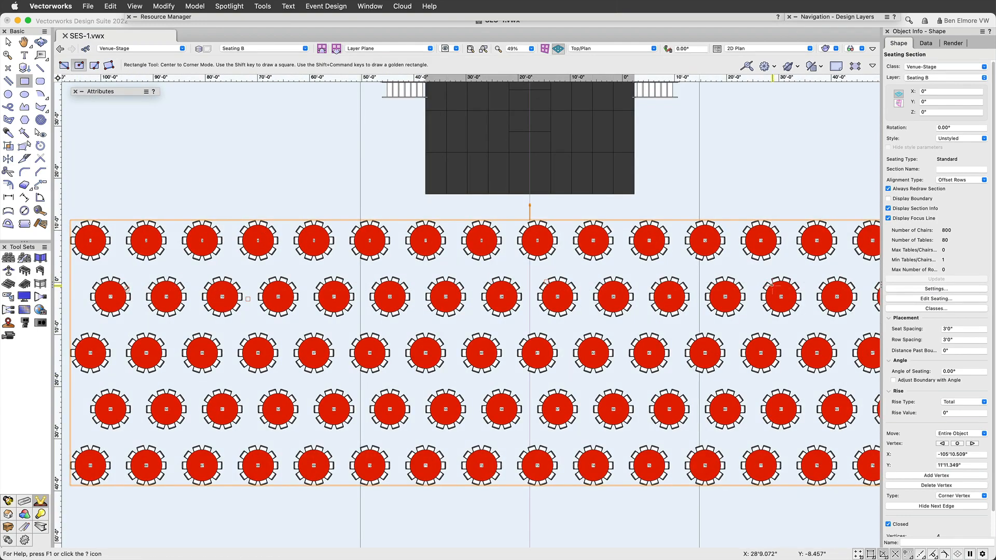
{"action": "key", "text": "h"}
{"action": "left_click_drag", "start_coordinate": [747, 277], "coordinate": [426, 248]}
{"action": "middle_click_drag", "start_coordinate": [426, 248], "coordinate": [383, 251]}
{"action": "scroll", "coordinate": [654, 257], "scroll_direction": "up", "scroll_amount": 5}
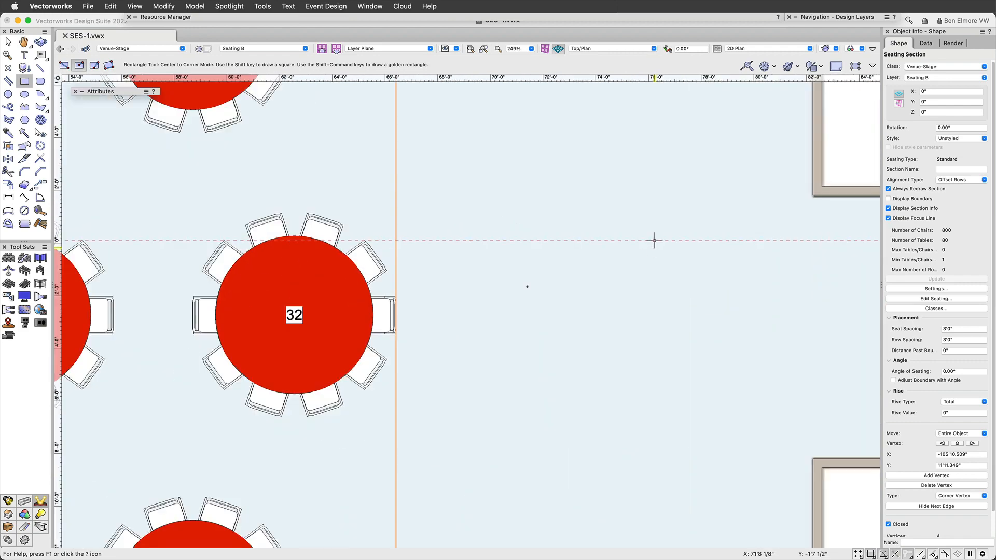
{"action": "scroll", "coordinate": [352, 318], "scroll_direction": "down", "scroll_amount": 5}
{"action": "scroll", "coordinate": [304, 329], "scroll_direction": "down", "scroll_amount": 2}
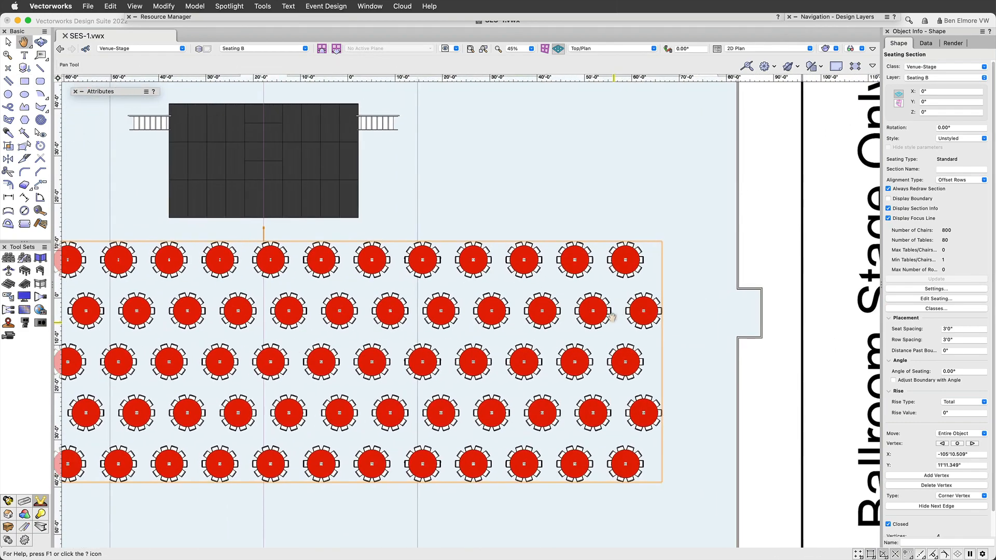
Draw a rectangular aisle about 8' wide and 63' long from the stage's front edge down through the middle of the table seating section.
{"action": "scroll", "coordinate": [462, 336], "scroll_direction": "up", "scroll_amount": 1}
{"action": "middle_click_drag", "start_coordinate": [372, 341], "coordinate": [444, 322]}
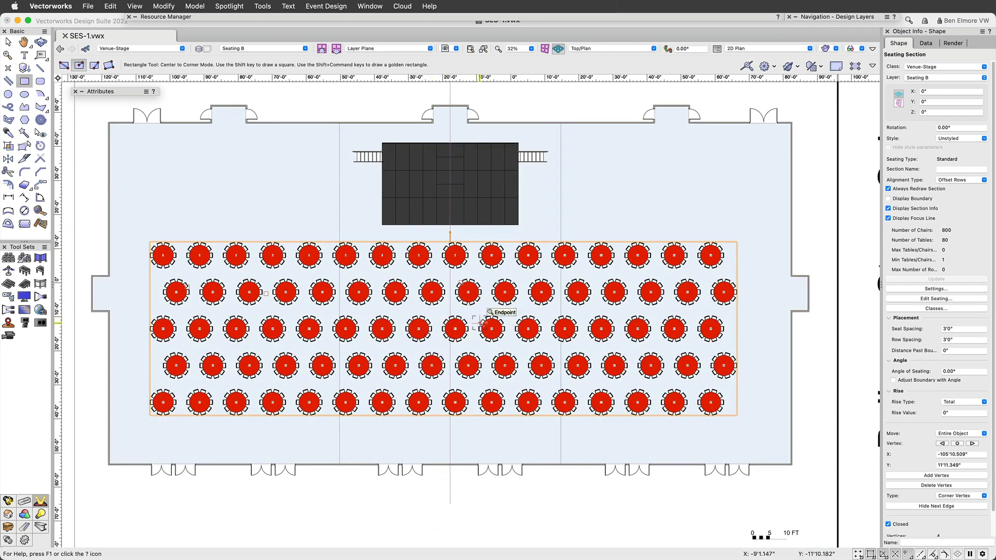
{"action": "left_click", "coordinate": [27, 260]}
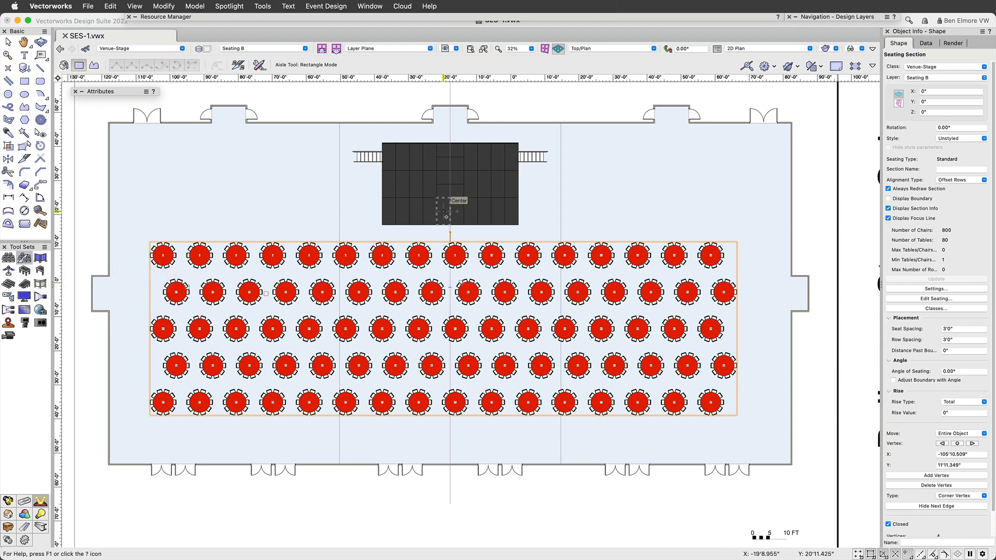
{"action": "scroll", "coordinate": [457, 240], "scroll_direction": "up", "scroll_amount": 2}
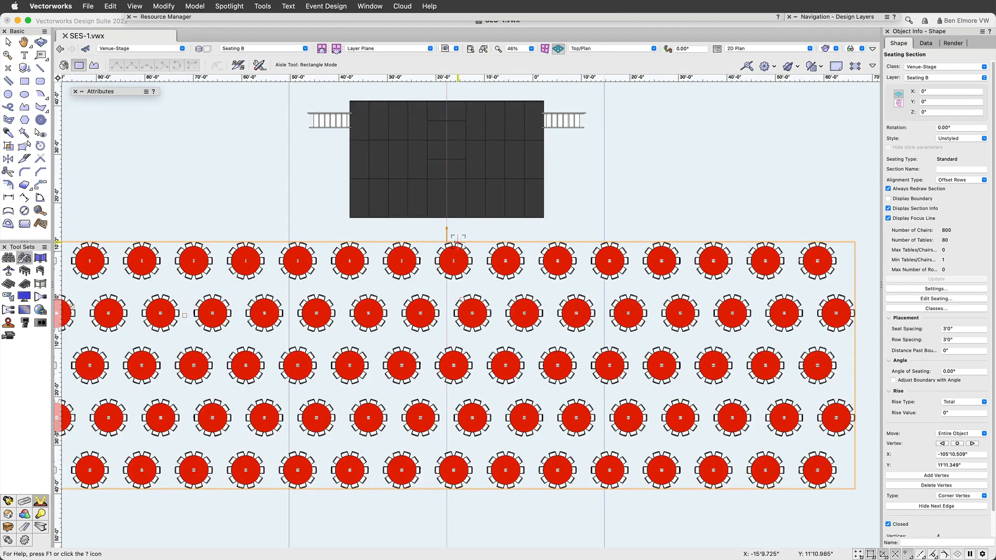
{"action": "left_click", "coordinate": [428, 218]}
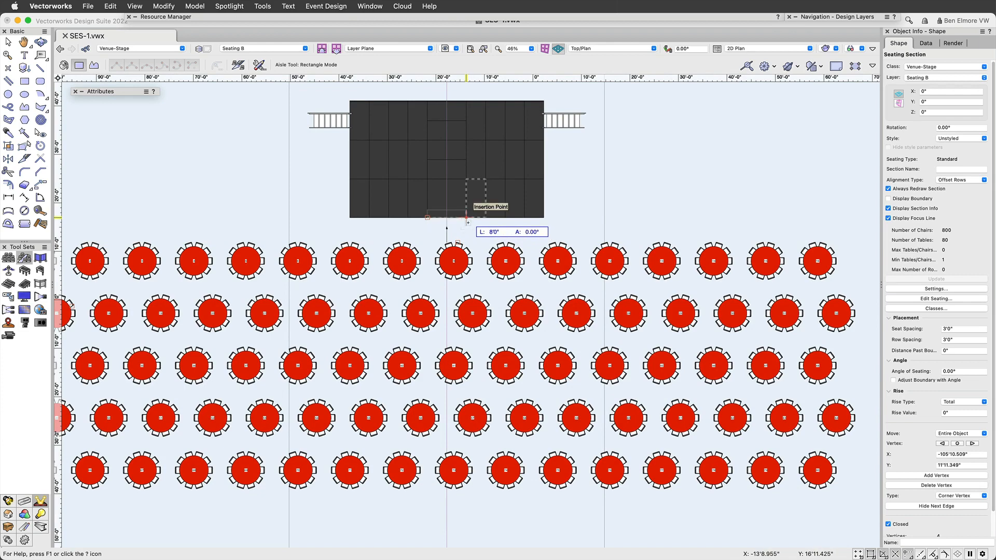
{"action": "left_click", "coordinate": [466, 524]}
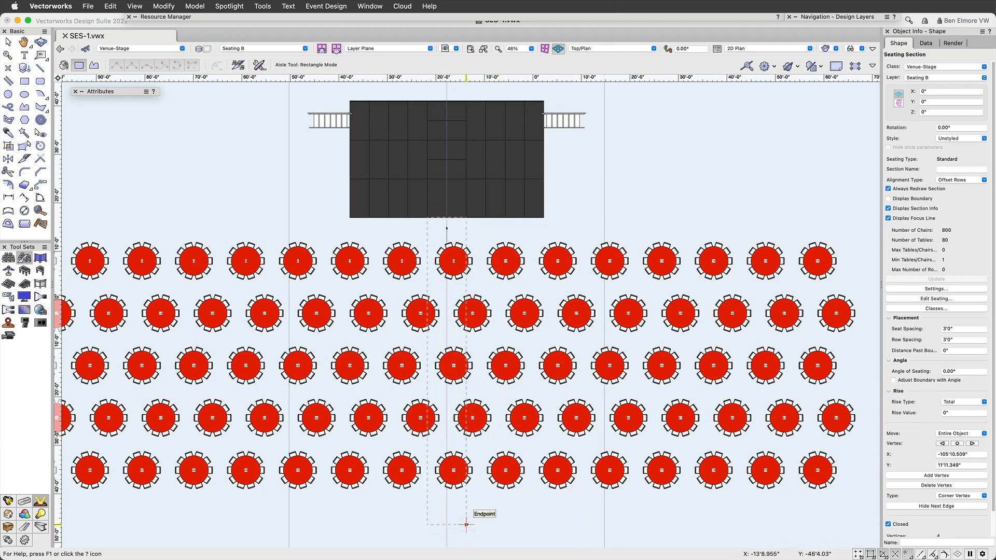
{"action": "scroll", "coordinate": [466, 524], "scroll_direction": "down", "scroll_amount": 1}
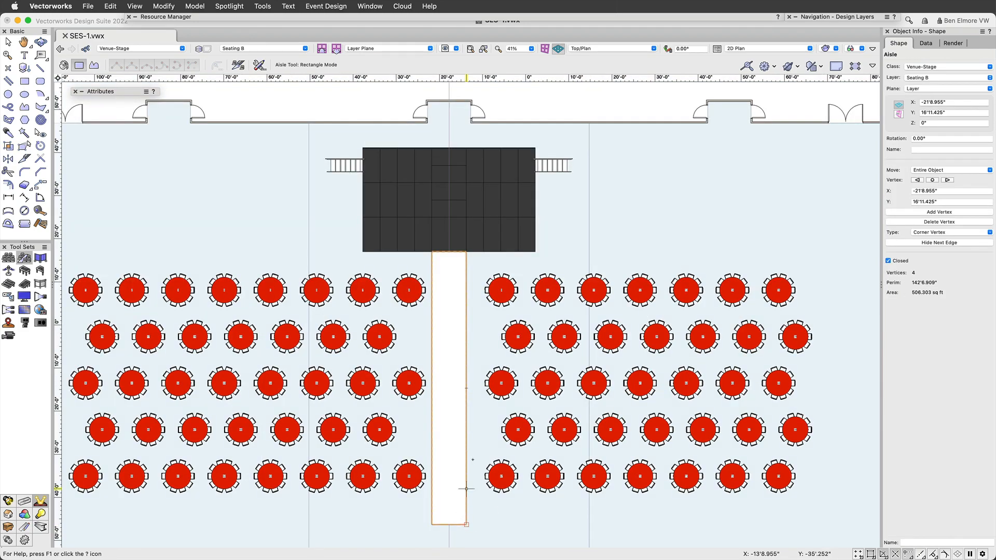
{"action": "scroll", "coordinate": [479, 387], "scroll_direction": "up", "scroll_amount": 1}
{"action": "middle_click_drag", "start_coordinate": [479, 386], "coordinate": [501, 301]}
{"action": "scroll", "coordinate": [481, 283], "scroll_direction": "down", "scroll_amount": 1}
{"action": "scroll", "coordinate": [502, 299], "scroll_direction": "down", "scroll_amount": 1}
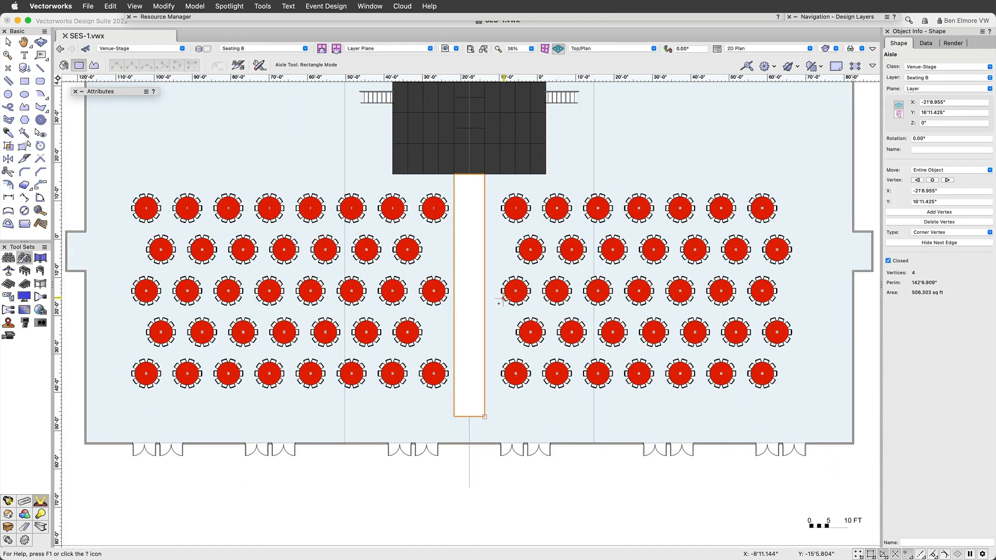
Set both the primary and secondary fill directions of the table seating section to Center Out, keeping Offset Rows alignment, and apply the settings.
{"action": "key", "text": "x"}
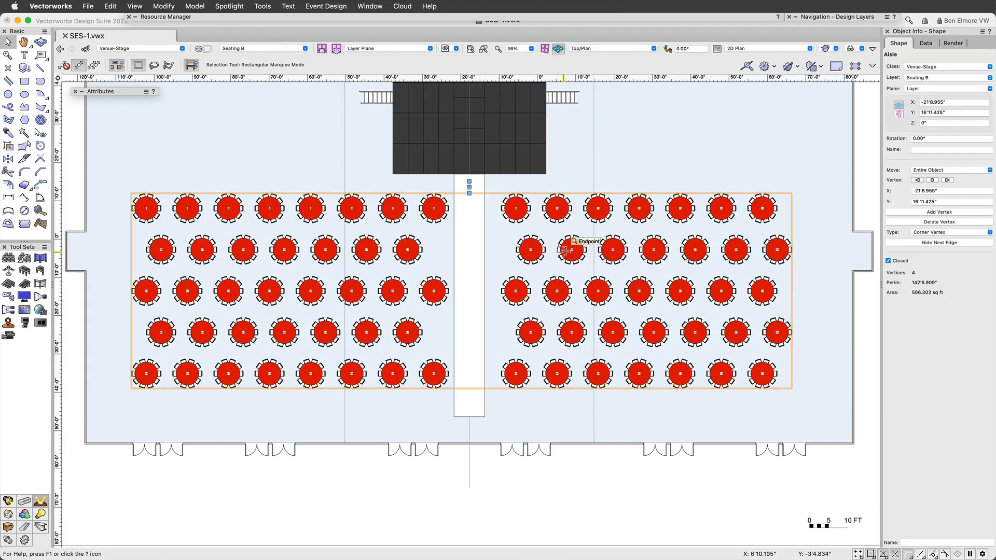
{"action": "left_click", "coordinate": [565, 250]}
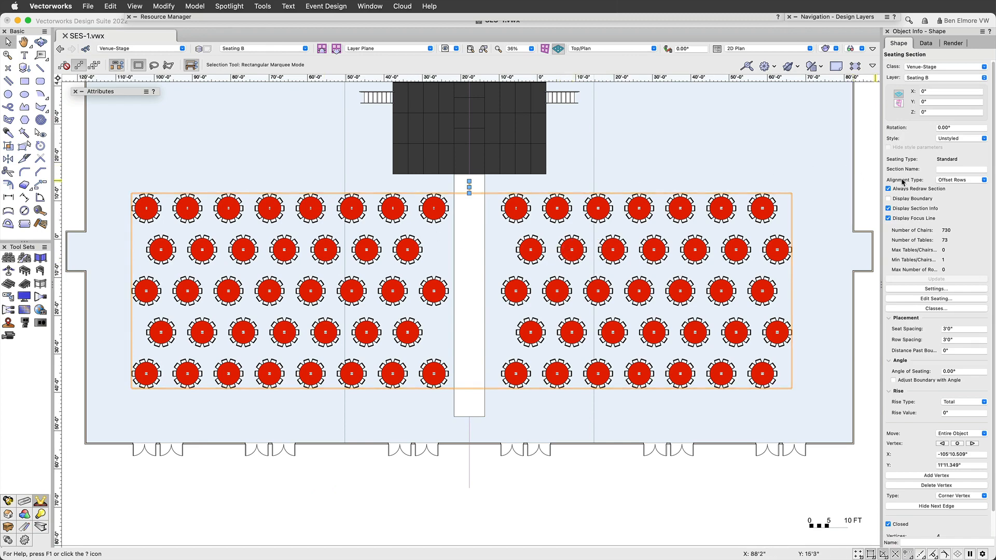
{"action": "left_click", "coordinate": [931, 289]}
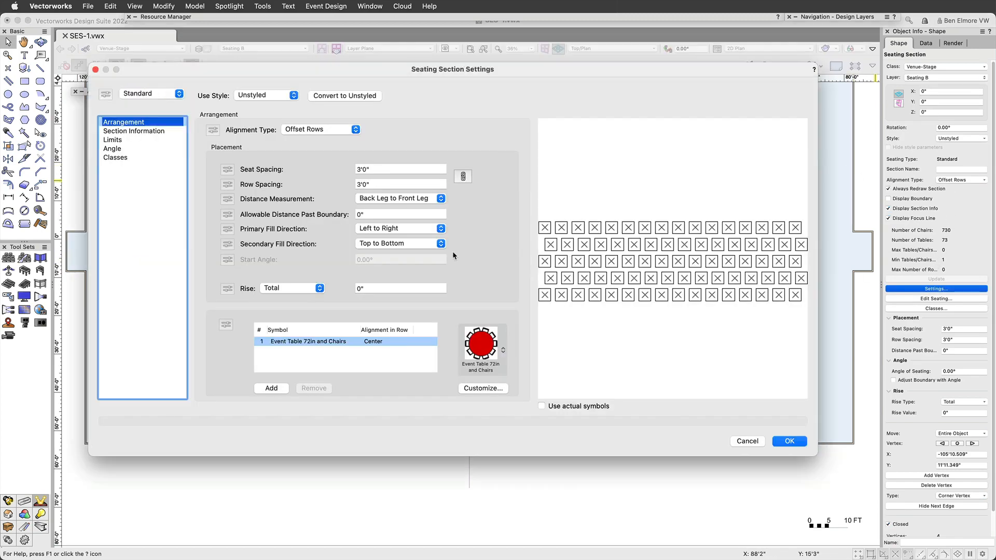
{"action": "left_click", "coordinate": [301, 130]}
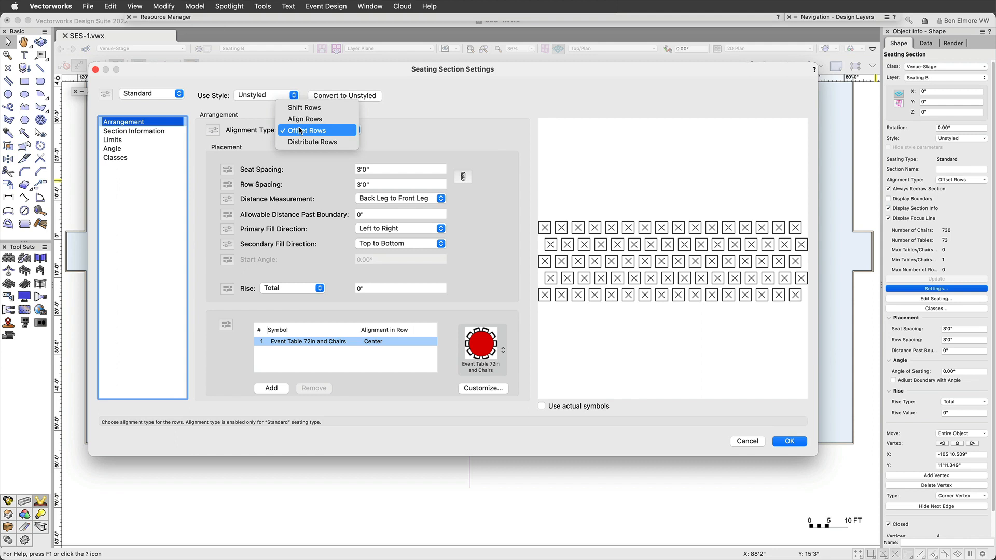
{"action": "left_click", "coordinate": [305, 130]}
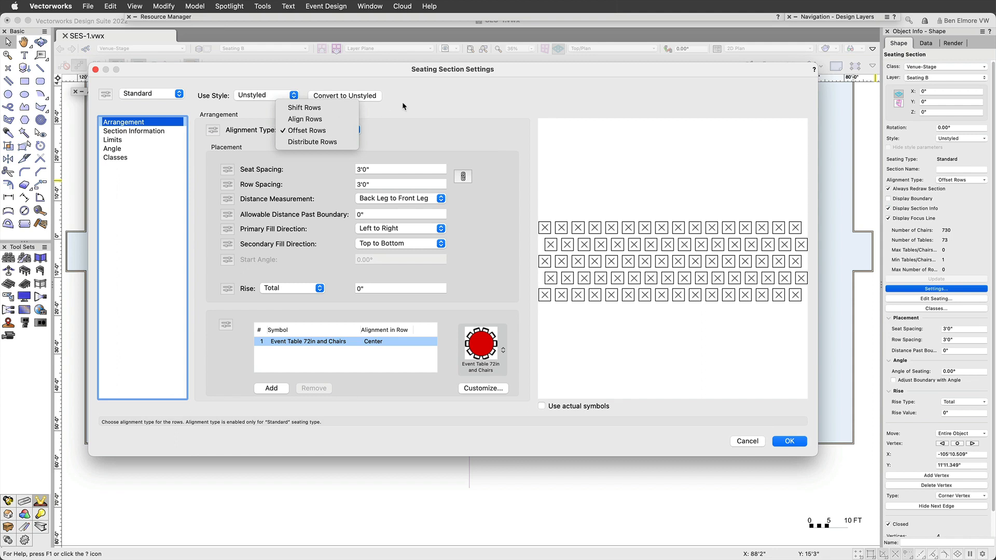
{"action": "left_click", "coordinate": [410, 228]}
{"action": "left_click", "coordinate": [400, 251]}
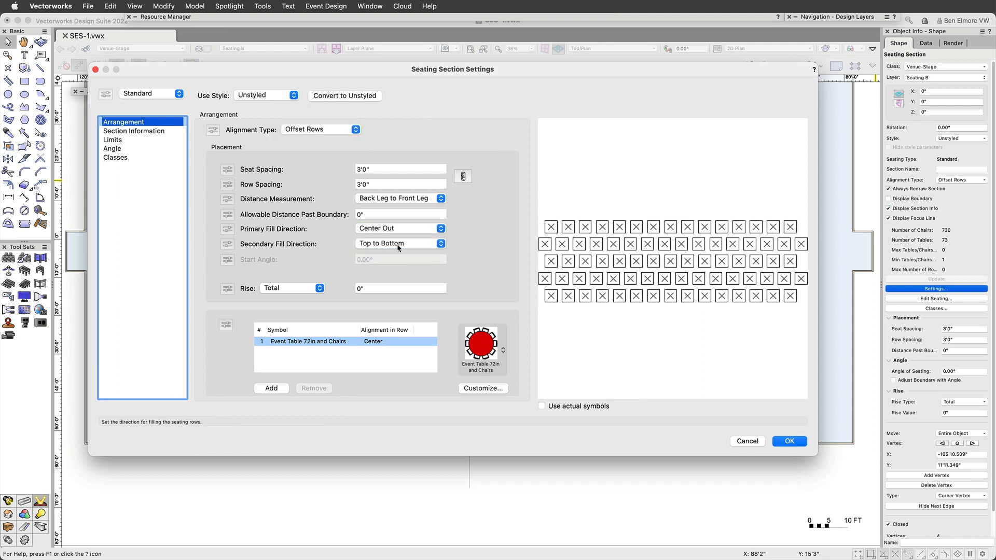
{"action": "left_click", "coordinate": [394, 245]}
{"action": "left_click", "coordinate": [391, 266]}
{"action": "left_click", "coordinate": [392, 245]}
{"action": "left_click", "coordinate": [390, 257]}
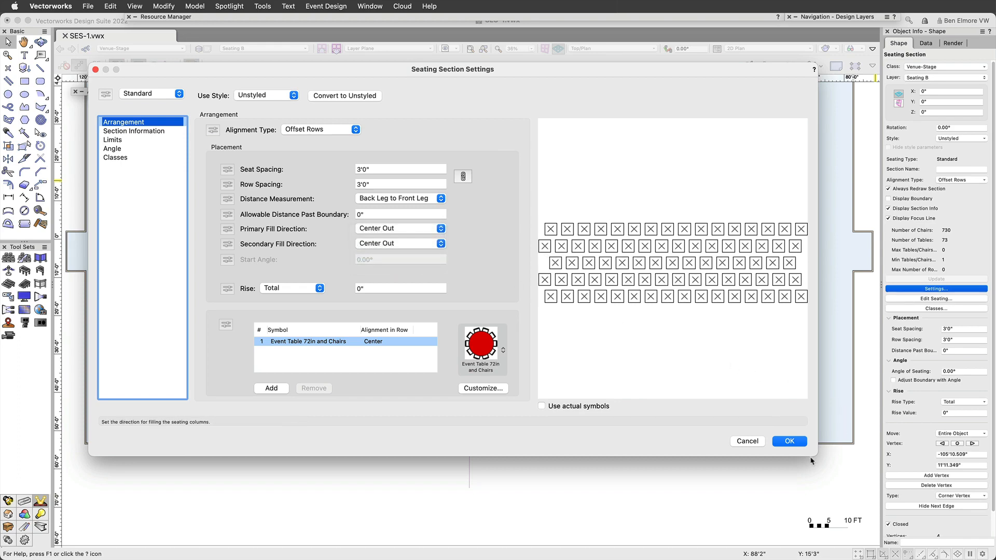
{"action": "left_click", "coordinate": [799, 444]}
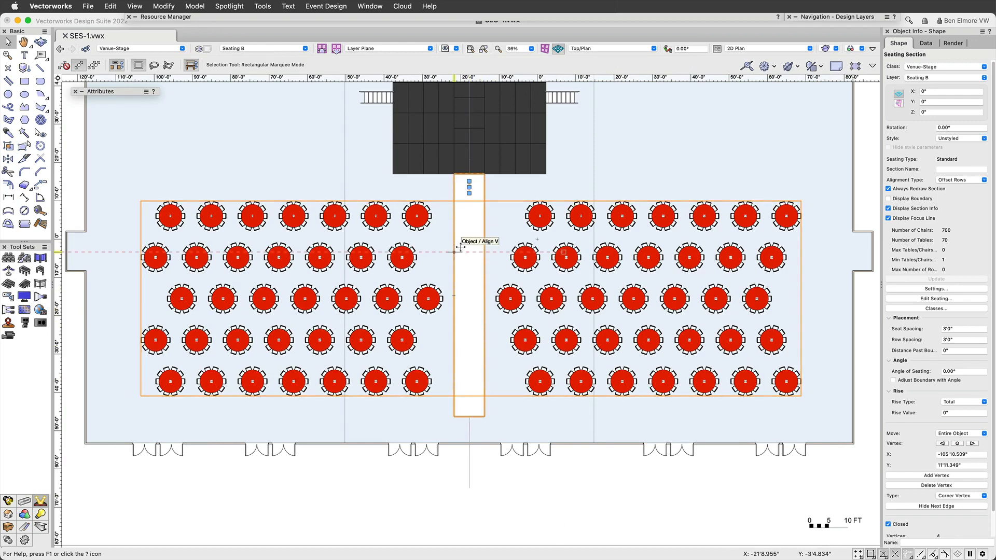
Delete the central aisle that runs from the stage through the table seating.
{"action": "left_click", "coordinate": [580, 186]}
{"action": "left_click", "coordinate": [472, 245]}
{"action": "key", "text": "Delete"}
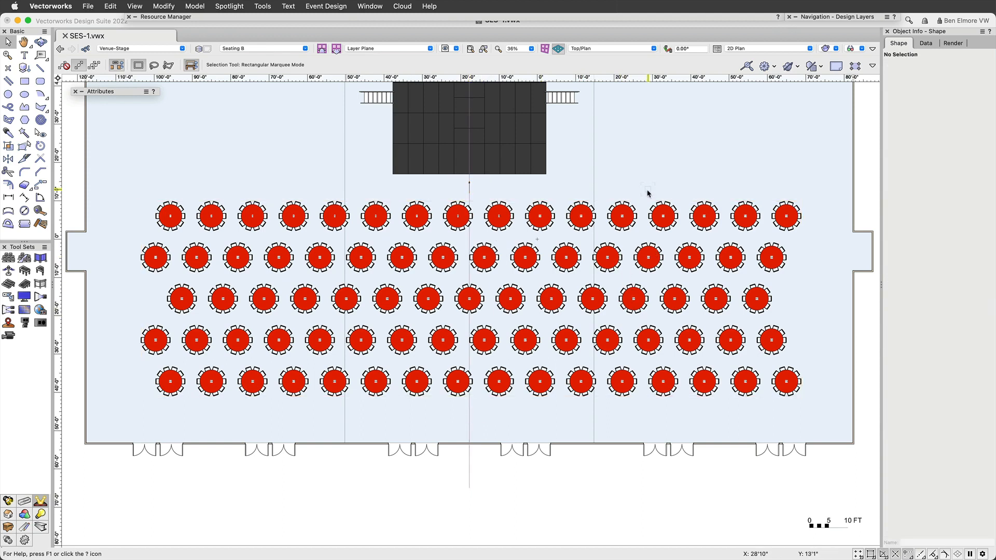
Set the Seating B layer to invisible, then compare the layouts by making Seating A active and returning to Seating B.
{"action": "mouse_move", "coordinate": [828, 19]}
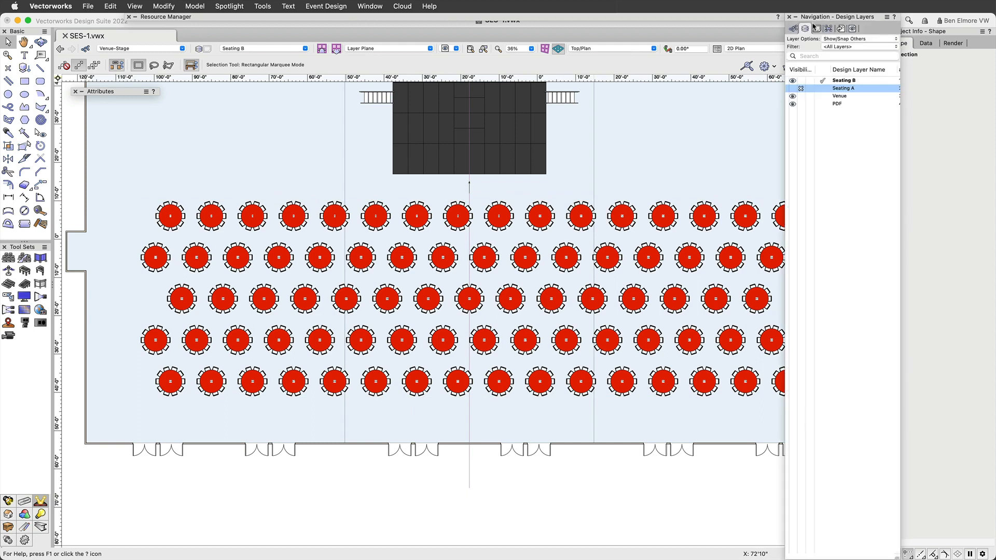
{"action": "left_click", "coordinate": [801, 81]}
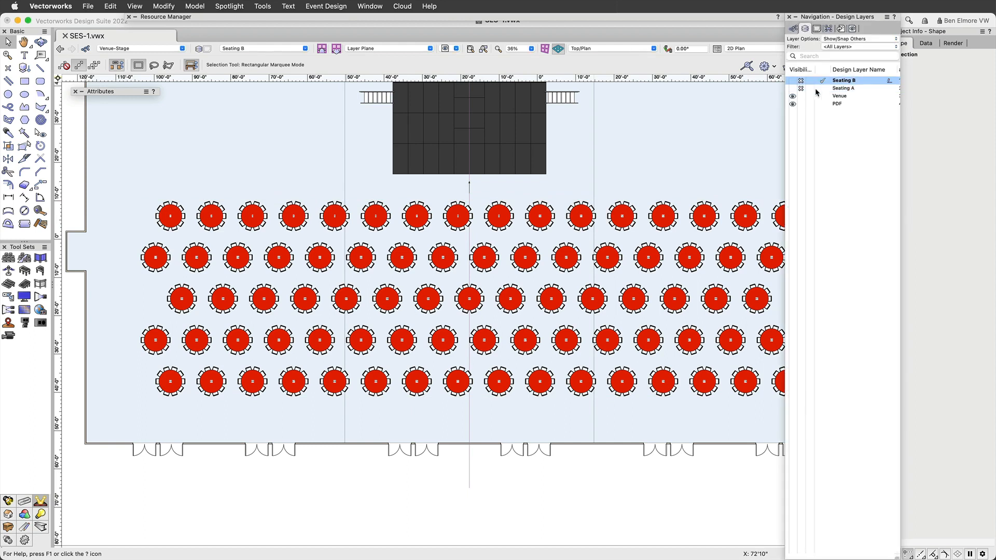
{"action": "left_click", "coordinate": [822, 88]}
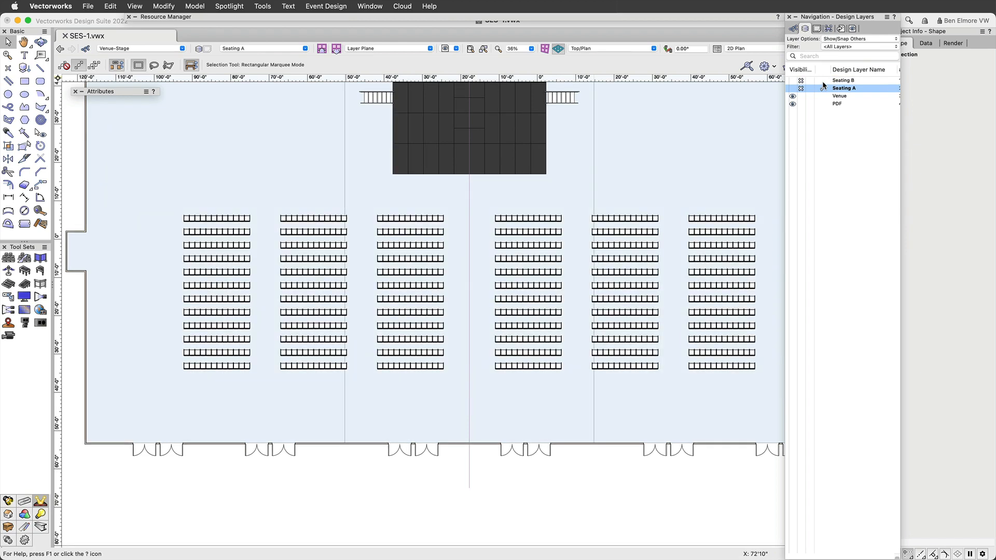
{"action": "left_click", "coordinate": [823, 81]}
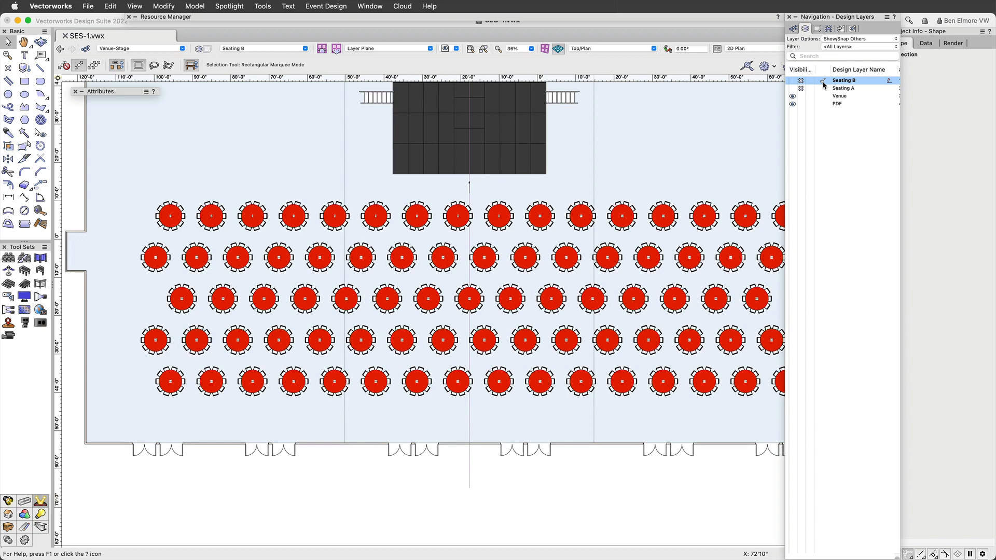
Create a new class named Venue-Tables for the table seating section.
{"action": "left_click", "coordinate": [659, 213]}
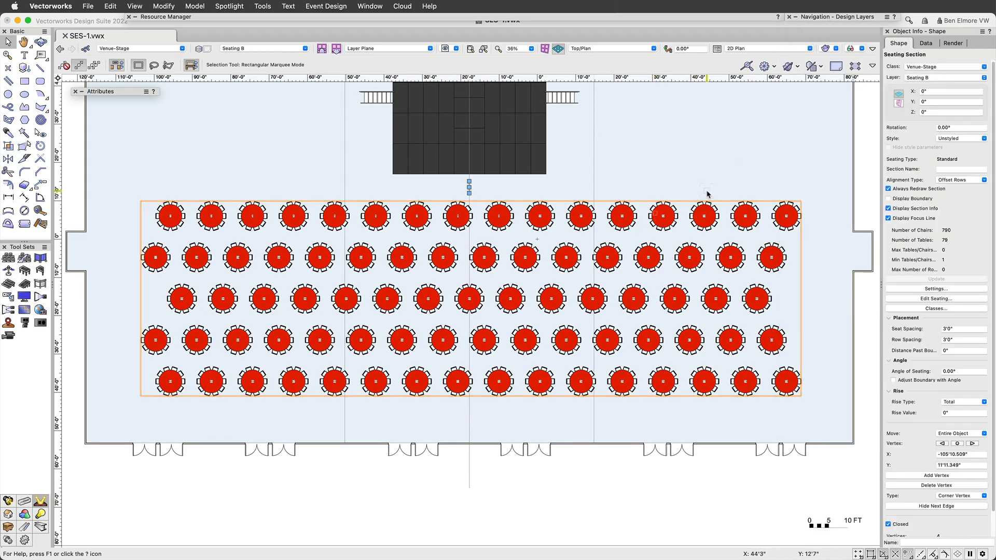
{"action": "left_click", "coordinate": [921, 68]}
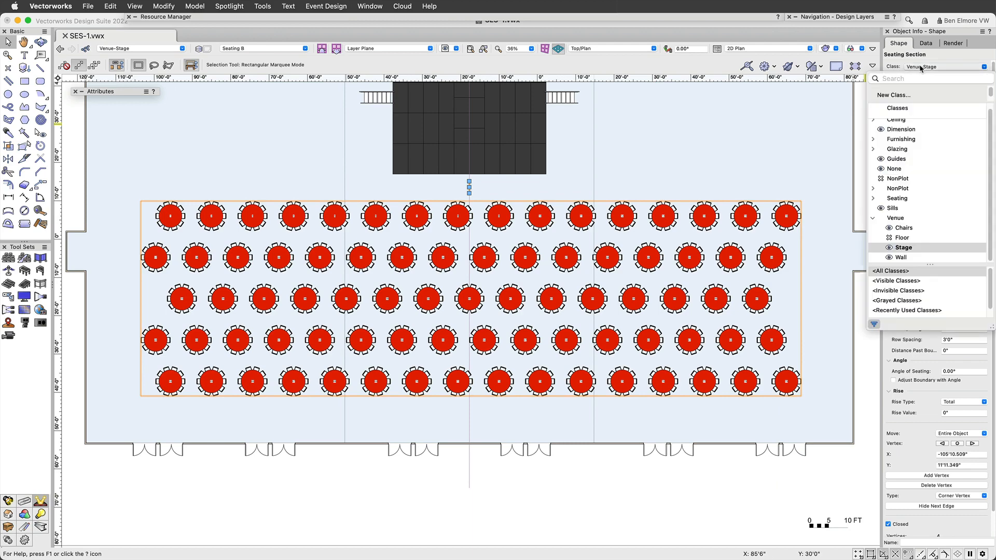
{"action": "left_click", "coordinate": [908, 97]}
{"action": "type", "text": "Venue-Tables"}
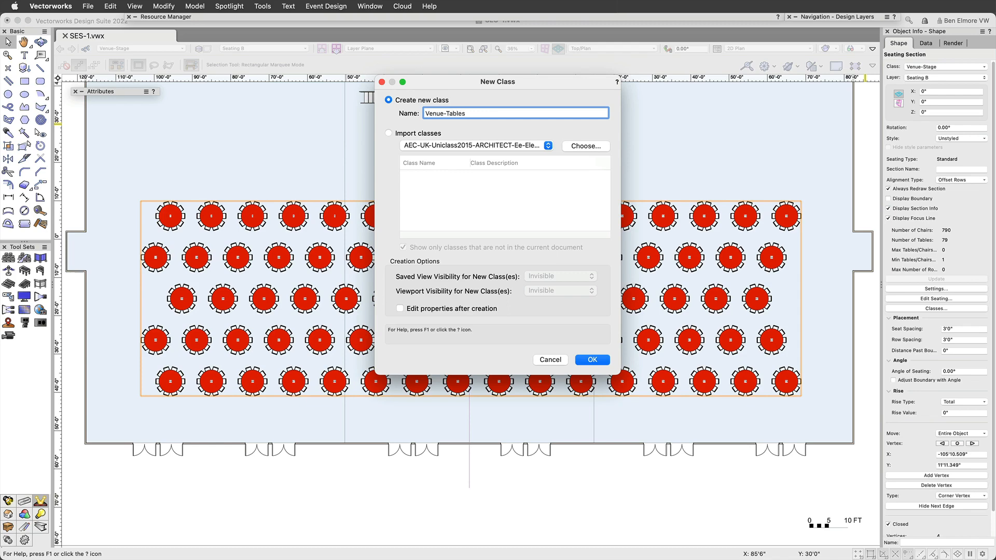
Create a new class named Venue-Tables for the selected table seating section and deselect the section.
{"action": "key", "text": "Return"}
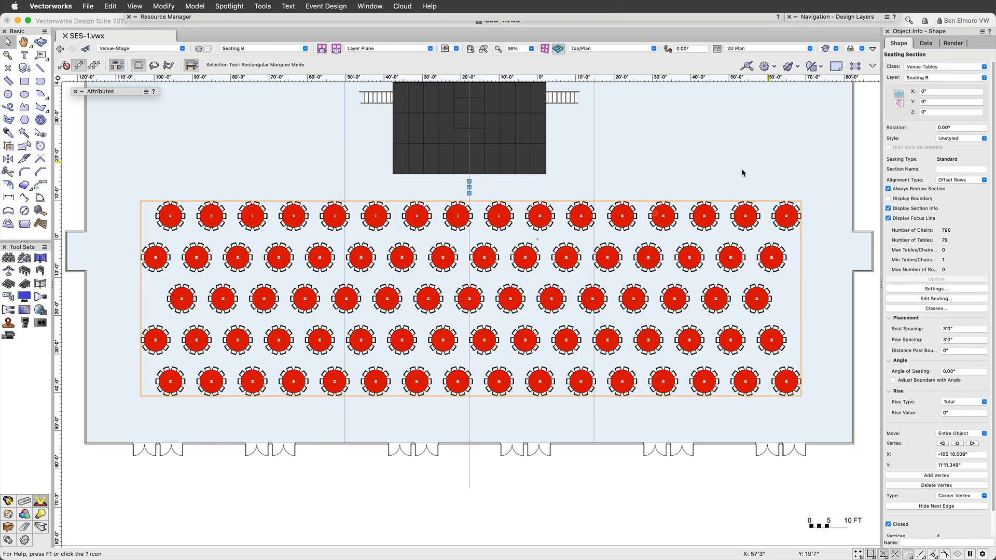
{"action": "left_click", "coordinate": [784, 158]}
{"action": "key", "text": "super+4"}
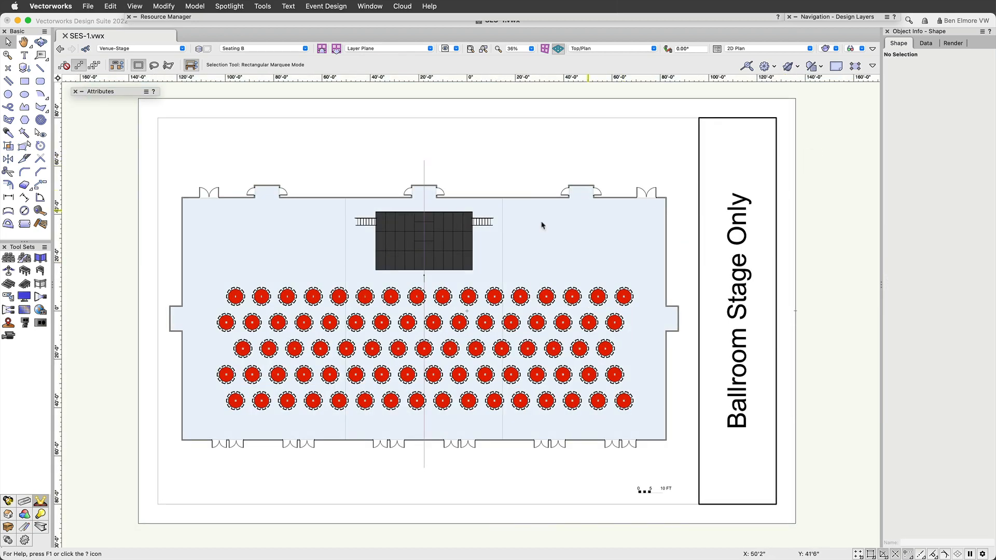
Save a copy of the drawing to the Desktop under the new name SES-2 and continue in it.
{"action": "double_click", "coordinate": [808, 20]}
{"action": "left_click", "coordinate": [87, 6]}
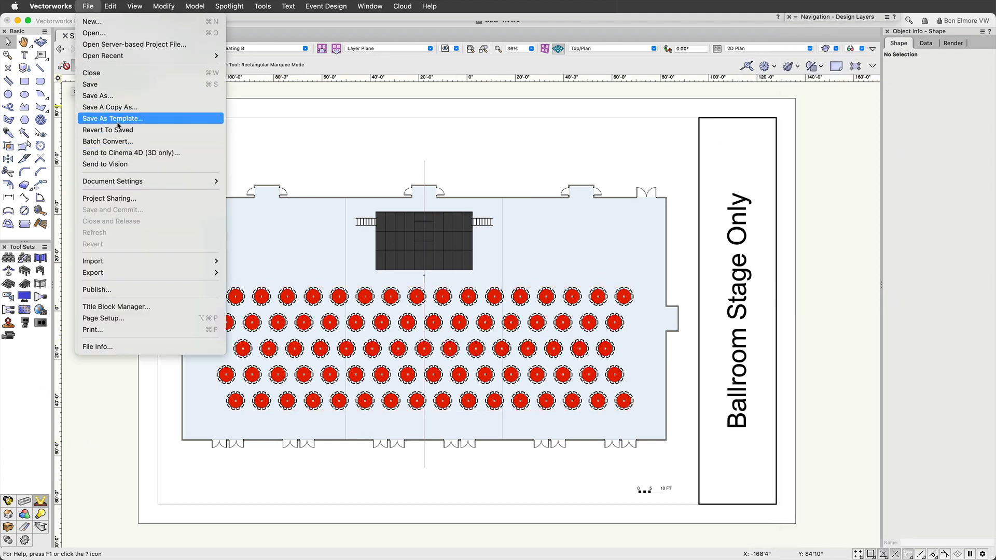
{"action": "left_click", "coordinate": [120, 99]}
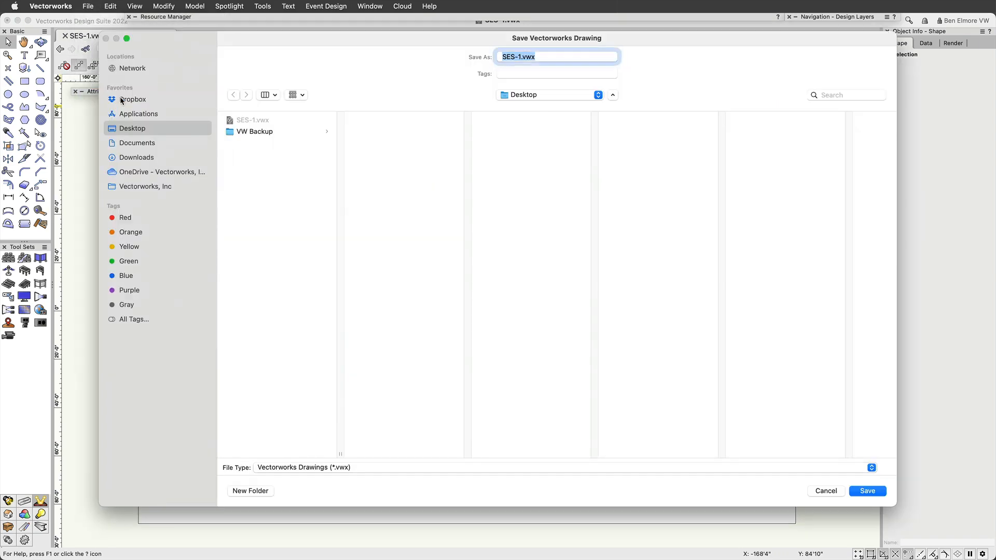
{"action": "type", "text": "SES-2"}
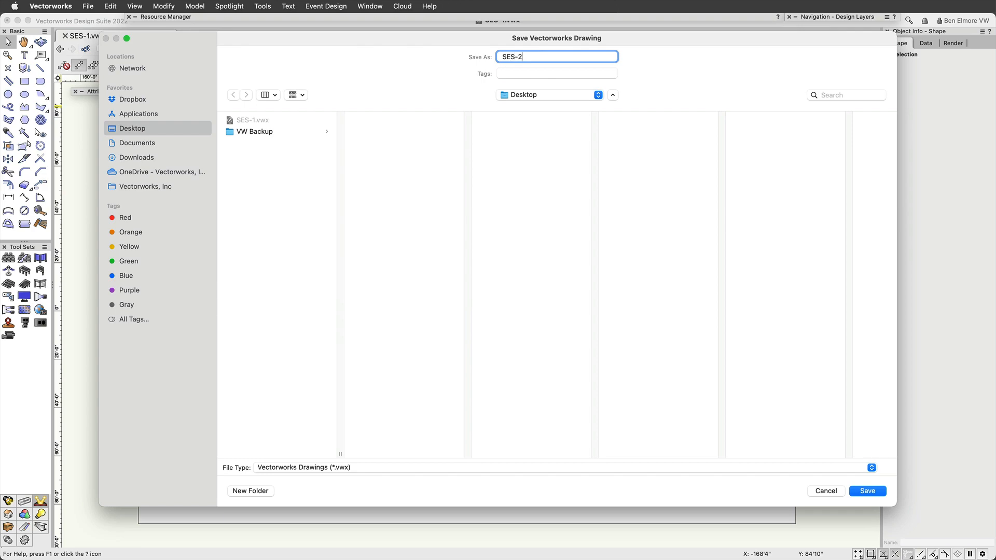
{"action": "key", "text": "Return"}
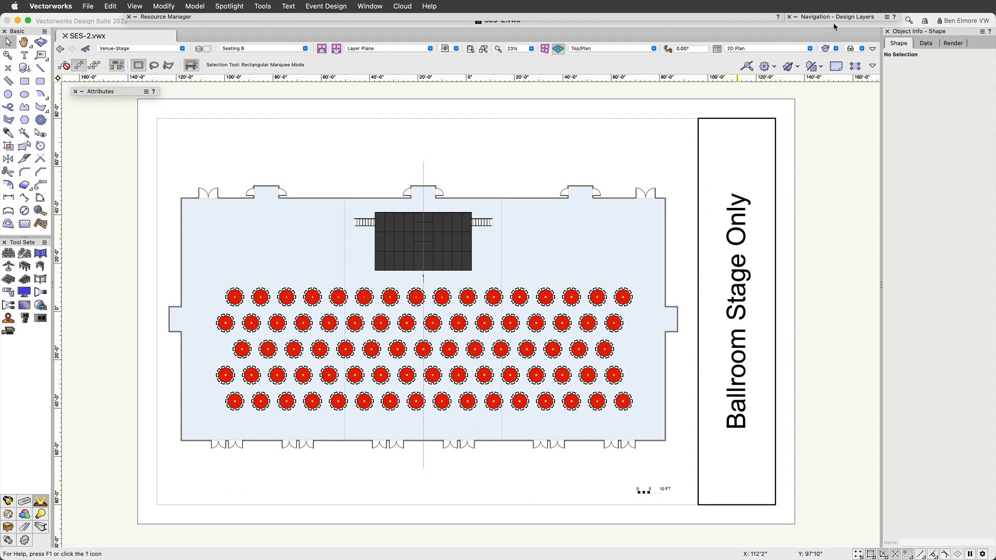
Create a new design layer named Production A.
{"action": "mouse_move", "coordinate": [837, 20]}
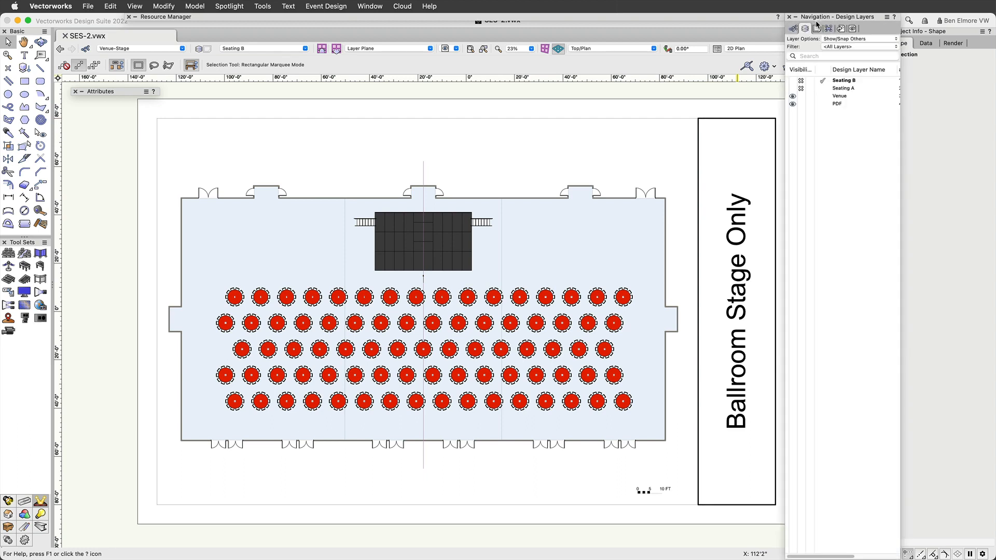
{"action": "left_click", "coordinate": [805, 31]}
{"action": "left_click", "coordinate": [887, 17]}
{"action": "left_click", "coordinate": [908, 23]}
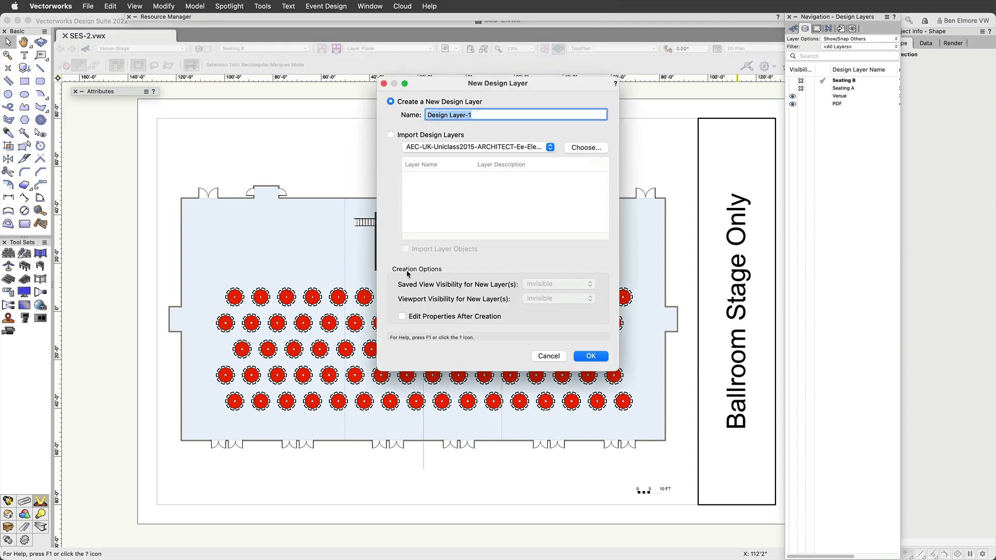
{"action": "type", "text": "Production A"}
{"action": "key", "text": "Return"}
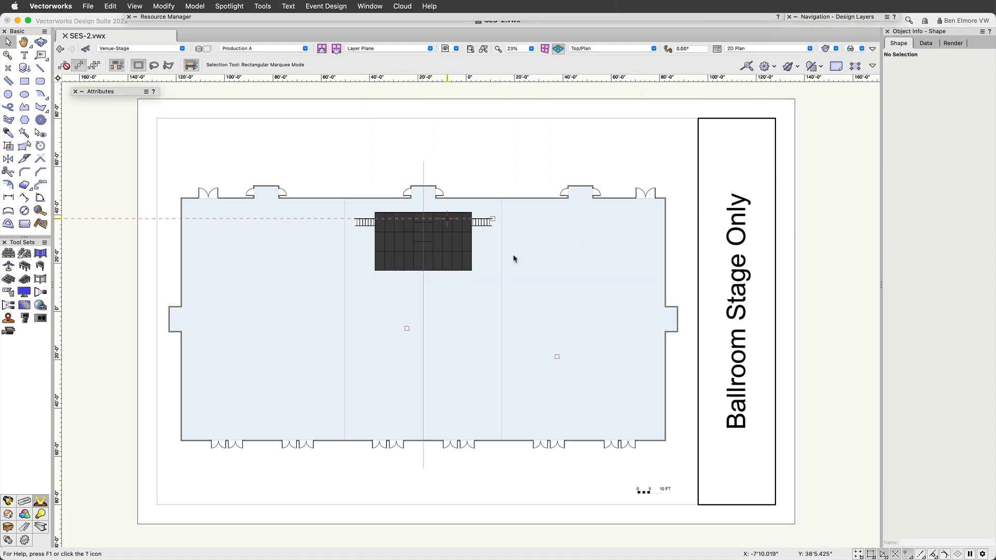
Make the Seating A design layer visible while keeping Seating B hidden and Production A as the active layer.
{"action": "mouse_move", "coordinate": [832, 17]}
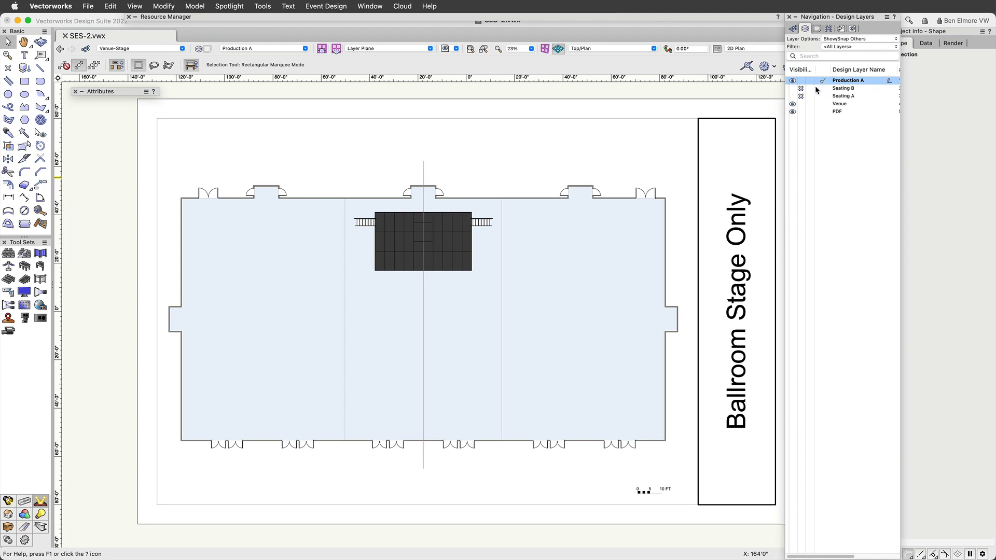
{"action": "left_click", "coordinate": [802, 90]}
{"action": "left_click", "coordinate": [801, 96]}
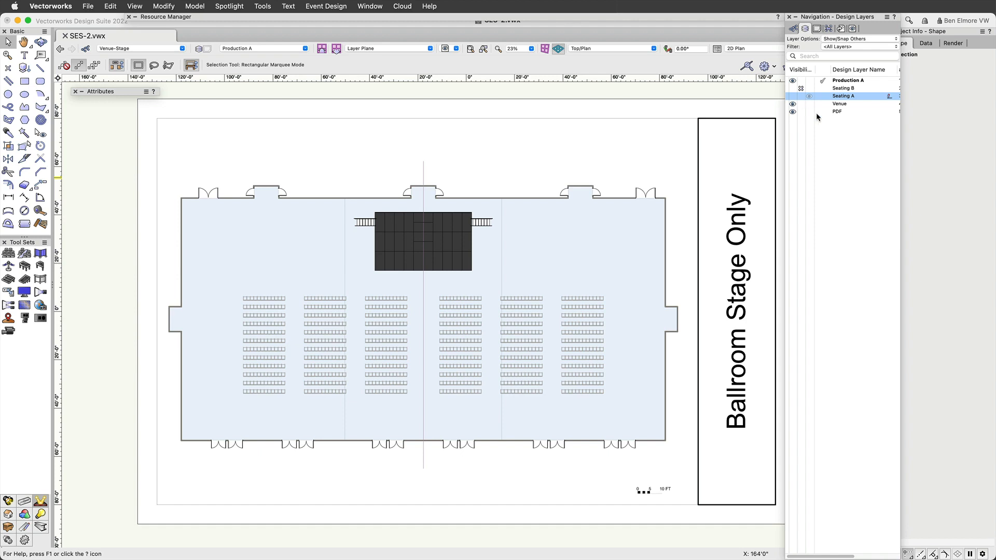
{"action": "left_click", "coordinate": [823, 82]}
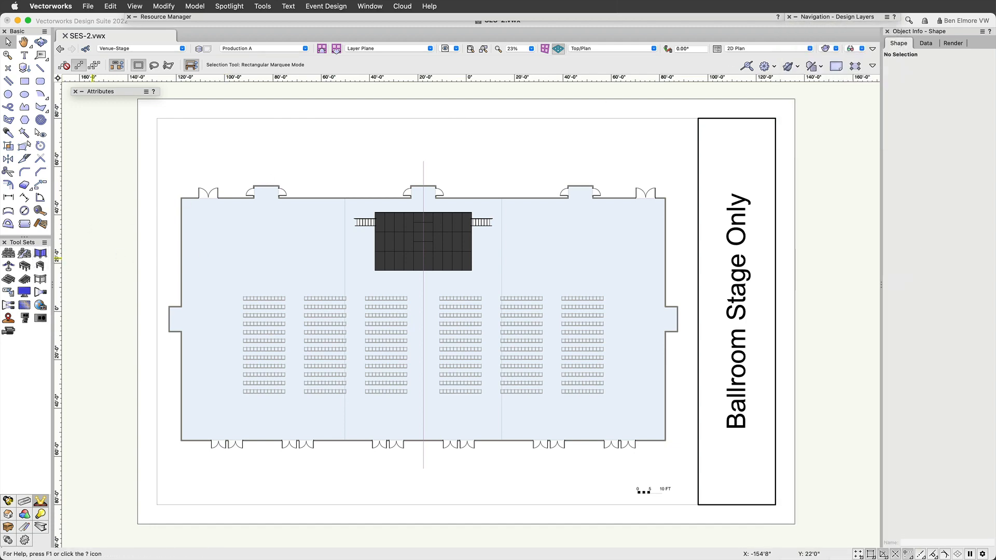
Activate the Truss tool and open the Tyler 12x12 file in the Vectorworks truss libraries for its symbol.
{"action": "scroll", "coordinate": [446, 262], "scroll_direction": "up", "scroll_amount": 2}
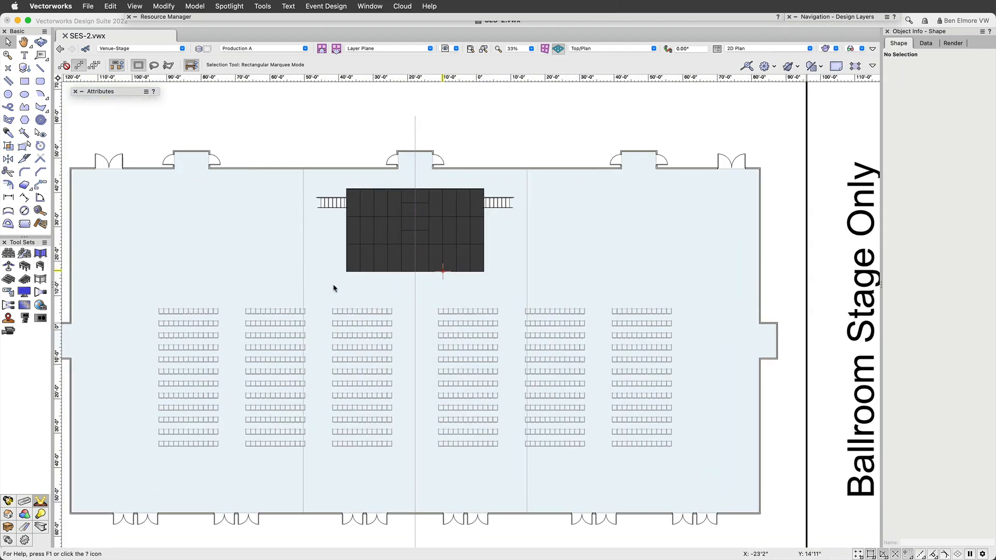
{"action": "left_click", "coordinate": [25, 502]}
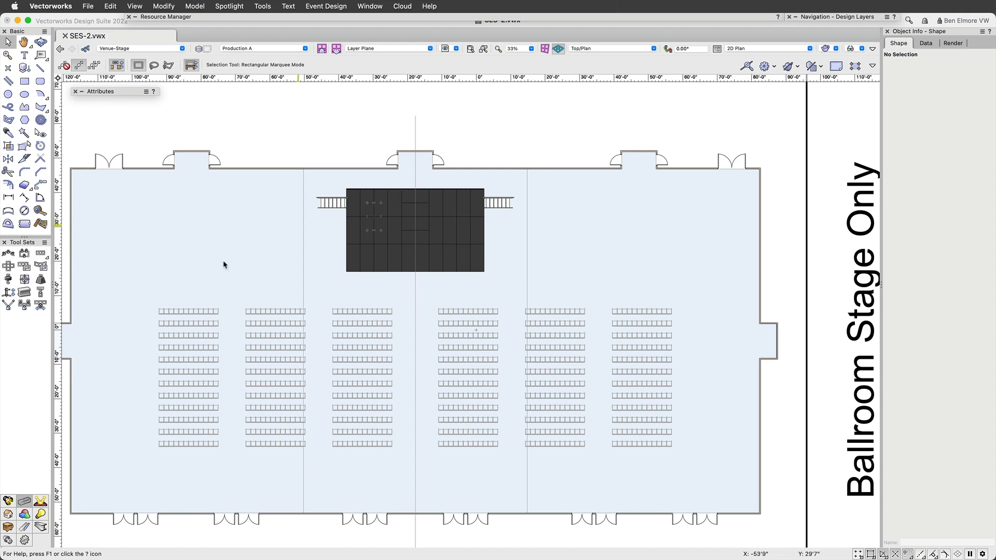
{"action": "left_click", "coordinate": [43, 256]}
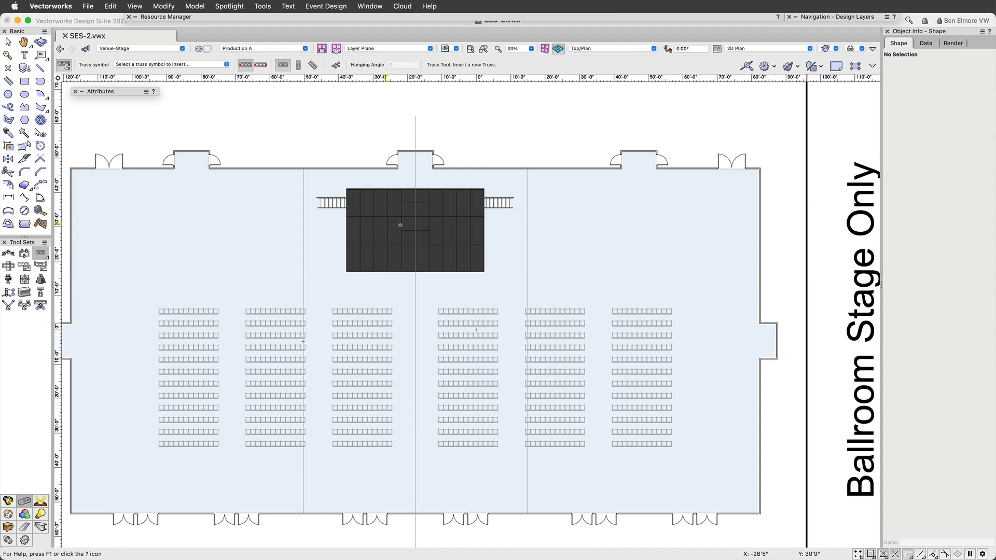
{"action": "left_click", "coordinate": [312, 65]}
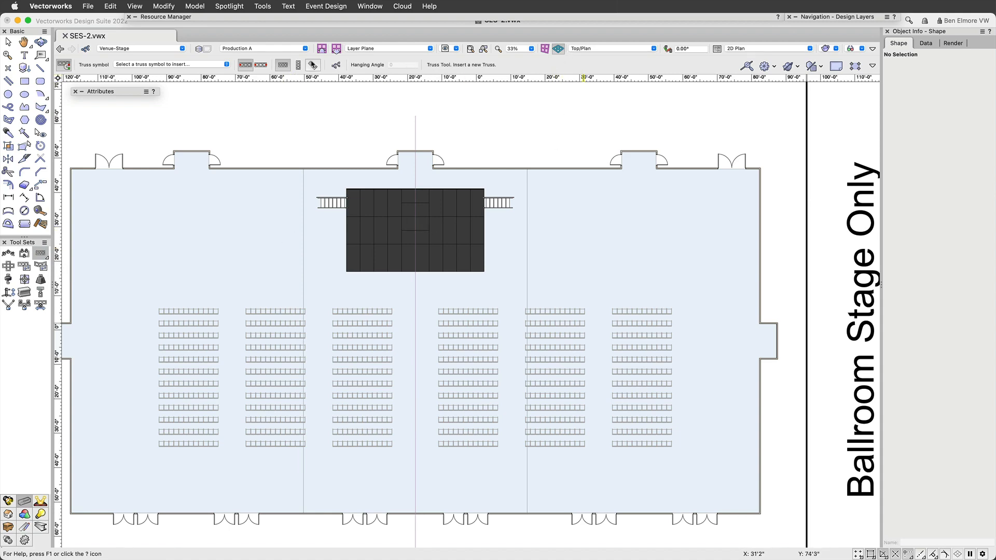
{"action": "left_click", "coordinate": [210, 65]}
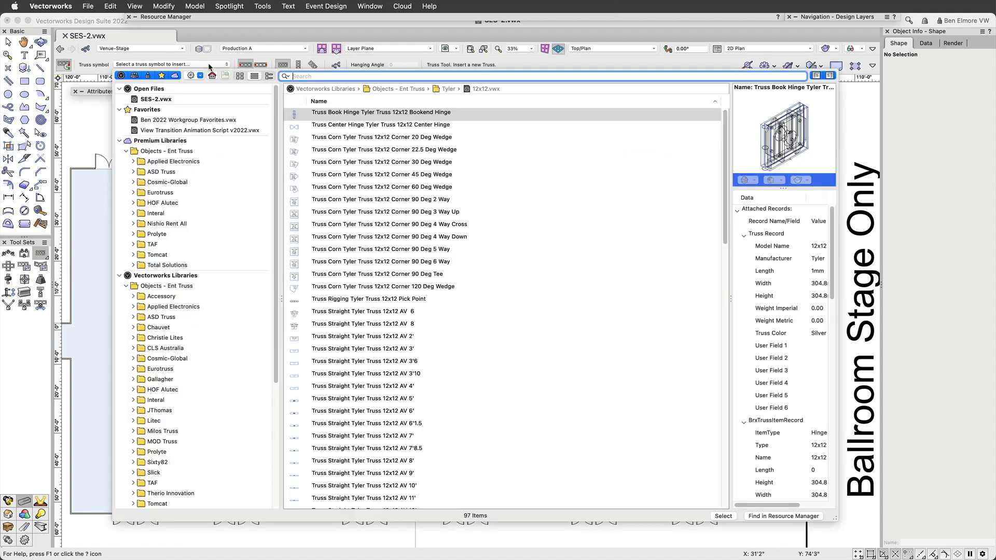
{"action": "left_click", "coordinate": [124, 64]}
{"action": "left_click", "coordinate": [125, 65]}
{"action": "scroll", "coordinate": [173, 151], "scroll_direction": "down", "scroll_amount": 1}
{"action": "scroll", "coordinate": [173, 151], "scroll_direction": "down", "scroll_amount": 8}
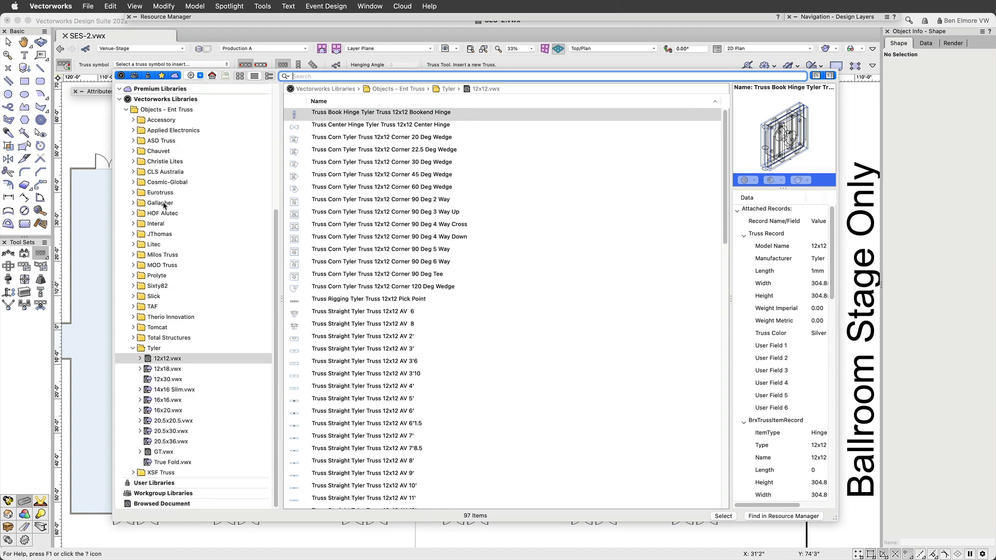
{"action": "left_click", "coordinate": [161, 350]}
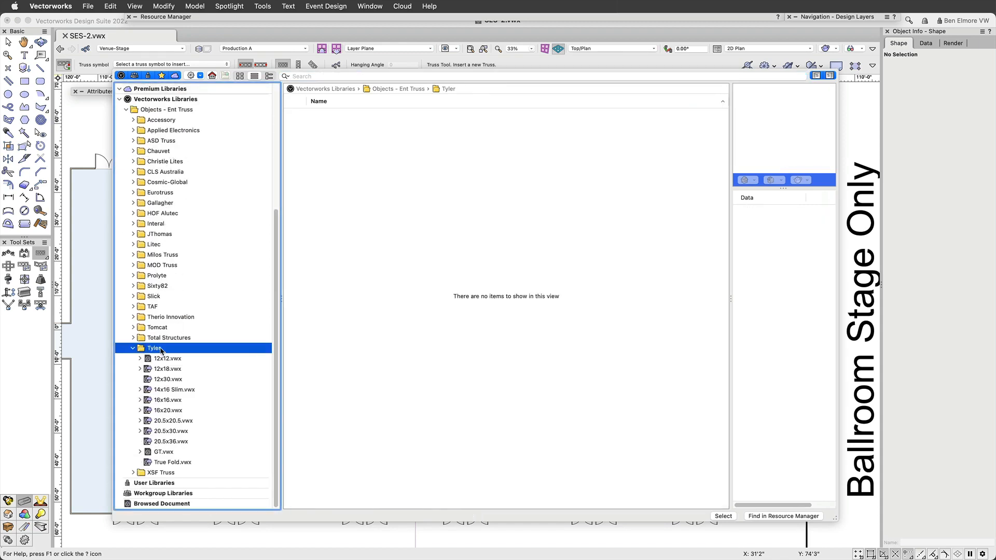
{"action": "left_click", "coordinate": [177, 361]}
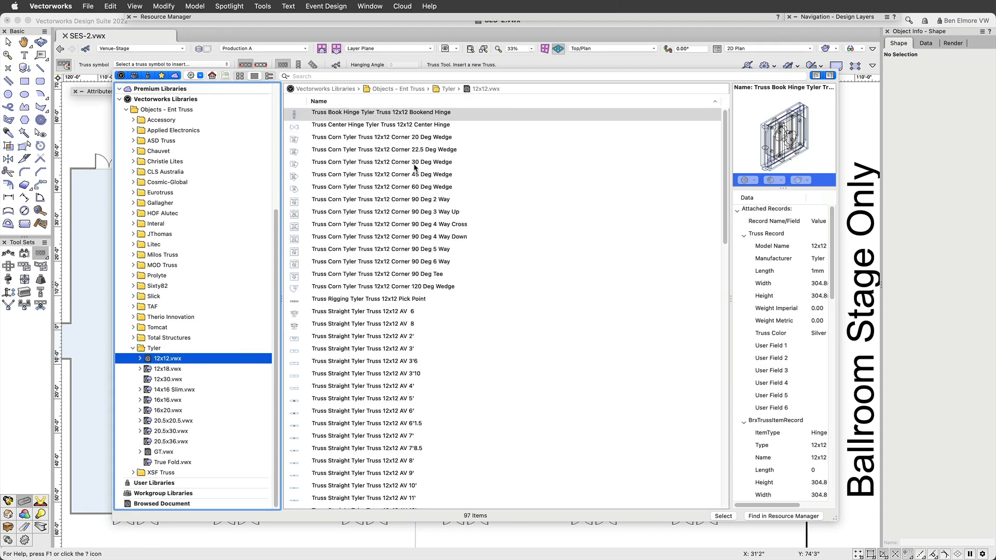
Choose the Truss Straight Tyler Truss 12x12 Standard Bolt 10' as the truss symbol to insert.
{"action": "scroll", "coordinate": [397, 284], "scroll_direction": "down", "scroll_amount": 10}
{"action": "scroll", "coordinate": [397, 284], "scroll_direction": "down", "scroll_amount": 9}
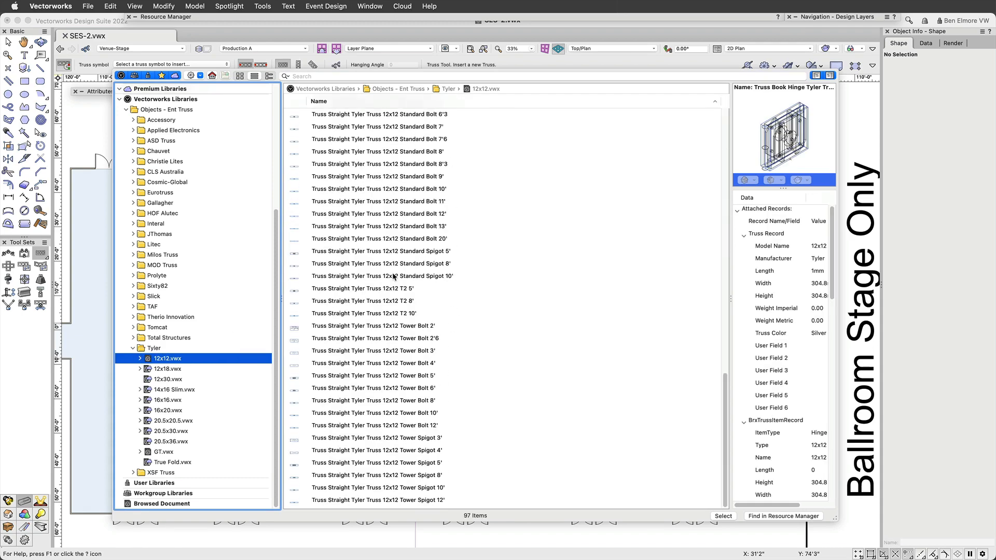
{"action": "left_click", "coordinate": [390, 253]}
{"action": "left_click", "coordinate": [394, 203]}
{"action": "left_click", "coordinate": [393, 190]}
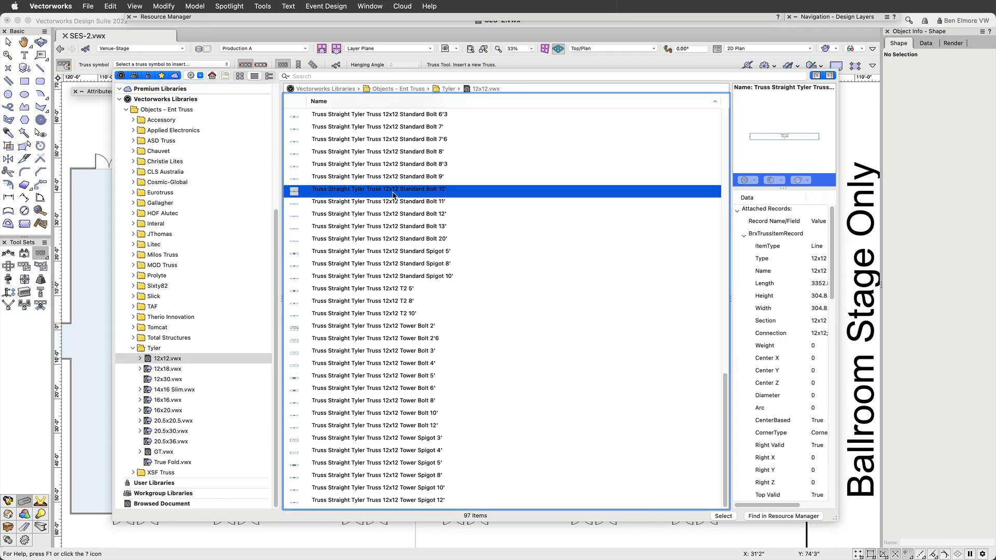
{"action": "double_click", "coordinate": [366, 193]}
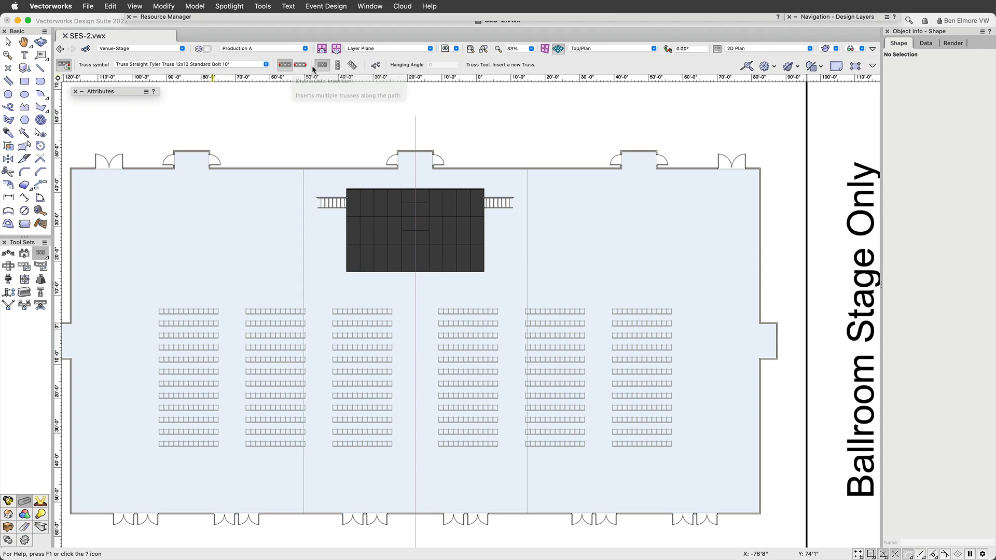
{"action": "scroll", "coordinate": [374, 95], "scroll_direction": "down", "scroll_amount": 1}
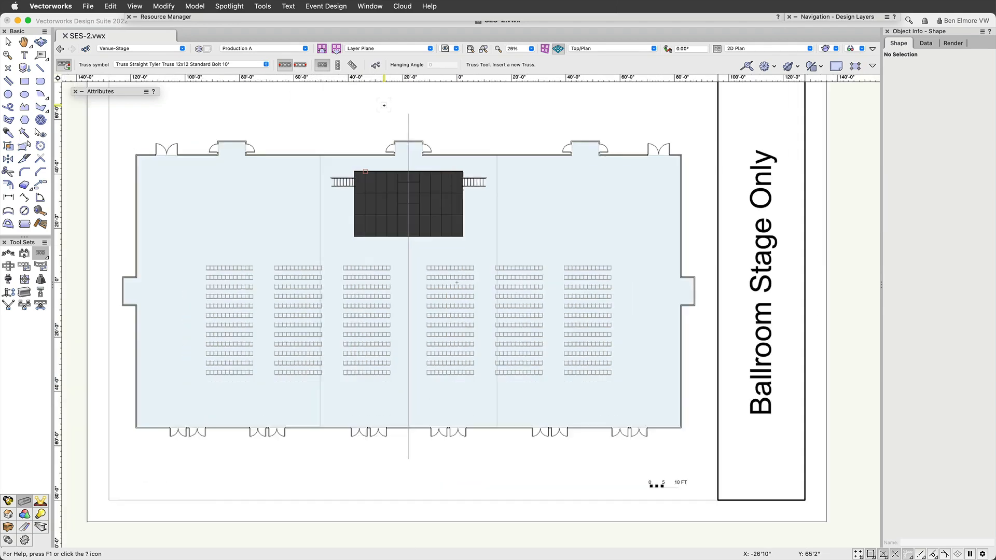
{"action": "left_click", "coordinate": [178, 64]}
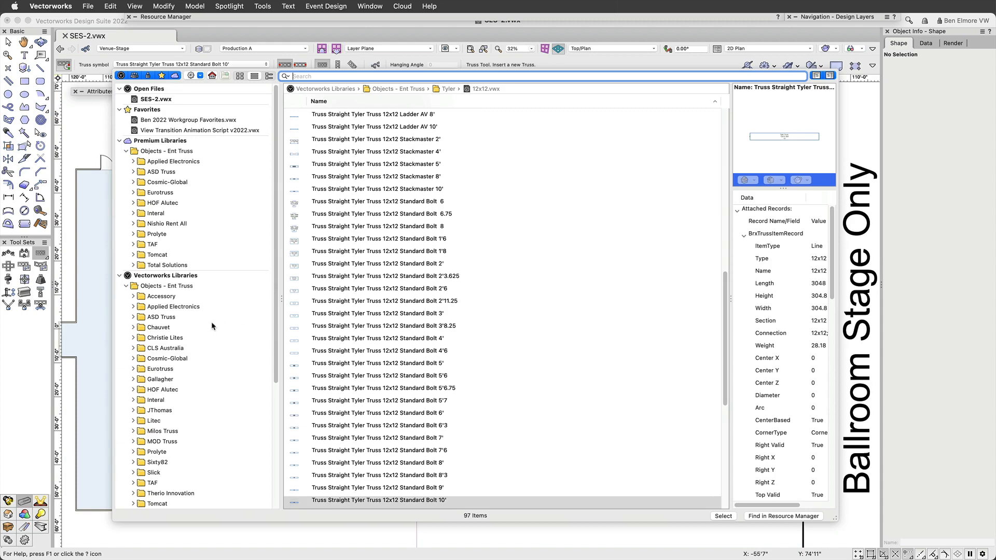
{"action": "scroll", "coordinate": [211, 326], "scroll_direction": "down", "scroll_amount": 5}
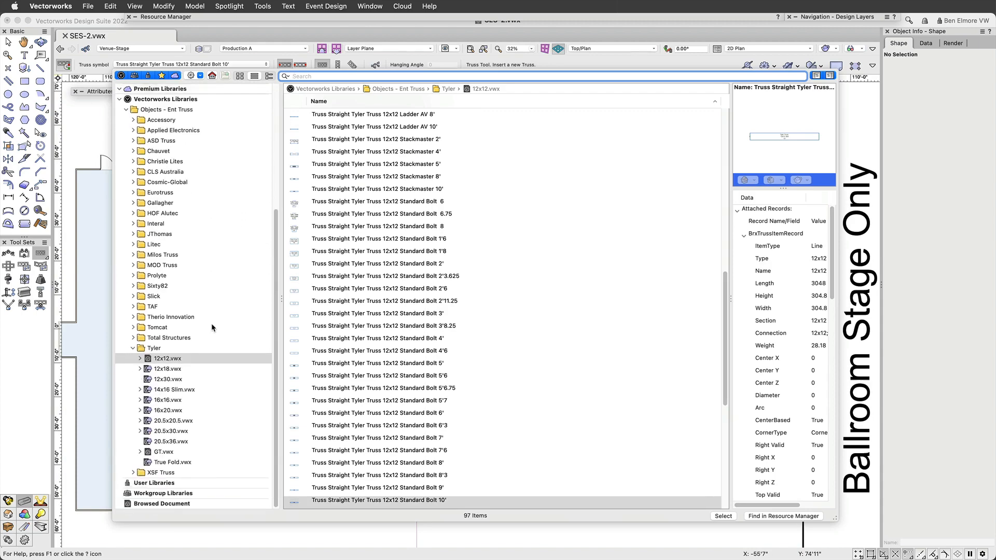
{"action": "scroll", "coordinate": [384, 328], "scroll_direction": "up", "scroll_amount": 5}
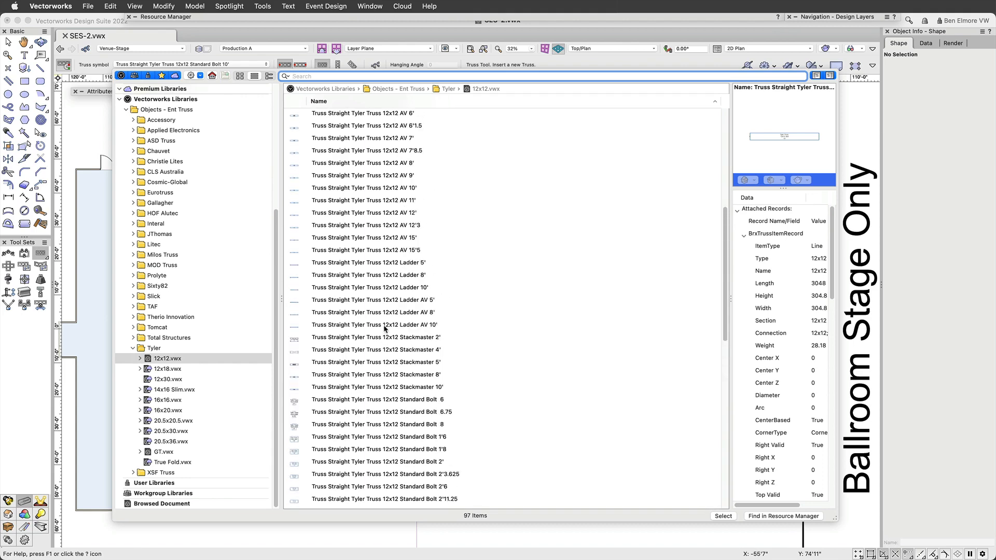
{"action": "left_click", "coordinate": [196, 58]}
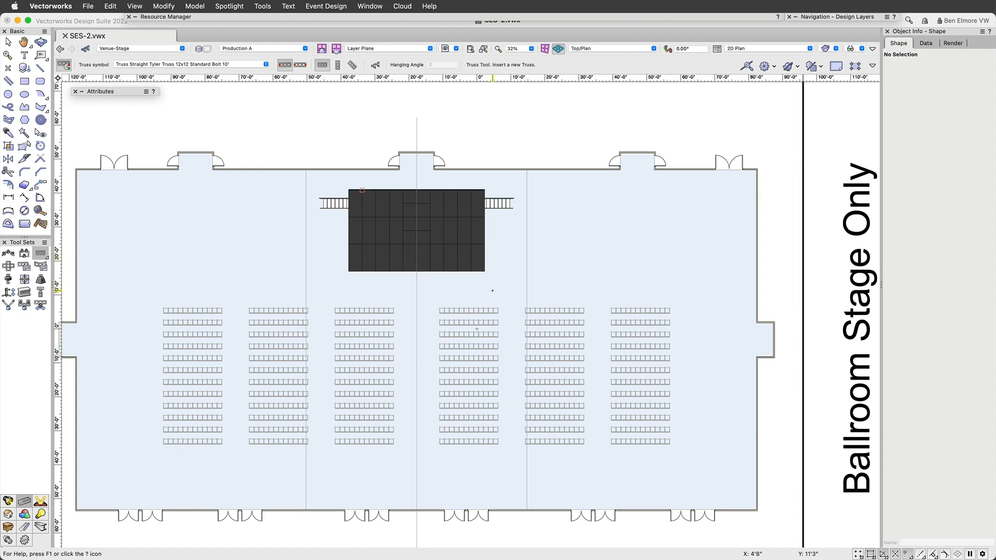
Place a horizontal 10' truss starting on the room's centre line, between the stage front and the seating rows.
{"action": "scroll", "coordinate": [496, 283], "scroll_direction": "up", "scroll_amount": 3}
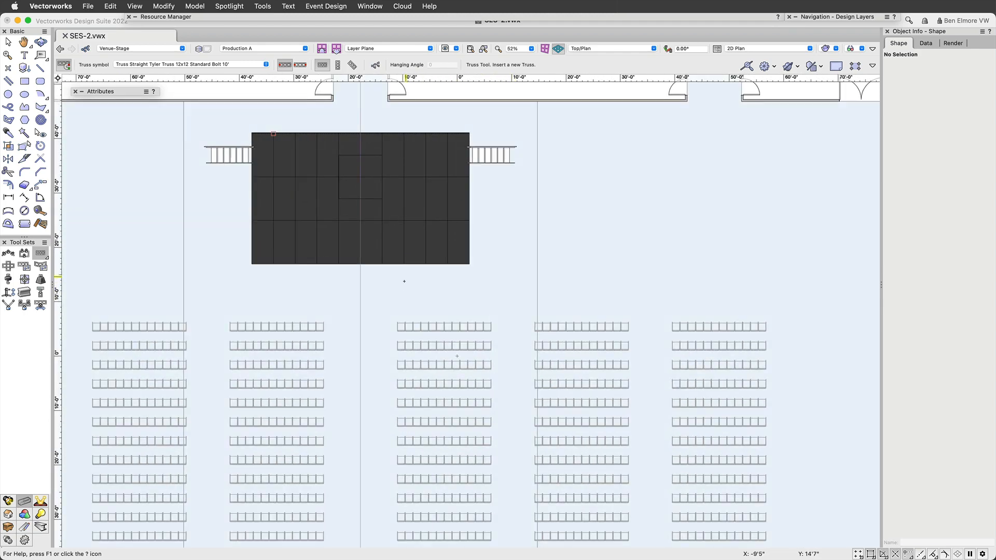
{"action": "scroll", "coordinate": [389, 296], "scroll_direction": "up", "scroll_amount": 1}
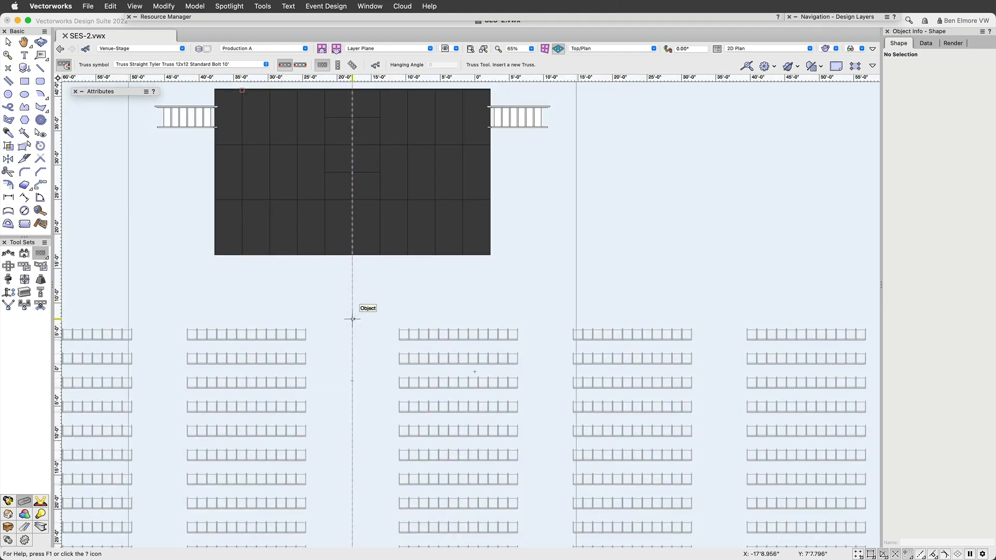
{"action": "left_click", "coordinate": [353, 312]}
{"action": "left_click", "coordinate": [398, 313]}
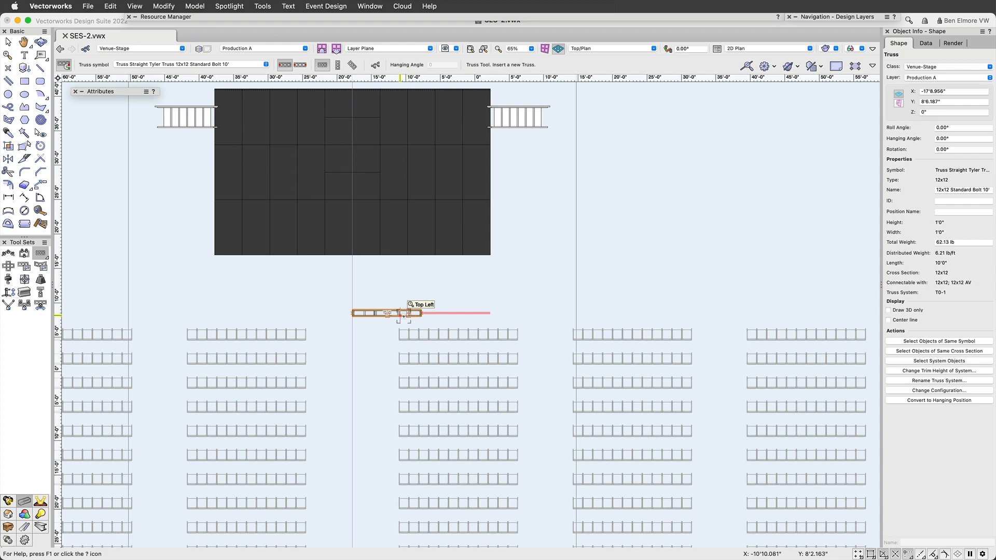
Extend the truss run with five more connected 10' sections, three on each side of the centre line for 60' overall.
{"action": "scroll", "coordinate": [406, 314], "scroll_direction": "up", "scroll_amount": 2}
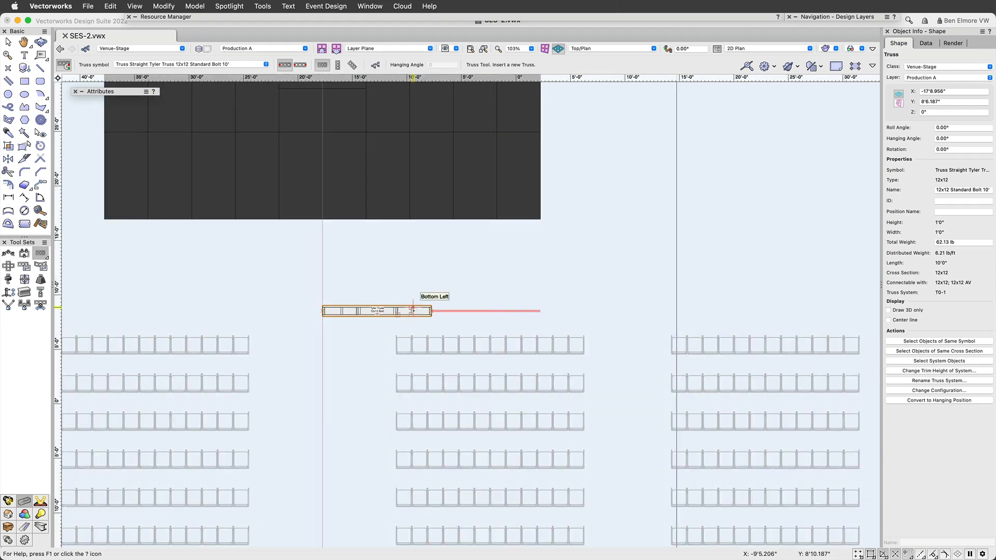
{"action": "left_click", "coordinate": [486, 311]}
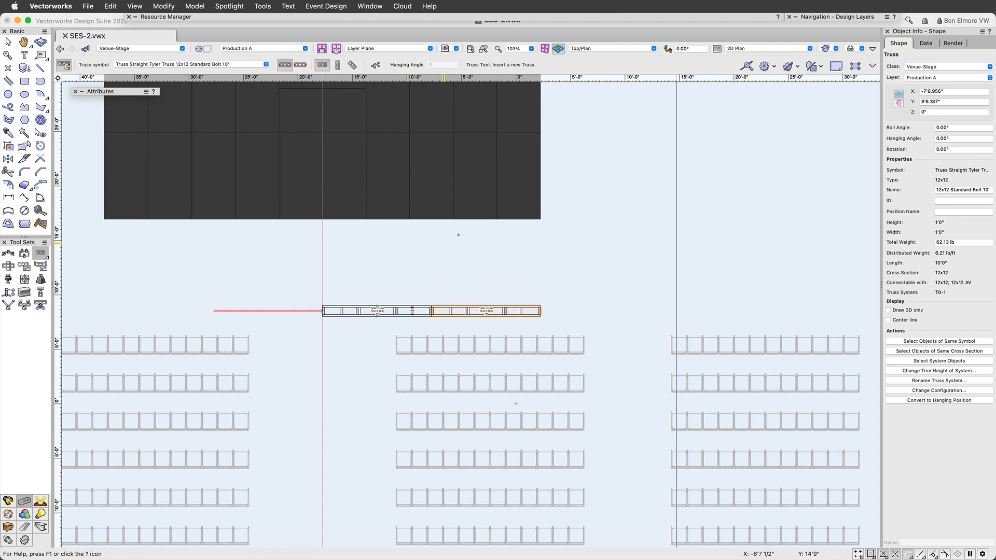
{"action": "left_click", "coordinate": [503, 308]}
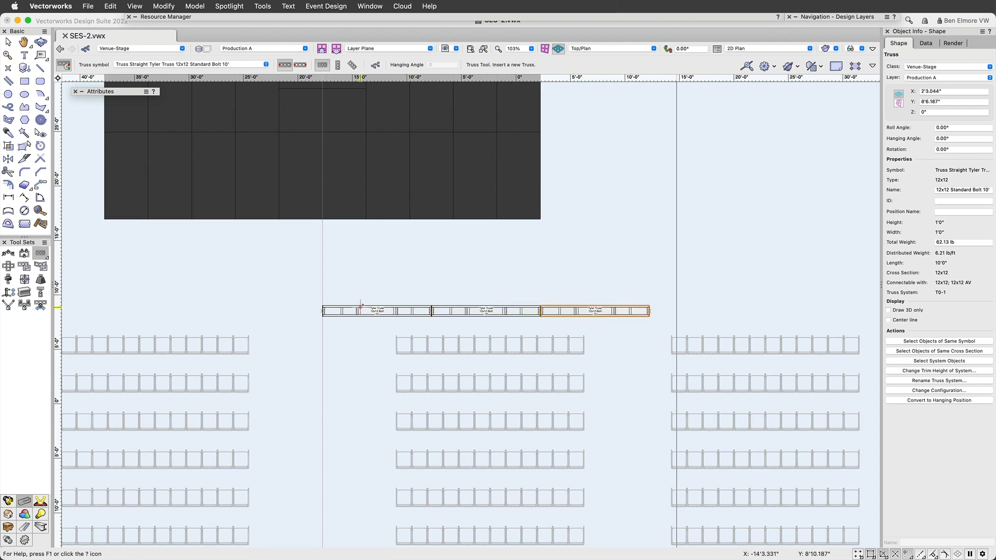
{"action": "left_click", "coordinate": [290, 310]}
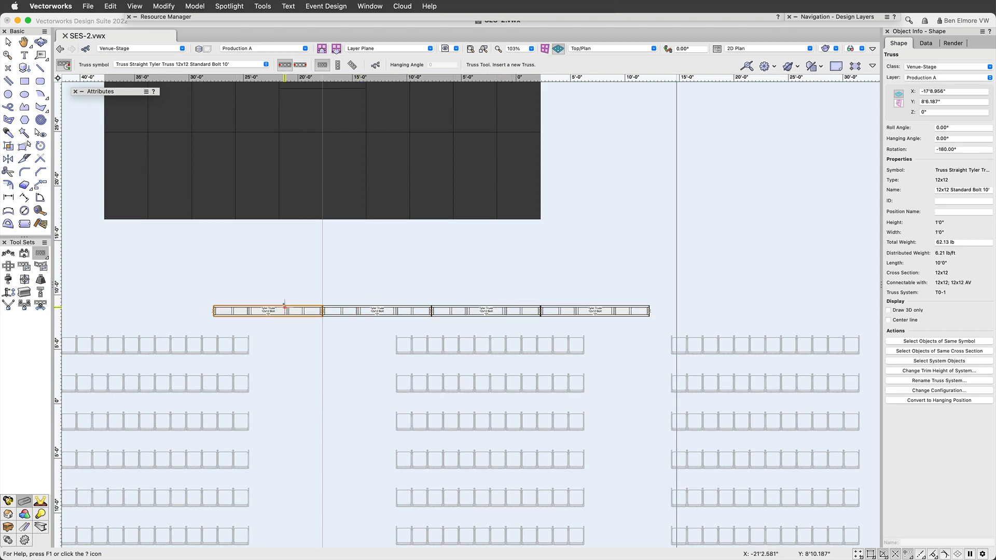
{"action": "left_click", "coordinate": [283, 302]}
{"action": "left_click", "coordinate": [166, 307]}
{"action": "scroll", "coordinate": [166, 307], "scroll_direction": "down", "scroll_amount": 3}
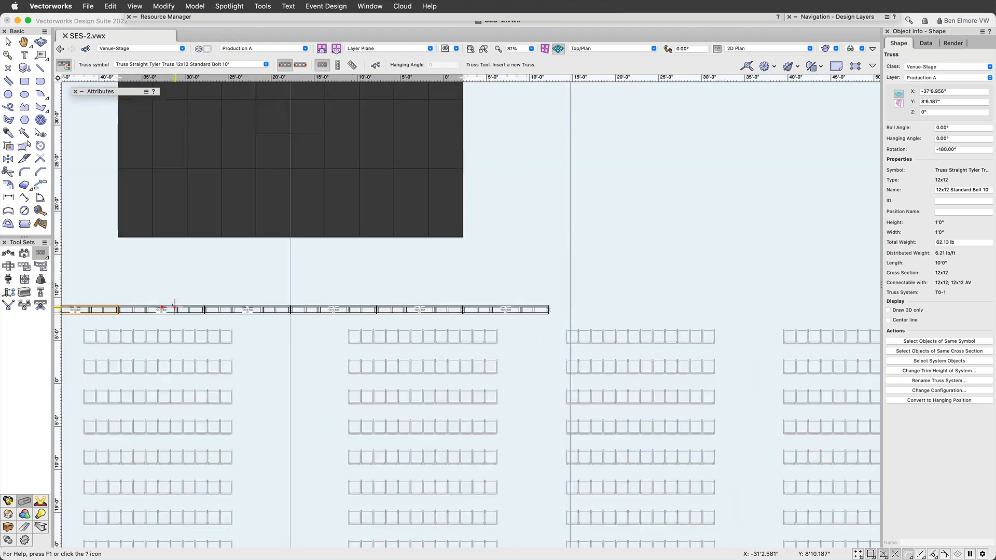
{"action": "mouse_move", "coordinate": [212, 283]}
{"action": "middle_mouse_down"}
{"action": "mouse_move", "coordinate": [335, 251]}
{"action": "mouse_move", "coordinate": [282, 271]}
{"action": "mouse_move", "coordinate": [318, 256]}
{"action": "middle_mouse_up"}
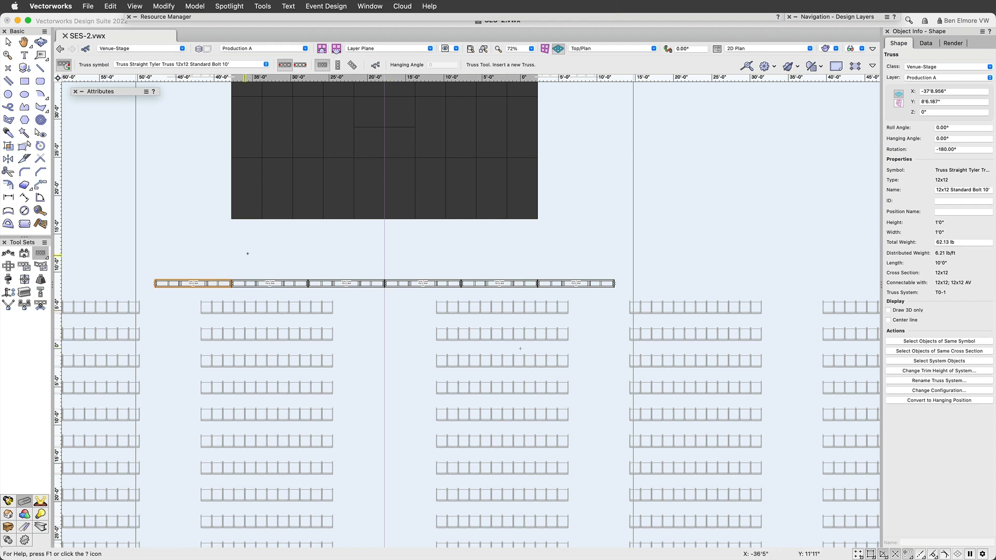
Move the second truss section from the left out of the run towards the stage and undo the move.
{"action": "left_click", "coordinate": [8, 42]}
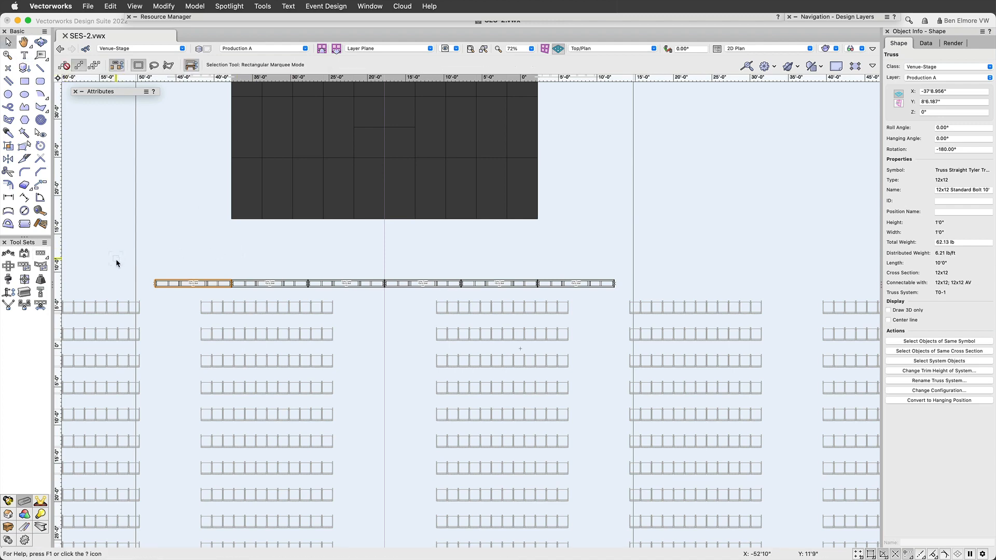
{"action": "left_click_drag", "start_coordinate": [116, 249], "coordinate": [669, 314]}
{"action": "left_click", "coordinate": [667, 264]}
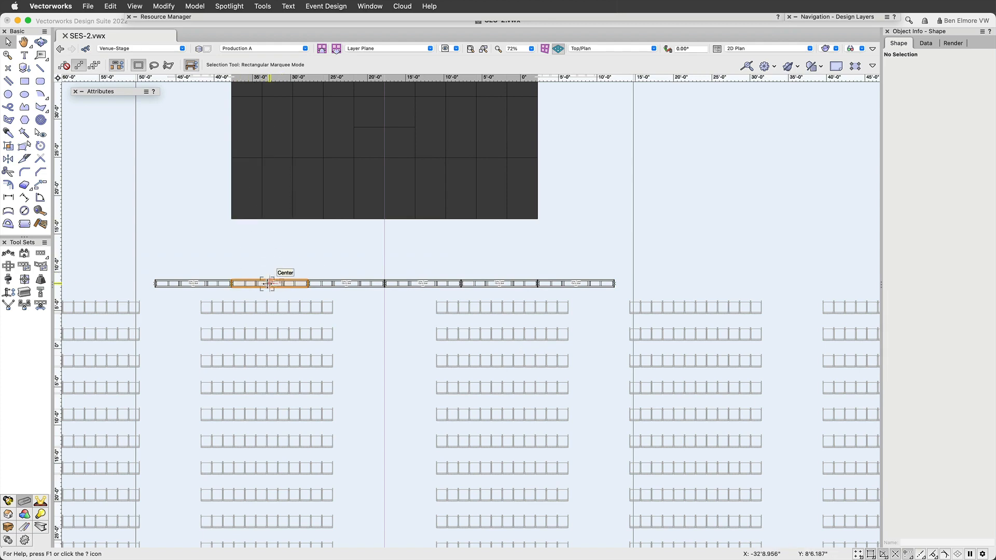
{"action": "left_click_drag", "start_coordinate": [268, 284], "coordinate": [293, 258]}
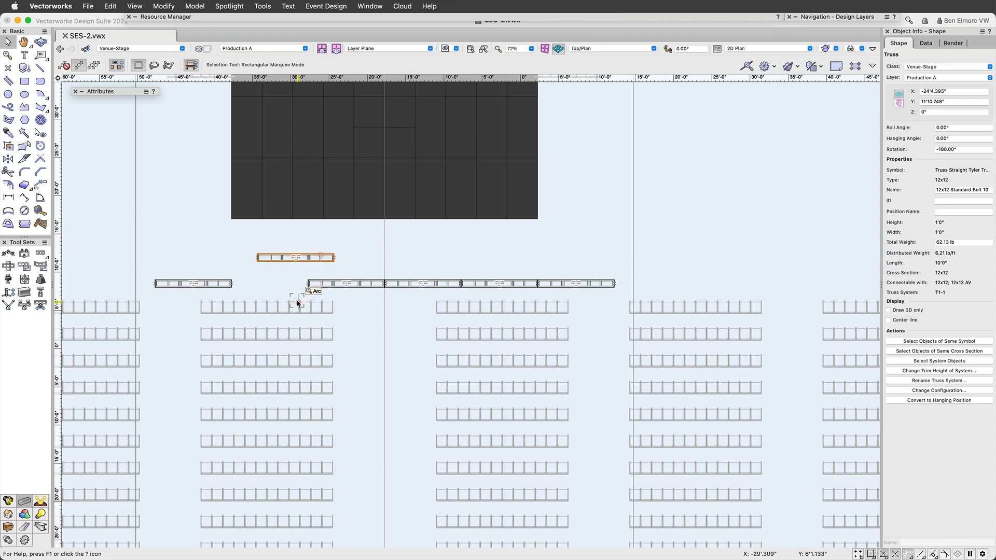
{"action": "left_click_drag", "start_coordinate": [297, 302], "coordinate": [297, 300]}
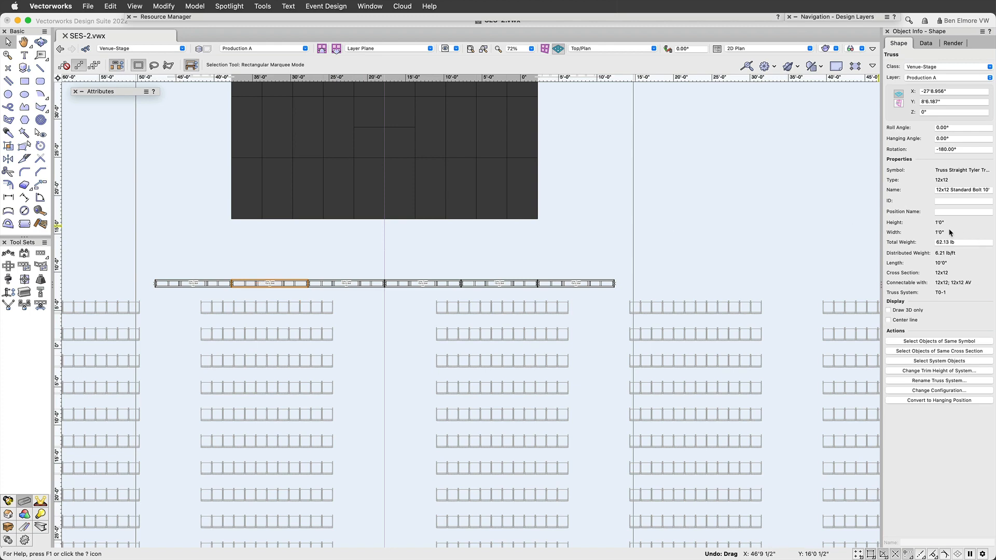
Select all objects of the connected truss system starting from one section, and clear the selection.
{"action": "left_click", "coordinate": [430, 283]}
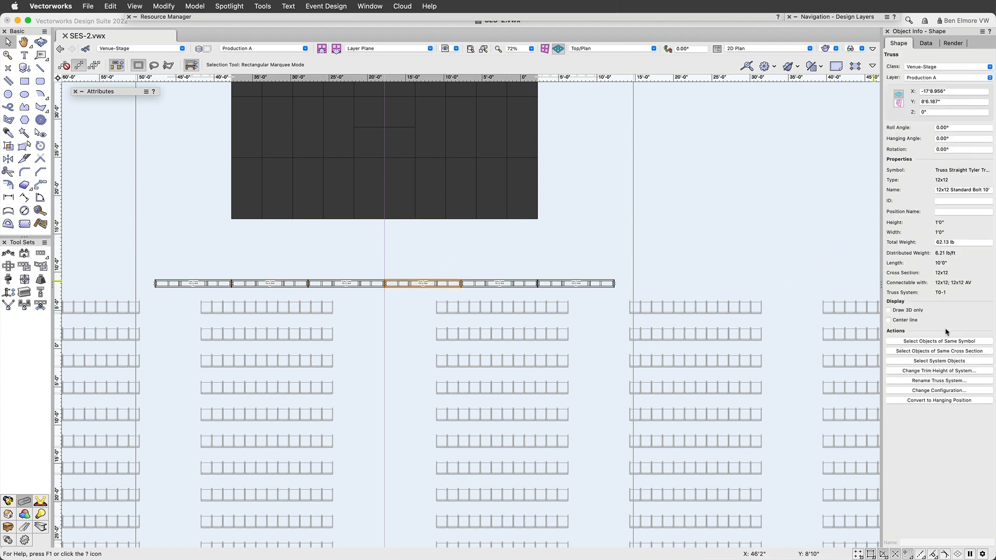
{"action": "left_click", "coordinate": [960, 361]}
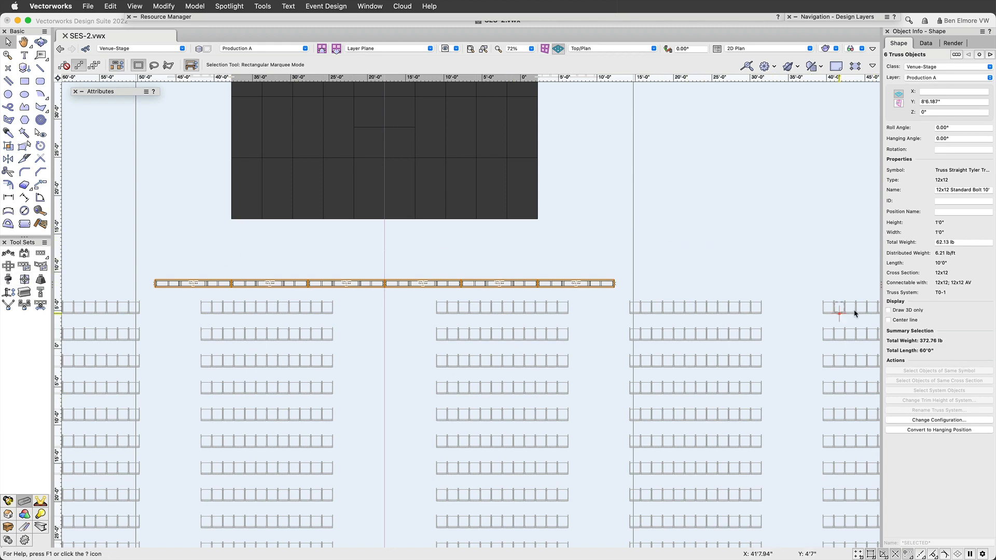
{"action": "left_click", "coordinate": [593, 259]}
Raise the trim height of the whole connected truss system by a relative 20' and view it over the stage in 3D.
{"action": "left_click", "coordinate": [506, 284]}
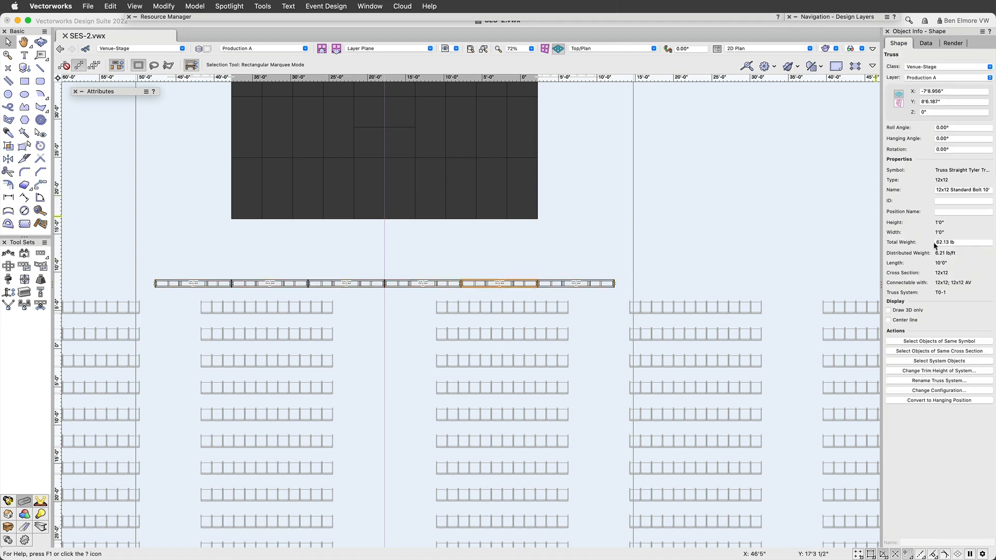
{"action": "left_click", "coordinate": [959, 371]}
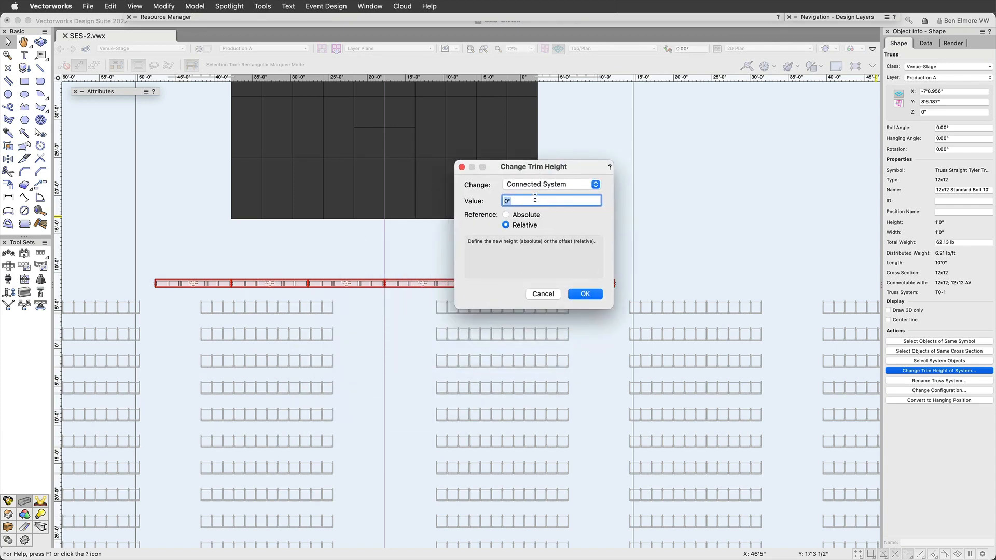
{"action": "type", "text": "20'"}
{"action": "key", "text": "Return"}
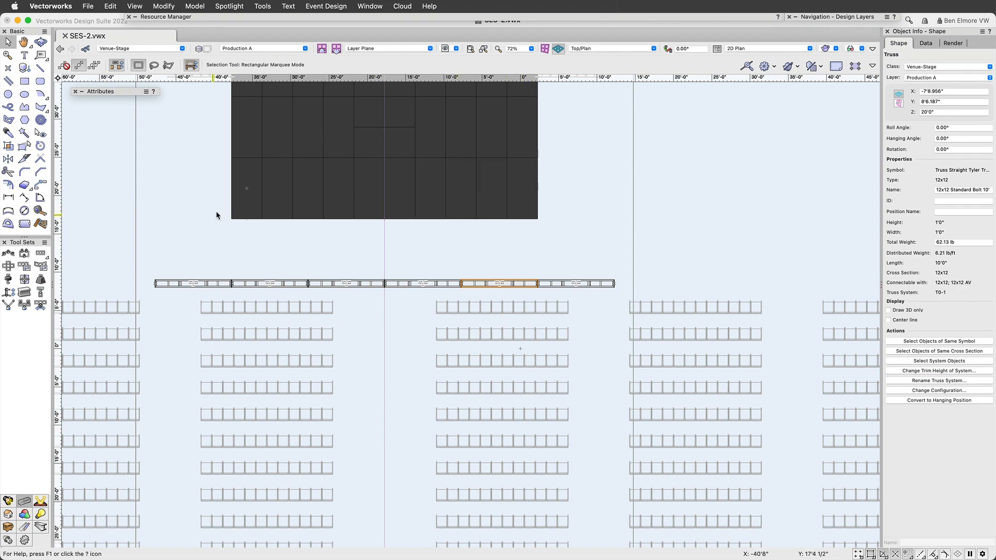
{"action": "scroll", "coordinate": [519, 262], "scroll_direction": "left", "scroll_amount": 5}
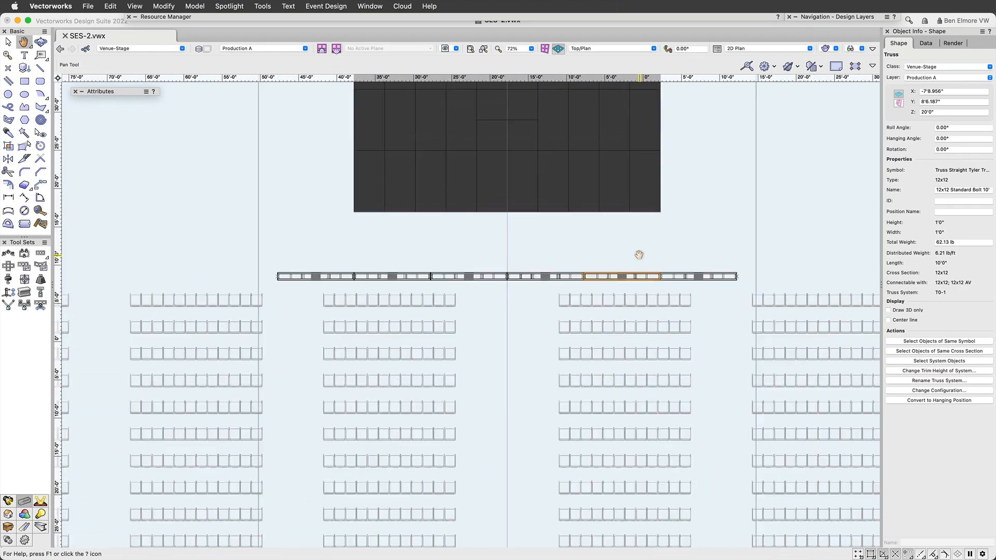
{"action": "mouse_move", "coordinate": [518, 269]}
{"action": "middle_mouse_down", "text": "ctrl"}
{"action": "mouse_move", "coordinate": [549, 252]}
{"action": "mouse_move", "coordinate": [592, 180]}
{"action": "mouse_move", "coordinate": [543, 247]}
{"action": "mouse_move", "coordinate": [573, 270]}
{"action": "mouse_move", "coordinate": [540, 289]}
{"action": "mouse_move", "coordinate": [562, 234]}
{"action": "middle_mouse_up", "text": "ctrl"}
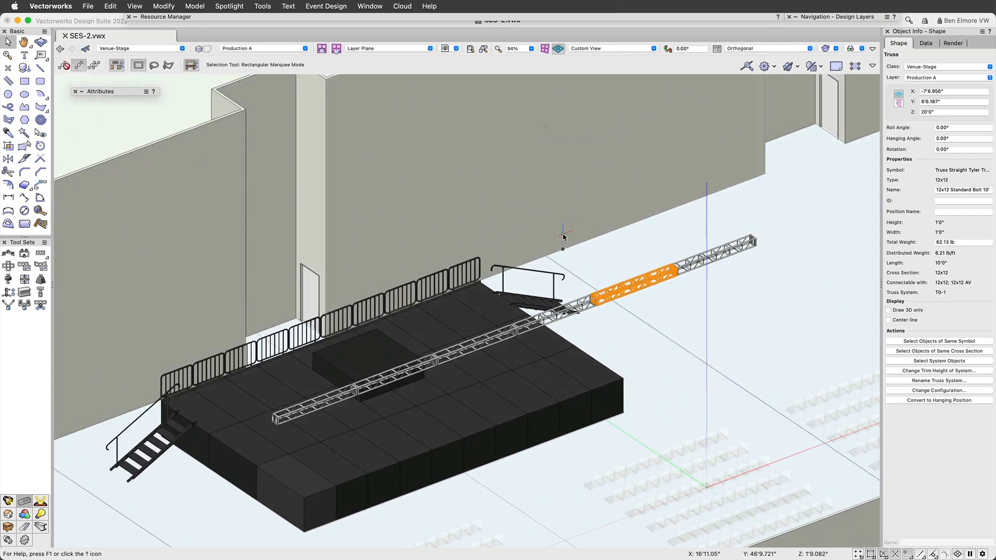
Return to the Top/Plan view and assign all six trusses to a new class named Event-Truss.
{"action": "key", "text": "super+5"}
{"action": "scroll", "coordinate": [432, 226], "scroll_direction": "up", "scroll_amount": 1}
{"action": "mouse_move", "coordinate": [431, 226]}
{"action": "middle_mouse_down"}
{"action": "mouse_move", "coordinate": [507, 235]}
{"action": "mouse_move", "coordinate": [525, 225]}
{"action": "middle_mouse_up"}
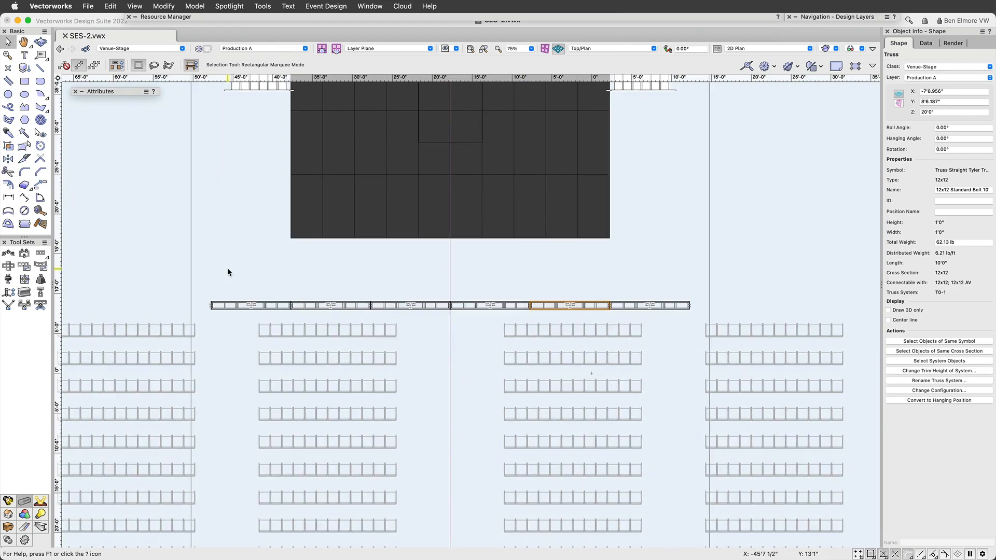
{"action": "left_click_drag", "start_coordinate": [196, 274], "coordinate": [726, 323]}
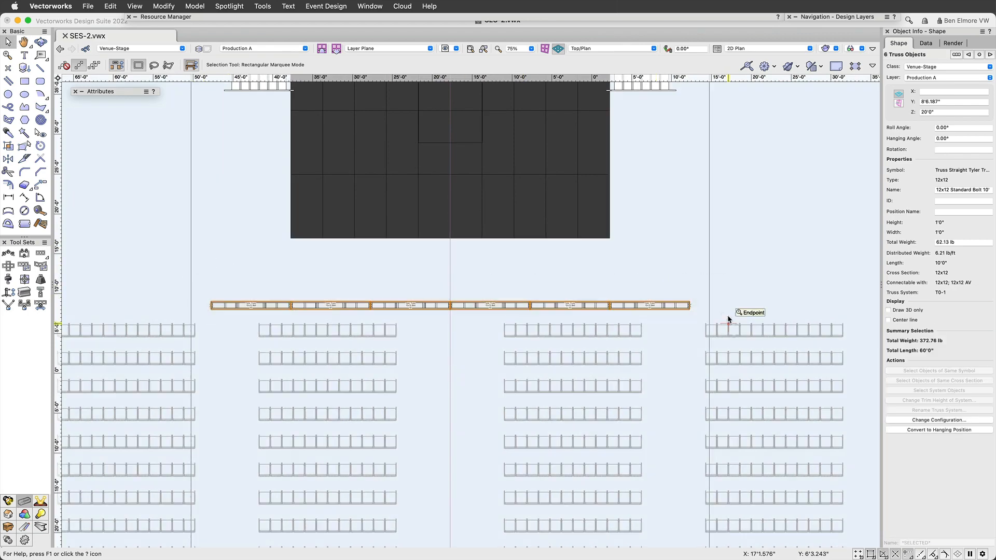
{"action": "left_click", "coordinate": [937, 67]}
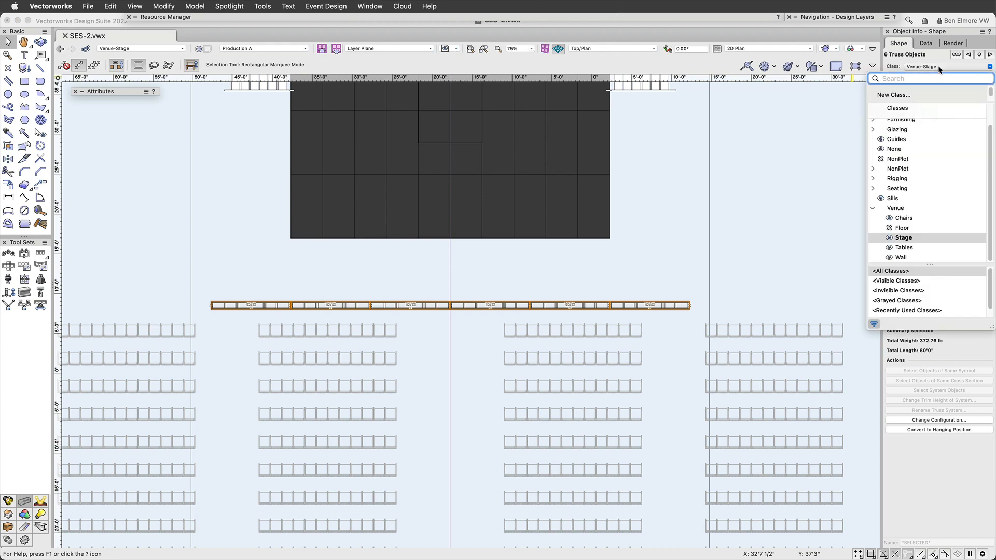
{"action": "left_click", "coordinate": [900, 96]}
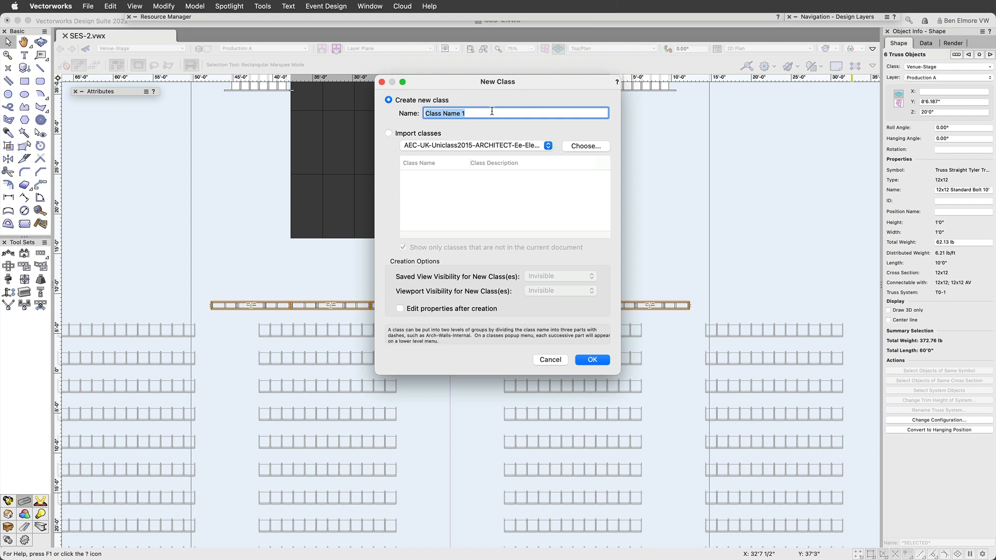
{"action": "type", "text": "Event"}
{"action": "type", "text": "Truss"}
{"action": "key", "text": "Return"}
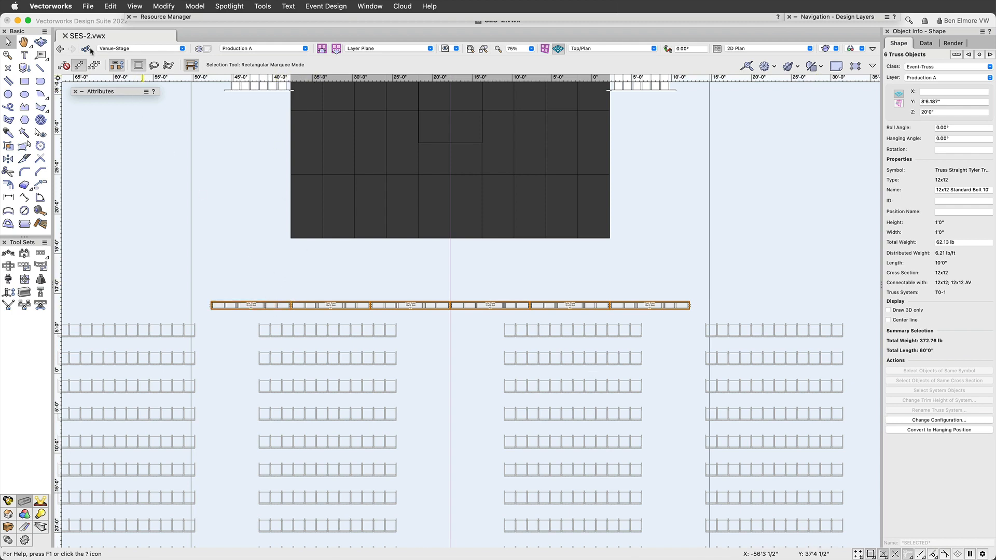
Make the trusses' class, Event-Truss, the active class and deselect the trusses.
{"action": "right_click", "coordinate": [286, 308]}
{"action": "left_click", "coordinate": [328, 186]}
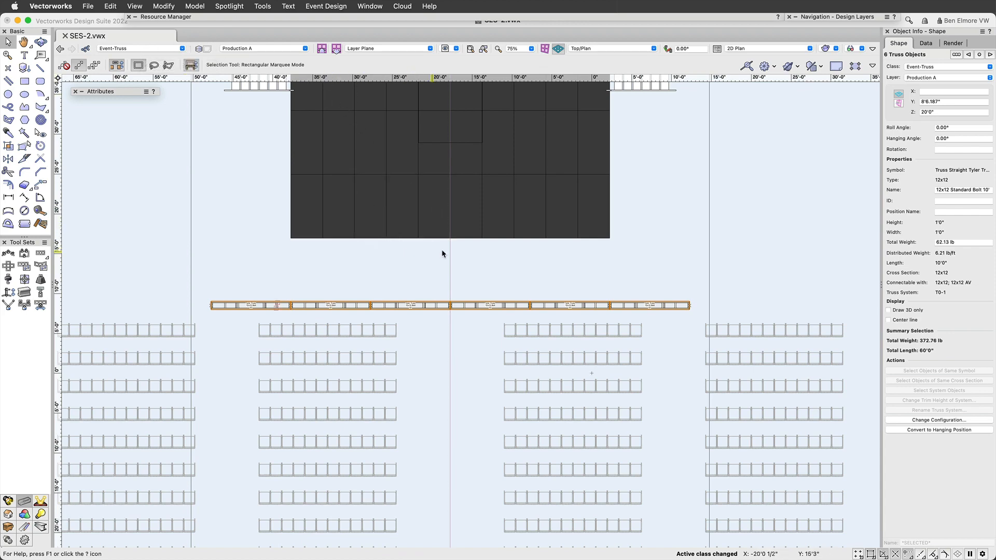
{"action": "scroll", "coordinate": [464, 265], "scroll_direction": "up", "scroll_amount": 2}
{"action": "middle_click_drag", "start_coordinate": [463, 265], "coordinate": [510, 218]}
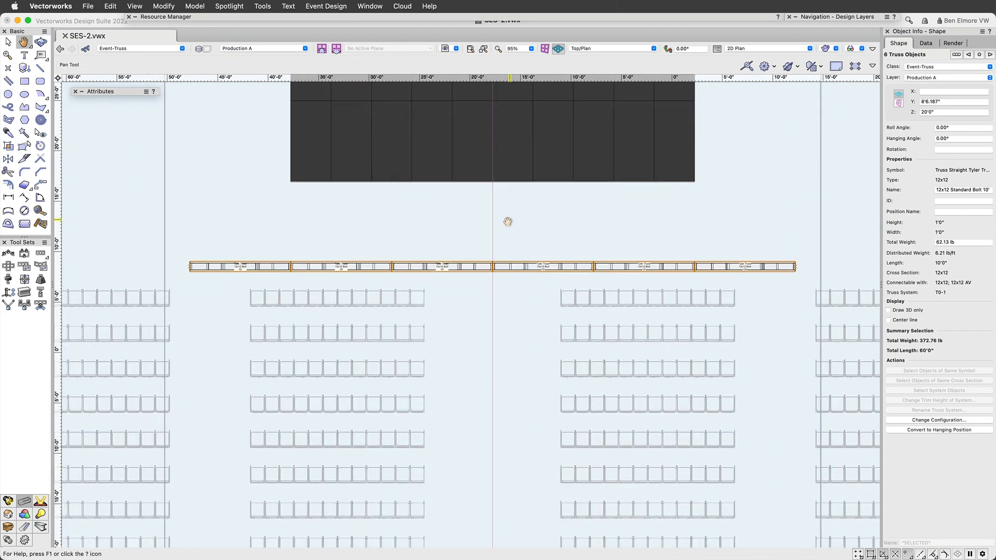
{"action": "scroll", "coordinate": [509, 218], "scroll_direction": "down", "scroll_amount": 1}
{"action": "left_click", "coordinate": [442, 220]}
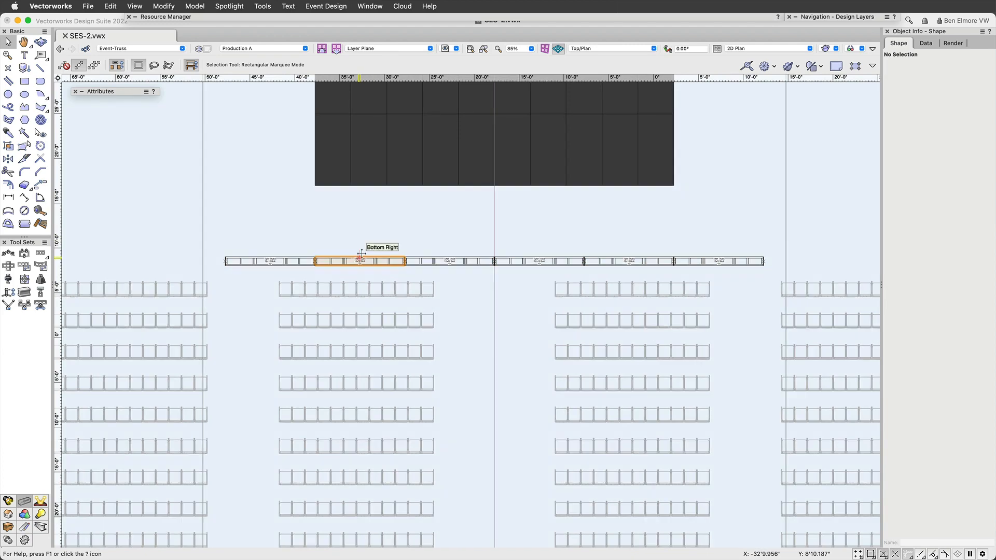
{"action": "left_click_drag", "start_coordinate": [301, 231], "coordinate": [442, 284]}
{"action": "left_click", "coordinate": [432, 264]}
{"action": "left_click", "coordinate": [392, 232]}
Convert all six trusses into a single hanging position named DS LX, using the geometry instead of creating a symbol.
{"action": "left_click_drag", "start_coordinate": [164, 216], "coordinate": [817, 326]}
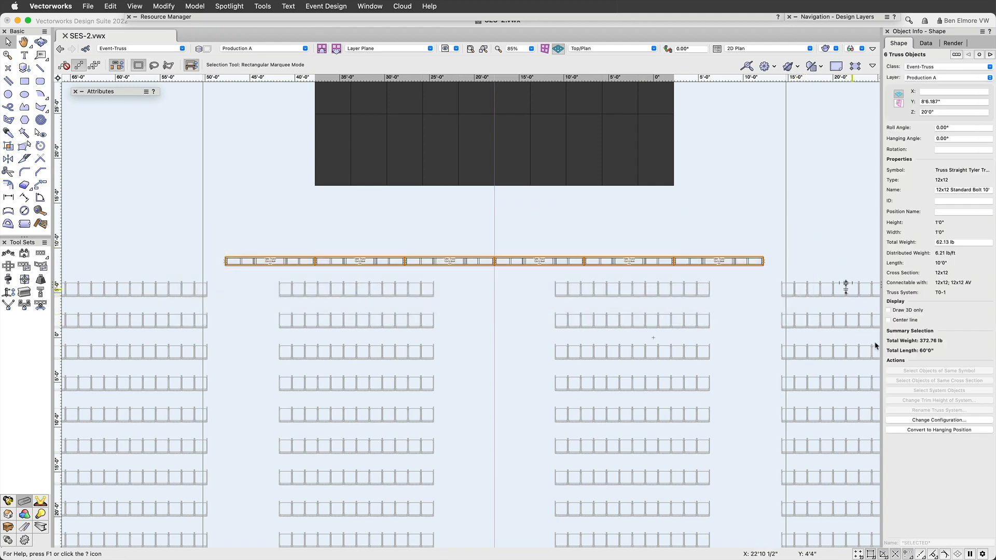
{"action": "scroll", "coordinate": [809, 218], "scroll_direction": "up", "scroll_amount": 1}
{"action": "middle_click_drag", "start_coordinate": [809, 218], "coordinate": [819, 206]}
{"action": "scroll", "coordinate": [820, 206], "scroll_direction": "down", "scroll_amount": 1}
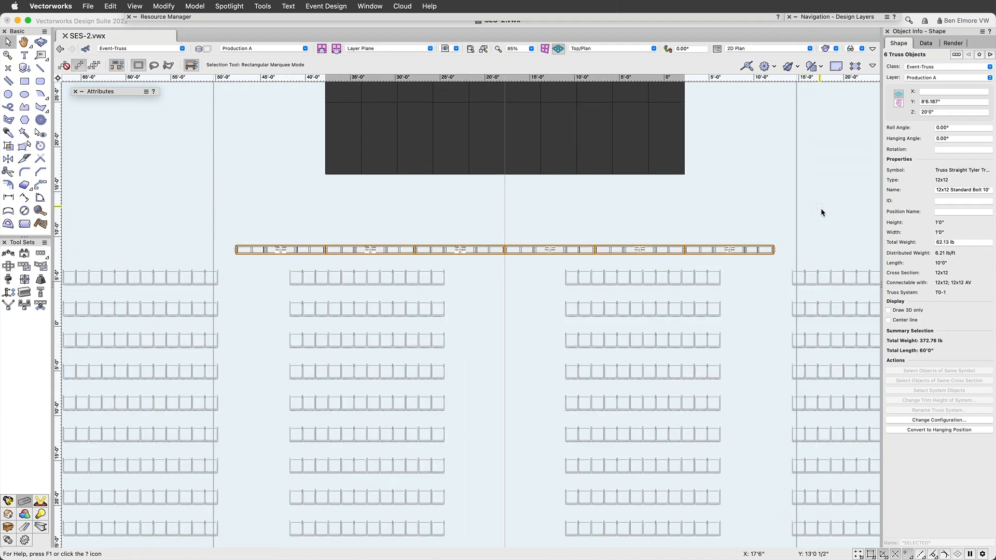
{"action": "left_click", "coordinate": [928, 430]}
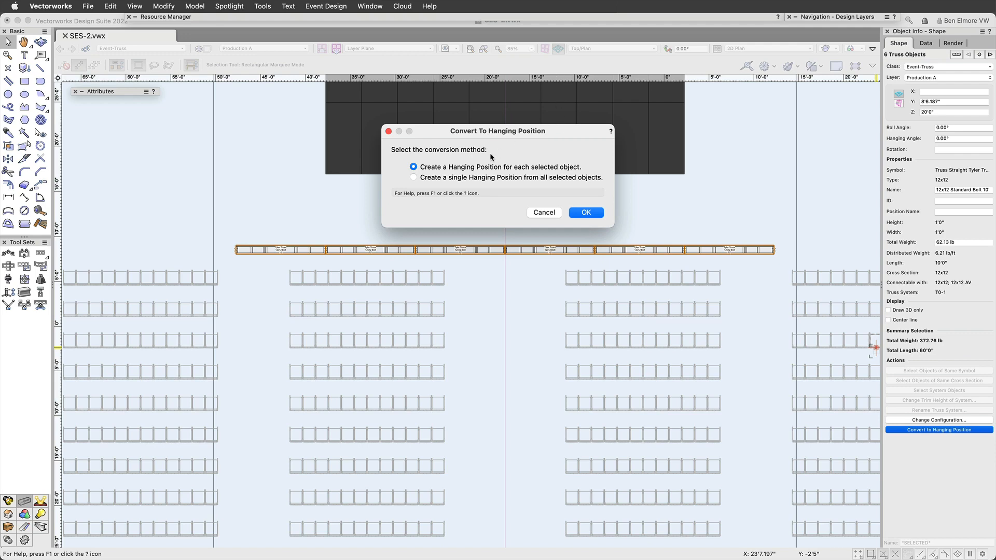
{"action": "left_click", "coordinate": [577, 176]}
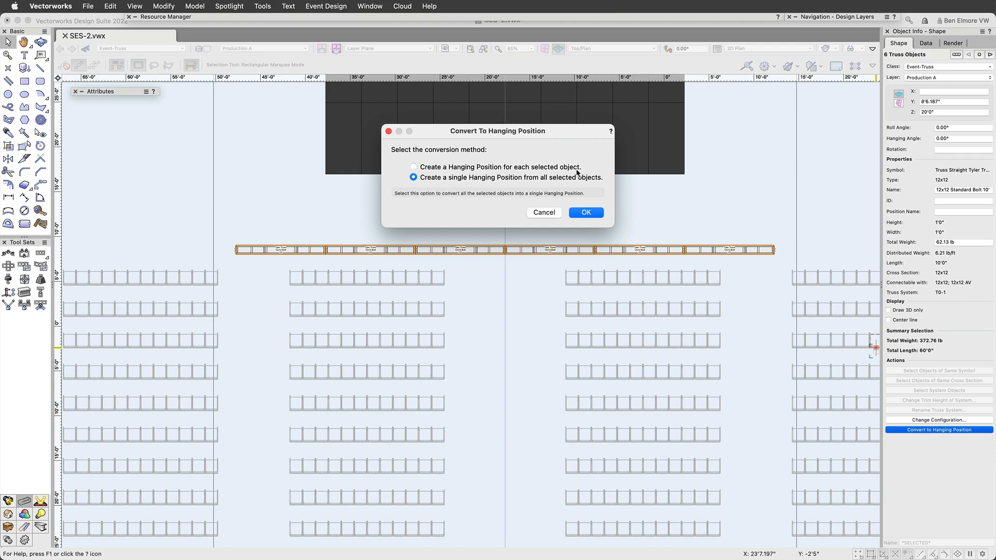
{"action": "left_click", "coordinate": [586, 213]}
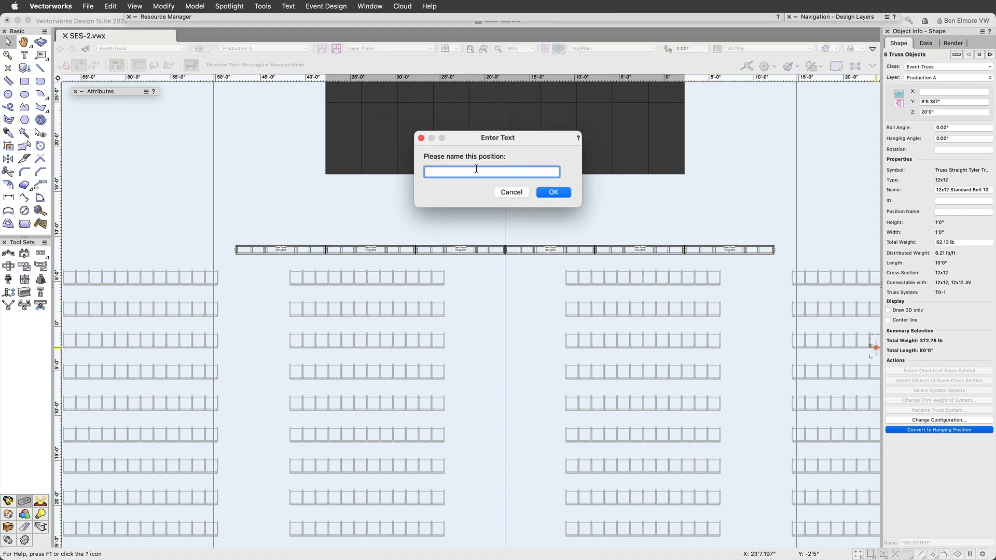
{"action": "type", "text": "DS LX"}
{"action": "key", "text": "Return"}
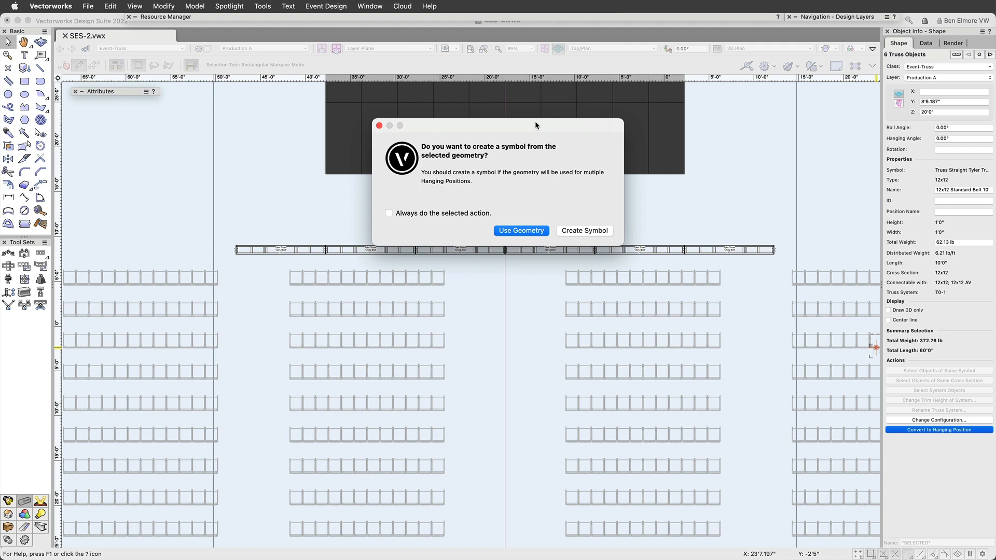
{"action": "left_click", "coordinate": [528, 231]}
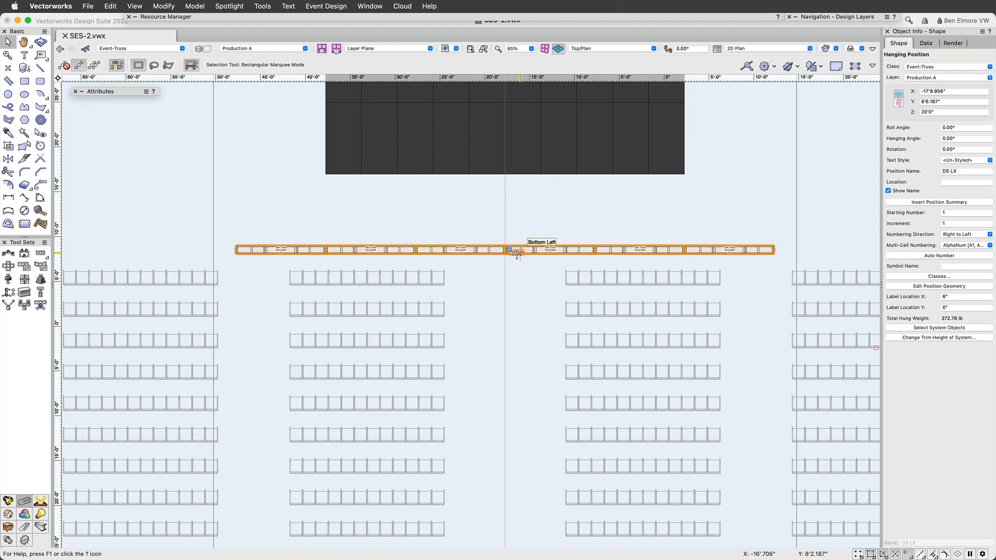
Move the DS LX position label clear of the truss, to about 1'8" below its centre.
{"action": "left_click_drag", "start_coordinate": [509, 251], "coordinate": [512, 267]}
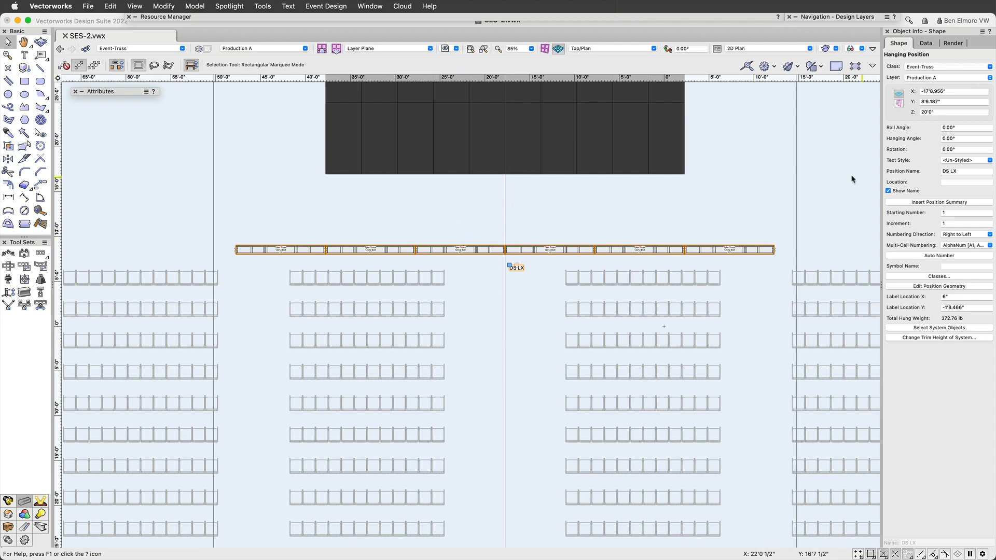
{"action": "left_click", "coordinate": [715, 210]}
{"action": "left_click", "coordinate": [716, 248]}
Examine the DS LX truss and its placement by the stage in plan and in 3D, ending in Top/Plan view.
{"action": "left_click", "coordinate": [8, 501]}
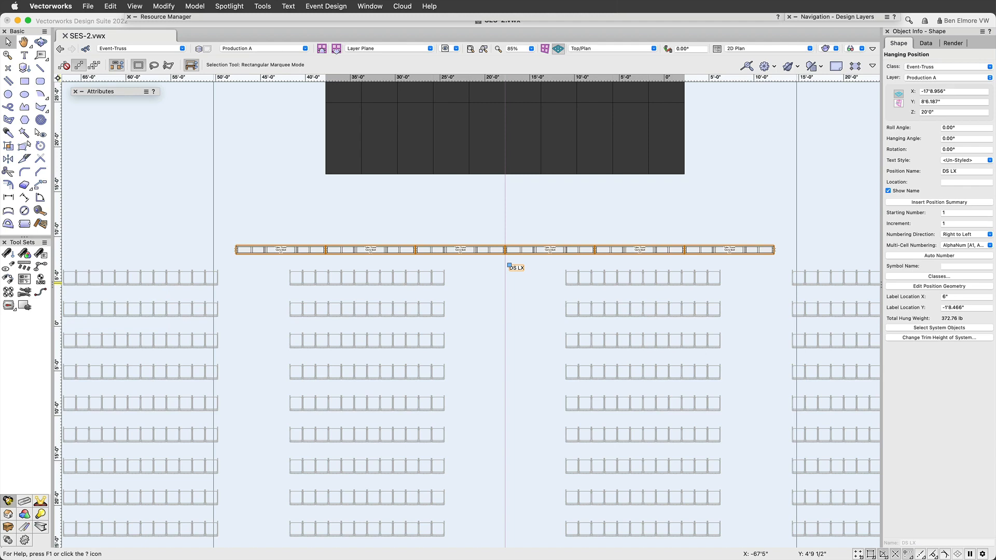
{"action": "scroll", "coordinate": [593, 198], "scroll_direction": "up", "scroll_amount": 1}
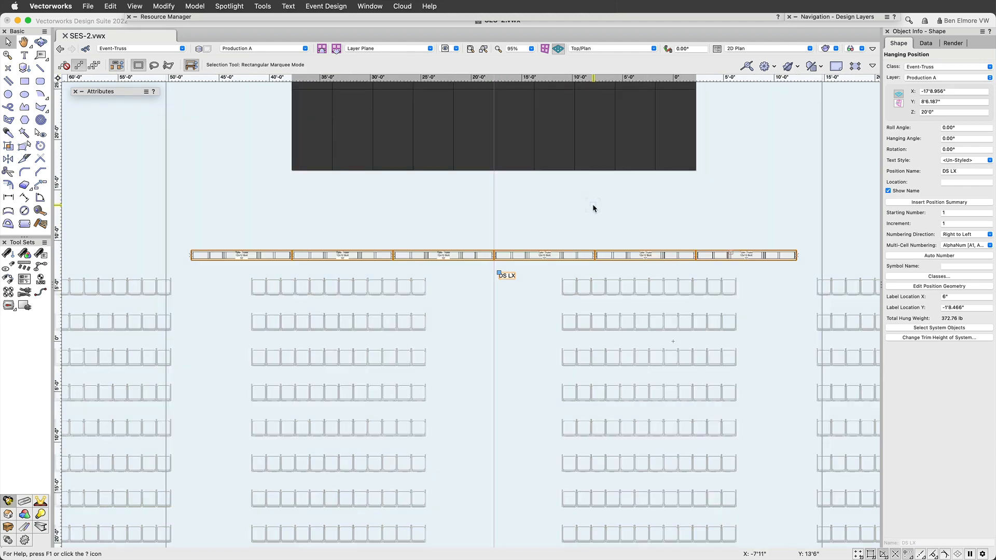
{"action": "mouse_move", "coordinate": [467, 213]}
{"action": "left_mouse_down"}
{"action": "mouse_move", "coordinate": [490, 248]}
{"action": "mouse_move", "coordinate": [469, 258]}
{"action": "left_mouse_up"}
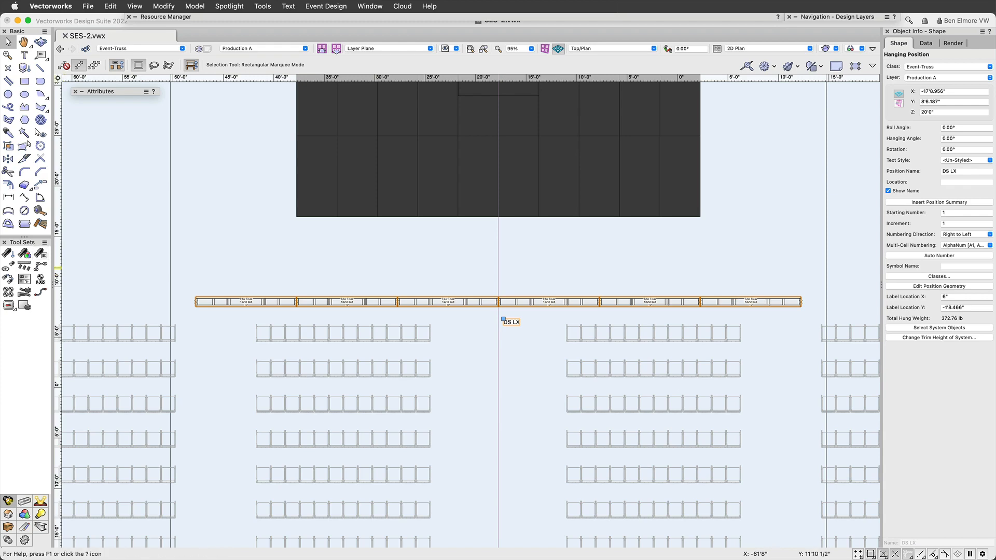
{"action": "scroll", "coordinate": [316, 269], "scroll_direction": "up", "scroll_amount": 2}
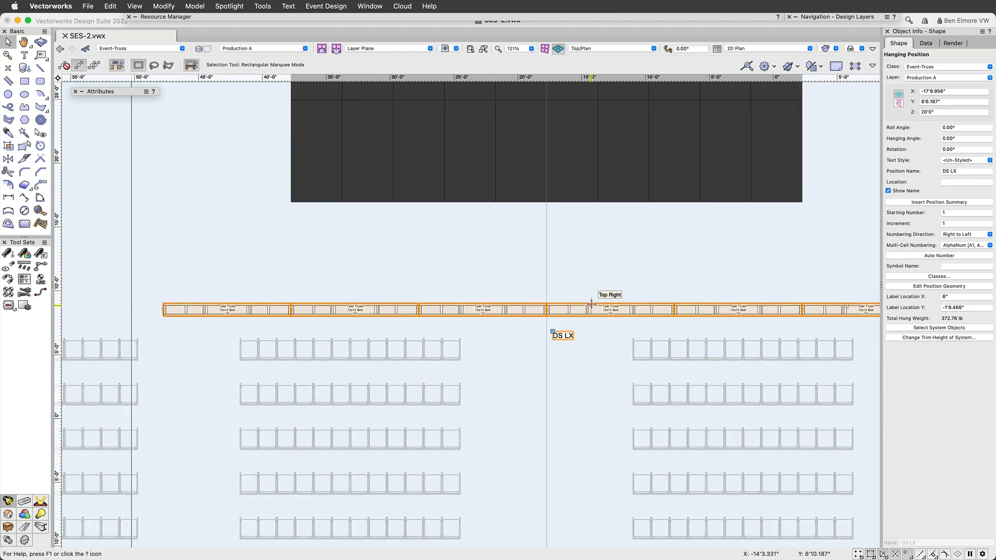
{"action": "key", "text": "space"}
{"action": "mouse_move", "coordinate": [569, 263]}
{"action": "left_mouse_down"}
{"action": "mouse_move", "coordinate": [519, 238]}
{"action": "mouse_move", "coordinate": [543, 221]}
{"action": "left_mouse_up"}
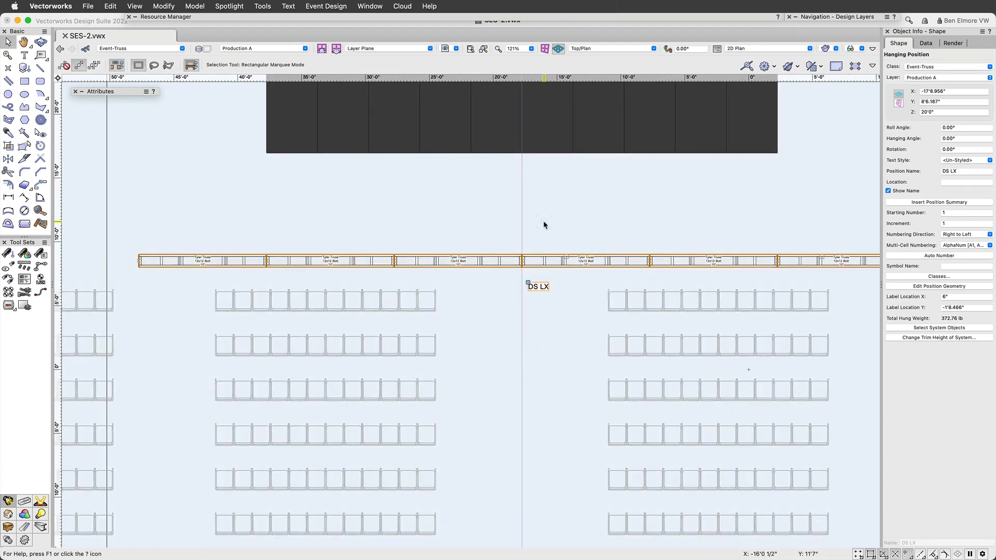
{"action": "scroll", "coordinate": [544, 220], "scroll_direction": "down", "scroll_amount": 6}
{"action": "scroll", "coordinate": [543, 220], "scroll_direction": "up", "scroll_amount": 8}
{"action": "scroll", "coordinate": [540, 219], "scroll_direction": "down", "scroll_amount": 2}
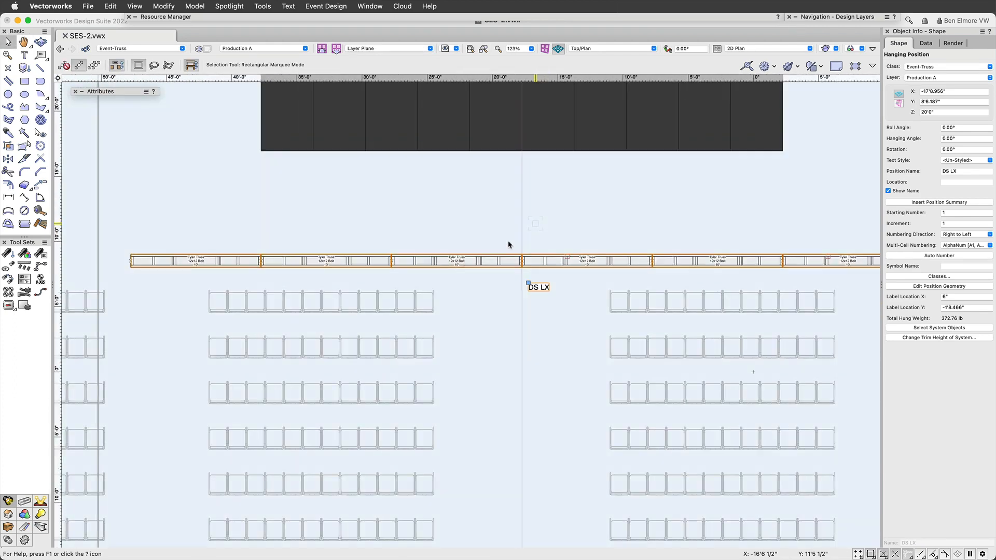
{"action": "middle_click_drag", "start_coordinate": [474, 327], "coordinate": [549, 222], "text": "super"}
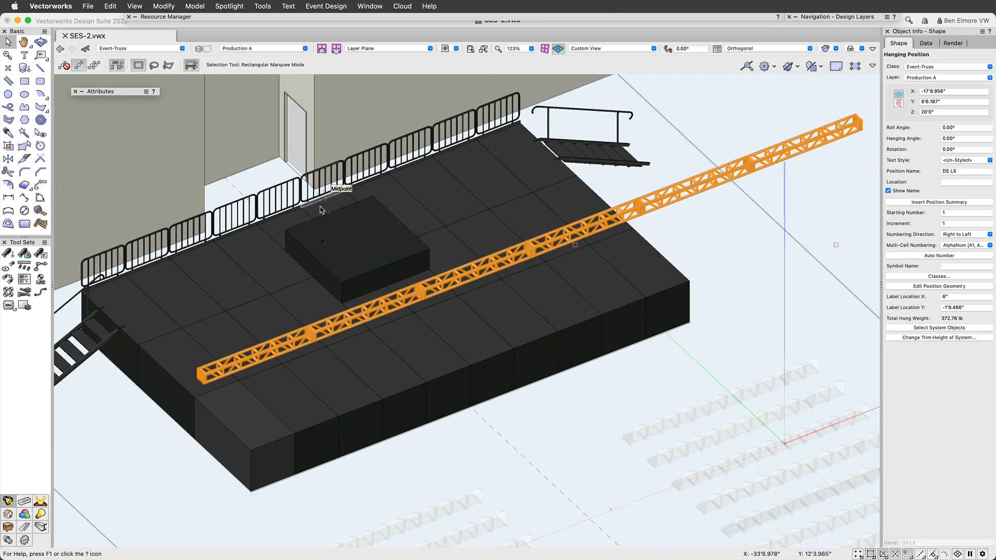
{"action": "key", "text": "F5"}
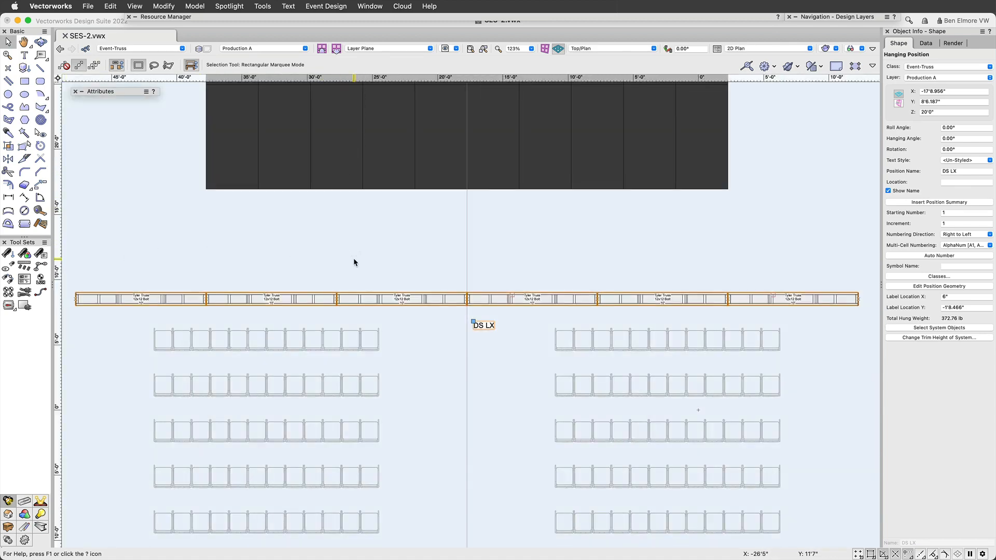
Draw a 65' straight truss across the room behind the stage, between the two side lines, and set its Z elevation to 20'.
{"action": "scroll", "coordinate": [353, 259], "scroll_direction": "down", "scroll_amount": 1}
{"action": "mouse_move", "coordinate": [421, 181]}
{"action": "middle_mouse_down"}
{"action": "mouse_move", "coordinate": [434, 242]}
{"action": "mouse_move", "coordinate": [421, 364]}
{"action": "middle_mouse_up"}
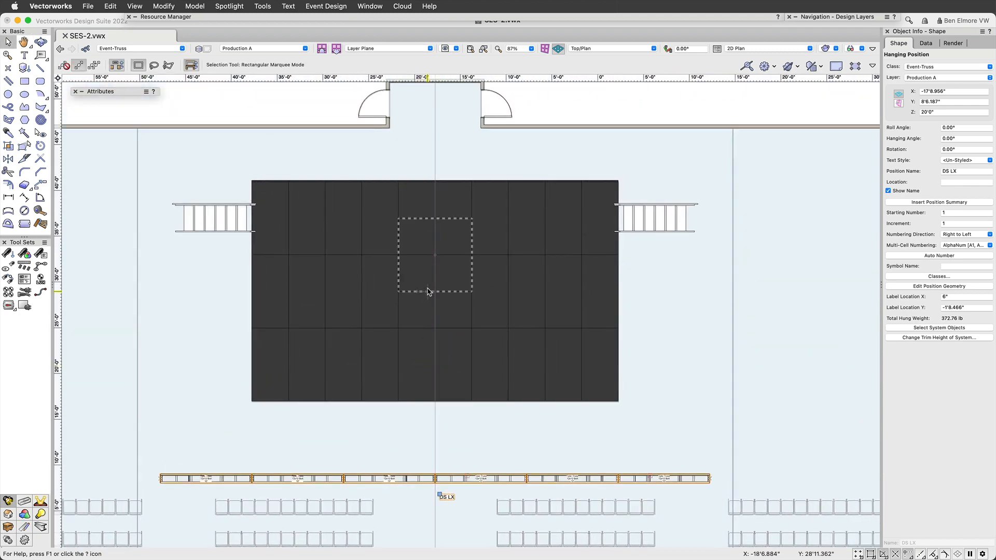
{"action": "left_click", "coordinate": [26, 502]}
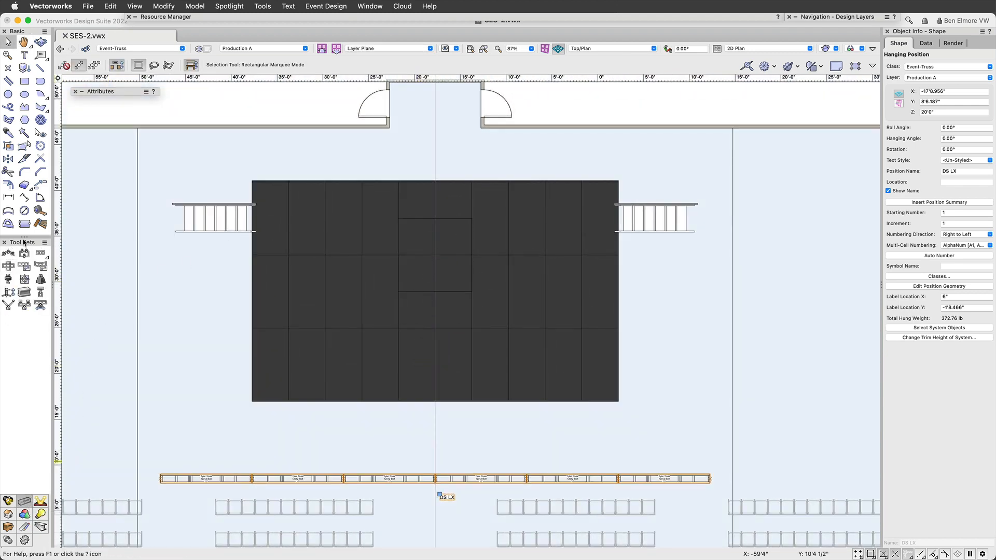
{"action": "left_click", "coordinate": [28, 268]}
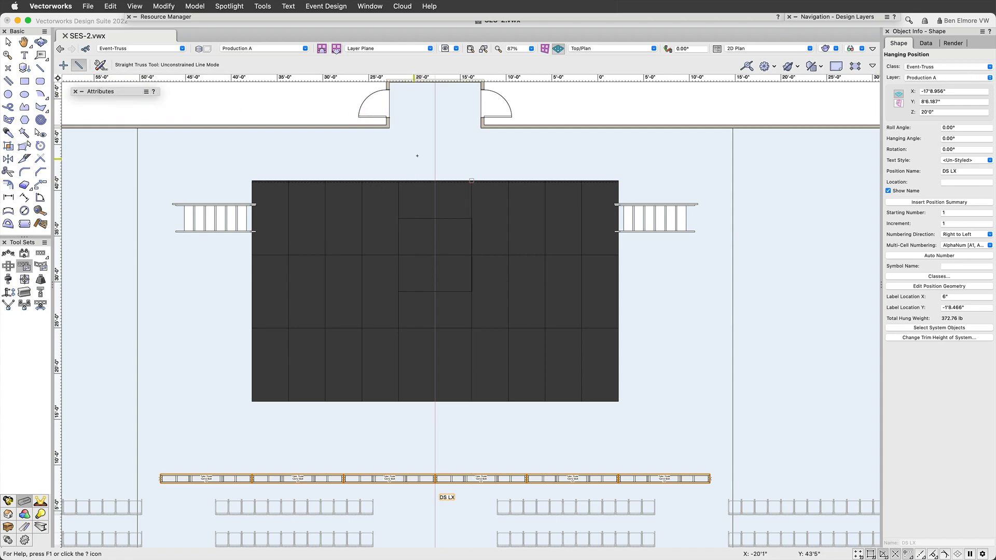
{"action": "left_click", "coordinate": [102, 67]}
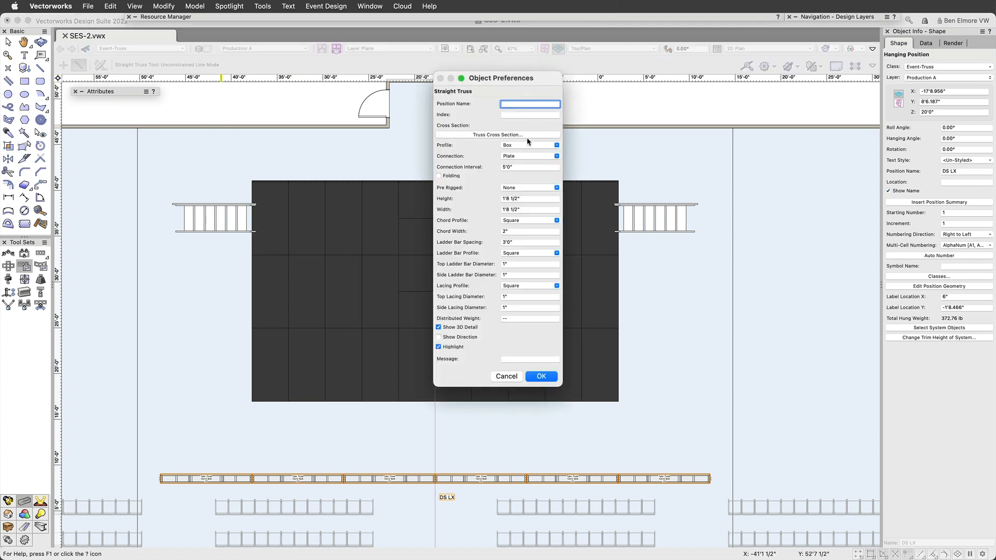
{"action": "left_click", "coordinate": [506, 376]}
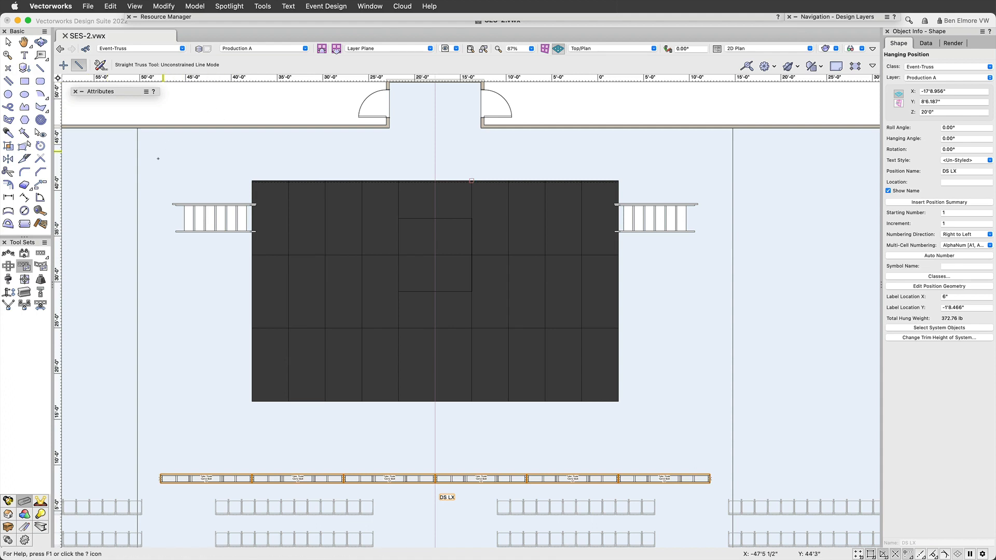
{"action": "left_click", "coordinate": [137, 161]}
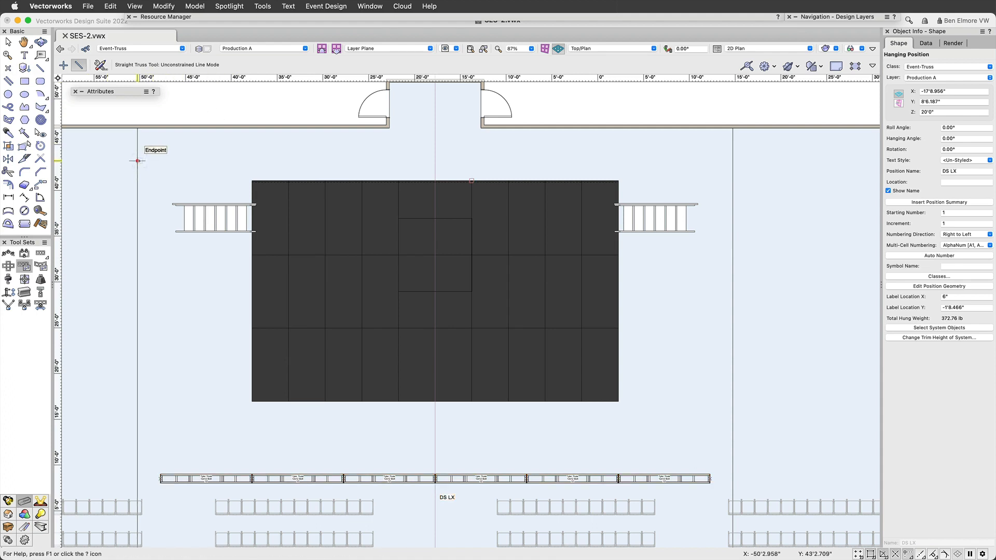
{"action": "left_click", "coordinate": [729, 165]}
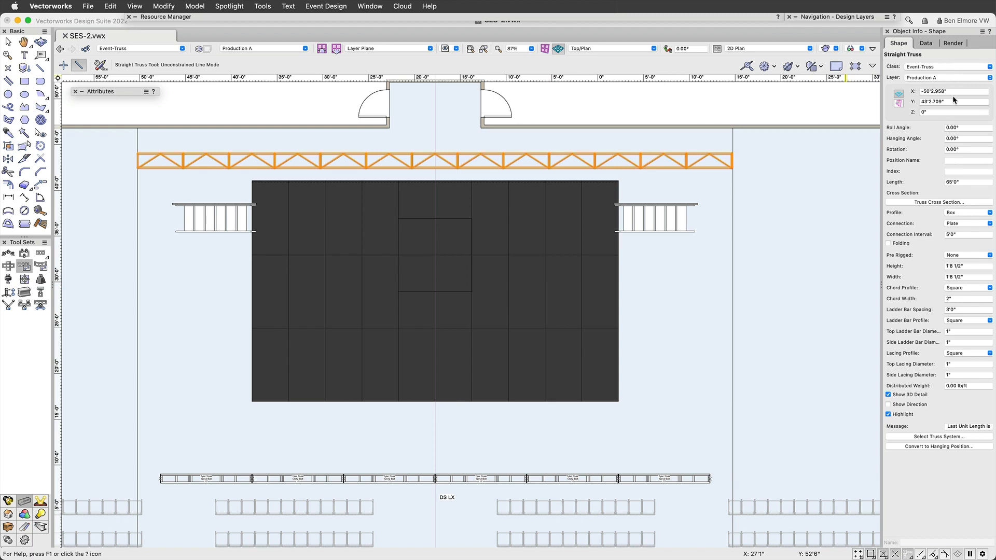
{"action": "left_click", "coordinate": [936, 112]}
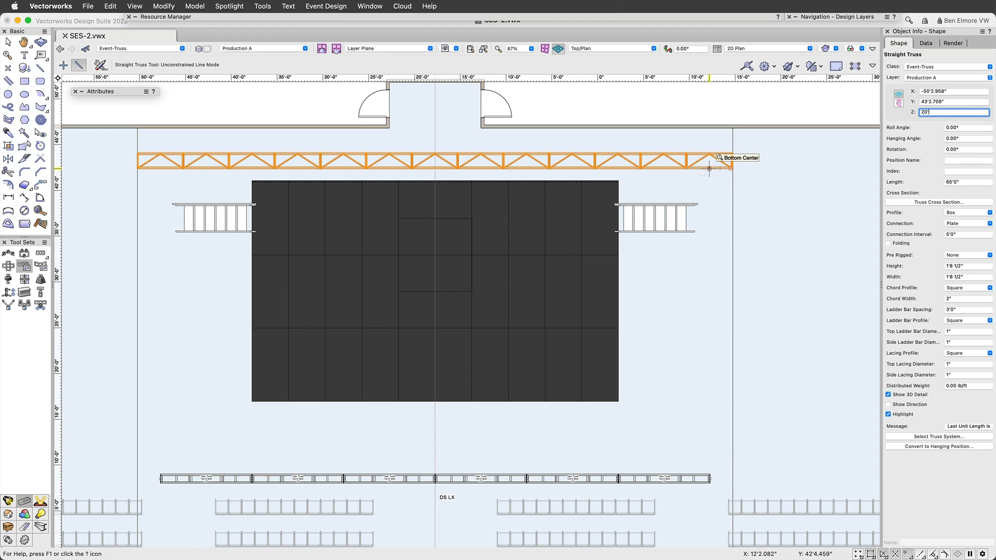
{"action": "key", "text": "Return"}
Examine the new straight truss behind the stage close up in a 3D view.
{"action": "left_click_drag", "start_coordinate": [466, 201], "coordinate": [354, 263]}
{"action": "key", "text": "shift+c"}
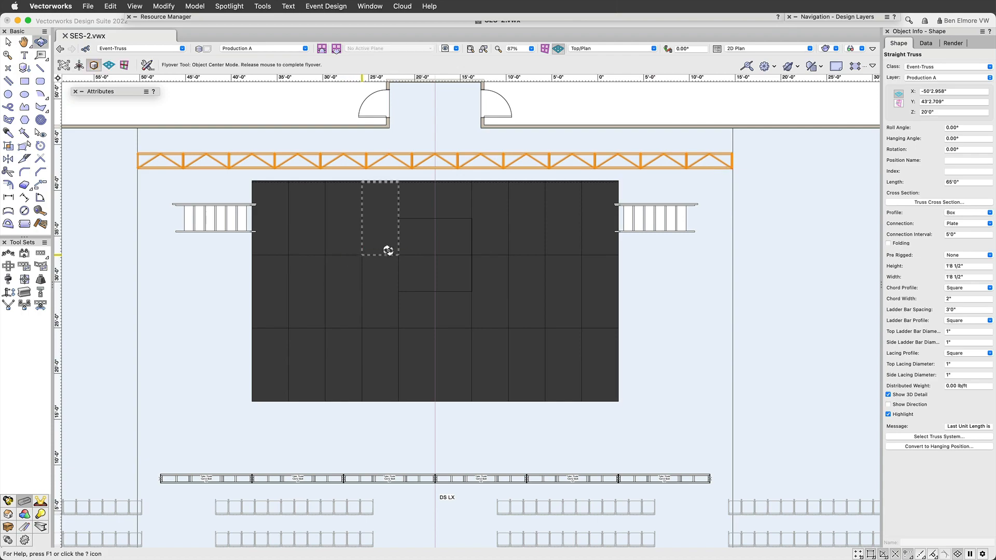
{"action": "left_click_drag", "start_coordinate": [416, 251], "coordinate": [436, 240]}
{"action": "middle_click_drag", "start_coordinate": [435, 240], "coordinate": [451, 134], "text": "ctrl"}
{"action": "scroll", "coordinate": [279, 178], "scroll_direction": "up", "scroll_amount": 3}
{"action": "scroll", "coordinate": [279, 183], "scroll_direction": "up", "scroll_amount": 3}
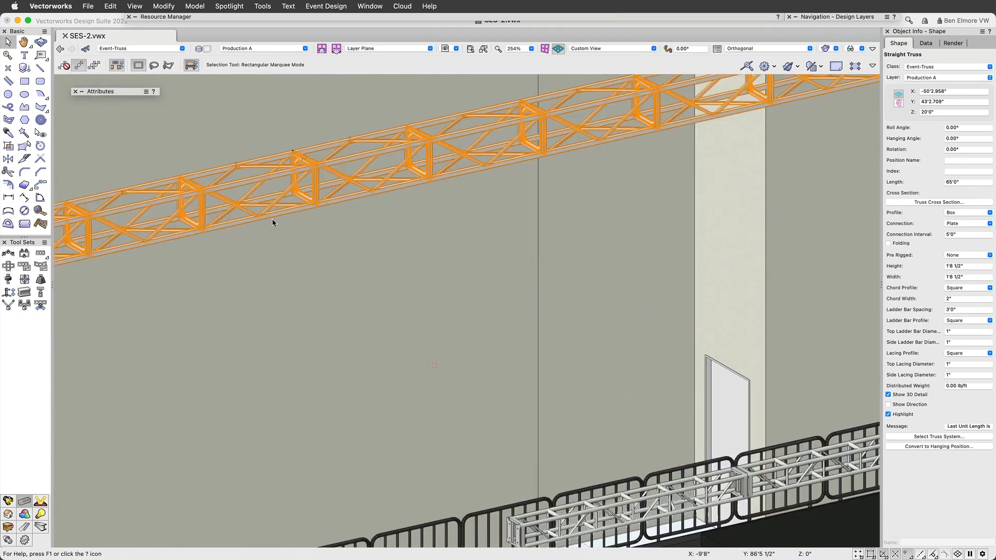
{"action": "middle_click_drag", "start_coordinate": [332, 242], "coordinate": [520, 288]}
{"action": "scroll", "coordinate": [520, 288], "scroll_direction": "down", "scroll_amount": 2}
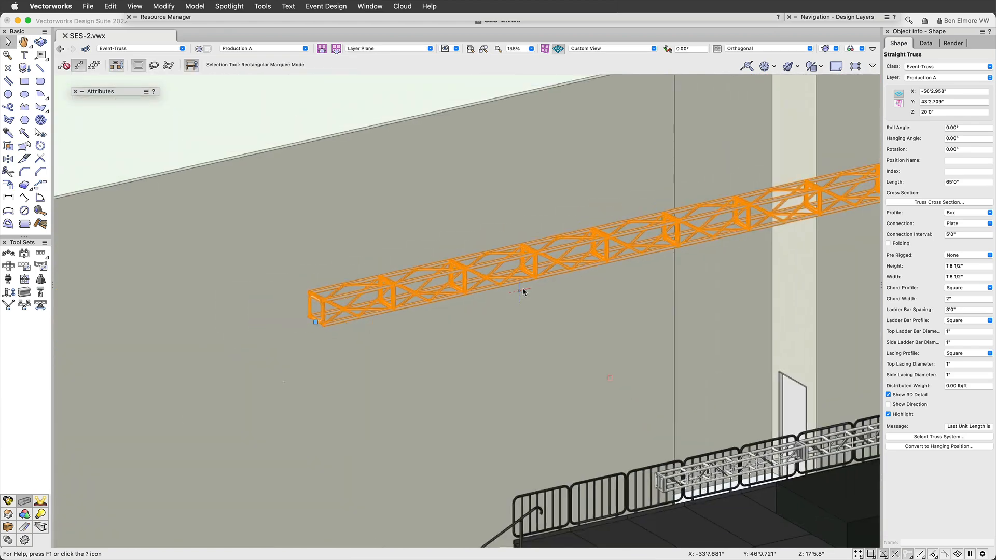
{"action": "middle_click_drag", "start_coordinate": [583, 275], "coordinate": [460, 291]}
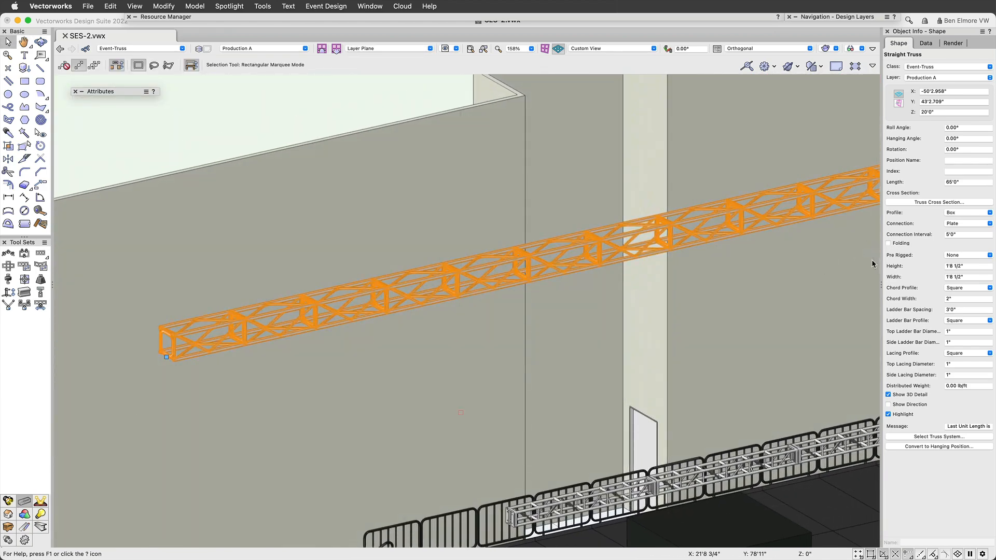
Try the Triangular profile on the straight truss and restore its Box profile.
{"action": "left_click", "coordinate": [965, 212]}
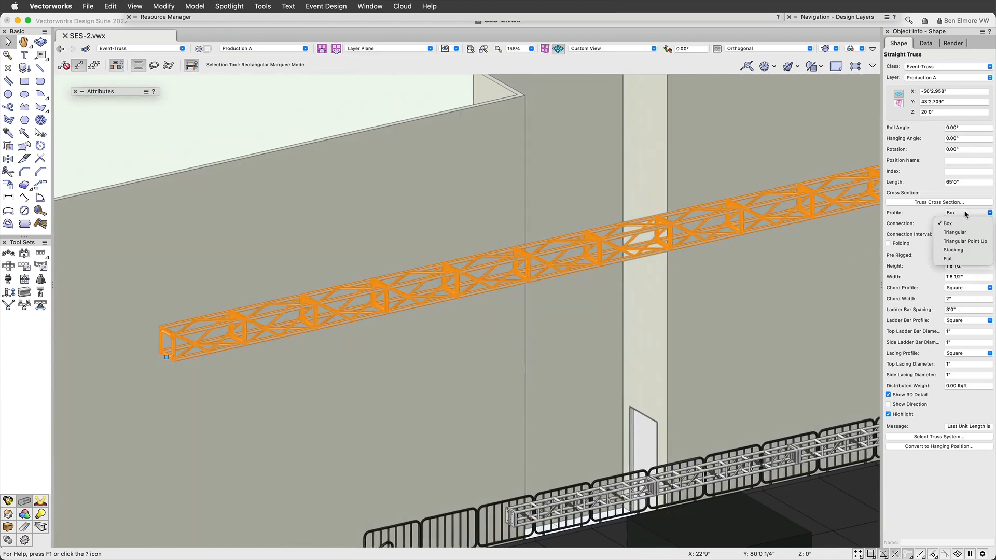
{"action": "left_click", "coordinate": [955, 232]}
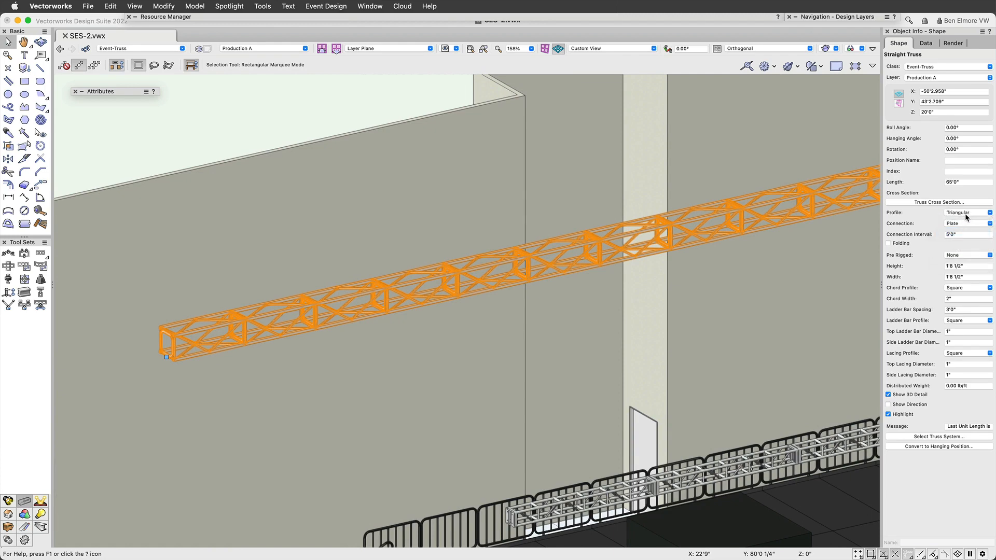
{"action": "left_click", "coordinate": [967, 215]}
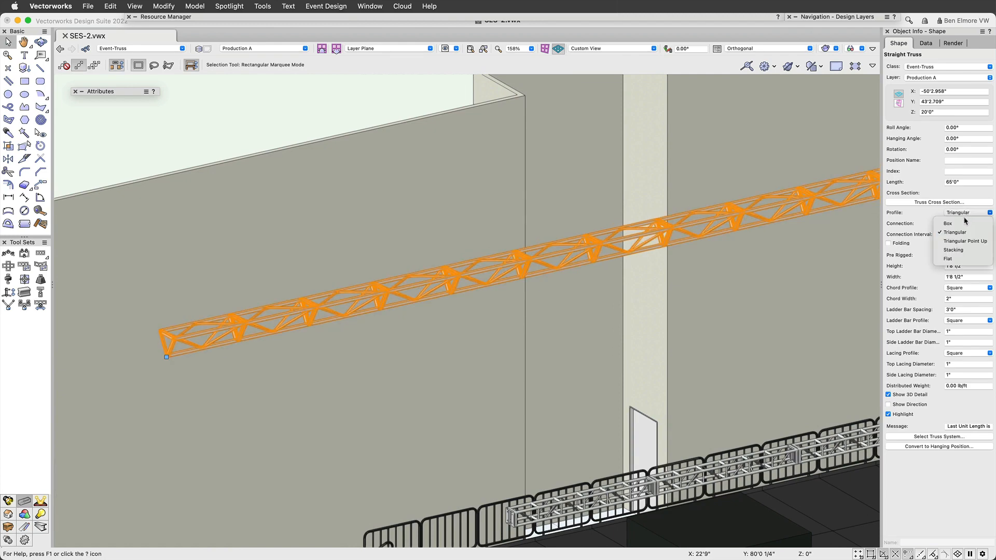
{"action": "left_click", "coordinate": [961, 223]}
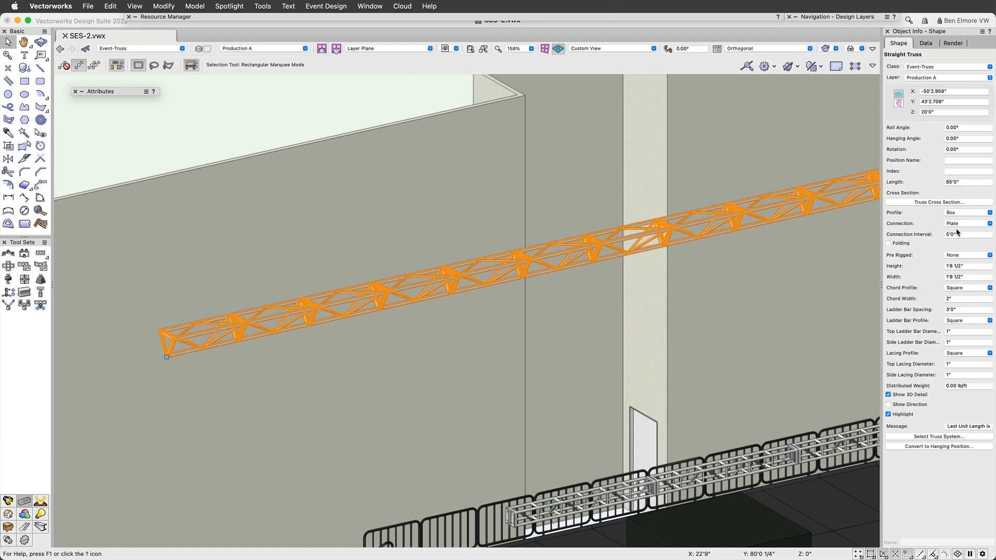
Resize the straight truss's cross section to 1'3" high and 15" wide.
{"action": "left_click", "coordinate": [975, 268]}
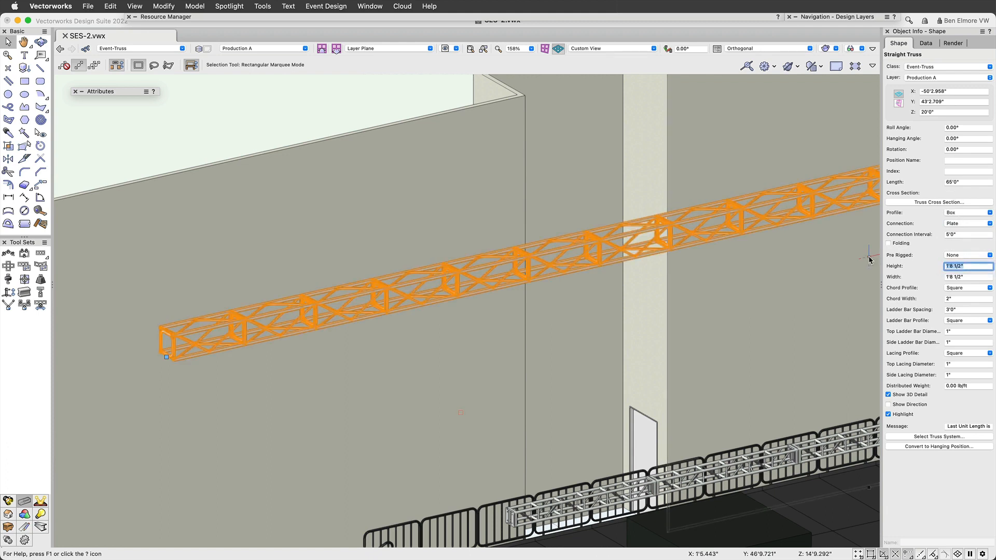
{"action": "type", "text": "1'3"}
{"action": "key", "text": "Tab"}
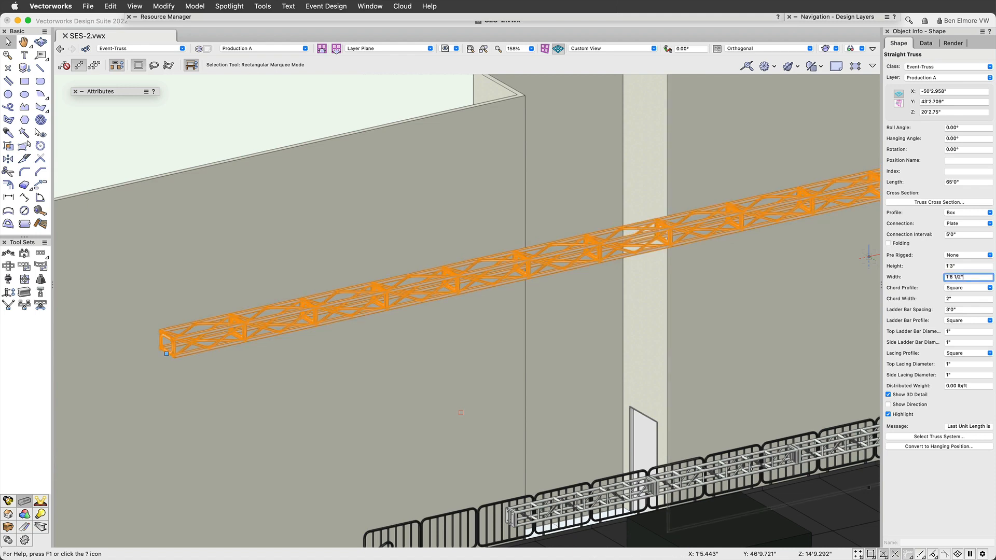
{"action": "key", "text": "Tab"}
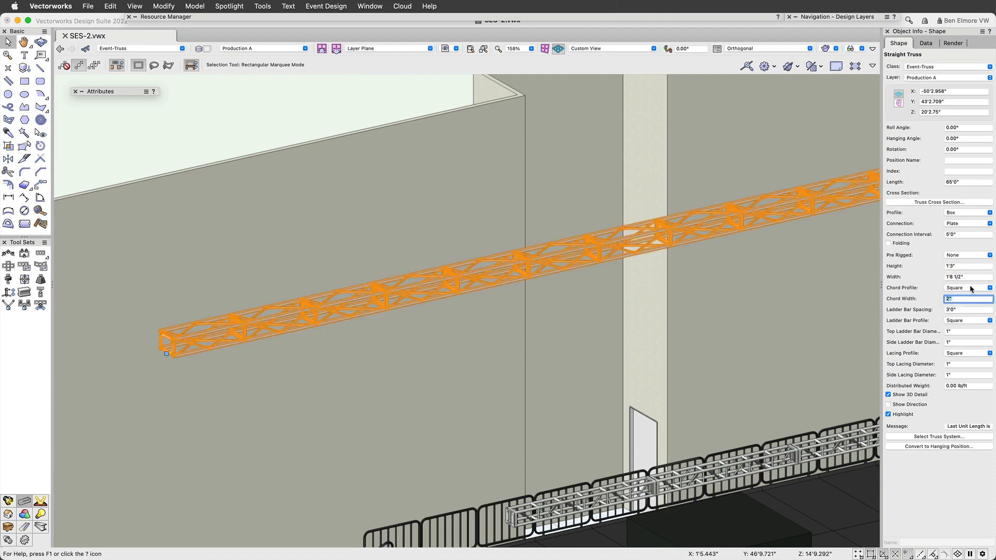
{"action": "key", "text": "shift+Tab"}
{"action": "type", "text": "15"}
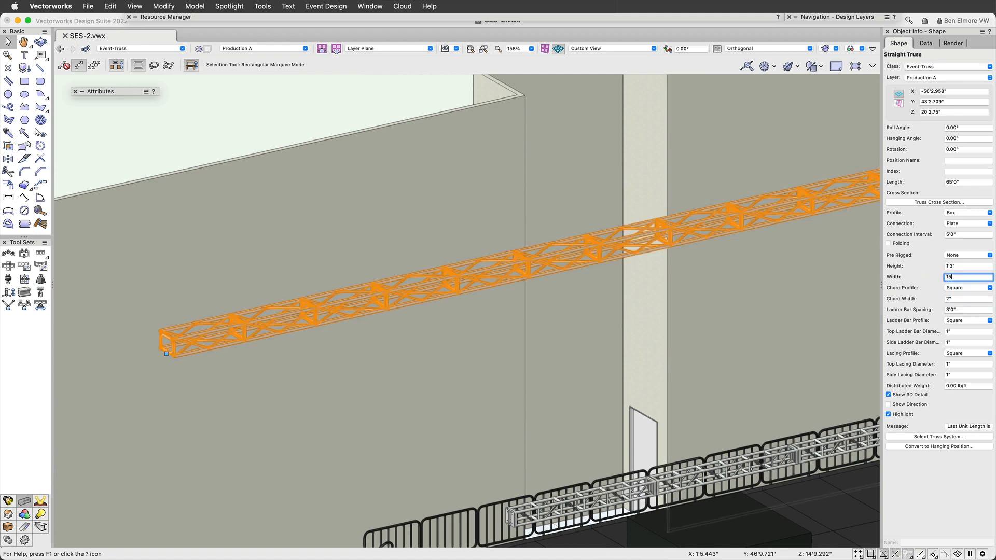
{"action": "key", "text": "Return"}
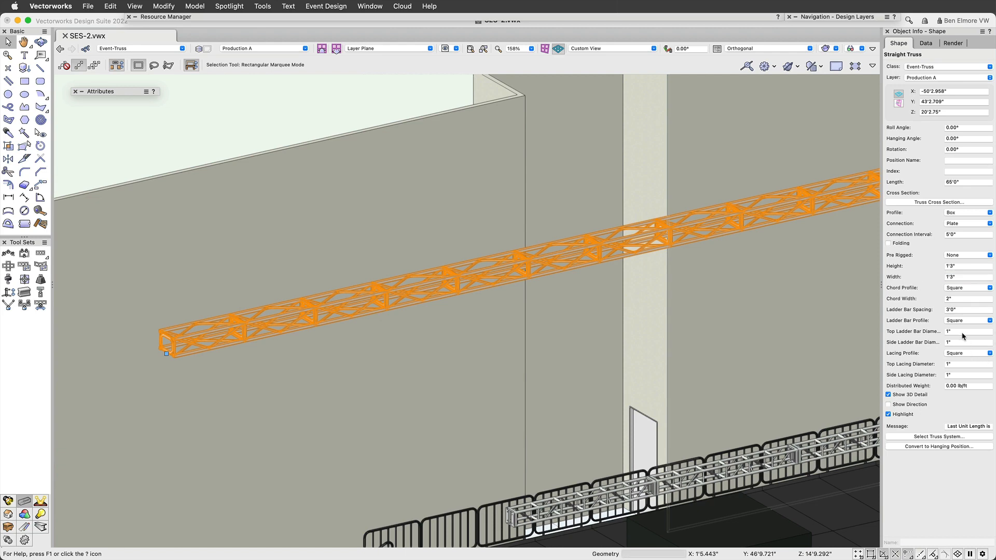
Set the straight truss's top lacing diameter to 0 and enter US LX as its position name.
{"action": "left_click", "coordinate": [950, 364]}
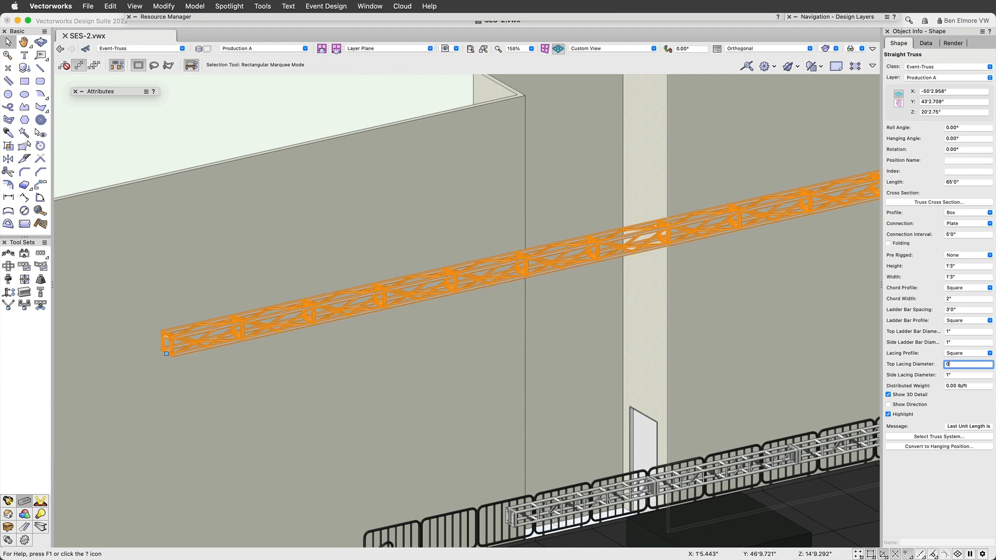
{"action": "type", "text": "0"}
{"action": "key", "text": "Return"}
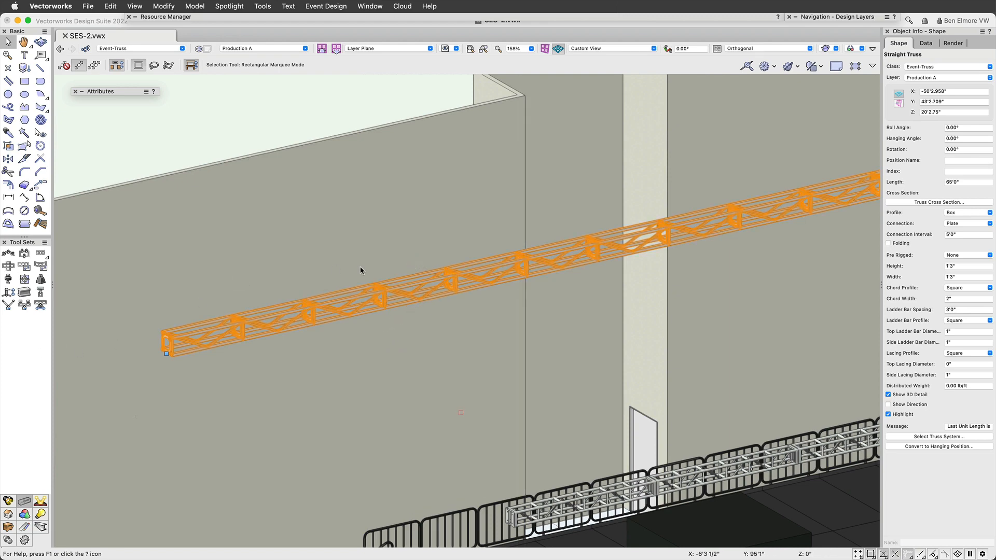
{"action": "left_click", "coordinate": [962, 160]}
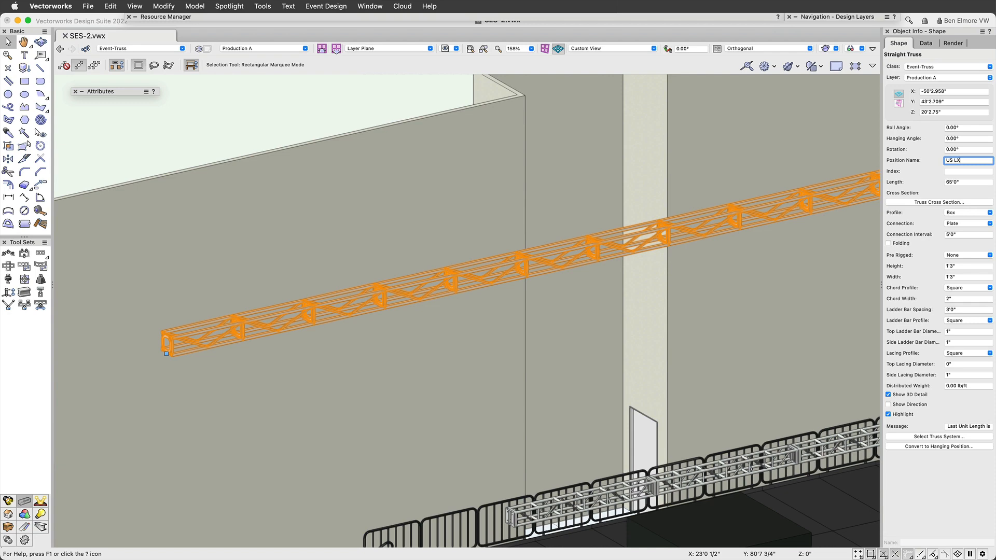
{"action": "key", "text": "Return"}
Tilt the US LX truss to a hanging angle of 30°.
{"action": "scroll", "coordinate": [499, 203], "scroll_direction": "down", "scroll_amount": 4}
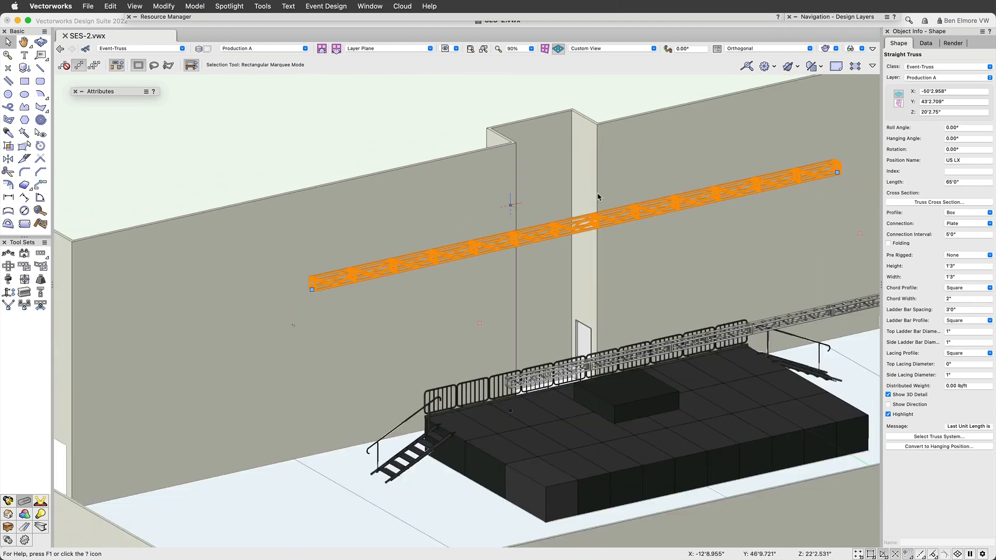
{"action": "middle_click_drag", "start_coordinate": [540, 218], "coordinate": [461, 256]}
{"action": "scroll", "coordinate": [434, 275], "scroll_direction": "up", "scroll_amount": 4}
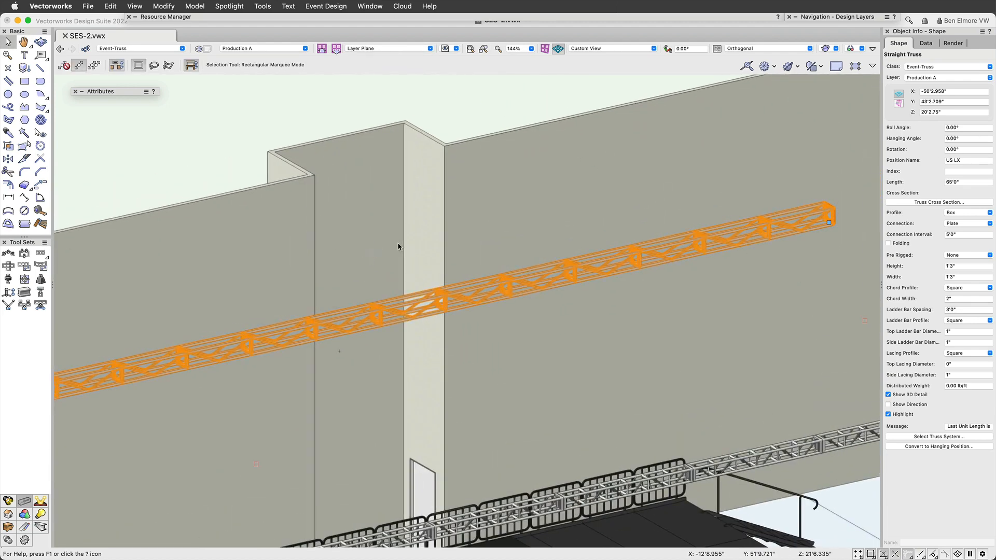
{"action": "left_click", "coordinate": [972, 139]}
{"action": "type", "text": "30"}
{"action": "key", "text": "Return"}
{"action": "scroll", "coordinate": [696, 270], "scroll_direction": "down", "scroll_amount": 3}
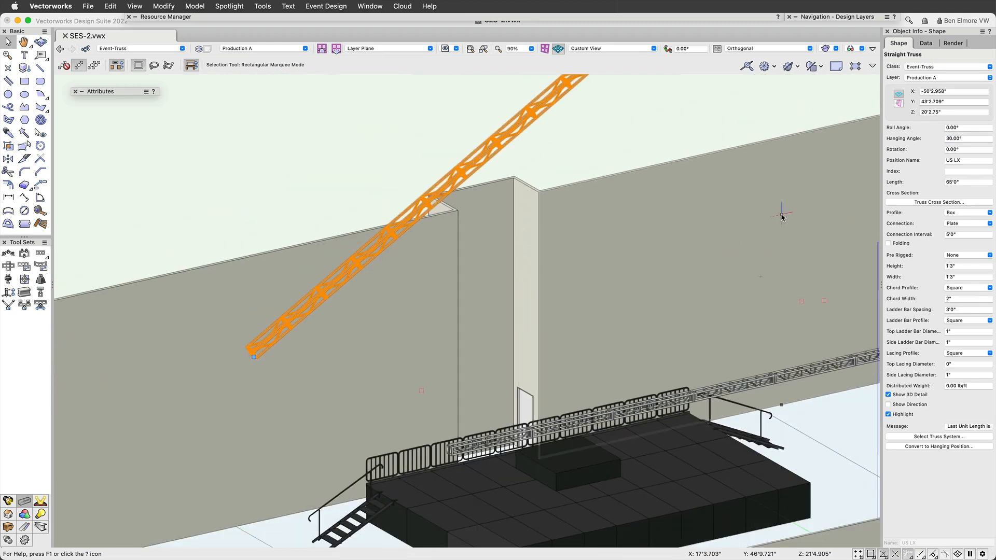
Undo the last hanging angle change on the US LX truss.
{"action": "key", "text": "cmd+z"}
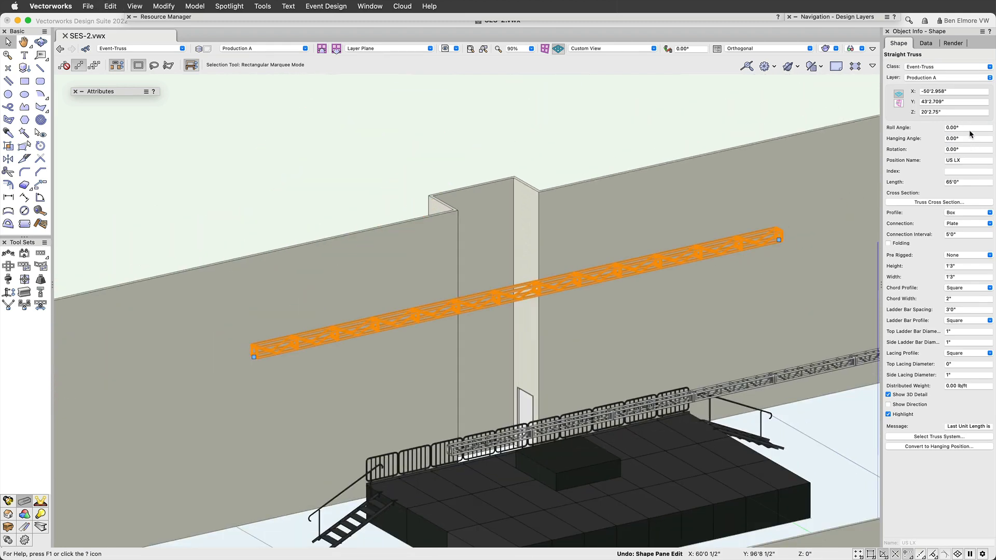
Try a roll angle of 30° on the US LX truss and undo it.
{"action": "left_click", "coordinate": [968, 127]}
{"action": "type", "text": "30"}
{"action": "key", "text": "Return"}
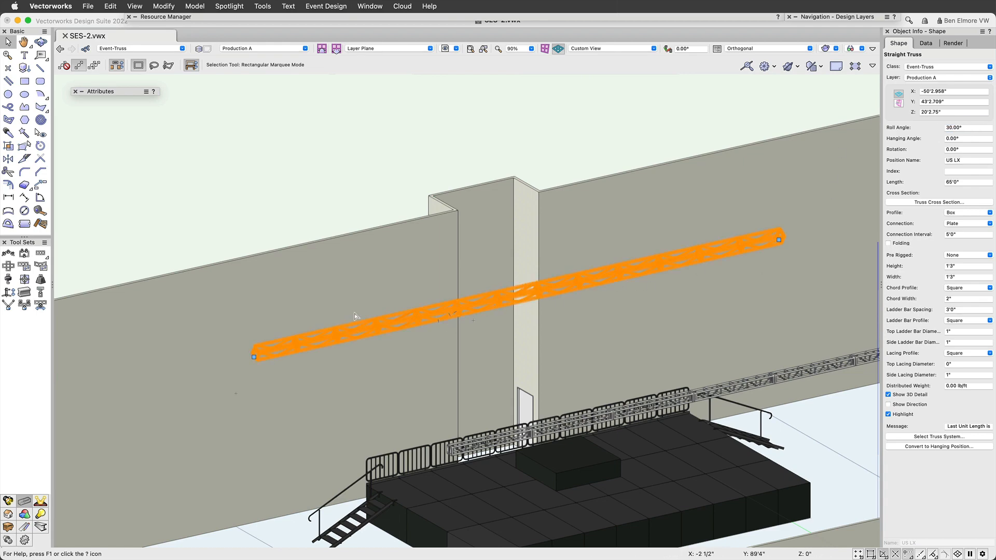
{"action": "scroll", "coordinate": [400, 318], "scroll_direction": "up", "scroll_amount": 6}
{"action": "middle_click_drag", "start_coordinate": [338, 307], "coordinate": [379, 278], "text": "ctrl"}
{"action": "scroll", "coordinate": [409, 265], "scroll_direction": "down", "scroll_amount": 7}
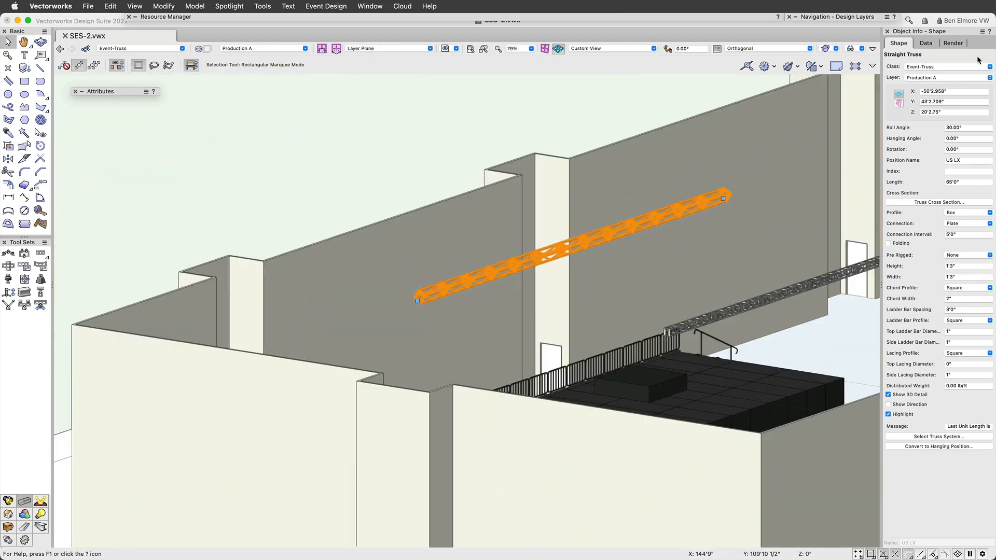
{"action": "key", "text": "super+z"}
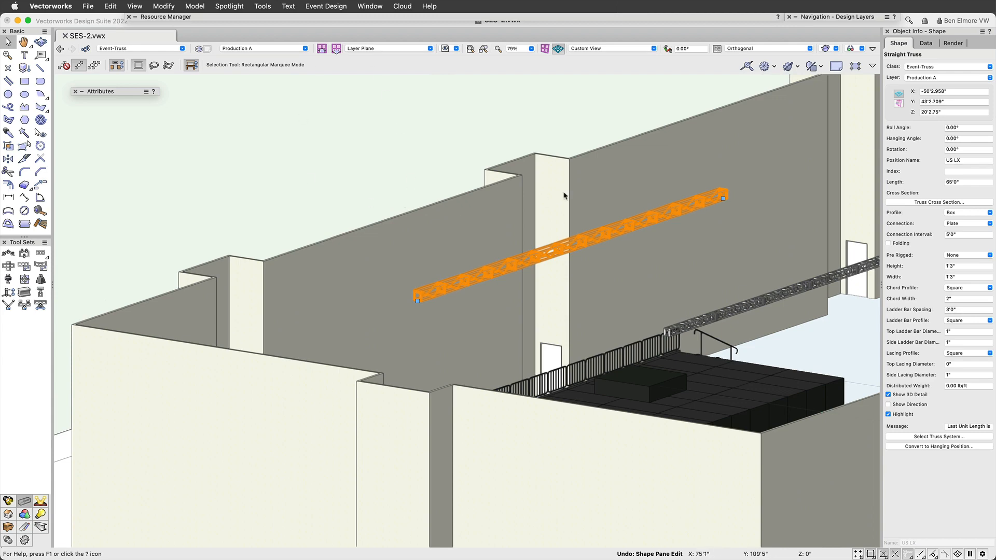
Switch to Top/Plan view, clear the selection and bring the DS LX truss in front of the stage into close view.
{"action": "scroll", "coordinate": [563, 223], "scroll_direction": "up", "scroll_amount": 10}
{"action": "scroll", "coordinate": [547, 245], "scroll_direction": "down", "scroll_amount": 10}
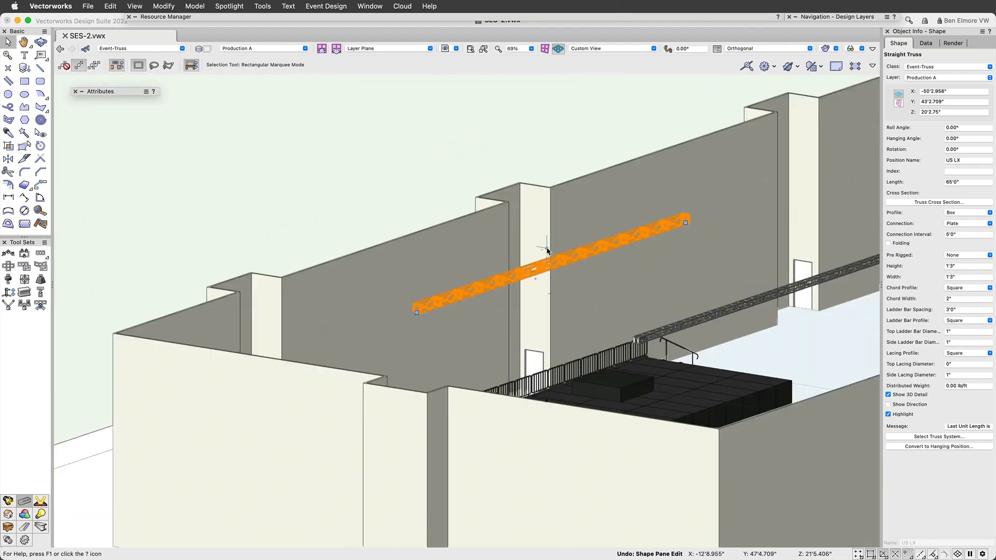
{"action": "scroll", "coordinate": [547, 248], "scroll_direction": "up", "scroll_amount": 1}
{"action": "key", "text": "F5"}
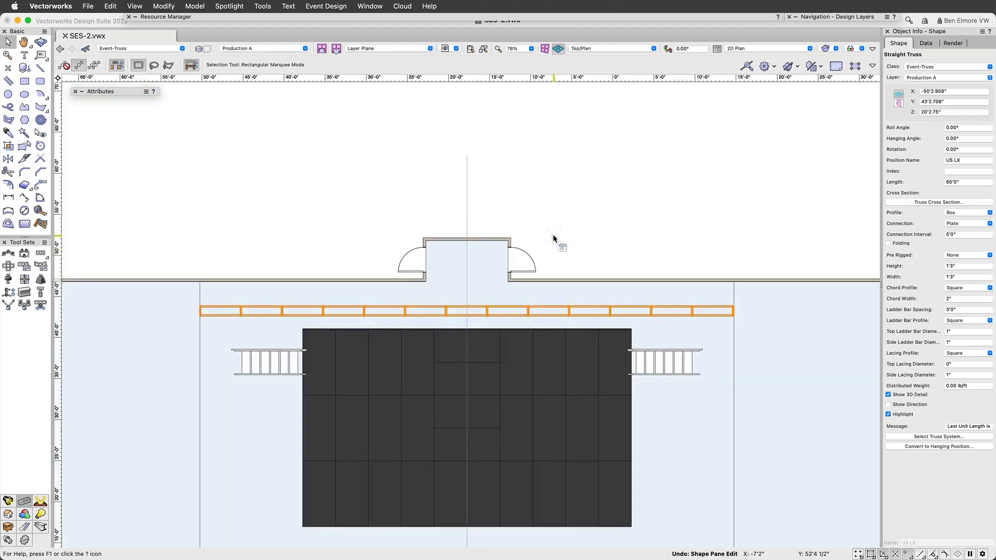
{"action": "key", "text": "6"}
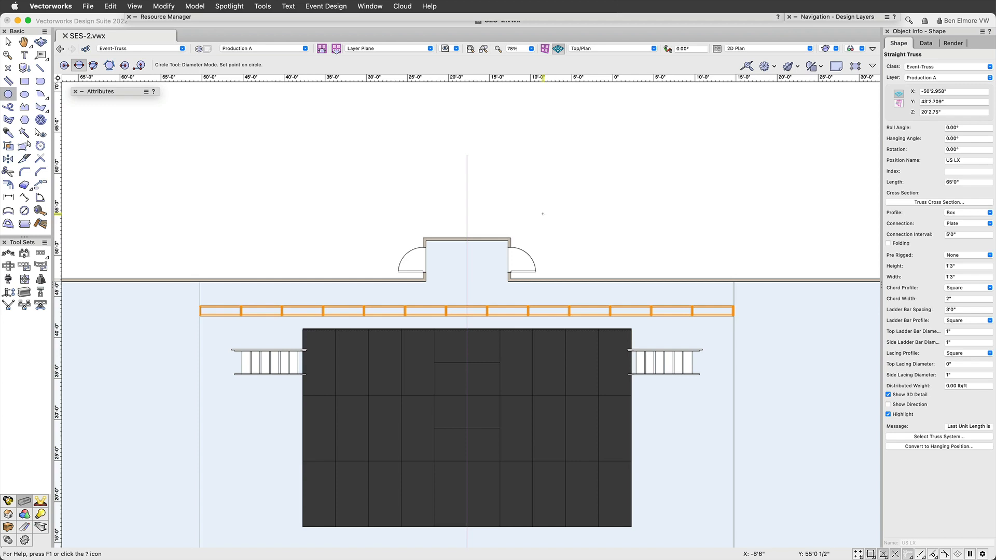
{"action": "left_click", "coordinate": [640, 144]}
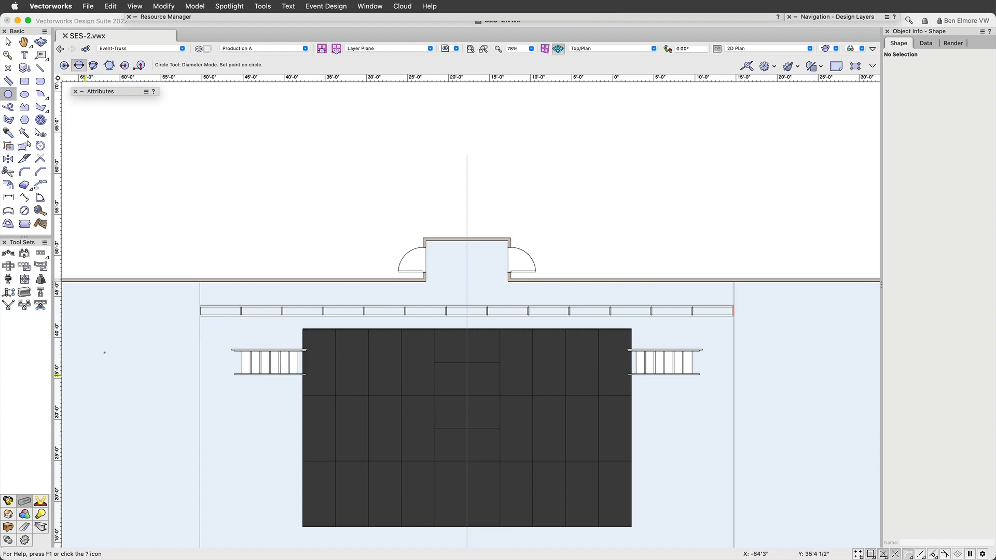
{"action": "left_click", "coordinate": [471, 48]}
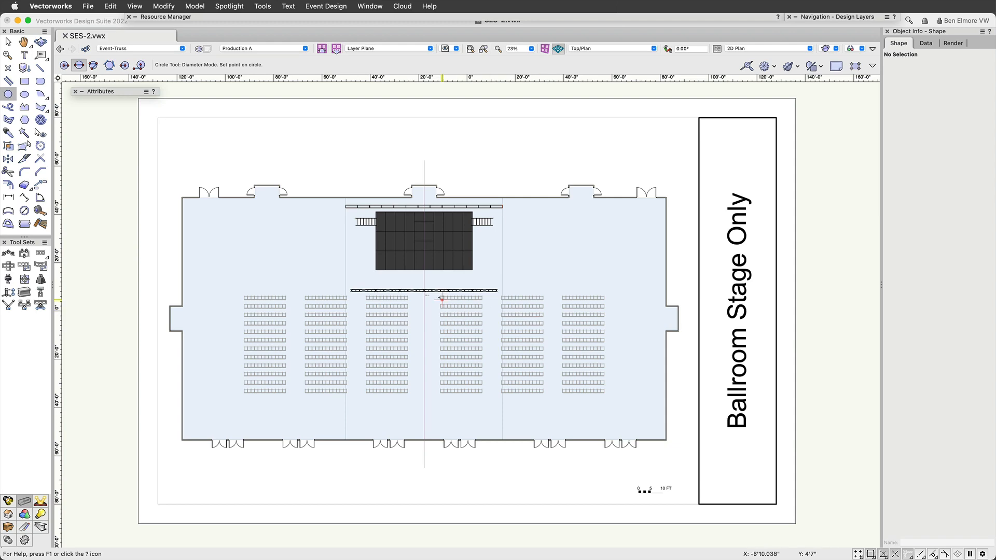
{"action": "scroll", "coordinate": [444, 301], "scroll_direction": "up", "scroll_amount": 3}
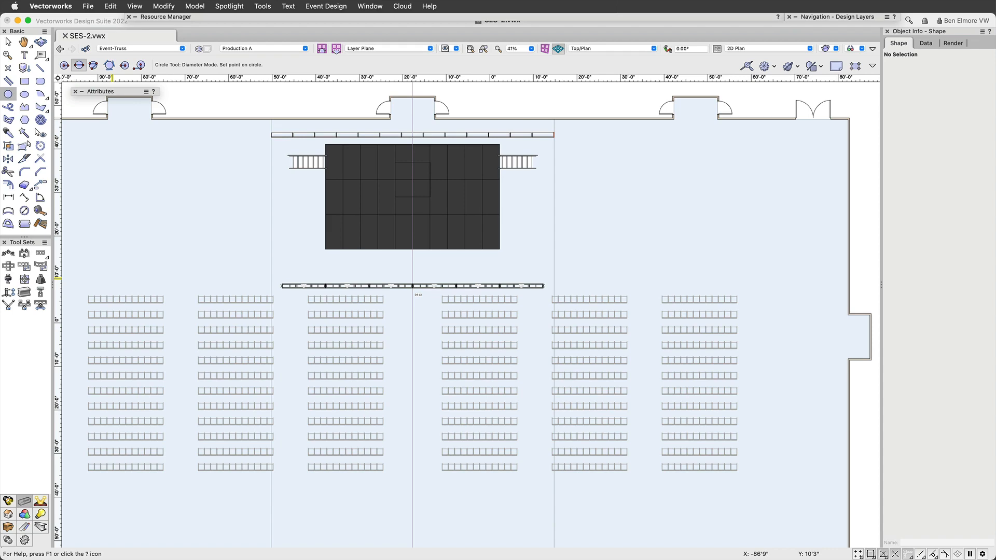
{"action": "scroll", "coordinate": [429, 213], "scroll_direction": "up", "scroll_amount": 5}
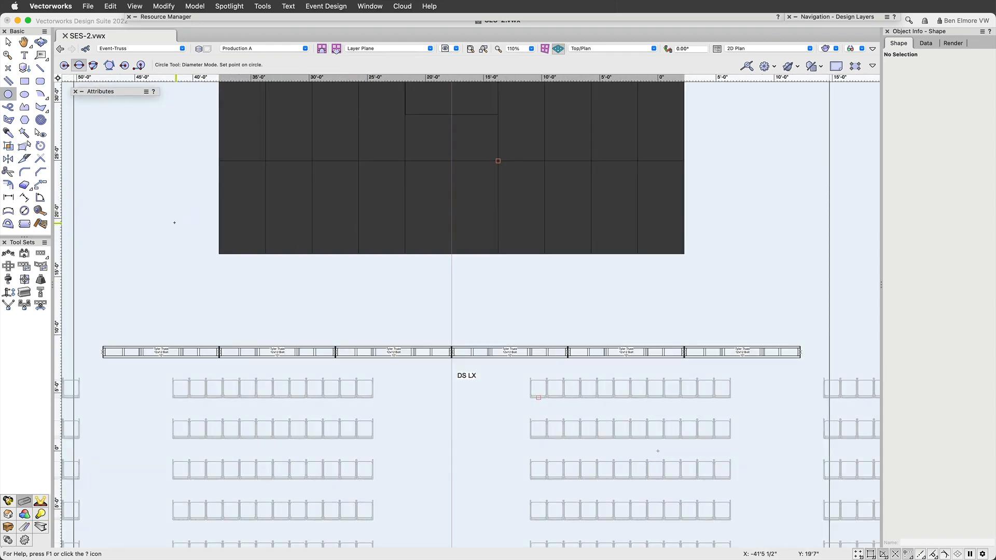
{"action": "key", "text": "h"}
{"action": "left_click_drag", "start_coordinate": [136, 274], "coordinate": [143, 286]}
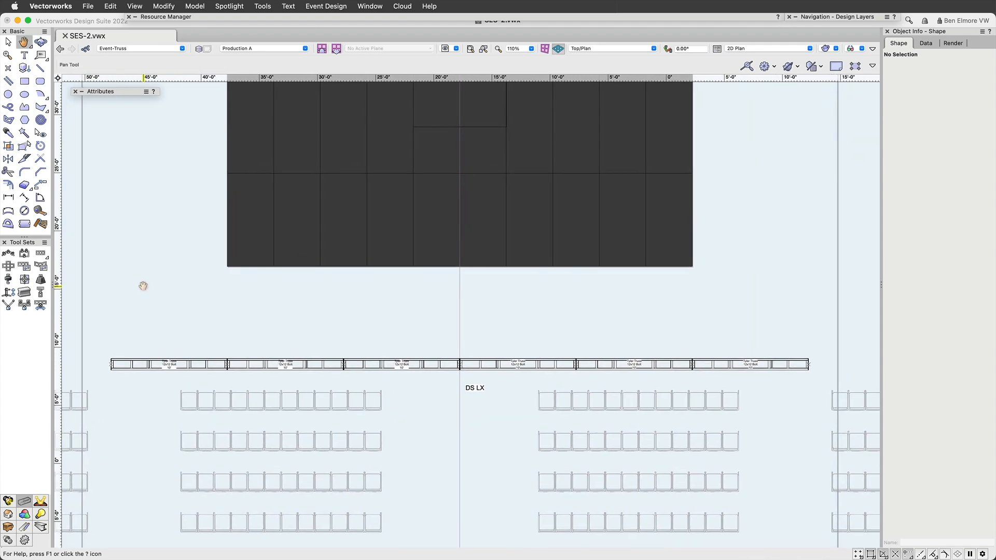
{"action": "key", "text": "6"}
Create a new class named Event-Hoist and make it the active class.
{"action": "mouse_move", "coordinate": [804, 17]}
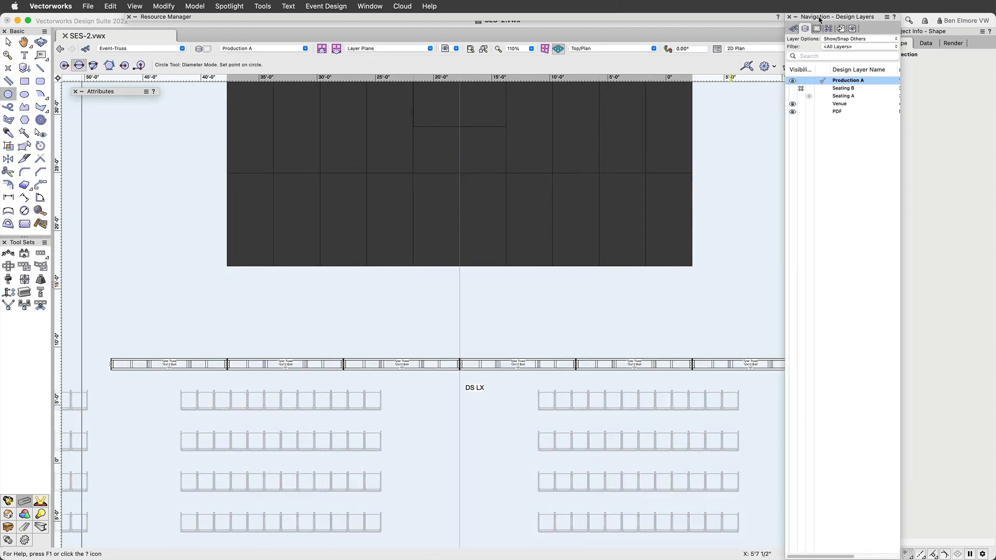
{"action": "left_click", "coordinate": [794, 28]}
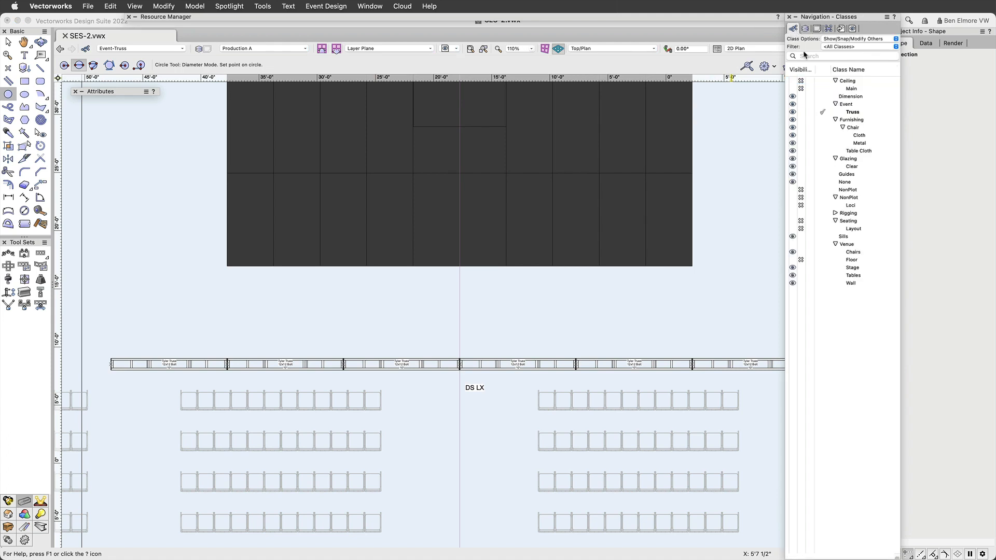
{"action": "left_click", "coordinate": [855, 113]}
{"action": "right_click", "coordinate": [857, 115]}
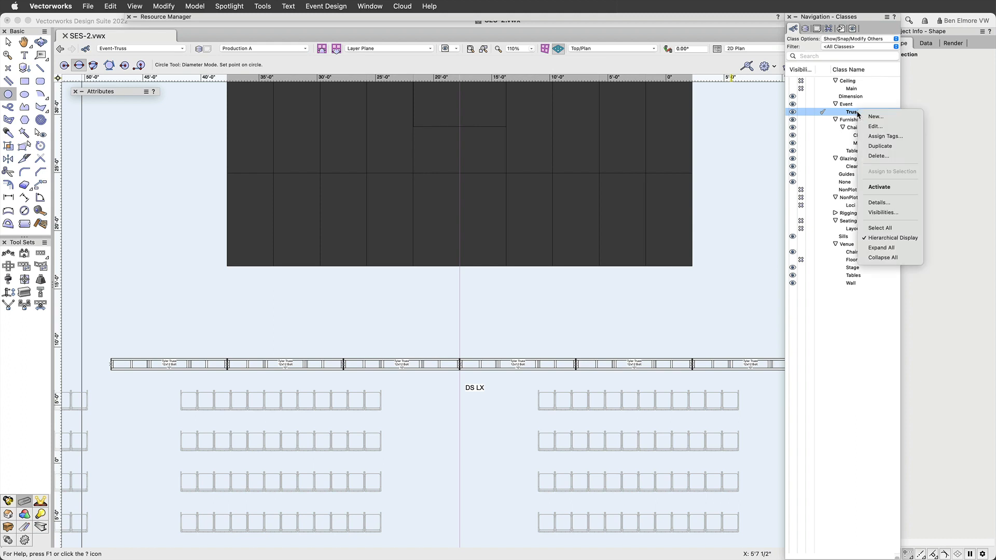
{"action": "left_click", "coordinate": [878, 118]}
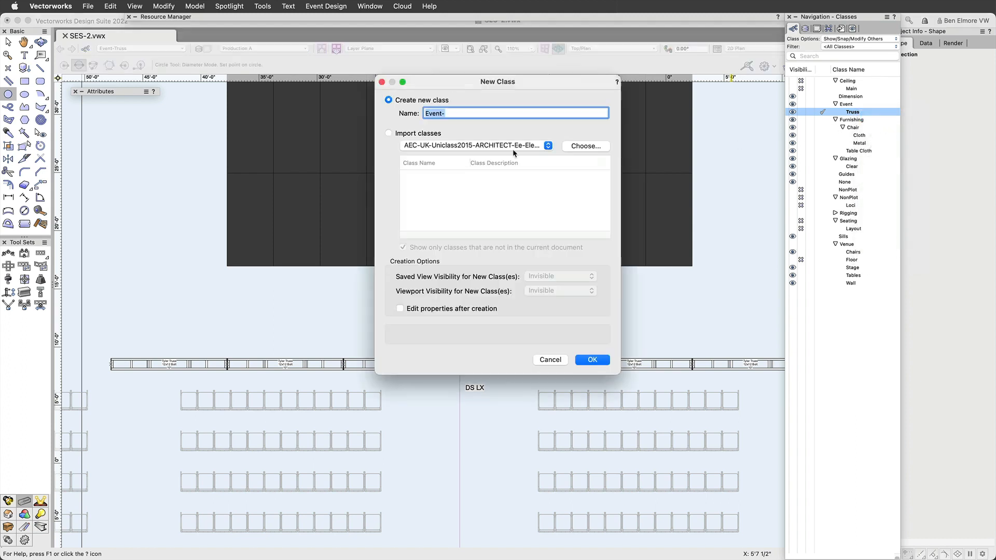
{"action": "left_click", "coordinate": [453, 113]}
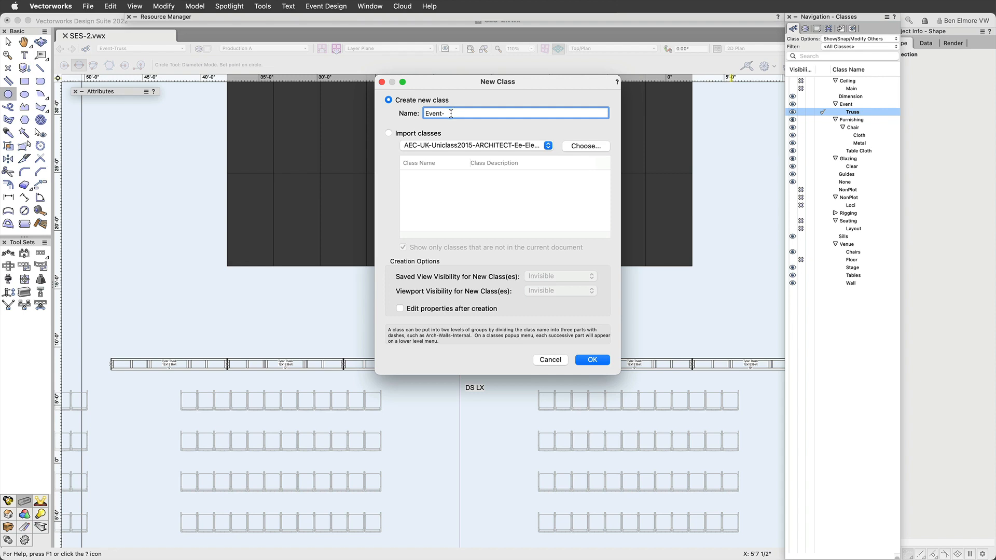
{"action": "type", "text": "Hoist"}
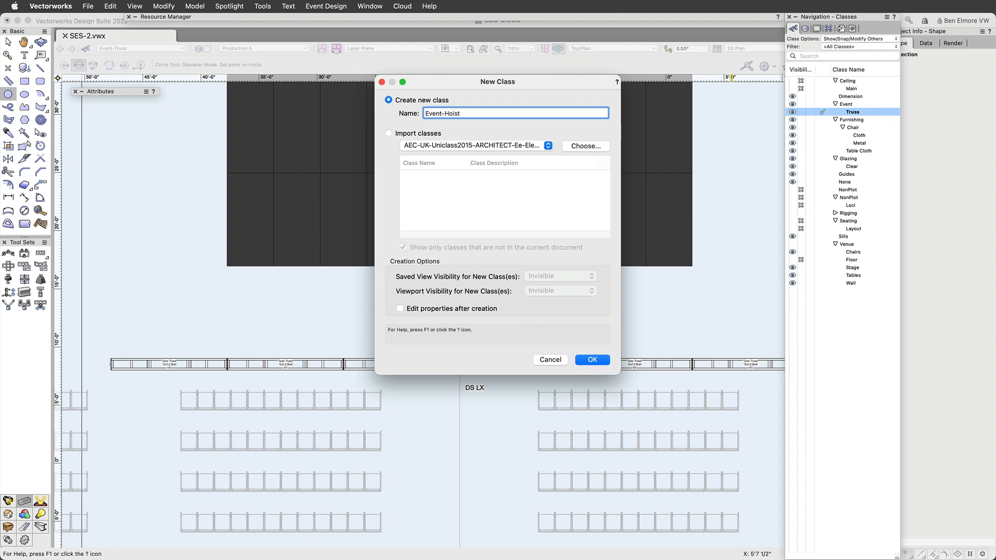
{"action": "key", "text": "Return"}
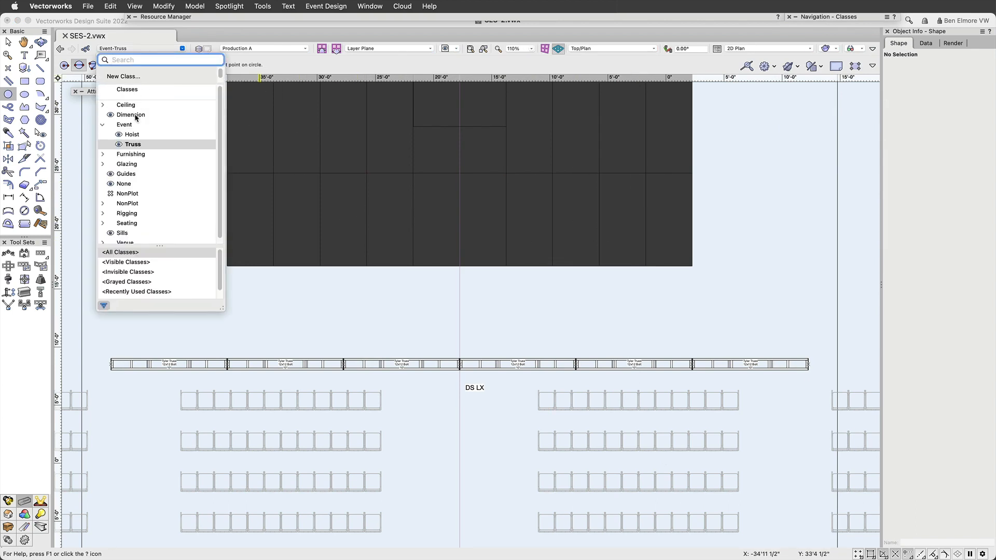
{"action": "left_click", "coordinate": [132, 135]}
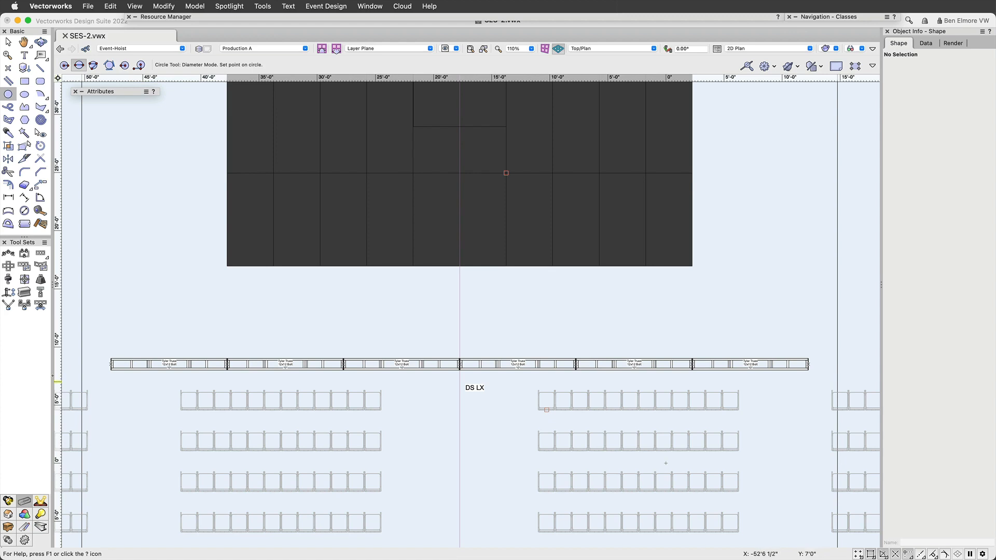
Start the Hoist tool and choose the Hoist 1 Ton Chain Master Down symbol from the Hoist Manufacturer library.
{"action": "left_click", "coordinate": [8, 280]}
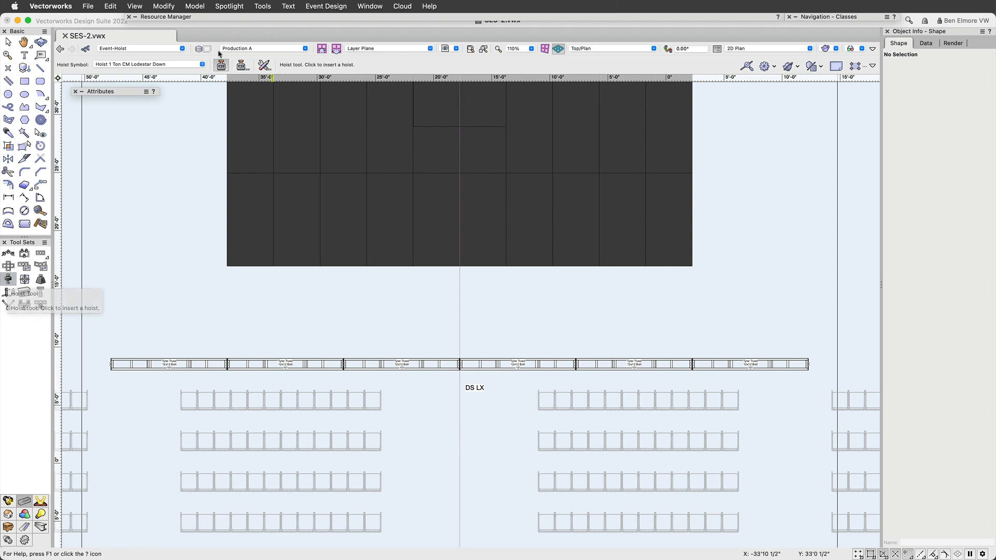
{"action": "left_click", "coordinate": [119, 65]}
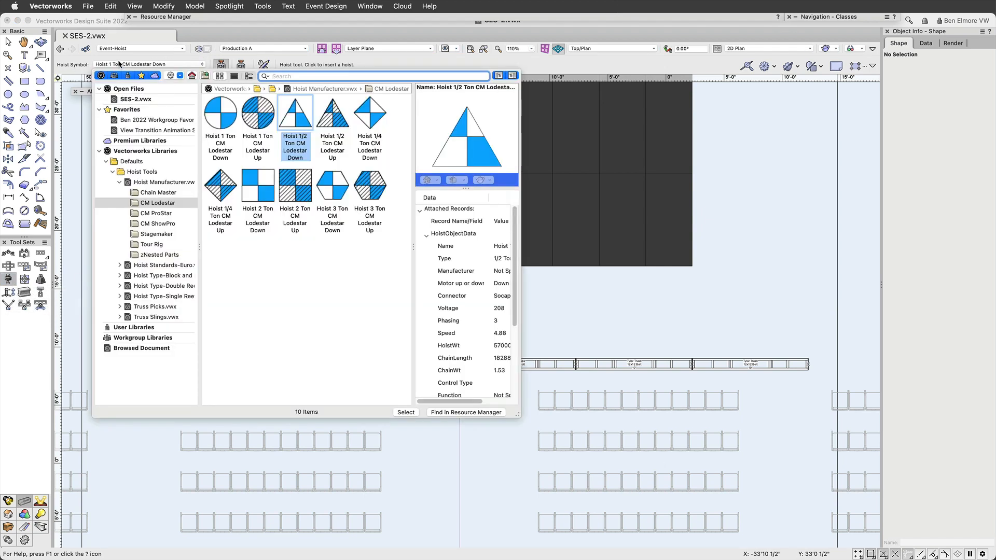
{"action": "left_click", "coordinate": [121, 182]}
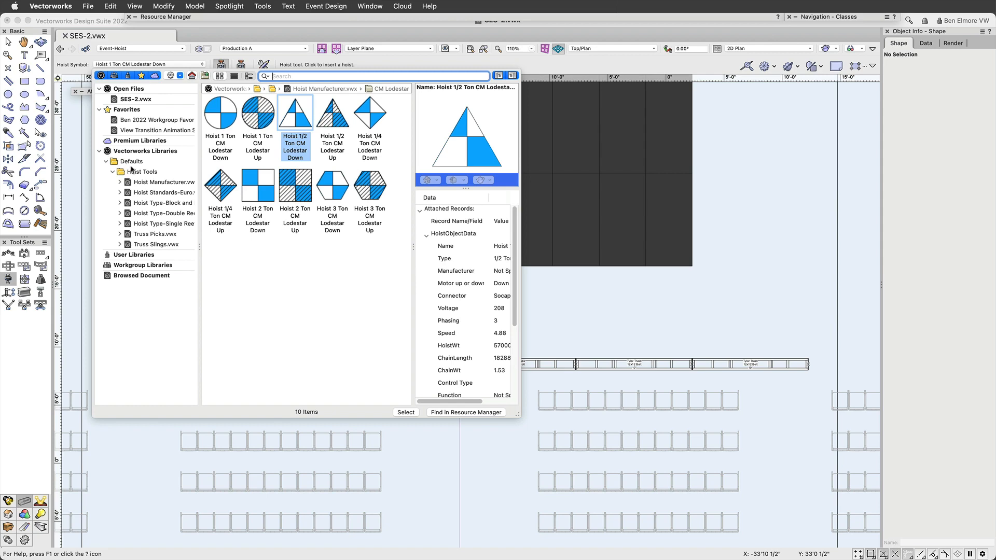
{"action": "left_click", "coordinate": [154, 185]}
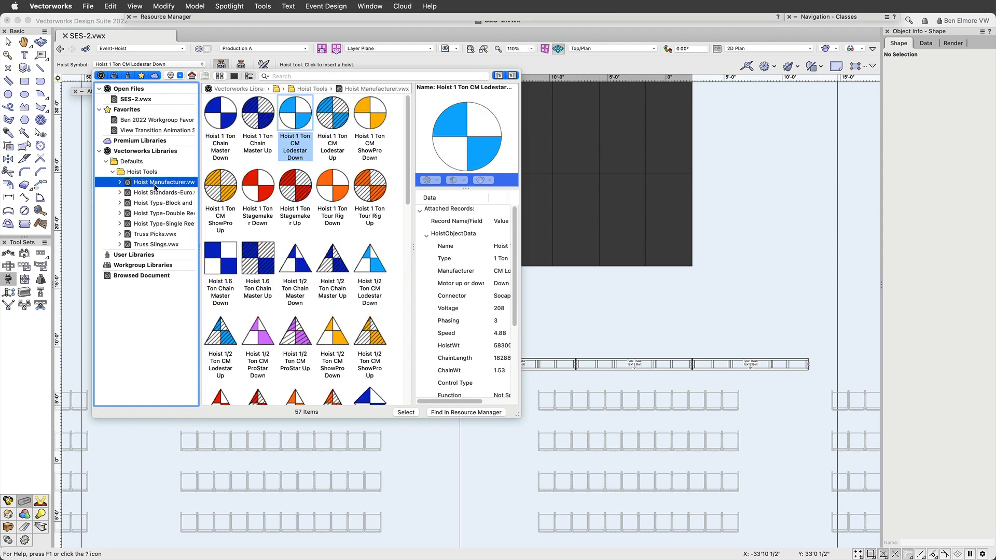
{"action": "left_click", "coordinate": [154, 204]}
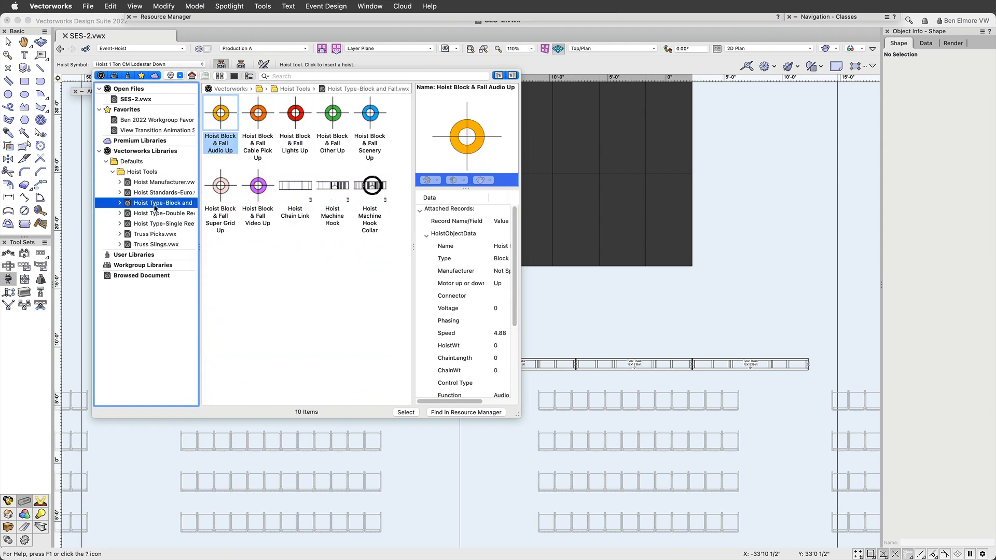
{"action": "left_click", "coordinate": [162, 183]}
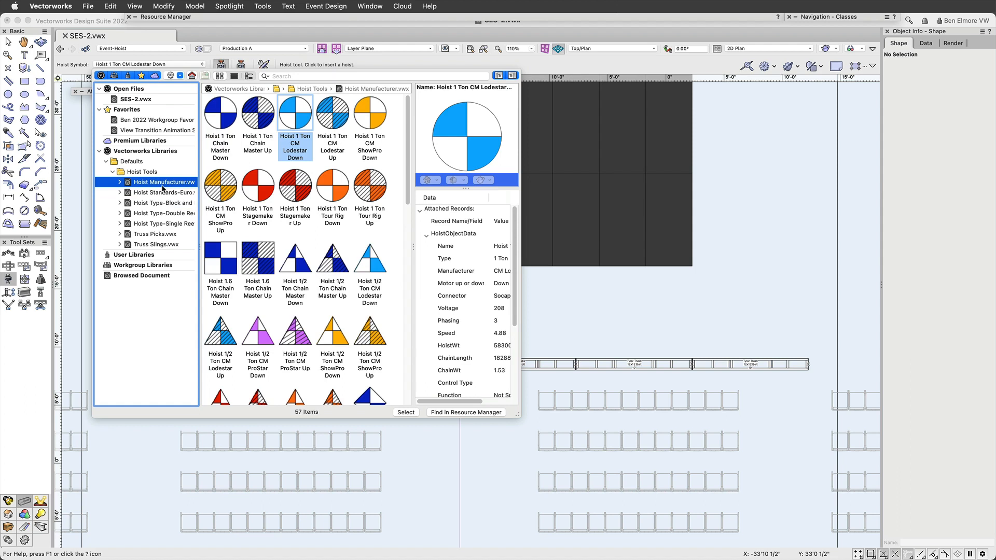
{"action": "double_click", "coordinate": [224, 118]}
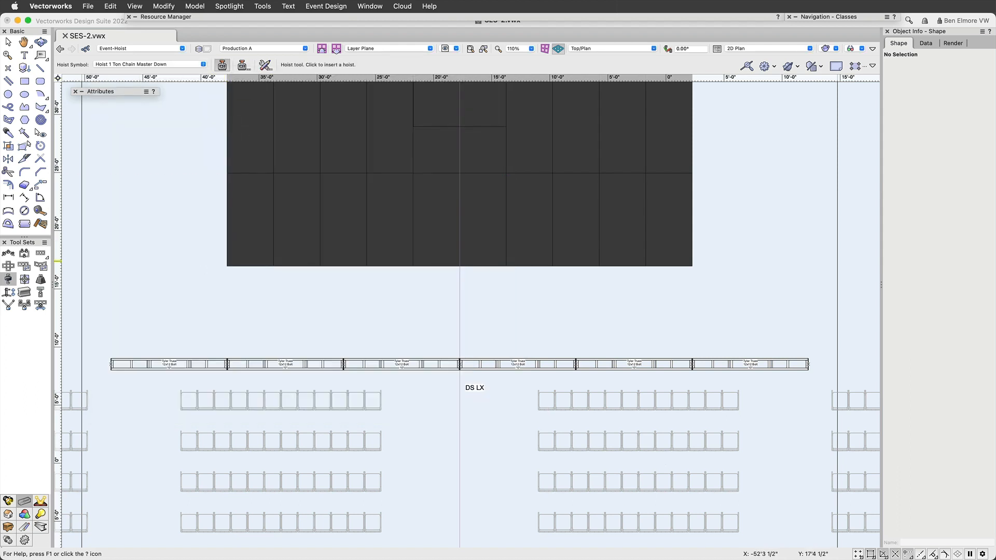
Enable automatic numbering for the Hoist ID field with the numbering incremented by 1.
{"action": "left_click", "coordinate": [244, 68]}
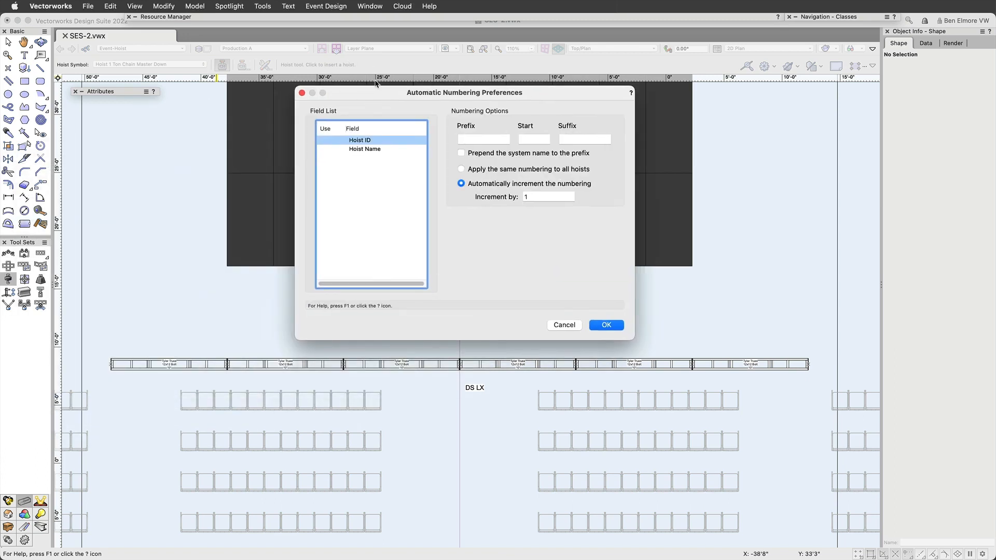
{"action": "left_click_drag", "start_coordinate": [379, 99], "coordinate": [304, 133]}
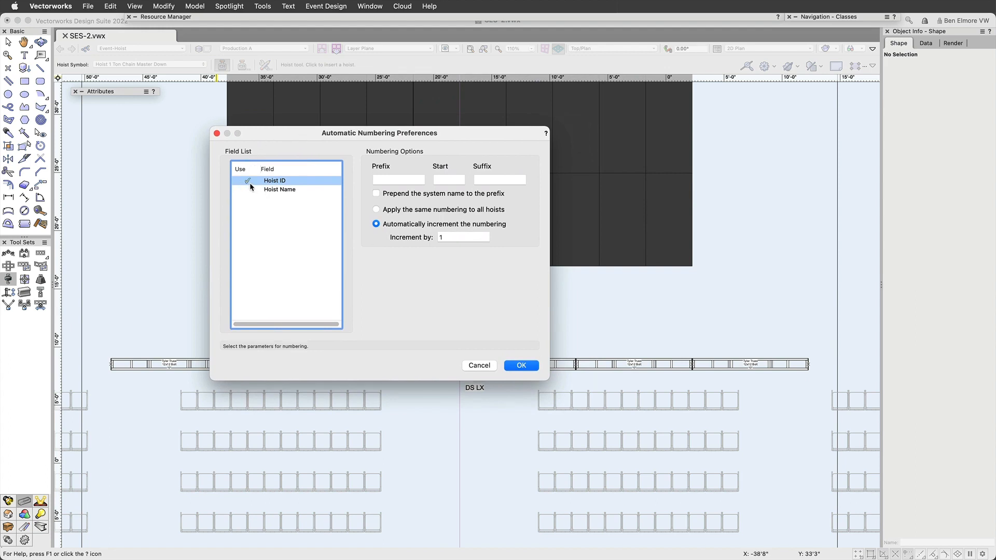
{"action": "left_click", "coordinate": [450, 179]}
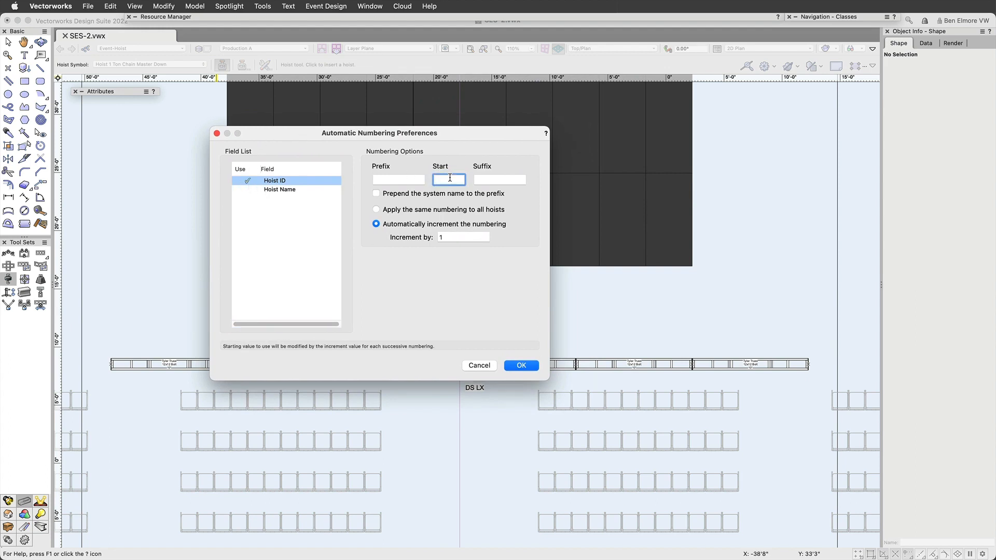
{"action": "left_click", "coordinate": [521, 367]}
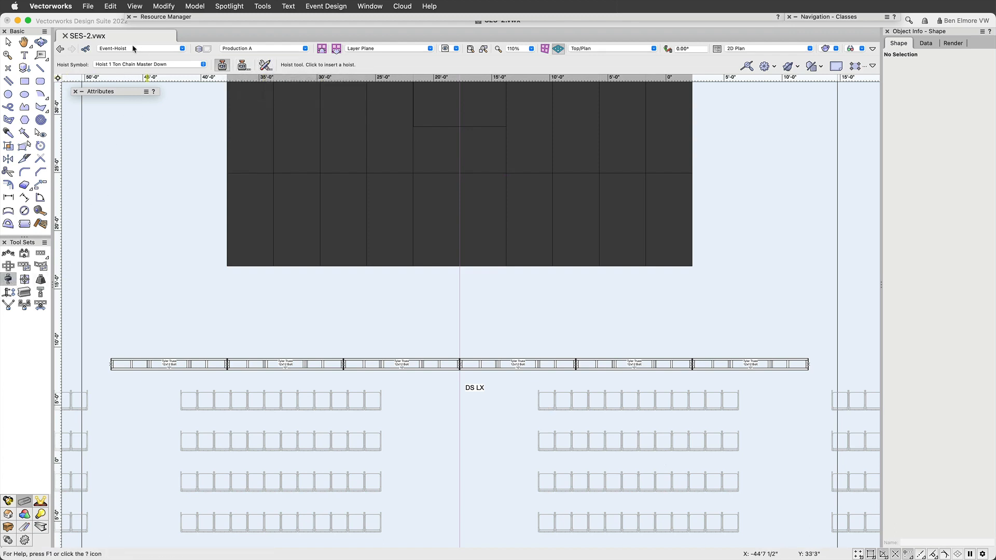
Insert four 1 Ton Chain Master hoists along the DS LX truss, one near each end and two in between.
{"action": "left_click", "coordinate": [130, 363]}
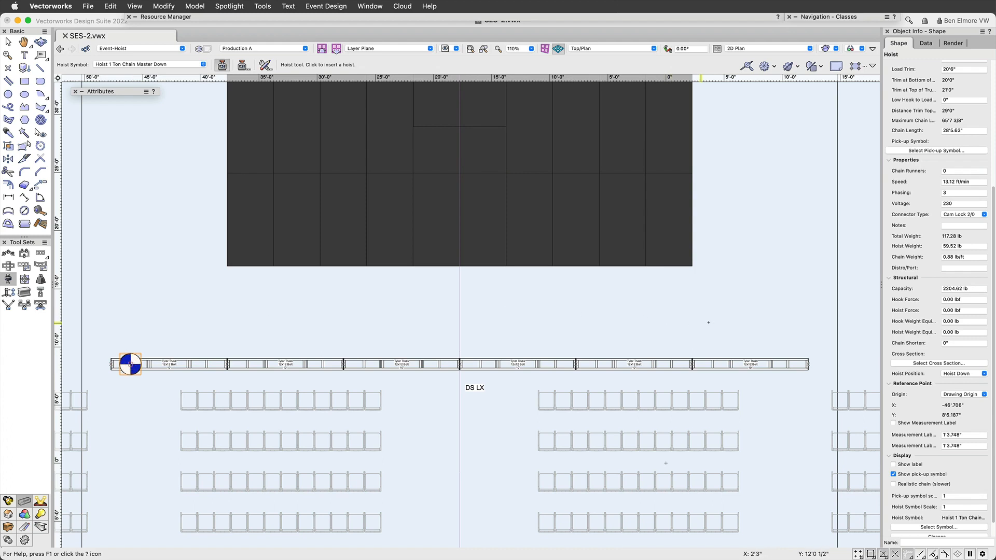
{"action": "left_click", "coordinate": [363, 364]}
{"action": "left_click", "coordinate": [632, 363]}
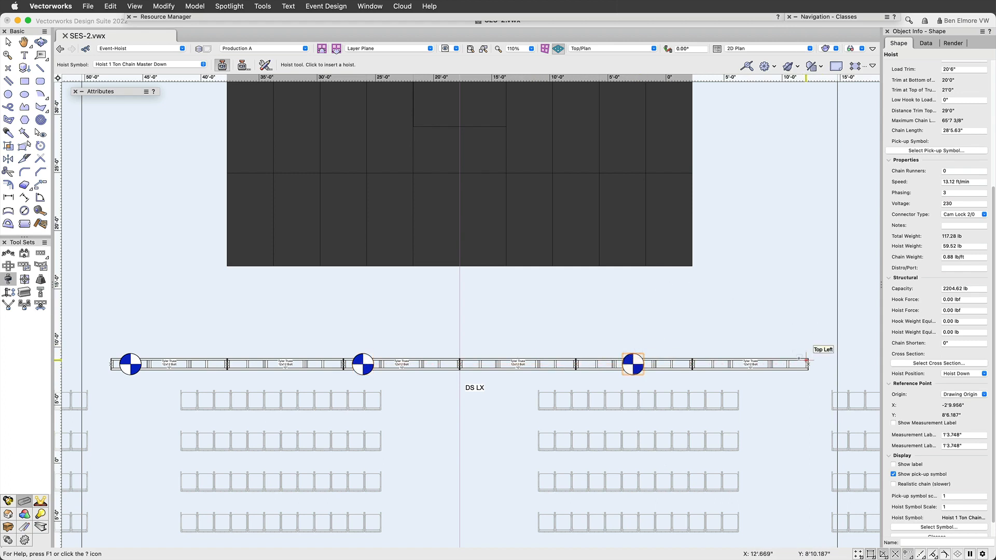
{"action": "left_click", "coordinate": [788, 364]}
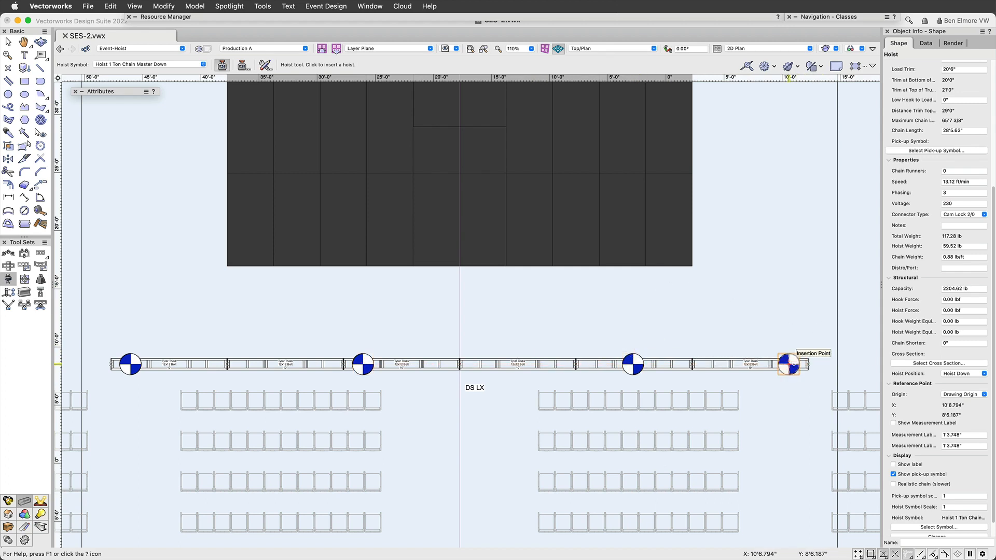
{"action": "scroll", "coordinate": [395, 319], "scroll_direction": "down", "scroll_amount": 1}
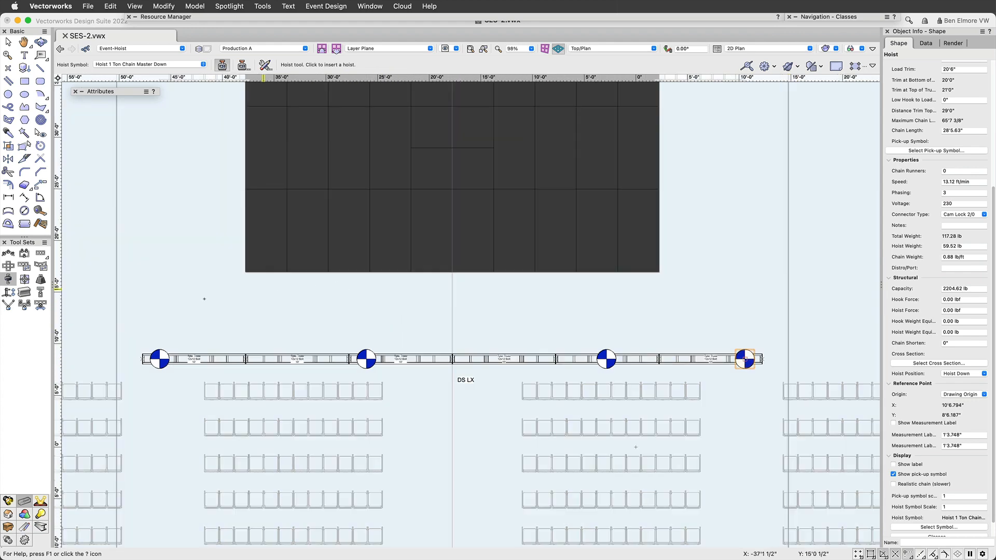
Distribute the four DS LX truss hoists evenly along the horizontal axis by insertion point.
{"action": "left_click", "coordinate": [8, 41]}
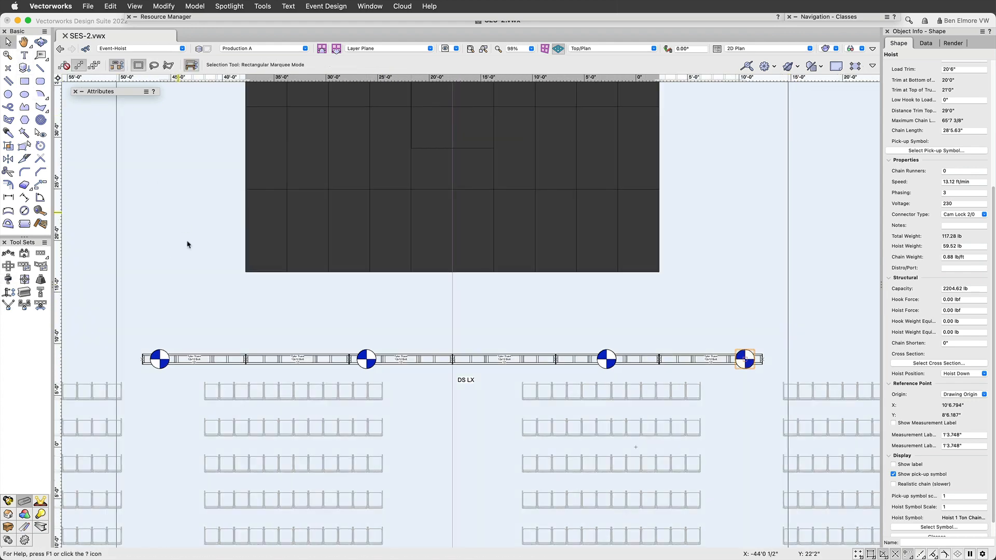
{"action": "left_click_drag", "start_coordinate": [145, 325], "coordinate": [761, 388]}
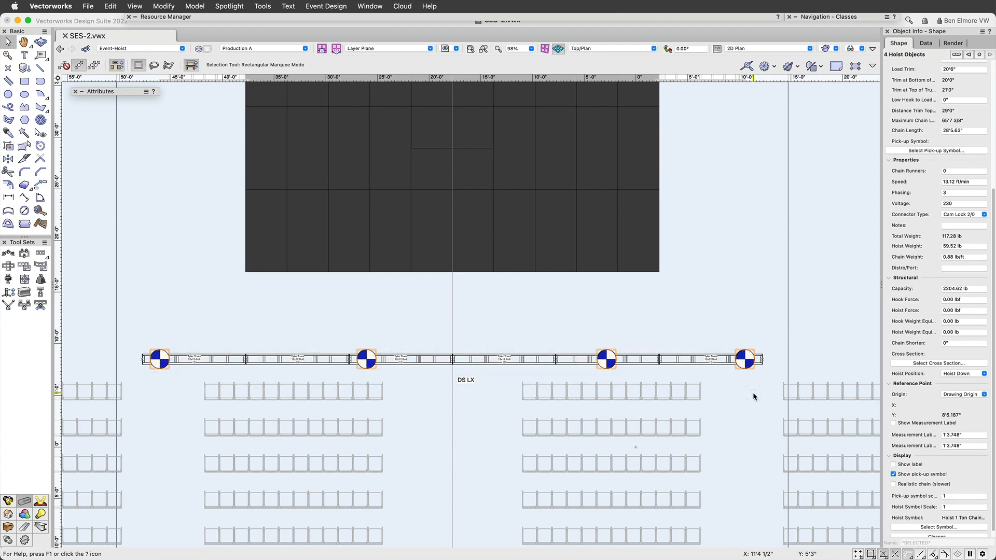
{"action": "key", "text": "super+equal"}
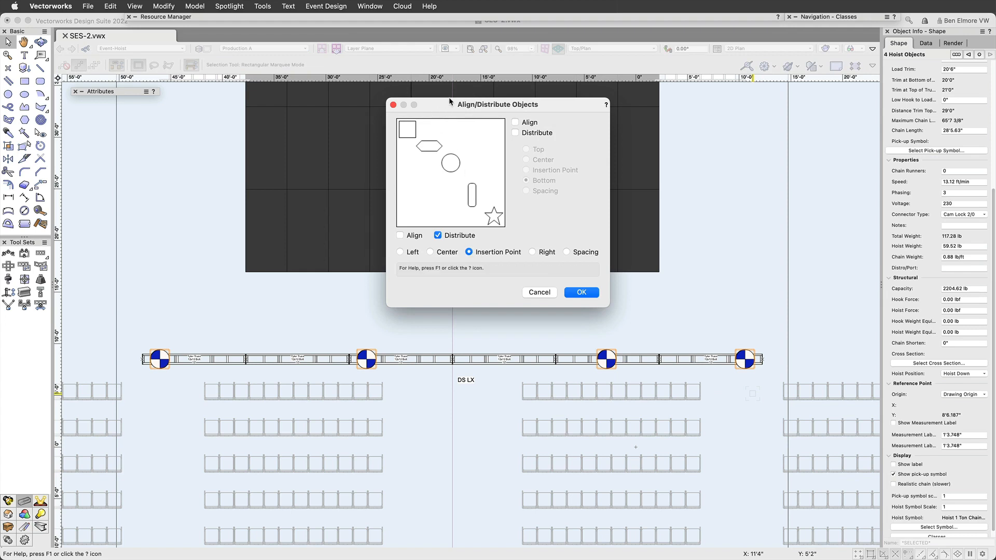
{"action": "left_click_drag", "start_coordinate": [456, 103], "coordinate": [425, 102]}
{"action": "left_click", "coordinate": [550, 290]}
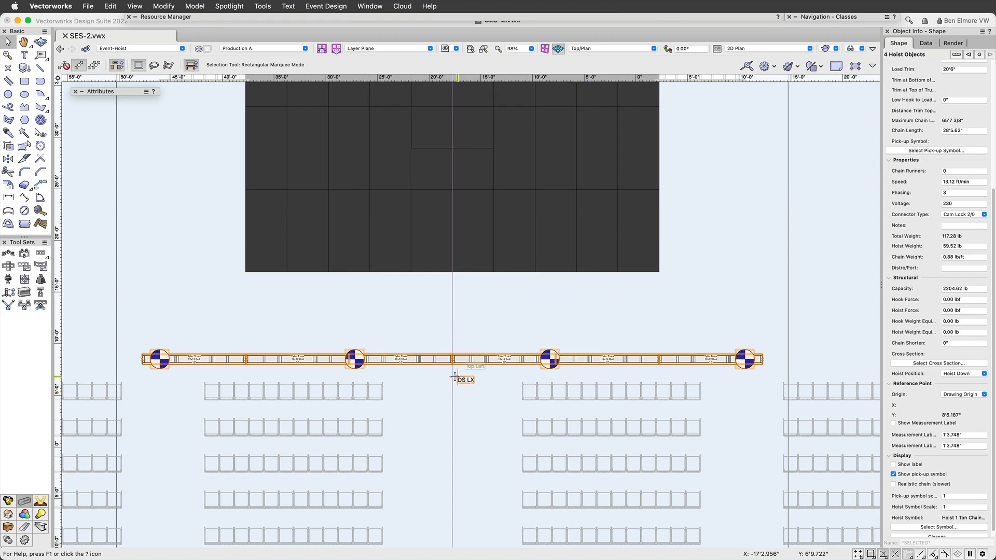
Insert four 1 Ton Chain Master hoists along the US LX truss, one near each end and two in between.
{"action": "scroll", "coordinate": [408, 350], "scroll_direction": "down", "scroll_amount": 1}
{"action": "scroll", "coordinate": [408, 350], "scroll_direction": "up", "scroll_amount": 1}
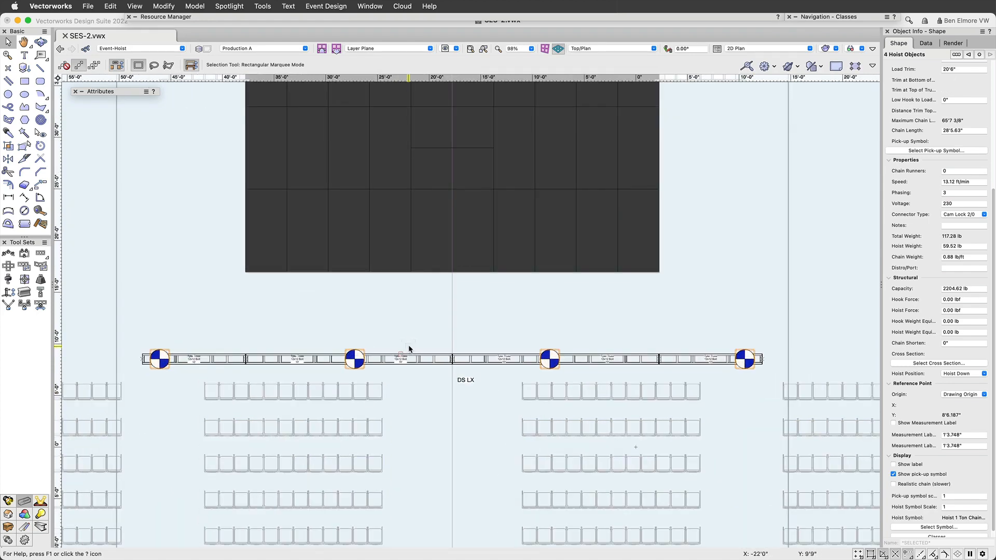
{"action": "scroll", "coordinate": [557, 294], "scroll_direction": "up", "scroll_amount": 1}
{"action": "middle_click_drag", "start_coordinate": [557, 294], "coordinate": [616, 333]}
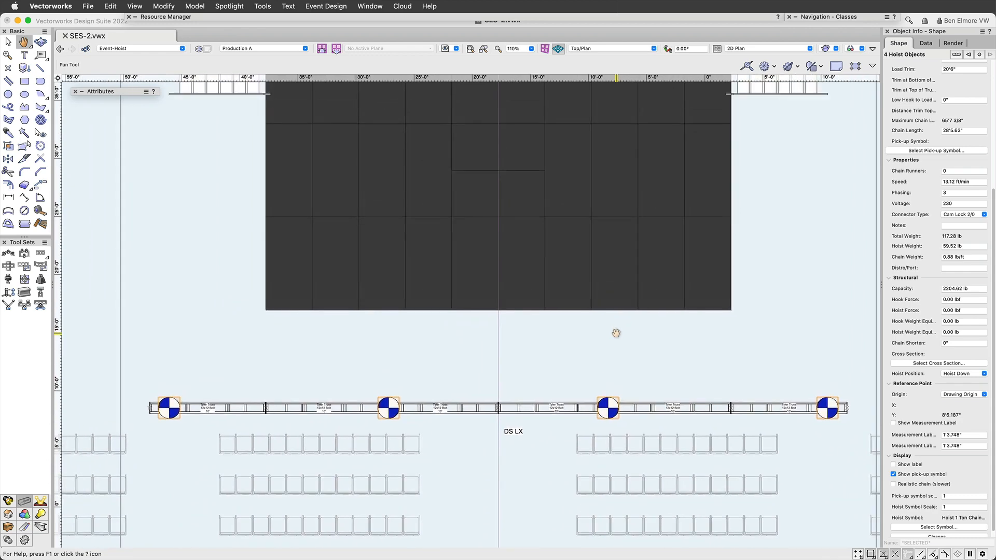
{"action": "scroll", "coordinate": [610, 326], "scroll_direction": "down", "scroll_amount": 1}
{"action": "mouse_move", "coordinate": [556, 178]}
{"action": "middle_mouse_down"}
{"action": "mouse_move", "coordinate": [513, 270]}
{"action": "mouse_move", "coordinate": [487, 247]}
{"action": "middle_mouse_up"}
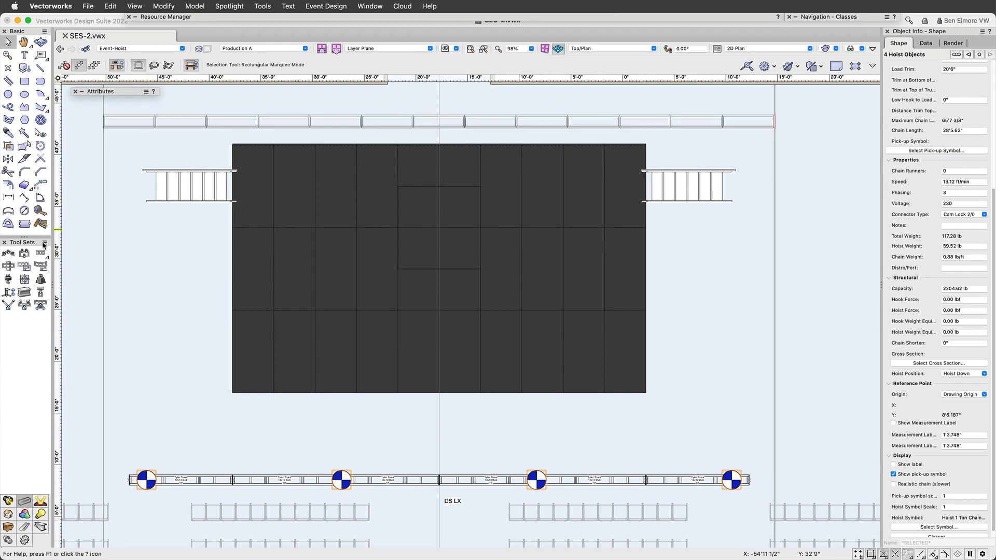
{"action": "left_click", "coordinate": [8, 279]}
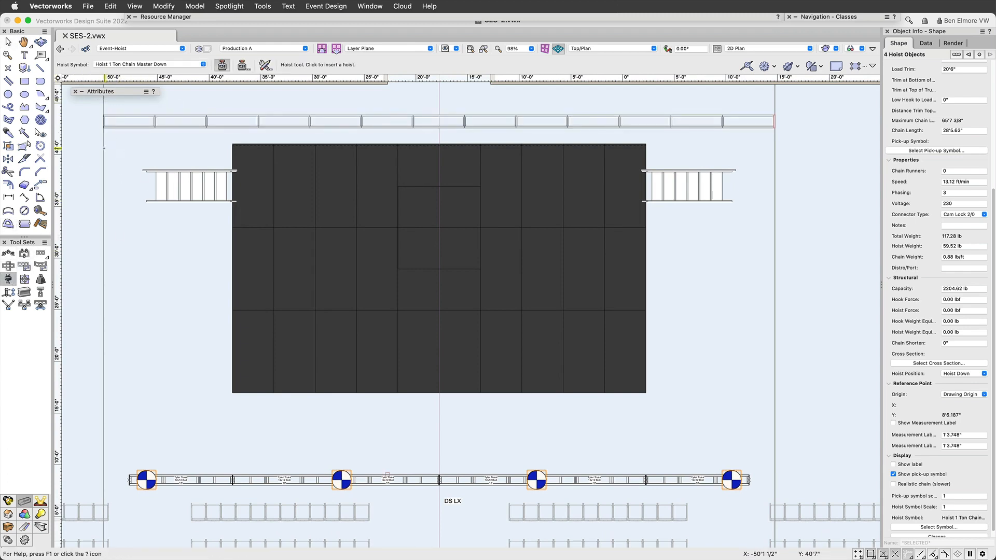
{"action": "left_click", "coordinate": [128, 122]}
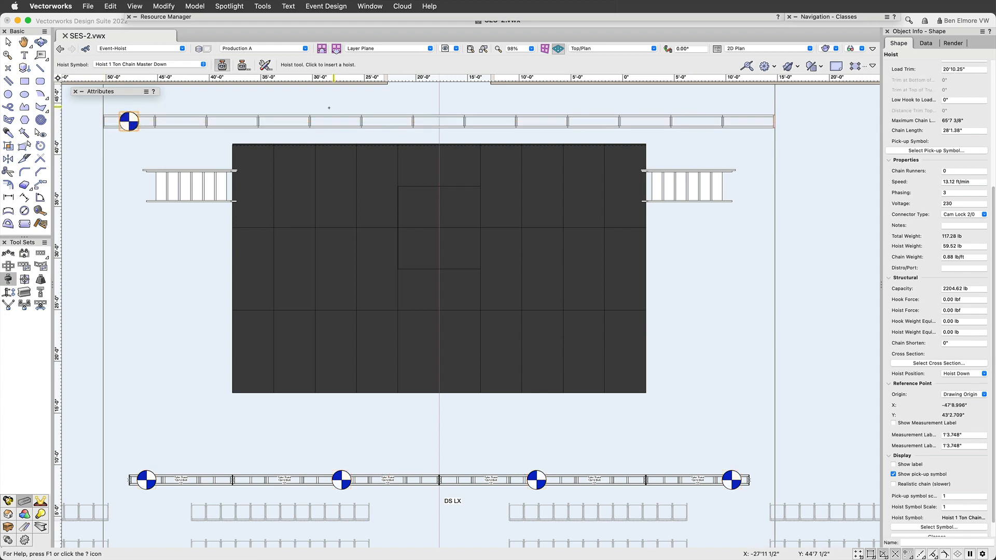
{"action": "left_click", "coordinate": [309, 121]}
{"action": "left_click", "coordinate": [542, 122]}
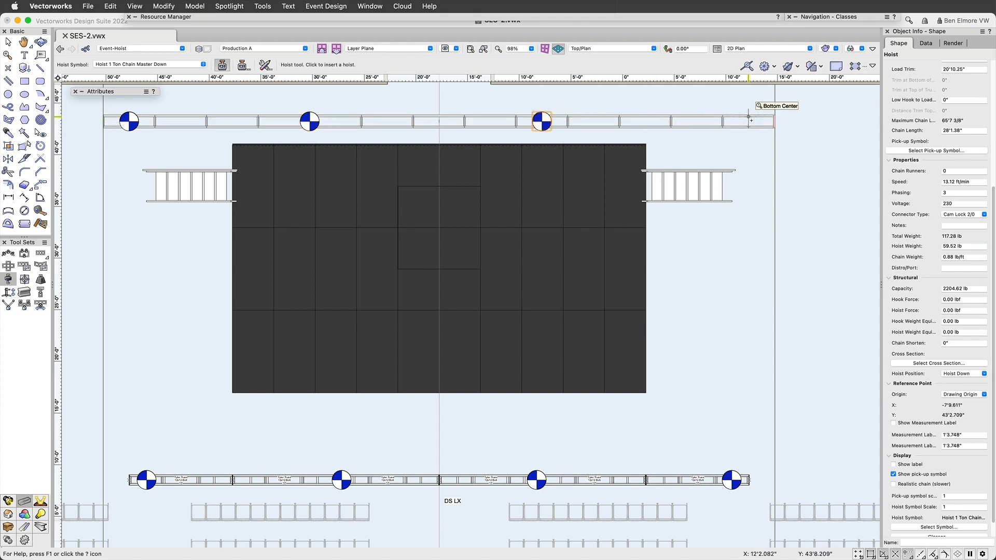
{"action": "scroll", "coordinate": [748, 124], "scroll_direction": "up", "scroll_amount": 3}
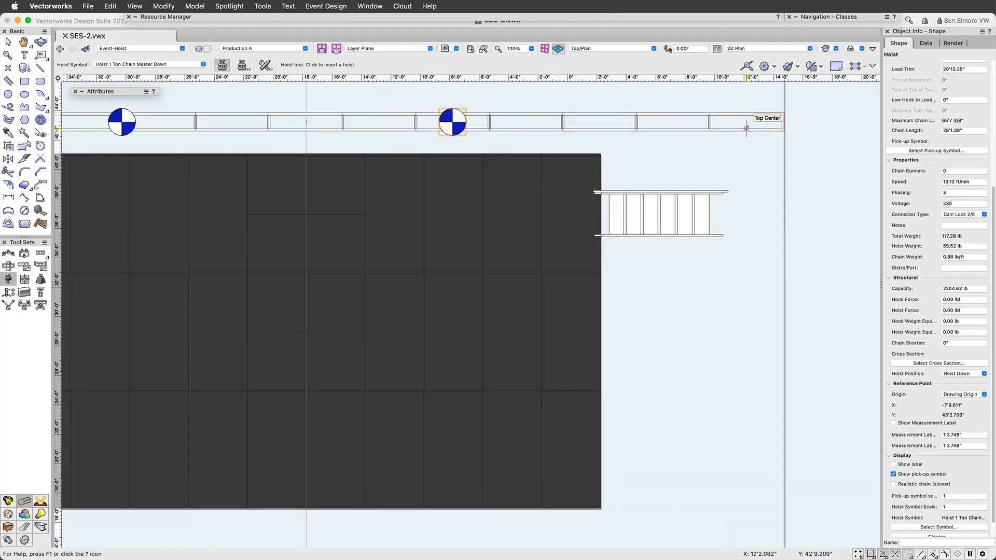
{"action": "left_click", "coordinate": [746, 112]}
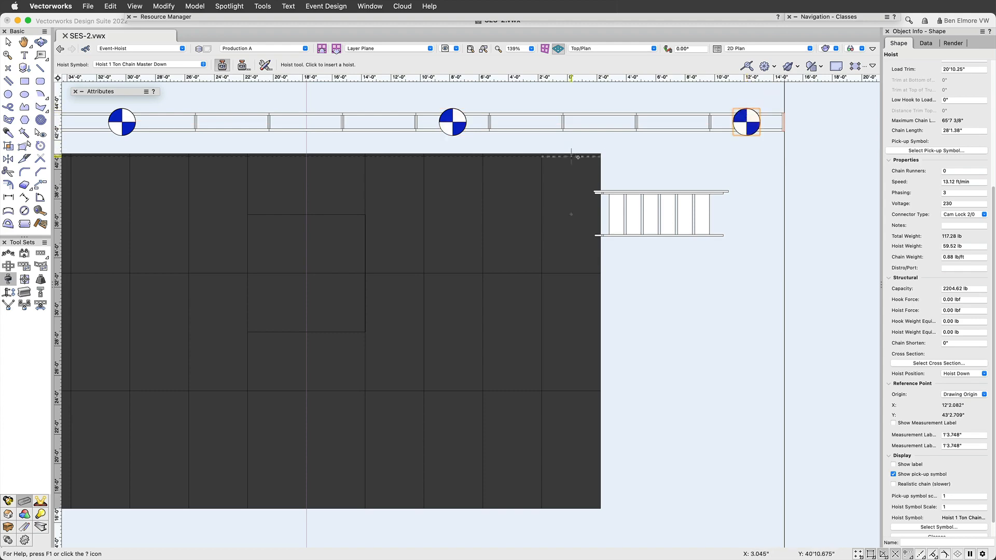
Distribute the four US LX truss hoists evenly along the horizontal axis by insertion point.
{"action": "scroll", "coordinate": [576, 157], "scroll_direction": "down", "scroll_amount": 3}
{"action": "scroll", "coordinate": [322, 156], "scroll_direction": "down", "scroll_amount": 1}
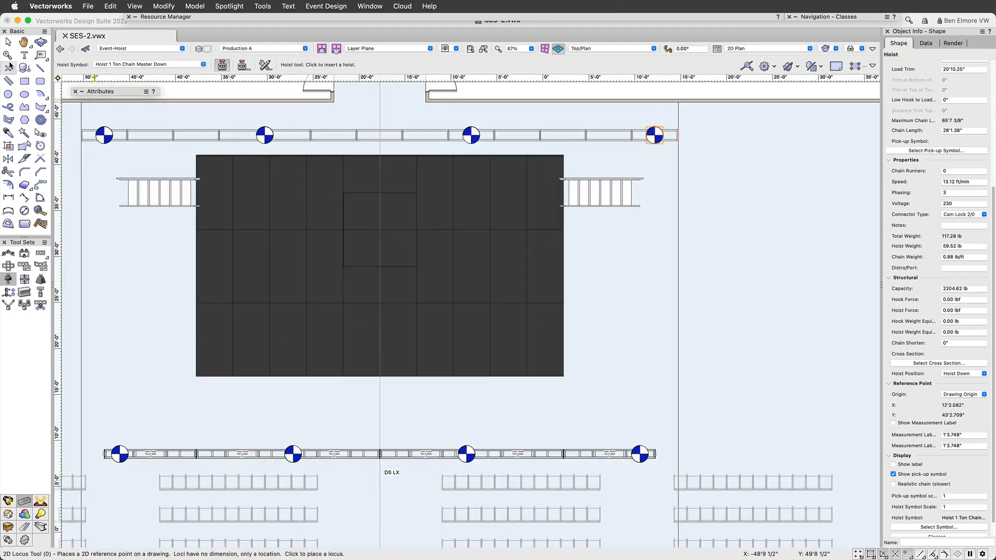
{"action": "left_click", "coordinate": [8, 41]}
{"action": "left_click_drag", "start_coordinate": [91, 154], "coordinate": [672, 118]}
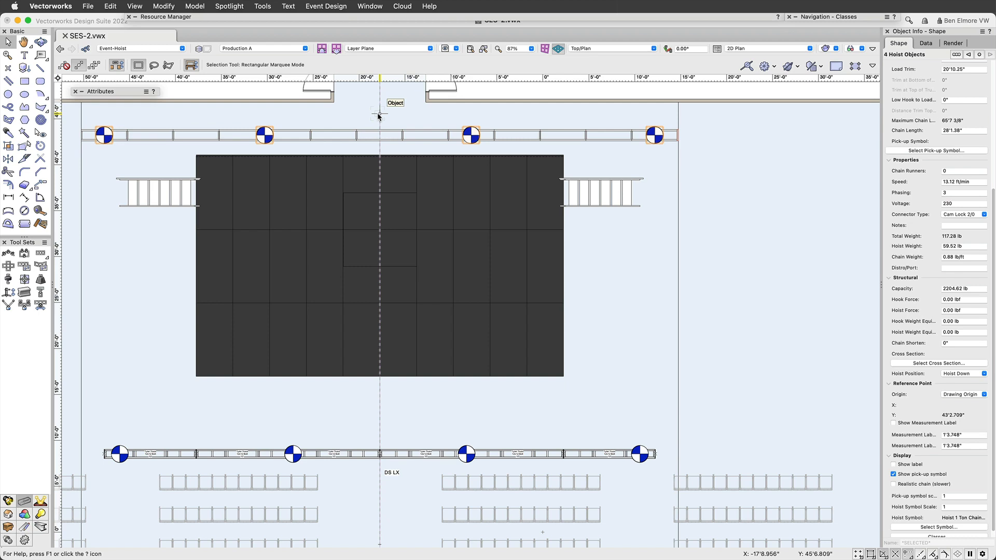
{"action": "key", "text": "super+equal"}
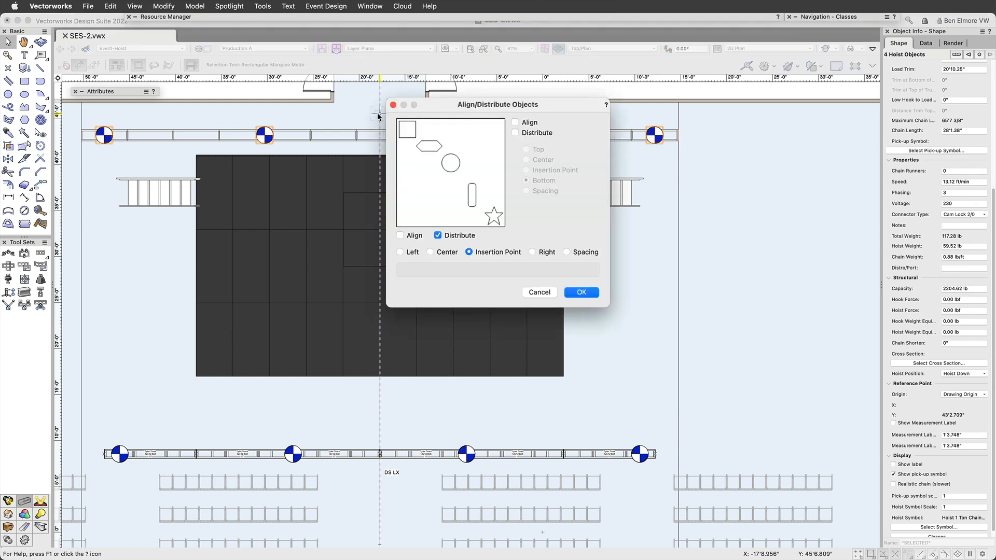
{"action": "left_click", "coordinate": [452, 236]}
{"action": "left_click", "coordinate": [452, 236]}
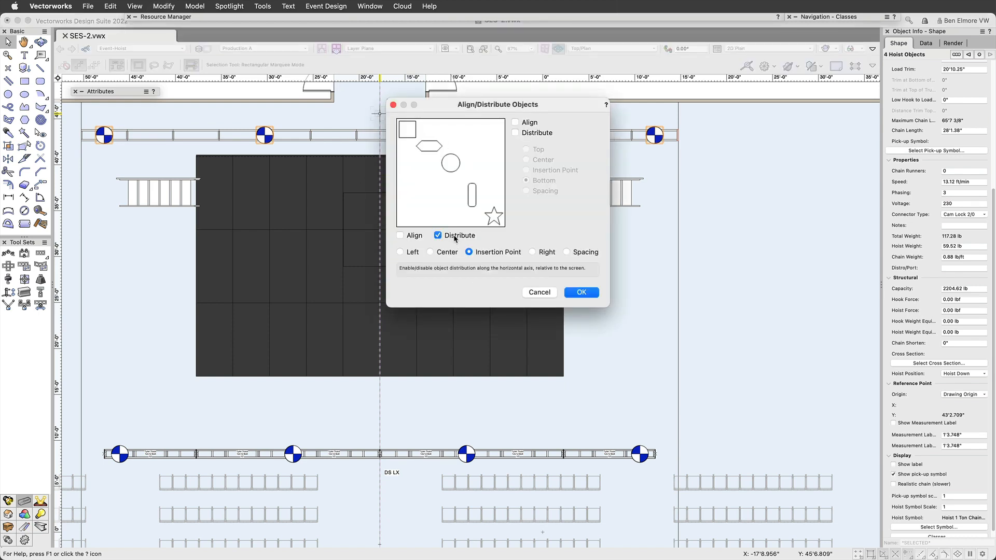
{"action": "left_click", "coordinate": [583, 292]}
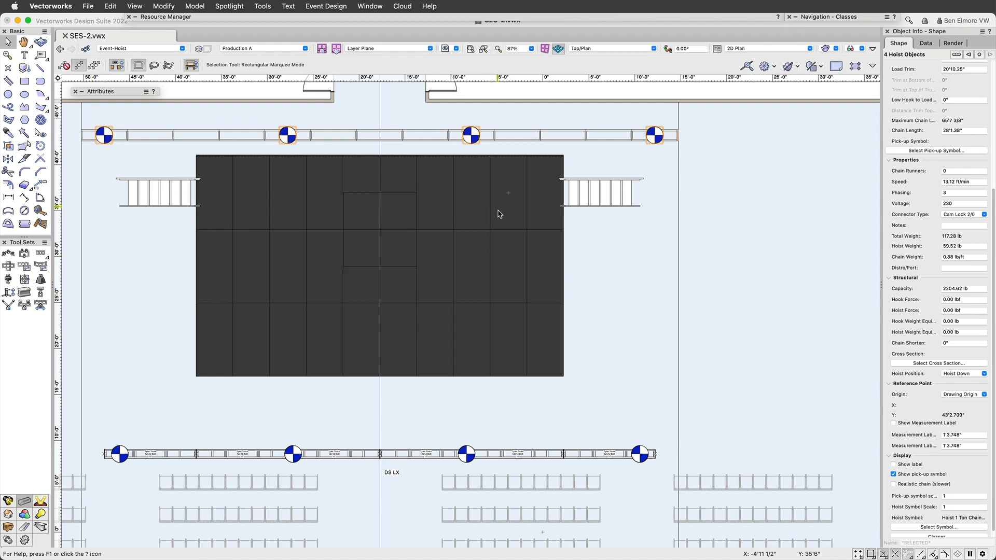
Orbit to a 3D view and inspect how the hoists attach to the US LX truss, then clear the selection.
{"action": "mouse_move", "coordinate": [434, 274]}
{"action": "middle_mouse_down", "text": "shift"}
{"action": "mouse_move", "coordinate": [487, 247]}
{"action": "mouse_move", "coordinate": [498, 223]}
{"action": "mouse_move", "coordinate": [495, 157]}
{"action": "mouse_move", "coordinate": [511, 162]}
{"action": "mouse_move", "coordinate": [512, 300]}
{"action": "middle_mouse_up", "text": "shift"}
{"action": "scroll", "coordinate": [513, 305], "scroll_direction": "down", "scroll_amount": 5}
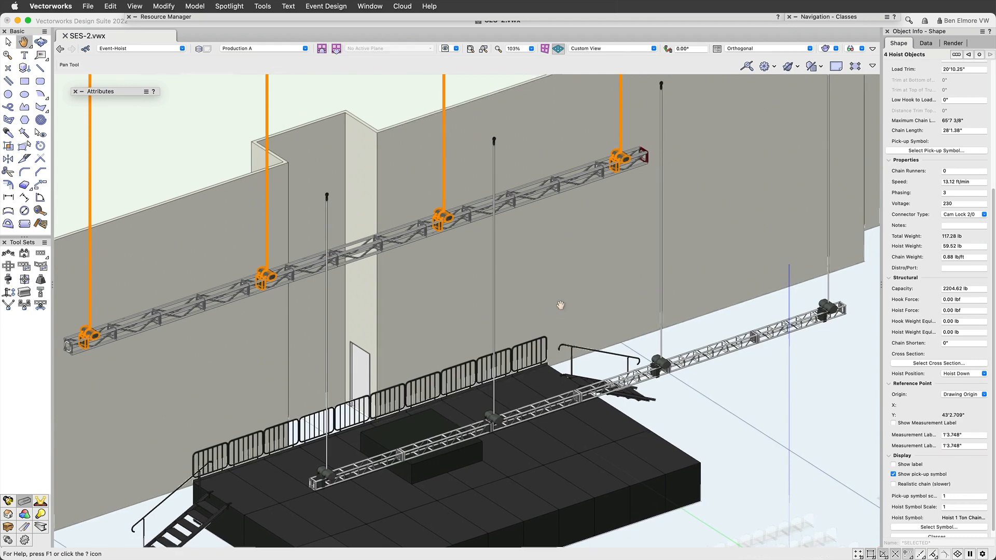
{"action": "scroll", "coordinate": [511, 260], "scroll_direction": "left", "scroll_amount": 5}
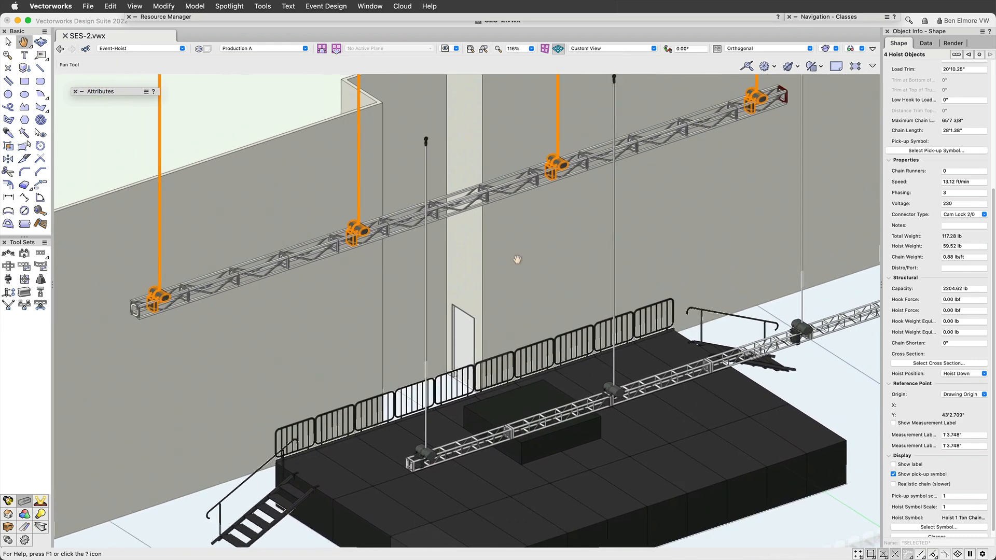
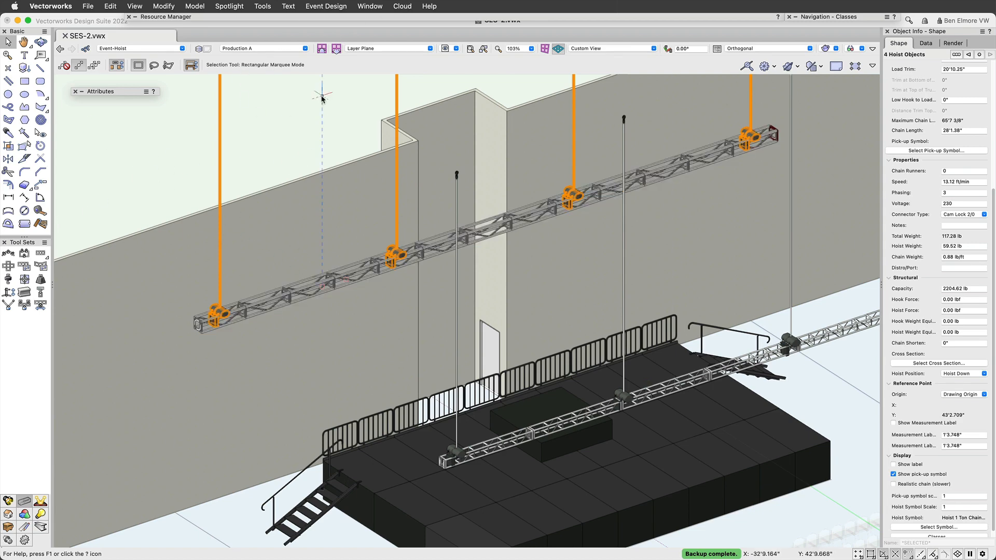
{"action": "left_click", "coordinate": [328, 139]}
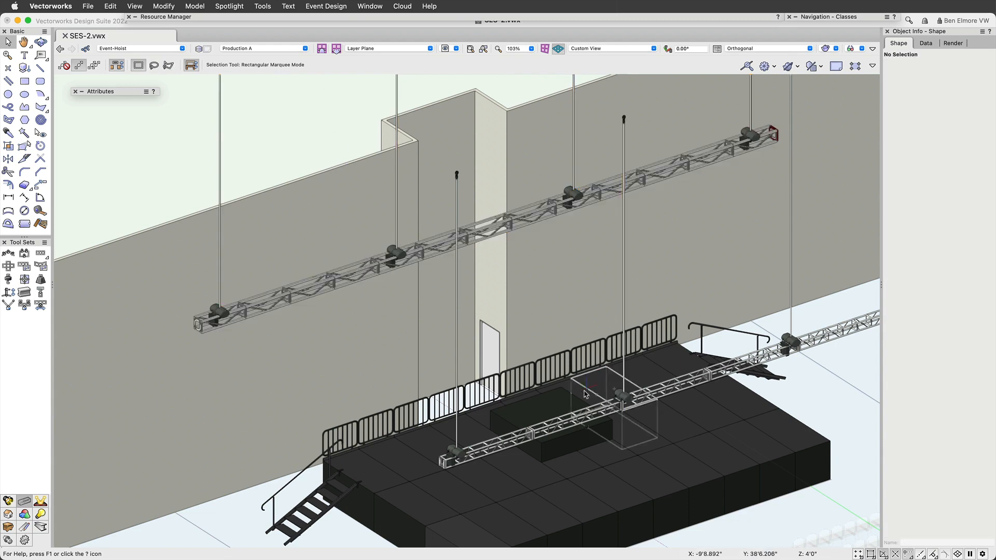
{"action": "left_click", "coordinate": [358, 277]}
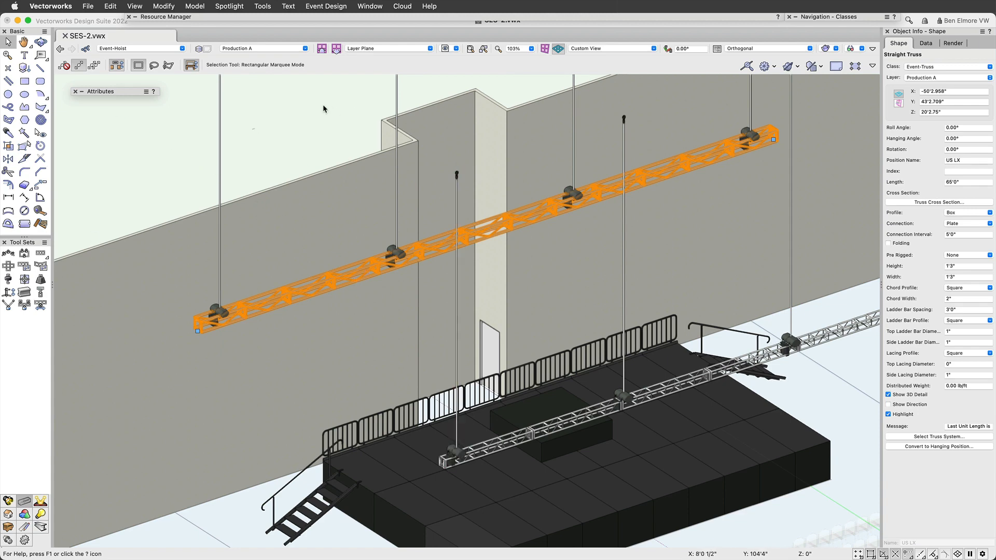
{"action": "left_click", "coordinate": [342, 104]}
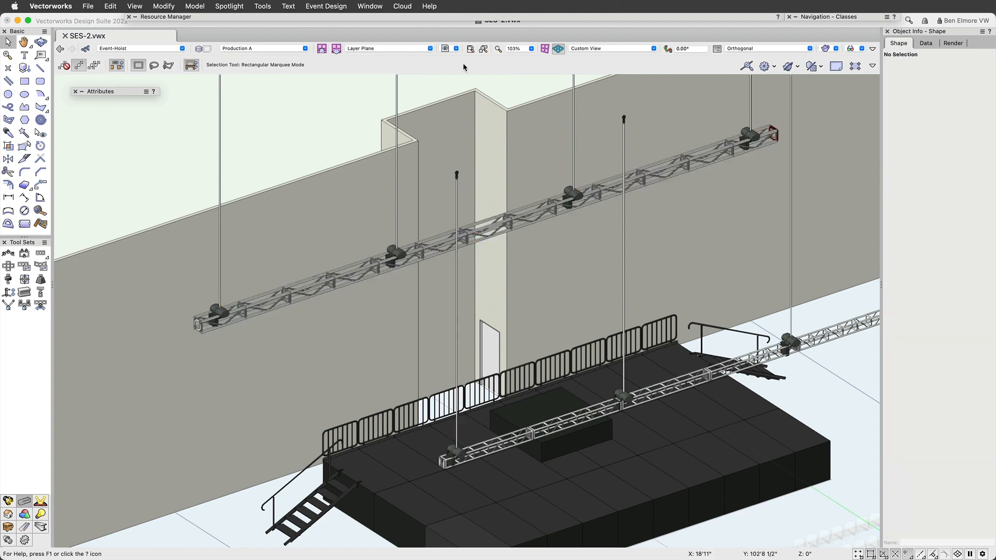
Return to Top/Plan view, select all hoists on both trusses with the Select Similar tool, and review their ID and geometry properties.
{"action": "key", "text": "F5"}
{"action": "scroll", "coordinate": [499, 264], "scroll_direction": "up", "scroll_amount": 5}
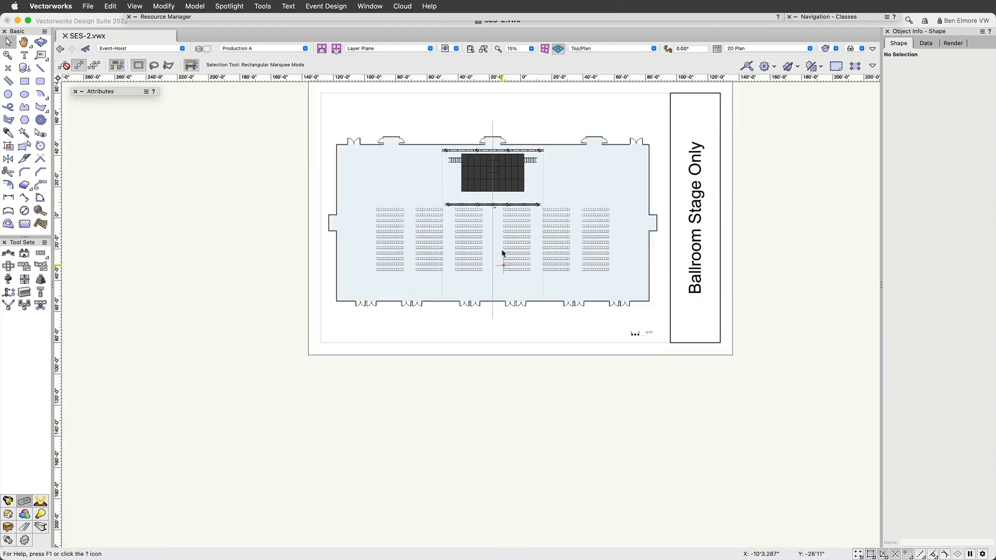
{"action": "scroll", "coordinate": [506, 147], "scroll_direction": "up", "scroll_amount": 1}
{"action": "middle_click_drag", "start_coordinate": [507, 147], "coordinate": [512, 323]}
{"action": "middle_click_drag", "start_coordinate": [460, 265], "coordinate": [465, 271]}
{"action": "scroll", "coordinate": [468, 271], "scroll_direction": "up", "scroll_amount": 1}
{"action": "middle_click_drag", "start_coordinate": [532, 309], "coordinate": [533, 281]}
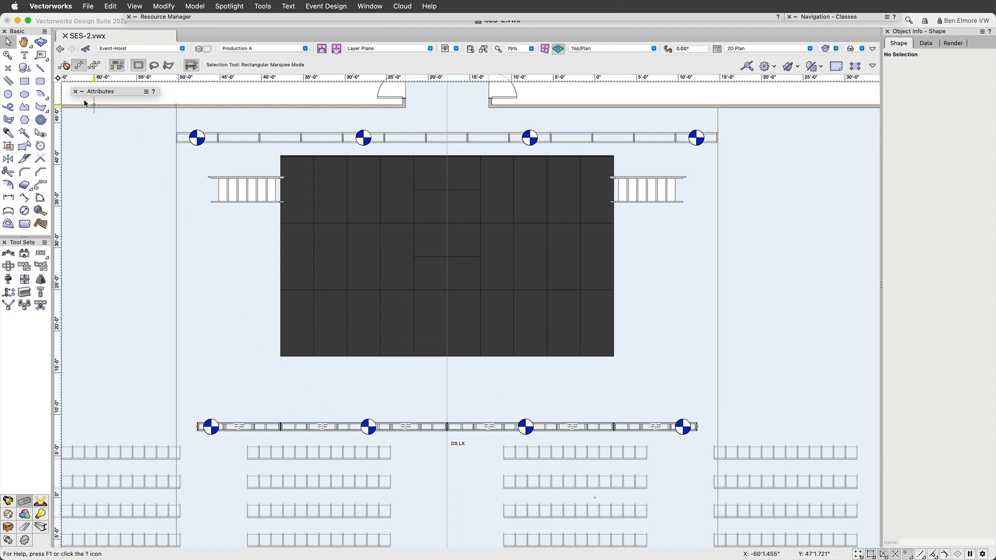
{"action": "left_click", "coordinate": [25, 134]}
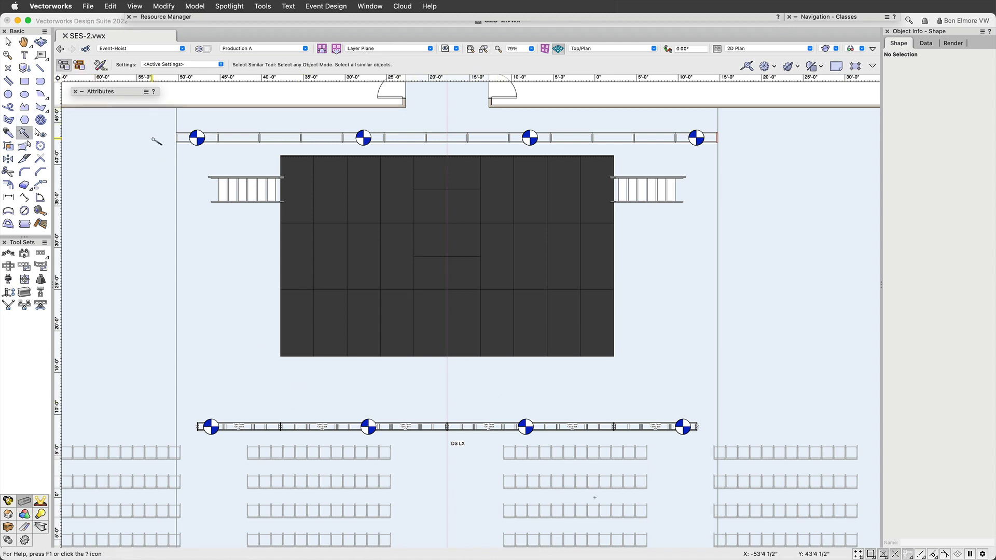
{"action": "left_click", "coordinate": [204, 137]}
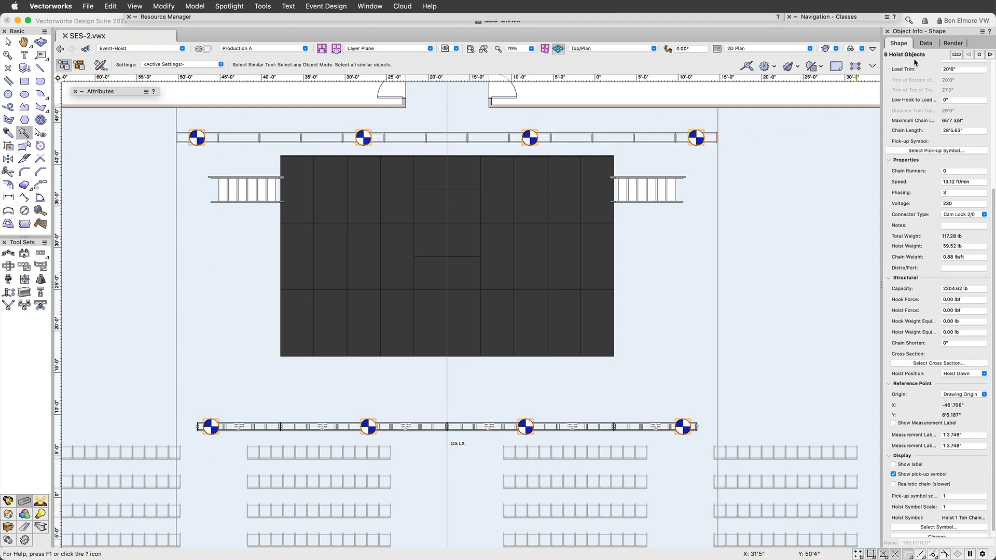
{"action": "scroll", "coordinate": [922, 89], "scroll_direction": "up", "scroll_amount": 5}
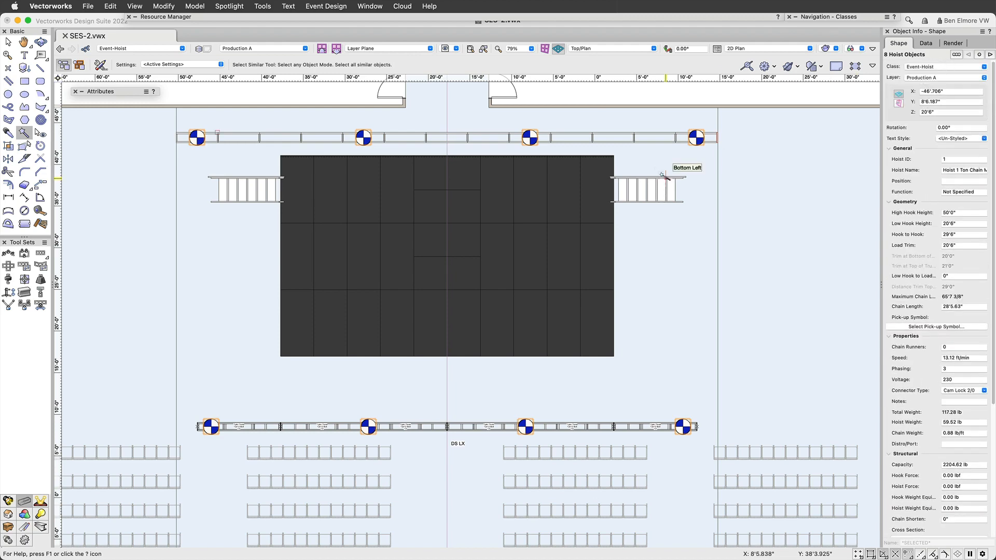
Insert a hoist origin on the stage centerline in line with the upstage wall opening and name it USC.
{"action": "scroll", "coordinate": [537, 285], "scroll_direction": "up", "scroll_amount": 1}
{"action": "scroll", "coordinate": [537, 284], "scroll_direction": "down", "scroll_amount": 1}
{"action": "scroll", "coordinate": [538, 284], "scroll_direction": "up", "scroll_amount": 1}
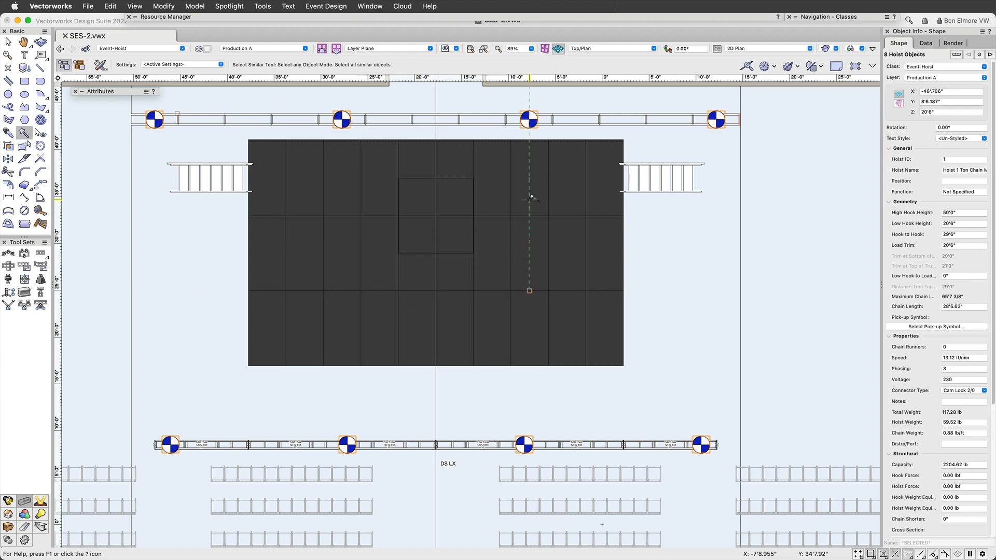
{"action": "key", "text": "h"}
{"action": "left_click_drag", "start_coordinate": [522, 186], "coordinate": [529, 193]}
{"action": "scroll", "coordinate": [529, 242], "scroll_direction": "up", "scroll_amount": 2}
{"action": "mouse_move", "coordinate": [529, 193]}
{"action": "middle_mouse_down"}
{"action": "mouse_move", "coordinate": [529, 243]}
{"action": "mouse_move", "coordinate": [613, 242]}
{"action": "mouse_move", "coordinate": [640, 200]}
{"action": "middle_mouse_up"}
{"action": "scroll", "coordinate": [631, 236], "scroll_direction": "down", "scroll_amount": 1}
{"action": "middle_click_drag", "start_coordinate": [717, 242], "coordinate": [668, 265]}
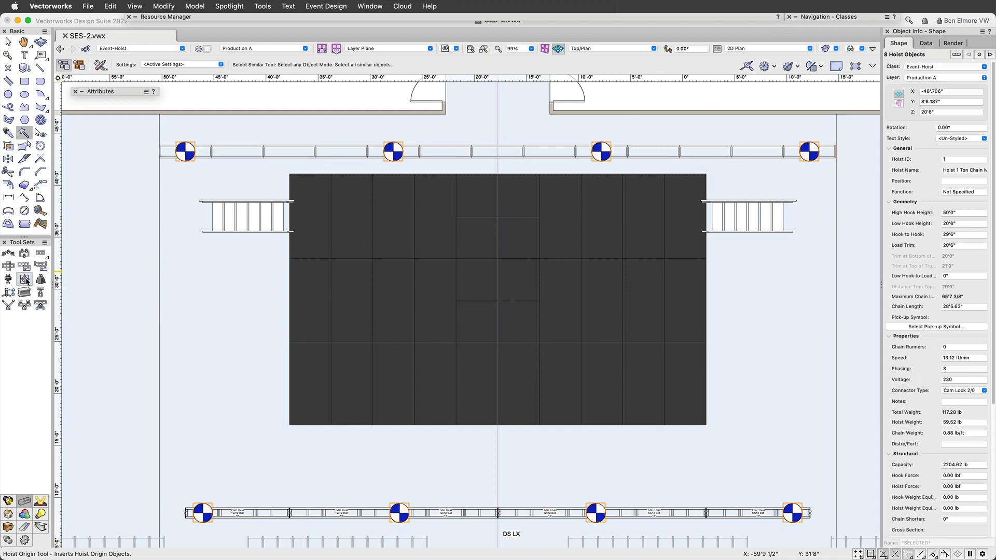
{"action": "left_click", "coordinate": [24, 280]}
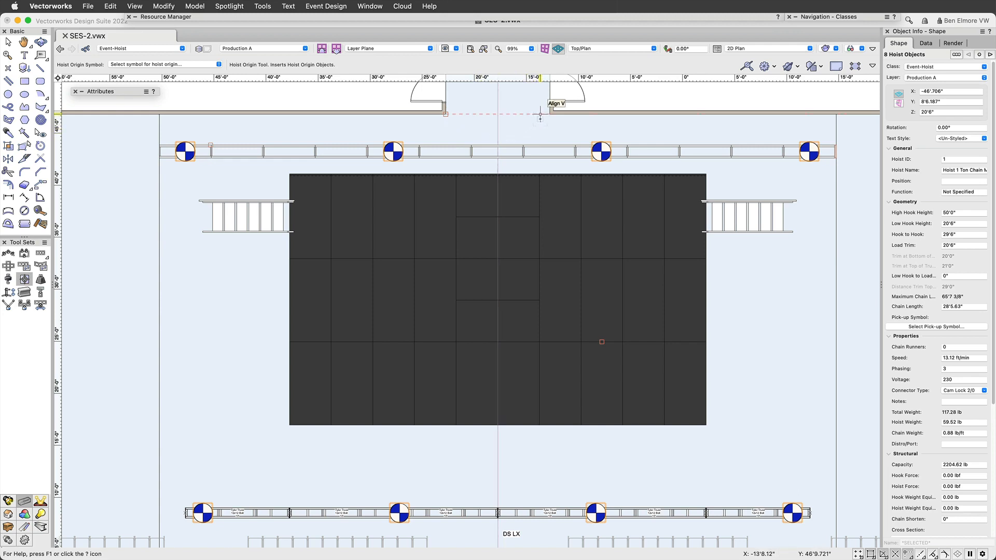
{"action": "left_click", "coordinate": [498, 114]}
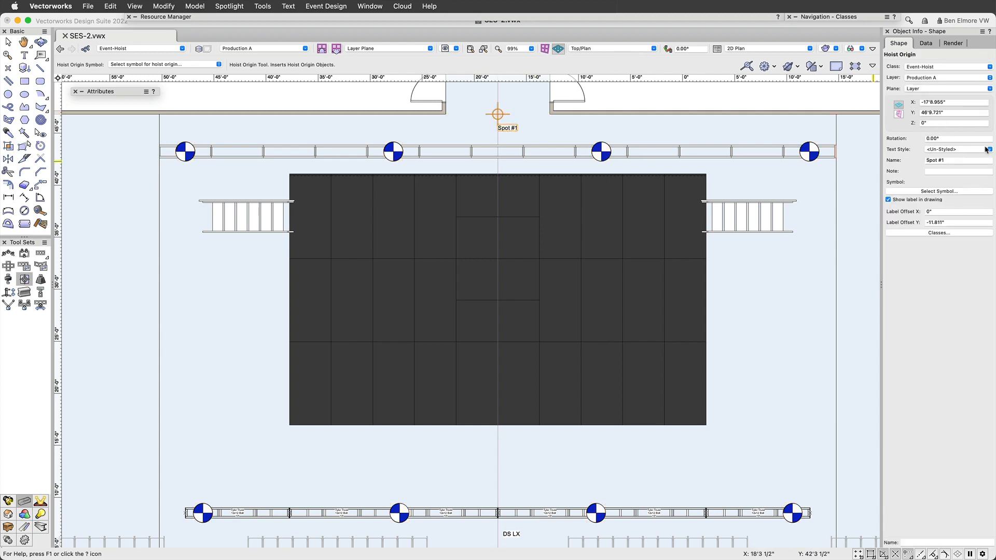
{"action": "left_click", "coordinate": [973, 160]}
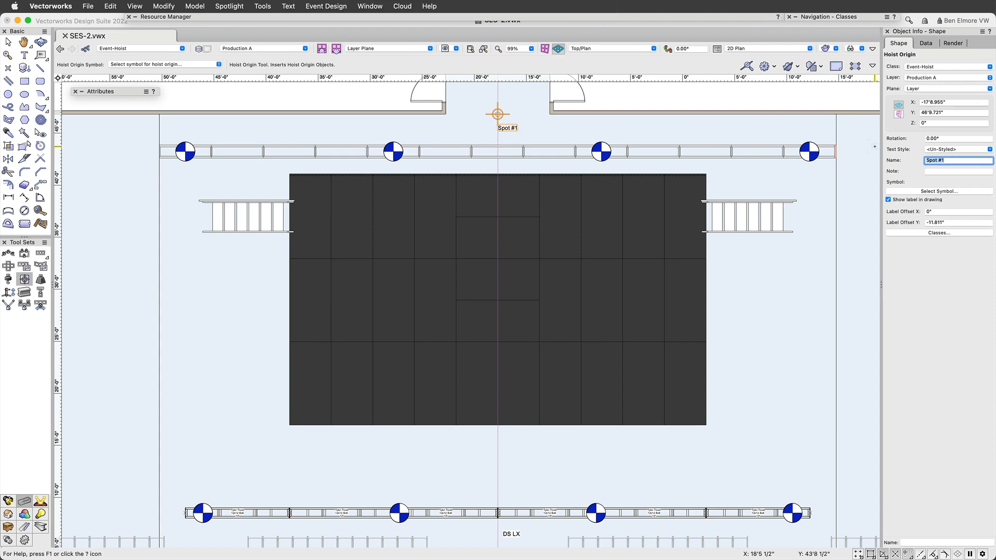
{"action": "key", "text": "Return"}
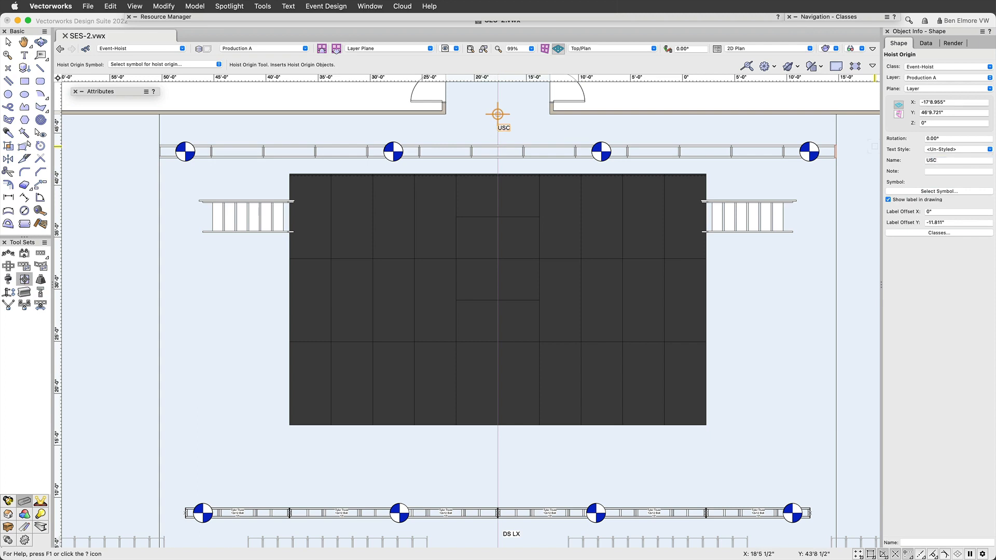
{"action": "scroll", "coordinate": [525, 270], "scroll_direction": "down", "scroll_amount": 1}
{"action": "scroll", "coordinate": [511, 327], "scroll_direction": "up", "scroll_amount": 1}
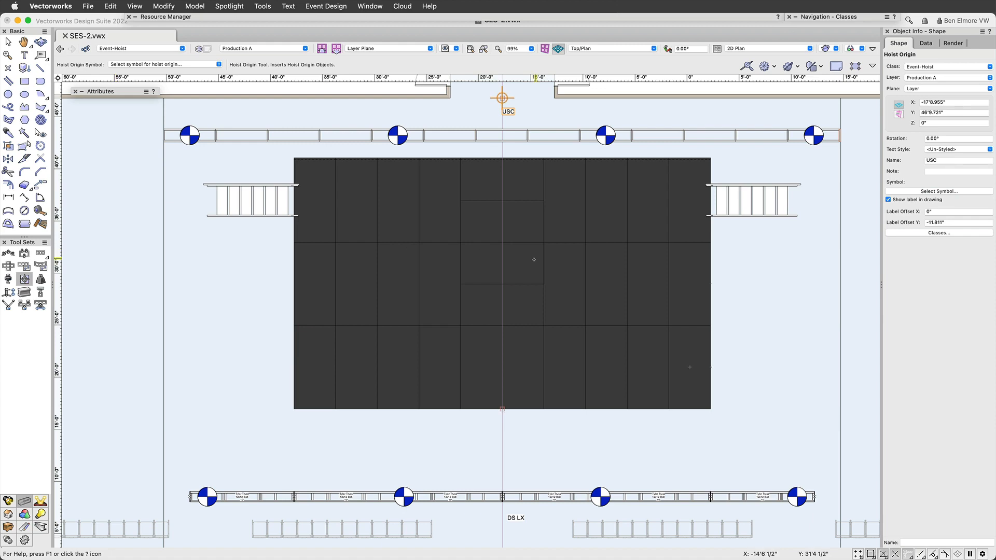
Select all hoists on both trusses, set their reference point origin to USC, and show their measurement labels.
{"action": "middle_click_drag", "start_coordinate": [477, 130], "coordinate": [445, 127]}
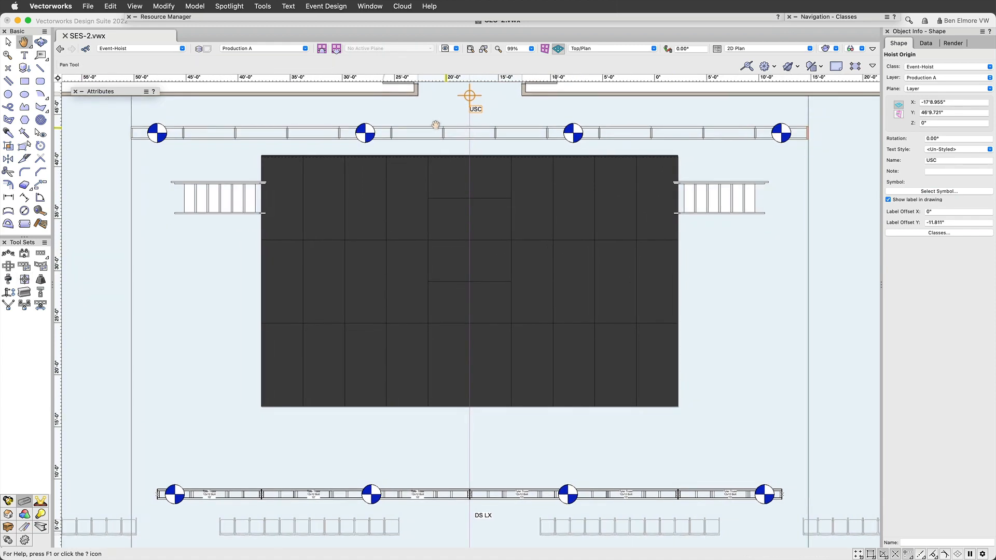
{"action": "left_click", "coordinate": [24, 133]}
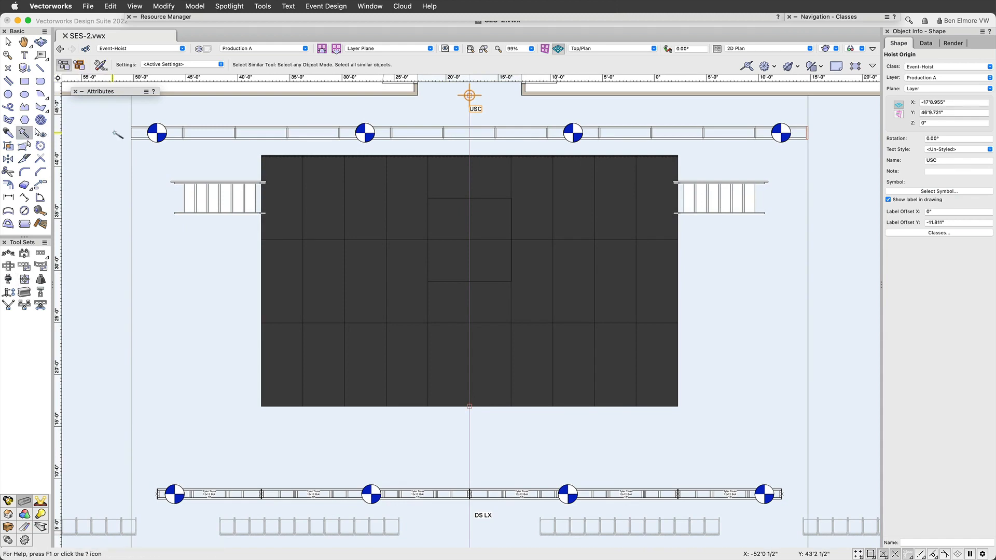
{"action": "left_click", "coordinate": [152, 130]}
{"action": "scroll", "coordinate": [960, 374], "scroll_direction": "down", "scroll_amount": 8}
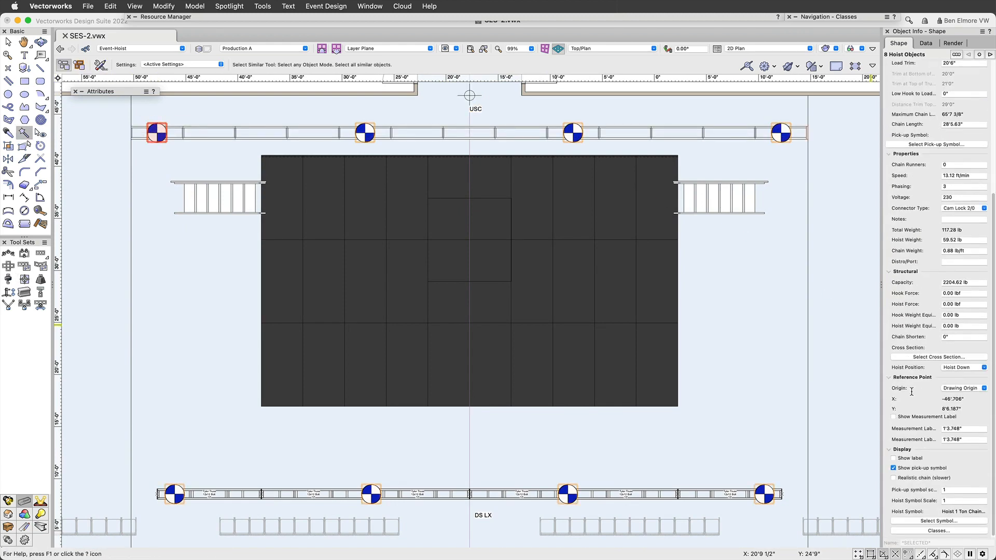
{"action": "left_click", "coordinate": [959, 385]}
{"action": "left_click", "coordinate": [960, 413]}
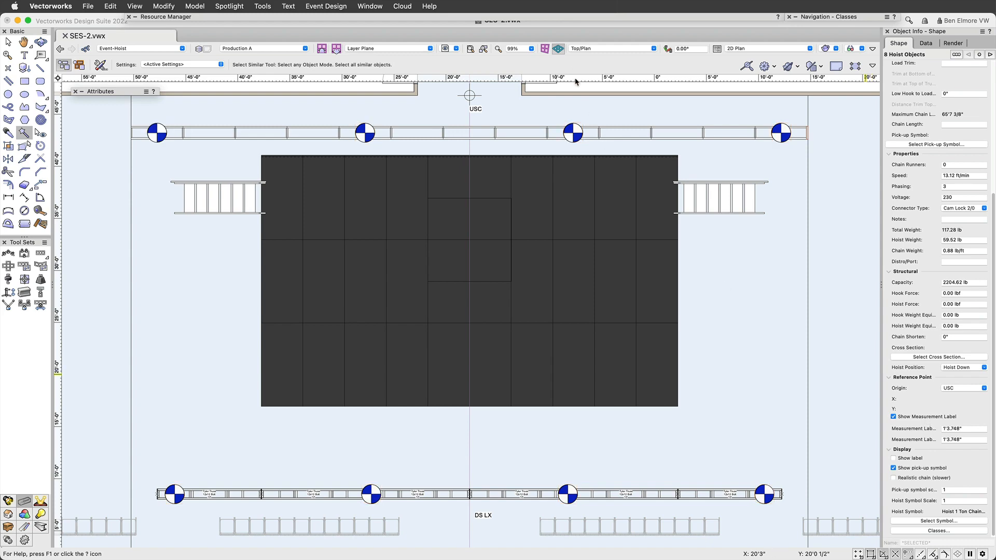
Examine the hoists' horizontal and vertical measurement labels relative to the USC origin on the US LX and DS LX trusses.
{"action": "scroll", "coordinate": [583, 119], "scroll_direction": "up", "scroll_amount": 10}
{"action": "scroll", "coordinate": [569, 132], "scroll_direction": "down", "scroll_amount": 2}
{"action": "mouse_move", "coordinate": [571, 133]}
{"action": "middle_mouse_down"}
{"action": "mouse_move", "coordinate": [582, 150]}
{"action": "mouse_move", "coordinate": [805, 277]}
{"action": "mouse_move", "coordinate": [852, 274]}
{"action": "middle_mouse_up"}
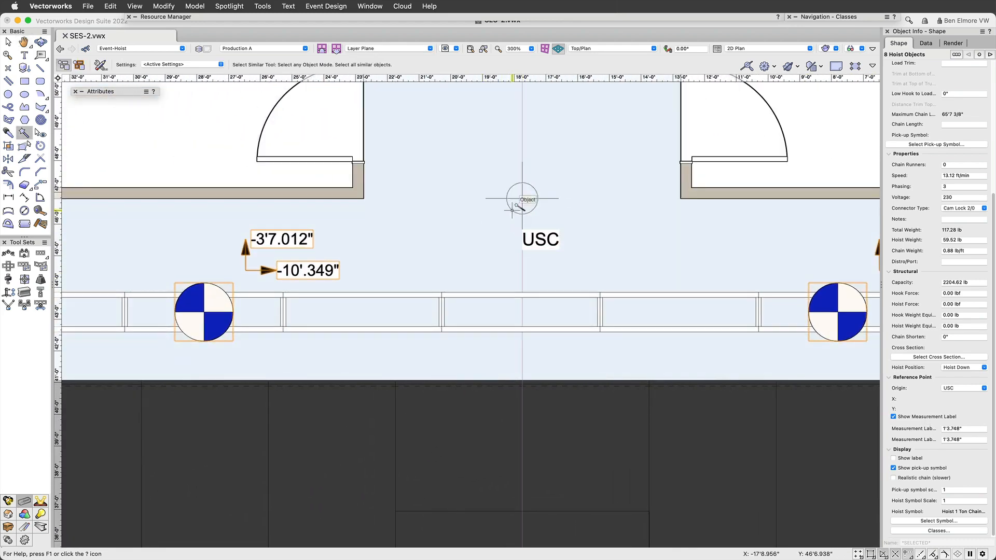
{"action": "scroll", "coordinate": [518, 196], "scroll_direction": "down", "scroll_amount": 8}
{"action": "scroll", "coordinate": [538, 358], "scroll_direction": "up", "scroll_amount": 5}
{"action": "scroll", "coordinate": [538, 357], "scroll_direction": "up", "scroll_amount": 6}
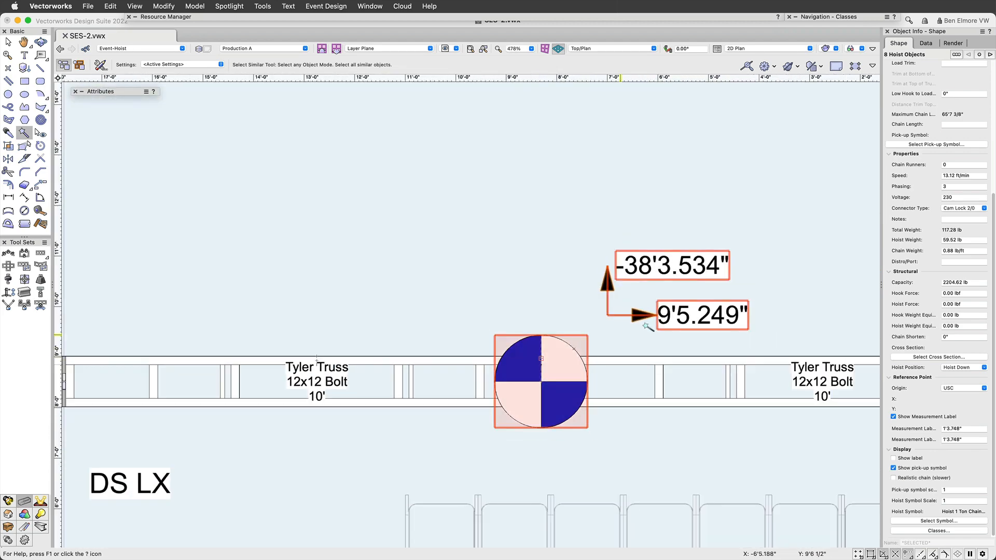
{"action": "scroll", "coordinate": [649, 270], "scroll_direction": "down", "scroll_amount": 1}
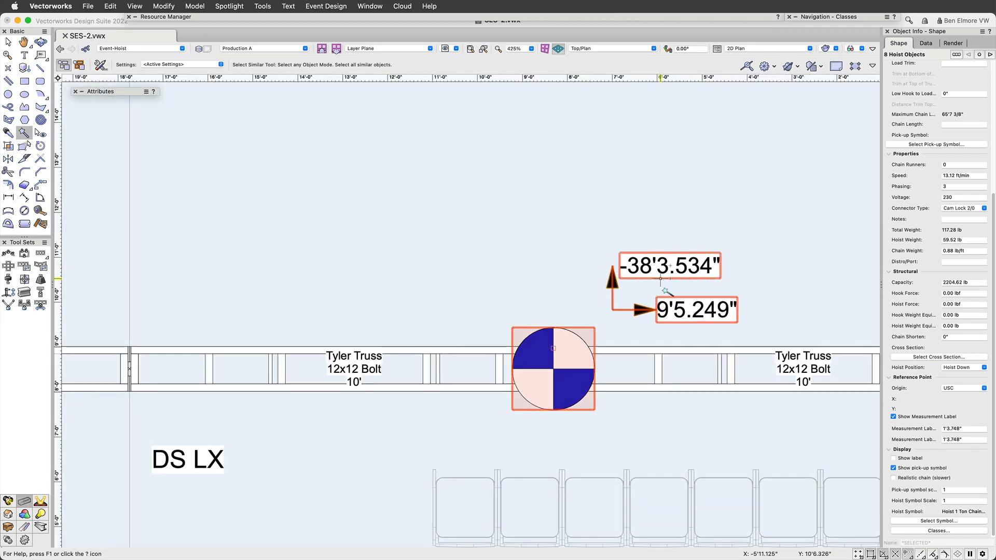
{"action": "scroll", "coordinate": [701, 288], "scroll_direction": "down", "scroll_amount": 3}
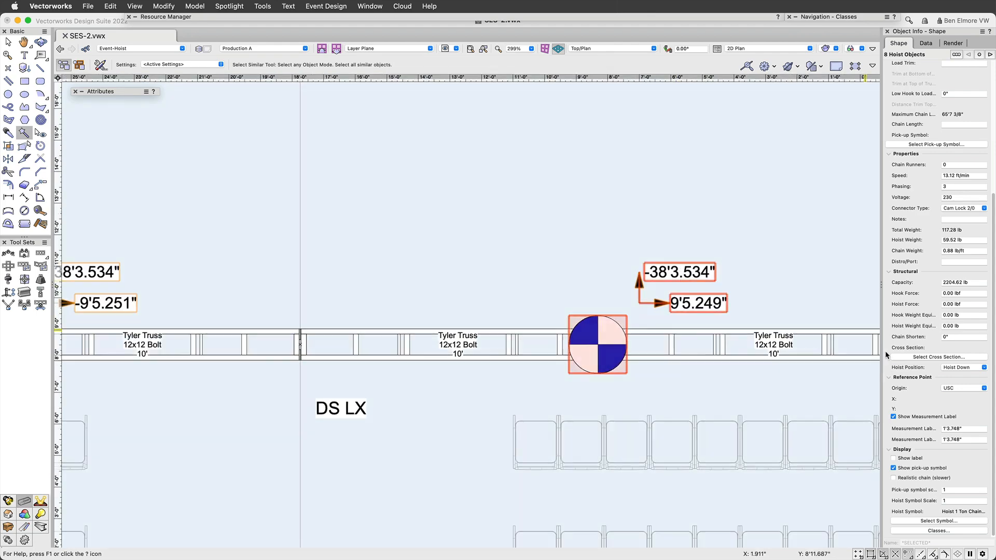
Hide the measurement labels on all selected hoists.
{"action": "scroll", "coordinate": [728, 262], "scroll_direction": "down", "scroll_amount": 5}
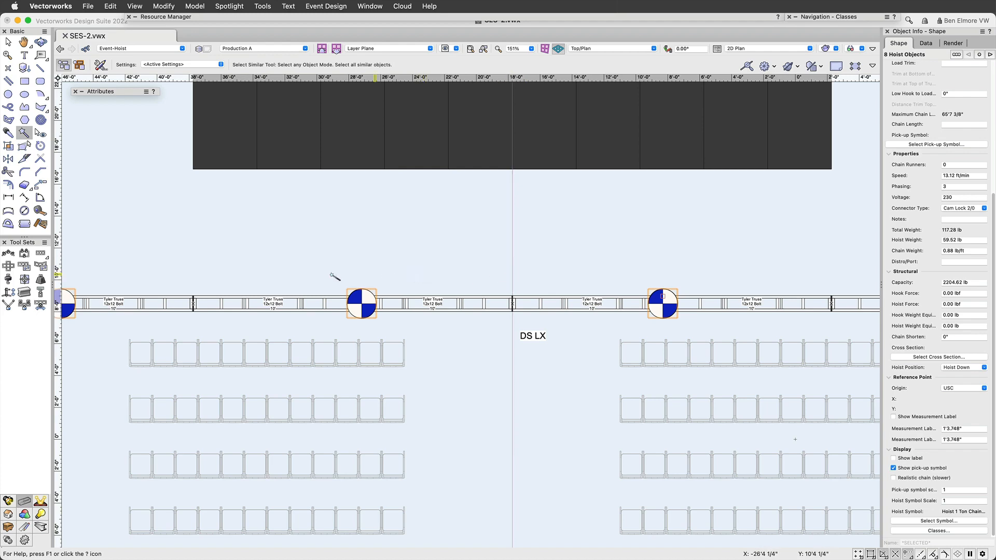
{"action": "scroll", "coordinate": [425, 265], "scroll_direction": "down", "scroll_amount": 3}
{"action": "scroll", "coordinate": [414, 253], "scroll_direction": "up", "scroll_amount": 4}
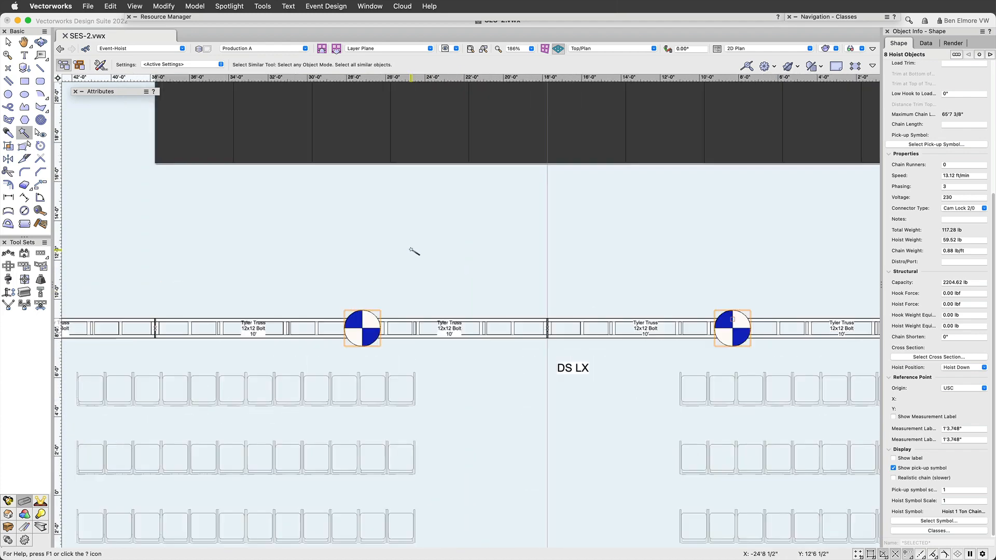
{"action": "scroll", "coordinate": [358, 231], "scroll_direction": "left", "scroll_amount": 5}
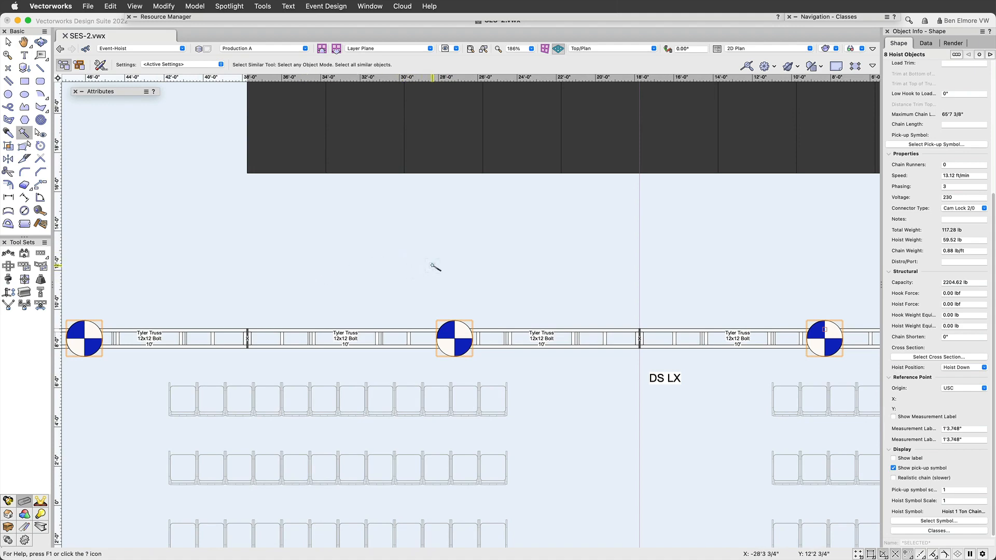
{"action": "scroll", "coordinate": [430, 269], "scroll_direction": "down", "scroll_amount": 4}
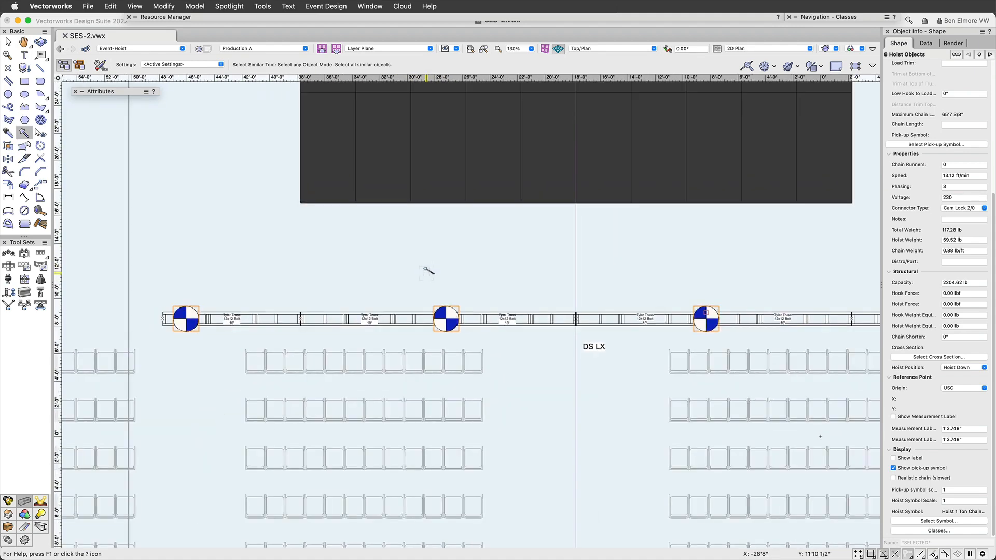
{"action": "middle_click_drag", "start_coordinate": [425, 265], "coordinate": [427, 236]}
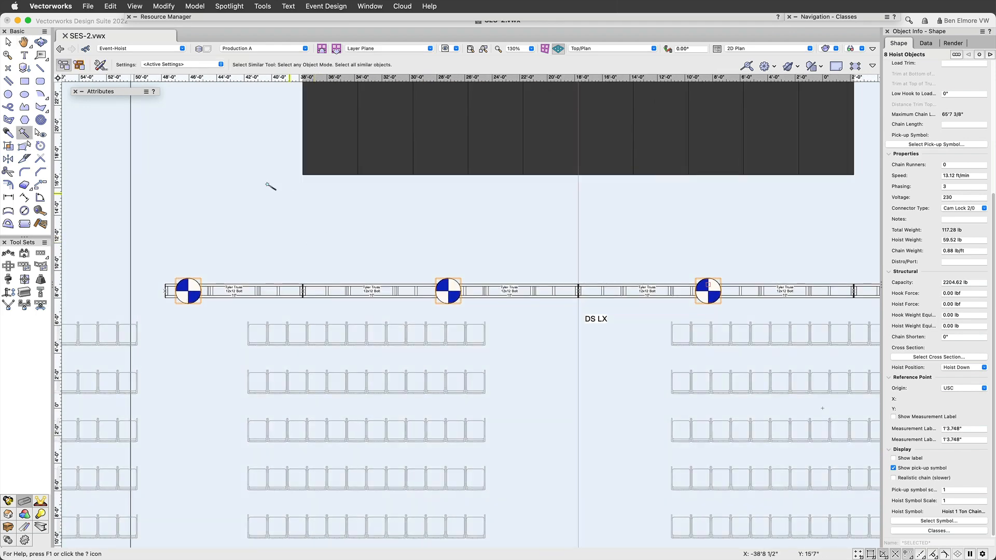
{"action": "middle_click_drag", "start_coordinate": [222, 251], "coordinate": [291, 230]}
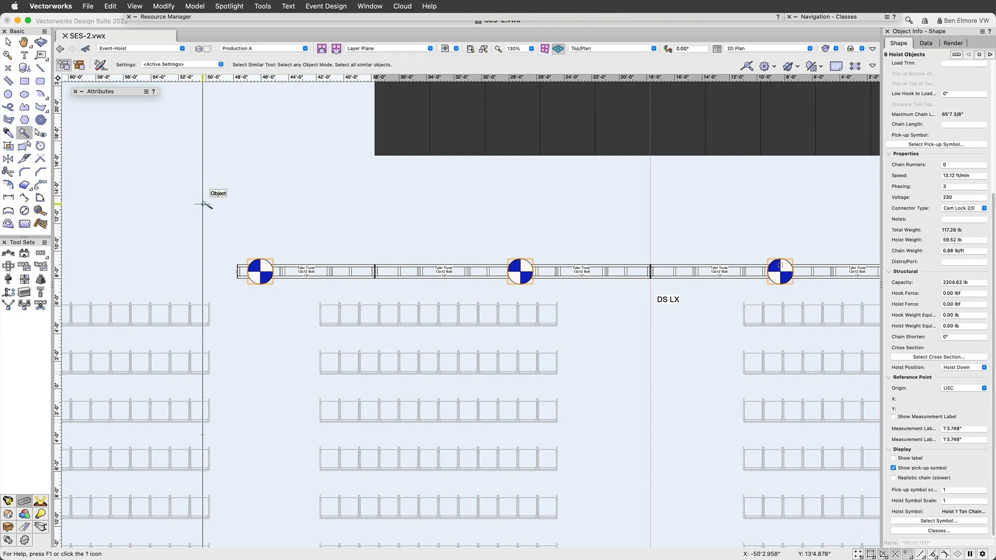
Activate the Data Tag tool from the dimensioning and notes tools and open its style library.
{"action": "left_click", "coordinate": [24, 528]}
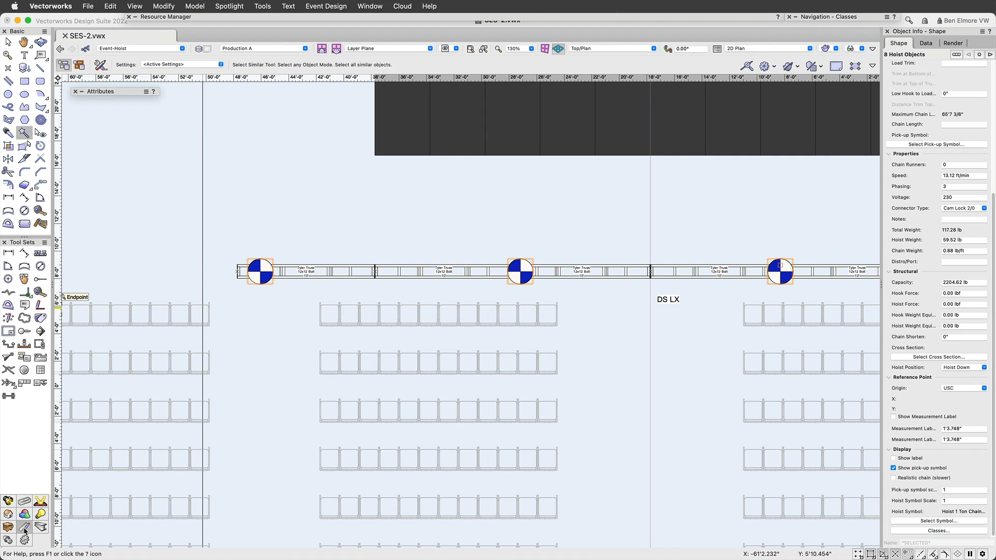
{"action": "left_click", "coordinate": [41, 318]}
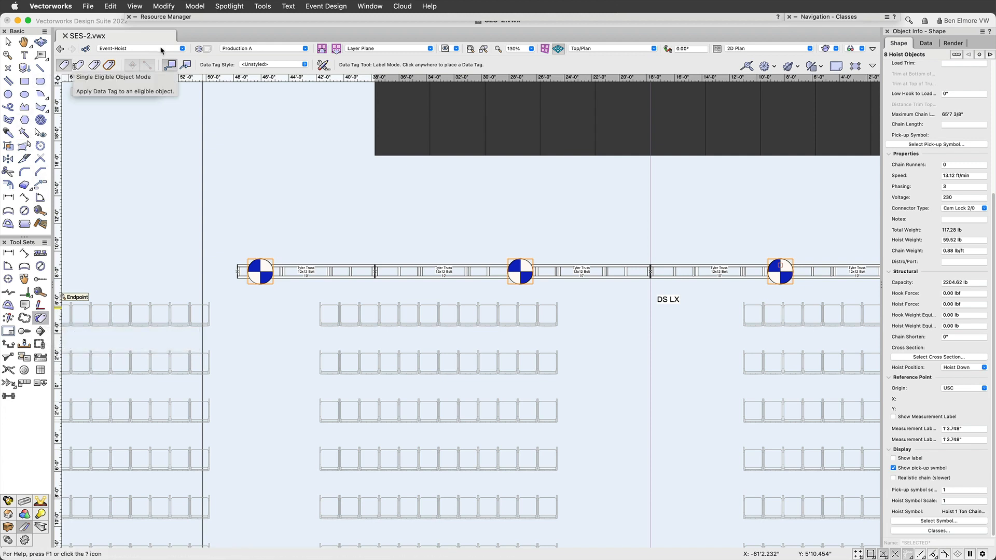
{"action": "left_click", "coordinate": [265, 64]}
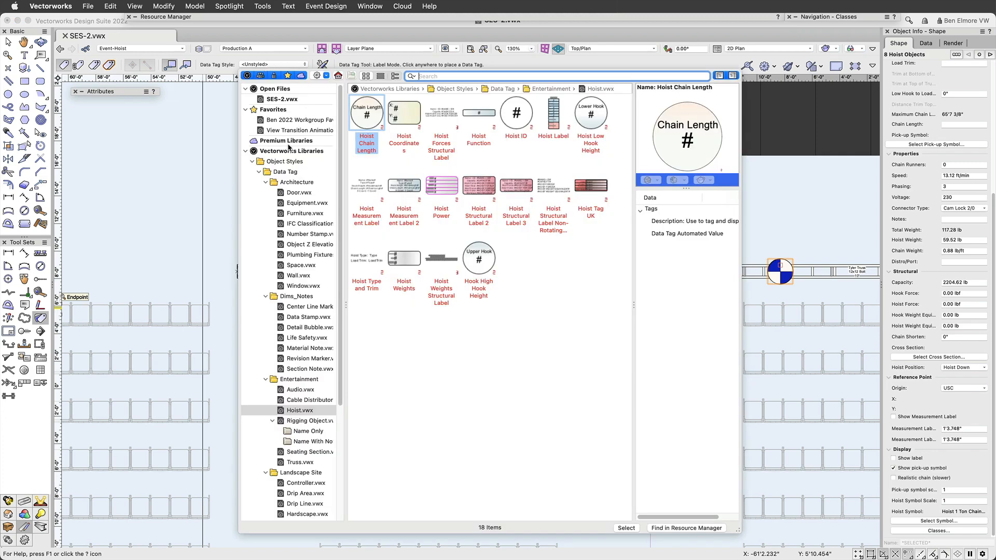
Browse the data tag style categories, including Architecture, Dims_Notes, Landscape Site, and the Entertainment rigging object and cable distributor tags.
{"action": "left_click", "coordinate": [306, 183]}
{"action": "left_click", "coordinate": [300, 298]}
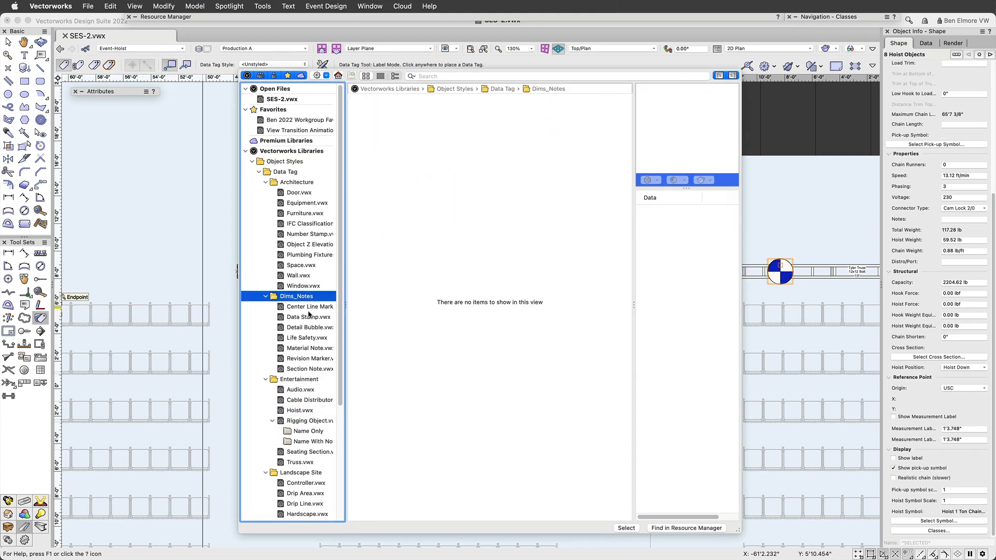
{"action": "left_click", "coordinate": [310, 381]}
{"action": "left_click", "coordinate": [304, 474]}
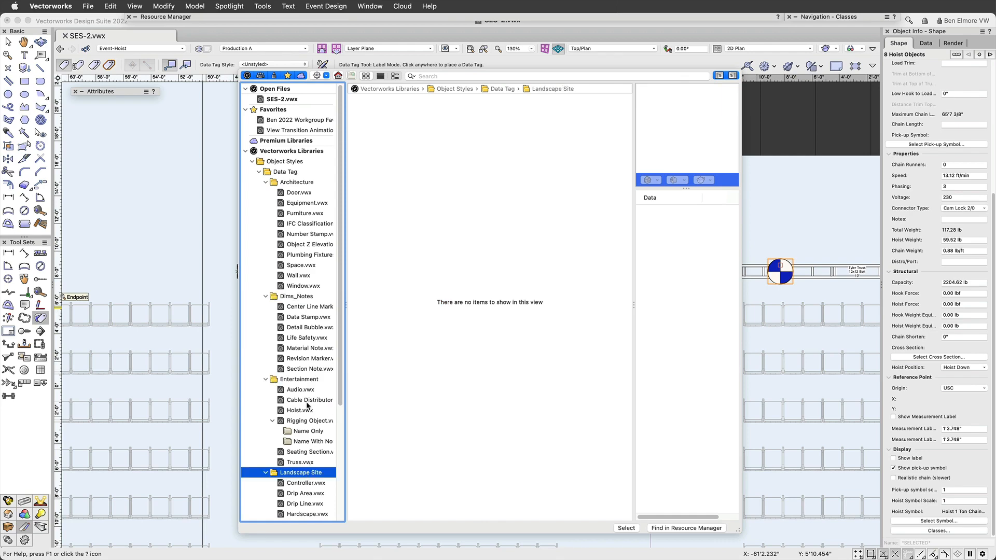
{"action": "left_click", "coordinate": [311, 380]}
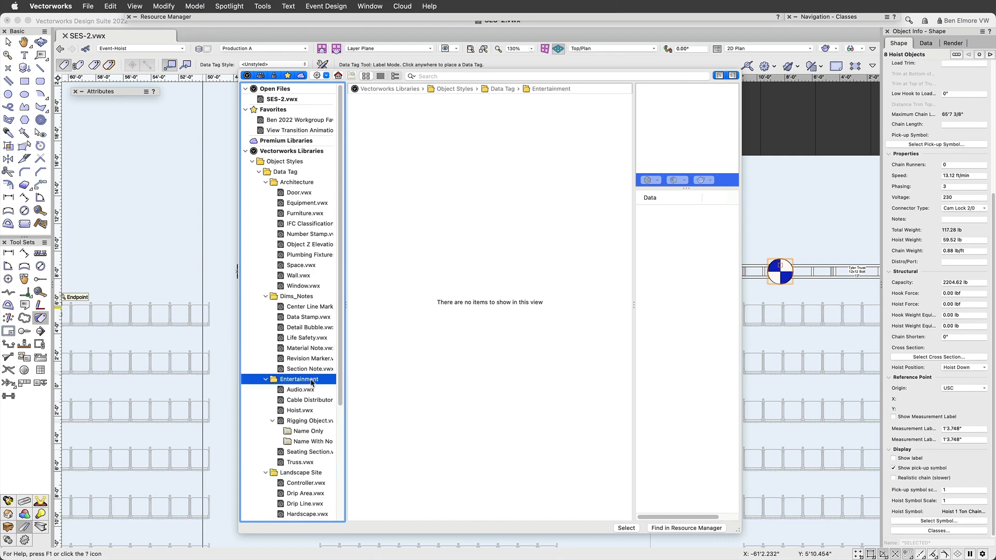
{"action": "left_click", "coordinate": [312, 432]}
{"action": "left_click", "coordinate": [310, 421]}
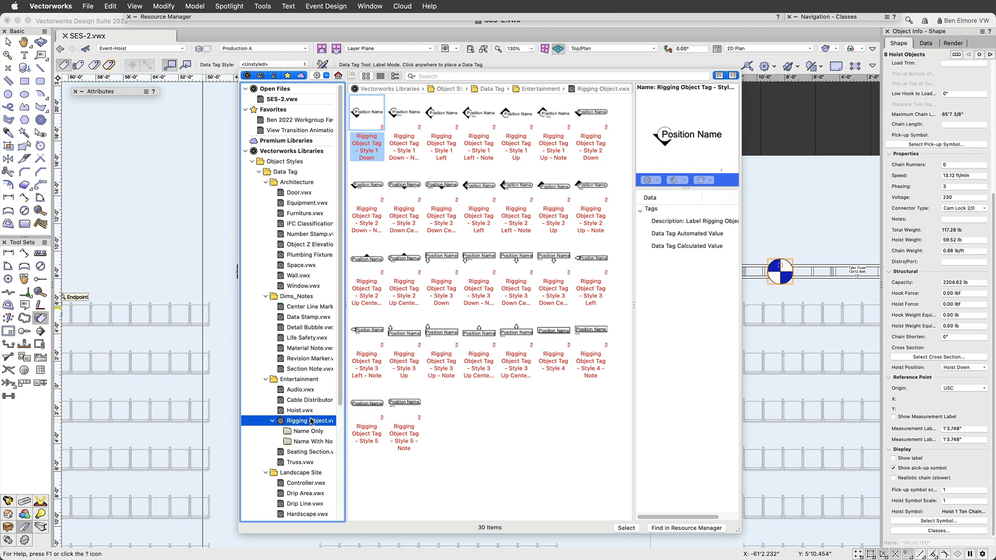
{"action": "left_click", "coordinate": [310, 401]}
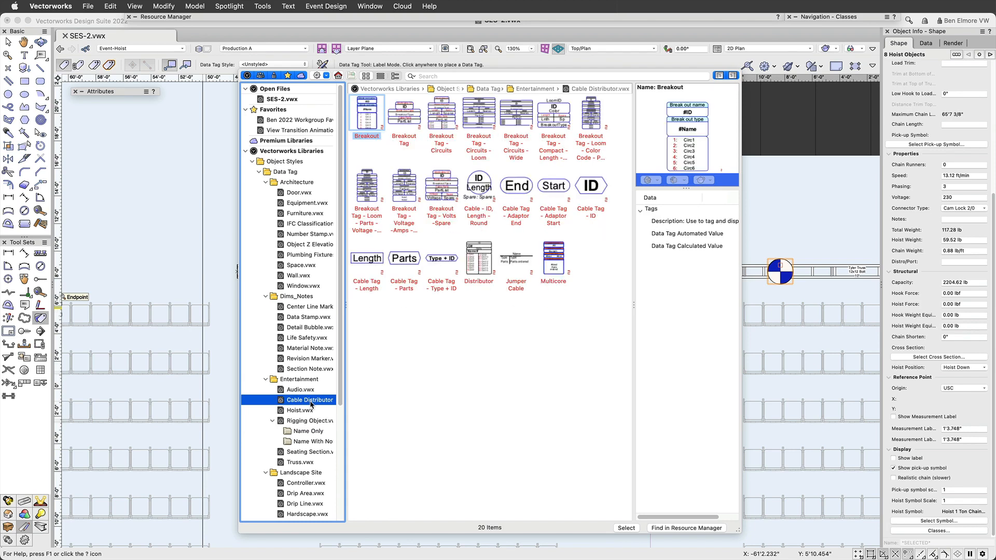
Preview the hoist tags in the Entertainment library's Hoist.vwx file and choose Hoist Label as the data tag style.
{"action": "left_click", "coordinate": [311, 411]}
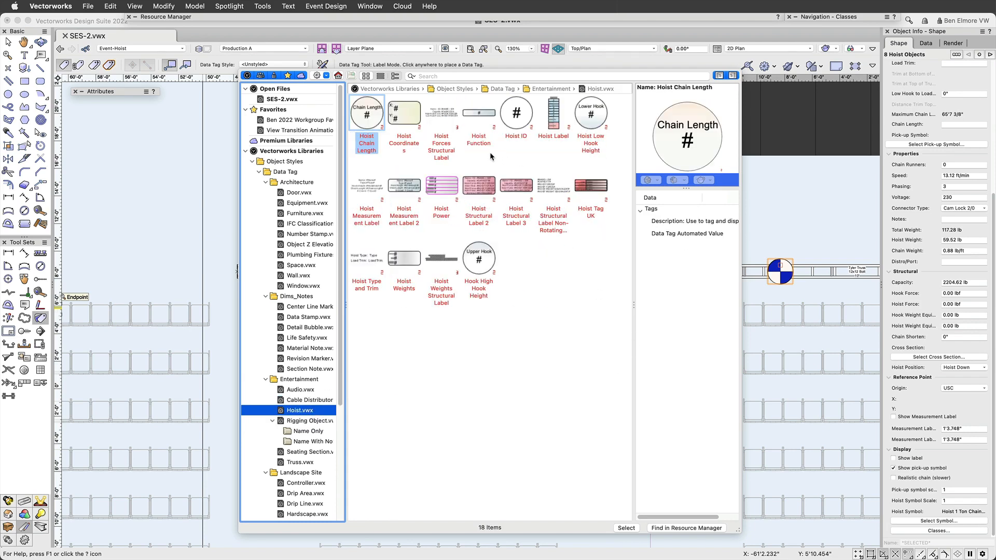
{"action": "left_click", "coordinate": [418, 115]}
{"action": "left_click", "coordinate": [471, 110]}
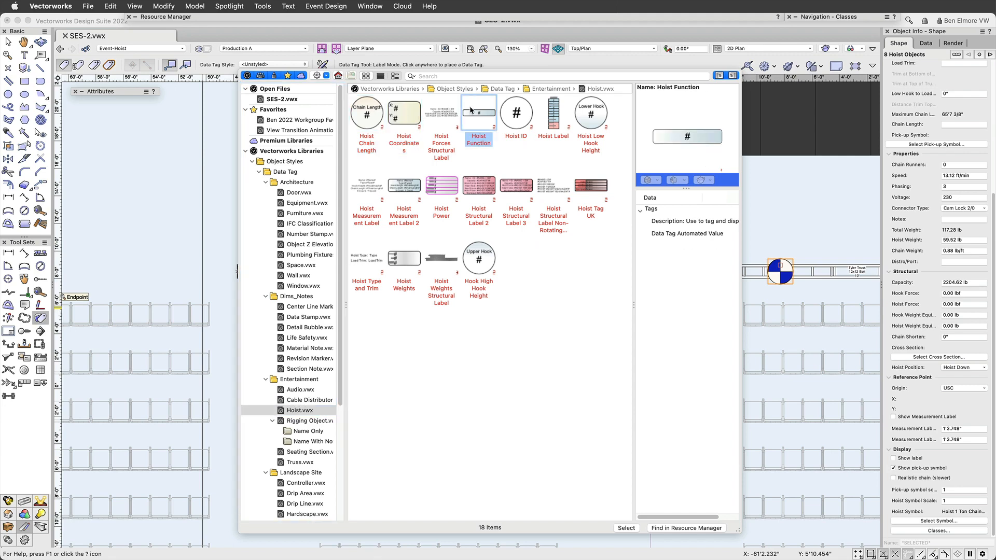
{"action": "left_click", "coordinate": [555, 116]}
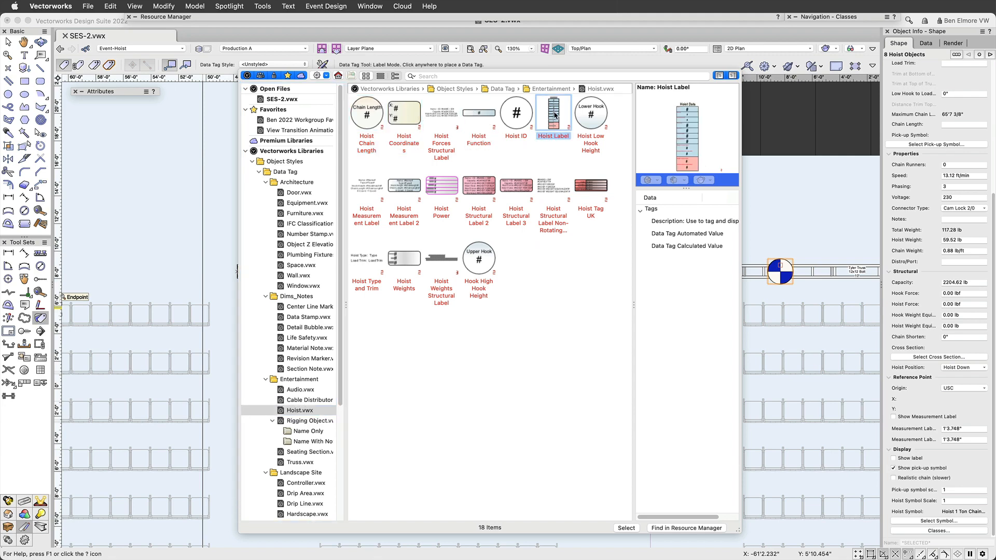
{"action": "double_click", "coordinate": [554, 115]}
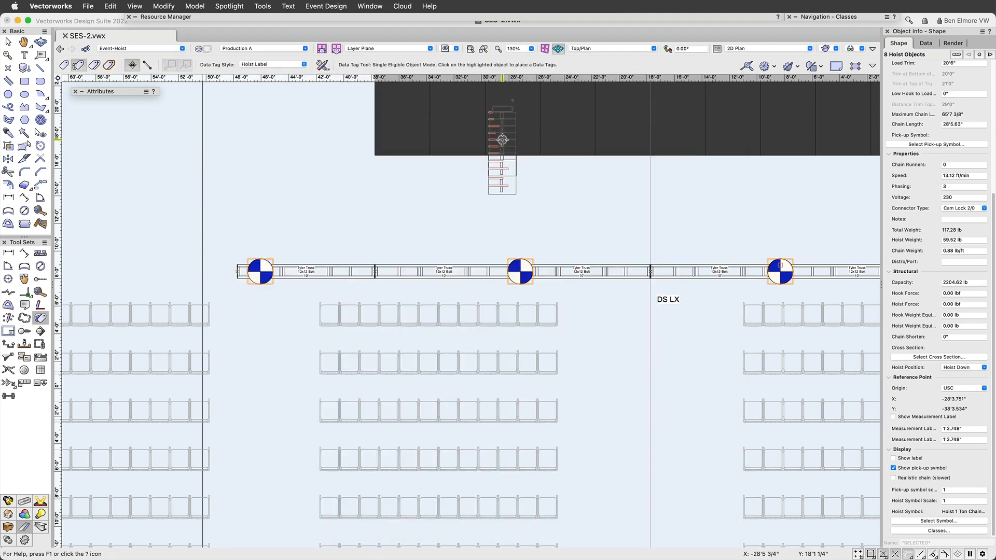
Tag all hoists at once with the Hoist Label data tag using the All Eligible Objects mode.
{"action": "left_click", "coordinate": [94, 65]}
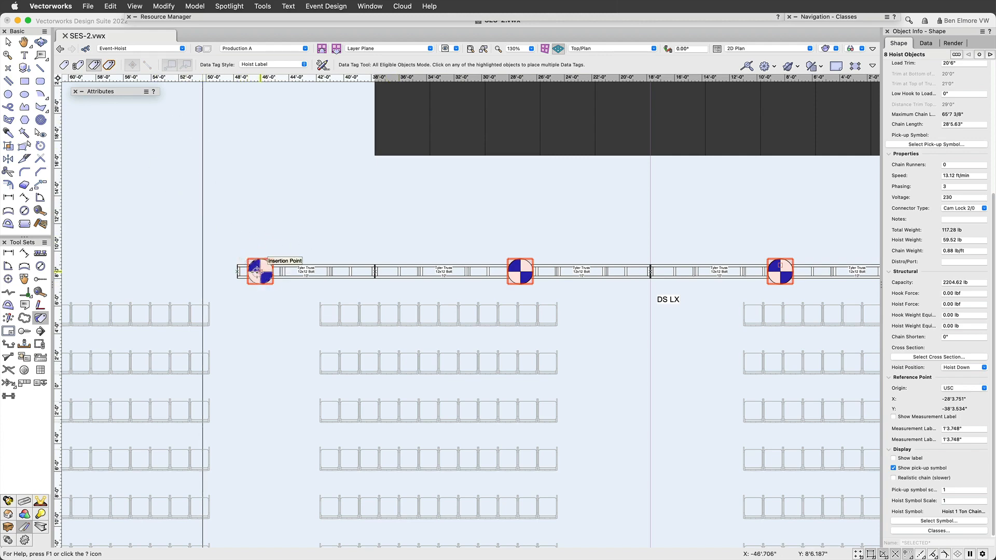
{"action": "scroll", "coordinate": [258, 270], "scroll_direction": "down", "scroll_amount": 2}
{"action": "scroll", "coordinate": [259, 272], "scroll_direction": "up", "scroll_amount": 2}
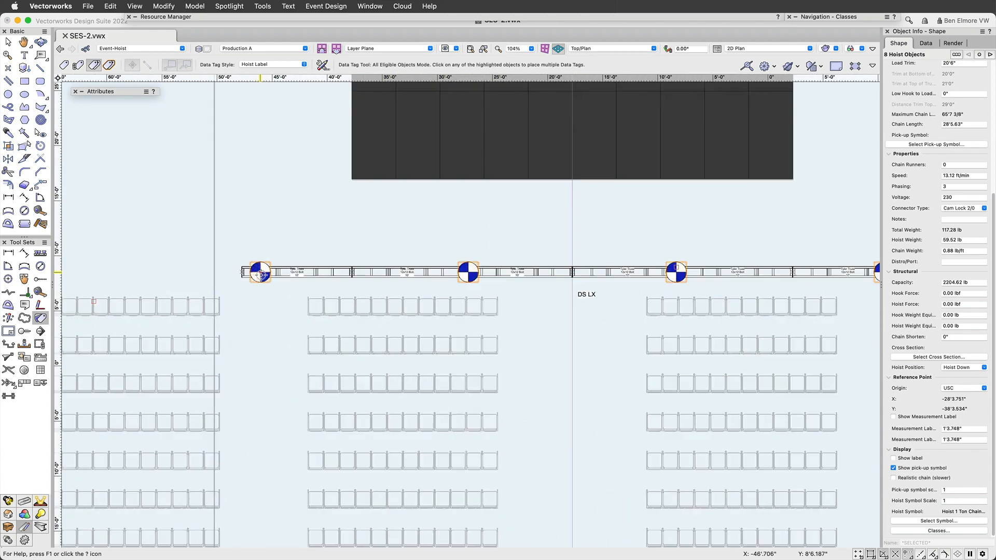
{"action": "scroll", "coordinate": [259, 272], "scroll_direction": "up", "scroll_amount": 1}
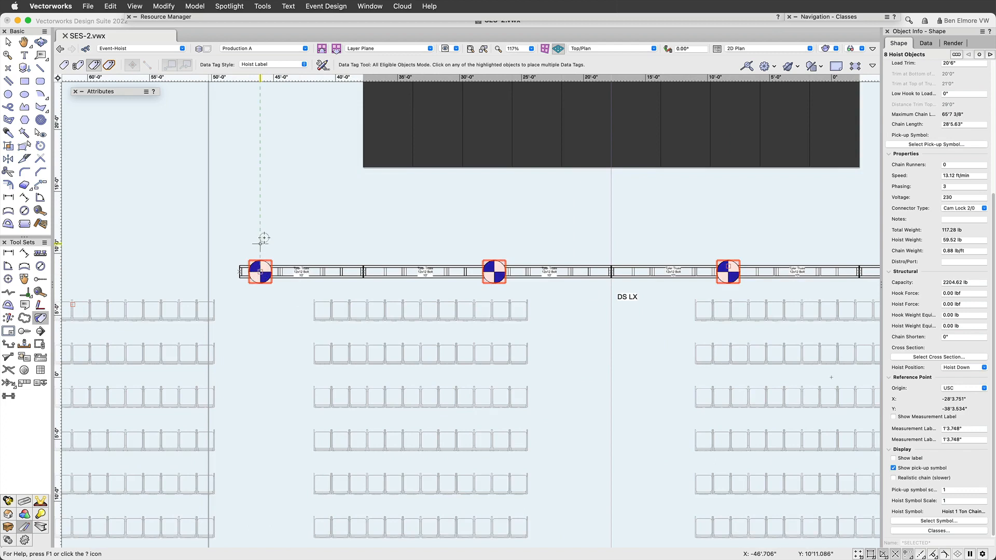
{"action": "left_click", "coordinate": [260, 270]}
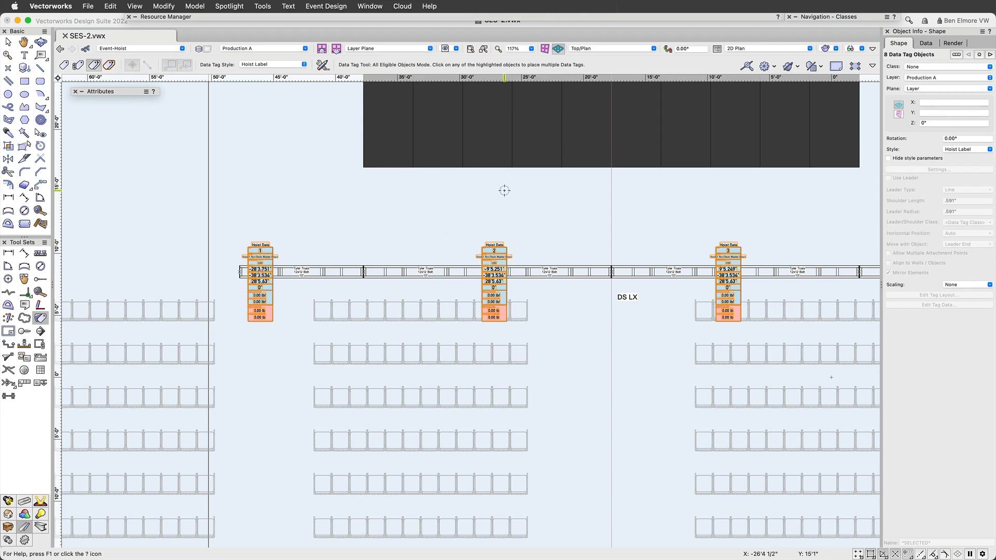
Move all eight hoist data tags together about 3' horizontally to the right so they sit beside their hoists.
{"action": "scroll", "coordinate": [506, 191], "scroll_direction": "down", "scroll_amount": 2}
{"action": "scroll", "coordinate": [511, 149], "scroll_direction": "up", "scroll_amount": 5}
{"action": "scroll", "coordinate": [511, 149], "scroll_direction": "right", "scroll_amount": 3}
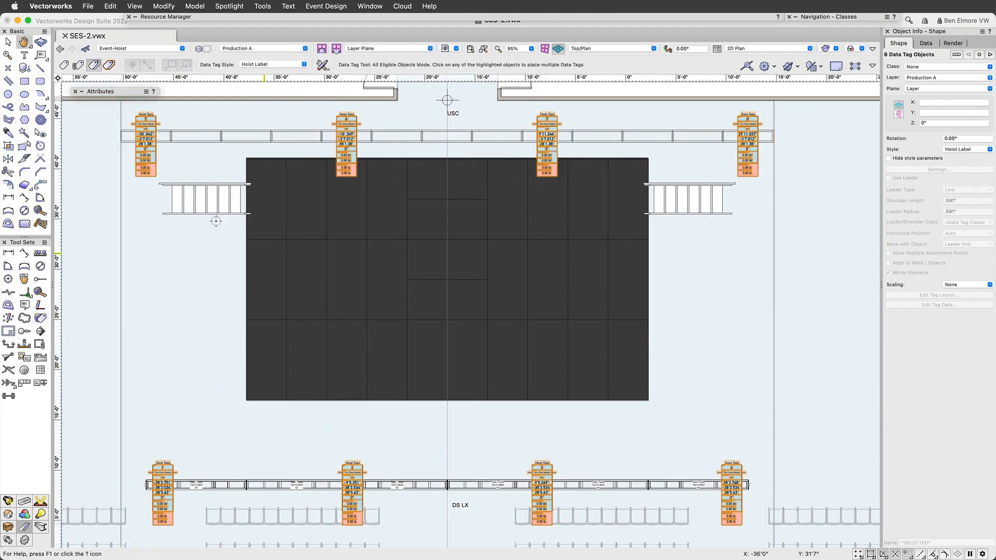
{"action": "left_click", "coordinate": [8, 42]}
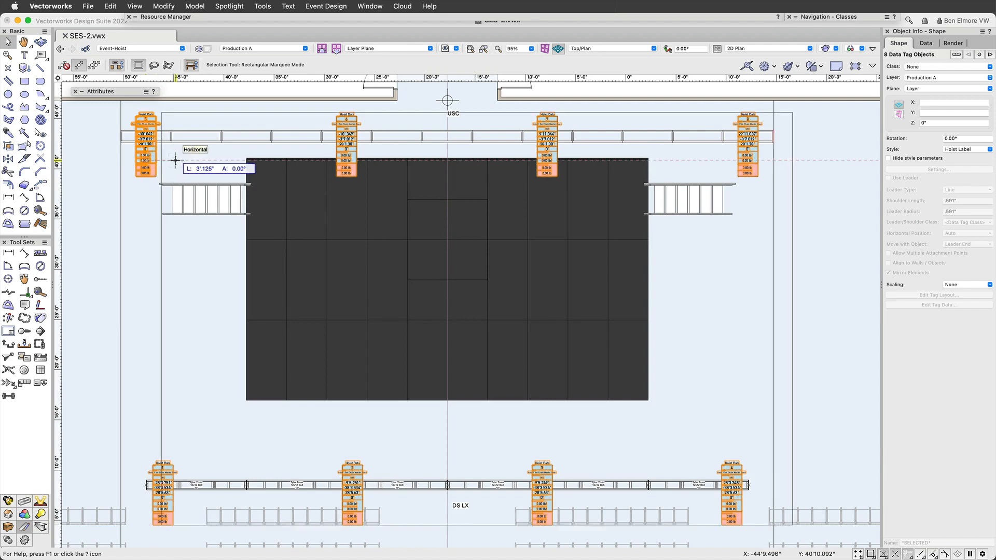
{"action": "left_click_drag", "start_coordinate": [175, 162], "coordinate": [173, 161]}
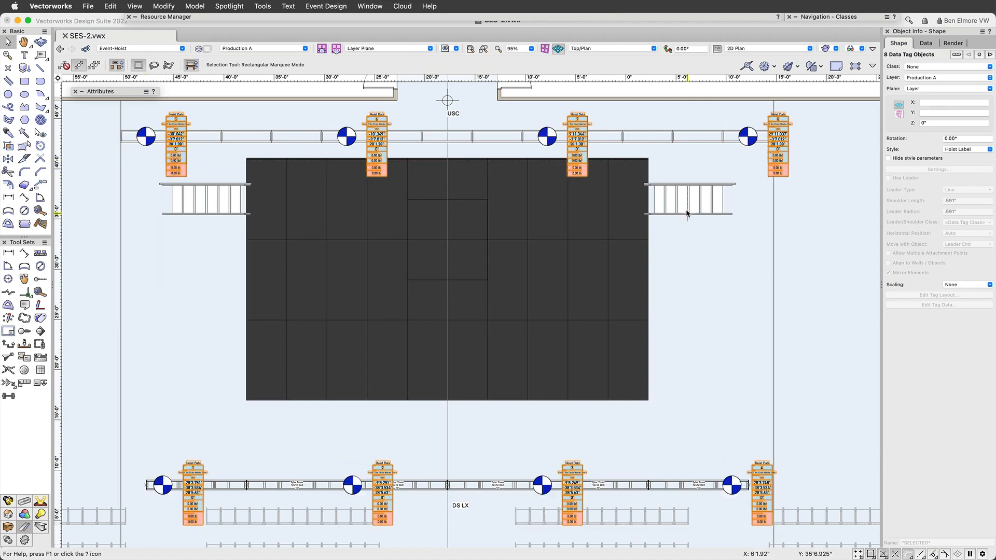
{"action": "mouse_move", "coordinate": [401, 256]}
{"action": "middle_mouse_down"}
{"action": "mouse_move", "coordinate": [381, 304]}
{"action": "mouse_move", "coordinate": [402, 260]}
{"action": "middle_mouse_up"}
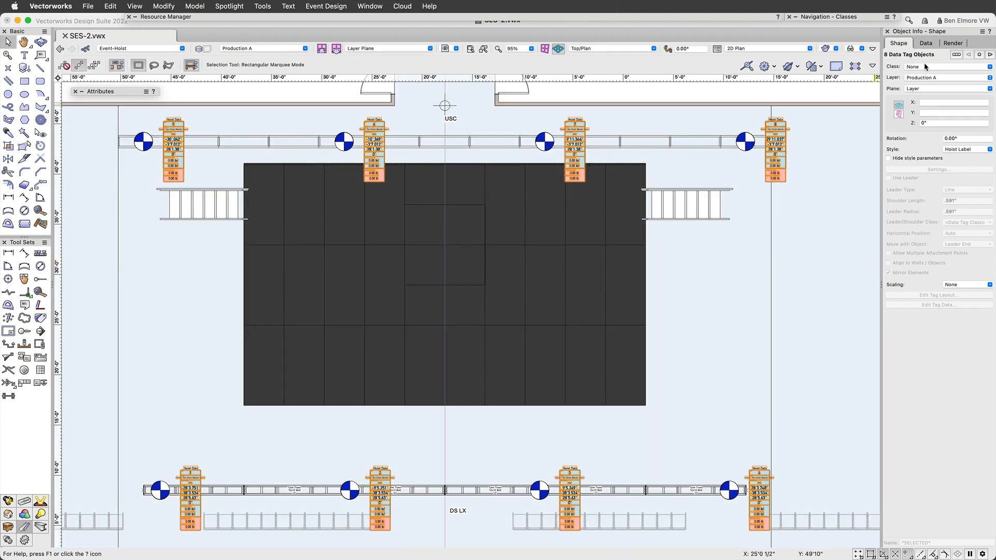
Assign the eight hoist data tags to a new class named Event-Hoist Label.
{"action": "left_click", "coordinate": [939, 67]}
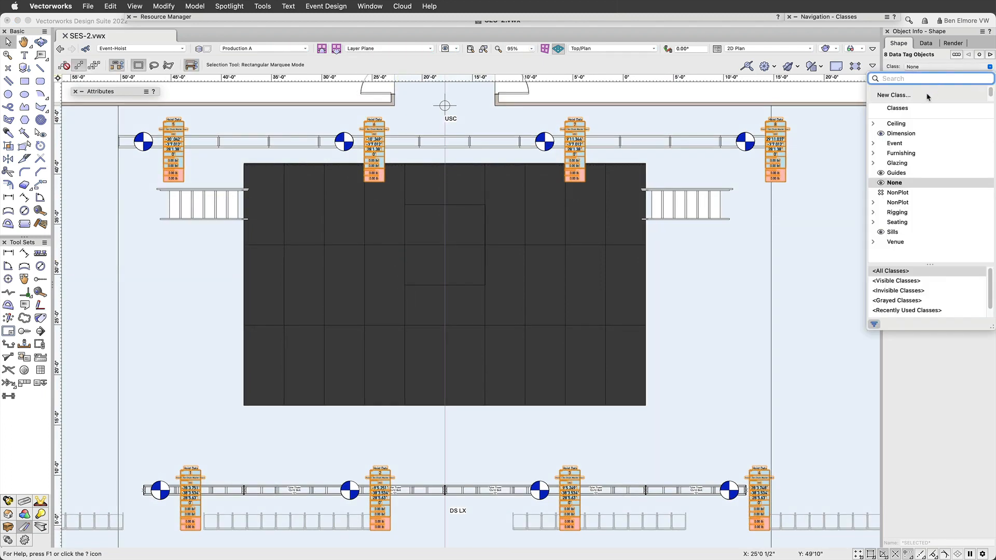
{"action": "left_click", "coordinate": [888, 96]}
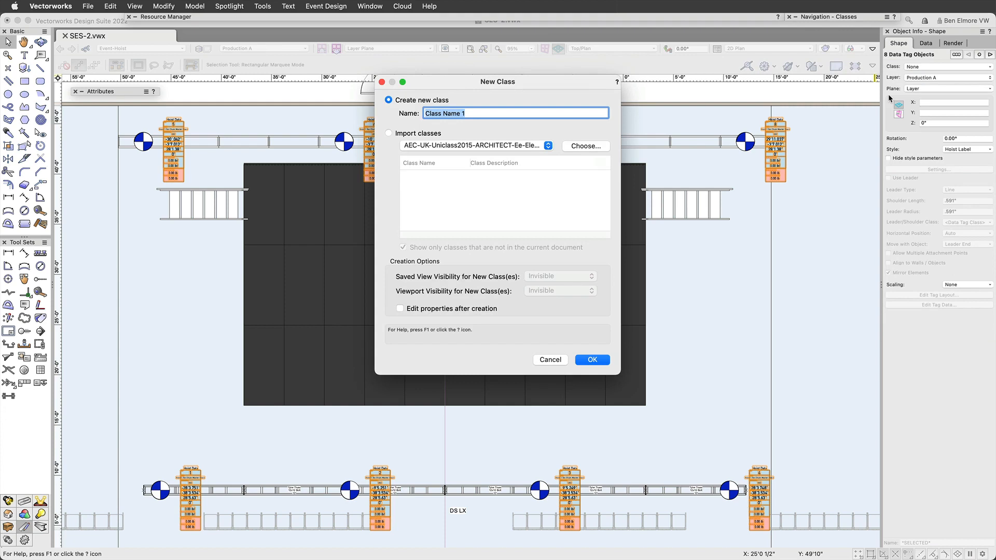
{"action": "type", "text": "Event-Hoist Label"}
{"action": "key", "text": "Return"}
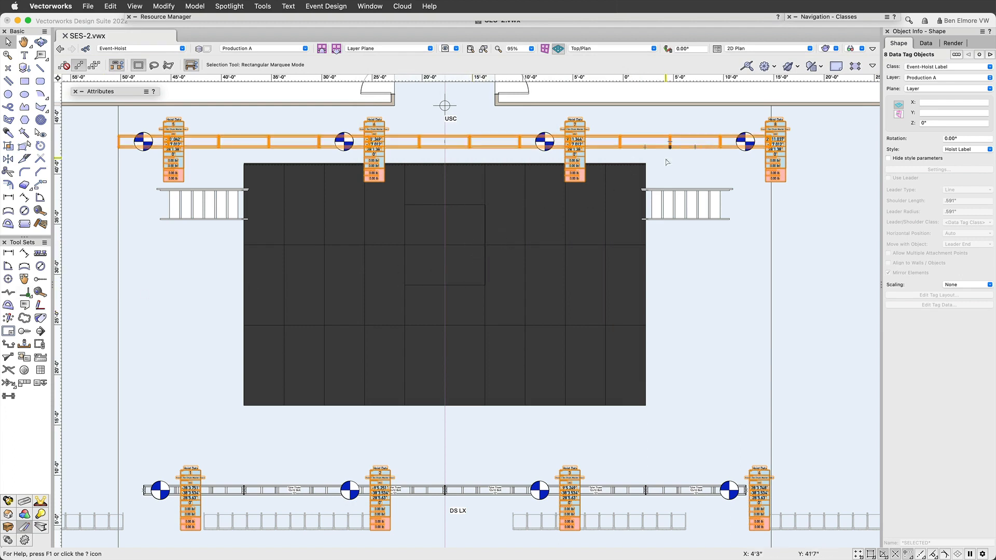
Make the Event-Hoist Label class invisible and gray out the Event-Hoist class.
{"action": "left_click", "coordinate": [825, 17]}
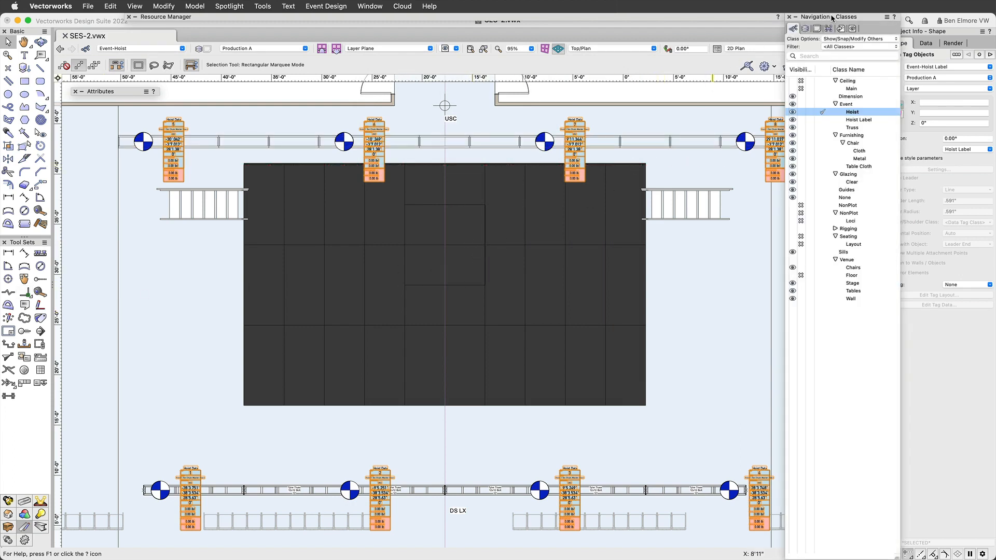
{"action": "left_click", "coordinate": [801, 120]}
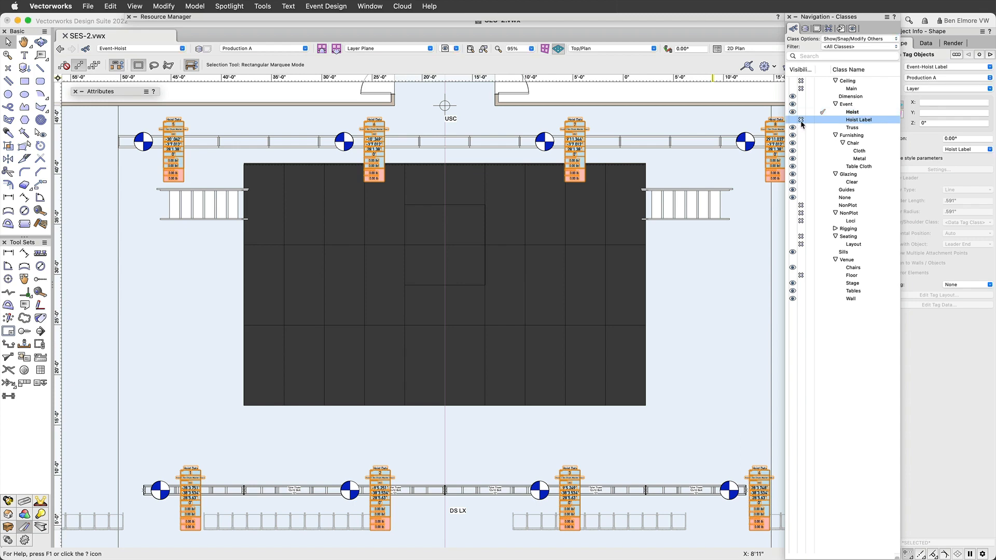
{"action": "left_click", "coordinate": [809, 112]}
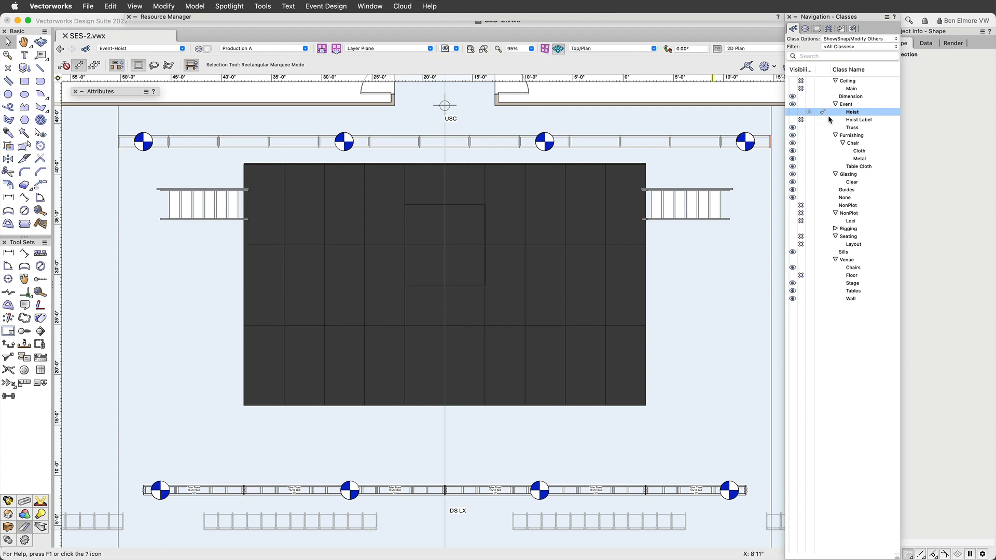
Make None the active class.
{"action": "left_click", "coordinate": [822, 205]}
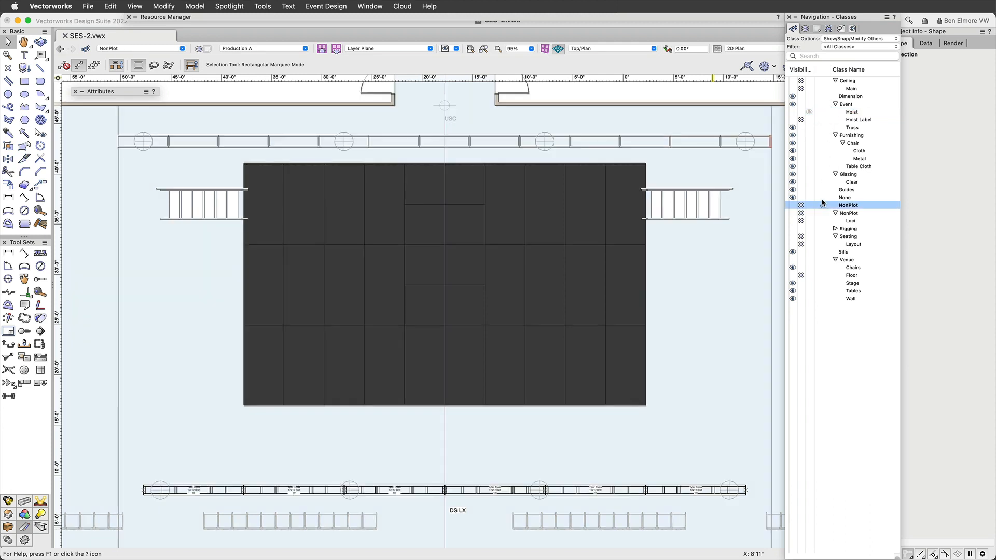
{"action": "left_click", "coordinate": [823, 198]}
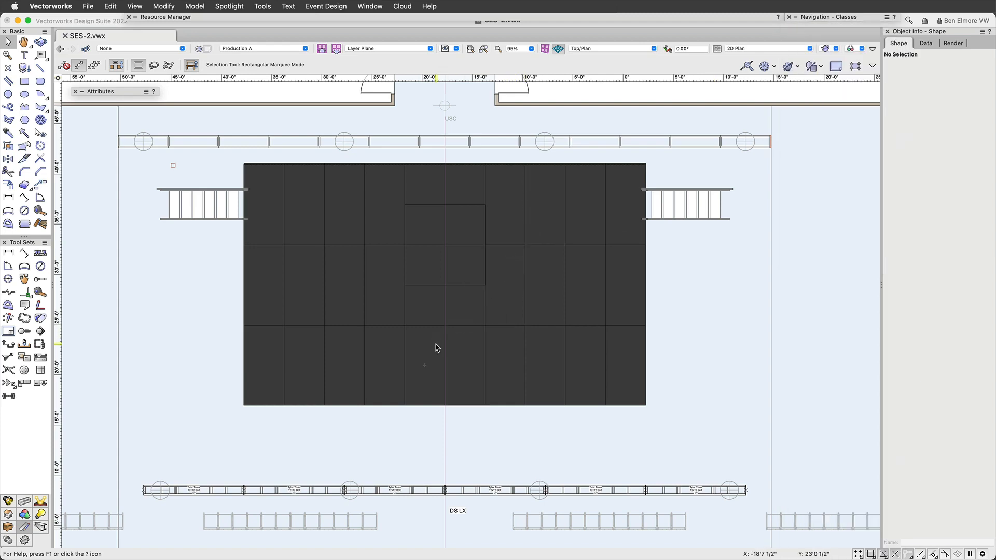
Save the drawing to the Desktop as a new file named SES-3.
{"action": "scroll", "coordinate": [430, 348], "scroll_direction": "down", "scroll_amount": 3}
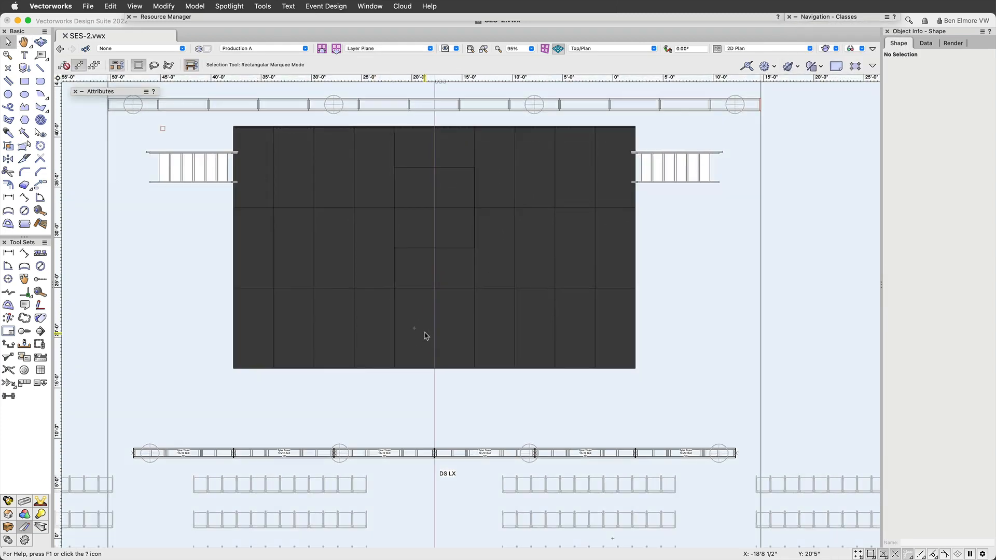
{"action": "scroll", "coordinate": [478, 265], "scroll_direction": "down", "scroll_amount": 1}
{"action": "middle_click_drag", "start_coordinate": [345, 312], "coordinate": [367, 273]}
{"action": "scroll", "coordinate": [367, 274], "scroll_direction": "down", "scroll_amount": 1}
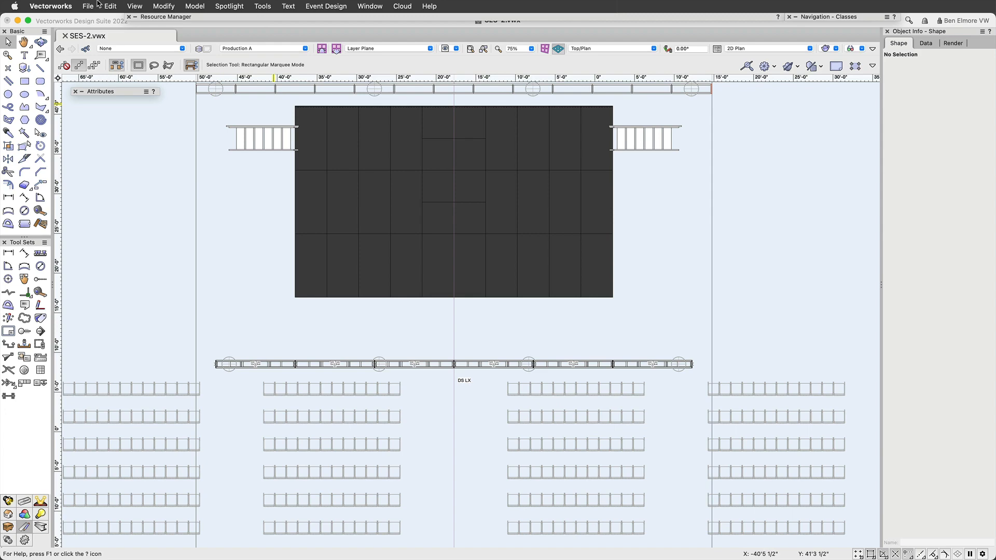
{"action": "key", "text": "super+4"}
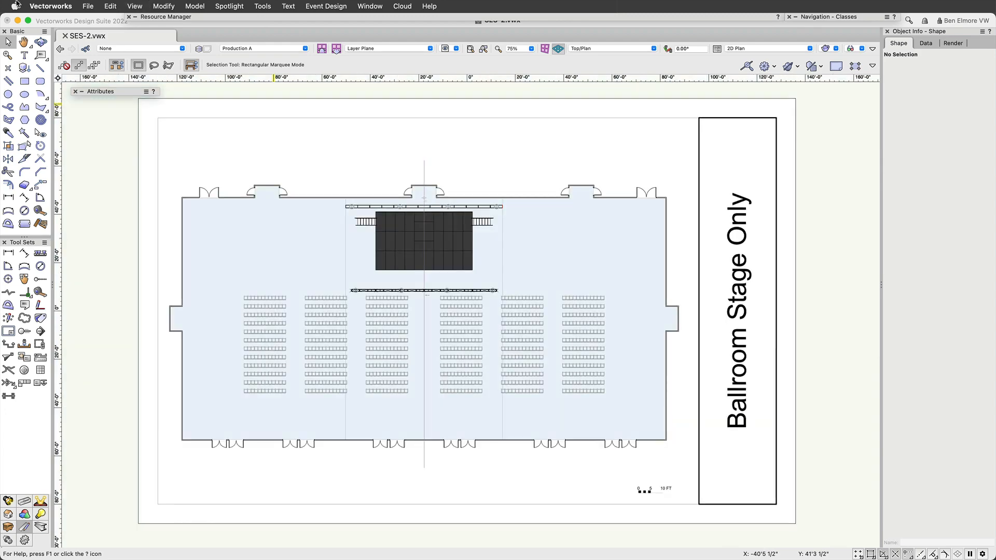
{"action": "left_click", "coordinate": [120, 5]}
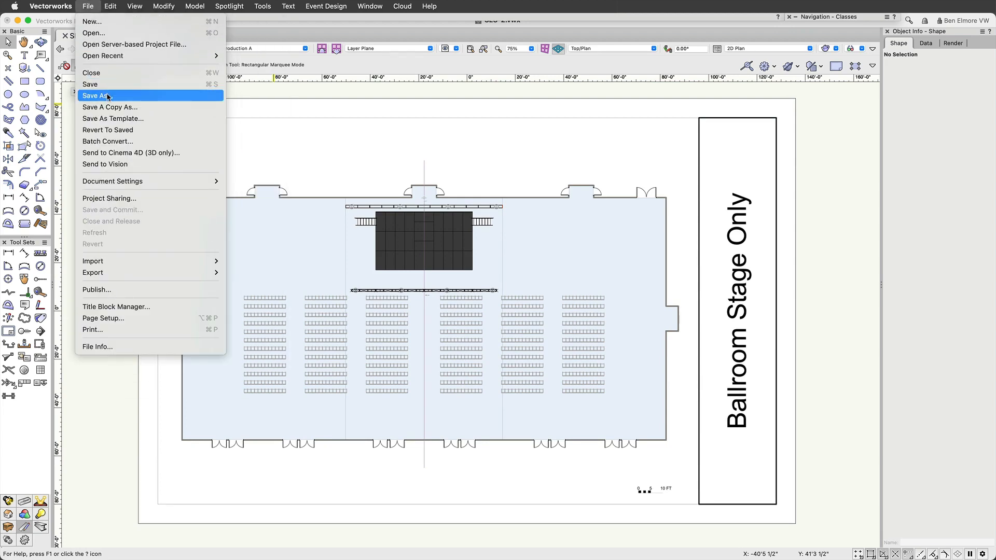
{"action": "left_click", "coordinate": [108, 96]}
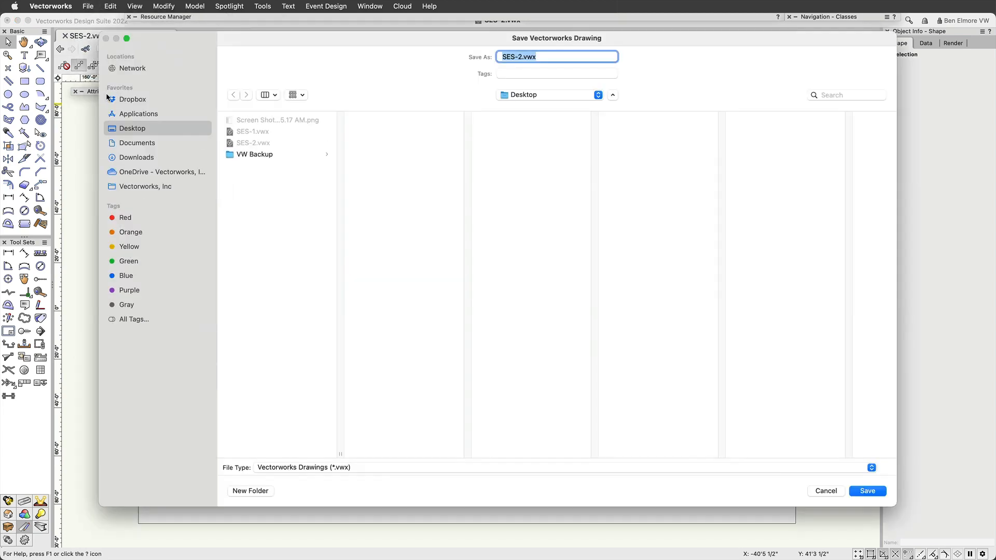
{"action": "type", "text": "SES-3"}
{"action": "key", "text": "Return"}
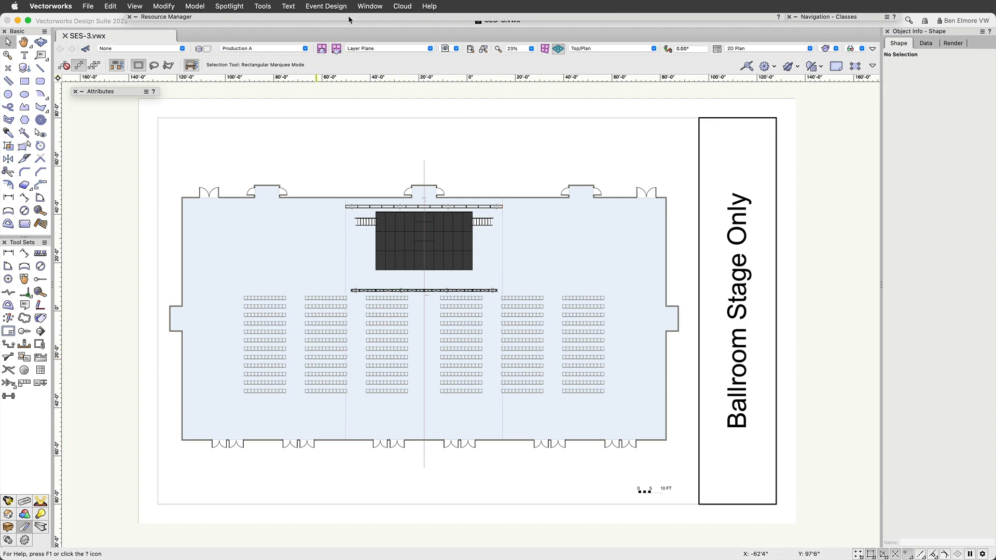
Search all resource libraries for "human figure", limited to Symbols/Plug-In Objects.
{"action": "left_click", "coordinate": [363, 18]}
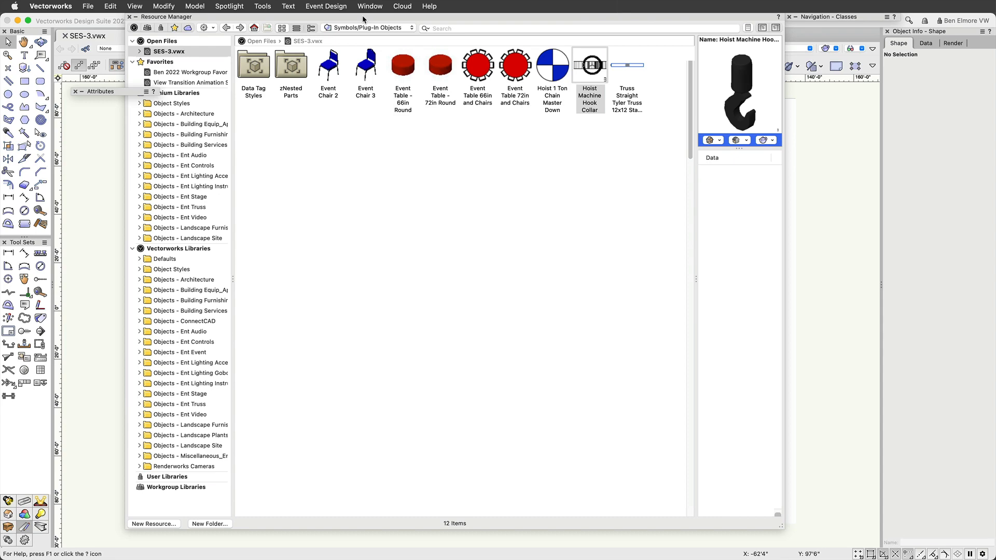
{"action": "left_click", "coordinate": [364, 18]}
{"action": "left_click", "coordinate": [363, 17]}
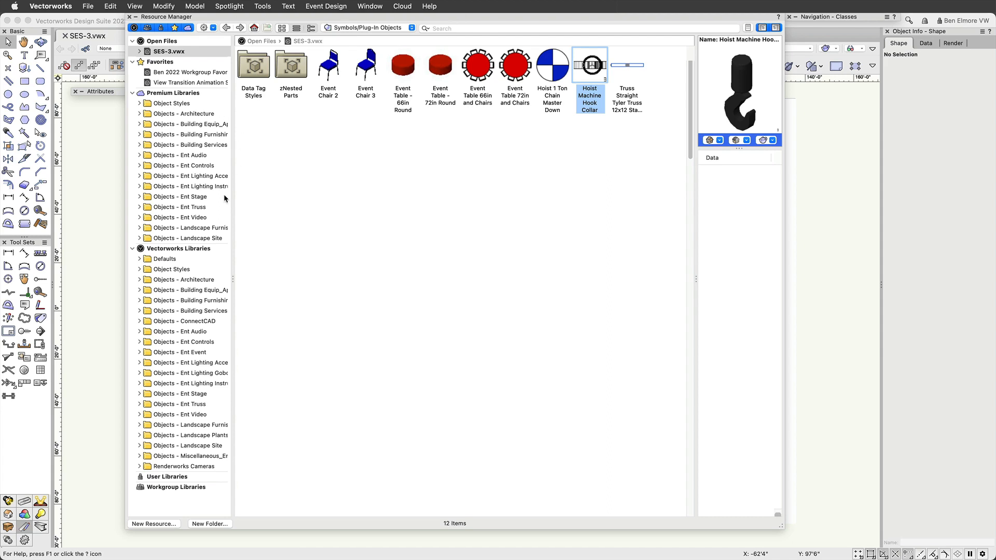
{"action": "left_click", "coordinate": [369, 28]}
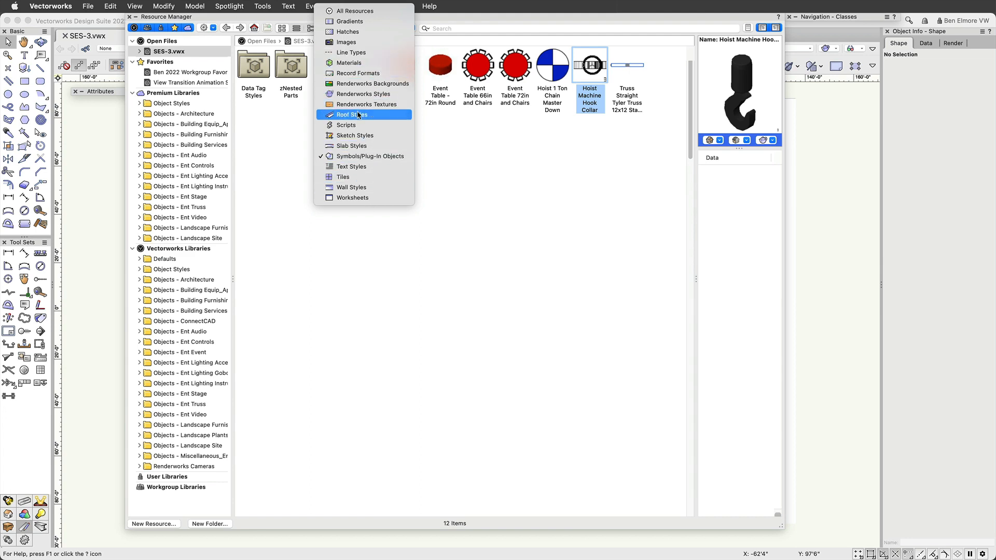
{"action": "left_click", "coordinate": [361, 156]}
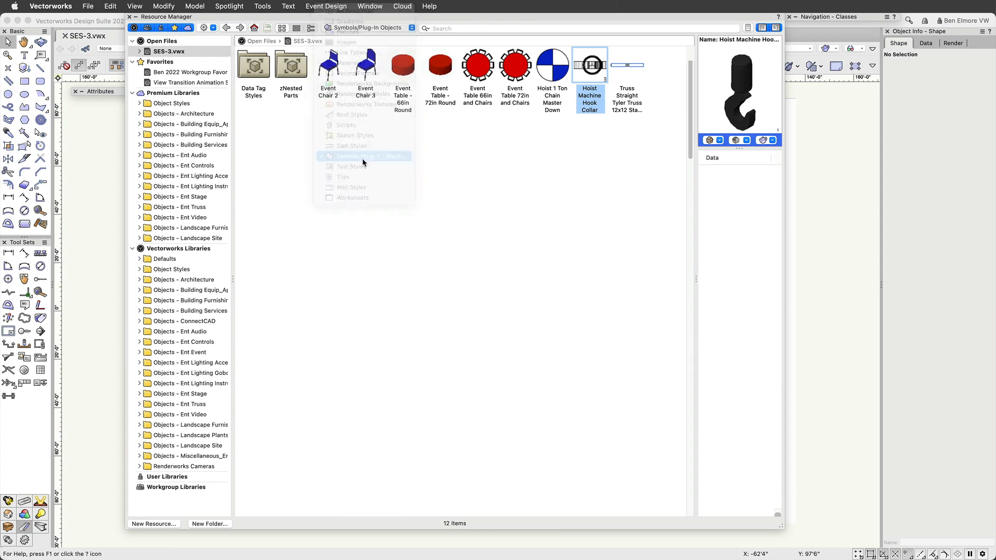
{"action": "left_click", "coordinate": [456, 29]}
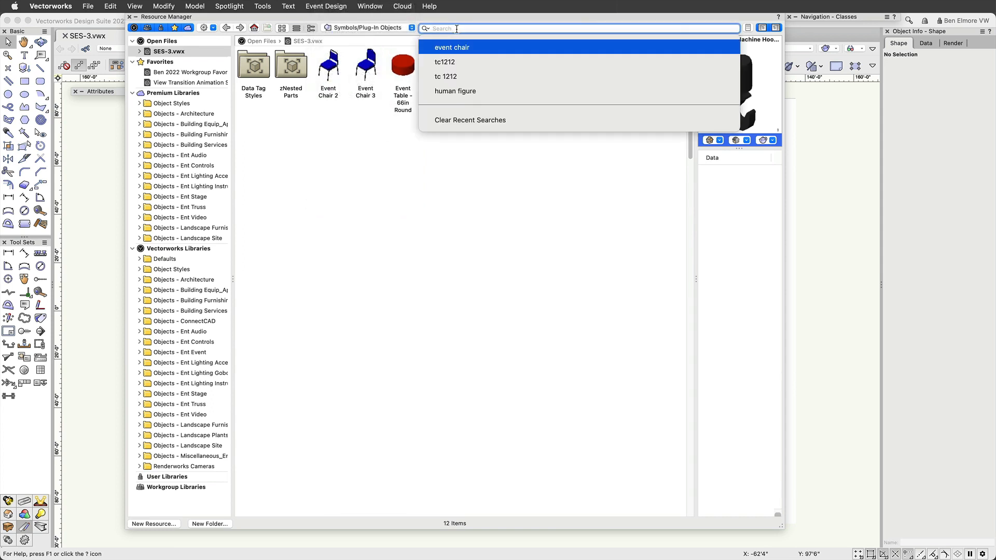
{"action": "type", "text": "hu"}
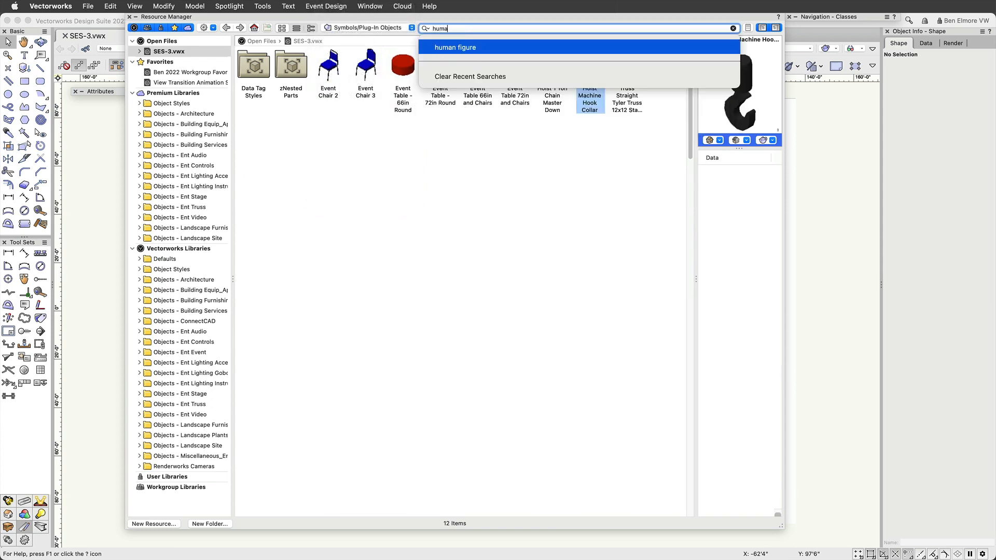
{"action": "type", "text": "ma"}
{"action": "key", "text": "BackSpace"}
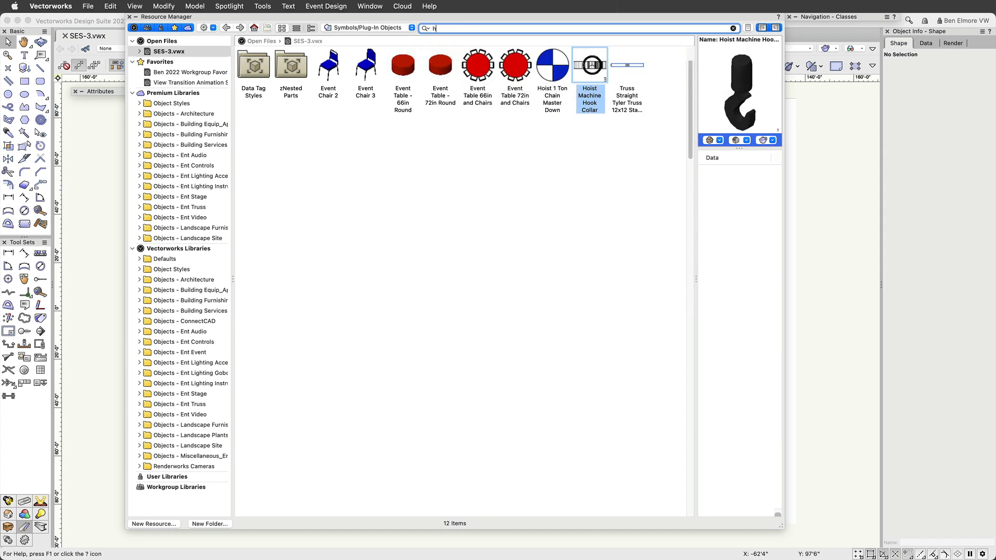
{"action": "type", "text": "uman figure"}
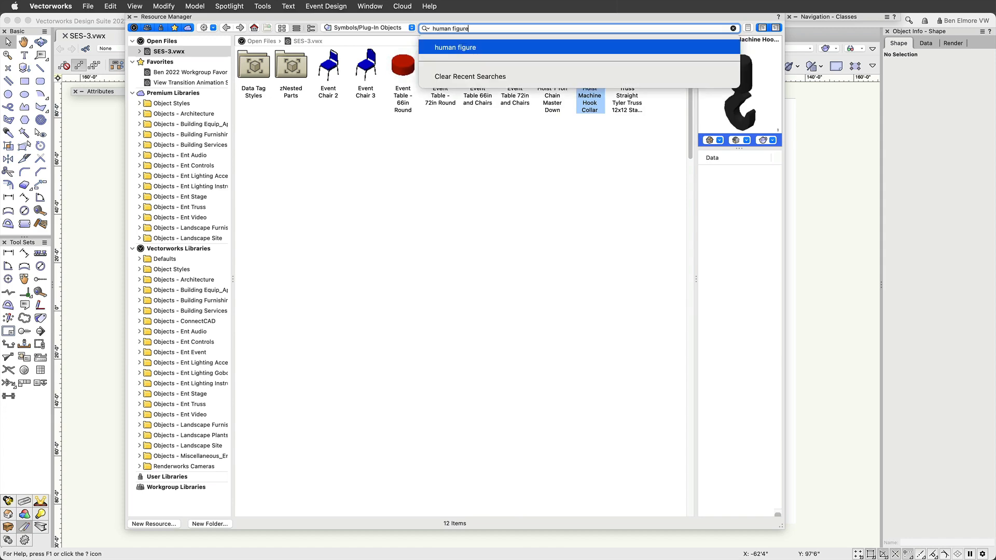
{"action": "key", "text": "Return"}
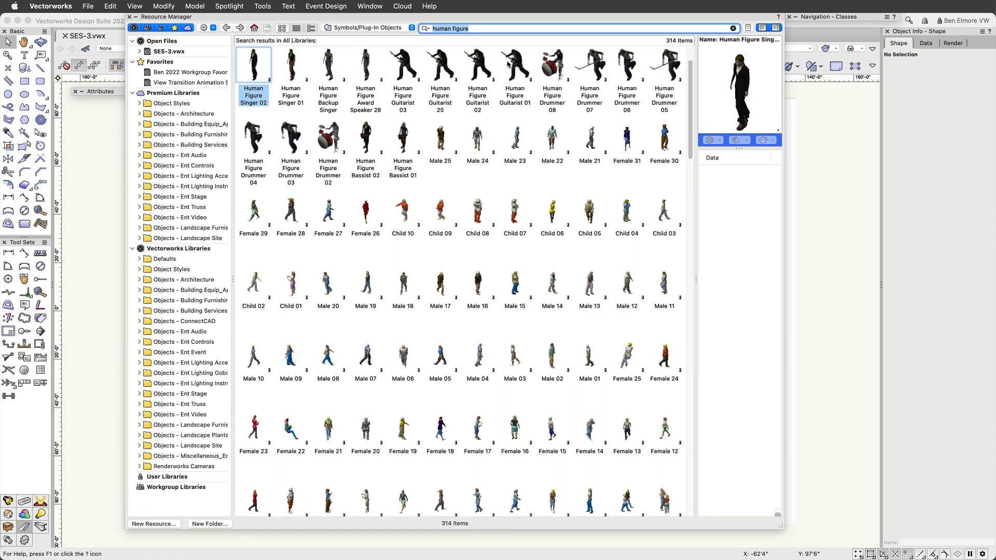
Browse the human figure search results and activate the 3D Female 10 symbol for insertion.
{"action": "scroll", "coordinate": [507, 66], "scroll_direction": "down", "scroll_amount": 1}
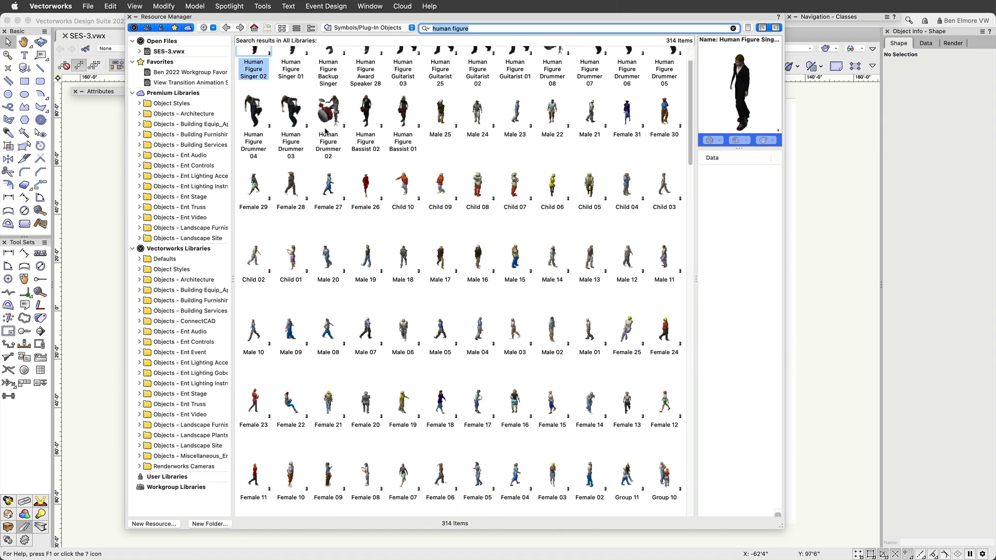
{"action": "scroll", "coordinate": [534, 200], "scroll_direction": "down", "scroll_amount": 5}
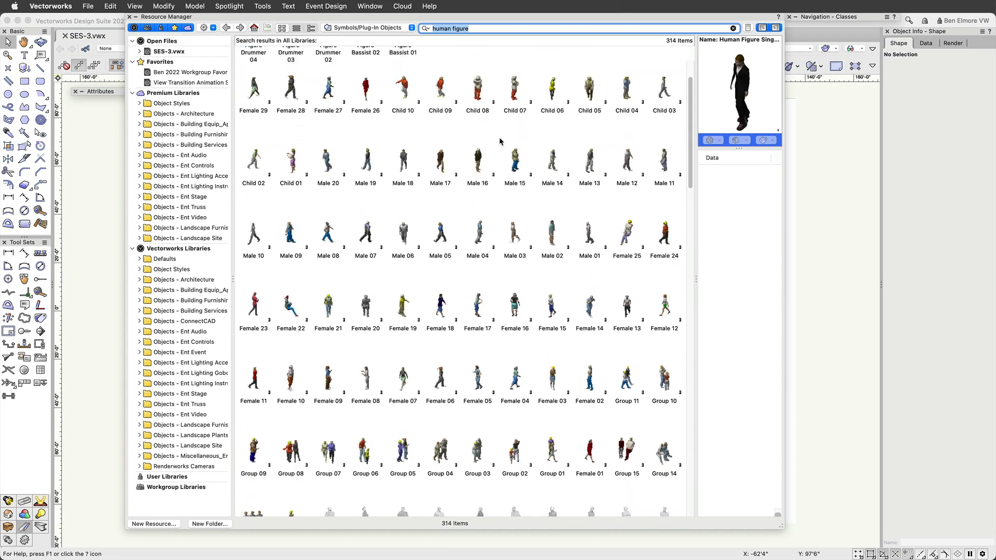
{"action": "scroll", "coordinate": [506, 182], "scroll_direction": "down", "scroll_amount": 15}
{"action": "scroll", "coordinate": [505, 181], "scroll_direction": "down", "scroll_amount": 20}
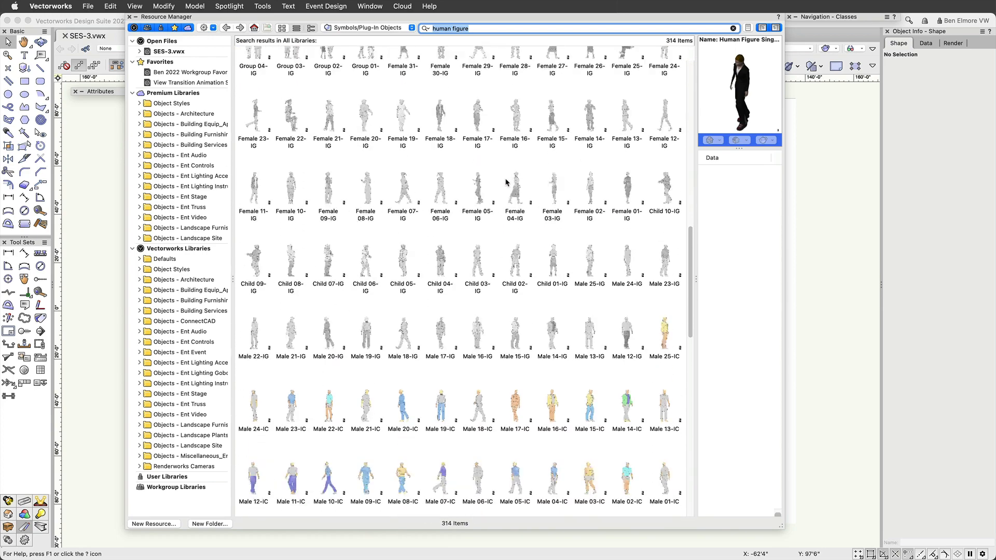
{"action": "scroll", "coordinate": [509, 193], "scroll_direction": "down", "scroll_amount": 15}
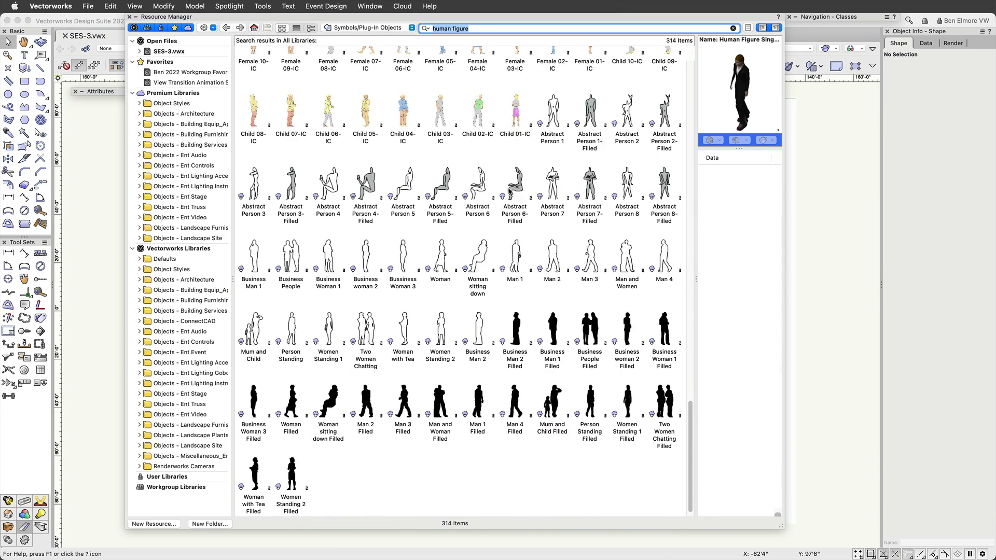
{"action": "scroll", "coordinate": [540, 241], "scroll_direction": "up", "scroll_amount": 20}
{"action": "scroll", "coordinate": [539, 242], "scroll_direction": "up", "scroll_amount": 10}
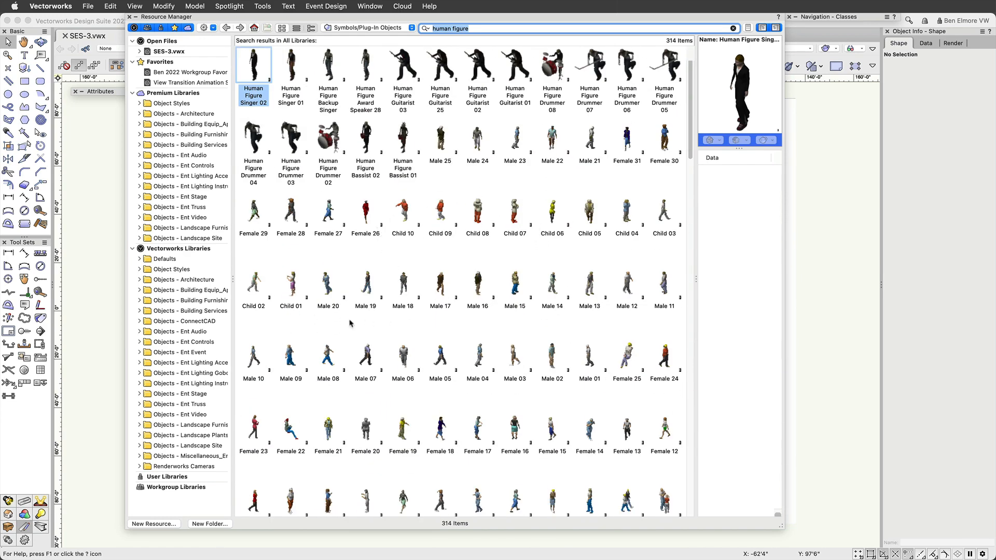
{"action": "scroll", "coordinate": [401, 427], "scroll_direction": "down", "scroll_amount": 3}
{"action": "left_click", "coordinate": [403, 426]}
{"action": "scroll", "coordinate": [402, 425], "scroll_direction": "down", "scroll_amount": 1}
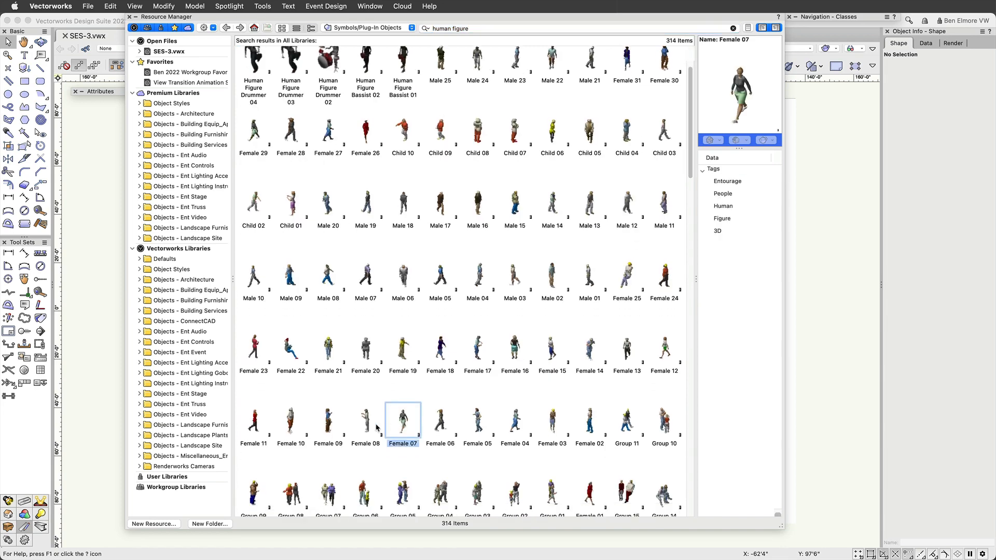
{"action": "left_click", "coordinate": [291, 426]}
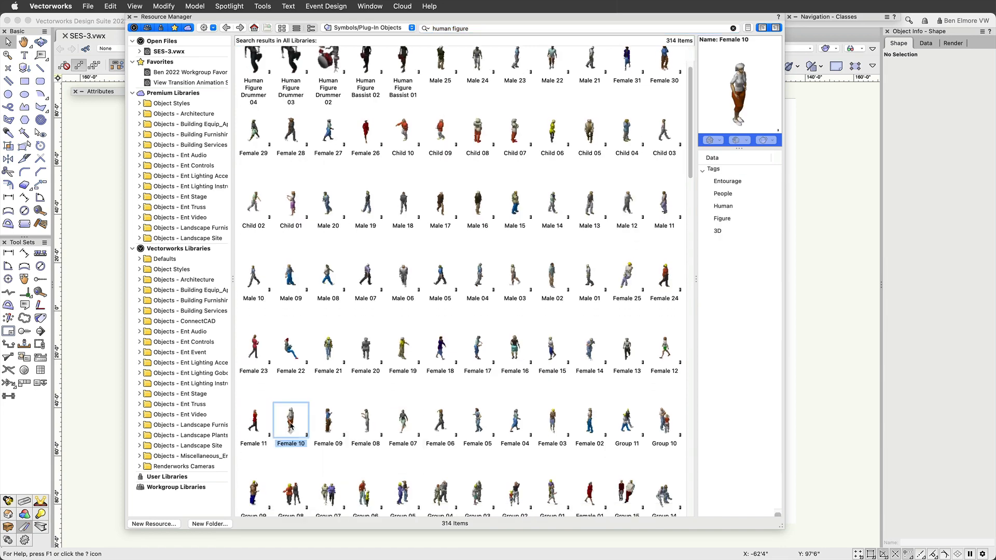
{"action": "double_click", "coordinate": [291, 425]}
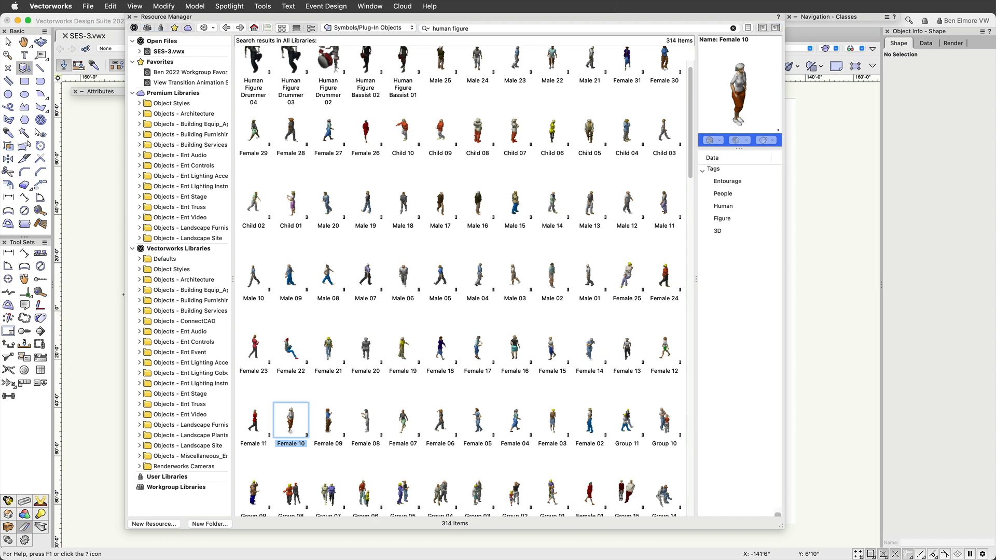
Place one Female 10 figure on the stage's centre line, in the downstage row of decks at about X -17'9", Y 22'7".
{"action": "scroll", "coordinate": [455, 249], "scroll_direction": "up", "scroll_amount": 5}
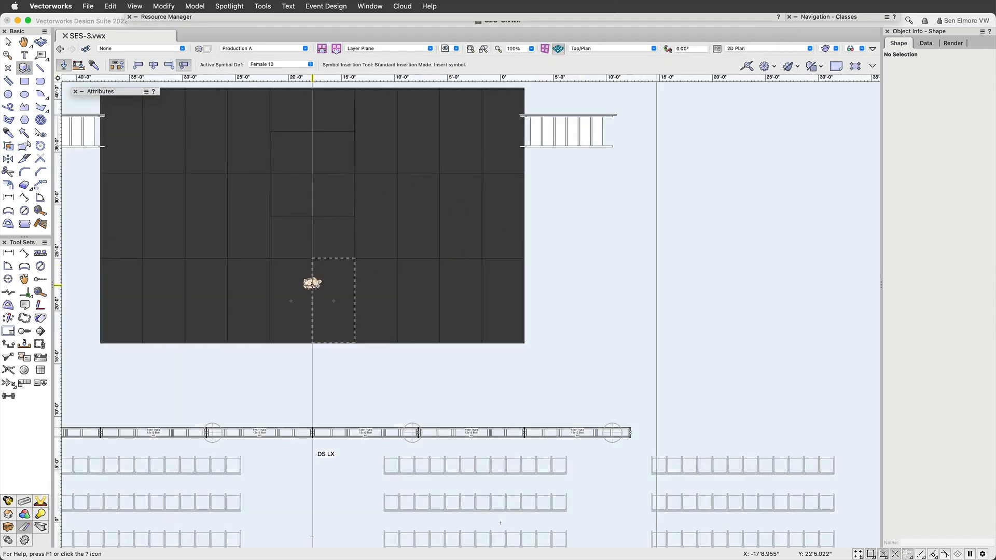
{"action": "left_click", "coordinate": [312, 283]}
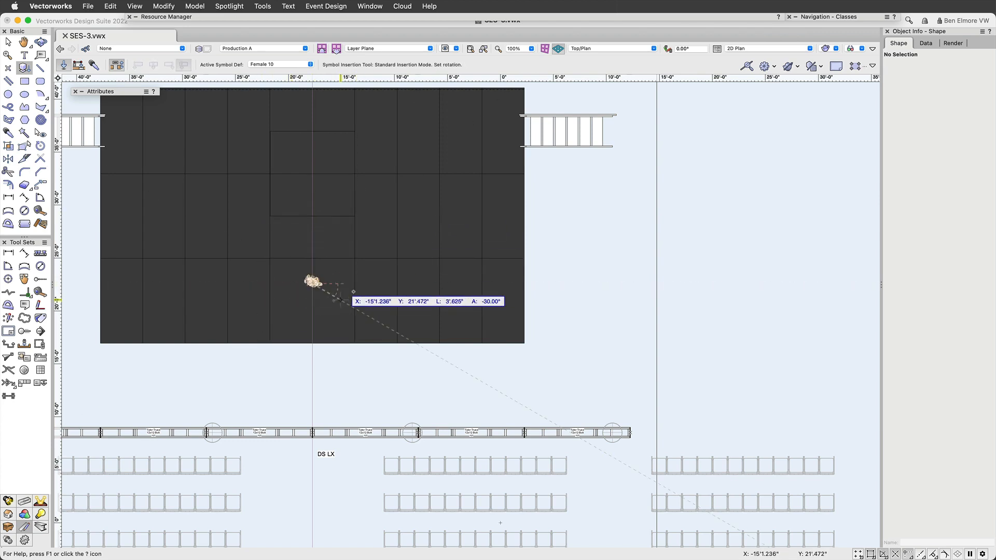
{"action": "left_click", "coordinate": [377, 289]}
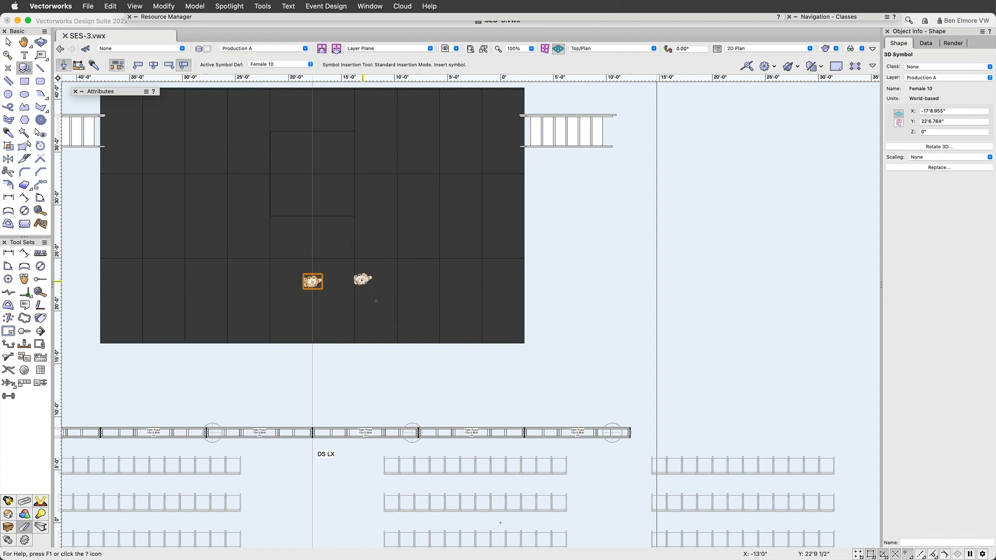
{"action": "key", "text": "ctrl"}
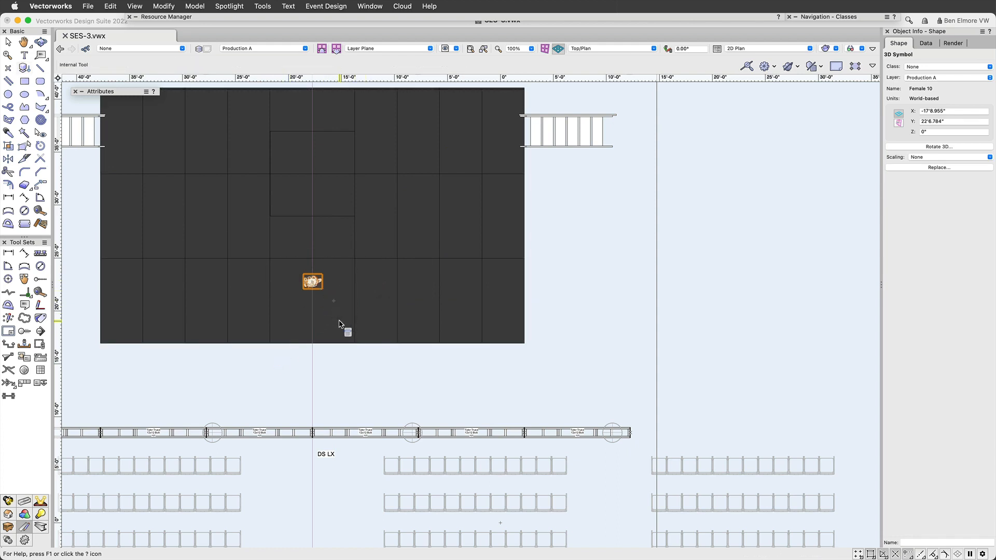
Create a new class named Event-People without editing its properties and assign it to the human figure on the stage.
{"action": "middle_click_drag", "start_coordinate": [346, 318], "coordinate": [449, 211], "text": "ctrl"}
{"action": "scroll", "coordinate": [362, 256], "scroll_direction": "up", "scroll_amount": 3}
{"action": "middle_click_drag", "start_coordinate": [362, 255], "coordinate": [494, 279]}
{"action": "key", "text": "x"}
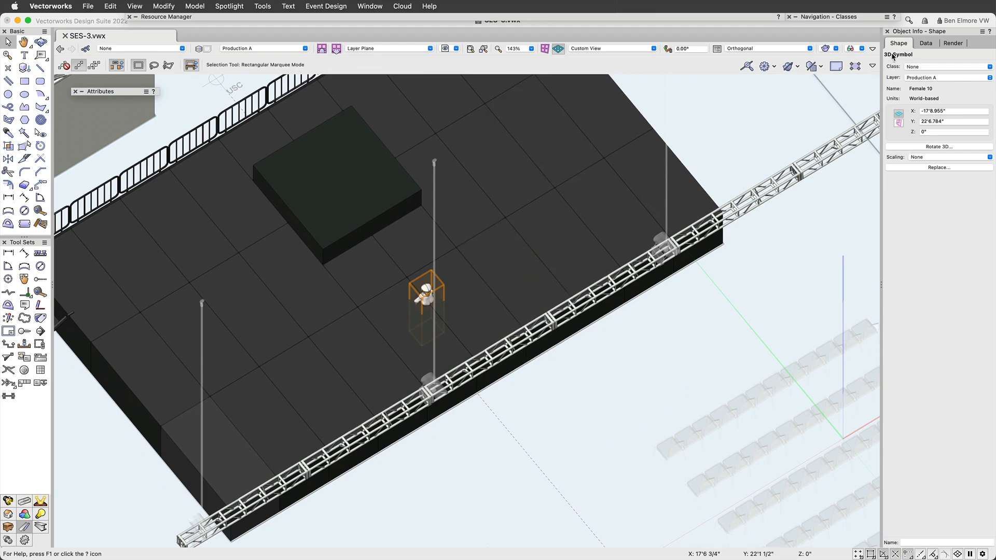
{"action": "left_click", "coordinate": [920, 66]}
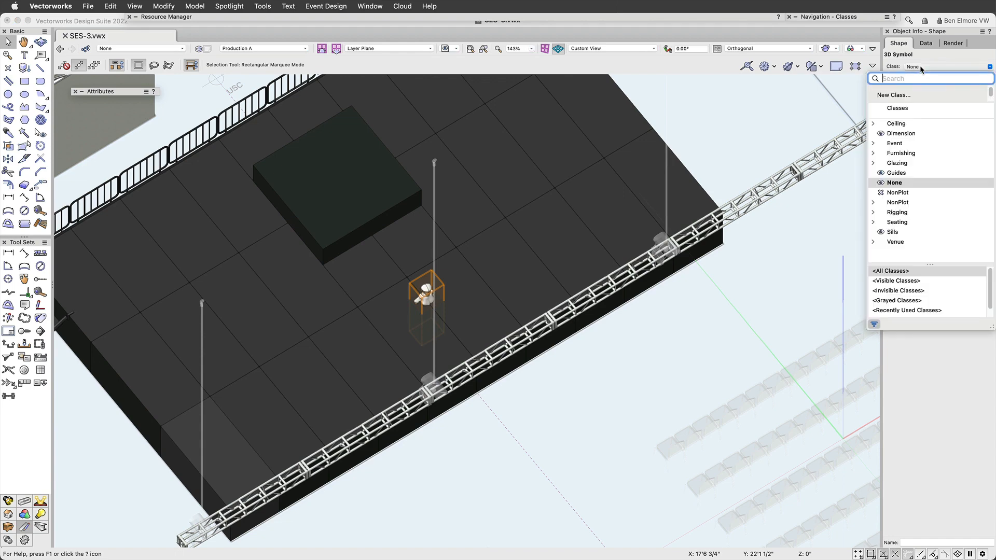
{"action": "left_click", "coordinate": [900, 96]}
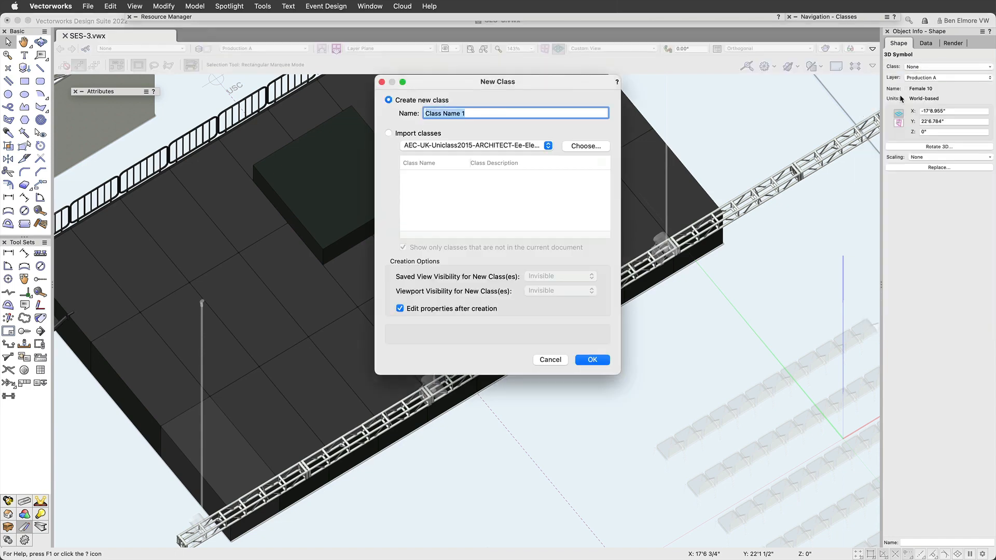
{"action": "type", "text": "Event-People"}
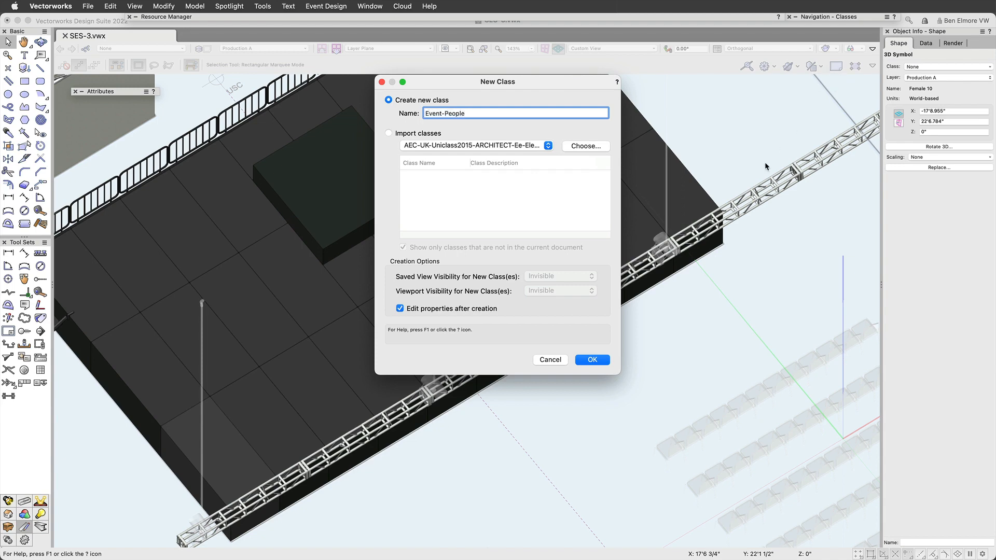
{"action": "left_click", "coordinate": [399, 308]}
{"action": "left_click", "coordinate": [593, 360]}
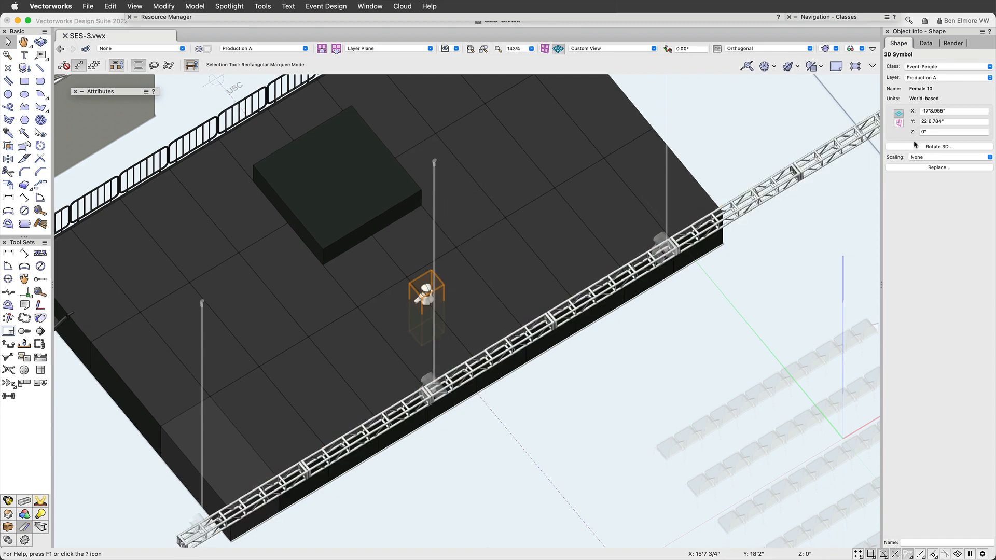
Raise the human figure onto the stage surface by setting its Z height to 48 inches.
{"action": "left_click", "coordinate": [936, 133]}
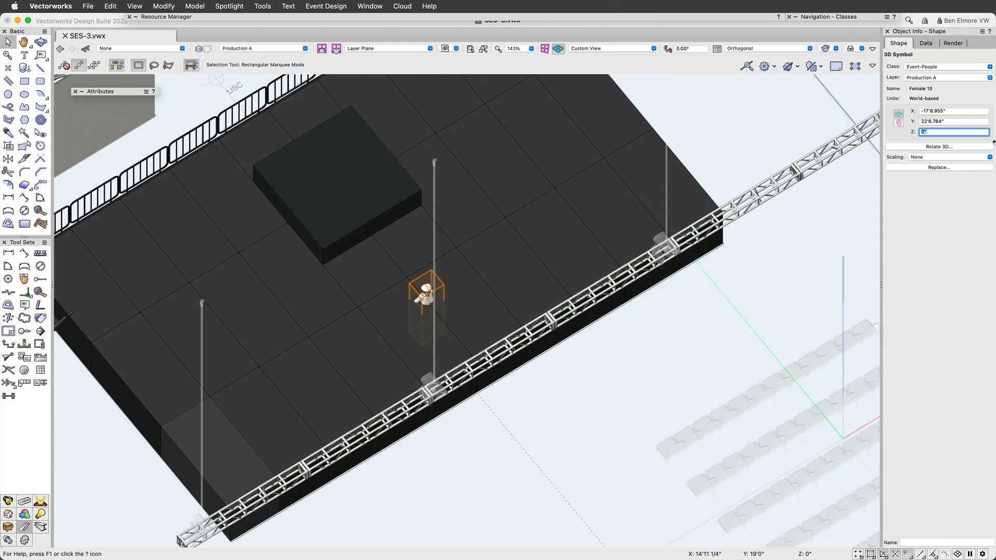
{"action": "type", "text": "48"}
{"action": "key", "text": "Return"}
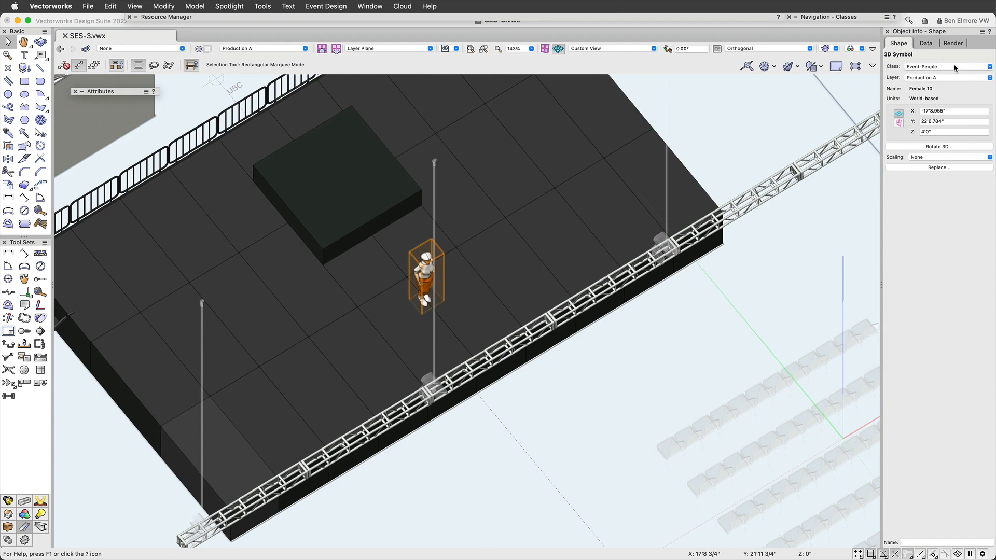
{"action": "middle_click_drag", "start_coordinate": [461, 296], "coordinate": [519, 250], "text": "ctrl"}
{"action": "scroll", "coordinate": [412, 343], "scroll_direction": "down", "scroll_amount": 4}
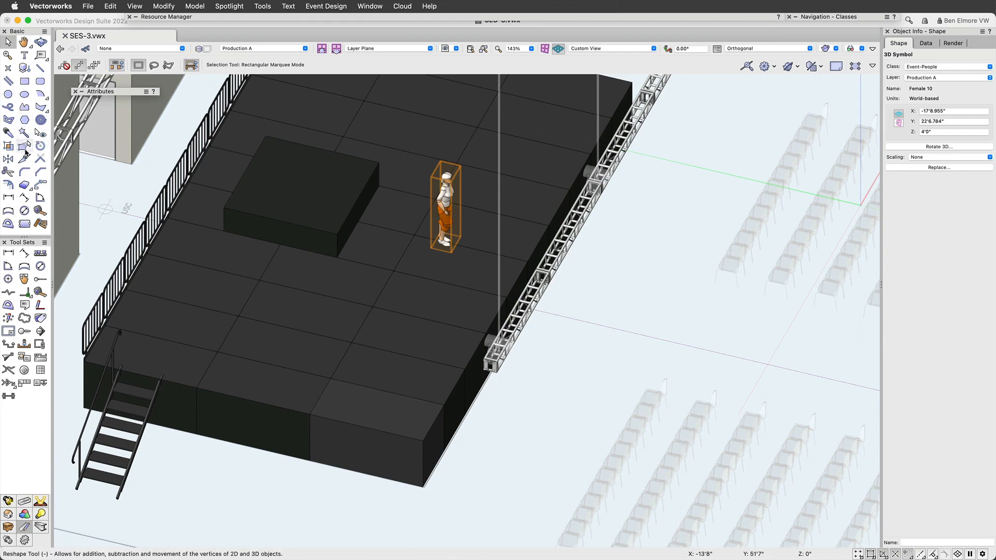
Force-select the stage deck beside the lighter corner deck and apply its attributes to that corner deck with the Eyedropper.
{"action": "left_click", "coordinate": [8, 132]}
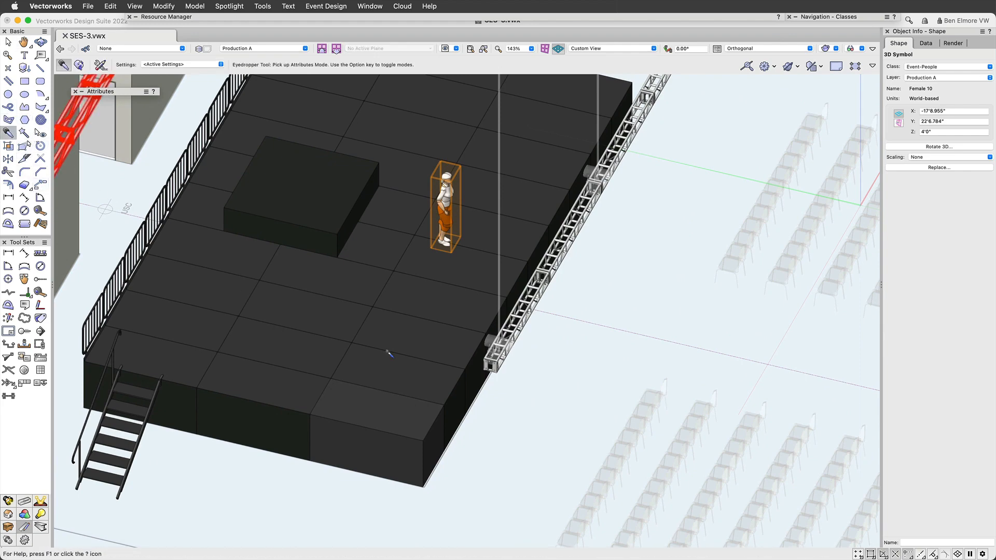
{"action": "right_click", "coordinate": [437, 380]}
{"action": "left_click", "coordinate": [446, 396]}
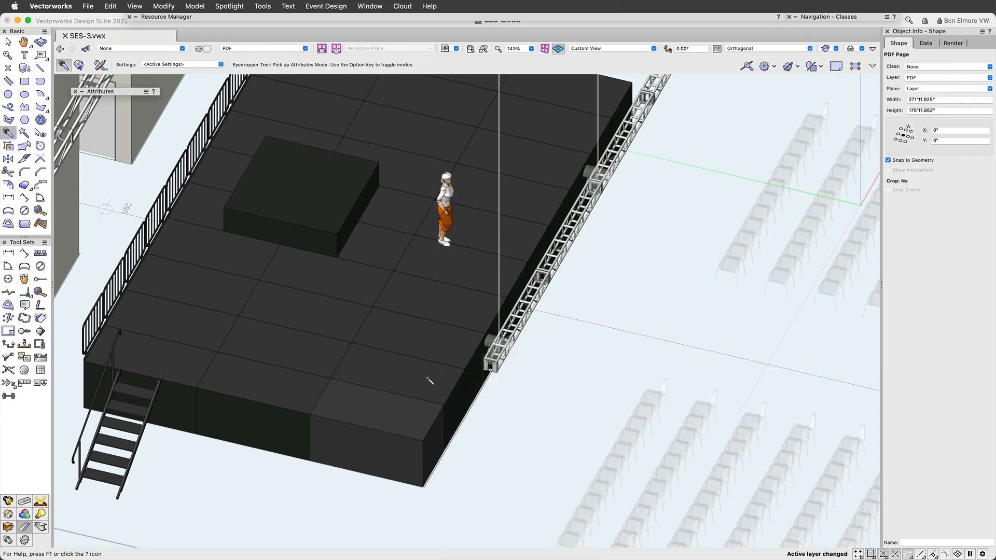
{"action": "right_click", "coordinate": [456, 390]}
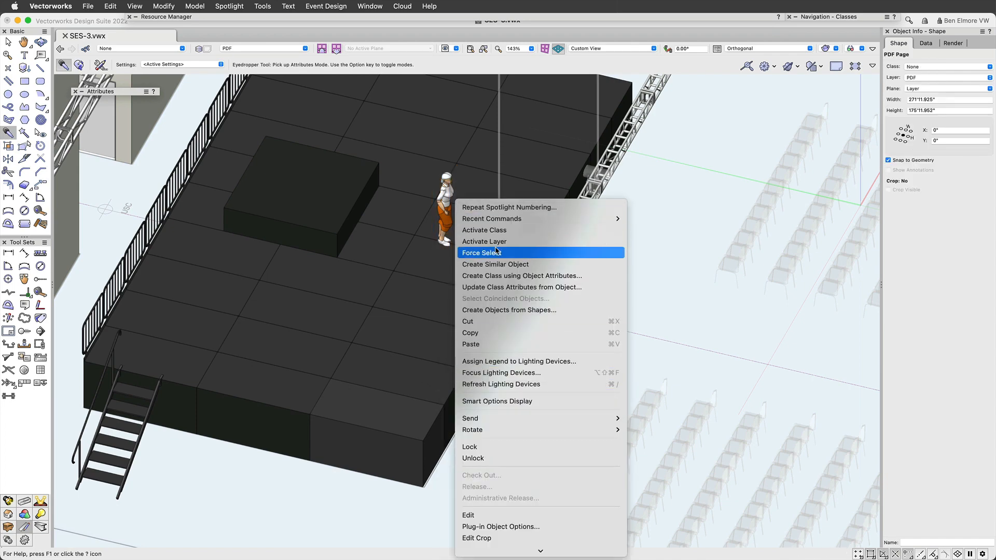
{"action": "key", "text": "Return"}
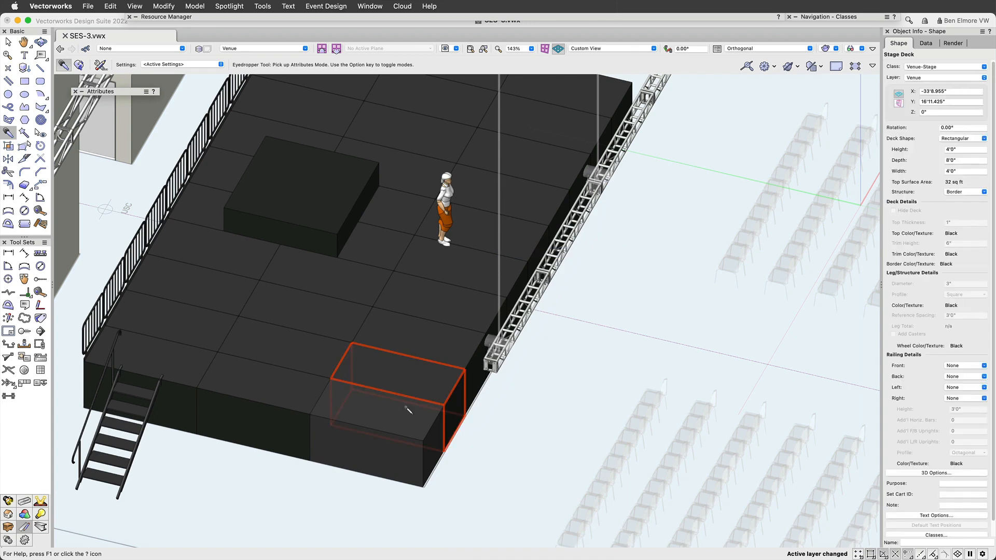
{"action": "key", "text": "alt"}
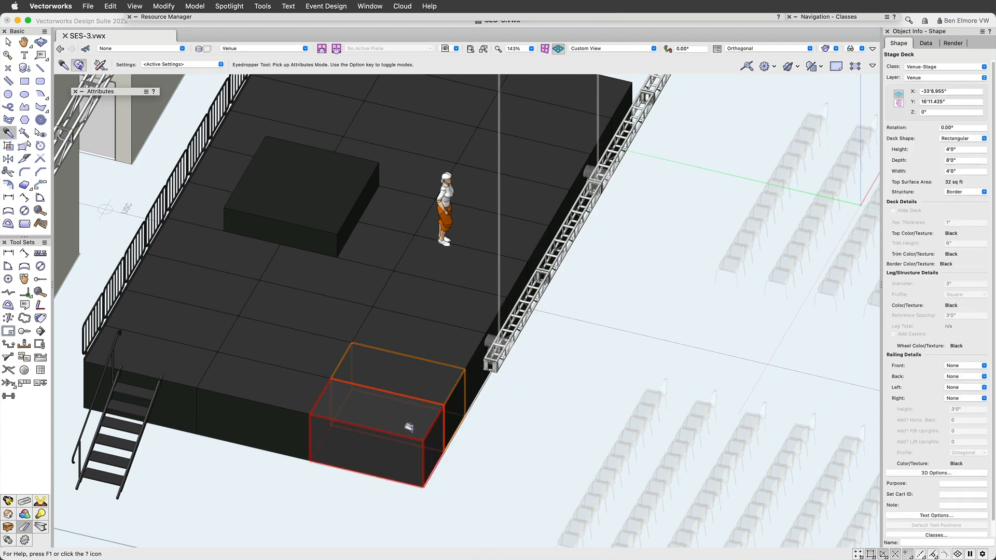
{"action": "left_click", "coordinate": [409, 427], "text": "alt"}
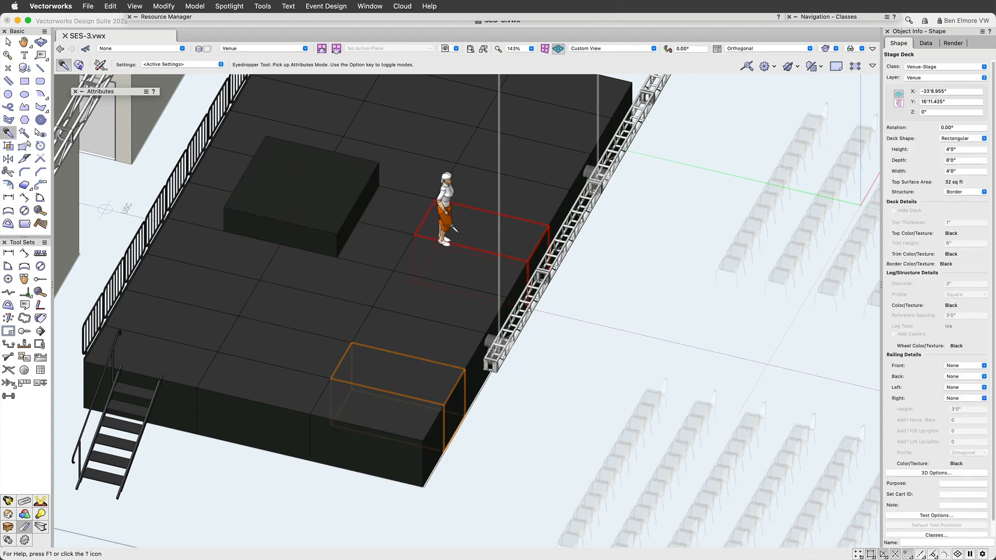
{"action": "key", "text": "x"}
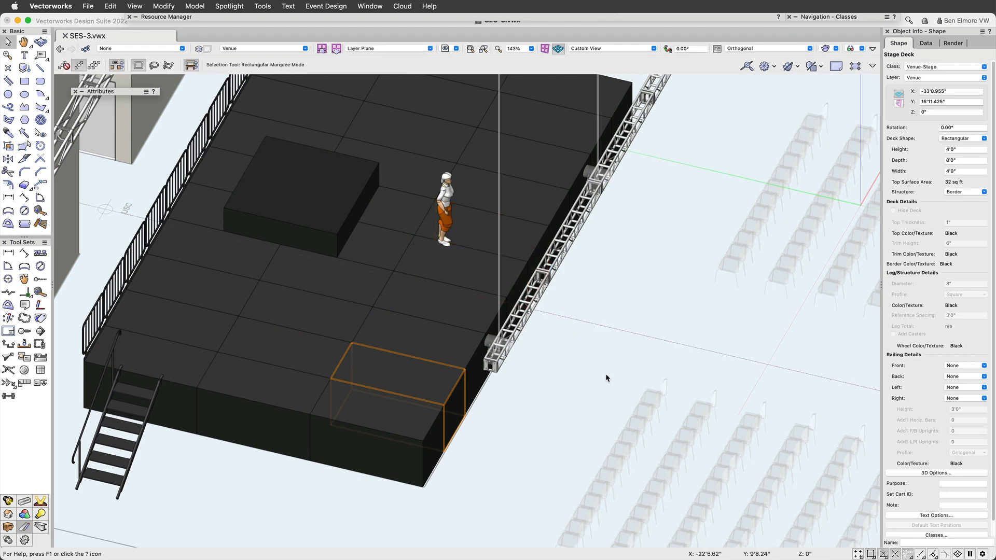
Switch to Top/Plan view and force-select the human figure so that Production A is the active layer.
{"action": "key", "text": "super+5"}
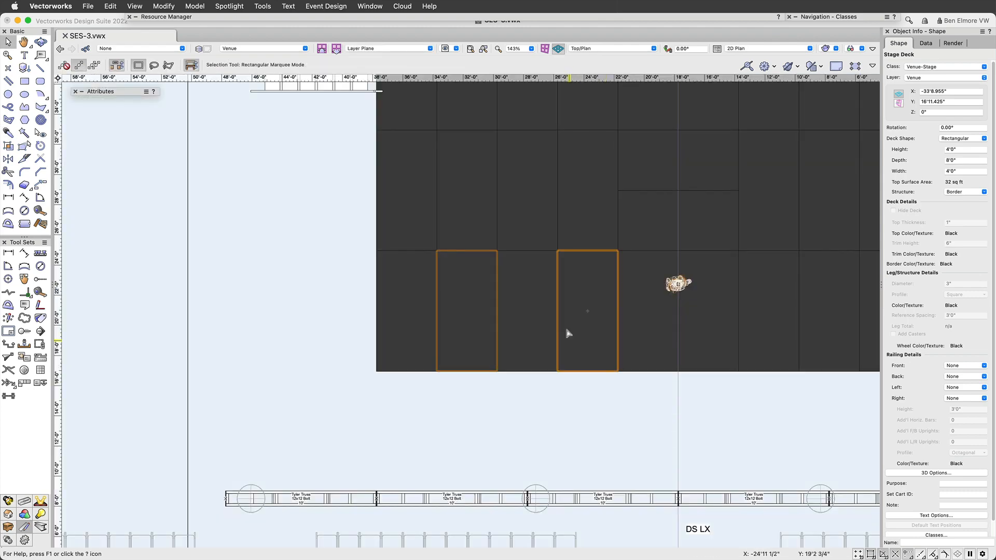
{"action": "right_click", "coordinate": [682, 286]}
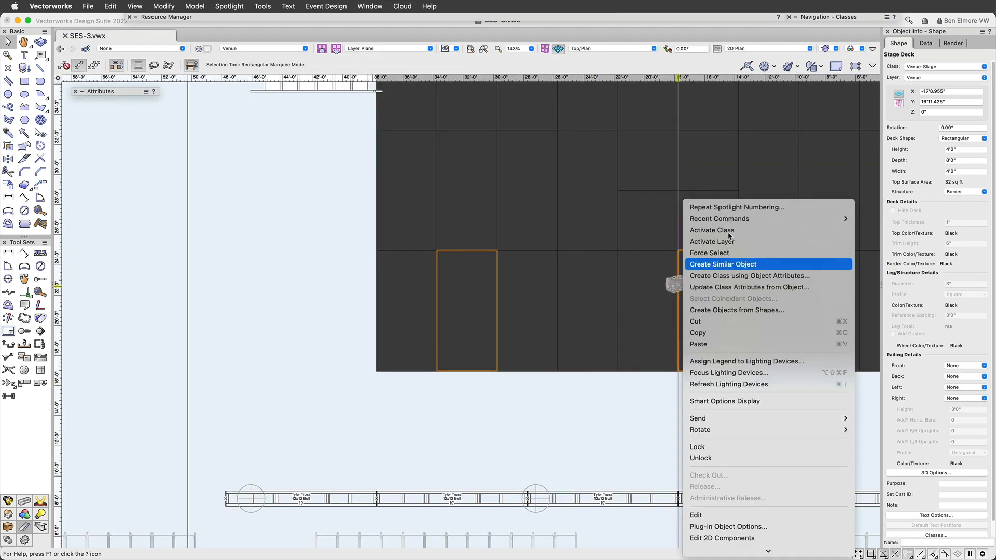
{"action": "left_click", "coordinate": [755, 253]}
{"action": "middle_click_drag", "start_coordinate": [652, 396], "coordinate": [466, 296]}
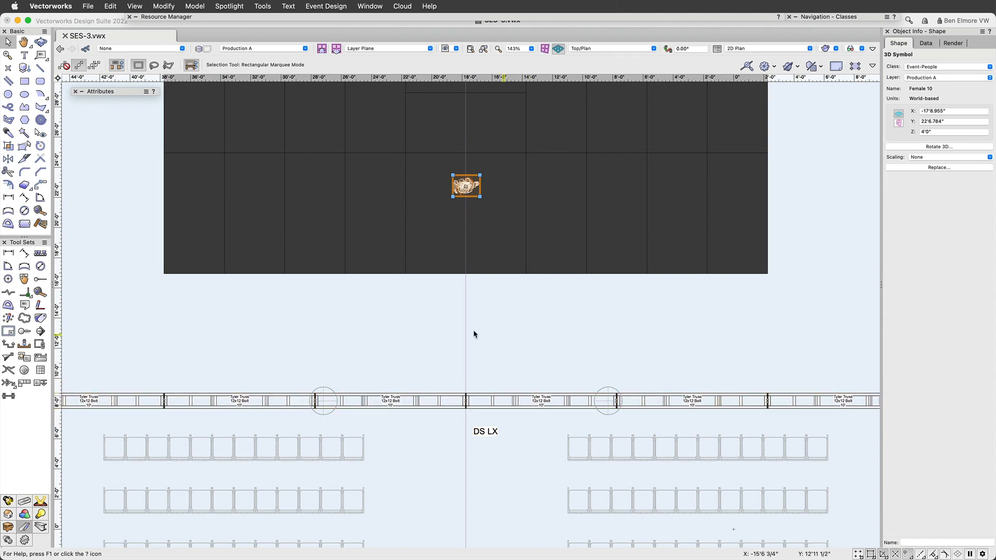
{"action": "scroll", "coordinate": [441, 324], "scroll_direction": "down", "scroll_amount": 1}
{"action": "middle_click_drag", "start_coordinate": [479, 341], "coordinate": [485, 343]}
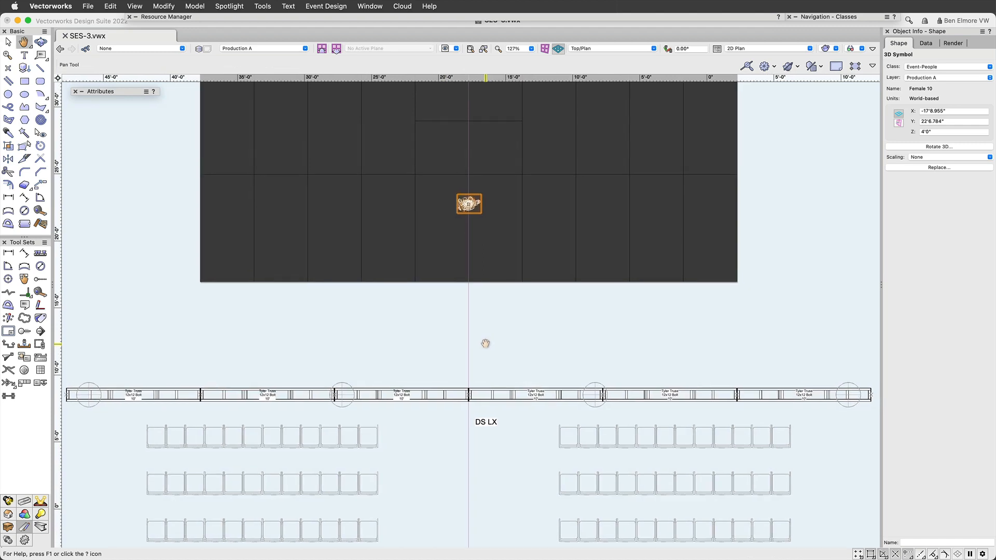
Activate the Lighting Device tool, open its symbol selector and collapse the entertainment lighting instruments folder after browsing the Clay Paky library.
{"action": "left_click", "coordinate": [7, 502]}
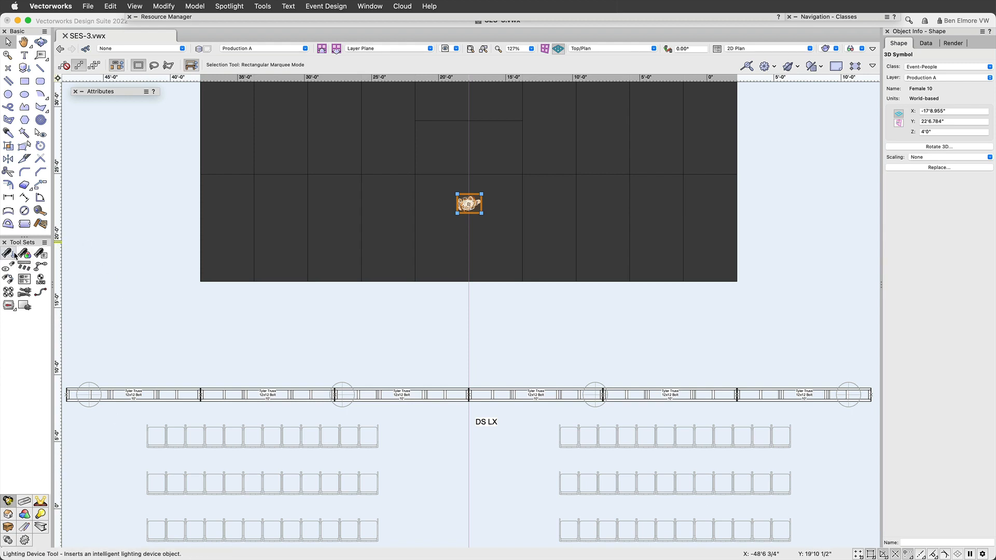
{"action": "left_click", "coordinate": [12, 254]}
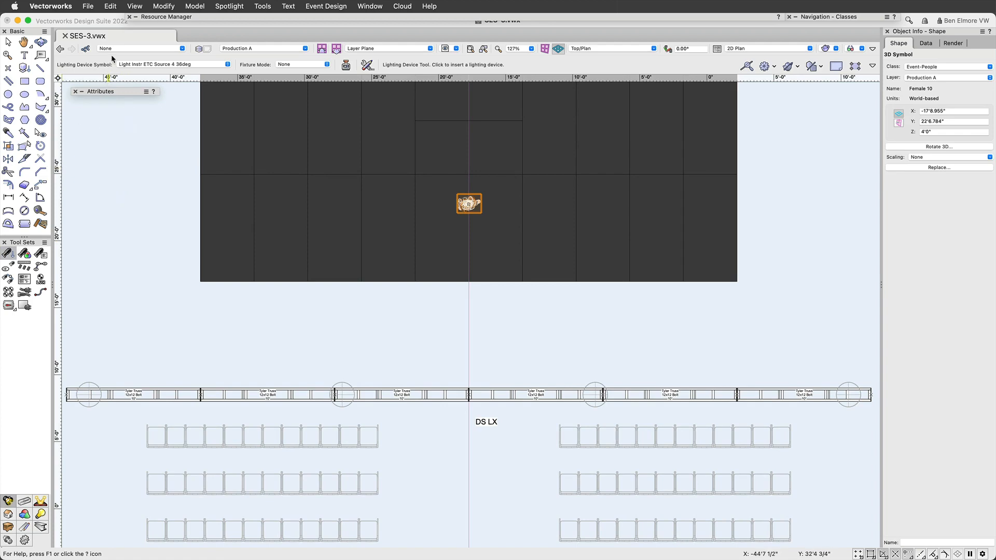
{"action": "left_click", "coordinate": [138, 64]}
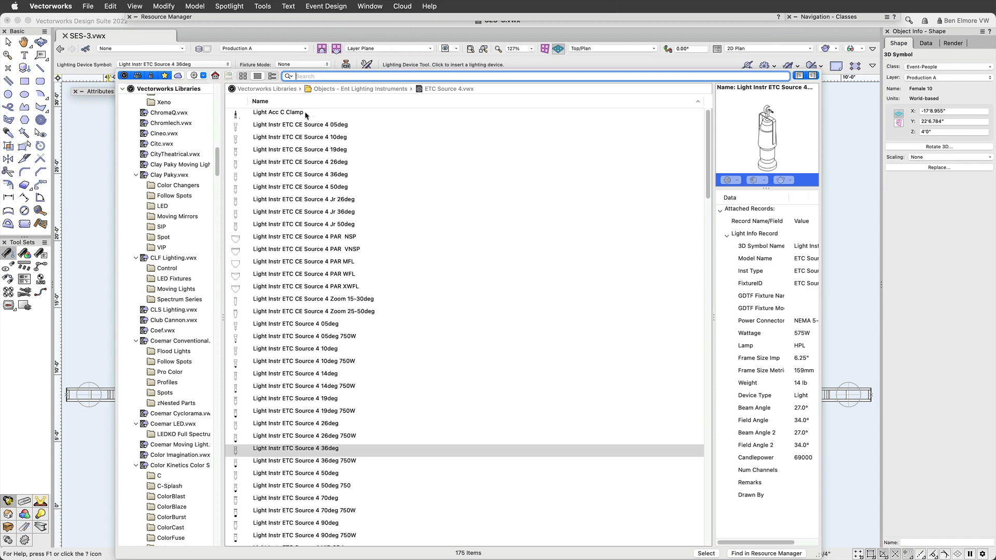
{"action": "left_click", "coordinate": [173, 197]}
{"action": "left_click", "coordinate": [169, 175]}
{"action": "scroll", "coordinate": [168, 178], "scroll_direction": "up", "scroll_amount": 10}
{"action": "scroll", "coordinate": [167, 179], "scroll_direction": "up", "scroll_amount": 10}
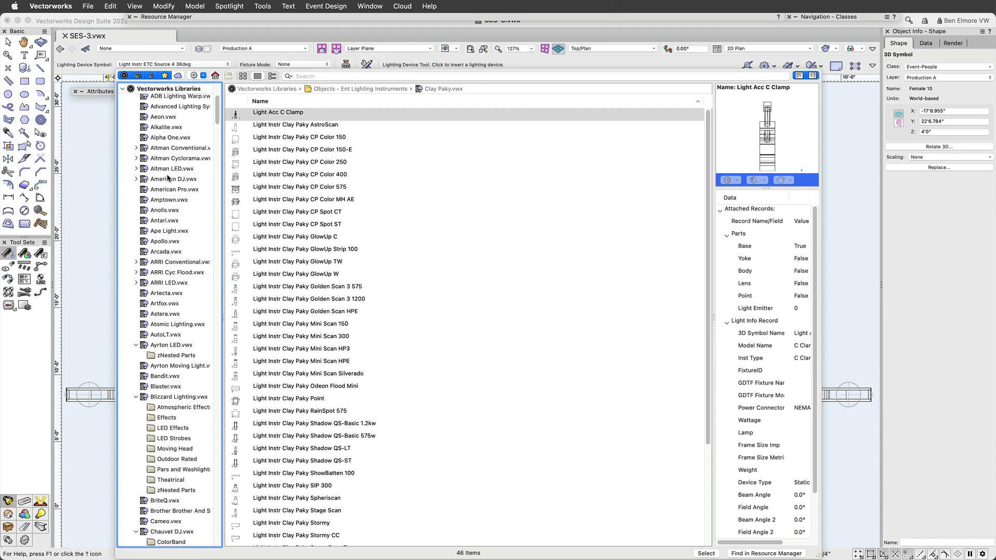
{"action": "left_click", "coordinate": [129, 151]}
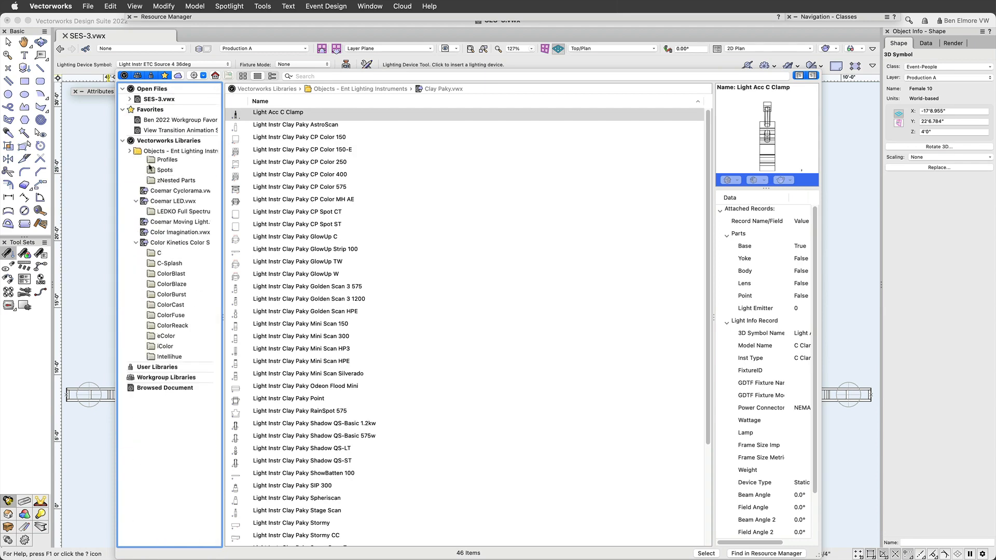
Search all libraries for "source 4" and choose Light Instr ETC Source 4 26deg as the lighting device symbol.
{"action": "left_click", "coordinate": [455, 75]}
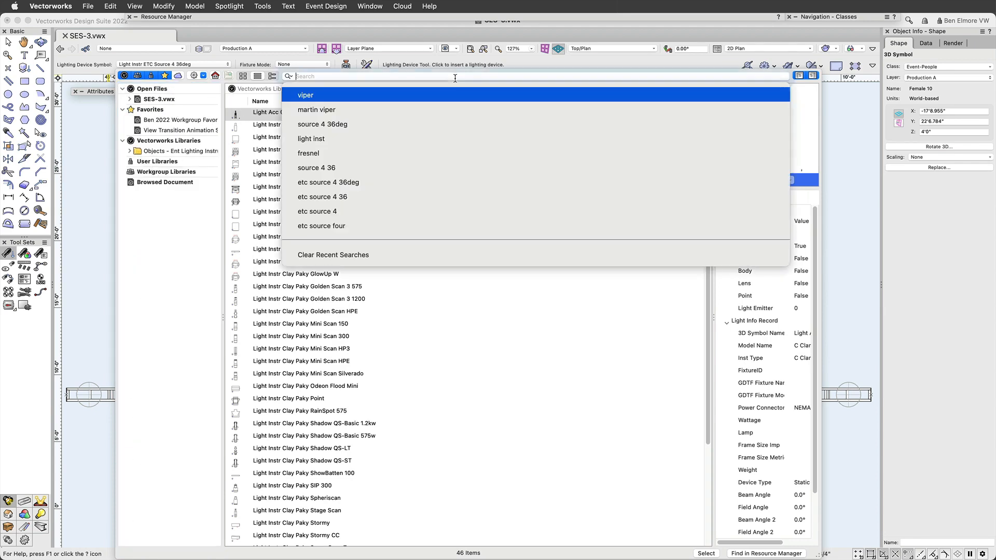
{"action": "type", "text": "source"}
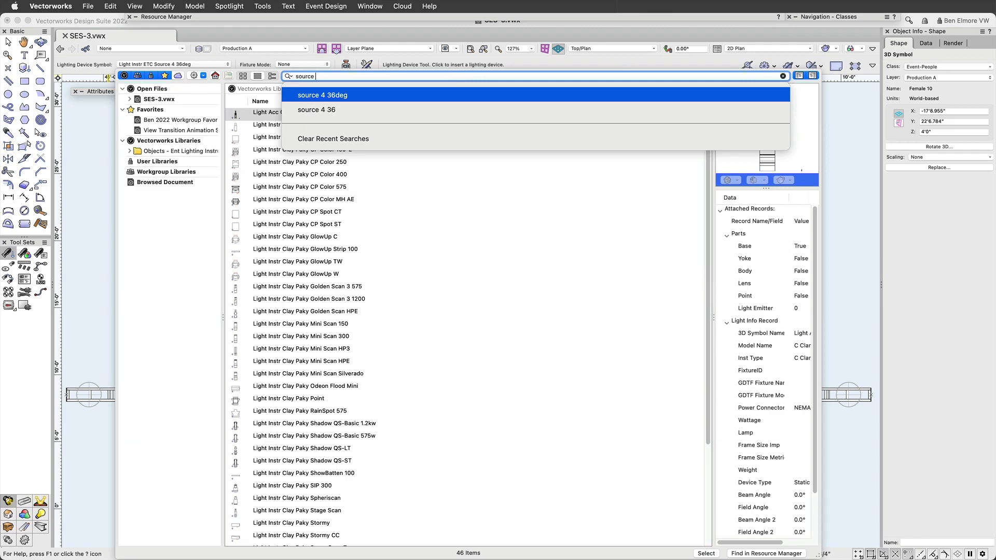
{"action": "type", "text": " 4"}
{"action": "key", "text": "Return"}
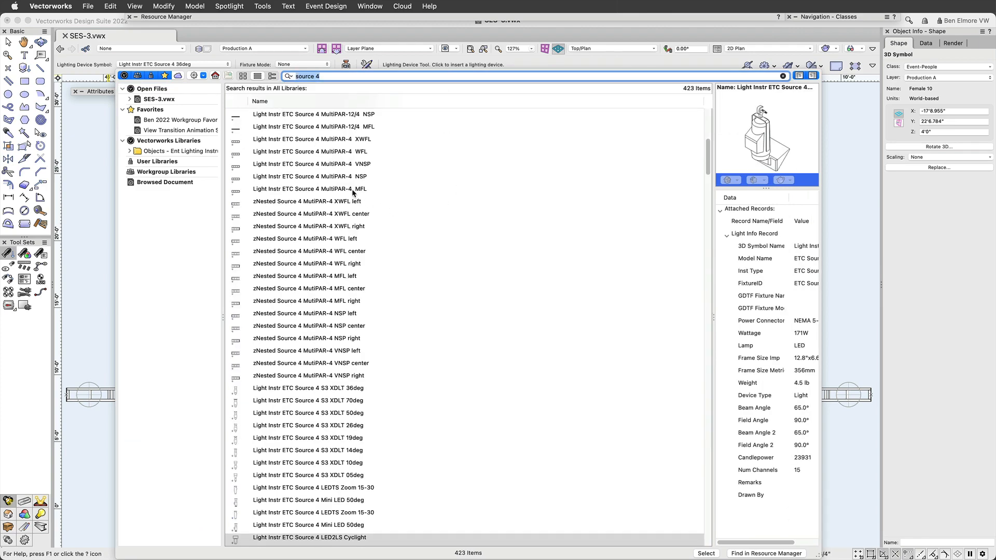
{"action": "scroll", "coordinate": [352, 192], "scroll_direction": "down", "scroll_amount": 10}
{"action": "scroll", "coordinate": [350, 194], "scroll_direction": "down", "scroll_amount": 15}
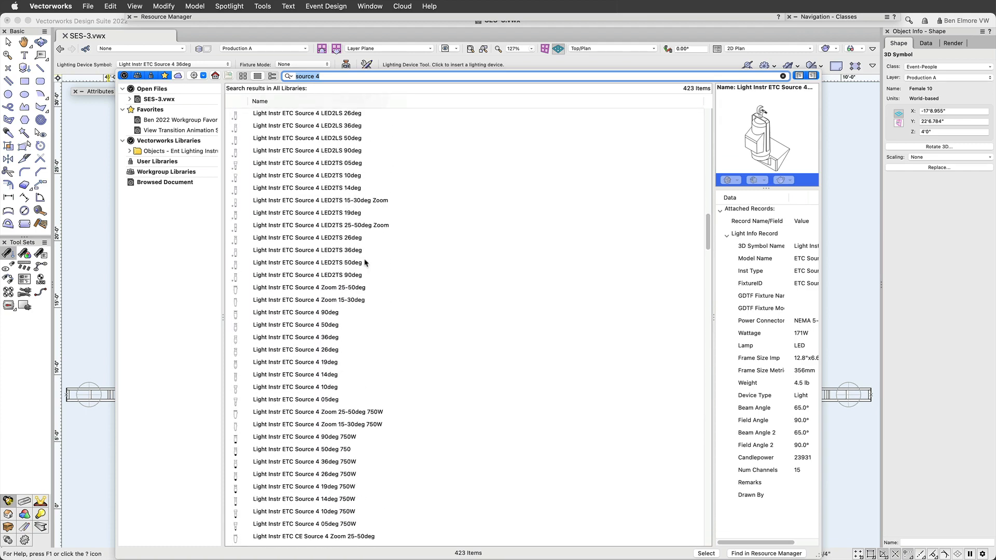
{"action": "left_click", "coordinate": [335, 368]}
{"action": "left_click", "coordinate": [336, 356]}
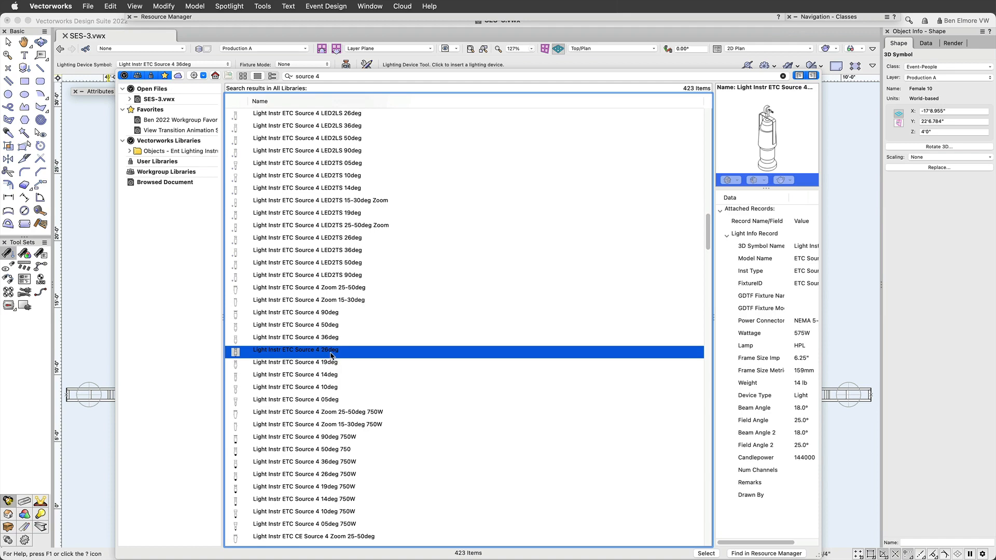
{"action": "double_click", "coordinate": [331, 353]}
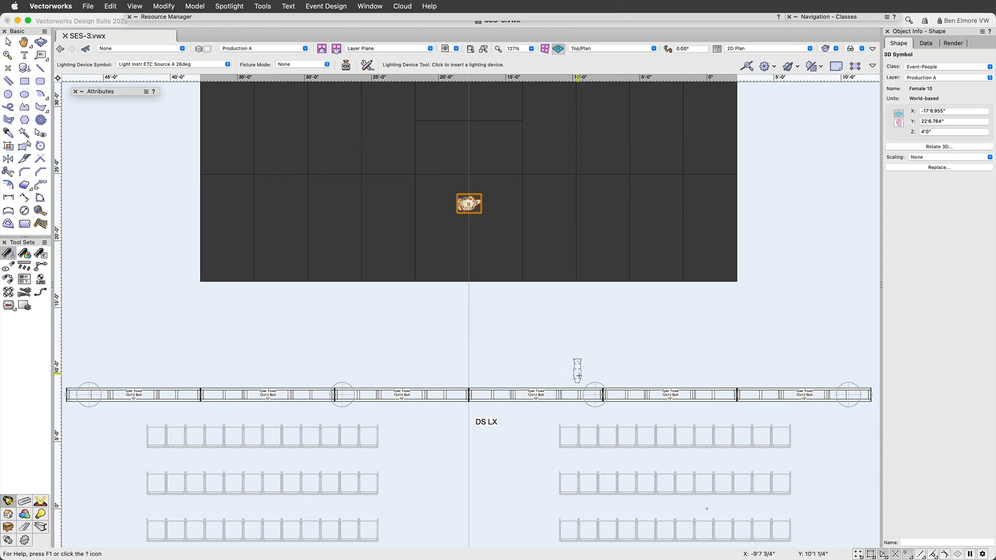
Insert one Source 4 26deg on the DS LX truss at the hoist near X -8'4", Y 8'6", aimed at the human figure.
{"action": "scroll", "coordinate": [579, 375], "scroll_direction": "up", "scroll_amount": 3}
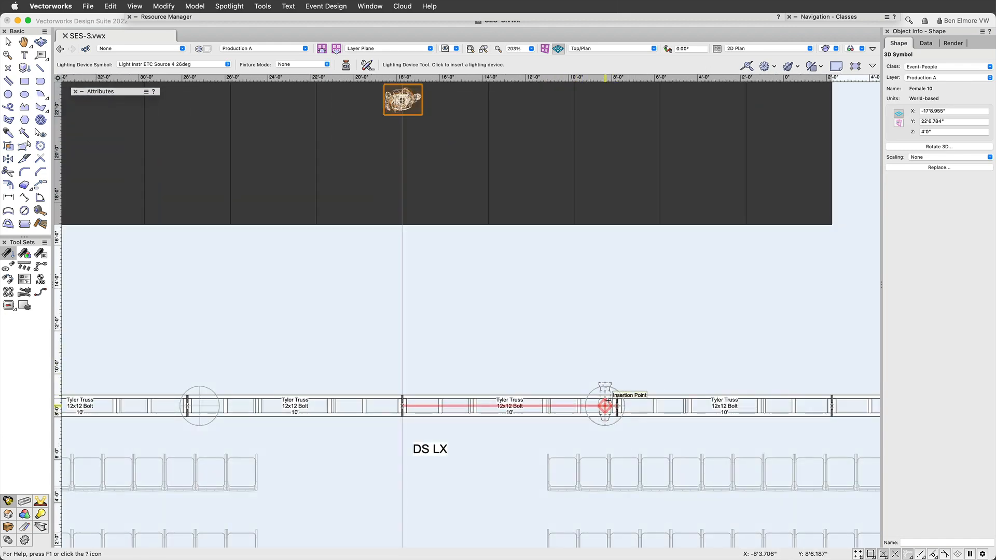
{"action": "left_click", "coordinate": [605, 406]}
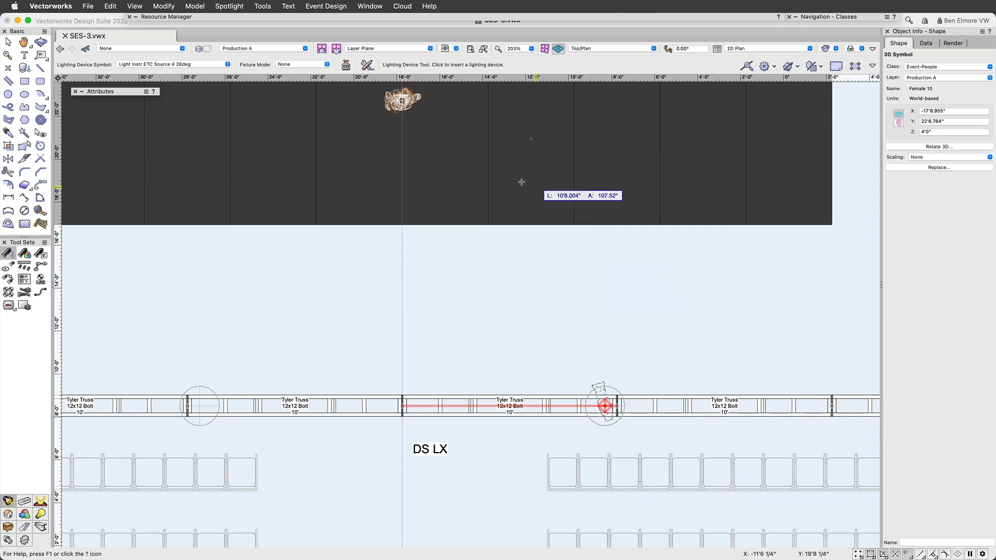
{"action": "left_click", "coordinate": [402, 110]}
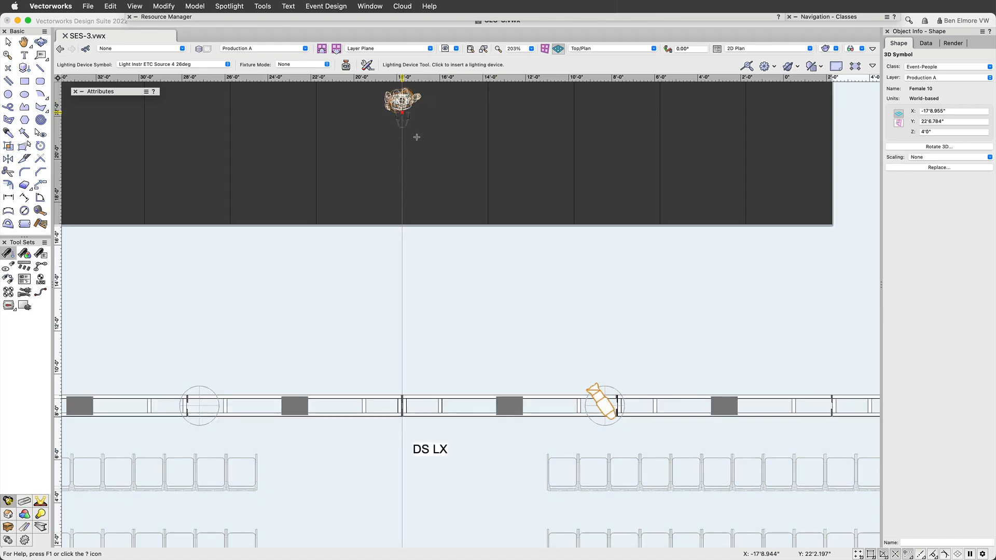
{"action": "scroll", "coordinate": [515, 373], "scroll_direction": "down", "scroll_amount": 1}
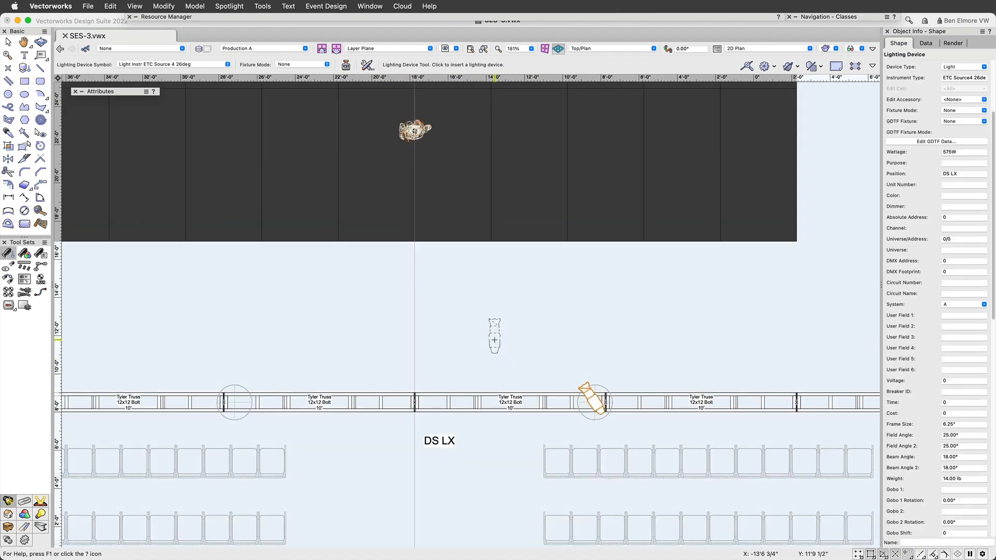
{"action": "mouse_move", "coordinate": [499, 342]}
{"action": "middle_mouse_down"}
{"action": "mouse_move", "coordinate": [486, 345]}
{"action": "mouse_move", "coordinate": [524, 372]}
{"action": "middle_mouse_up"}
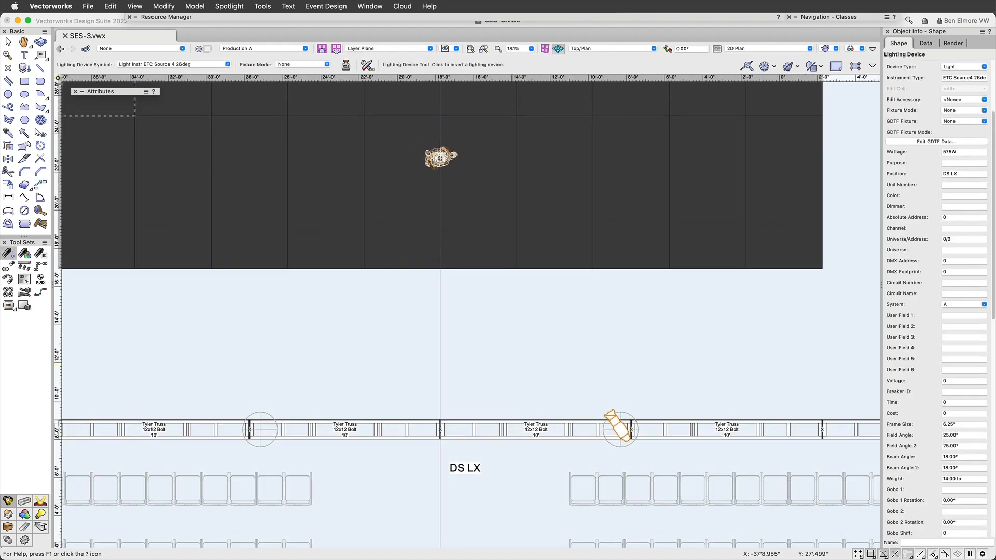
Mirror a duplicate of the Source 4 26deg across the vertical stage centerline onto the opposite half of the DS LX truss.
{"action": "key", "text": "shift+m"}
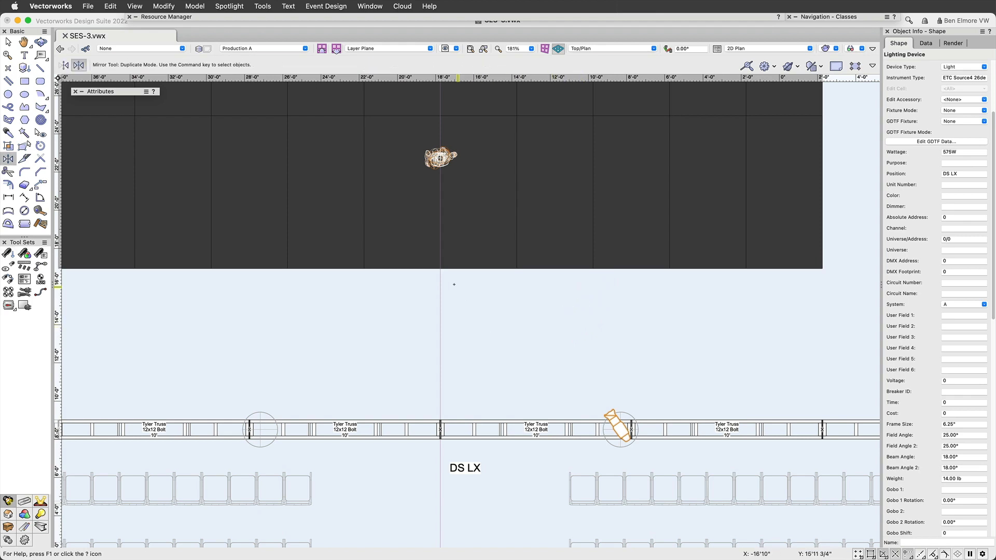
{"action": "left_click", "coordinate": [440, 290]}
{"action": "left_click", "coordinate": [440, 350]}
{"action": "mouse_move", "coordinate": [593, 341]}
{"action": "middle_mouse_down"}
{"action": "mouse_move", "coordinate": [612, 327]}
{"action": "mouse_move", "coordinate": [578, 323]}
{"action": "middle_mouse_up"}
{"action": "key", "text": "x"}
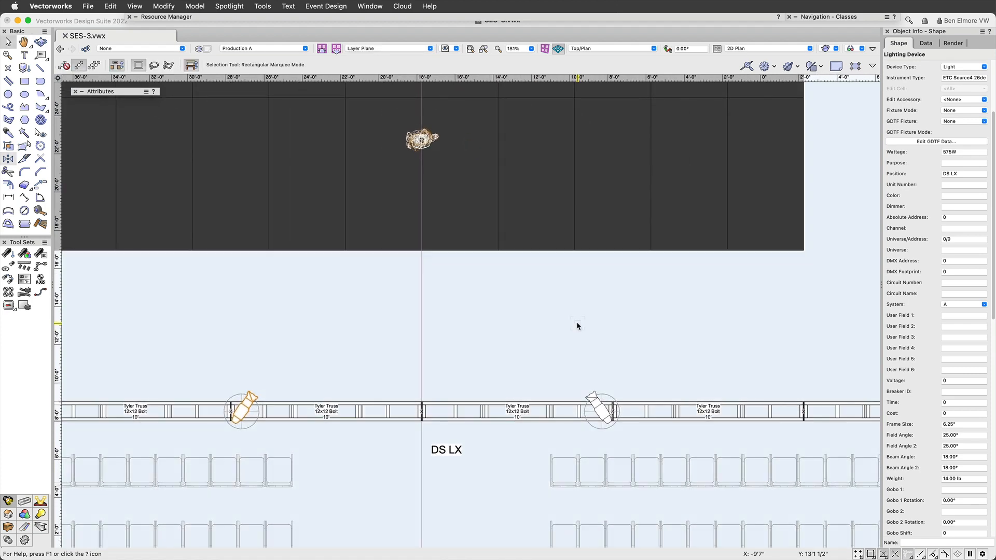
Select both Source 4 fixtures on the DS LX truss and assign them to a new class named Event-Lighting Fixtures.
{"action": "left_click_drag", "start_coordinate": [659, 327], "coordinate": [193, 470]}
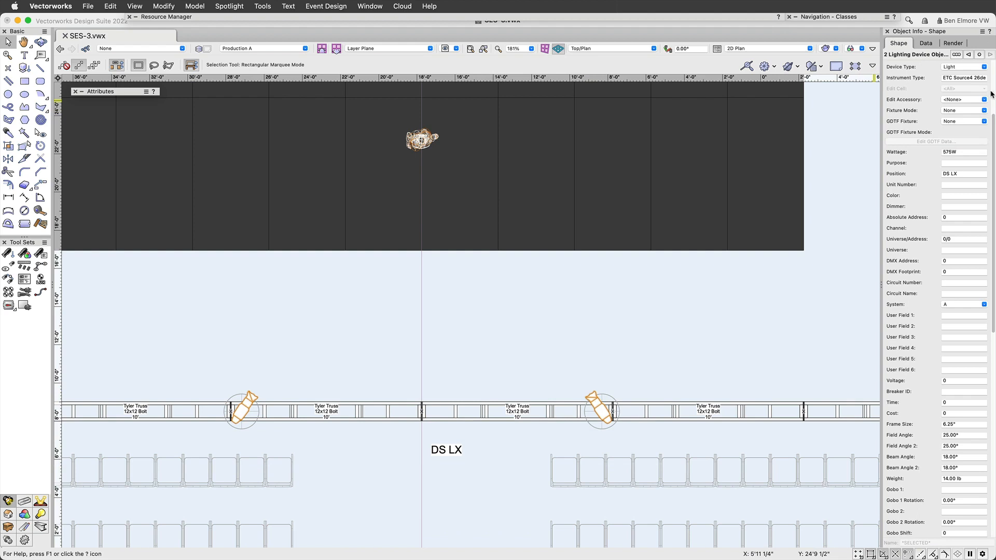
{"action": "scroll", "coordinate": [988, 96], "scroll_direction": "up", "scroll_amount": 5}
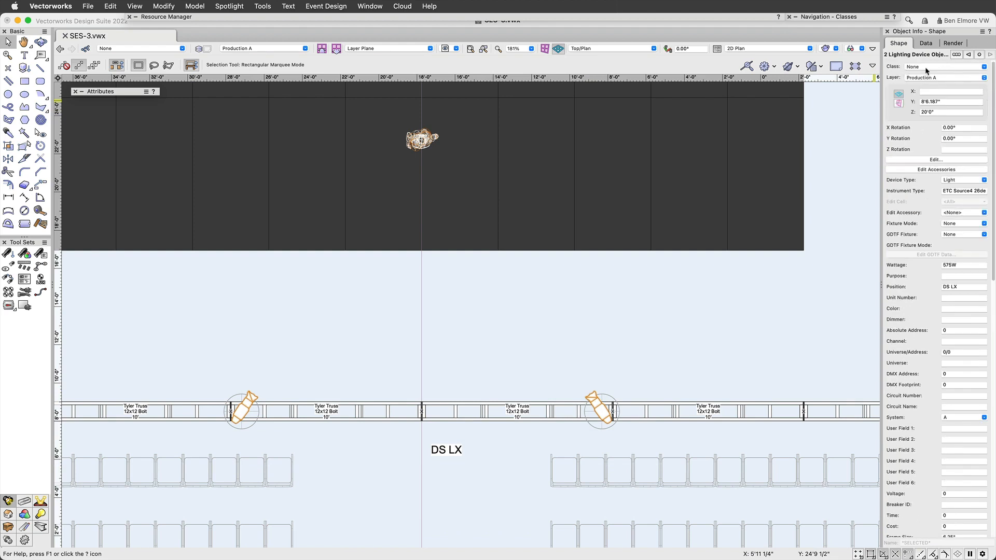
{"action": "left_click", "coordinate": [929, 68]}
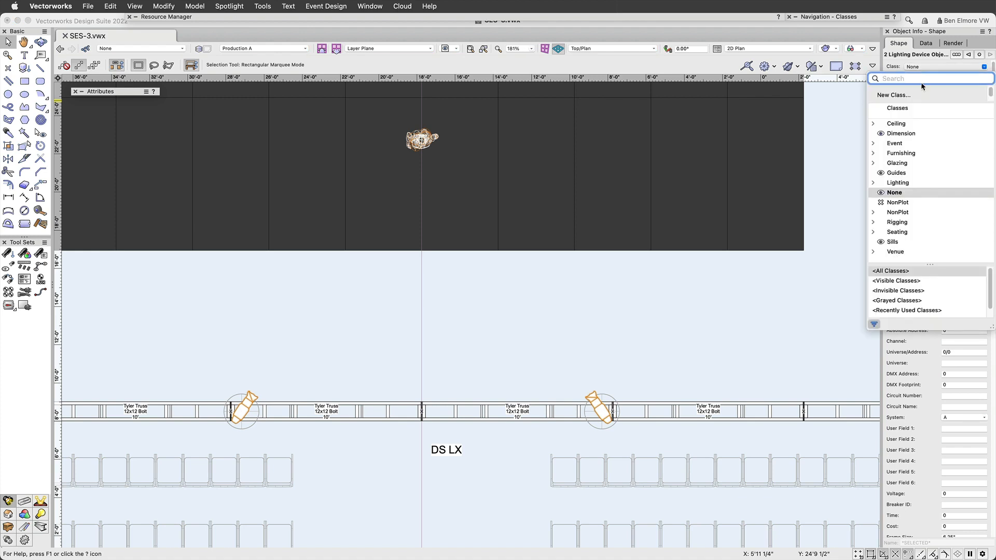
{"action": "left_click", "coordinate": [894, 95]}
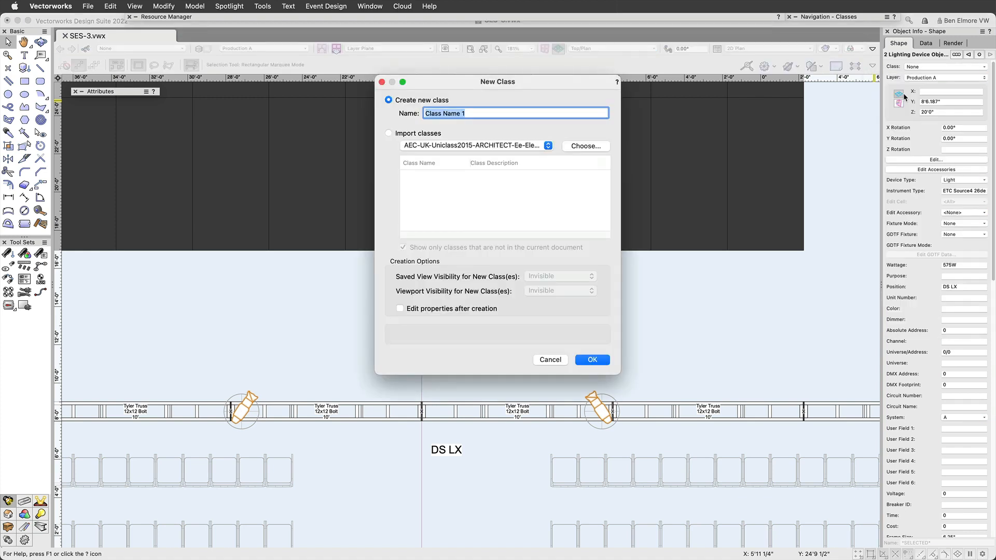
{"action": "type", "text": "Event-Lighting Fixtures"}
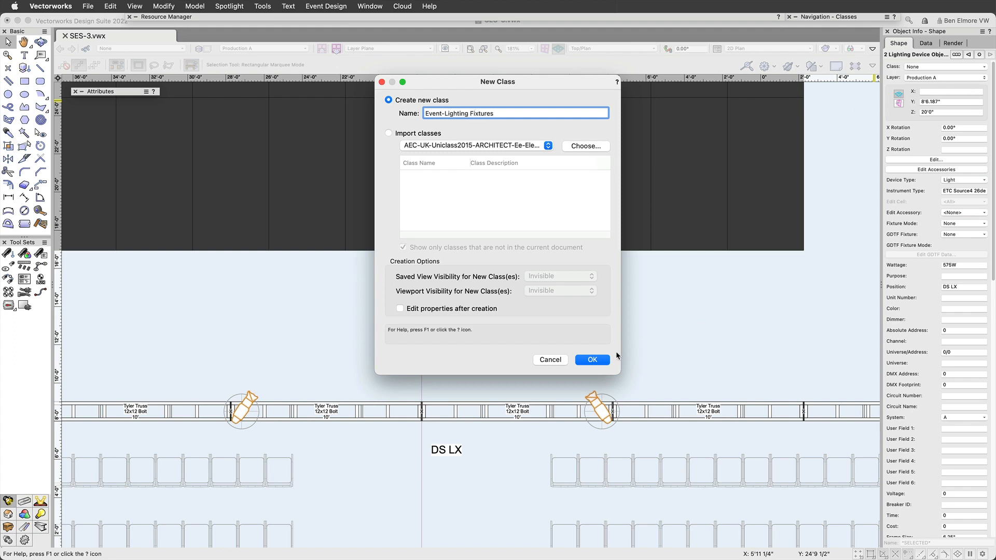
{"action": "left_click", "coordinate": [602, 360]}
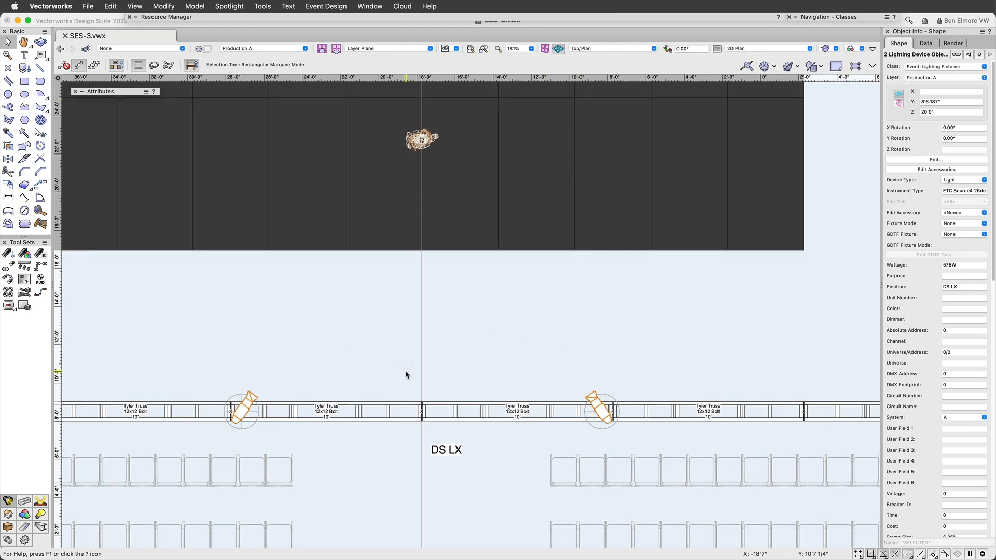
Place a focus point named DSC with a focus height of 8'0" on the human figure at the stage centerline.
{"action": "scroll", "coordinate": [405, 371], "scroll_direction": "down", "scroll_amount": 1}
{"action": "middle_click_drag", "start_coordinate": [357, 363], "coordinate": [360, 349]}
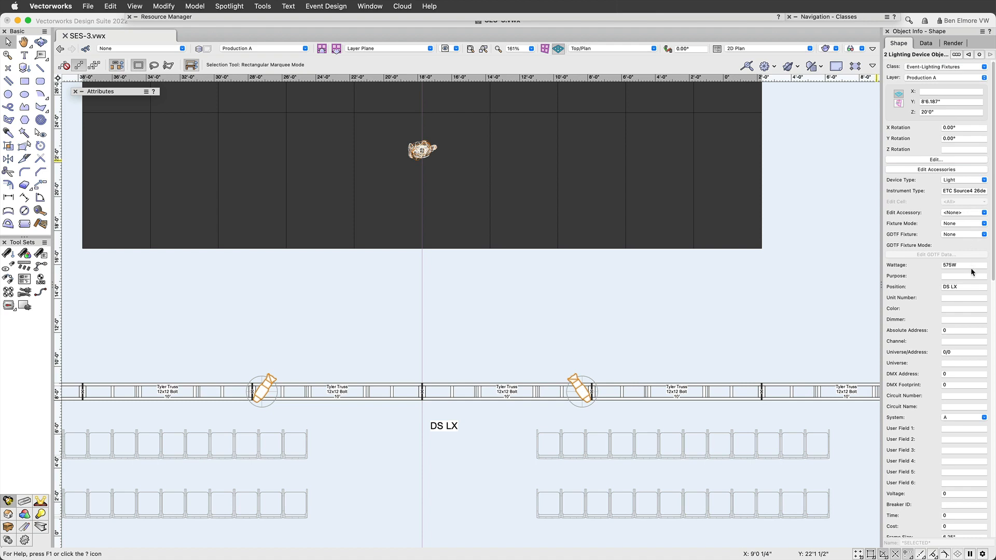
{"action": "left_click", "coordinate": [972, 284]}
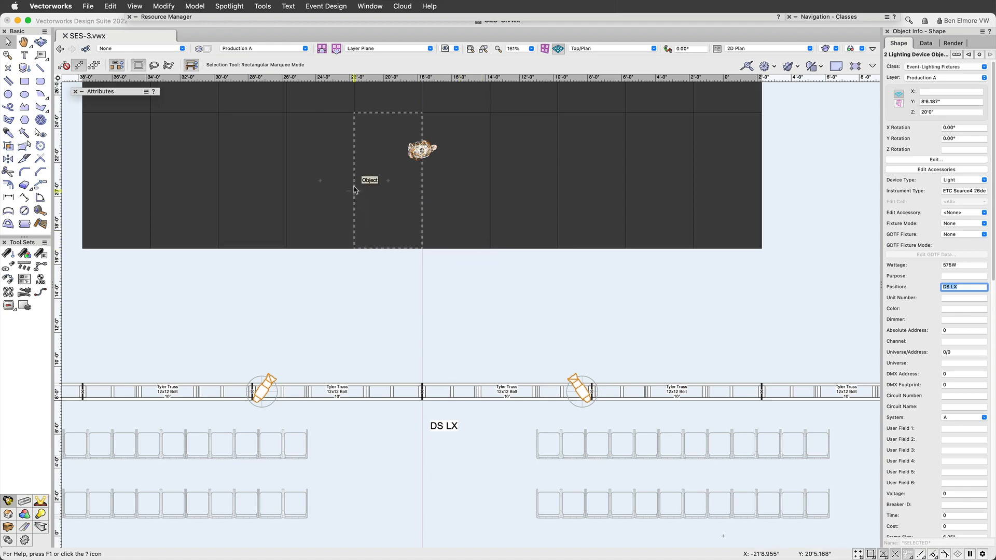
{"action": "scroll", "coordinate": [423, 166], "scroll_direction": "up", "scroll_amount": 2}
{"action": "scroll", "coordinate": [491, 172], "scroll_direction": "down", "scroll_amount": 1}
{"action": "middle_click_drag", "start_coordinate": [498, 178], "coordinate": [547, 224]}
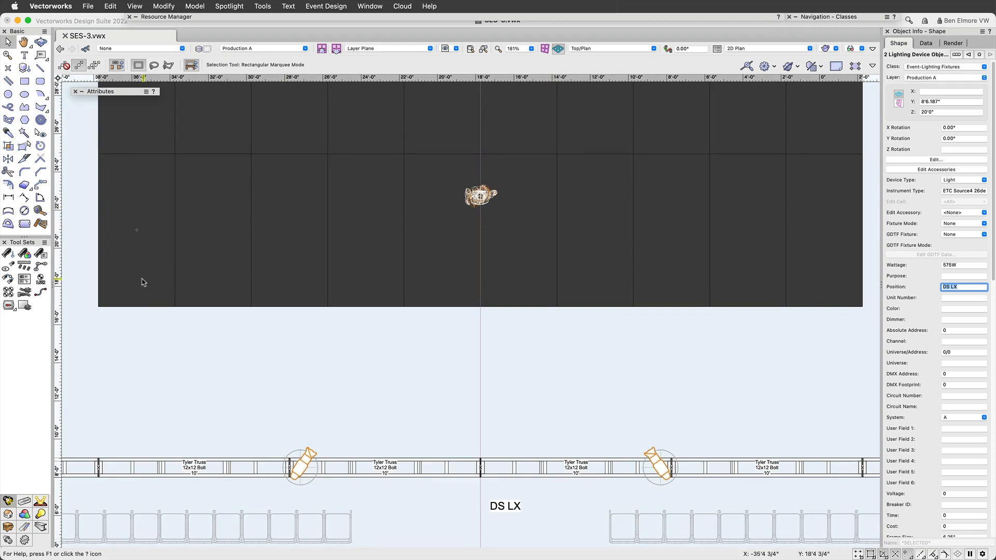
{"action": "left_click", "coordinate": [11, 268]}
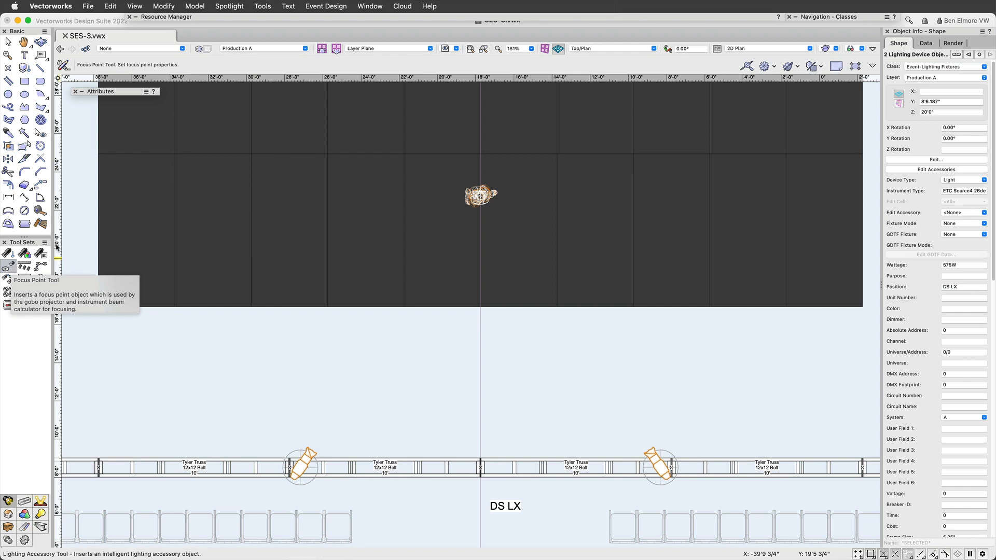
{"action": "left_click", "coordinate": [481, 196]}
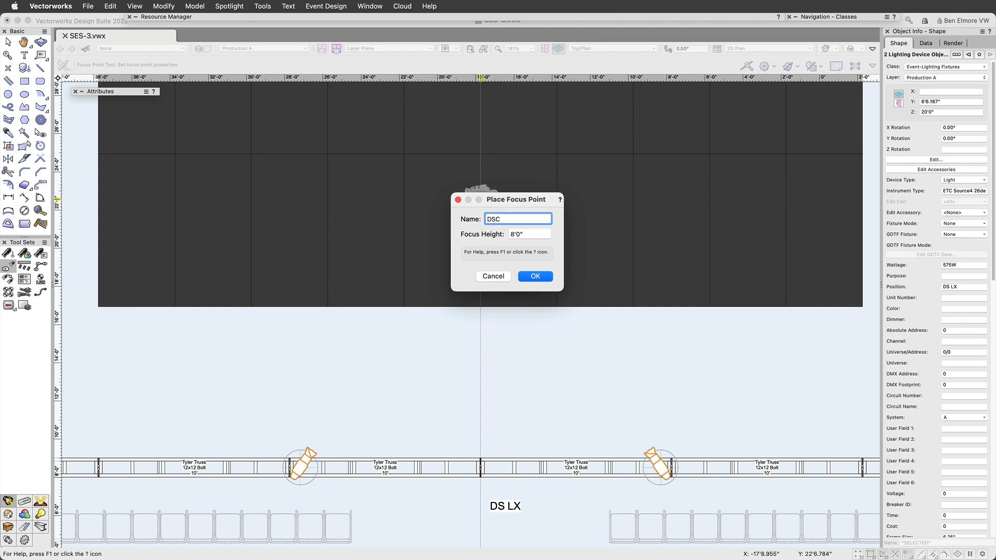
{"action": "left_click", "coordinate": [534, 236]}
{"action": "double_click", "coordinate": [515, 234]}
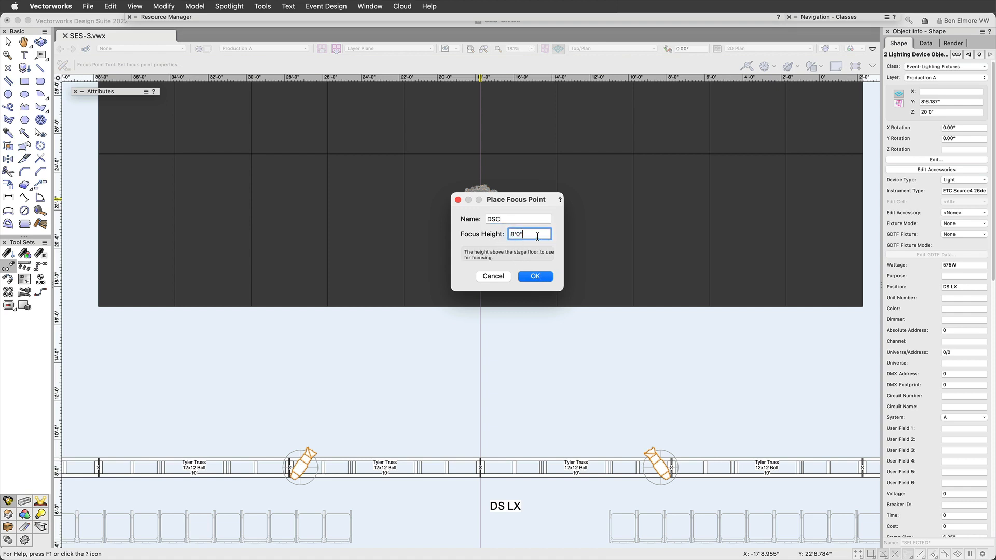
{"action": "left_click", "coordinate": [540, 277]}
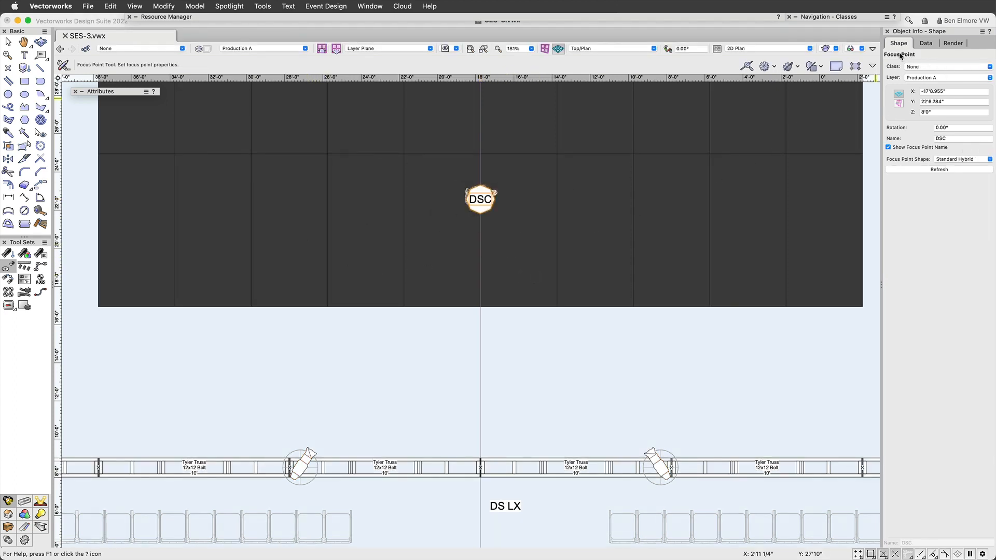
Create a new class named Event-Focus for the focus point, with its properties opened for editing after creation.
{"action": "left_click", "coordinate": [953, 66]}
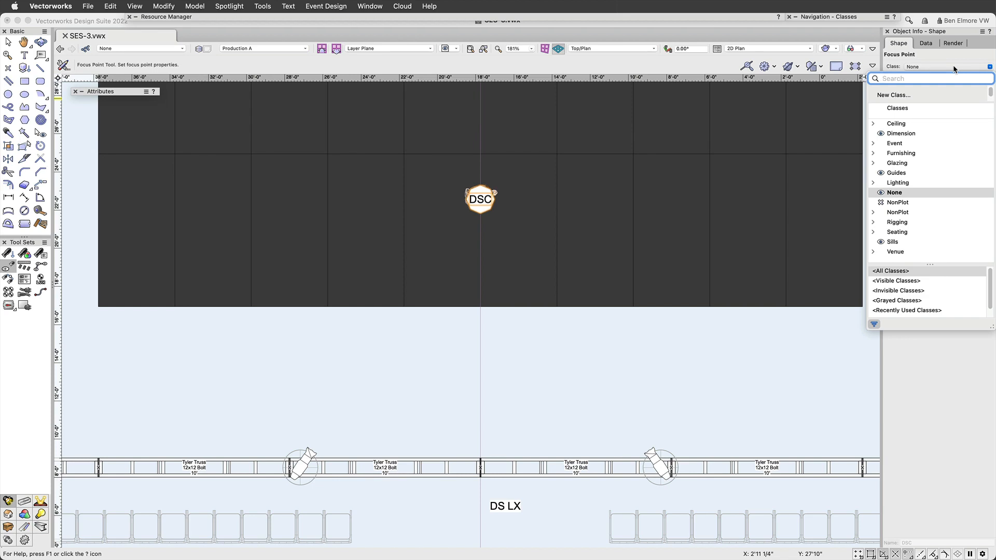
{"action": "left_click", "coordinate": [891, 96]}
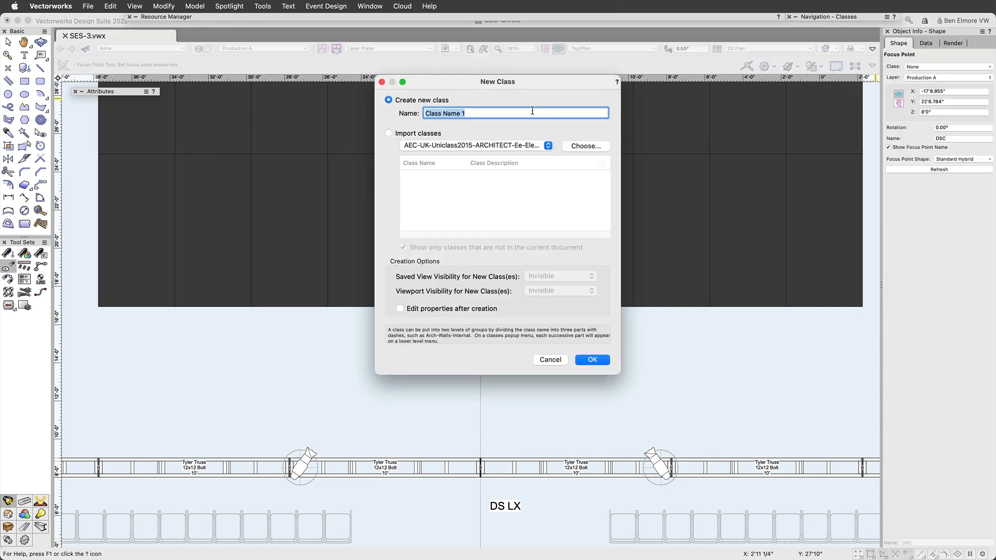
{"action": "type", "text": "Event-Focus"}
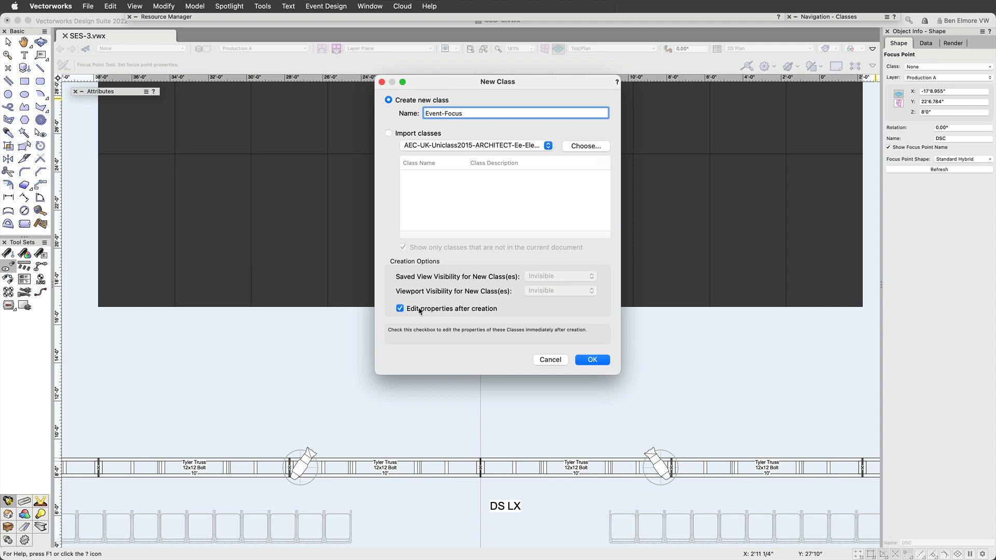
{"action": "left_click", "coordinate": [593, 360]}
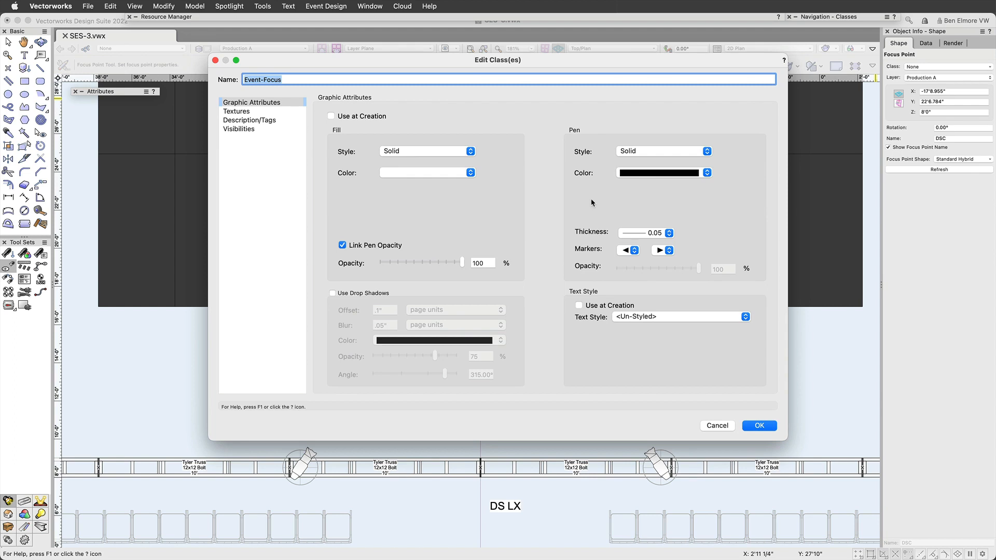
Set Event-Focus to use its graphics at creation with no fill and a magenta pen, and apply those attributes to the focus point.
{"action": "left_click", "coordinate": [291, 81]}
{"action": "left_click", "coordinate": [427, 152]}
{"action": "left_click", "coordinate": [407, 143]}
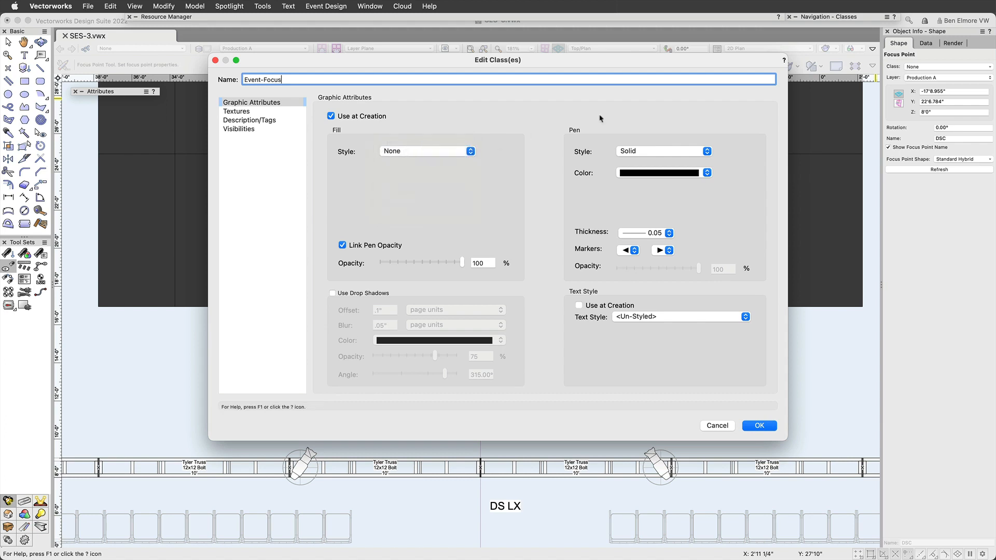
{"action": "left_click", "coordinate": [654, 173]}
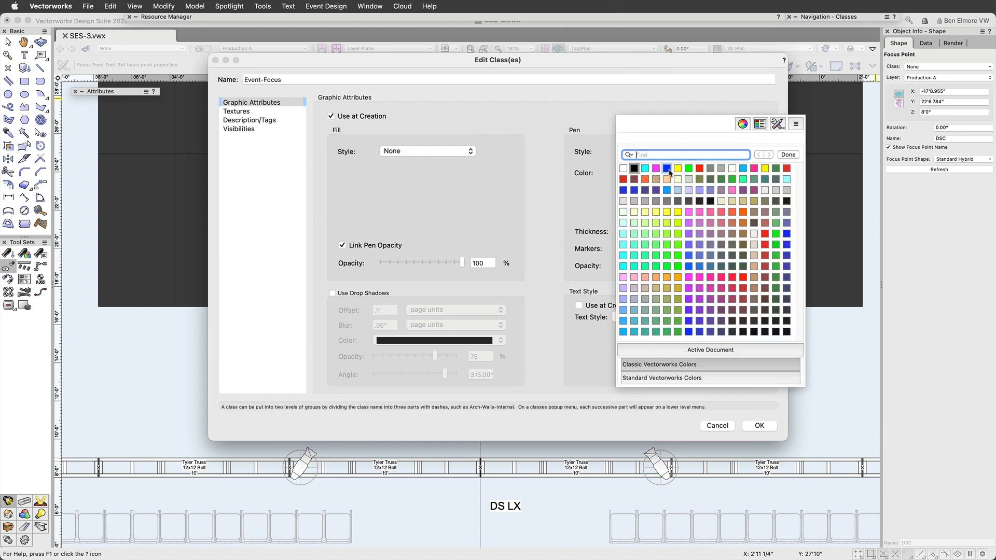
{"action": "left_click", "coordinate": [655, 169]}
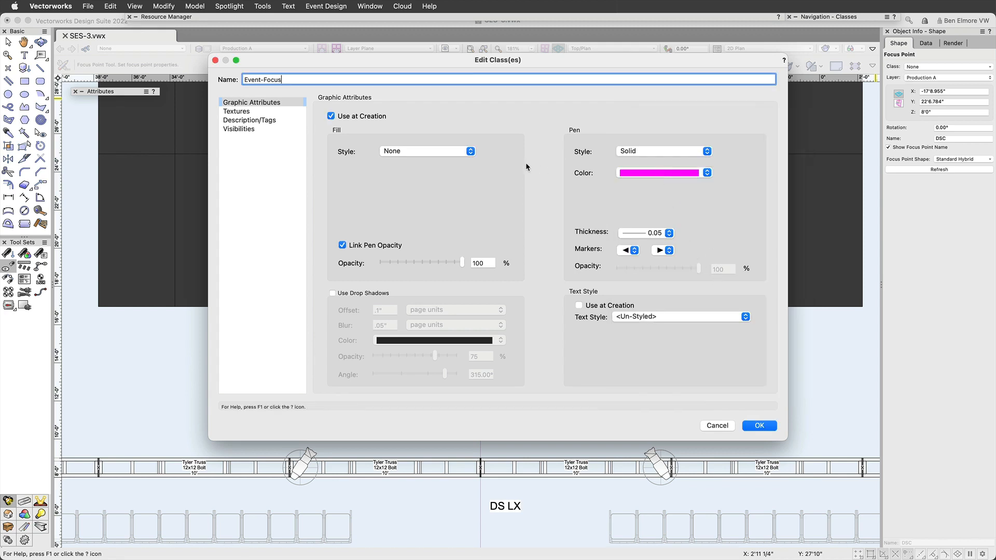
{"action": "left_click", "coordinate": [757, 426]}
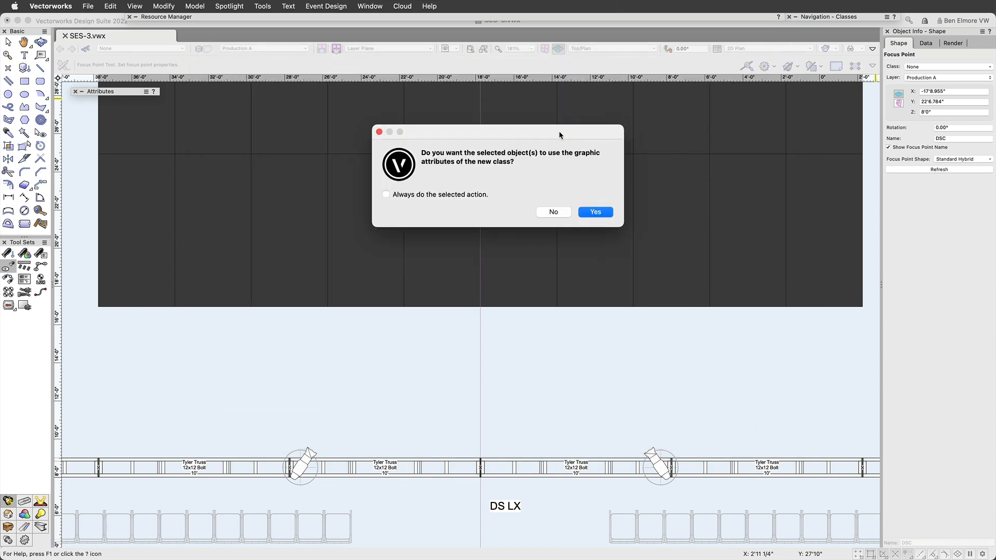
{"action": "left_click", "coordinate": [601, 213]}
Examine the DSC focus point over the human figure and its relation to the two lights on the DS LX truss.
{"action": "scroll", "coordinate": [489, 202], "scroll_direction": "up", "scroll_amount": 3}
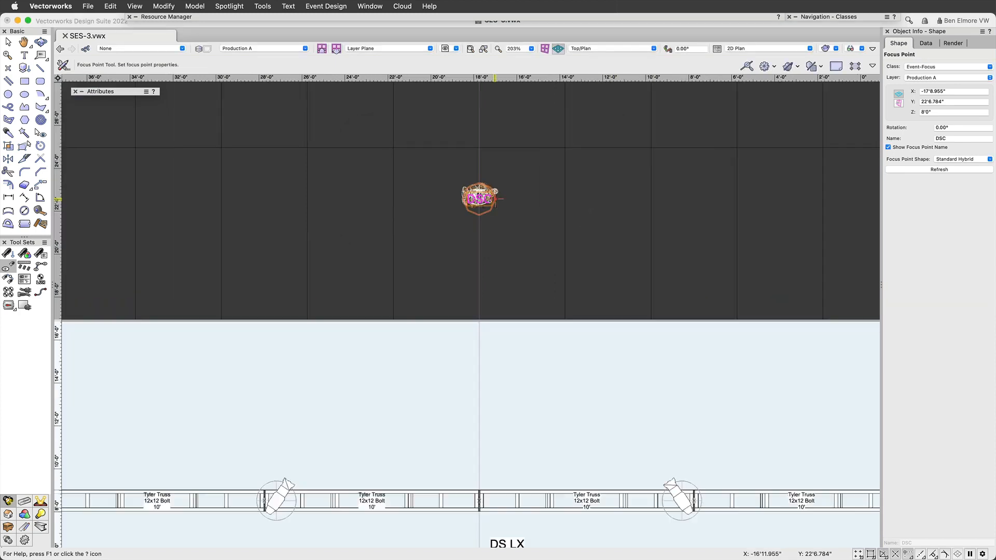
{"action": "scroll", "coordinate": [490, 202], "scroll_direction": "up", "scroll_amount": 1}
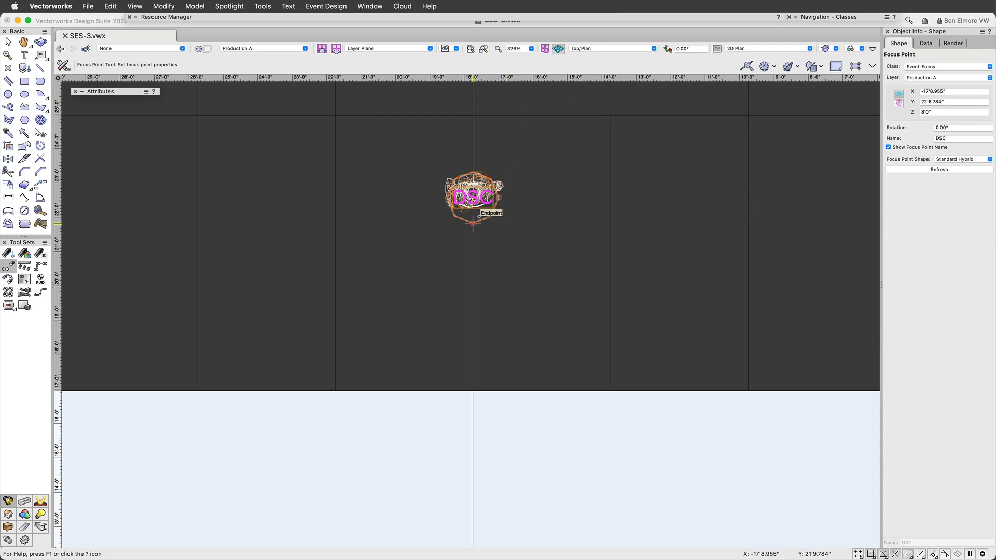
{"action": "scroll", "coordinate": [479, 216], "scroll_direction": "down", "scroll_amount": 4}
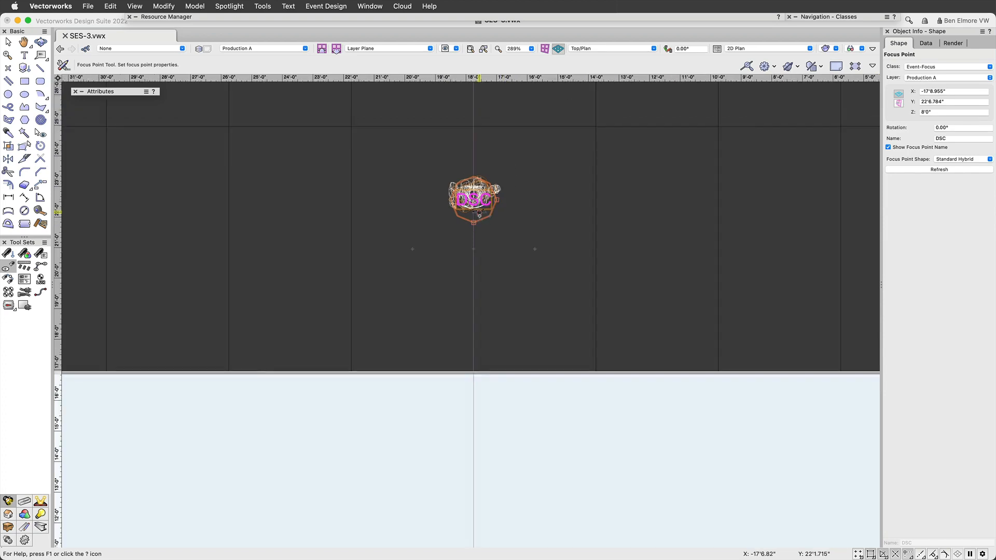
{"action": "scroll", "coordinate": [480, 215], "scroll_direction": "down", "scroll_amount": 1}
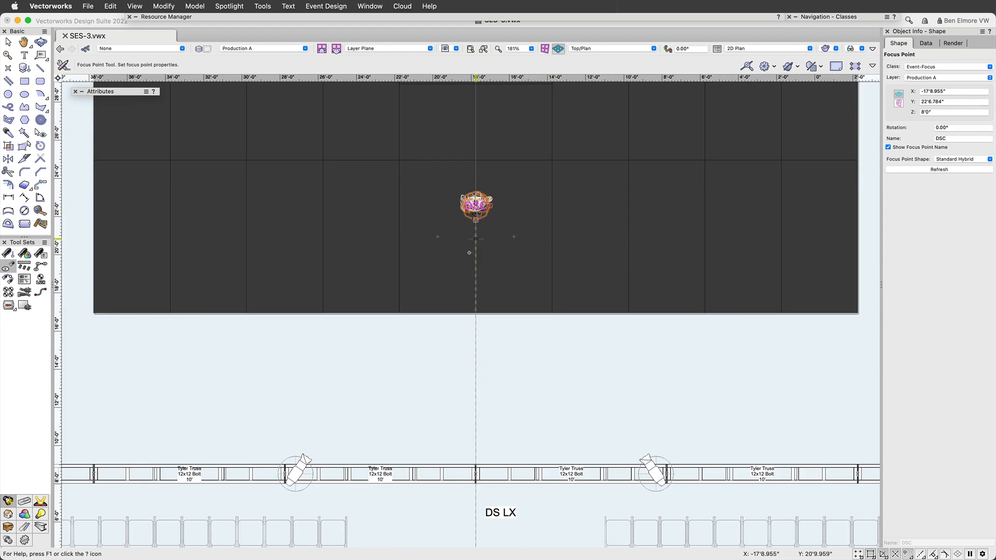
{"action": "middle_click_drag", "start_coordinate": [446, 232], "coordinate": [453, 188]}
{"action": "scroll", "coordinate": [453, 188], "scroll_direction": "down", "scroll_amount": 1}
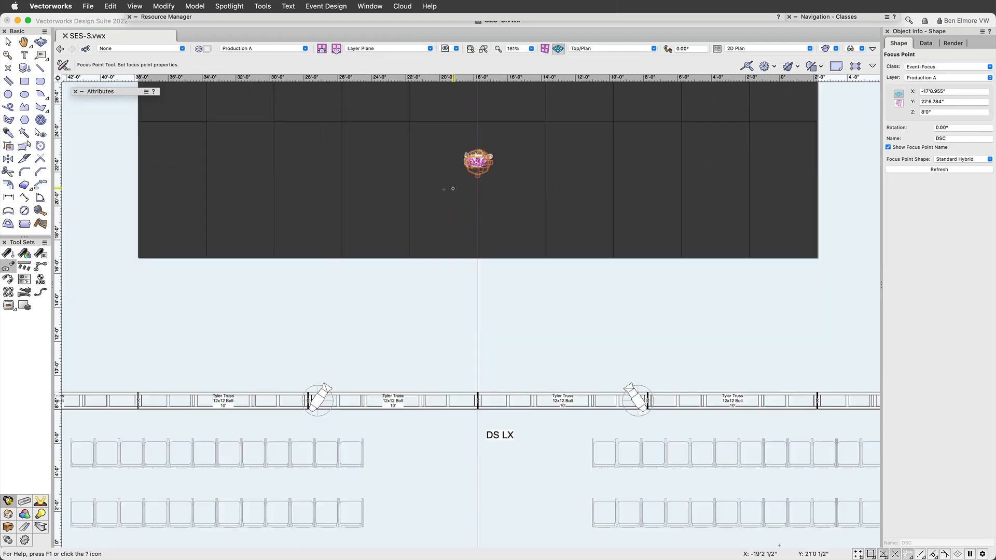
{"action": "scroll", "coordinate": [452, 188], "scroll_direction": "down", "scroll_amount": 1}
{"action": "left_click_drag", "start_coordinate": [476, 212], "coordinate": [477, 203]}
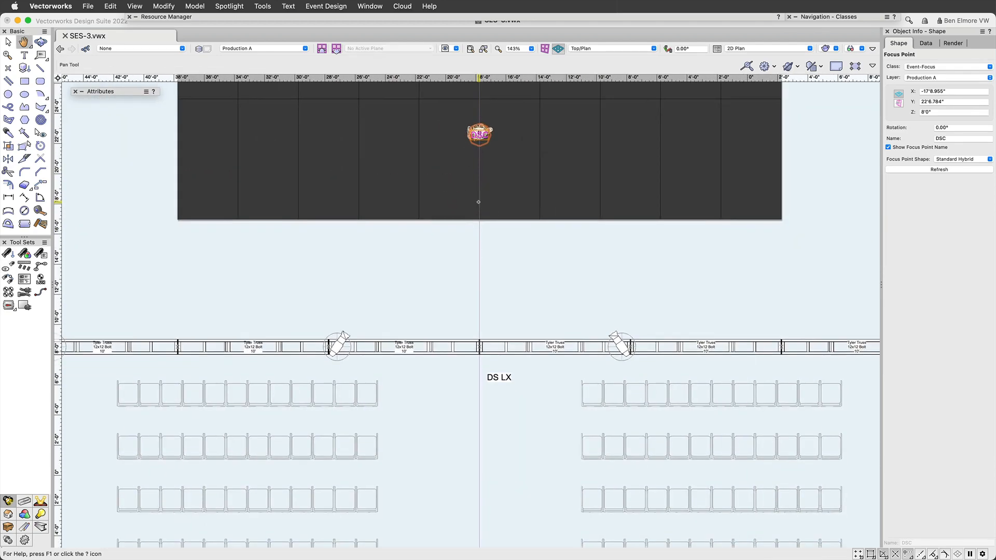
{"action": "scroll", "coordinate": [478, 202], "scroll_direction": "down", "scroll_amount": 1}
{"action": "middle_click_drag", "start_coordinate": [483, 215], "coordinate": [468, 223]}
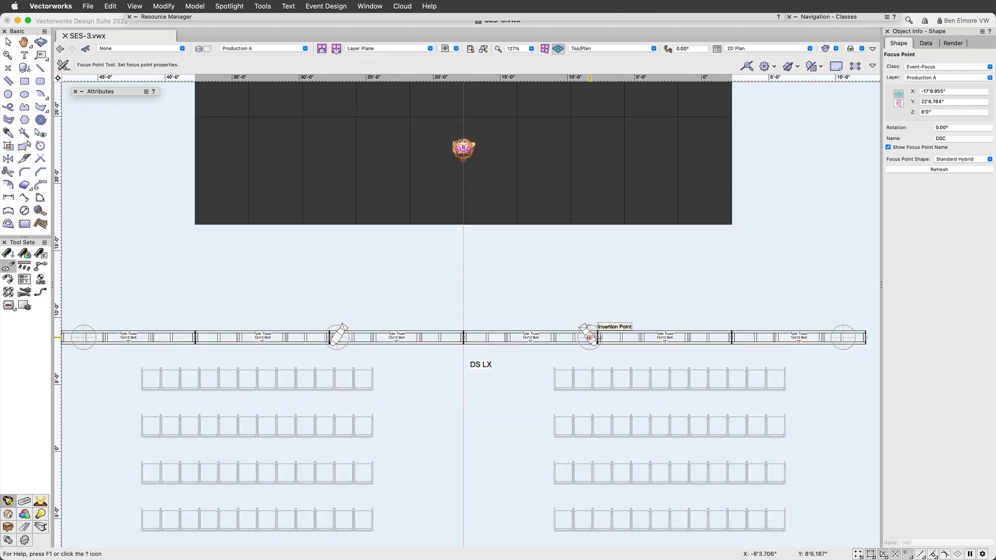
Select both Source 4 fixtures on the DS LX truss, set their focus to DSC and turn on Draw beam.
{"action": "key", "text": "x"}
{"action": "left_click_drag", "start_coordinate": [633, 295], "coordinate": [300, 368]}
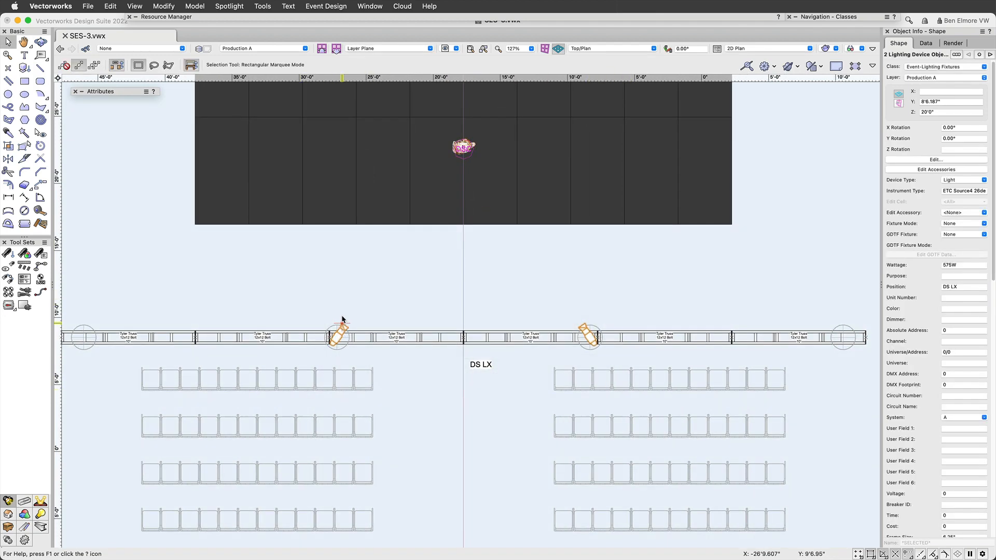
{"action": "left_click_drag", "start_coordinate": [992, 254], "coordinate": [994, 475]}
{"action": "left_click", "coordinate": [975, 455]}
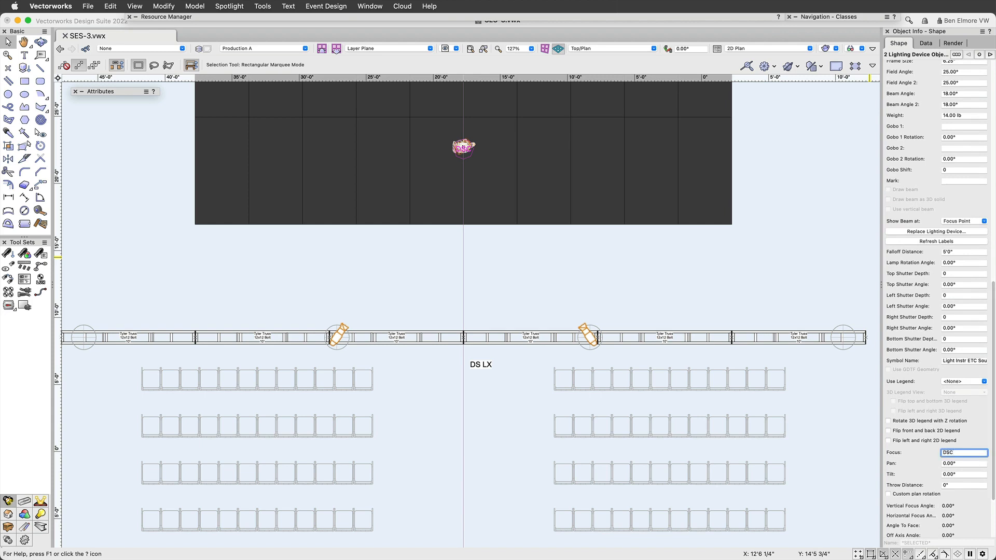
{"action": "type", "text": "DSC"}
{"action": "key", "text": "Return"}
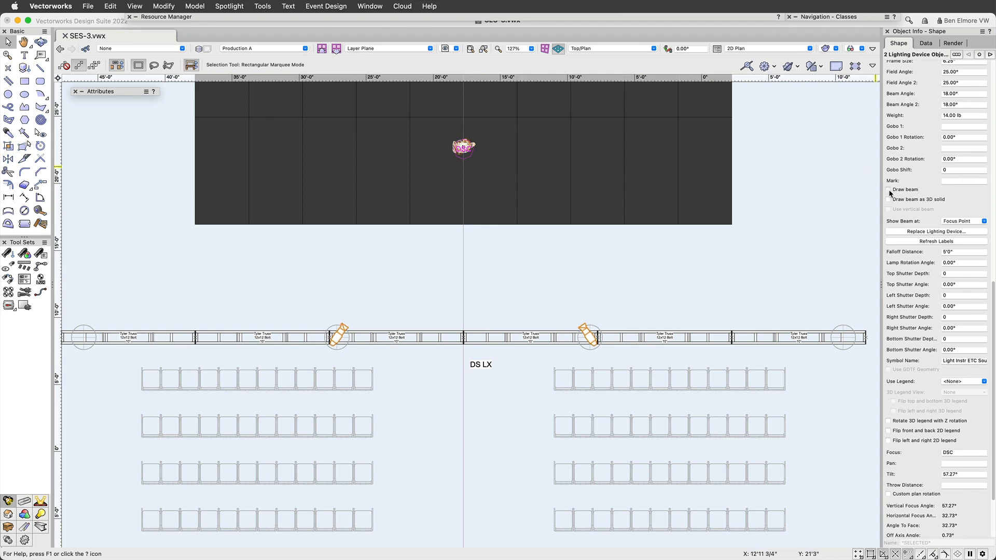
{"action": "middle_click_drag", "start_coordinate": [618, 206], "coordinate": [637, 275]}
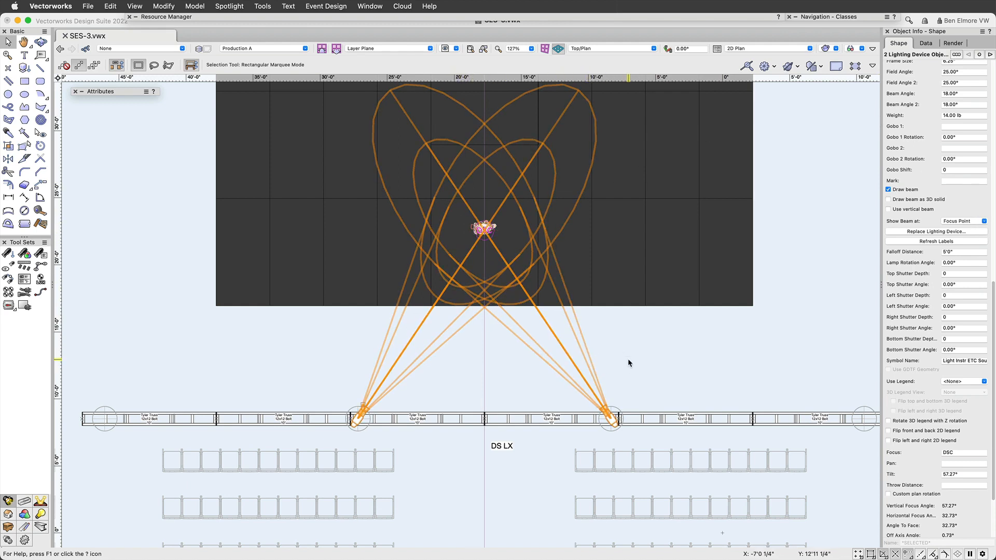
{"action": "middle_click_drag", "start_coordinate": [627, 360], "coordinate": [661, 393]}
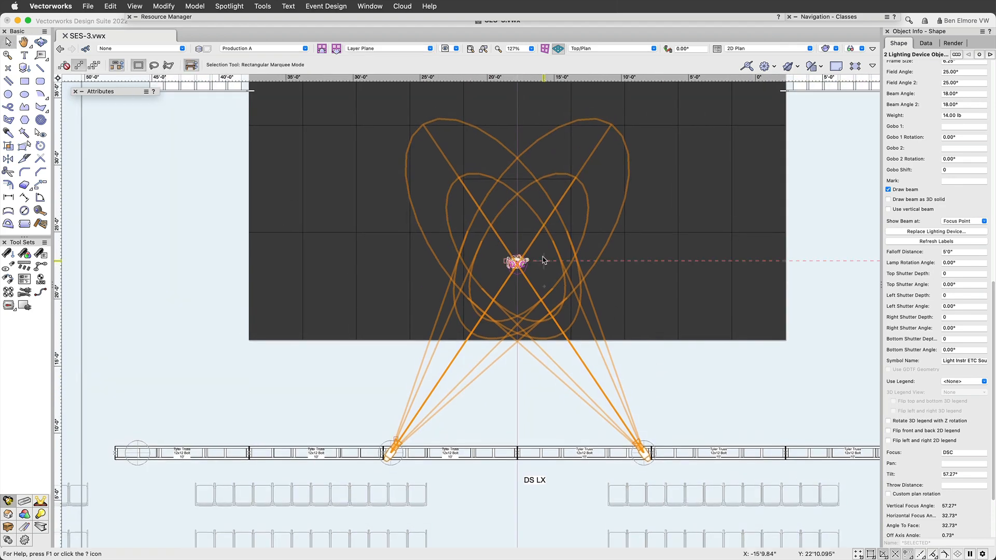
Try moving the DSC focus point upstage to see the two fixtures refocus, and undo the moves.
{"action": "scroll", "coordinate": [301, 371], "scroll_direction": "down", "scroll_amount": 1}
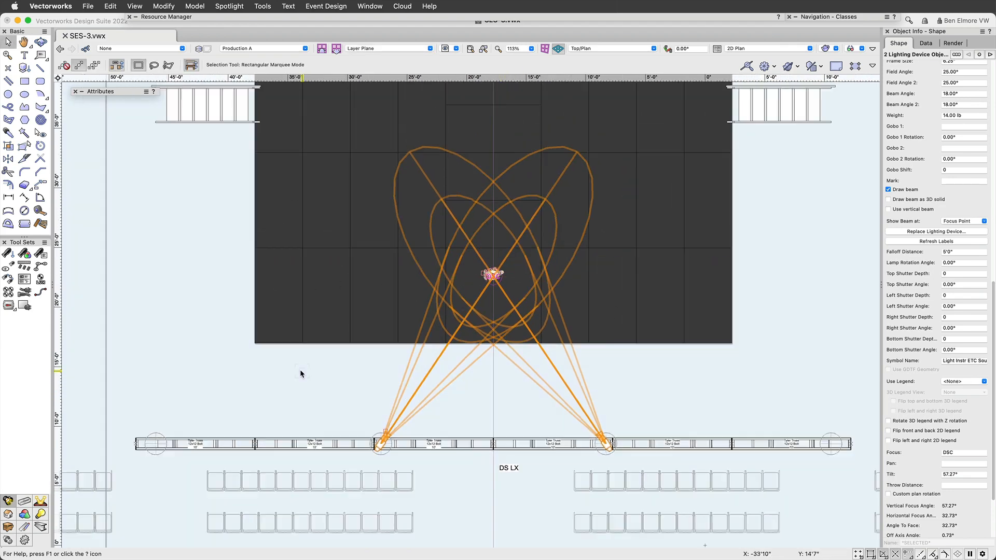
{"action": "scroll", "coordinate": [302, 370], "scroll_direction": "up", "scroll_amount": 2}
{"action": "scroll", "coordinate": [588, 389], "scroll_direction": "down", "scroll_amount": 3}
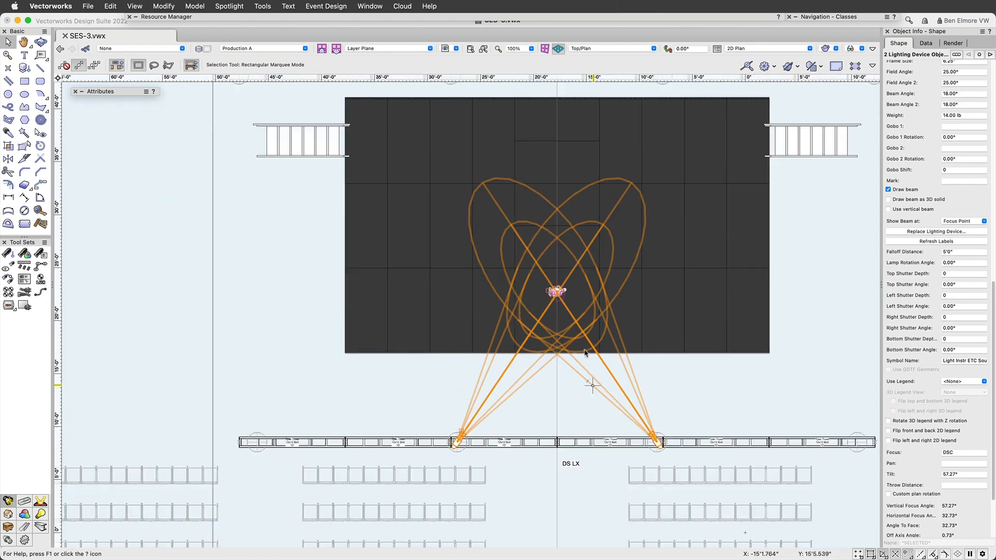
{"action": "left_click_drag", "start_coordinate": [551, 290], "coordinate": [519, 221]}
{"action": "scroll", "coordinate": [558, 281], "scroll_direction": "up", "scroll_amount": 1}
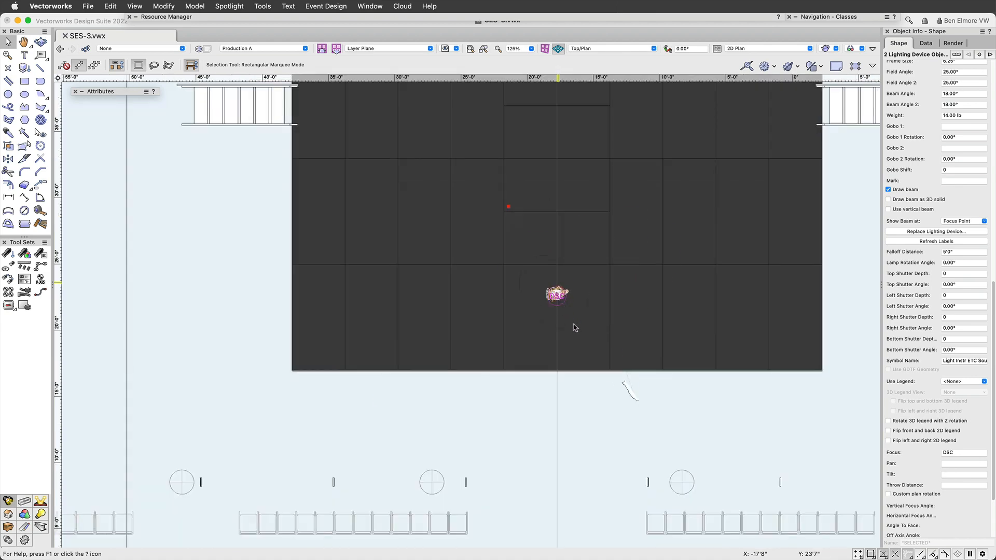
{"action": "left_click_drag", "start_coordinate": [569, 296], "coordinate": [494, 187]}
{"action": "key", "text": "super+z"}
{"action": "key", "text": "super+z"}
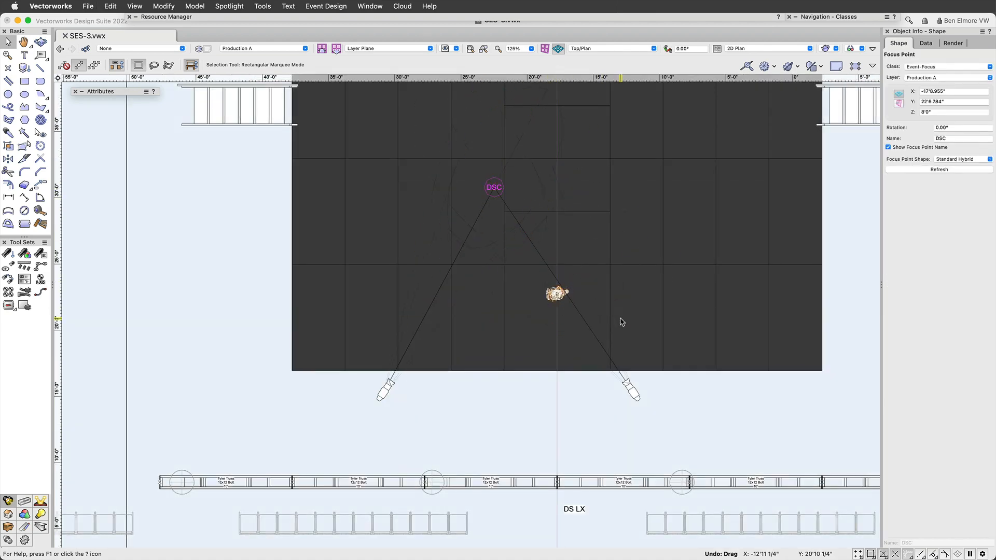
{"action": "mouse_move", "coordinate": [567, 294]}
{"action": "left_mouse_down"}
{"action": "mouse_move", "coordinate": [431, 208]}
{"action": "mouse_move", "coordinate": [556, 293]}
{"action": "left_mouse_up"}
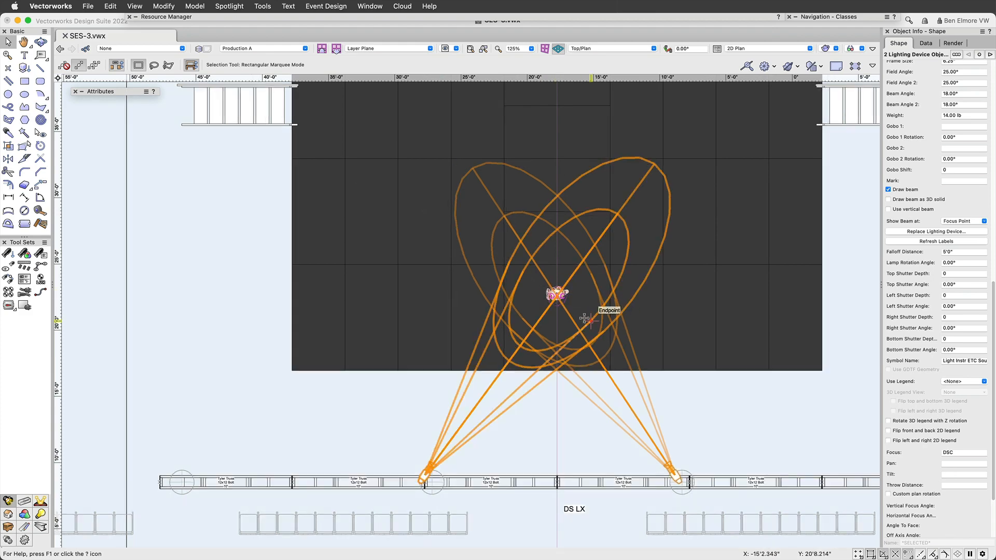
Try moving the DSC focus point to the upstage right area of the deck.
{"action": "scroll", "coordinate": [585, 318], "scroll_direction": "up", "scroll_amount": 2}
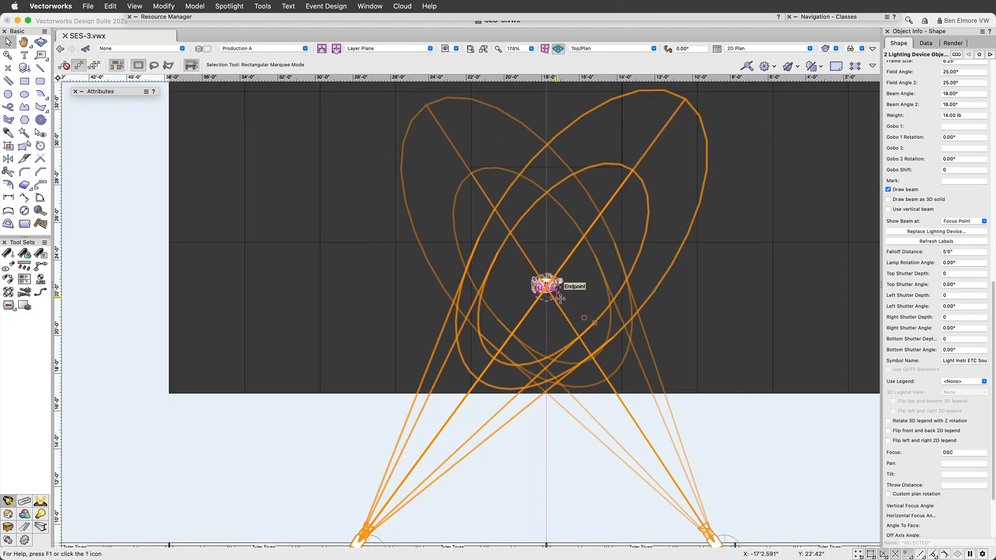
{"action": "left_click", "coordinate": [857, 442]}
{"action": "left_click_drag", "start_coordinate": [556, 297], "coordinate": [342, 149]}
{"action": "scroll", "coordinate": [462, 306], "scroll_direction": "down", "scroll_amount": 3}
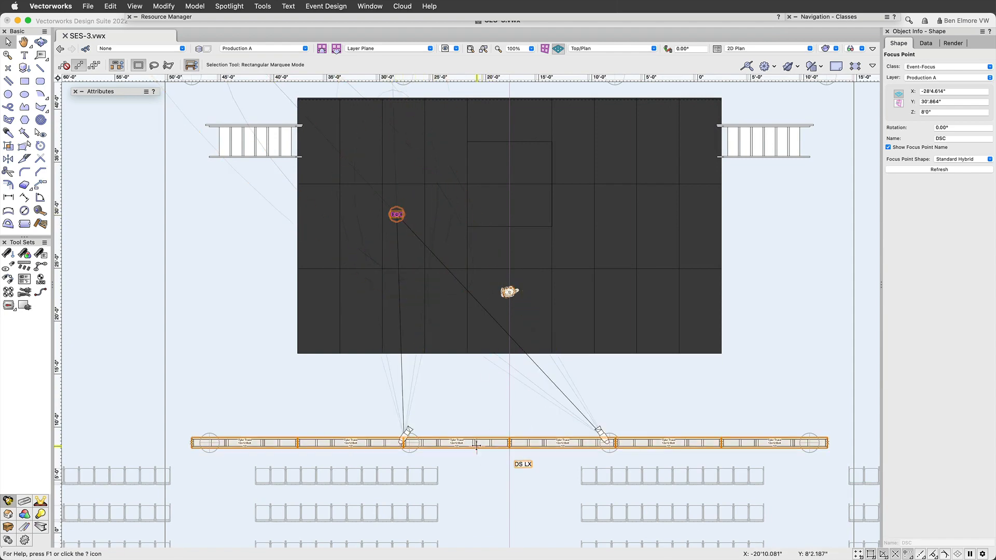
Try moving the DS LX truss over the audience seating, and undo both the truss and focus point moves.
{"action": "left_click_drag", "start_coordinate": [477, 445], "coordinate": [372, 490]}
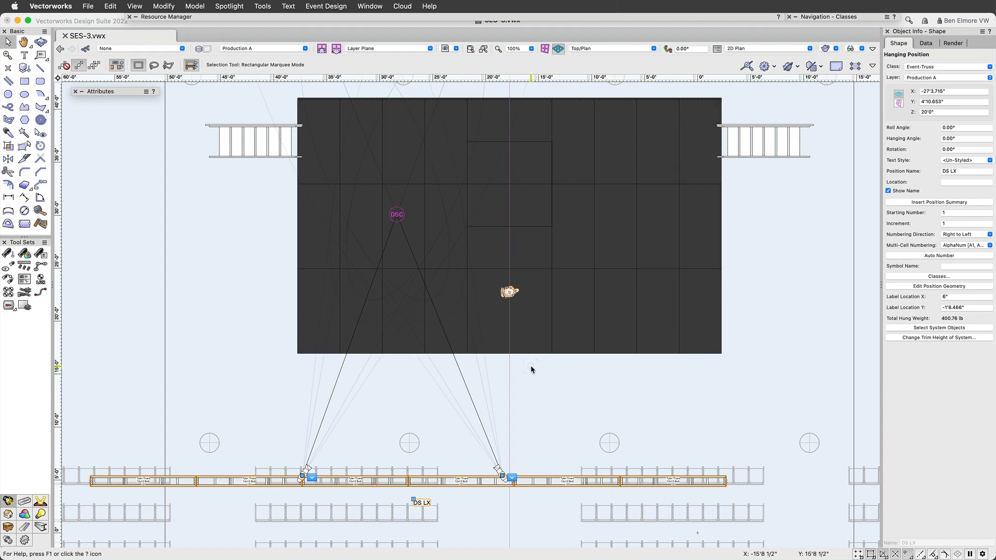
{"action": "left_click", "coordinate": [599, 387]}
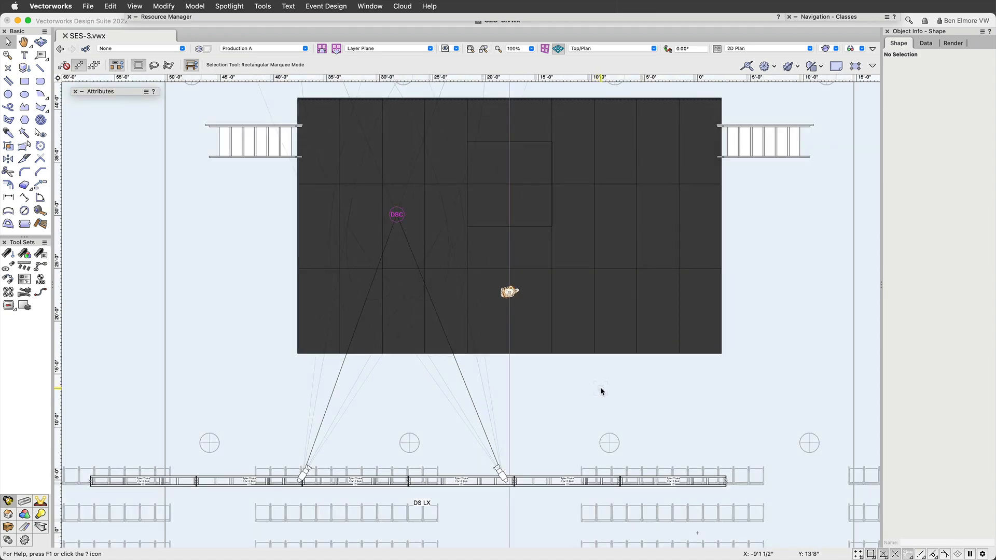
{"action": "key", "text": "super+z"}
{"action": "key", "text": "super+z"}
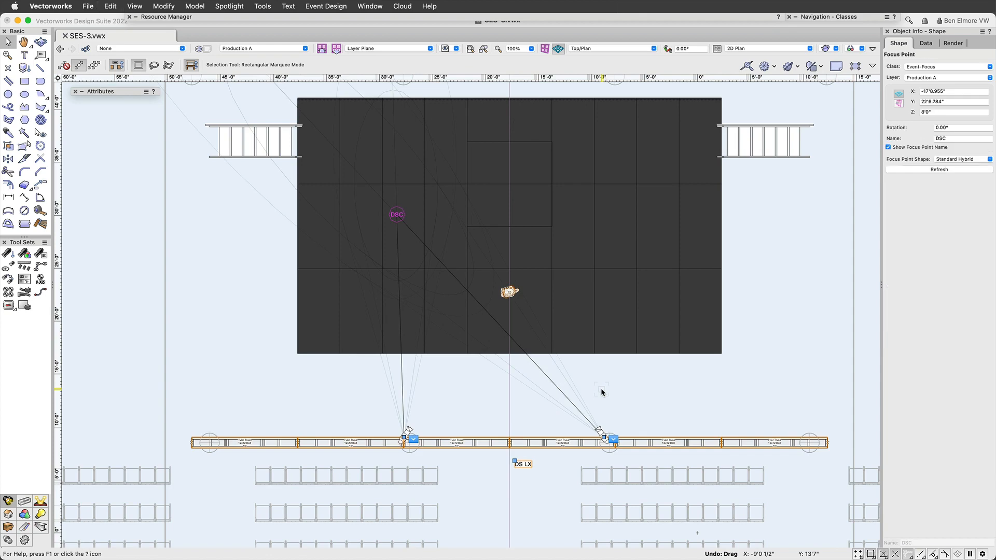
{"action": "middle_click_drag", "start_coordinate": [632, 382], "coordinate": [625, 371]}
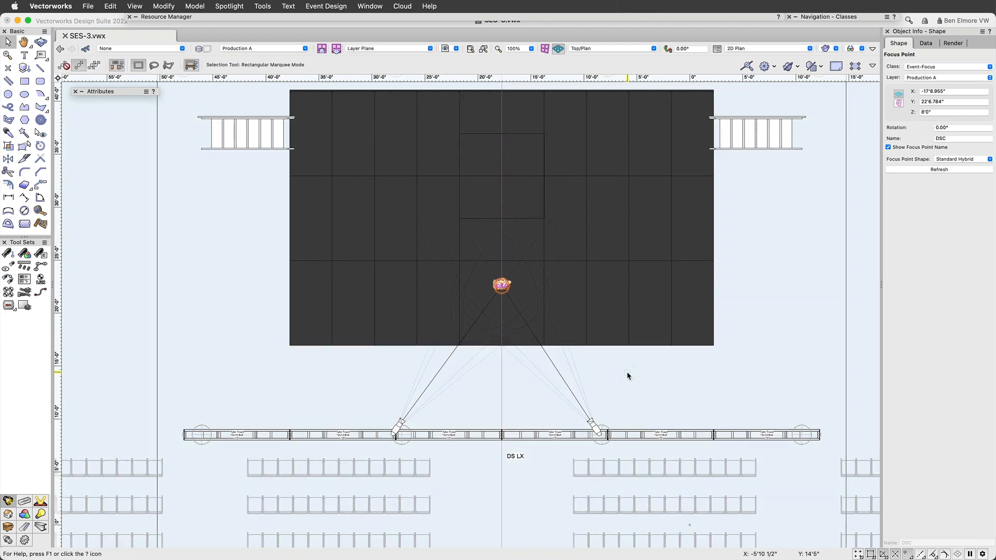
Draw a center-line photometric grid over the stage deck, 36' by about 20'10", keeping the default 5' grid spacing.
{"action": "left_click", "coordinate": [8, 294]}
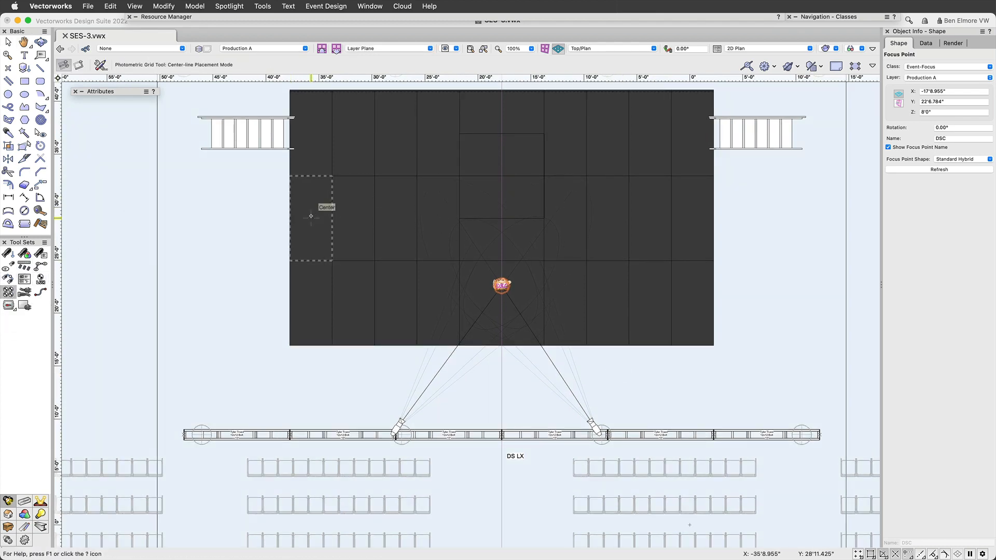
{"action": "left_click", "coordinate": [692, 218]}
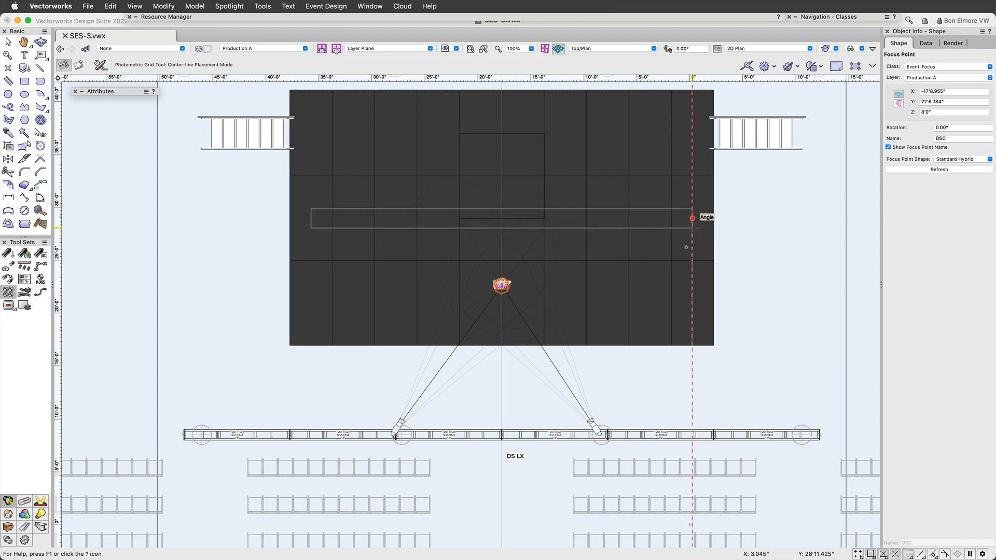
{"action": "left_click", "coordinate": [670, 332]}
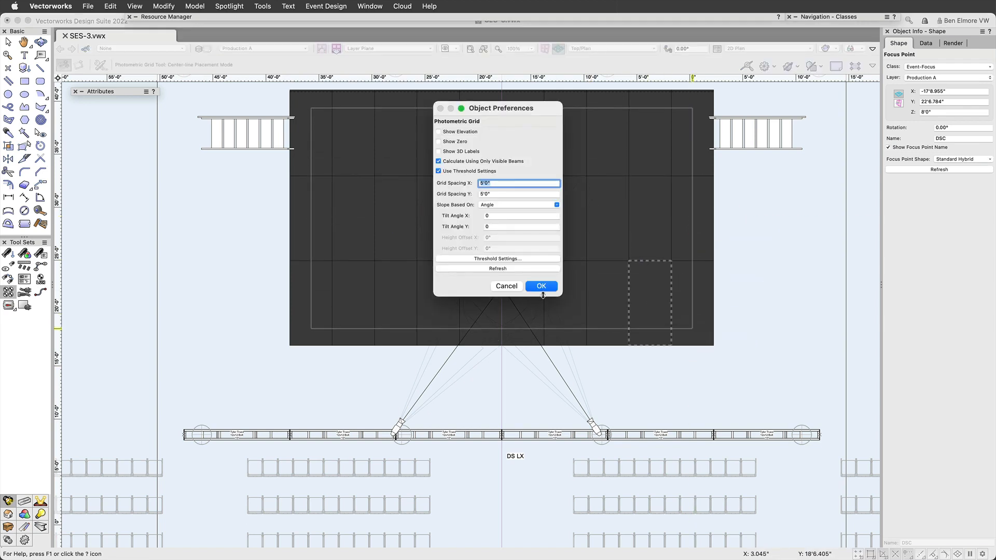
{"action": "left_click", "coordinate": [544, 290]}
{"action": "left_click", "coordinate": [541, 287]}
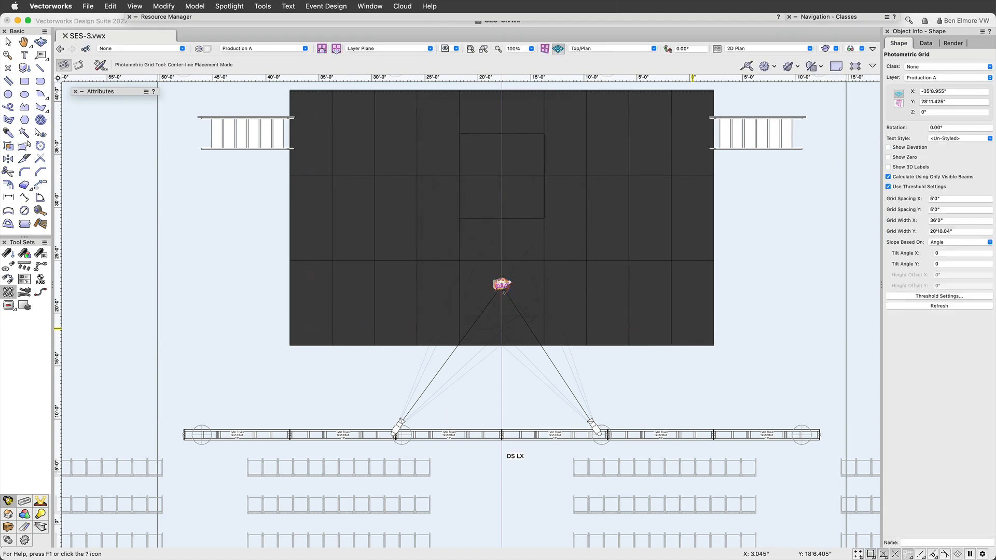
Examine the foot-candle readings across the stage deck and delete the photometric grid.
{"action": "scroll", "coordinate": [506, 286], "scroll_direction": "up", "scroll_amount": 5}
{"action": "scroll", "coordinate": [585, 341], "scroll_direction": "down", "scroll_amount": 3}
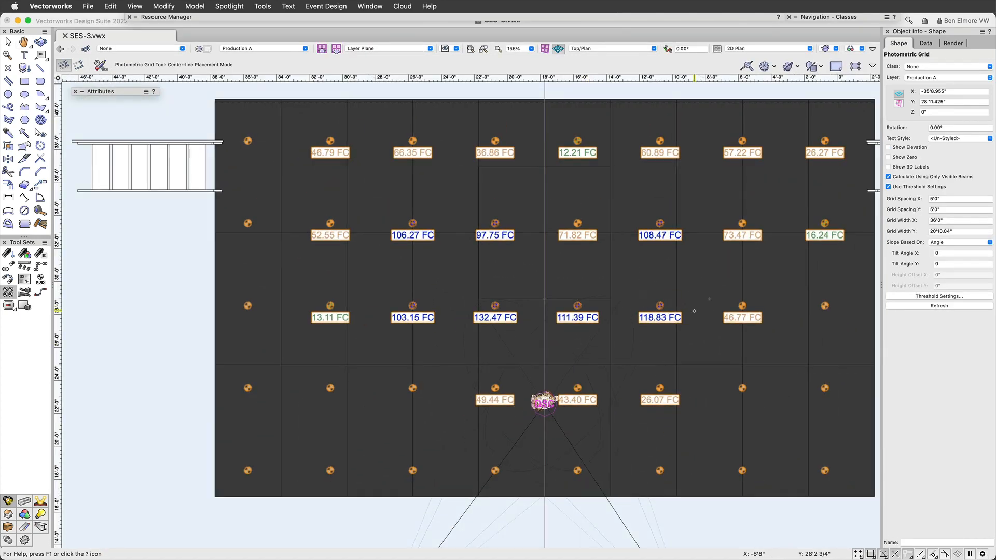
{"action": "scroll", "coordinate": [644, 299], "scroll_direction": "right", "scroll_amount": 5}
{"action": "scroll", "coordinate": [643, 299], "scroll_direction": "down", "scroll_amount": 2}
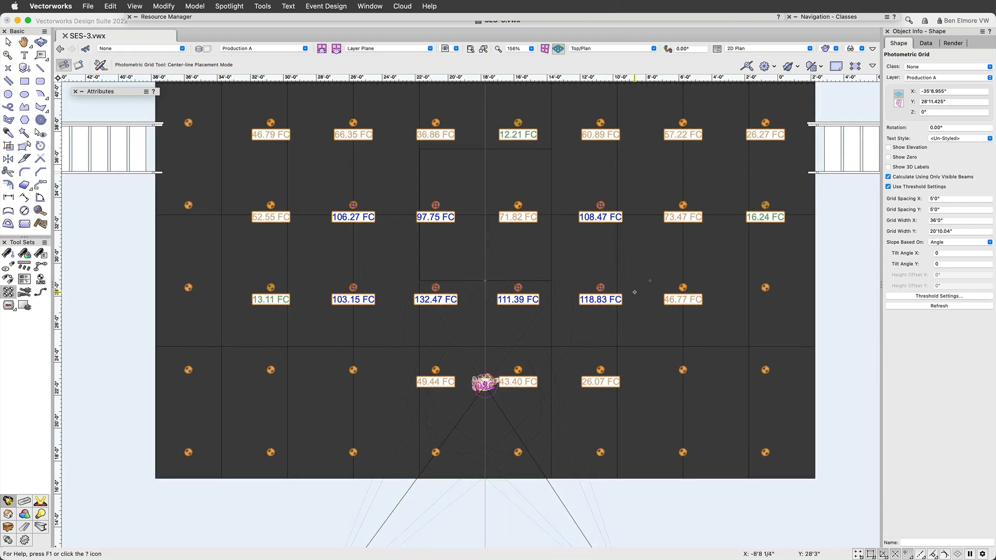
{"action": "key", "text": "Delete"}
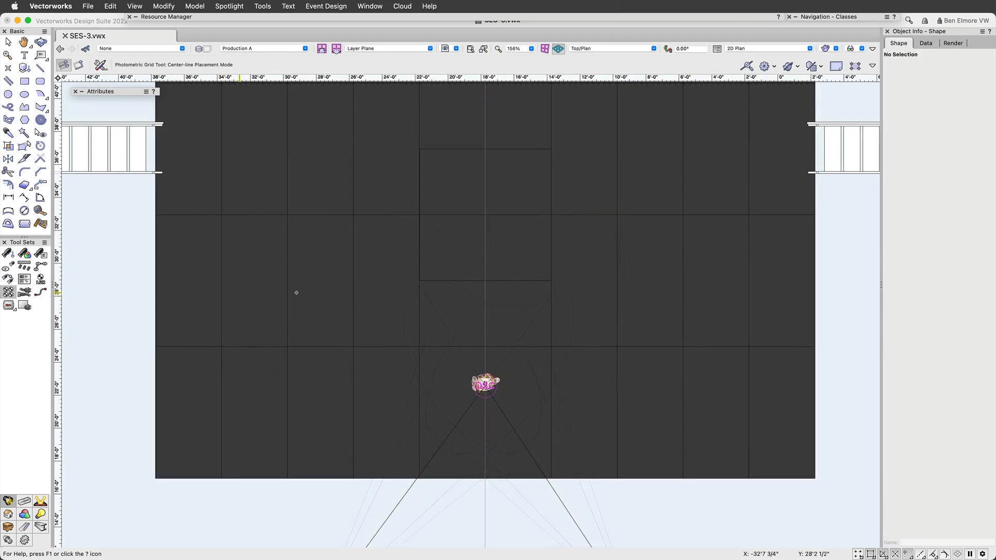
Make the DSC focus point's class, Event-Focus, the active class.
{"action": "scroll", "coordinate": [438, 326], "scroll_direction": "down", "scroll_amount": 3}
{"action": "middle_click_drag", "start_coordinate": [505, 396], "coordinate": [492, 312]}
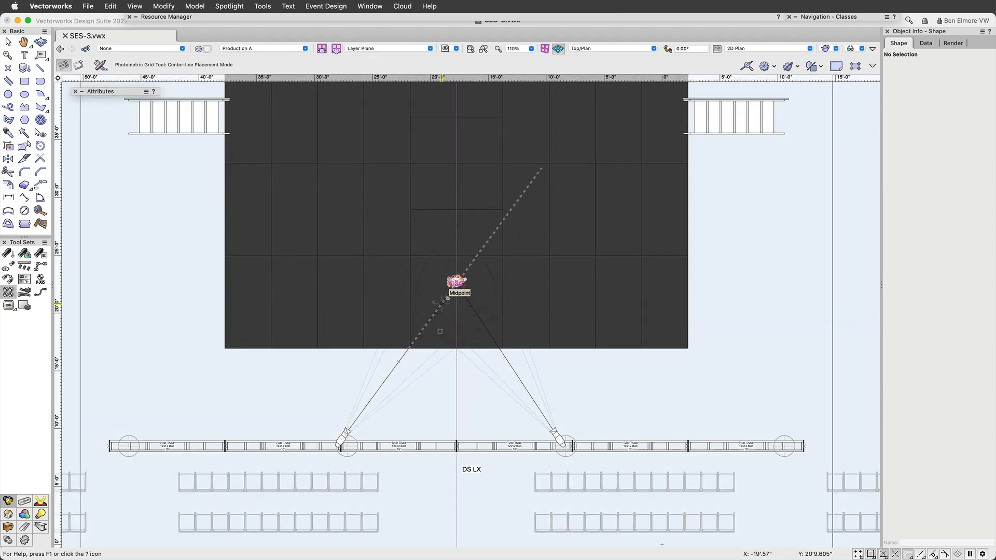
{"action": "key", "text": "x"}
{"action": "scroll", "coordinate": [457, 284], "scroll_direction": "up", "scroll_amount": 4}
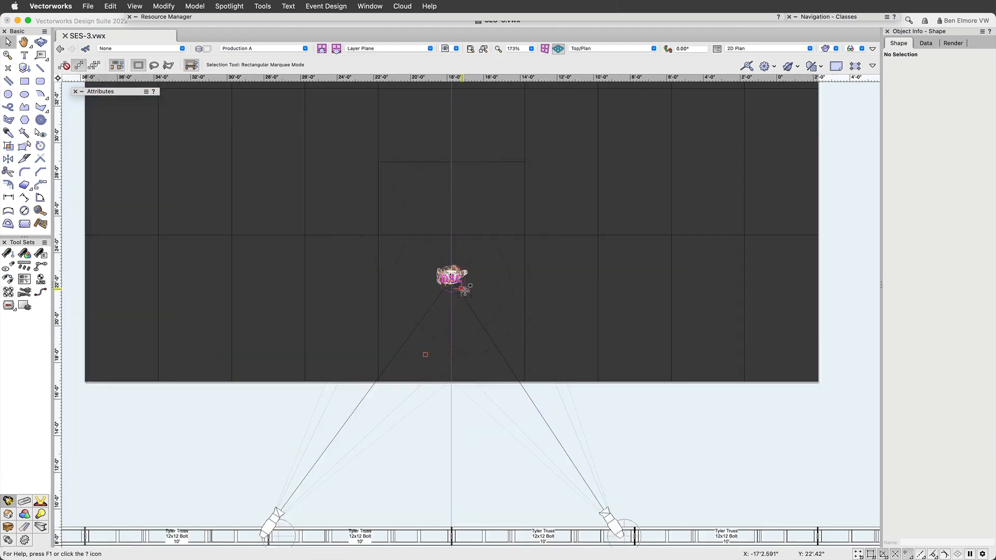
{"action": "left_click", "coordinate": [462, 284]}
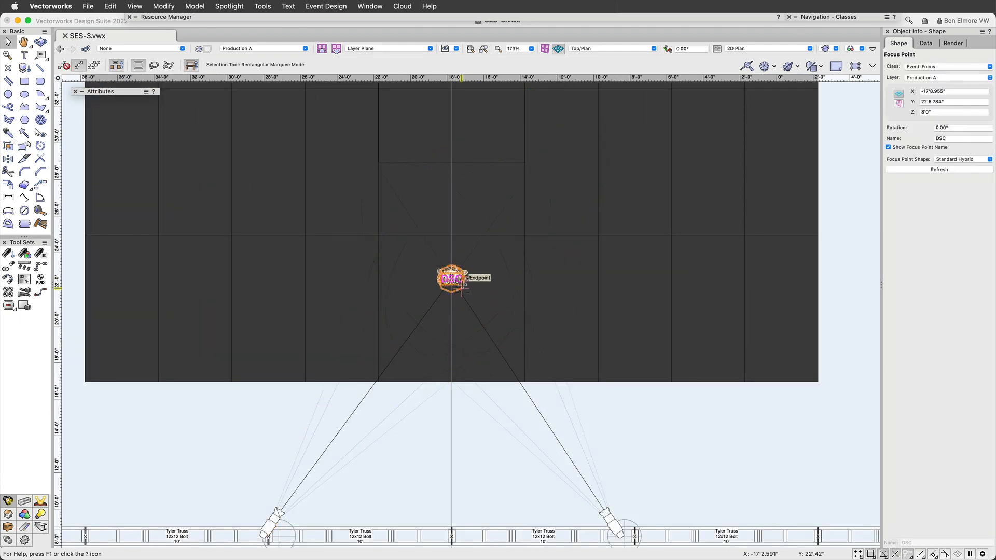
{"action": "right_click", "coordinate": [461, 282]}
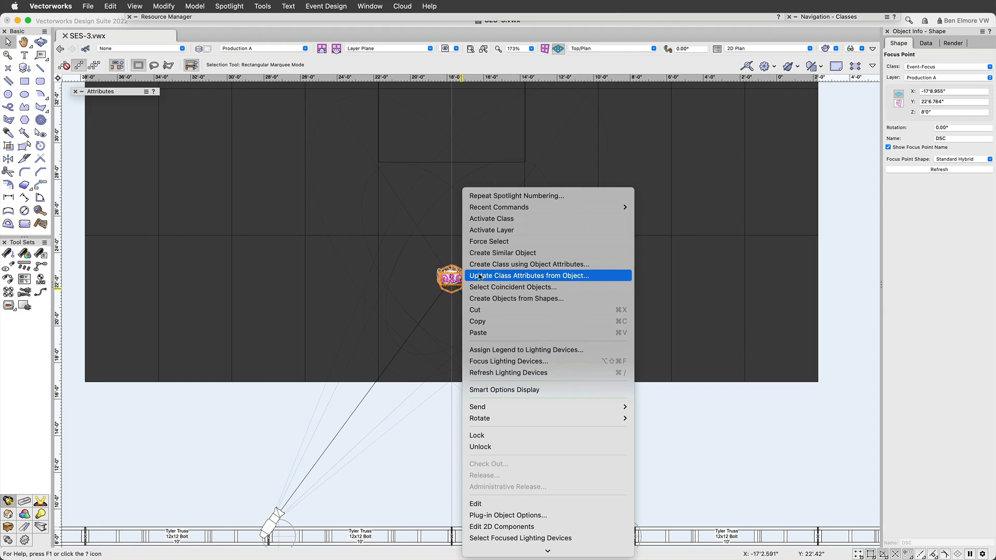
{"action": "left_click", "coordinate": [524, 218]}
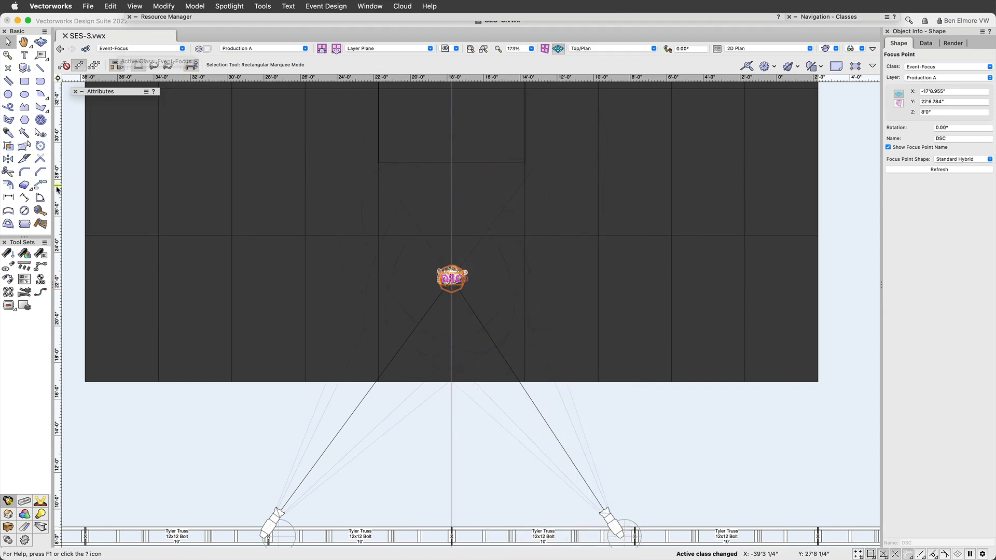
Duplicate the DSC focus point about 12' toward stage right with Move by Points and name the copy DSR.
{"action": "left_click", "coordinate": [38, 185]}
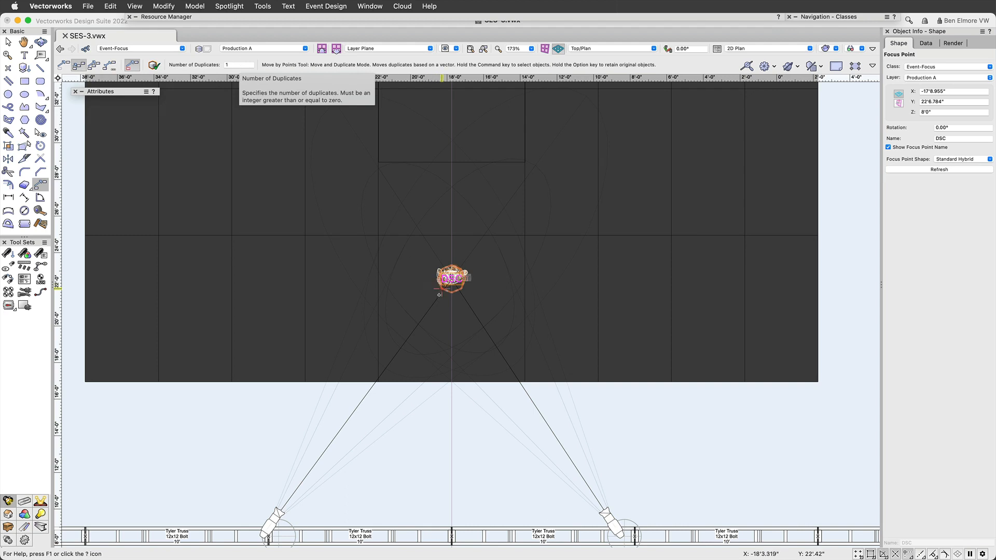
{"action": "left_click", "coordinate": [452, 278]}
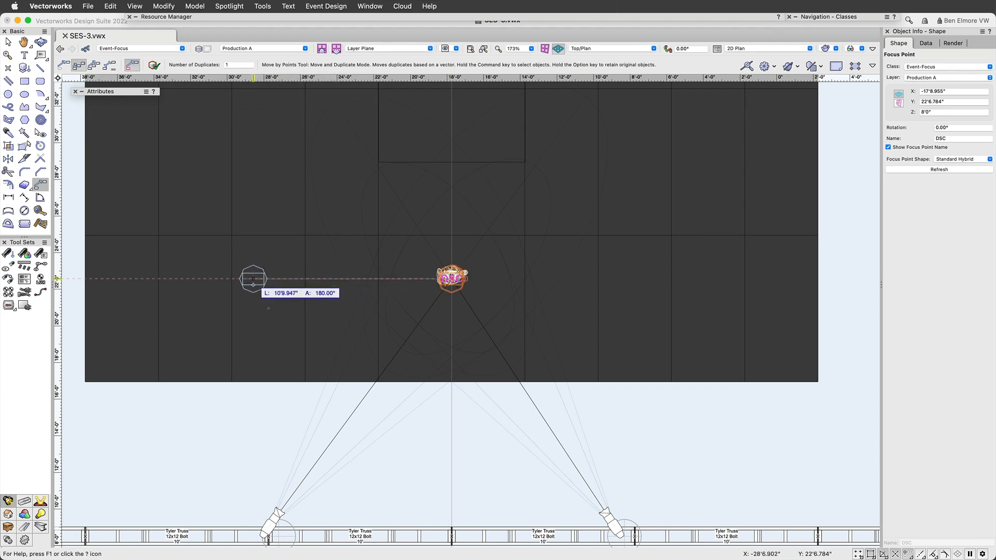
{"action": "left_click", "coordinate": [232, 280]}
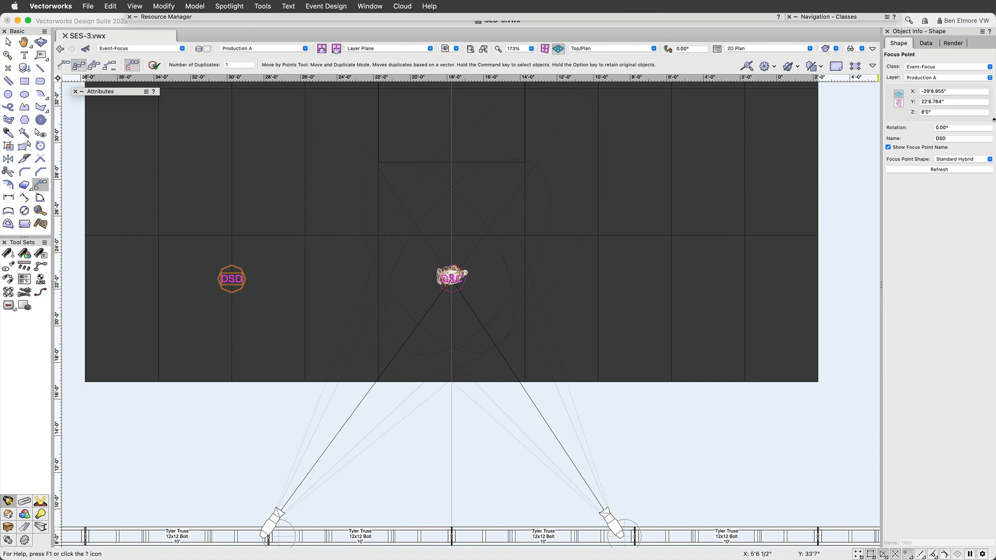
{"action": "left_click", "coordinate": [952, 139]}
{"action": "type", "text": "R"}
{"action": "key", "text": "Return"}
Mirror a duplicate of the DSR focus point across the stage center line and name it DSL.
{"action": "left_click", "coordinate": [9, 160]}
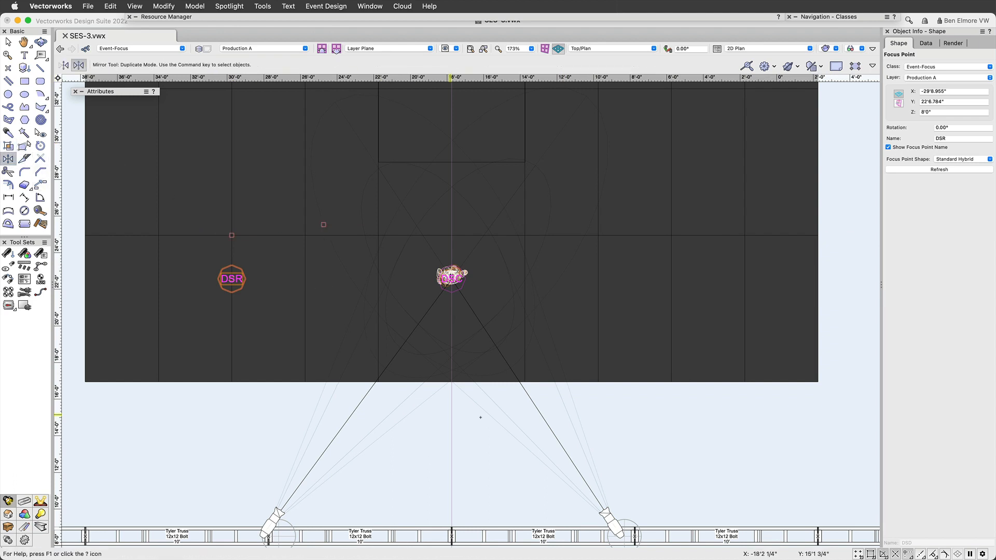
{"action": "left_click", "coordinate": [452, 427]}
{"action": "left_click", "coordinate": [454, 484]}
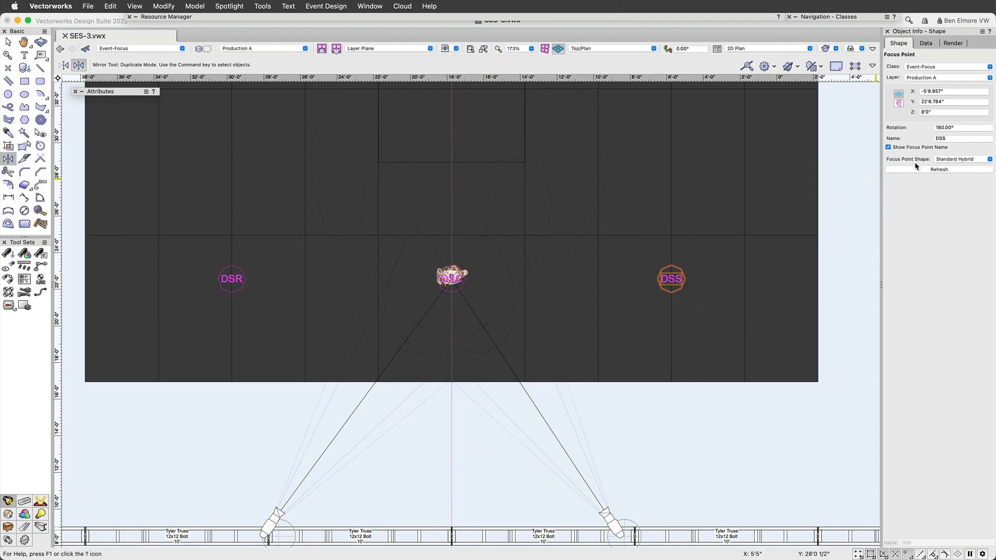
{"action": "left_click", "coordinate": [953, 139]}
{"action": "key", "text": "Return"}
Select both fixtures on the DS LX truss and turn off Draw beam.
{"action": "scroll", "coordinate": [861, 150], "scroll_direction": "down", "scroll_amount": 2}
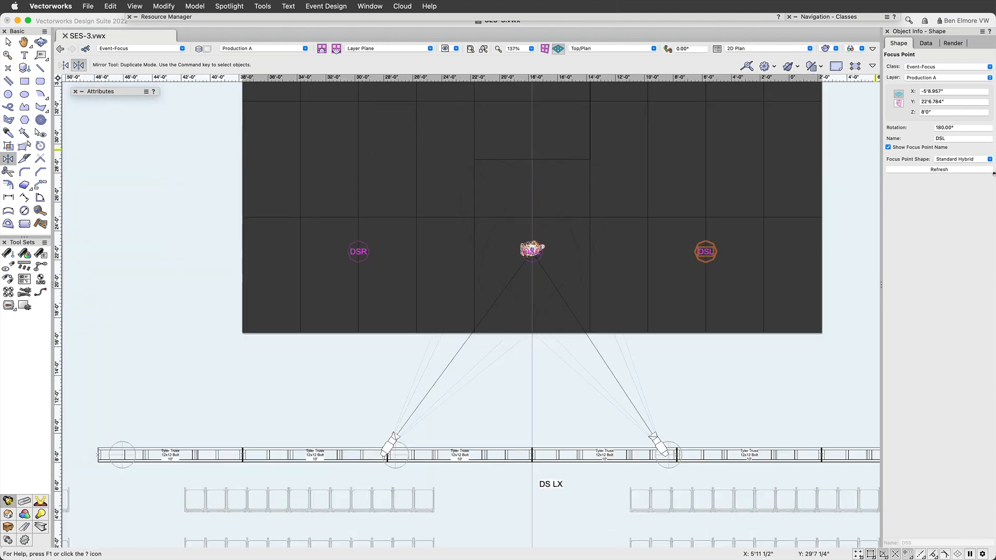
{"action": "scroll", "coordinate": [741, 301], "scroll_direction": "down", "scroll_amount": 3}
{"action": "scroll", "coordinate": [674, 249], "scroll_direction": "right", "scroll_amount": 4}
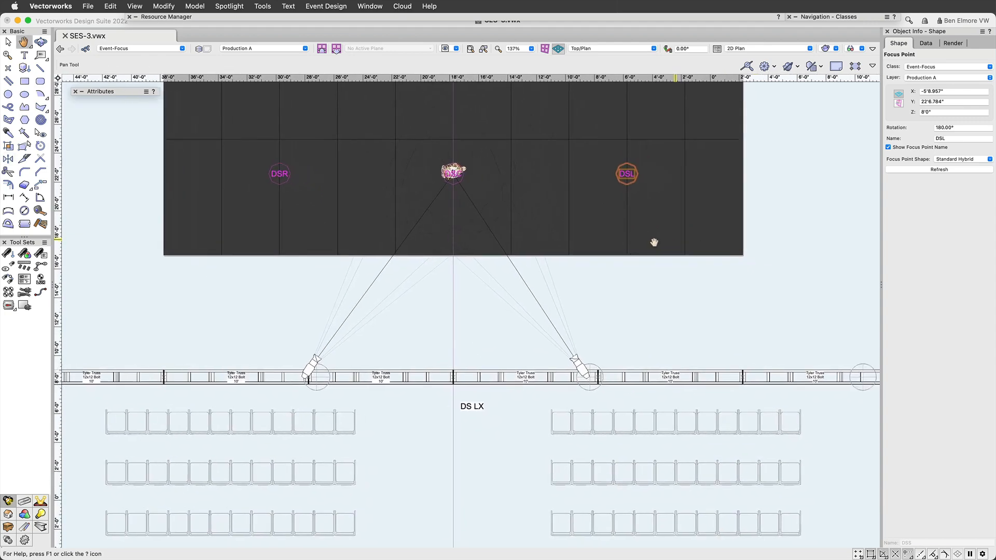
{"action": "key", "text": "x"}
{"action": "left_click_drag", "start_coordinate": [648, 295], "coordinate": [235, 418]}
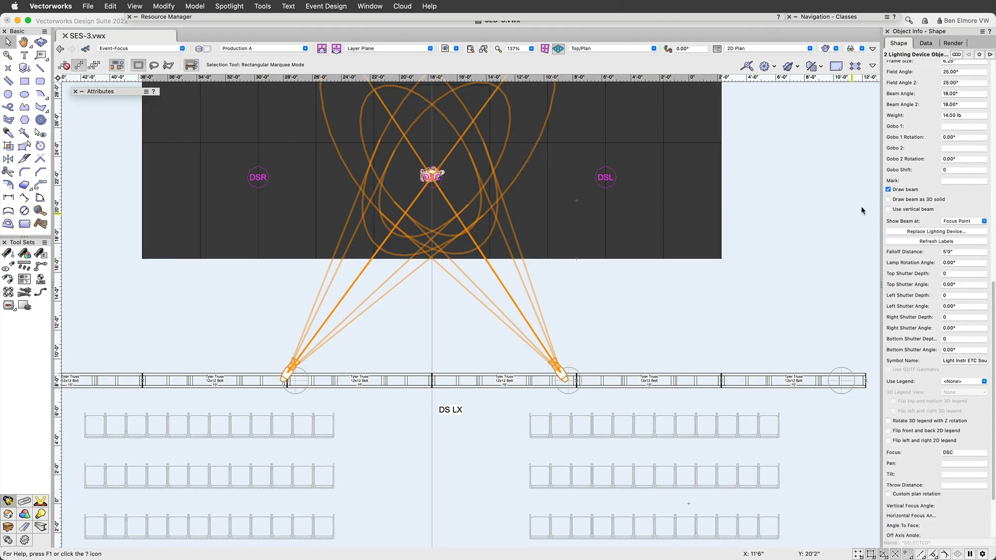
{"action": "left_click", "coordinate": [904, 190]}
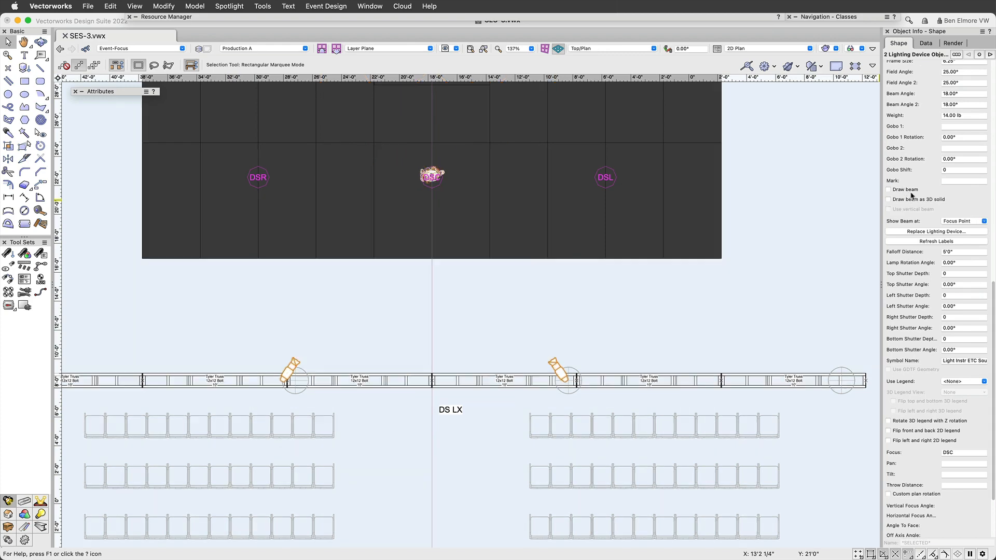
Make the fixtures' class, Event-Lighting Fixtures, active and duplicate the selected fixture pair from the DSC to the DSR focus point with Move by Points.
{"action": "left_click", "coordinate": [40, 185]}
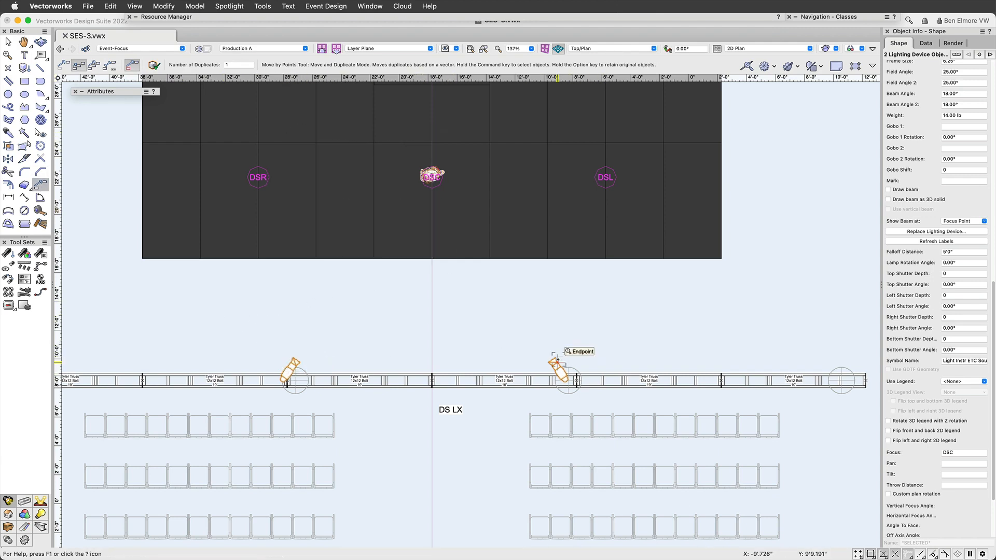
{"action": "right_click", "coordinate": [559, 359]}
{"action": "left_click", "coordinate": [603, 117]}
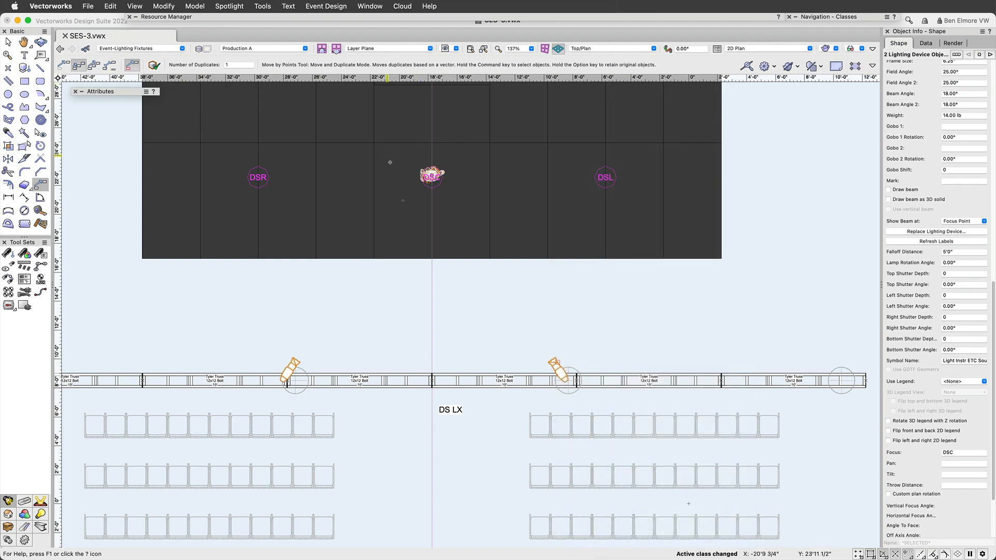
{"action": "left_click", "coordinate": [430, 174]}
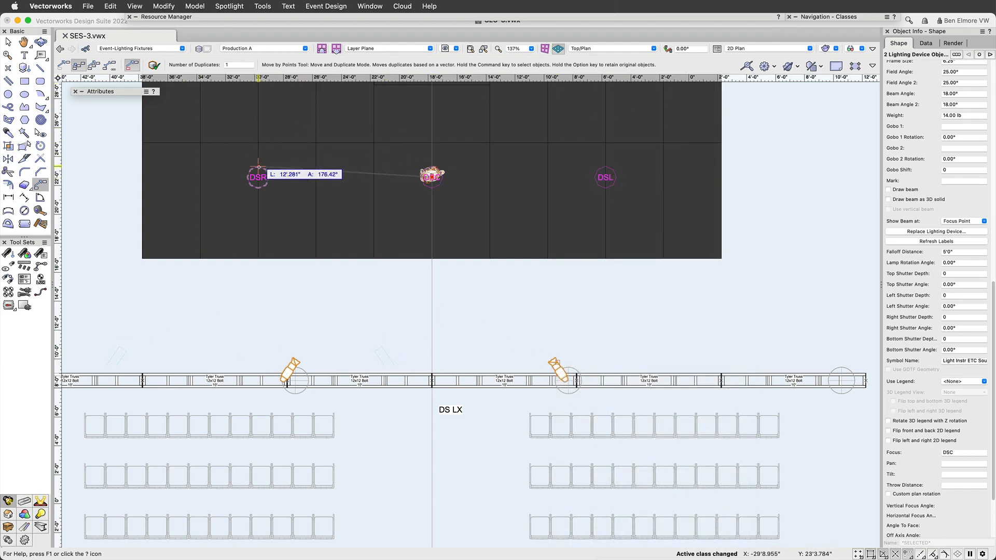
{"action": "left_click", "coordinate": [258, 177]}
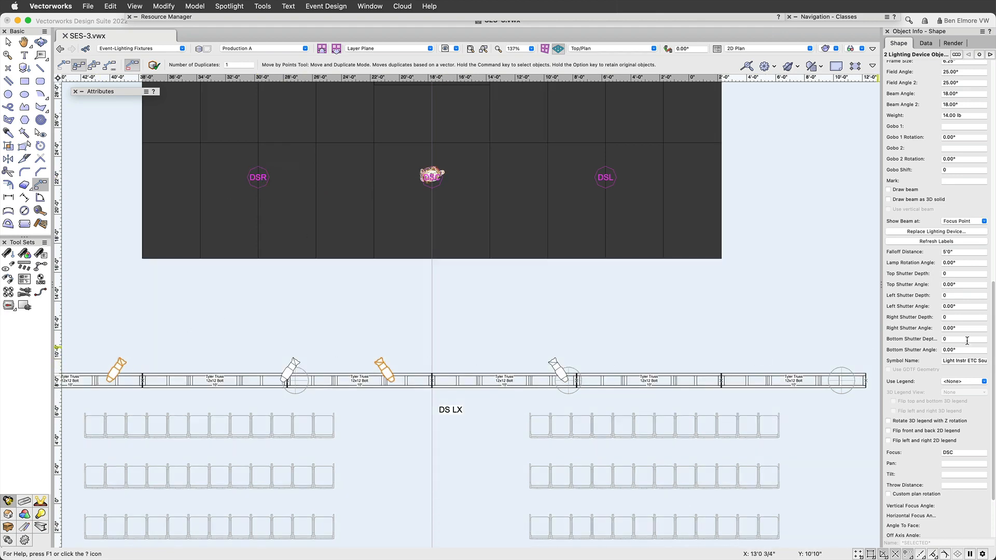
Set the focus of the duplicated fixture pair to DSR.
{"action": "scroll", "coordinate": [966, 353], "scroll_direction": "down", "scroll_amount": 5}
{"action": "left_click", "coordinate": [970, 376]}
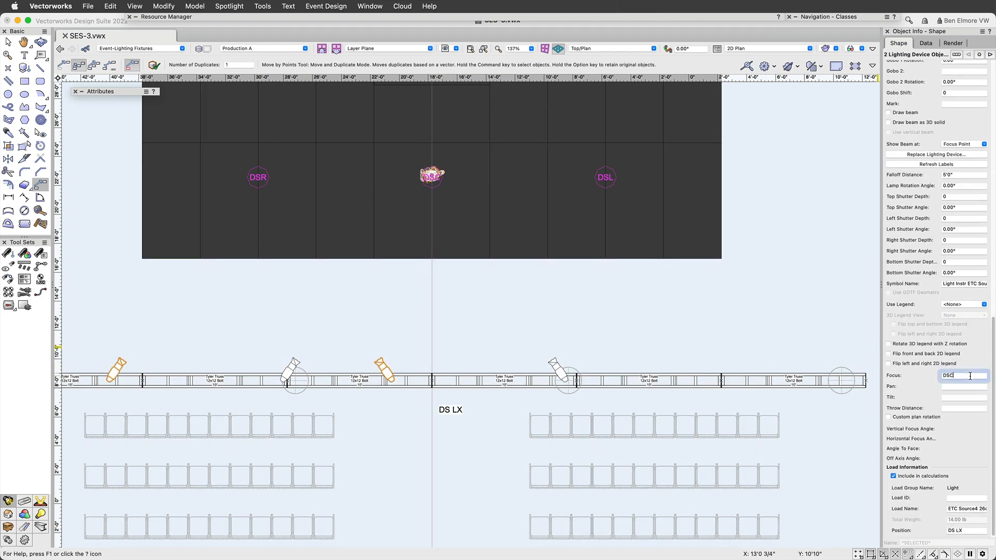
{"action": "key", "text": "Return"}
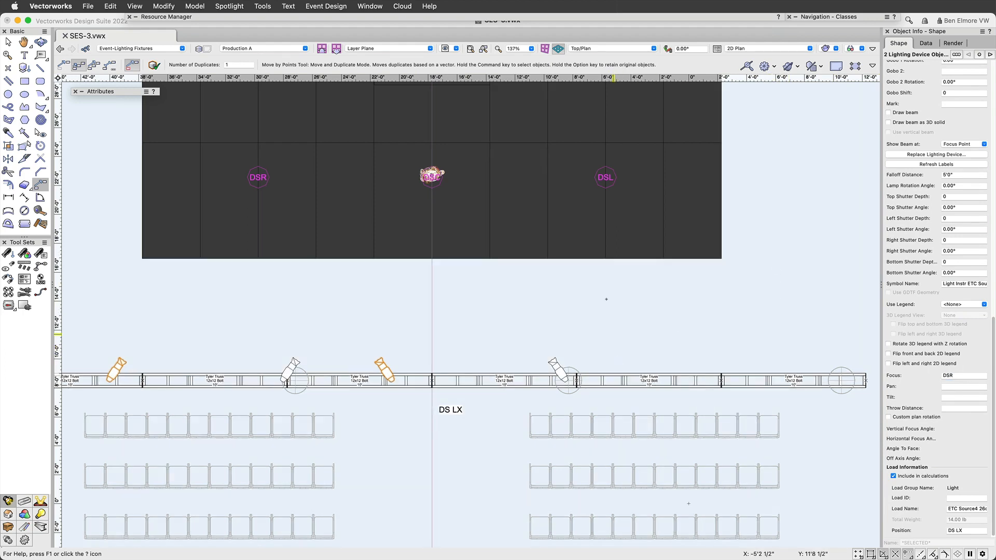
Duplicate the DSR fixture pair from the DSR to the DSL focus point and set the copies' focus to DSL.
{"action": "left_click", "coordinate": [258, 177]}
{"action": "left_click", "coordinate": [607, 178]}
{"action": "left_click", "coordinate": [969, 374]}
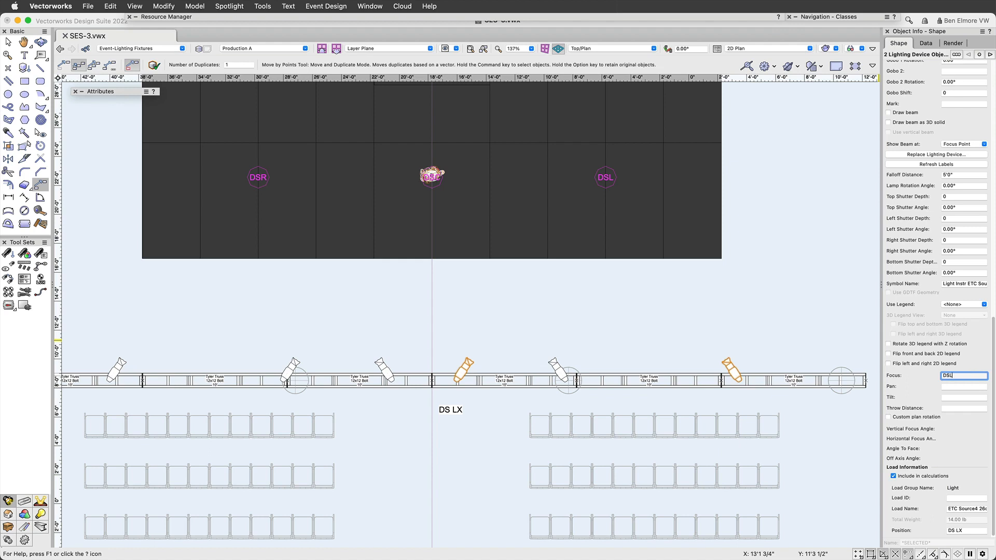
{"action": "type", "text": "L"}
{"action": "key", "text": "Return"}
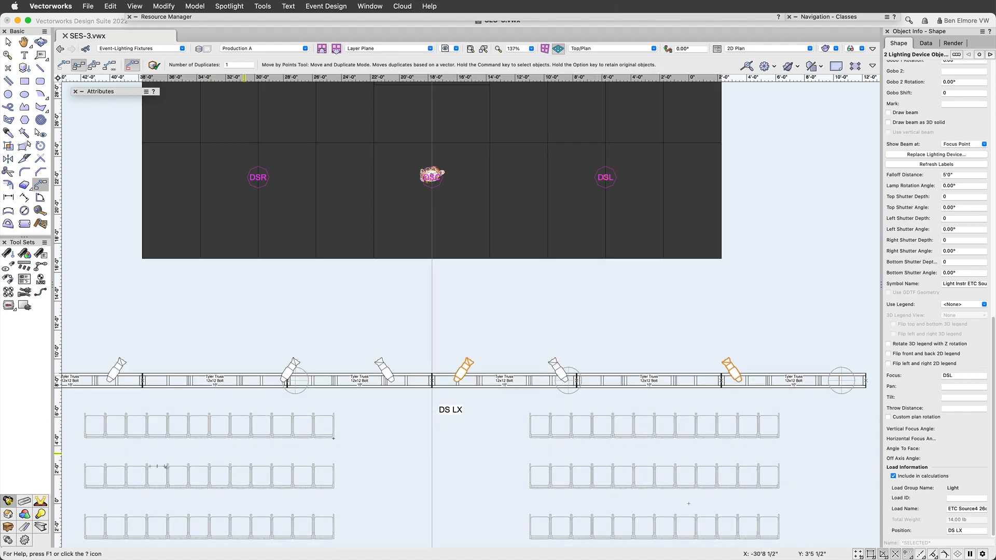
{"action": "key", "text": "x"}
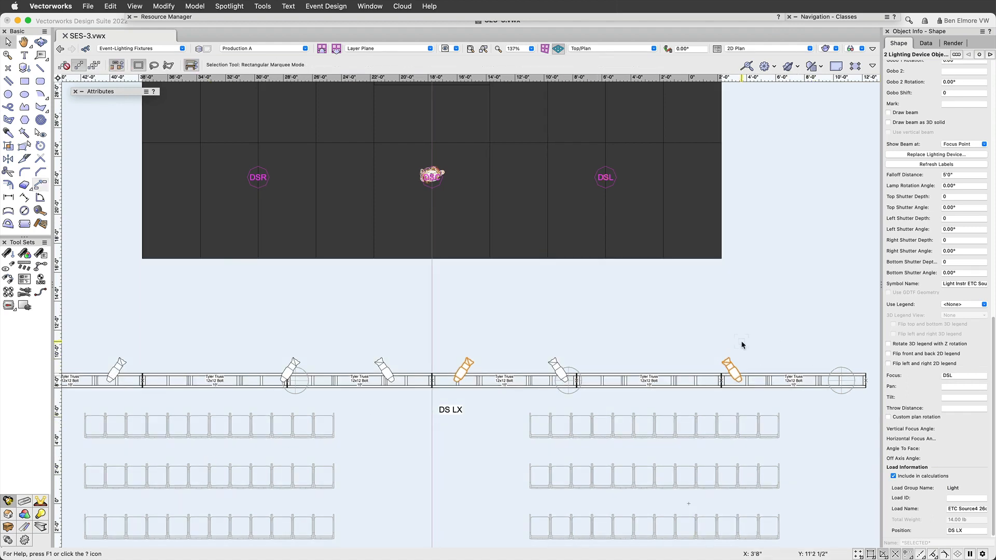
Select all lighting devices on the DS LX position, turn on Draw beam and inspect the beams in 3D.
{"action": "right_click", "coordinate": [732, 372]}
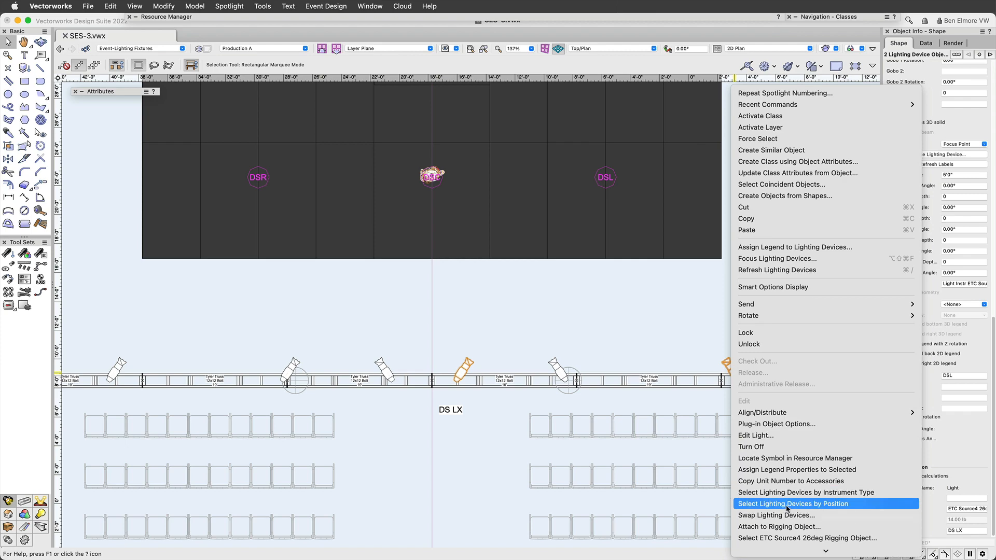
{"action": "left_click", "coordinate": [843, 506]}
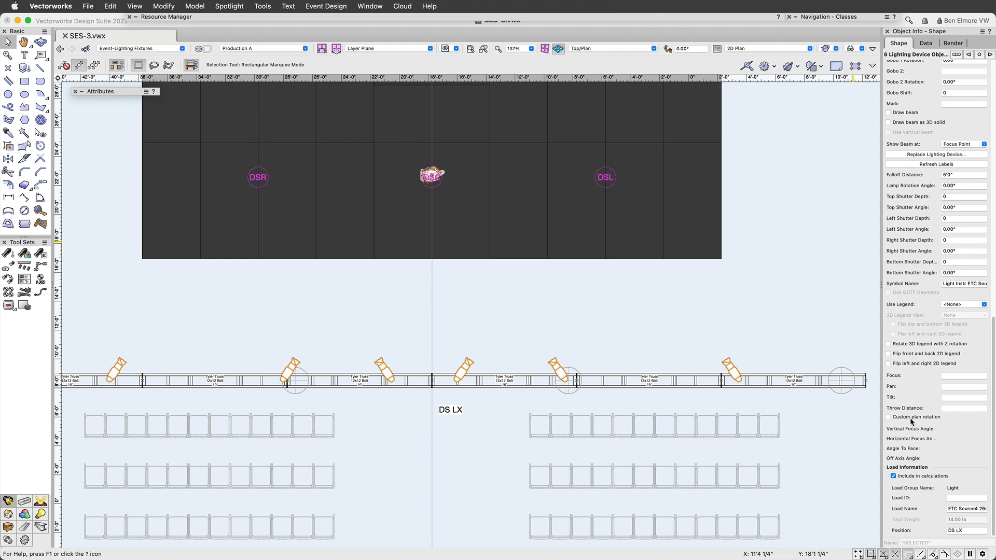
{"action": "scroll", "coordinate": [908, 189], "scroll_direction": "up", "scroll_amount": 4}
{"action": "left_click", "coordinate": [888, 201]}
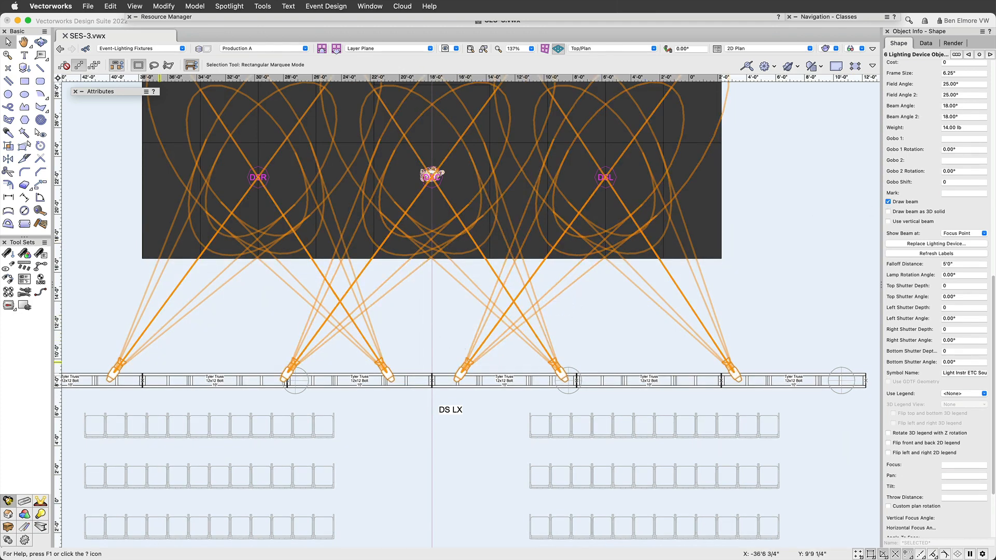
{"action": "key", "text": "shift+c"}
{"action": "left_click_drag", "start_coordinate": [331, 291], "coordinate": [352, 224]}
{"action": "middle_click_drag", "start_coordinate": [352, 225], "coordinate": [351, 216], "text": "super"}
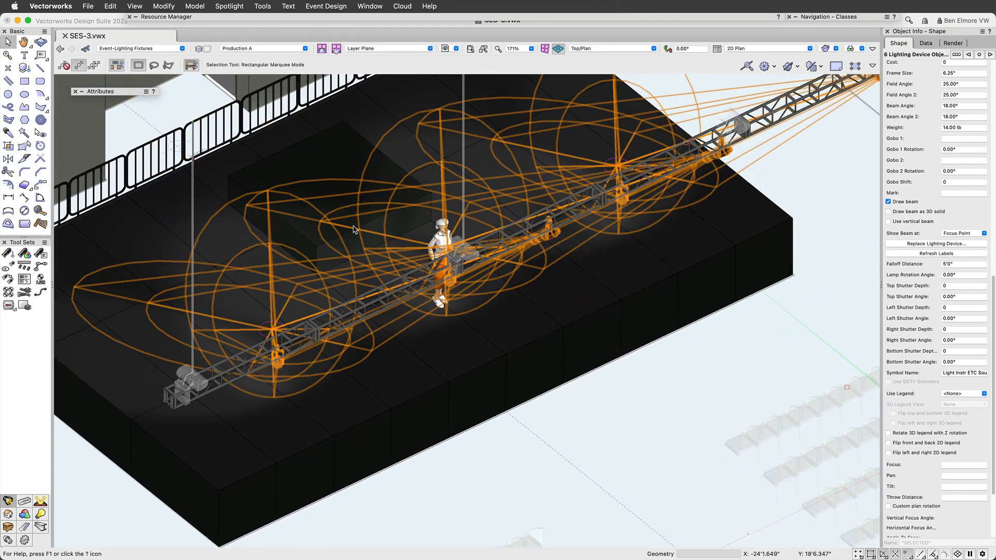
Turn off Draw beam for the six selected lighting devices and return to the Top/Plan view of the DS LX truss.
{"action": "scroll", "coordinate": [351, 217], "scroll_direction": "down", "scroll_amount": 1}
{"action": "left_click", "coordinate": [888, 202]}
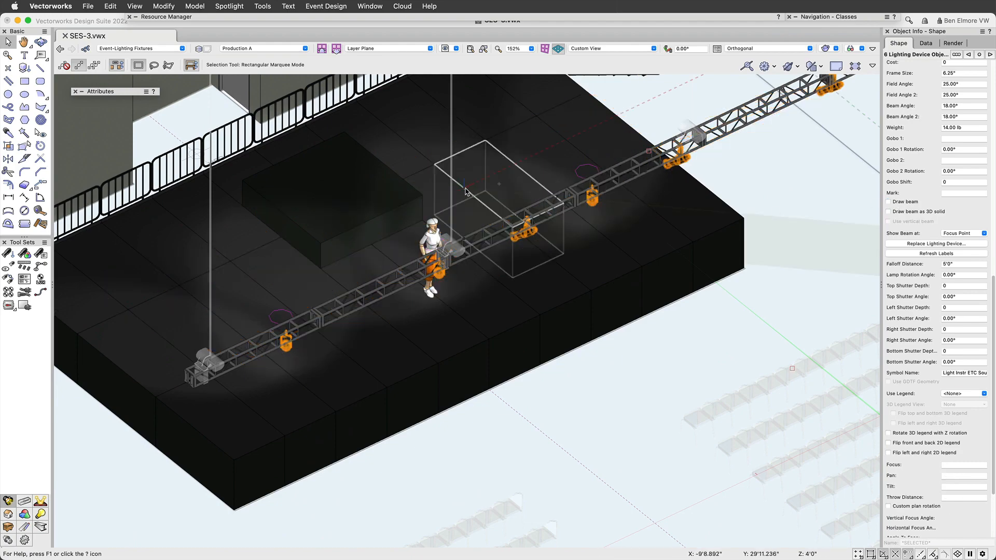
{"action": "mouse_move", "coordinate": [469, 198]}
{"action": "middle_mouse_down", "text": "super"}
{"action": "mouse_move", "coordinate": [517, 214]}
{"action": "mouse_move", "coordinate": [544, 194]}
{"action": "mouse_move", "coordinate": [493, 192]}
{"action": "mouse_move", "coordinate": [446, 169]}
{"action": "mouse_move", "coordinate": [462, 169]}
{"action": "mouse_move", "coordinate": [456, 187]}
{"action": "middle_mouse_up", "text": "super"}
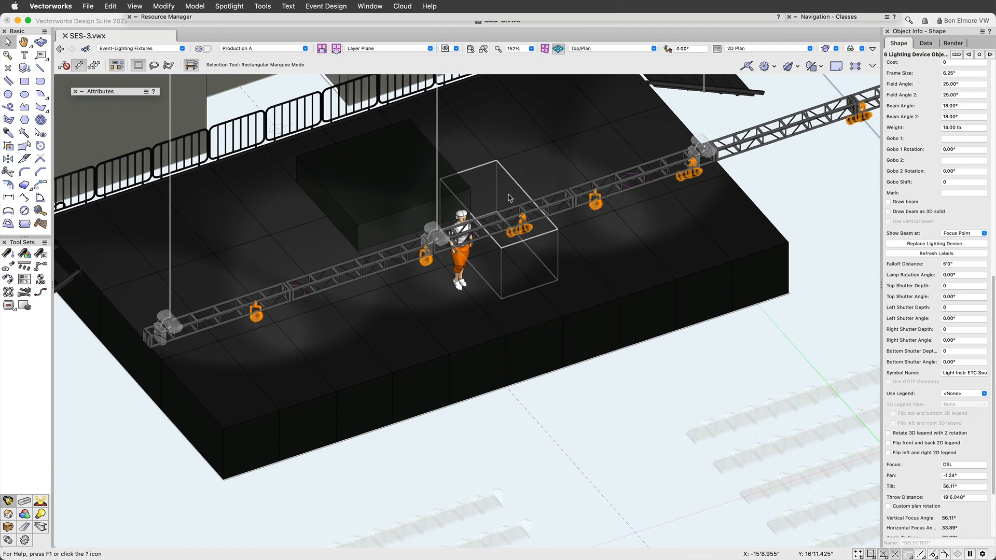
{"action": "key", "text": "super+5"}
{"action": "scroll", "coordinate": [492, 236], "scroll_direction": "up", "scroll_amount": 3}
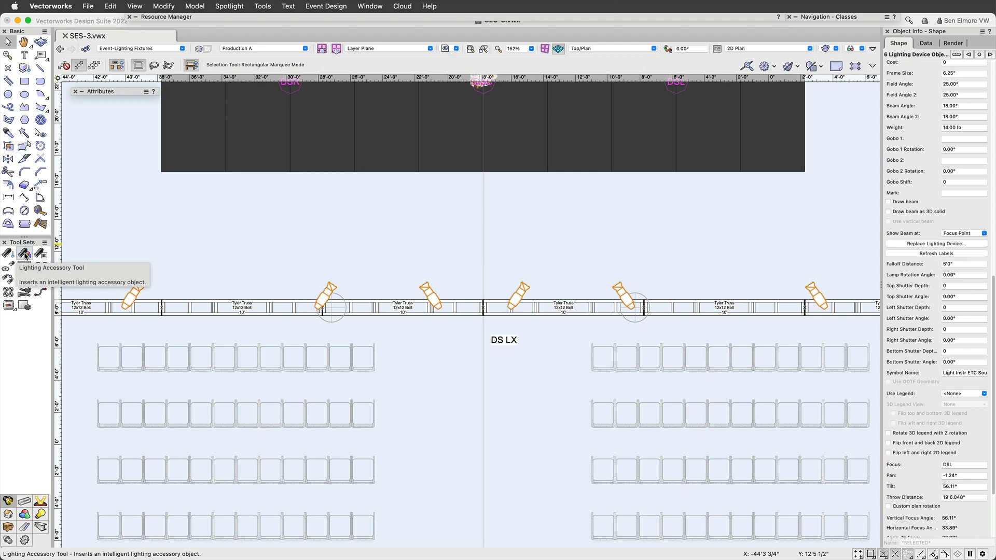
Start the Lighting Accessory tool and choose the Light Acc 6.25in Top Hat symbol from the Accessories Generic library.
{"action": "left_click", "coordinate": [25, 254]}
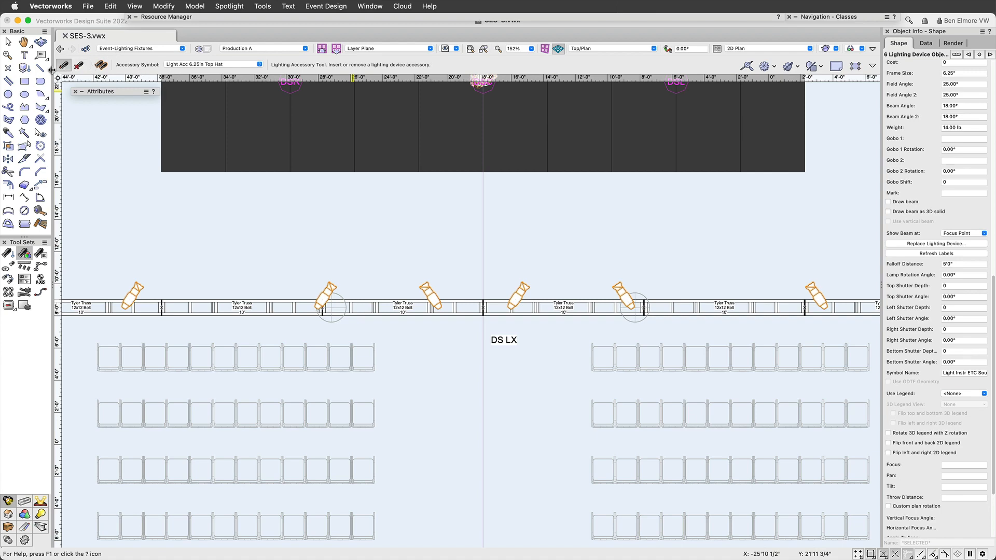
{"action": "left_click", "coordinate": [199, 65]}
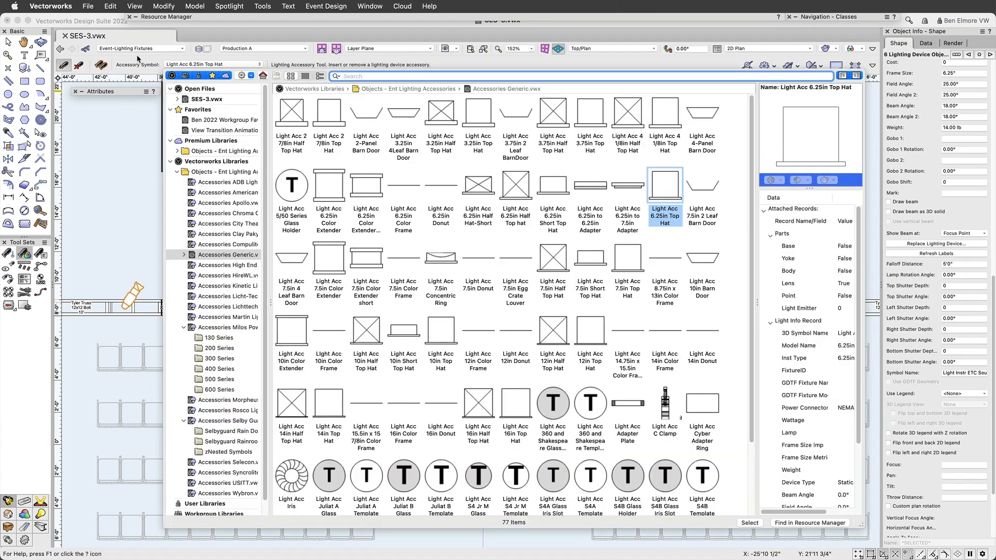
{"action": "scroll", "coordinate": [358, 177], "scroll_direction": "down", "scroll_amount": 3}
{"action": "left_click", "coordinate": [222, 245]}
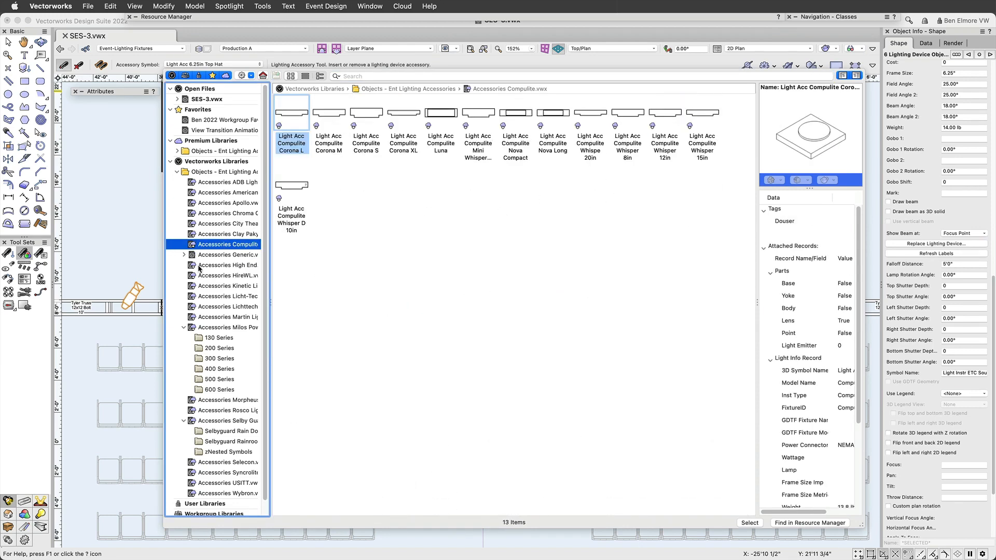
{"action": "left_click", "coordinate": [236, 254]}
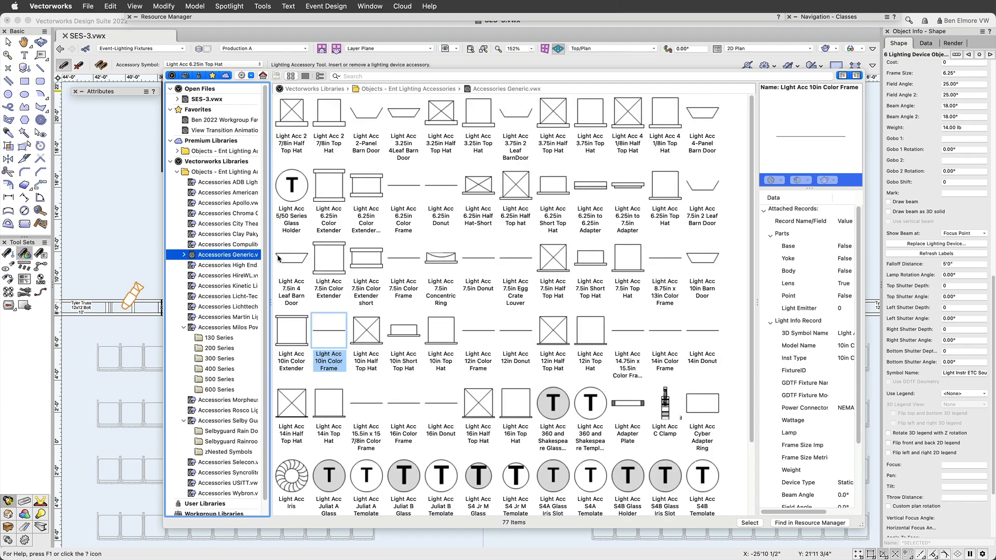
{"action": "double_click", "coordinate": [672, 188]}
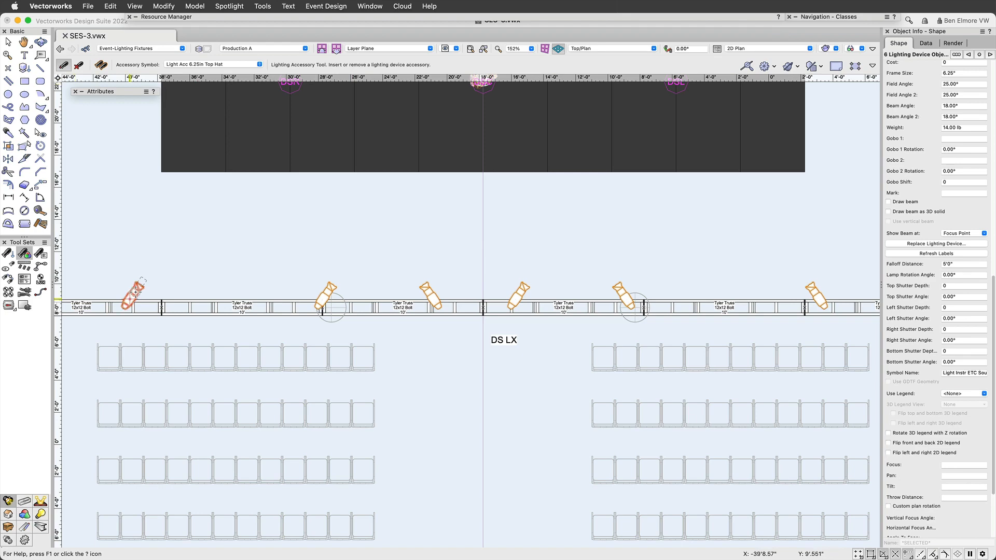
Attach the top hat to the leftmost fixture on the DS LX truss and remove it again with the tool's removal mode.
{"action": "scroll", "coordinate": [134, 292], "scroll_direction": "up", "scroll_amount": 2}
{"action": "left_click", "coordinate": [135, 292]}
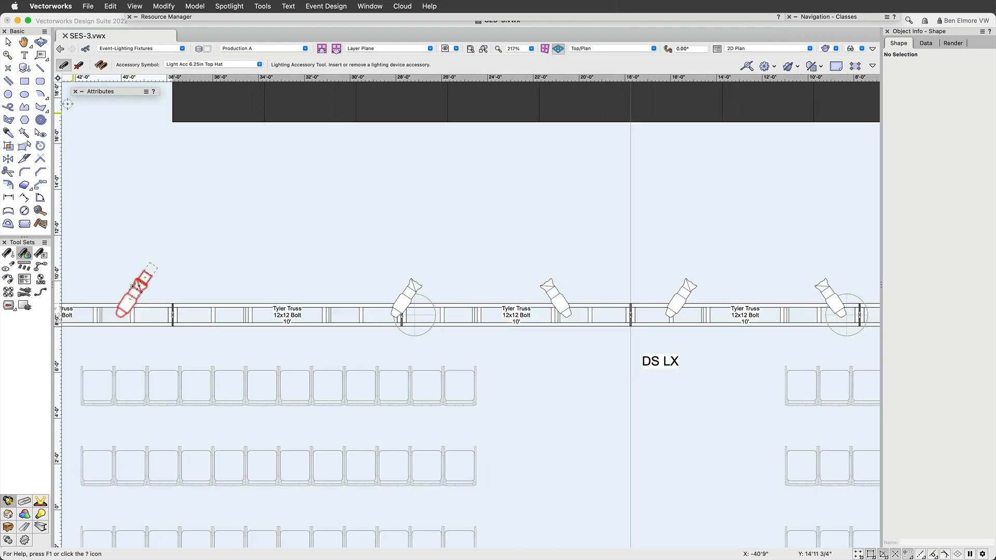
{"action": "left_click", "coordinate": [78, 65]}
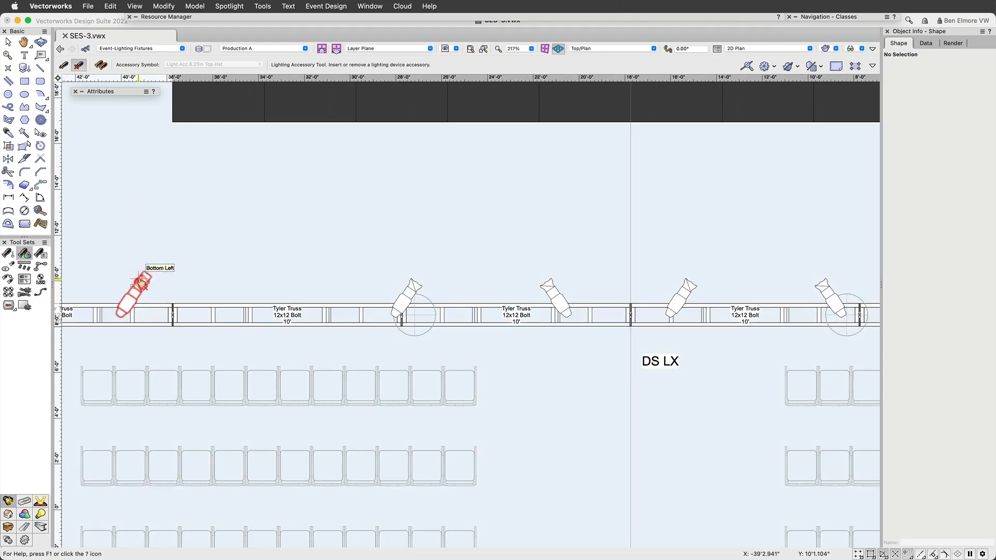
{"action": "left_click", "coordinate": [139, 282]}
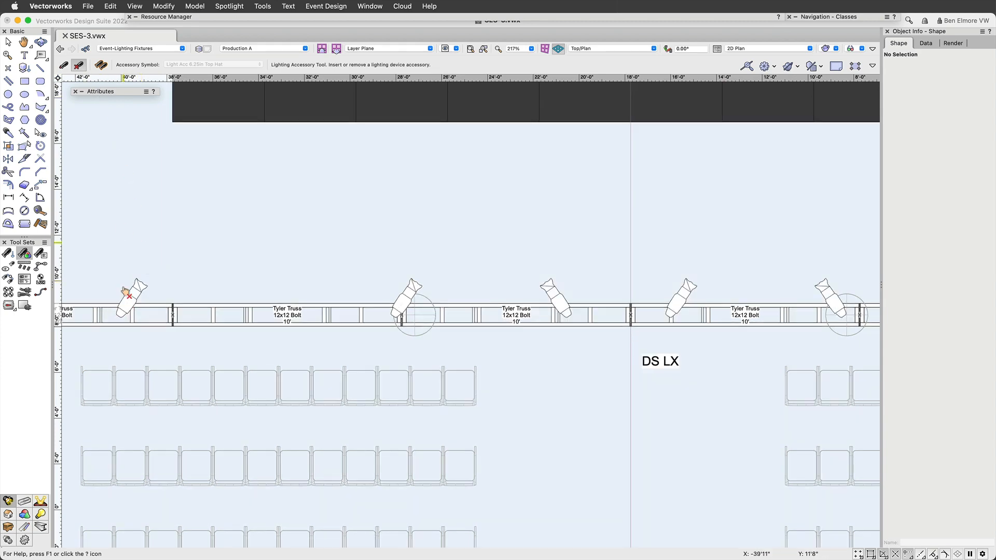
Select all lighting devices of the leftmost fixture's instrument type and attach the 6.25in top hat to the whole selection.
{"action": "right_click", "coordinate": [128, 290]}
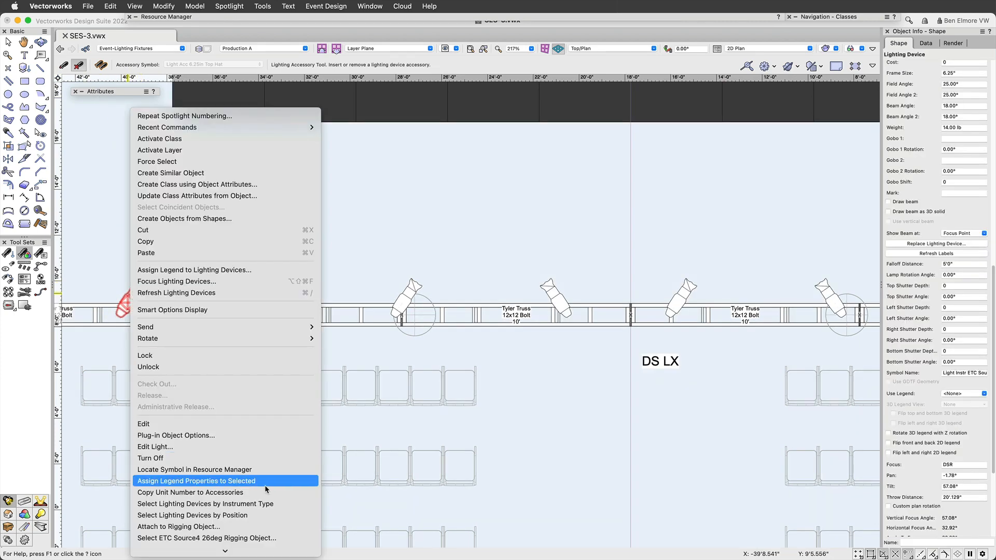
{"action": "left_click", "coordinate": [267, 504]}
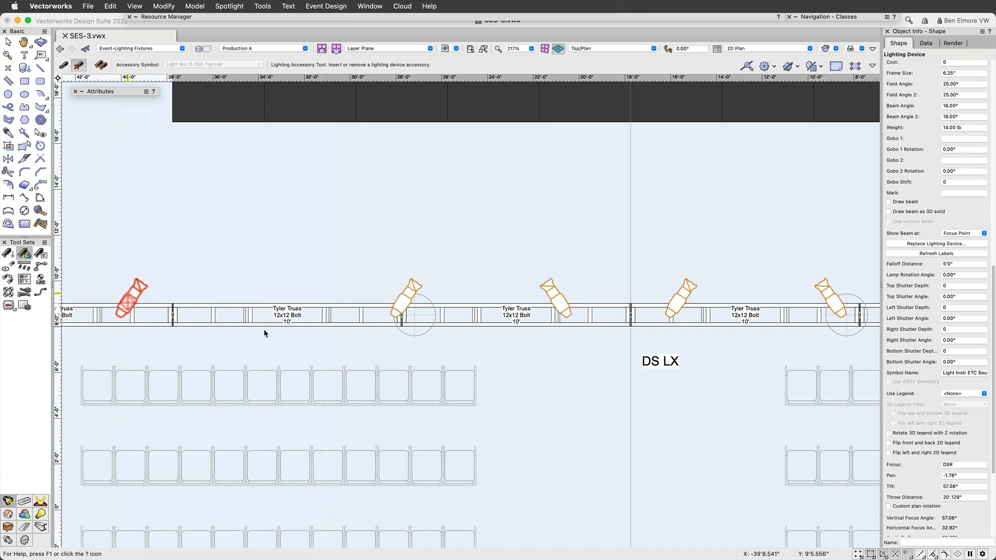
{"action": "left_click", "coordinate": [63, 68]}
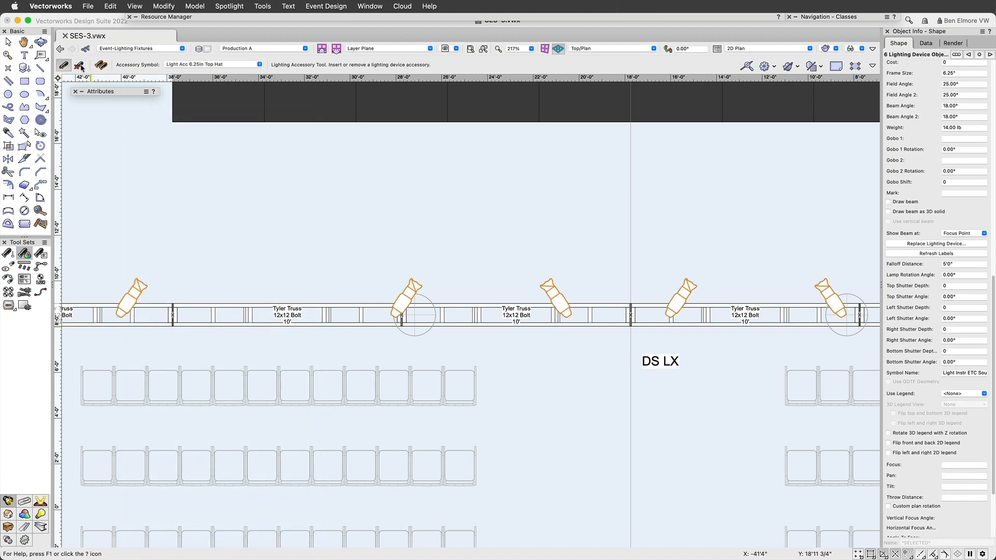
{"action": "left_click", "coordinate": [102, 68]}
{"action": "scroll", "coordinate": [565, 234], "scroll_direction": "down", "scroll_amount": 3}
{"action": "scroll", "coordinate": [690, 219], "scroll_direction": "up", "scroll_amount": 1}
{"action": "middle_click_drag", "start_coordinate": [664, 221], "coordinate": [502, 227]}
{"action": "scroll", "coordinate": [469, 219], "scroll_direction": "down", "scroll_amount": 1}
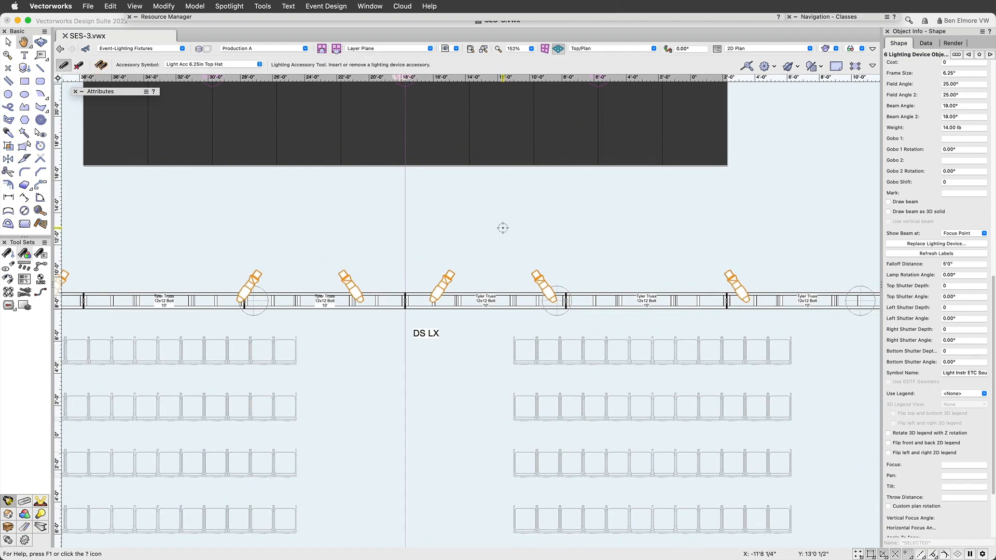
{"action": "scroll", "coordinate": [376, 358], "scroll_direction": "down", "scroll_amount": 2}
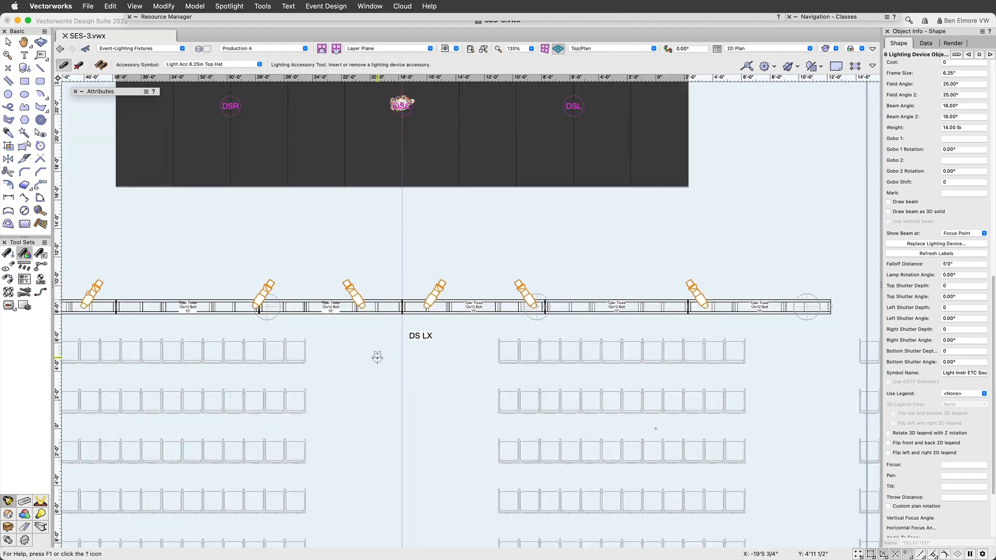
{"action": "mouse_move", "coordinate": [289, 340]}
{"action": "middle_mouse_down"}
{"action": "mouse_move", "coordinate": [204, 312]}
{"action": "mouse_move", "coordinate": [274, 285]}
{"action": "mouse_move", "coordinate": [329, 295]}
{"action": "middle_mouse_up"}
{"action": "scroll", "coordinate": [335, 290], "scroll_direction": "up", "scroll_amount": 1}
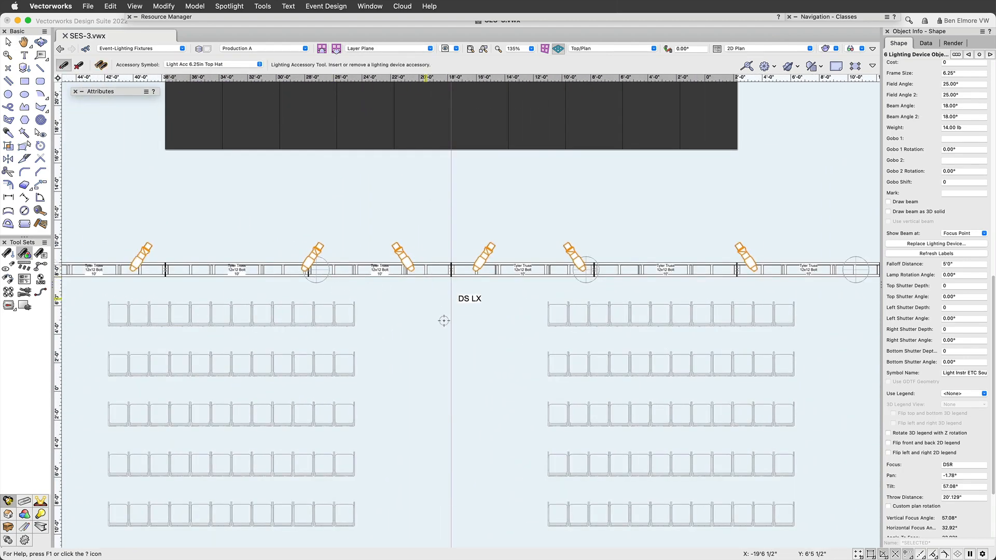
{"action": "middle_click_drag", "start_coordinate": [458, 342], "coordinate": [460, 347]}
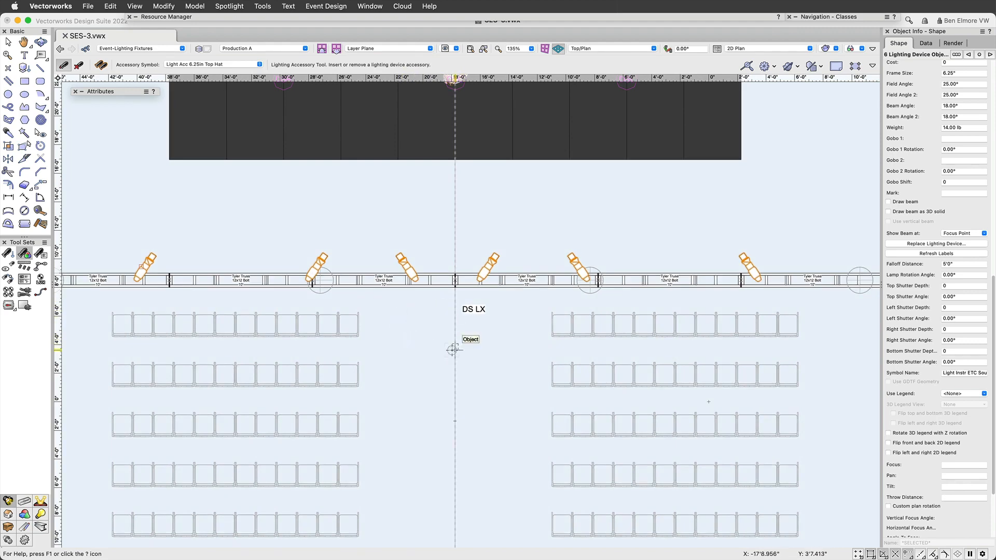
{"action": "mouse_move", "coordinate": [453, 335]}
{"action": "middle_mouse_down"}
{"action": "mouse_move", "coordinate": [483, 307]}
{"action": "mouse_move", "coordinate": [486, 258]}
{"action": "middle_mouse_up"}
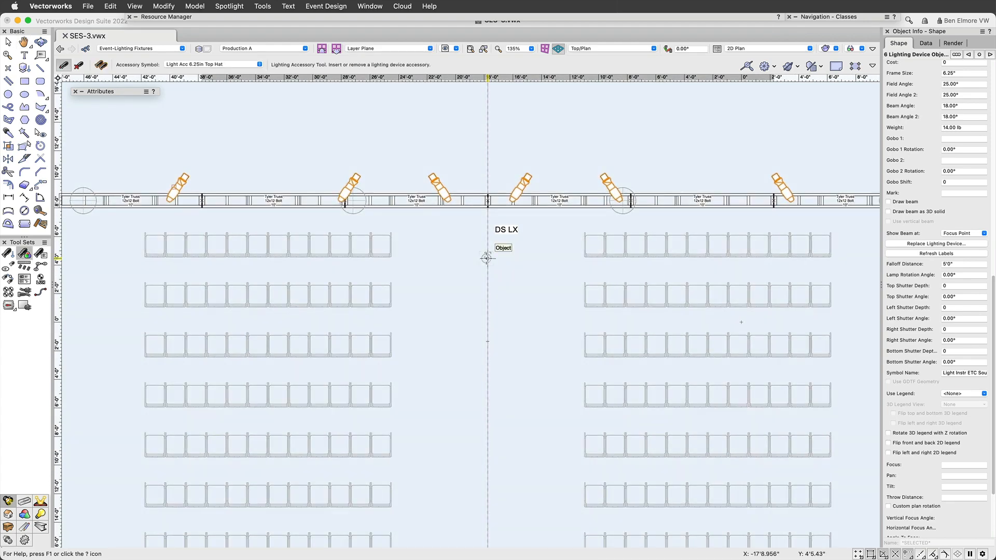
{"action": "scroll", "coordinate": [486, 258], "scroll_direction": "down", "scroll_amount": 1}
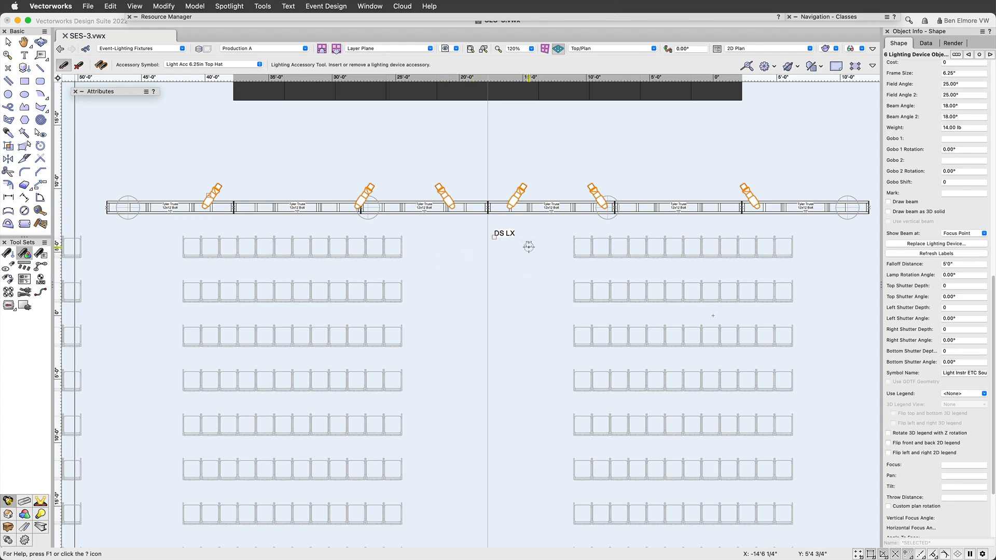
{"action": "middle_click_drag", "start_coordinate": [526, 247], "coordinate": [511, 277]}
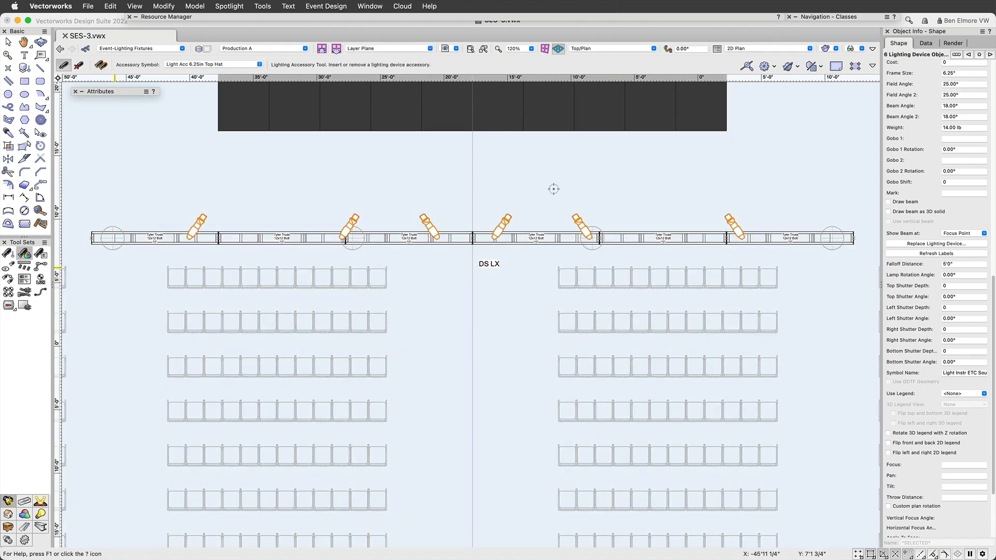
{"action": "middle_click_drag", "start_coordinate": [545, 245], "coordinate": [542, 332]}
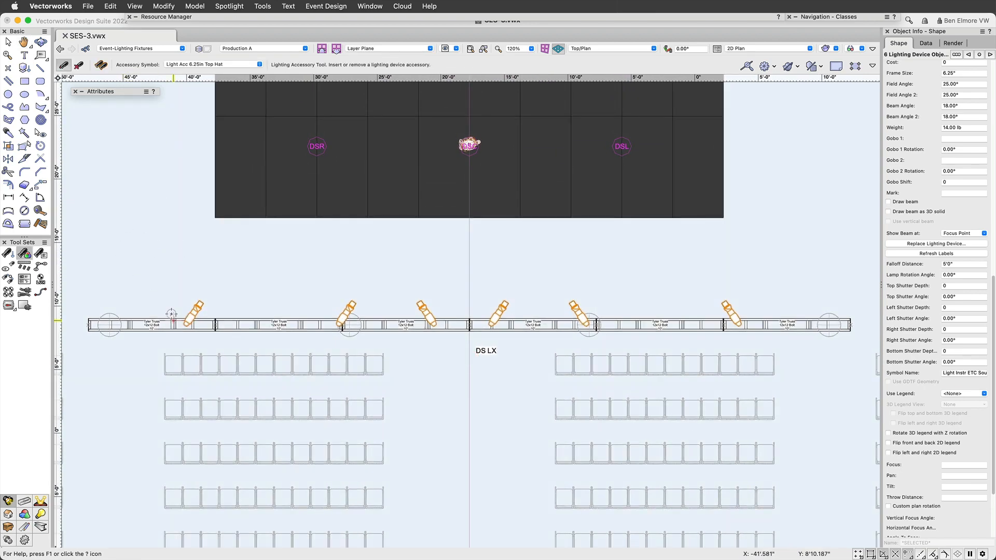
Return to the Selection tool and open Spotlight Numbering for the six selected lighting devices.
{"action": "left_click", "coordinate": [8, 42]}
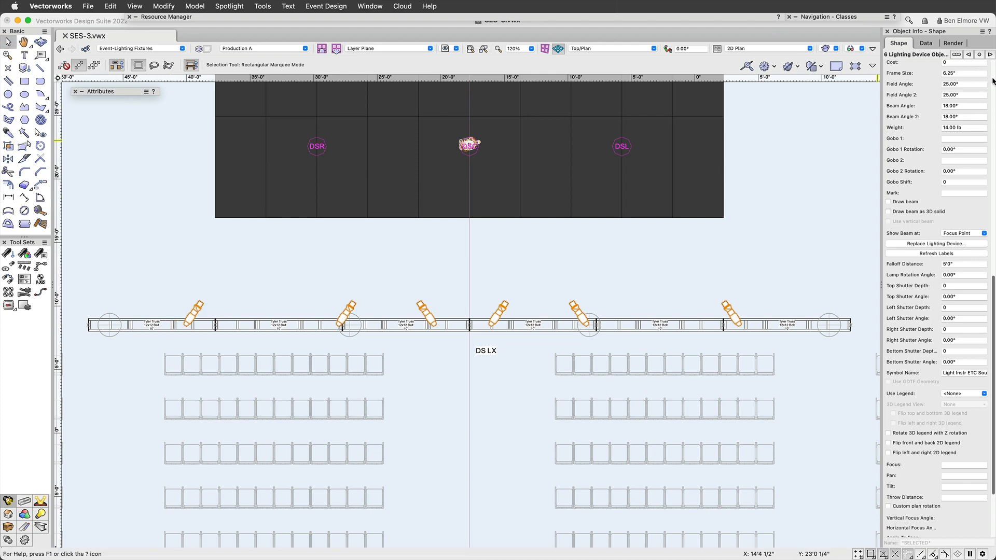
{"action": "scroll", "coordinate": [965, 67], "scroll_direction": "up", "scroll_amount": 10}
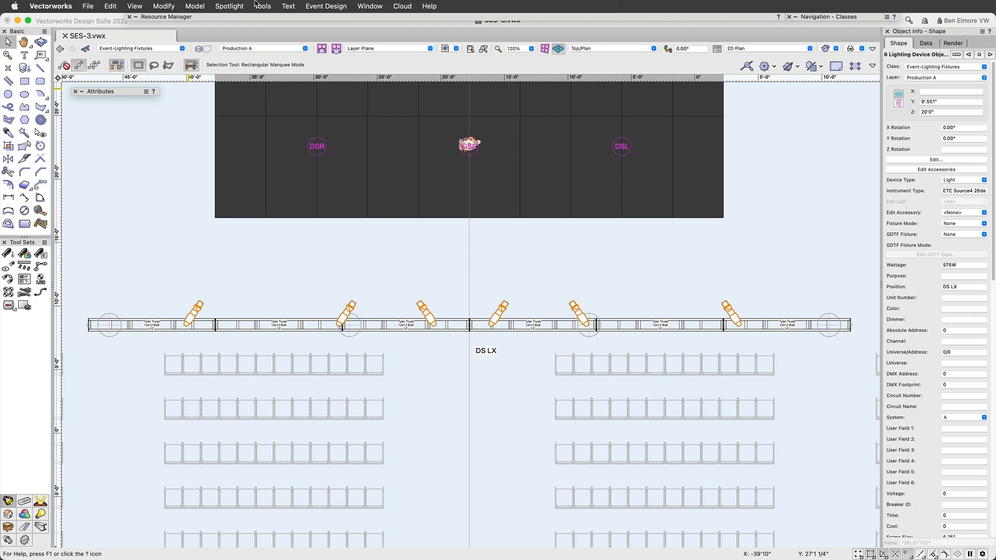
{"action": "left_click", "coordinate": [219, 7]}
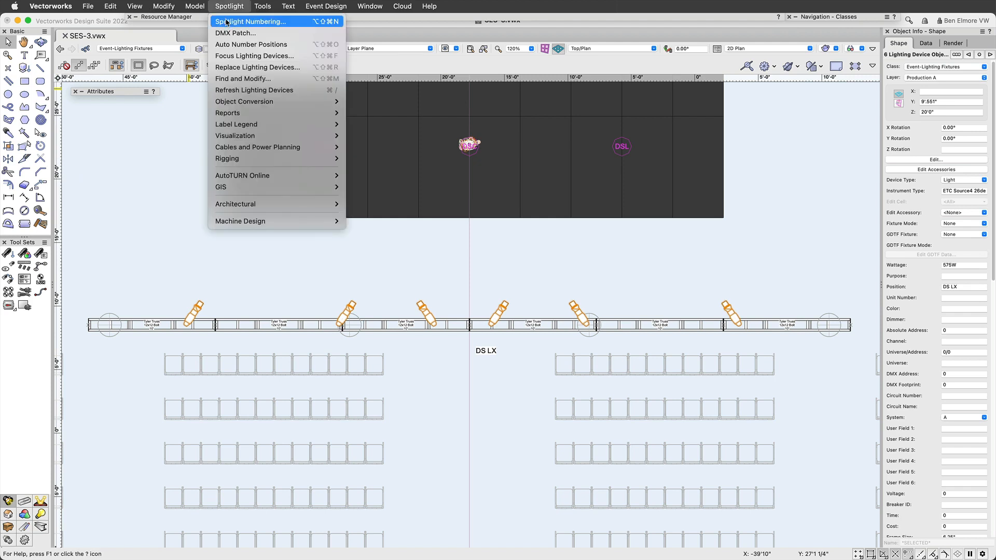
{"action": "left_click", "coordinate": [227, 22]}
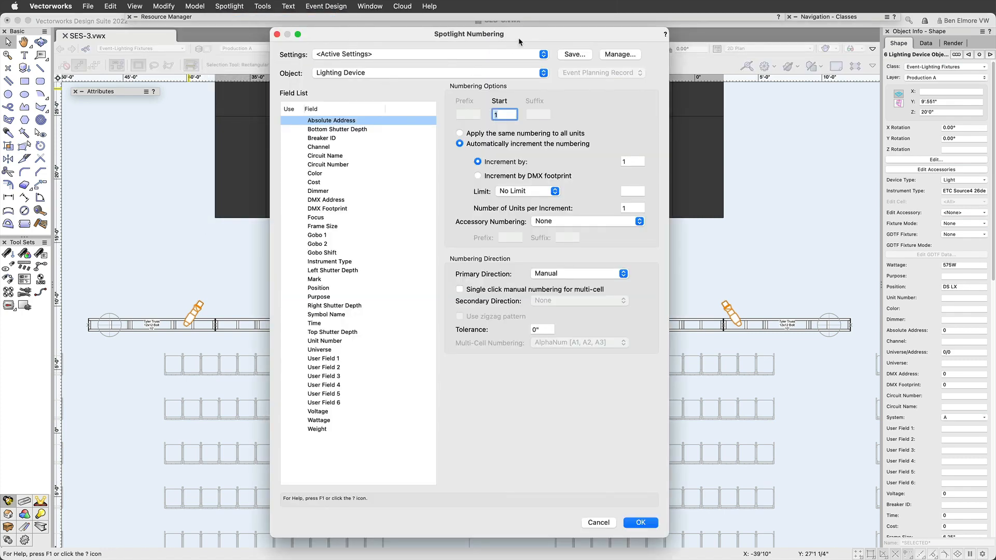
{"action": "left_click_drag", "start_coordinate": [520, 33], "coordinate": [502, 30]}
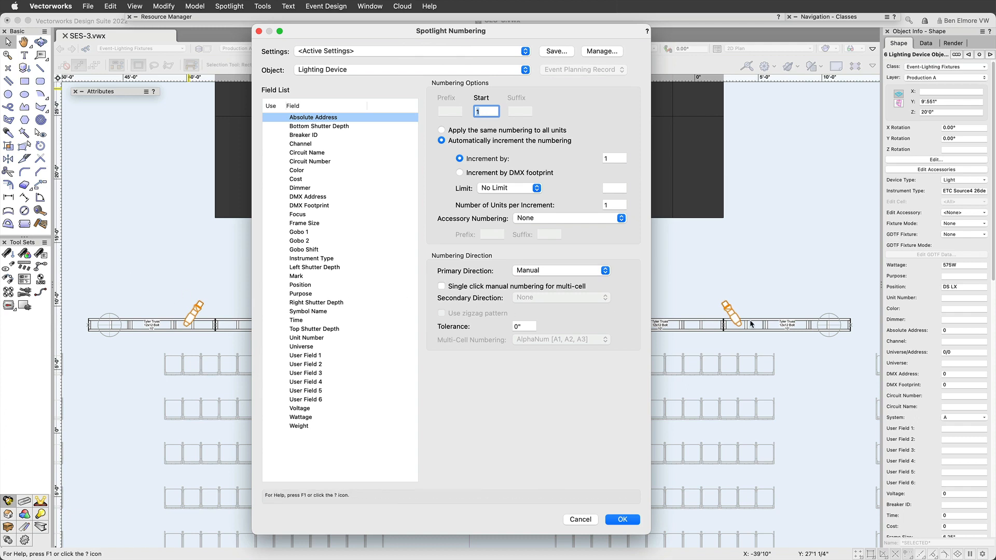
Look through the lighting device fields available for numbering, such as DMX Address, Circuit Name, Channel and the user fields.
{"action": "left_click", "coordinate": [314, 197]}
{"action": "left_click", "coordinate": [323, 240]}
{"action": "left_click", "coordinate": [316, 294]}
{"action": "left_click", "coordinate": [318, 356]}
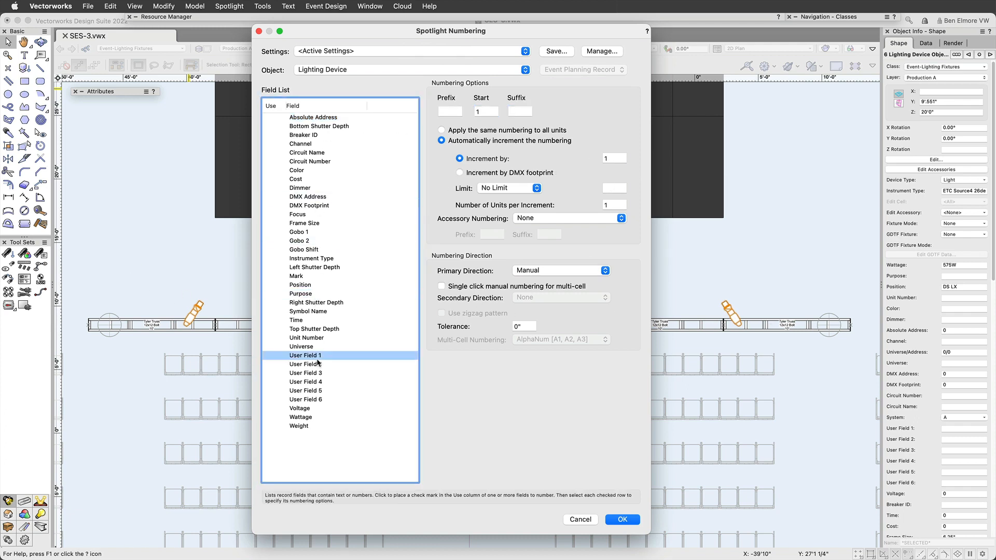
{"action": "left_click", "coordinate": [303, 400]}
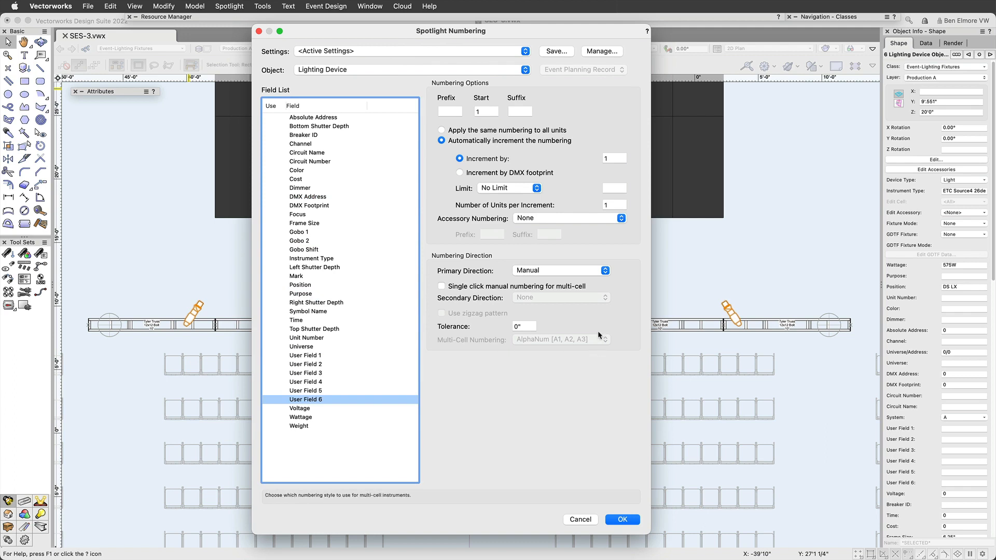
{"action": "left_click", "coordinate": [318, 153]}
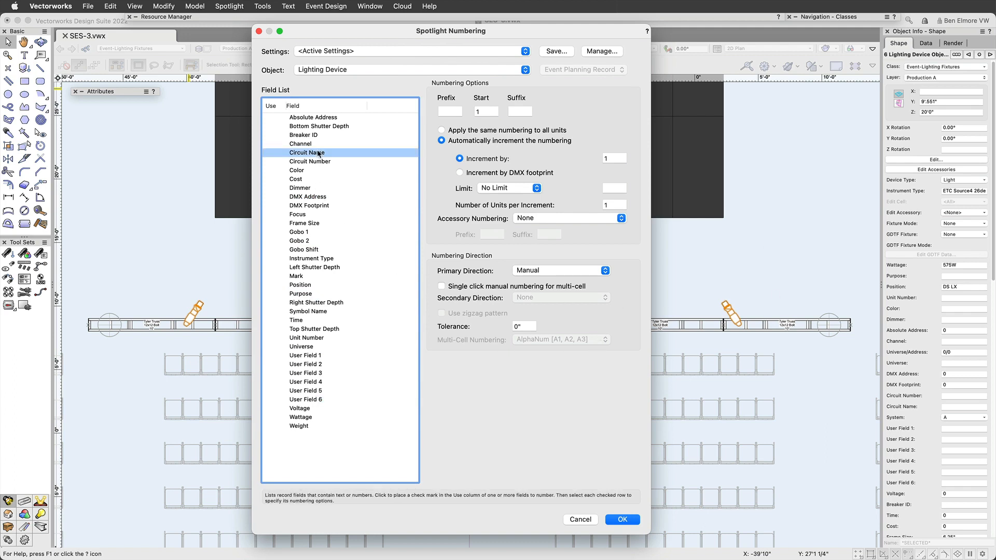
{"action": "left_click", "coordinate": [316, 127]}
{"action": "left_click", "coordinate": [313, 260]}
{"action": "left_click", "coordinate": [324, 330]}
{"action": "left_click", "coordinate": [321, 198]}
{"action": "left_click", "coordinate": [322, 153]}
{"action": "left_click", "coordinate": [323, 190]}
{"action": "left_click", "coordinate": [322, 148]}
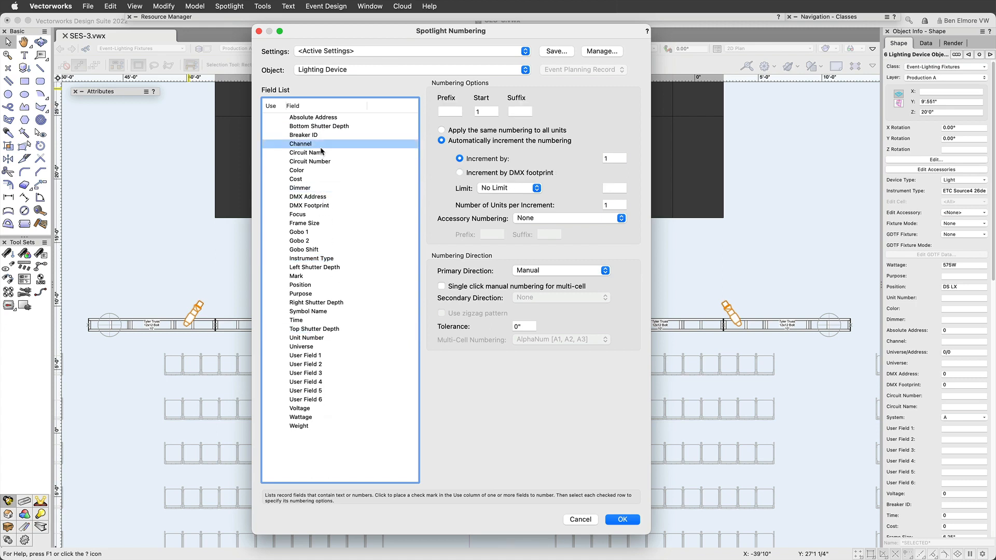
{"action": "left_click", "coordinate": [319, 153]}
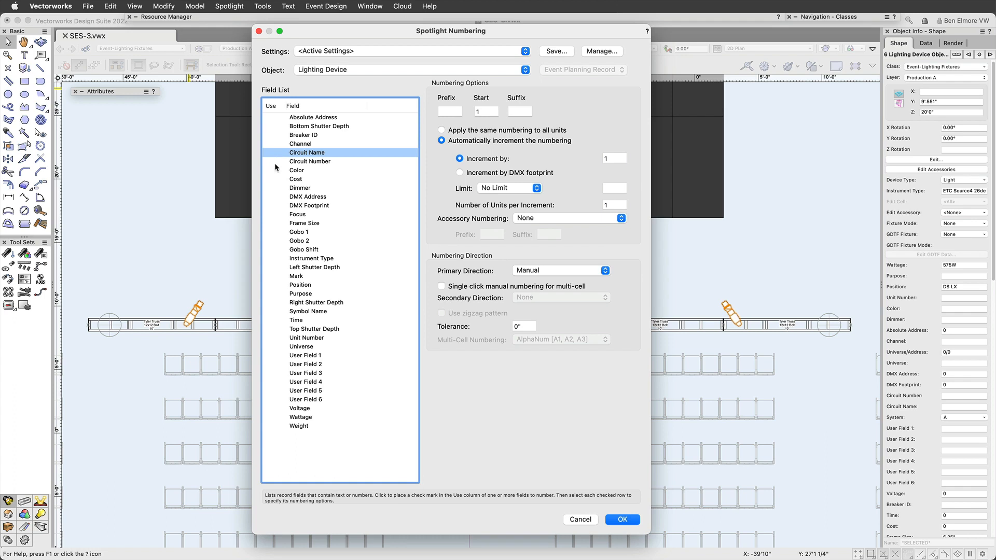
Include the Channel field in the numbering, starting at 101, with Left to Right as the primary direction.
{"action": "left_click", "coordinate": [275, 144]}
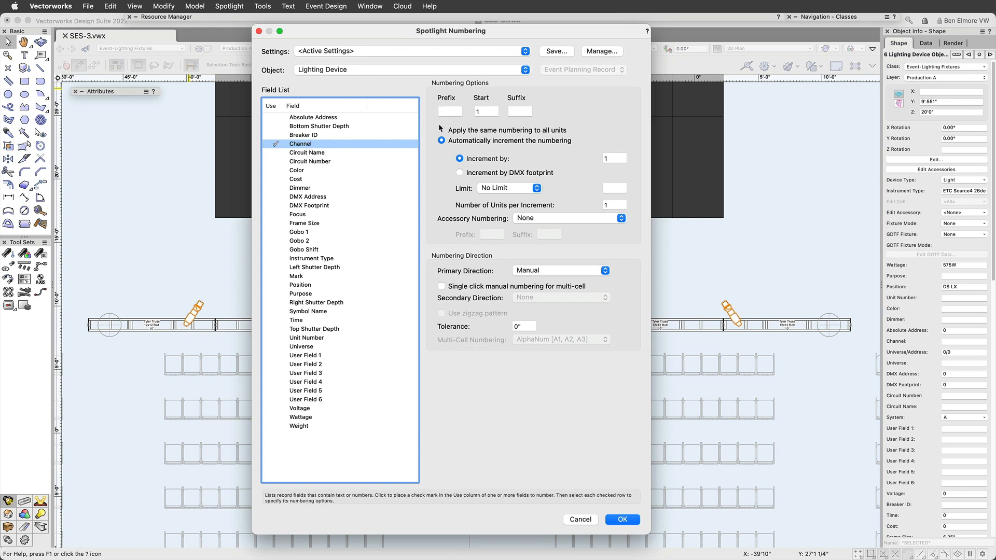
{"action": "left_click", "coordinate": [486, 111]}
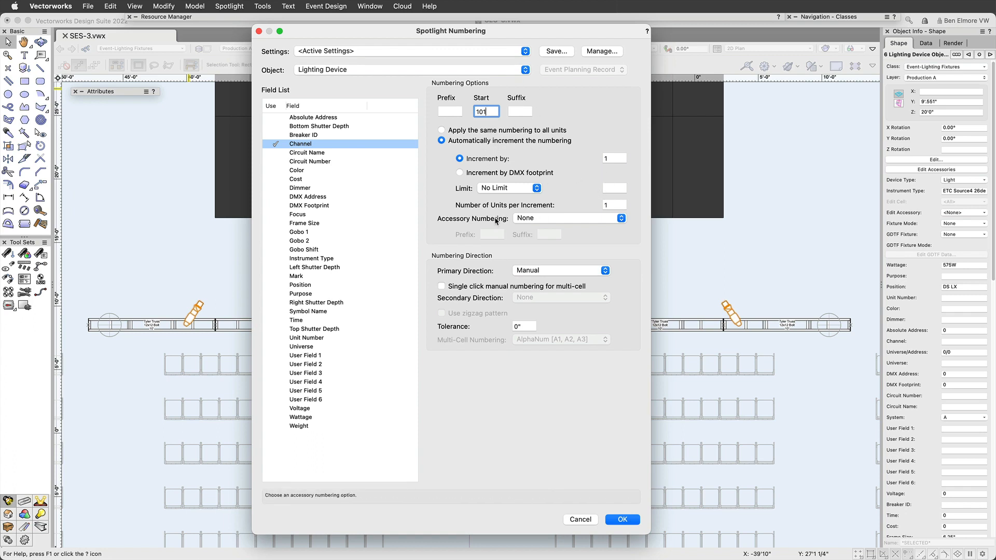
{"action": "left_click", "coordinate": [530, 273]}
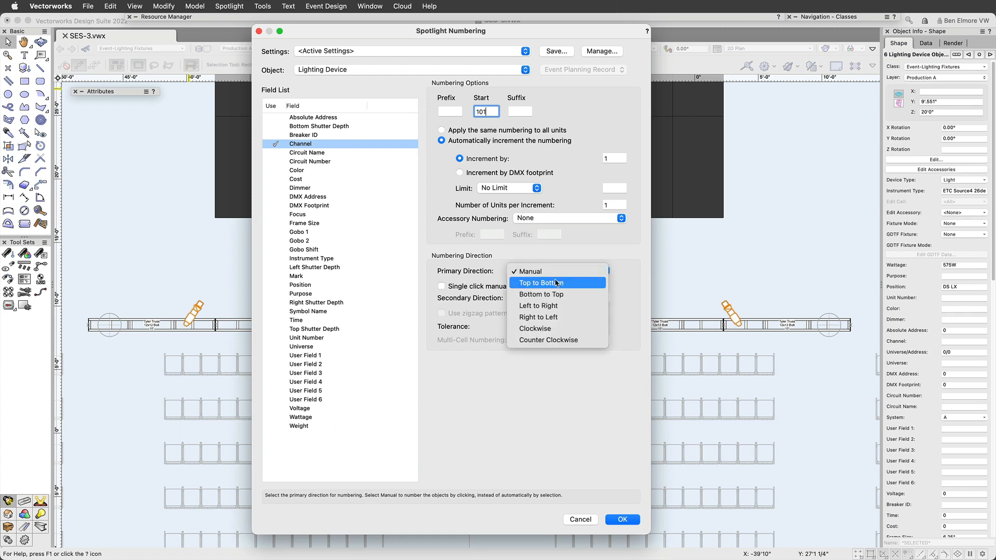
{"action": "left_click", "coordinate": [566, 306]}
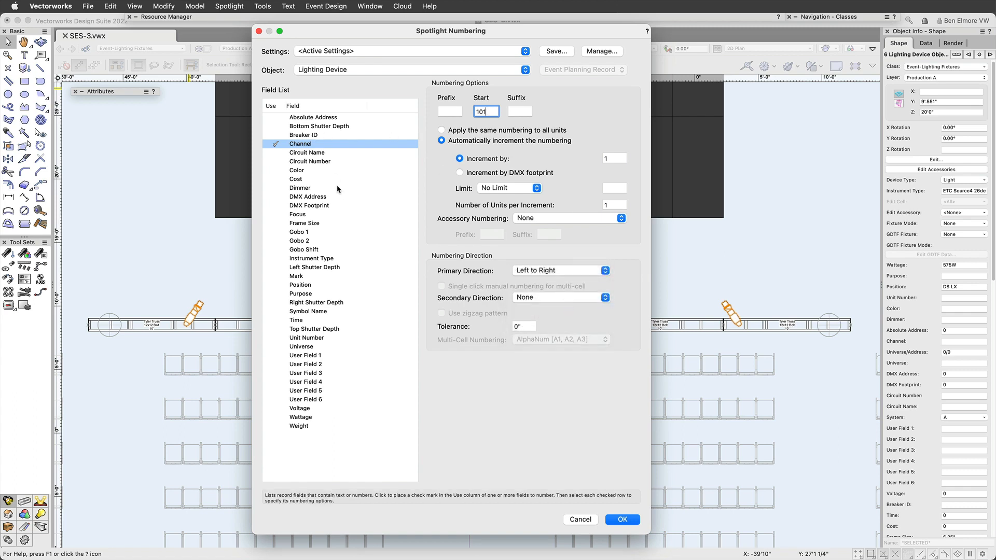
Include Circuit Number in the numbering with prefix A, start 1, increment 1 and a limit that restarts at 6.
{"action": "left_click", "coordinate": [333, 225]}
{"action": "left_click", "coordinate": [326, 154]}
{"action": "left_click", "coordinate": [324, 162]}
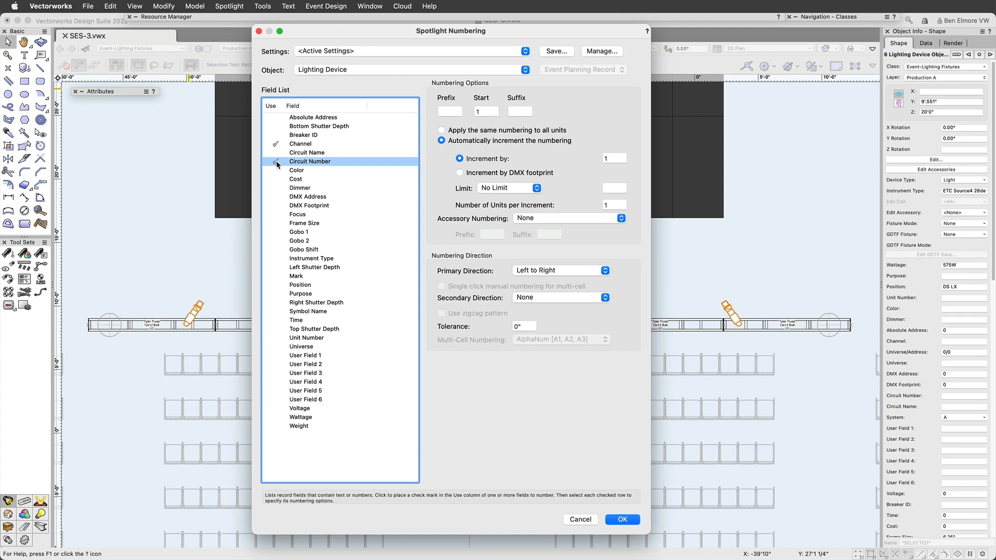
{"action": "left_click", "coordinate": [452, 112]}
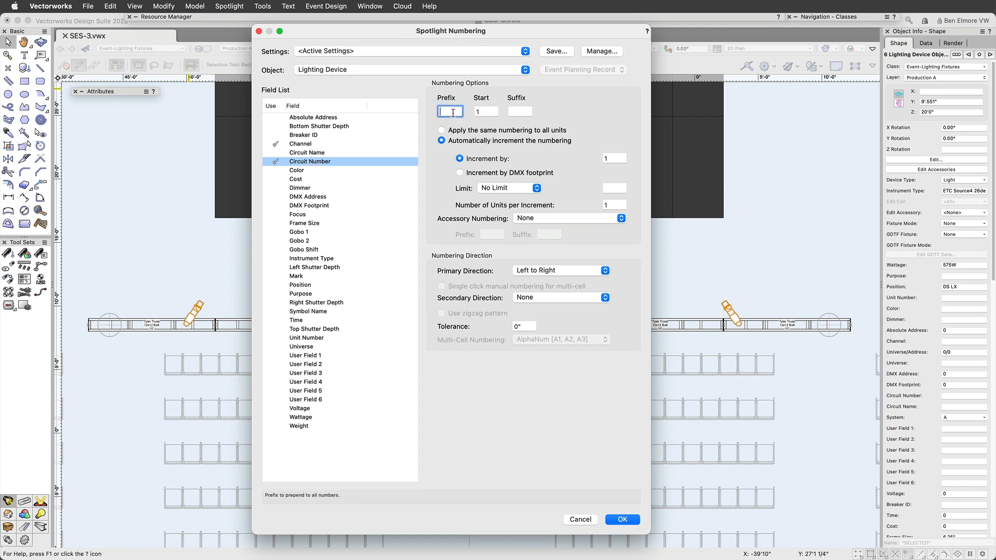
{"action": "type", "text": "A"}
{"action": "left_click", "coordinate": [489, 112]}
{"action": "left_click", "coordinate": [616, 157]}
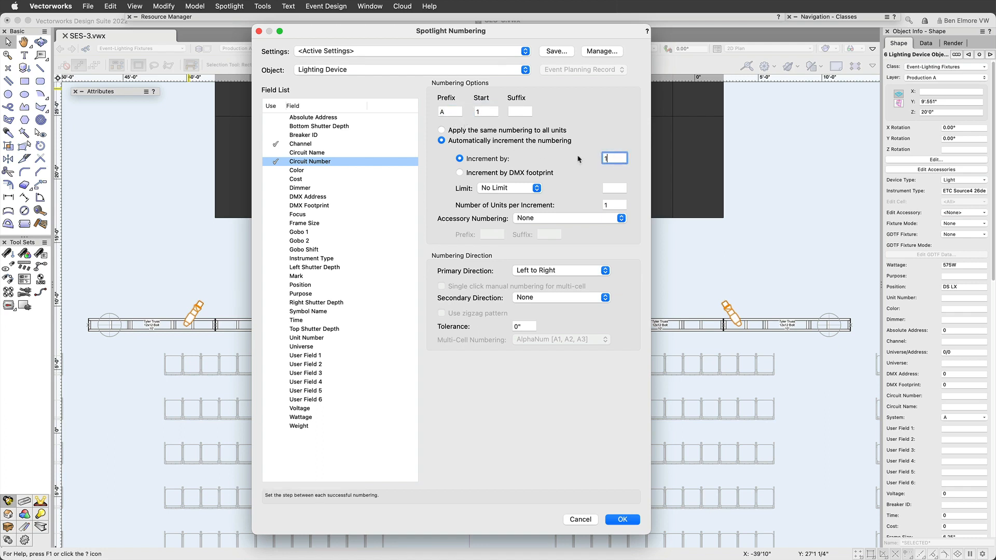
{"action": "left_click", "coordinate": [495, 190]}
{"action": "left_click", "coordinate": [513, 199]}
{"action": "left_click", "coordinate": [615, 190]}
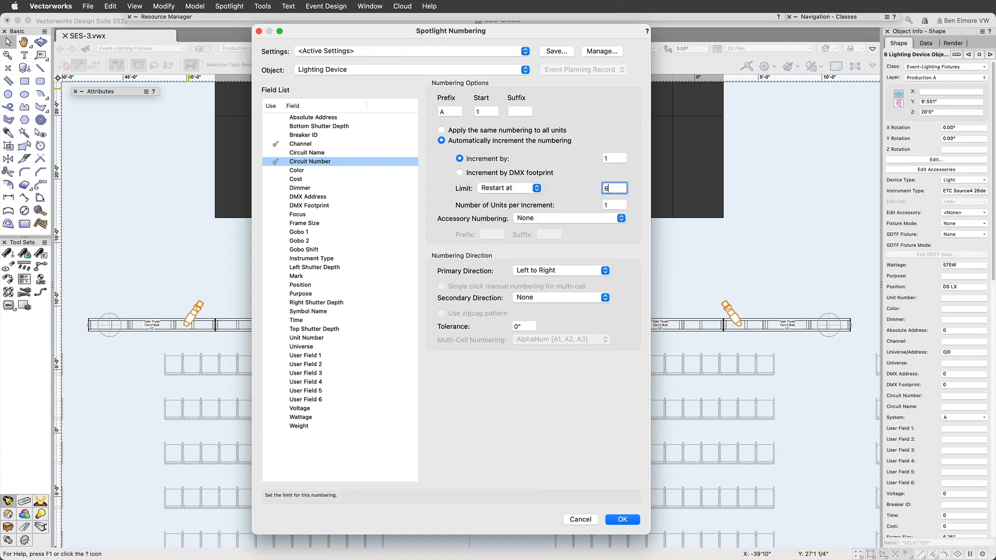
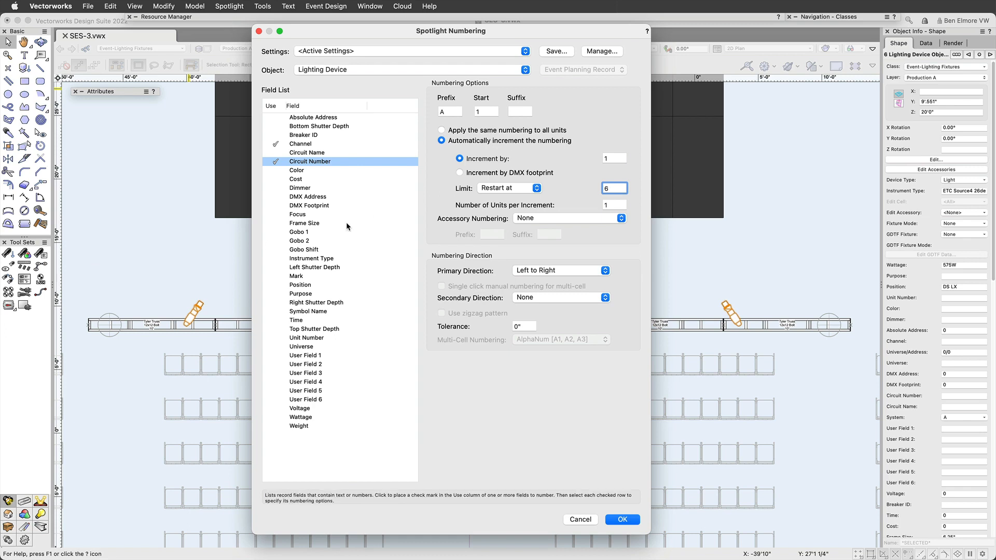
Include Universe with the same number 1 applied to all units, and also include DMX Address in the numbering.
{"action": "left_click", "coordinate": [279, 347]}
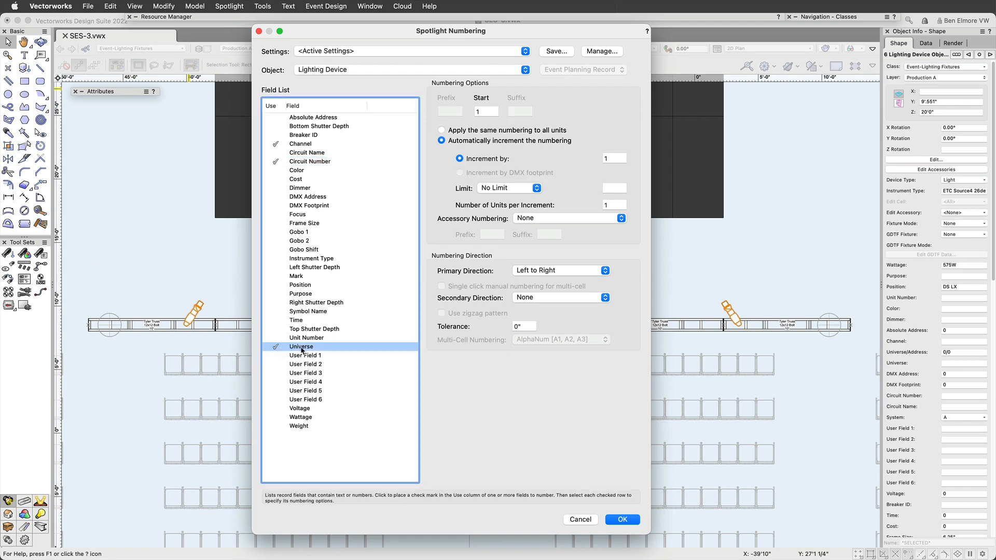
{"action": "left_click", "coordinate": [478, 133]}
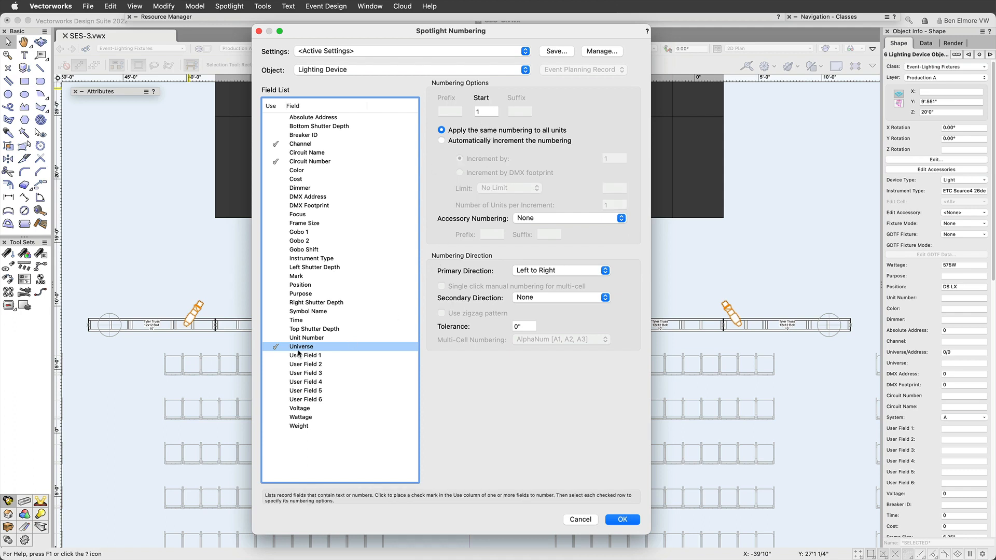
{"action": "left_click", "coordinate": [314, 198]}
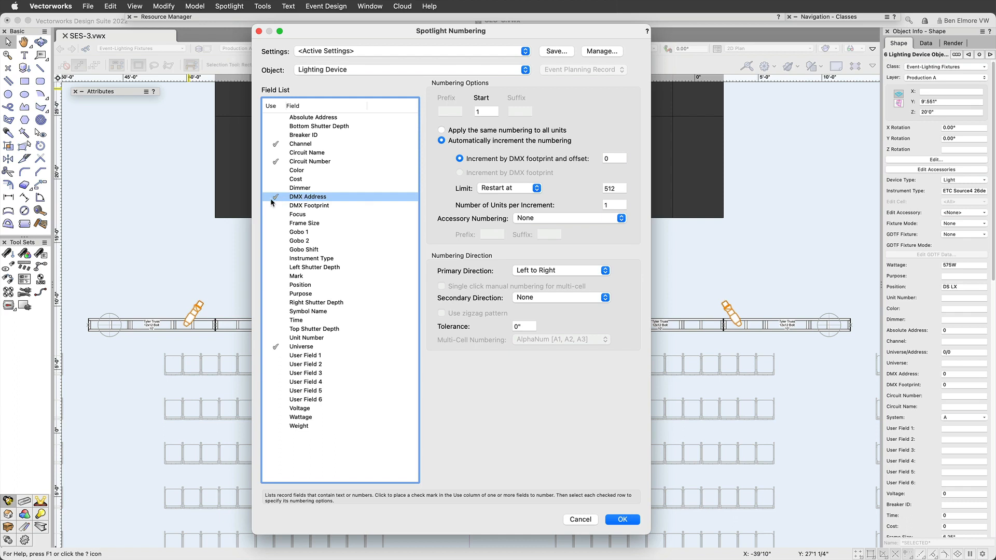
Review the Channel, Circuit Number and DMX Address settings and apply the numbering to the selected fixtures.
{"action": "left_click", "coordinate": [304, 145]}
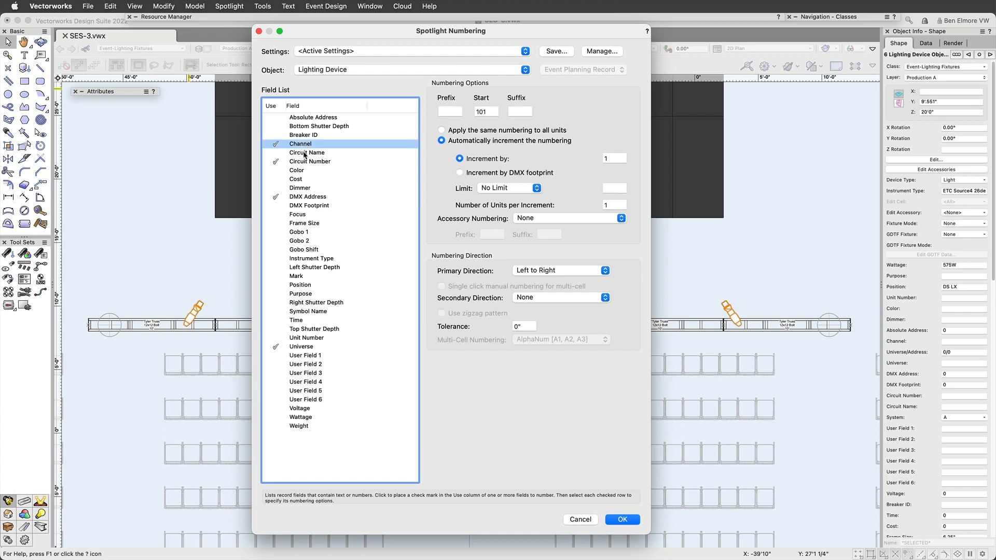
{"action": "left_click", "coordinate": [304, 162]}
{"action": "left_click", "coordinate": [308, 200]}
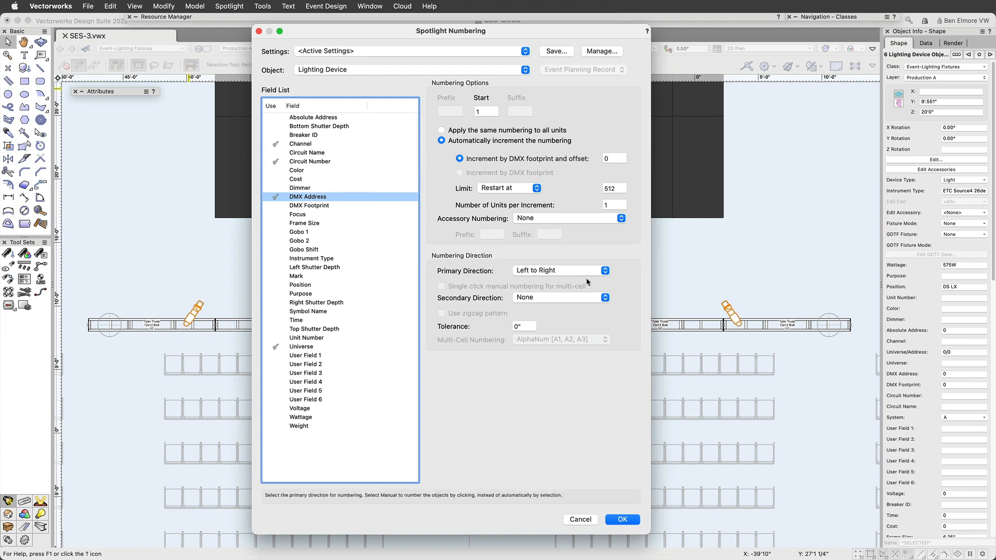
{"action": "left_click", "coordinate": [627, 520]}
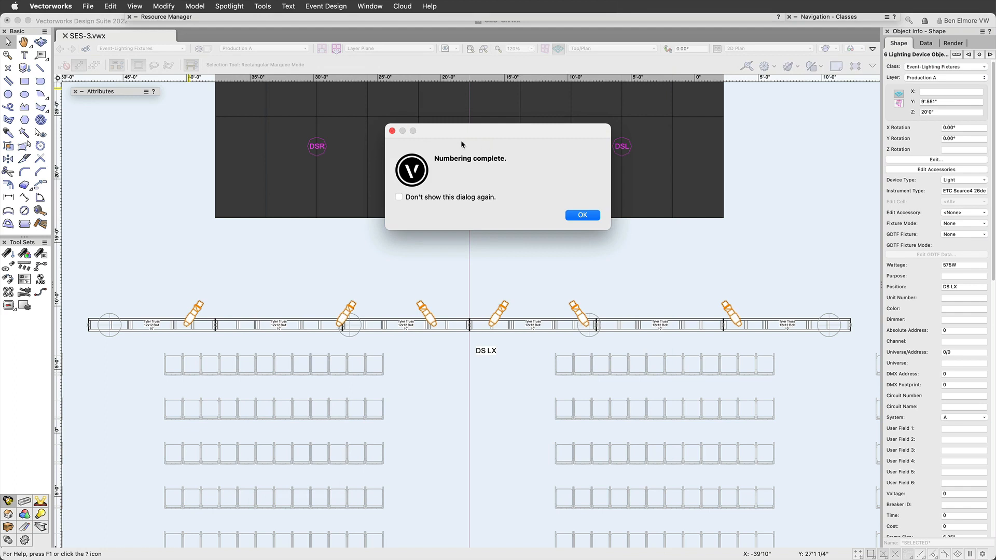
{"action": "left_click", "coordinate": [583, 215]}
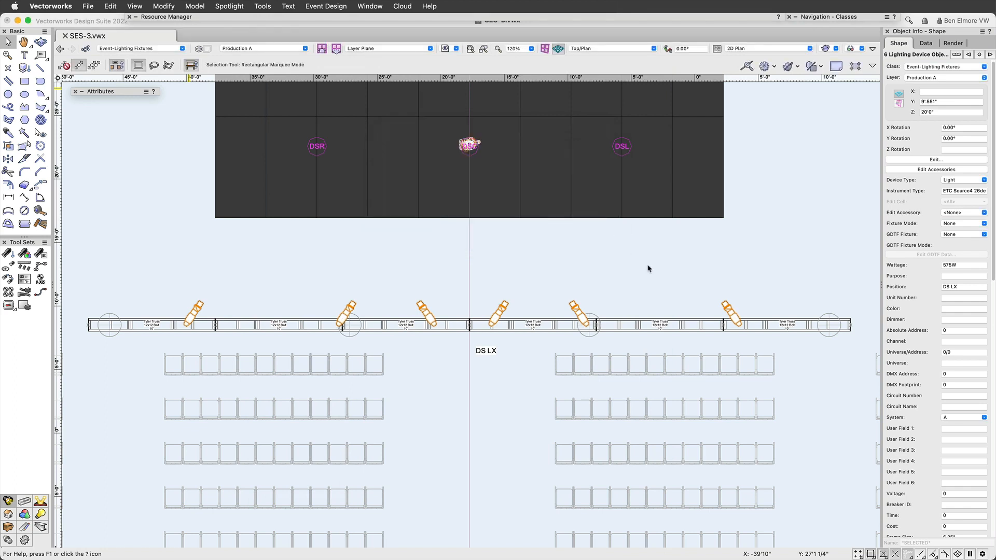
Check the channel, universe, DMX address and DMX footprint of the rightmost fixture on the DS LX truss.
{"action": "left_click", "coordinate": [738, 281]}
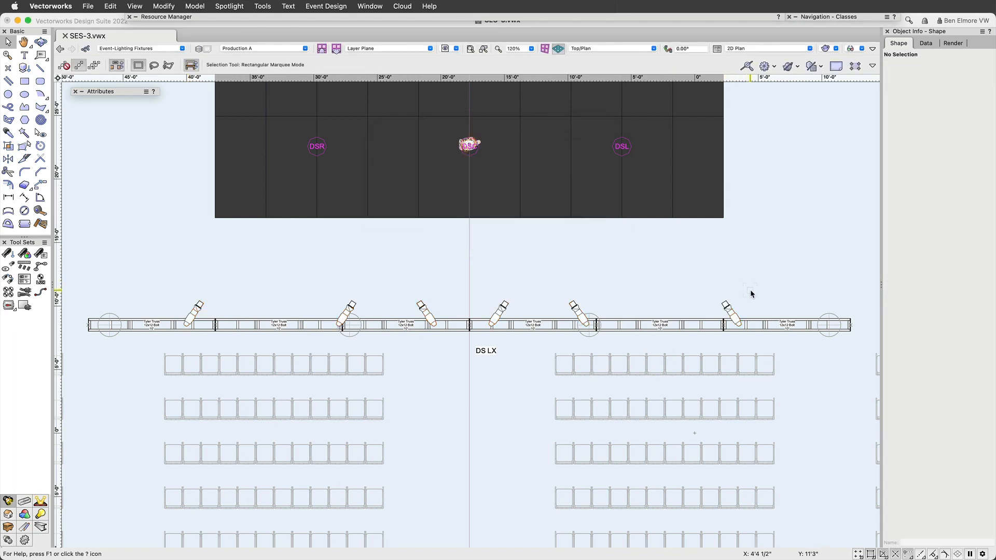
{"action": "left_click", "coordinate": [729, 311]}
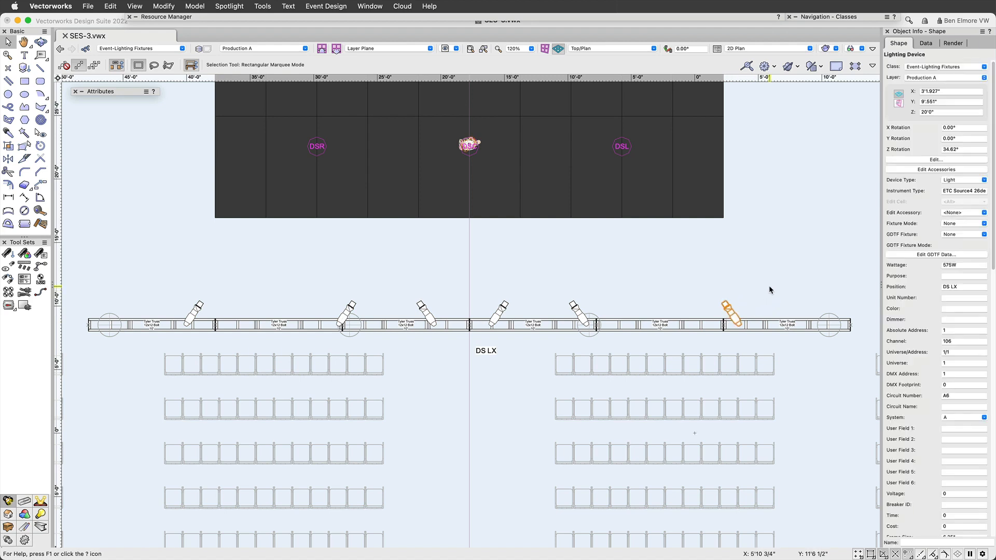
{"action": "left_click_drag", "start_coordinate": [971, 342], "coordinate": [928, 343]}
{"action": "scroll", "coordinate": [948, 341], "scroll_direction": "down", "scroll_amount": 3}
{"action": "left_click", "coordinate": [958, 343]}
{"action": "left_click", "coordinate": [957, 353]}
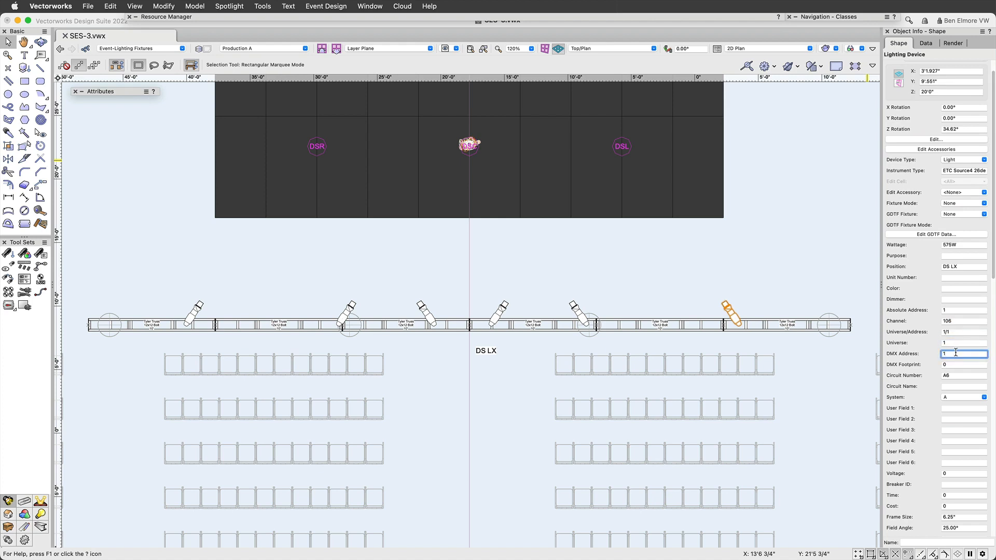
Select all six fixtures on the DS LX truss and set their fixture mode to ETC Source4 26deg.
{"action": "left_click", "coordinate": [173, 266]}
{"action": "left_click_drag", "start_coordinate": [142, 254], "coordinate": [772, 355]}
{"action": "left_click", "coordinate": [380, 269]}
{"action": "left_click_drag", "start_coordinate": [154, 267], "coordinate": [788, 364]}
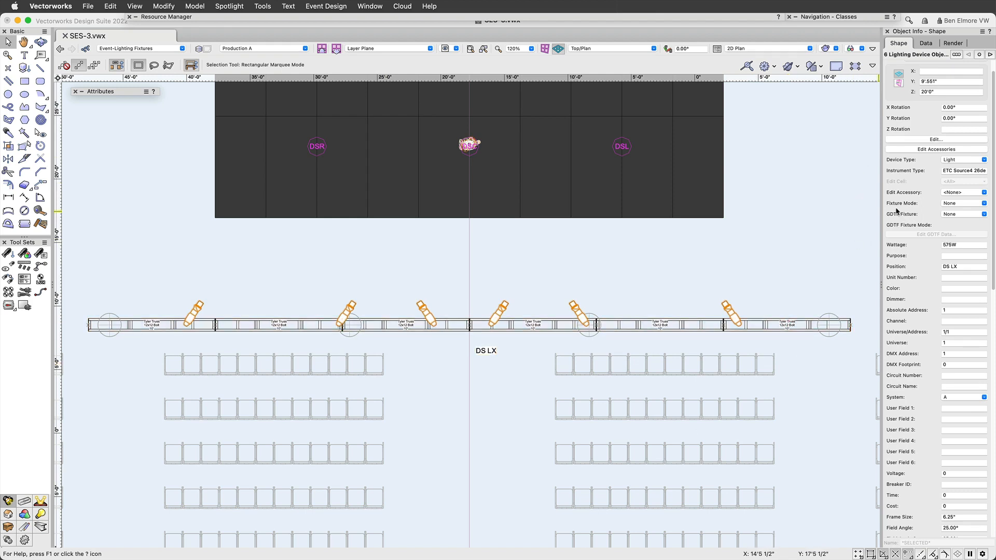
{"action": "left_click", "coordinate": [968, 203]}
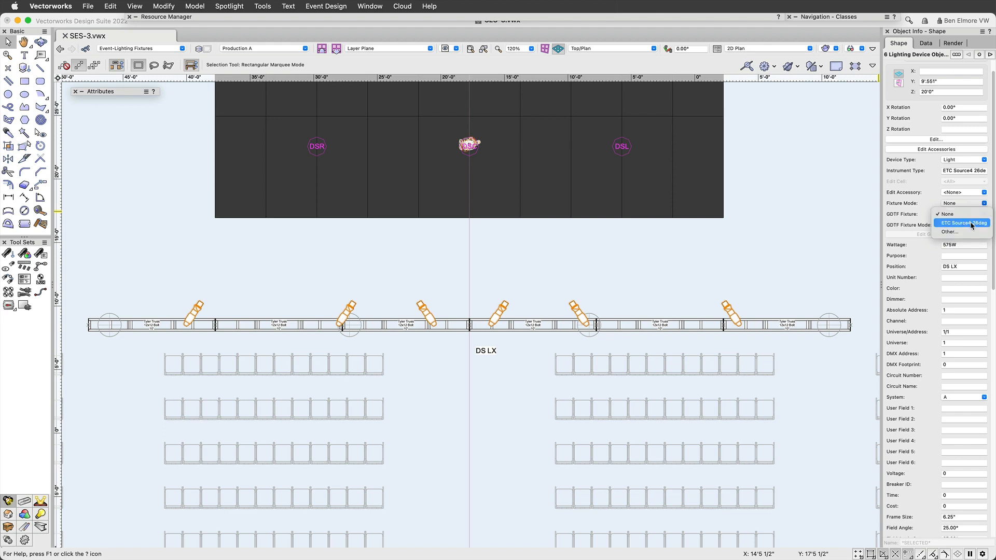
{"action": "left_click", "coordinate": [971, 225]}
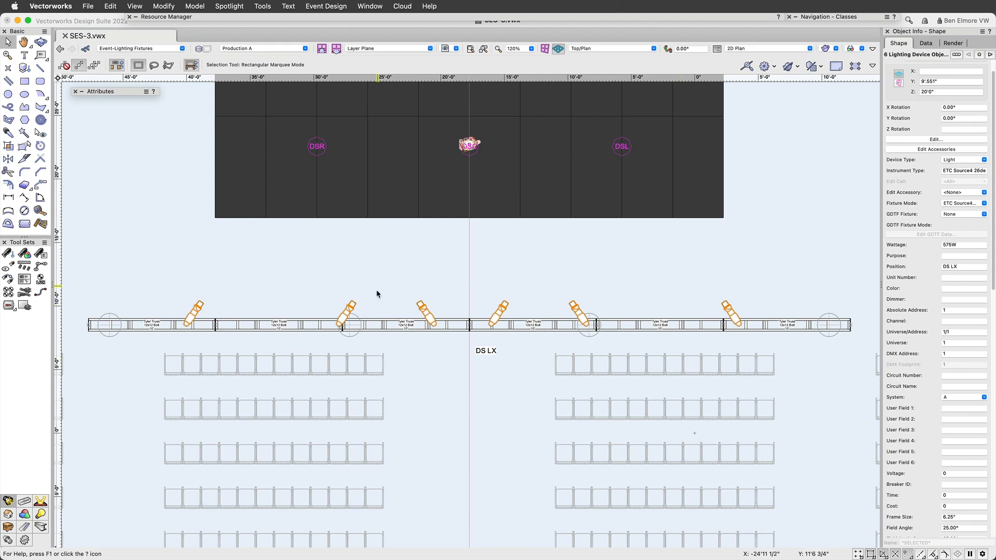
Reopen Spotlight Numbering for the six fixtures and exclude Channel, Circuit Number and Universe, keeping only DMX Address.
{"action": "left_click", "coordinate": [230, 6]}
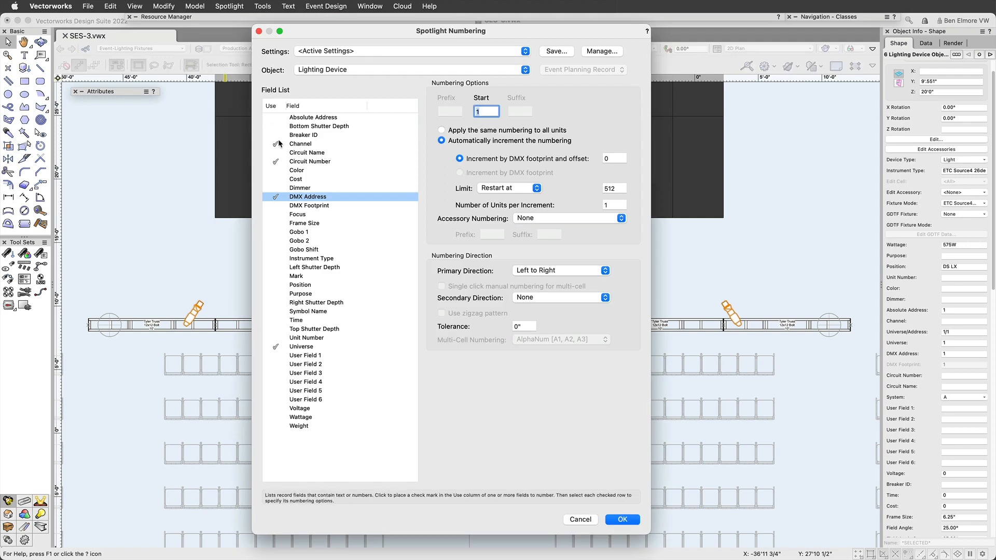
{"action": "left_click", "coordinate": [302, 145]}
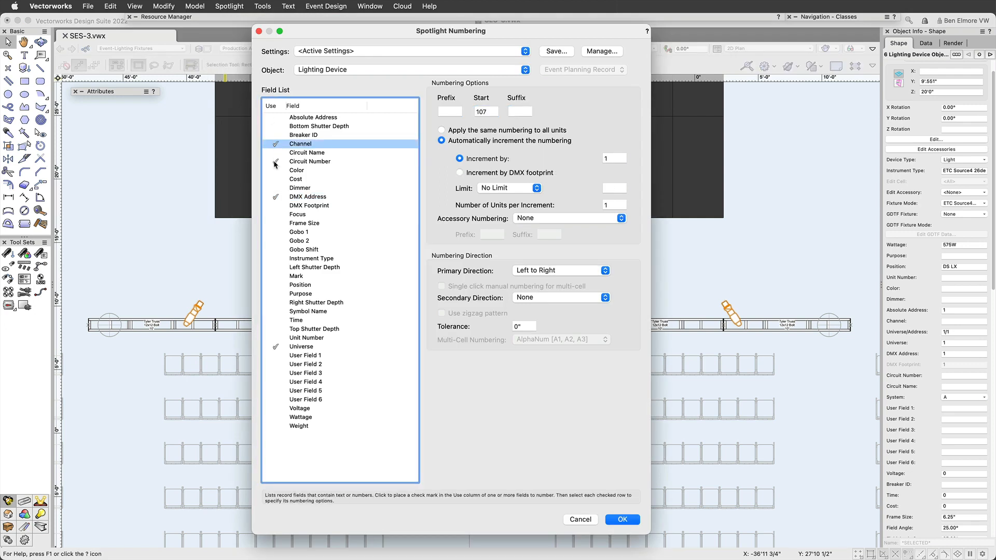
{"action": "left_click", "coordinate": [278, 161]}
{"action": "left_click", "coordinate": [278, 146]}
{"action": "left_click", "coordinate": [278, 164]}
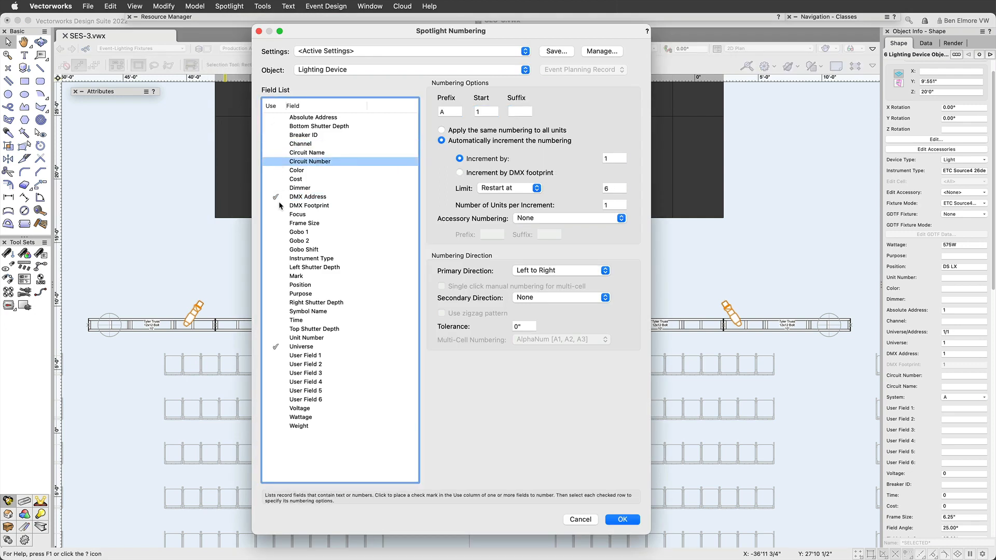
{"action": "left_click", "coordinate": [276, 348]}
Number the DMX addresses from 1 by DMX footprint with offset 0, and check the address on the rightmost fixture.
{"action": "left_click", "coordinate": [309, 201]}
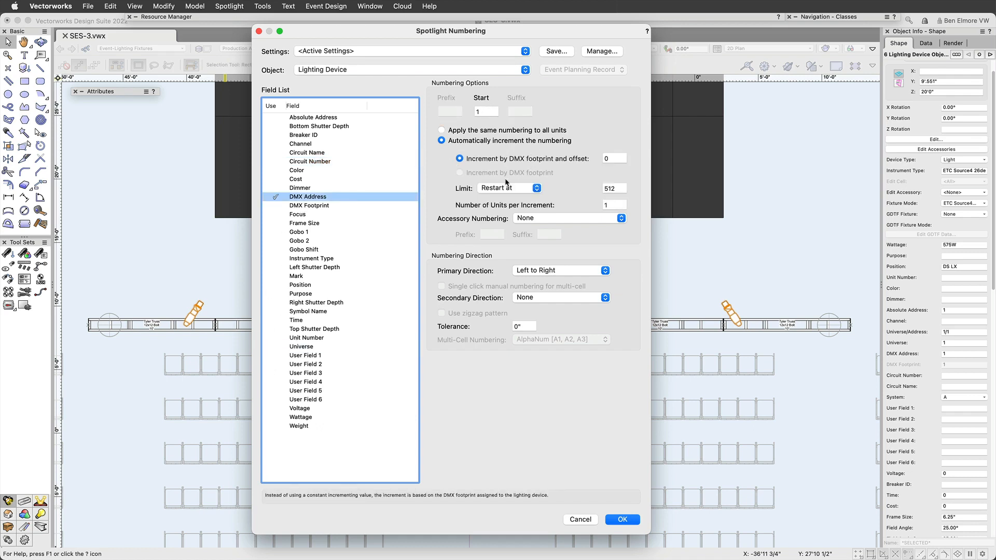
{"action": "left_click", "coordinate": [627, 519]}
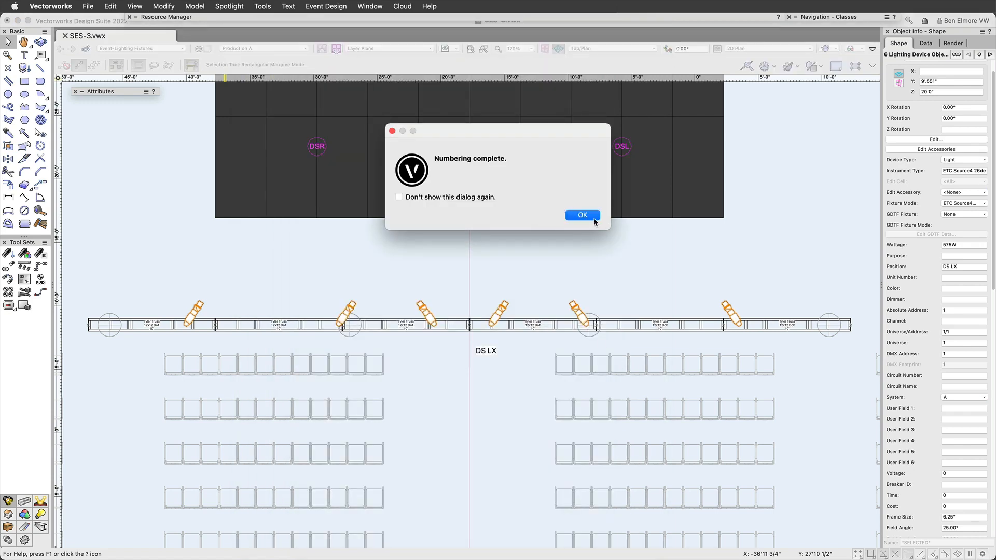
{"action": "left_click", "coordinate": [583, 215]}
{"action": "left_click", "coordinate": [751, 303]}
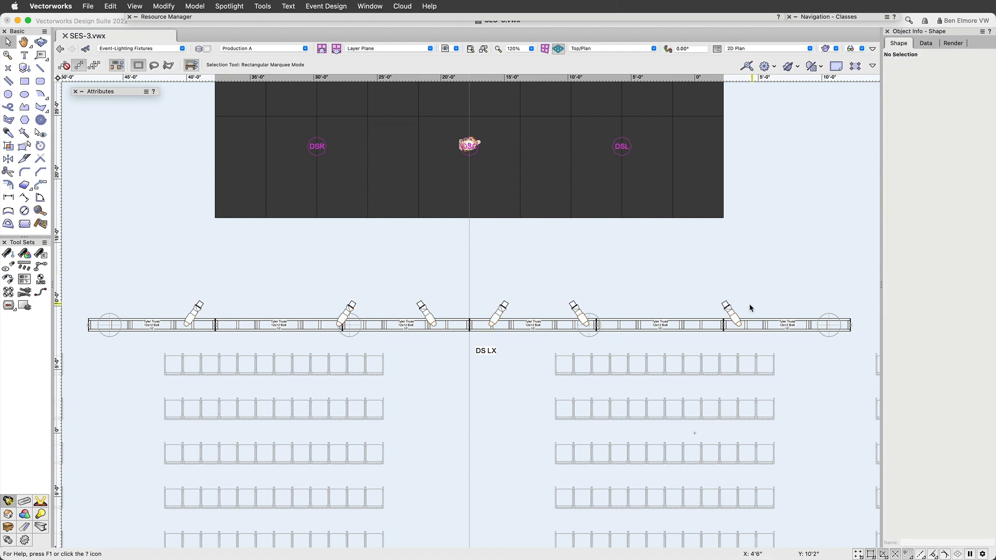
{"action": "left_click", "coordinate": [731, 313]}
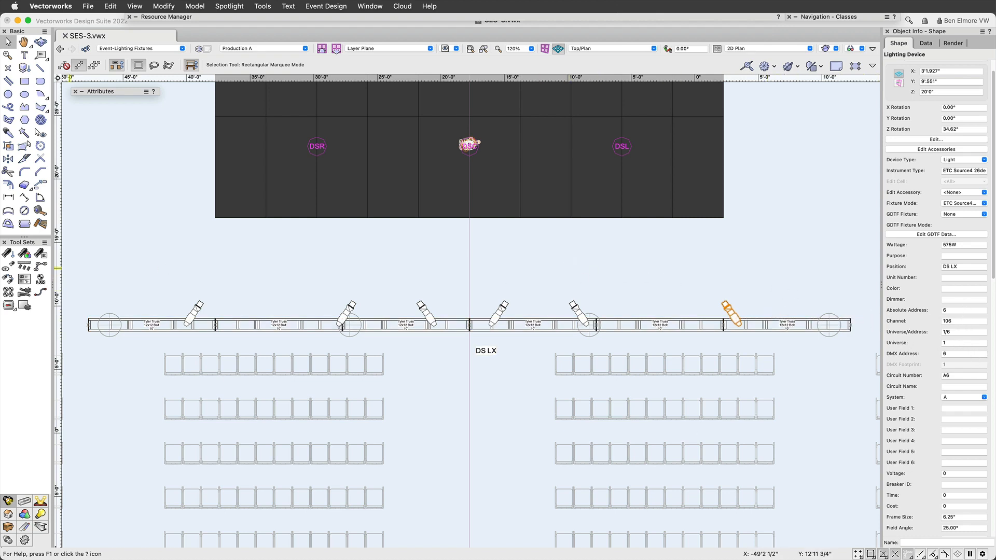
{"action": "scroll", "coordinate": [480, 254], "scroll_direction": "down", "scroll_amount": 2}
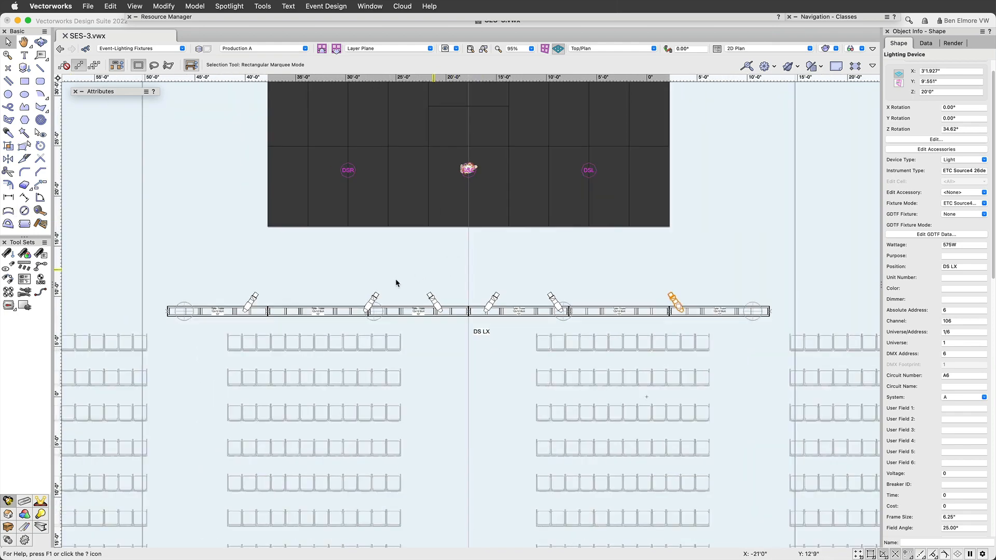
{"action": "scroll", "coordinate": [625, 301], "scroll_direction": "up", "scroll_amount": 1}
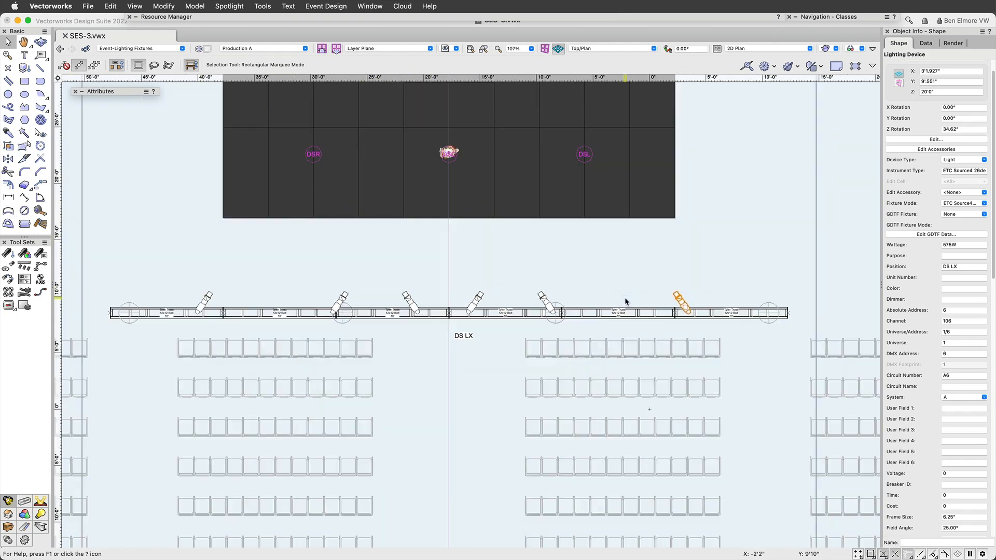
{"action": "key", "text": "h"}
{"action": "mouse_move", "coordinate": [479, 307]}
{"action": "left_mouse_down"}
{"action": "mouse_move", "coordinate": [505, 240]}
{"action": "mouse_move", "coordinate": [535, 234]}
{"action": "left_mouse_up"}
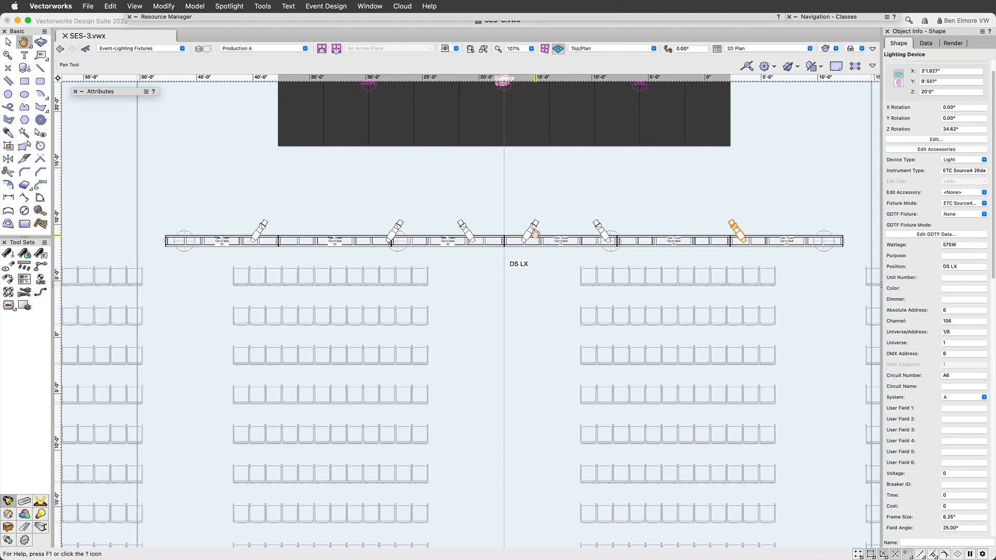
{"action": "key", "text": "x"}
{"action": "scroll", "coordinate": [685, 203], "scroll_direction": "up", "scroll_amount": 2}
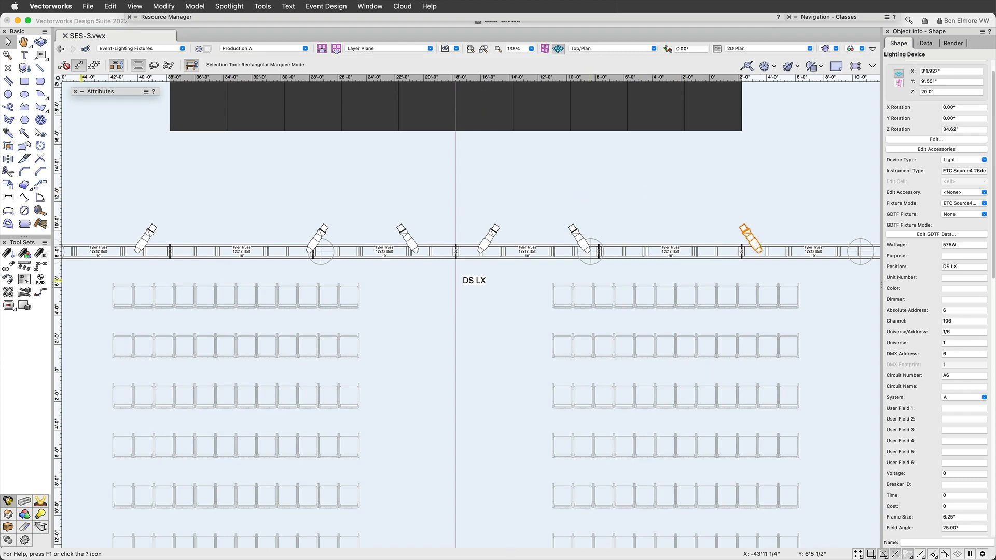
Add a new label legend named LL Leko in the Label Legend Manager.
{"action": "left_click", "coordinate": [226, 4]}
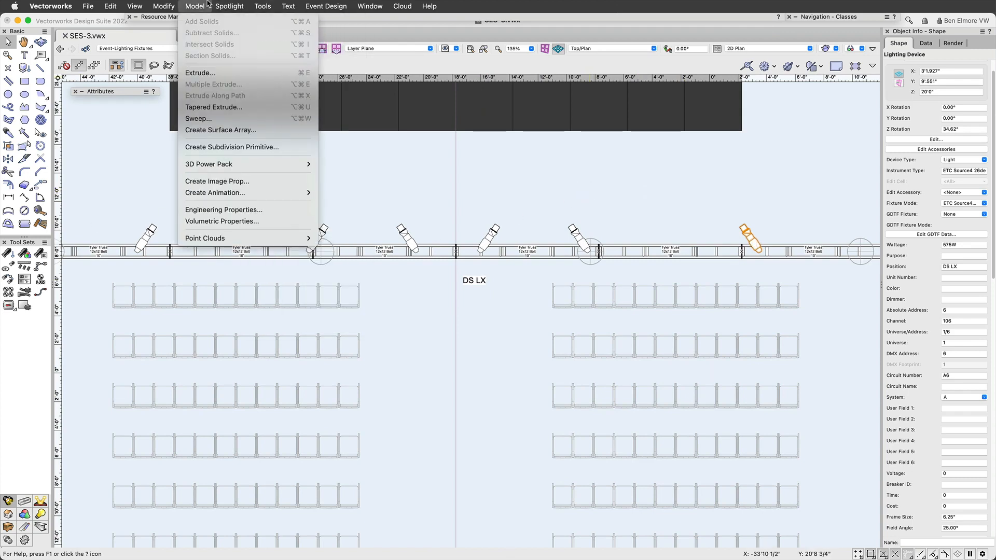
{"action": "mouse_move", "coordinate": [255, 127]}
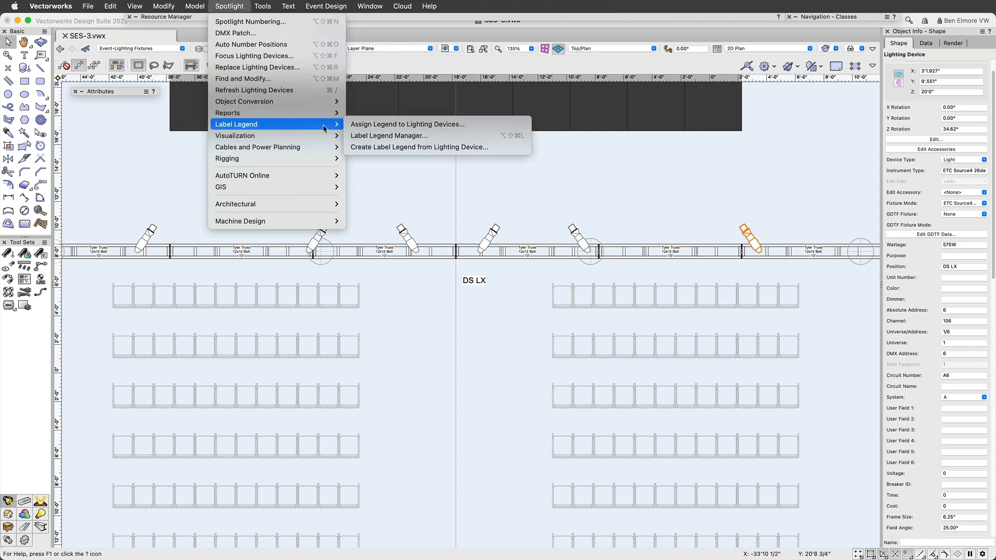
{"action": "left_click", "coordinate": [399, 136]}
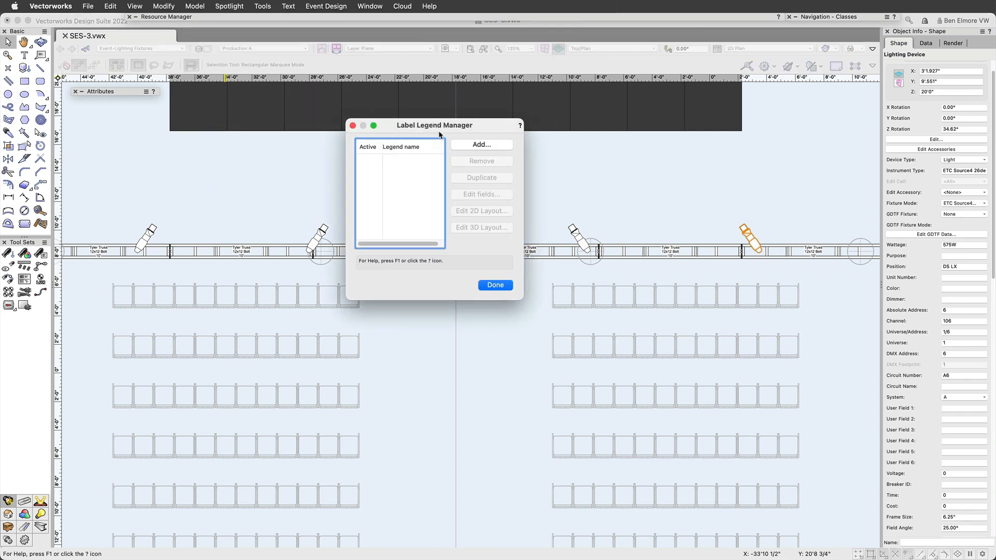
{"action": "left_click_drag", "start_coordinate": [453, 125], "coordinate": [469, 137]}
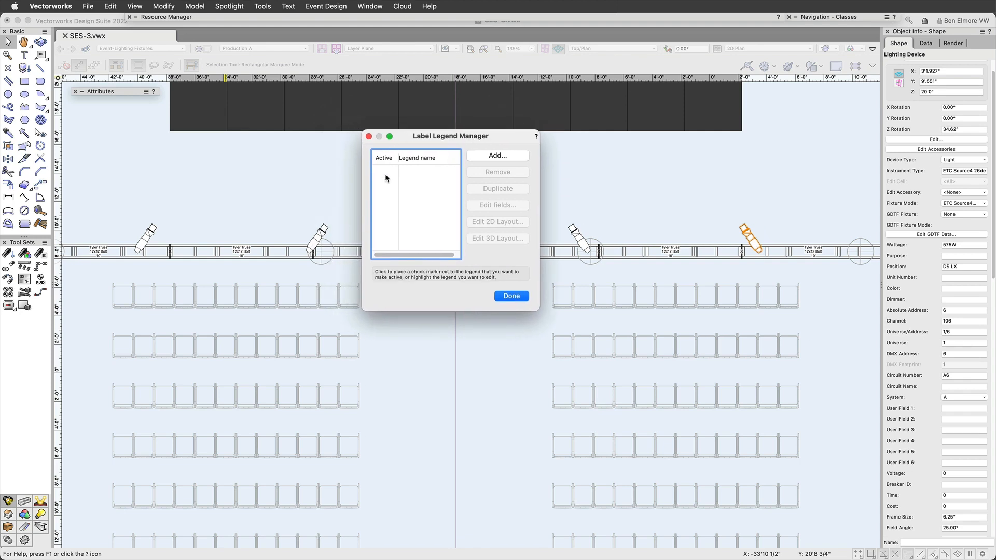
{"action": "left_click", "coordinate": [496, 156]}
{"action": "left_click_drag", "start_coordinate": [703, 115], "coordinate": [695, 316]}
{"action": "scroll", "coordinate": [683, 205], "scroll_direction": "up", "scroll_amount": 15}
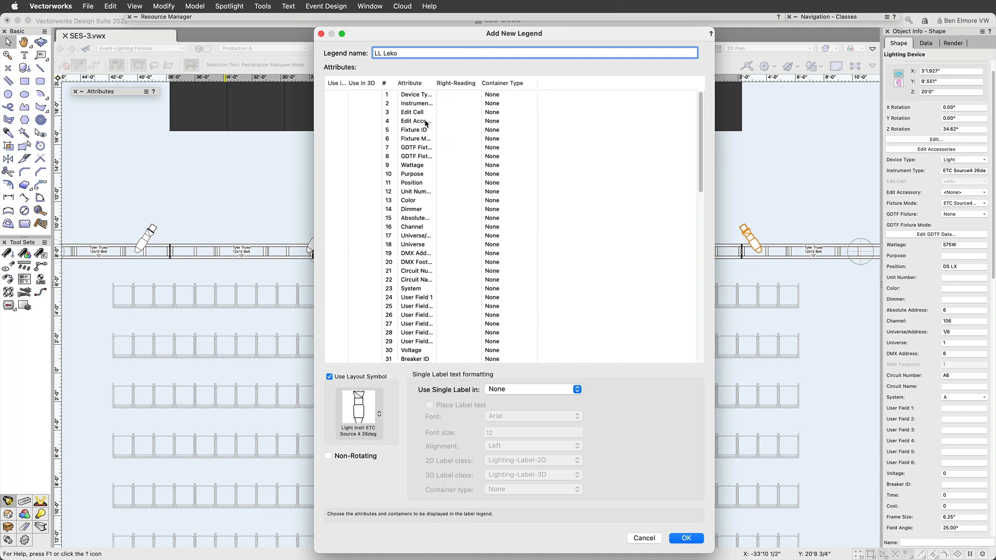
Widen the Attribute column and include Channel, Circuit Number and Focus in the LL Leko legend's 2D labels.
{"action": "scroll", "coordinate": [419, 175], "scroll_direction": "down", "scroll_amount": 1}
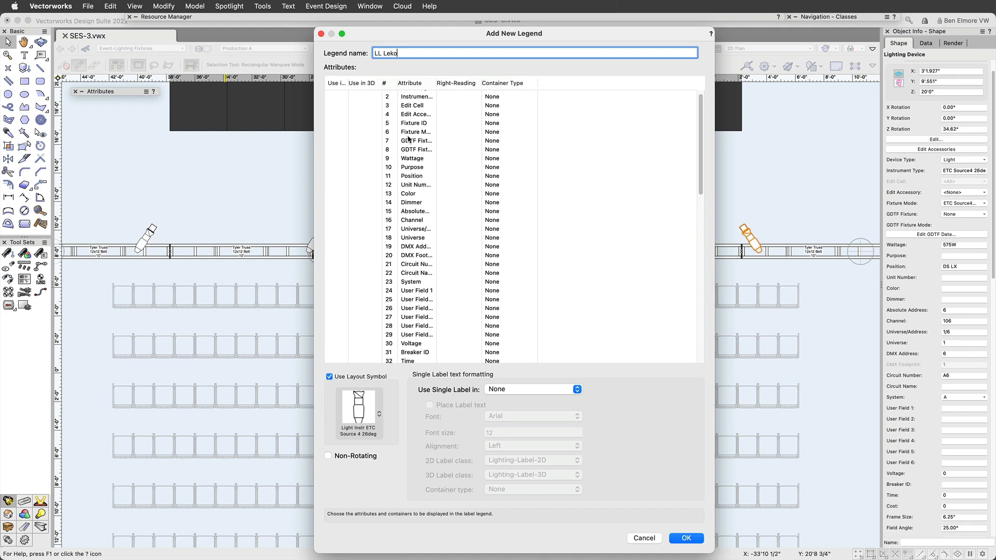
{"action": "scroll", "coordinate": [409, 138], "scroll_direction": "down", "scroll_amount": 1}
{"action": "scroll", "coordinate": [416, 137], "scroll_direction": "up", "scroll_amount": 2}
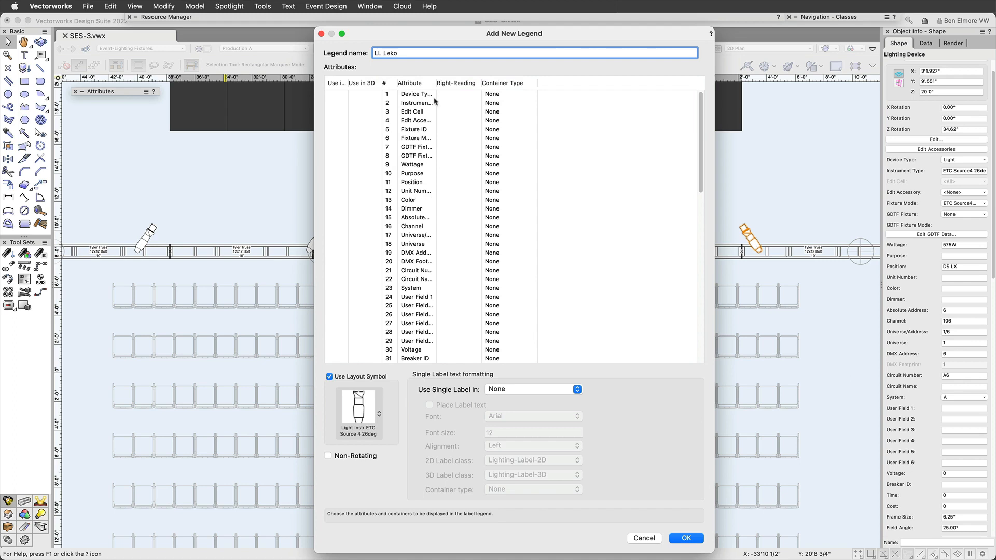
{"action": "left_click_drag", "start_coordinate": [436, 83], "coordinate": [455, 83]}
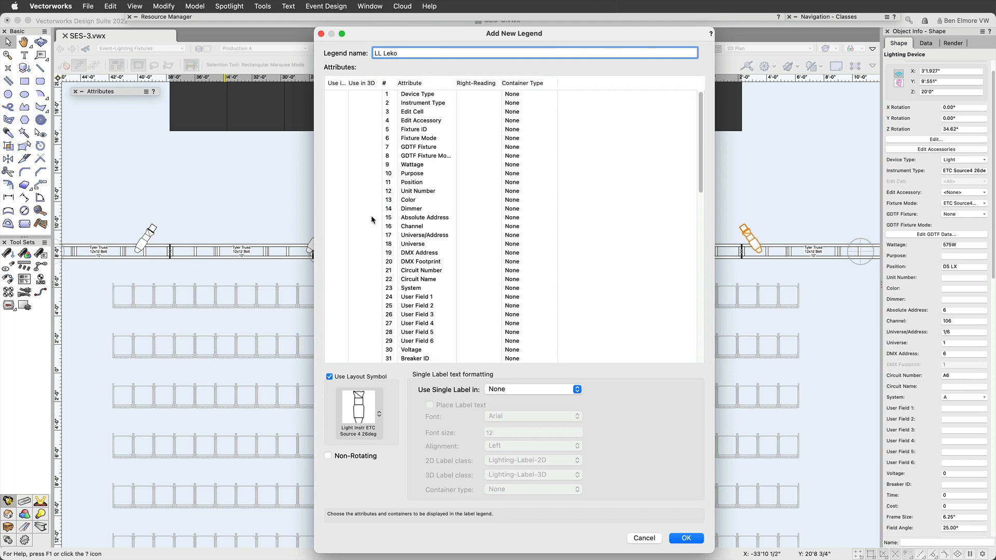
{"action": "left_click", "coordinate": [338, 227]}
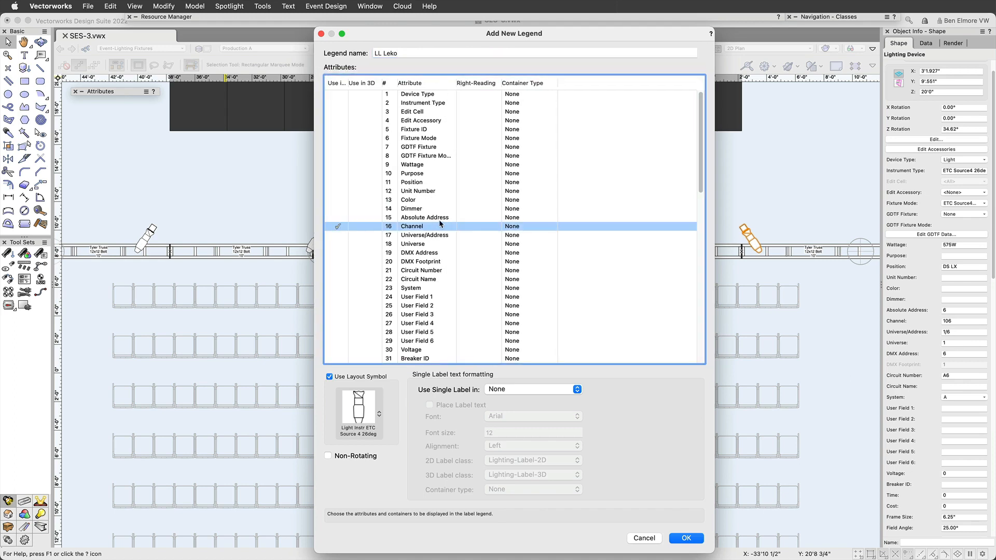
{"action": "scroll", "coordinate": [440, 223], "scroll_direction": "down", "scroll_amount": 4}
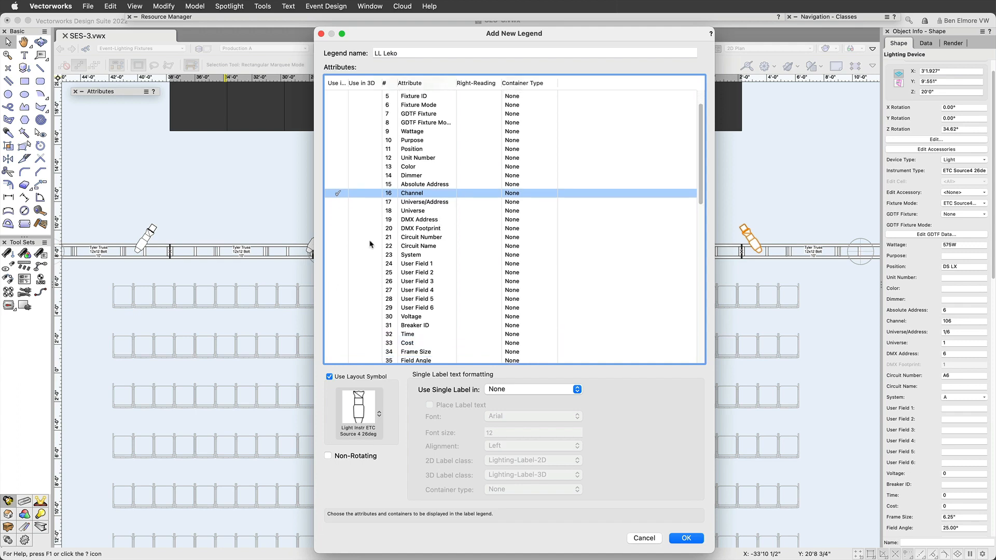
{"action": "left_click", "coordinate": [337, 238]}
{"action": "scroll", "coordinate": [404, 197], "scroll_direction": "down", "scroll_amount": 8}
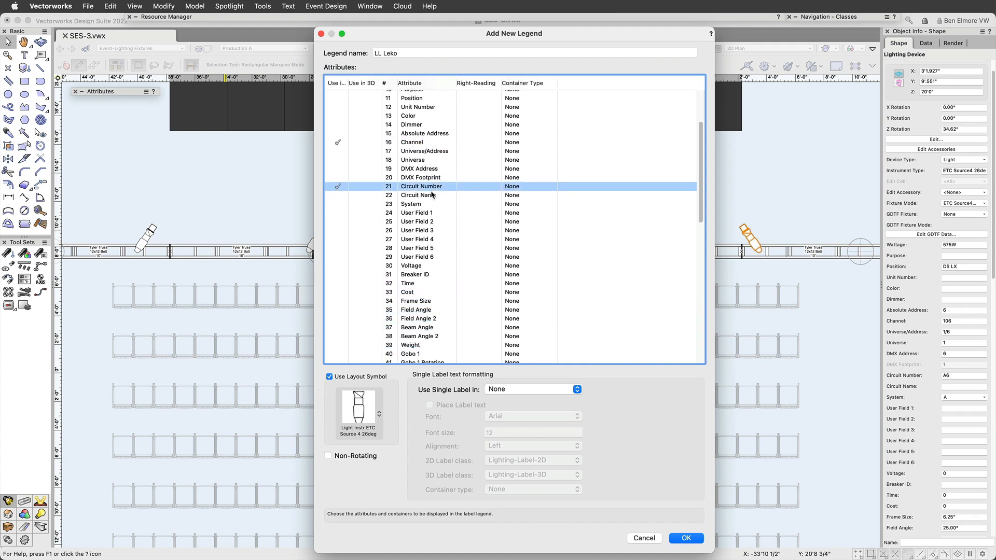
{"action": "scroll", "coordinate": [432, 200], "scroll_direction": "down", "scroll_amount": 8}
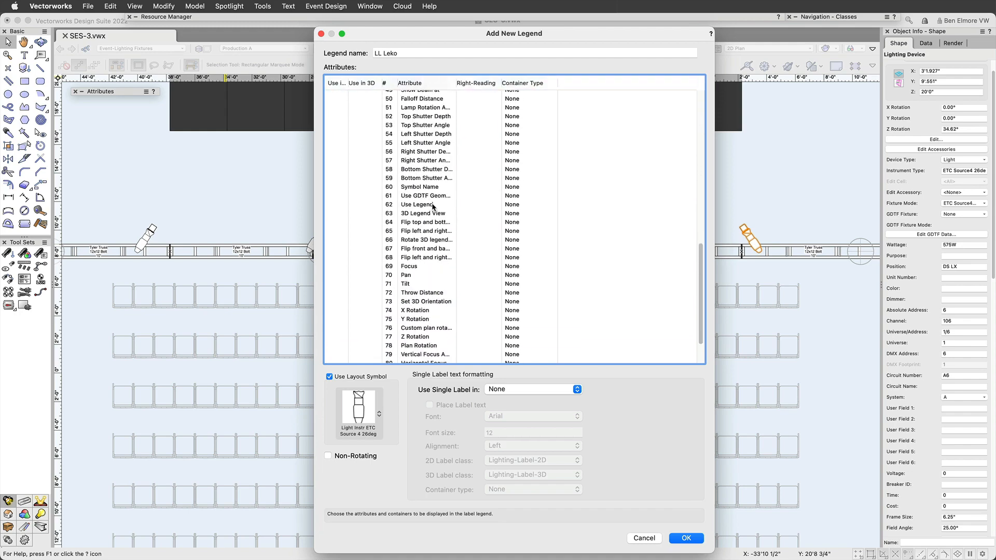
{"action": "left_click", "coordinate": [338, 260]}
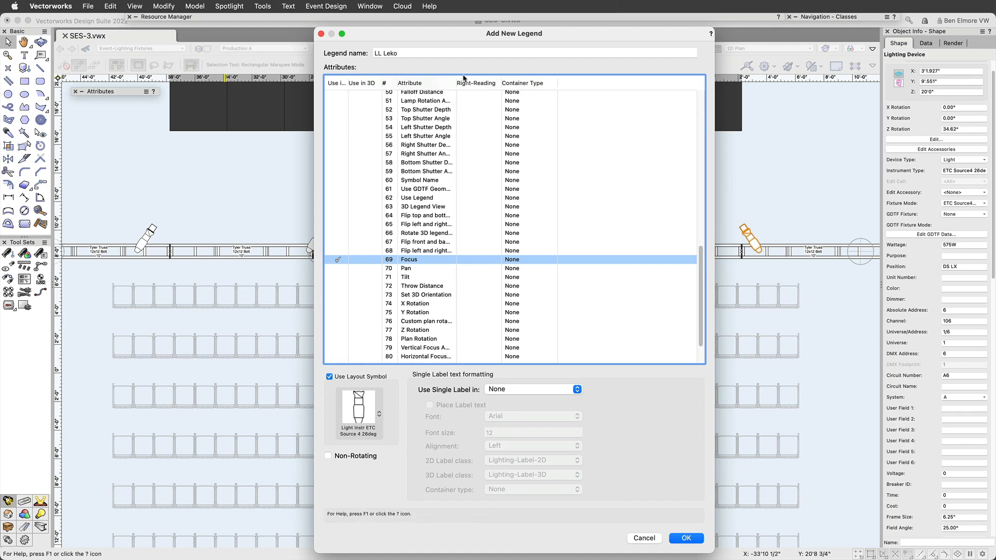
Set the container type to Triangle for Channel and Rectangle for Circuit Number, and accept the new legend.
{"action": "scroll", "coordinate": [421, 235], "scroll_direction": "up", "scroll_amount": 6}
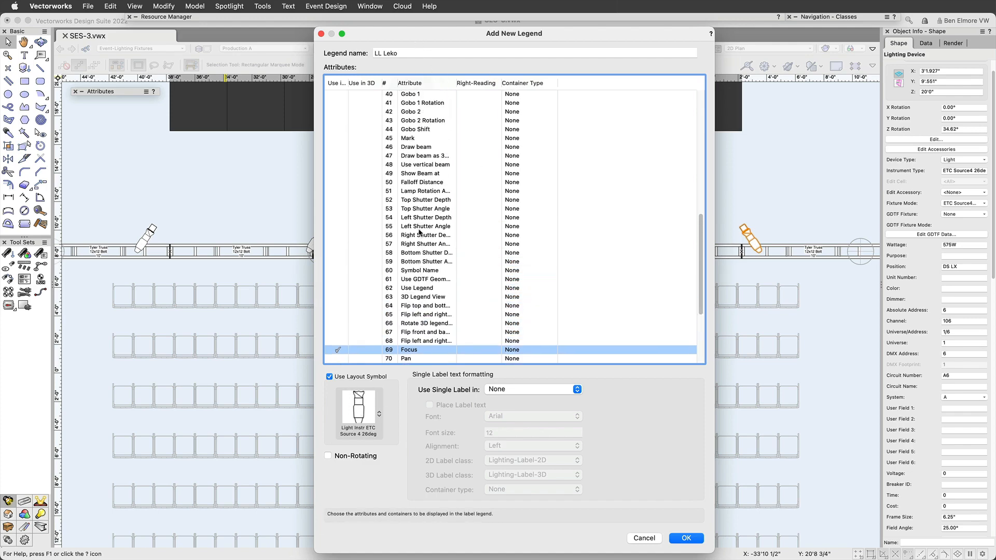
{"action": "scroll", "coordinate": [421, 235], "scroll_direction": "up", "scroll_amount": 7}
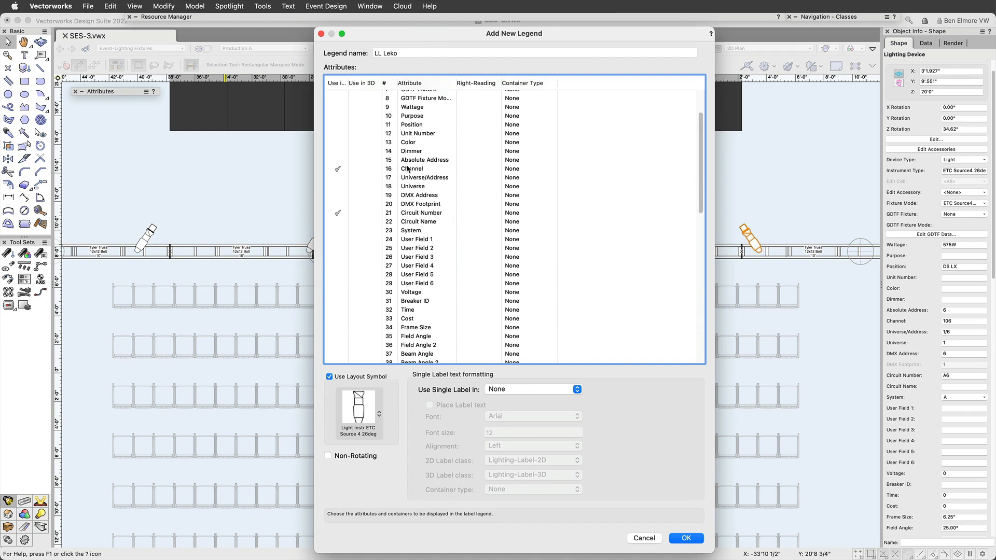
{"action": "left_click", "coordinate": [514, 170]}
{"action": "left_click", "coordinate": [529, 173]}
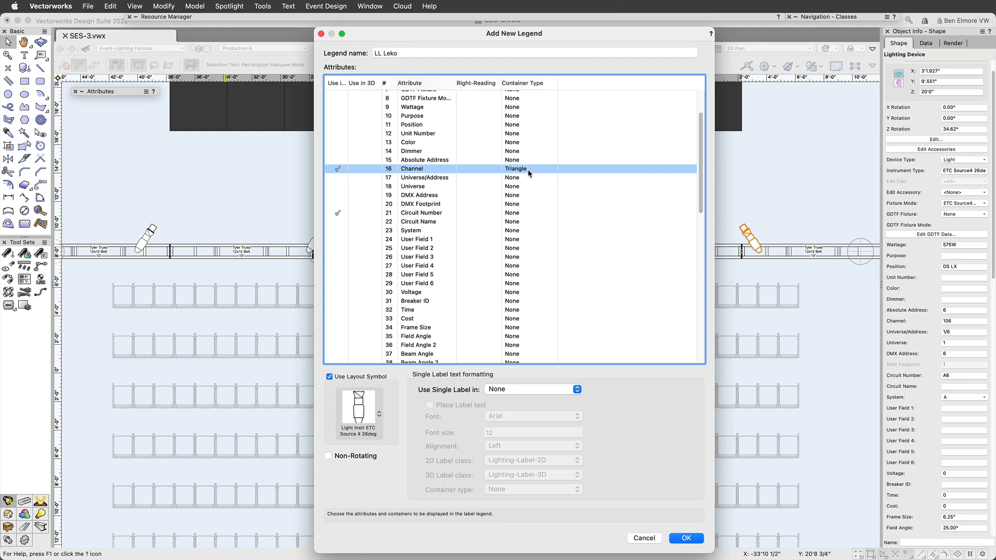
{"action": "left_click", "coordinate": [521, 213]}
{"action": "left_click", "coordinate": [529, 215]}
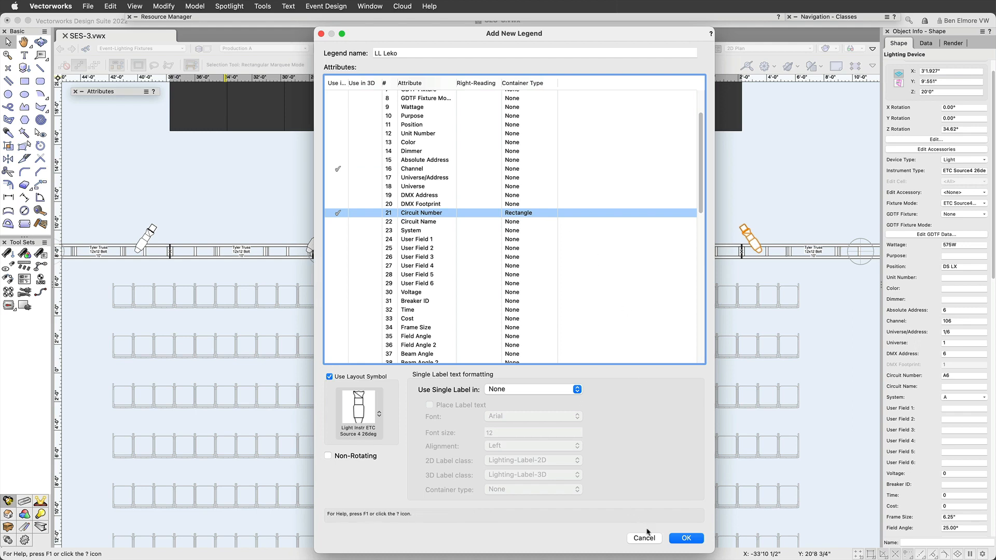
{"action": "left_click", "coordinate": [686, 538]}
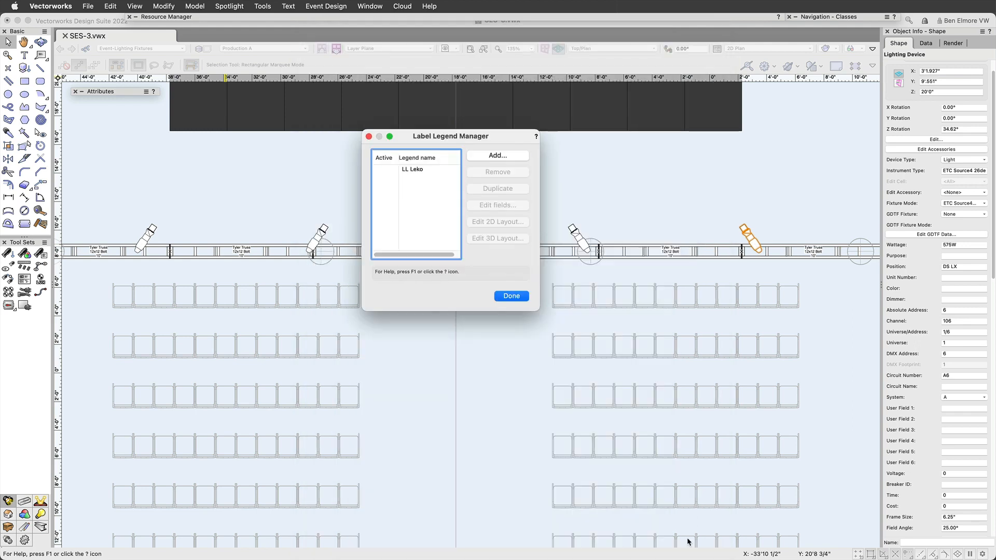
Open the LL Leko legend's 2D layout and center the Channel label on the fixture's insertion point at X 0, Y 0.
{"action": "left_click", "coordinate": [422, 172]}
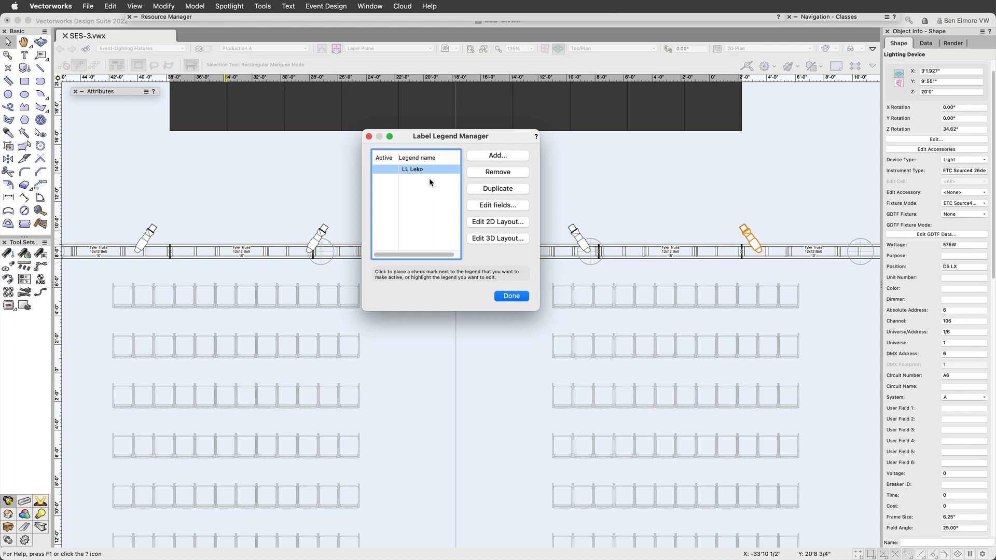
{"action": "left_click", "coordinate": [507, 223]}
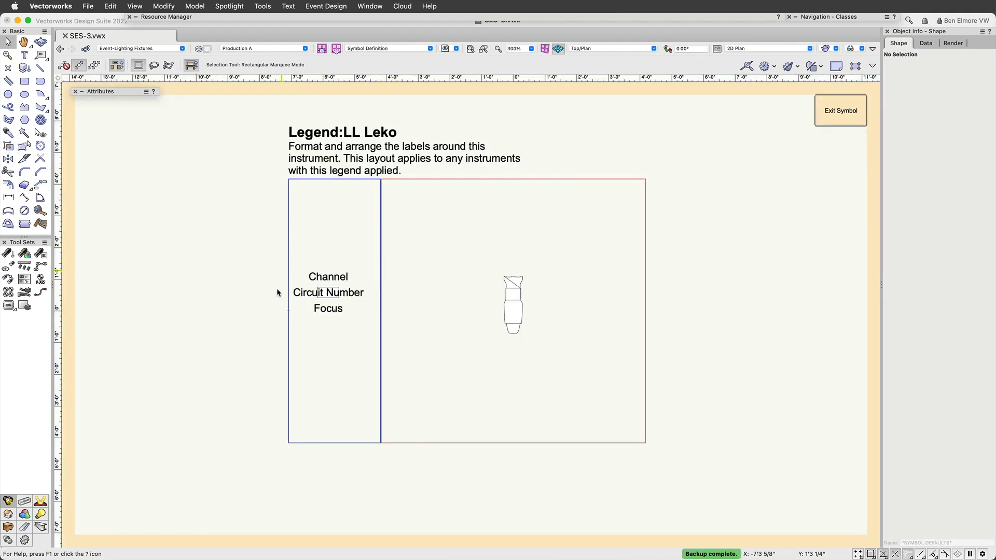
{"action": "left_click_drag", "start_coordinate": [199, 216], "coordinate": [469, 358]}
{"action": "left_click", "coordinate": [426, 312]}
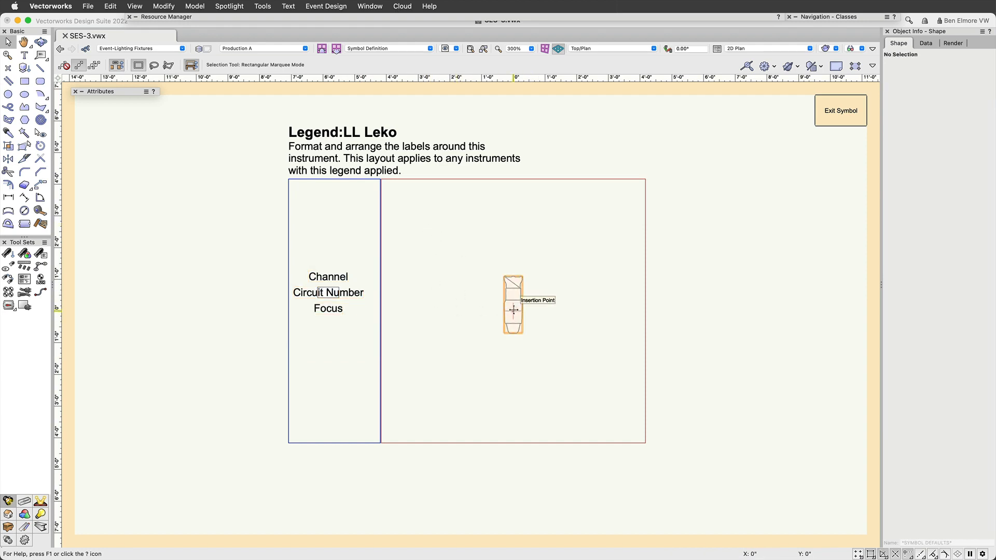
{"action": "scroll", "coordinate": [409, 239], "scroll_direction": "up", "scroll_amount": 2}
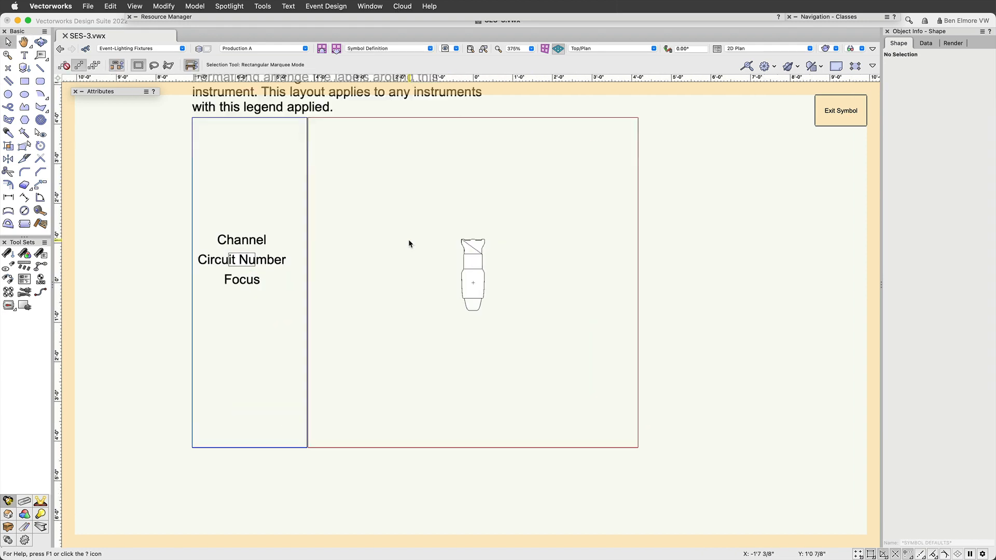
{"action": "scroll", "coordinate": [409, 242], "scroll_direction": "up", "scroll_amount": 2}
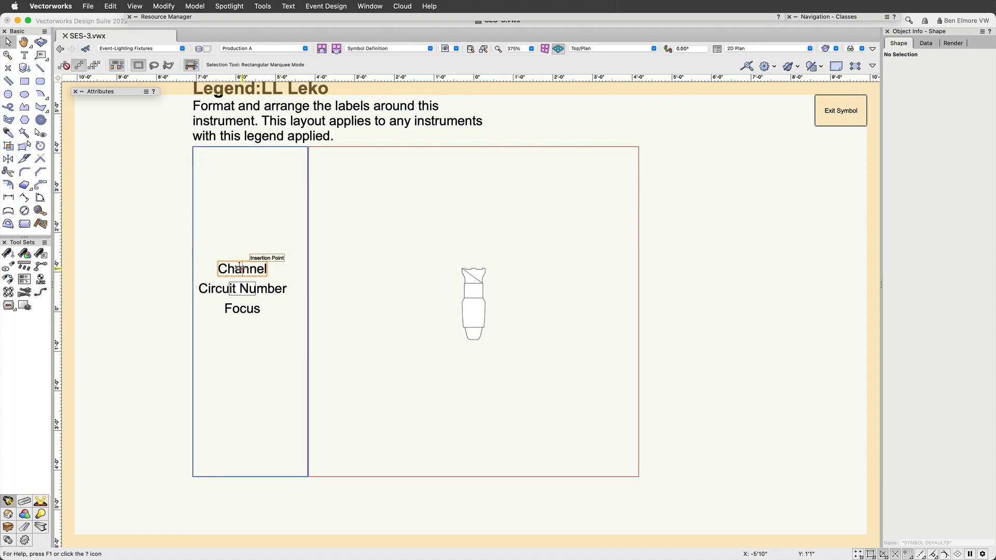
{"action": "left_click_drag", "start_coordinate": [242, 267], "coordinate": [472, 312]}
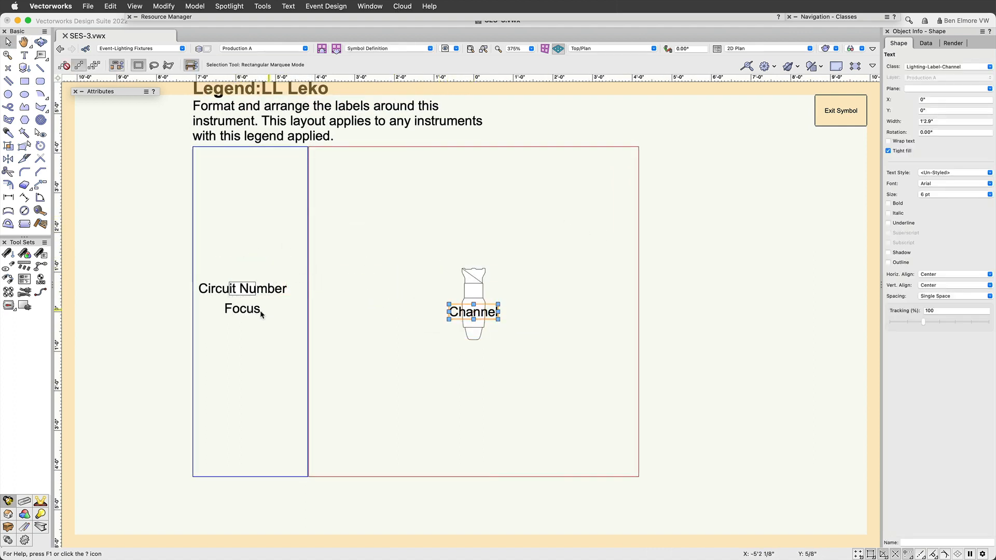
Place the Focus label centered about 1'8.7" above the fixture's insertion point and set its pen color to blue.
{"action": "left_click_drag", "start_coordinate": [242, 309], "coordinate": [476, 243]}
{"action": "scroll", "coordinate": [482, 262], "scroll_direction": "up", "scroll_amount": 2}
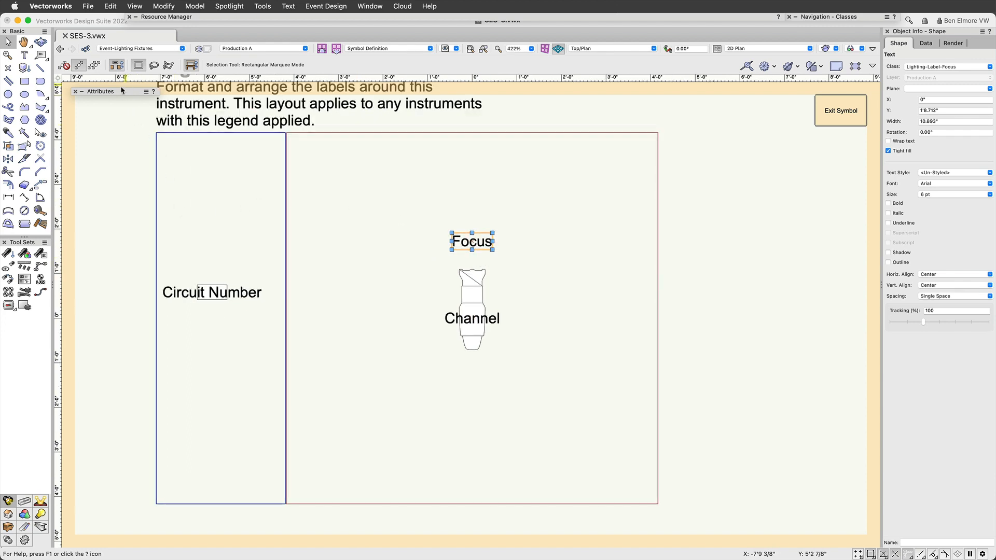
{"action": "mouse_move", "coordinate": [117, 91]}
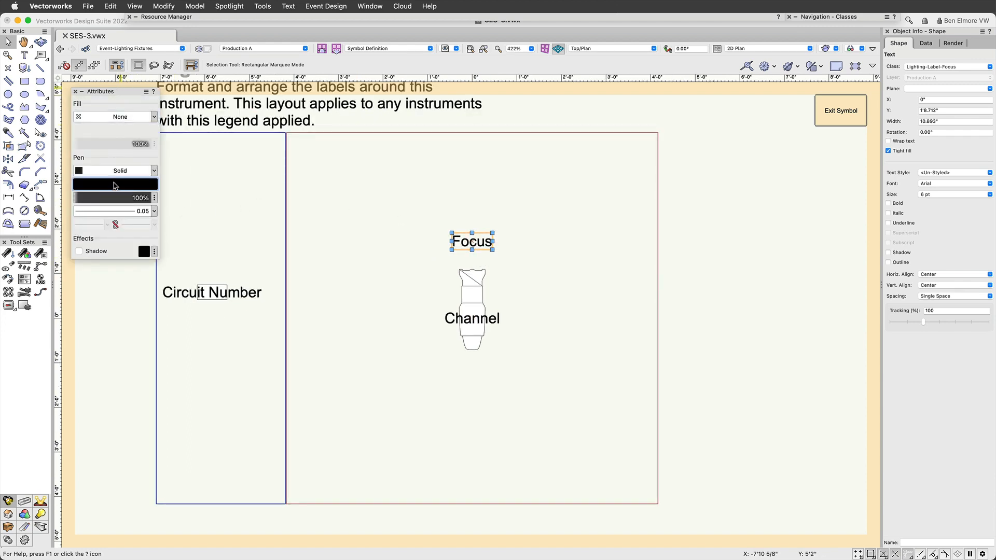
{"action": "left_click", "coordinate": [115, 185]}
{"action": "left_click", "coordinate": [123, 248]}
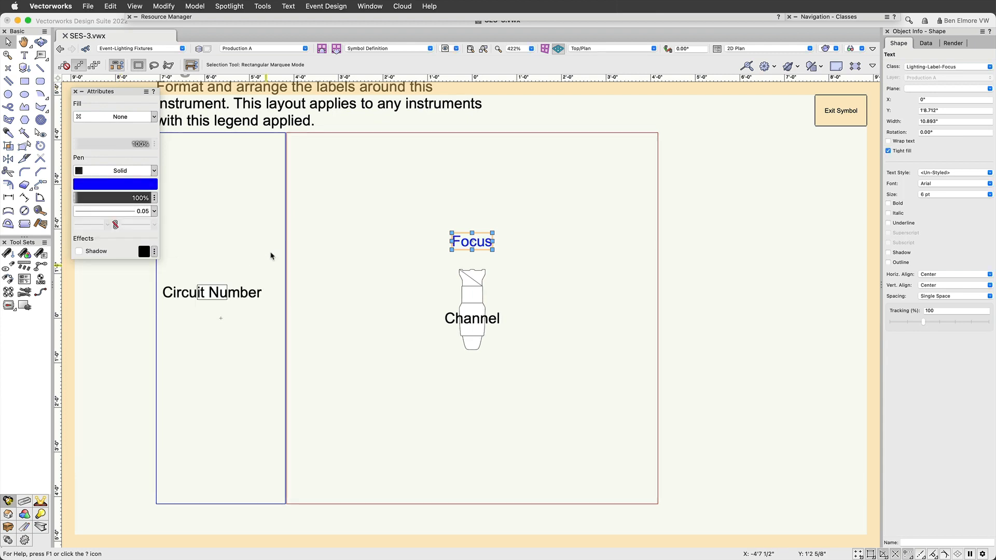
Move the Circuit Number label and its rectangle container to just below the fixture, centered about 1' under the insertion point.
{"action": "left_click_drag", "start_coordinate": [105, 247], "coordinate": [118, 356]}
{"action": "left_click", "coordinate": [251, 299]}
{"action": "left_click_drag", "start_coordinate": [213, 292], "coordinate": [474, 364]}
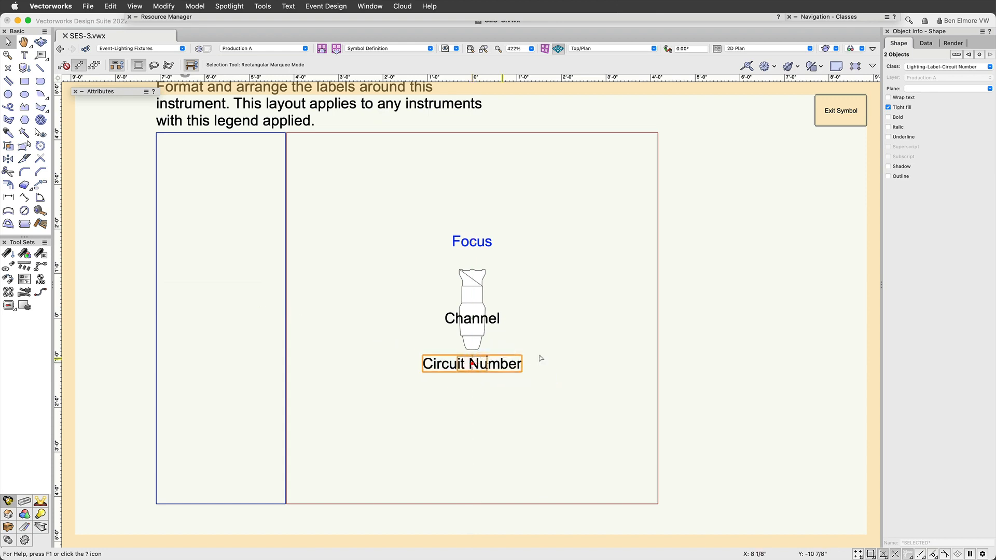
{"action": "left_click", "coordinate": [574, 383]}
Set the Circuit Number label's pen color to red and leave the legend's layout editing.
{"action": "left_click", "coordinate": [513, 365]}
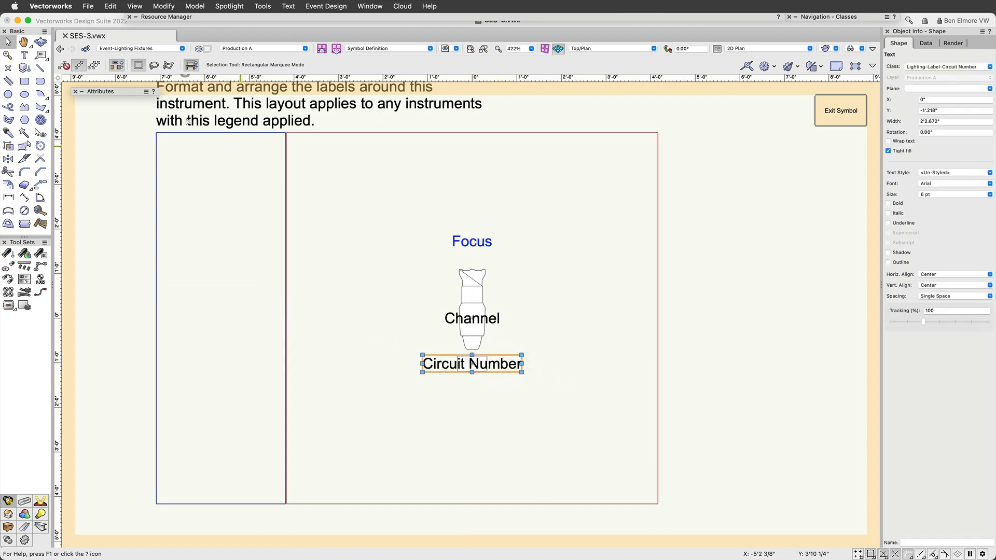
{"action": "mouse_move", "coordinate": [91, 93]}
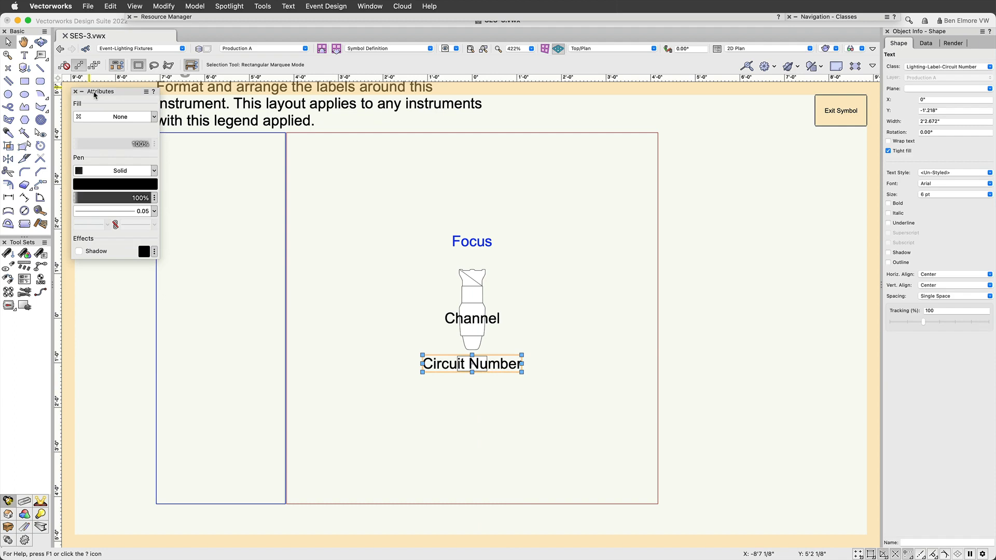
{"action": "left_click", "coordinate": [105, 185]}
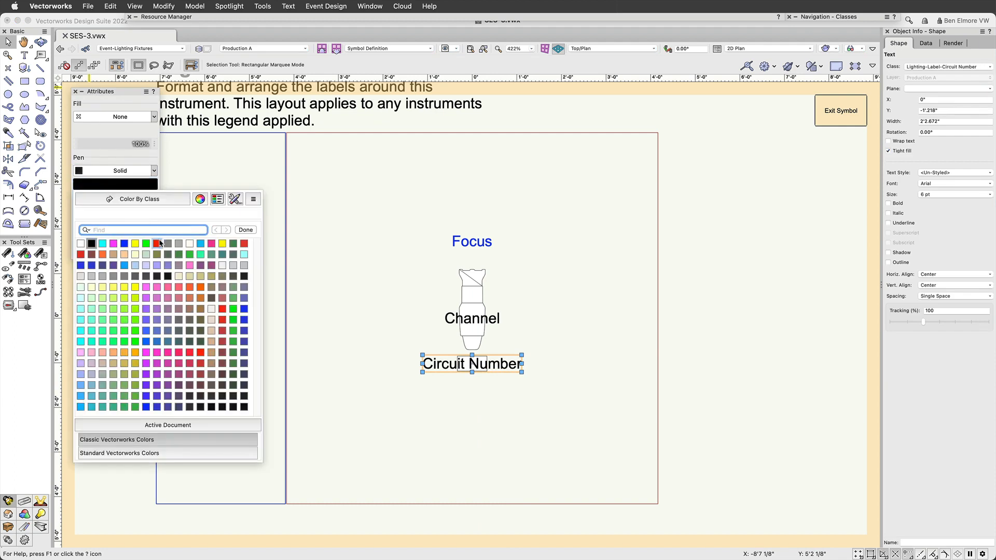
{"action": "left_click", "coordinate": [244, 244]}
{"action": "left_click", "coordinate": [571, 312]}
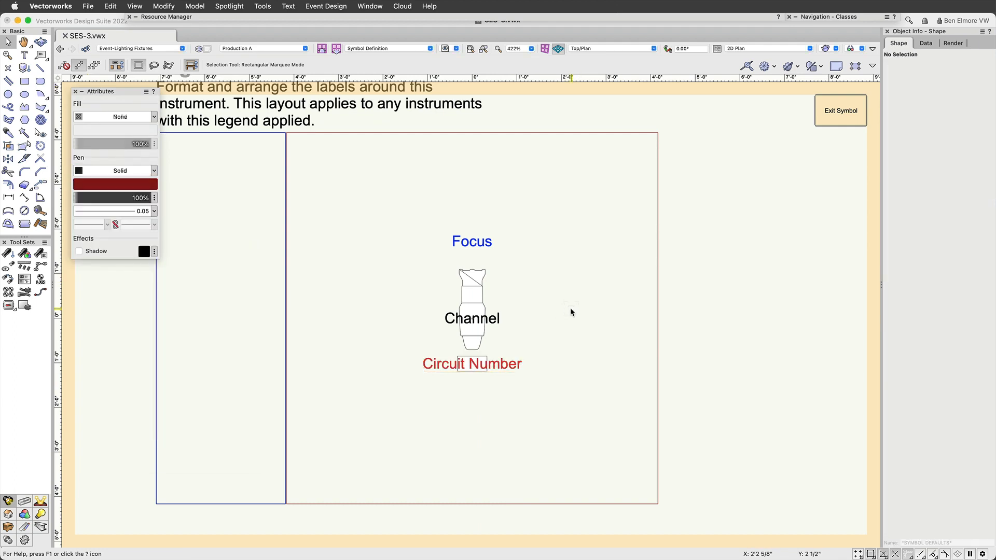
{"action": "scroll", "coordinate": [545, 324], "scroll_direction": "up", "scroll_amount": 1}
{"action": "scroll", "coordinate": [546, 321], "scroll_direction": "down", "scroll_amount": 1}
{"action": "middle_click_drag", "start_coordinate": [547, 319], "coordinate": [556, 294]}
{"action": "scroll", "coordinate": [555, 294], "scroll_direction": "down", "scroll_amount": 1}
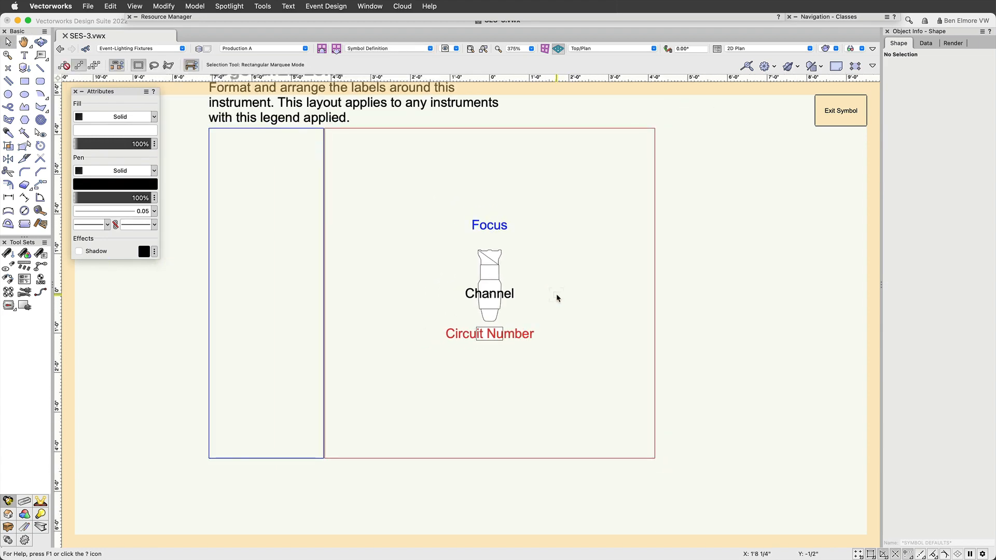
{"action": "left_click", "coordinate": [830, 116]}
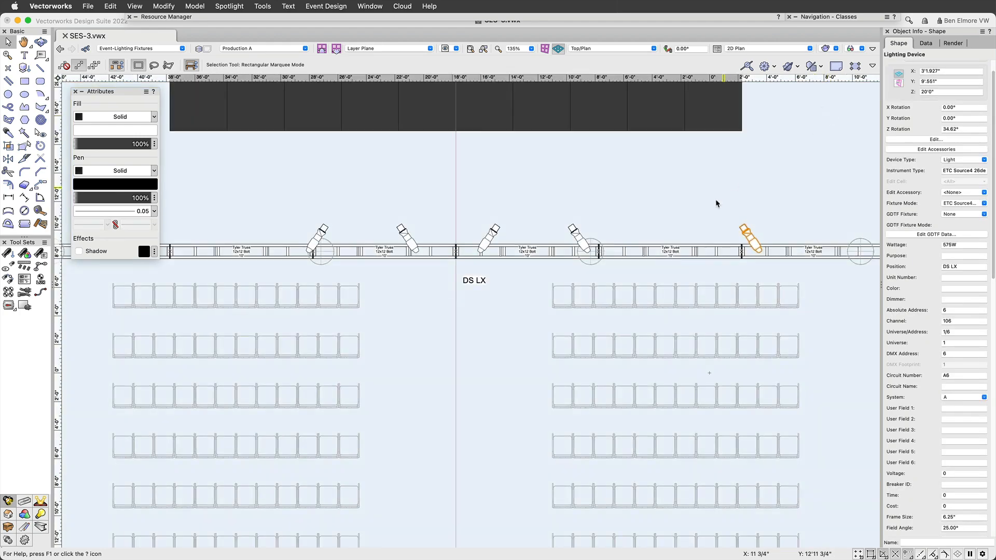
Select all lighting devices of the same instrument type as the DS LX fixture and assign the LL Leko legend to them.
{"action": "right_click", "coordinate": [576, 236]}
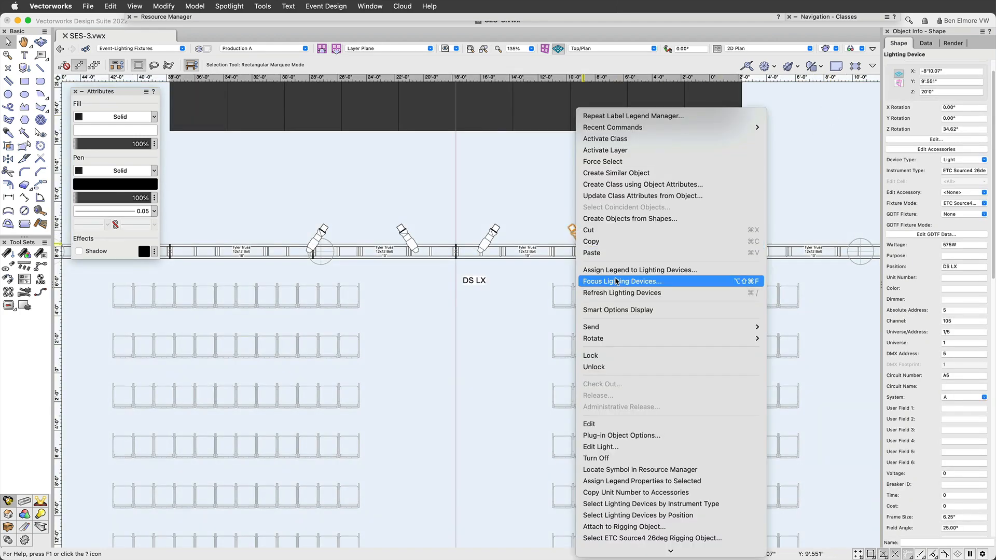
{"action": "left_click", "coordinate": [658, 503]}
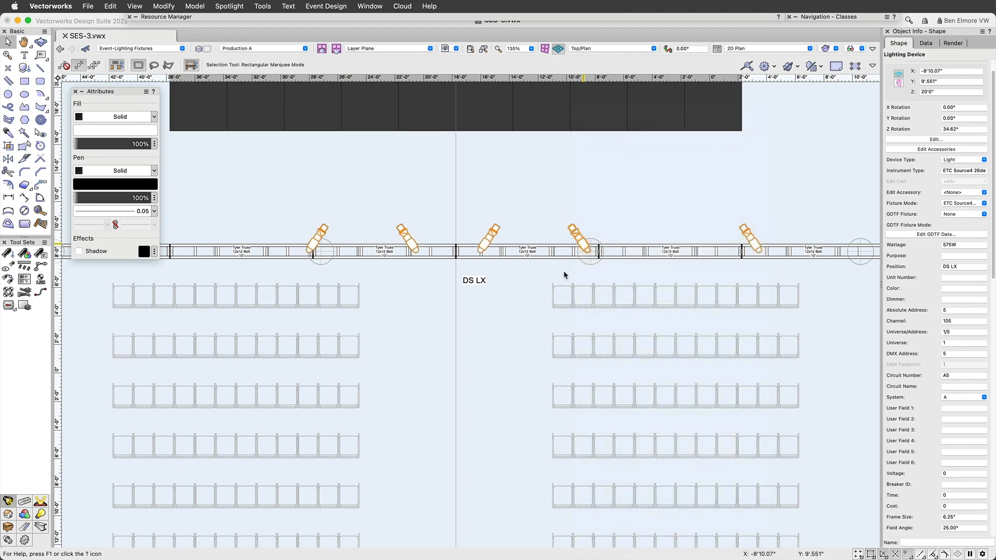
{"action": "right_click", "coordinate": [577, 234]}
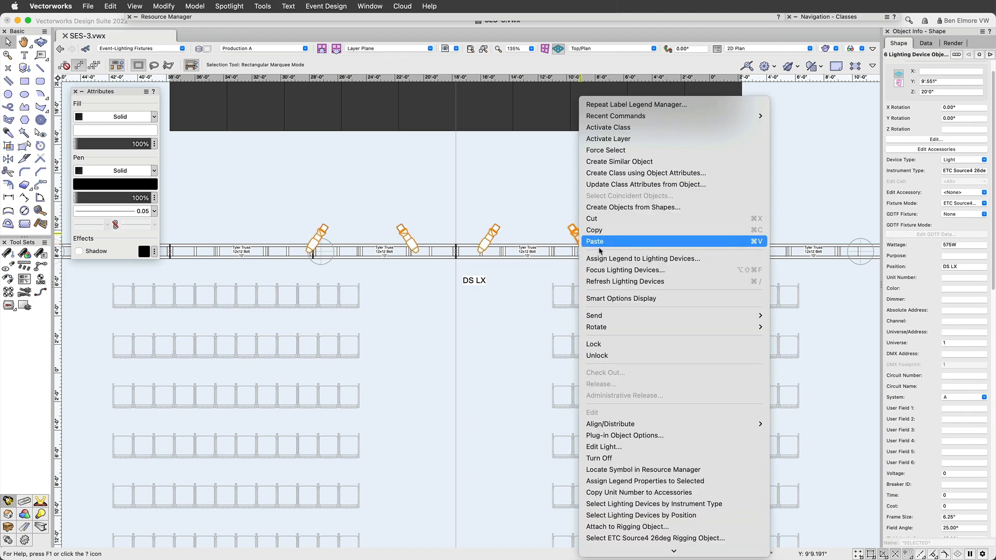
{"action": "left_click", "coordinate": [619, 260]}
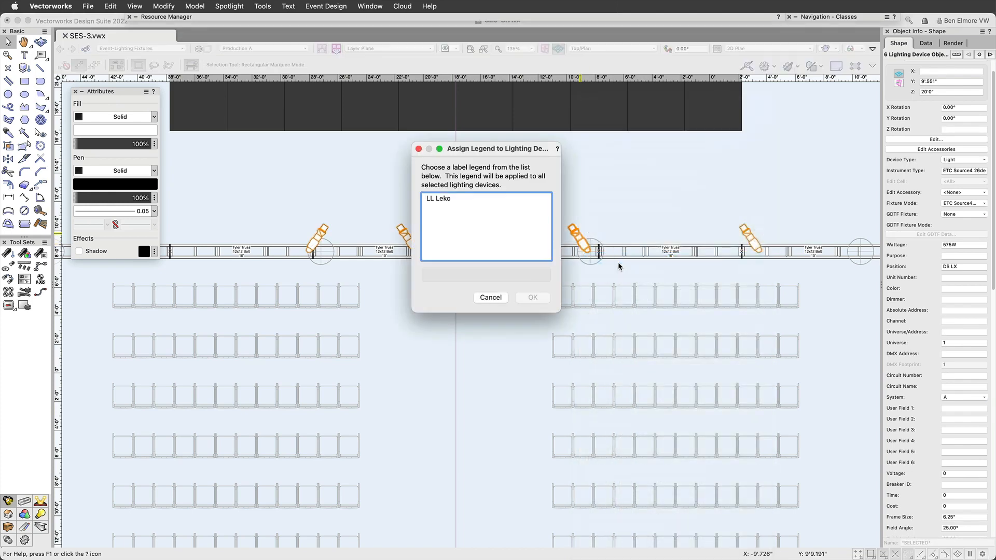
{"action": "left_click", "coordinate": [444, 199]}
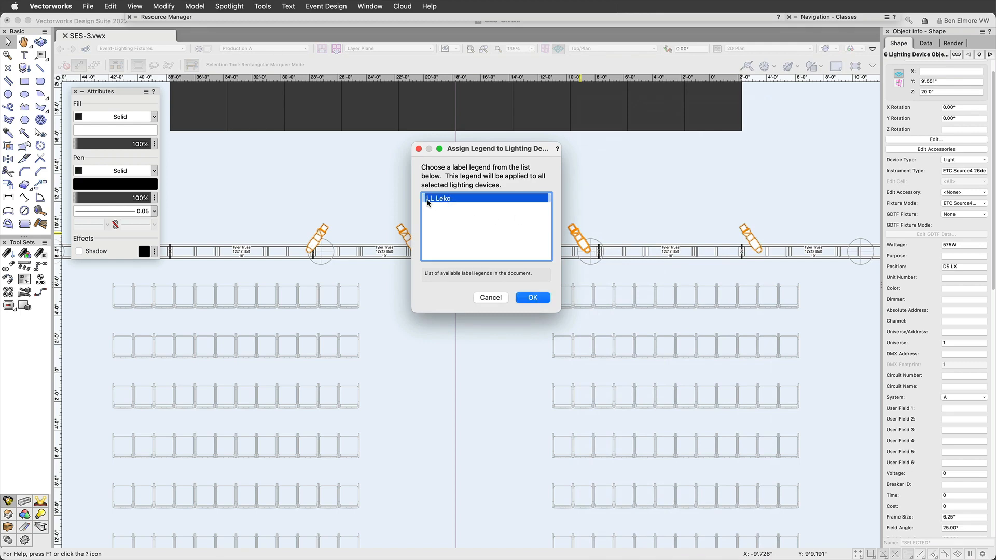
{"action": "left_click", "coordinate": [536, 300]}
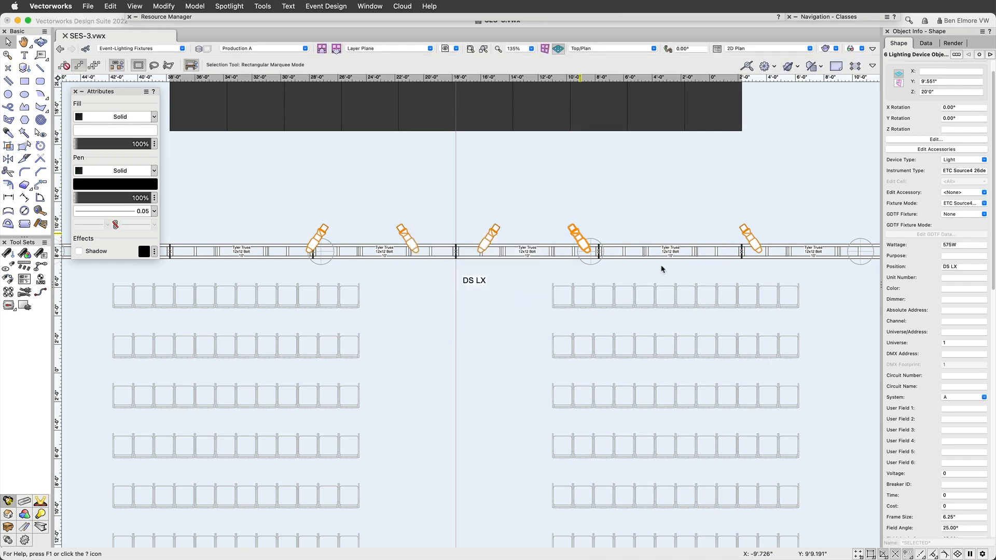
Examine the Focus, Channel and Circuit Number labels on the fixtures along the DS LX truss.
{"action": "scroll", "coordinate": [768, 244], "scroll_direction": "up", "scroll_amount": 10}
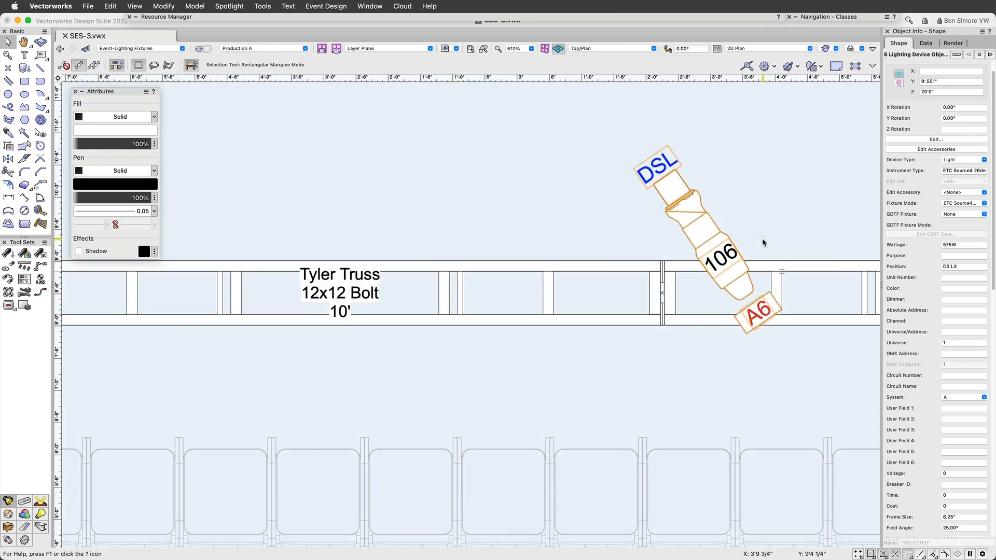
{"action": "scroll", "coordinate": [765, 242], "scroll_direction": "down", "scroll_amount": 4}
{"action": "middle_click_drag", "start_coordinate": [391, 200], "coordinate": [706, 222]}
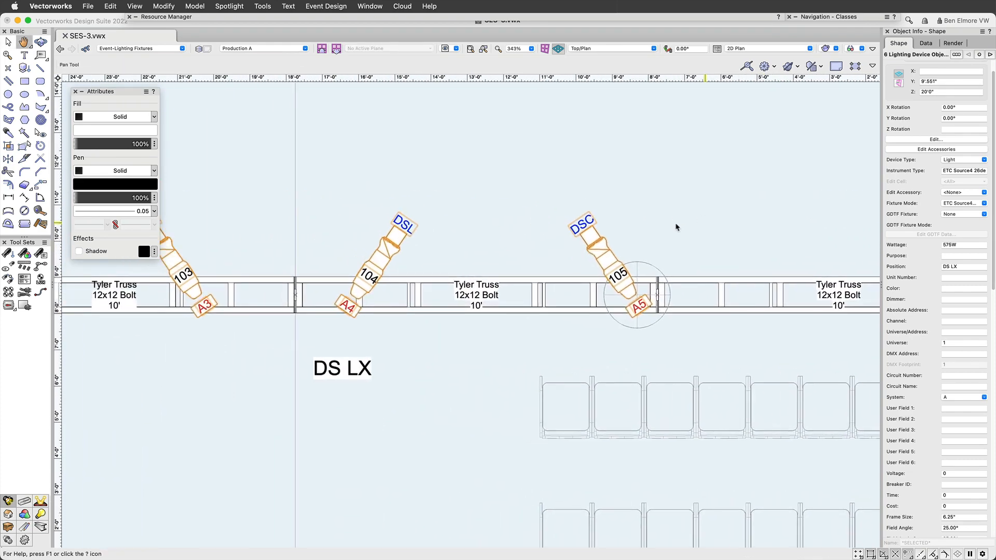
{"action": "scroll", "coordinate": [600, 222], "scroll_direction": "up", "scroll_amount": 4}
{"action": "middle_click_drag", "start_coordinate": [449, 314], "coordinate": [579, 287]}
{"action": "mouse_move", "coordinate": [578, 325]}
{"action": "middle_mouse_down"}
{"action": "mouse_move", "coordinate": [469, 327]}
{"action": "mouse_move", "coordinate": [470, 341]}
{"action": "mouse_move", "coordinate": [531, 336]}
{"action": "middle_mouse_up"}
{"action": "scroll", "coordinate": [532, 337], "scroll_direction": "down", "scroll_amount": 3}
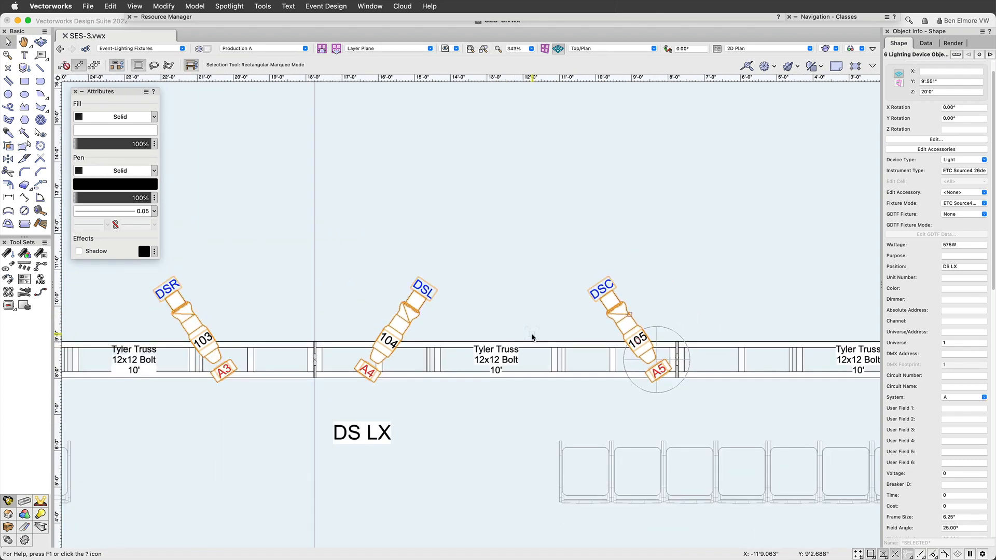
{"action": "middle_click_drag", "start_coordinate": [292, 292], "coordinate": [511, 261]}
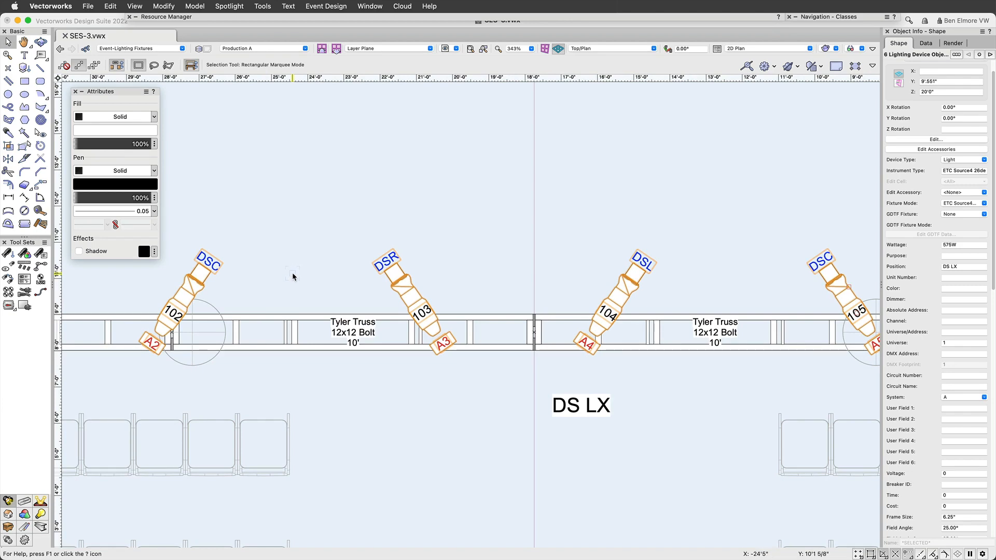
{"action": "scroll", "coordinate": [340, 276], "scroll_direction": "down", "scroll_amount": 5}
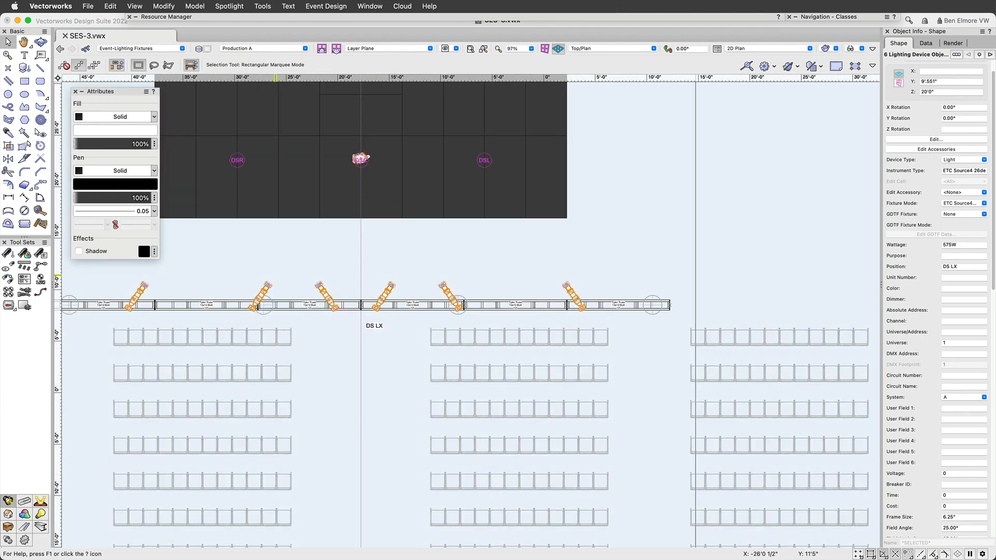
{"action": "scroll", "coordinate": [534, 192], "scroll_direction": "down", "scroll_amount": 2}
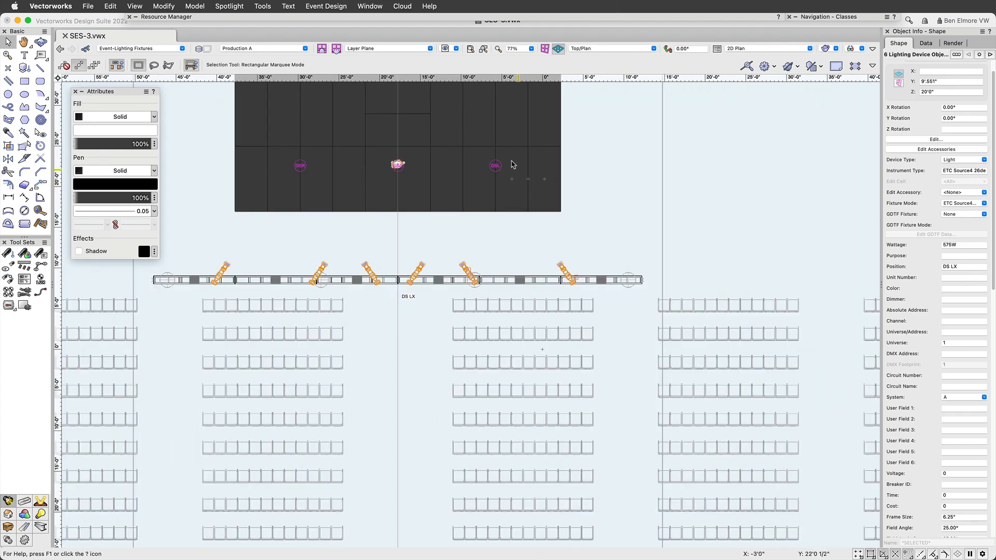
Start the Lighting Device tool for the upstage truss and search the symbol libraries for "viper".
{"action": "mouse_move", "coordinate": [508, 154]}
{"action": "middle_mouse_down"}
{"action": "mouse_move", "coordinate": [524, 283]}
{"action": "mouse_move", "coordinate": [509, 344]}
{"action": "middle_mouse_up"}
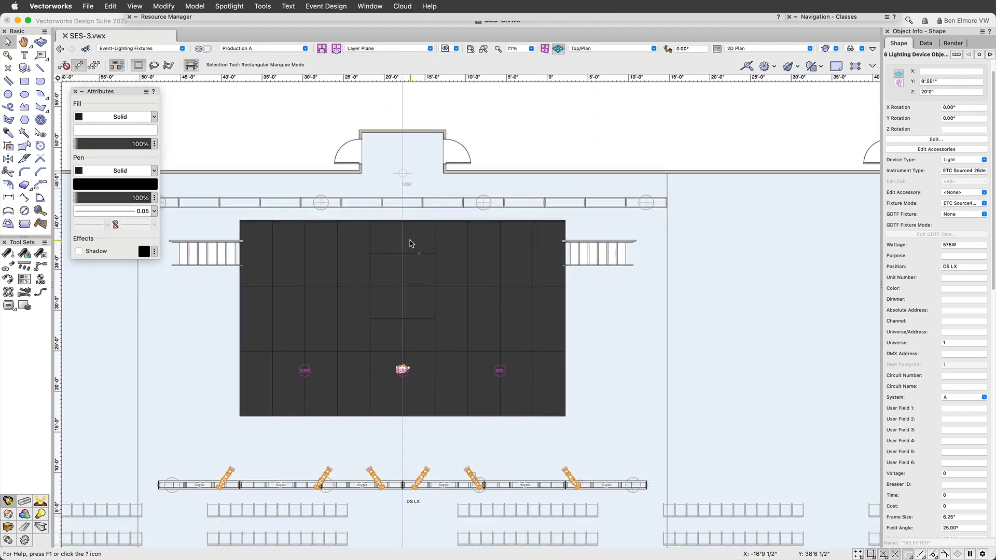
{"action": "scroll", "coordinate": [390, 254], "scroll_direction": "up", "scroll_amount": 1}
{"action": "middle_click_drag", "start_coordinate": [390, 254], "coordinate": [481, 237]}
{"action": "scroll", "coordinate": [490, 233], "scroll_direction": "down", "scroll_amount": 1}
{"action": "scroll", "coordinate": [505, 193], "scroll_direction": "up", "scroll_amount": 1}
{"action": "middle_click_drag", "start_coordinate": [518, 156], "coordinate": [497, 243]}
{"action": "scroll", "coordinate": [497, 242], "scroll_direction": "up", "scroll_amount": 1}
{"action": "scroll", "coordinate": [498, 249], "scroll_direction": "down", "scroll_amount": 2}
{"action": "key", "text": "x"}
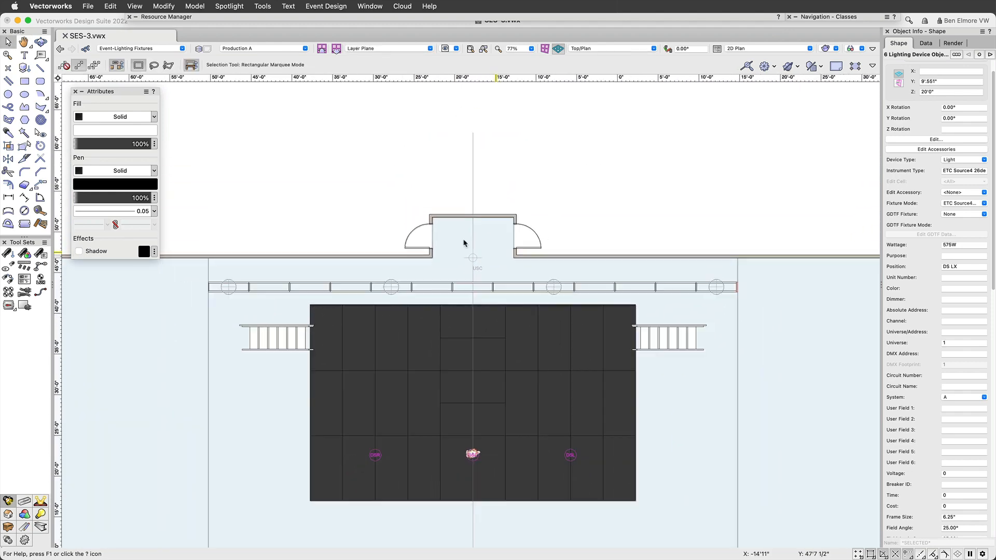
{"action": "left_click", "coordinate": [81, 91]}
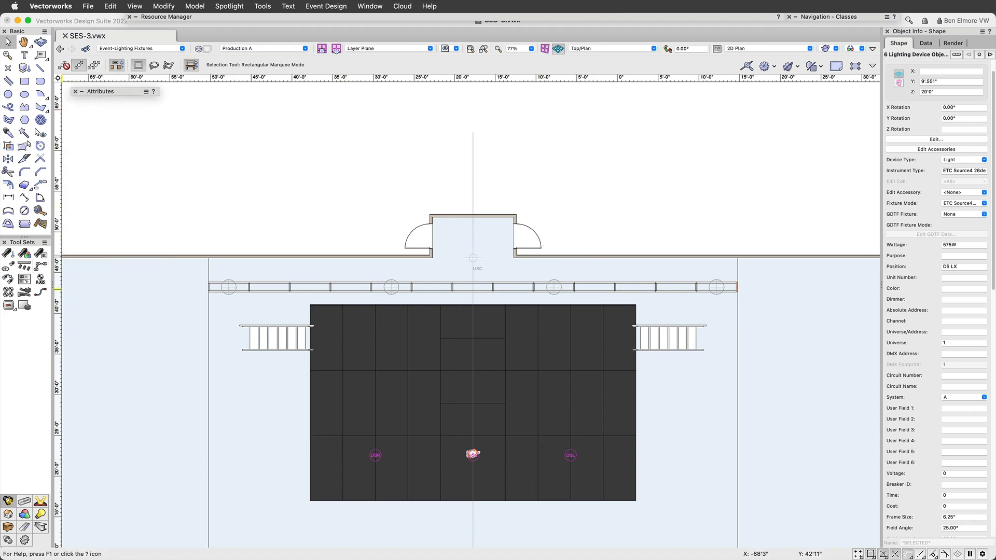
{"action": "left_click", "coordinate": [8, 253]}
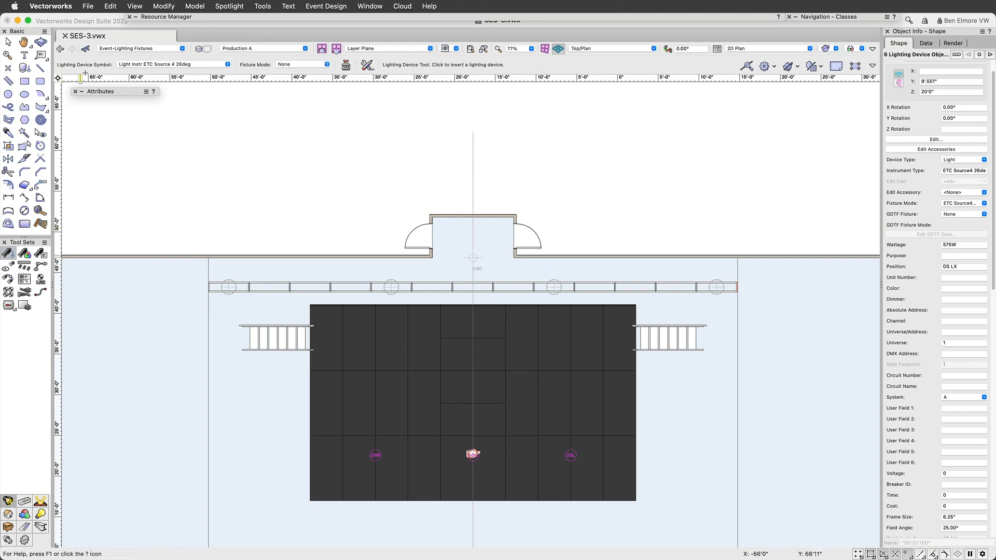
{"action": "left_click", "coordinate": [126, 64]}
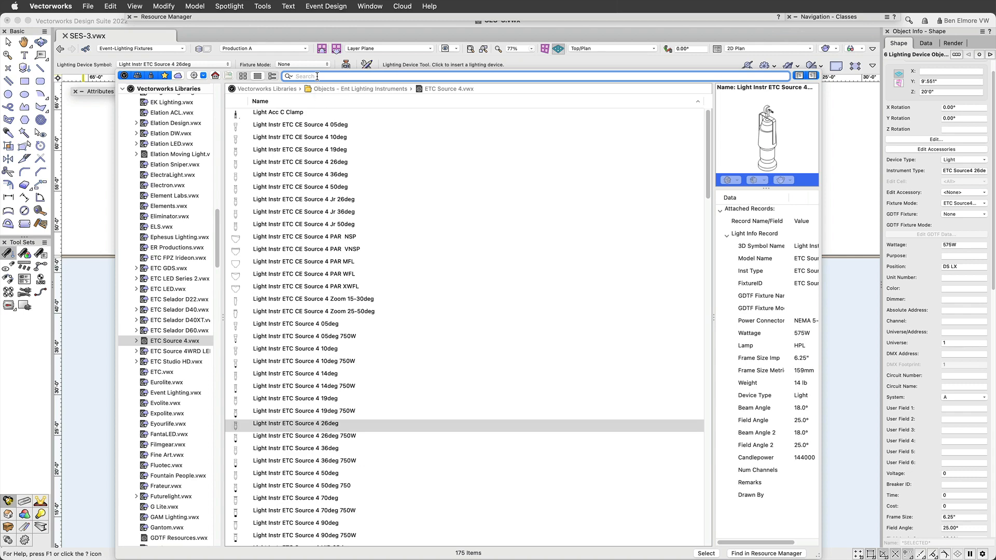
{"action": "type", "text": "viper"}
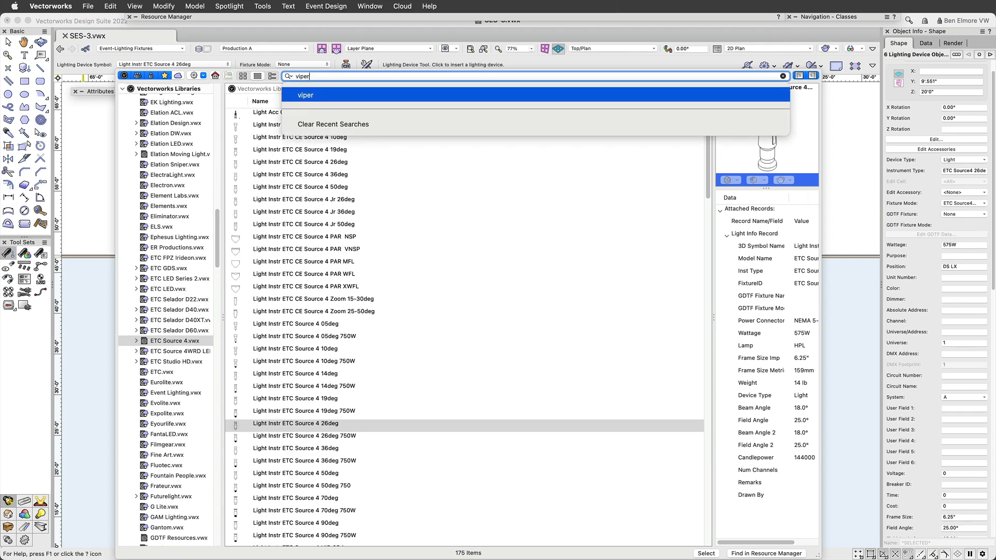
{"action": "key", "text": "Return"}
Compare the Martin MAC Viper variants and choose Light Instr Martin MAC Viper Profile as the lighting device symbol.
{"action": "left_click", "coordinate": [315, 165]}
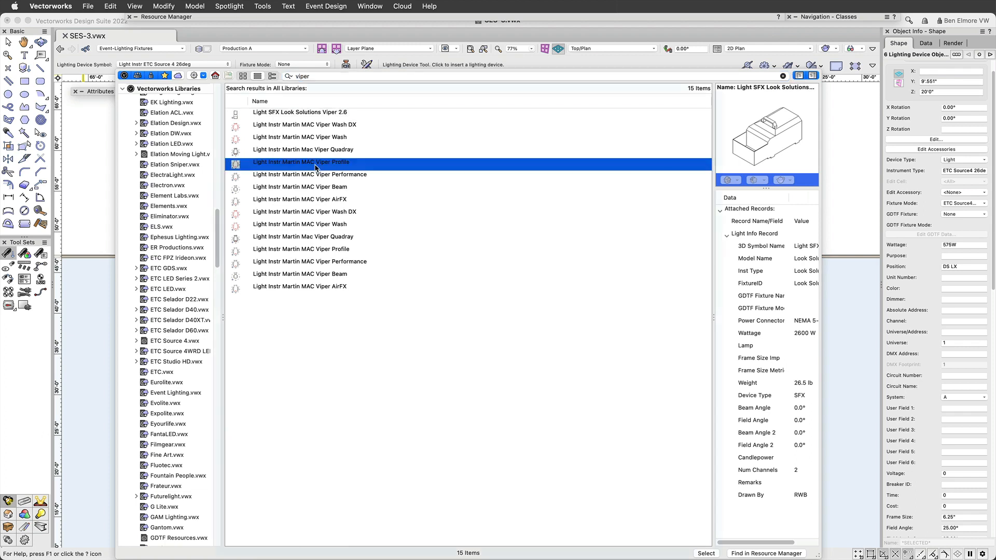
{"action": "left_click", "coordinate": [319, 175]}
{"action": "left_click", "coordinate": [319, 199]}
{"action": "left_click", "coordinate": [319, 187]}
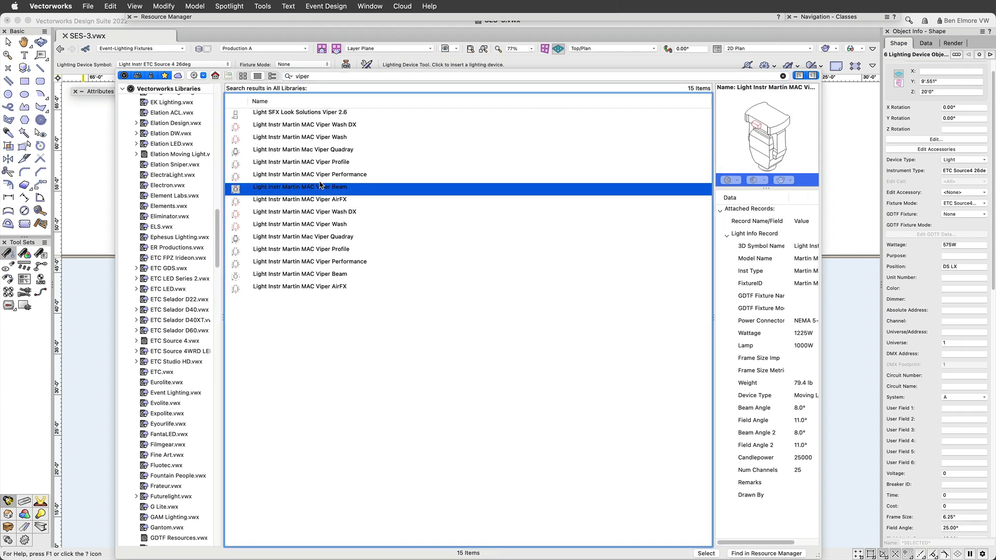
{"action": "left_click", "coordinate": [321, 176]}
{"action": "left_click", "coordinate": [322, 164]}
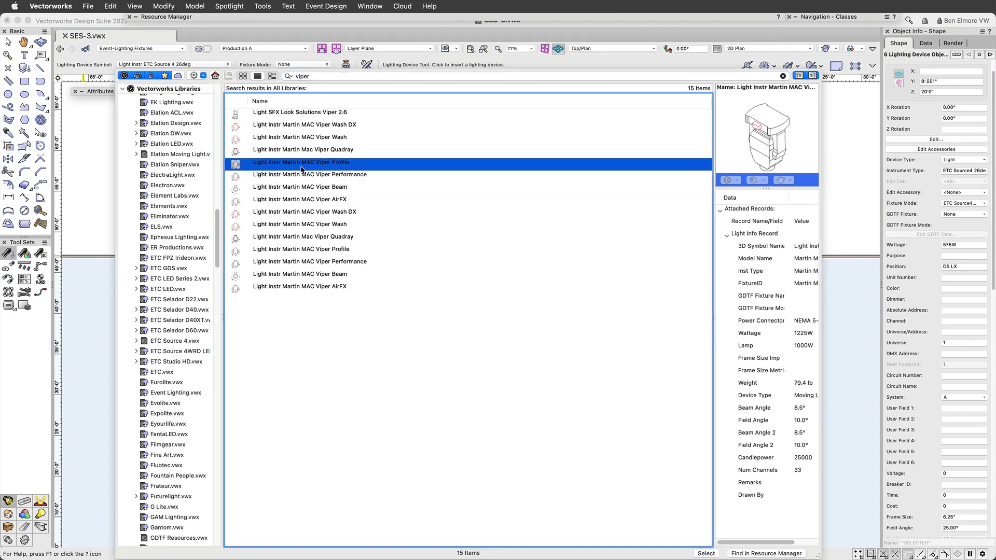
{"action": "double_click", "coordinate": [298, 164]}
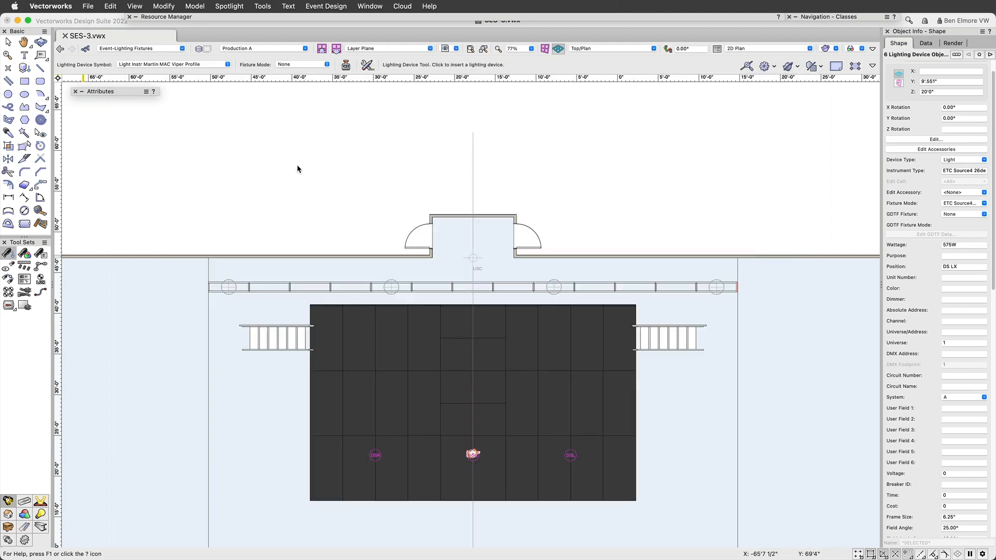
Place a MAC Viper Profile on the US LX truss's centerline at about X -32'9", rotated to face the stage.
{"action": "scroll", "coordinate": [469, 271], "scroll_direction": "up", "scroll_amount": 1}
{"action": "scroll", "coordinate": [452, 283], "scroll_direction": "down", "scroll_amount": 3}
{"action": "scroll", "coordinate": [443, 278], "scroll_direction": "up", "scroll_amount": 6}
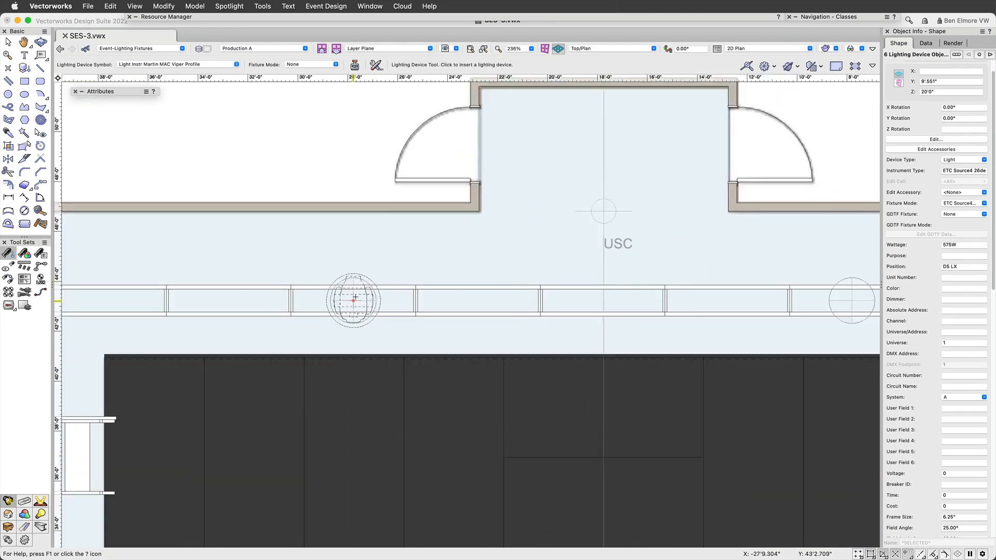
{"action": "scroll", "coordinate": [354, 300], "scroll_direction": "down", "scroll_amount": 3}
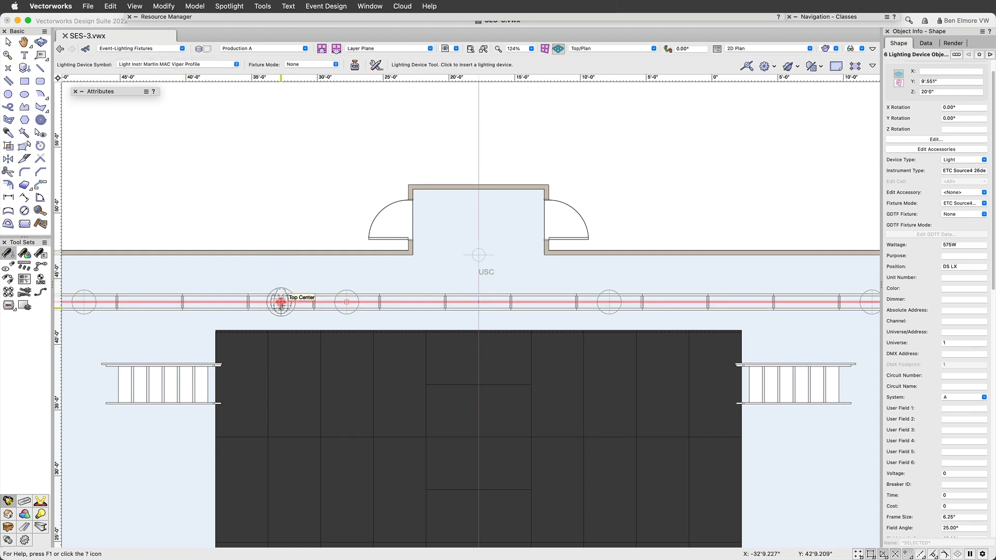
{"action": "left_click", "coordinate": [280, 303]}
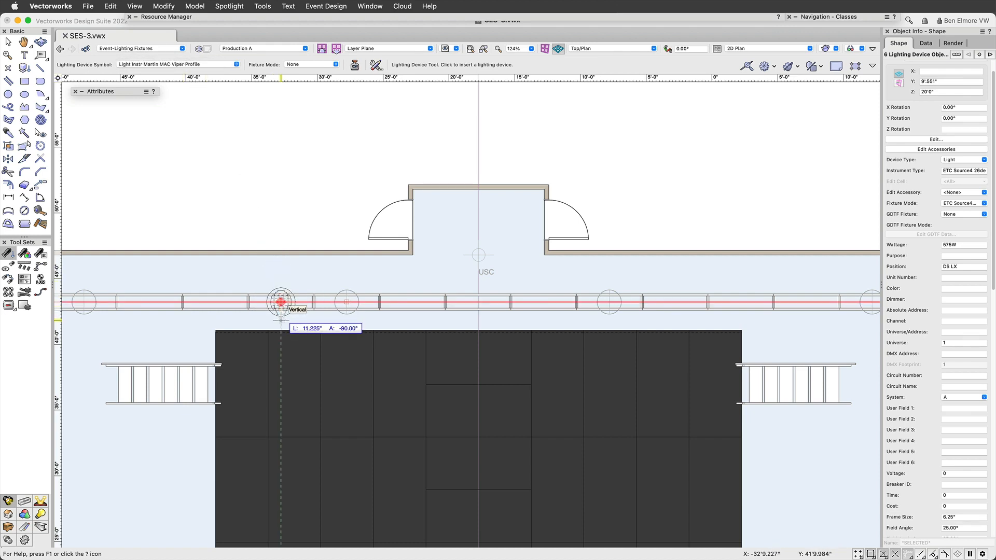
{"action": "left_click", "coordinate": [281, 322]}
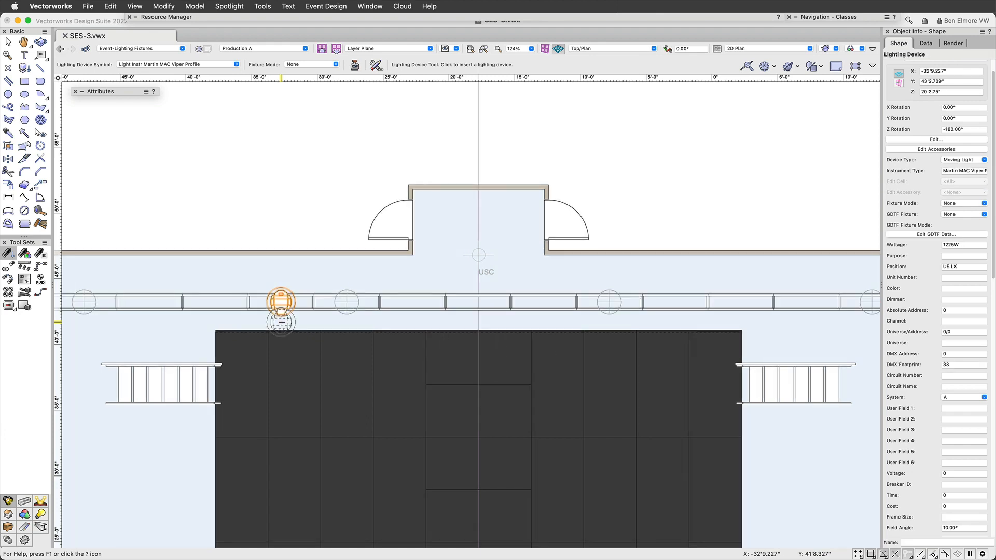
Duplicate the MAC Viper Profile five times at equal spacing along the US LX truss with the Move by Points tool.
{"action": "middle_click_drag", "start_coordinate": [298, 304], "coordinate": [363, 224]}
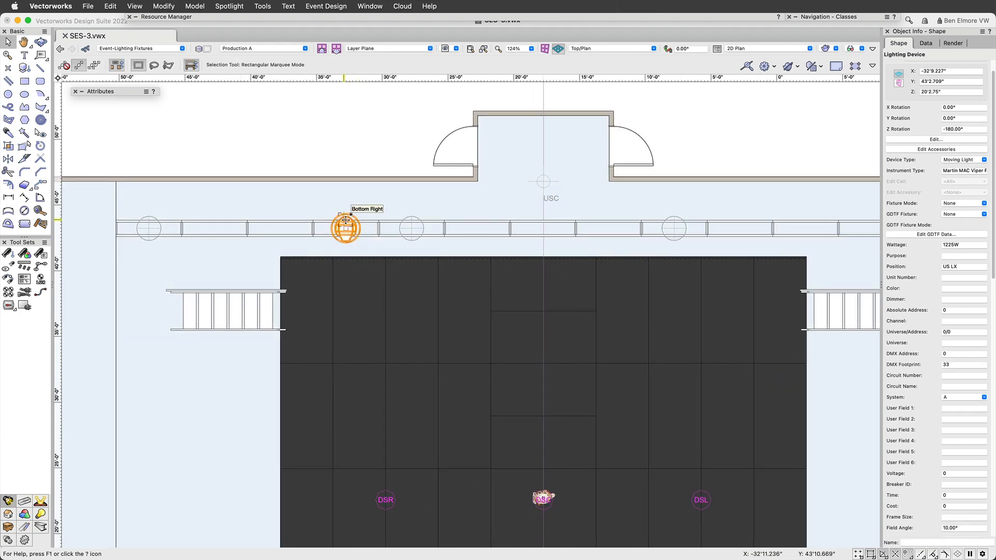
{"action": "left_click", "coordinate": [42, 185]}
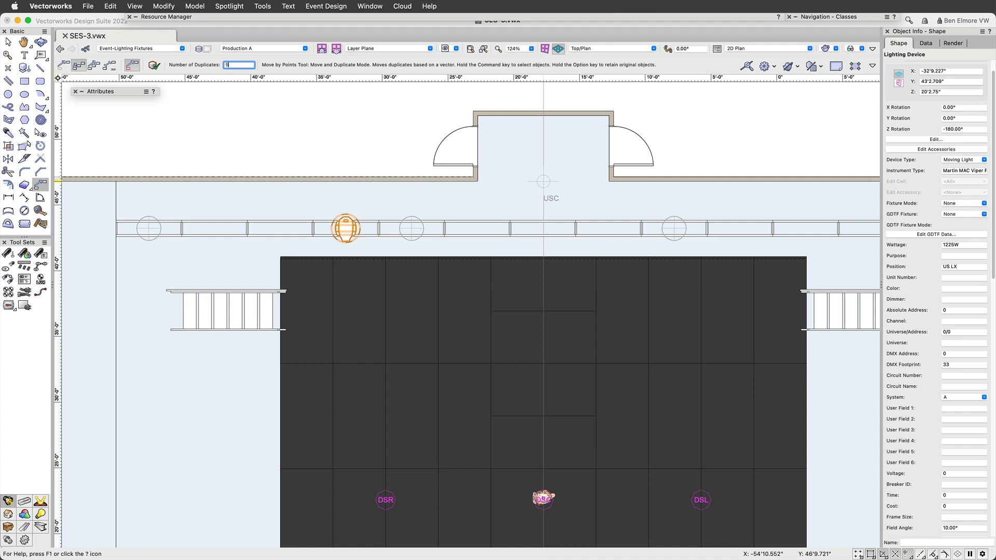
{"action": "left_click", "coordinate": [151, 66]}
{"action": "left_click", "coordinate": [364, 202]}
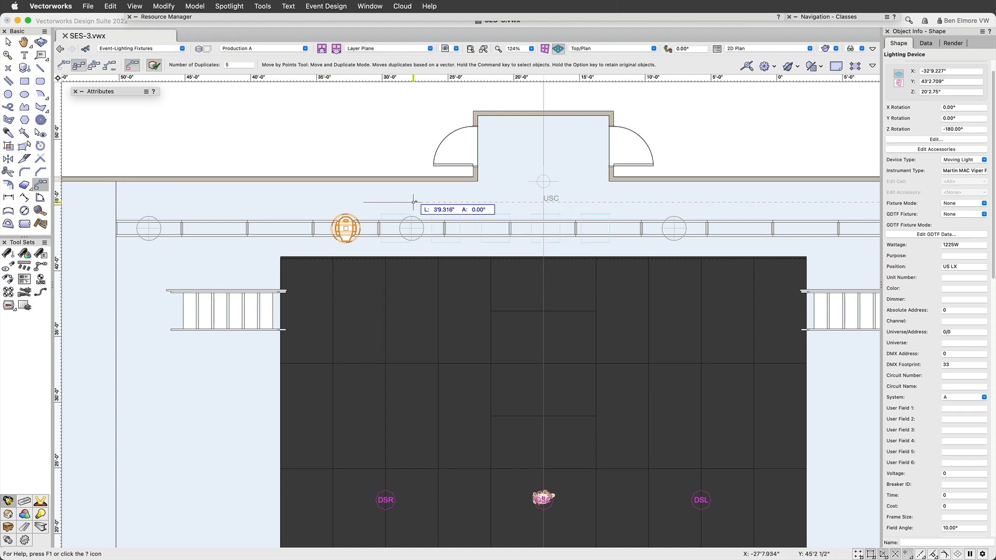
{"action": "left_click", "coordinate": [449, 199]}
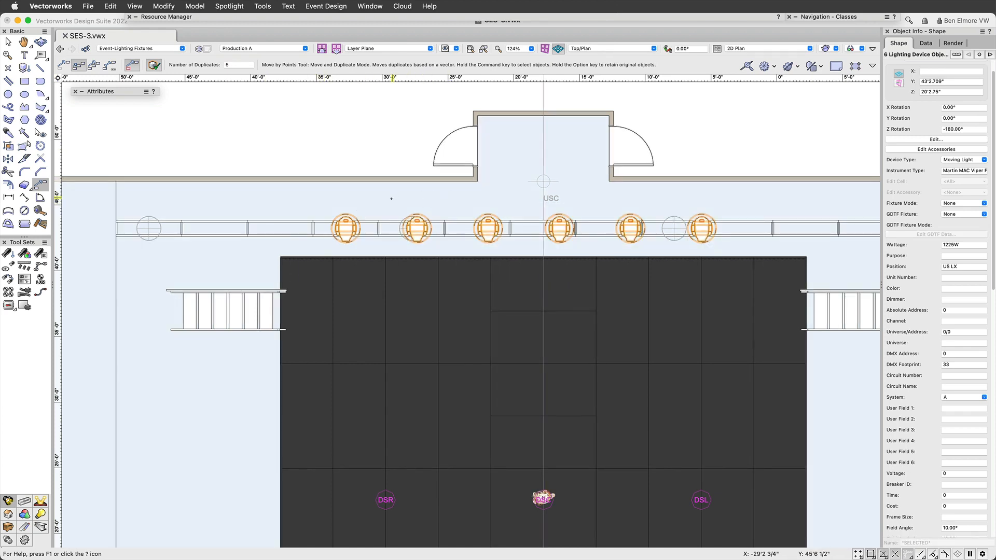
Try distributing the six selected fixtures with Align and Distribute Items along a horizontal line and a slanted line drawn upstage of the truss.
{"action": "left_click", "coordinate": [25, 270]}
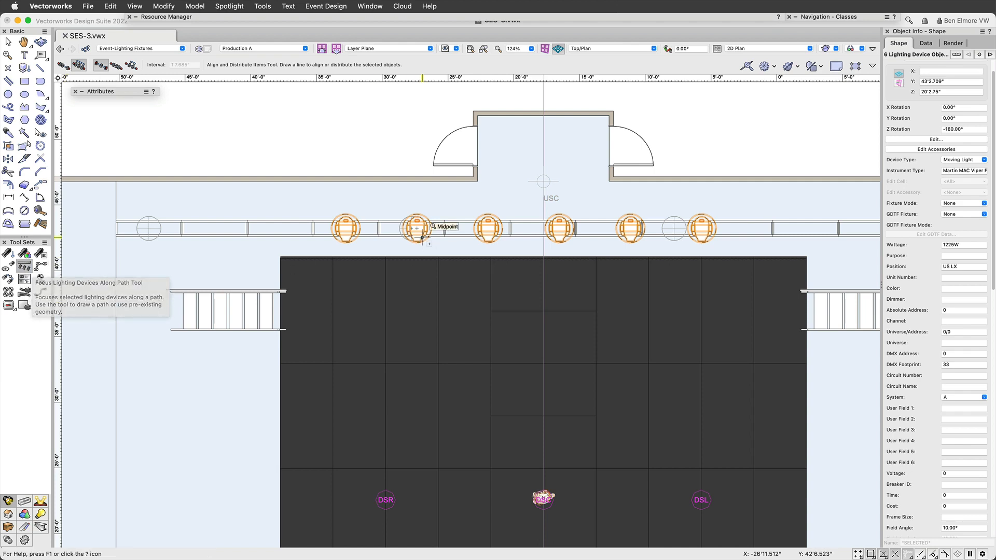
{"action": "scroll", "coordinate": [445, 228], "scroll_direction": "down", "scroll_amount": 1}
{"action": "mouse_move", "coordinate": [647, 240]}
{"action": "middle_mouse_down"}
{"action": "mouse_move", "coordinate": [594, 197]}
{"action": "mouse_move", "coordinate": [534, 251]}
{"action": "mouse_move", "coordinate": [543, 269]}
{"action": "middle_mouse_up"}
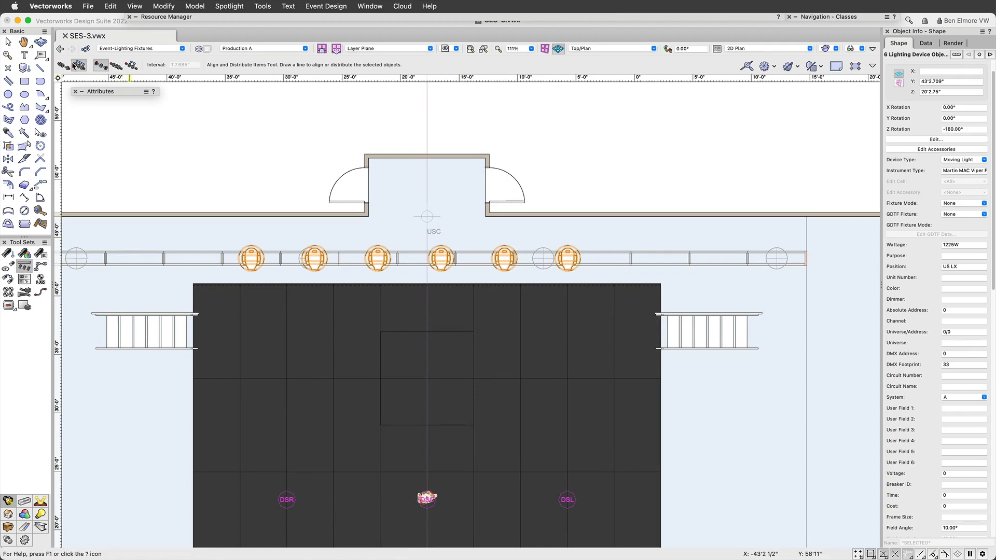
{"action": "left_click", "coordinate": [286, 133]}
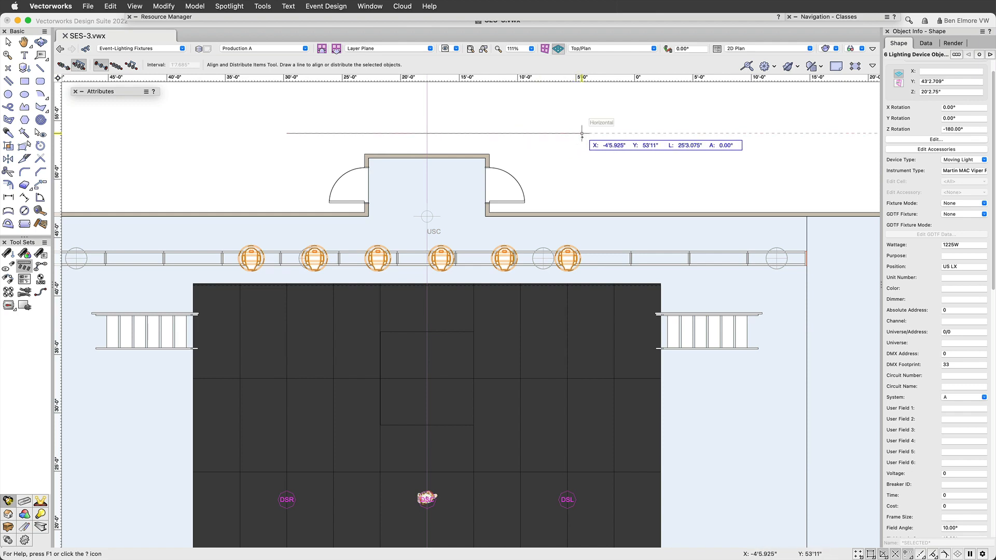
{"action": "left_click", "coordinate": [582, 133]}
{"action": "left_click", "coordinate": [202, 181]}
{"action": "left_click", "coordinate": [231, 110]}
{"action": "left_click", "coordinate": [271, 169]}
{"action": "left_click", "coordinate": [470, 117]}
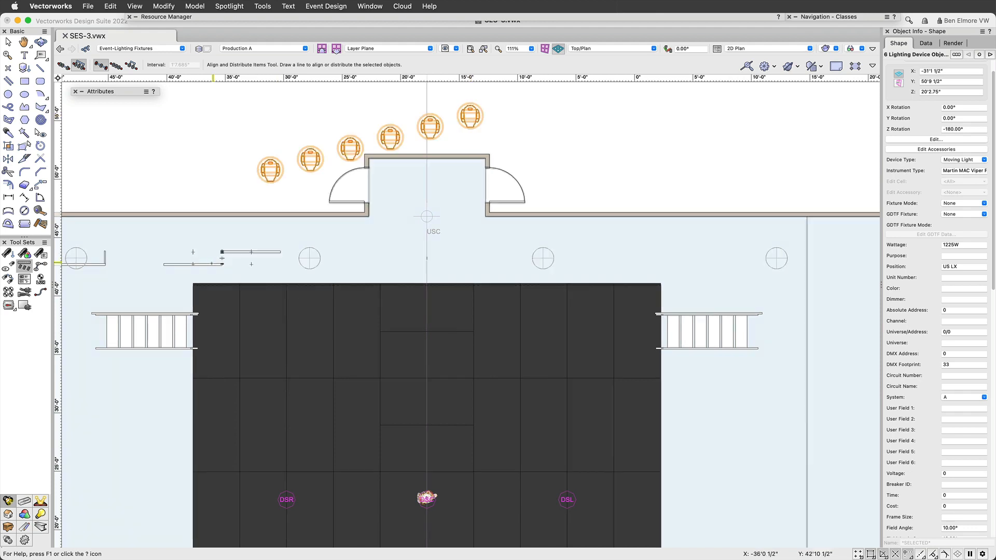
Distribute the six fixtures evenly along the US LX truss's downstage edge, across the full width of the stage.
{"action": "left_click", "coordinate": [193, 266]}
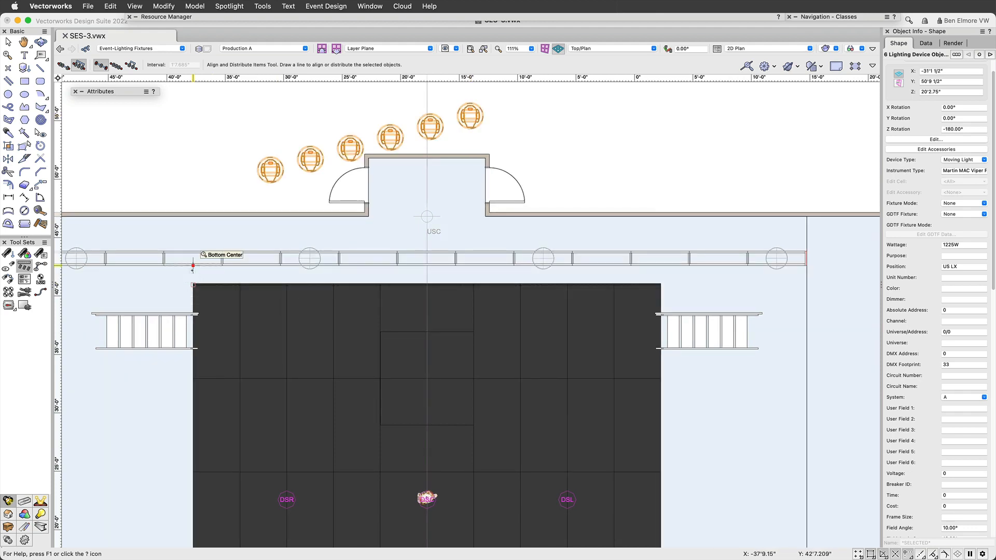
{"action": "left_click", "coordinate": [663, 266]}
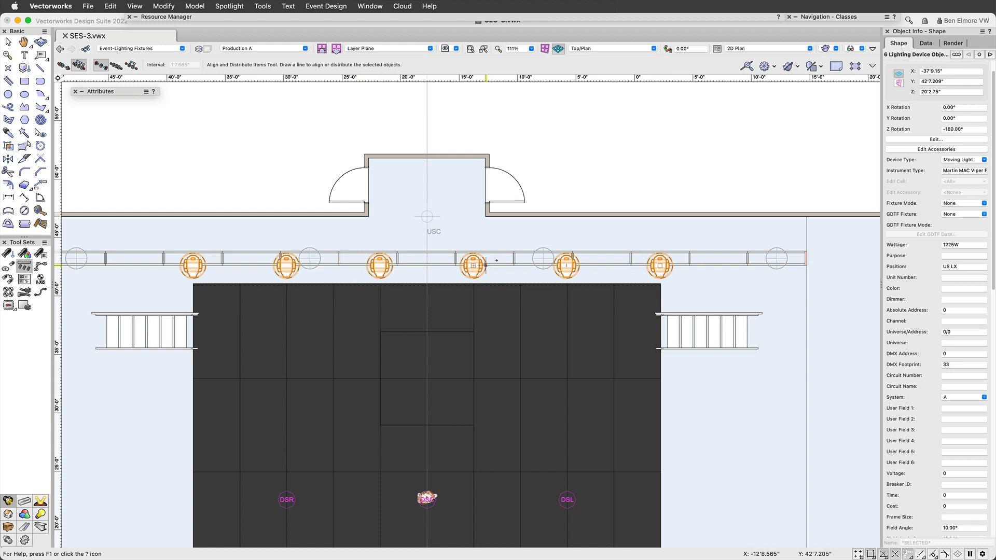
{"action": "key", "text": "x"}
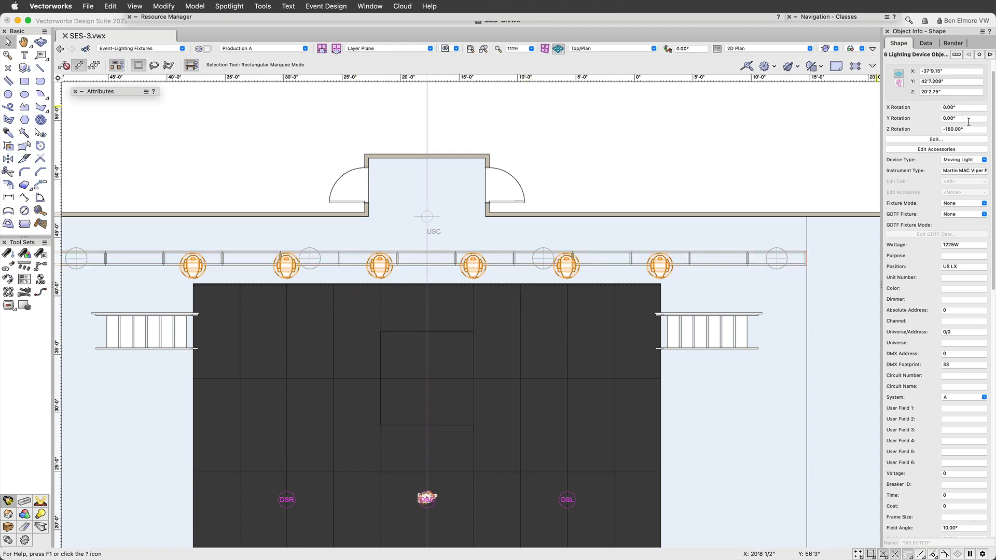
Start Focus Lighting Devices for the six US LX fixtures and pick the riser at upstage center as their focus.
{"action": "left_click", "coordinate": [967, 267]}
{"action": "middle_click_drag", "start_coordinate": [427, 258], "coordinate": [506, 129], "text": "super"}
{"action": "middle_click_drag", "start_coordinate": [416, 312], "coordinate": [437, 257]}
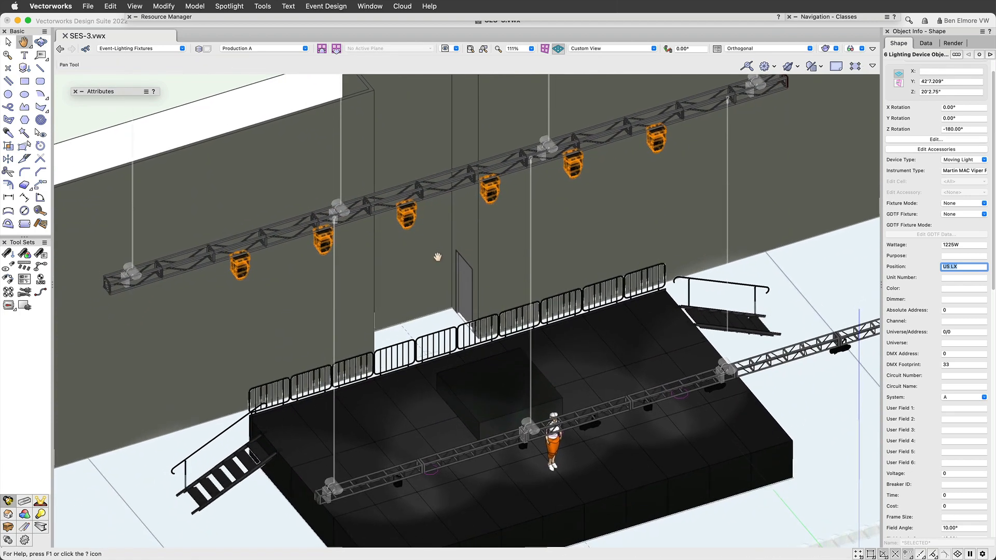
{"action": "scroll", "coordinate": [437, 257], "scroll_direction": "up", "scroll_amount": 2}
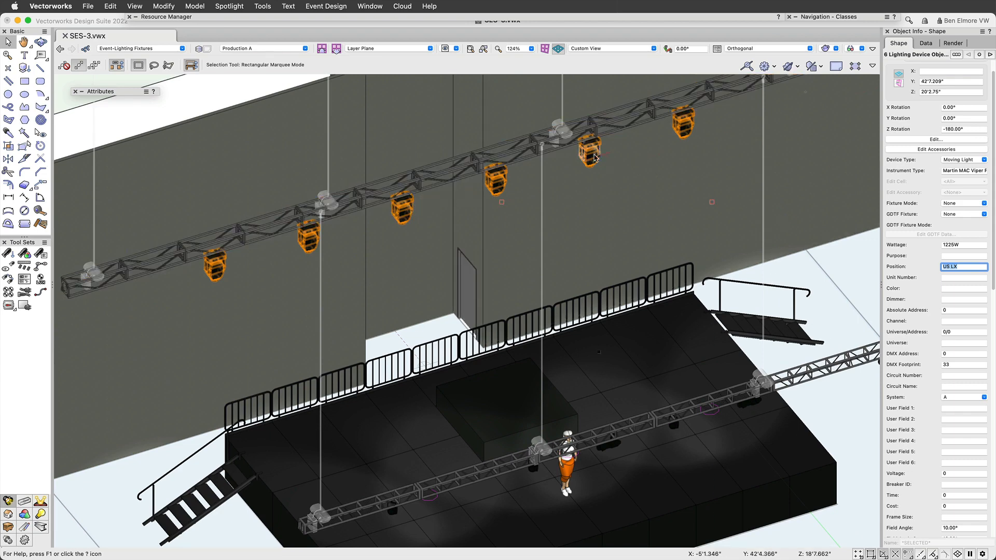
{"action": "right_click", "coordinate": [311, 243]}
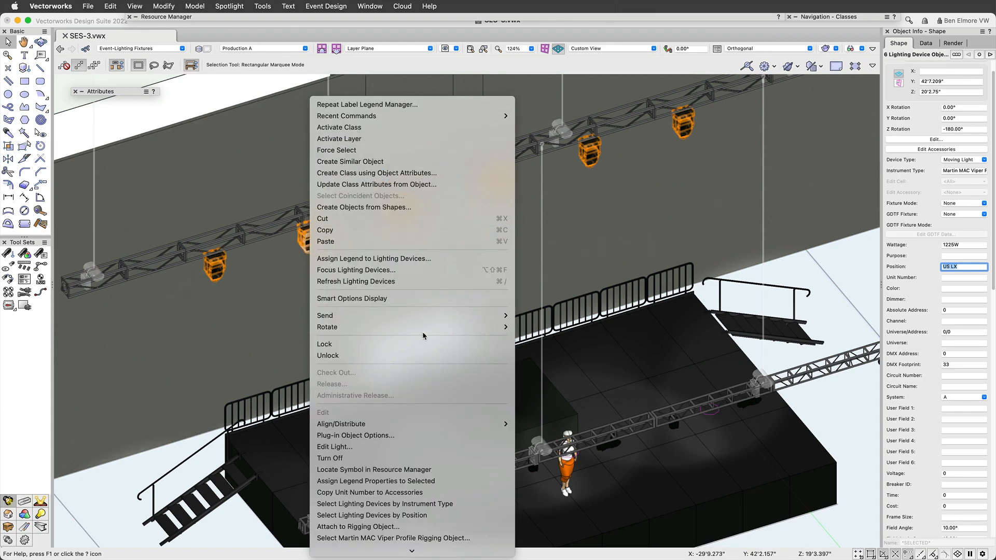
{"action": "left_click", "coordinate": [424, 270]}
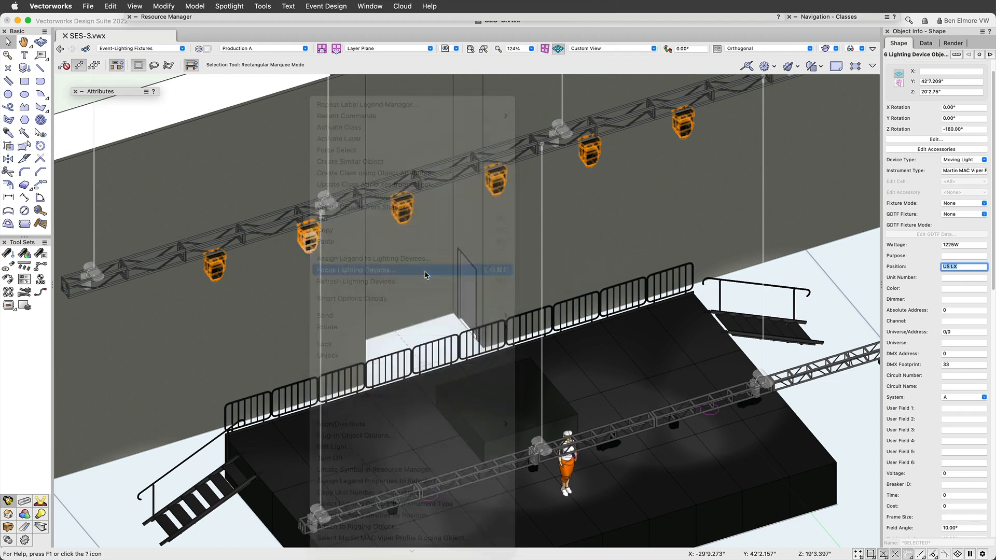
{"action": "left_click_drag", "start_coordinate": [382, 326], "coordinate": [321, 276]}
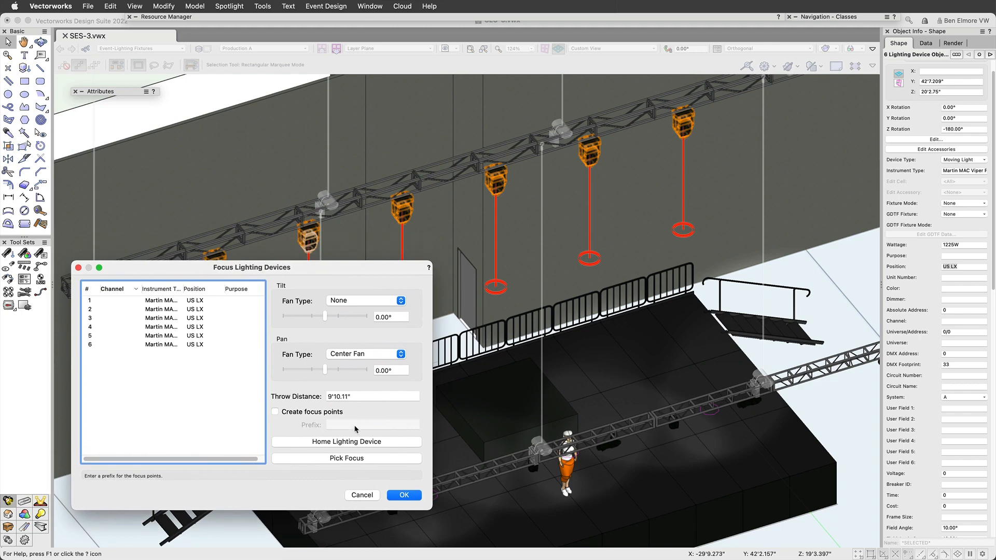
{"action": "left_click", "coordinate": [343, 460]}
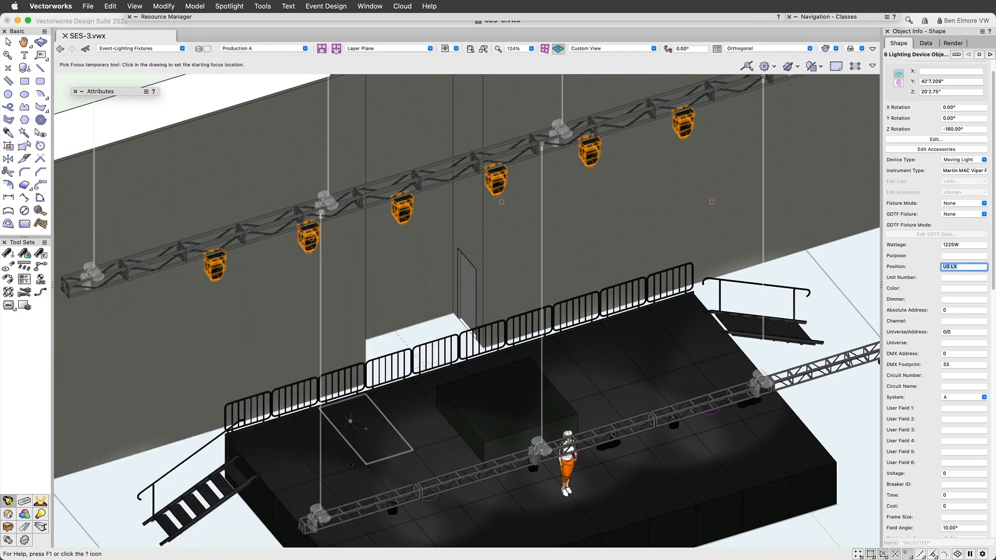
{"action": "left_click", "coordinate": [510, 402]}
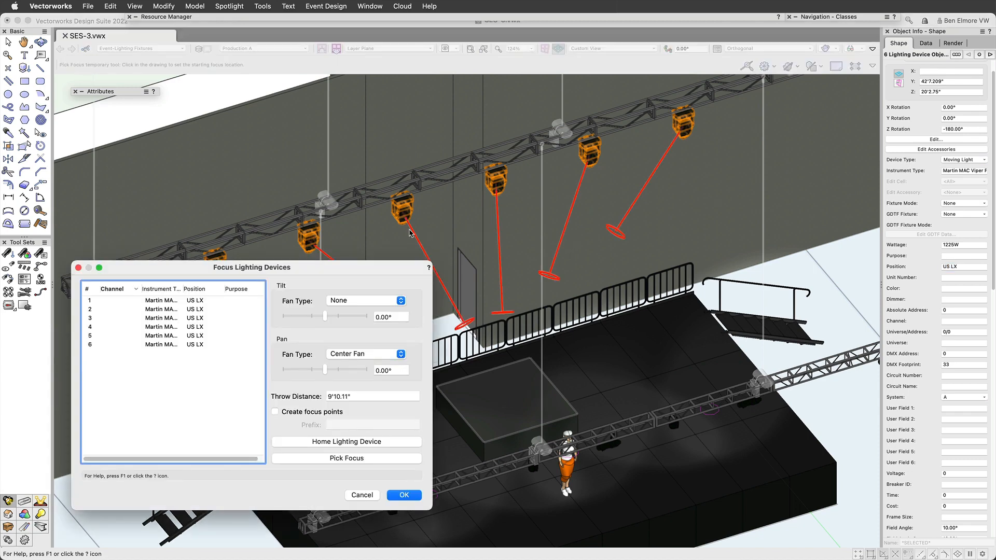
Home all six listed lighting devices and set their tilt to 60° with no fan.
{"action": "left_click_drag", "start_coordinate": [336, 275], "coordinate": [336, 102]}
{"action": "left_click_drag", "start_coordinate": [165, 132], "coordinate": [163, 188]}
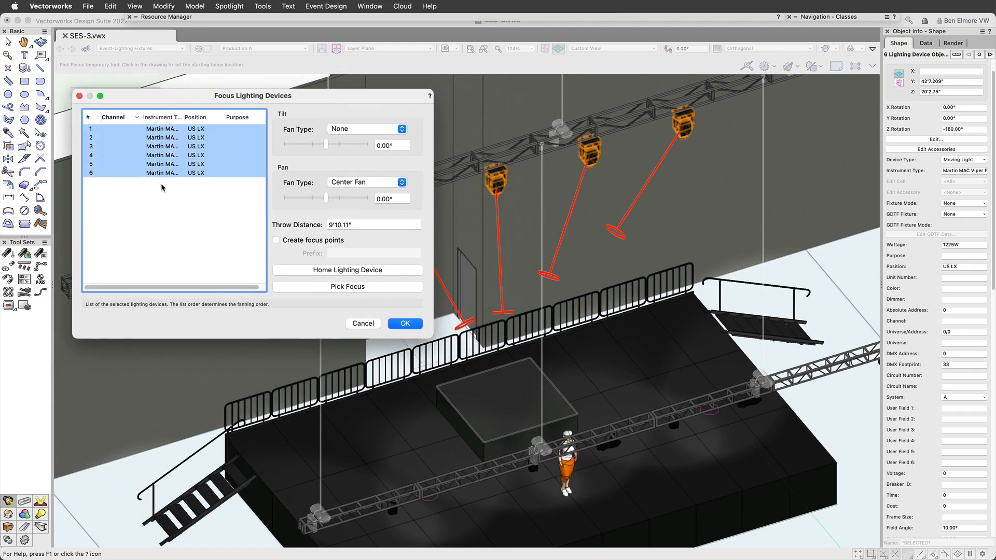
{"action": "left_click", "coordinate": [330, 270]}
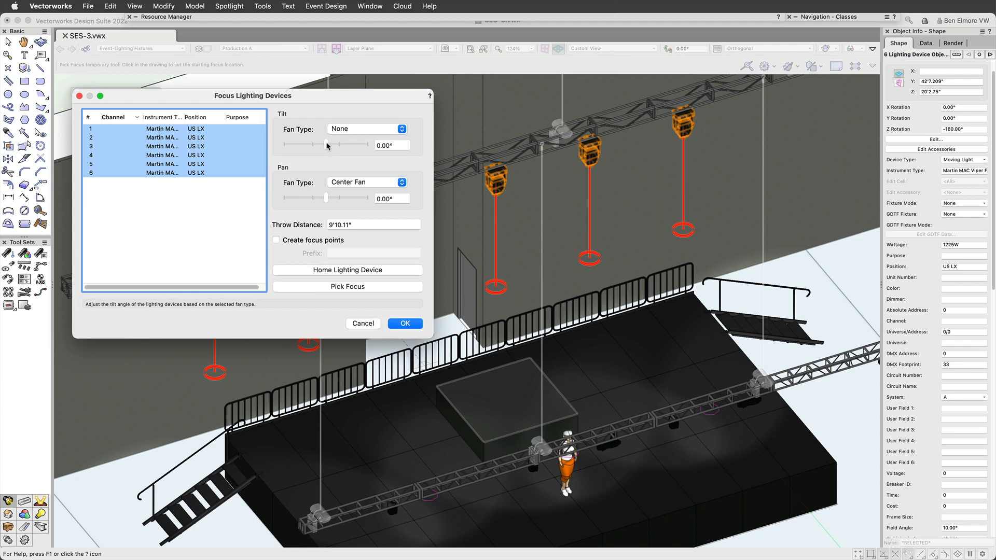
{"action": "mouse_move", "coordinate": [329, 145]}
{"action": "left_mouse_down"}
{"action": "mouse_move", "coordinate": [342, 146]}
{"action": "mouse_move", "coordinate": [318, 146]}
{"action": "mouse_move", "coordinate": [339, 145]}
{"action": "left_mouse_up"}
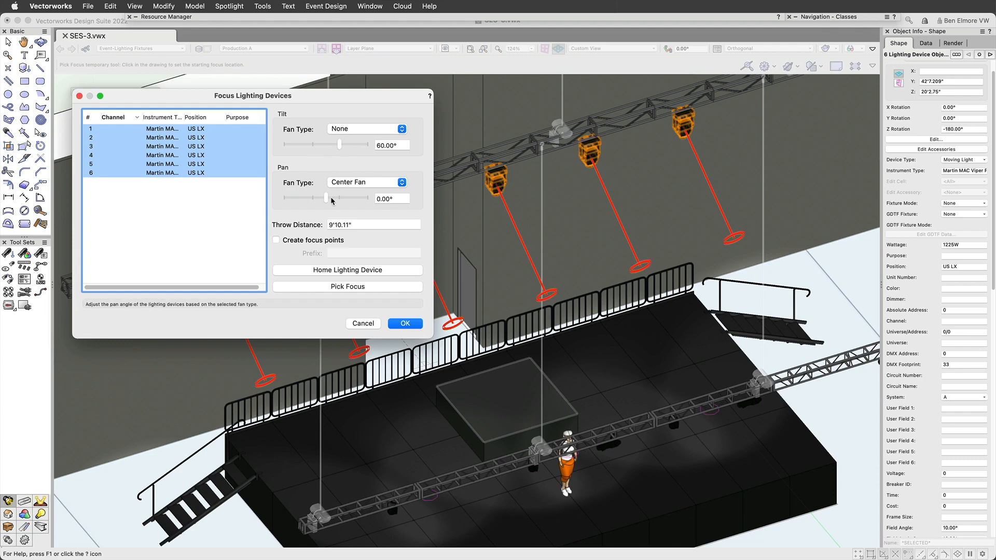
Try panning all six fixtures together to -44° with fan type None, then reset the pan to 0°.
{"action": "left_click", "coordinate": [349, 185]}
{"action": "left_click", "coordinate": [353, 173]}
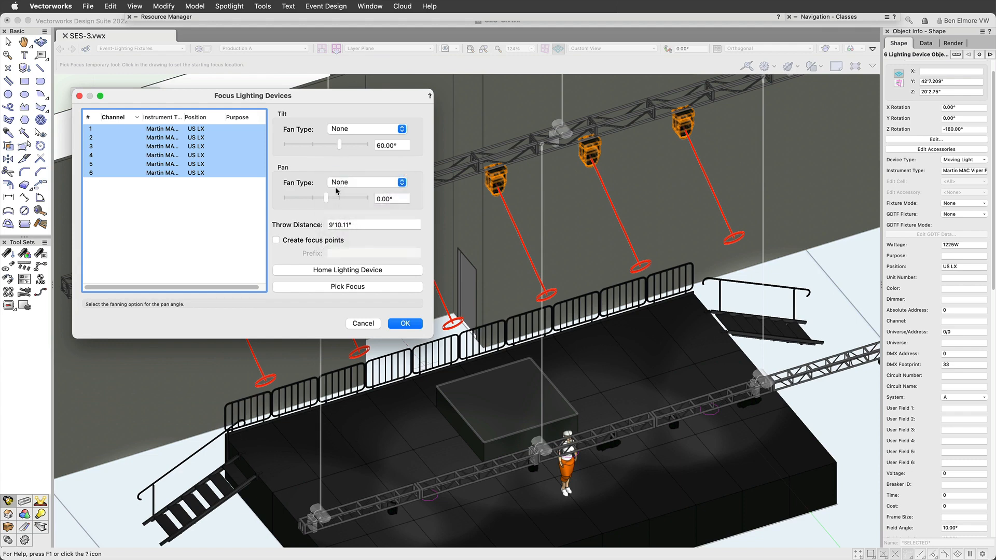
{"action": "left_click_drag", "start_coordinate": [321, 199], "coordinate": [316, 198]}
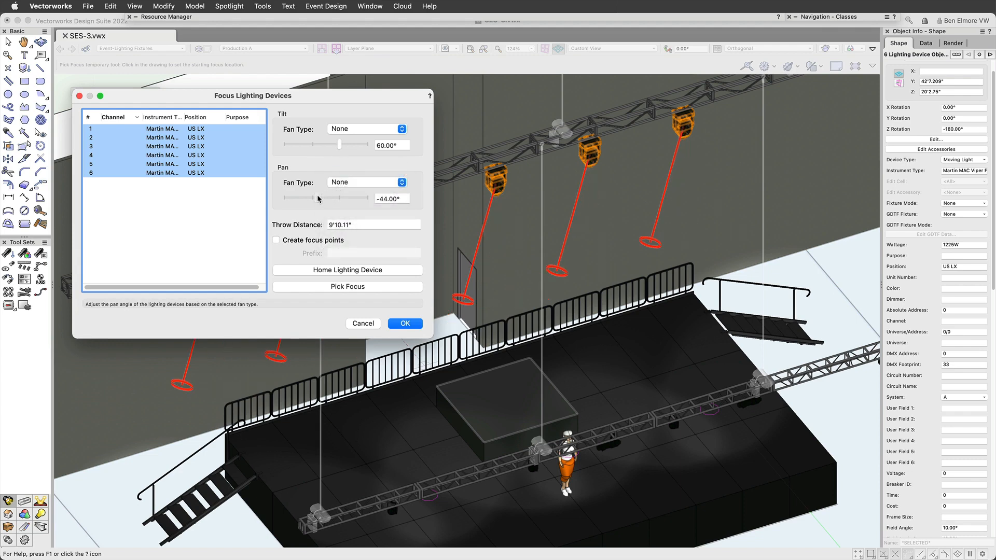
{"action": "left_click", "coordinate": [401, 199]}
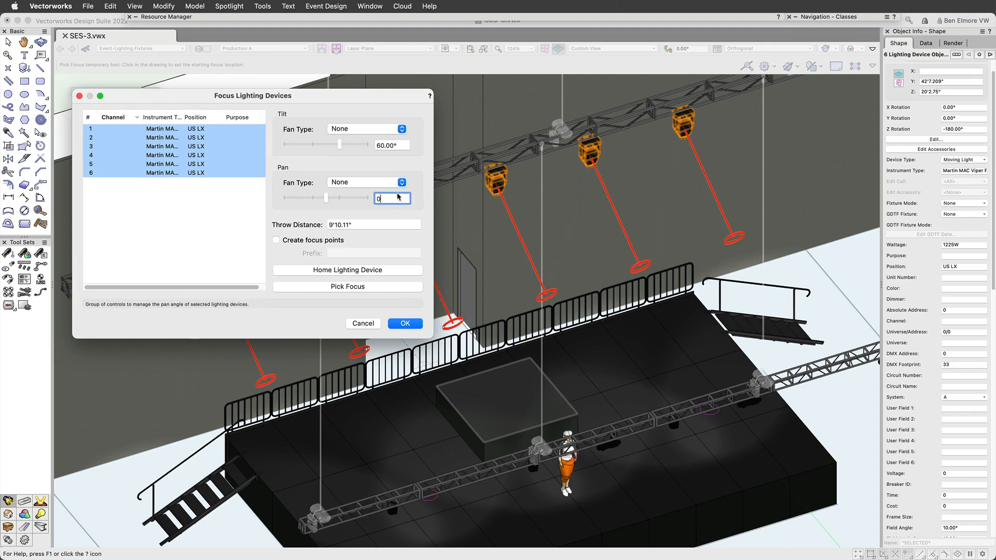
Set the pan to Center Fan at -38° for the six fixtures and apply the focus settings.
{"action": "left_click", "coordinate": [381, 183]}
{"action": "left_click", "coordinate": [377, 196]}
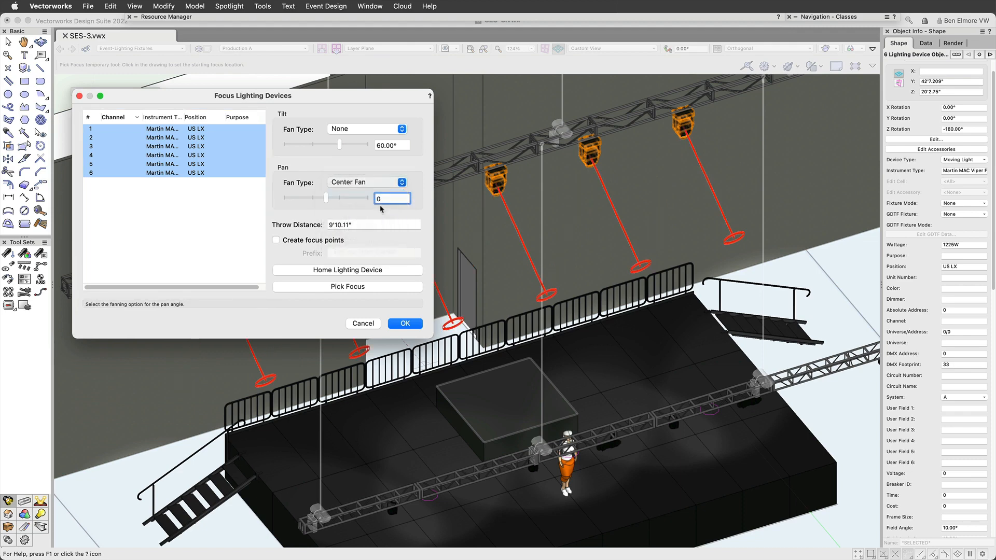
{"action": "left_click_drag", "start_coordinate": [326, 199], "coordinate": [317, 200]}
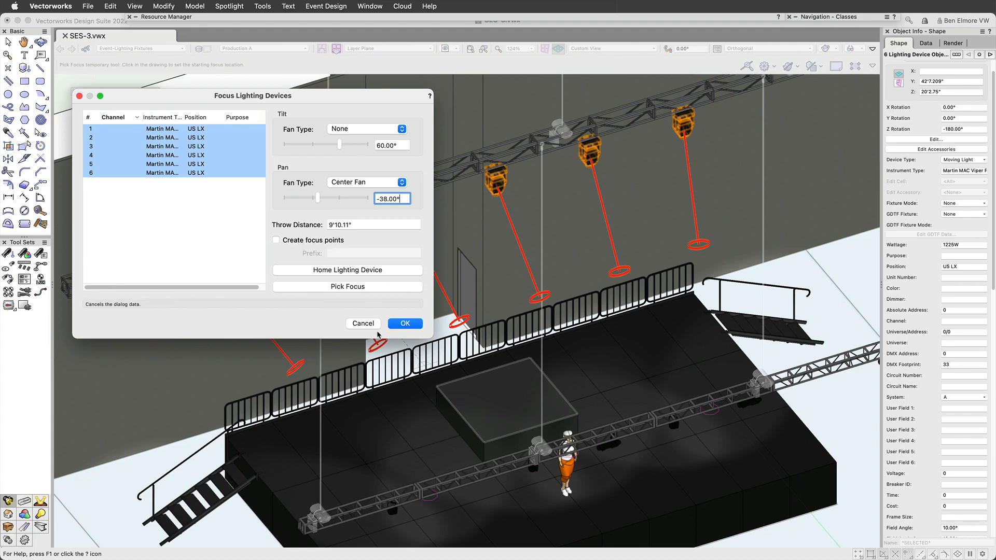
{"action": "left_click", "coordinate": [405, 324]}
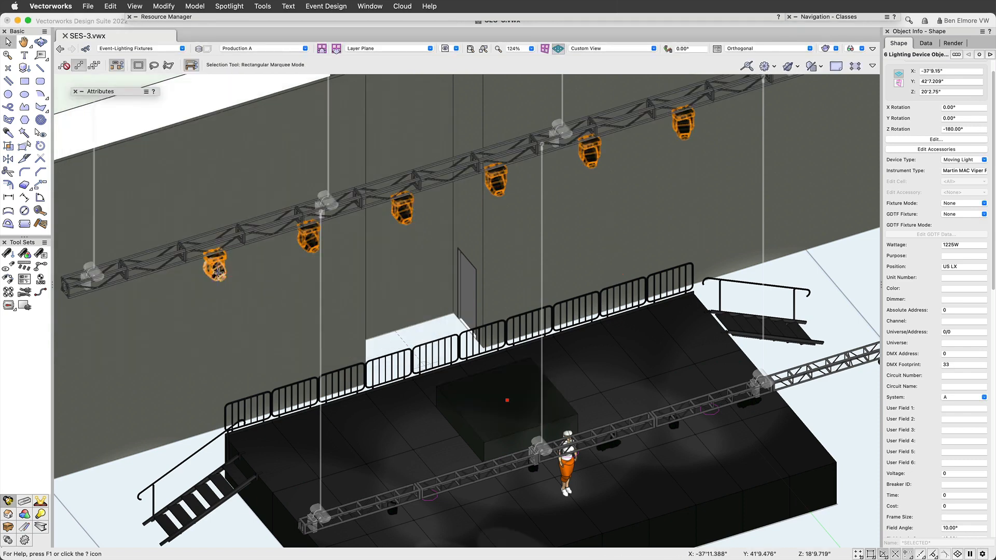
Examine the tilt and fan of the MAC Viper heads along the US LX truss.
{"action": "scroll", "coordinate": [228, 264], "scroll_direction": "up", "scroll_amount": 3}
{"action": "scroll", "coordinate": [344, 245], "scroll_direction": "up", "scroll_amount": 3}
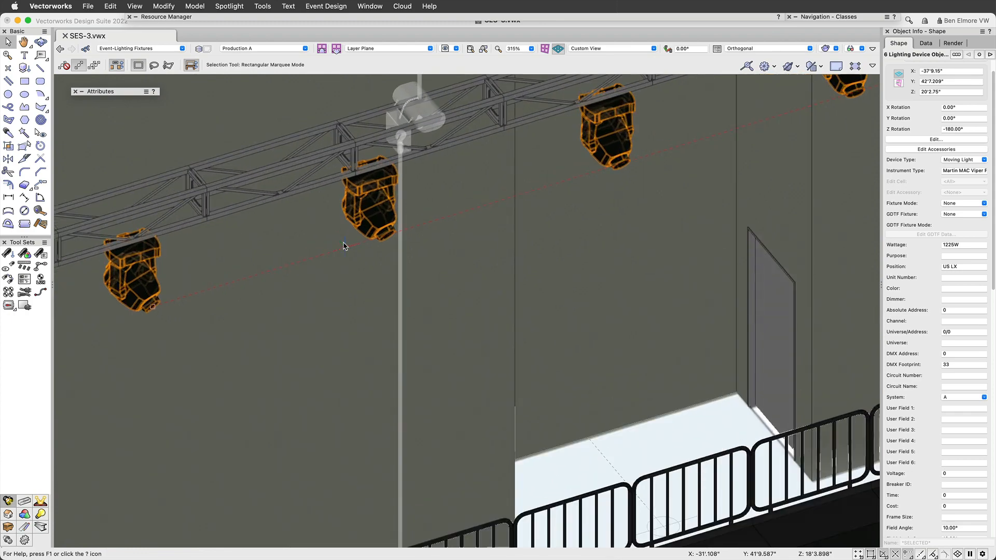
{"action": "scroll", "coordinate": [150, 295], "scroll_direction": "down", "scroll_amount": 4}
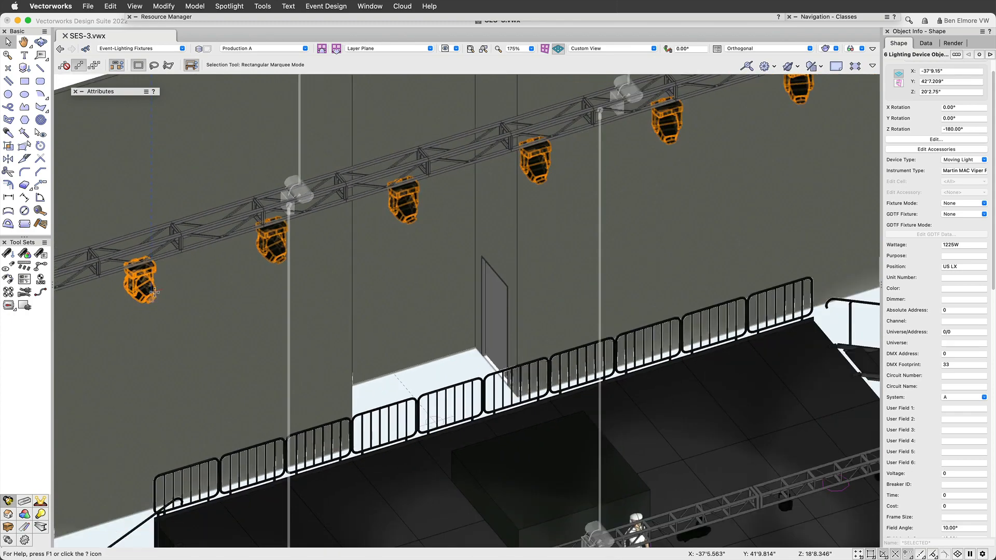
{"action": "scroll", "coordinate": [313, 260], "scroll_direction": "up", "scroll_amount": 4}
{"action": "scroll", "coordinate": [313, 260], "scroll_direction": "down", "scroll_amount": 8}
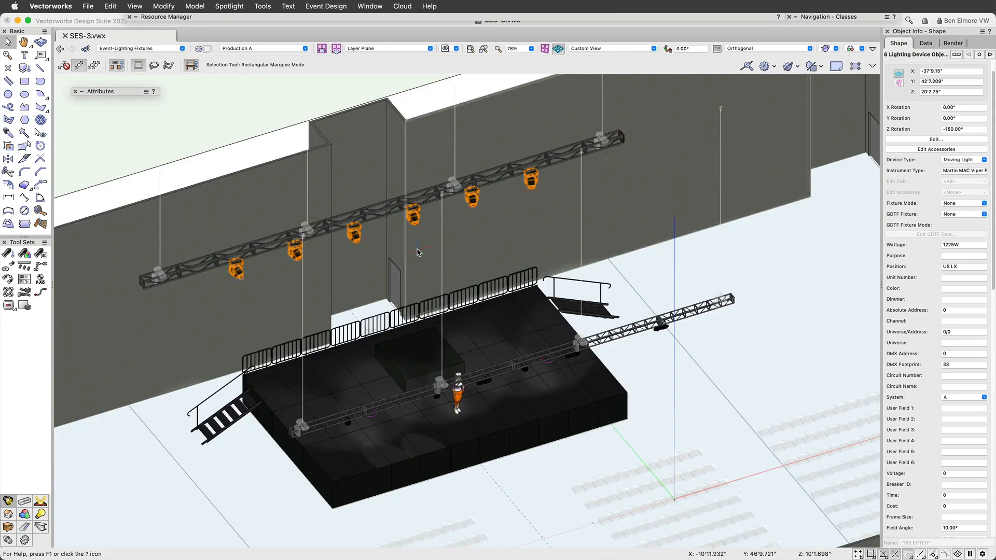
{"action": "scroll", "coordinate": [478, 251], "scroll_direction": "up", "scroll_amount": 3}
{"action": "key", "text": "h"}
{"action": "left_click_drag", "start_coordinate": [438, 260], "coordinate": [545, 215]}
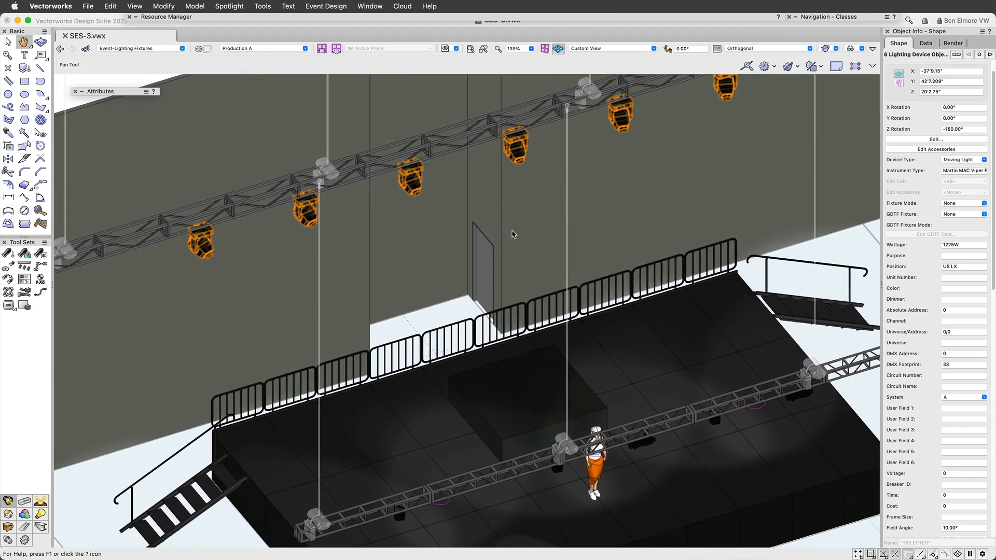
{"action": "key", "text": "x"}
{"action": "scroll", "coordinate": [493, 168], "scroll_direction": "up", "scroll_amount": 2}
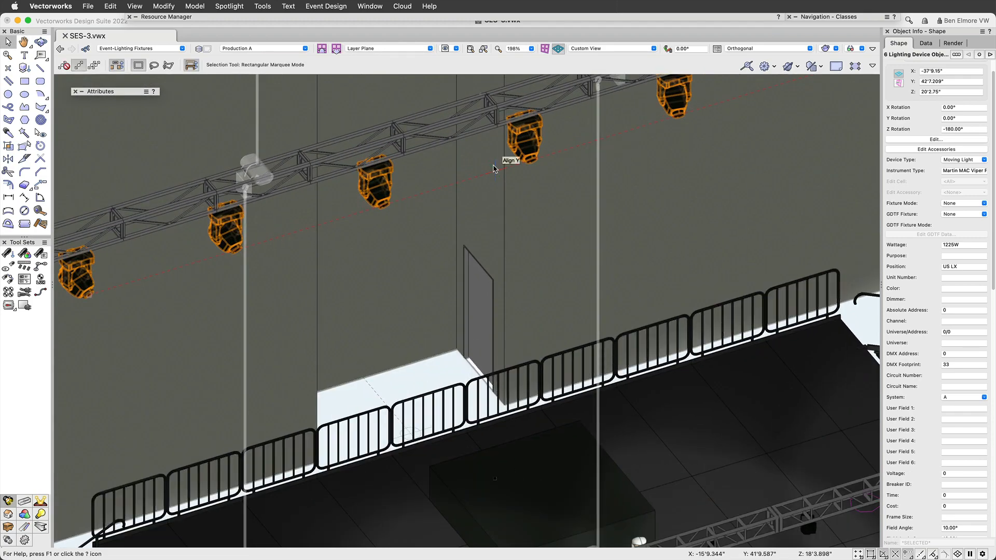
{"action": "scroll", "coordinate": [506, 226], "scroll_direction": "down", "scroll_amount": 2}
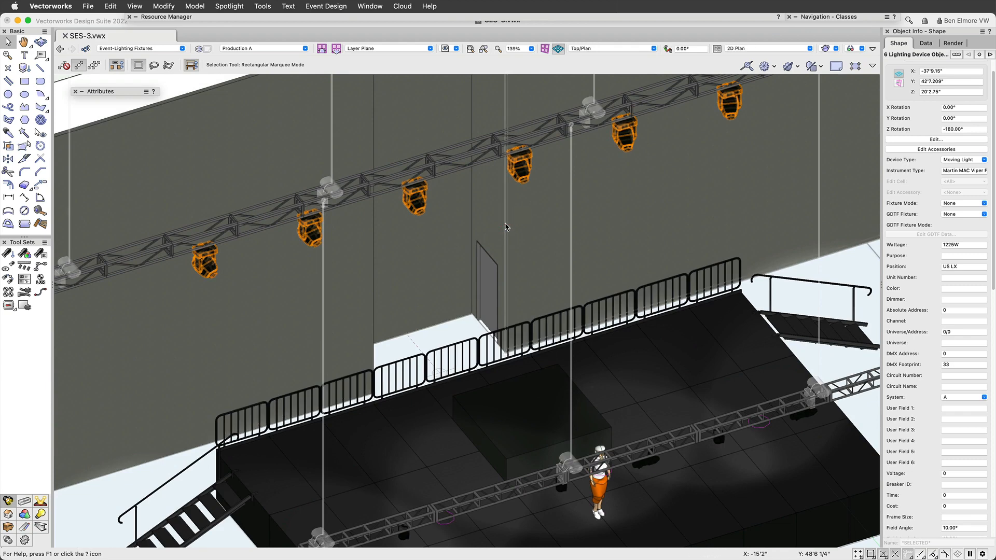
Return to the Top/Plan view of the US LX truss and stage.
{"action": "key", "text": "F5"}
{"action": "key", "text": "space"}
{"action": "left_click_drag", "start_coordinate": [528, 273], "coordinate": [513, 207]}
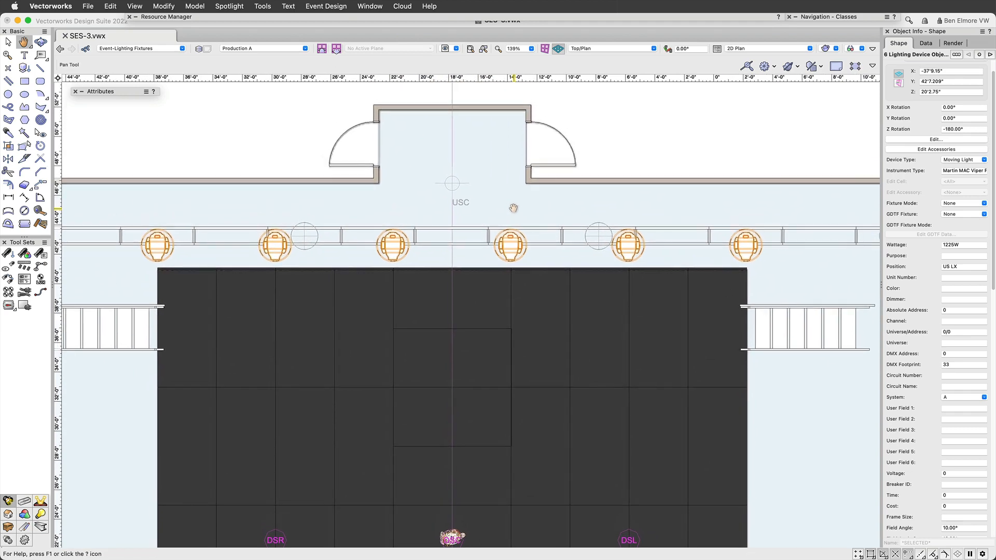
{"action": "scroll", "coordinate": [513, 213], "scroll_direction": "down", "scroll_amount": 1}
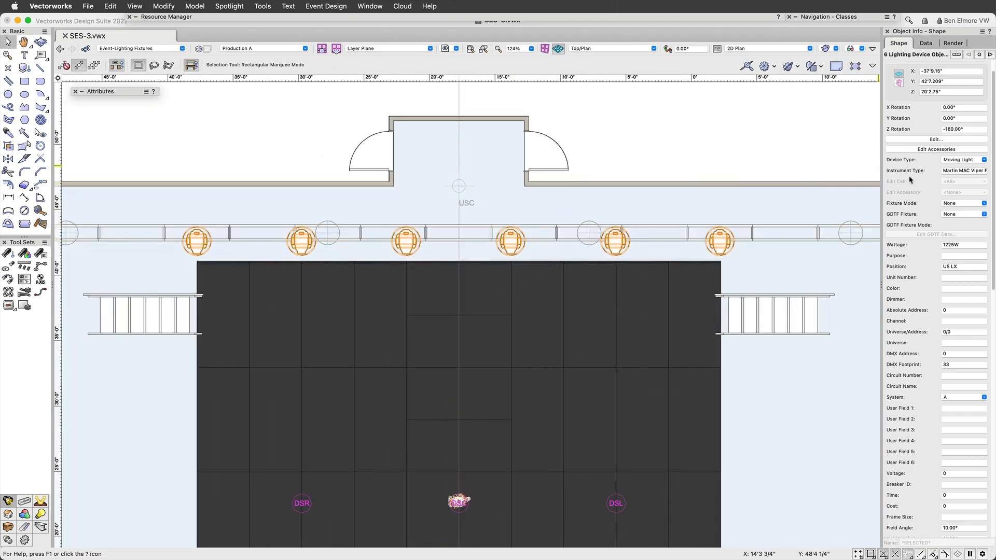
Set the fixture mode of the six MAC Viper heads on US LX to Martin Mac Viper Profile Extended.
{"action": "left_click", "coordinate": [958, 204]}
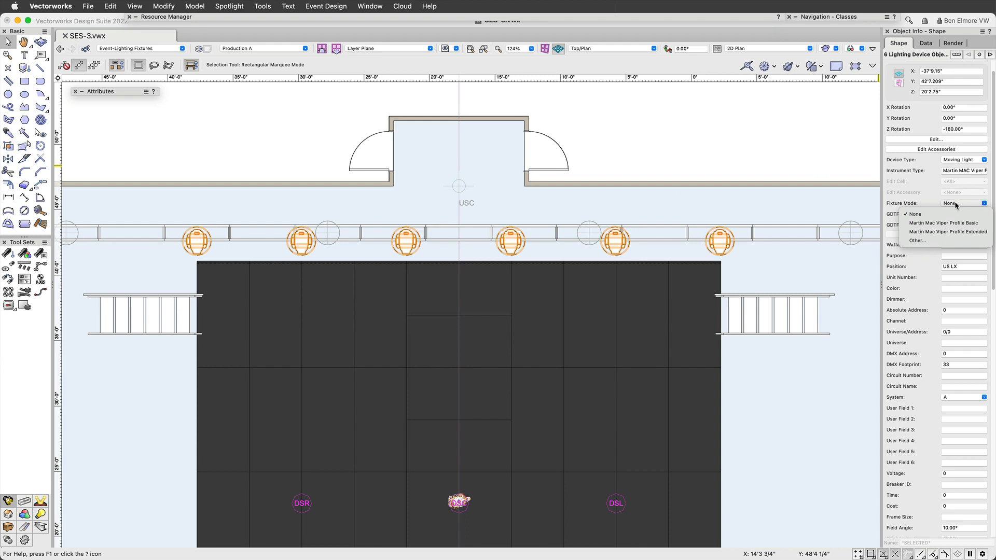
{"action": "left_click", "coordinate": [957, 231]}
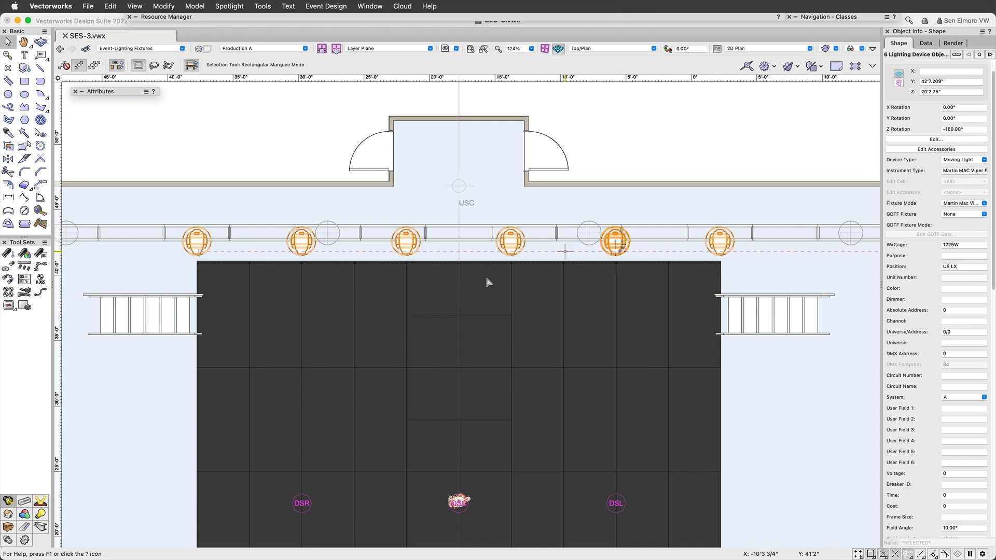
Number only the Channel field of the six fixtures with Spotlight Numbering, starting at 201, incrementing by 1 from left to right.
{"action": "left_click", "coordinate": [229, 6]}
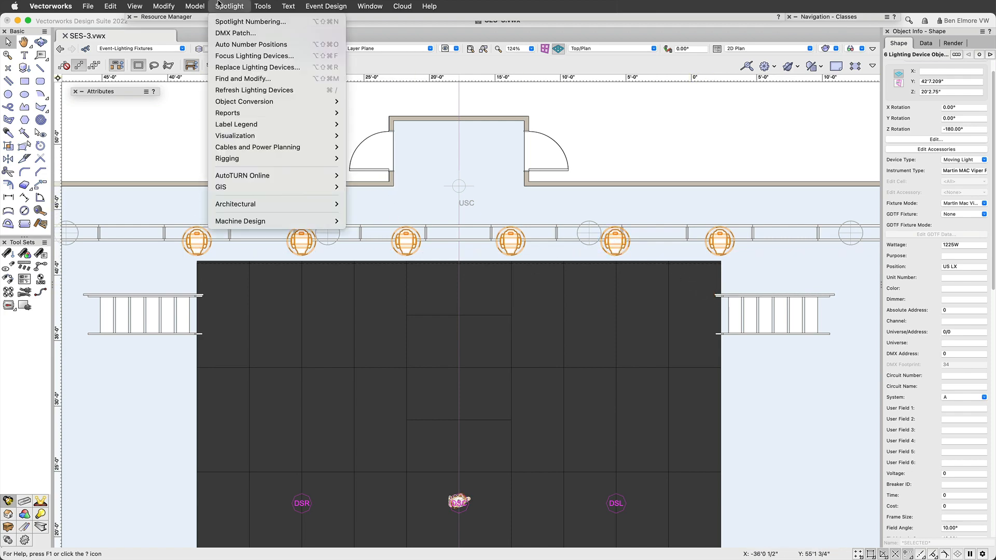
{"action": "left_click", "coordinate": [227, 23]}
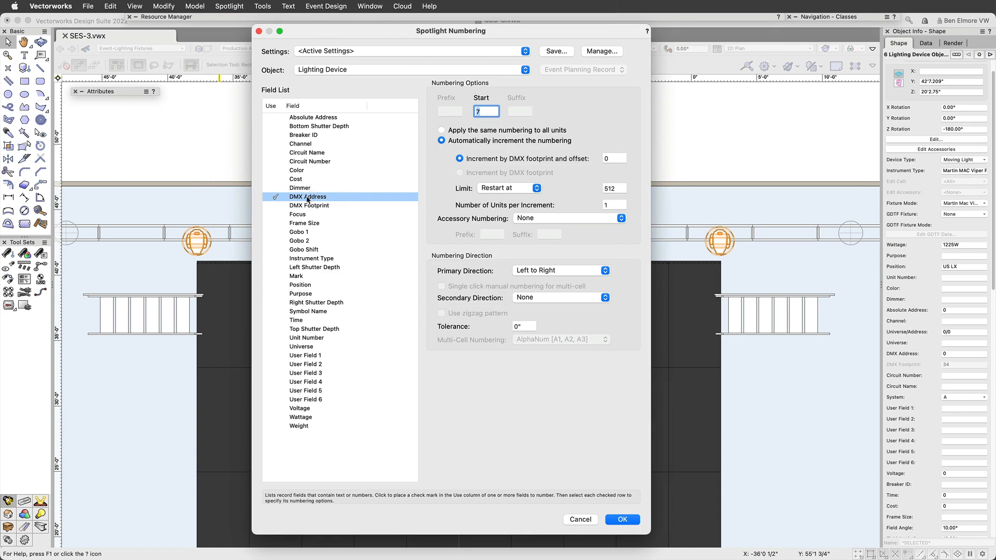
{"action": "left_click", "coordinate": [276, 144]}
{"action": "left_click", "coordinate": [278, 197]}
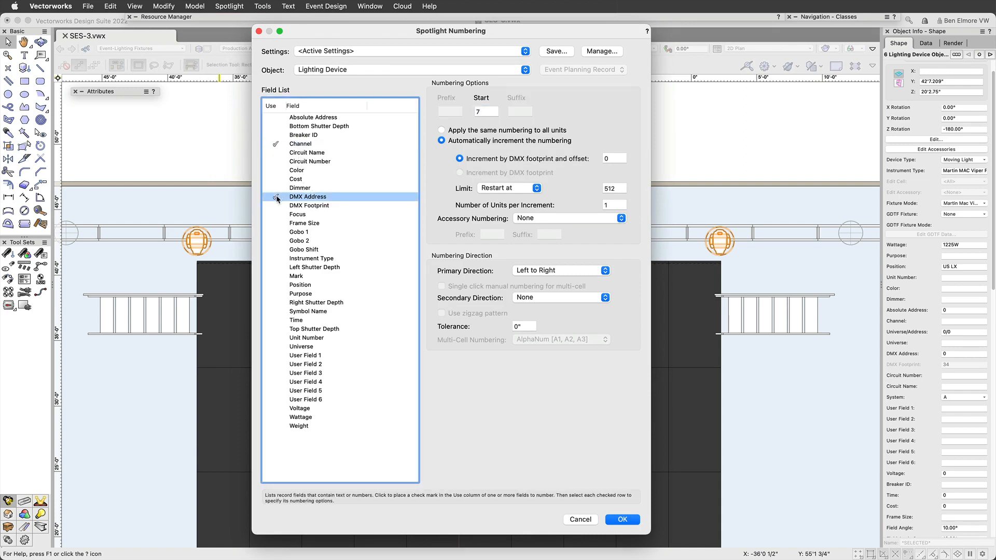
{"action": "left_click", "coordinate": [308, 144]}
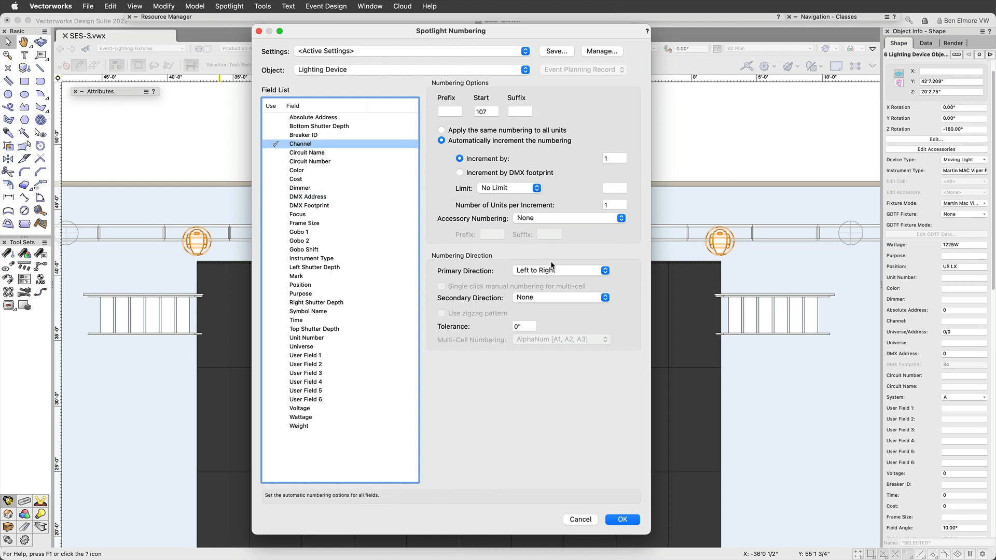
{"action": "left_click", "coordinate": [555, 270]}
{"action": "left_click", "coordinate": [555, 272]}
{"action": "key", "text": "Tab"}
{"action": "type", "text": "201"}
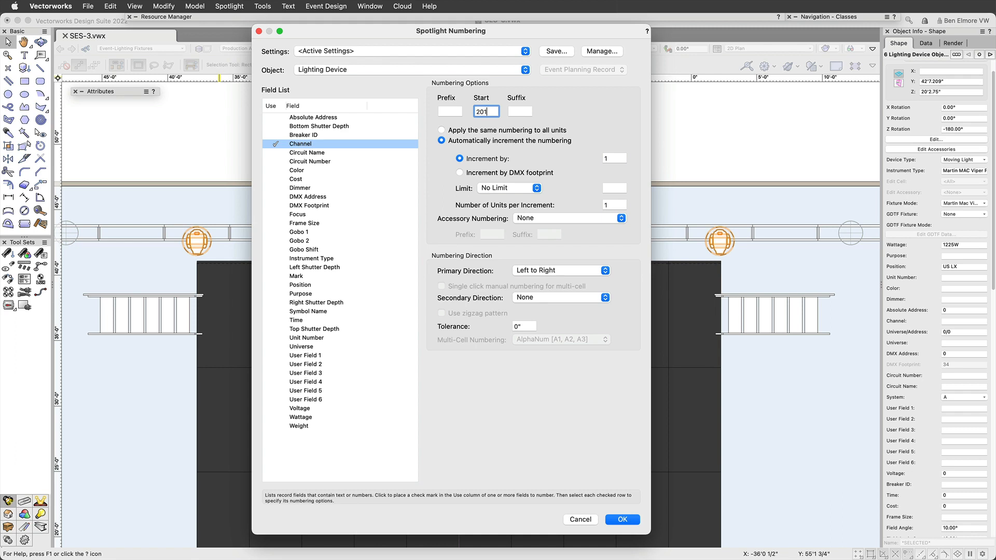
{"action": "left_click", "coordinate": [623, 520]}
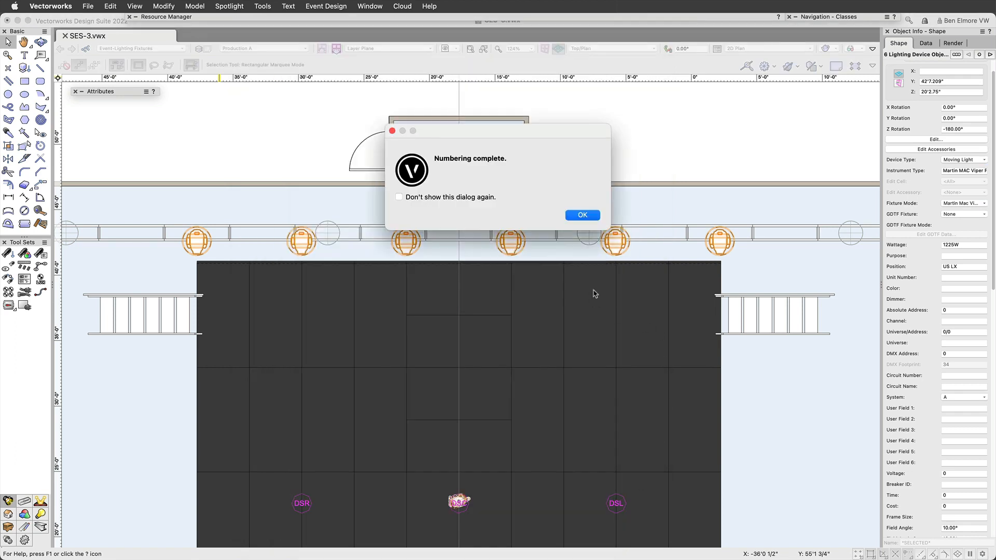
{"action": "left_click", "coordinate": [583, 215]}
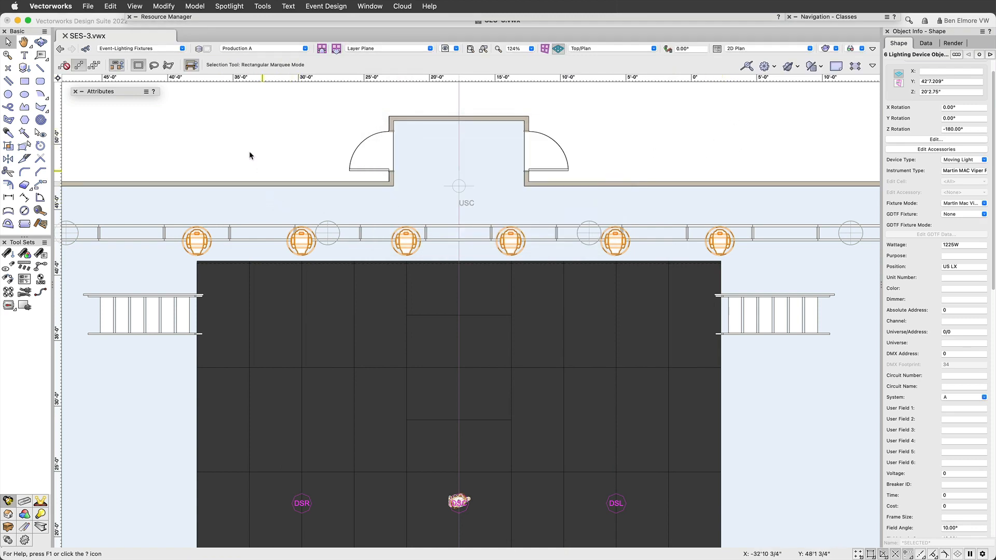
Patch channels 201 to 206 to universe 2 starting at DMX address 1, using Patch Universe and Address.
{"action": "left_click", "coordinate": [229, 7]}
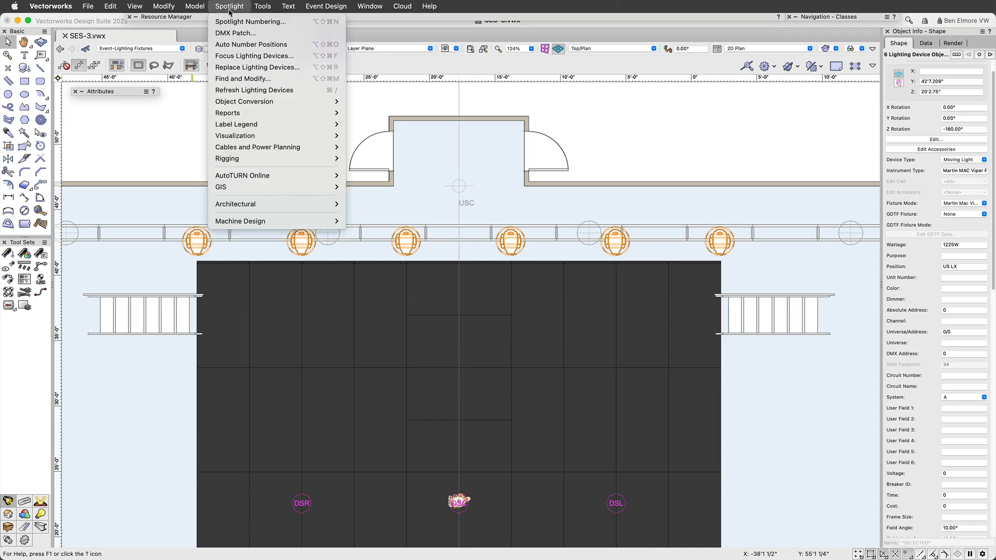
{"action": "left_click", "coordinate": [234, 34]}
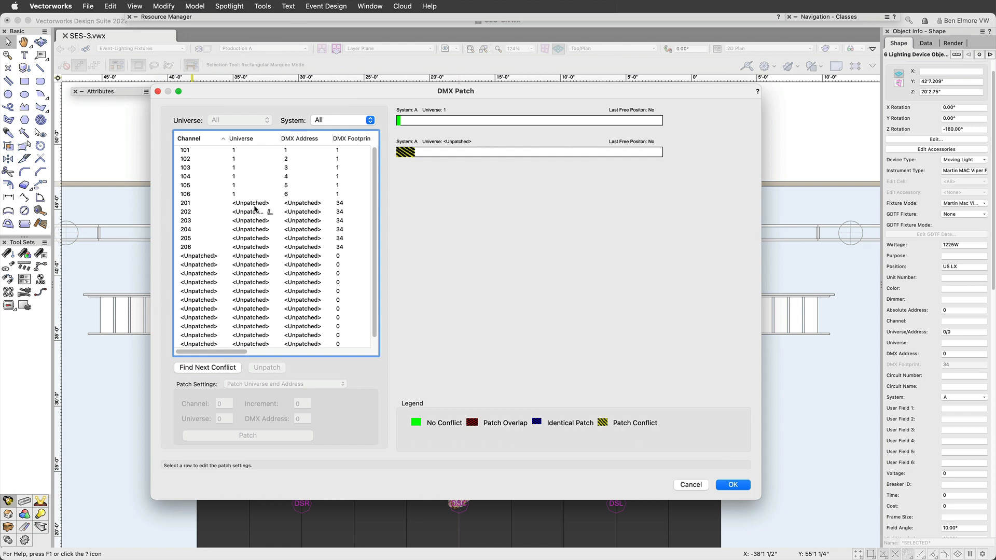
{"action": "left_click_drag", "start_coordinate": [248, 212], "coordinate": [250, 251]}
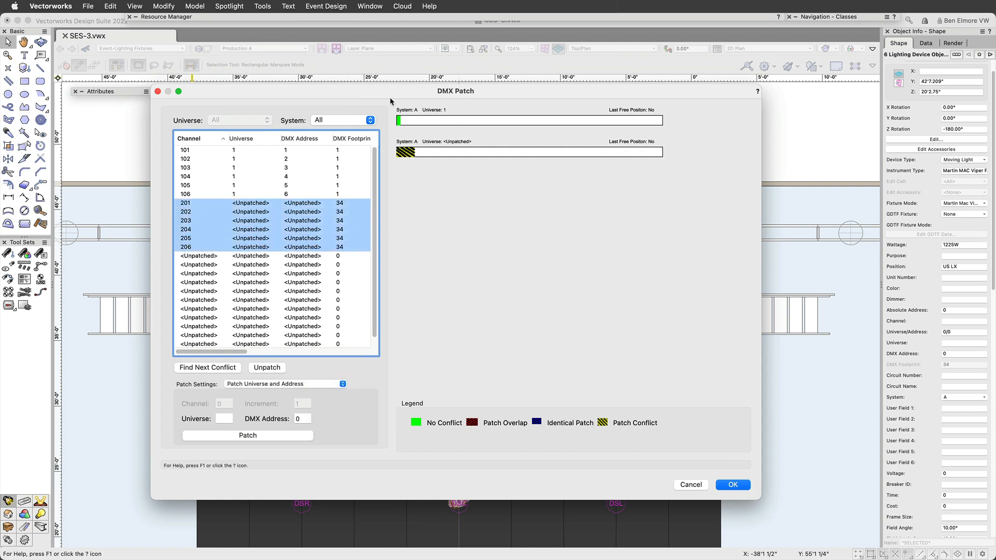
{"action": "left_click_drag", "start_coordinate": [390, 97], "coordinate": [378, 105]}
{"action": "scroll", "coordinate": [259, 252], "scroll_direction": "down", "scroll_amount": 1}
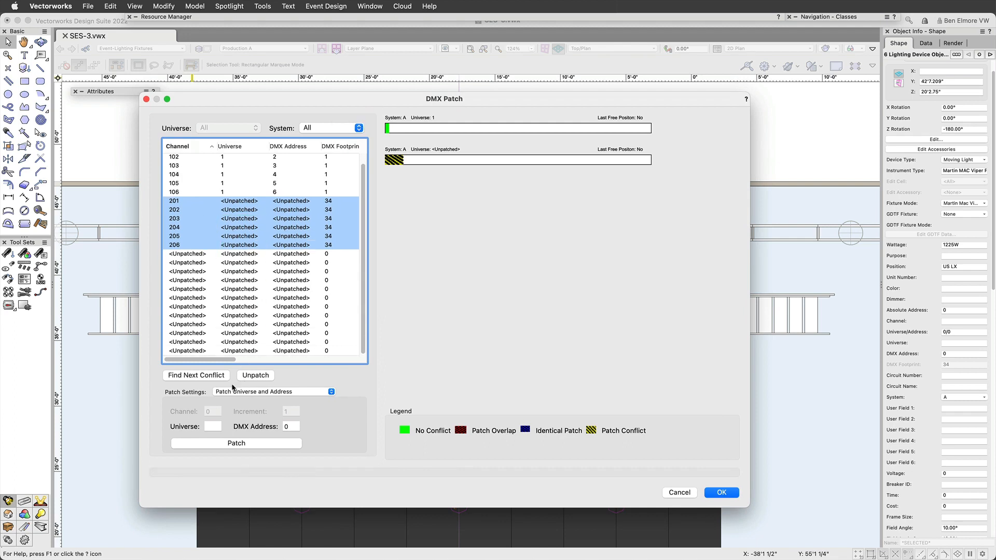
{"action": "left_click", "coordinate": [247, 392]}
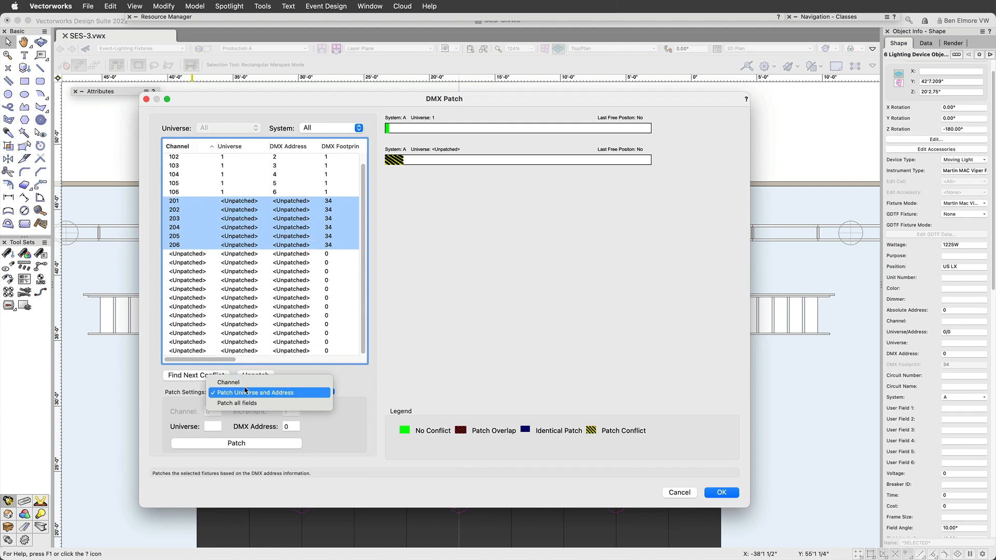
{"action": "left_click", "coordinate": [246, 393]}
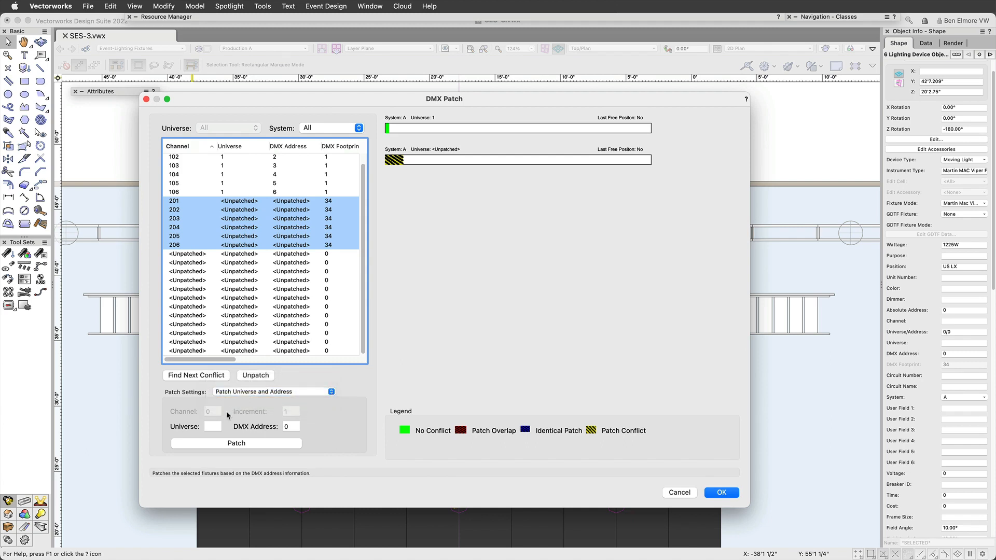
{"action": "left_click", "coordinate": [212, 427]}
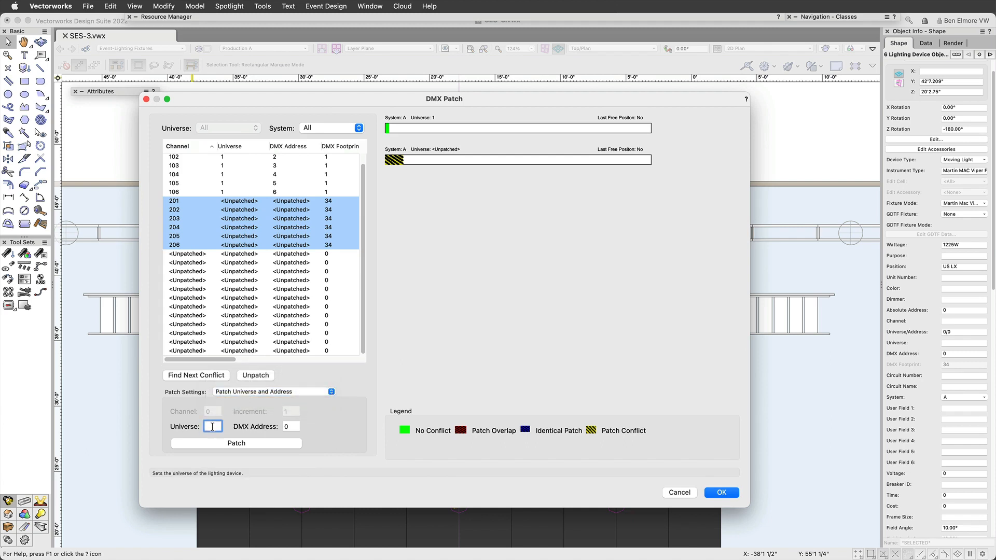
{"action": "key", "text": "Tab"}
{"action": "type", "text": "1"}
{"action": "left_click", "coordinate": [286, 444]}
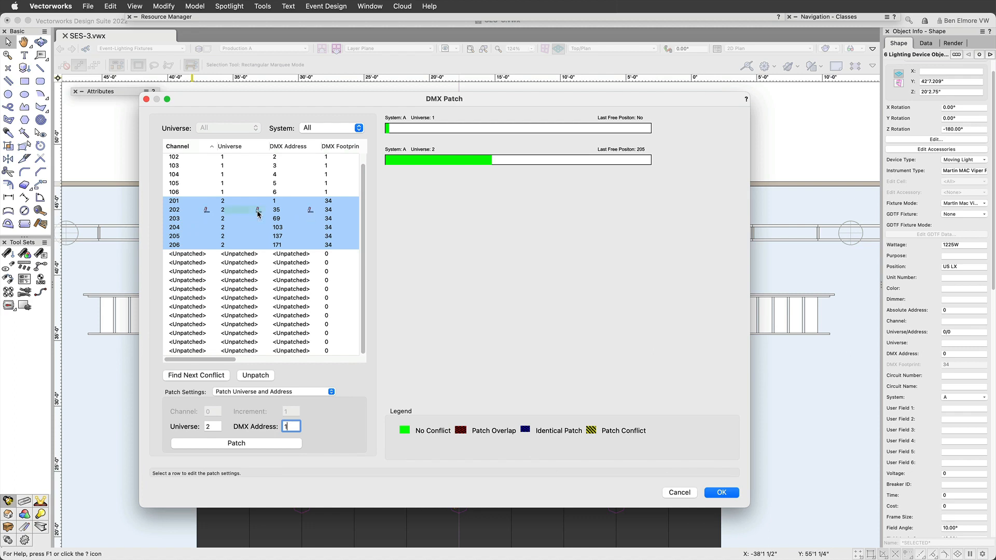
{"action": "left_click", "coordinate": [721, 493]}
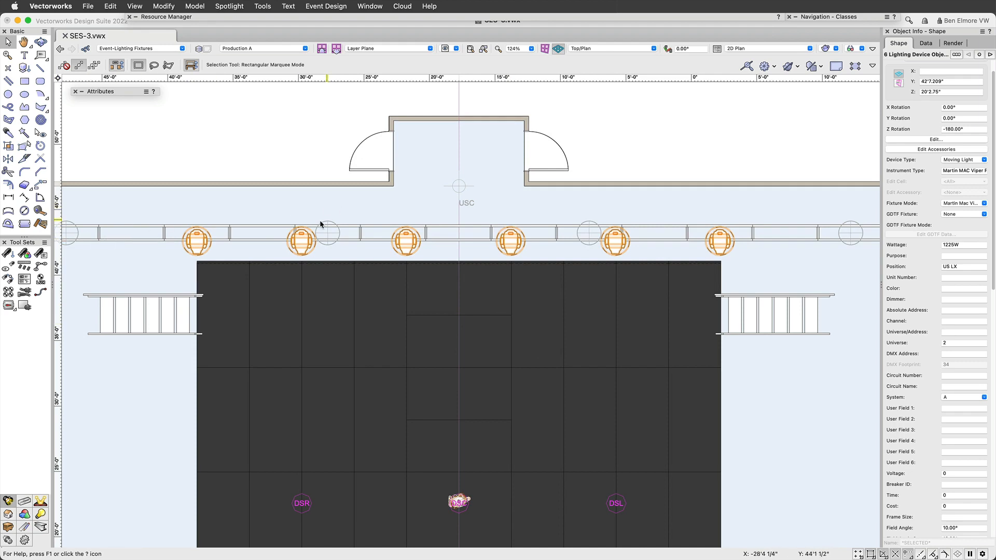
Start a new label legend named LL Viper in the Label Legend Manager.
{"action": "scroll", "coordinate": [223, 238], "scroll_direction": "down", "scroll_amount": 1}
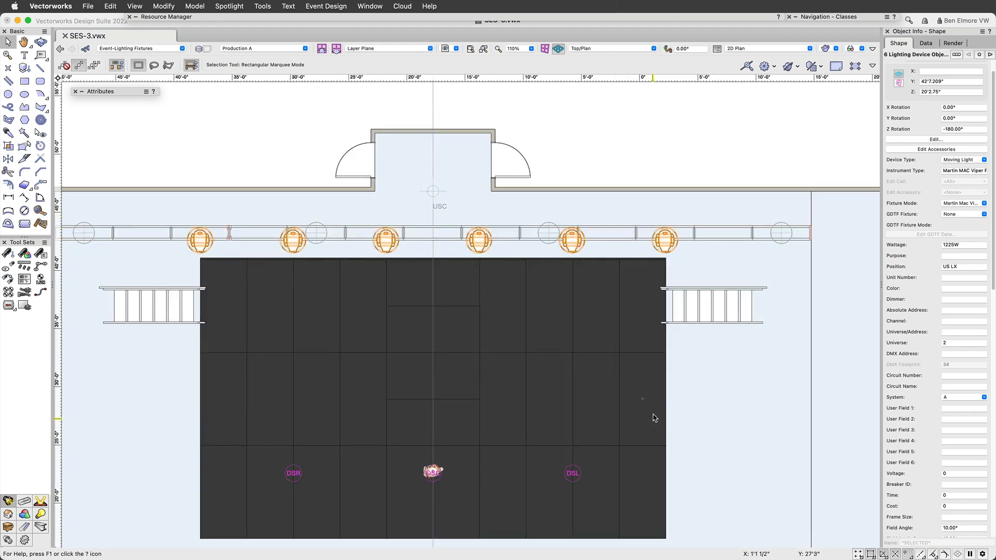
{"action": "scroll", "coordinate": [664, 240], "scroll_direction": "up", "scroll_amount": 1}
{"action": "middle_click_drag", "start_coordinate": [488, 267], "coordinate": [606, 249]}
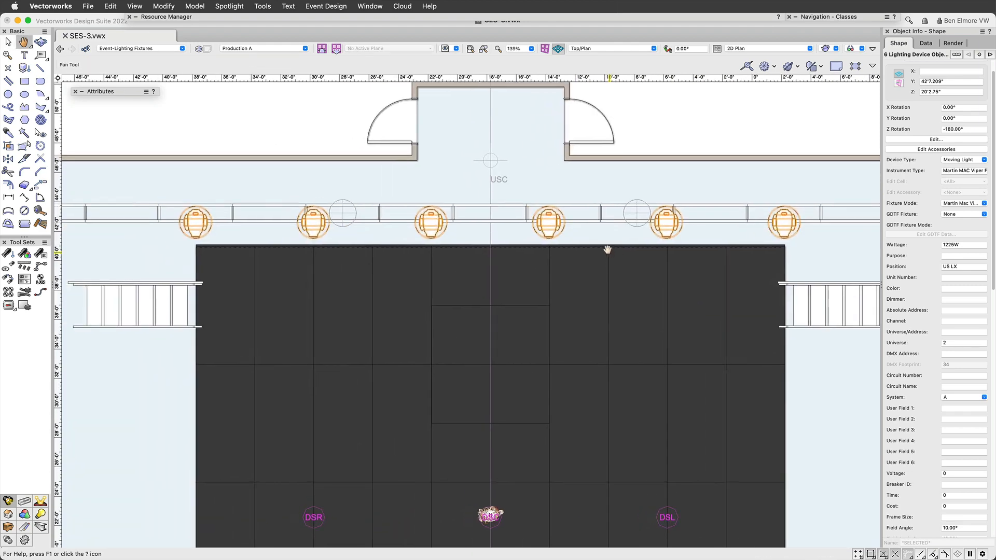
{"action": "left_click", "coordinate": [230, 7]}
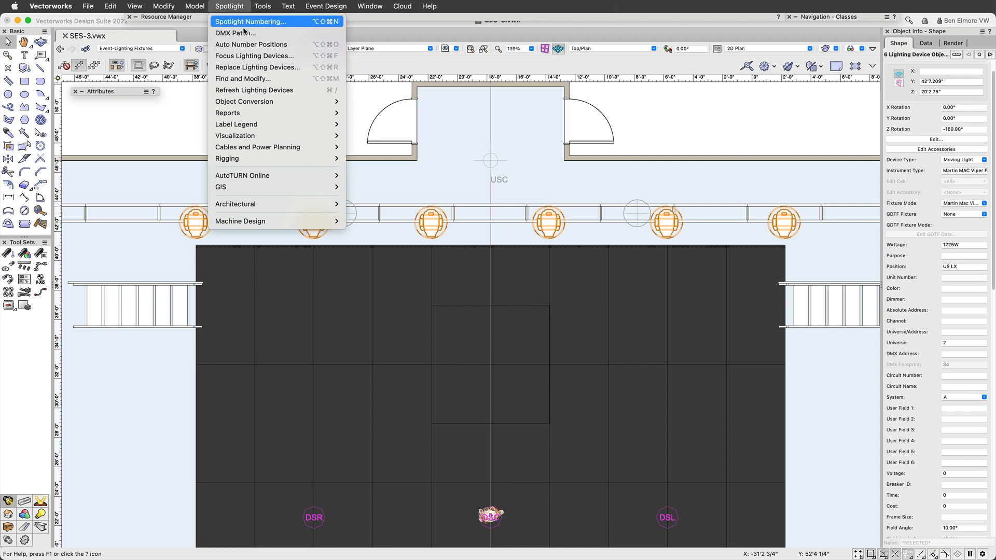
{"action": "mouse_move", "coordinate": [256, 127]}
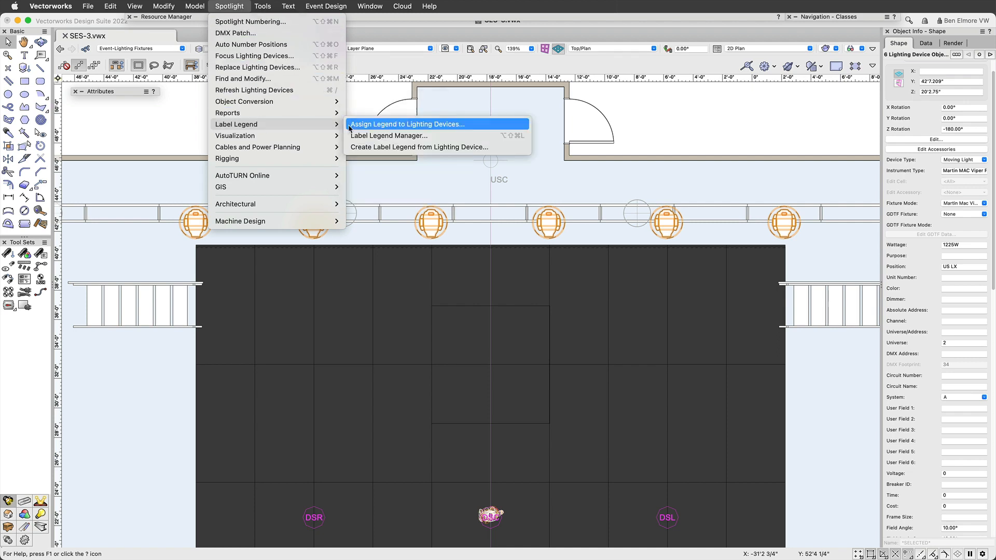
{"action": "left_click", "coordinate": [418, 137]}
{"action": "left_click", "coordinate": [420, 170]}
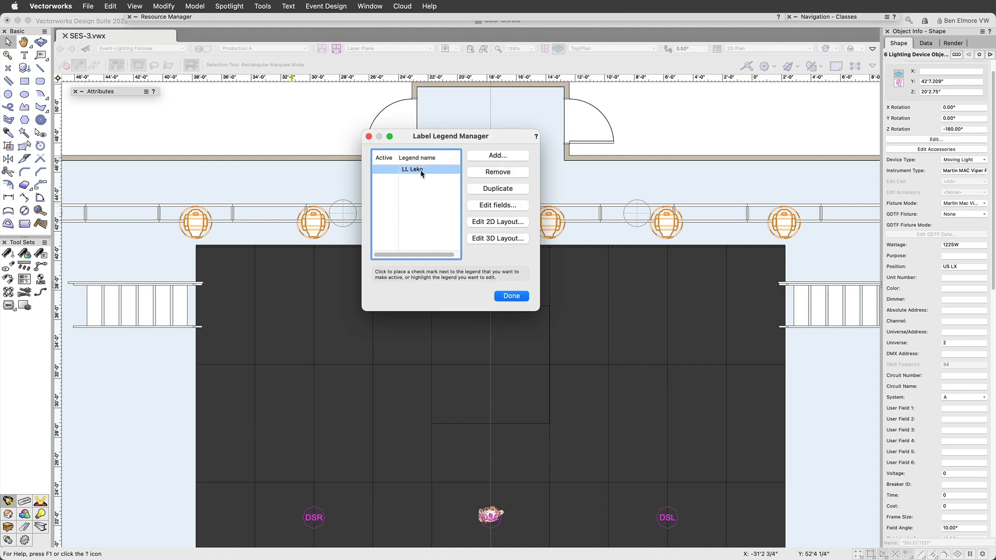
{"action": "left_click", "coordinate": [484, 155]}
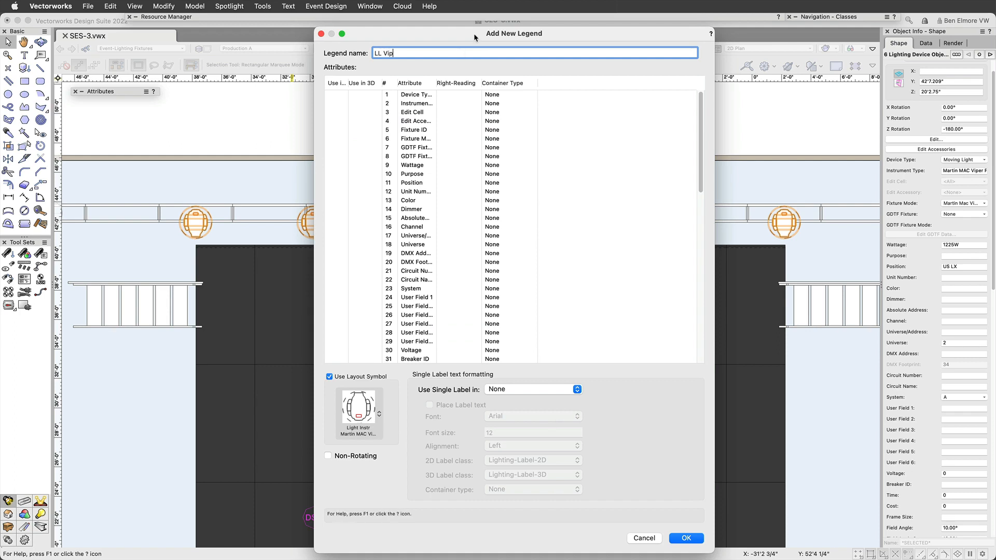
{"action": "type", "text": "LL Viper"}
{"action": "mouse_move", "coordinate": [701, 125]}
{"action": "left_mouse_down"}
{"action": "mouse_move", "coordinate": [702, 145]}
{"action": "mouse_move", "coordinate": [697, 112]}
{"action": "left_mouse_up"}
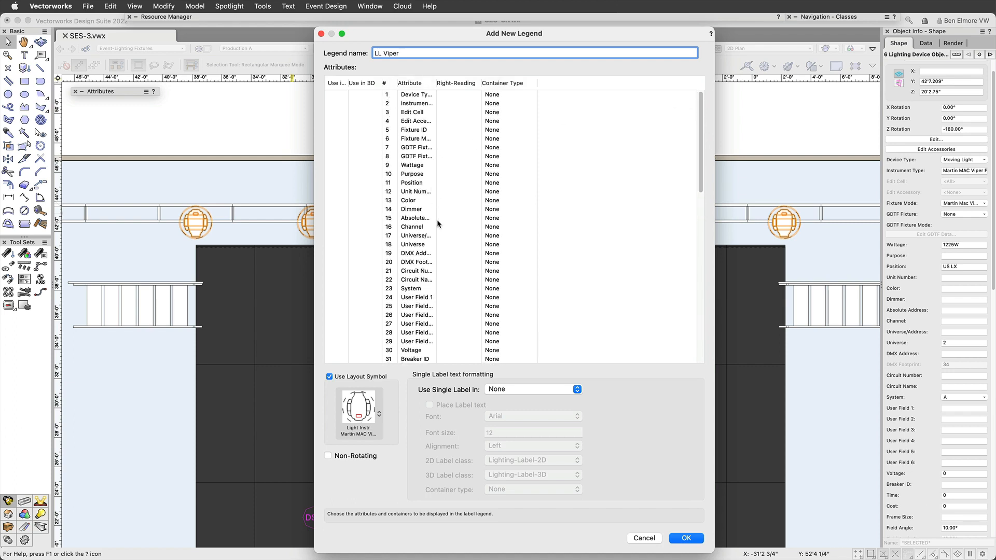
Widen the attribute names column and enable the Channel and Universe/Address attributes for 2D use in the LL Viper legend.
{"action": "scroll", "coordinate": [436, 228], "scroll_direction": "down", "scroll_amount": 2}
{"action": "scroll", "coordinate": [434, 239], "scroll_direction": "down", "scroll_amount": 2}
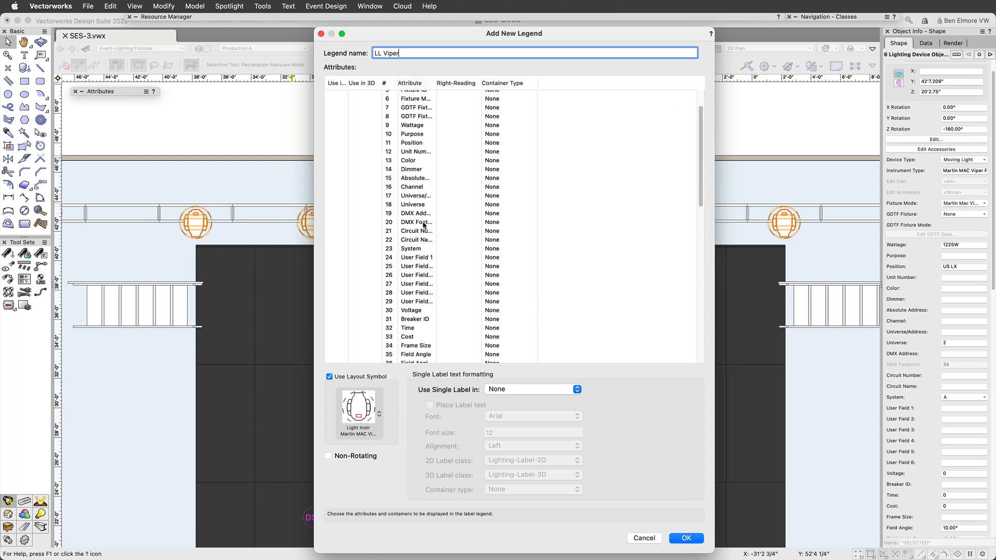
{"action": "left_click", "coordinate": [417, 204]}
{"action": "left_click", "coordinate": [414, 196]}
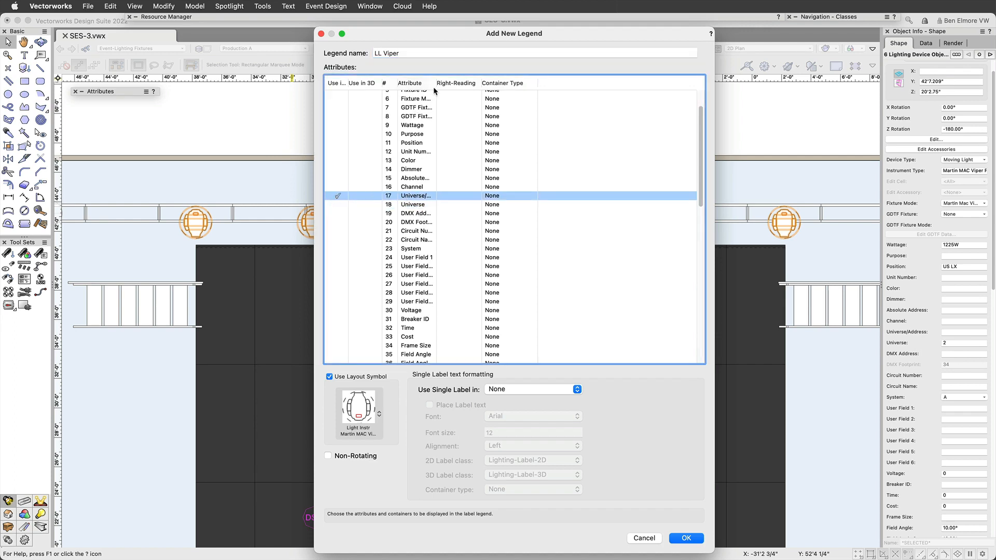
{"action": "left_click_drag", "start_coordinate": [435, 85], "coordinate": [474, 85]}
{"action": "scroll", "coordinate": [393, 154], "scroll_direction": "up", "scroll_amount": 1}
{"action": "scroll", "coordinate": [394, 153], "scroll_direction": "up", "scroll_amount": 3}
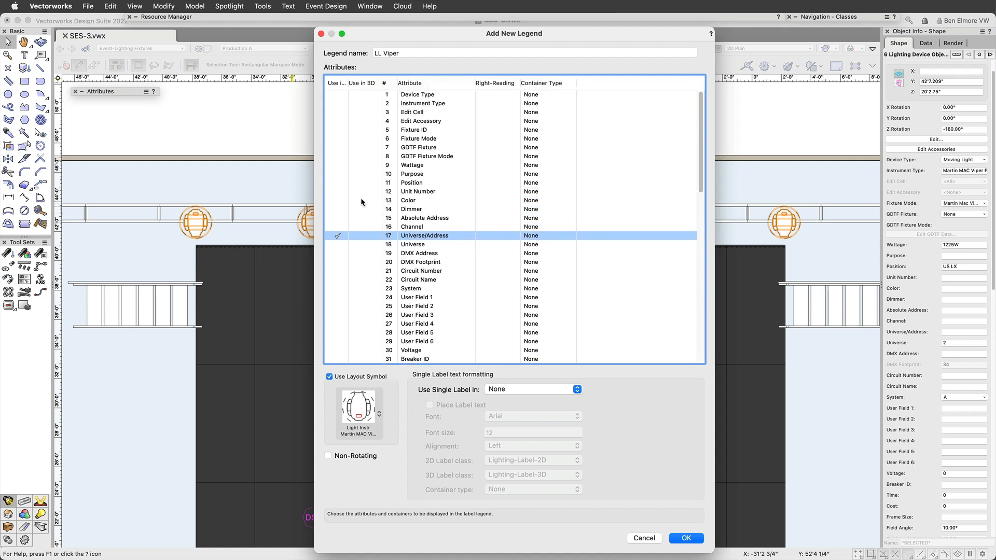
{"action": "scroll", "coordinate": [354, 168], "scroll_direction": "down", "scroll_amount": 1}
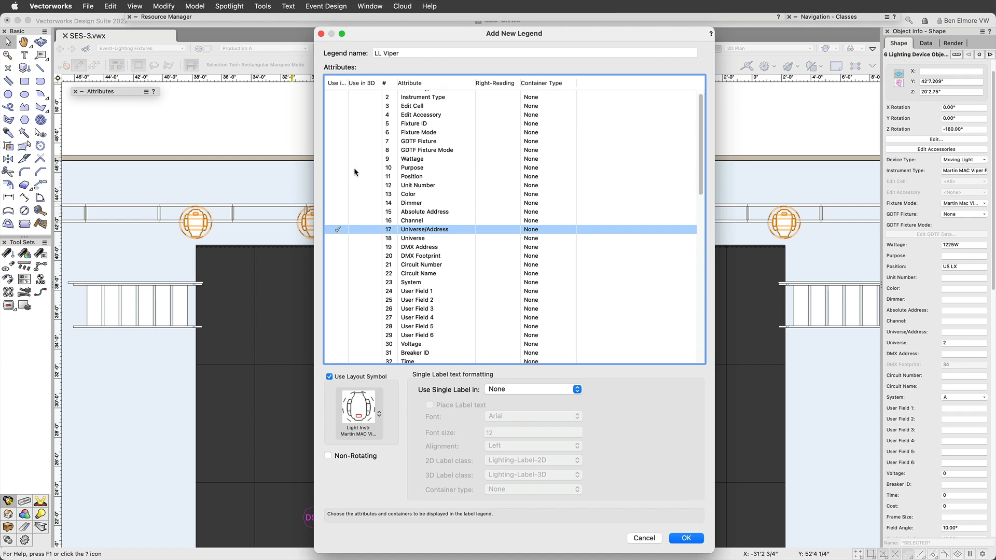
{"action": "left_click", "coordinate": [338, 229]}
{"action": "left_click", "coordinate": [337, 221]}
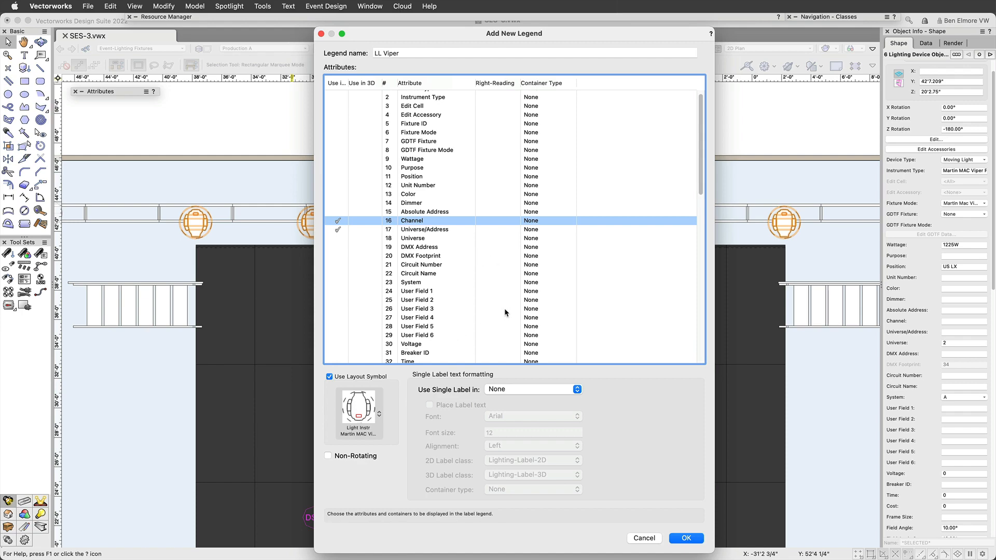
{"action": "scroll", "coordinate": [506, 314], "scroll_direction": "down", "scroll_amount": 2}
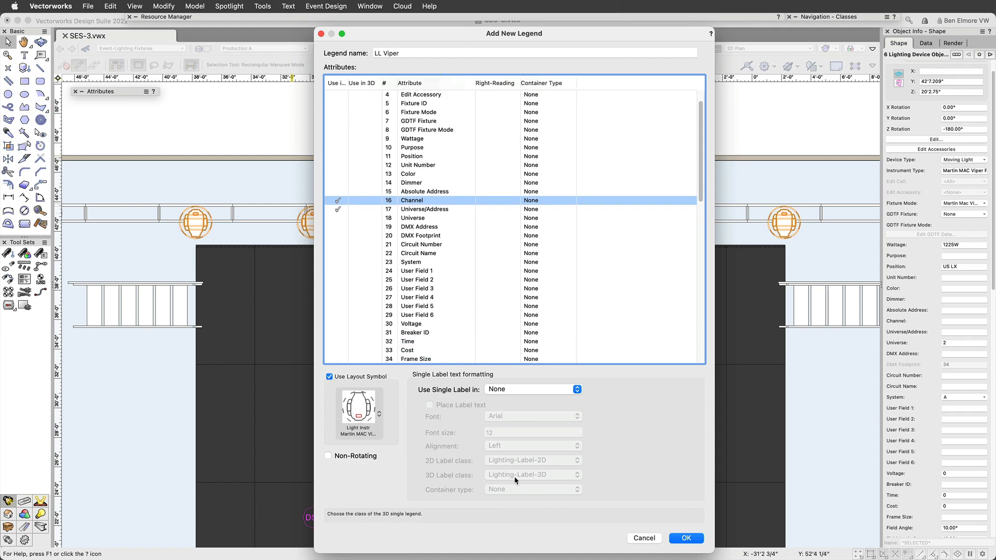
Keep the Martin MAC Viper Profile as the layout symbol and save the LL Viper legend.
{"action": "left_click", "coordinate": [352, 404]}
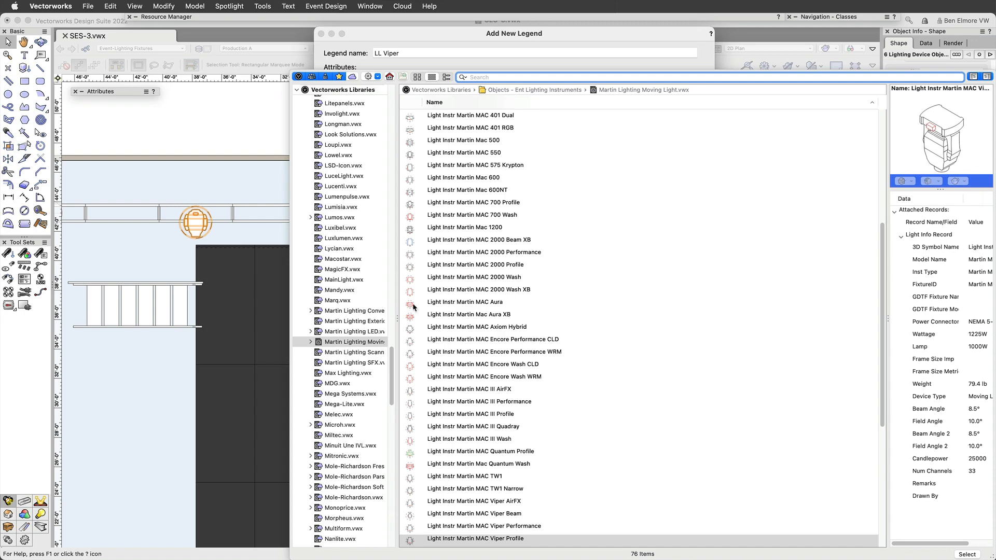
{"action": "left_click", "coordinate": [699, 58]}
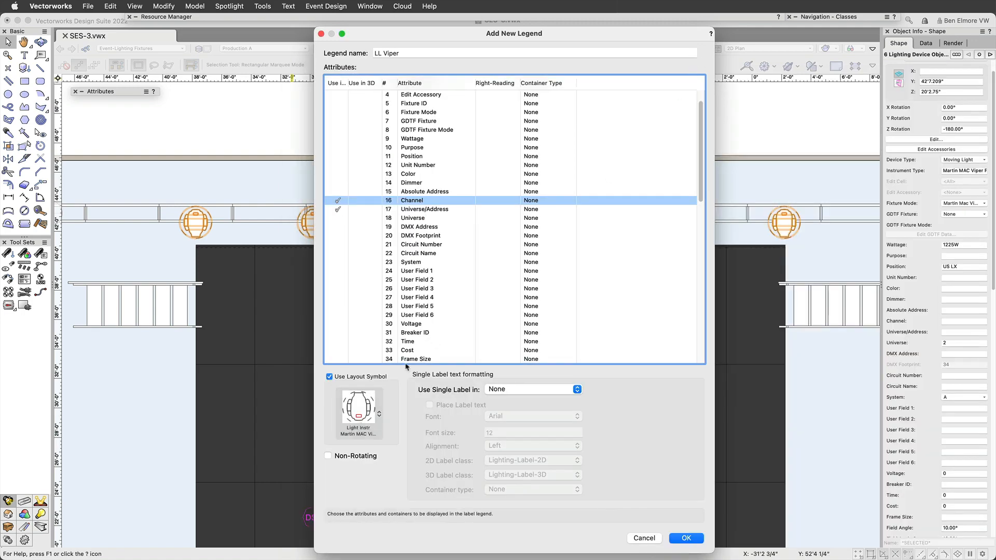
{"action": "left_click", "coordinate": [687, 539]}
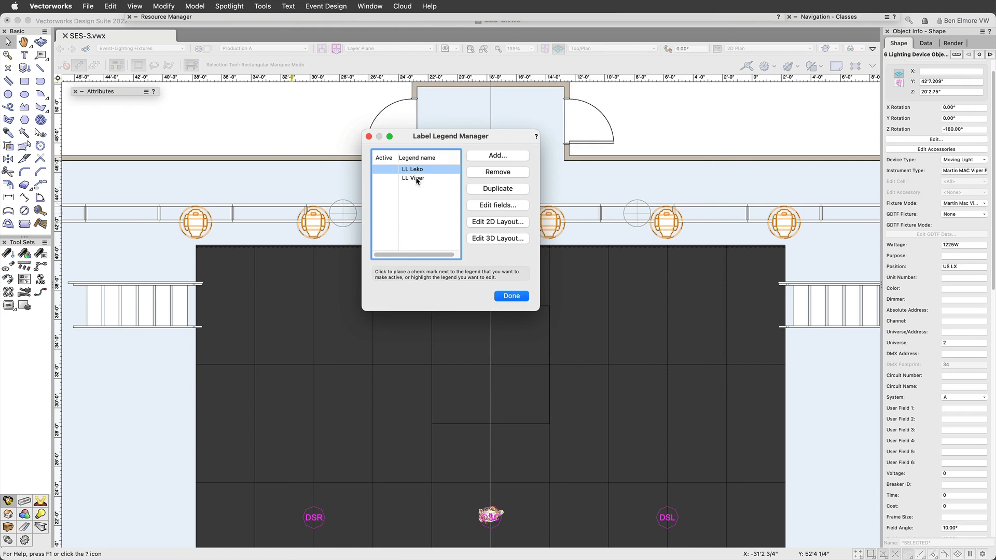
Edit the LL Viper legend's 2D layout, centring the Channel label on the fixture and Universe/Address about 1'7" above its centre.
{"action": "left_click", "coordinate": [417, 179]}
{"action": "left_click", "coordinate": [420, 171]}
{"action": "left_click", "coordinate": [418, 179]}
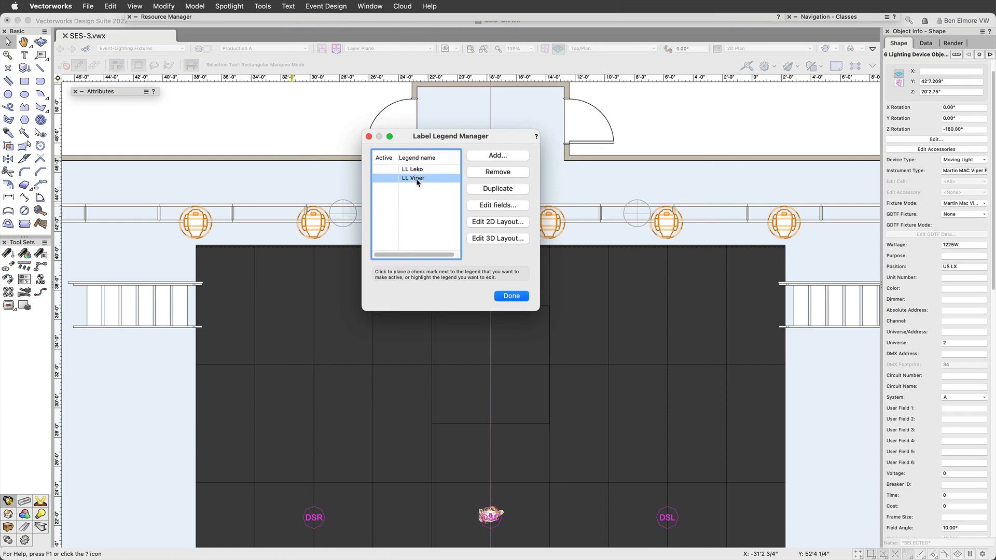
{"action": "left_click", "coordinate": [505, 222]}
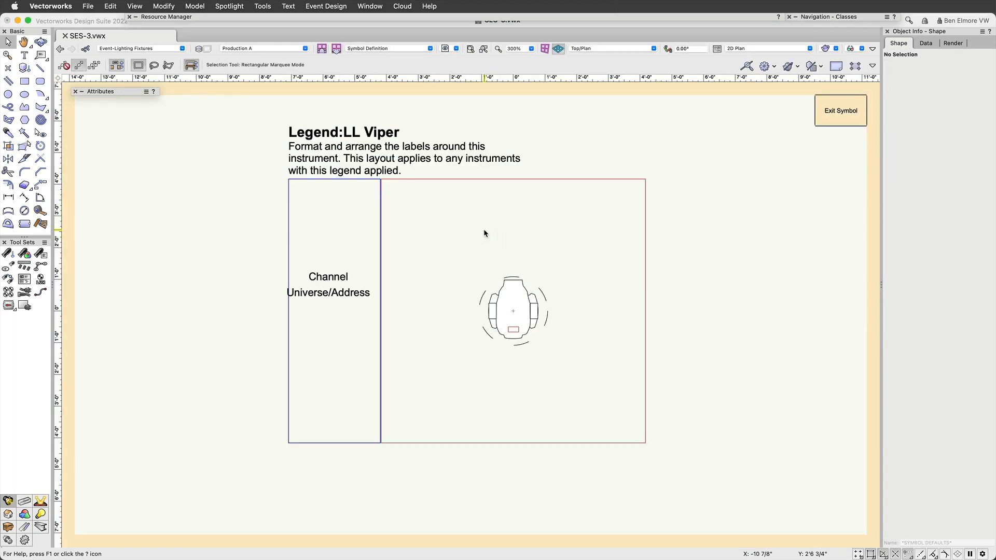
{"action": "left_click_drag", "start_coordinate": [328, 276], "coordinate": [512, 310]}
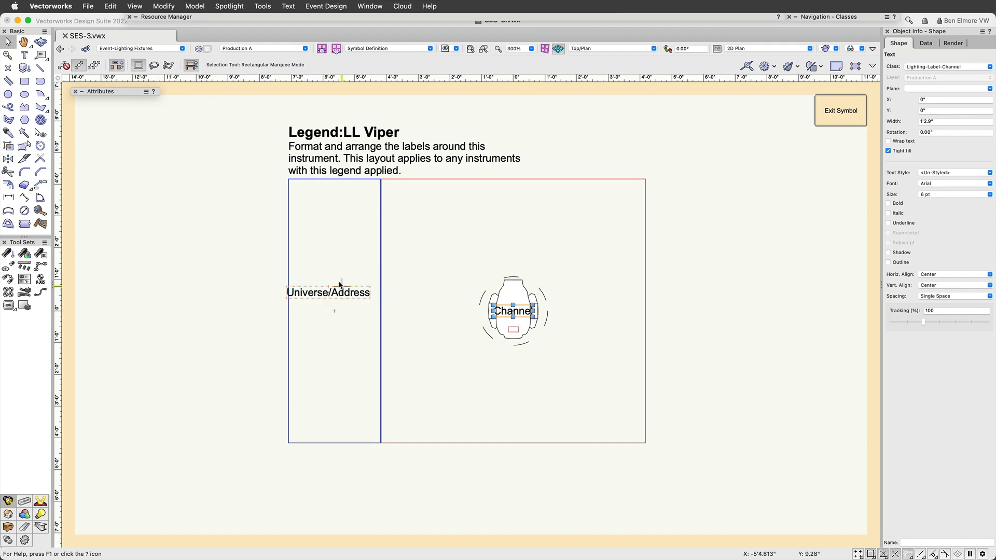
{"action": "left_click_drag", "start_coordinate": [328, 292], "coordinate": [513, 261]}
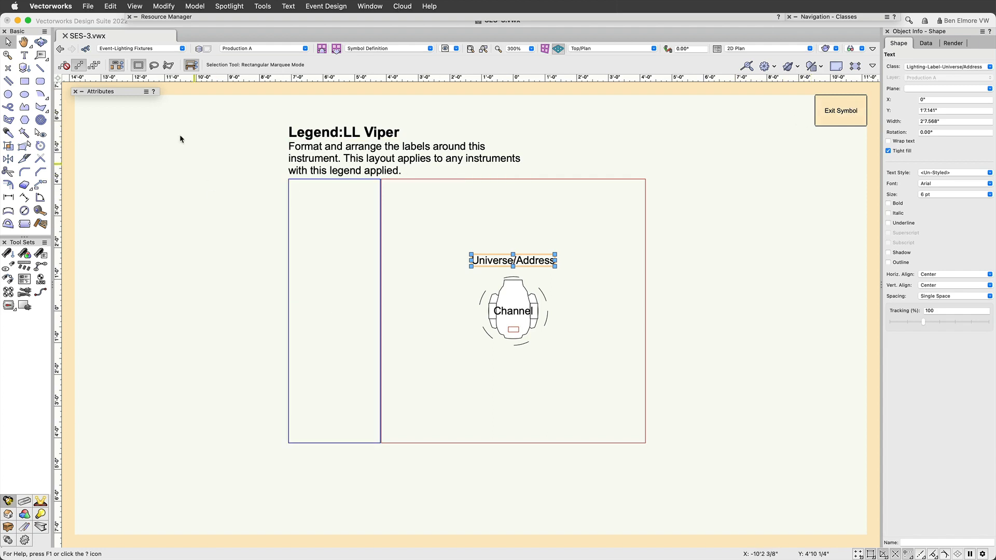
Colour the Universe/Address label text green and exit the LL Viper legend layout.
{"action": "left_click", "coordinate": [118, 91]}
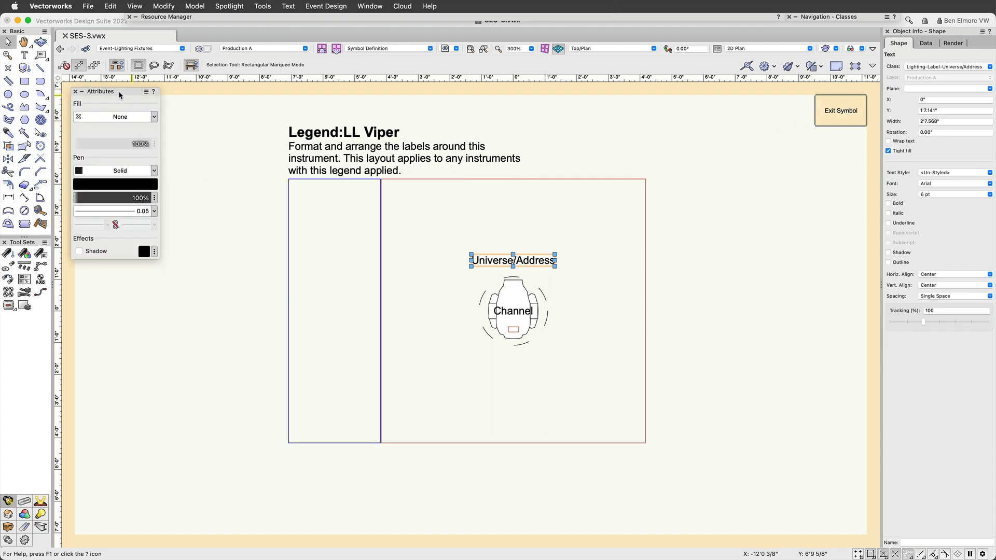
{"action": "left_click", "coordinate": [104, 185]}
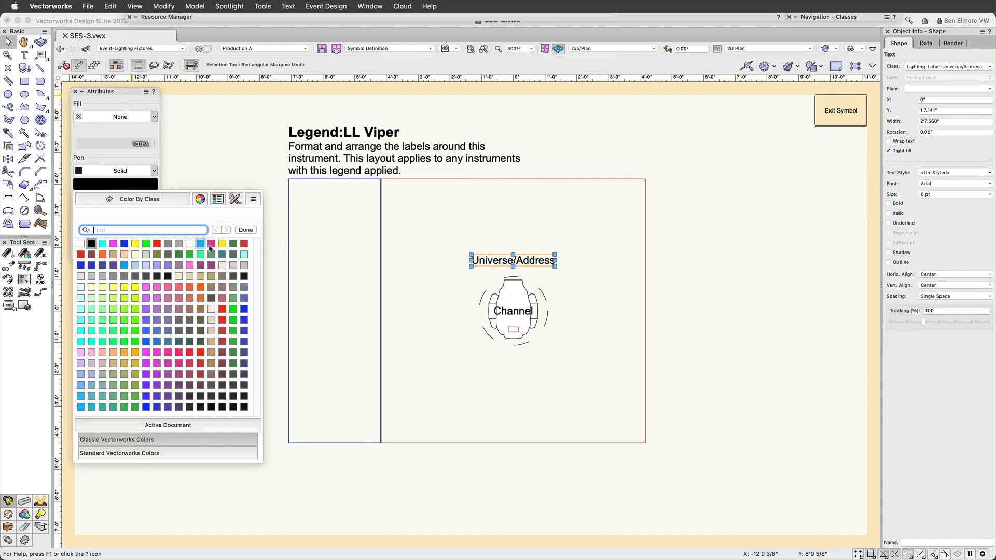
{"action": "left_click", "coordinate": [233, 244]}
{"action": "left_click", "coordinate": [833, 116]}
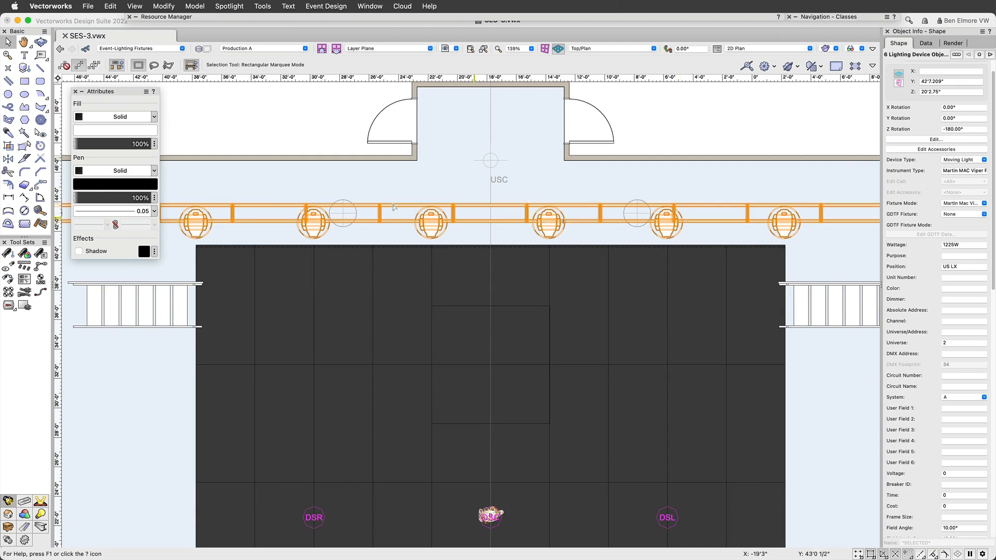
Assign the LL Viper label legend to the six selected moving lights on the US LX truss.
{"action": "right_click", "coordinate": [195, 227]}
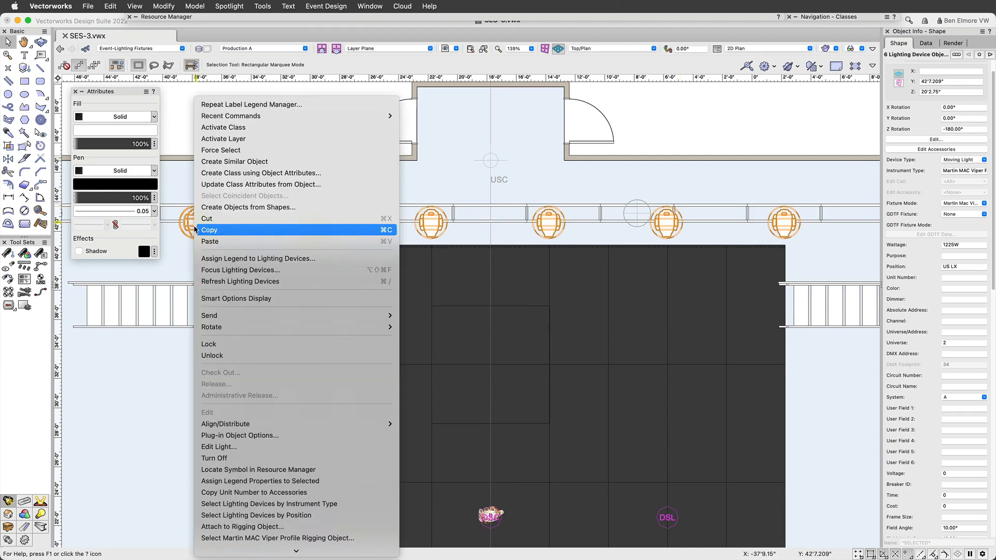
{"action": "left_click", "coordinate": [236, 258]}
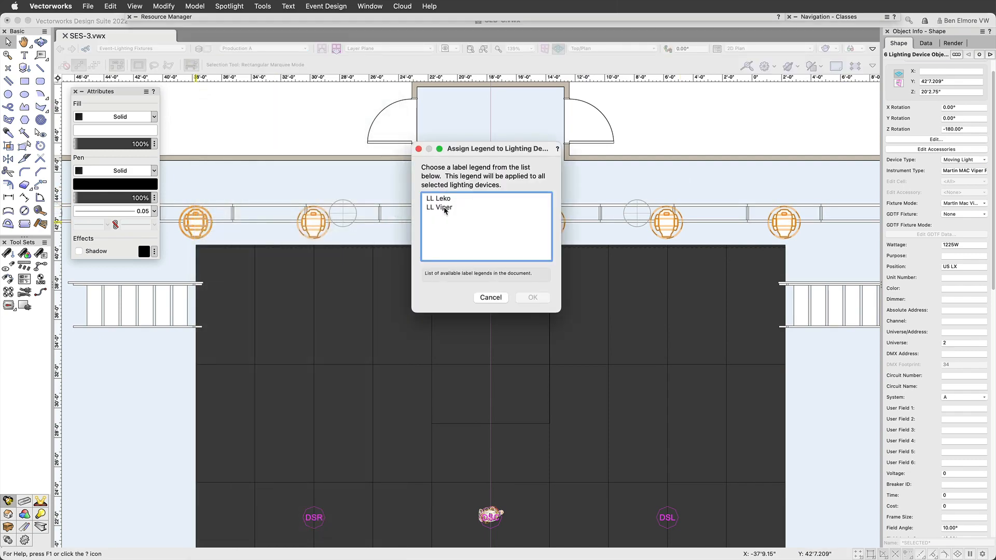
{"action": "left_click", "coordinate": [444, 208]}
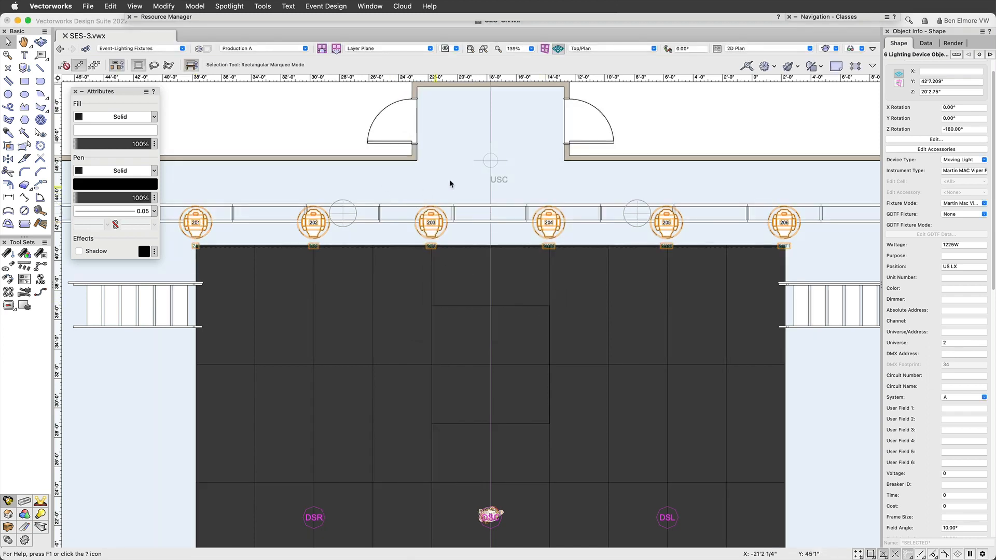
Examine the channel and address labels on the US LX moving lights and the labelled fixtures along the DS LX truss.
{"action": "scroll", "coordinate": [467, 236], "scroll_direction": "up", "scroll_amount": 5}
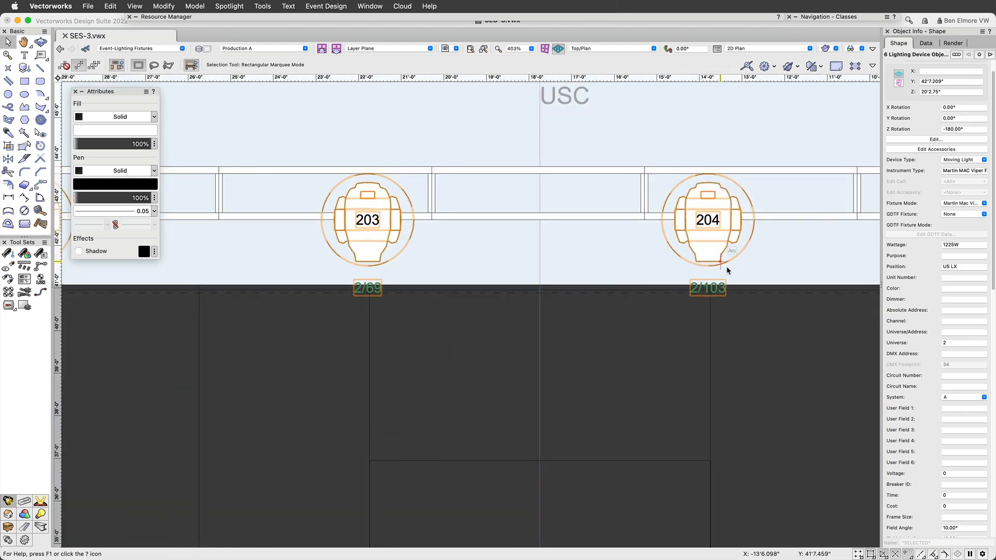
{"action": "middle_click_drag", "start_coordinate": [715, 266], "coordinate": [297, 283]}
{"action": "middle_click_drag", "start_coordinate": [771, 243], "coordinate": [499, 141]}
{"action": "scroll", "coordinate": [587, 252], "scroll_direction": "down", "scroll_amount": 5}
{"action": "middle_click_drag", "start_coordinate": [596, 434], "coordinate": [628, 172]}
{"action": "scroll", "coordinate": [640, 351], "scroll_direction": "up", "scroll_amount": 10}
{"action": "scroll", "coordinate": [643, 361], "scroll_direction": "down", "scroll_amount": 3}
{"action": "scroll", "coordinate": [642, 361], "scroll_direction": "down", "scroll_amount": 1}
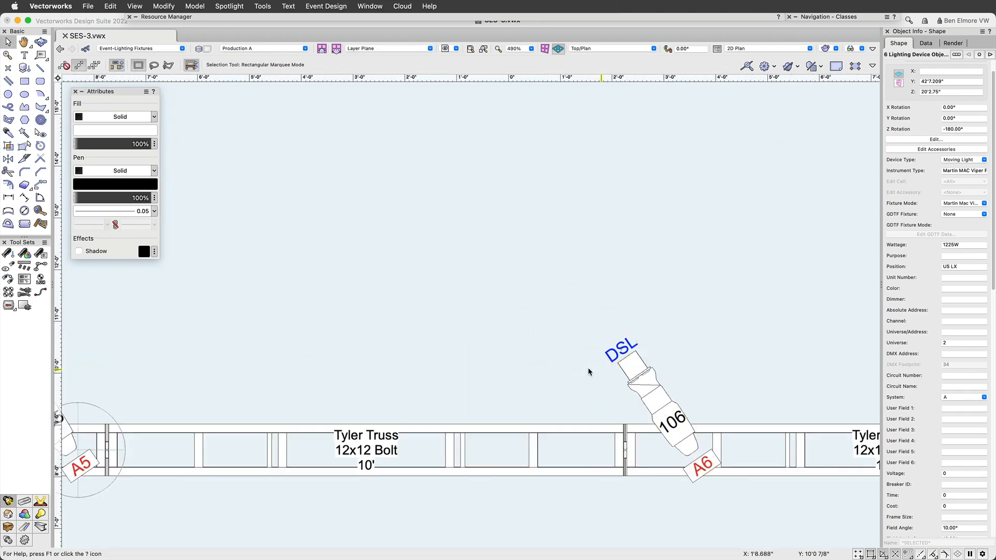
{"action": "middle_click_drag", "start_coordinate": [343, 363], "coordinate": [506, 243]}
{"action": "scroll", "coordinate": [356, 269], "scroll_direction": "down", "scroll_amount": 2}
{"action": "middle_click_drag", "start_coordinate": [303, 221], "coordinate": [664, 231]}
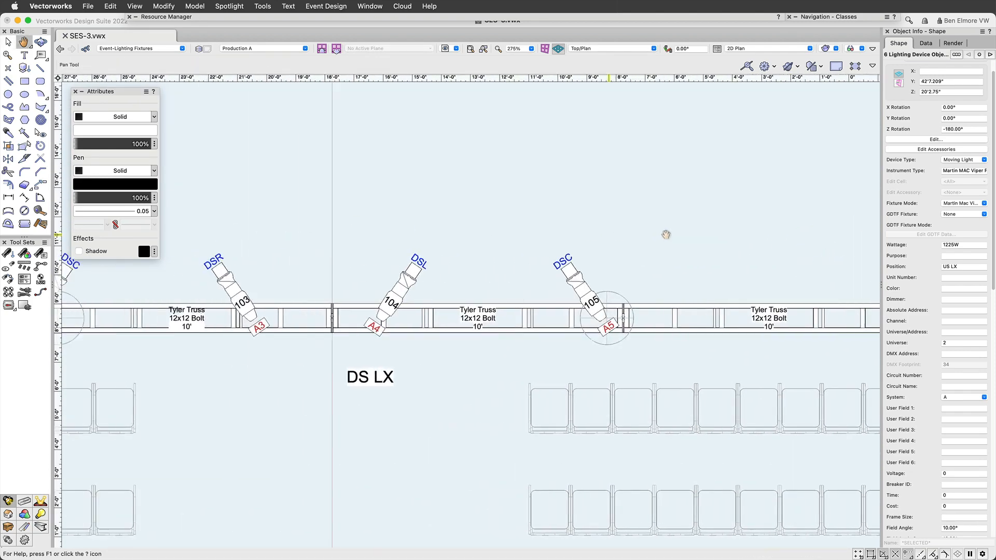
{"action": "middle_click_drag", "start_coordinate": [358, 231], "coordinate": [561, 252]}
{"action": "scroll", "coordinate": [553, 255], "scroll_direction": "down", "scroll_amount": 1}
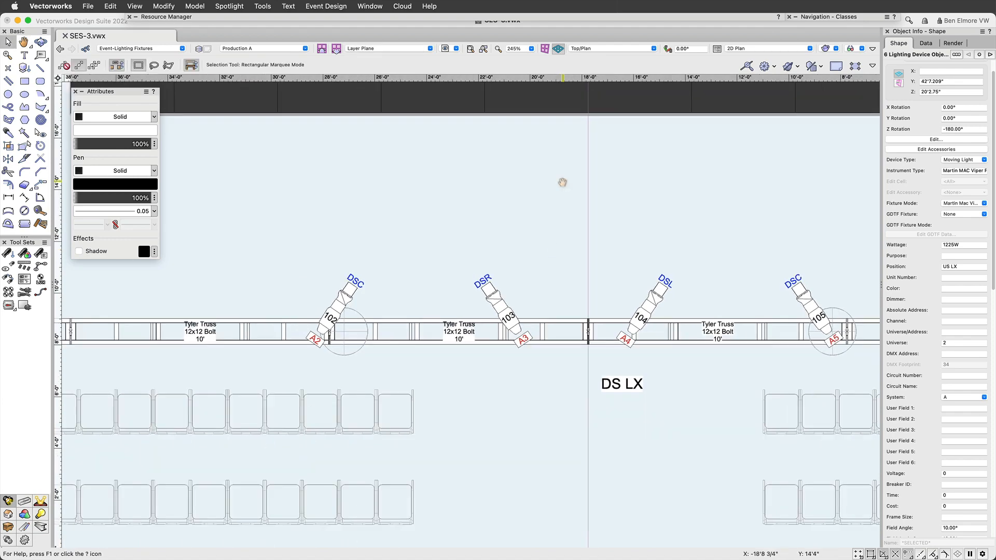
{"action": "scroll", "coordinate": [510, 305], "scroll_direction": "down", "scroll_amount": 5}
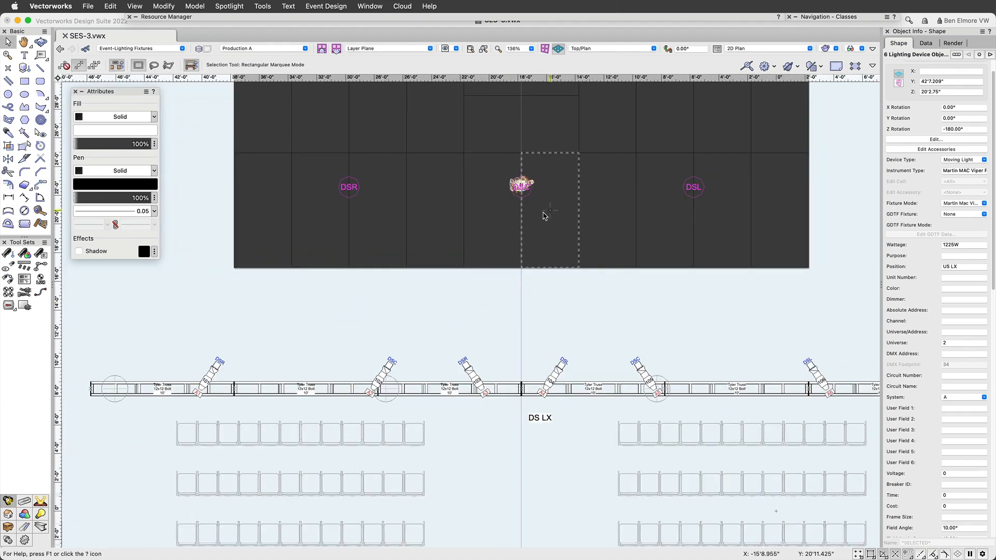
{"action": "scroll", "coordinate": [550, 257], "scroll_direction": "down", "scroll_amount": 3}
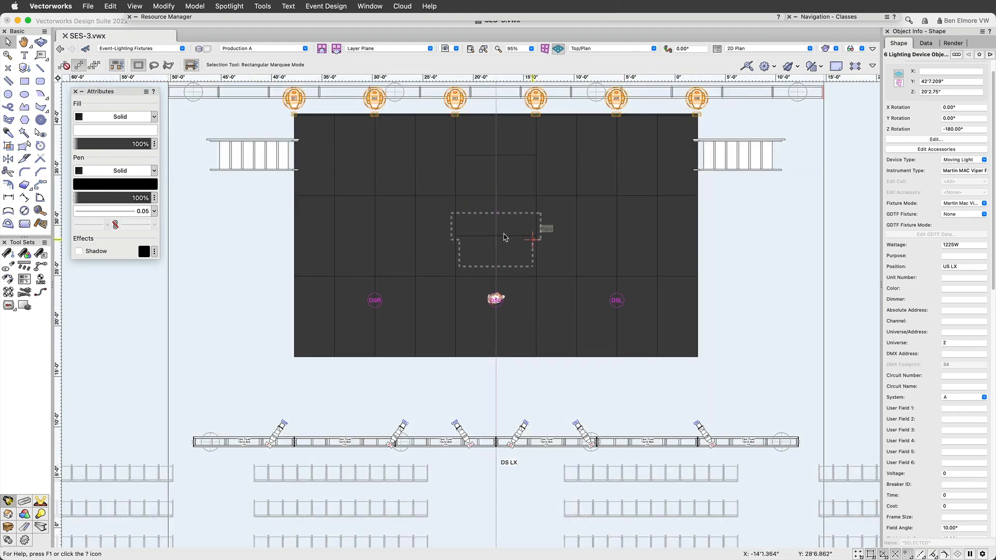
{"action": "middle_click_drag", "start_coordinate": [539, 155], "coordinate": [534, 213]}
Save the drawing under the new name SES-4 in the course files folder, replacing the existing file.
{"action": "left_click", "coordinate": [115, 5]}
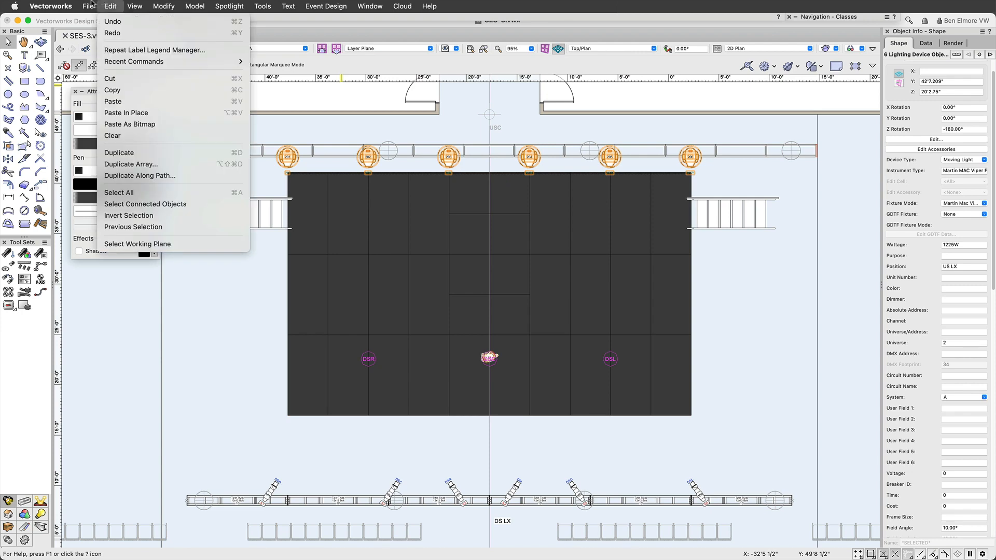
{"action": "mouse_move", "coordinate": [88, 6]}
{"action": "left_click", "coordinate": [119, 97]}
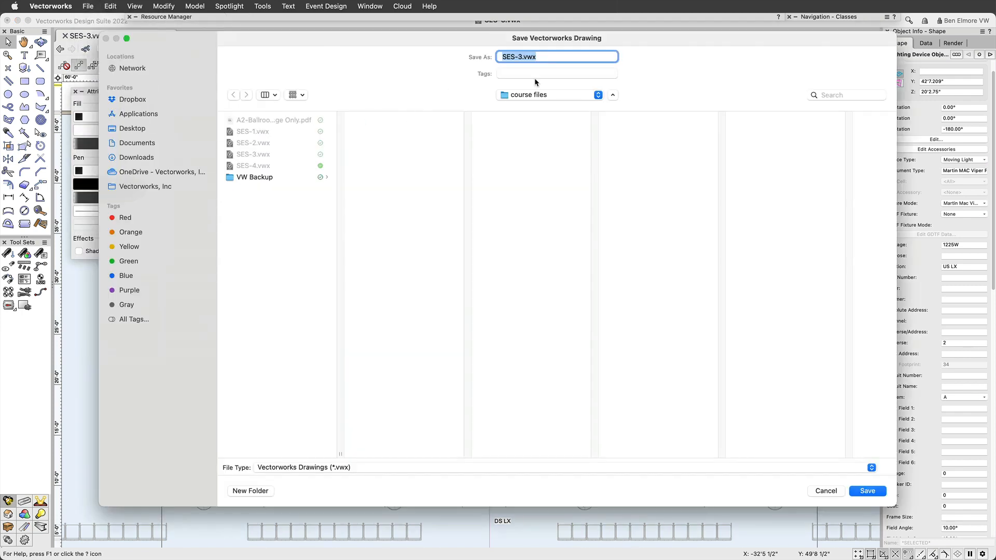
{"action": "type", "text": "SES-4"}
{"action": "key", "text": "Return"}
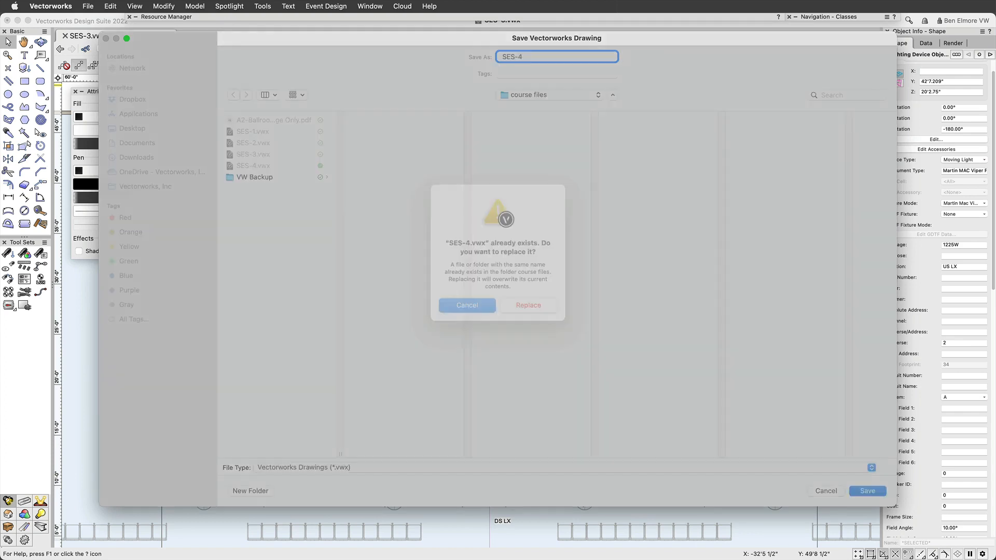
{"action": "left_click", "coordinate": [521, 322]}
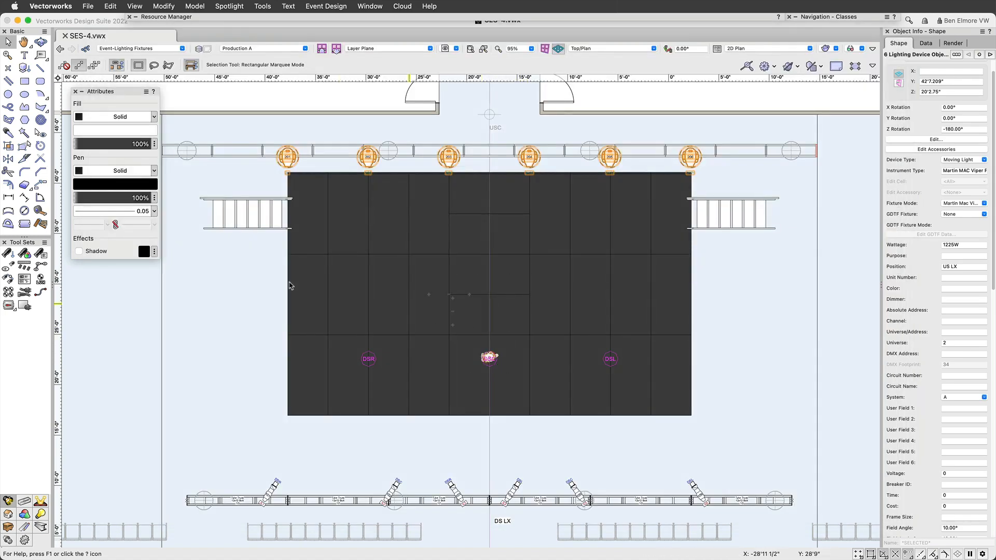
Deselect the lights, create a new class named Event-Video and make it the active class.
{"action": "left_click", "coordinate": [133, 319]}
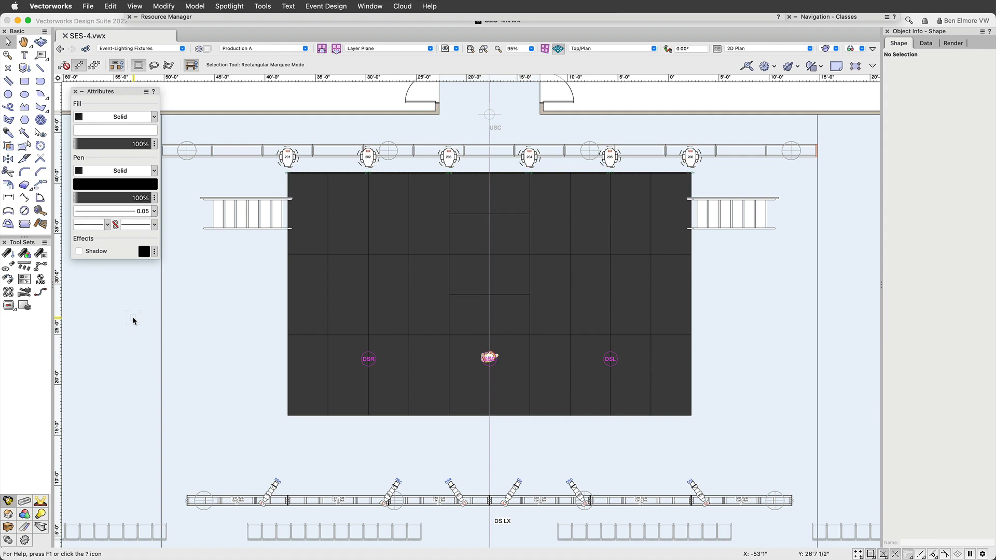
{"action": "key", "text": "super+6"}
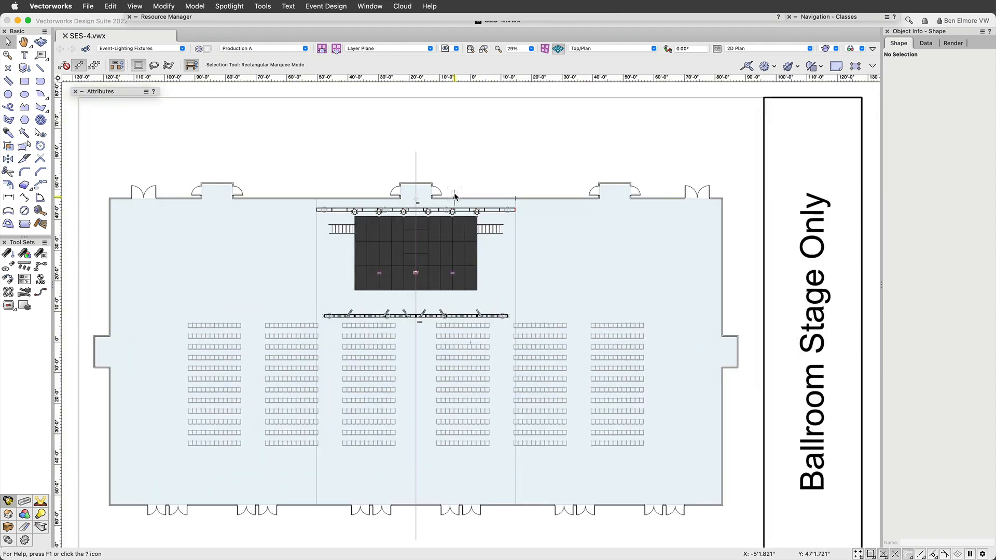
{"action": "scroll", "coordinate": [456, 192], "scroll_direction": "up", "scroll_amount": 5}
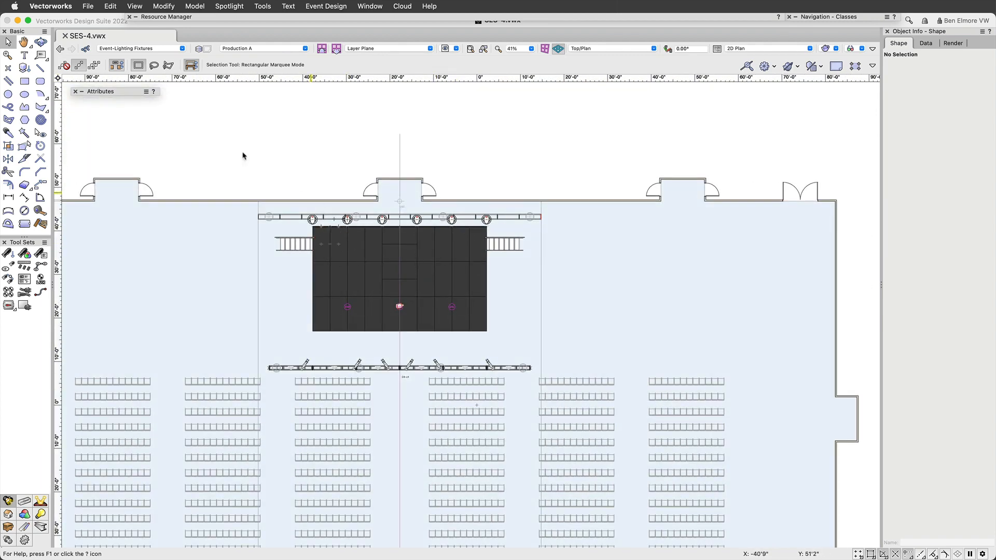
{"action": "left_click", "coordinate": [139, 49]}
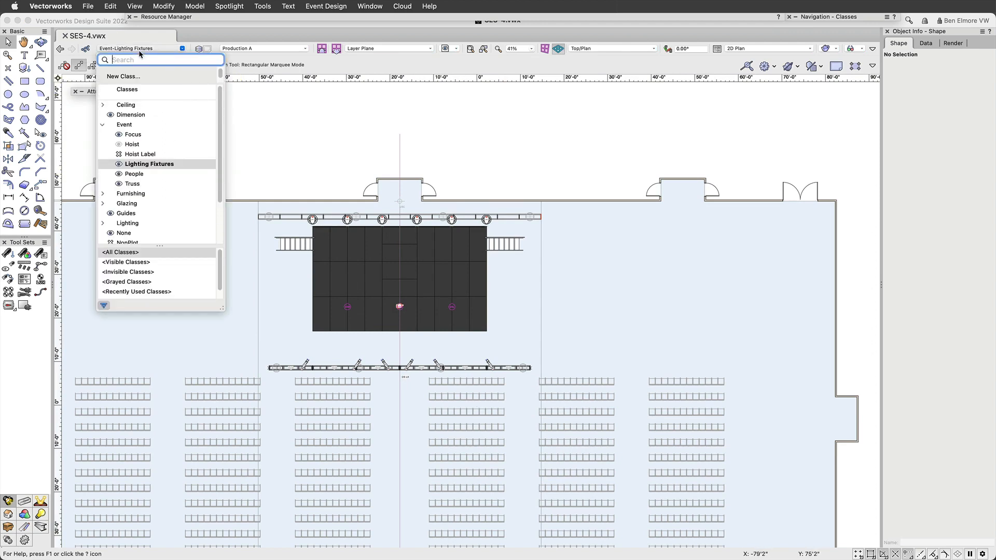
{"action": "left_click", "coordinate": [125, 76]}
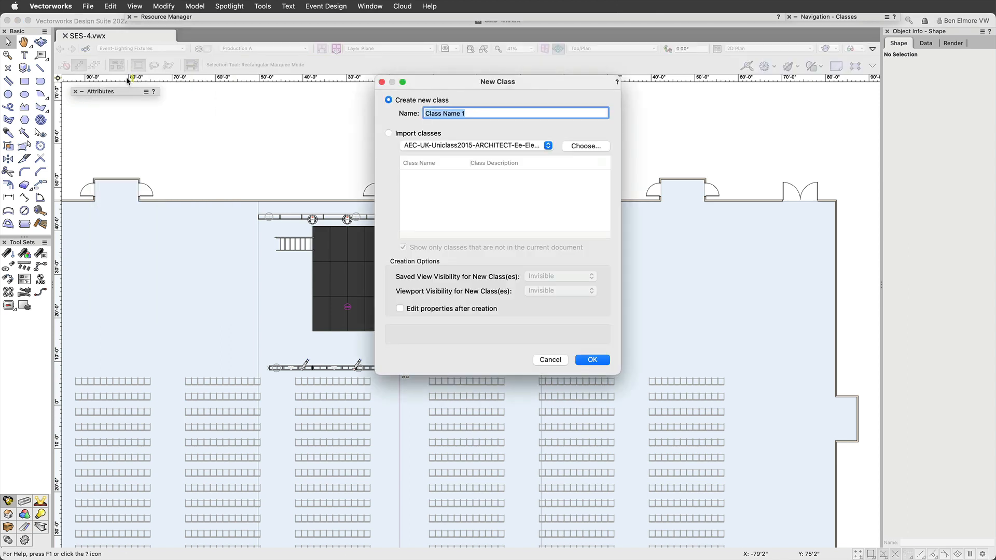
{"action": "type", "text": "Event-Video"}
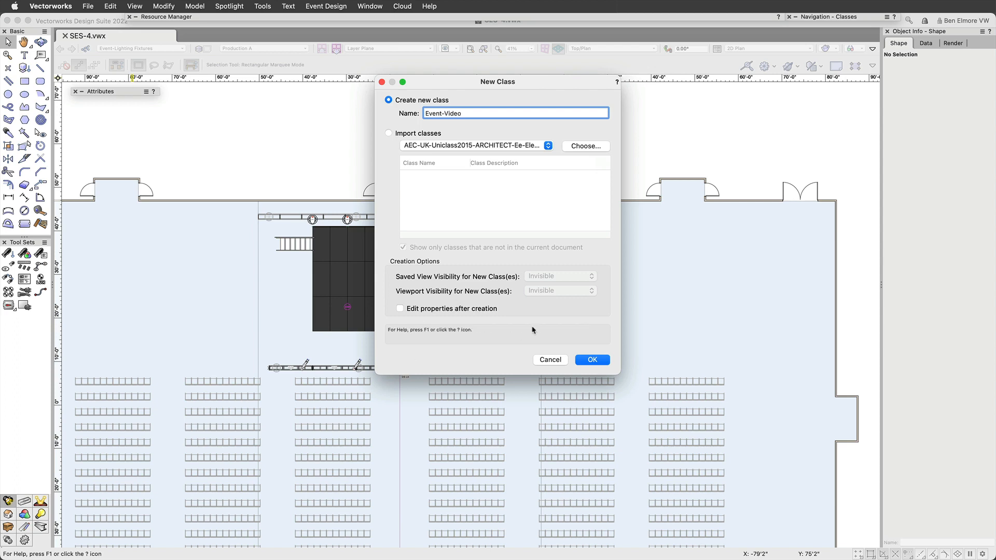
{"action": "left_click", "coordinate": [592, 360]}
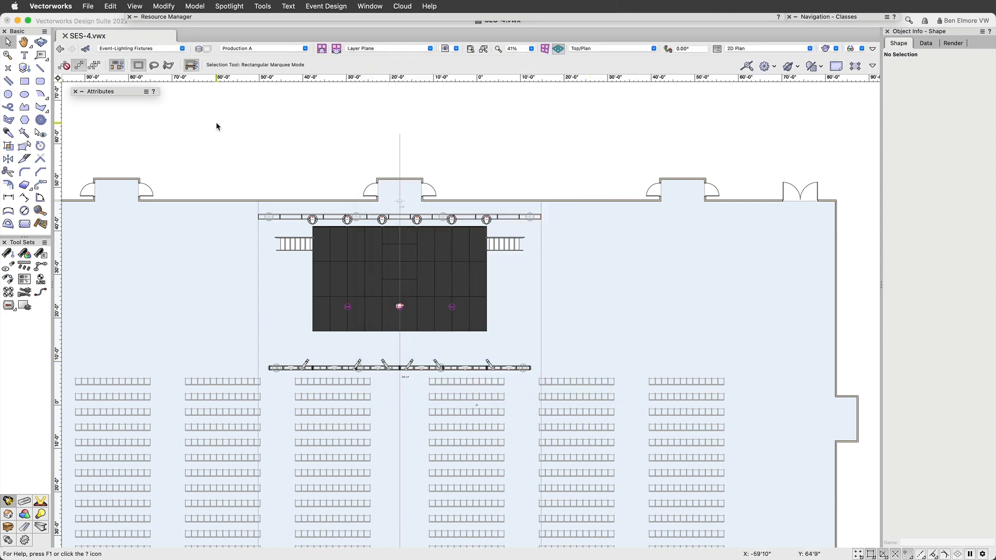
{"action": "left_click", "coordinate": [137, 49]}
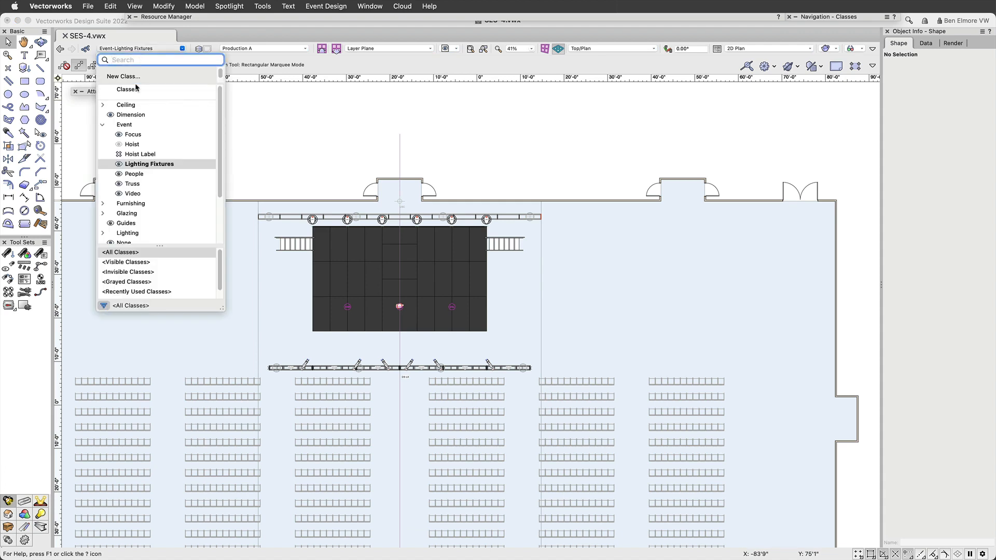
{"action": "left_click", "coordinate": [133, 195]}
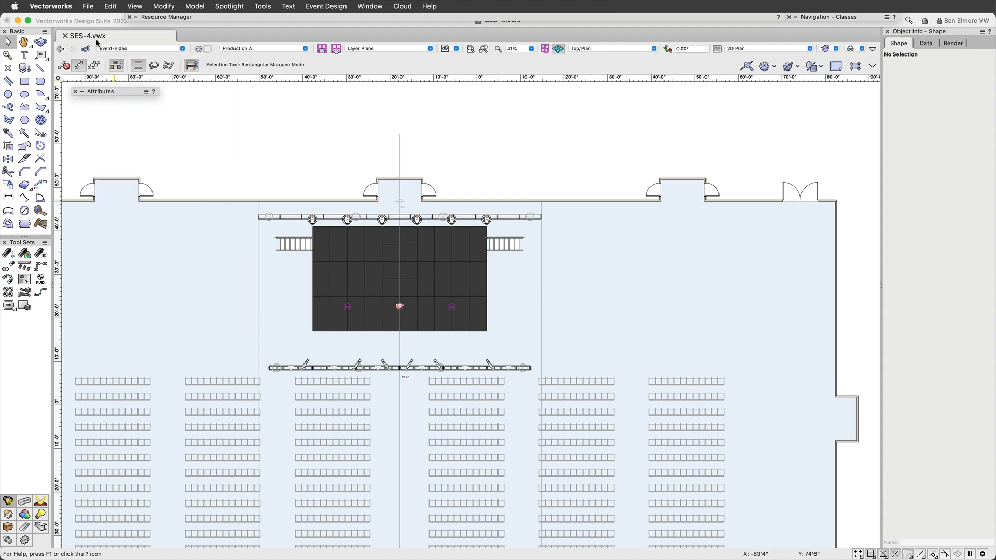
Place a 4:3 front-projector video screen with default settings left of the stage stairs, angled about 11° toward the audience.
{"action": "key", "text": "h"}
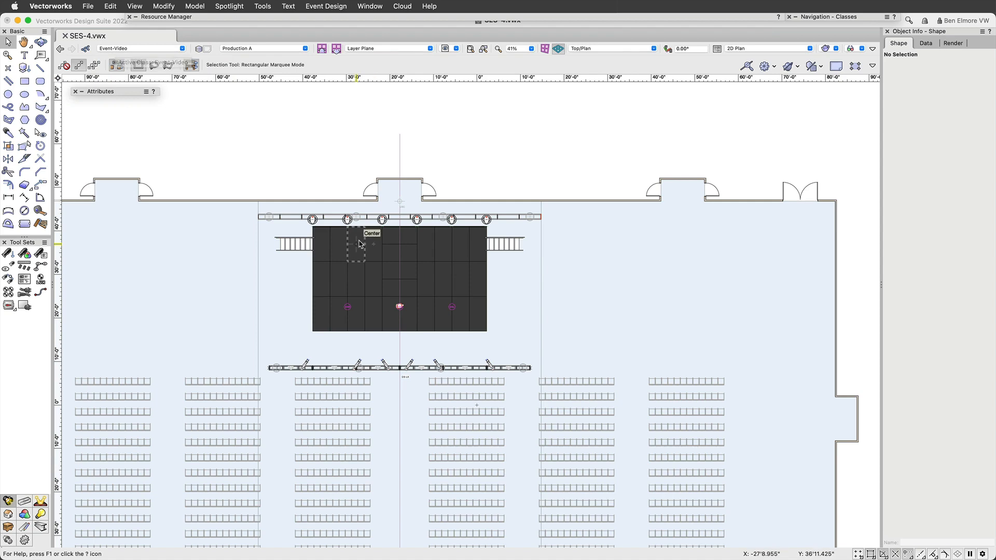
{"action": "left_click_drag", "start_coordinate": [441, 256], "coordinate": [503, 244]}
{"action": "key", "text": "x"}
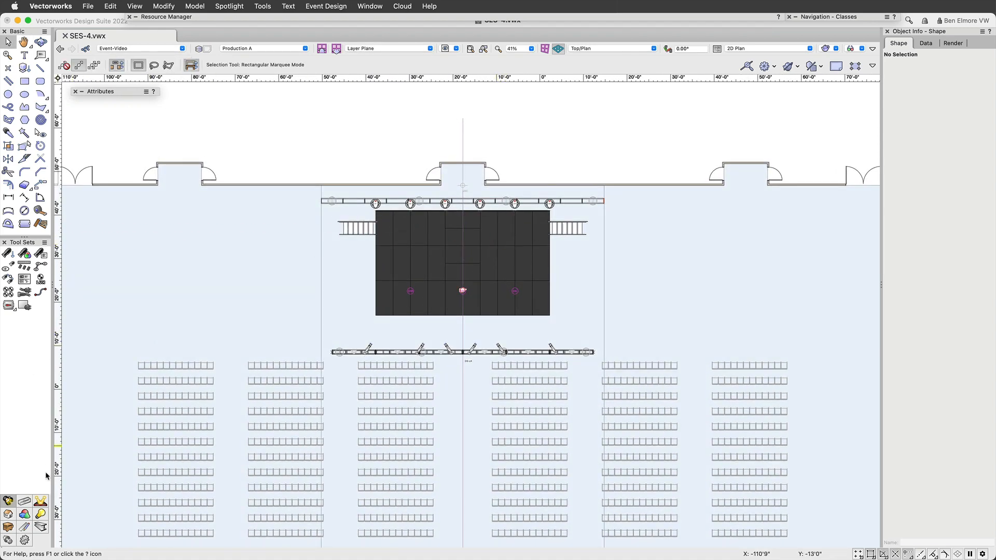
{"action": "left_click", "coordinate": [42, 503]}
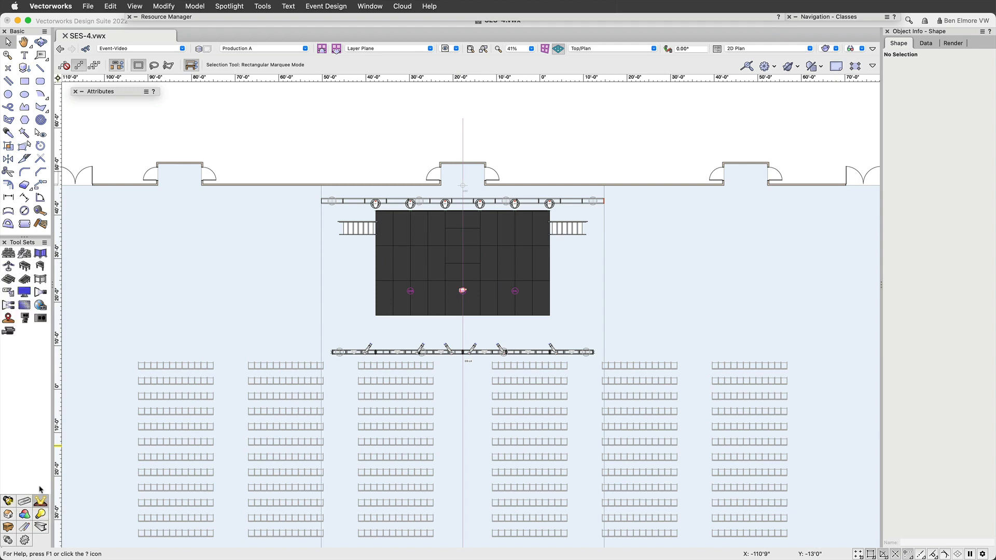
{"action": "left_click", "coordinate": [40, 293]}
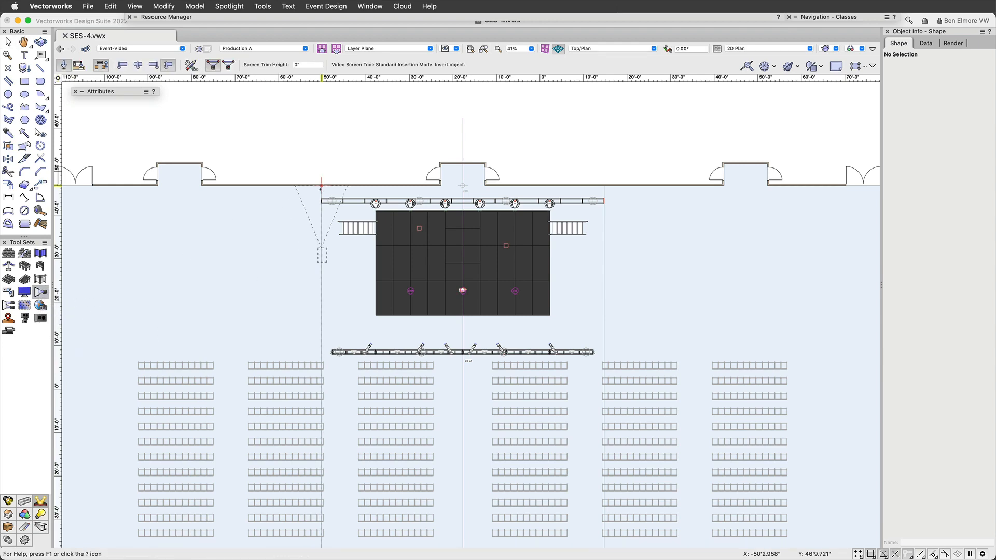
{"action": "scroll", "coordinate": [335, 223], "scroll_direction": "up", "scroll_amount": 2}
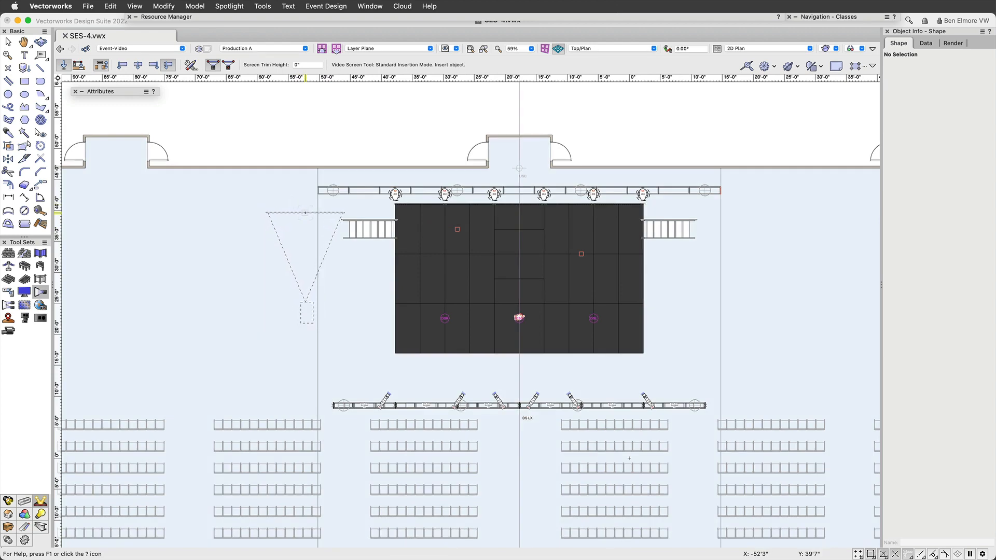
{"action": "left_click", "coordinate": [306, 213]}
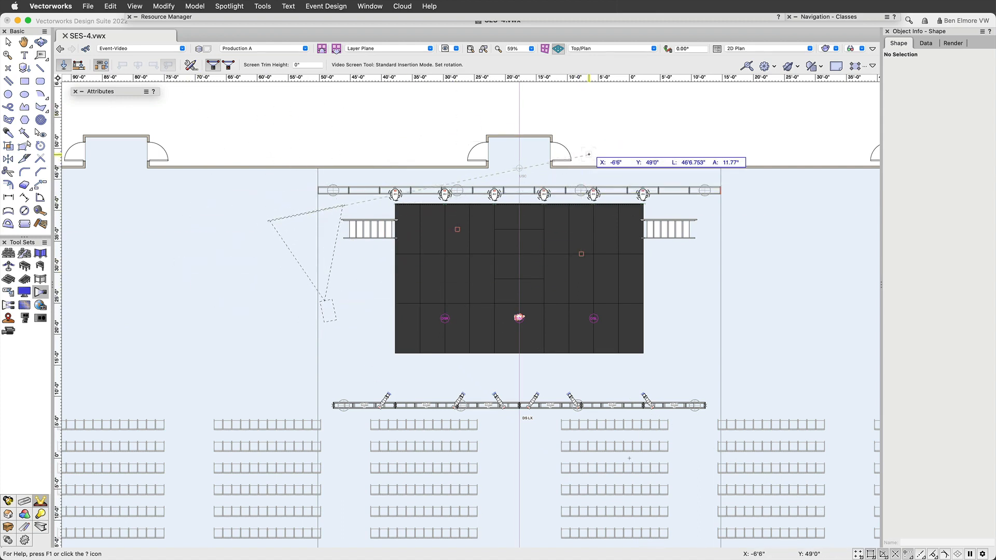
{"action": "left_click", "coordinate": [628, 154]}
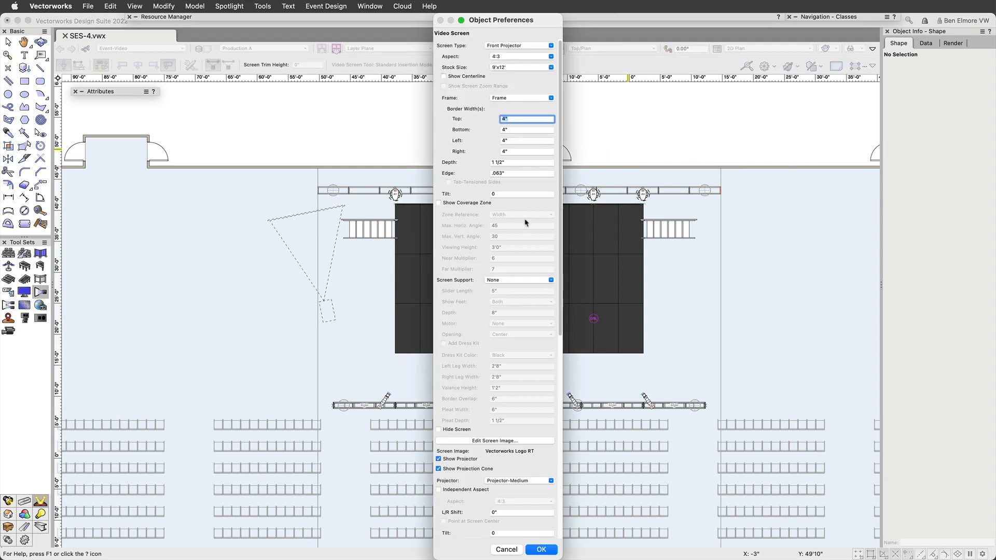
{"action": "left_click", "coordinate": [550, 554]}
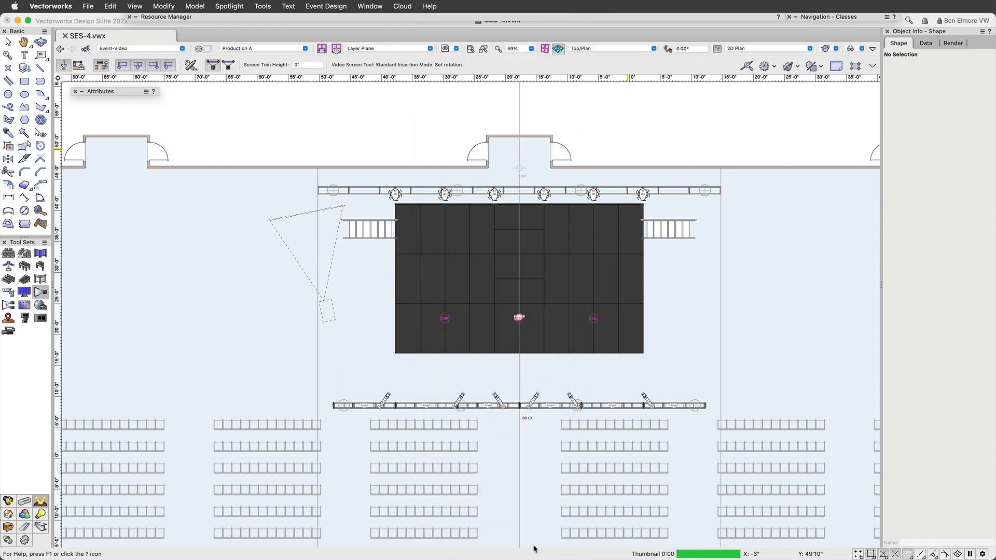
{"action": "key", "text": "x"}
View the new video screen in 3D and raise its Z height to 8'.
{"action": "middle_click_drag", "start_coordinate": [618, 253], "coordinate": [462, 101], "text": "ctrl"}
{"action": "scroll", "coordinate": [353, 228], "scroll_direction": "up", "scroll_amount": 3}
{"action": "scroll", "coordinate": [905, 182], "scroll_direction": "up", "scroll_amount": 15}
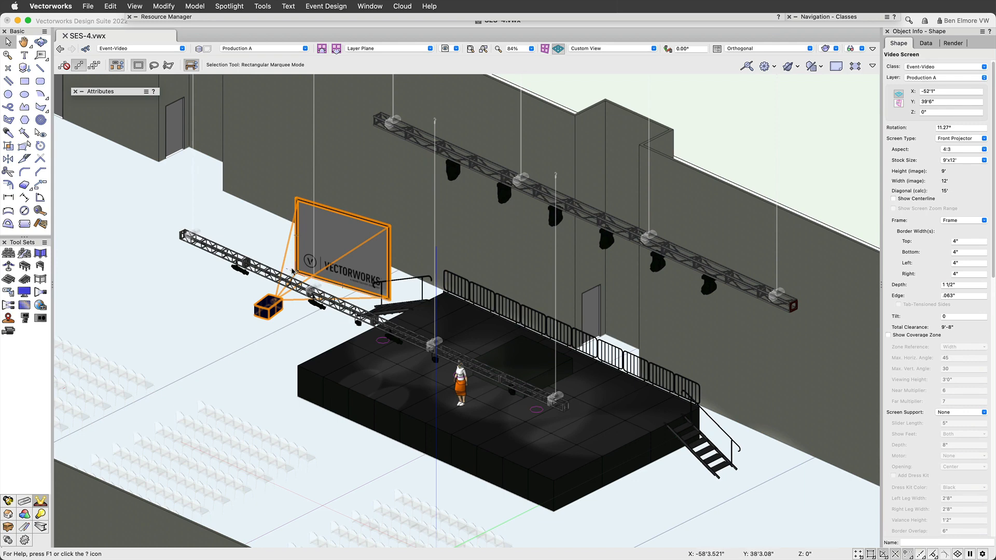
{"action": "left_click", "coordinate": [963, 112]}
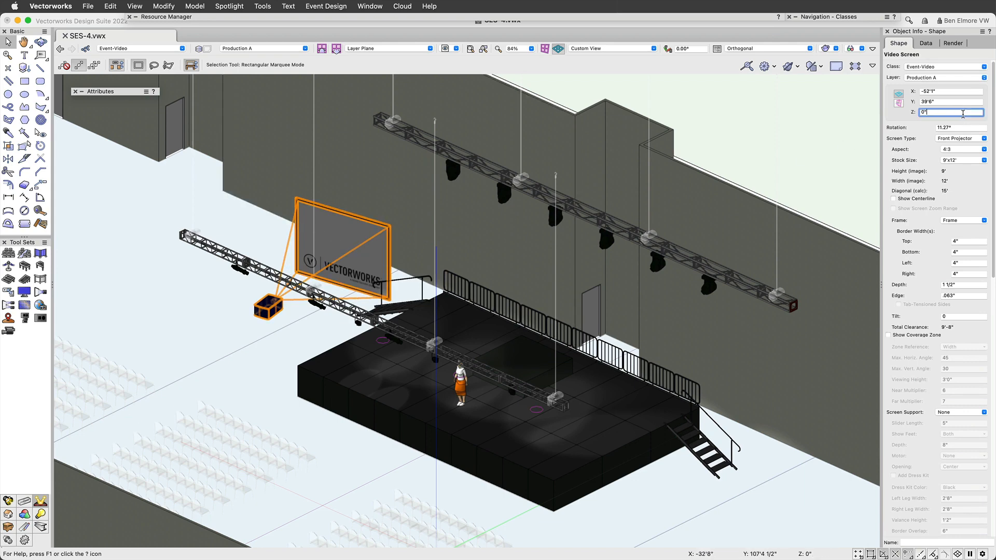
{"action": "type", "text": "8"}
{"action": "key", "text": "Return"}
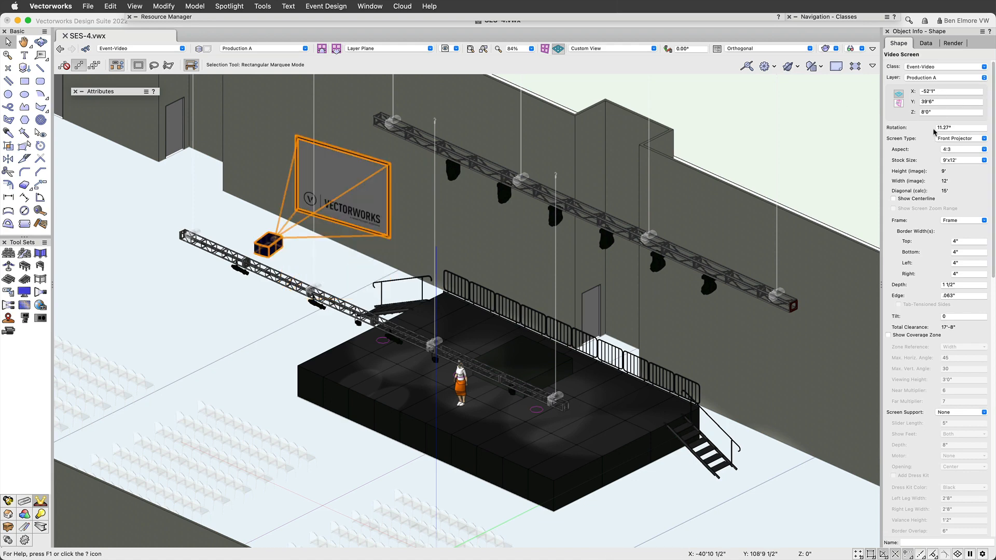
Give the video screen a 16:9 aspect and the 11'3"x20' stock size.
{"action": "left_click", "coordinate": [958, 139]}
{"action": "left_click", "coordinate": [913, 149]}
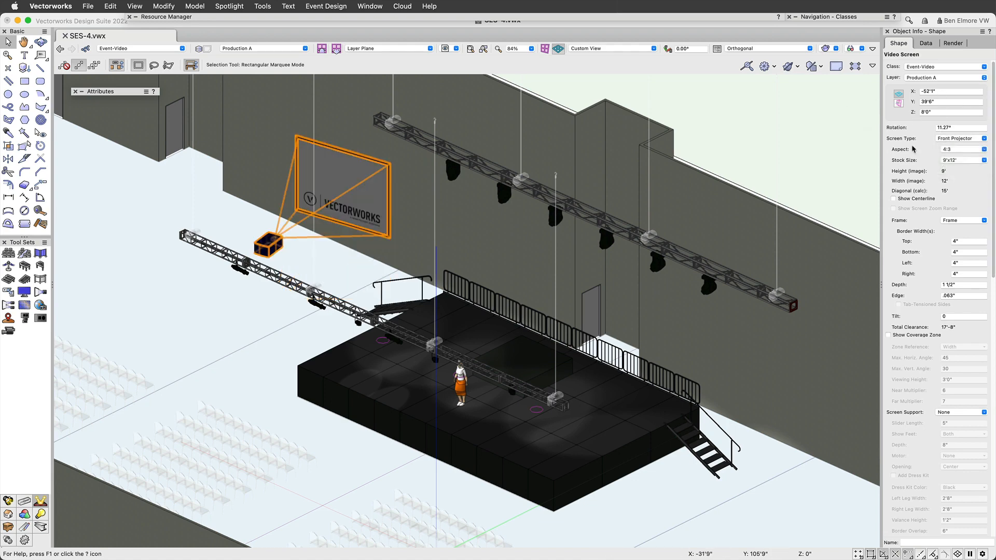
{"action": "left_click", "coordinate": [966, 150]}
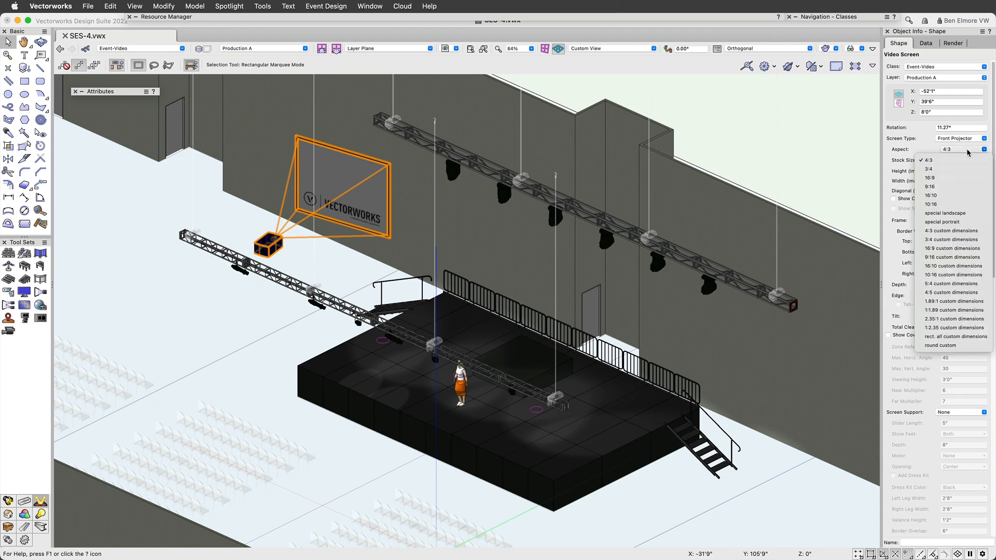
{"action": "left_click", "coordinate": [936, 179]}
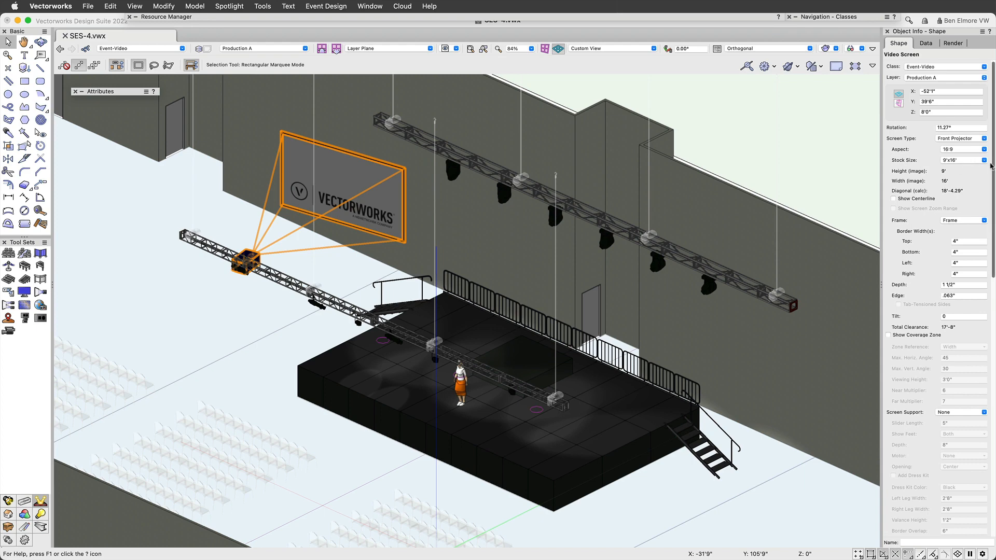
{"action": "left_click", "coordinate": [961, 160]}
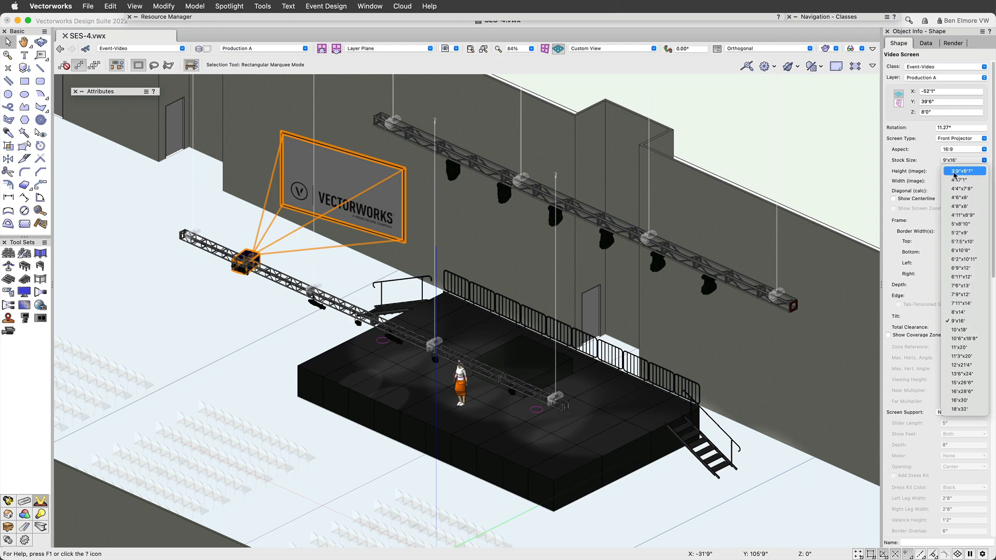
{"action": "left_click", "coordinate": [970, 359]}
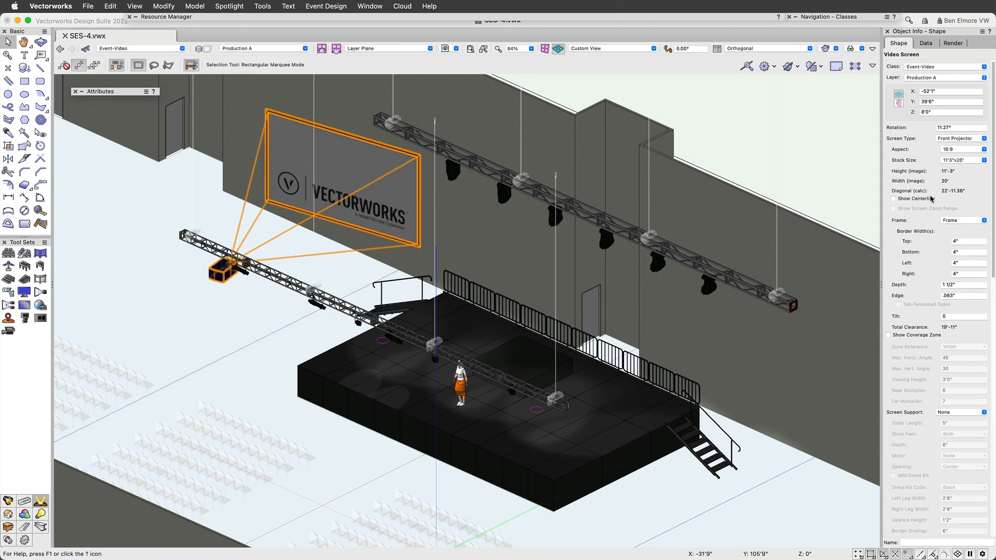
Support the video screen on Goalpost Legs and add a dress kit around it.
{"action": "scroll", "coordinate": [927, 203], "scroll_direction": "down", "scroll_amount": 2}
{"action": "scroll", "coordinate": [928, 203], "scroll_direction": "down", "scroll_amount": 4}
{"action": "scroll", "coordinate": [917, 162], "scroll_direction": "down", "scroll_amount": 4}
{"action": "scroll", "coordinate": [920, 218], "scroll_direction": "down", "scroll_amount": 6}
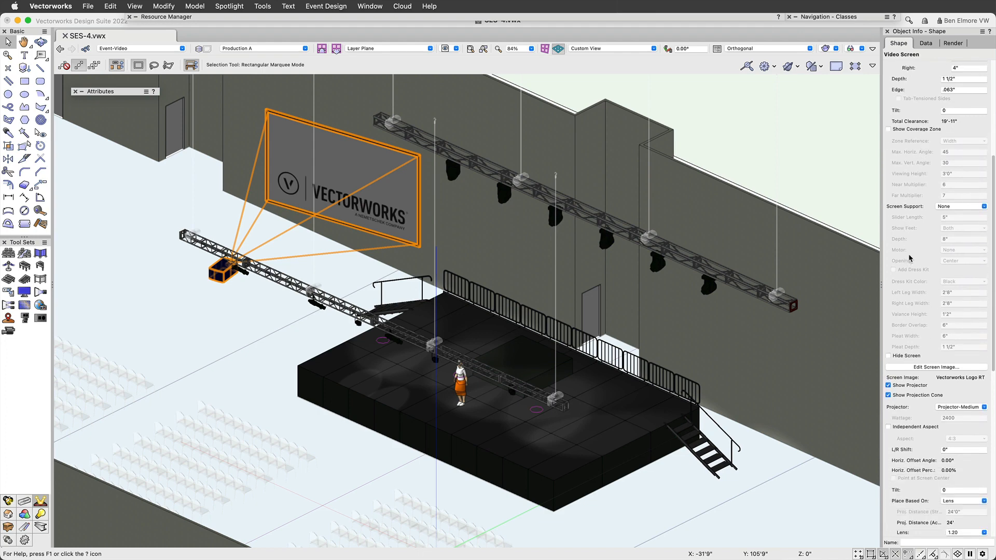
{"action": "left_click", "coordinate": [960, 208]}
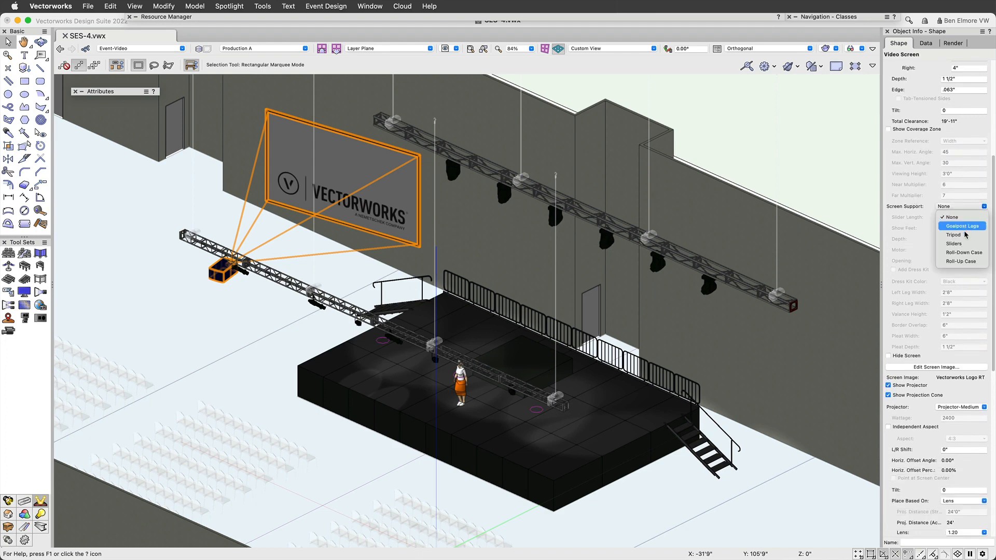
{"action": "left_click", "coordinate": [962, 226]}
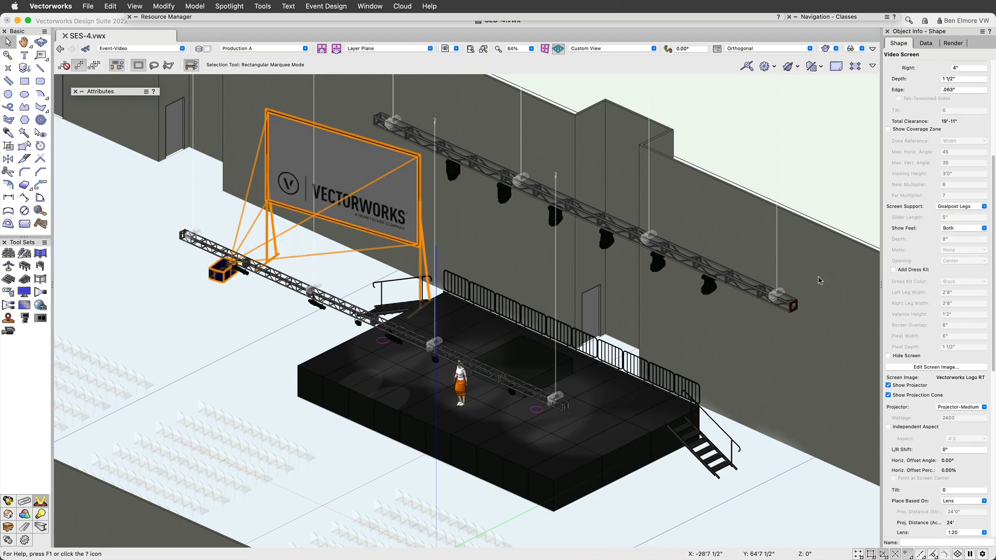
{"action": "left_click", "coordinate": [913, 271]}
Base the placement of the screen's projector on distance instead of lens.
{"action": "scroll", "coordinate": [929, 298], "scroll_direction": "down", "scroll_amount": 2}
{"action": "scroll", "coordinate": [930, 299], "scroll_direction": "down", "scroll_amount": 1}
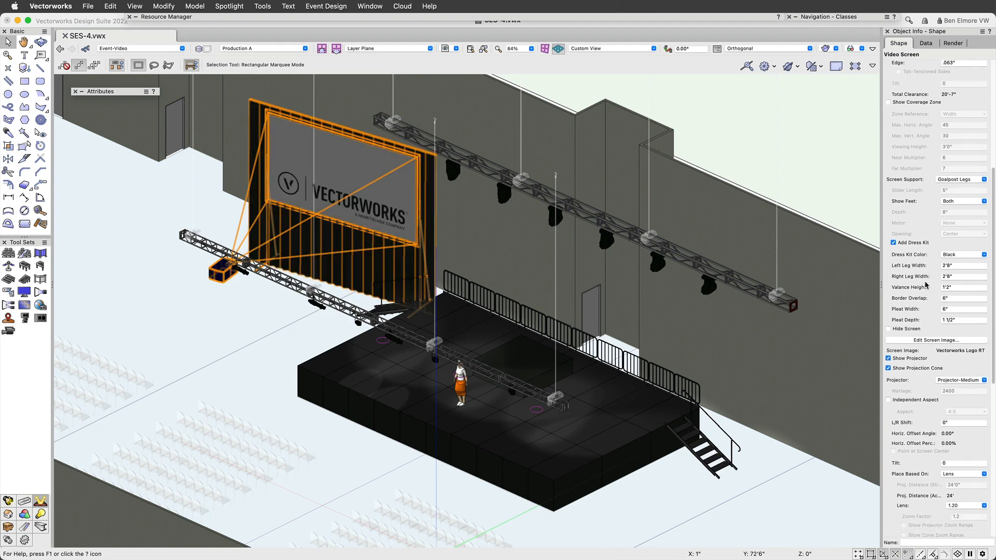
{"action": "scroll", "coordinate": [926, 284], "scroll_direction": "down", "scroll_amount": 10}
{"action": "scroll", "coordinate": [920, 328], "scroll_direction": "down", "scroll_amount": 10}
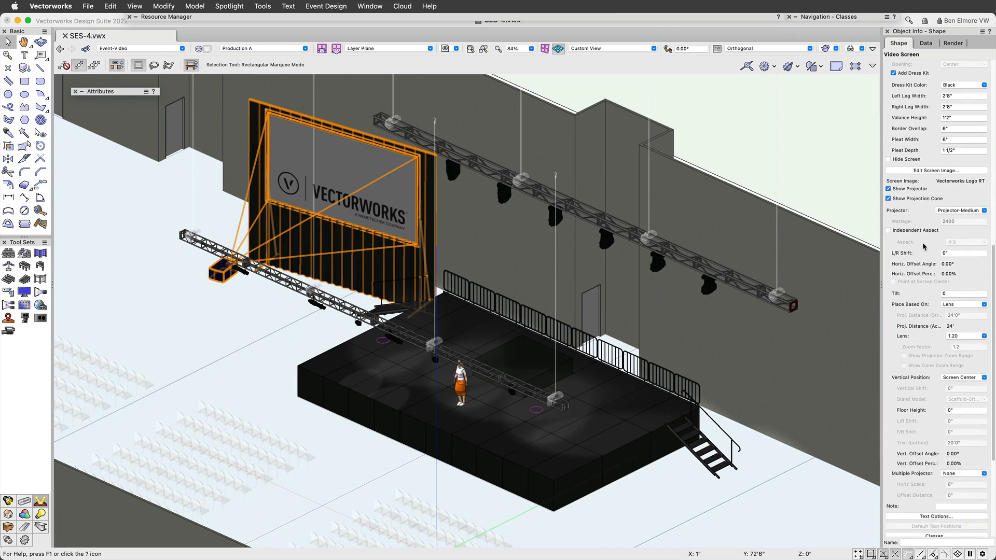
{"action": "scroll", "coordinate": [903, 296], "scroll_direction": "down", "scroll_amount": 4}
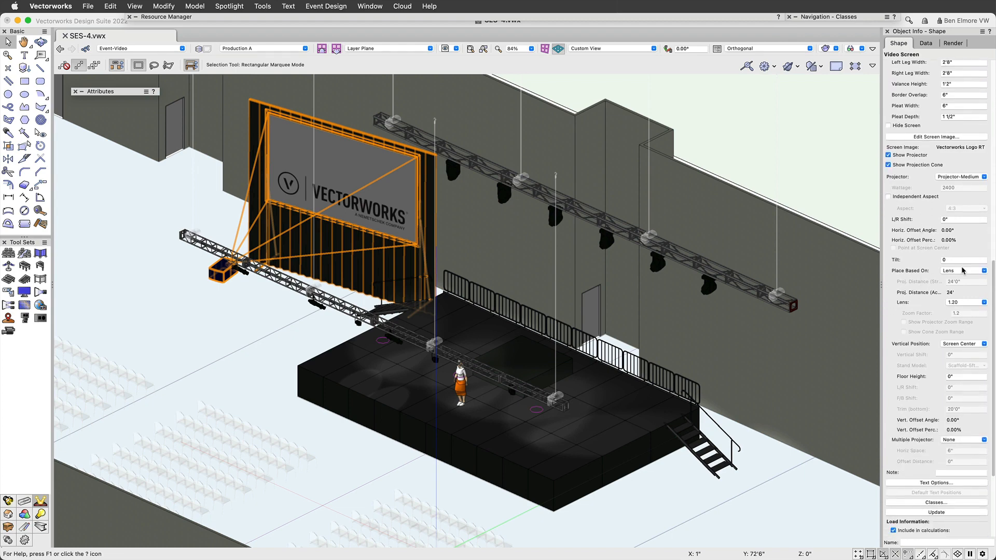
{"action": "left_click", "coordinate": [967, 273]}
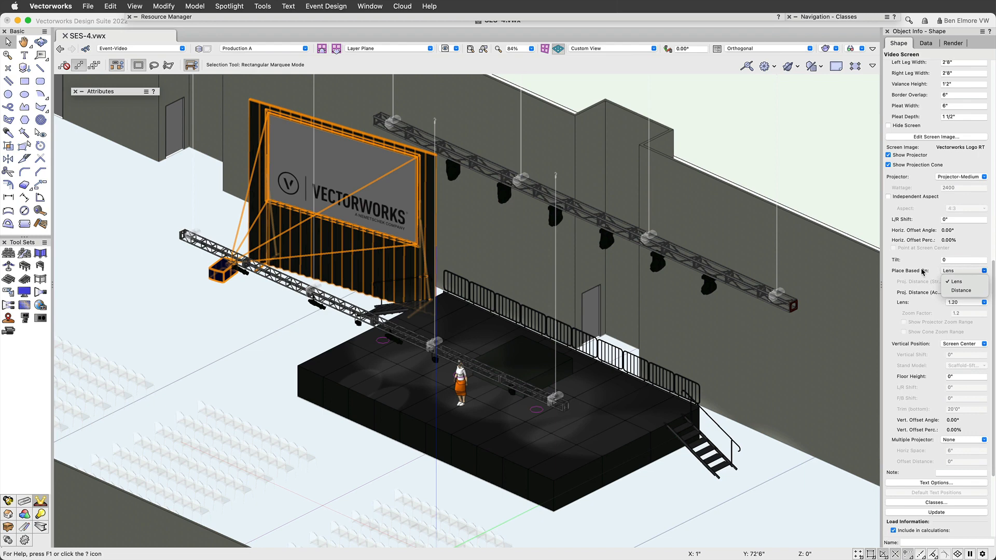
{"action": "left_click", "coordinate": [965, 290]}
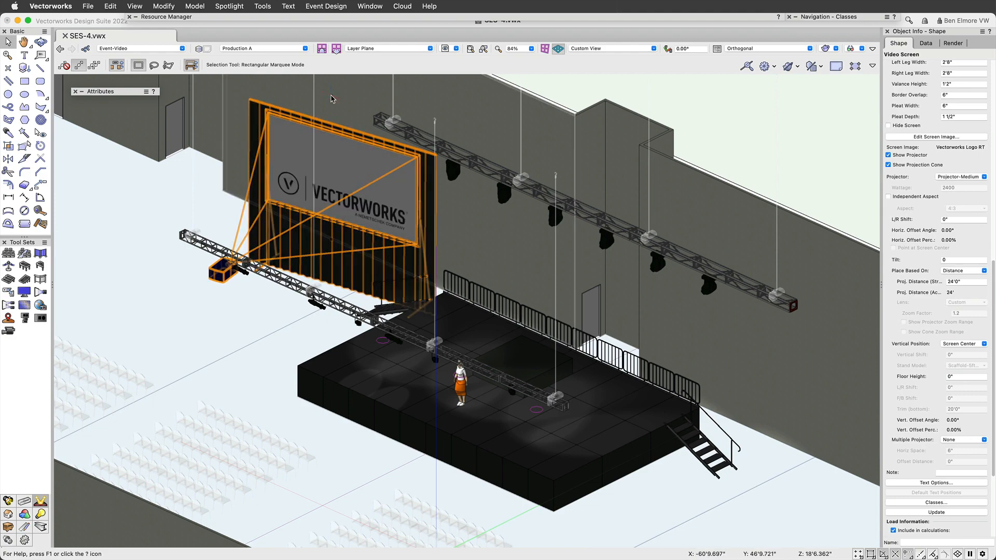
In Top/Plan view, move the projector back onto the left end of the DS LX truss, about 30'6" from the screen.
{"action": "key", "text": "super+5"}
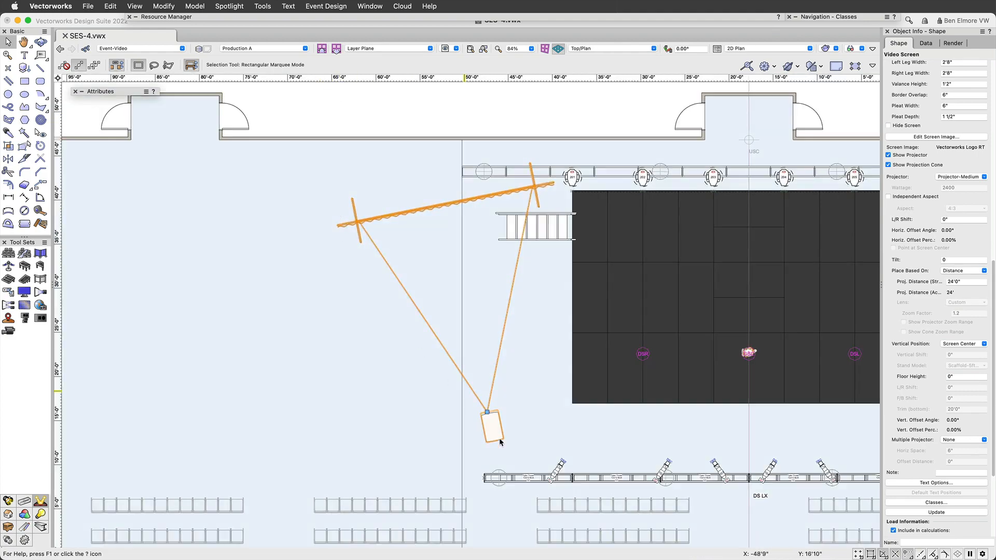
{"action": "scroll", "coordinate": [498, 327], "scroll_direction": "down", "scroll_amount": 3}
{"action": "scroll", "coordinate": [427, 289], "scroll_direction": "up", "scroll_amount": 3}
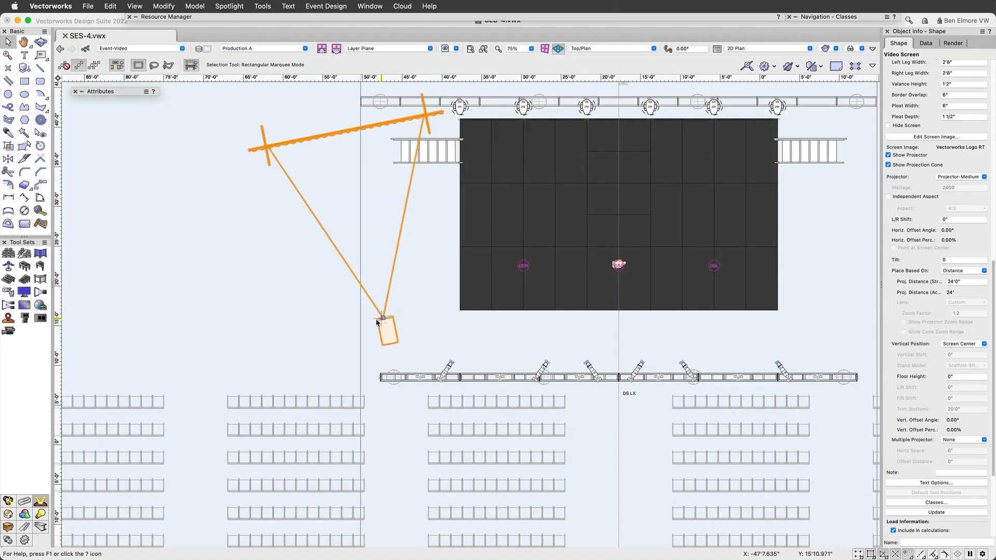
{"action": "left_click_drag", "start_coordinate": [383, 318], "coordinate": [399, 369]}
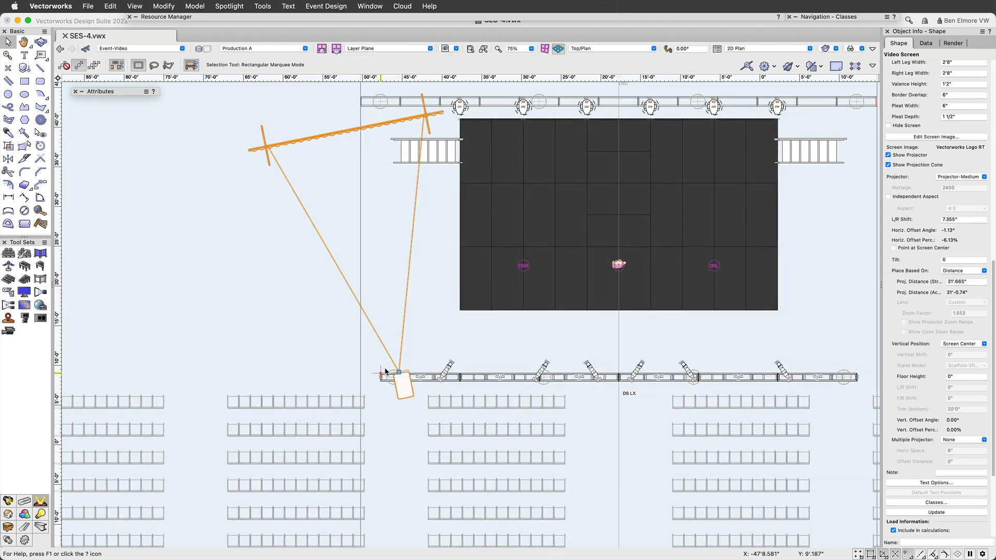
{"action": "scroll", "coordinate": [437, 377], "scroll_direction": "up", "scroll_amount": 5}
{"action": "left_click_drag", "start_coordinate": [493, 396], "coordinate": [483, 357]}
{"action": "scroll", "coordinate": [524, 330], "scroll_direction": "down", "scroll_amount": 5}
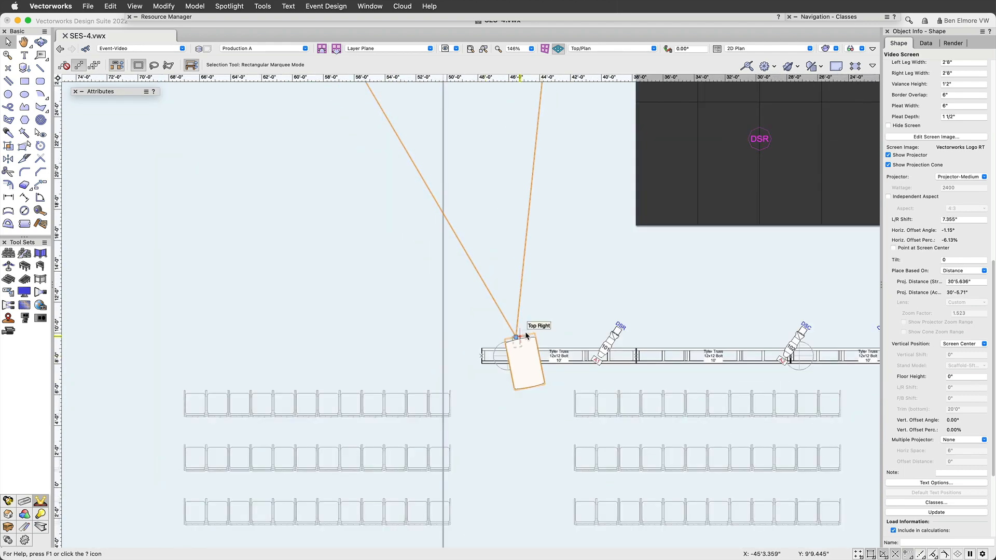
Try moving the DS LX hanging position over the seating to test the projector's attachment, and undo the move.
{"action": "scroll", "coordinate": [543, 362], "scroll_direction": "down", "scroll_amount": 1}
{"action": "left_click_drag", "start_coordinate": [544, 362], "coordinate": [523, 351], "text": "alt"}
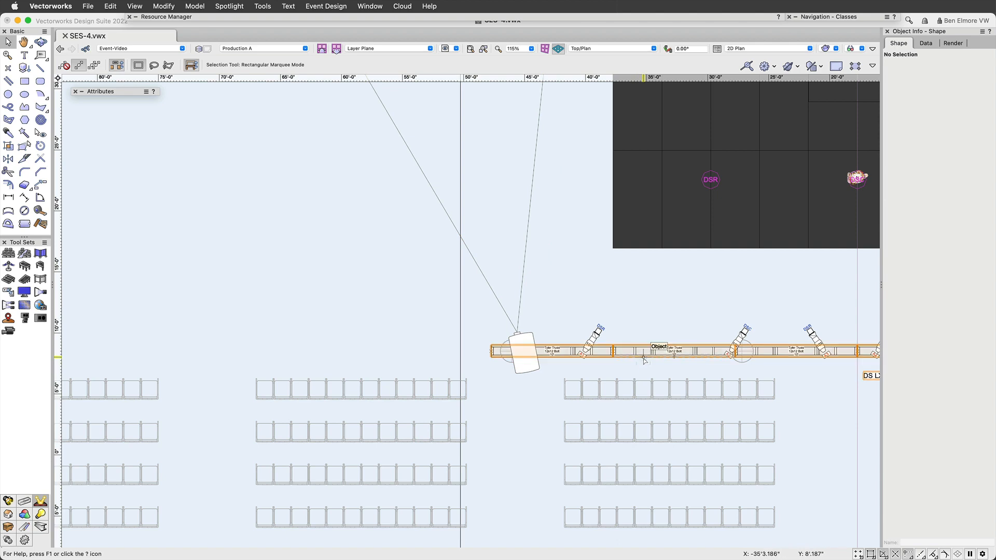
{"action": "left_click", "coordinate": [525, 349]}
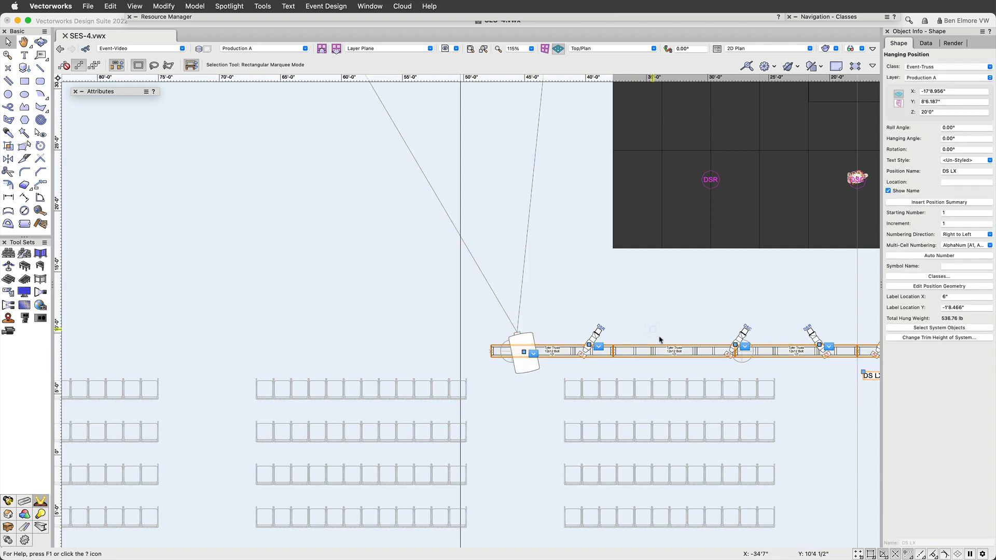
{"action": "left_click_drag", "start_coordinate": [673, 347], "coordinate": [491, 404]}
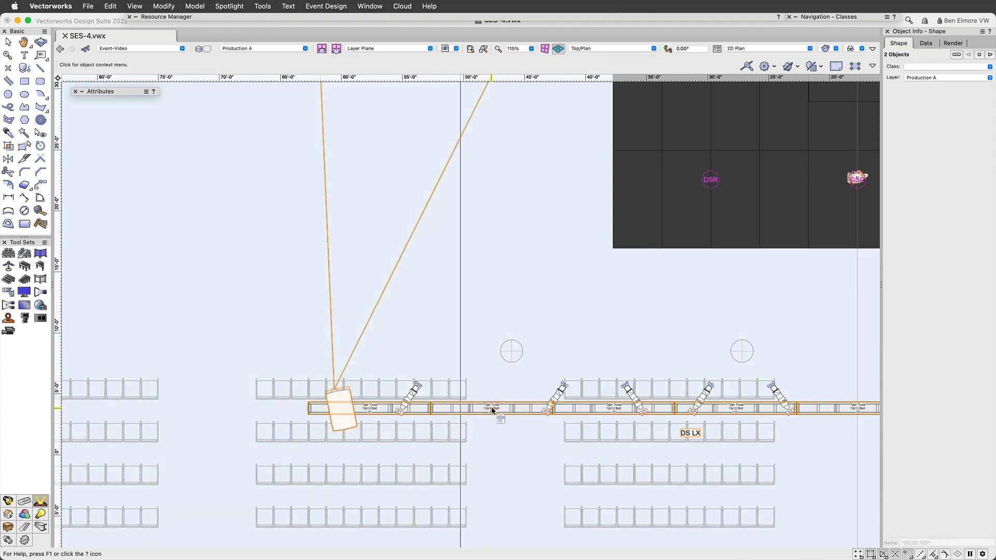
{"action": "key", "text": "z"}
{"action": "key", "text": "Escape"}
{"action": "key", "text": "super+z"}
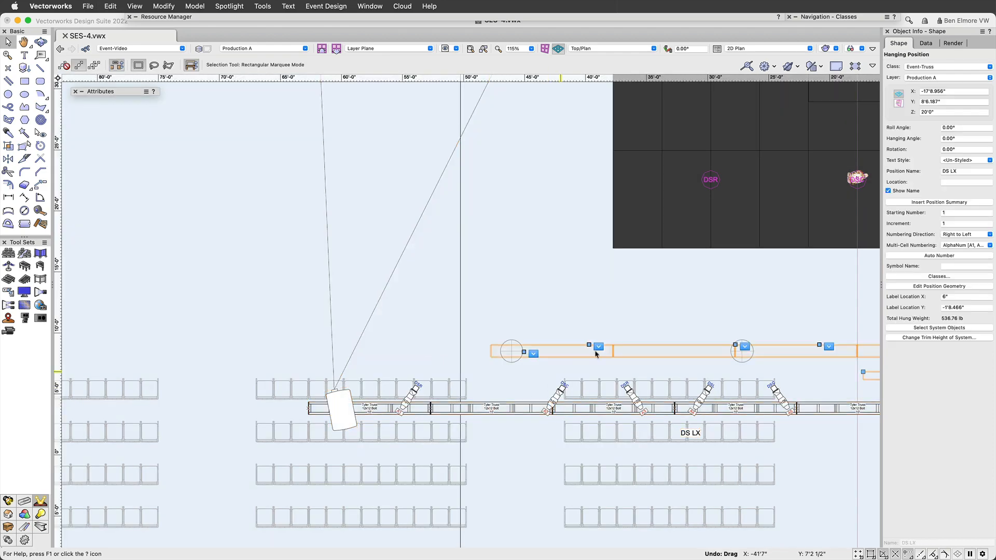
{"action": "mouse_move", "coordinate": [655, 301]}
{"action": "middle_mouse_down"}
{"action": "mouse_move", "coordinate": [534, 344]}
{"action": "mouse_move", "coordinate": [464, 347]}
{"action": "middle_mouse_up"}
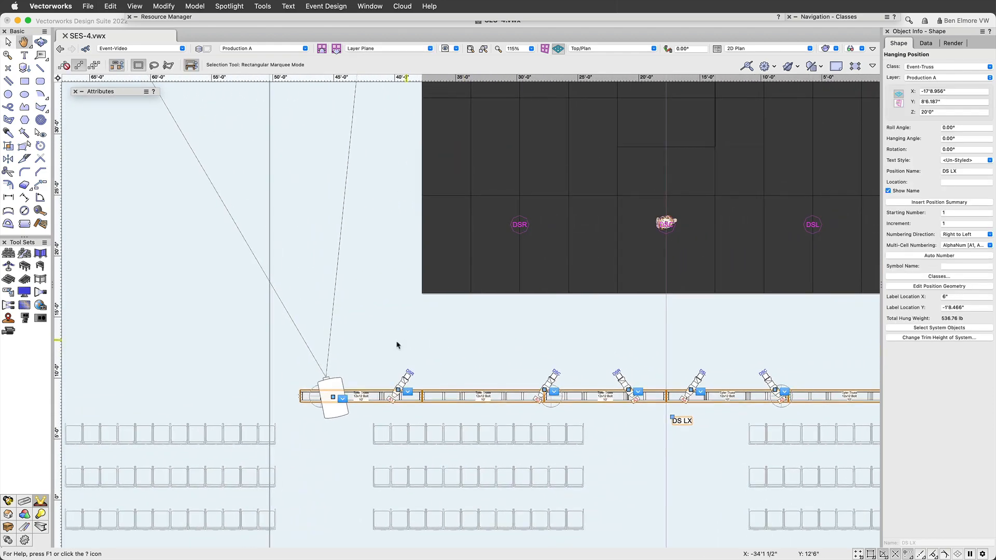
Set the vertical position of the video screen's projector at the DS LX truss to Rigged, and examine its load information.
{"action": "left_click", "coordinate": [331, 397]}
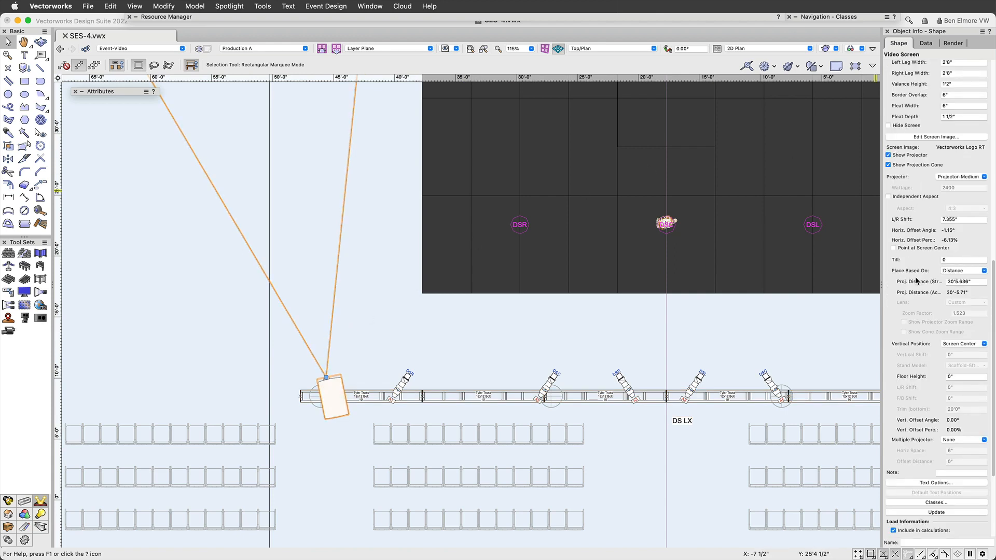
{"action": "left_click", "coordinate": [943, 344]}
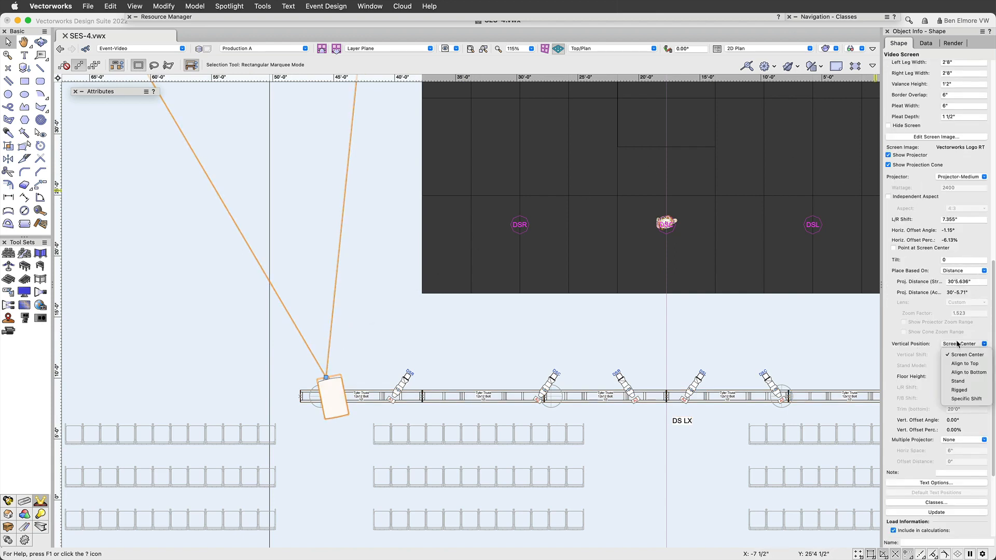
{"action": "left_click", "coordinate": [983, 390]}
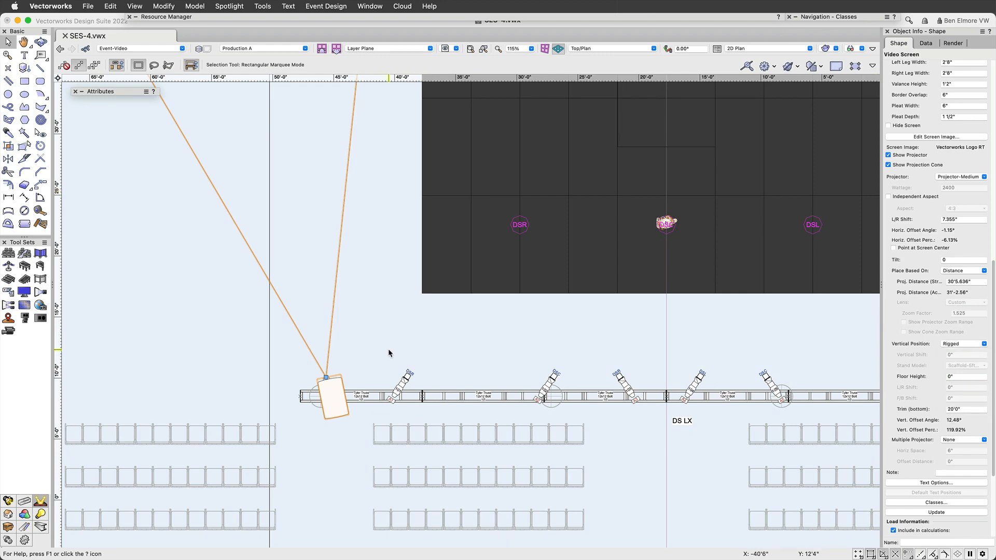
{"action": "scroll", "coordinate": [954, 418], "scroll_direction": "down", "scroll_amount": 3}
{"action": "scroll", "coordinate": [954, 419], "scroll_direction": "down", "scroll_amount": 2}
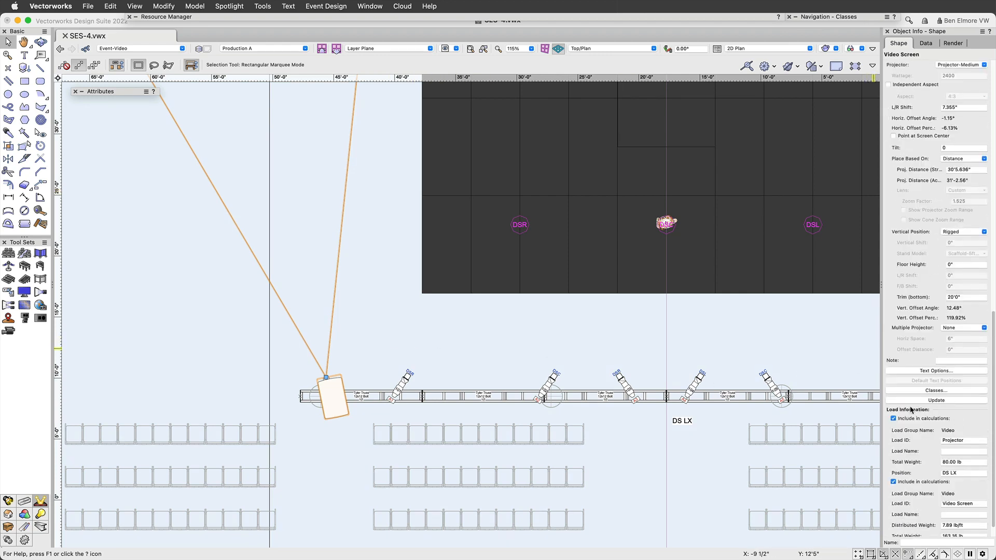
Lower the rigged projector below the DS LX truss by setting its bottom trim to 18'.
{"action": "mouse_move", "coordinate": [492, 359]}
{"action": "middle_mouse_down", "text": "ctrl"}
{"action": "mouse_move", "coordinate": [547, 303]}
{"action": "mouse_move", "coordinate": [567, 238]}
{"action": "mouse_move", "coordinate": [551, 255]}
{"action": "mouse_move", "coordinate": [465, 151]}
{"action": "middle_mouse_up", "text": "ctrl"}
{"action": "scroll", "coordinate": [465, 151], "scroll_direction": "up", "scroll_amount": 2}
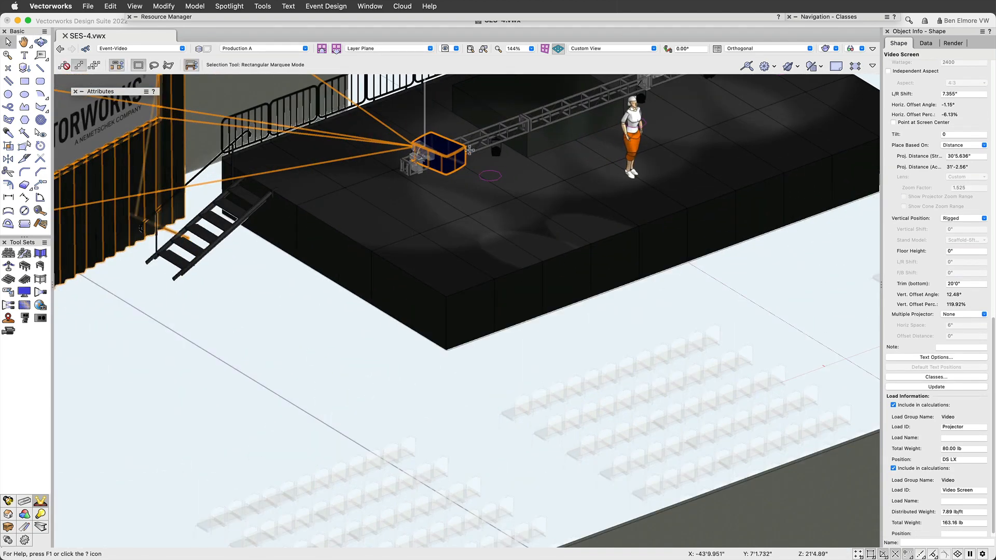
{"action": "middle_click_drag", "start_coordinate": [544, 200], "coordinate": [571, 282]}
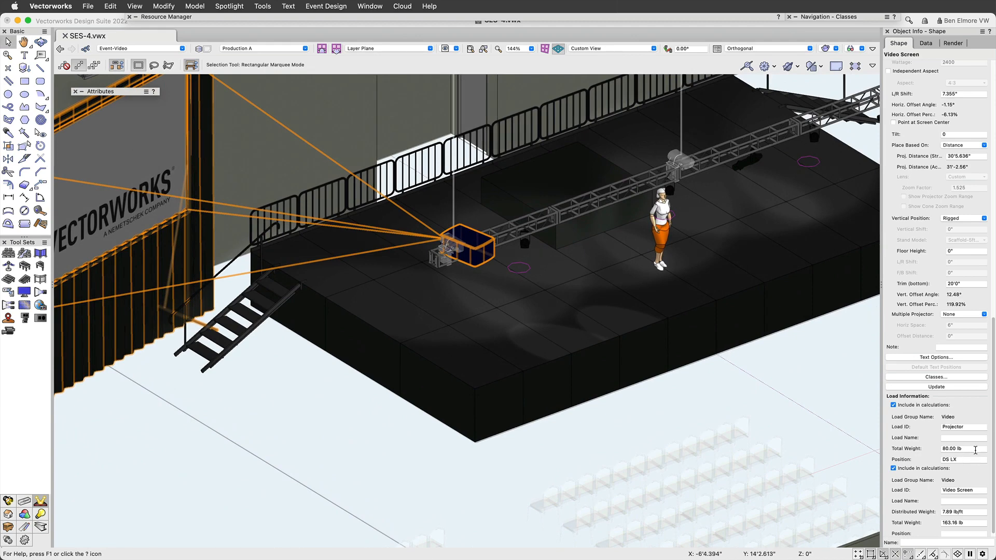
{"action": "scroll", "coordinate": [952, 411], "scroll_direction": "down", "scroll_amount": 1}
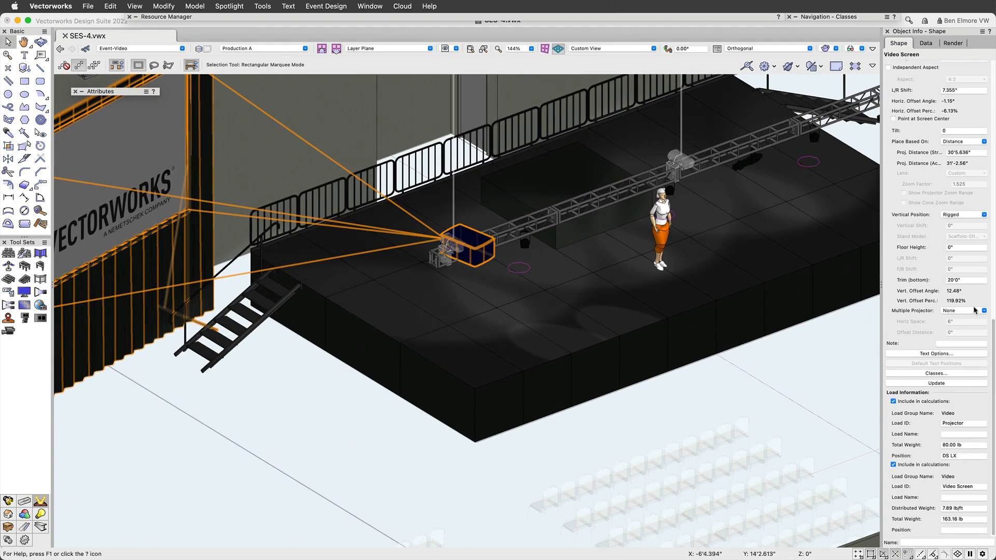
{"action": "left_click", "coordinate": [966, 281]}
{"action": "type", "text": "1"}
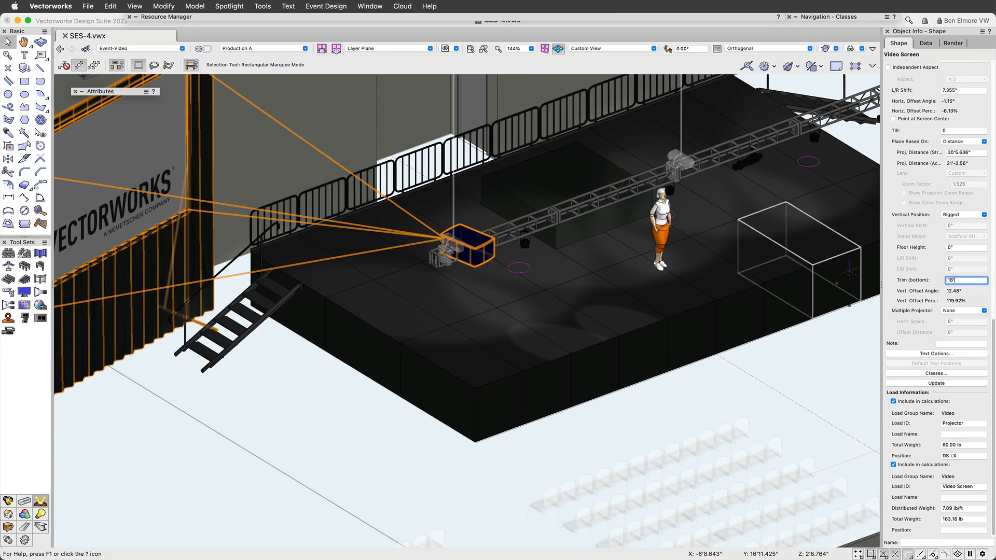
{"action": "type", "text": "8'"}
{"action": "key", "text": "Return"}
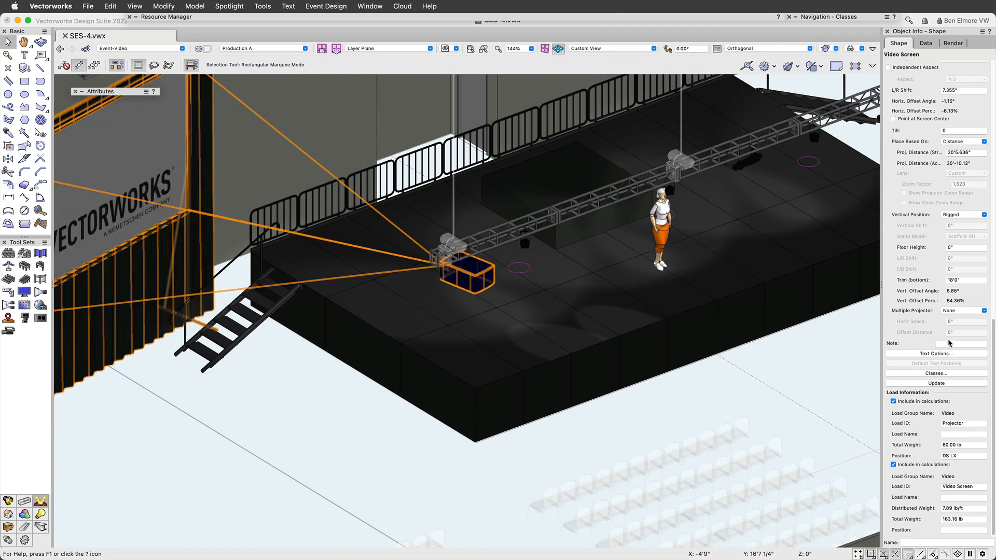
Assign the default classes with the Video prefix to the parts of the video screen.
{"action": "left_click", "coordinate": [928, 374]}
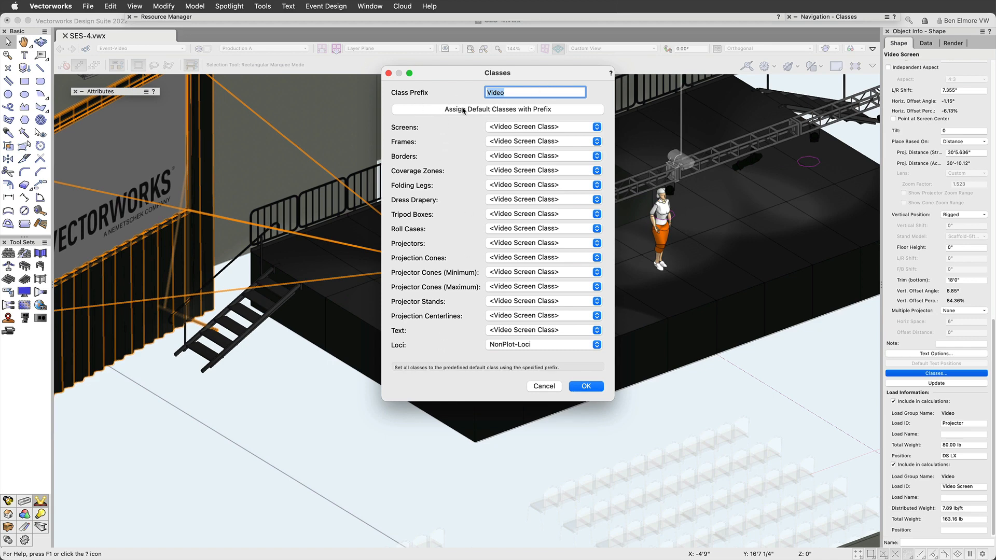
{"action": "left_click", "coordinate": [464, 110]}
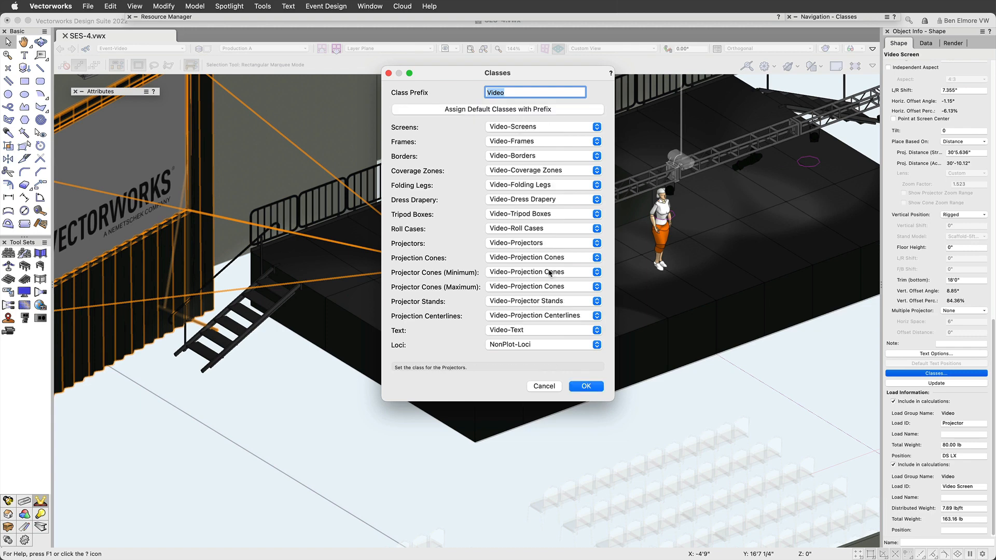
{"action": "left_click", "coordinate": [587, 387]}
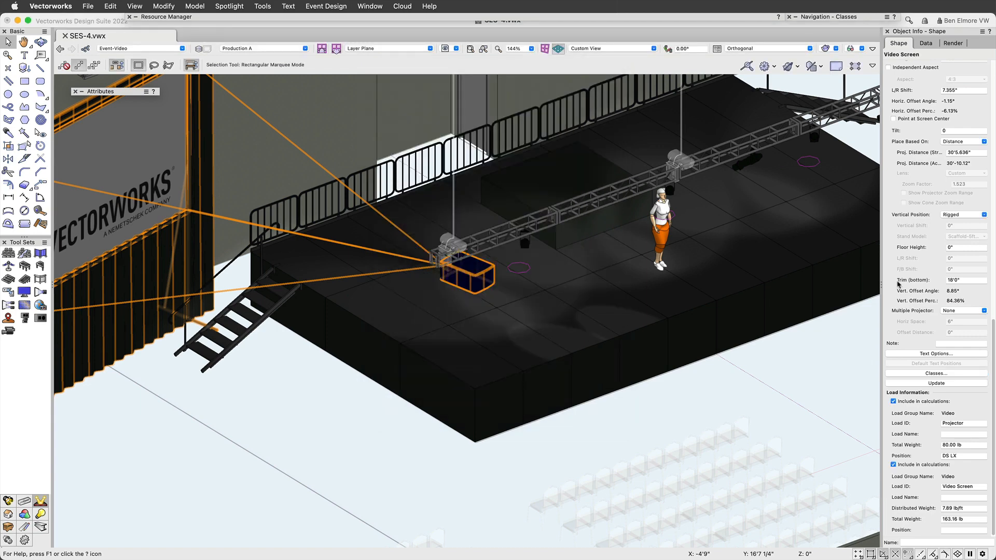
Hide the Video-Dress Drapery class to test the screen's part classes, and make it visible again.
{"action": "left_click", "coordinate": [803, 17]}
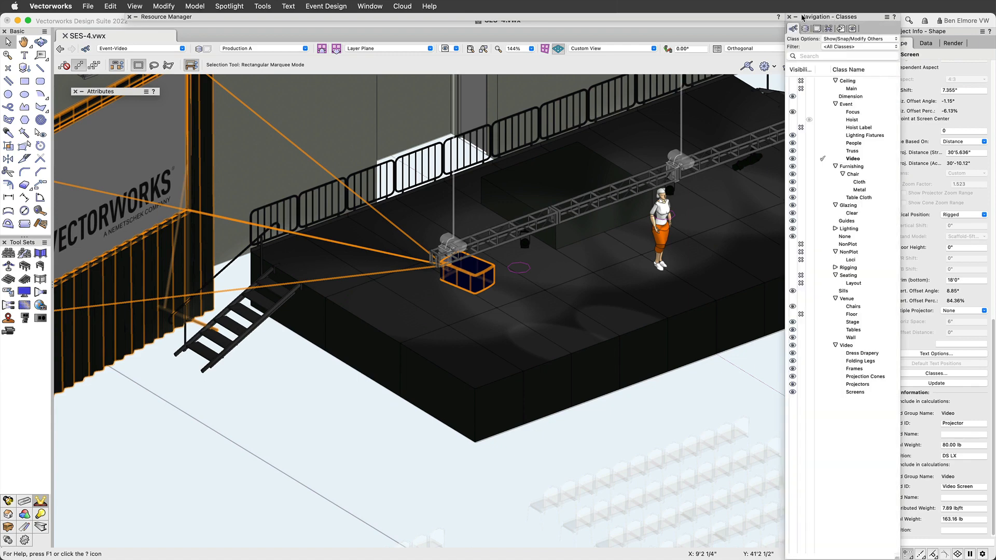
{"action": "left_click", "coordinate": [800, 354]}
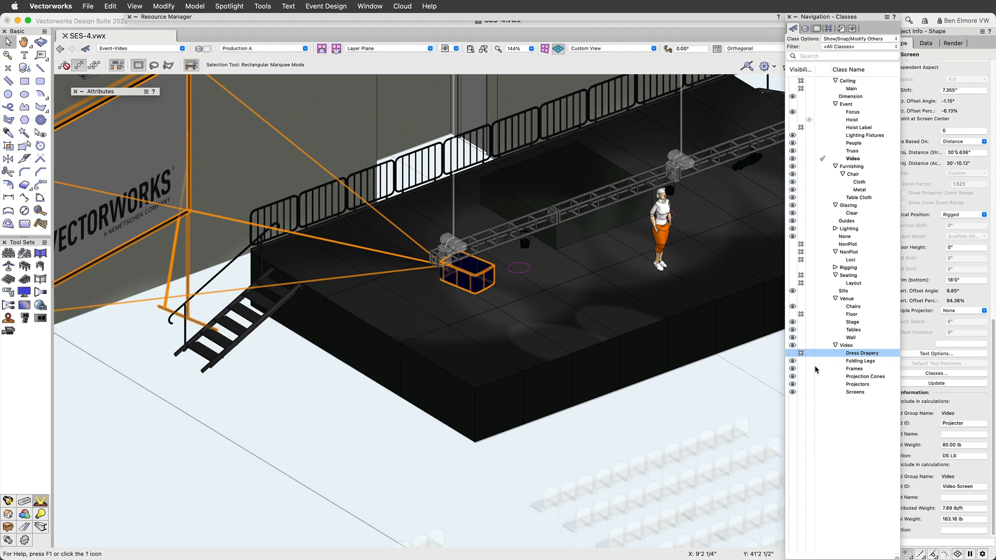
{"action": "left_click", "coordinate": [792, 353]}
Mirror a duplicate of the video screen and its projector across the stage centerline to the opposite side.
{"action": "scroll", "coordinate": [680, 345], "scroll_direction": "down", "scroll_amount": 4}
{"action": "middle_click_drag", "start_coordinate": [760, 310], "coordinate": [610, 337]}
{"action": "scroll", "coordinate": [611, 337], "scroll_direction": "up", "scroll_amount": 1}
{"action": "scroll", "coordinate": [610, 337], "scroll_direction": "down", "scroll_amount": 2}
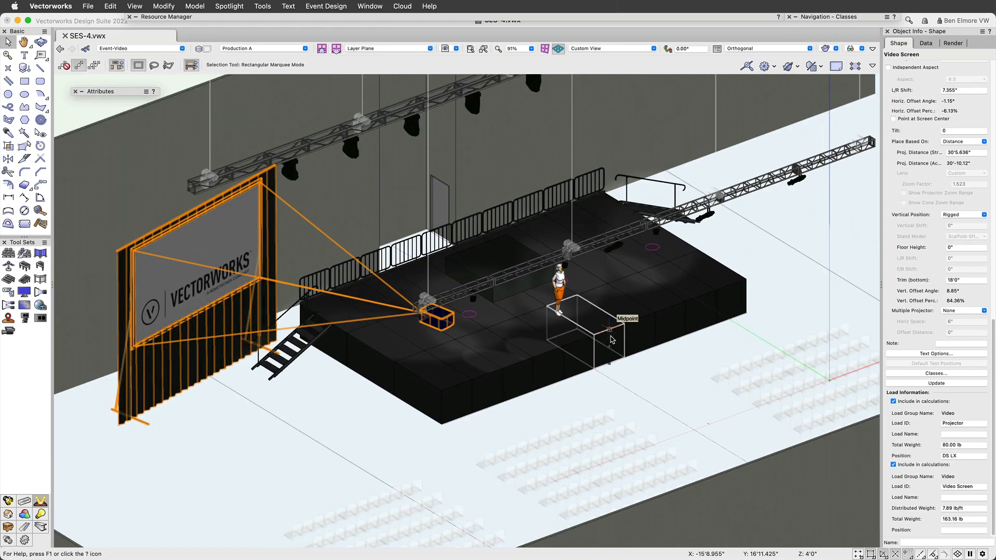
{"action": "key", "text": "7"}
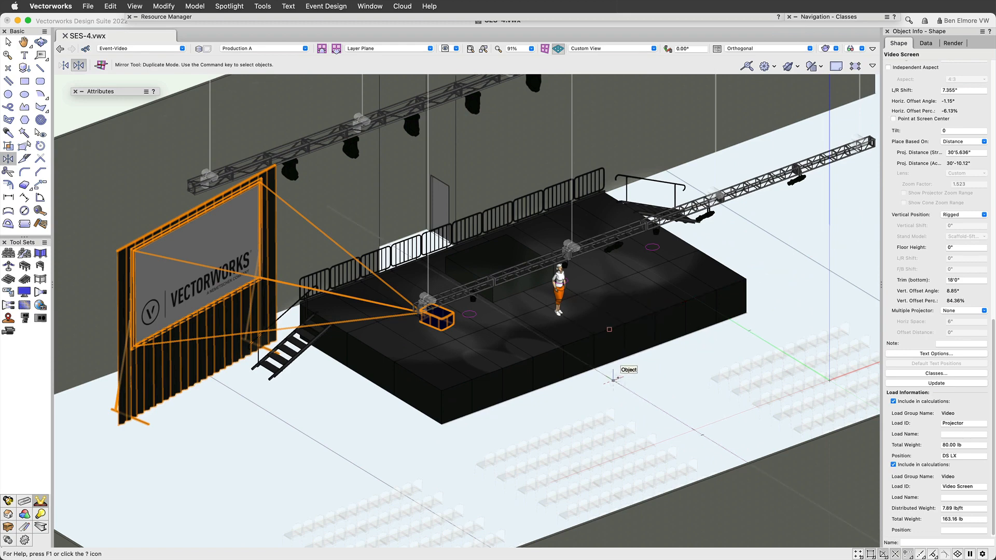
{"action": "left_click", "coordinate": [612, 380]}
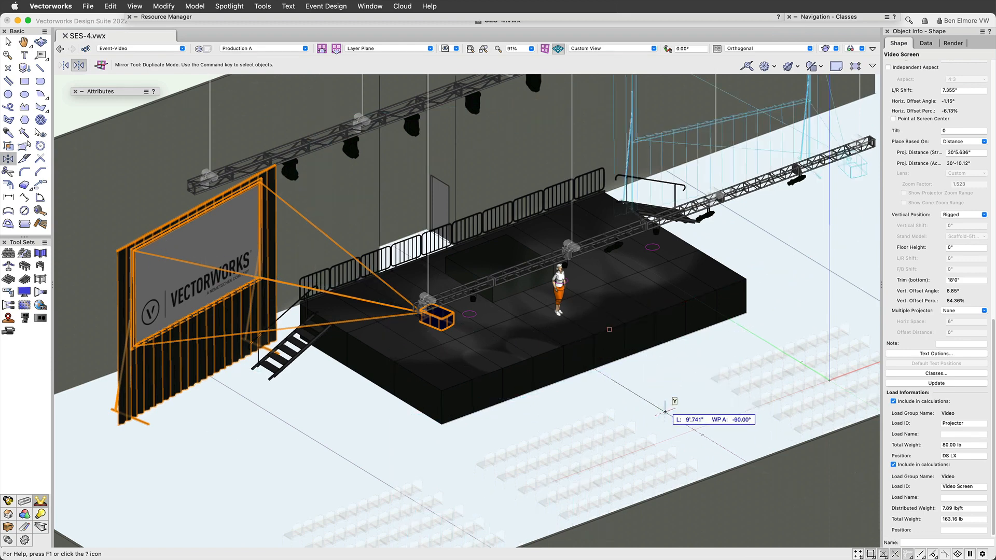
{"action": "left_click", "coordinate": [665, 411]}
{"action": "scroll", "coordinate": [666, 402], "scroll_direction": "down", "scroll_amount": 1}
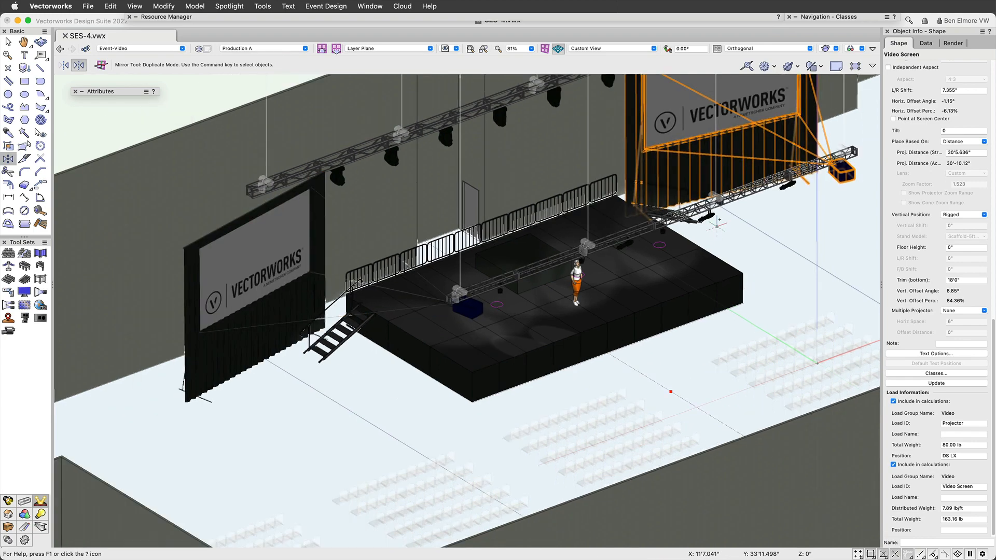
{"action": "middle_click_drag", "start_coordinate": [646, 254], "coordinate": [603, 311]}
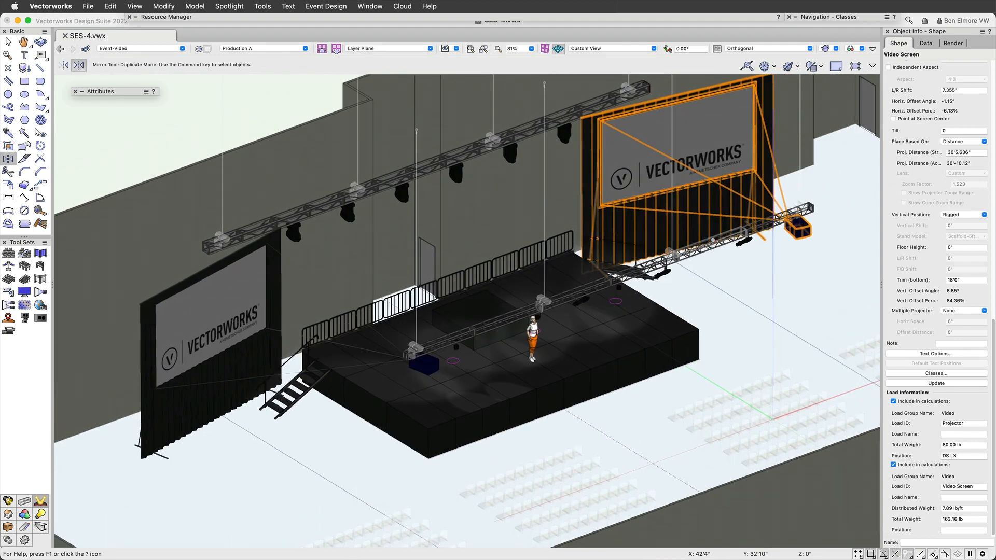
In Top/Plan view, insert a blended screen with a 45' wide, 11'3" high image, centered on and aligned with the upstage truss.
{"action": "key", "text": "F5"}
{"action": "scroll", "coordinate": [531, 226], "scroll_direction": "down", "scroll_amount": 3}
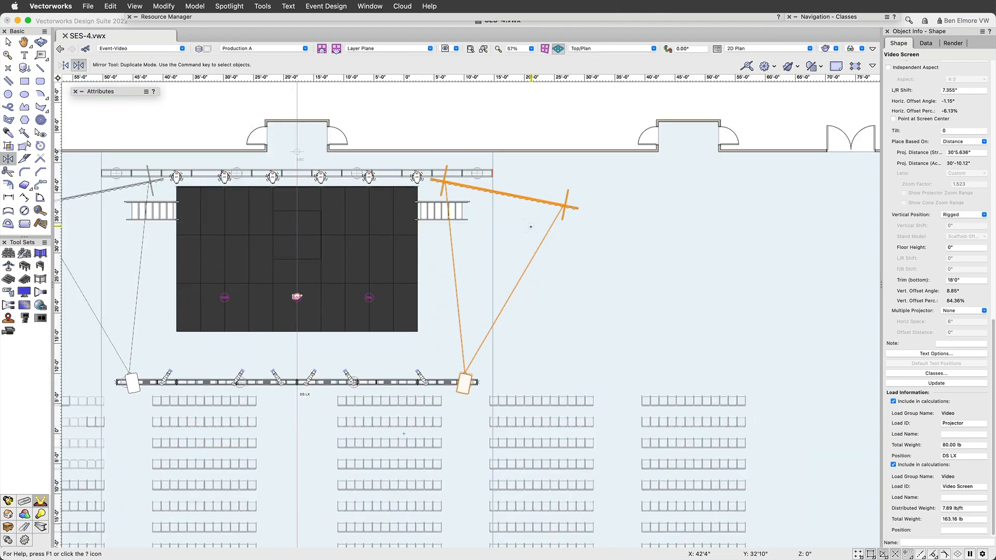
{"action": "middle_click_drag", "start_coordinate": [314, 246], "coordinate": [543, 246]}
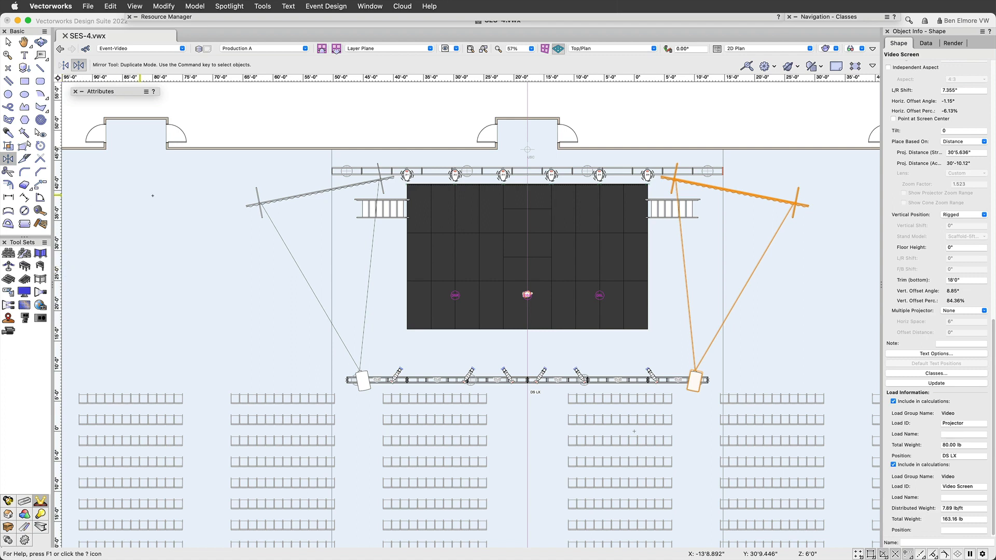
{"action": "left_click", "coordinate": [9, 305]}
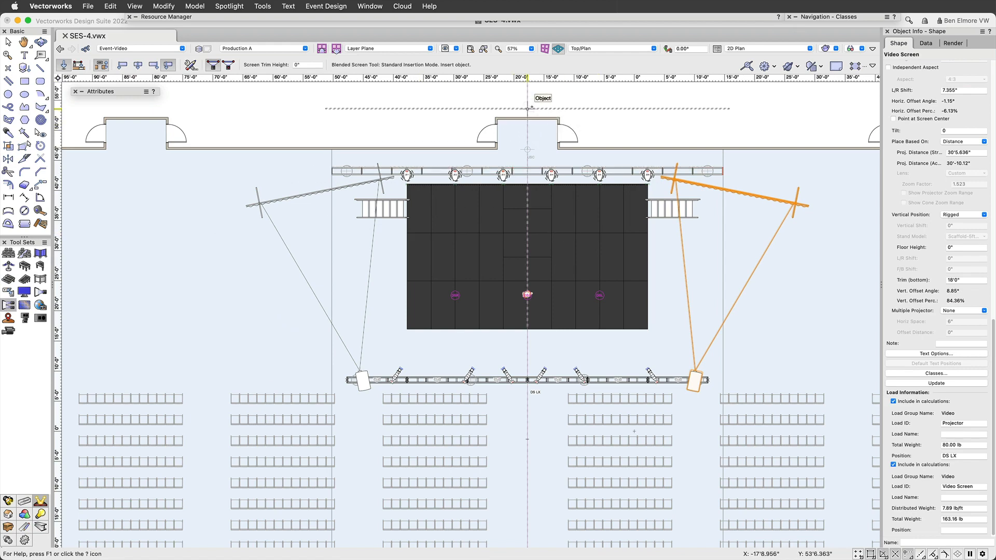
{"action": "scroll", "coordinate": [528, 99], "scroll_direction": "up", "scroll_amount": 2}
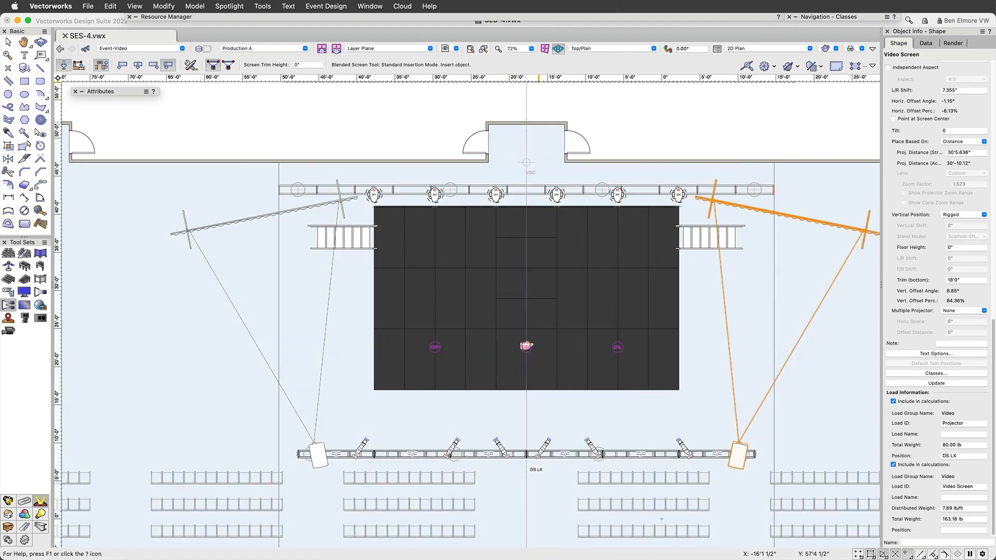
{"action": "left_click", "coordinate": [191, 66]}
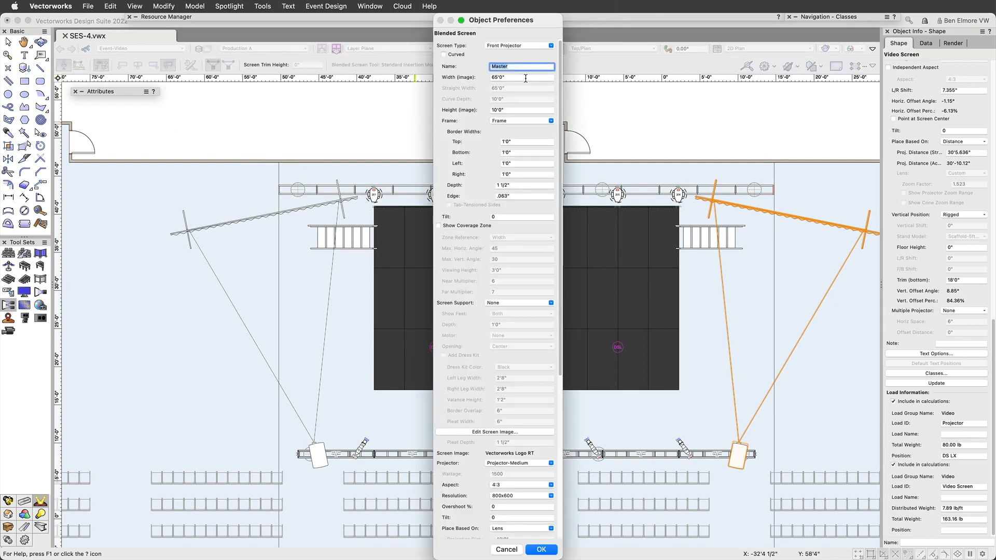
{"action": "key", "text": "Tab"}
{"action": "type", "text": "45"}
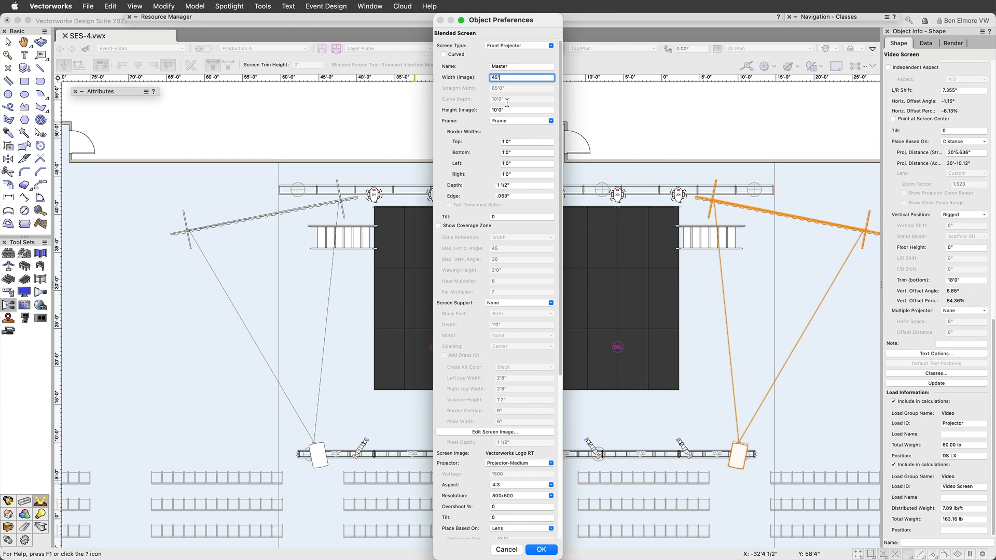
{"action": "key", "text": "Tab"}
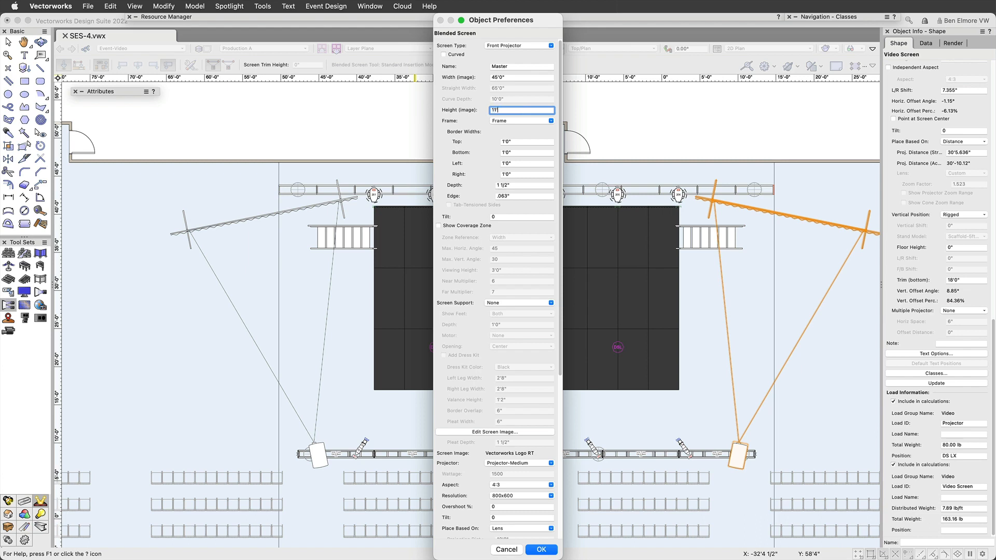
{"action": "type", "text": "11'3"}
{"action": "key", "text": "Tab"}
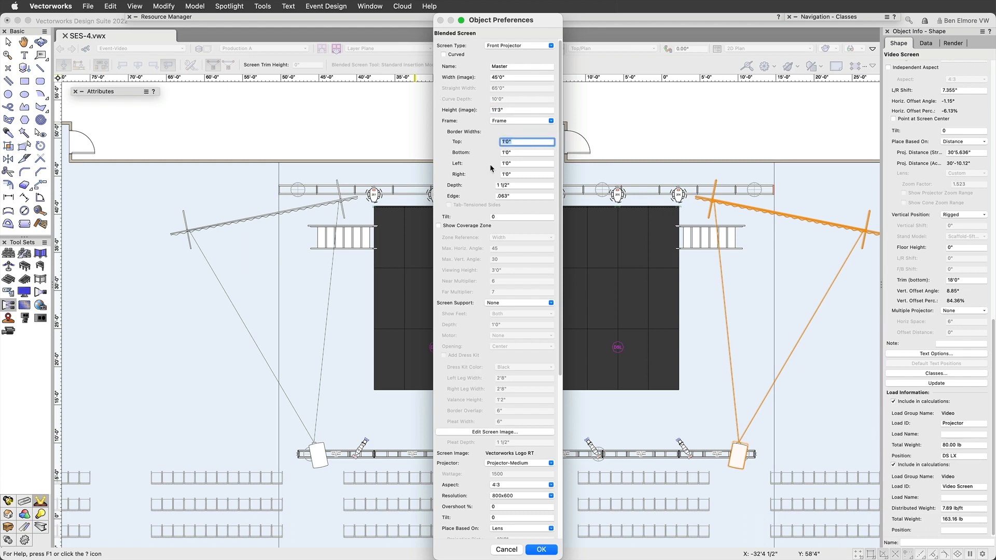
{"action": "left_click", "coordinate": [541, 549]}
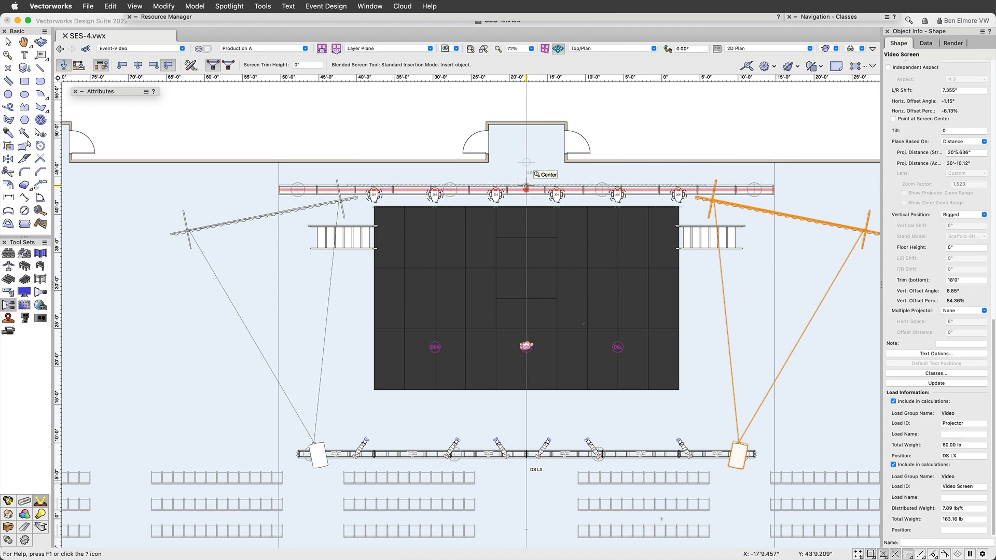
{"action": "left_click", "coordinate": [526, 187]}
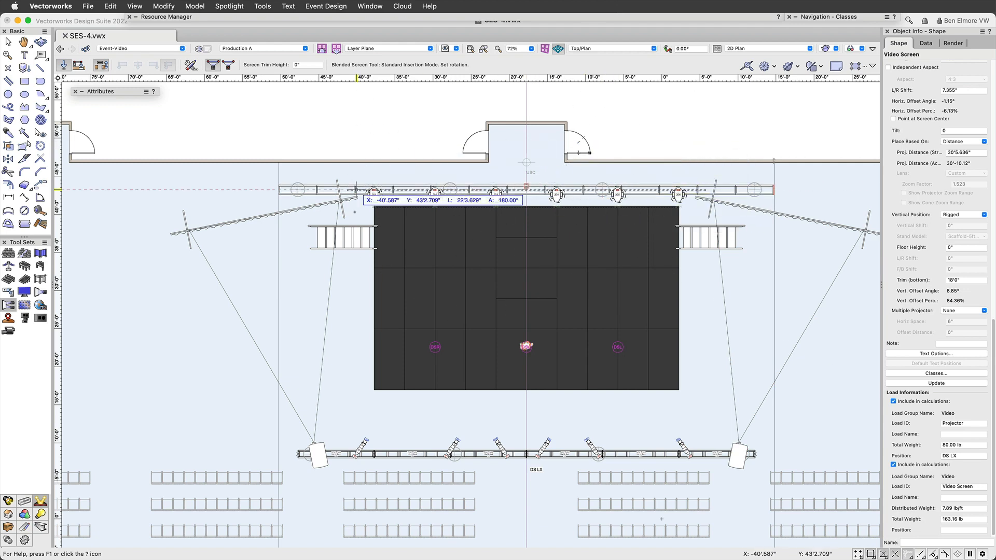
{"action": "left_click", "coordinate": [830, 190]}
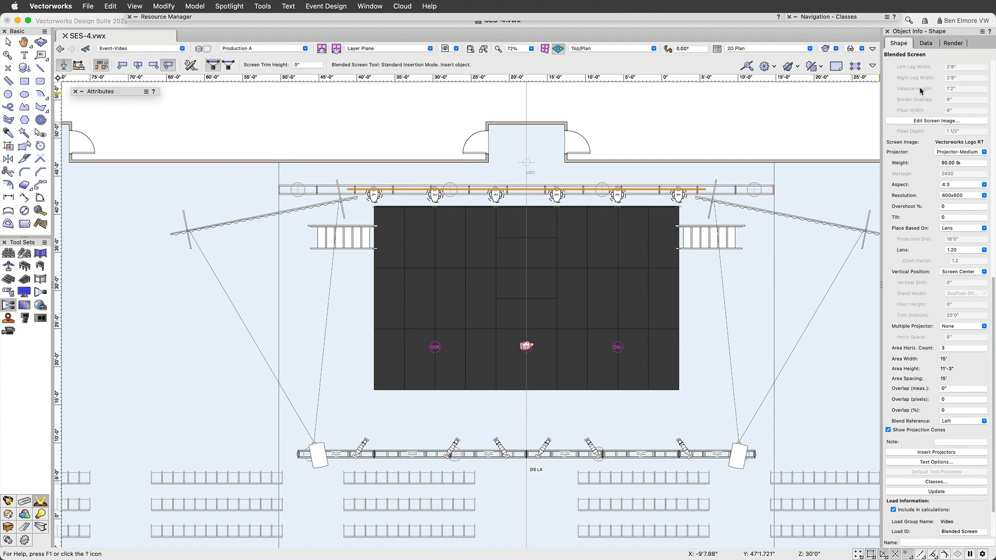
Set the blended screen's projector aspect to 16:9 and its resolution to 1920x1080.
{"action": "scroll", "coordinate": [922, 91], "scroll_direction": "down", "scroll_amount": 1}
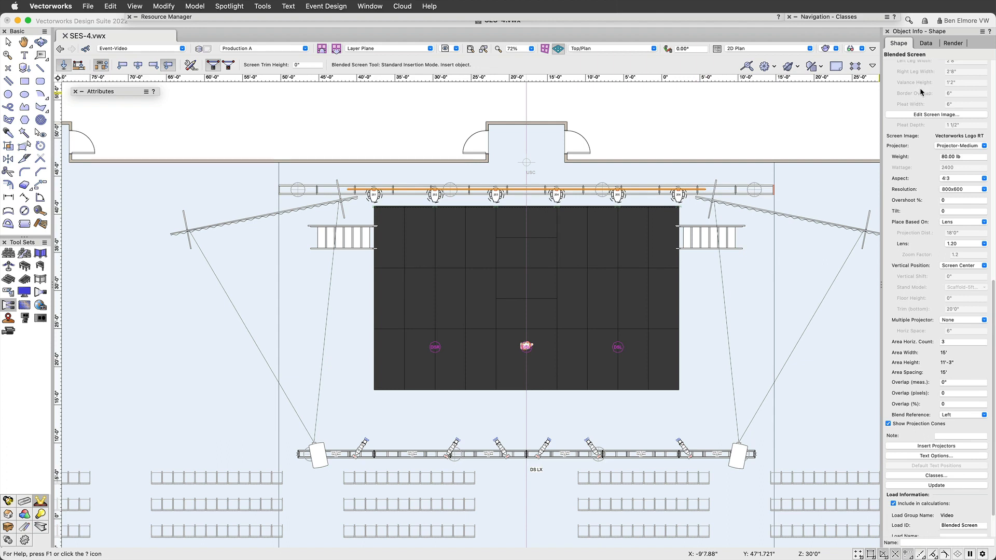
{"action": "scroll", "coordinate": [923, 94], "scroll_direction": "down", "scroll_amount": 3}
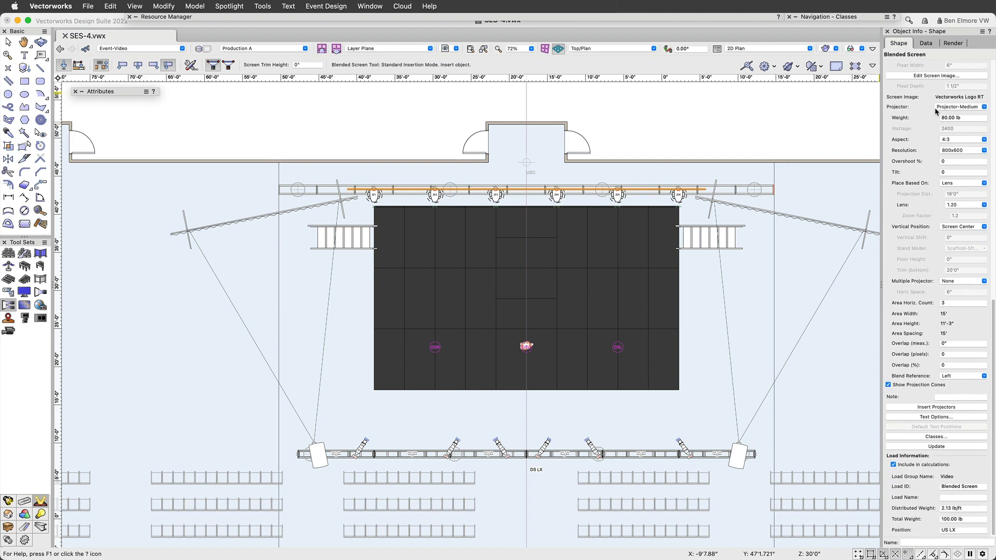
{"action": "left_click", "coordinate": [970, 141]}
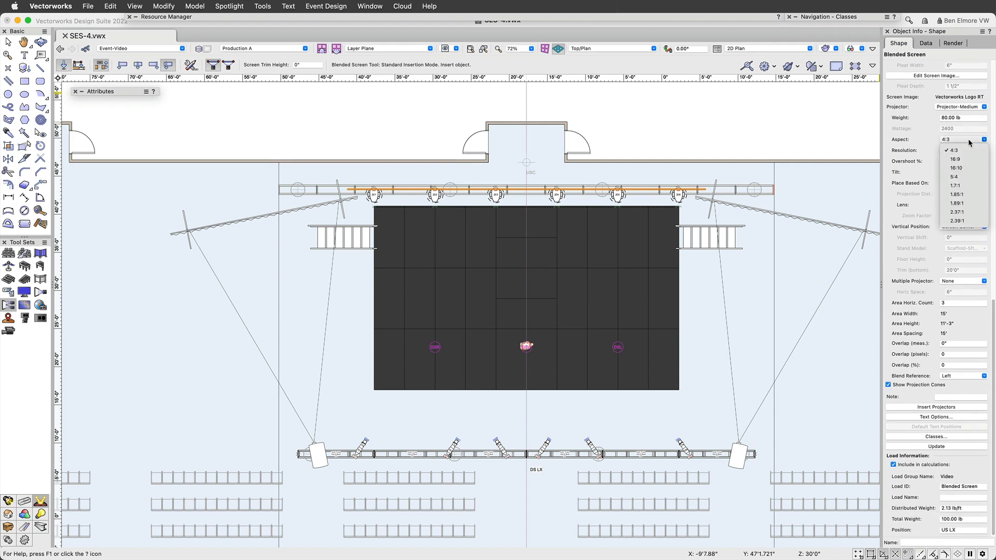
{"action": "left_click", "coordinate": [956, 159]}
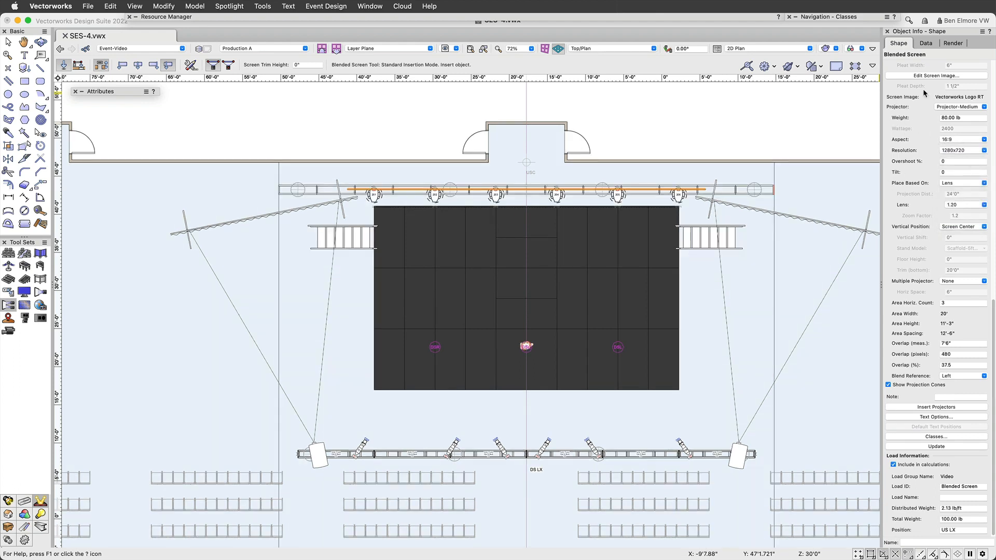
{"action": "left_click", "coordinate": [970, 152]}
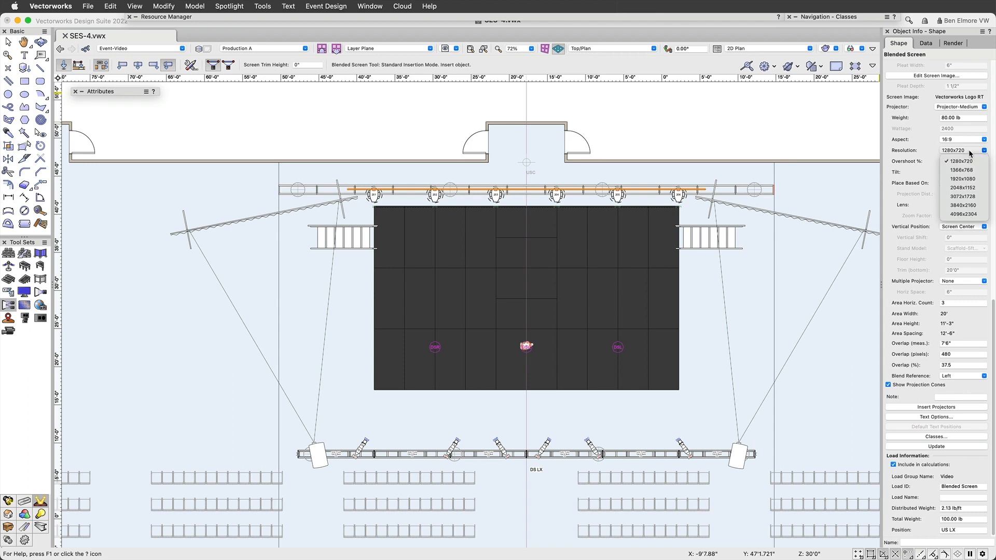
{"action": "left_click", "coordinate": [979, 179]}
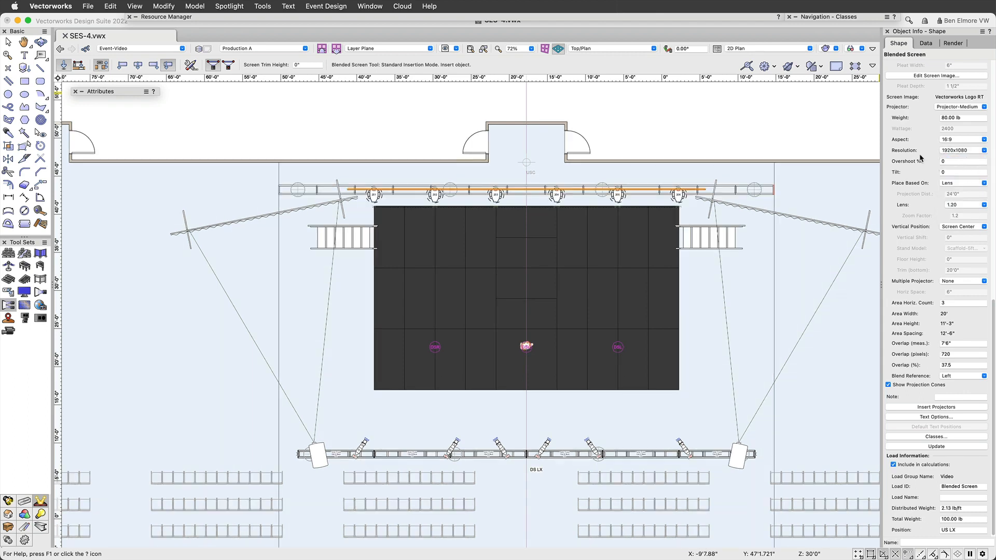
Keep projector placement based on Lens, and choose the 1.50-1.80 zoom lens with a zoom factor of 1.64.
{"action": "left_click", "coordinate": [949, 181]}
{"action": "left_click", "coordinate": [966, 194]}
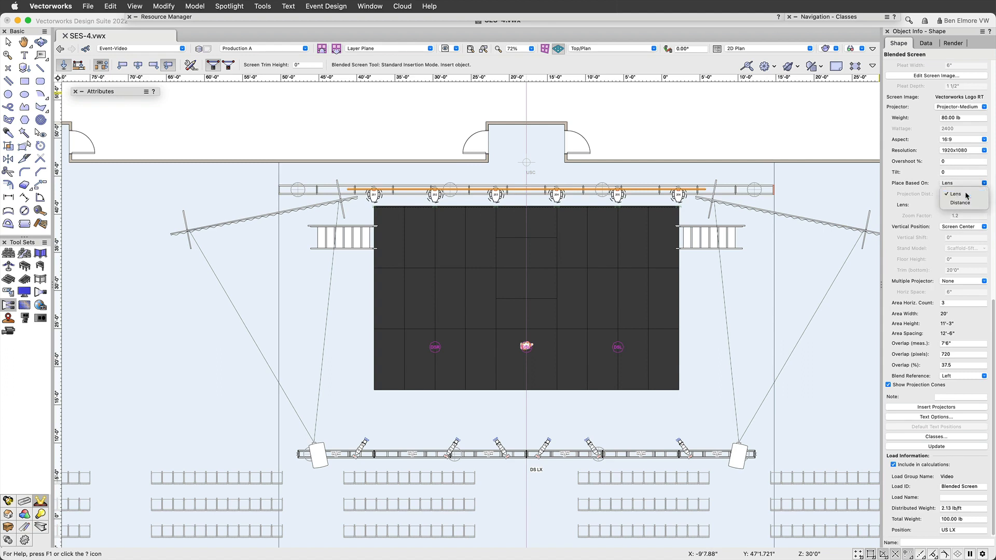
{"action": "left_click", "coordinate": [957, 183]}
{"action": "left_click", "coordinate": [961, 196]}
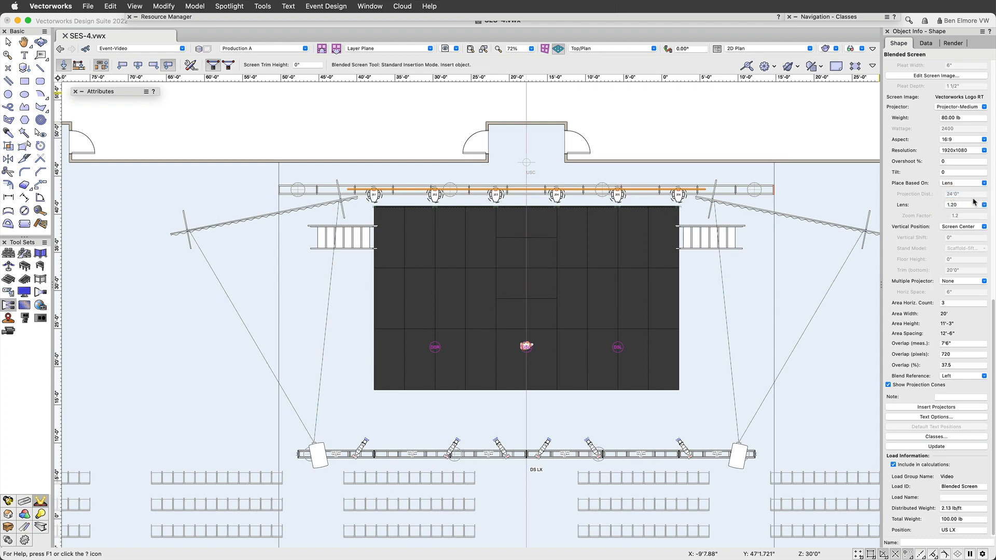
{"action": "left_click", "coordinate": [972, 206]}
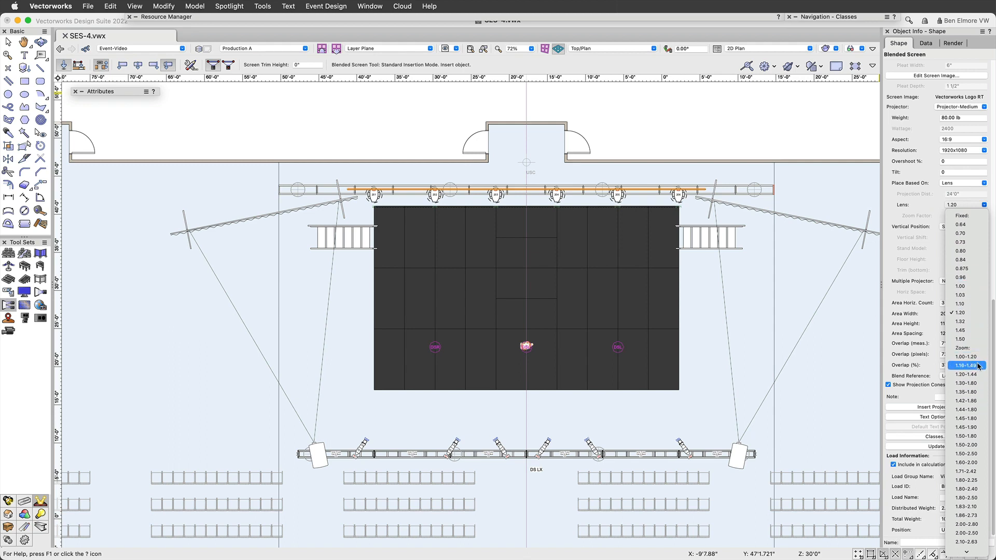
{"action": "left_click", "coordinate": [979, 439]}
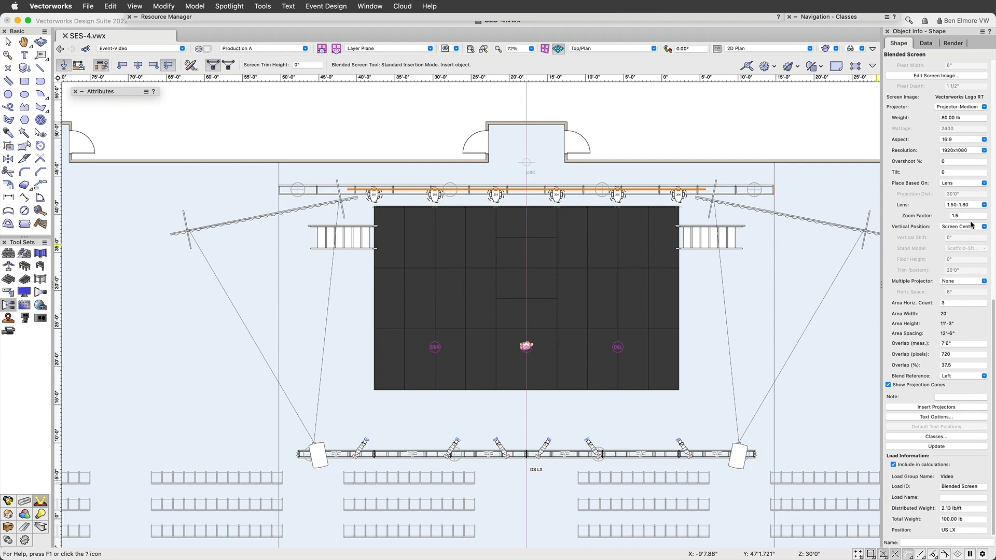
{"action": "left_click", "coordinate": [972, 216]}
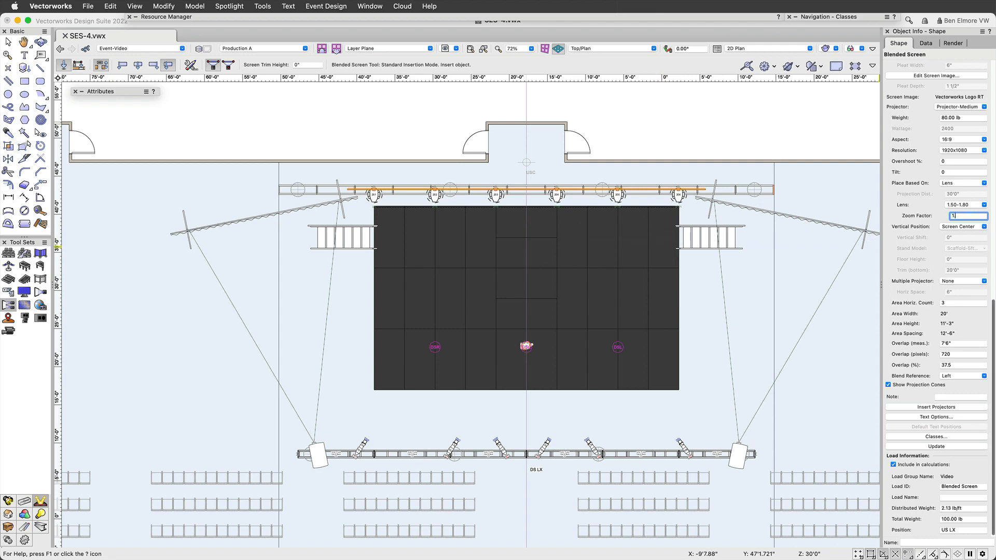
{"action": "key", "text": "Return"}
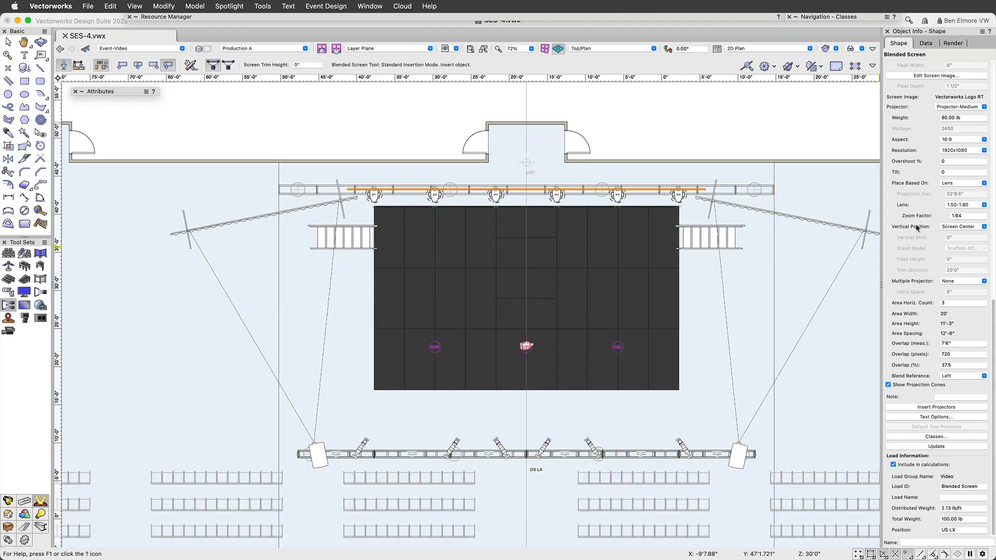
Set the projectors' vertical position to Rigged with an 18' bottom trim, and insert the blended screen's projectors.
{"action": "left_click", "coordinate": [951, 228]}
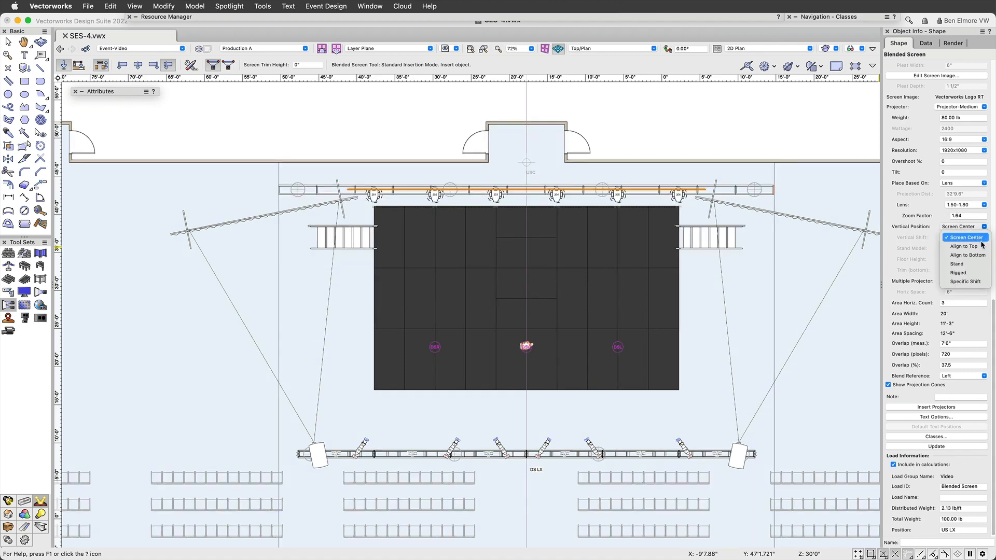
{"action": "left_click", "coordinate": [964, 272]}
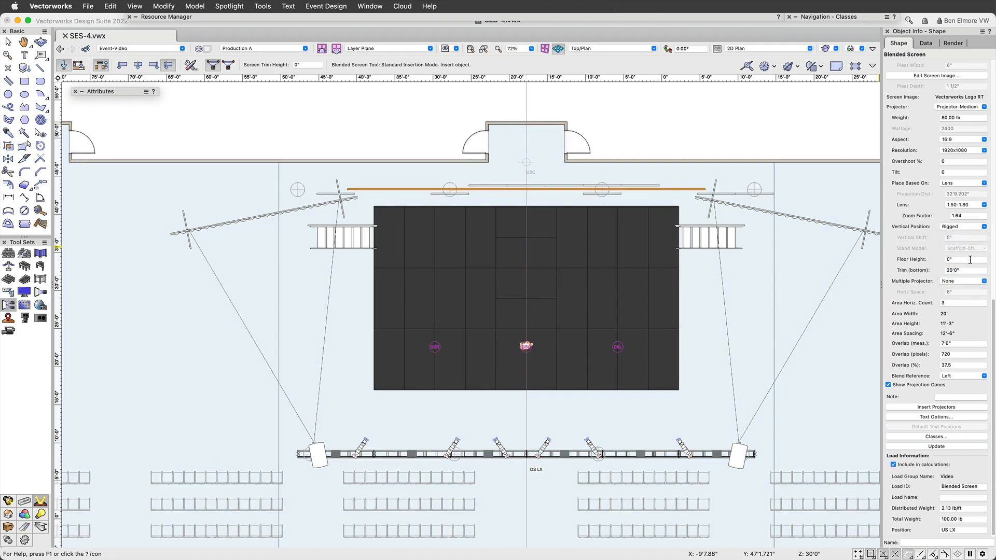
{"action": "left_click", "coordinate": [969, 270]}
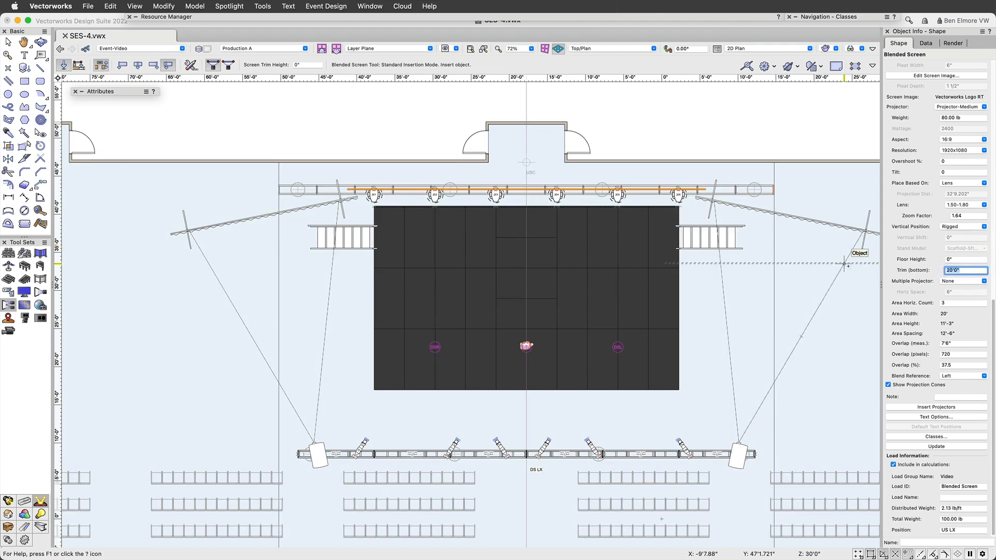
{"action": "type", "text": "18'"}
{"action": "key", "text": "Return"}
{"action": "left_click", "coordinate": [954, 408]}
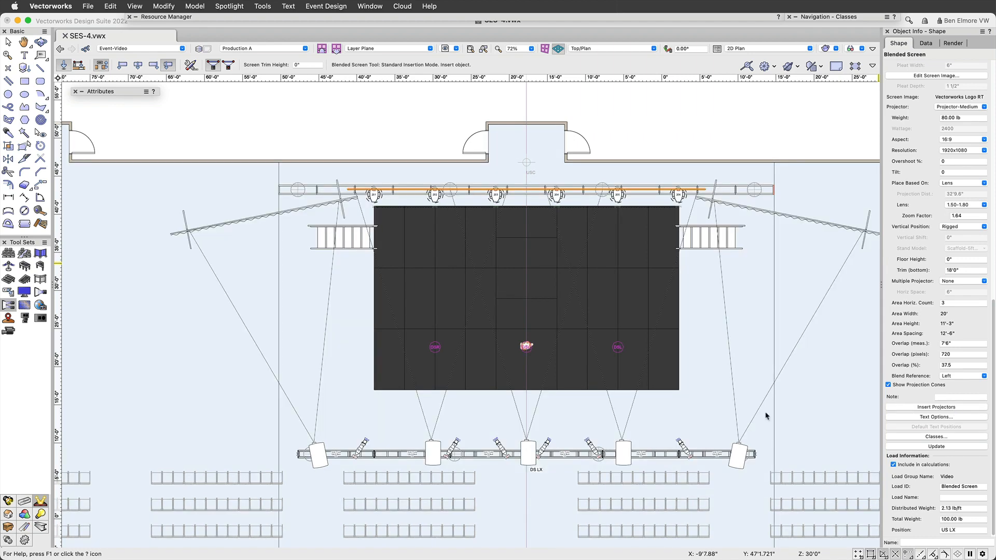
Check the blended screen's load position and the properties of the upstage truss it hangs on.
{"action": "key", "text": "x"}
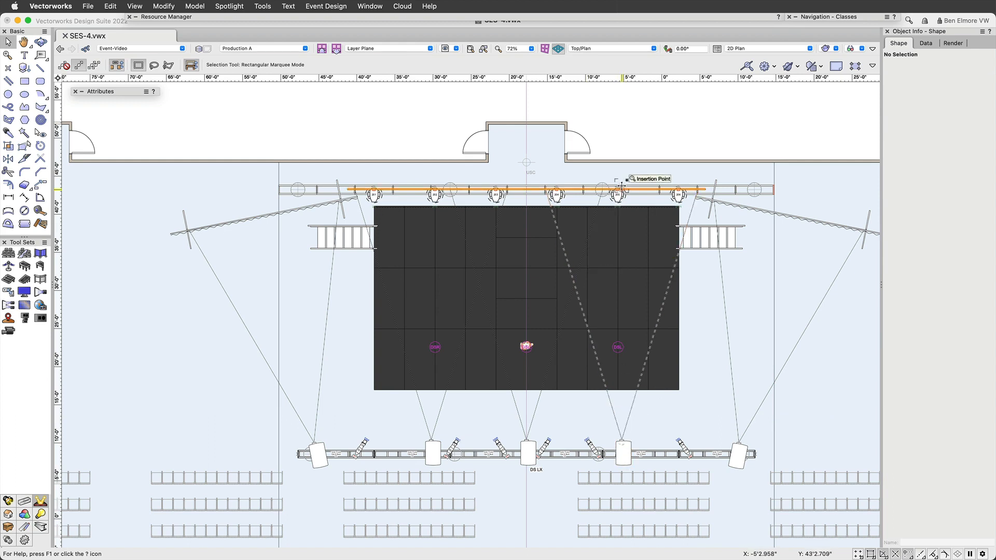
{"action": "left_click", "coordinate": [659, 176]}
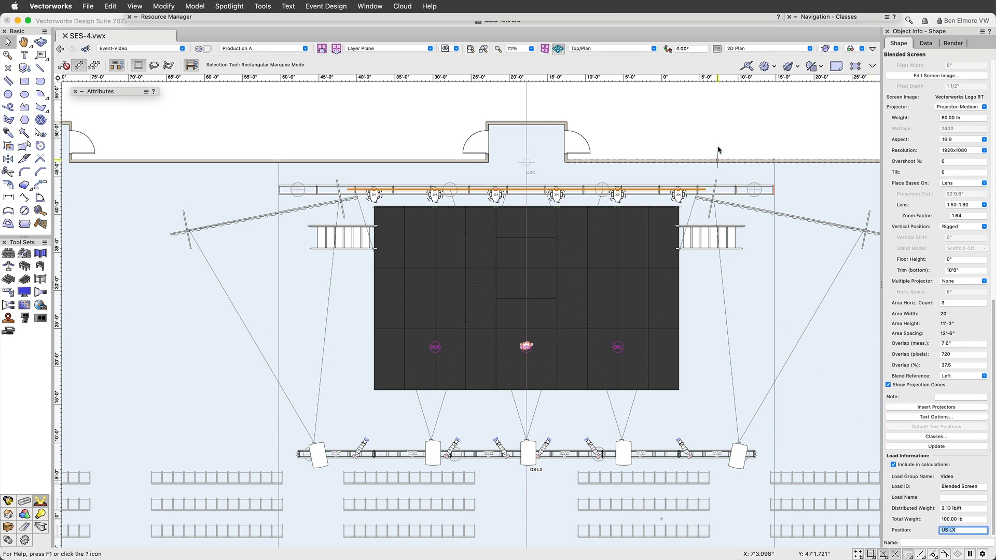
{"action": "left_click", "coordinate": [721, 166]}
{"action": "left_click", "coordinate": [731, 183]}
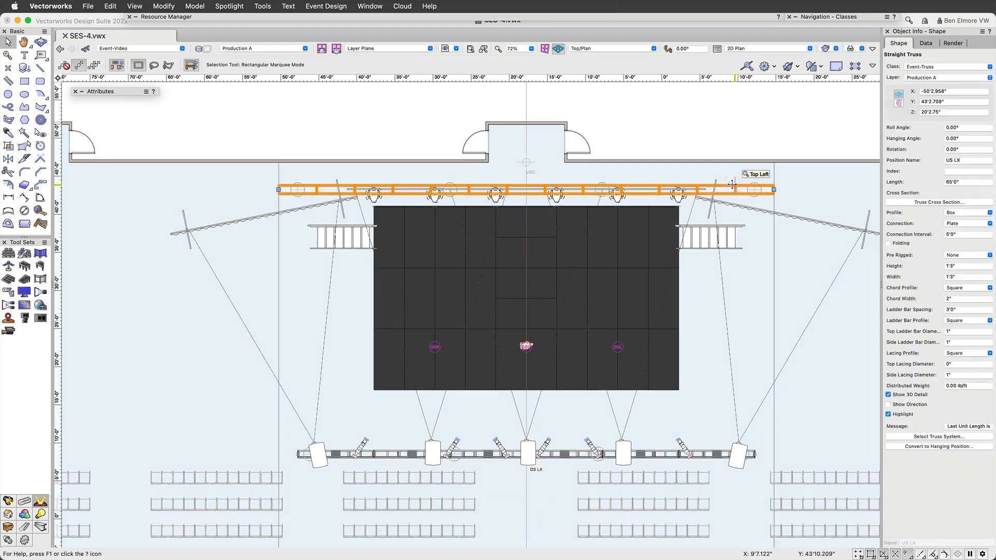
{"action": "left_click", "coordinate": [727, 138]}
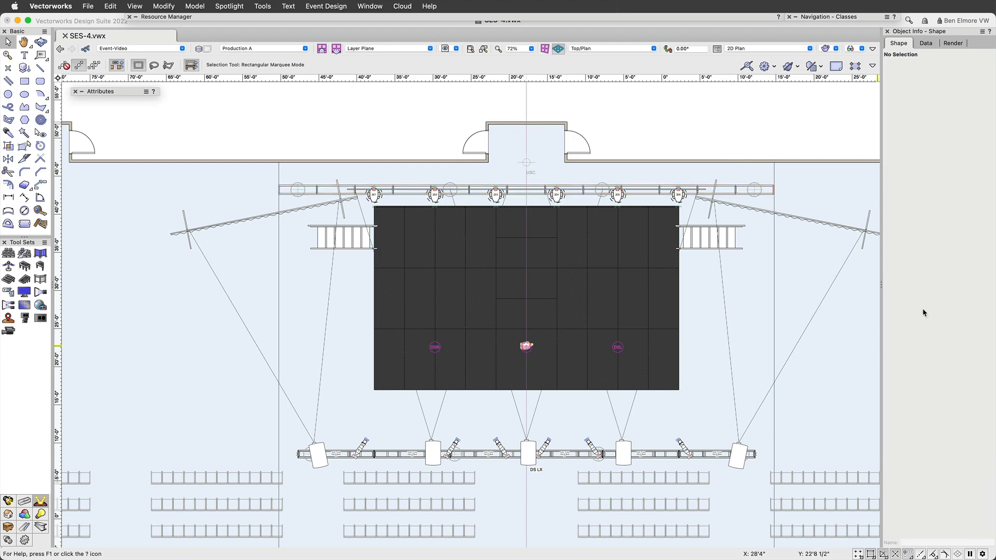
Reselect the blended screen over the upstage truss and review its support, projector, overlap and load settings.
{"action": "left_click", "coordinate": [654, 185]}
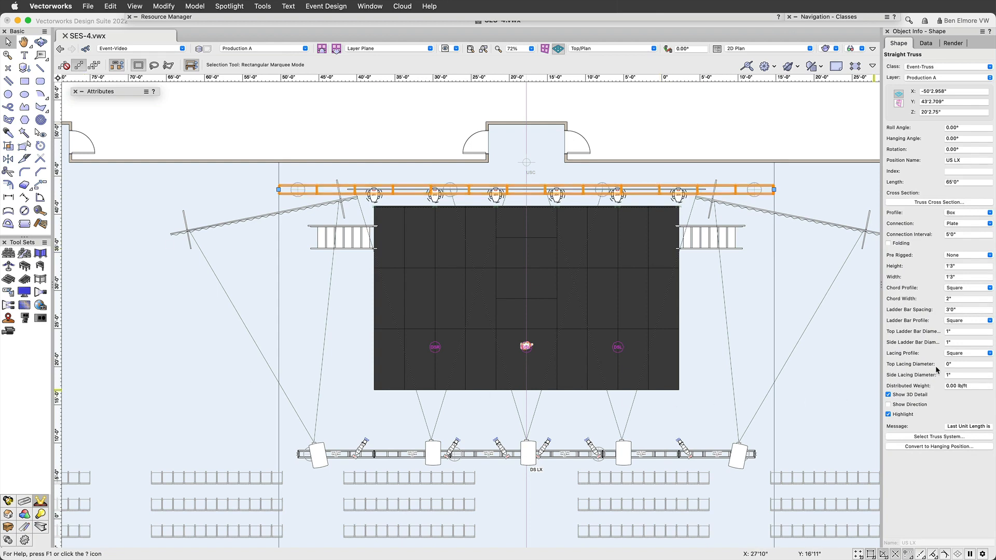
{"action": "left_click", "coordinate": [650, 183]}
{"action": "left_click", "coordinate": [653, 184]}
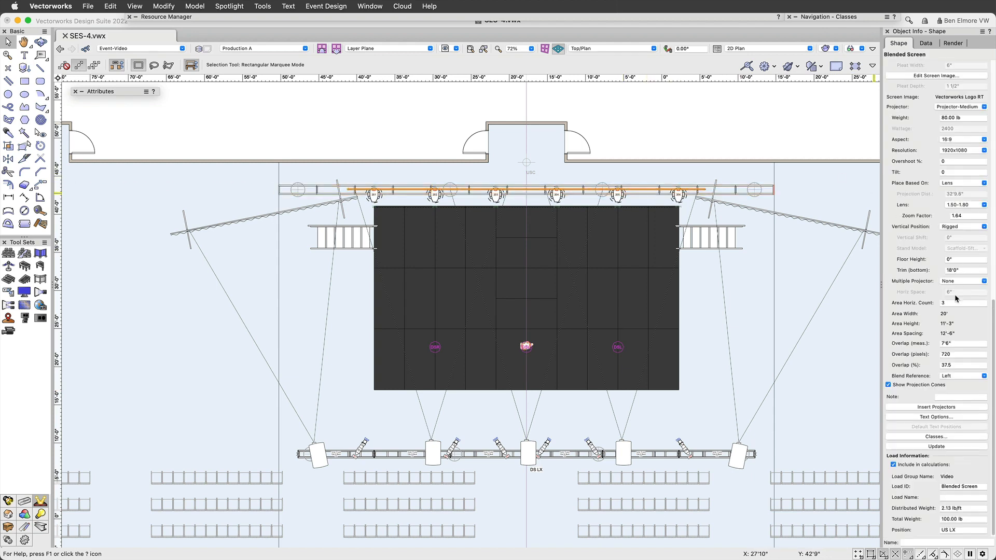
{"action": "scroll", "coordinate": [936, 314], "scroll_direction": "up", "scroll_amount": 5}
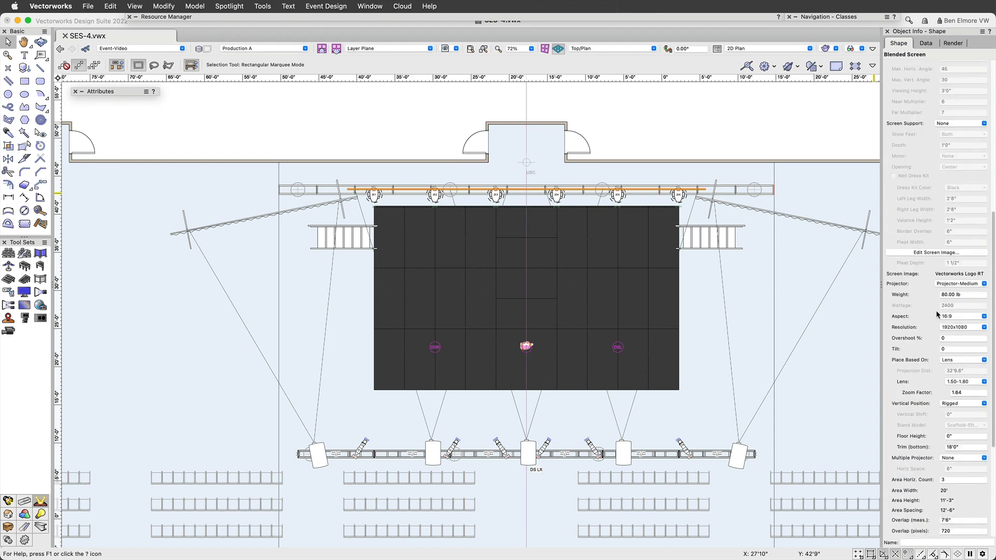
{"action": "scroll", "coordinate": [936, 310], "scroll_direction": "up", "scroll_amount": 5}
{"action": "scroll", "coordinate": [936, 313], "scroll_direction": "down", "scroll_amount": 5}
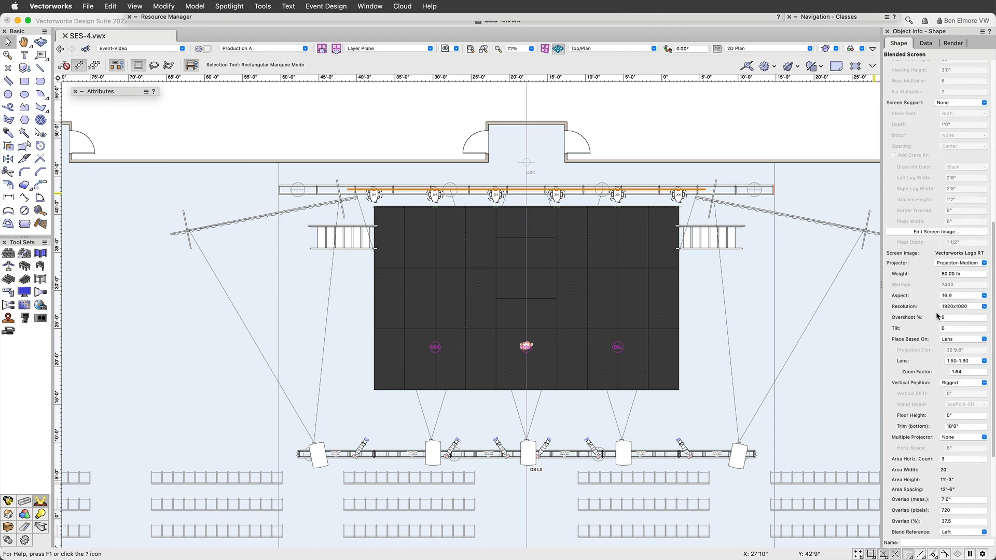
{"action": "scroll", "coordinate": [936, 312], "scroll_direction": "down", "scroll_amount": 3}
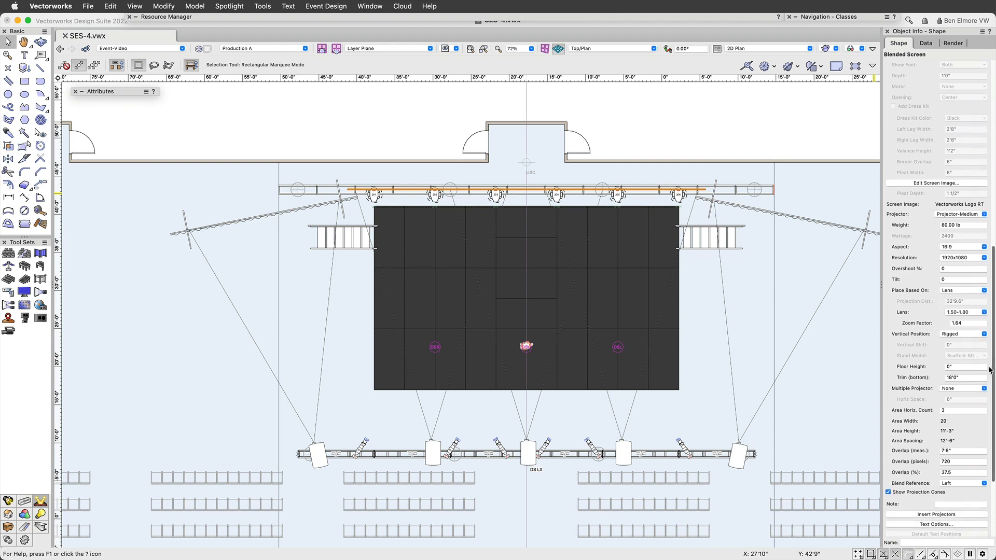
{"action": "scroll", "coordinate": [972, 403], "scroll_direction": "down", "scroll_amount": 1}
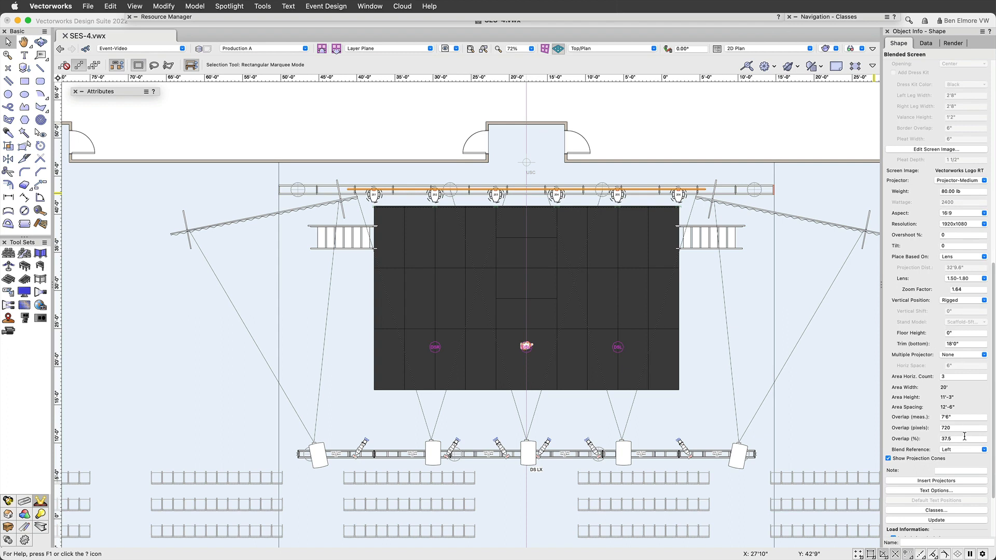
{"action": "scroll", "coordinate": [971, 417], "scroll_direction": "down", "scroll_amount": 3}
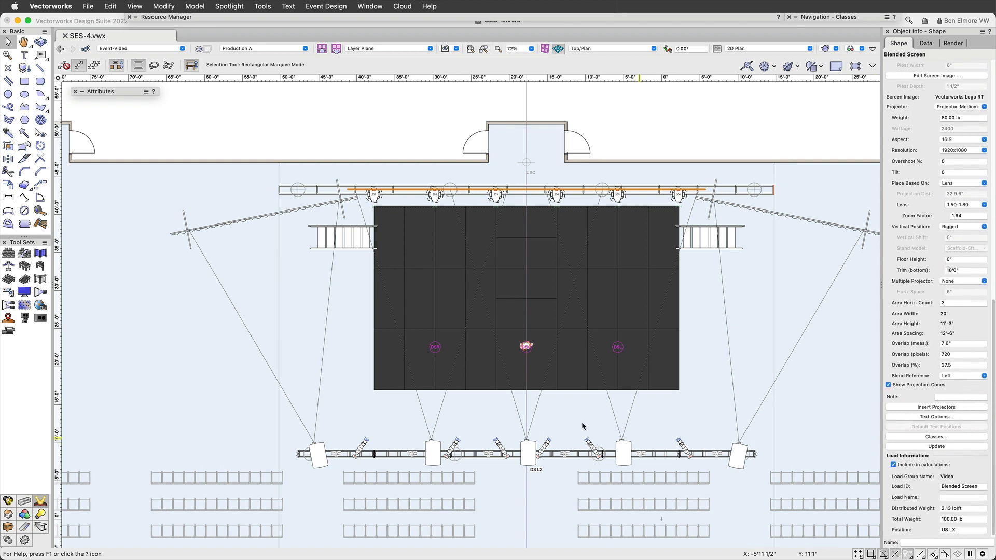
Inspect the objects attached to the DS LX hanging position, and examine the screens, trusses and projectors in a 3D view.
{"action": "left_click", "coordinate": [641, 456]}
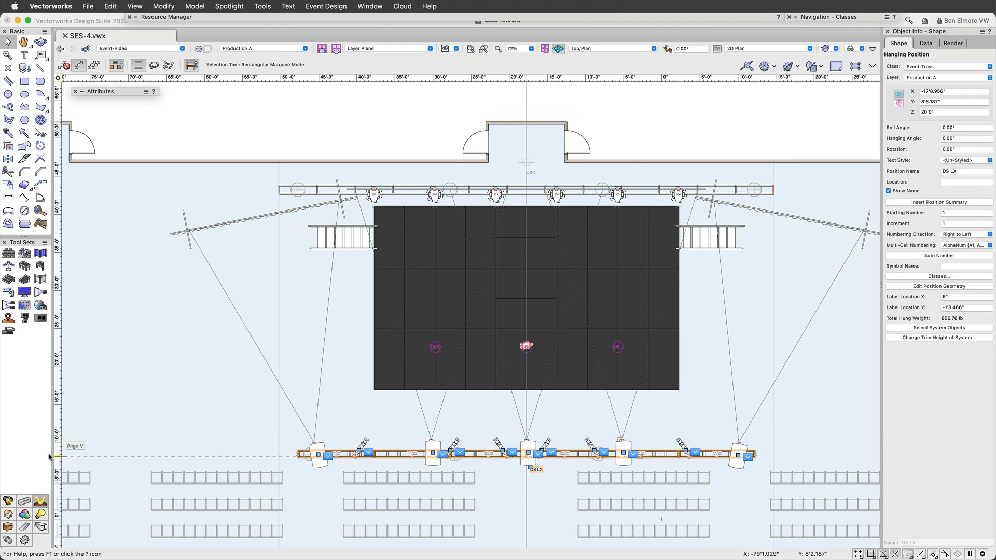
{"action": "key", "text": "shift+c"}
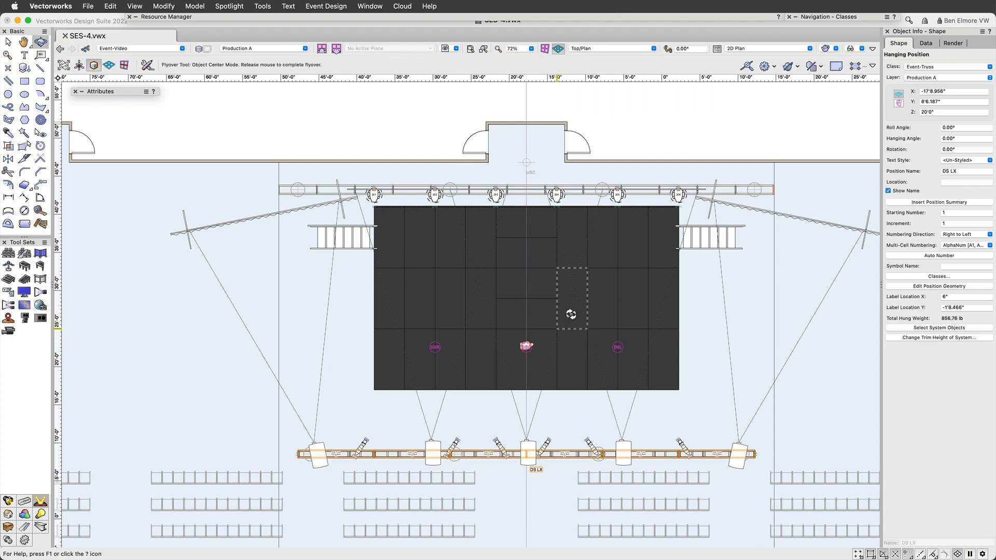
{"action": "left_click_drag", "start_coordinate": [588, 293], "coordinate": [629, 197]}
{"action": "scroll", "coordinate": [487, 329], "scroll_direction": "up", "scroll_amount": 2}
{"action": "scroll", "coordinate": [488, 328], "scroll_direction": "down", "scroll_amount": 1}
{"action": "middle_click_drag", "start_coordinate": [517, 350], "coordinate": [844, 188], "text": "ctrl"}
{"action": "scroll", "coordinate": [520, 349], "scroll_direction": "up", "scroll_amount": 1}
{"action": "scroll", "coordinate": [667, 244], "scroll_direction": "up", "scroll_amount": 1}
{"action": "scroll", "coordinate": [666, 244], "scroll_direction": "up", "scroll_amount": 1}
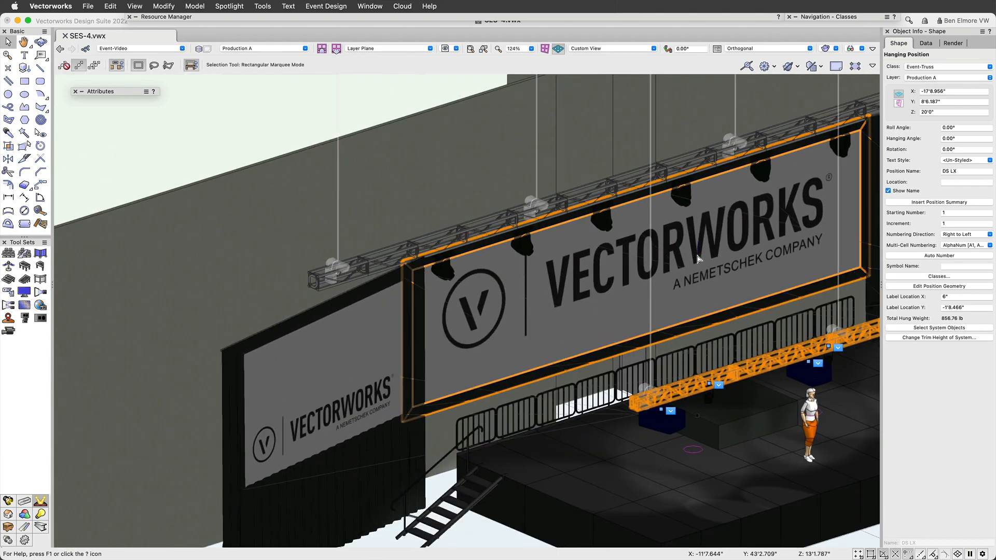
{"action": "scroll", "coordinate": [690, 267], "scroll_direction": "down", "scroll_amount": 3}
{"action": "middle_click_drag", "start_coordinate": [690, 268], "coordinate": [536, 228]}
{"action": "middle_click_drag", "start_coordinate": [560, 164], "coordinate": [458, 285]}
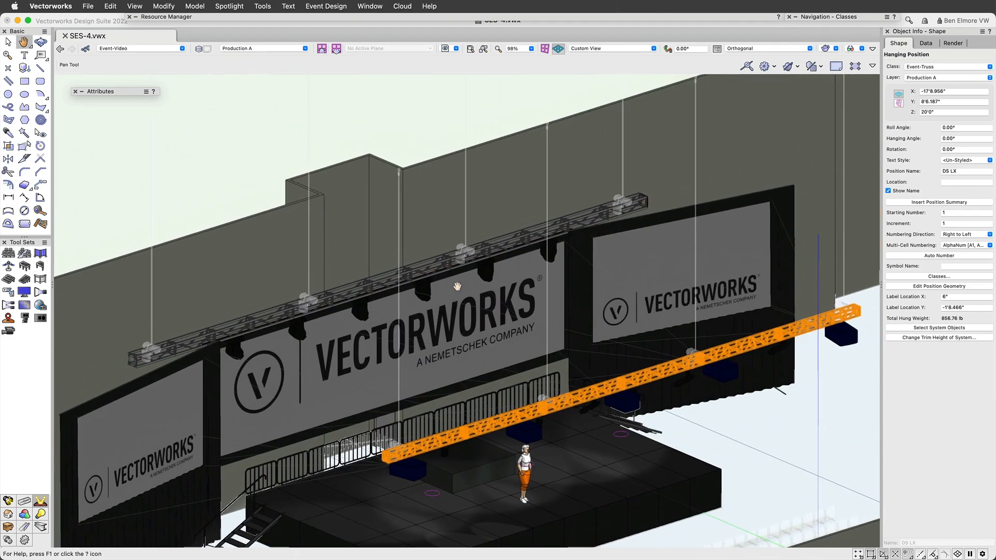
{"action": "scroll", "coordinate": [456, 284], "scroll_direction": "down", "scroll_amount": 1}
{"action": "scroll", "coordinate": [438, 261], "scroll_direction": "up", "scroll_amount": 2}
Convert the upstage truss into a hanging position named US Truss, using its geometry instead of creating a symbol.
{"action": "left_click", "coordinate": [447, 276]}
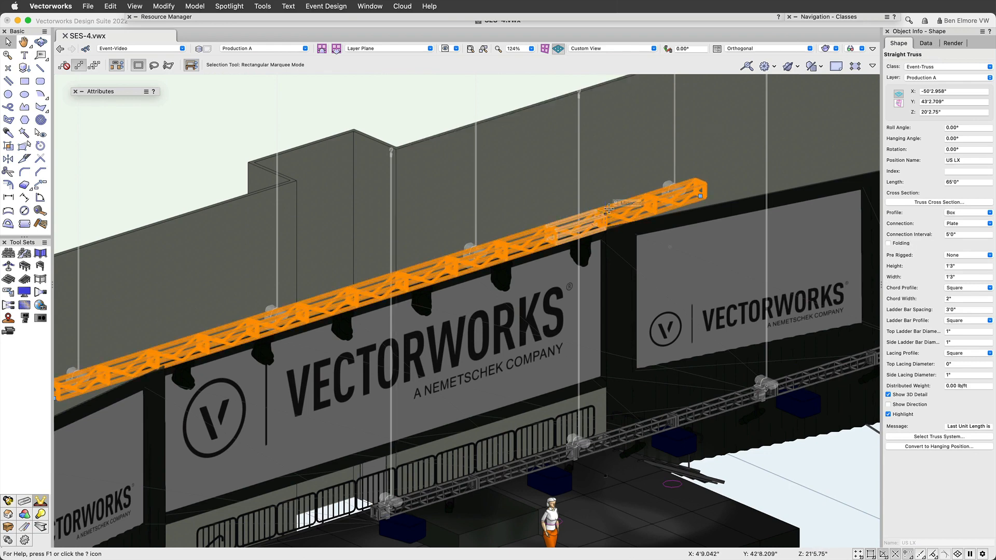
{"action": "left_click", "coordinate": [955, 447]}
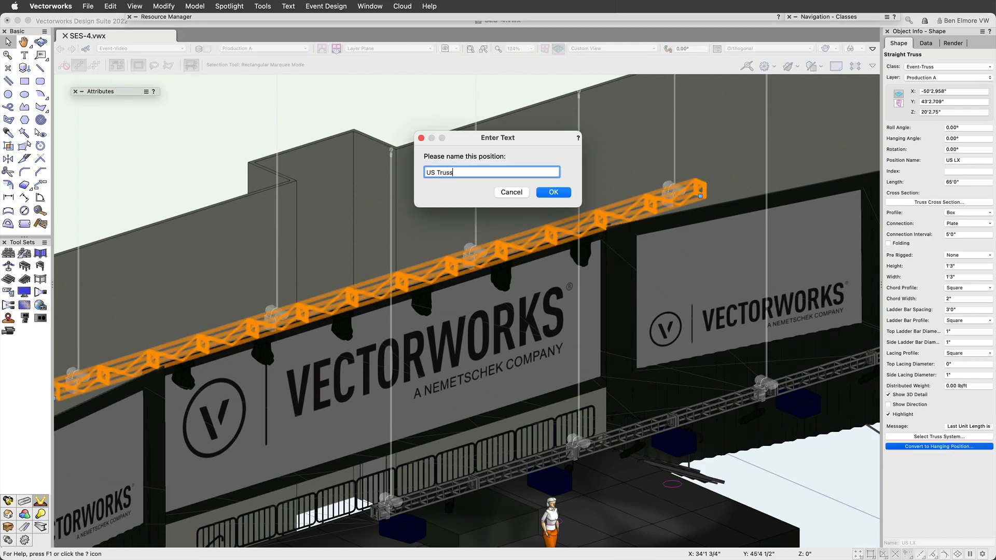
{"action": "key", "text": "Return"}
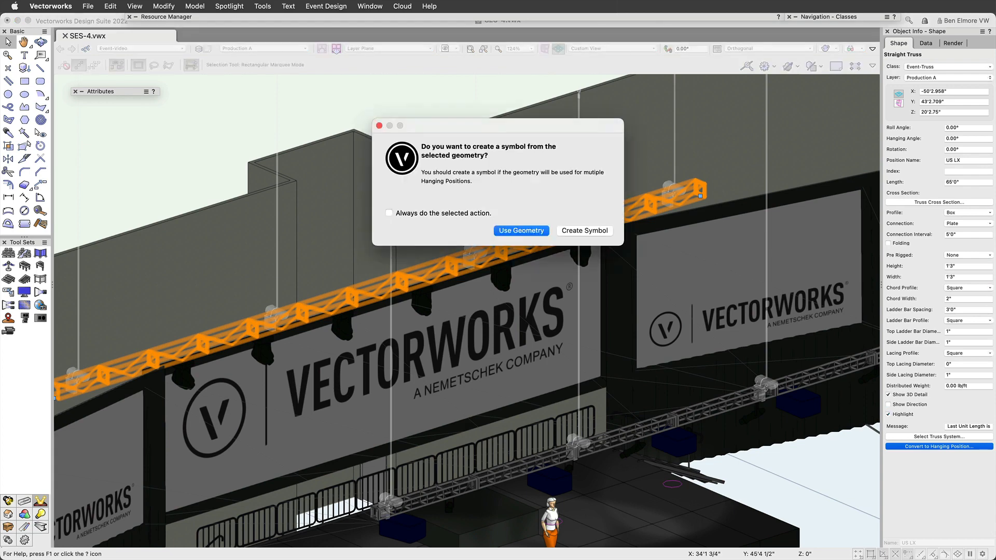
{"action": "left_click", "coordinate": [520, 231]}
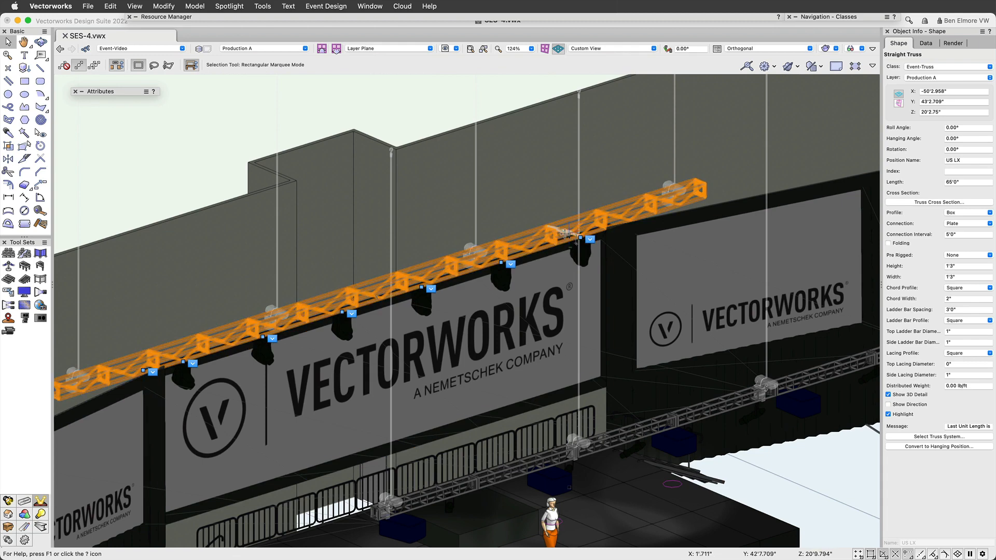
Raise the trim height of the US Truss hanging position's connected system by 5' relative to its current height.
{"action": "key", "text": "h"}
{"action": "left_click_drag", "start_coordinate": [522, 214], "coordinate": [617, 183]}
{"action": "key", "text": "x"}
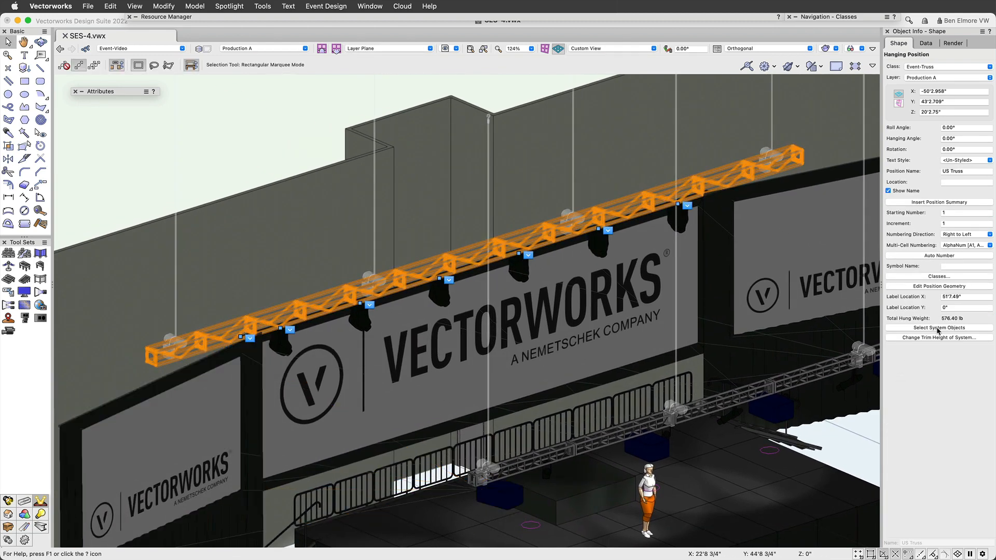
{"action": "left_click", "coordinate": [954, 338]}
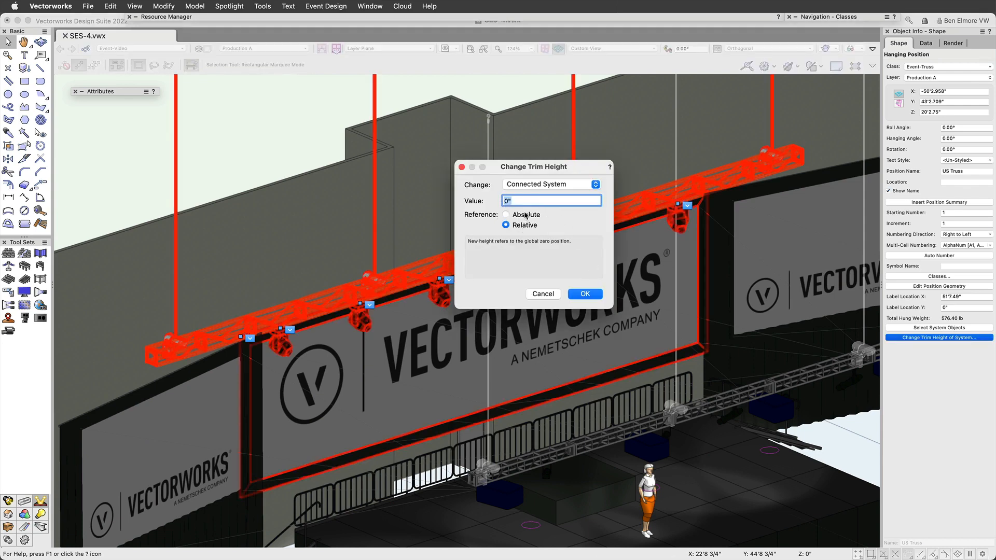
{"action": "type", "text": "51"}
{"action": "type", "text": "'"}
{"action": "key", "text": "Return"}
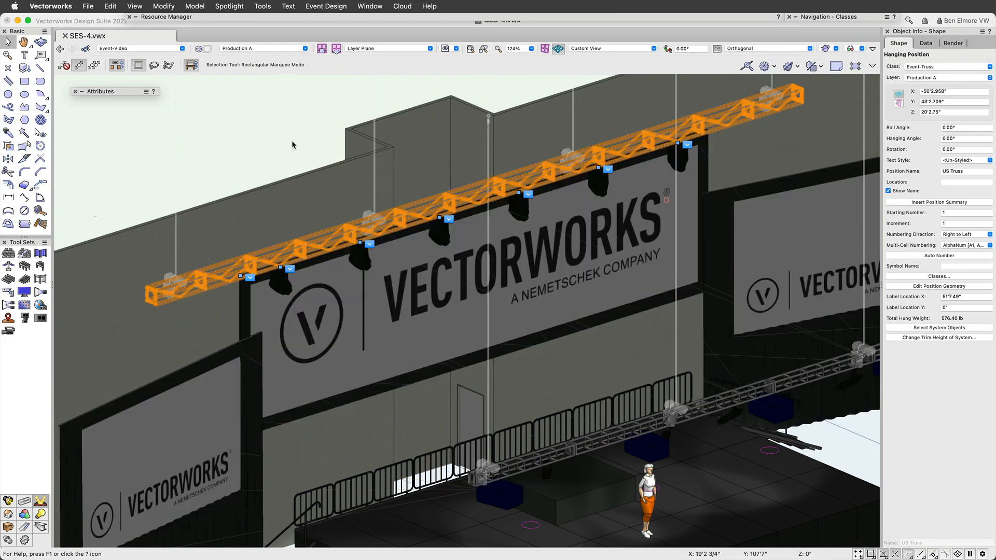
Lower the blended center screen independently of the upstage truss by setting its Z height to 8'0".
{"action": "left_click", "coordinate": [405, 334]}
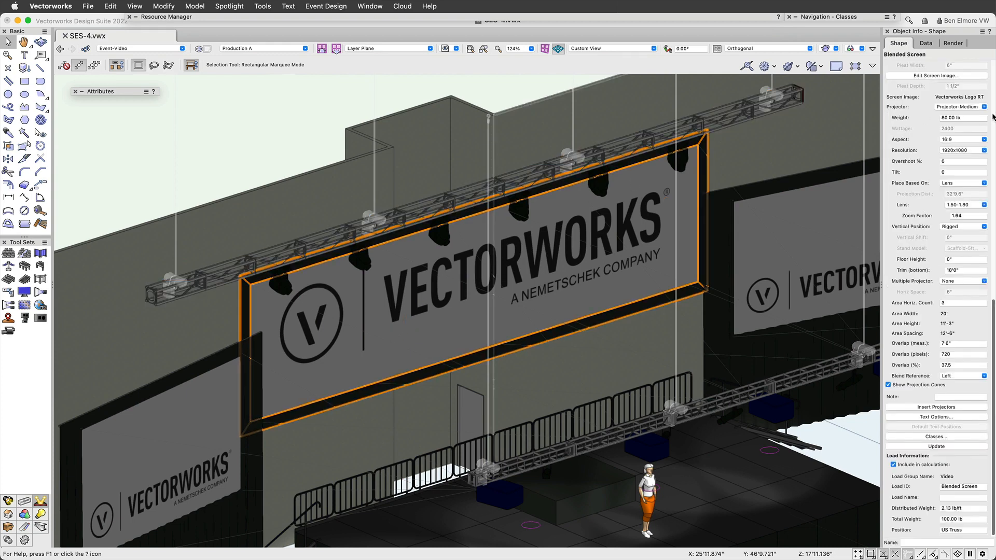
{"action": "scroll", "coordinate": [993, 117], "scroll_direction": "up", "scroll_amount": 10}
{"action": "left_click", "coordinate": [957, 113]}
{"action": "type", "text": "8"}
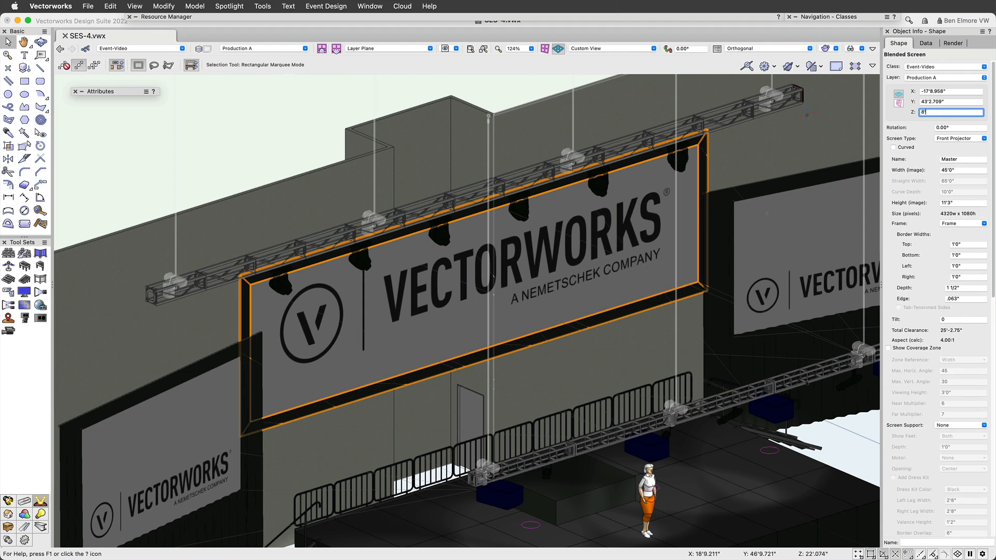
{"action": "key", "text": "Return"}
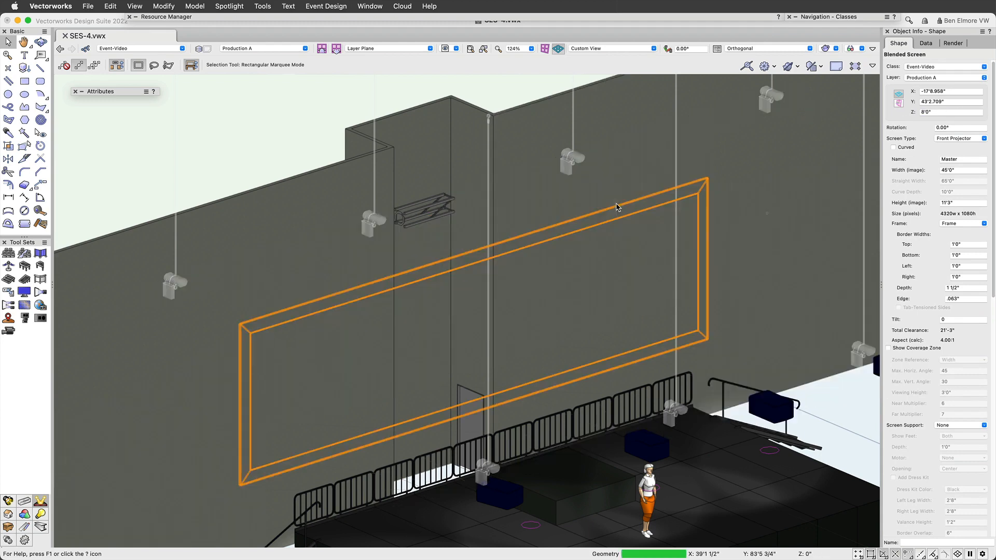
{"action": "left_click", "coordinate": [533, 127]}
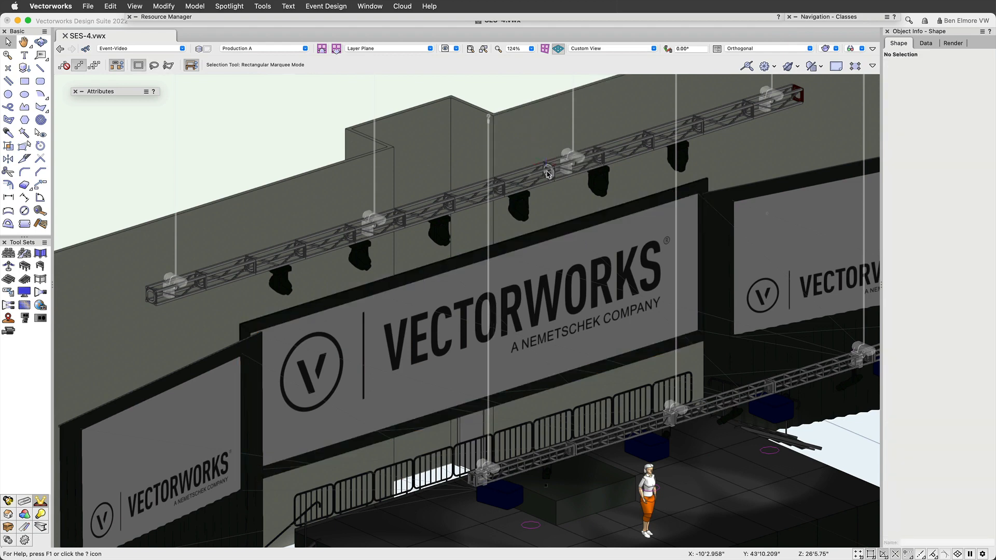
Select the US Truss hanging position and examine its attached objects in relation to the lowered center screen.
{"action": "left_click", "coordinate": [547, 172]}
{"action": "left_click", "coordinate": [547, 172]}
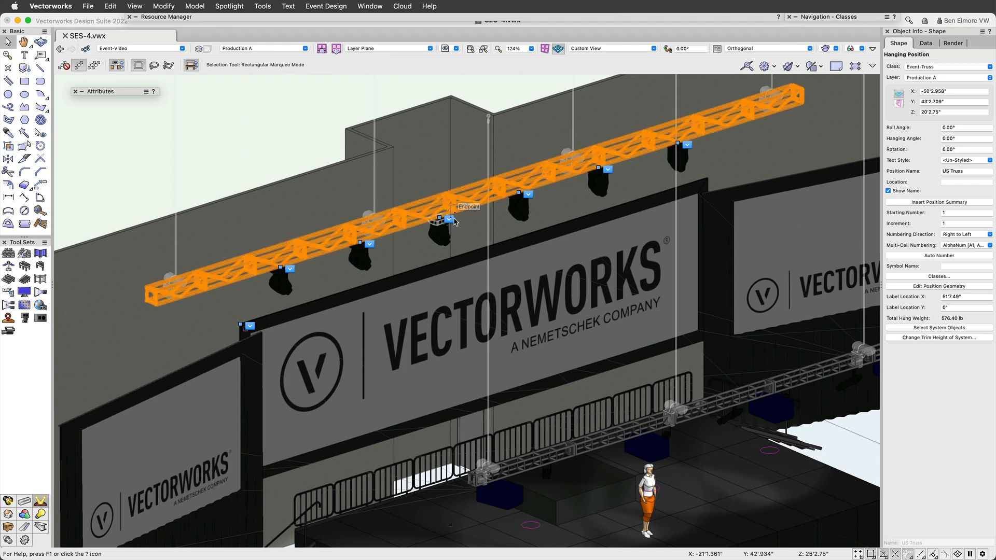
{"action": "scroll", "coordinate": [443, 231], "scroll_direction": "down", "scroll_amount": 2}
{"action": "middle_click_drag", "start_coordinate": [443, 231], "coordinate": [330, 173]}
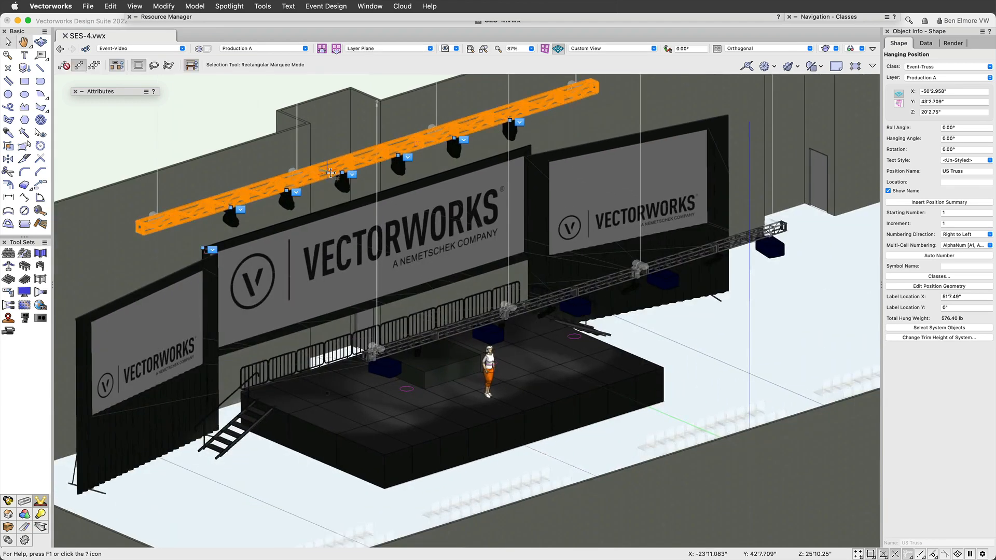
Insert an LED screen in Top/Plan view on the stage deck, upstage of the DSR mark, facing straight with no rotation.
{"action": "key", "text": "super+5"}
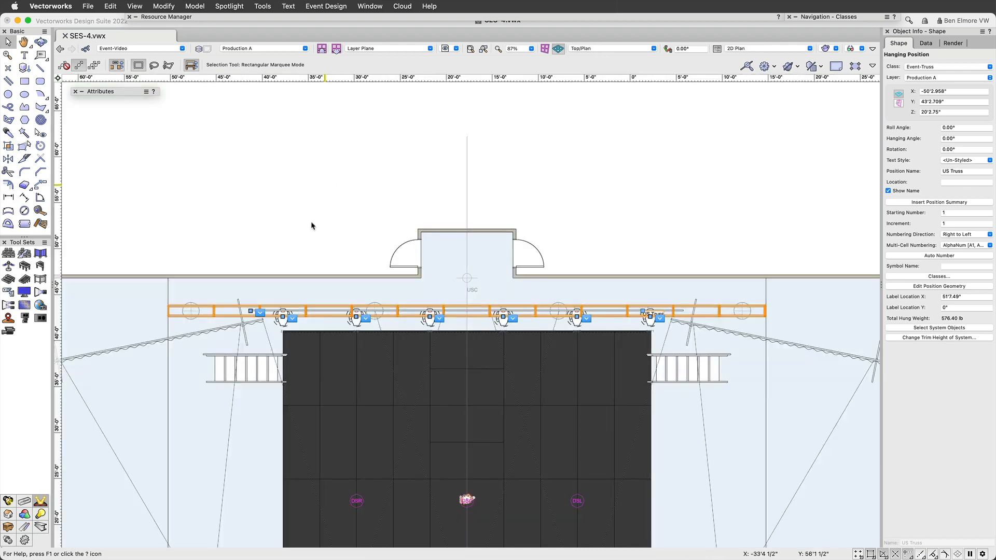
{"action": "middle_click_drag", "start_coordinate": [335, 281], "coordinate": [478, 119]}
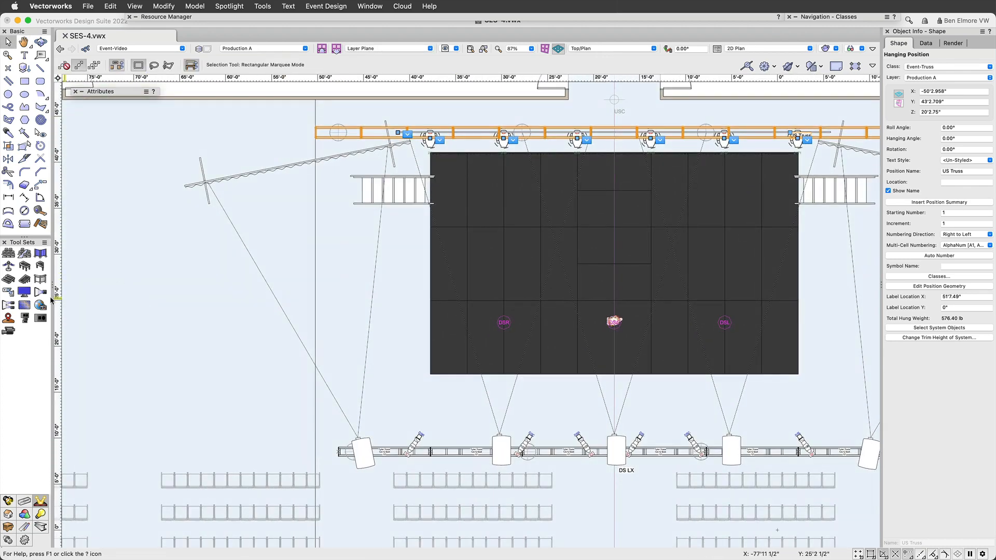
{"action": "left_click", "coordinate": [24, 306]}
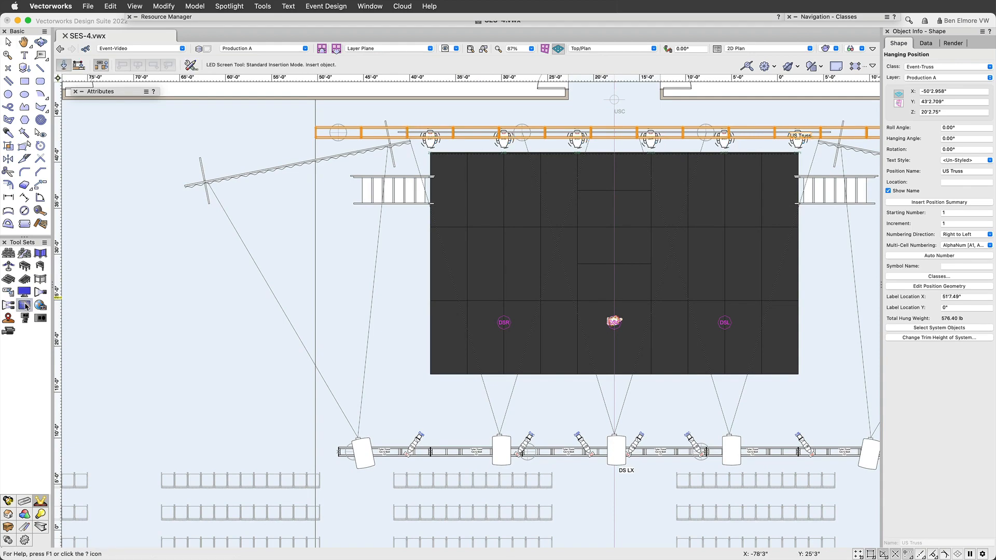
{"action": "scroll", "coordinate": [504, 204], "scroll_direction": "up", "scroll_amount": 3}
{"action": "scroll", "coordinate": [504, 204], "scroll_direction": "up", "scroll_amount": 3}
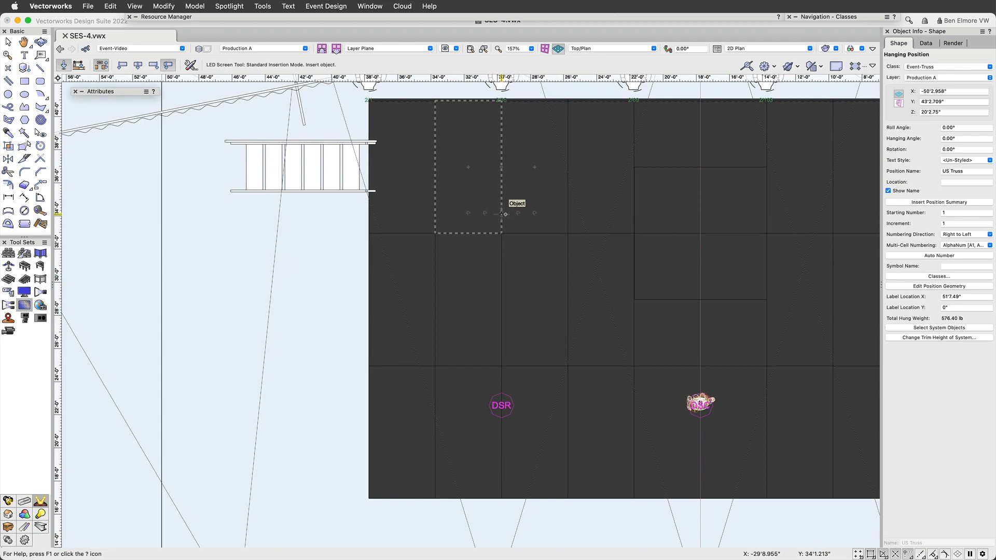
{"action": "left_click", "coordinate": [505, 214]}
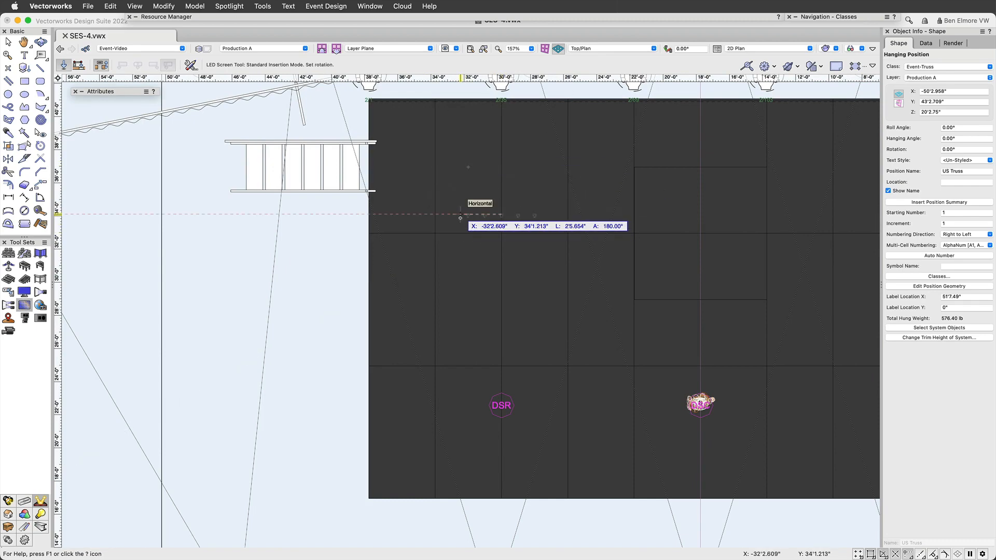
{"action": "scroll", "coordinate": [460, 218], "scroll_direction": "up", "scroll_amount": 3}
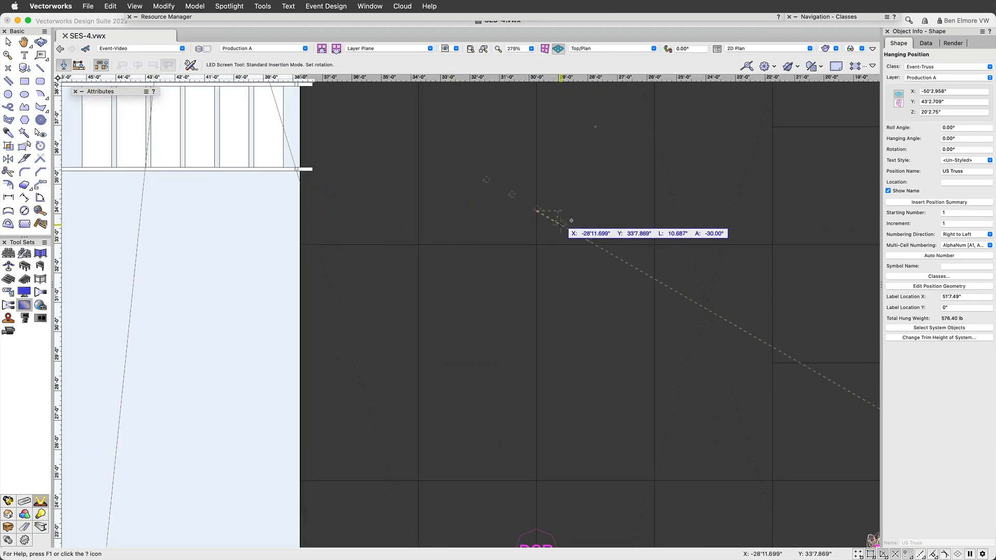
{"action": "left_click", "coordinate": [606, 216]}
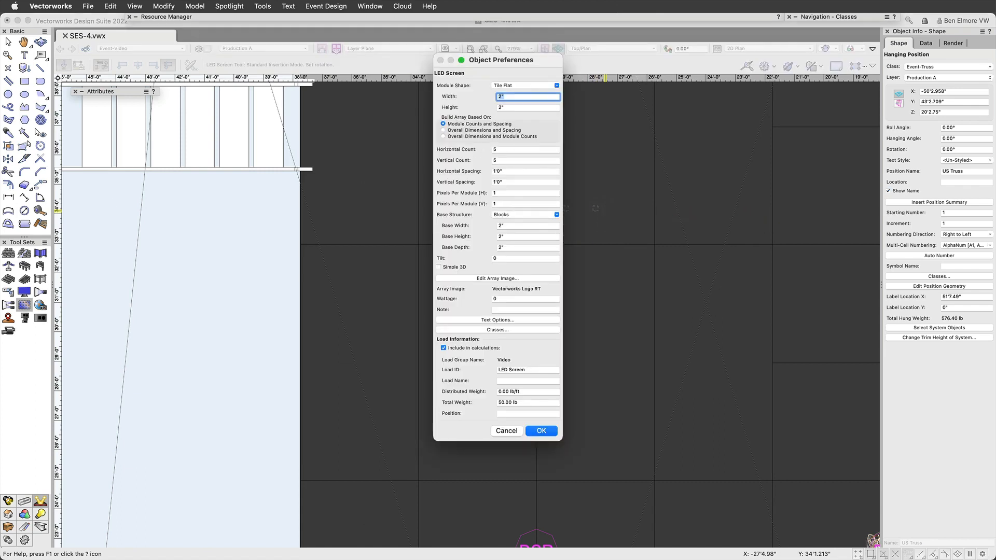
Set the LED modules' horizontal and vertical spacing to 1'7.685", pixels per module to 192 both ways, and base structure to Frame.
{"action": "left_click", "coordinate": [519, 171]}
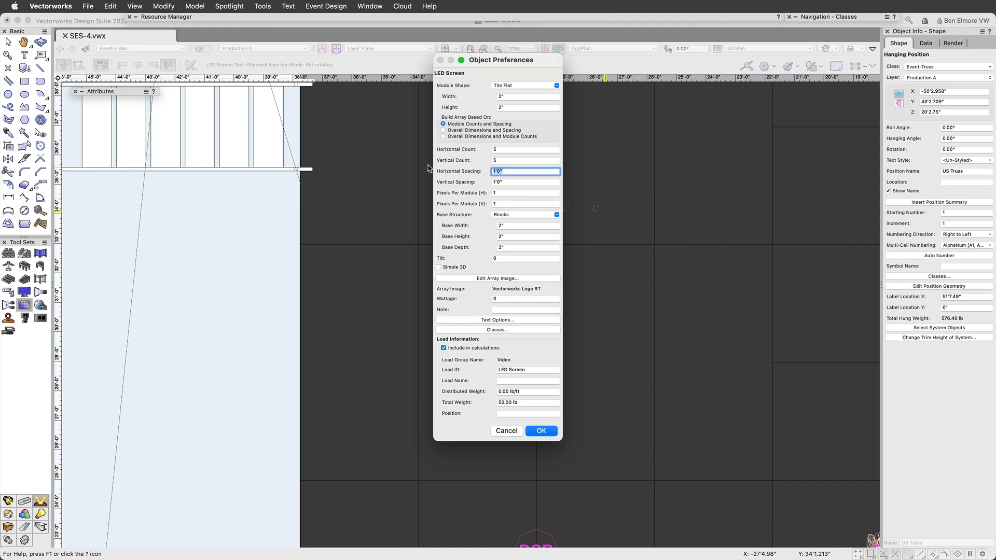
{"action": "type", "text": "1"}
{"action": "key", "text": "Tab"}
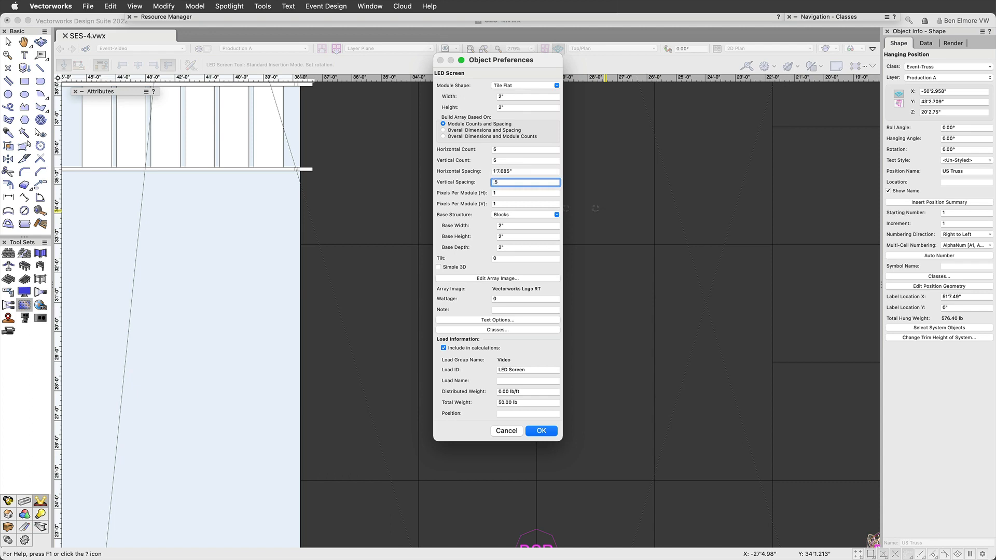
{"action": "key", "text": "Tab"}
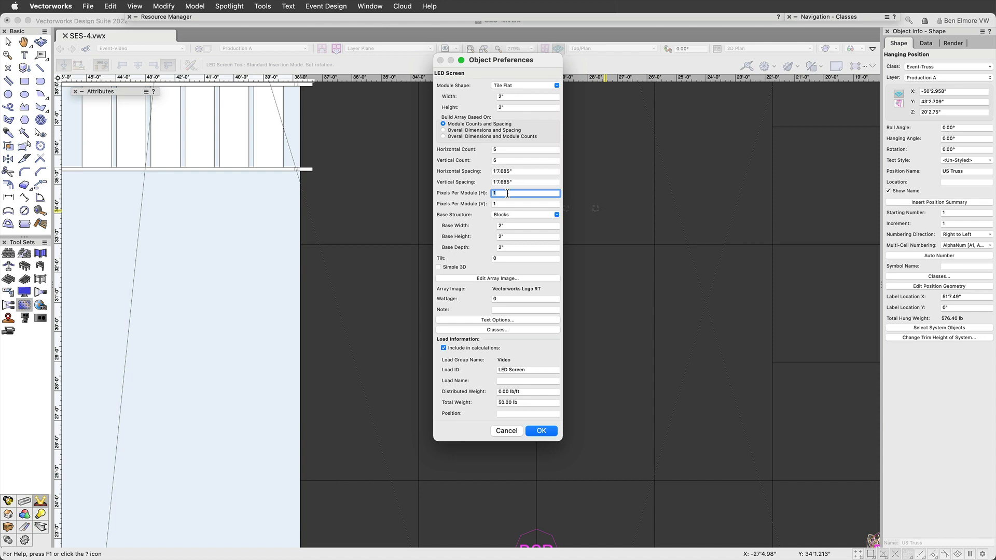
{"action": "key", "text": "Tab"}
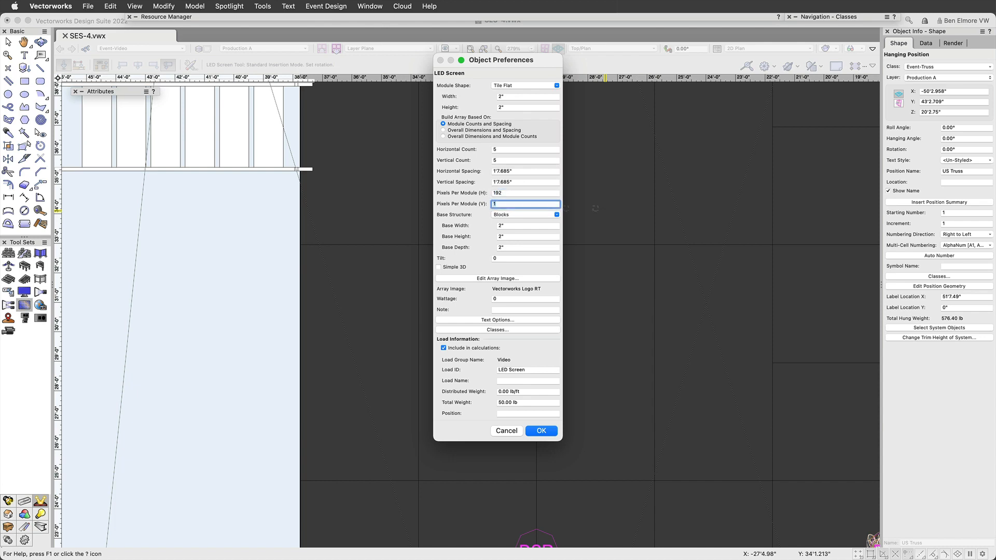
{"action": "key", "text": "Tab"}
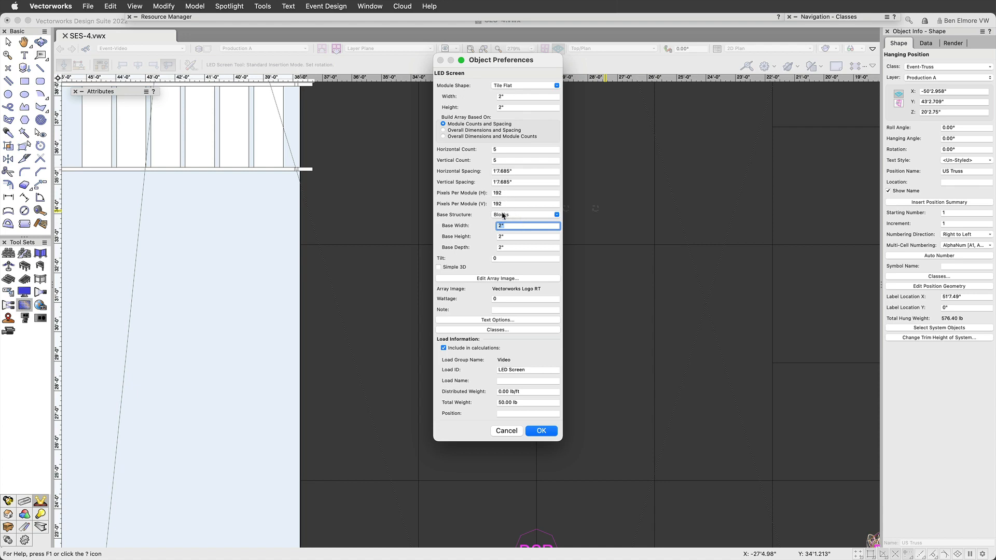
{"action": "left_click", "coordinate": [518, 213]}
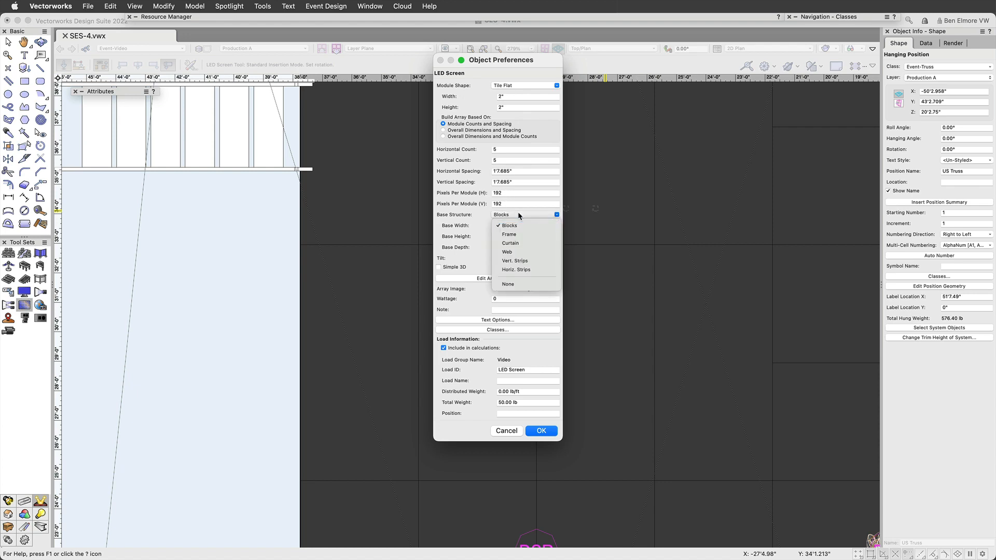
{"action": "left_click", "coordinate": [530, 234]}
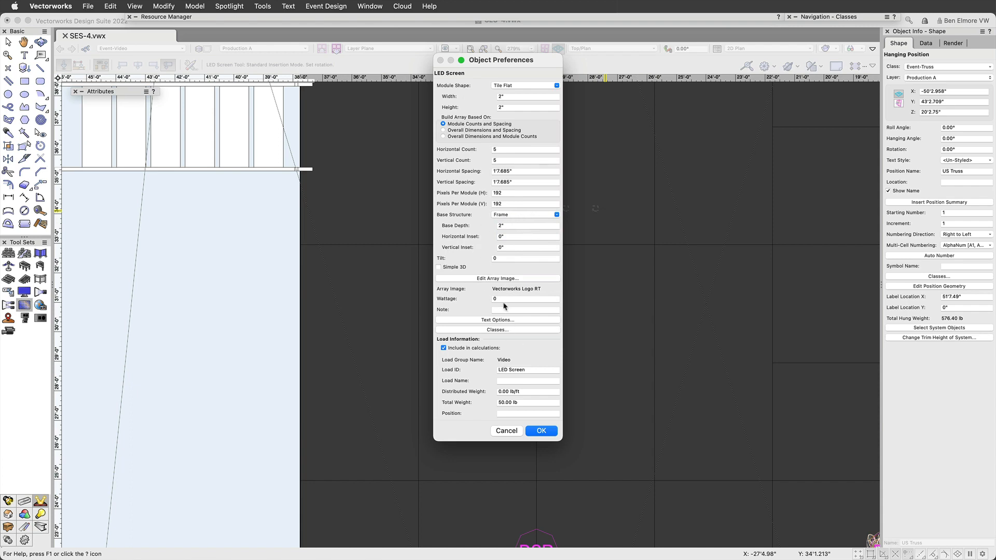
Assign the LED screen parts their default classes with the Video prefix and accept the object preferences.
{"action": "left_click", "coordinate": [493, 330]}
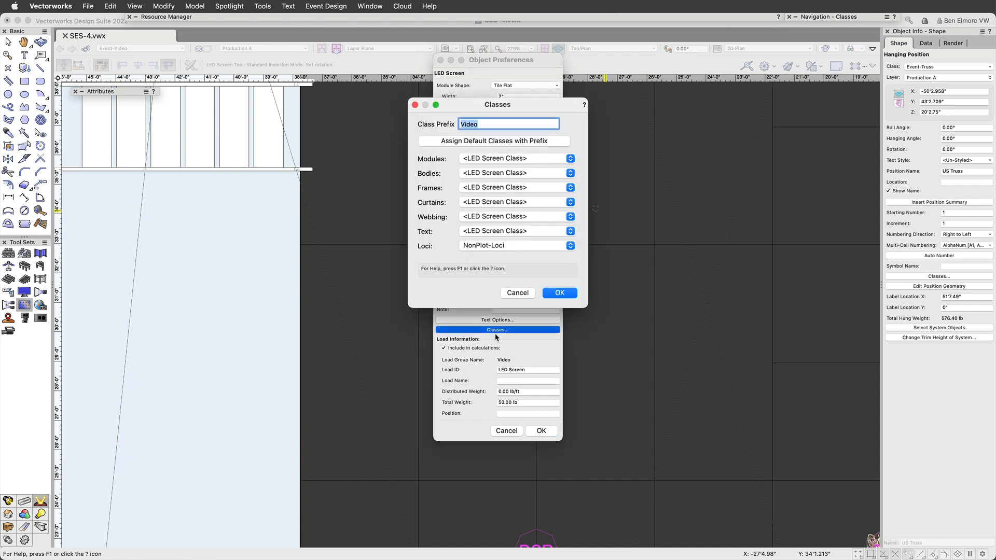
{"action": "left_click", "coordinate": [462, 143]}
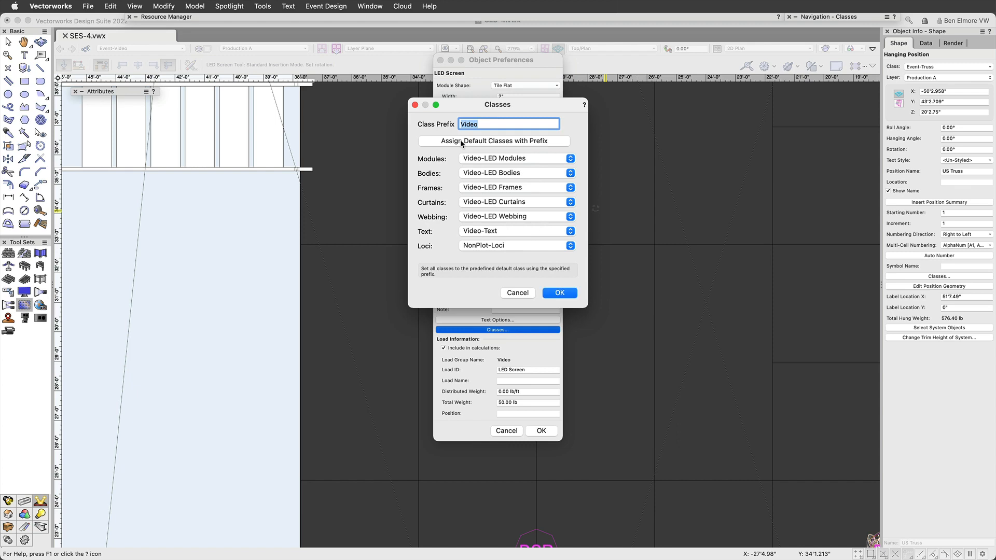
{"action": "left_click", "coordinate": [560, 293]}
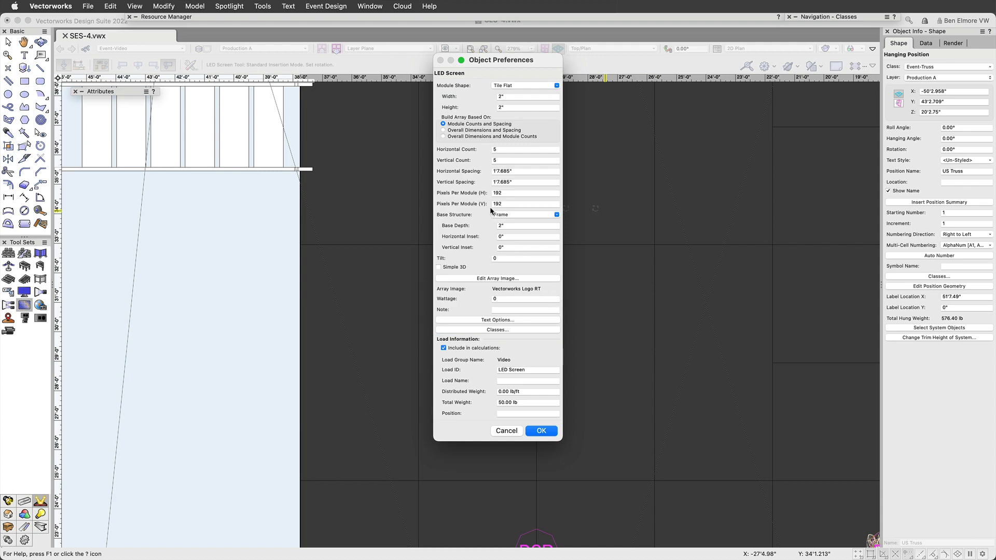
{"action": "left_click", "coordinate": [546, 434]}
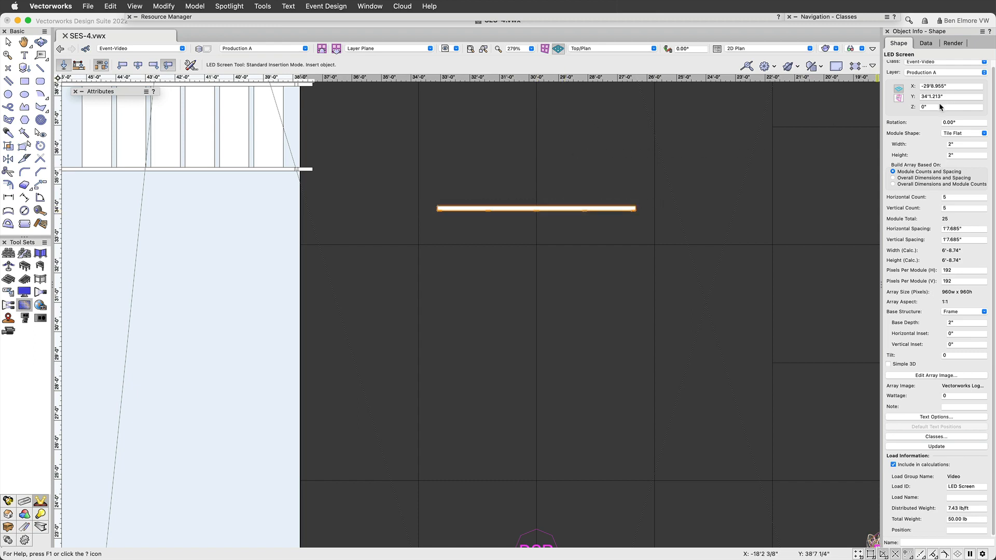
Set the LED screen's Z height to 4'0" and inspect the panel above the stage in a 3D view.
{"action": "scroll", "coordinate": [939, 105], "scroll_direction": "up", "scroll_amount": 1}
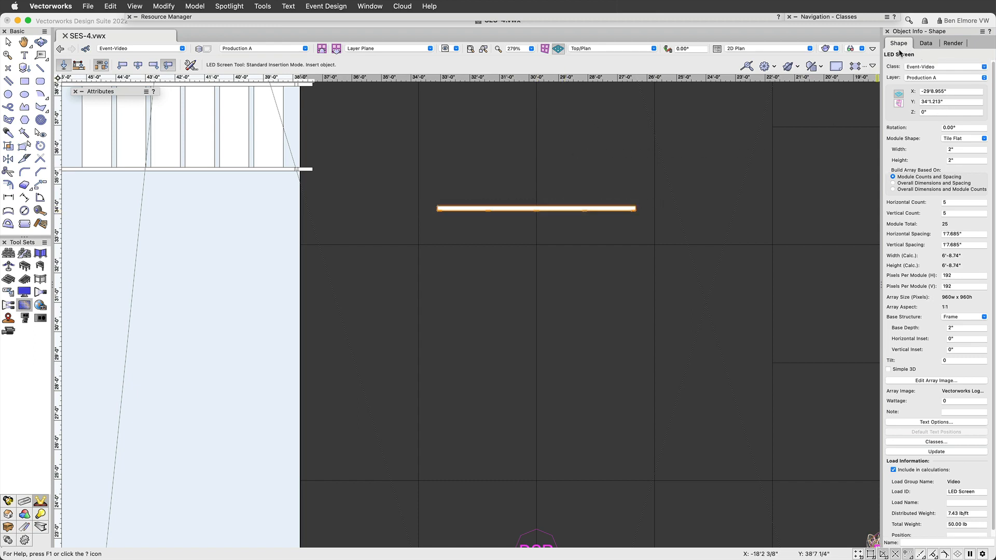
{"action": "left_click", "coordinate": [928, 112]}
{"action": "type", "text": "48"}
{"action": "key", "text": "Return"}
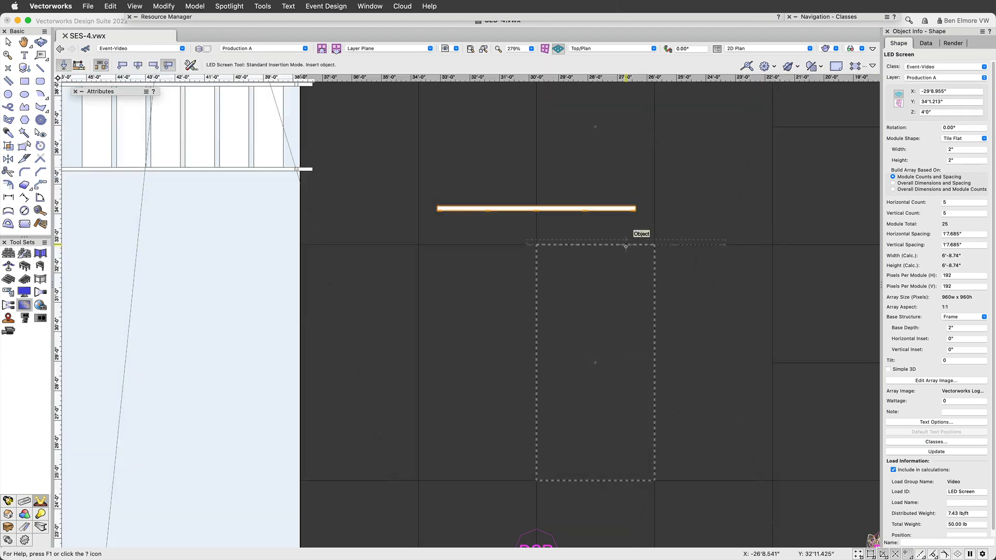
{"action": "key", "text": "shift+c"}
{"action": "left_click_drag", "start_coordinate": [649, 238], "coordinate": [657, 172]}
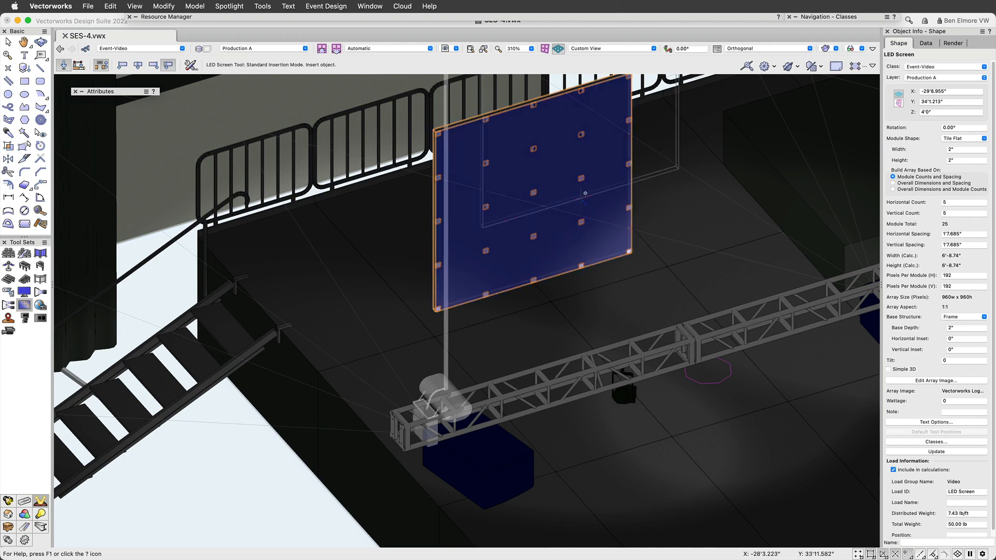
{"action": "middle_click_drag", "start_coordinate": [700, 202], "coordinate": [605, 307]}
{"action": "key", "text": "x"}
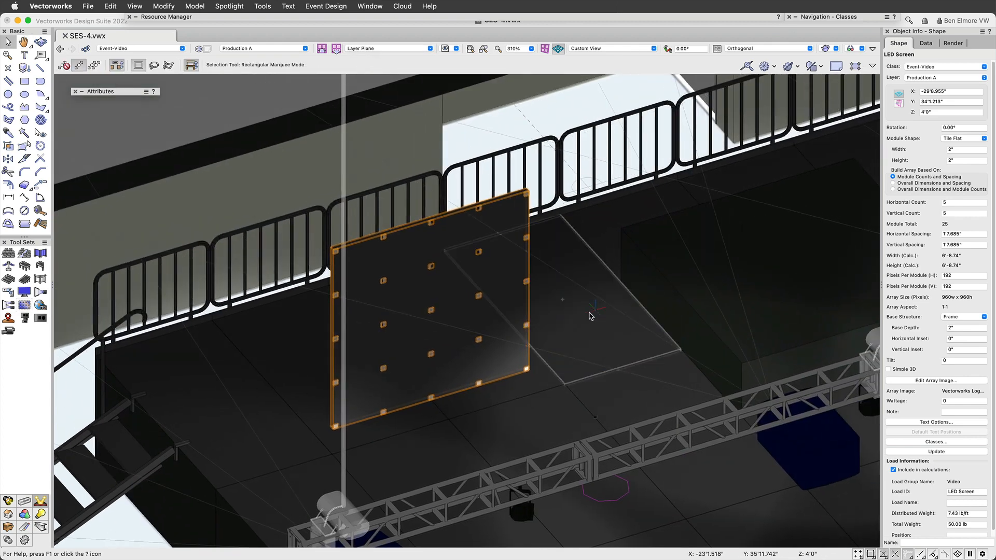
Set the LED screen's horizontal module count to 8.
{"action": "left_click", "coordinate": [961, 204]}
{"action": "key", "text": "Return"}
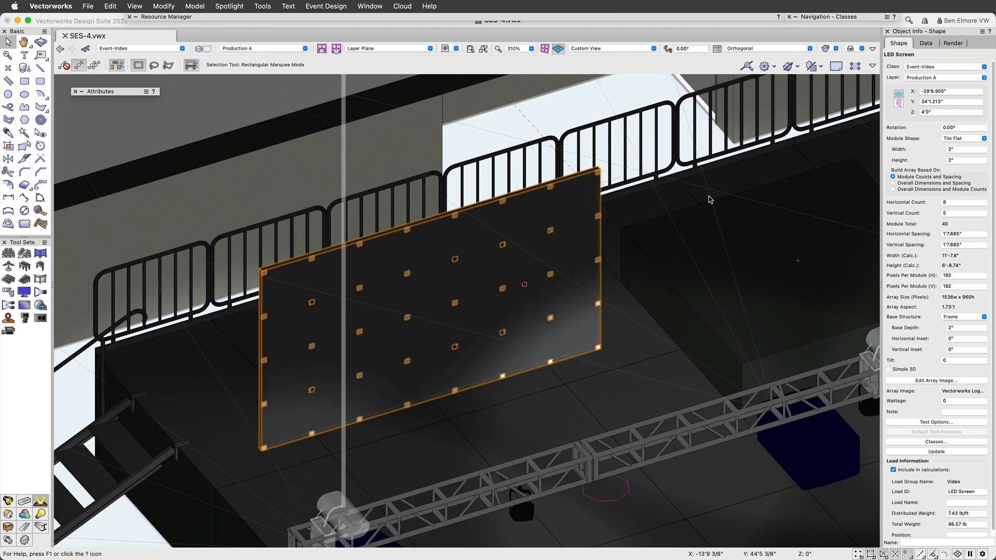
{"action": "scroll", "coordinate": [951, 237], "scroll_direction": "down", "scroll_amount": 1}
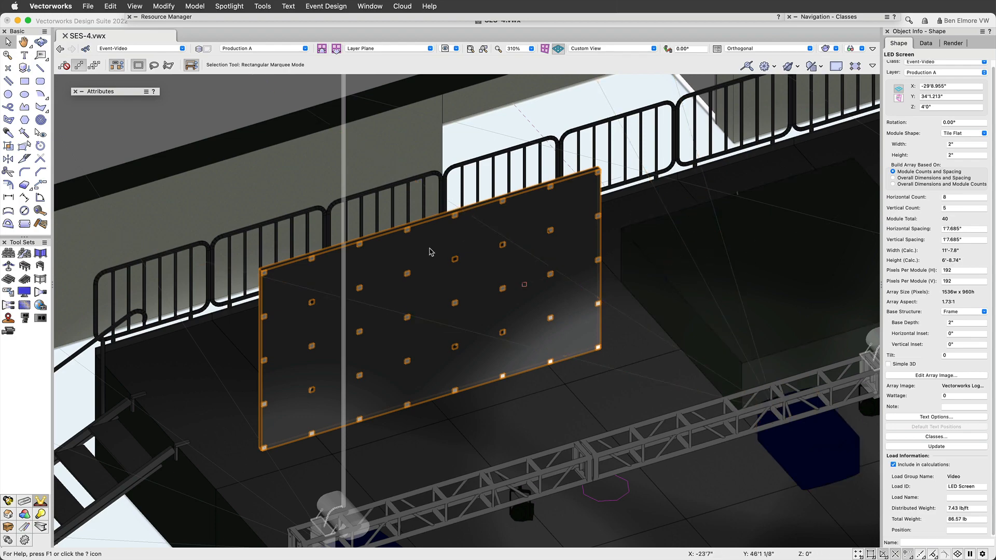
Try to move the LED screen across the stage toward its front edge.
{"action": "scroll", "coordinate": [458, 236], "scroll_direction": "down", "scroll_amount": 5}
{"action": "scroll", "coordinate": [480, 236], "scroll_direction": "up", "scroll_amount": 4}
{"action": "middle_click_drag", "start_coordinate": [547, 237], "coordinate": [334, 233]}
{"action": "scroll", "coordinate": [333, 233], "scroll_direction": "down", "scroll_amount": 1}
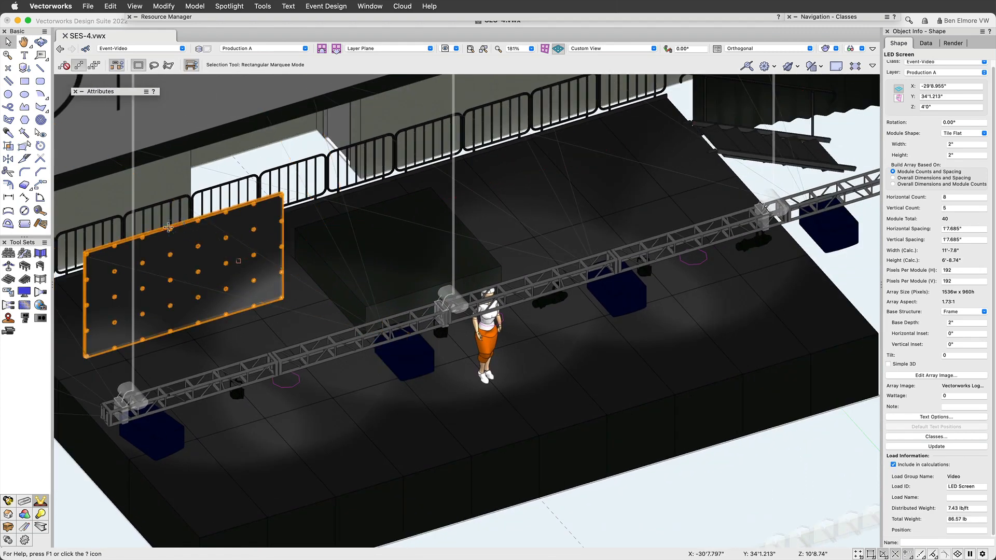
{"action": "left_click_drag", "start_coordinate": [169, 231], "coordinate": [662, 261]}
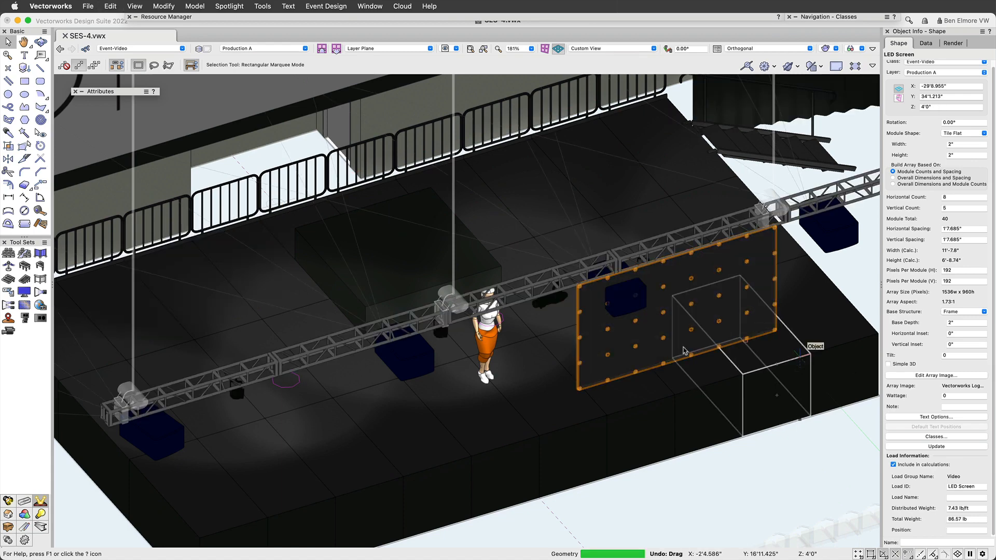
{"action": "scroll", "coordinate": [377, 336], "scroll_direction": "down", "scroll_amount": 2}
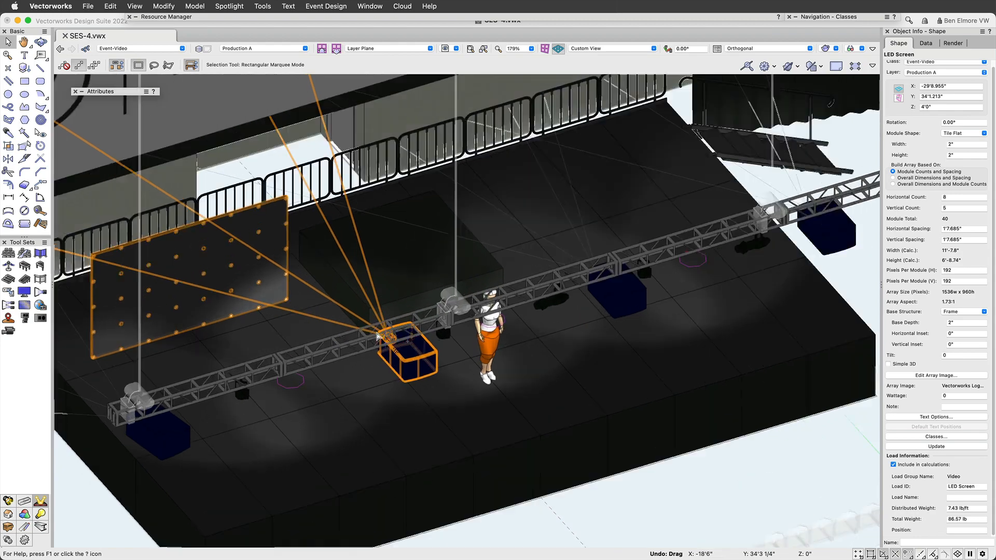
{"action": "scroll", "coordinate": [377, 336], "scroll_direction": "up", "scroll_amount": 3}
{"action": "scroll", "coordinate": [453, 330], "scroll_direction": "down", "scroll_amount": 3}
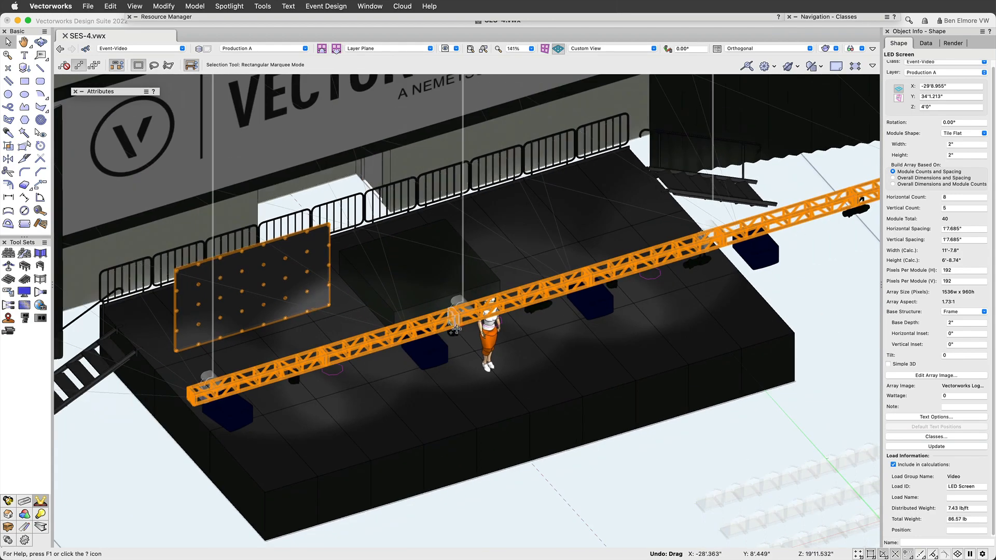
In Top/Plan view, mirror a duplicate of the LED screen across the stage's vertical centre line.
{"action": "key", "text": "super+5"}
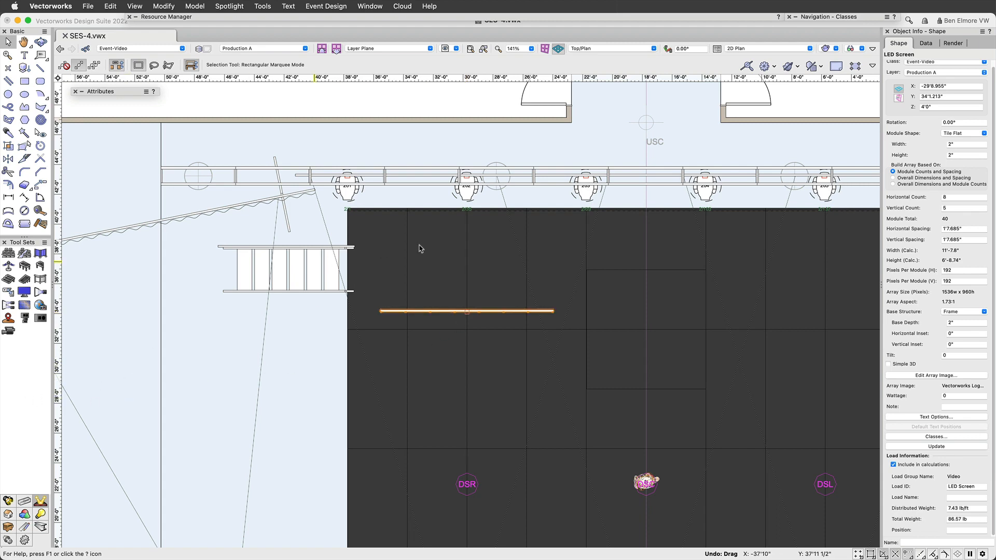
{"action": "key", "text": "shift+m"}
{"action": "left_click", "coordinate": [645, 97]}
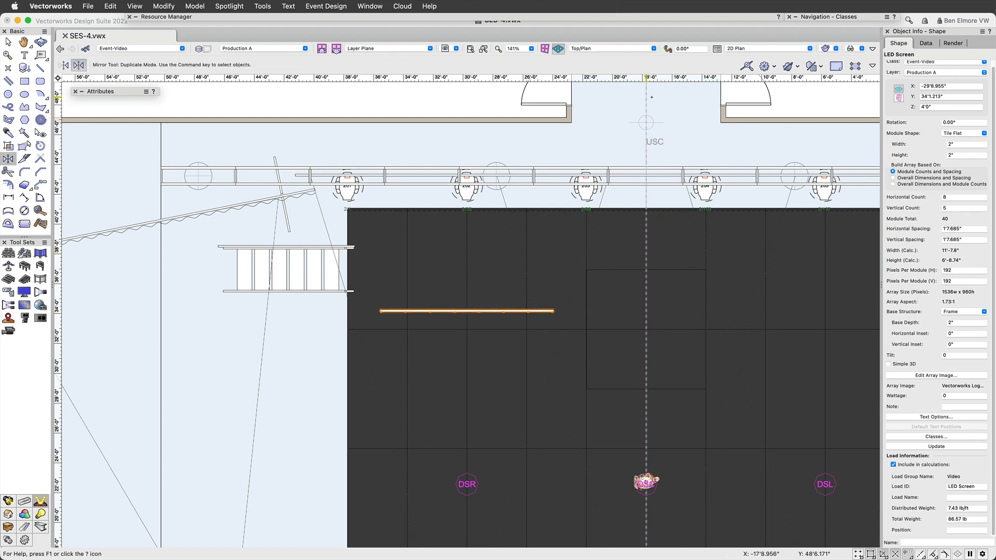
{"action": "left_click", "coordinate": [649, 159]}
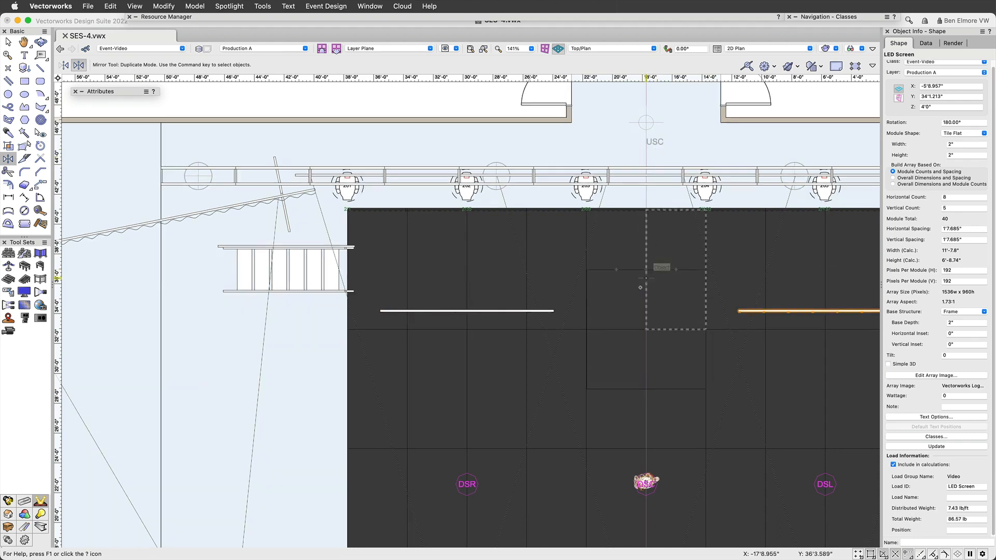
Select both LED screens and flip them vertically.
{"action": "key", "text": "x"}
{"action": "left_click", "coordinate": [539, 311], "text": "shift"}
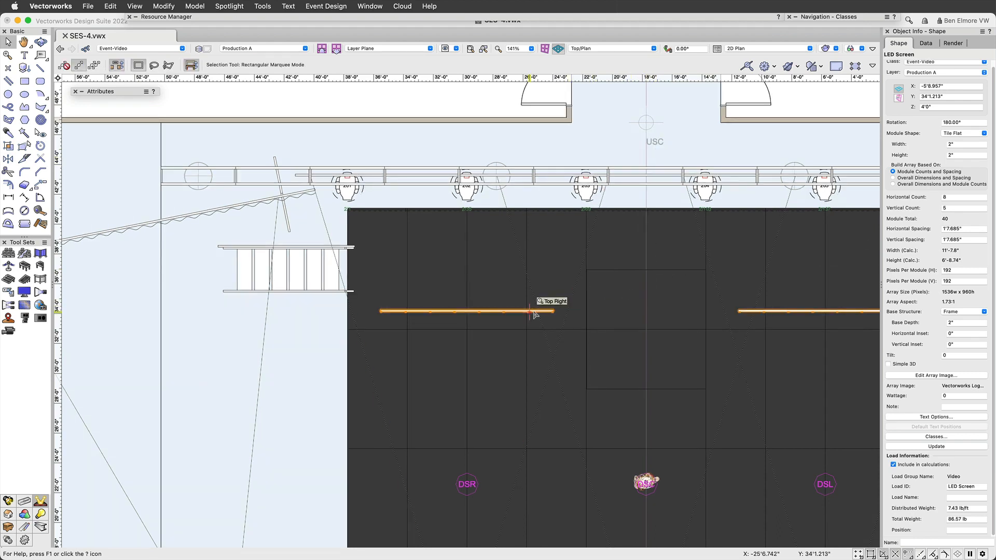
{"action": "key", "text": "super+shift+v"}
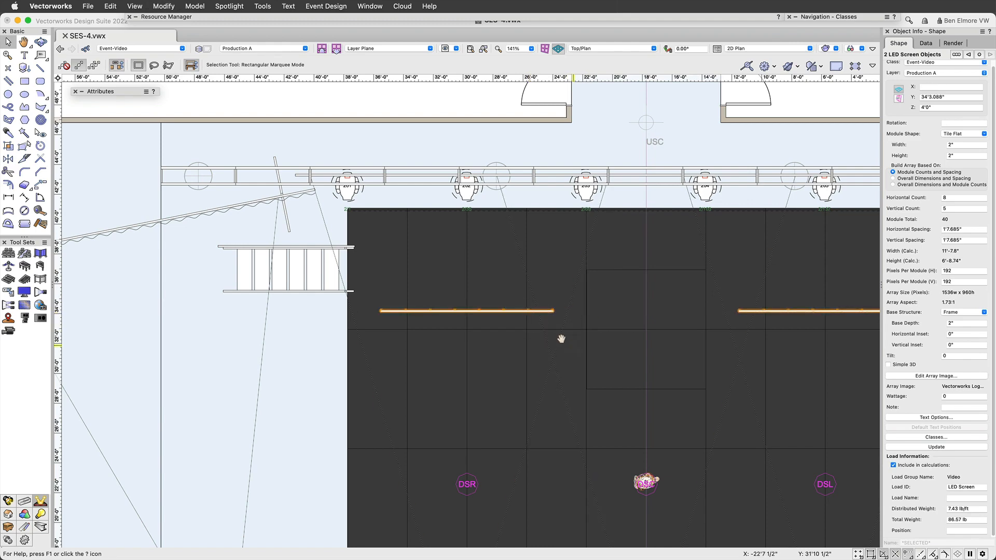
Insert an unrotated flat-panel 16:9 television with the 42in W.S. casing in front of the far stage-right seating block.
{"action": "scroll", "coordinate": [571, 342], "scroll_direction": "down", "scroll_amount": 5}
{"action": "middle_click_drag", "start_coordinate": [484, 321], "coordinate": [483, 292]}
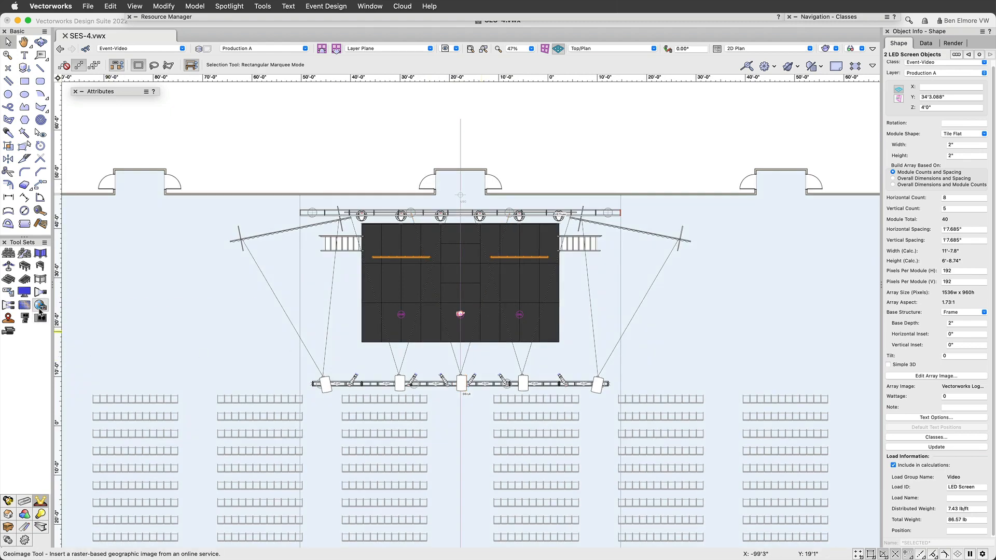
{"action": "left_click", "coordinate": [23, 292]}
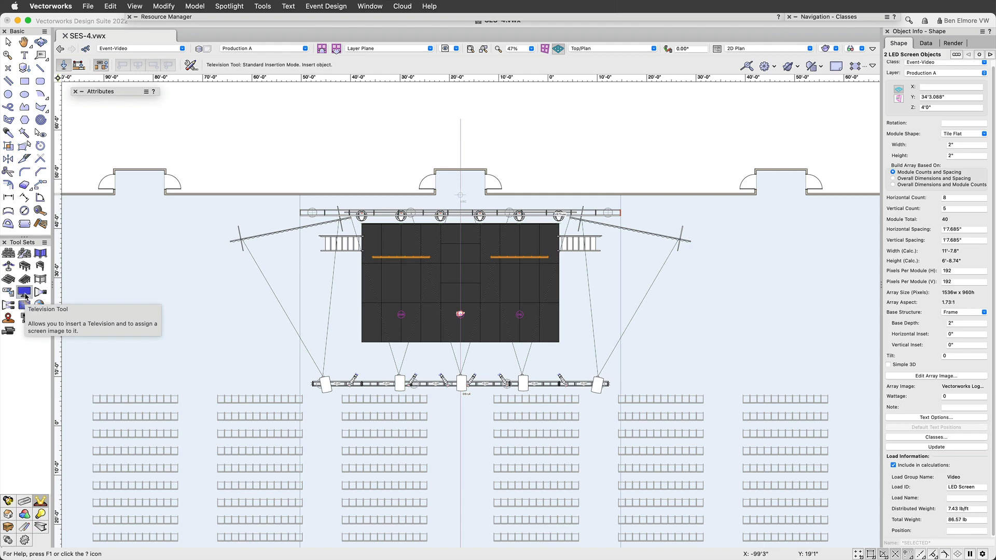
{"action": "middle_click_drag", "start_coordinate": [174, 295], "coordinate": [393, 265]}
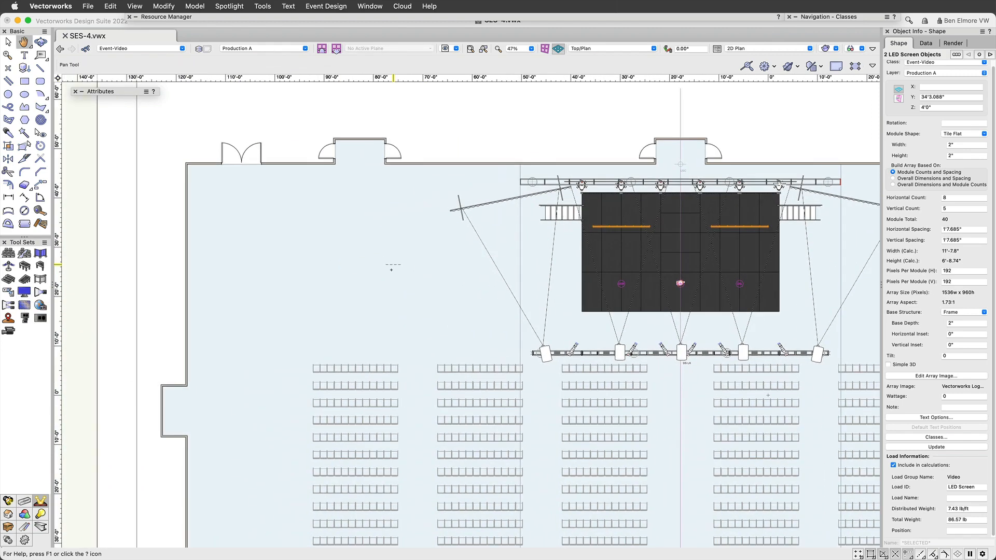
{"action": "scroll", "coordinate": [391, 269], "scroll_direction": "up", "scroll_amount": 1}
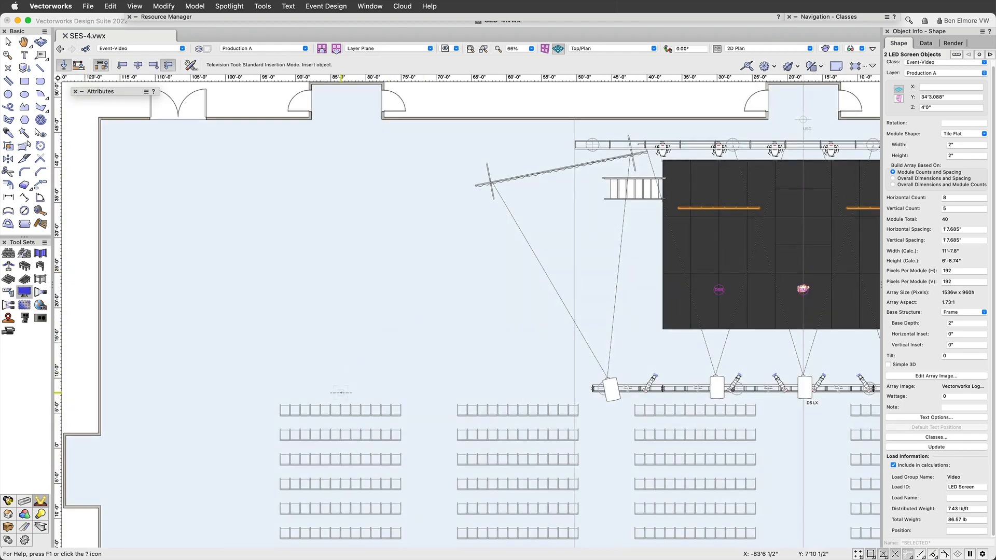
{"action": "left_click", "coordinate": [339, 322]}
{"action": "left_click", "coordinate": [357, 317]}
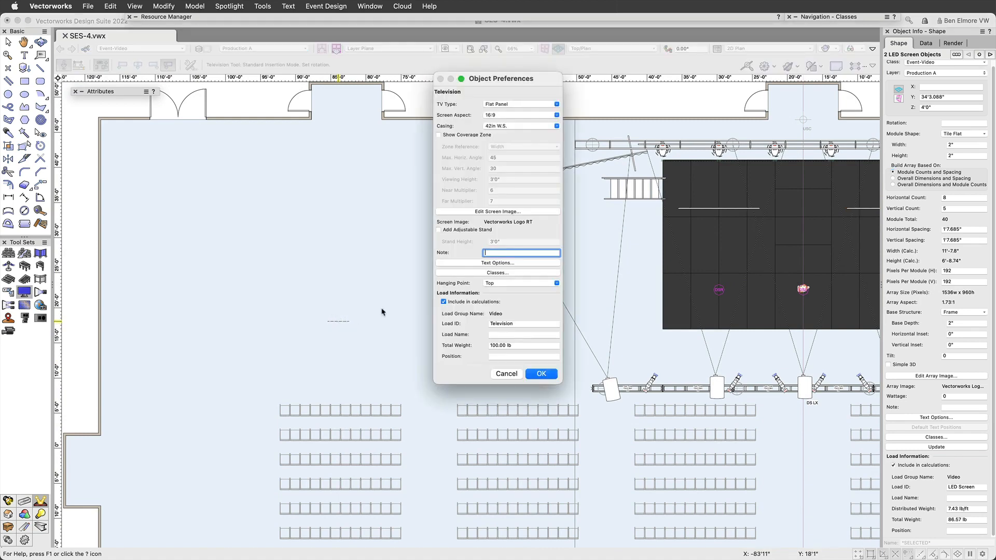
{"action": "left_click", "coordinate": [541, 374]}
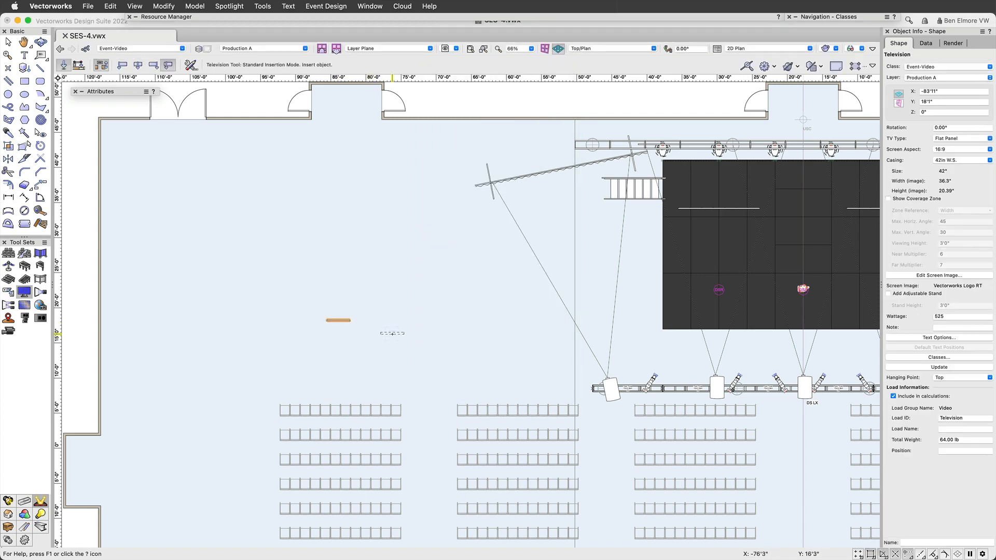
Set the television's casing to 103in W.S. and add an adjustable stand with a height of 6'0".
{"action": "middle_click_drag", "start_coordinate": [400, 328], "coordinate": [353, 234], "text": "shift"}
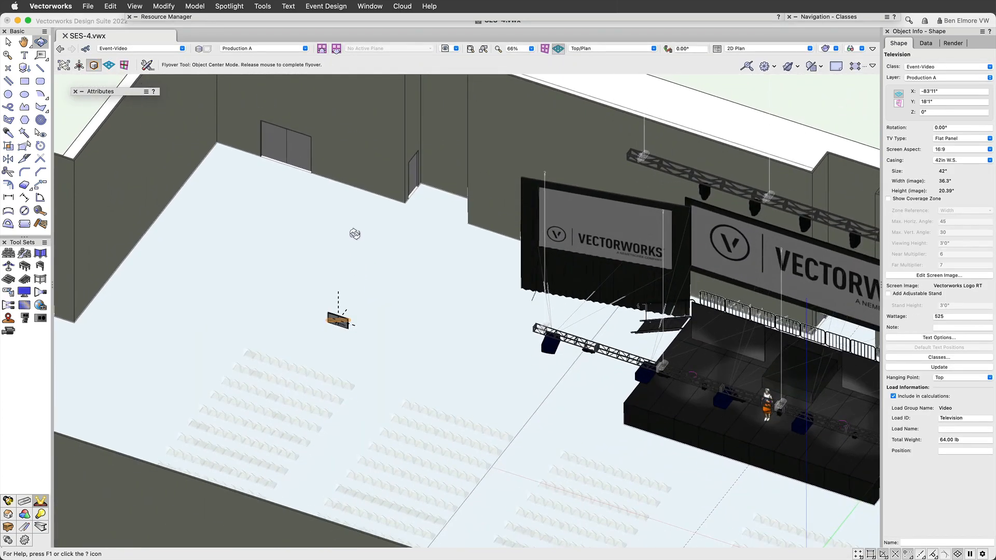
{"action": "scroll", "coordinate": [357, 321], "scroll_direction": "up", "scroll_amount": 5}
{"action": "scroll", "coordinate": [468, 328], "scroll_direction": "down", "scroll_amount": 8}
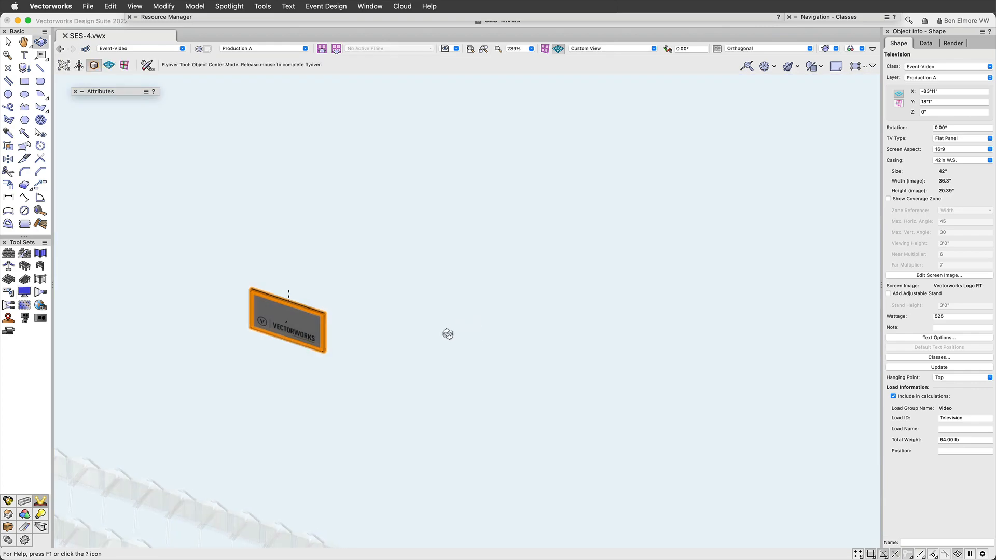
{"action": "scroll", "coordinate": [424, 326], "scroll_direction": "up", "scroll_amount": 5}
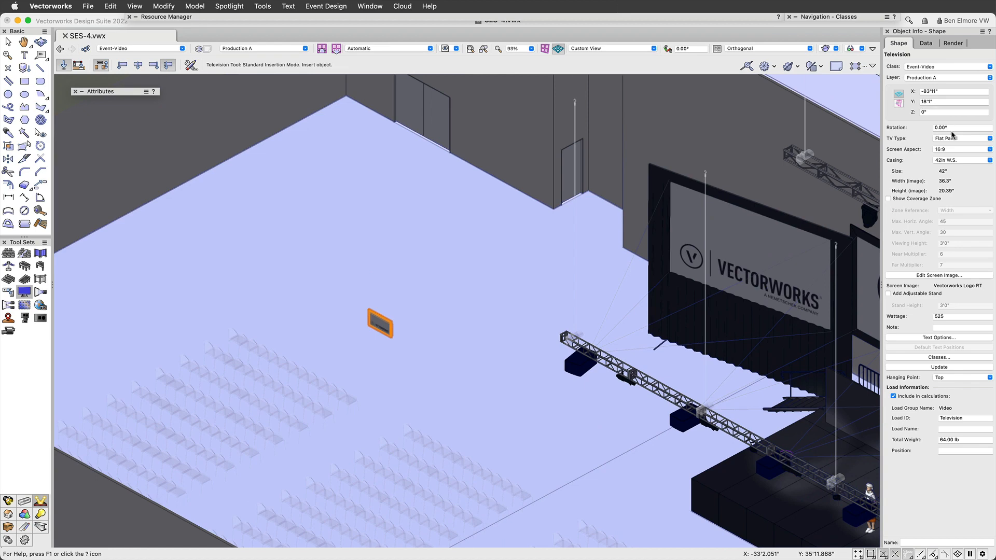
{"action": "left_click", "coordinate": [957, 160]}
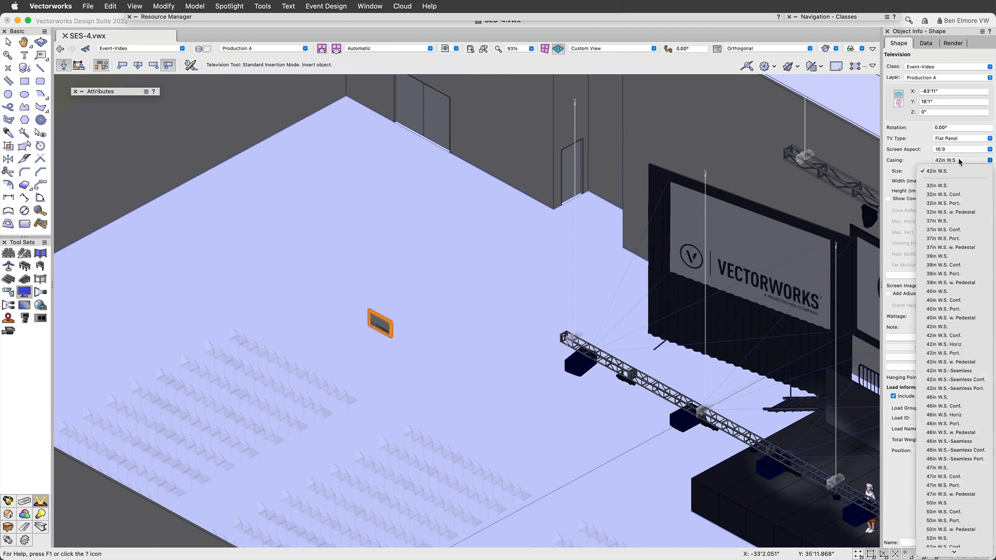
{"action": "scroll", "coordinate": [936, 265], "scroll_direction": "down", "scroll_amount": 10}
{"action": "scroll", "coordinate": [937, 270], "scroll_direction": "down", "scroll_amount": 8}
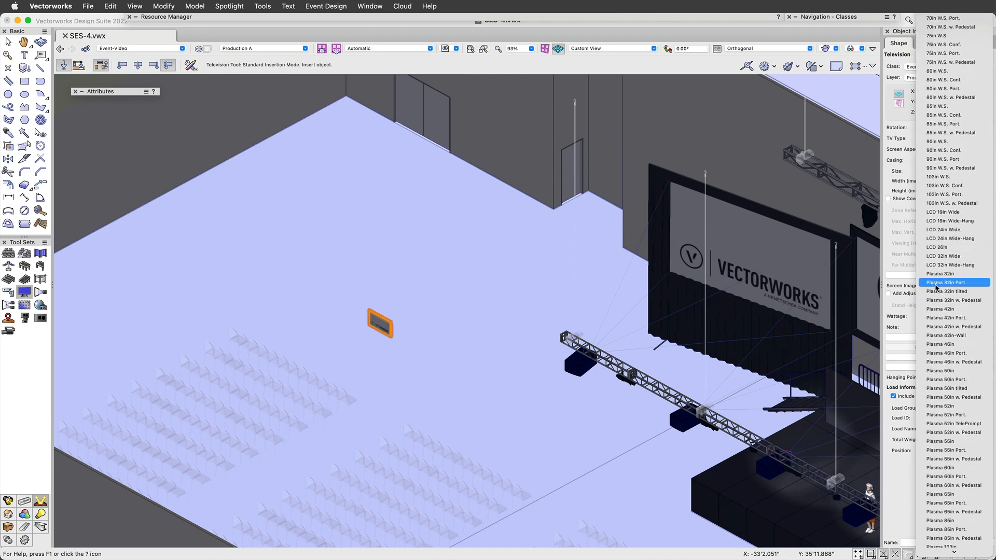
{"action": "scroll", "coordinate": [980, 264], "scroll_direction": "down", "scroll_amount": 1}
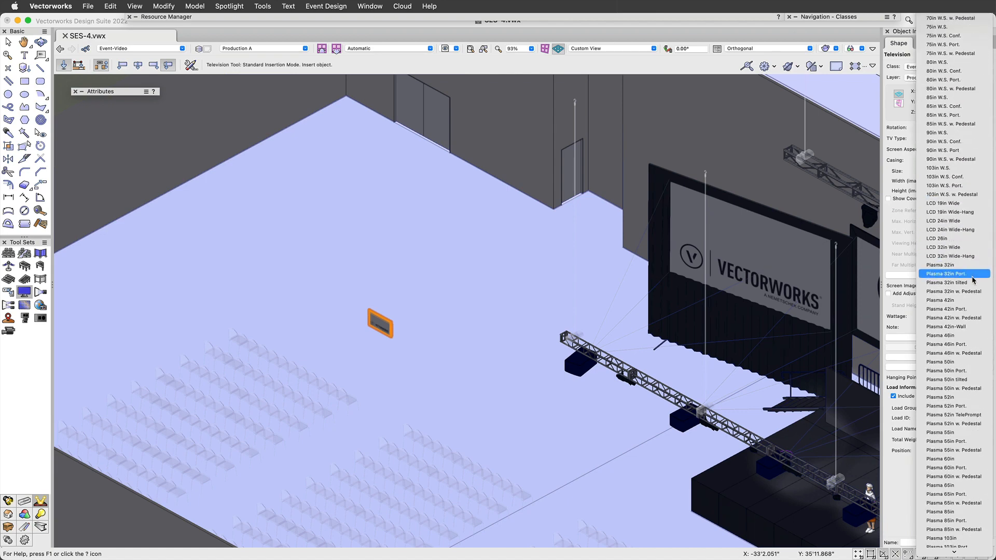
{"action": "left_click", "coordinate": [970, 168]}
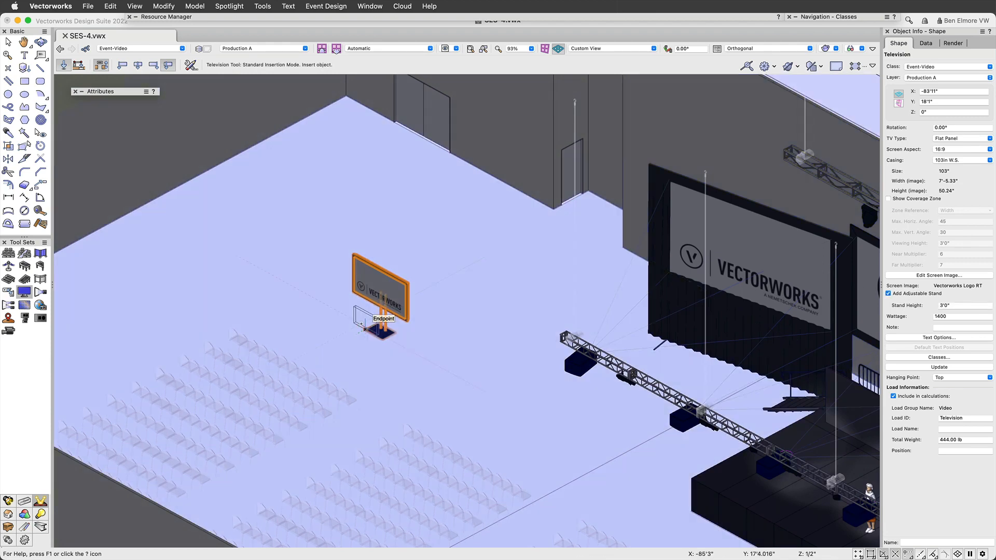
{"action": "left_click", "coordinate": [975, 304]}
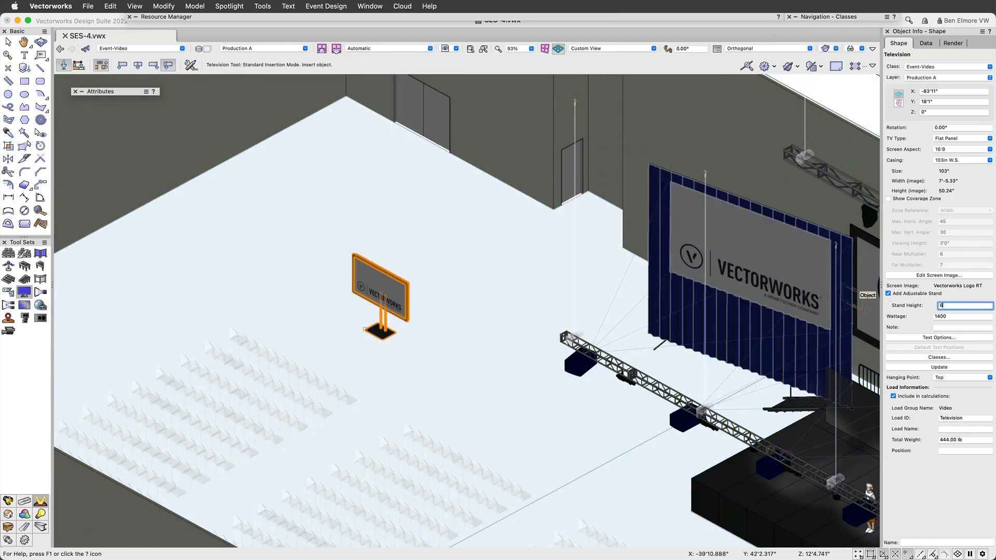
{"action": "key", "text": "Return"}
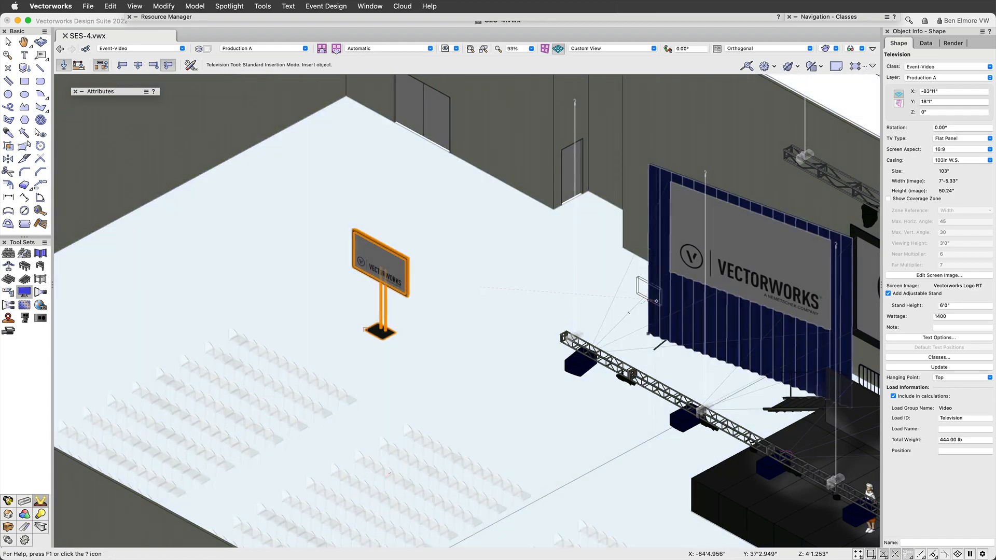
{"action": "scroll", "coordinate": [657, 280], "scroll_direction": "down", "scroll_amount": 1}
{"action": "middle_click_drag", "start_coordinate": [657, 277], "coordinate": [464, 221]}
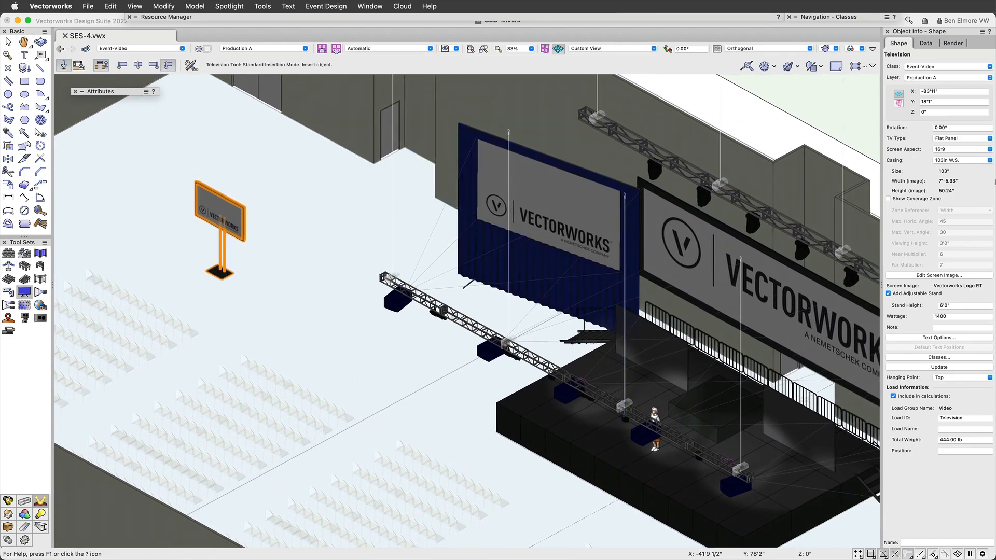
{"action": "left_click", "coordinate": [963, 160]}
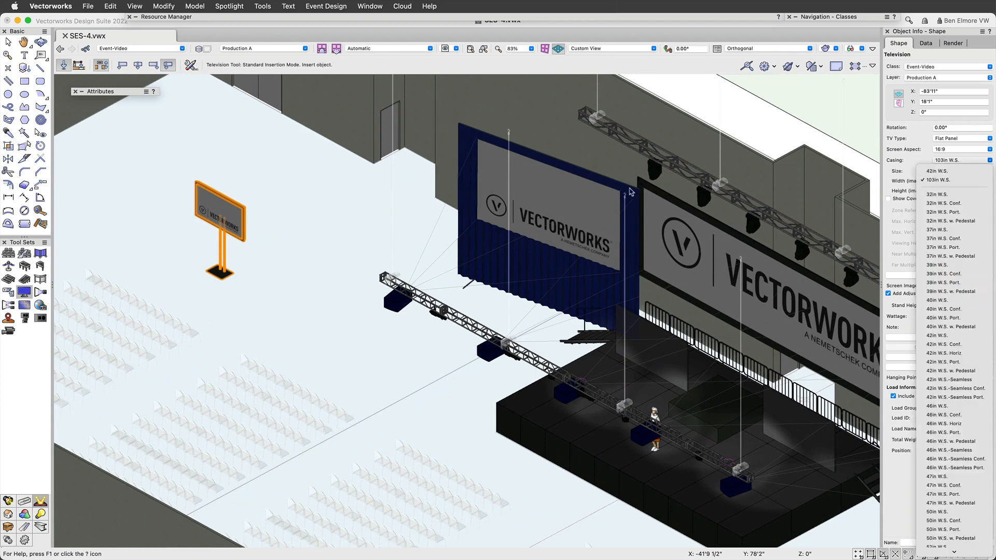
{"action": "key", "text": "t"}
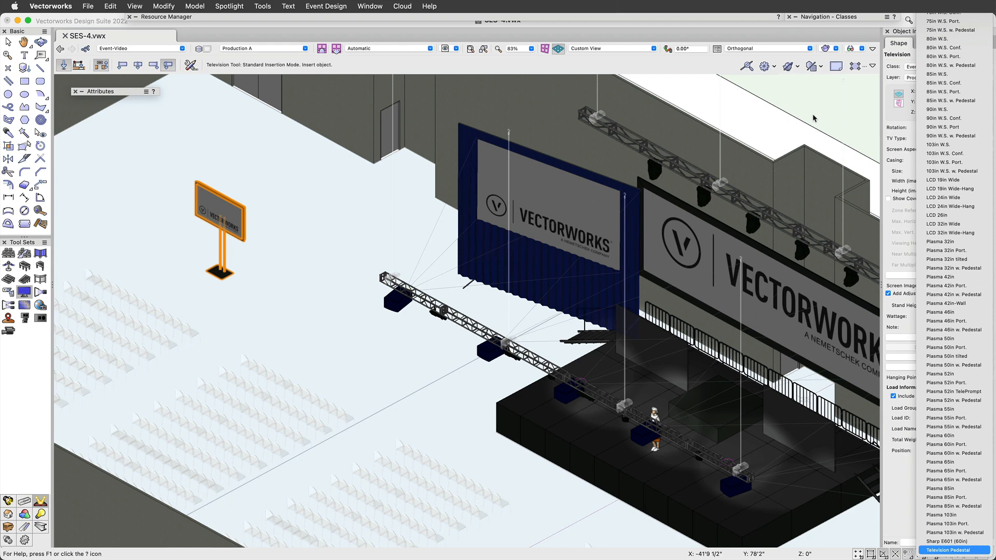
{"action": "left_click", "coordinate": [623, 321]}
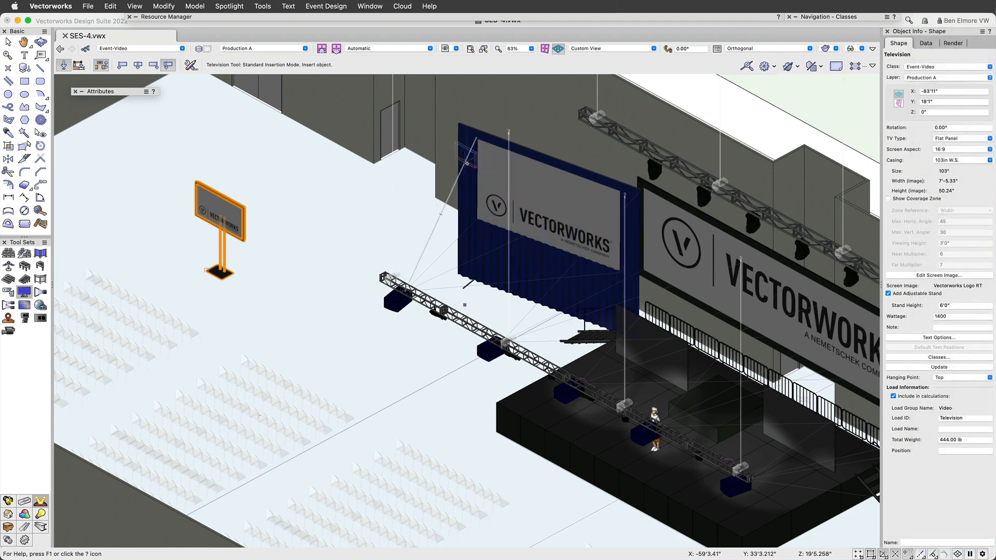
Mirror a duplicate of the television and its stand across the room's centre line to the opposite seating side.
{"action": "scroll", "coordinate": [454, 186], "scroll_direction": "down", "scroll_amount": 3}
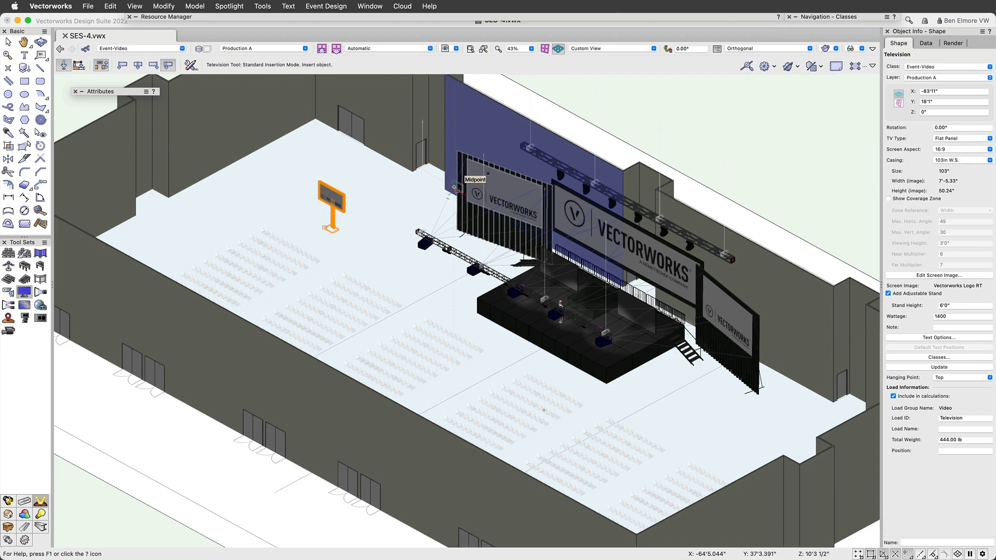
{"action": "key", "text": "7"}
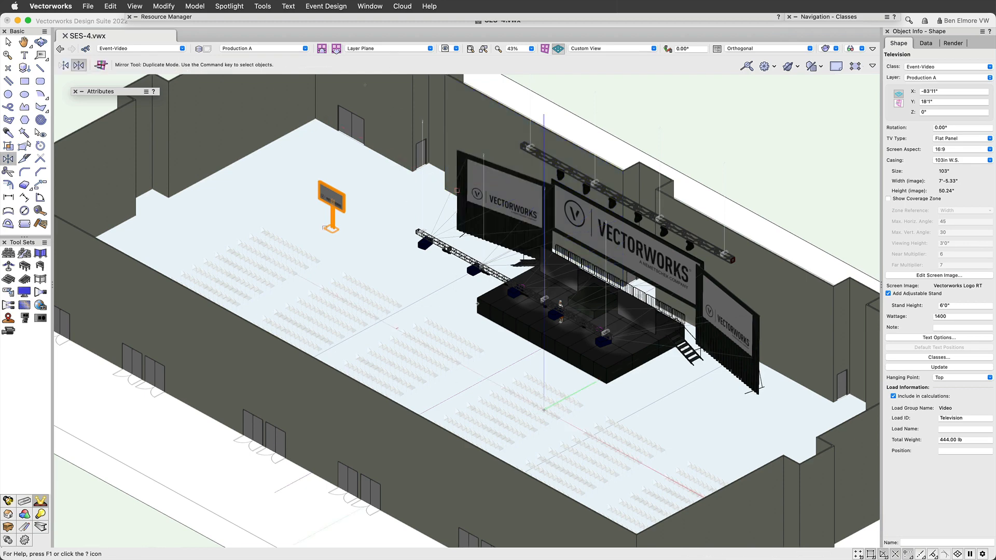
{"action": "left_click", "coordinate": [520, 360]}
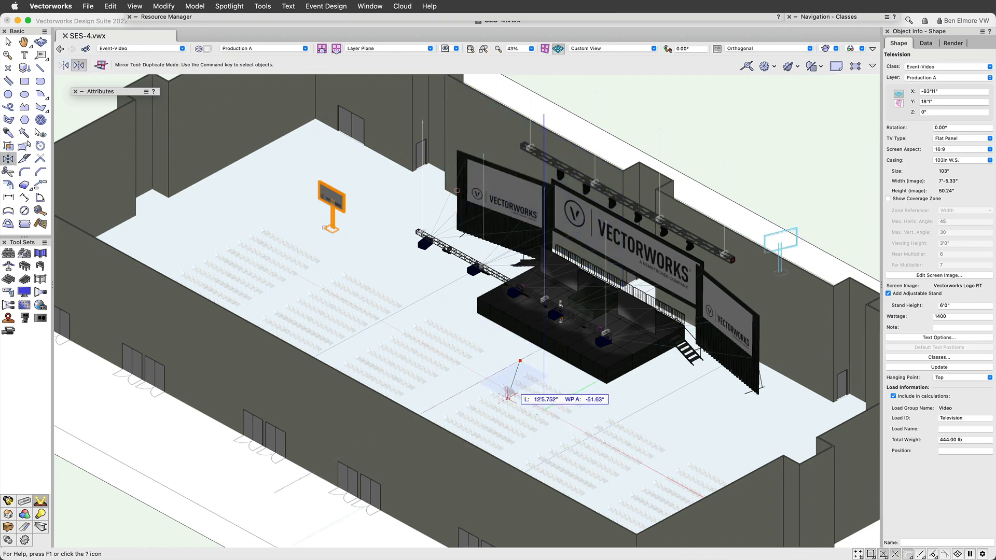
{"action": "left_click", "coordinate": [455, 396]}
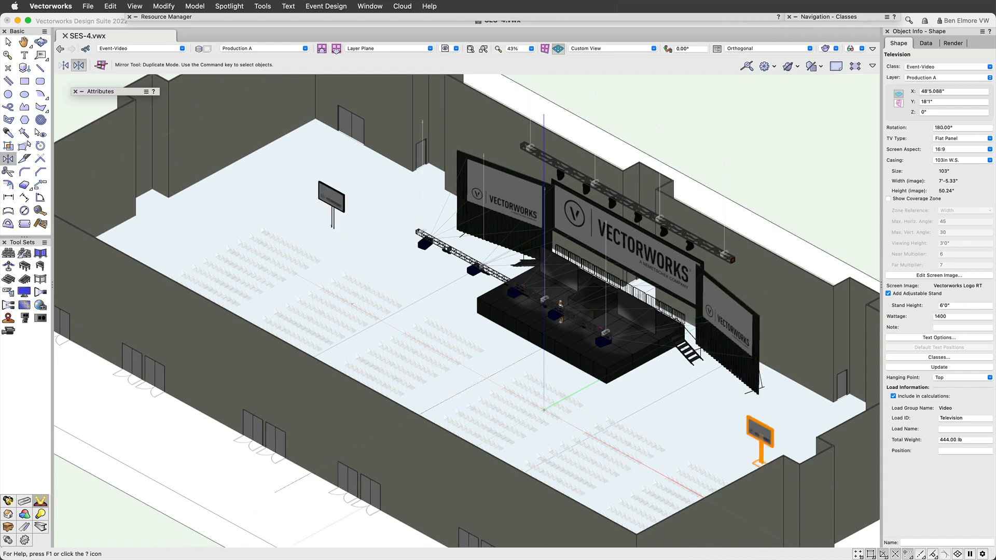
{"action": "scroll", "coordinate": [439, 259], "scroll_direction": "up", "scroll_amount": 3}
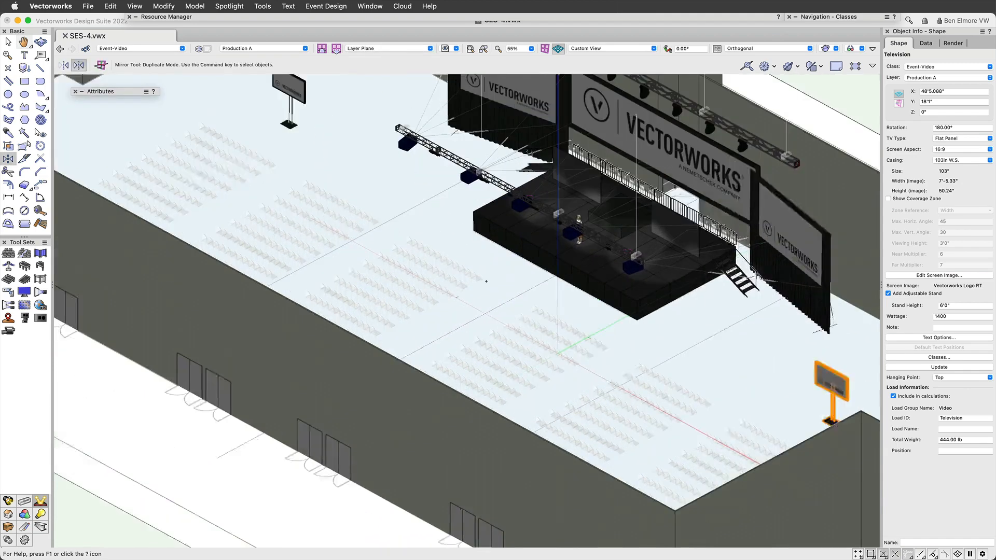
Insert a video camera with the generic 12X zoom lens, Panasonic VariCam 35 body and 29-inch stand in the centre aisle near the back rows.
{"action": "scroll", "coordinate": [486, 281], "scroll_direction": "up", "scroll_amount": 1}
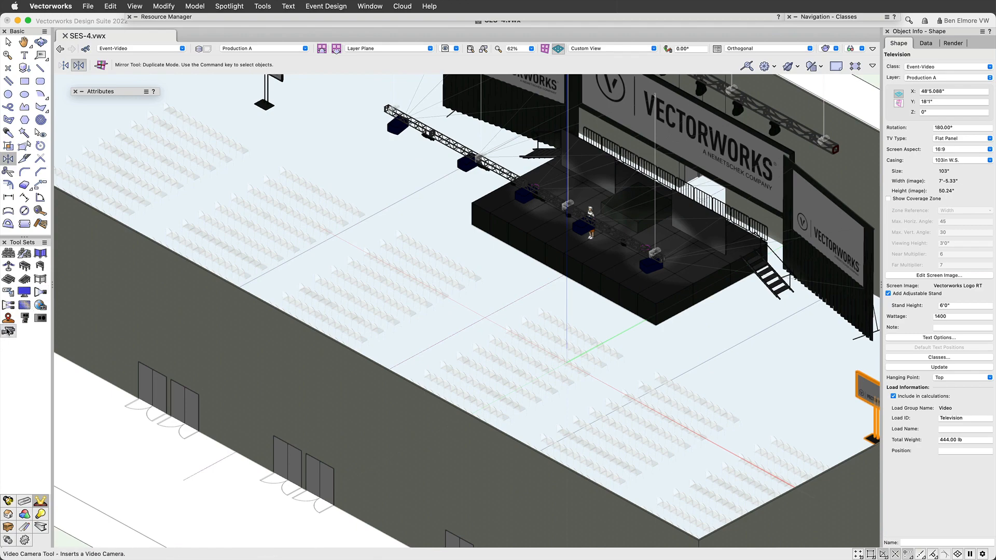
{"action": "left_click", "coordinate": [9, 331]}
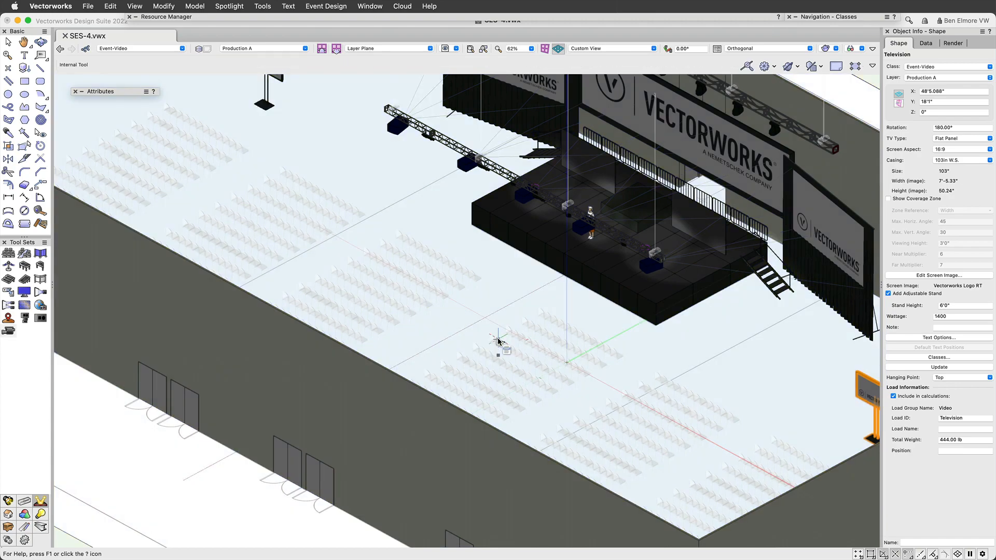
{"action": "middle_click_drag", "start_coordinate": [498, 343], "coordinate": [389, 272], "text": "ctrl"}
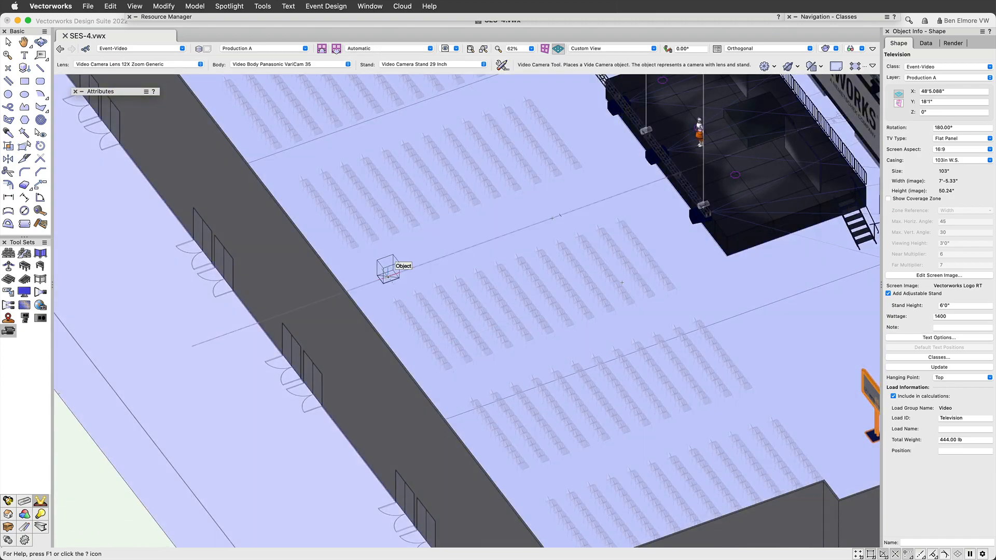
{"action": "left_click", "coordinate": [389, 275]}
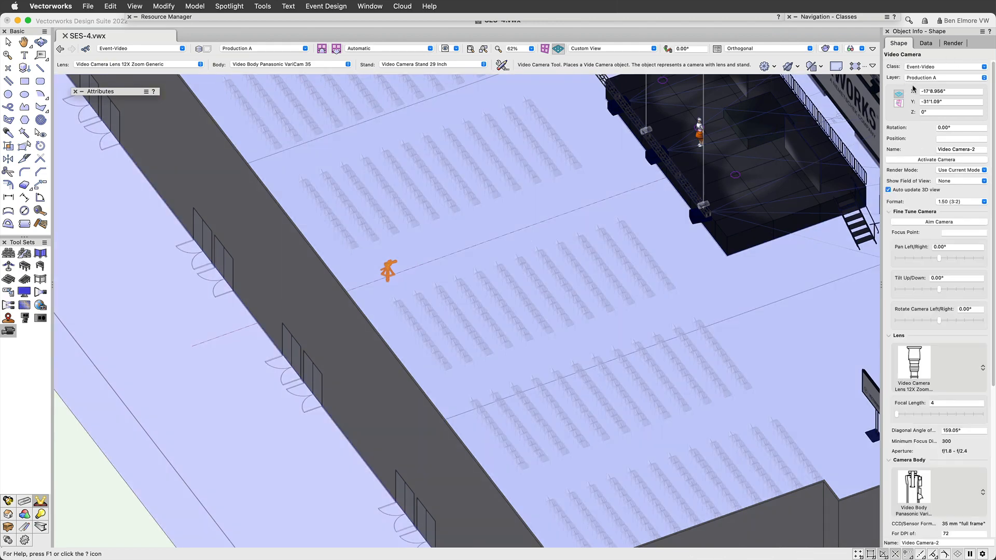
Browse the lens library available for the new video camera.
{"action": "scroll", "coordinate": [929, 132], "scroll_direction": "down", "scroll_amount": 5}
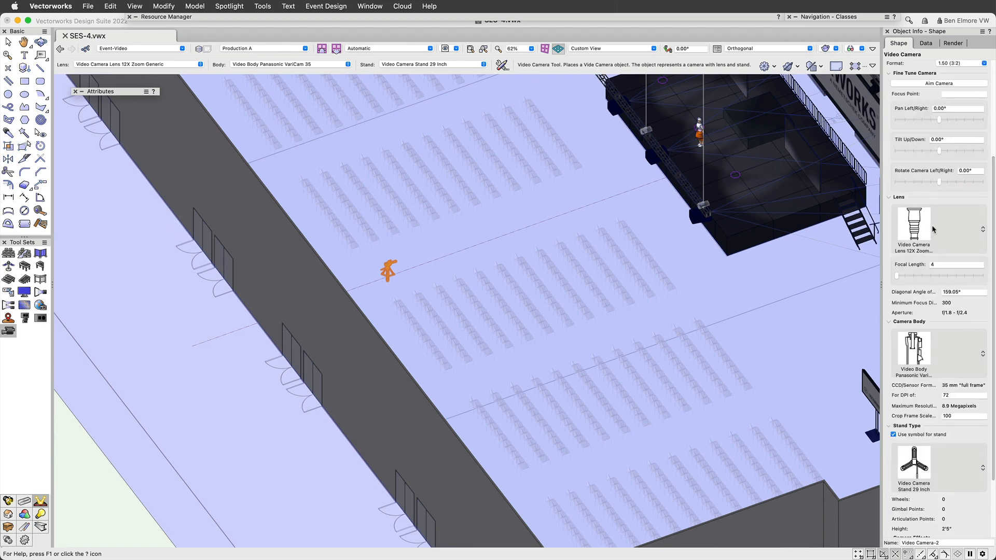
{"action": "left_click", "coordinate": [917, 226]}
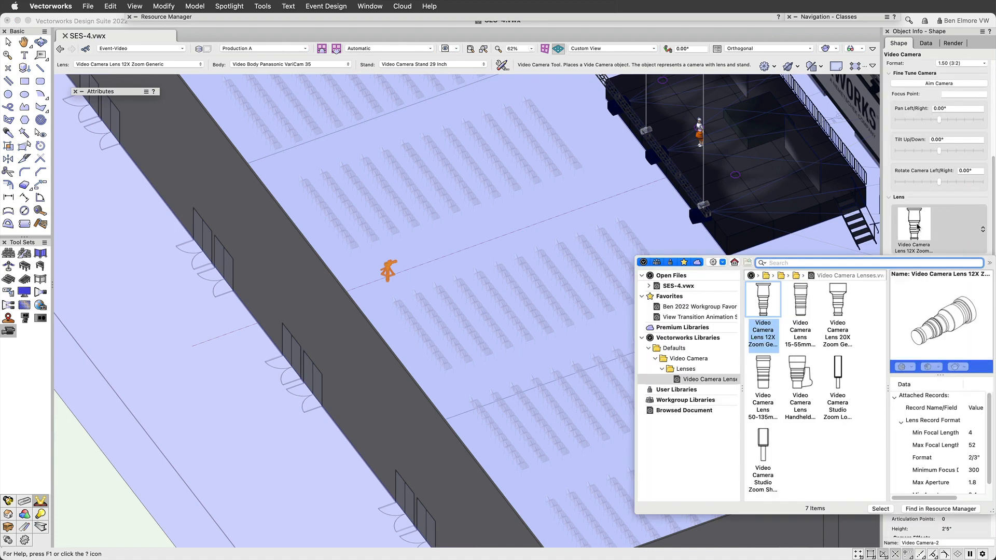
{"action": "left_click", "coordinate": [968, 195]}
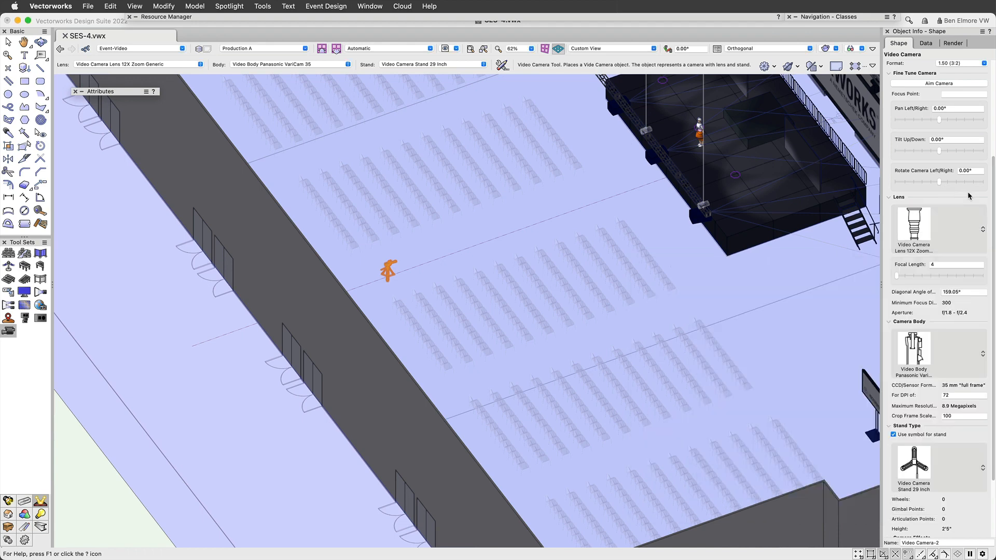
{"action": "scroll", "coordinate": [947, 150], "scroll_direction": "up", "scroll_amount": 5}
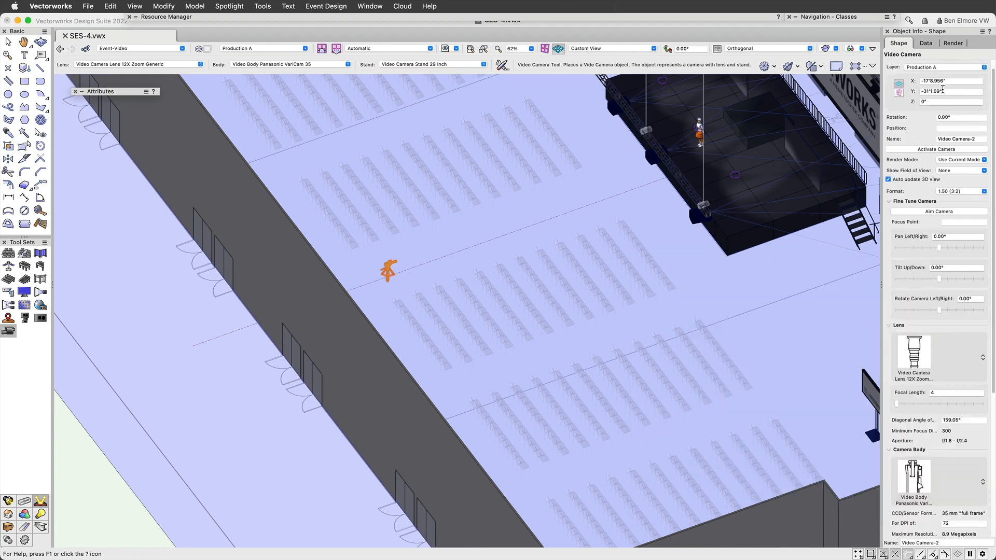
Activate the video camera's view and increase its lens focal length to 28.55 to frame the stage.
{"action": "left_click", "coordinate": [952, 150]}
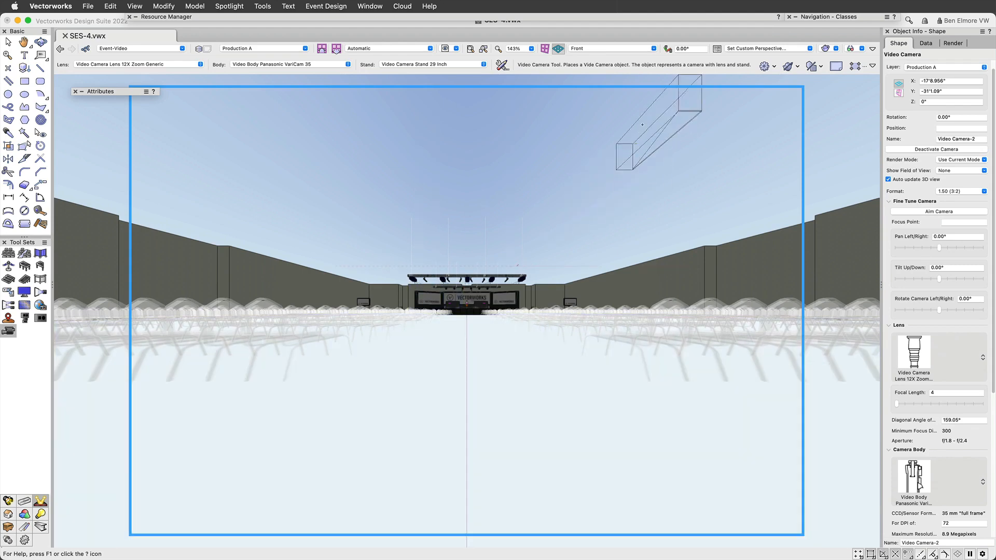
{"action": "left_click", "coordinate": [947, 102]}
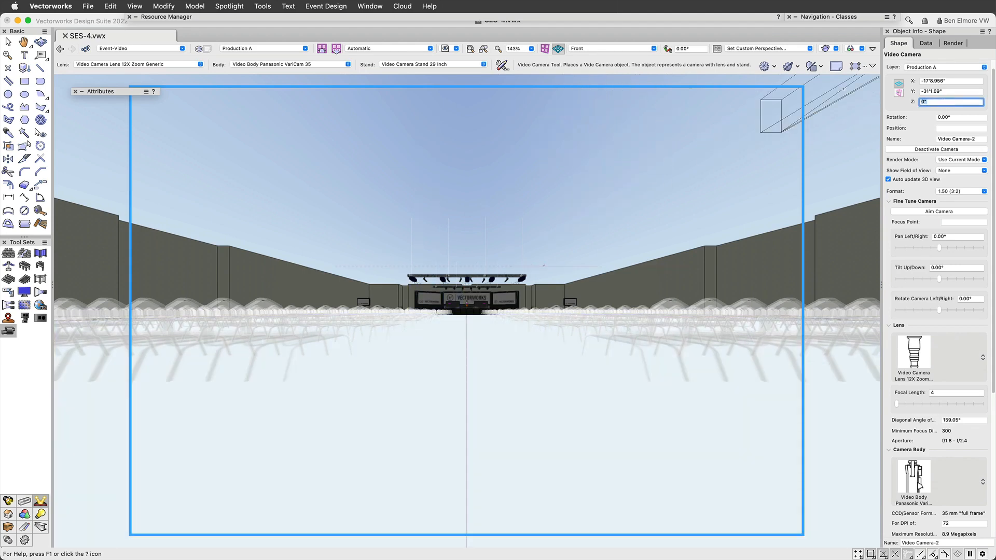
{"action": "type", "text": "0"}
{"action": "key", "text": "Return"}
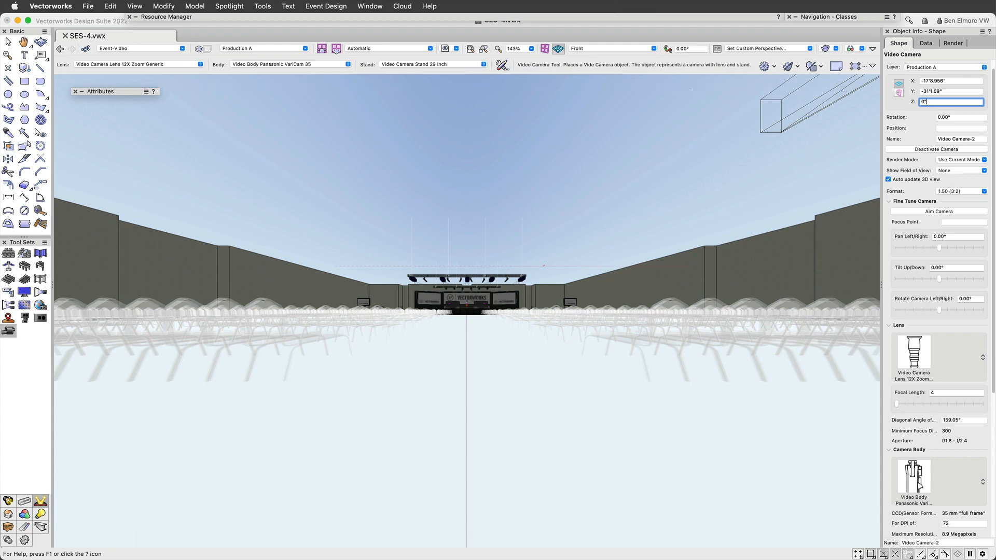
{"action": "scroll", "coordinate": [919, 341], "scroll_direction": "down", "scroll_amount": 3}
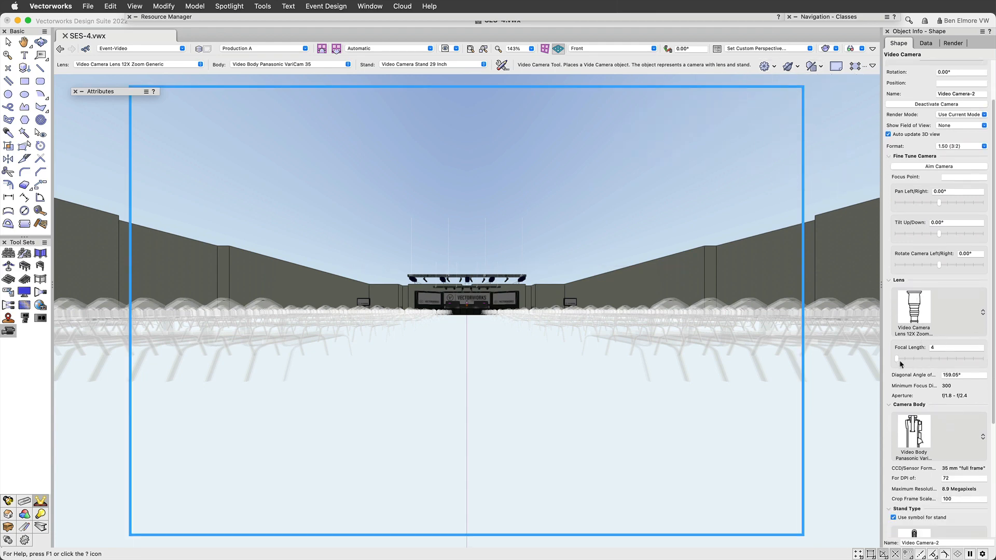
{"action": "left_click_drag", "start_coordinate": [896, 358], "coordinate": [940, 358]}
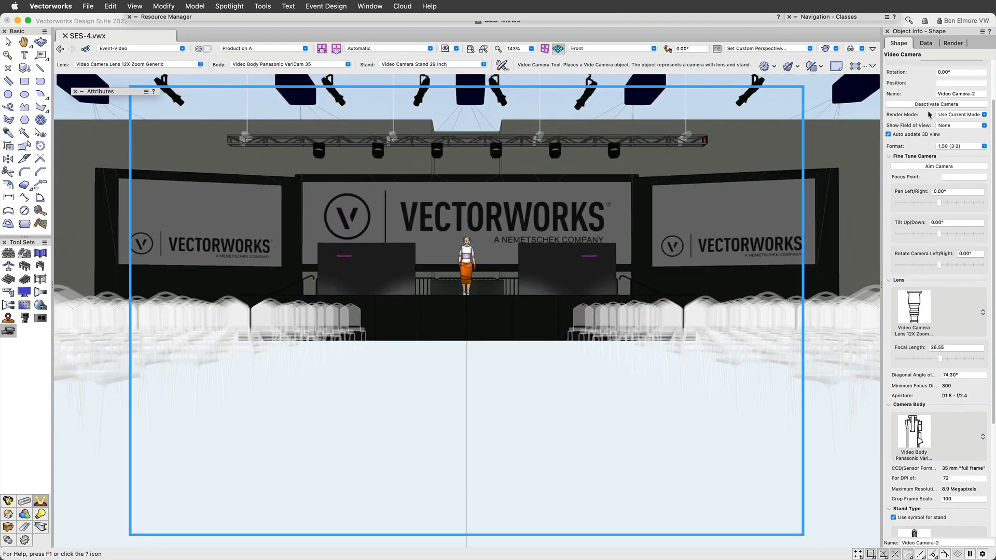
Raise the video camera to a Z height of 4'0".
{"action": "scroll", "coordinate": [927, 91], "scroll_direction": "up", "scroll_amount": 3}
{"action": "left_click", "coordinate": [952, 112]}
{"action": "type", "text": "48"}
{"action": "key", "text": "Return"}
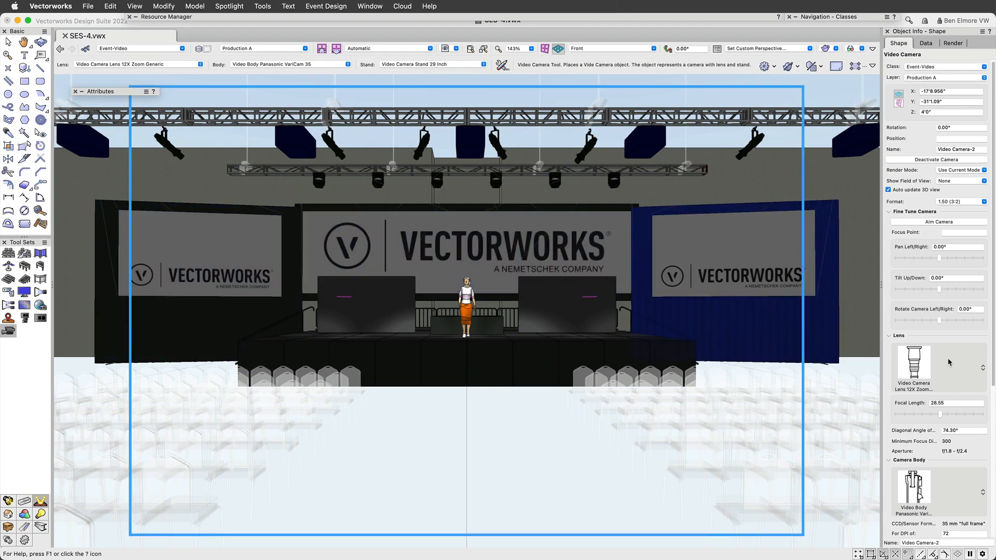
Leave the camera view, return to Top/Plan, deselect the camera and fit the whole page in view.
{"action": "scroll", "coordinate": [948, 362], "scroll_direction": "down", "scroll_amount": 4}
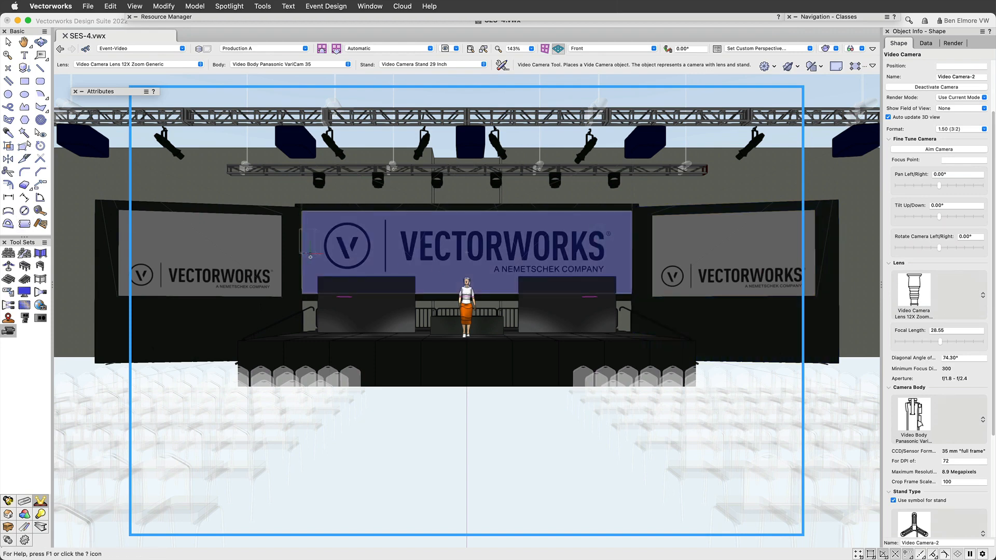
{"action": "scroll", "coordinate": [309, 262], "scroll_direction": "down", "scroll_amount": 1}
{"action": "scroll", "coordinate": [309, 262], "scroll_direction": "down", "scroll_amount": 1}
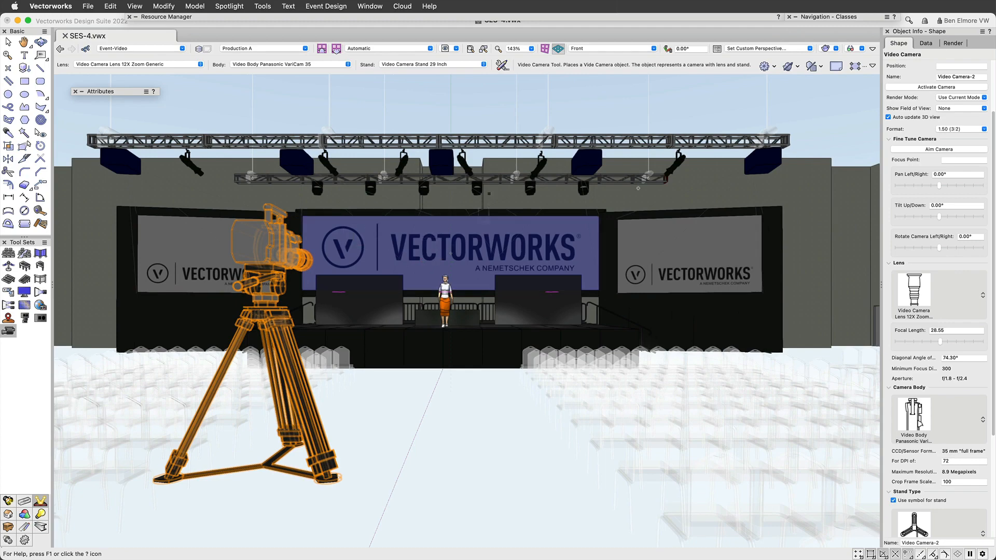
{"action": "key", "text": "super+5"}
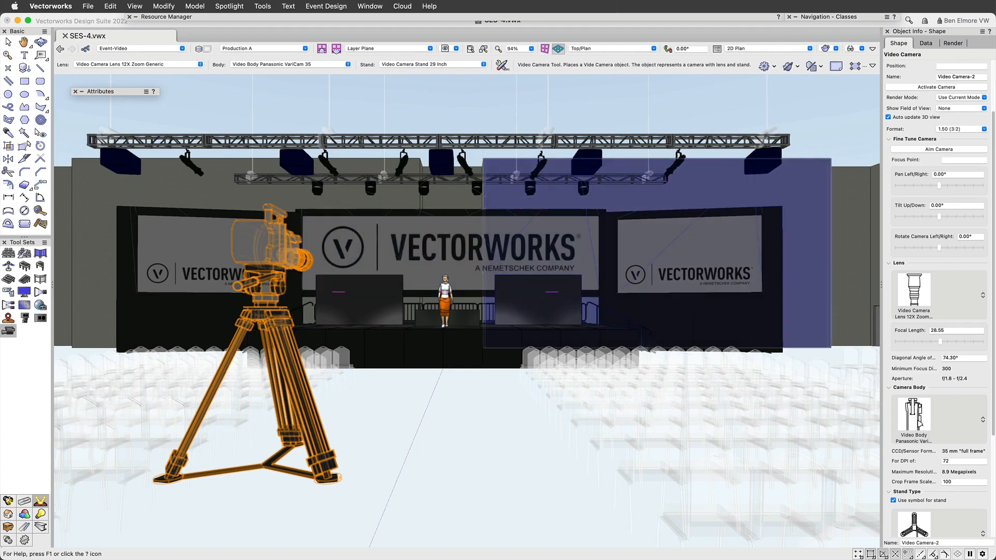
{"action": "scroll", "coordinate": [490, 255], "scroll_direction": "down", "scroll_amount": 3}
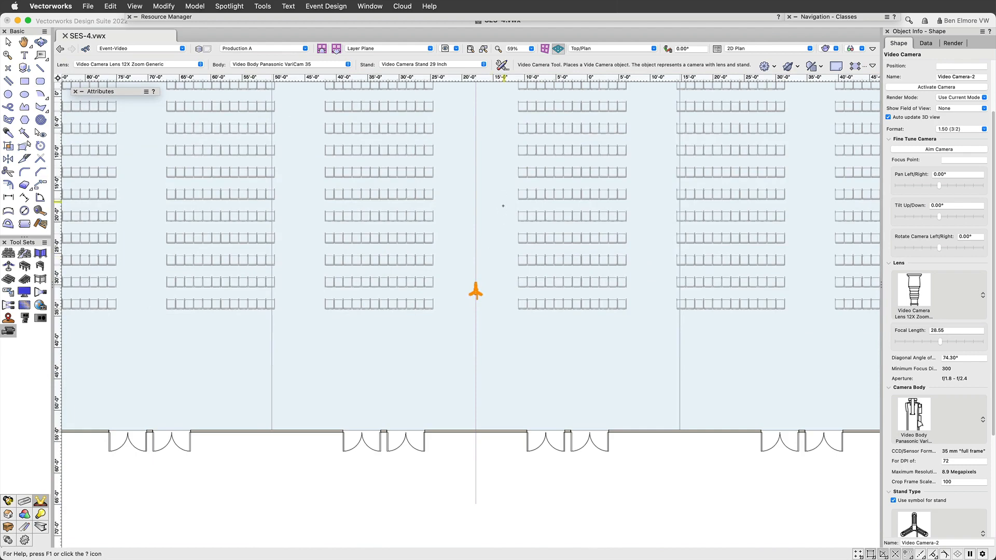
{"action": "scroll", "coordinate": [500, 299], "scroll_direction": "down", "scroll_amount": 2}
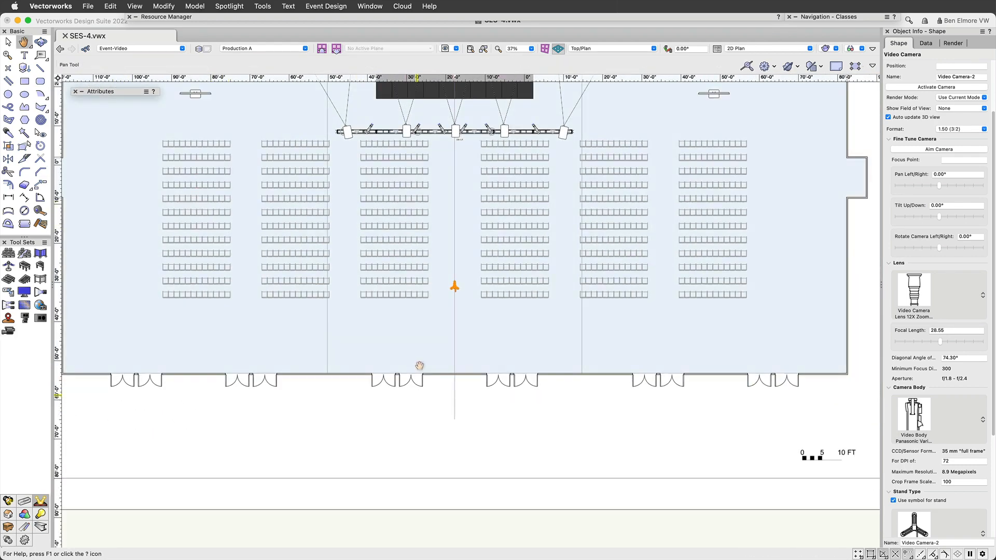
{"action": "scroll", "coordinate": [418, 367], "scroll_direction": "down", "scroll_amount": 1}
{"action": "key", "text": "x"}
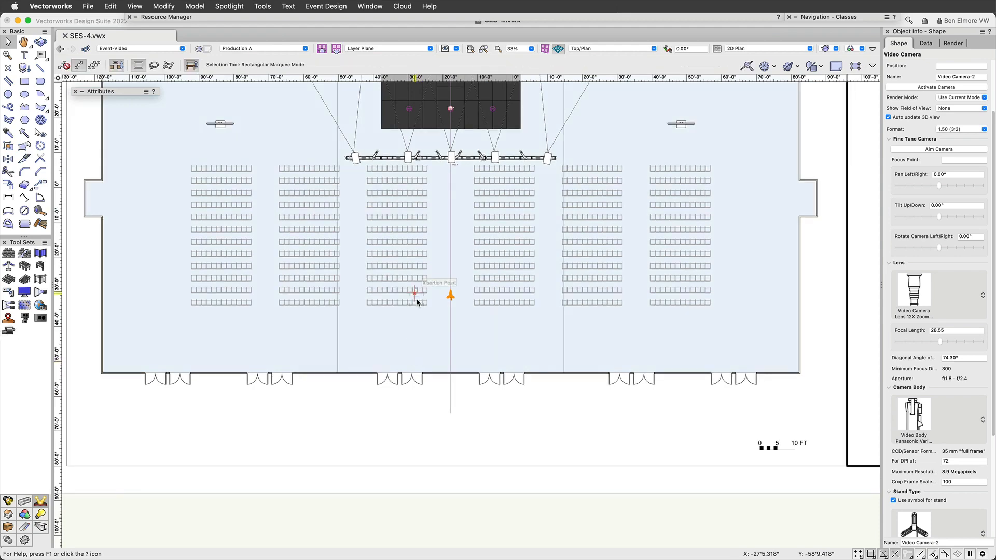
{"action": "key", "text": "x"}
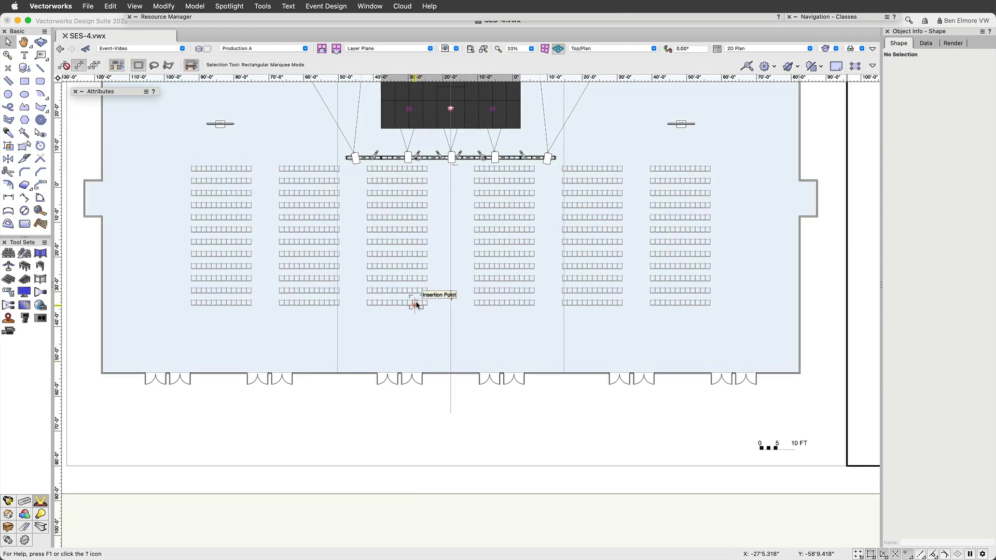
{"action": "key", "text": "2"}
{"action": "key", "text": "super+4"}
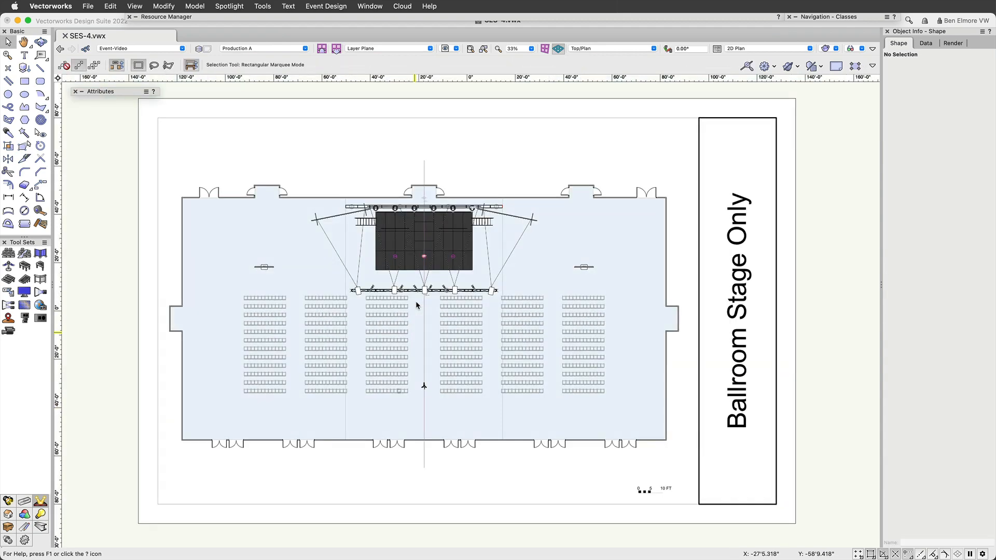
Save the drawing as a new file named SES-5.vwx on the Desktop.
{"action": "left_click", "coordinate": [87, 5]}
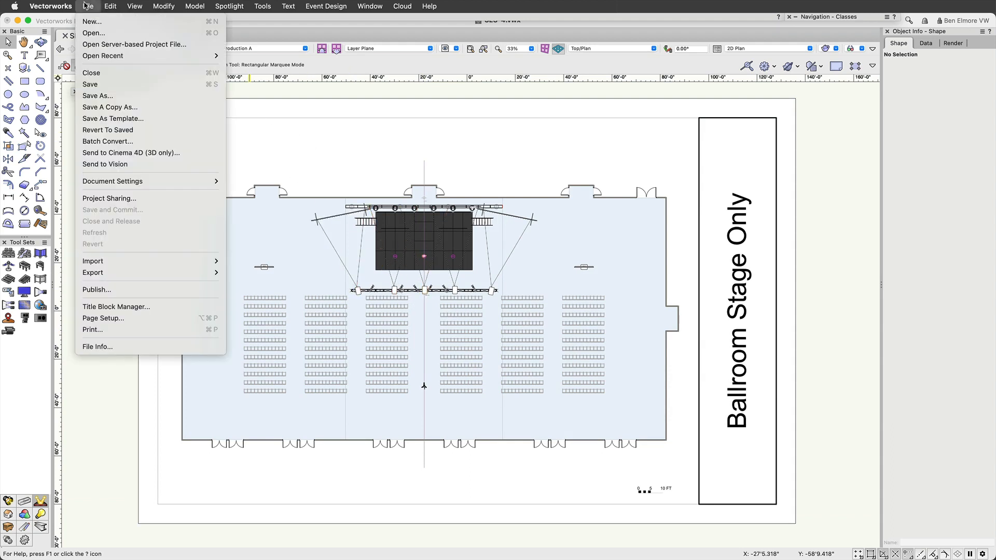
{"action": "left_click", "coordinate": [113, 97]}
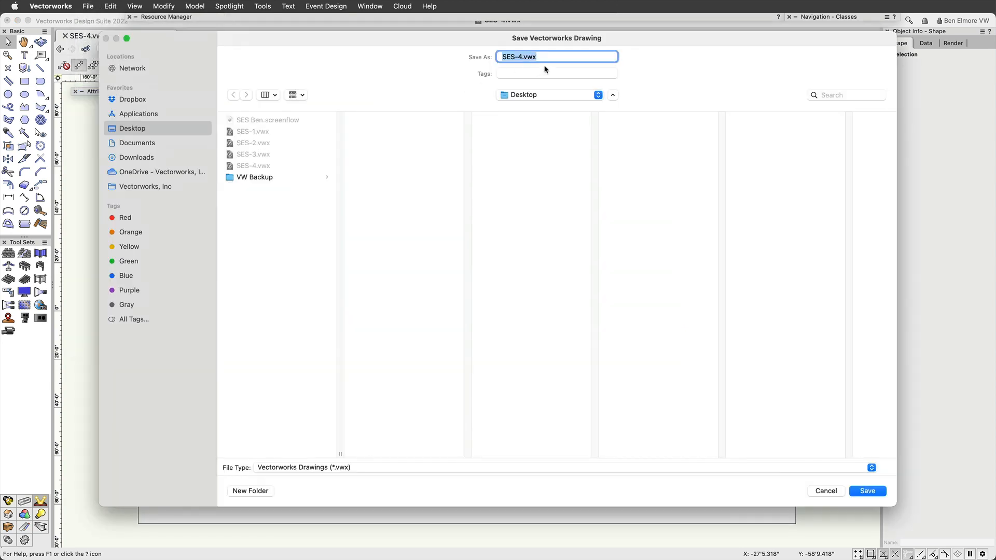
{"action": "left_click", "coordinate": [518, 58]}
{"action": "type", "text": "5"}
{"action": "key", "text": "Return"}
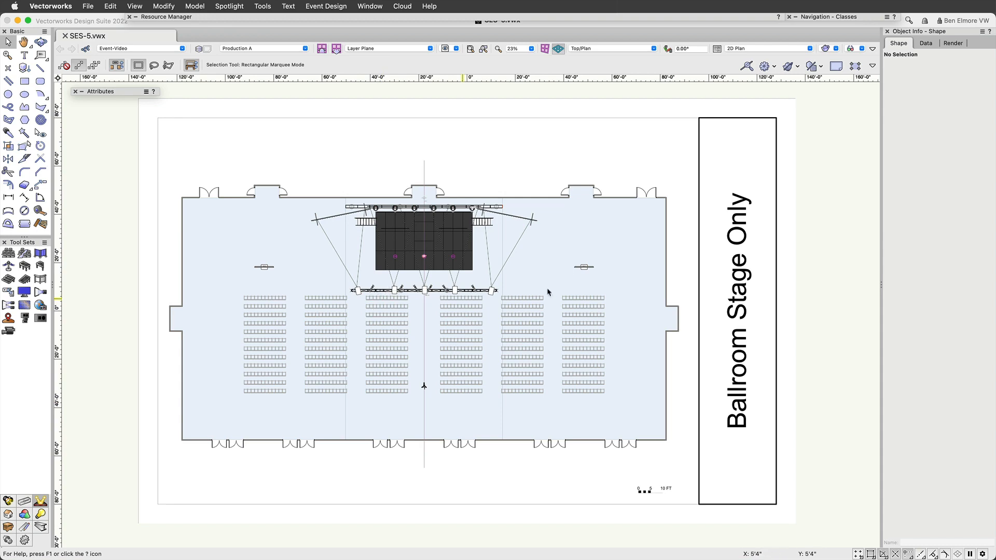
Choose the Soft Goods tool, create a new class named Event-Drape and make it the active class.
{"action": "scroll", "coordinate": [346, 238], "scroll_direction": "up", "scroll_amount": 5}
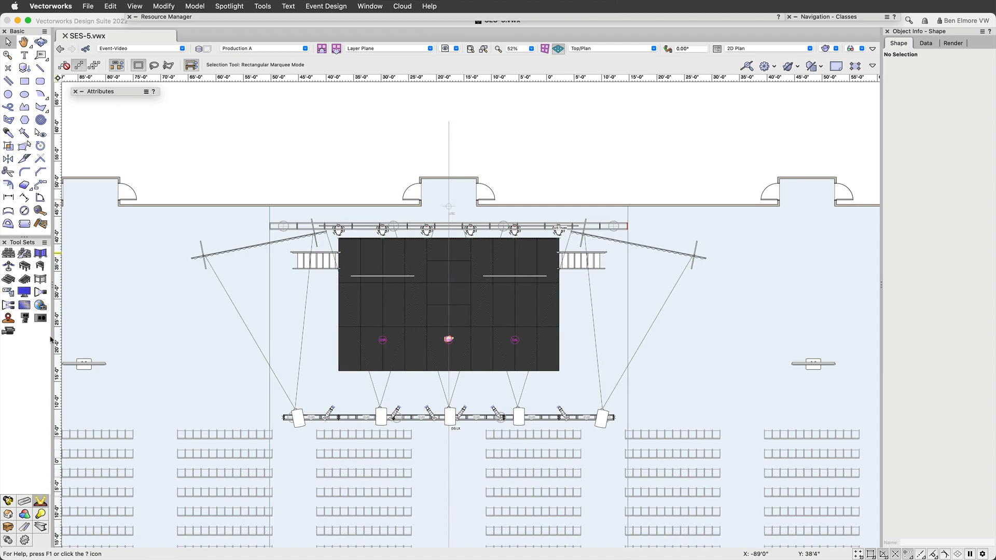
{"action": "left_click", "coordinate": [43, 256]}
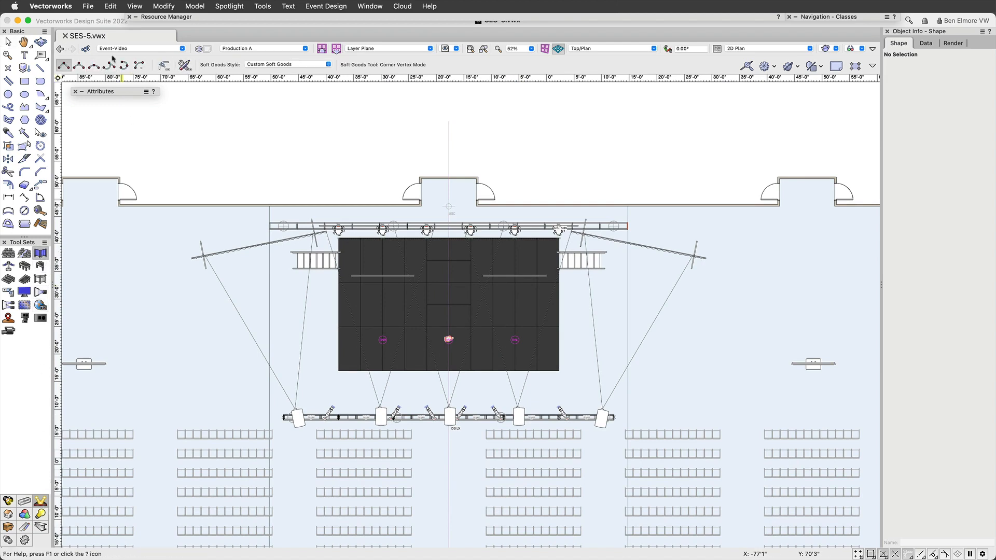
{"action": "left_click", "coordinate": [128, 48]}
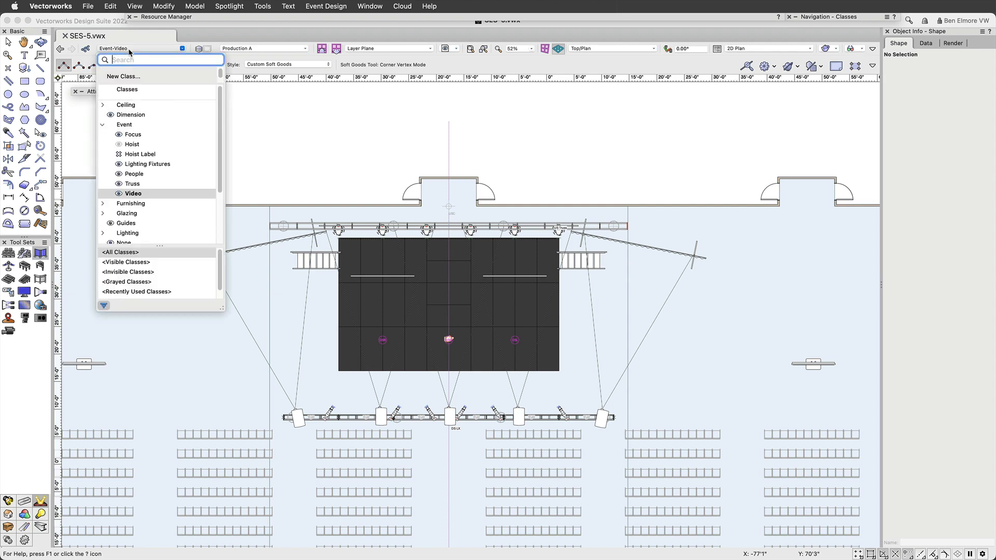
{"action": "left_click", "coordinate": [130, 77]}
{"action": "type", "text": "Event-Drape"}
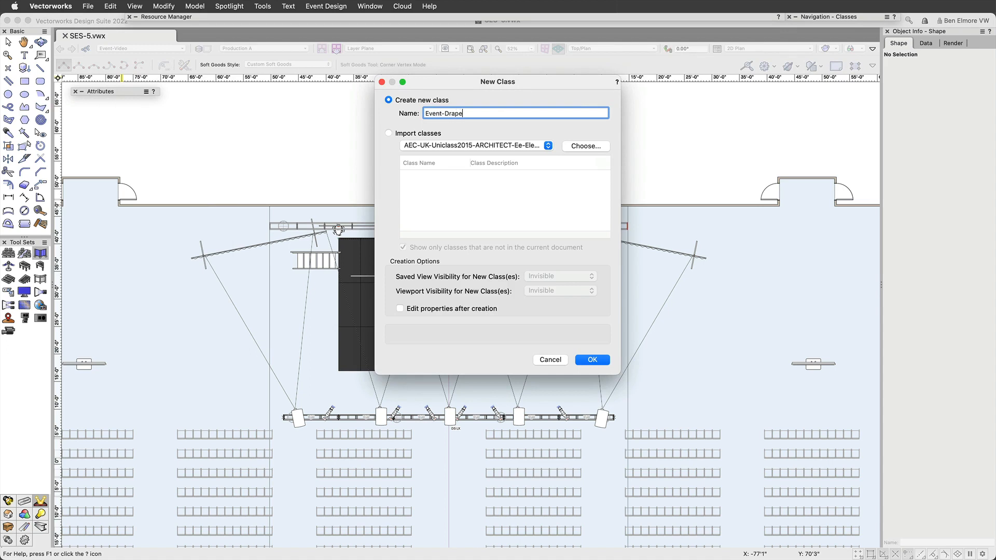
{"action": "left_click", "coordinate": [592, 360]}
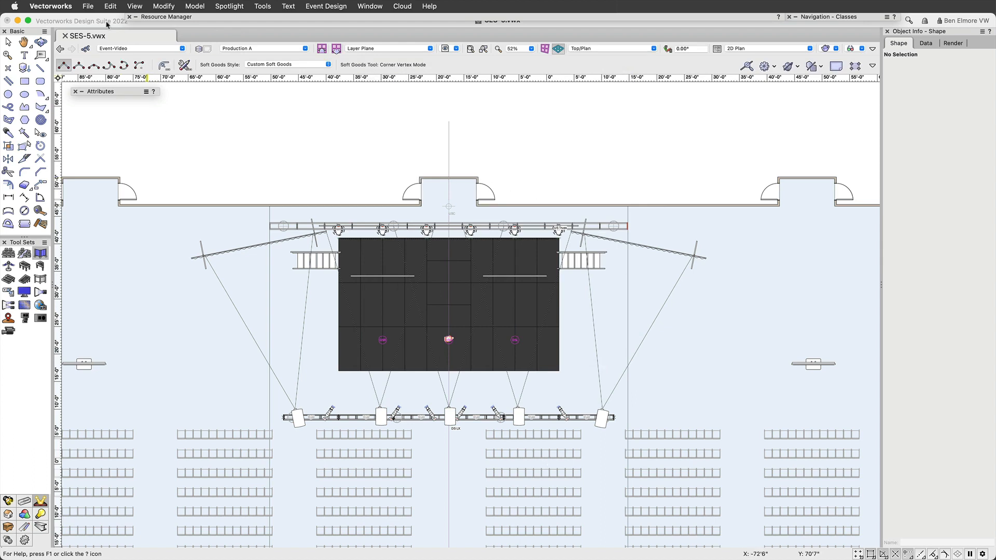
{"action": "left_click", "coordinate": [122, 49]}
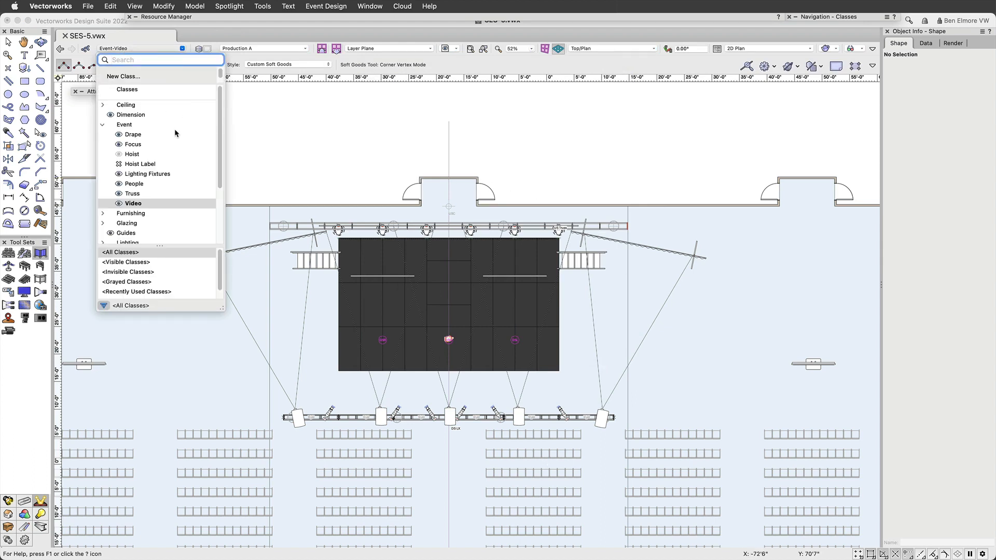
{"action": "left_click", "coordinate": [139, 134]}
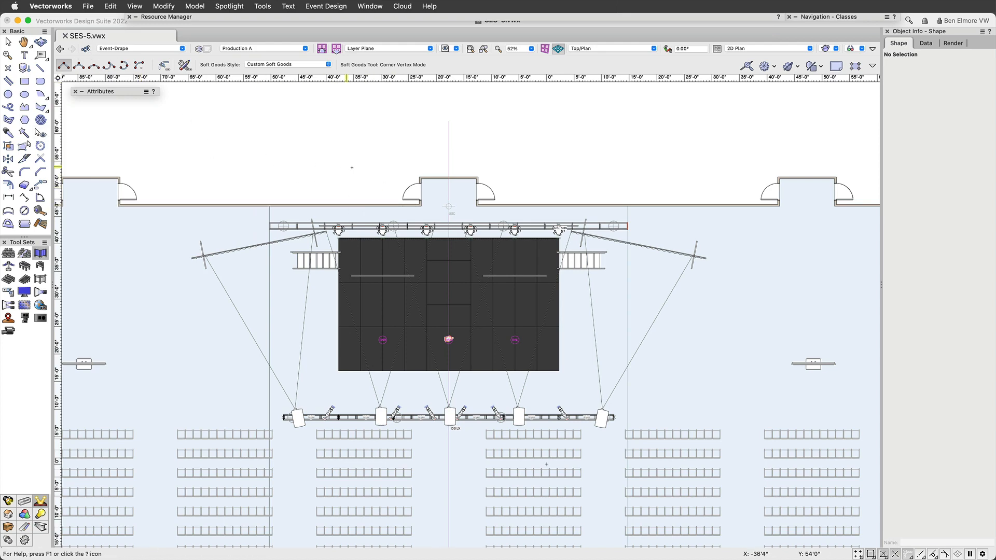
Draw a straight soft goods run along the full length of the upstage truss, from one end to the other.
{"action": "scroll", "coordinate": [353, 163], "scroll_direction": "up", "scroll_amount": 3}
{"action": "scroll", "coordinate": [600, 168], "scroll_direction": "up", "scroll_amount": 3}
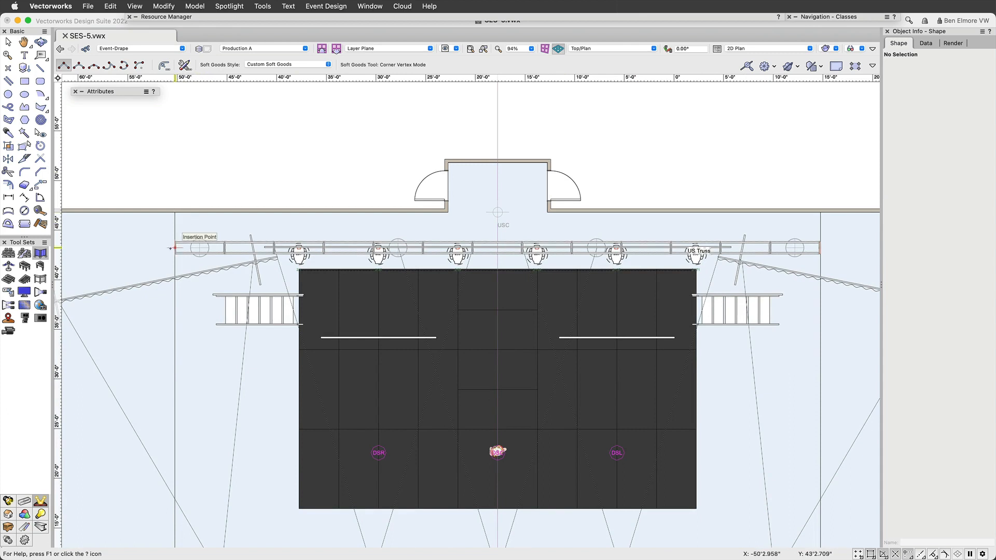
{"action": "scroll", "coordinate": [179, 241], "scroll_direction": "up", "scroll_amount": 1}
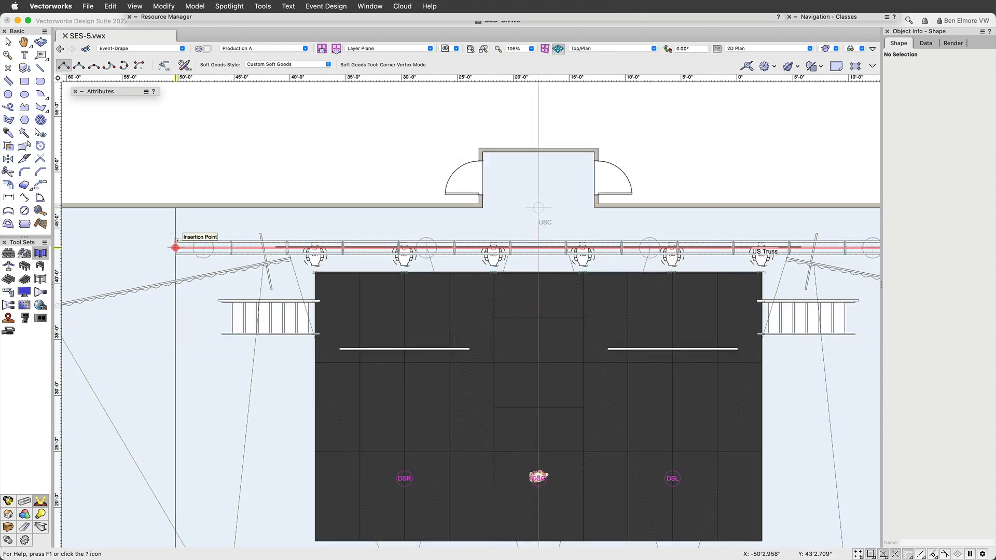
{"action": "left_click", "coordinate": [176, 241]}
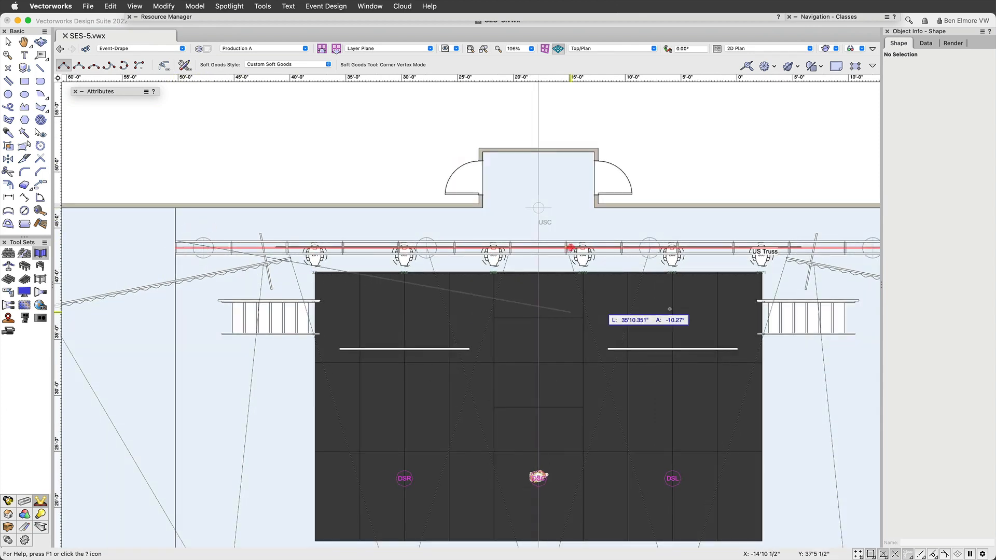
{"action": "middle_click_drag", "start_coordinate": [791, 221], "coordinate": [645, 224]}
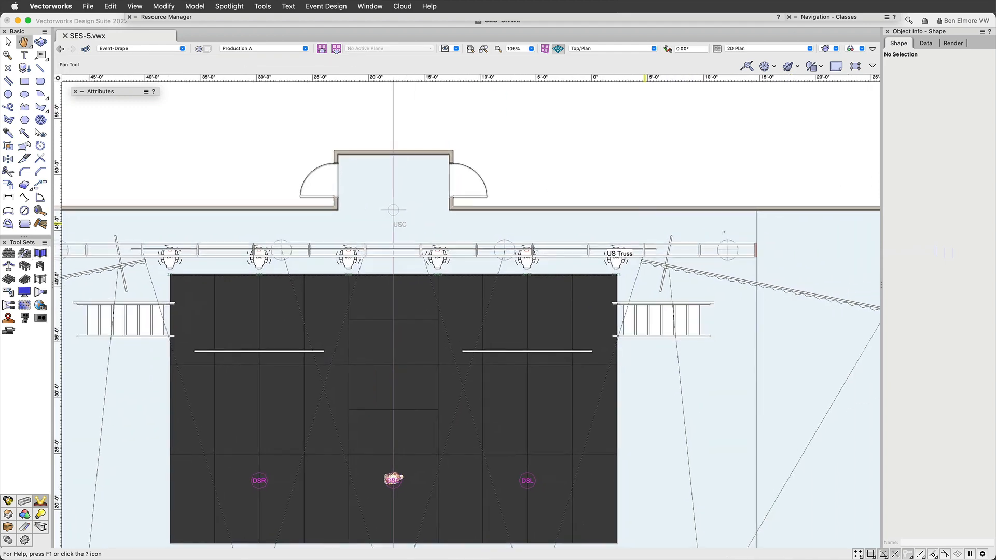
{"action": "double_click", "coordinate": [755, 250]}
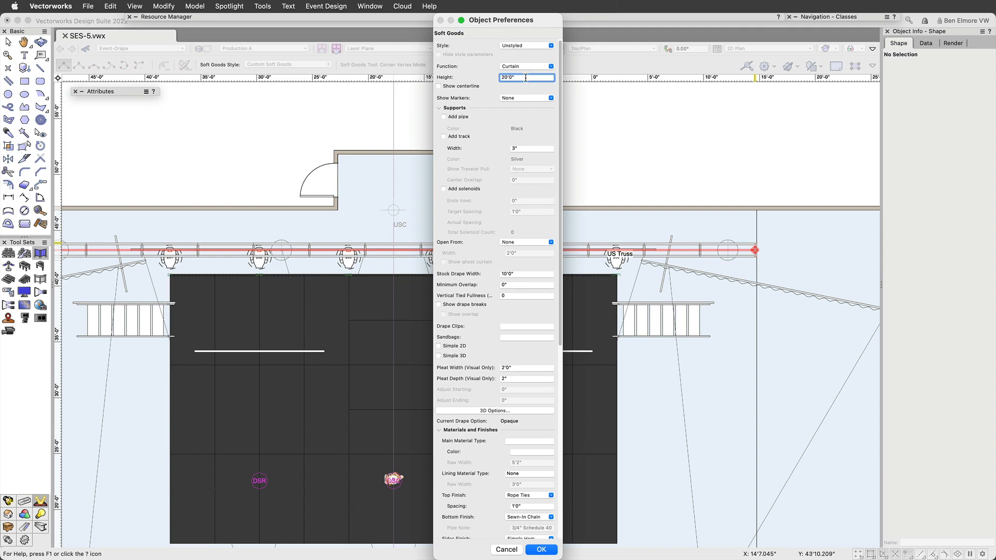
Create the upstage curtain with a height of 25' and orbit to a 3D view of the stage.
{"action": "type", "text": "25"}
{"action": "scroll", "coordinate": [501, 179], "scroll_direction": "down", "scroll_amount": 6}
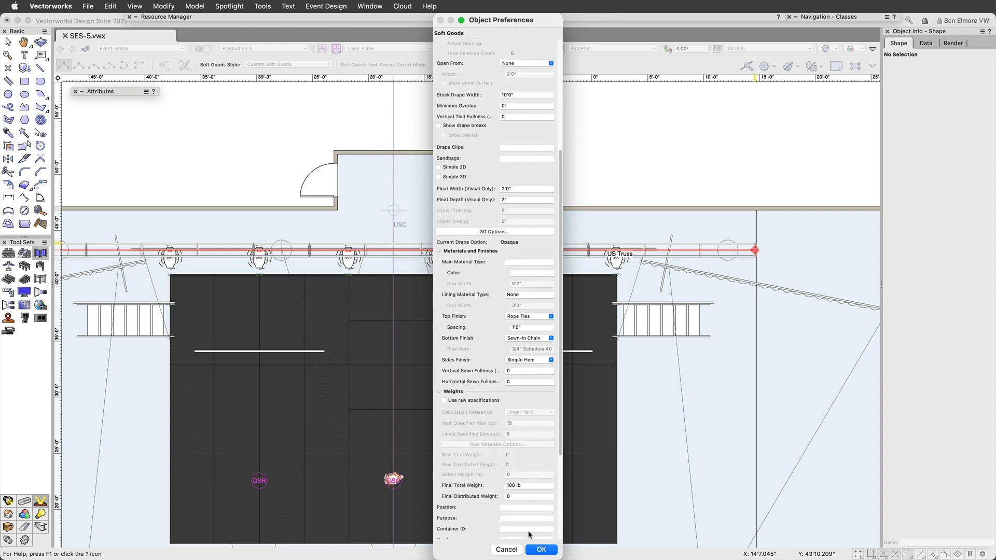
{"action": "left_click", "coordinate": [539, 551]}
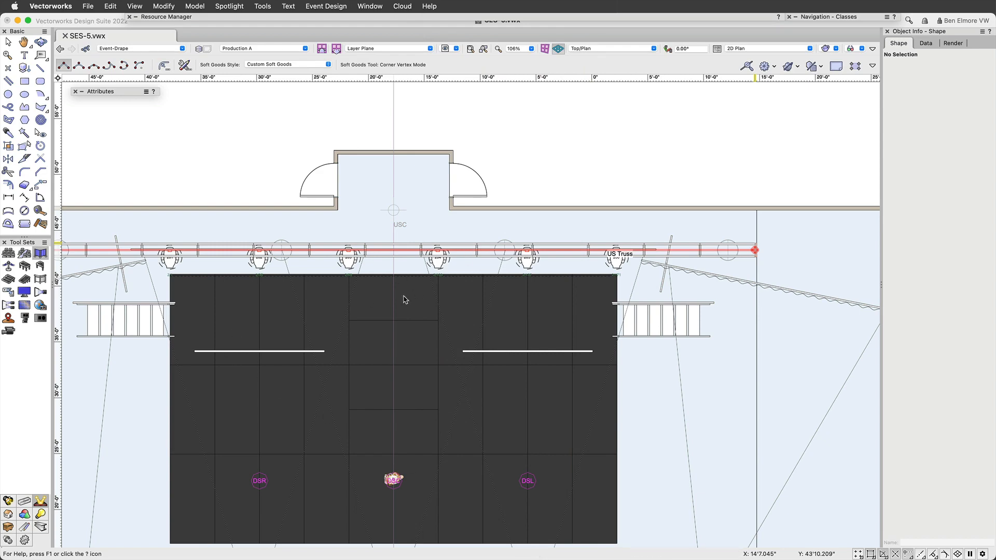
{"action": "middle_click_drag", "start_coordinate": [382, 289], "coordinate": [562, 274]}
{"action": "scroll", "coordinate": [566, 274], "scroll_direction": "down", "scroll_amount": 1}
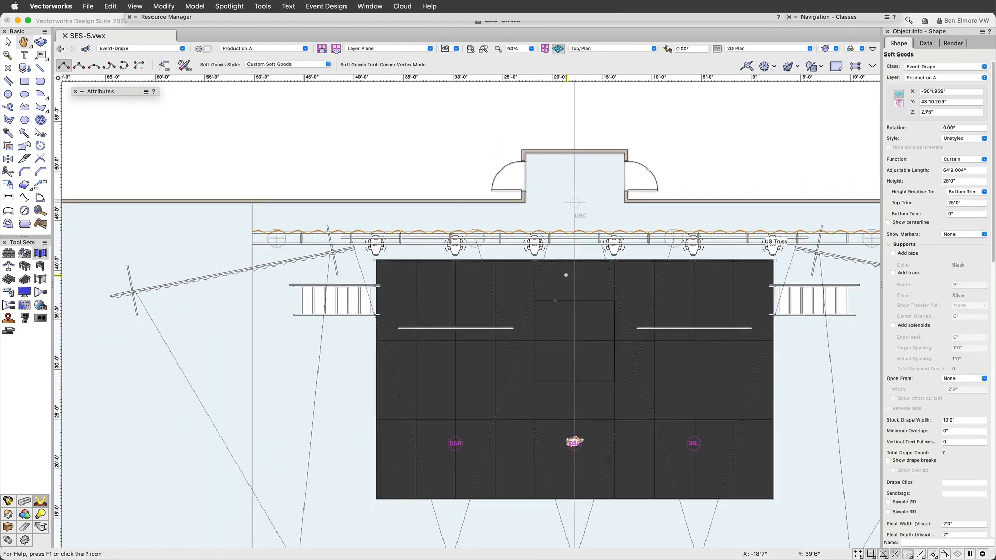
{"action": "middle_click_drag", "start_coordinate": [535, 340], "coordinate": [583, 182], "text": "super"}
{"action": "middle_click_drag", "start_coordinate": [673, 249], "coordinate": [456, 272]}
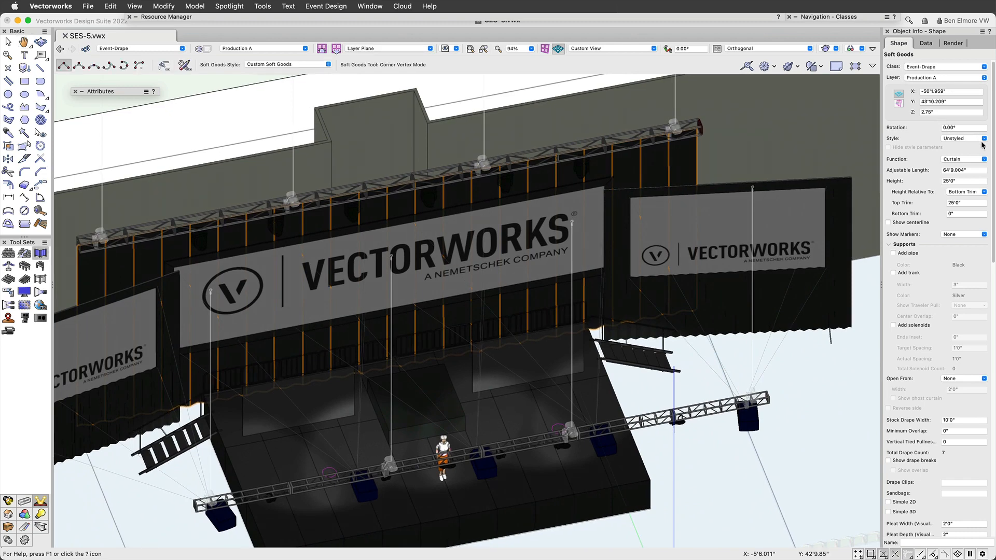
Keep the upstage soft goods' function as Curtain and set its stock drape width to 16'.
{"action": "left_click", "coordinate": [968, 160]}
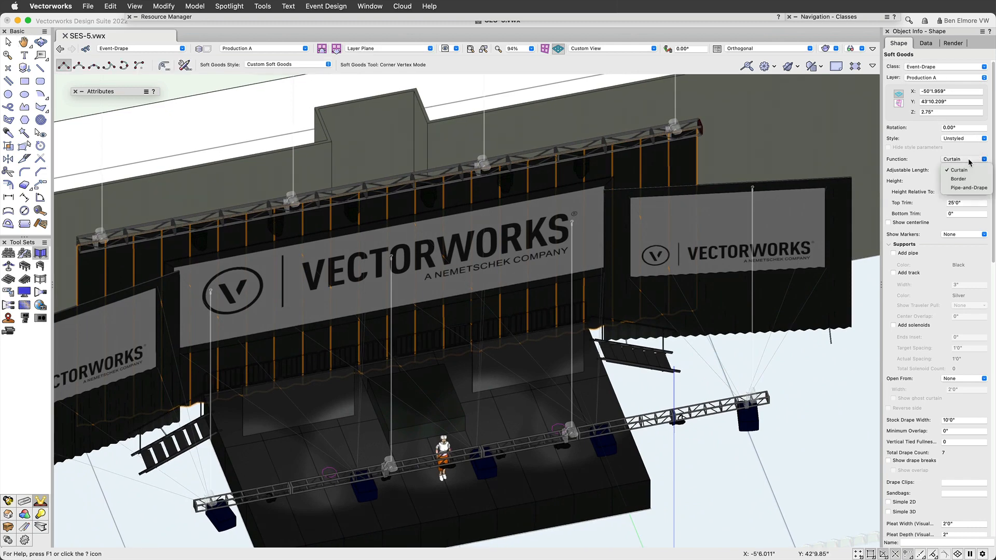
{"action": "left_click", "coordinate": [964, 170]}
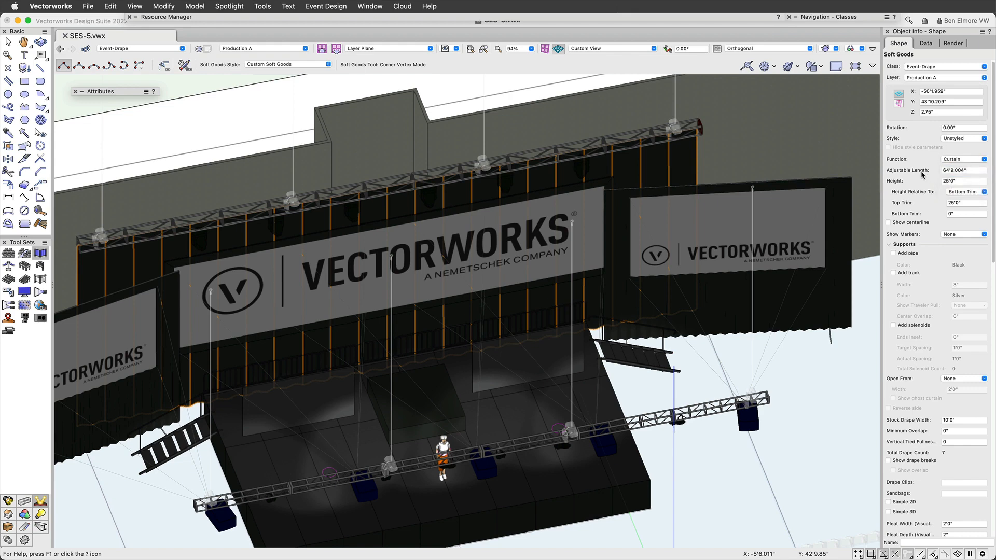
{"action": "scroll", "coordinate": [938, 378], "scroll_direction": "down", "scroll_amount": 3}
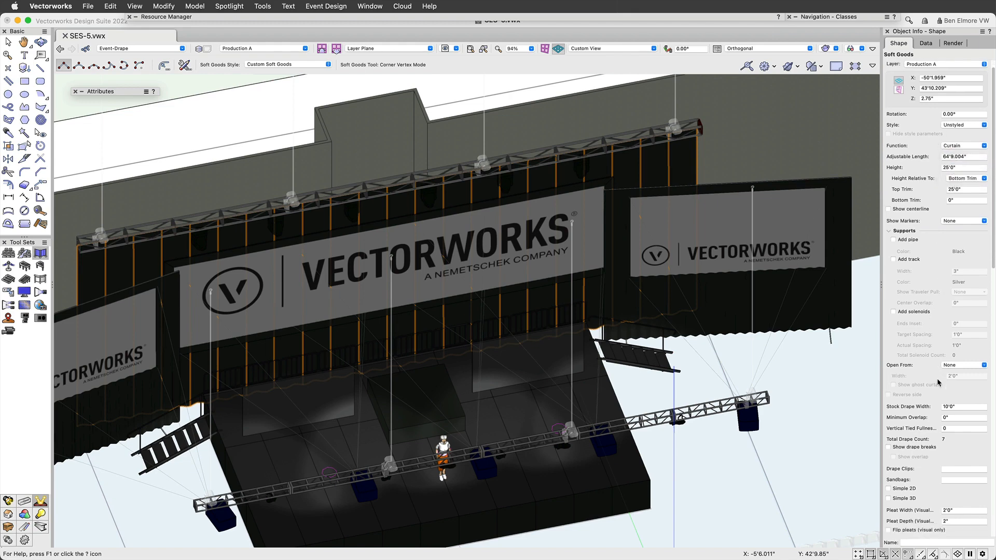
{"action": "scroll", "coordinate": [906, 381], "scroll_direction": "down", "scroll_amount": 4}
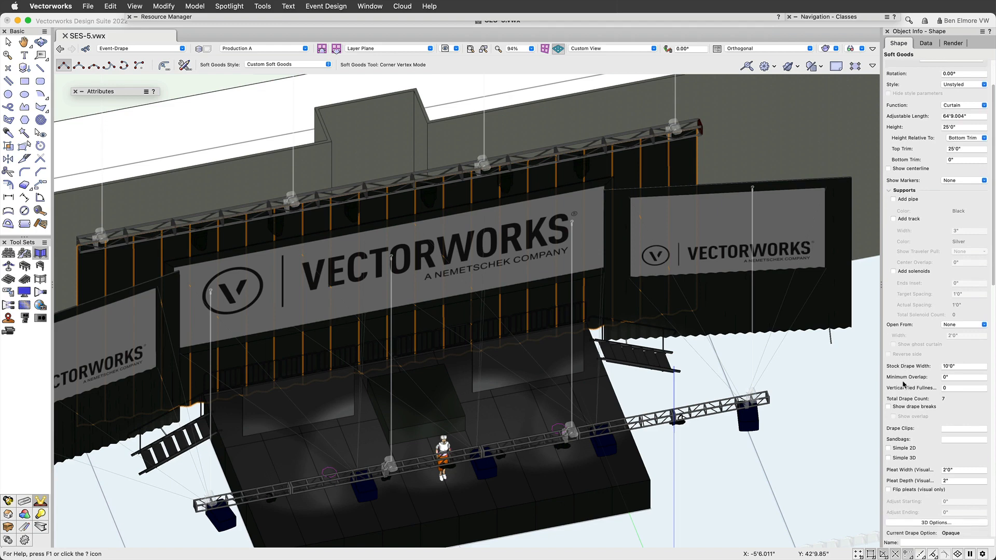
{"action": "scroll", "coordinate": [942, 336], "scroll_direction": "down", "scroll_amount": 1}
{"action": "left_click", "coordinate": [972, 329]}
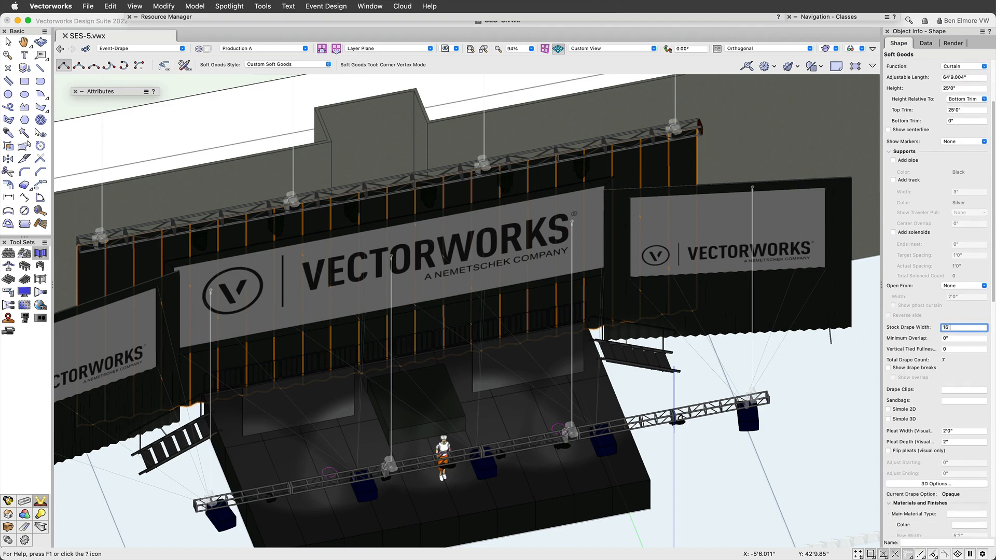
{"action": "type", "text": "16'"}
{"action": "key", "text": "Tab"}
Examine the upstage curtain's weight and load information, including its truss position, and look over the drape in 3D.
{"action": "scroll", "coordinate": [960, 363], "scroll_direction": "down", "scroll_amount": 5}
{"action": "scroll", "coordinate": [963, 362], "scroll_direction": "down", "scroll_amount": 15}
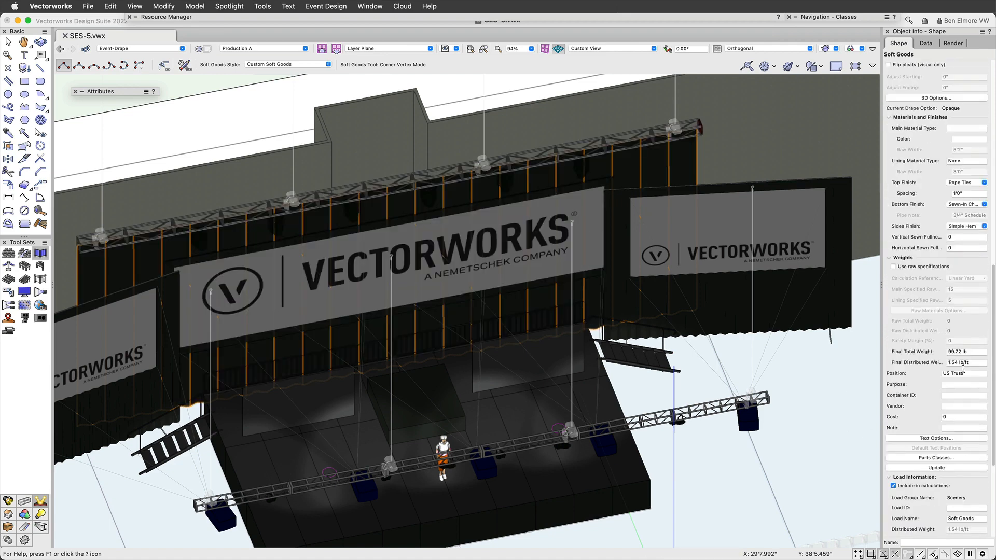
{"action": "scroll", "coordinate": [963, 363], "scroll_direction": "down", "scroll_amount": 3}
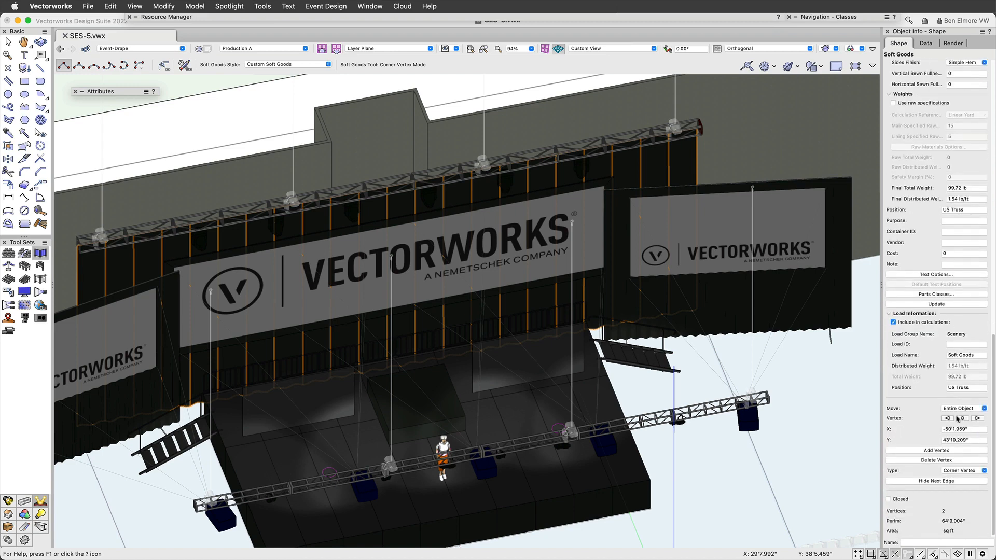
{"action": "left_click", "coordinate": [973, 389]}
{"action": "type", "text": "x"}
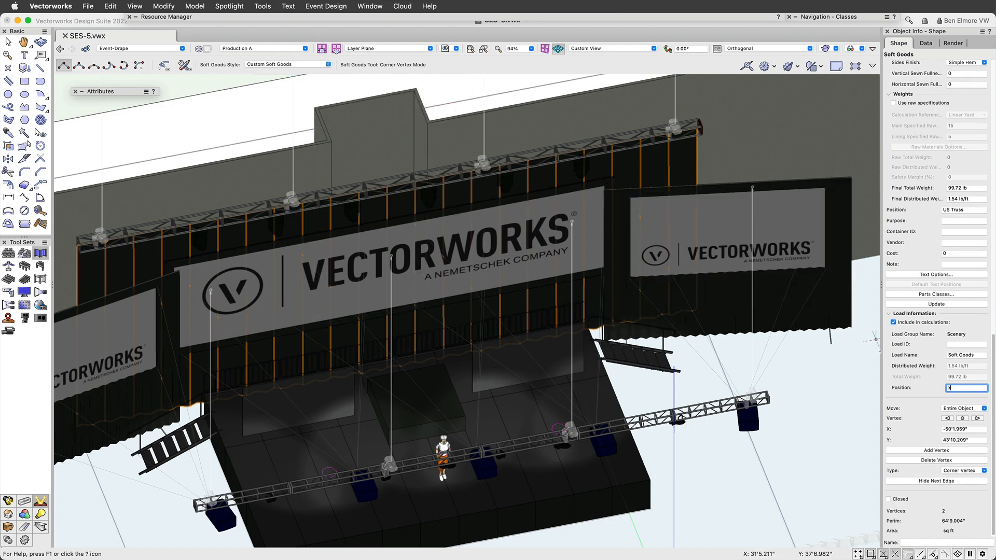
{"action": "key", "text": "Escape"}
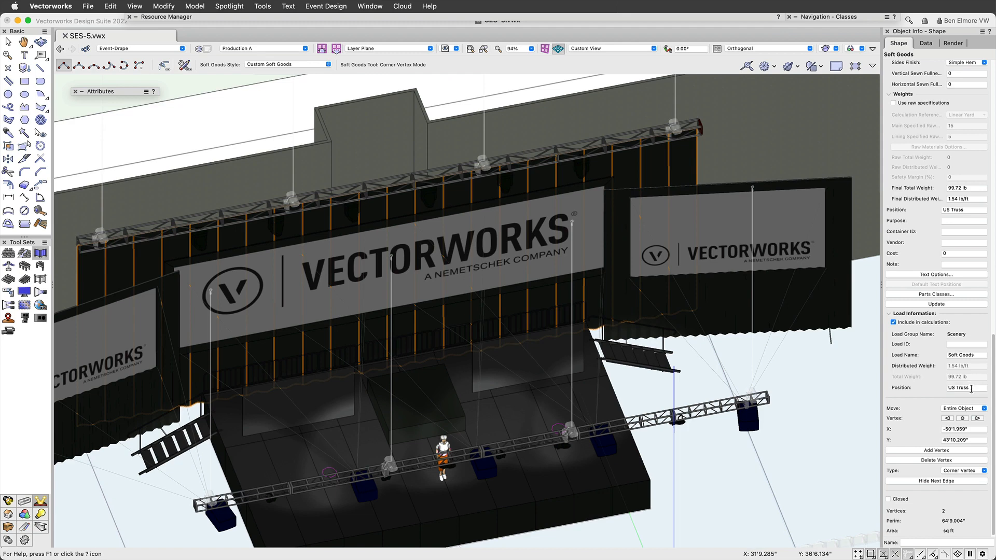
{"action": "scroll", "coordinate": [371, 177], "scroll_direction": "down", "scroll_amount": 1}
{"action": "middle_click_drag", "start_coordinate": [371, 177], "coordinate": [513, 176]}
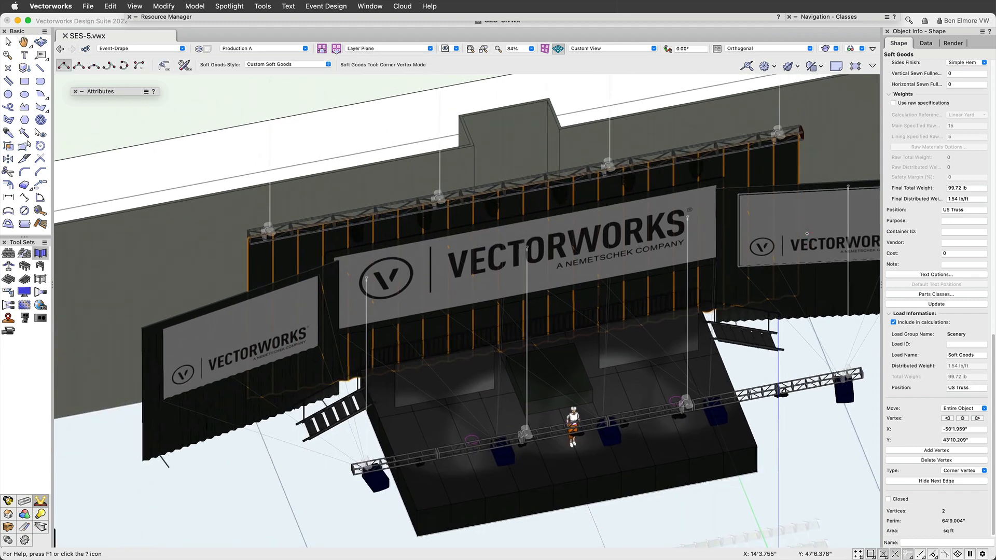
In Top/Plan, draw a two-segment soft goods run about 56' long from the stage-right screen's outer end, angling toward the side wall.
{"action": "key", "text": "super+5"}
{"action": "scroll", "coordinate": [648, 257], "scroll_direction": "down", "scroll_amount": 4}
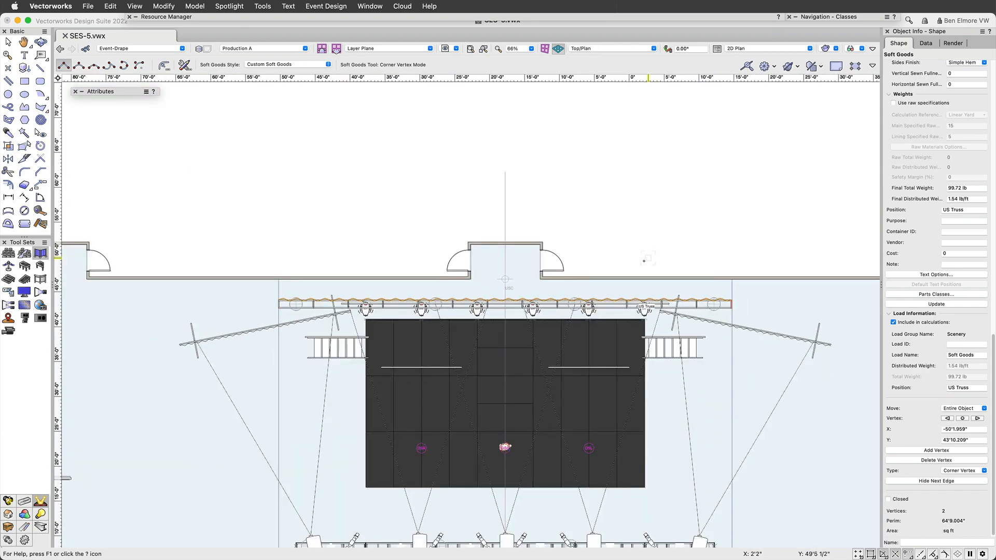
{"action": "middle_click_drag", "start_coordinate": [345, 178], "coordinate": [531, 208]}
{"action": "scroll", "coordinate": [535, 177], "scroll_direction": "up", "scroll_amount": 4}
{"action": "scroll", "coordinate": [519, 182], "scroll_direction": "up", "scroll_amount": 1}
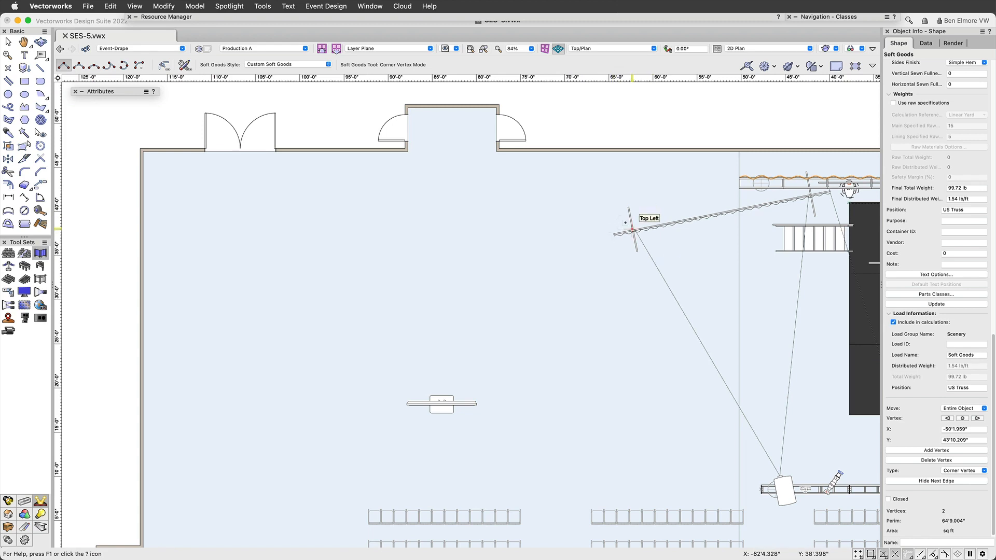
{"action": "key", "text": "grave"}
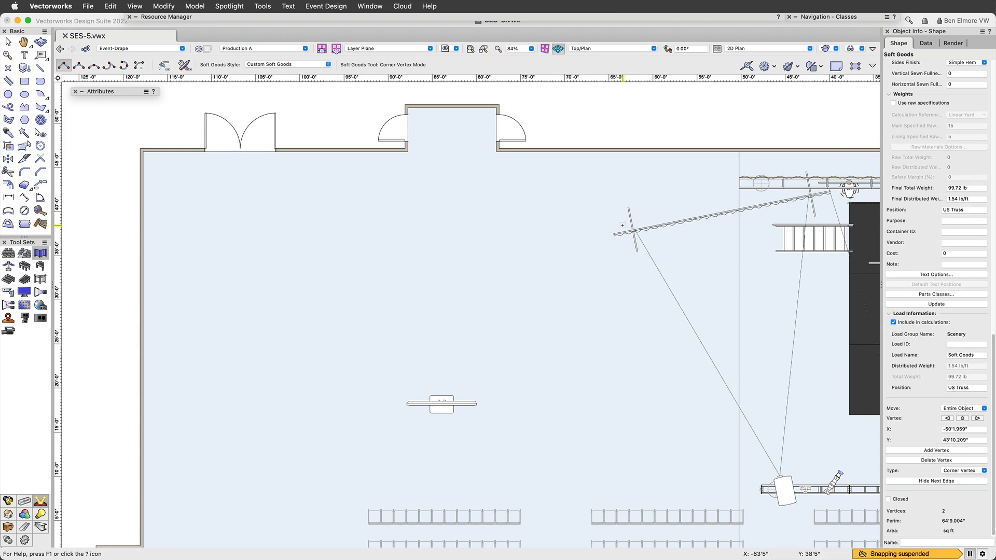
{"action": "left_click", "coordinate": [623, 225]}
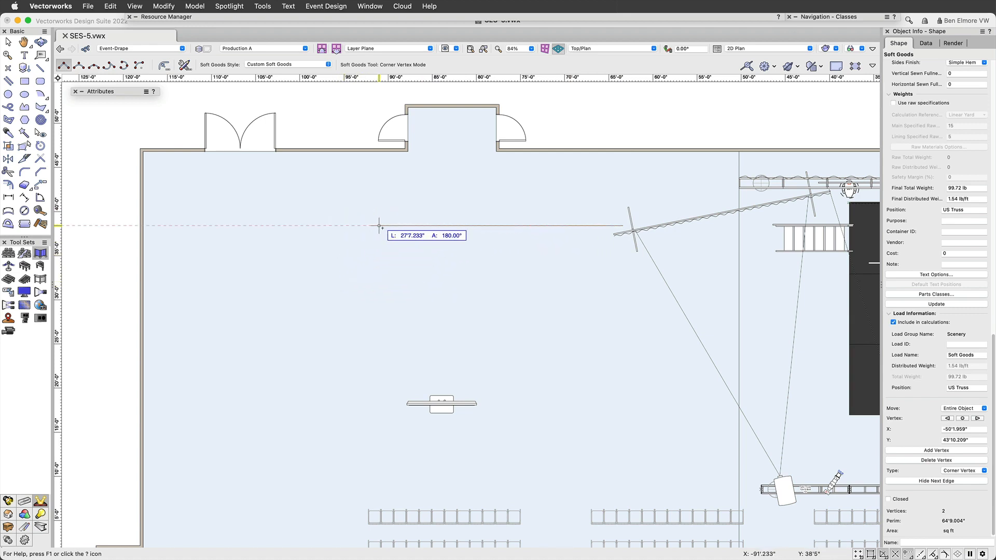
{"action": "left_click", "coordinate": [396, 225]}
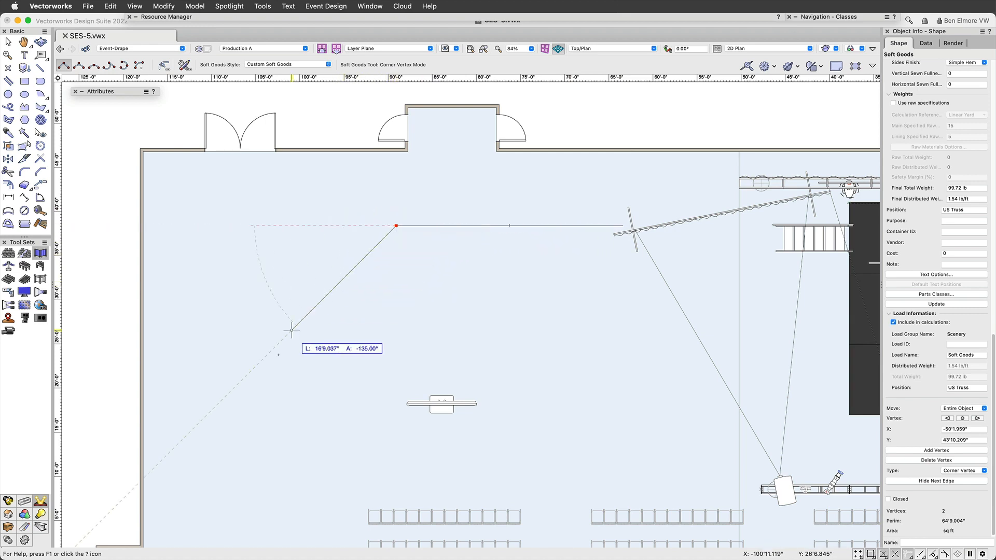
{"action": "double_click", "coordinate": [162, 360]}
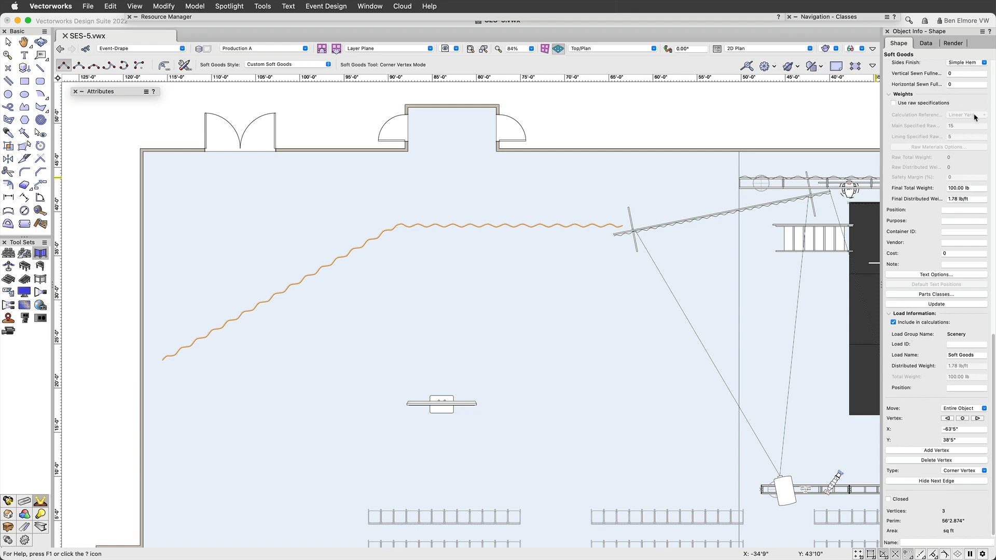
Change the new side drape's function to Pipe-and-Drape and set its height to 16'.
{"action": "scroll", "coordinate": [960, 113], "scroll_direction": "up", "scroll_amount": 10}
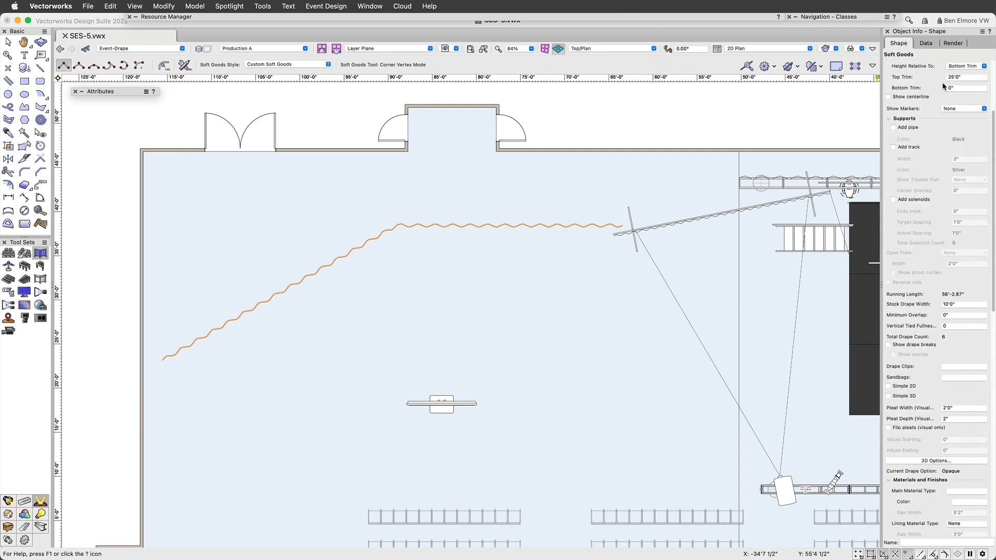
{"action": "scroll", "coordinate": [921, 130], "scroll_direction": "up", "scroll_amount": 5}
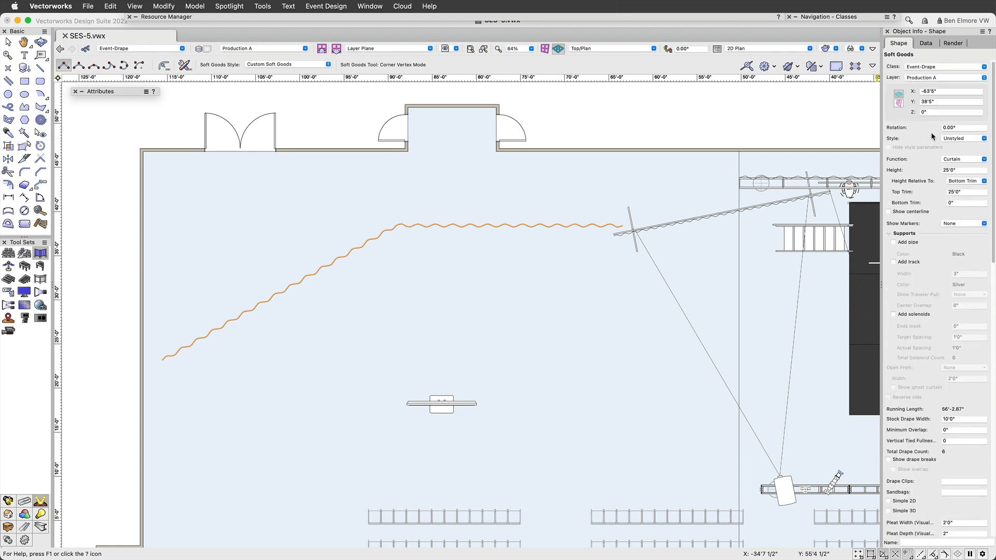
{"action": "left_click", "coordinate": [962, 161]}
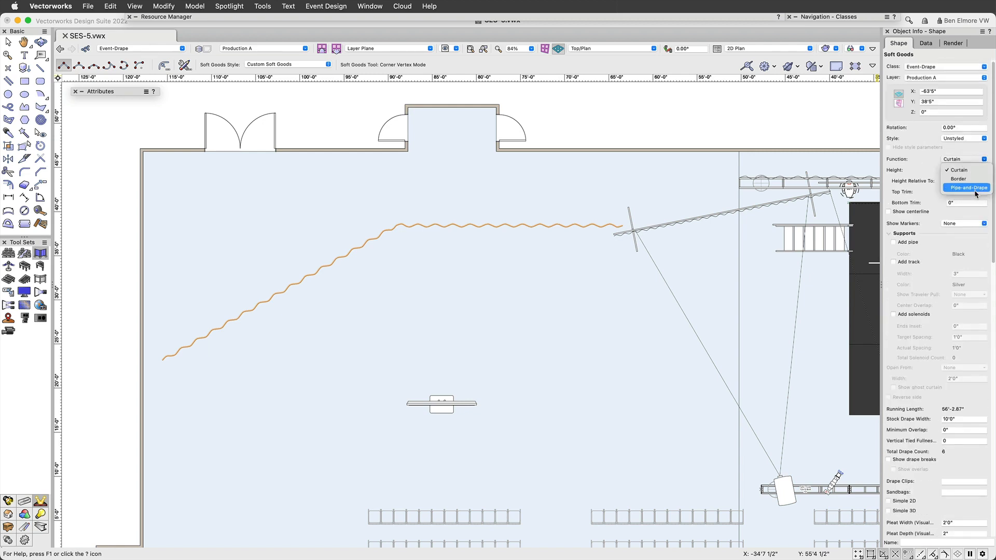
{"action": "left_click", "coordinate": [975, 190]}
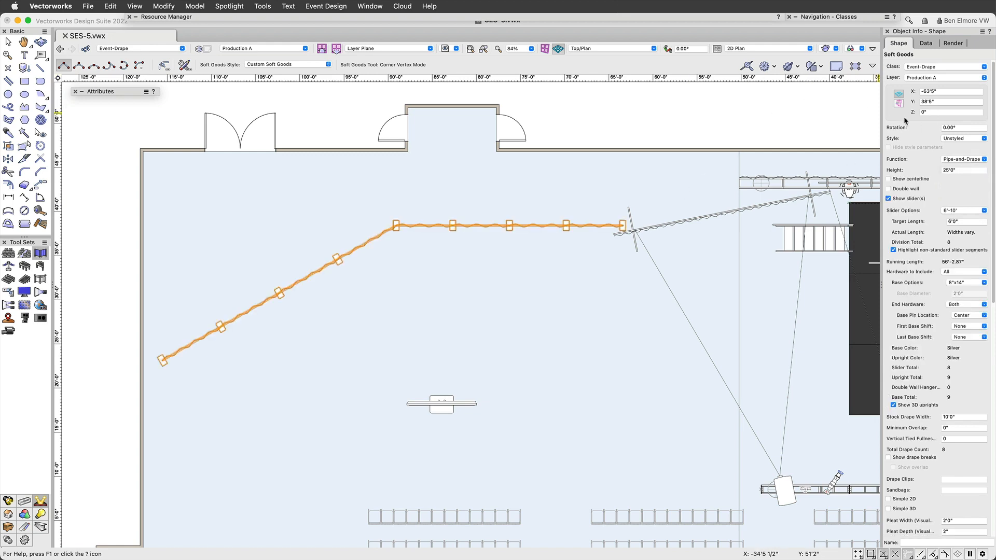
{"action": "left_click", "coordinate": [972, 170]}
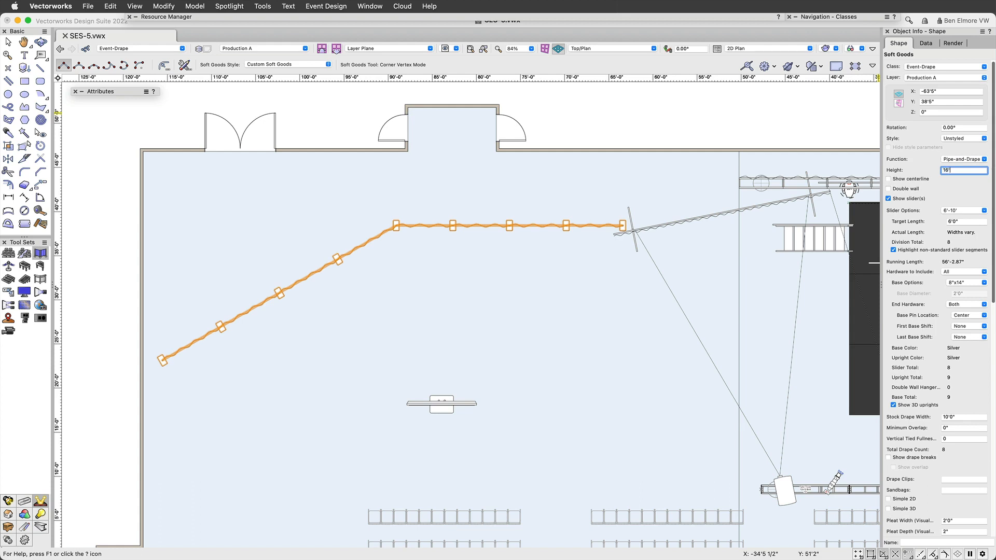
{"action": "key", "text": "Tab"}
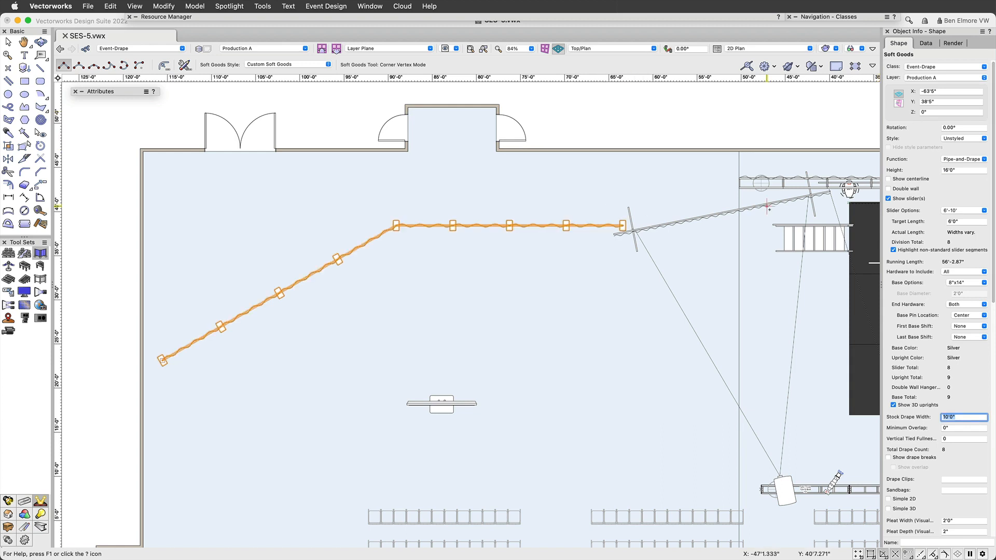
Set the side pipe-and-drape's slider option to 9'-16' and its base option to 24"x24".
{"action": "left_click", "coordinate": [968, 214]}
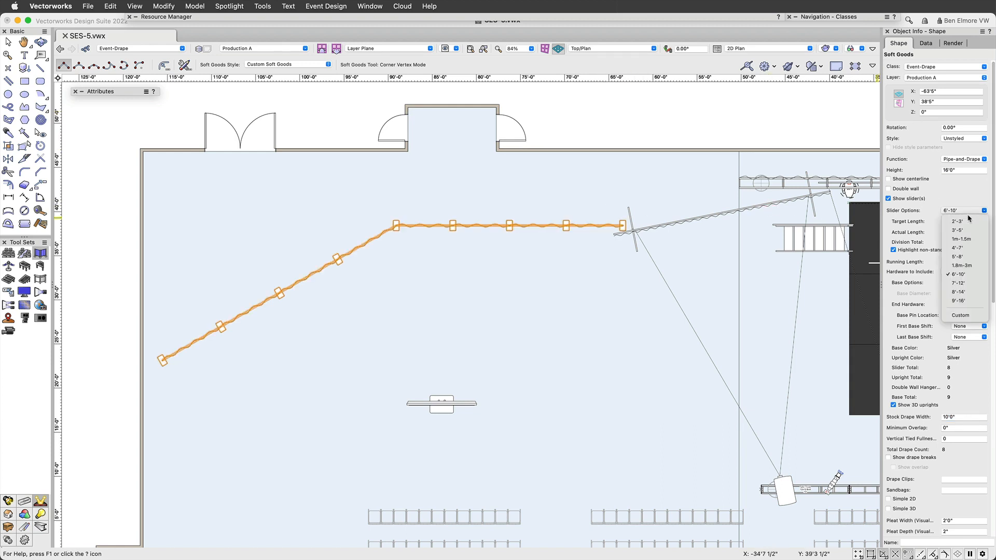
{"action": "left_click", "coordinate": [980, 289]}
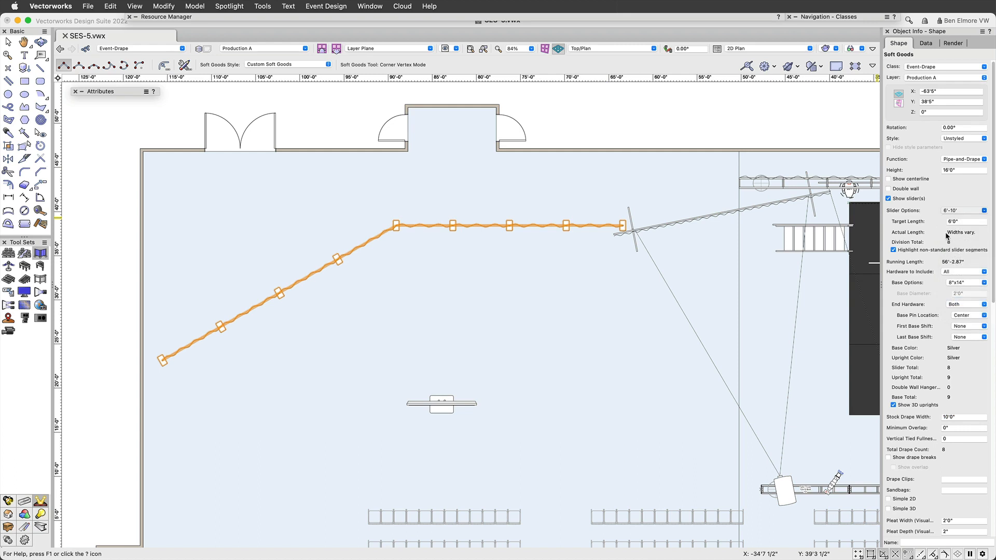
{"action": "left_click", "coordinate": [959, 286]}
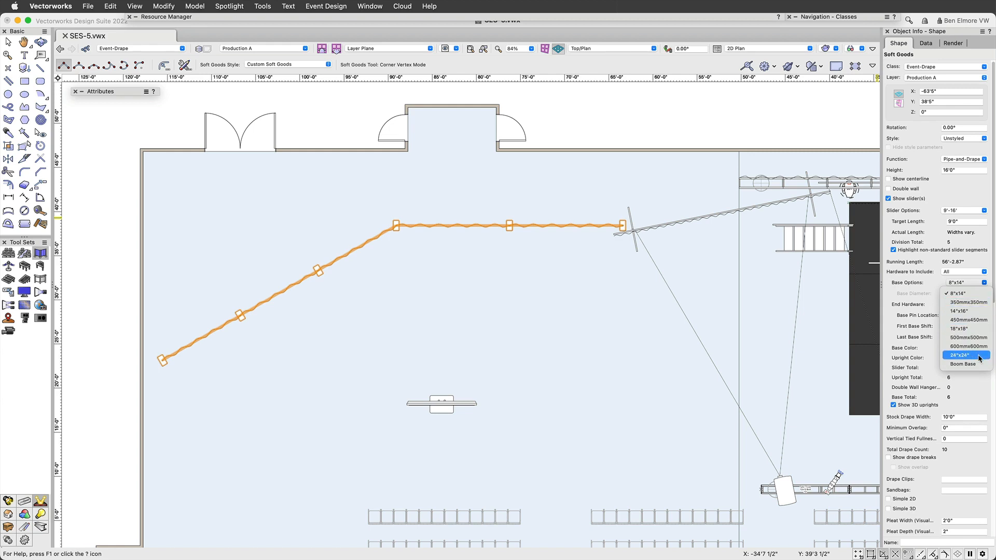
{"action": "left_click", "coordinate": [925, 279]}
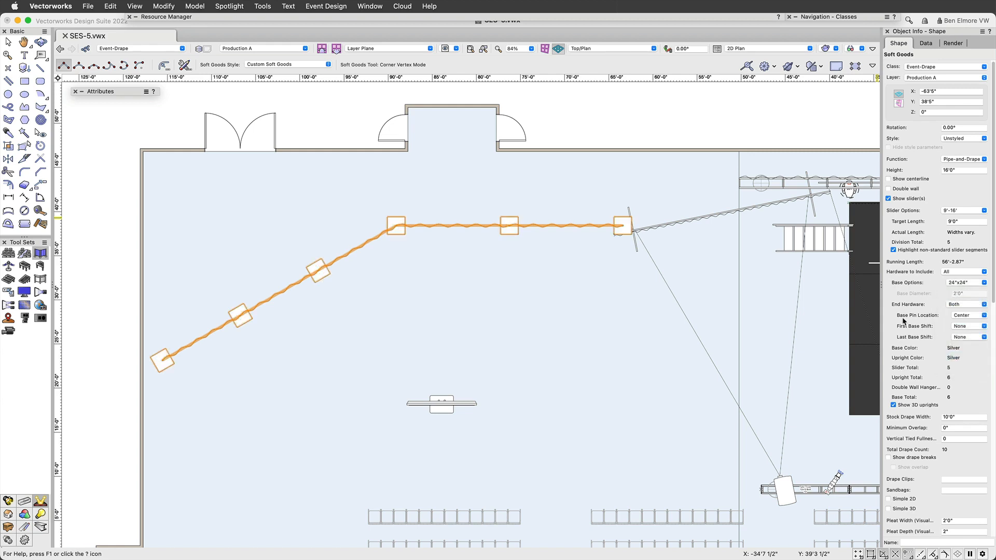
Turn on the double wall option for the side pipe-and-drape and examine its crossbars and upright connection in 3D.
{"action": "scroll", "coordinate": [903, 321], "scroll_direction": "down", "scroll_amount": 1}
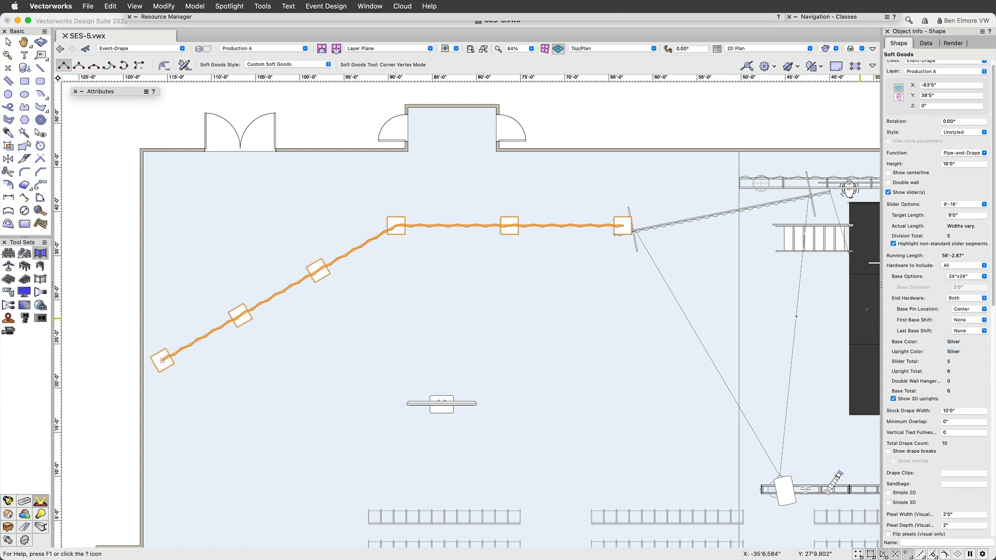
{"action": "middle_click_drag", "start_coordinate": [630, 317], "coordinate": [474, 269], "text": "ctrl"}
{"action": "scroll", "coordinate": [413, 298], "scroll_direction": "up", "scroll_amount": 3}
{"action": "scroll", "coordinate": [413, 297], "scroll_direction": "down", "scroll_amount": 1}
{"action": "middle_click_drag", "start_coordinate": [413, 297], "coordinate": [527, 246]}
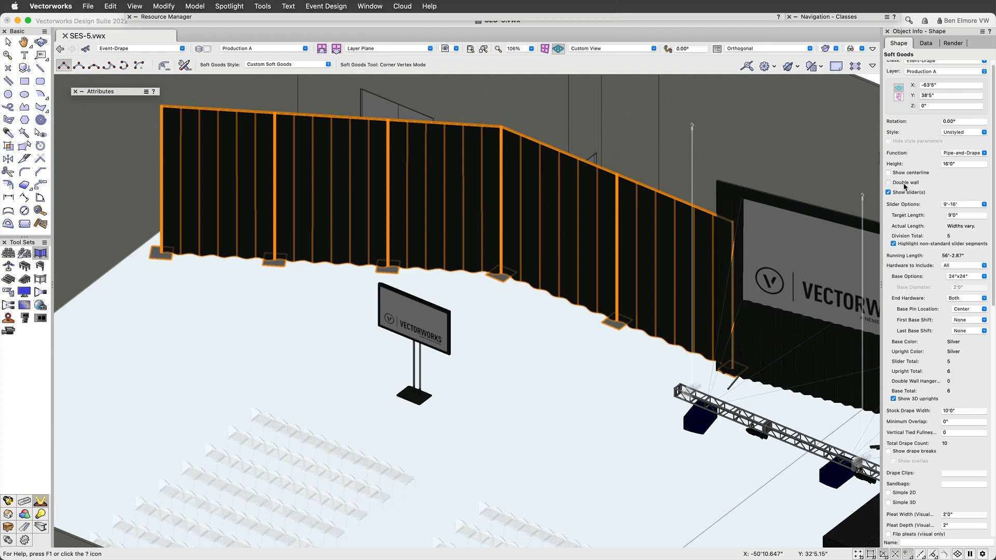
{"action": "scroll", "coordinate": [702, 205], "scroll_direction": "up", "scroll_amount": 15}
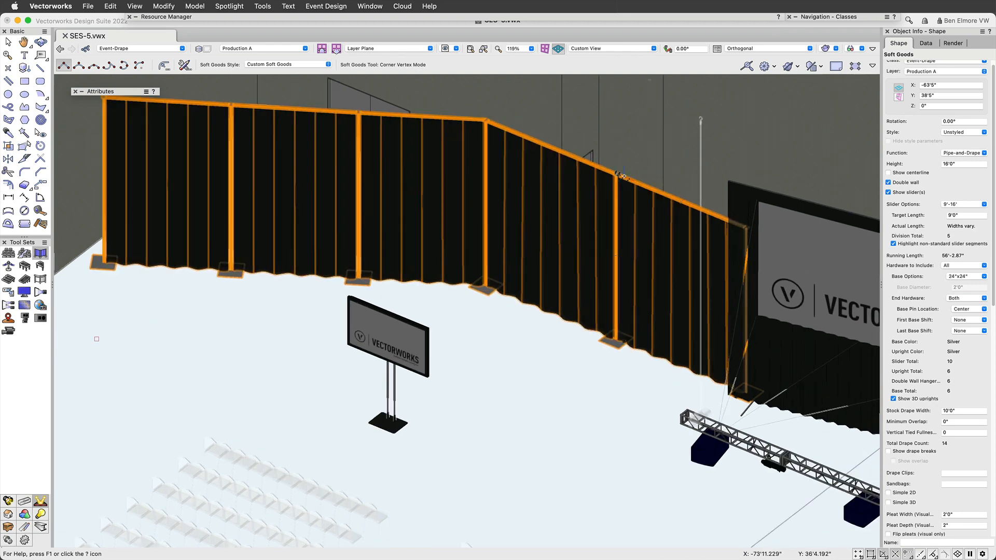
{"action": "scroll", "coordinate": [624, 176], "scroll_direction": "down", "scroll_amount": 15}
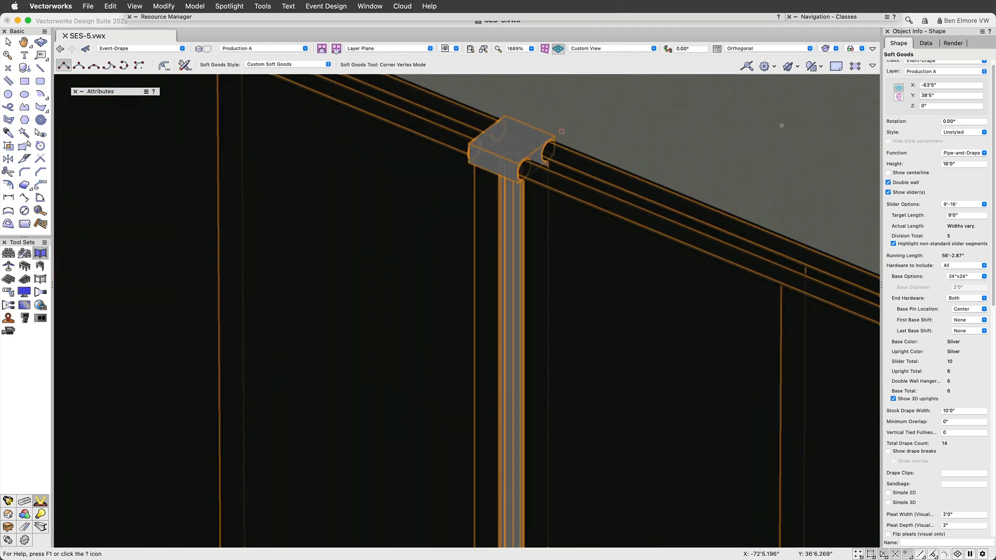
{"action": "scroll", "coordinate": [729, 138], "scroll_direction": "up", "scroll_amount": 2}
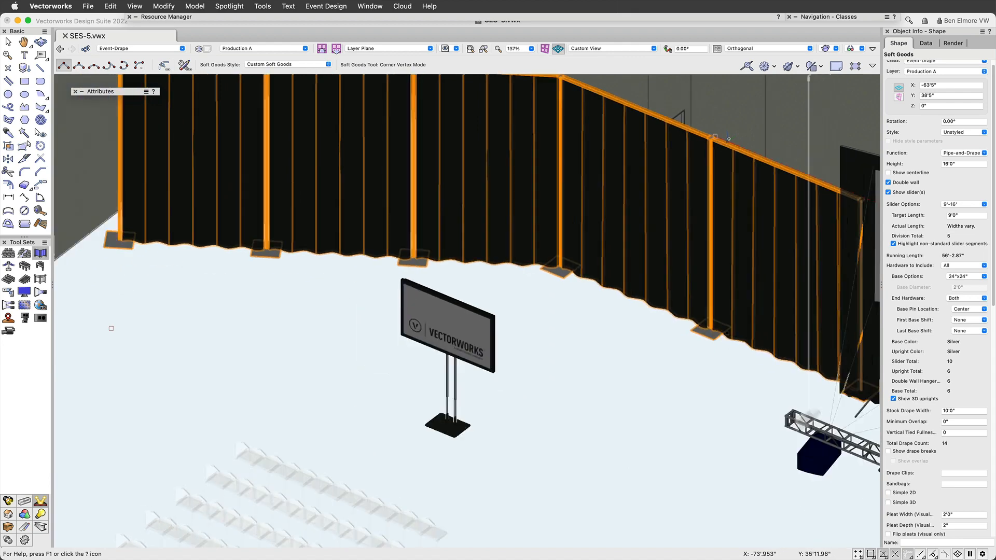
{"action": "middle_click_drag", "start_coordinate": [774, 128], "coordinate": [656, 144]}
Review the side drape's 3D options for the front and back drape lines, including the opaque or scrim color.
{"action": "scroll", "coordinate": [928, 403], "scroll_direction": "down", "scroll_amount": 10}
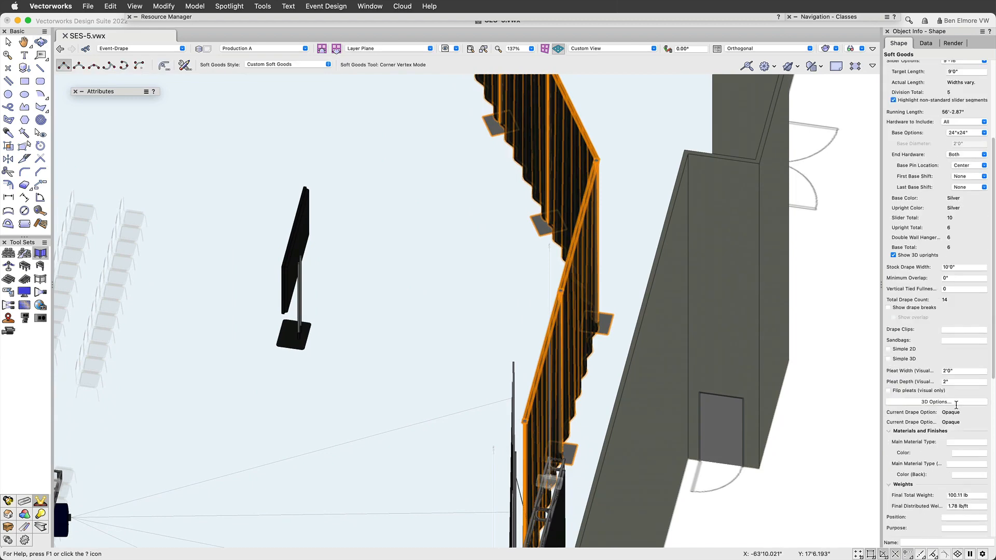
{"action": "scroll", "coordinate": [929, 407], "scroll_direction": "down", "scroll_amount": 5}
{"action": "scroll", "coordinate": [932, 414], "scroll_direction": "up", "scroll_amount": 12}
{"action": "left_click", "coordinate": [941, 362]}
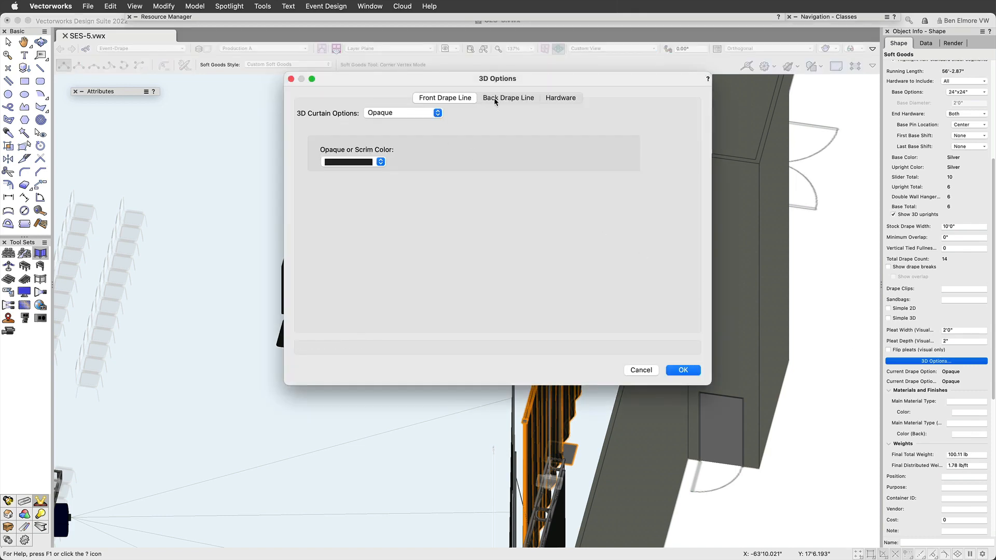
{"action": "left_click", "coordinate": [495, 101]}
{"action": "left_click", "coordinate": [460, 99]}
{"action": "left_click", "coordinate": [358, 163]}
{"action": "left_click", "coordinate": [333, 159]}
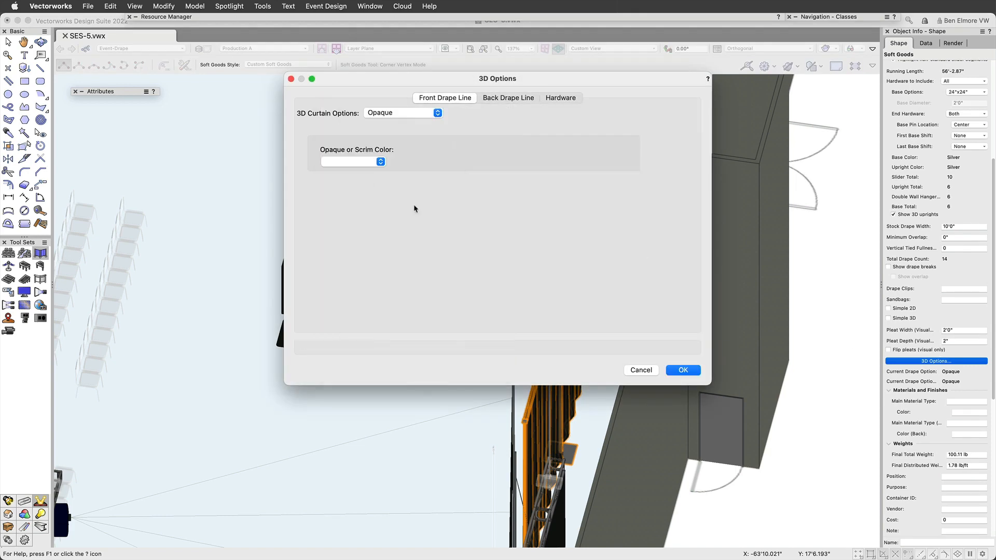
{"action": "left_click", "coordinate": [684, 370]}
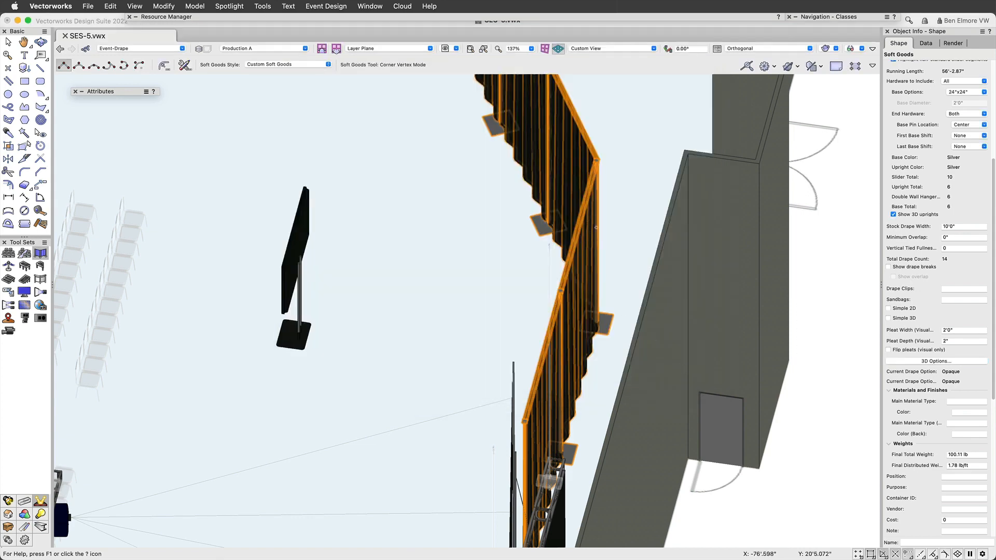
{"action": "middle_click_drag", "start_coordinate": [613, 220], "coordinate": [632, 236], "text": "shift"}
{"action": "scroll", "coordinate": [631, 236], "scroll_direction": "down", "scroll_amount": 2}
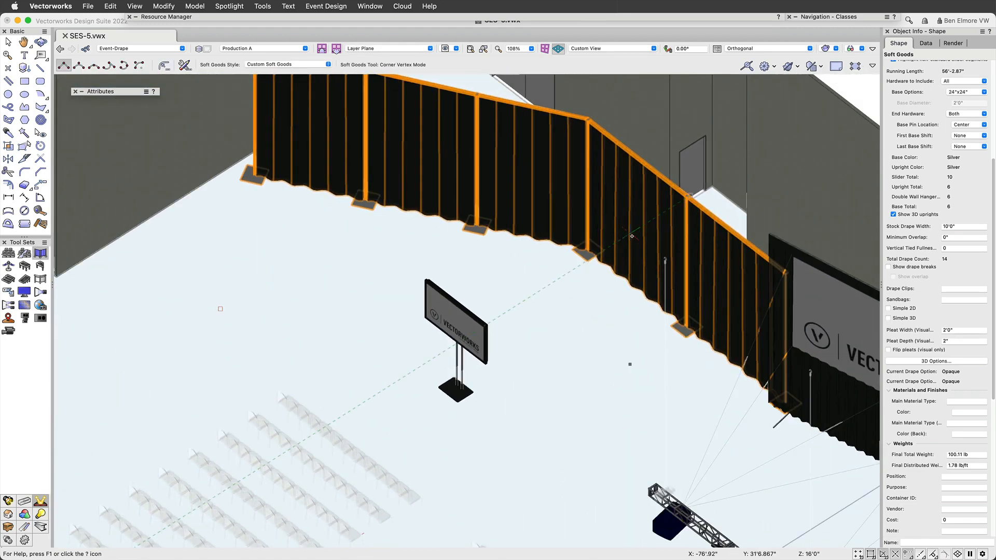
In Top/Plan, mirror a duplicate of the side pipe-and-drape across the stage centerline to the opposite side, and clear the selection.
{"action": "key", "text": "super+5"}
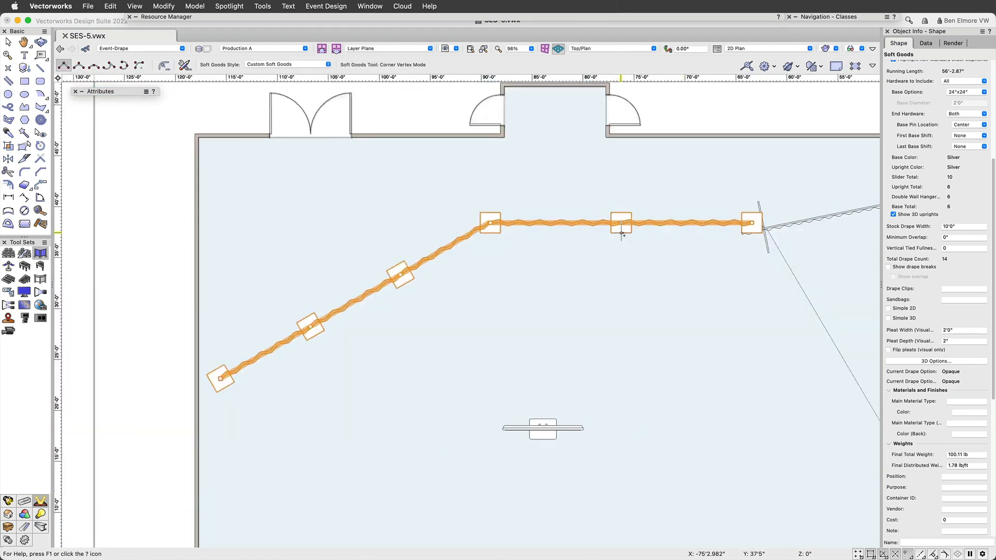
{"action": "scroll", "coordinate": [627, 238], "scroll_direction": "down", "scroll_amount": 4}
{"action": "middle_click_drag", "start_coordinate": [788, 289], "coordinate": [290, 89]}
{"action": "scroll", "coordinate": [290, 90], "scroll_direction": "up", "scroll_amount": 2}
{"action": "scroll", "coordinate": [433, 174], "scroll_direction": "down", "scroll_amount": 3}
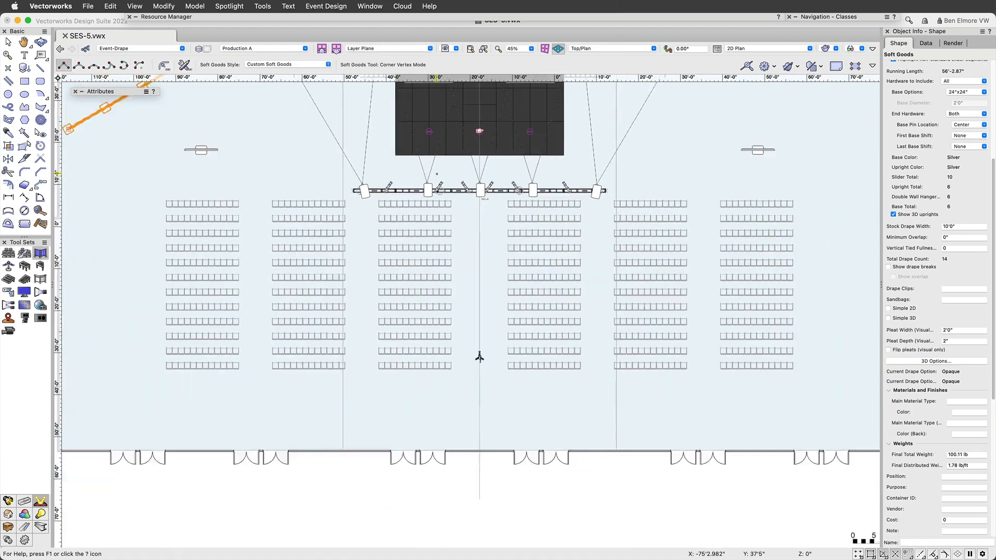
{"action": "middle_click_drag", "start_coordinate": [448, 152], "coordinate": [434, 279]}
{"action": "key", "text": "equal"}
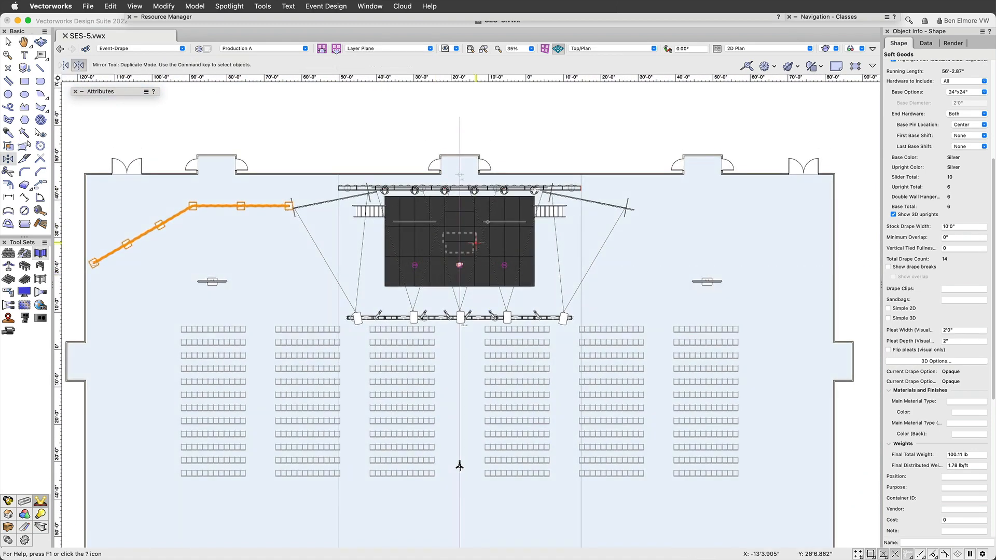
{"action": "left_click", "coordinate": [460, 117]}
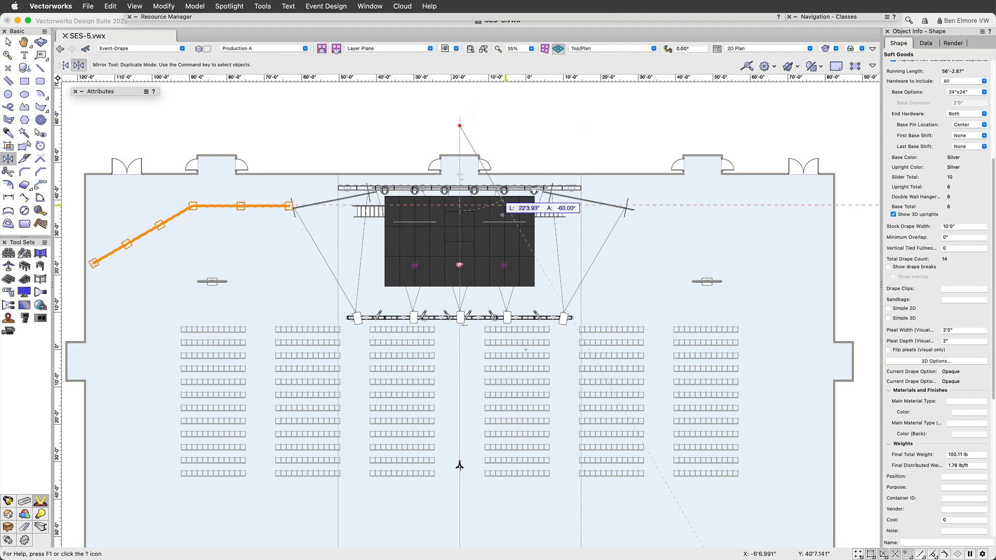
{"action": "left_click", "coordinate": [460, 404]}
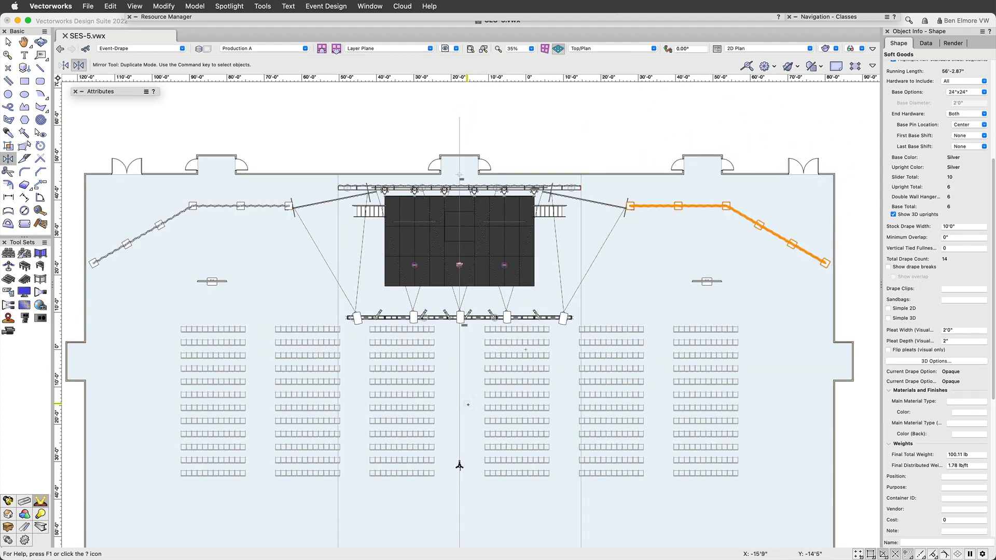
{"action": "scroll", "coordinate": [629, 317], "scroll_direction": "down", "scroll_amount": 4}
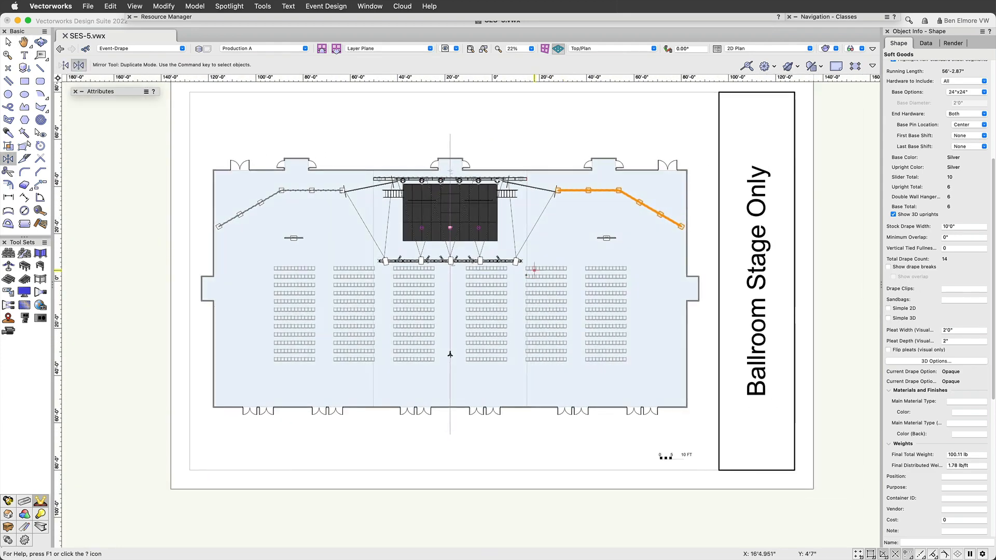
{"action": "key", "text": "Escape"}
{"action": "key", "text": "x"}
{"action": "key", "text": "super+4"}
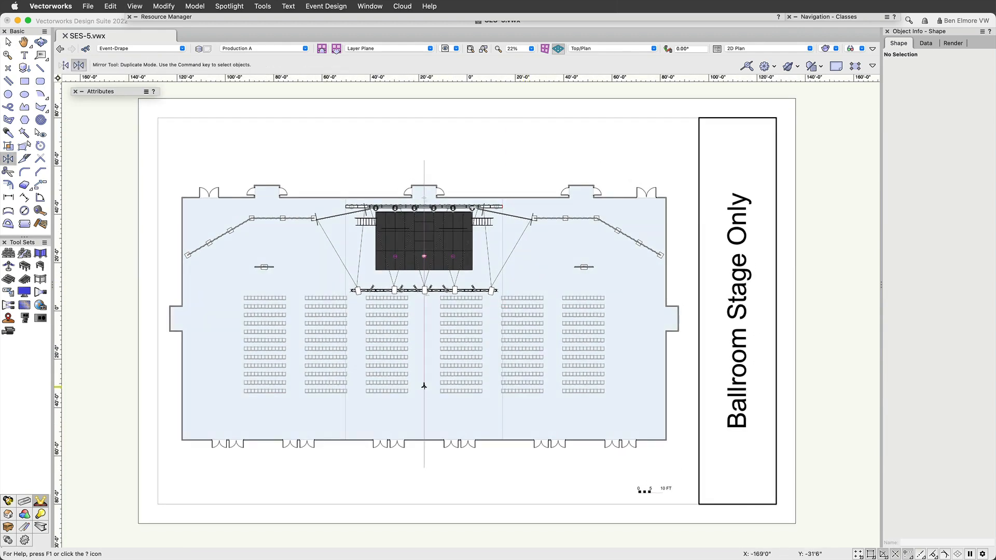
{"action": "key", "text": "x"}
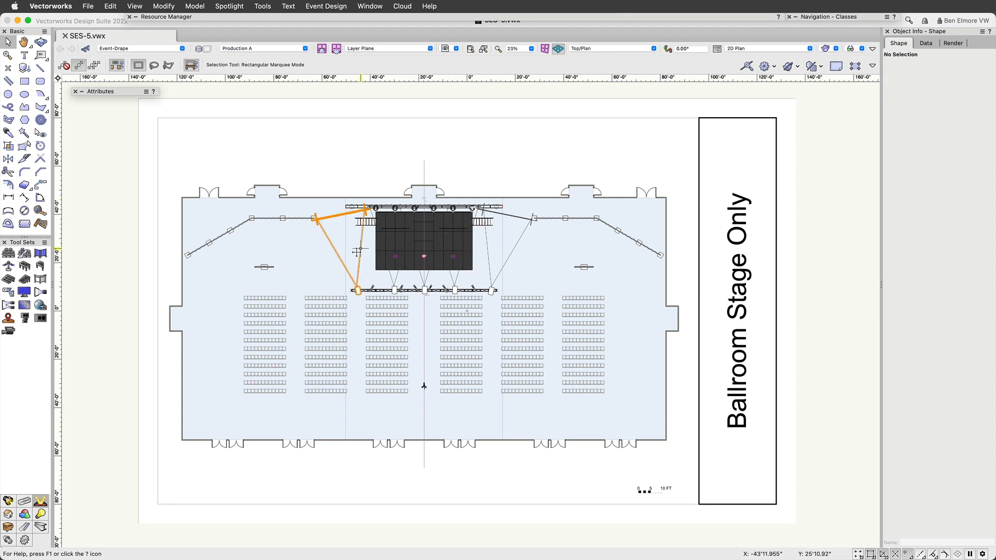
Create a new class named Event-Speakers and make it the active class.
{"action": "scroll", "coordinate": [356, 250], "scroll_direction": "up", "scroll_amount": 5}
{"action": "middle_click_drag", "start_coordinate": [277, 265], "coordinate": [381, 259]}
{"action": "scroll", "coordinate": [377, 259], "scroll_direction": "up", "scroll_amount": 3}
{"action": "mouse_move", "coordinate": [315, 287]}
{"action": "middle_mouse_down"}
{"action": "mouse_move", "coordinate": [340, 303]}
{"action": "mouse_move", "coordinate": [343, 329]}
{"action": "middle_mouse_up"}
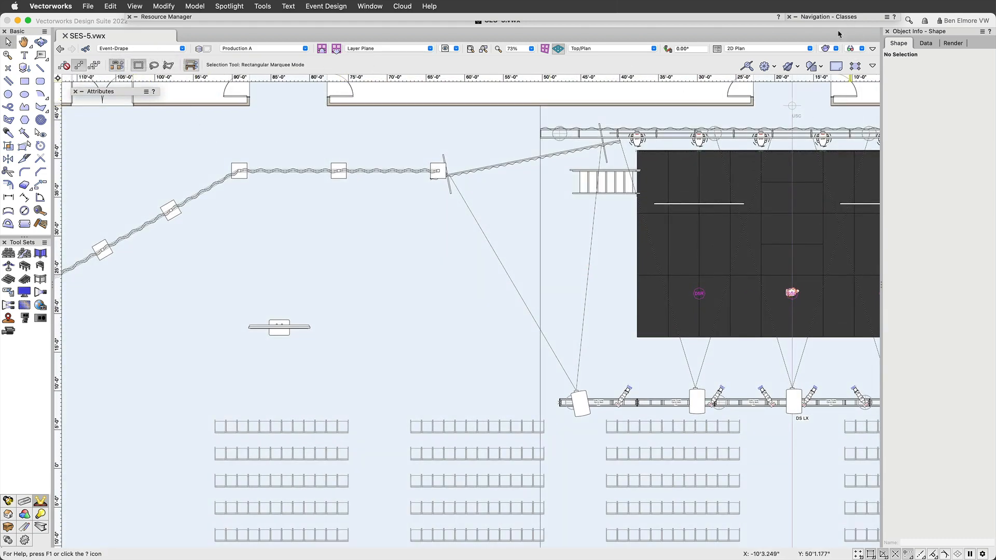
{"action": "mouse_move", "coordinate": [818, 19]}
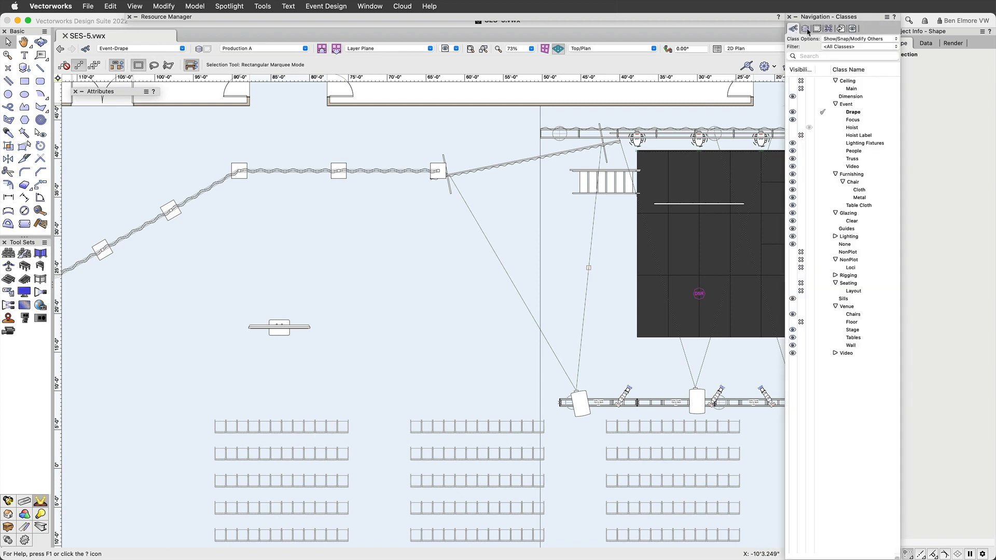
{"action": "left_click", "coordinate": [806, 29]}
{"action": "left_click", "coordinate": [794, 30]}
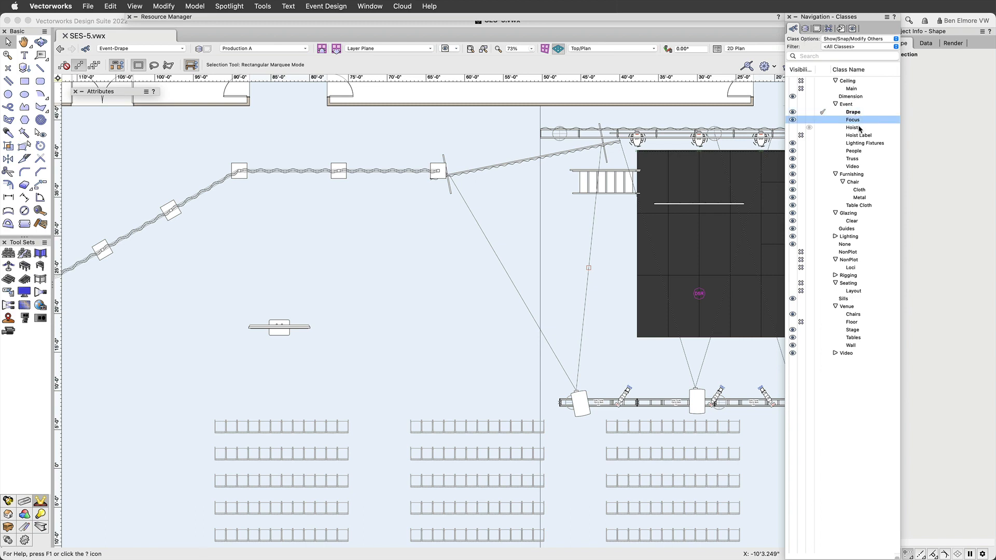
{"action": "right_click", "coordinate": [862, 155]}
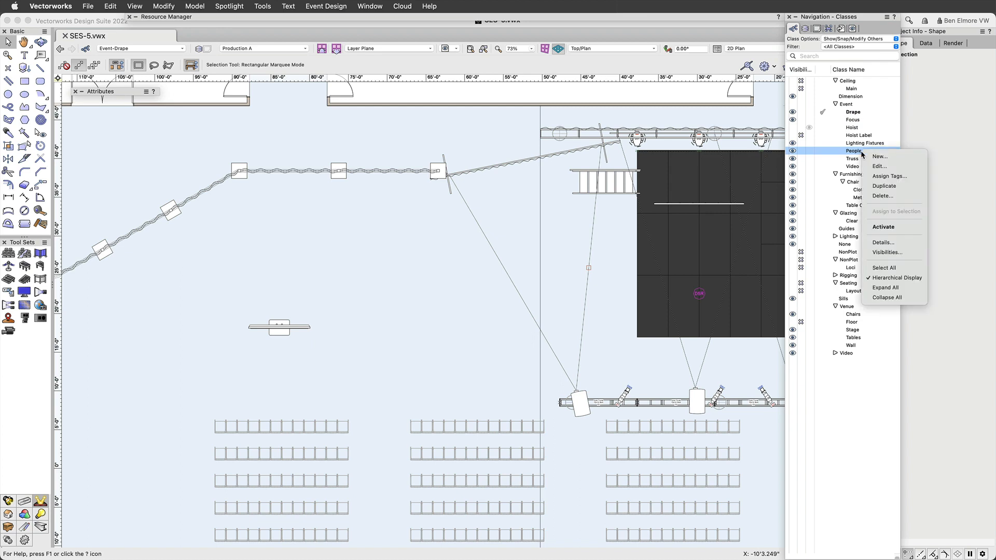
{"action": "left_click", "coordinate": [880, 156]}
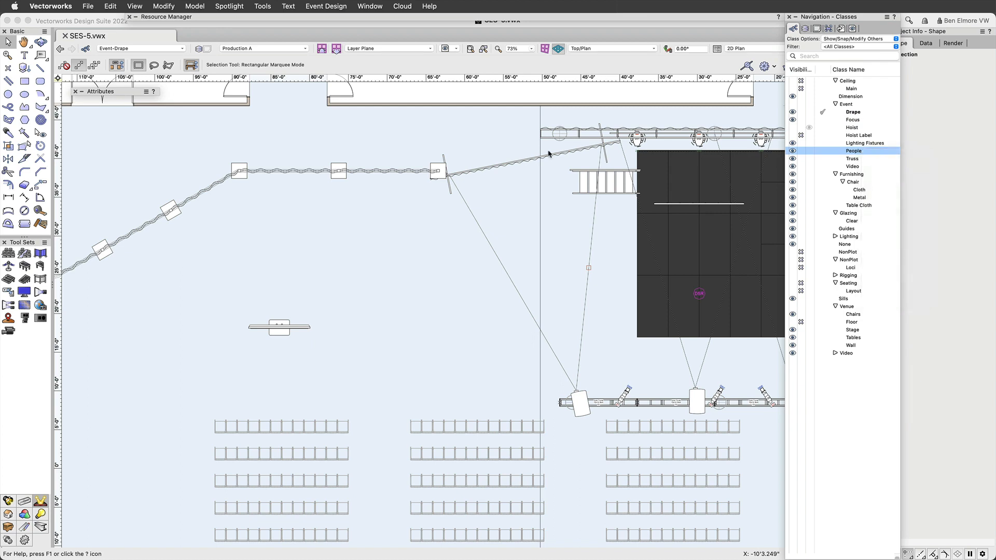
{"action": "left_click", "coordinate": [449, 112]}
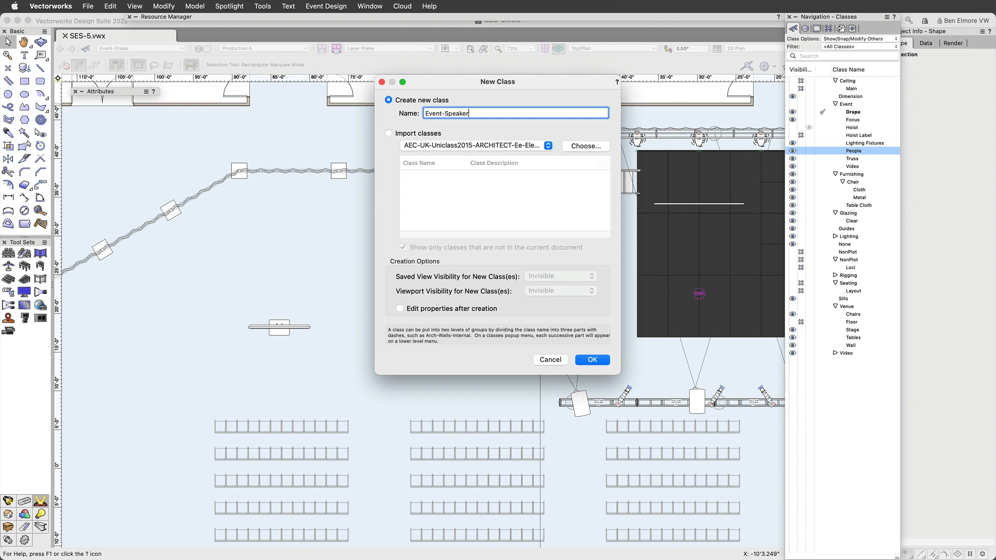
{"action": "left_click", "coordinate": [598, 359]}
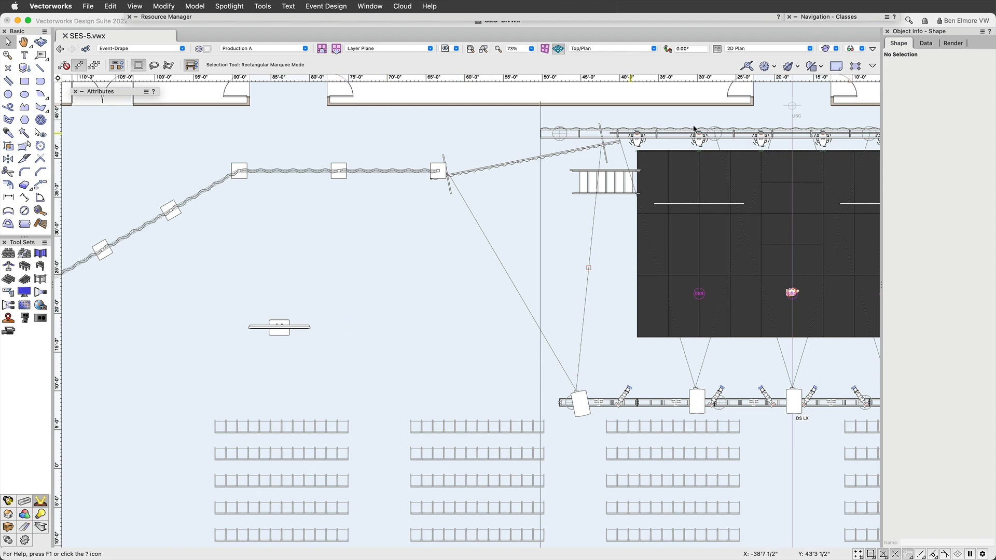
{"action": "mouse_move", "coordinate": [830, 16]}
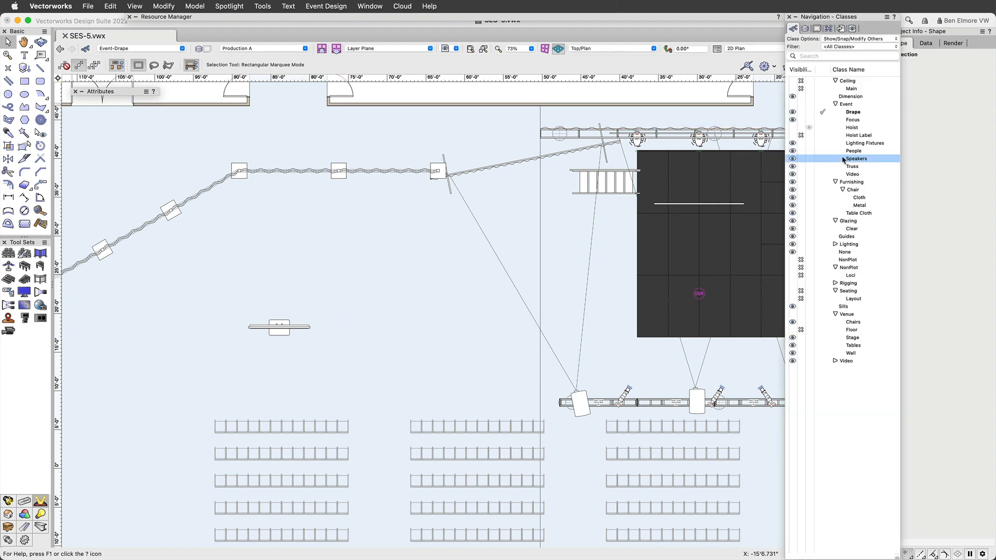
{"action": "left_click", "coordinate": [823, 159]}
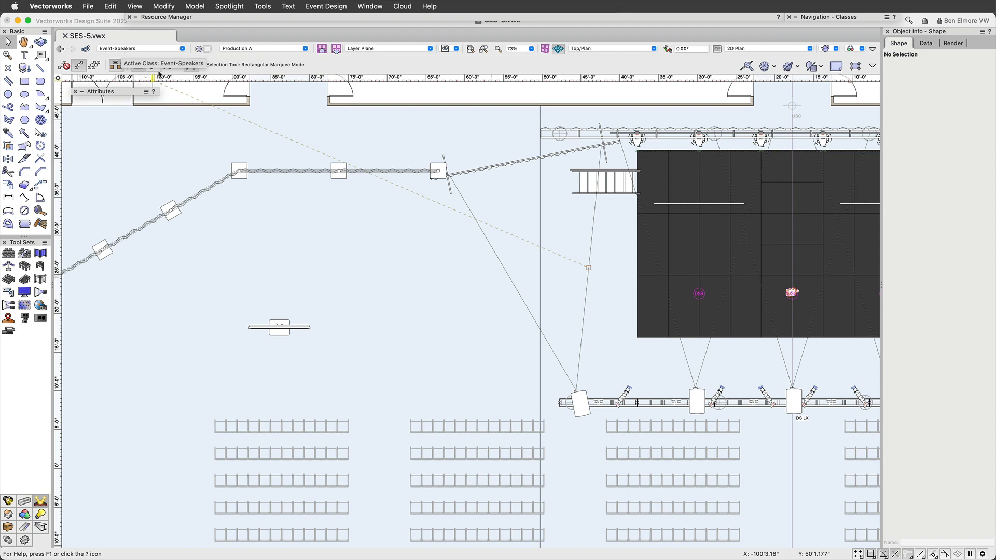
Activate the Speaker tool with the MeyerSound UPA-1P symbol from the Meyer Sound Ultra Series library.
{"action": "scroll", "coordinate": [363, 353], "scroll_direction": "up", "scroll_amount": 1}
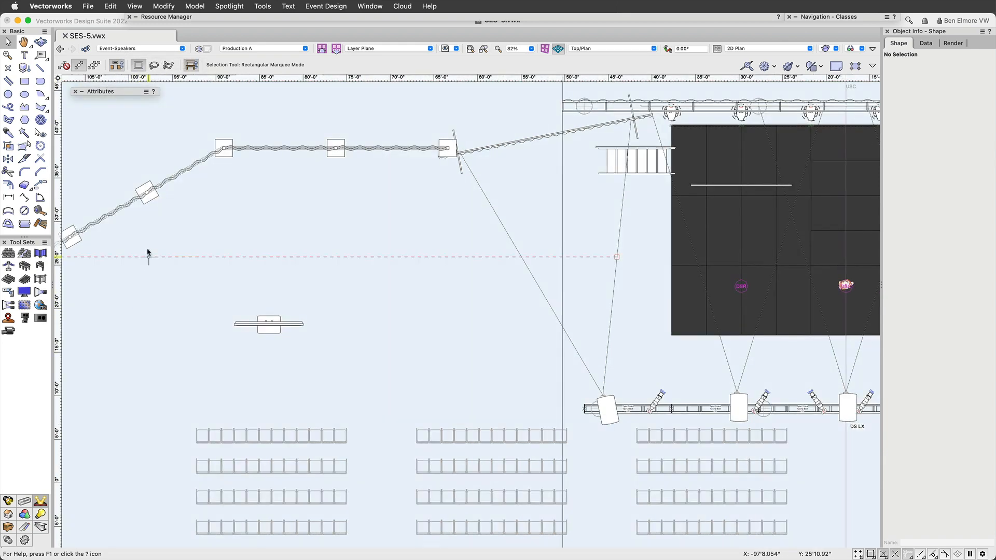
{"action": "left_click", "coordinate": [42, 320]}
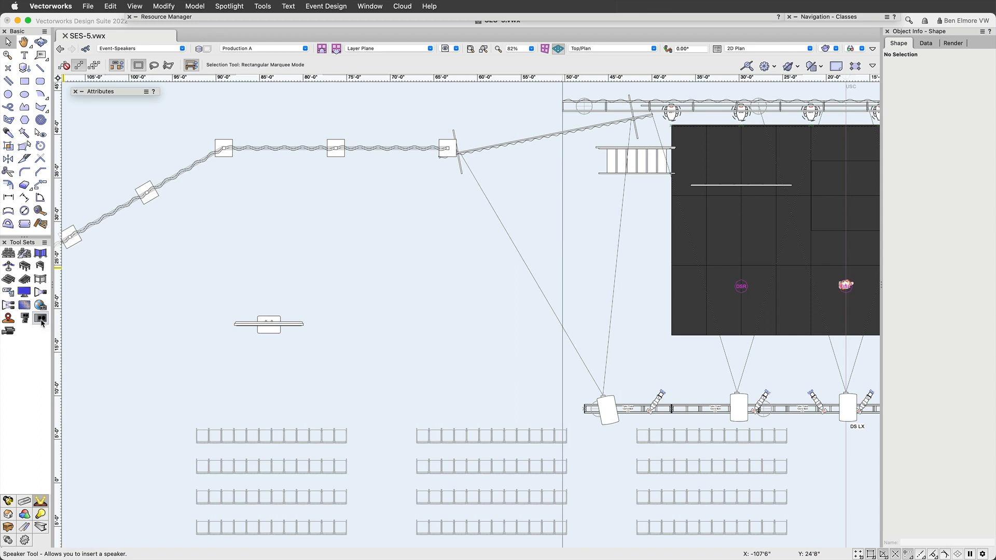
{"action": "left_click", "coordinate": [42, 321]}
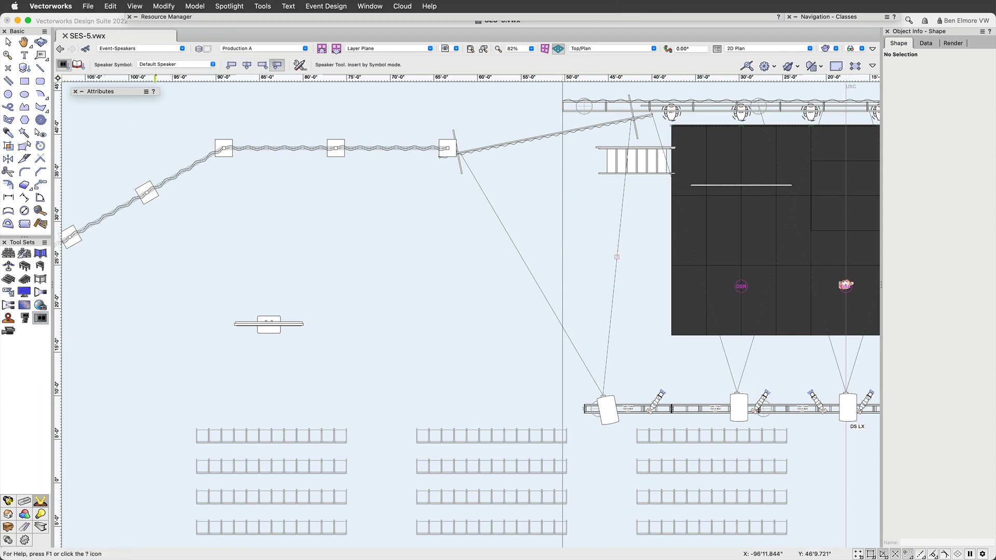
{"action": "left_click", "coordinate": [176, 64]}
{"action": "scroll", "coordinate": [212, 215], "scroll_direction": "down", "scroll_amount": 3}
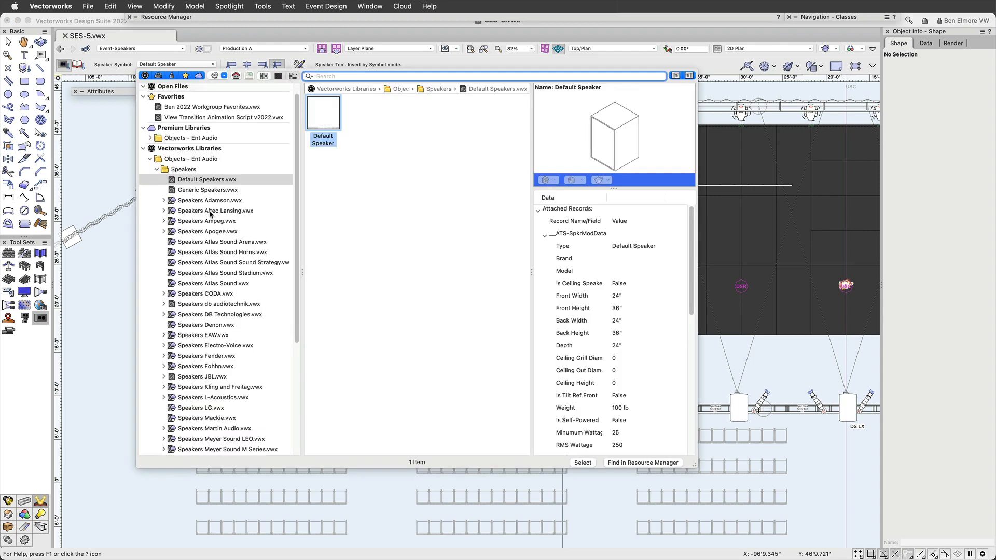
{"action": "scroll", "coordinate": [213, 223], "scroll_direction": "down", "scroll_amount": 5}
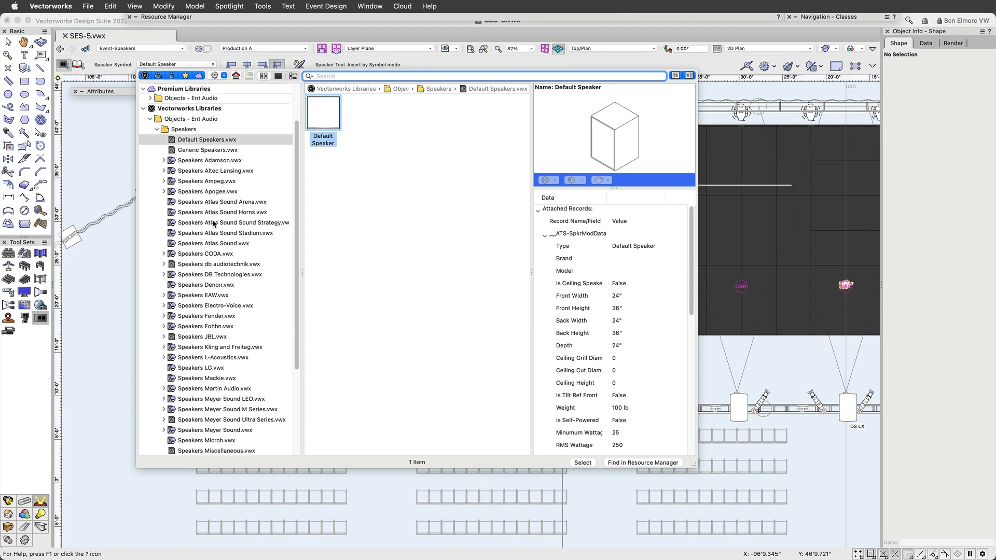
{"action": "scroll", "coordinate": [219, 179], "scroll_direction": "down", "scroll_amount": 3}
{"action": "left_click", "coordinate": [219, 181]}
{"action": "left_click", "coordinate": [215, 245]}
{"action": "scroll", "coordinate": [225, 282], "scroll_direction": "down", "scroll_amount": 1}
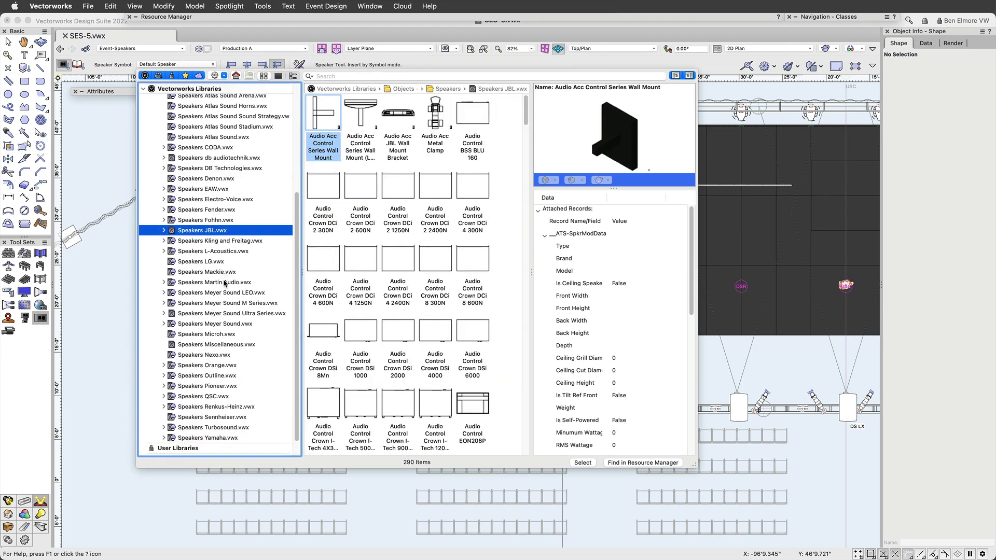
{"action": "left_click", "coordinate": [219, 315]}
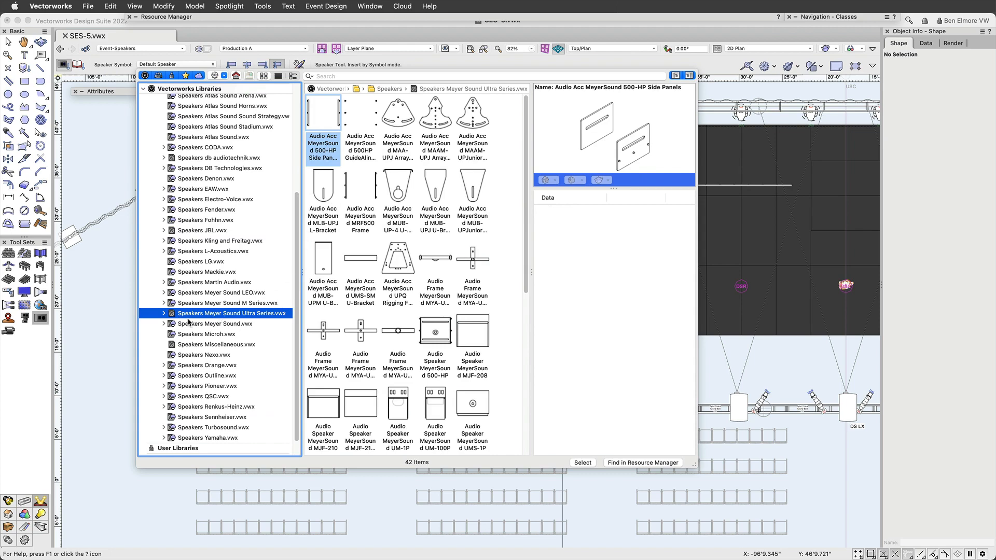
{"action": "left_click", "coordinate": [165, 314]}
{"action": "left_click", "coordinate": [198, 365]}
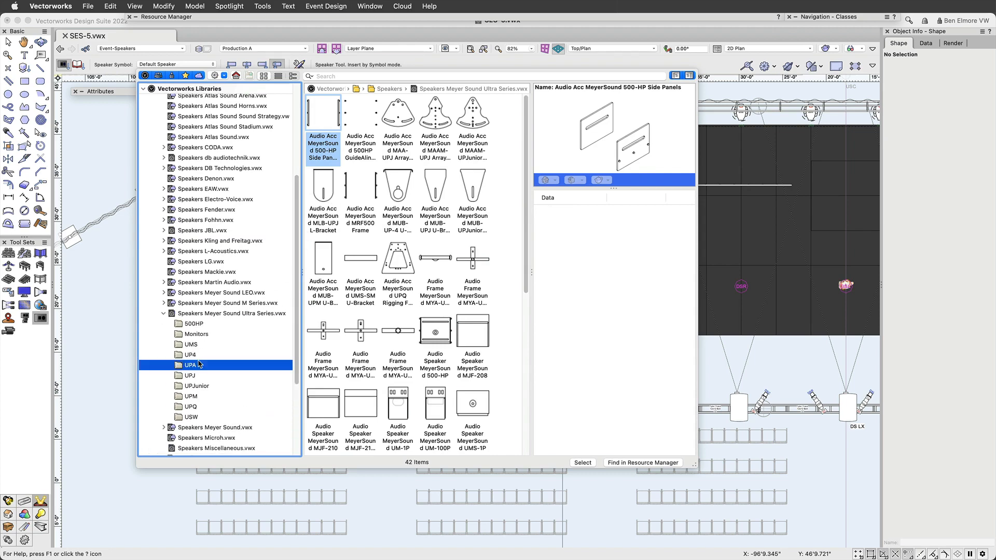
{"action": "double_click", "coordinate": [367, 107]}
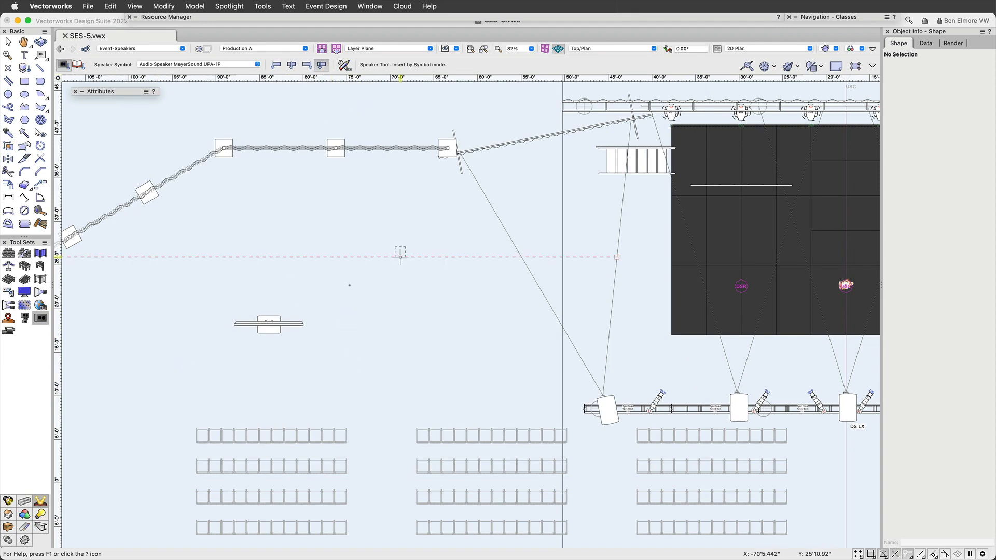
Place an unrotated UPA-1P speaker on the stage side of the freestanding display, at about X -76'4", Y 17'8".
{"action": "scroll", "coordinate": [344, 342], "scroll_direction": "up", "scroll_amount": 10}
{"action": "scroll", "coordinate": [342, 343], "scroll_direction": "down", "scroll_amount": 10}
{"action": "scroll", "coordinate": [340, 338], "scroll_direction": "up", "scroll_amount": 1}
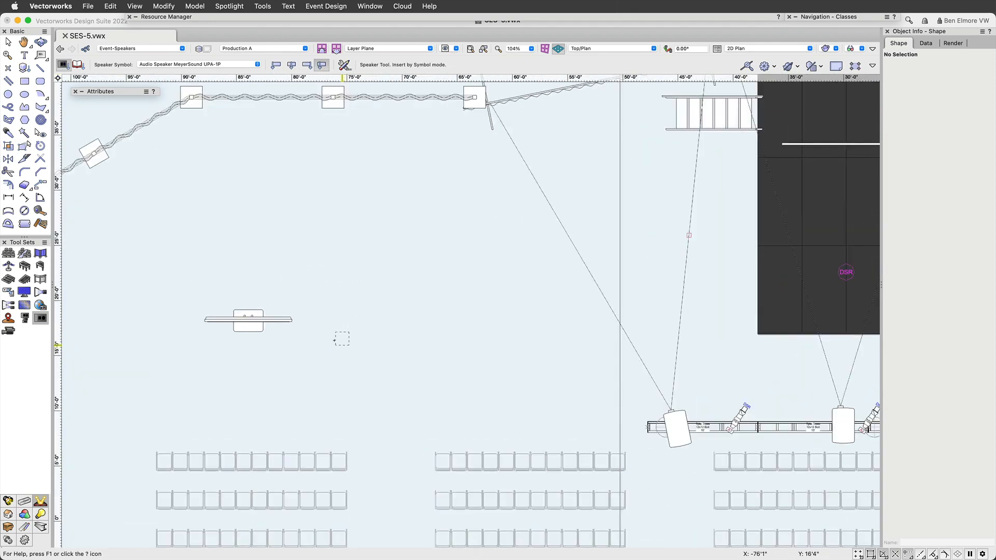
{"action": "left_click", "coordinate": [333, 327]}
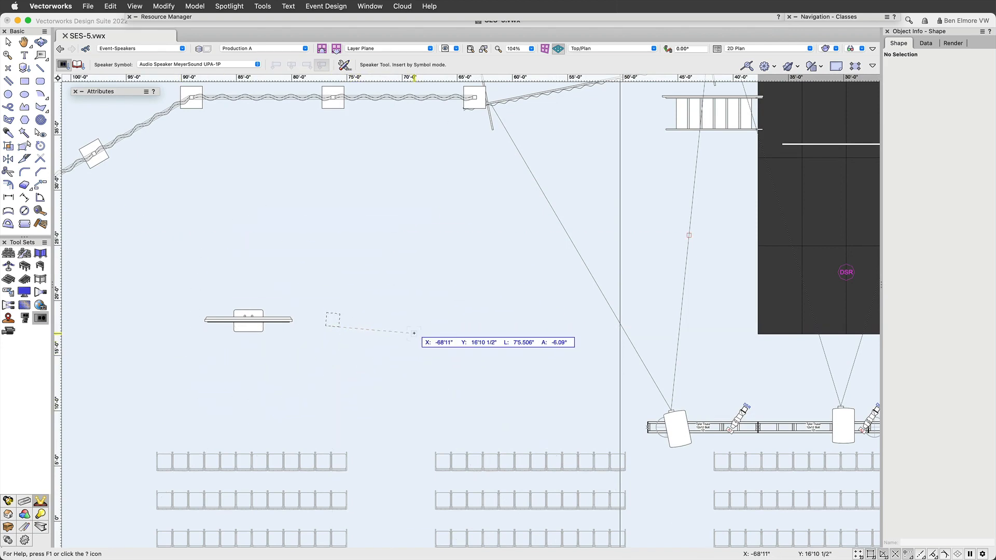
{"action": "left_click", "coordinate": [414, 328]}
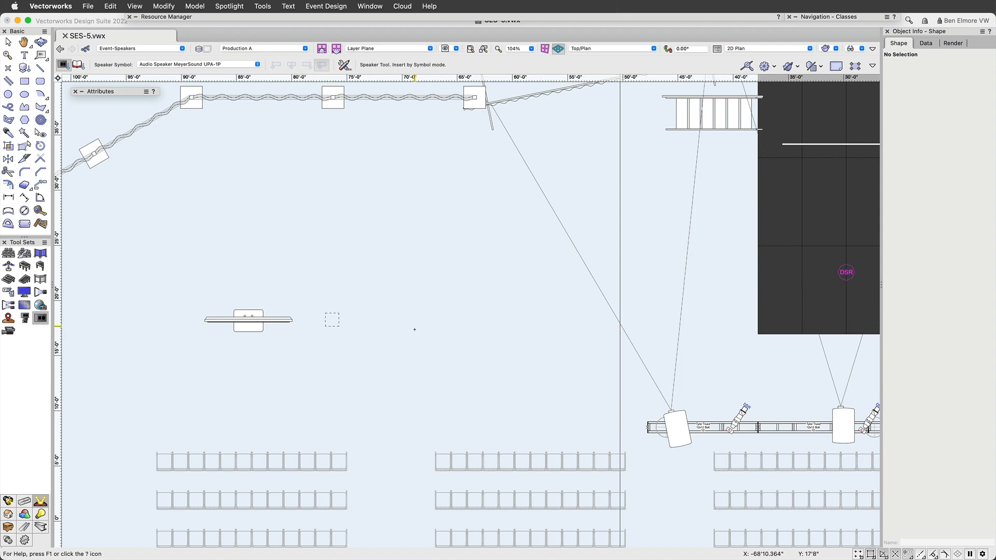
{"action": "scroll", "coordinate": [380, 329], "scroll_direction": "down", "scroll_amount": 3}
{"action": "scroll", "coordinate": [374, 334], "scroll_direction": "up", "scroll_amount": 5}
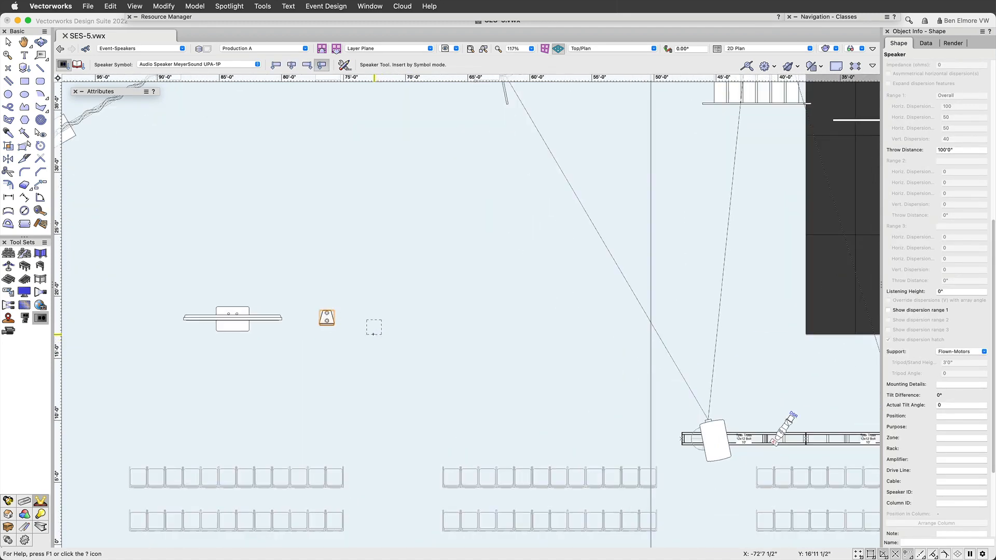
Examine the placed speaker in 3D and review its dimensions, wattage, dispersion, support and identification settings.
{"action": "key", "text": "x"}
{"action": "middle_click_drag", "start_coordinate": [440, 327], "coordinate": [368, 276], "text": "ctrl"}
{"action": "scroll", "coordinate": [322, 315], "scroll_direction": "up", "scroll_amount": 6}
{"action": "middle_click_drag", "start_coordinate": [382, 327], "coordinate": [387, 294], "text": "ctrl"}
{"action": "scroll", "coordinate": [387, 295], "scroll_direction": "down", "scroll_amount": 5}
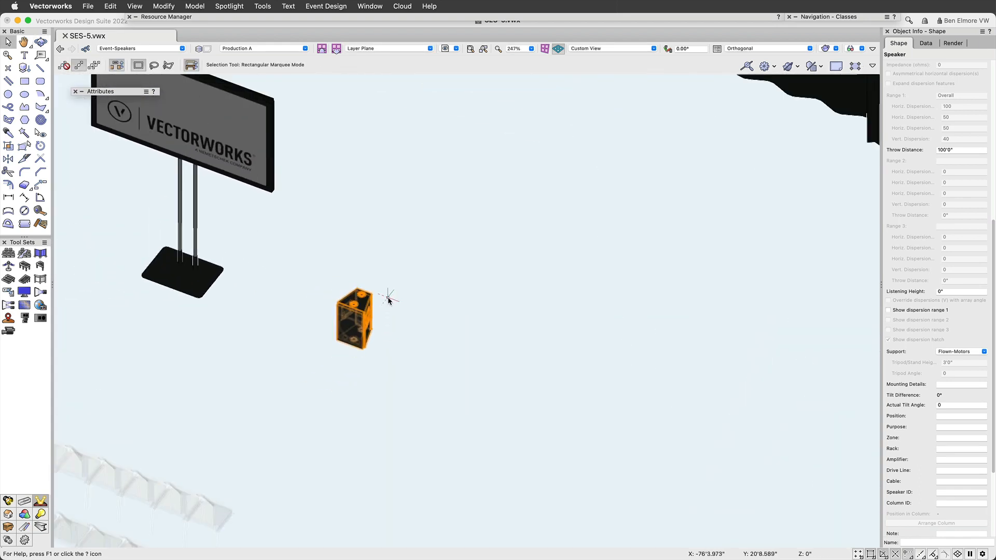
{"action": "scroll", "coordinate": [917, 118], "scroll_direction": "up", "scroll_amount": 8}
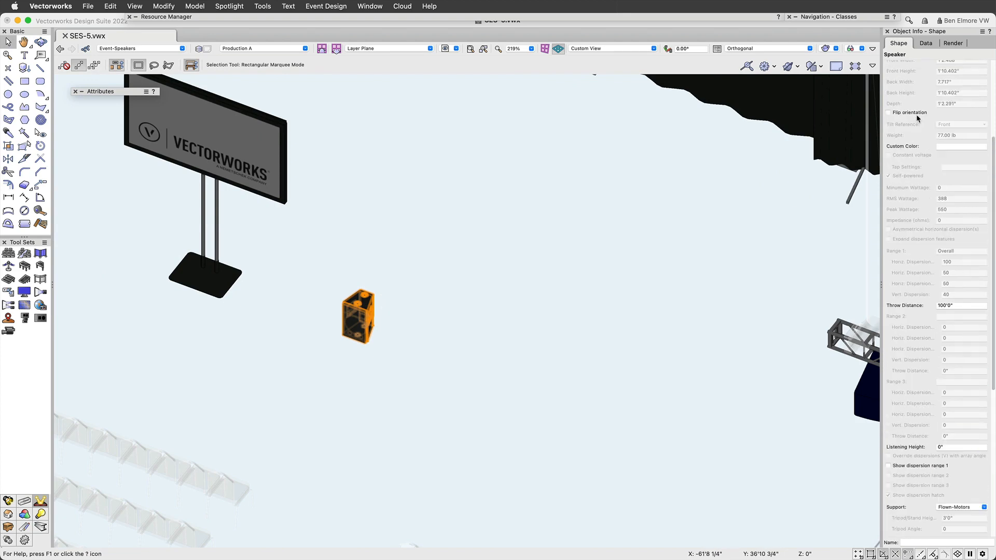
{"action": "scroll", "coordinate": [919, 120], "scroll_direction": "up", "scroll_amount": 2}
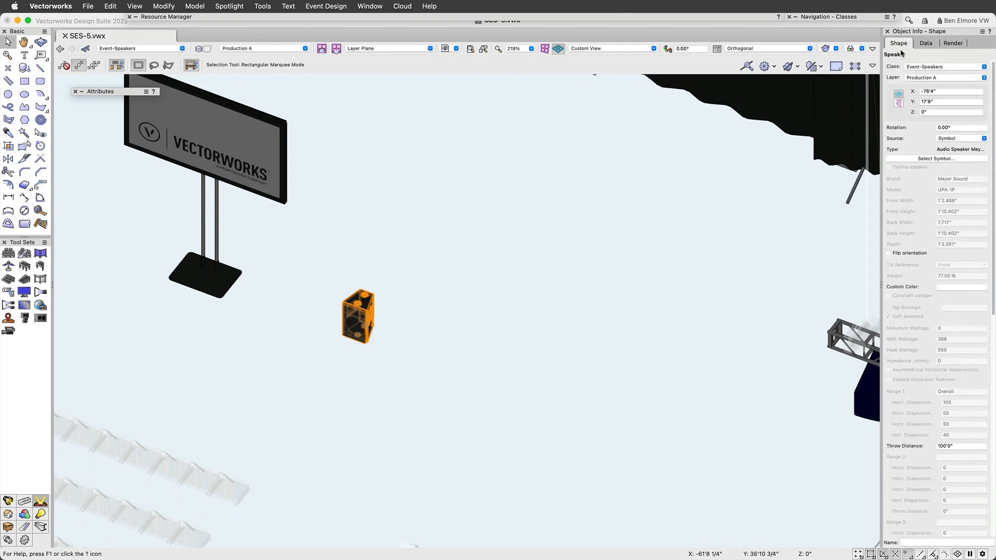
{"action": "scroll", "coordinate": [934, 150], "scroll_direction": "down", "scroll_amount": 10}
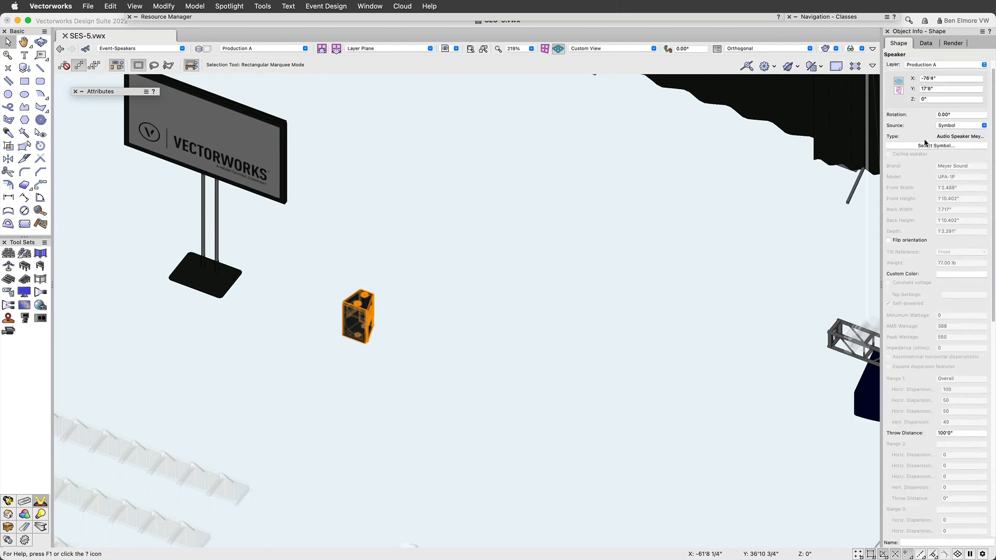
{"action": "scroll", "coordinate": [904, 154], "scroll_direction": "down", "scroll_amount": 2}
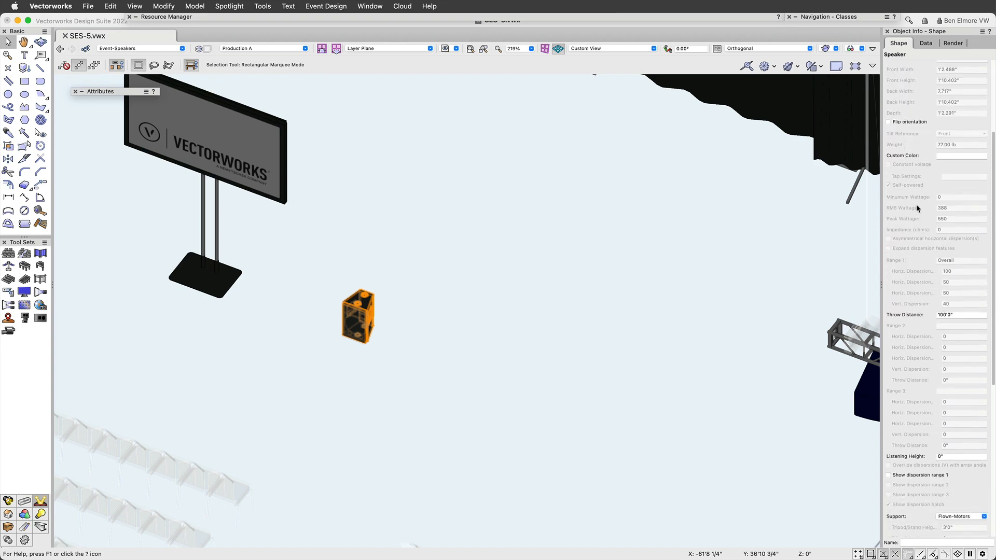
{"action": "scroll", "coordinate": [914, 238], "scroll_direction": "down", "scroll_amount": 7}
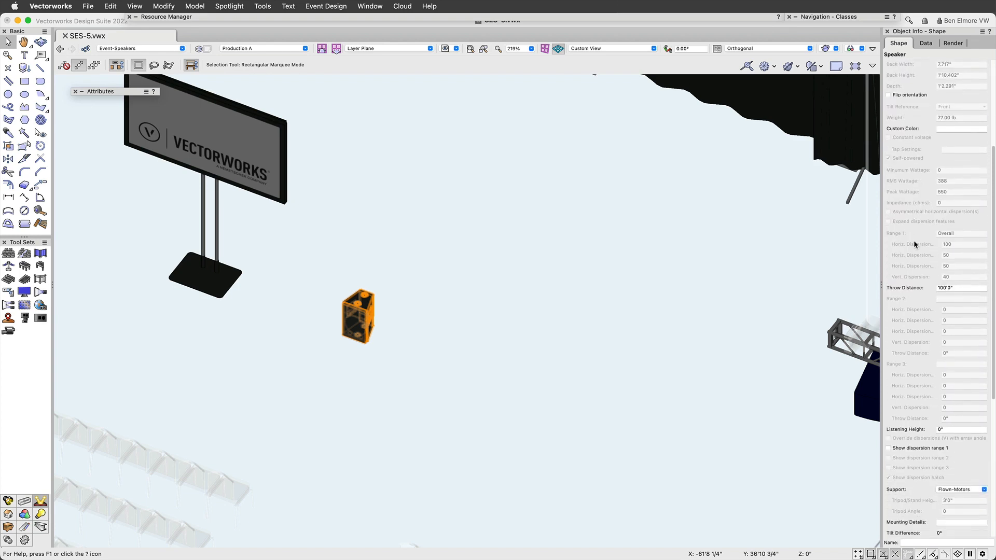
{"action": "scroll", "coordinate": [913, 247], "scroll_direction": "down", "scroll_amount": 8}
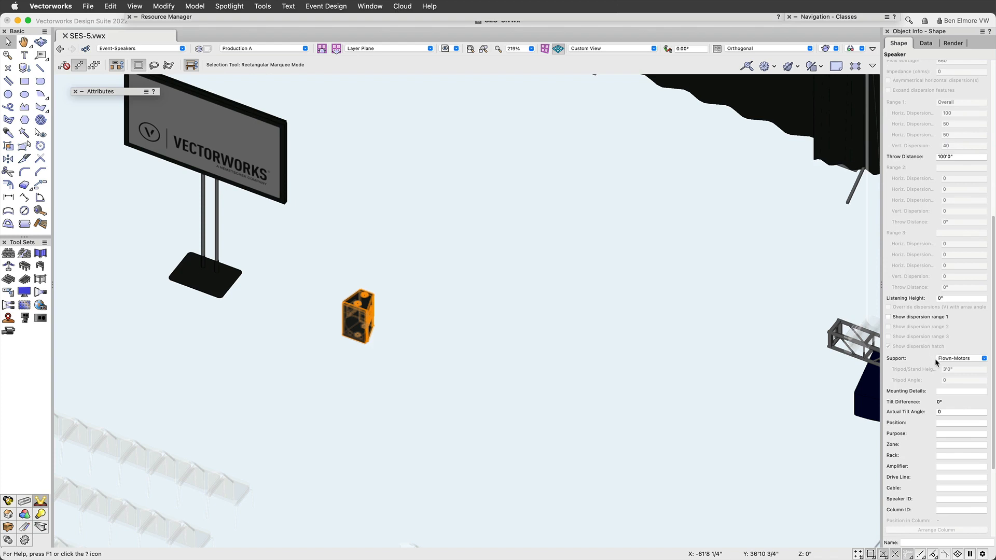
{"action": "scroll", "coordinate": [929, 359], "scroll_direction": "down", "scroll_amount": 4}
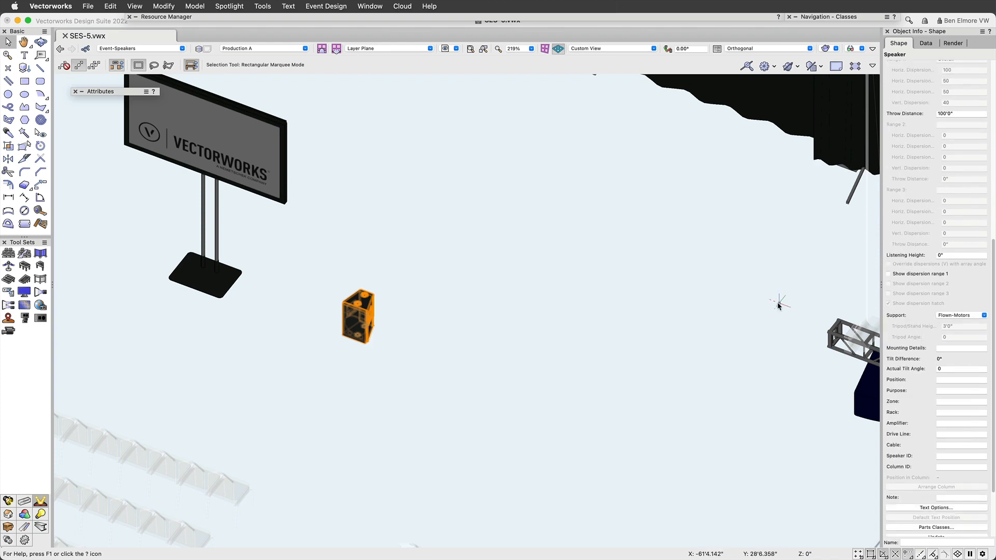
Move the speaker by the center of its top onto the downstage DS LX truss.
{"action": "scroll", "coordinate": [777, 302], "scroll_direction": "down", "scroll_amount": 4}
{"action": "scroll", "coordinate": [701, 262], "scroll_direction": "up", "scroll_amount": 2}
{"action": "middle_click_drag", "start_coordinate": [701, 263], "coordinate": [488, 206]}
{"action": "scroll", "coordinate": [464, 204], "scroll_direction": "down", "scroll_amount": 2}
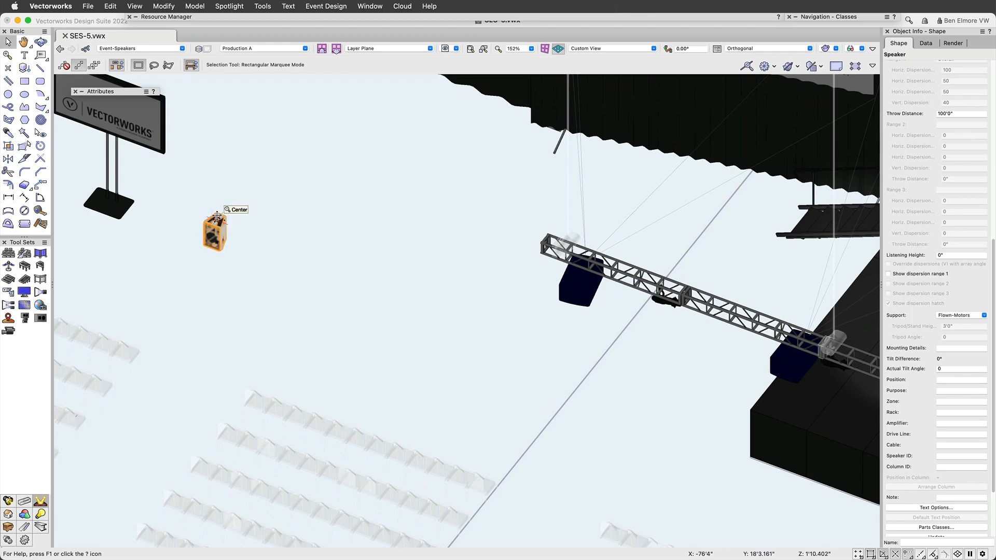
{"action": "left_click_drag", "start_coordinate": [216, 214], "coordinate": [728, 313]}
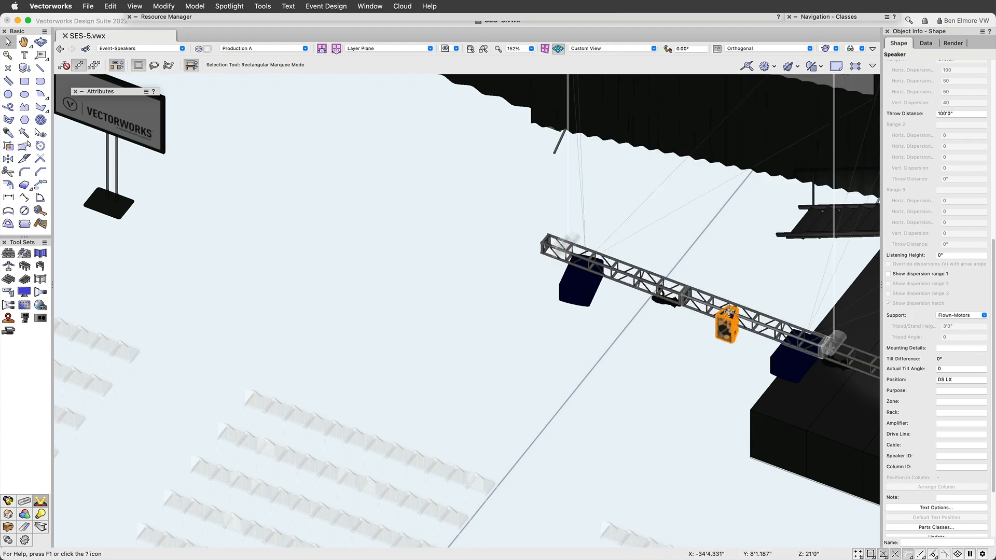
Check the speaker's load information and its attachment to the truss, and undo the move onto the truss.
{"action": "scroll", "coordinate": [945, 397], "scroll_direction": "down", "scroll_amount": 3}
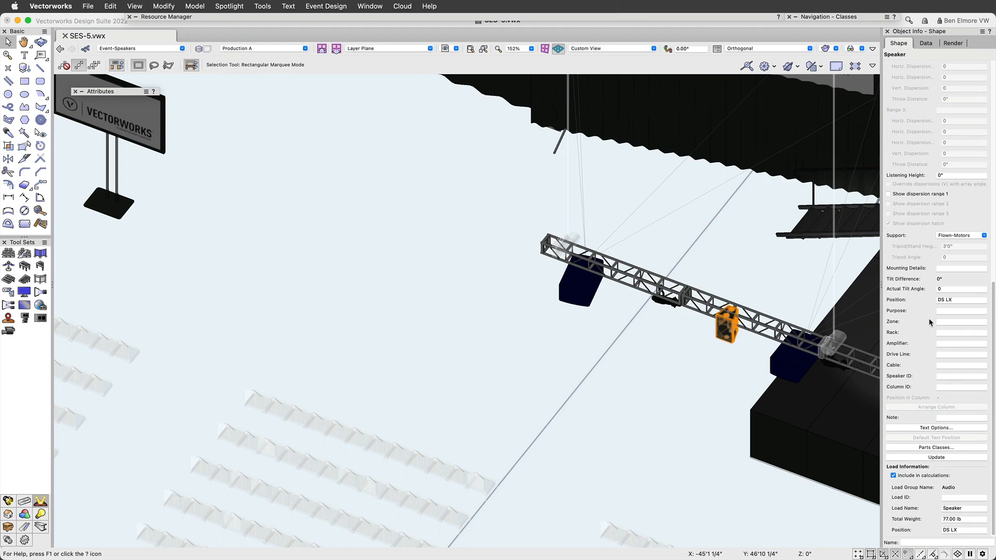
{"action": "left_click", "coordinate": [966, 530]}
{"action": "left_click", "coordinate": [929, 523]}
{"action": "left_click", "coordinate": [759, 314]}
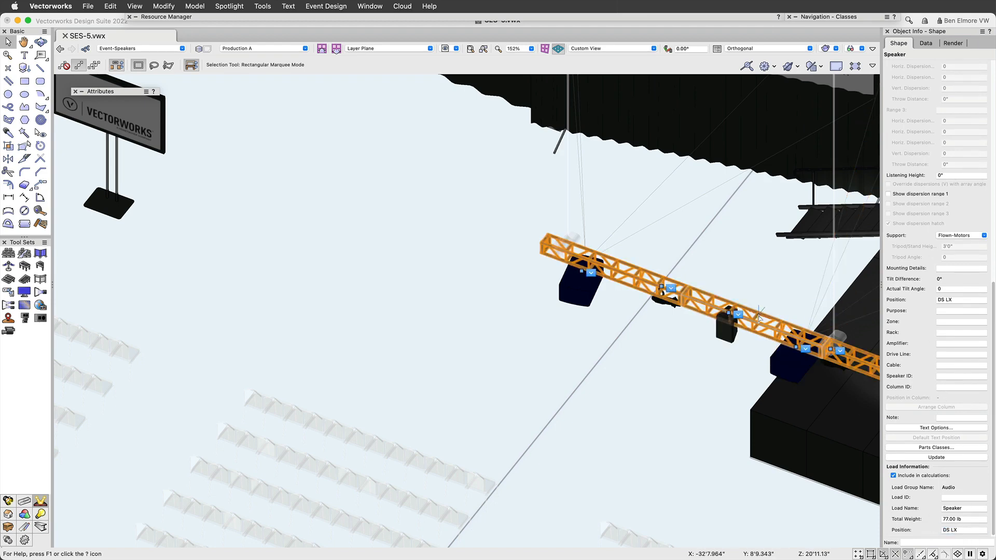
{"action": "left_click", "coordinate": [750, 248]}
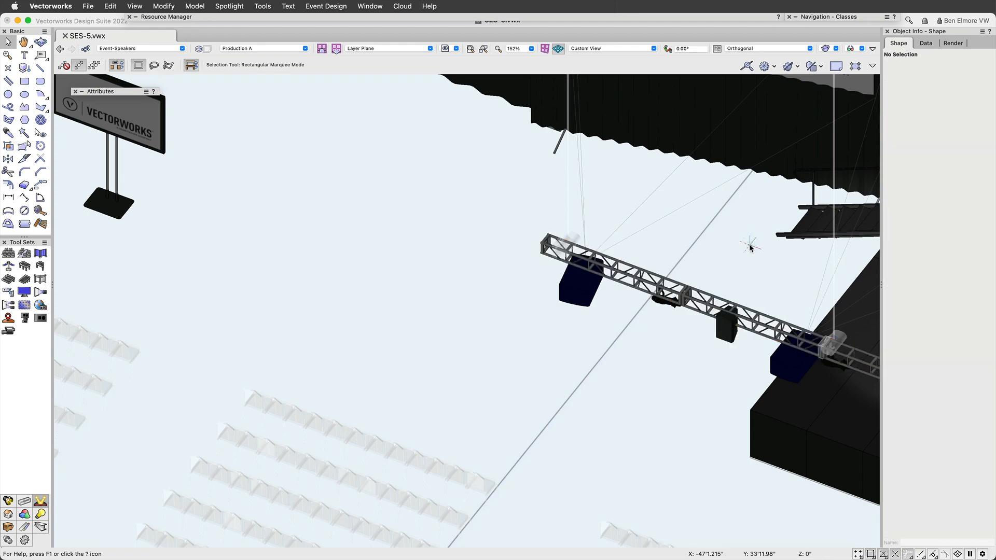
{"action": "key", "text": "ctrl+z"}
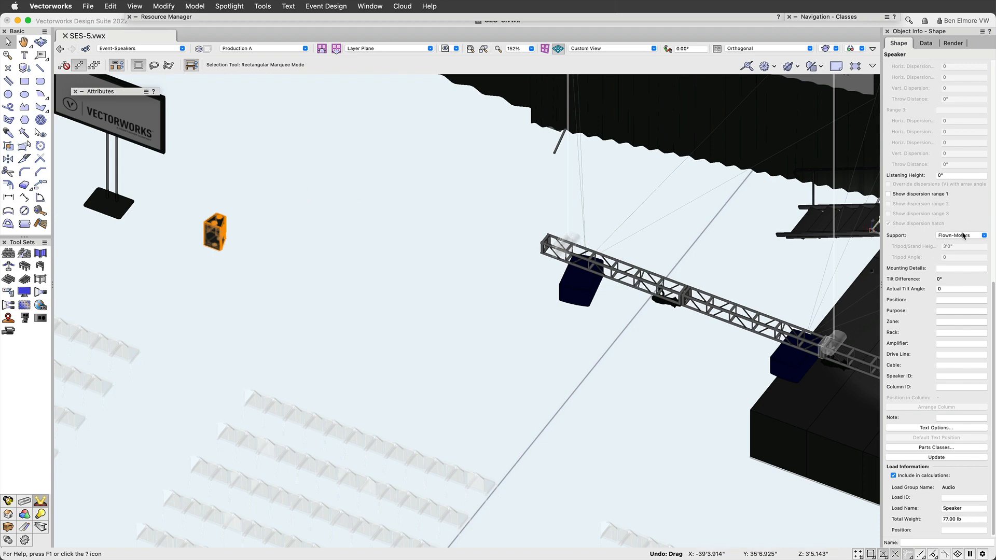
Change the speaker's support to Tripod and set the tripod/stand height to 6'0".
{"action": "left_click", "coordinate": [963, 236]}
{"action": "left_click", "coordinate": [966, 264]}
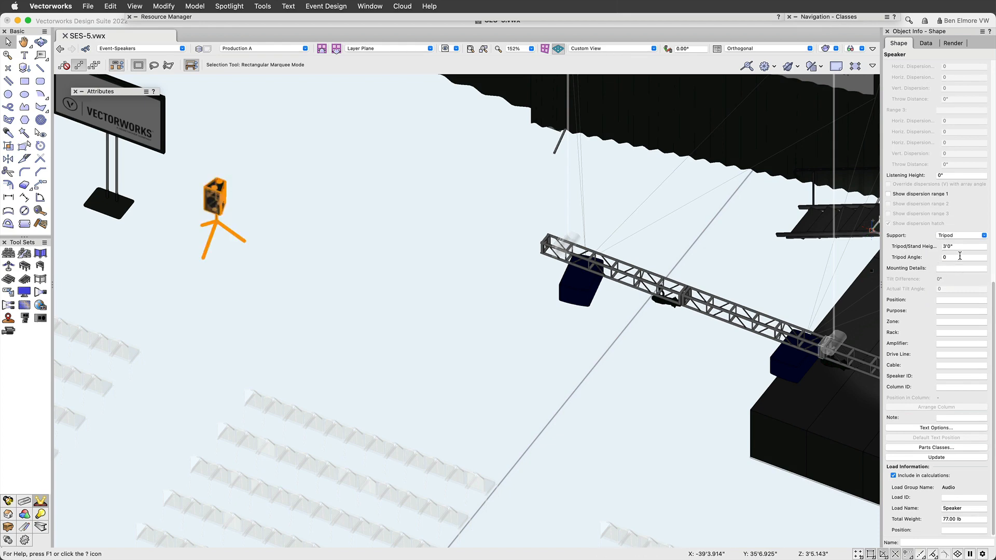
{"action": "left_click", "coordinate": [968, 247]}
{"action": "key", "text": "Return"}
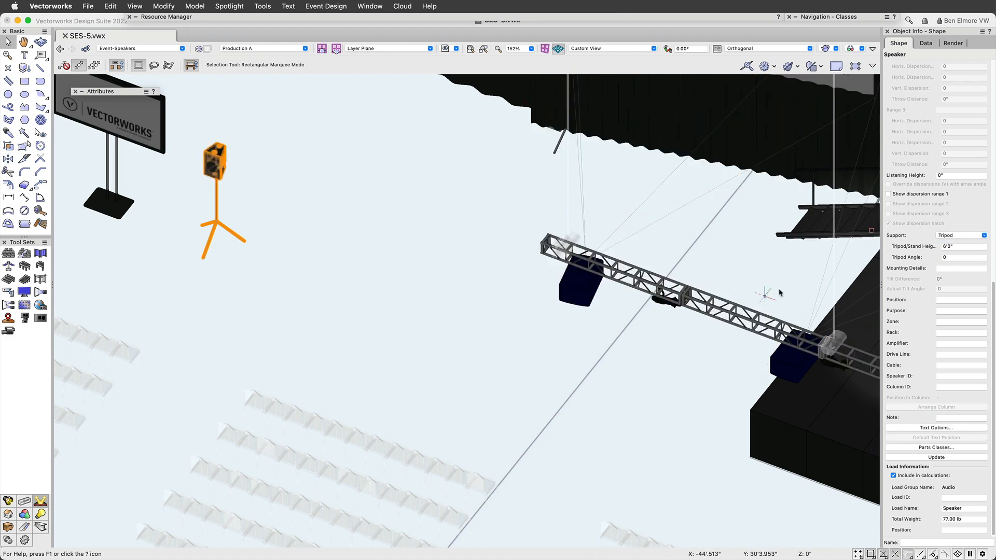
Assign the speaker's default parts classes with the class prefix Event-Speakers.
{"action": "left_click", "coordinate": [936, 447]}
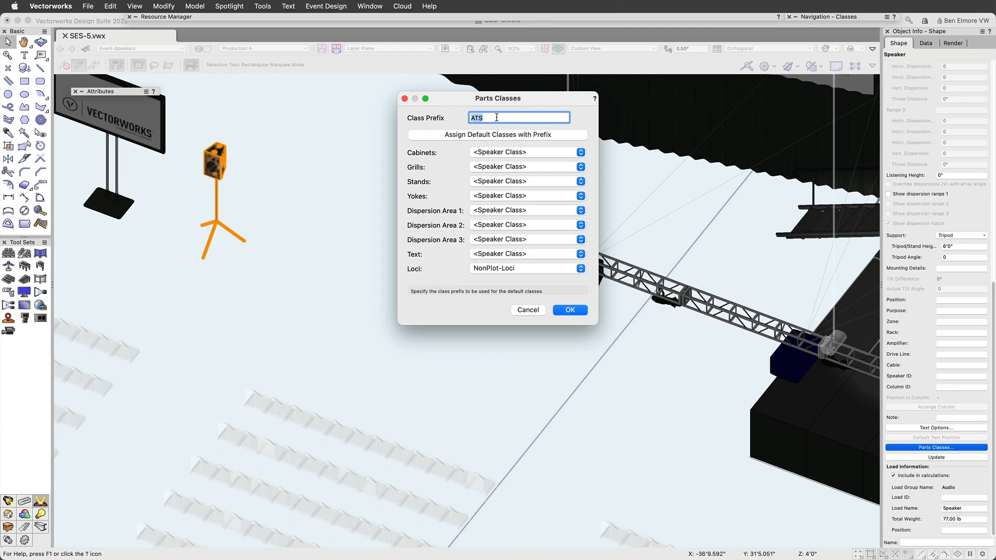
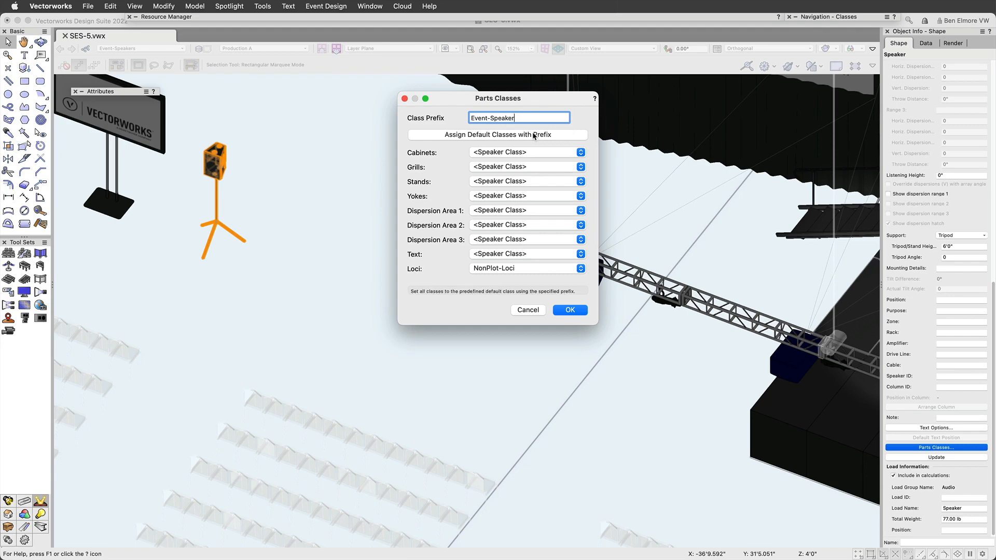
{"action": "left_click", "coordinate": [476, 136]}
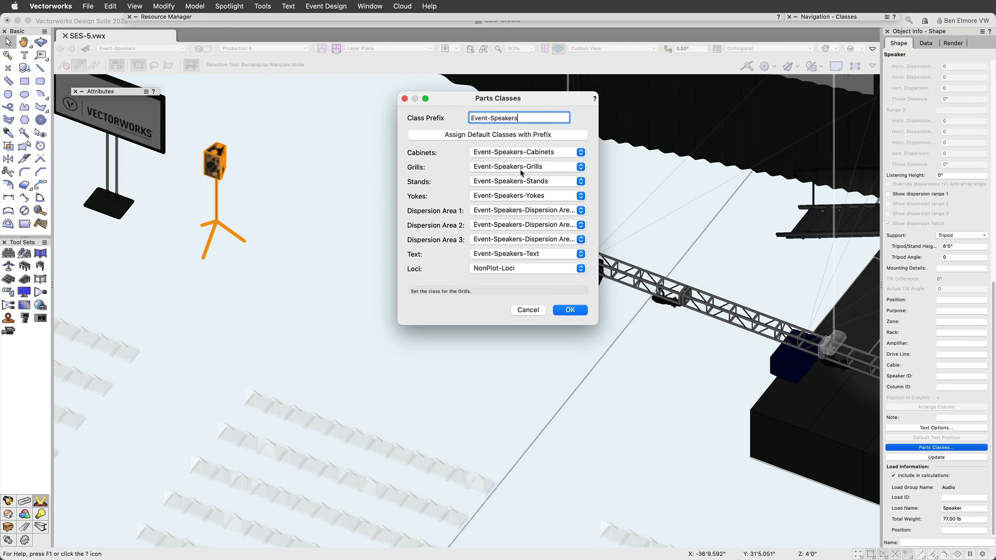
{"action": "left_click", "coordinate": [568, 311]}
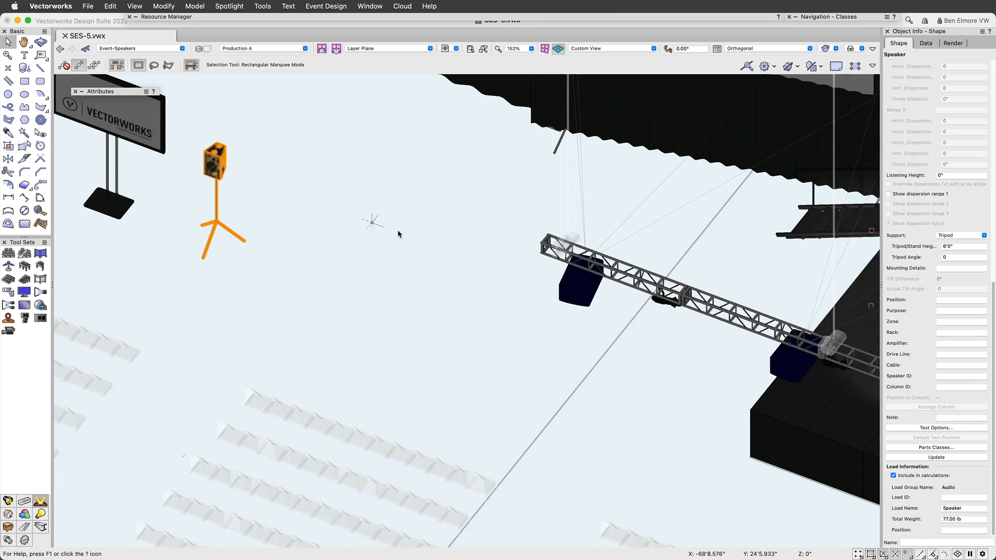
Preview the tripod speaker's dispersion range 1 over the audience seating and hide it again.
{"action": "scroll", "coordinate": [384, 302], "scroll_direction": "down", "scroll_amount": 10}
{"action": "scroll", "coordinate": [383, 302], "scroll_direction": "up", "scroll_amount": 3}
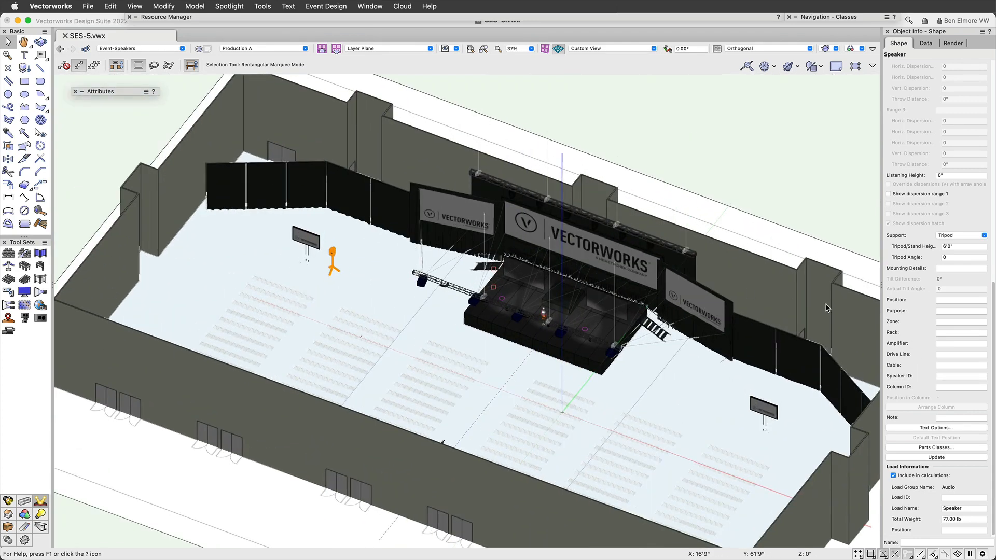
{"action": "scroll", "coordinate": [932, 413], "scroll_direction": "up", "scroll_amount": 3}
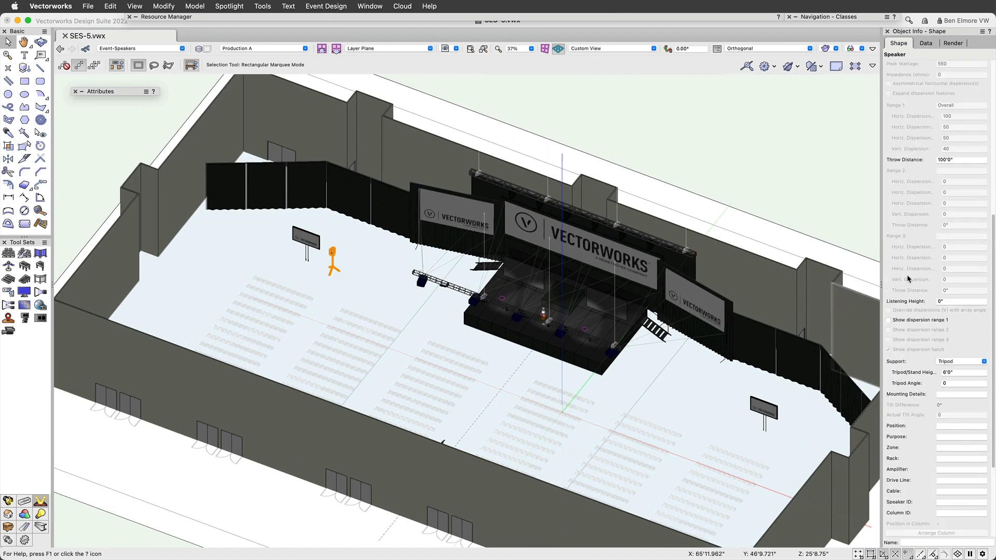
{"action": "left_click", "coordinate": [917, 321]}
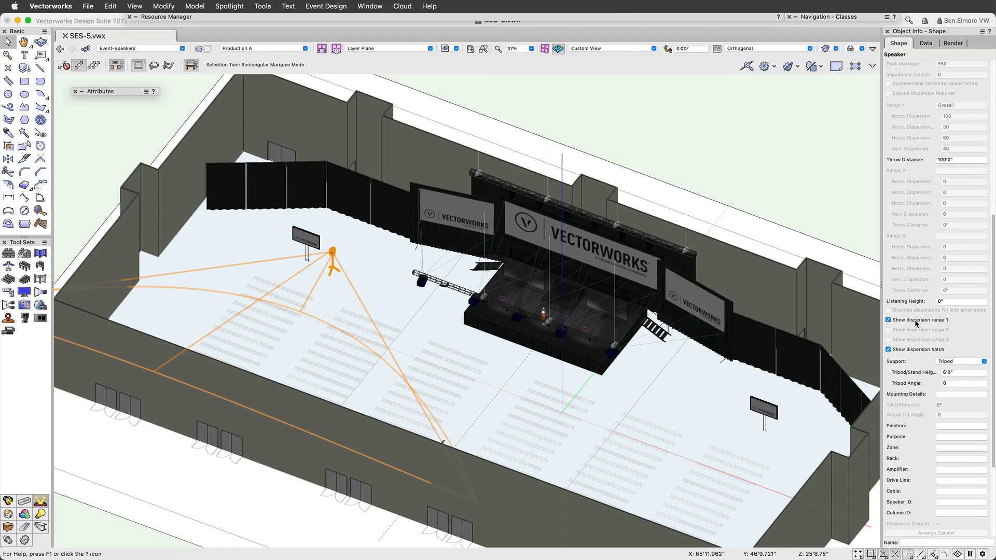
{"action": "left_click", "coordinate": [916, 321]}
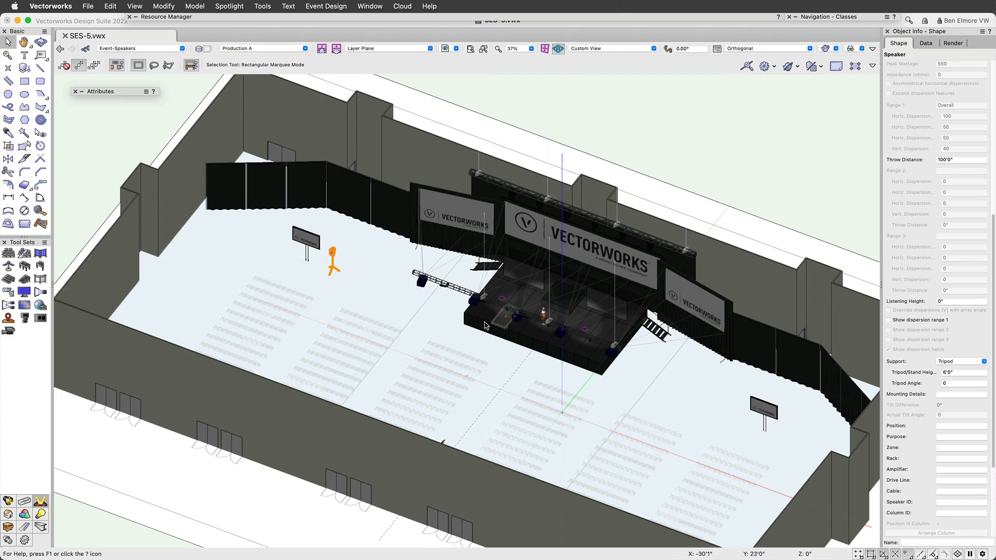
{"action": "scroll", "coordinate": [354, 271], "scroll_direction": "up", "scroll_amount": 4}
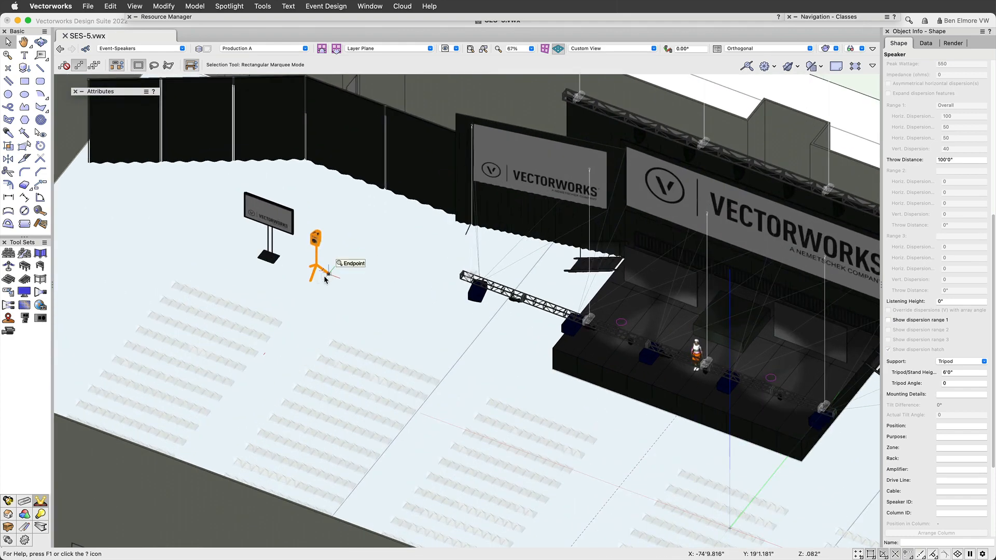
{"action": "left_click", "coordinate": [907, 322]}
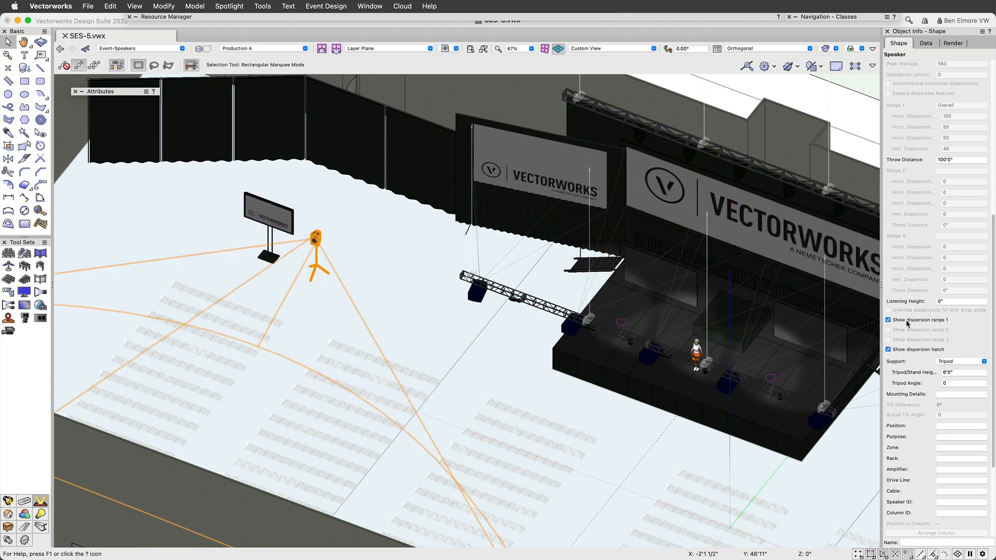
{"action": "left_click", "coordinate": [907, 322]}
{"action": "scroll", "coordinate": [513, 286], "scroll_direction": "down", "scroll_amount": 2}
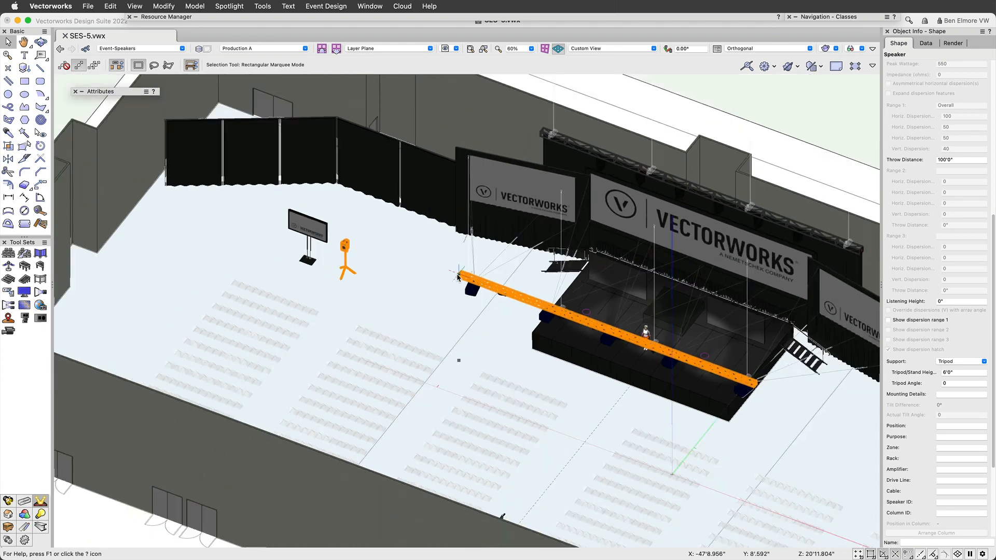
Mirror a duplicate of the tripod speaker across the stage centerline to the opposite side of the room.
{"action": "middle_click_drag", "start_coordinate": [514, 287], "coordinate": [363, 210]}
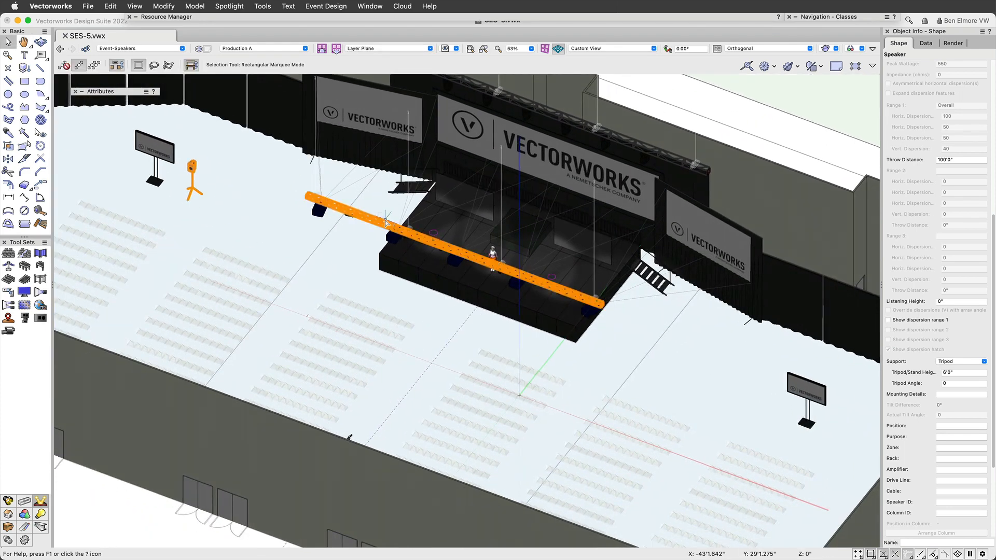
{"action": "key", "text": "7"}
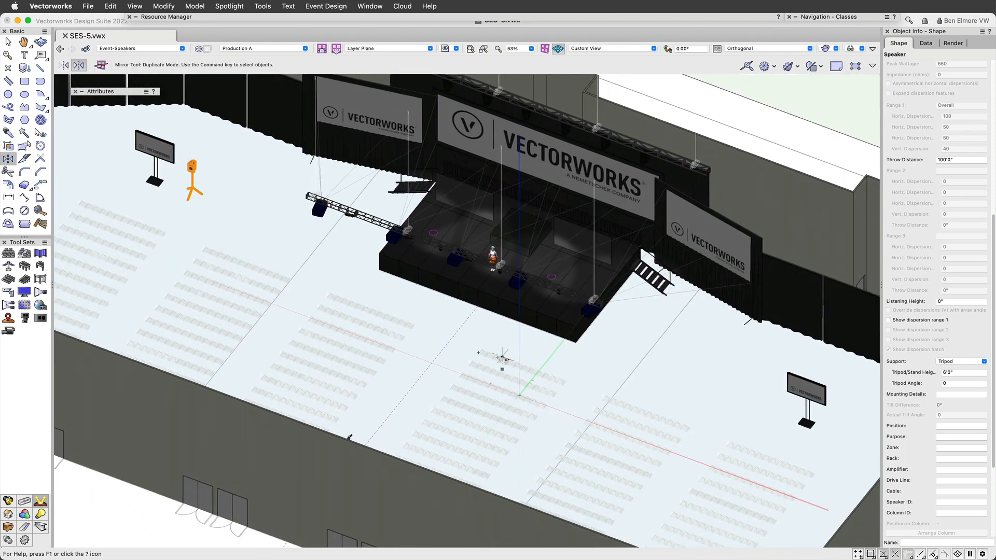
{"action": "left_click", "coordinate": [461, 322]}
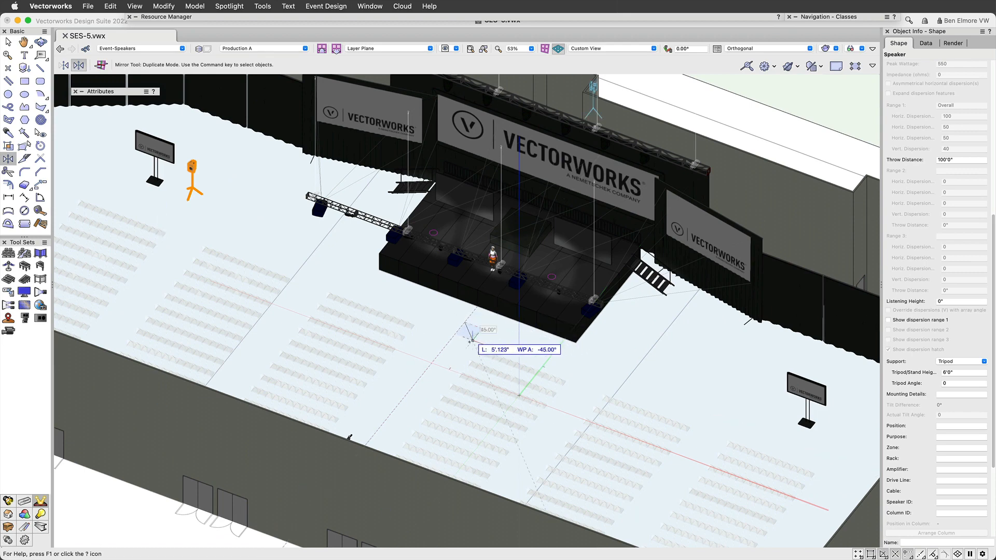
{"action": "left_click", "coordinate": [448, 343]}
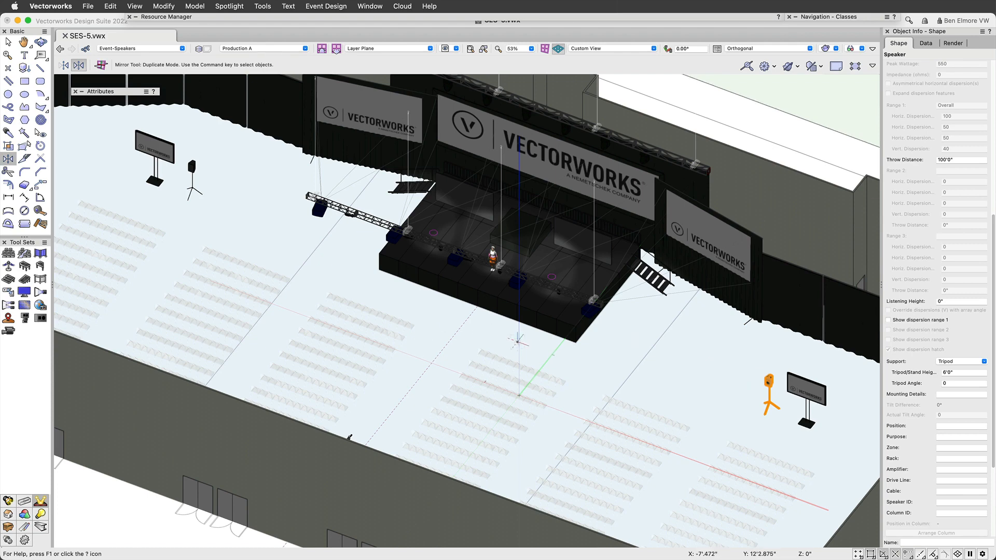
{"action": "key", "text": "x"}
In Top/Plan view, insert a speaker array just off the stage-right side of the stage, aligned horizontally.
{"action": "scroll", "coordinate": [450, 323], "scroll_direction": "down", "scroll_amount": 1}
{"action": "middle_click_drag", "start_coordinate": [446, 261], "coordinate": [449, 293]}
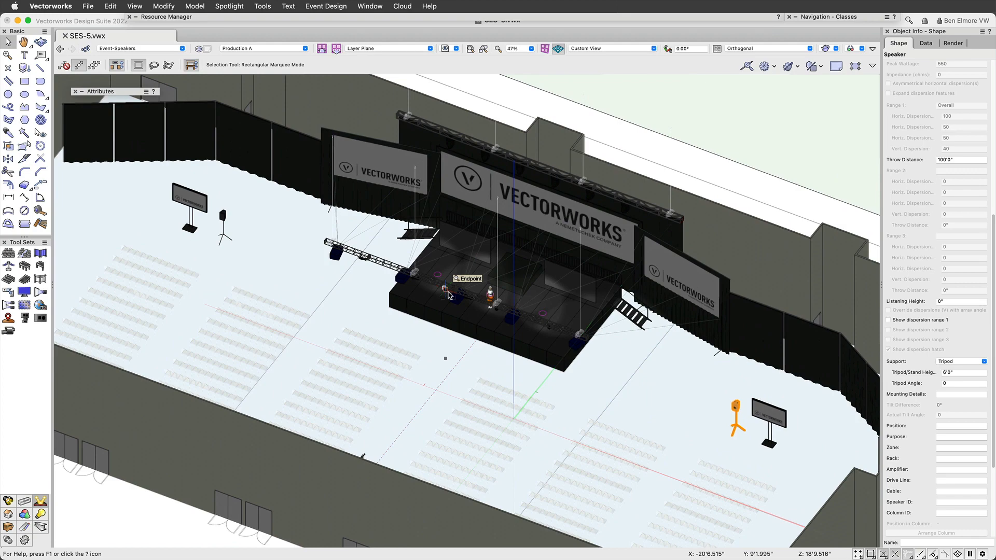
{"action": "key", "text": "super+5"}
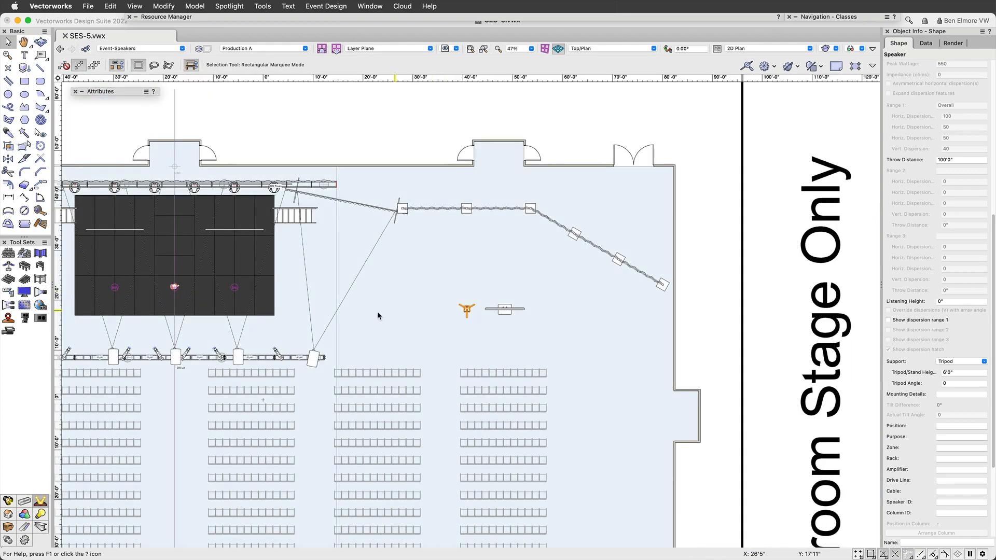
{"action": "middle_click_drag", "start_coordinate": [259, 292], "coordinate": [510, 274]}
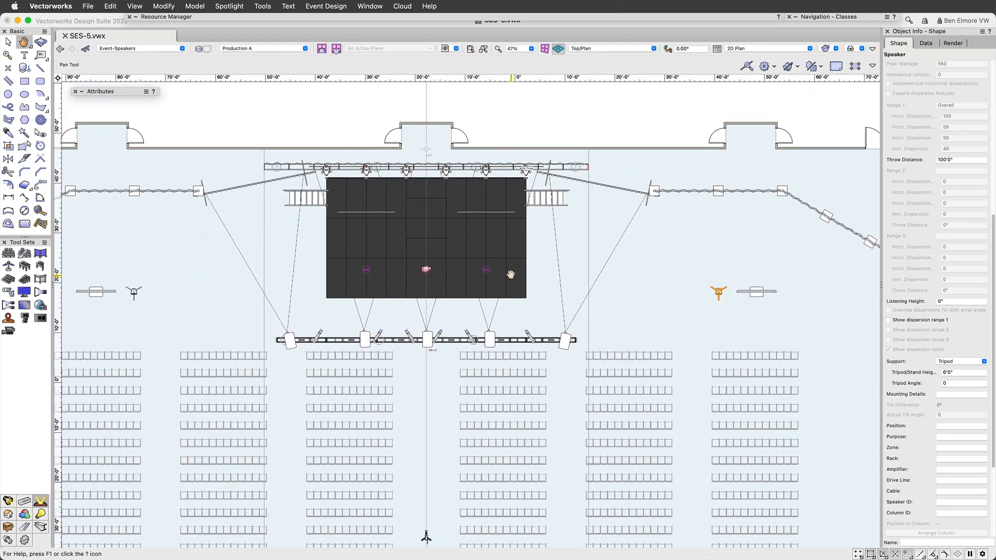
{"action": "middle_click_drag", "start_coordinate": [421, 310], "coordinate": [470, 286]}
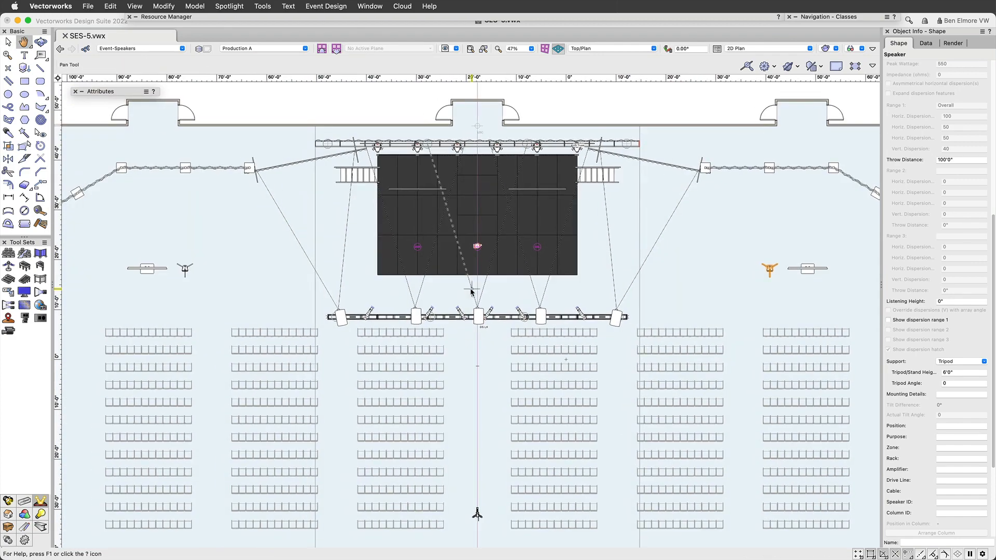
{"action": "scroll", "coordinate": [490, 262], "scroll_direction": "up", "scroll_amount": 2}
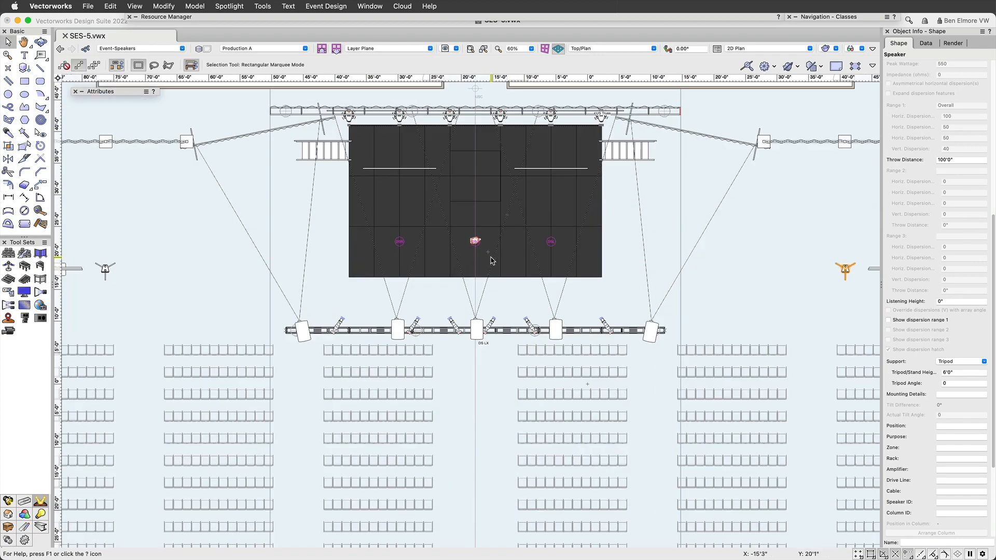
{"action": "middle_click_drag", "start_coordinate": [466, 297], "coordinate": [431, 258]}
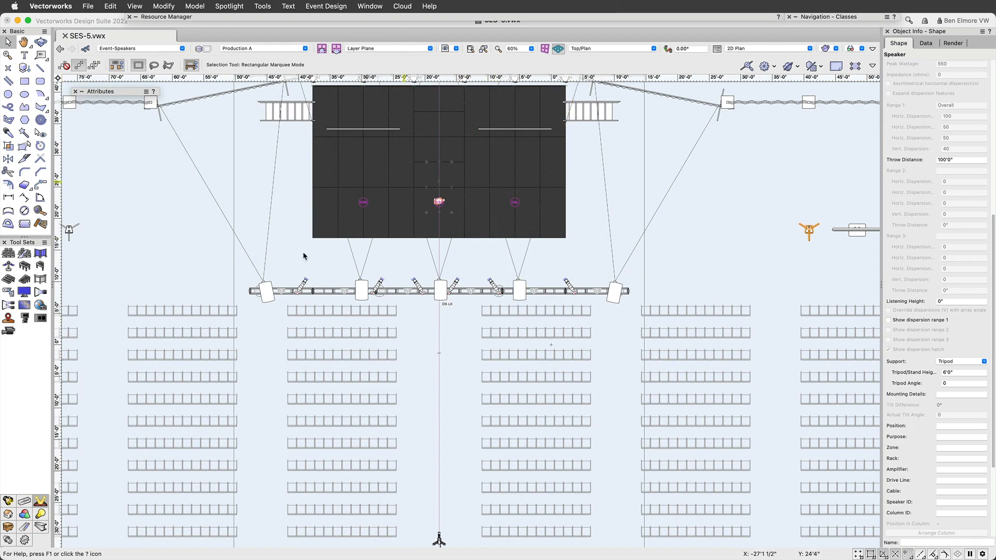
{"action": "left_click", "coordinate": [22, 322]}
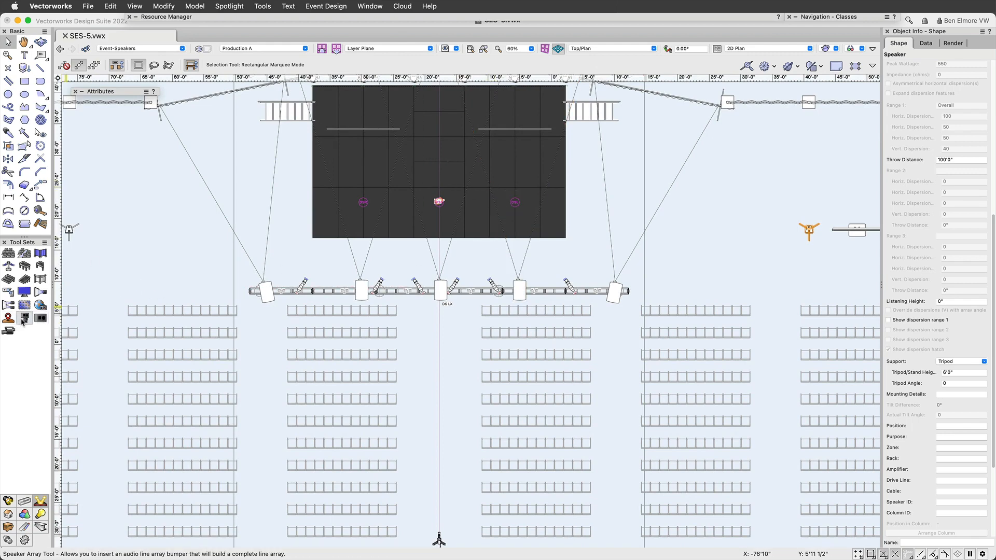
{"action": "left_click", "coordinate": [23, 322]}
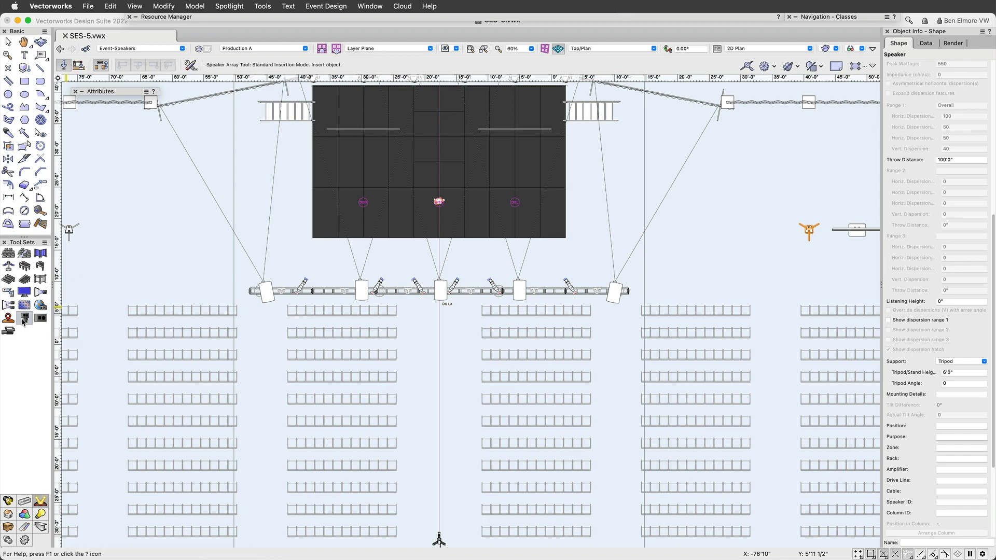
{"action": "scroll", "coordinate": [299, 241], "scroll_direction": "up", "scroll_amount": 2}
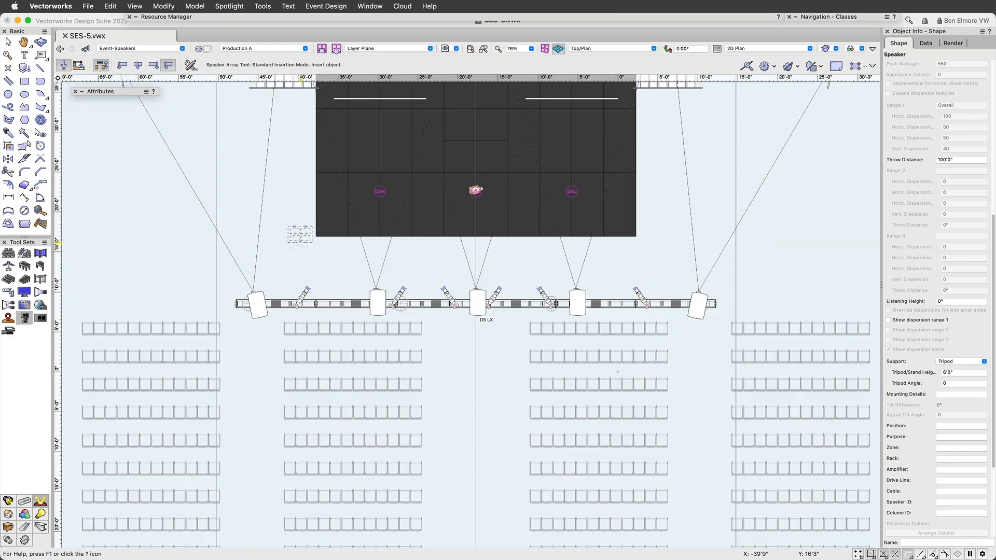
{"action": "mouse_move", "coordinate": [320, 252]}
{"action": "middle_mouse_down"}
{"action": "mouse_move", "coordinate": [344, 326]}
{"action": "mouse_move", "coordinate": [404, 326]}
{"action": "middle_mouse_up"}
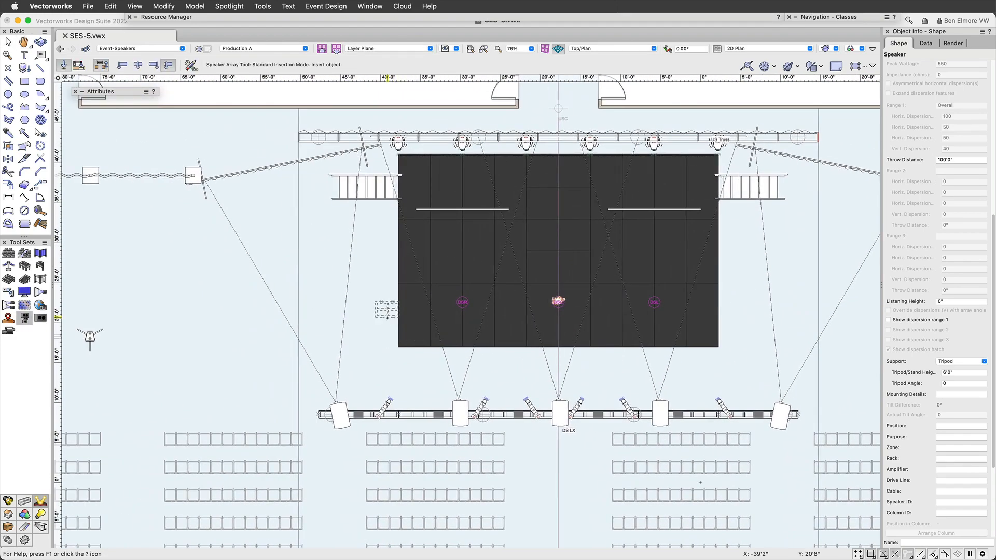
{"action": "scroll", "coordinate": [384, 312], "scroll_direction": "up", "scroll_amount": 1}
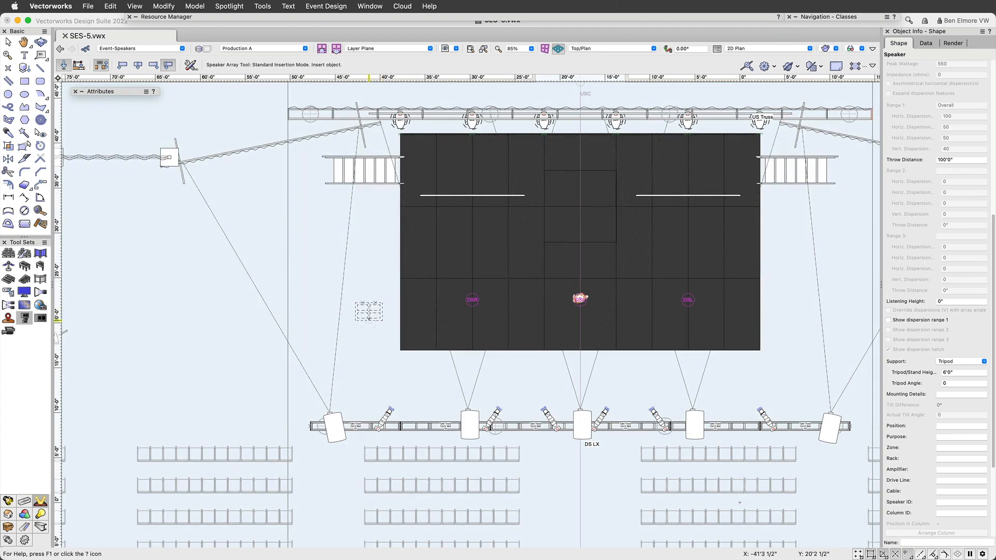
{"action": "left_click", "coordinate": [367, 321]}
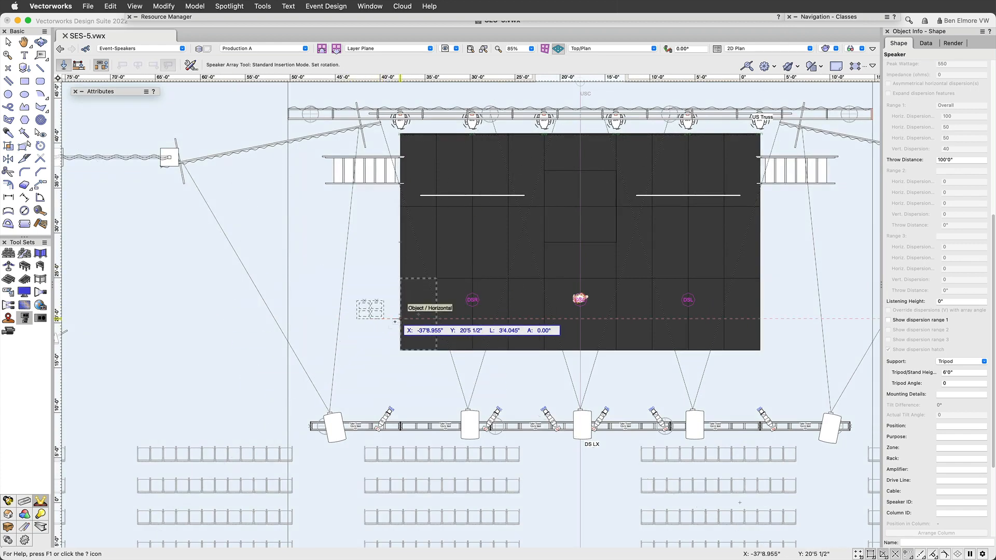
{"action": "left_click", "coordinate": [797, 312]}
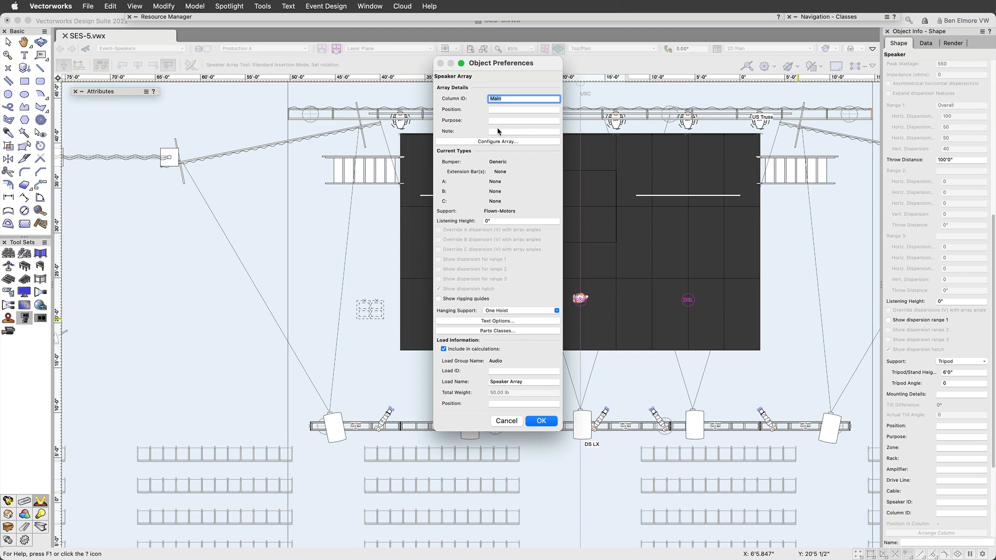
Open the array configuration, set the bumper source to Symbol, and look through the available bumper symbols.
{"action": "left_click", "coordinate": [475, 142]}
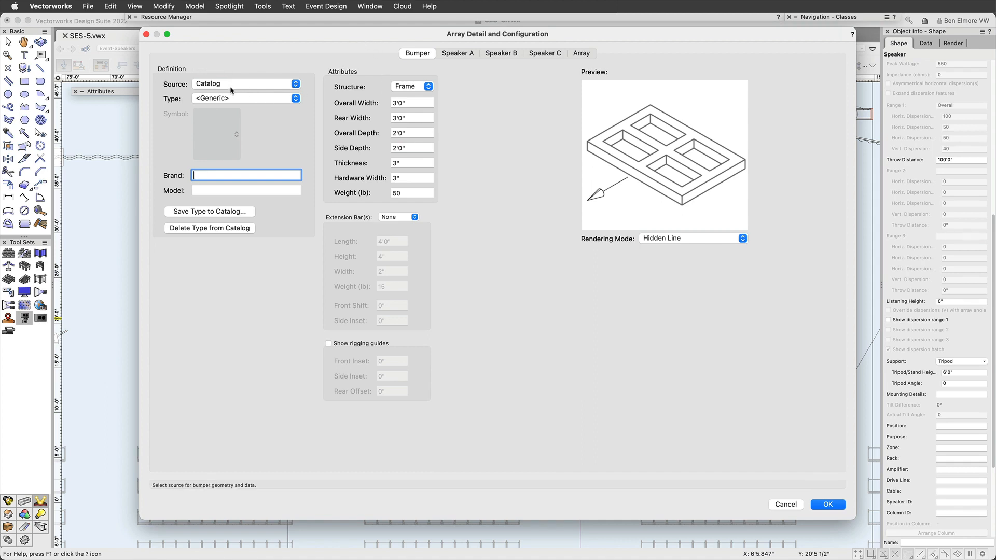
{"action": "left_click", "coordinate": [283, 85]}
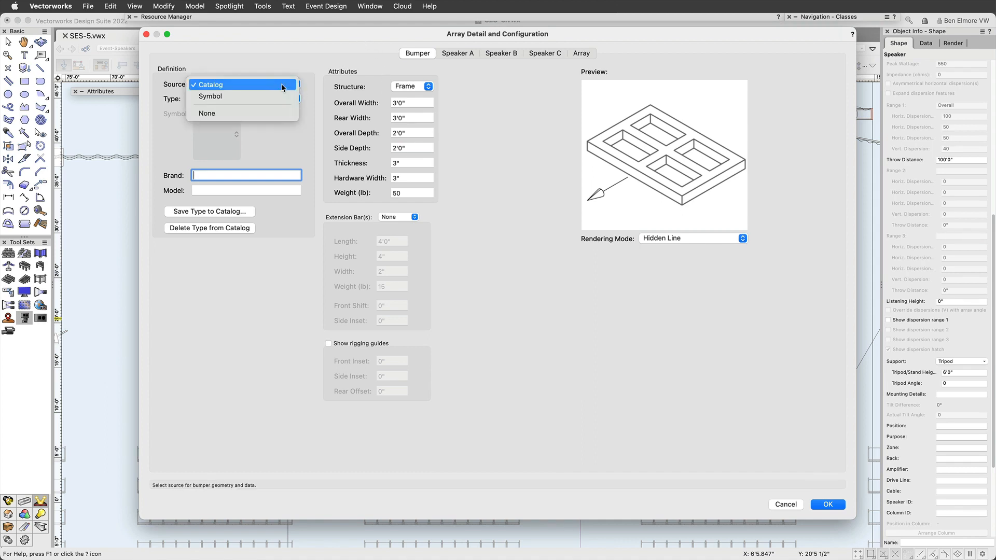
{"action": "left_click", "coordinate": [222, 97]}
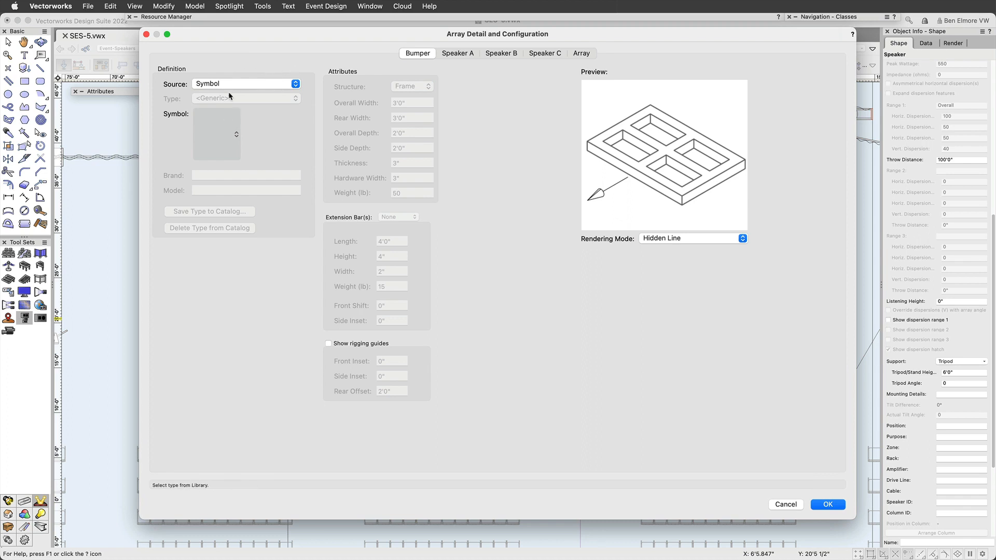
{"action": "left_click", "coordinate": [205, 134]}
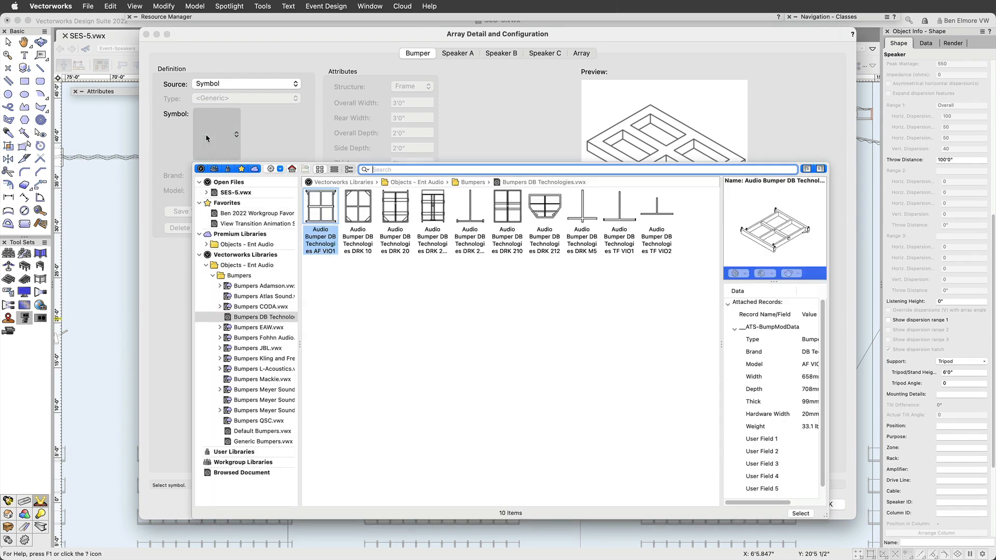
{"action": "key", "text": "Escape"}
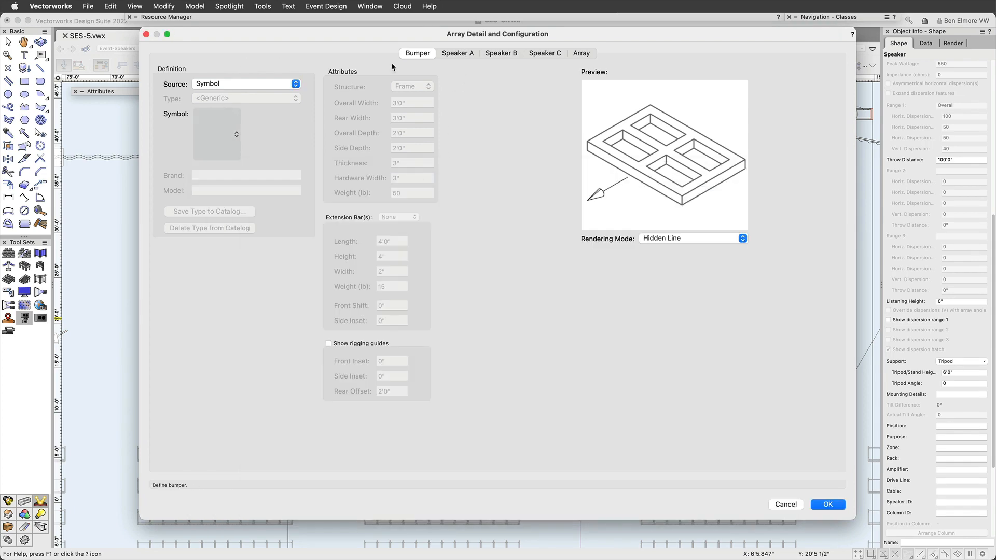
Set Speaker A's source to Symbol and assign the d&b audiotechnik j8 symbol from the J Series library folder.
{"action": "left_click", "coordinate": [457, 54]}
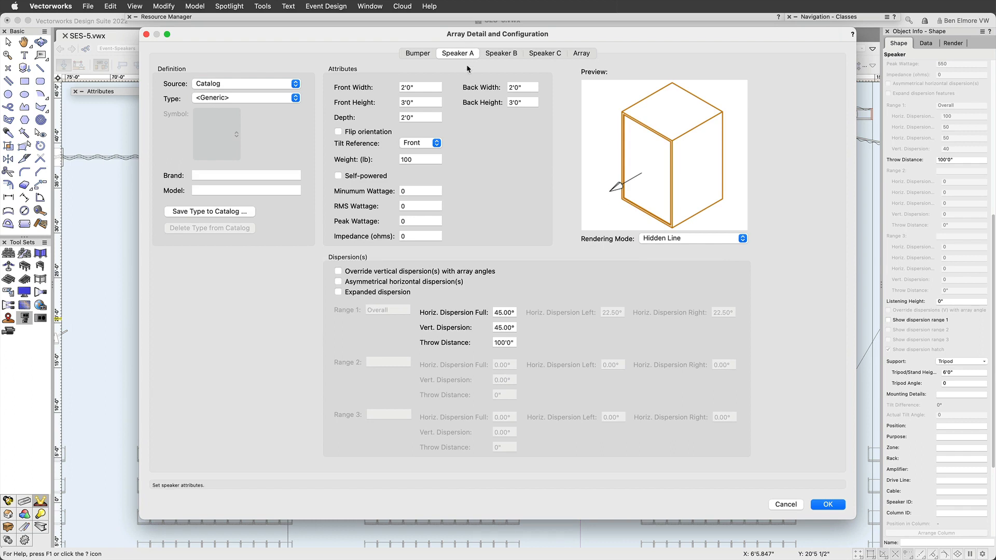
{"action": "left_click", "coordinate": [241, 84]}
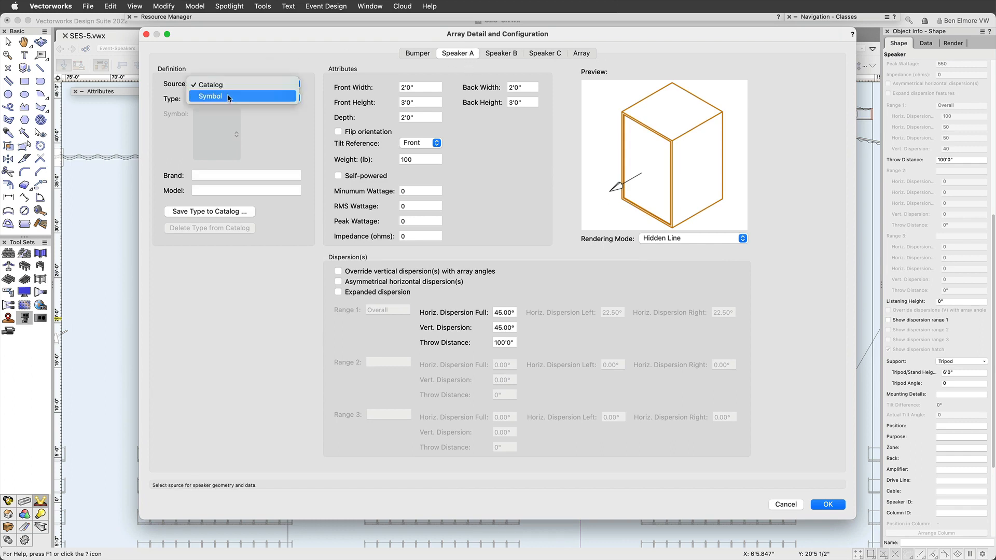
{"action": "left_click", "coordinate": [227, 98]}
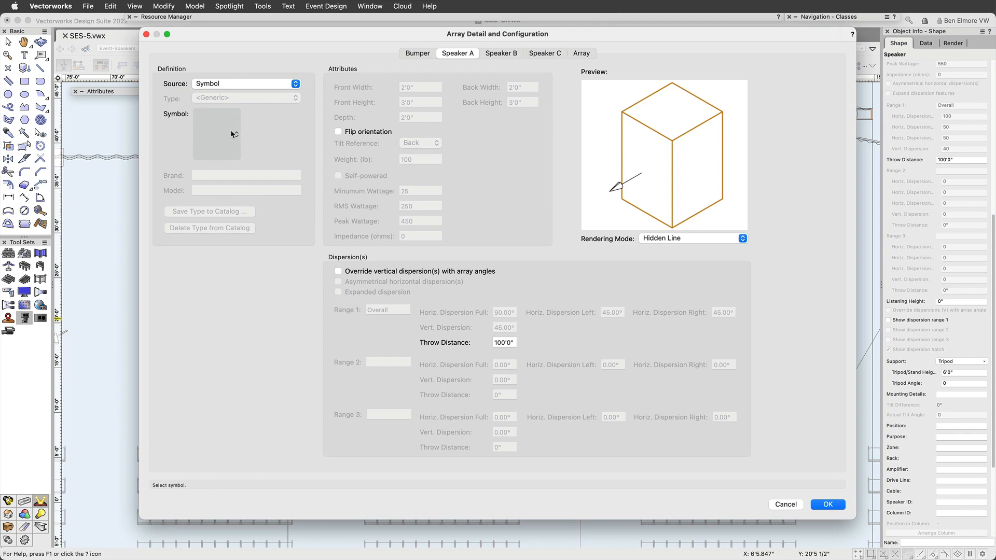
{"action": "left_click", "coordinate": [232, 134]}
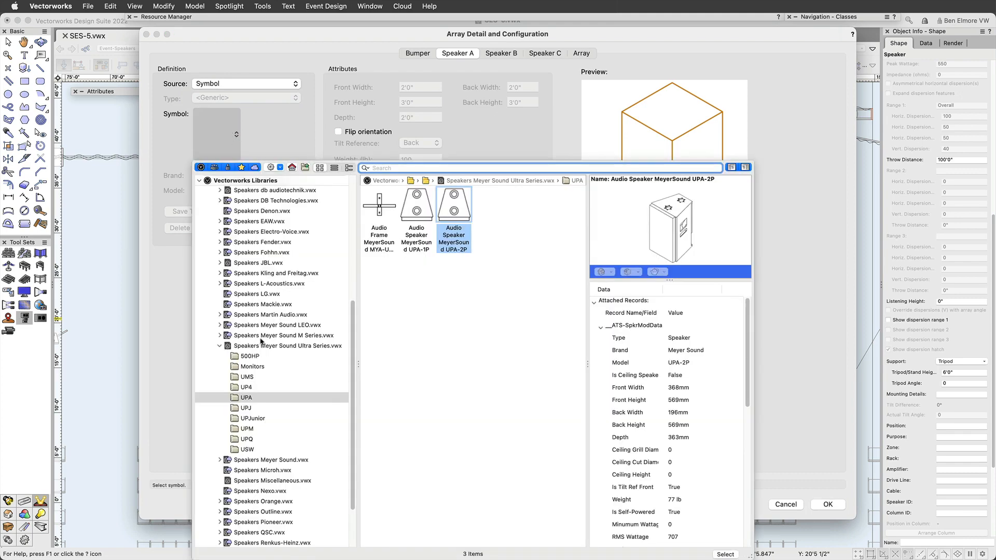
{"action": "left_click", "coordinate": [220, 346]}
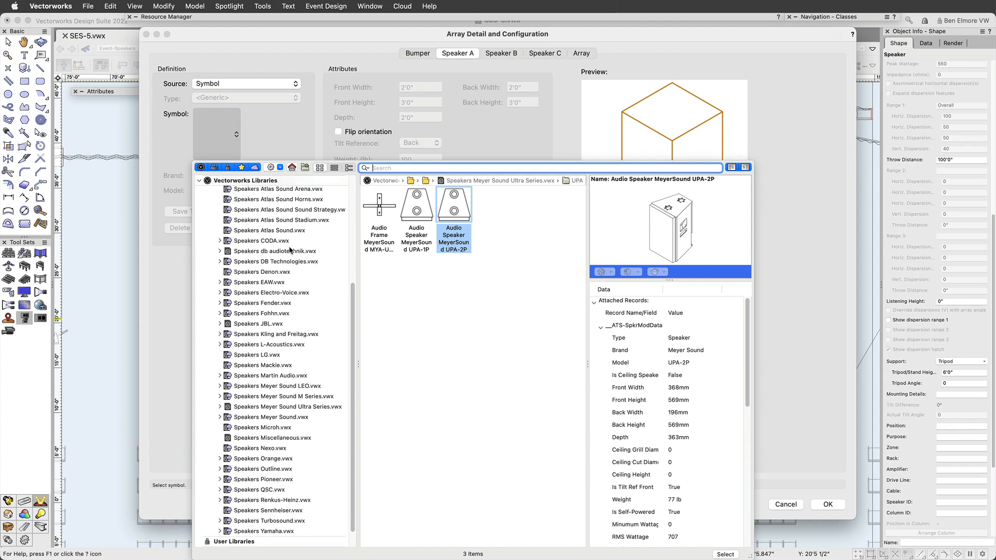
{"action": "left_click", "coordinate": [243, 252]}
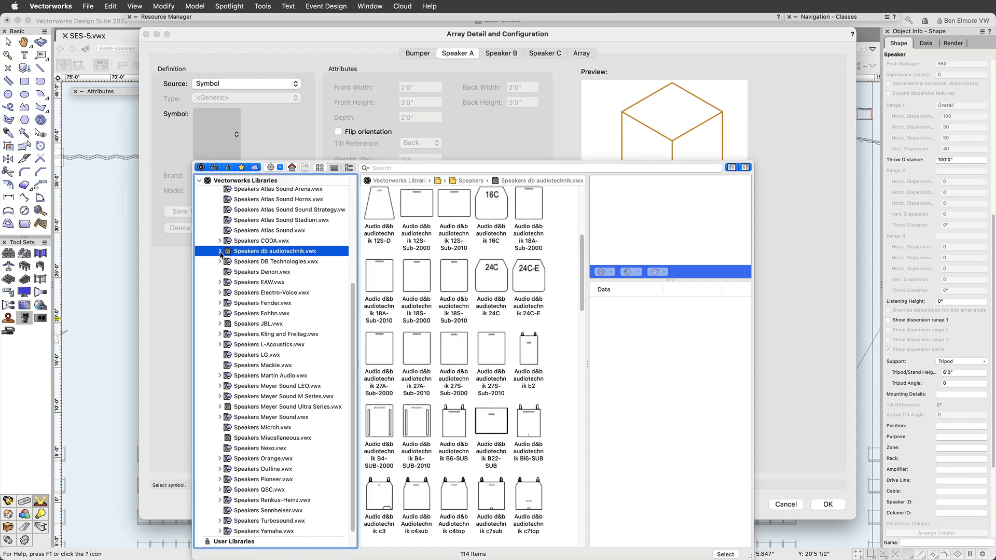
{"action": "left_click", "coordinate": [220, 252]}
{"action": "left_click", "coordinate": [258, 293]}
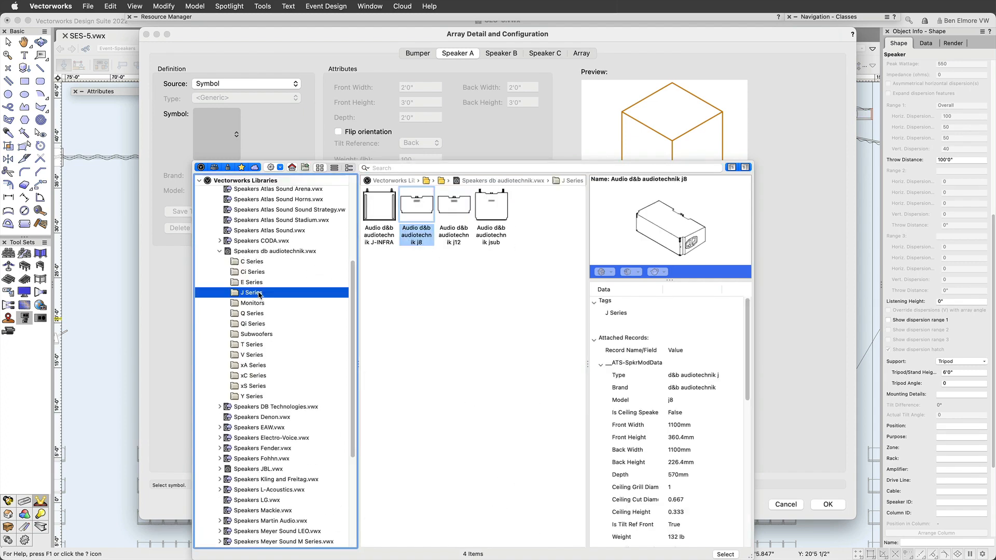
{"action": "double_click", "coordinate": [424, 209]}
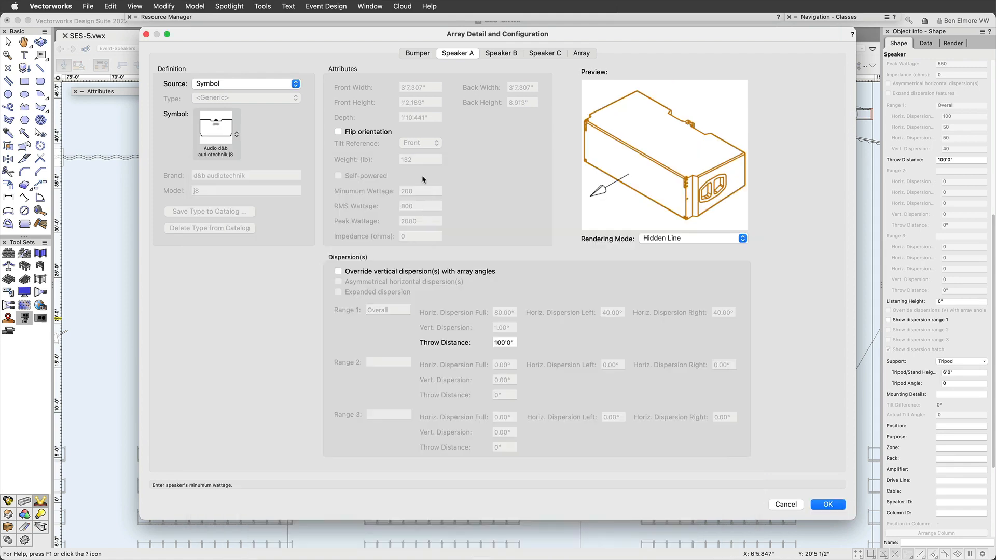
Assign the DB Technologies DRK 212 symbol from the bumper libraries as the array's bumper.
{"action": "left_click", "coordinate": [418, 54]}
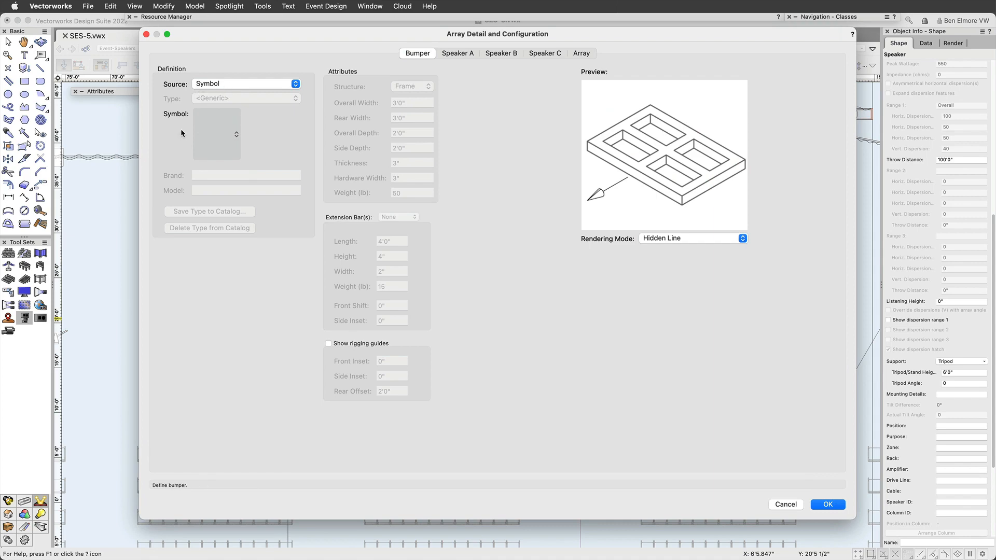
{"action": "left_click", "coordinate": [227, 127]}
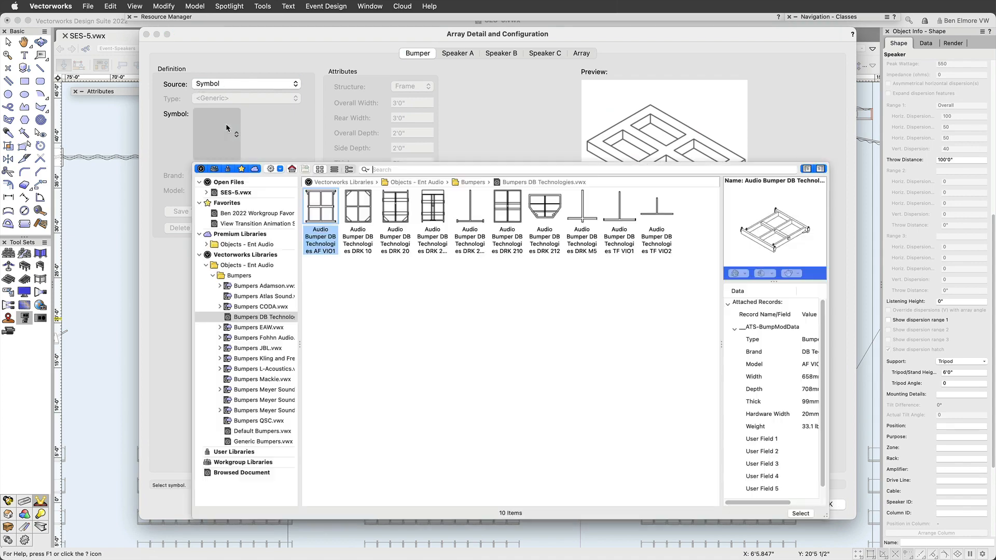
{"action": "left_click", "coordinate": [263, 296]}
{"action": "left_click", "coordinate": [264, 317]}
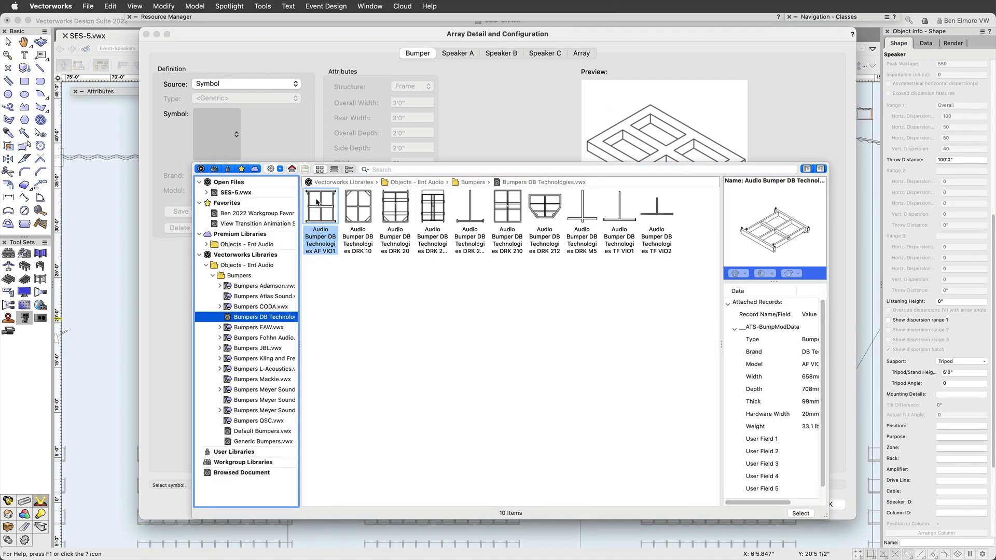
{"action": "double_click", "coordinate": [554, 213]}
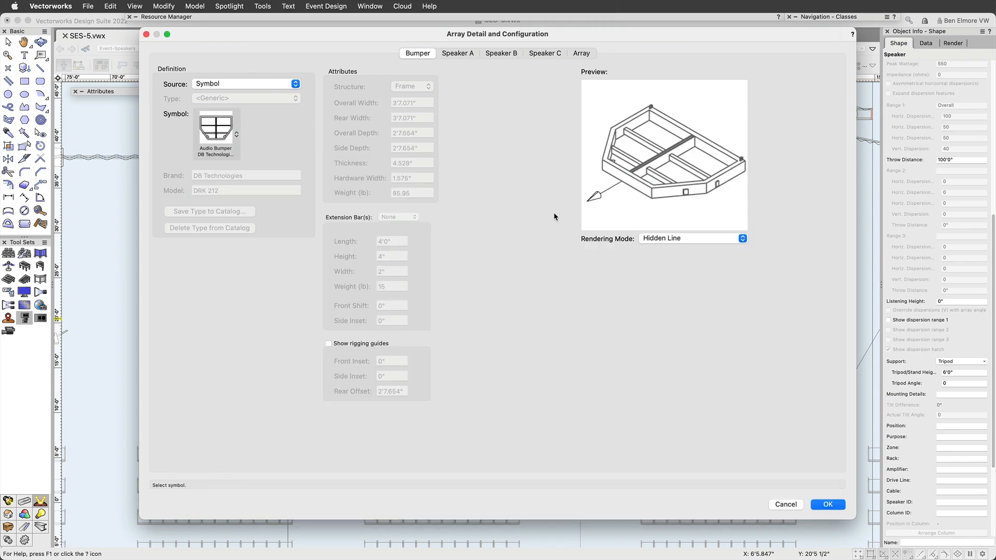
Add six d&b audiotechnik j8 speakers (Speaker A) beneath the bumper in the array configuration.
{"action": "left_click", "coordinate": [465, 53]}
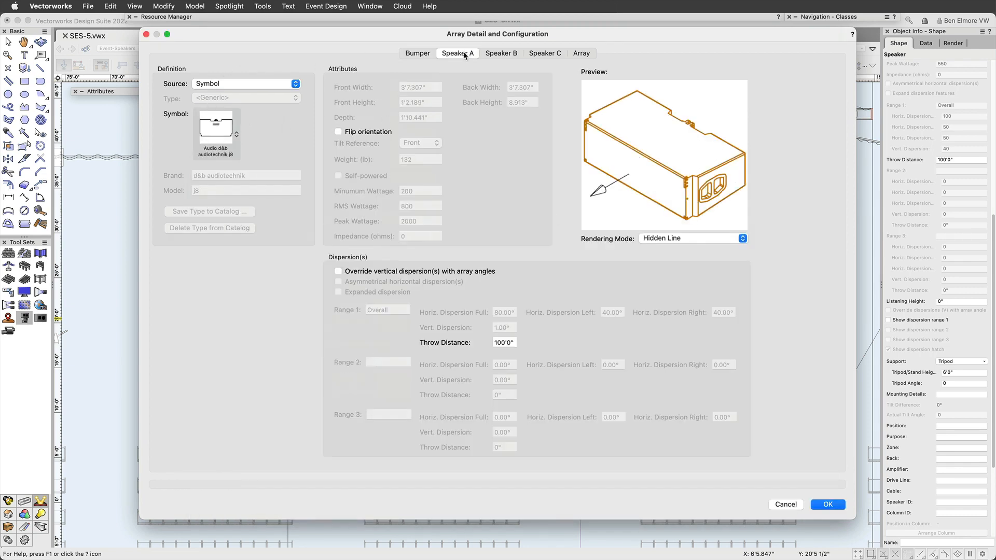
{"action": "left_click", "coordinate": [582, 54]}
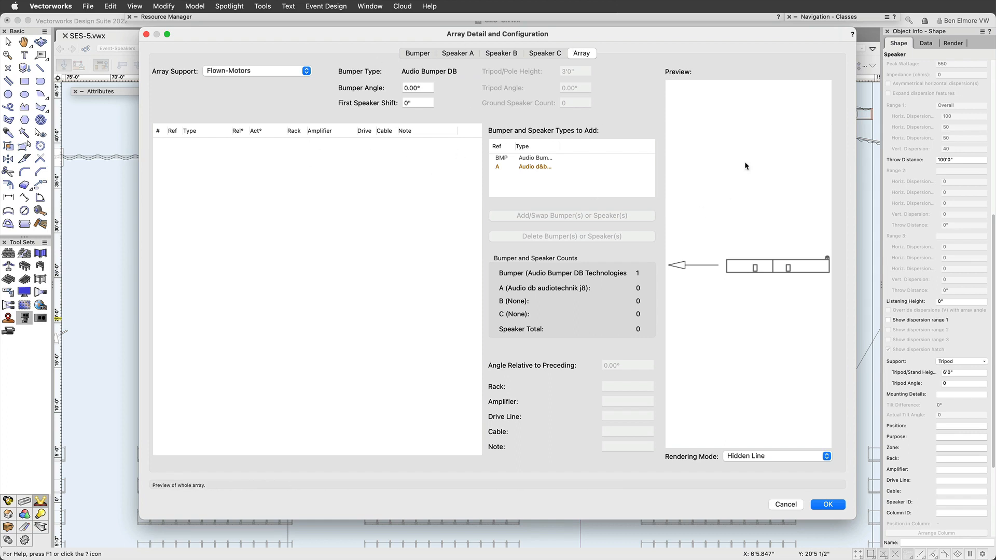
{"action": "left_click", "coordinate": [525, 158]}
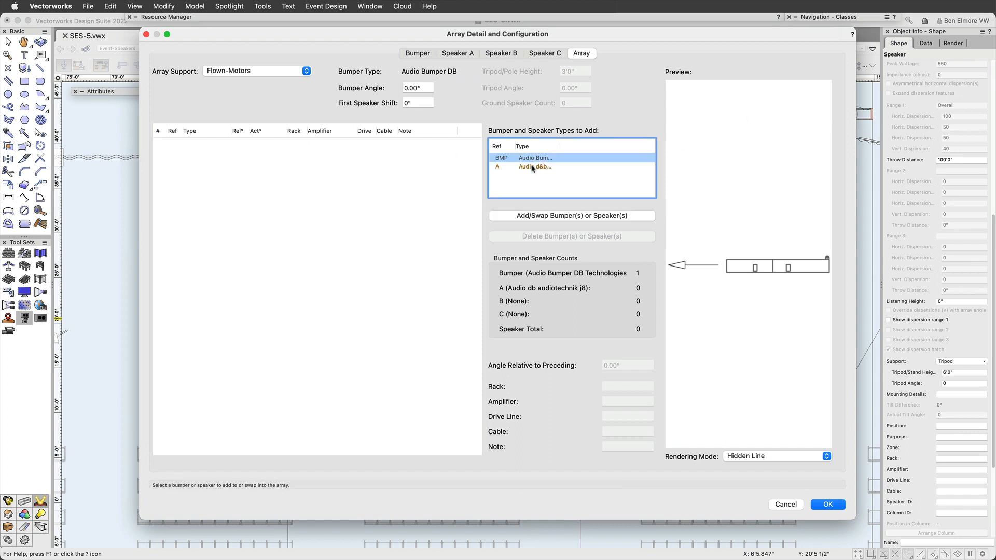
{"action": "left_click", "coordinate": [534, 167]}
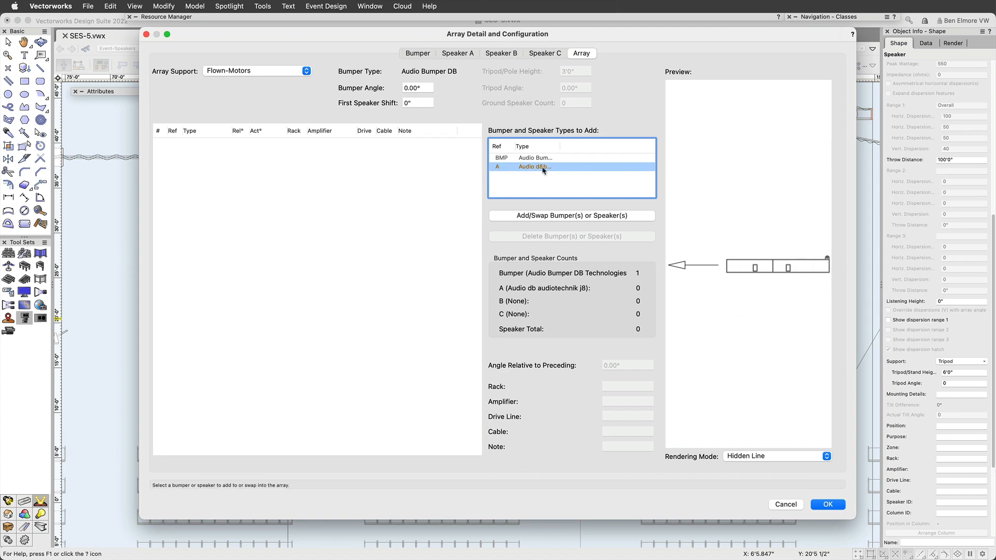
{"action": "left_click", "coordinate": [565, 219]}
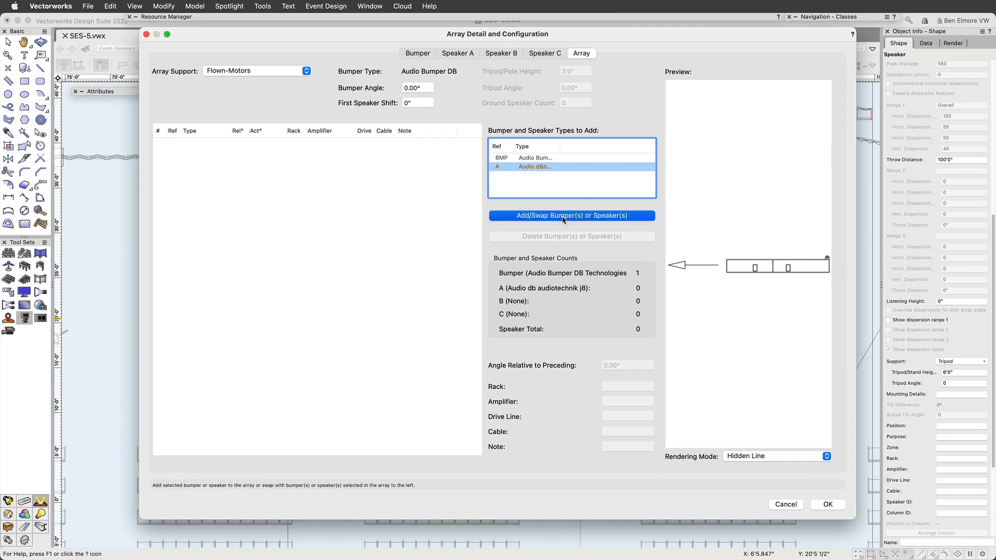
{"action": "left_click", "coordinate": [524, 217]}
{"action": "left_click", "coordinate": [524, 218]}
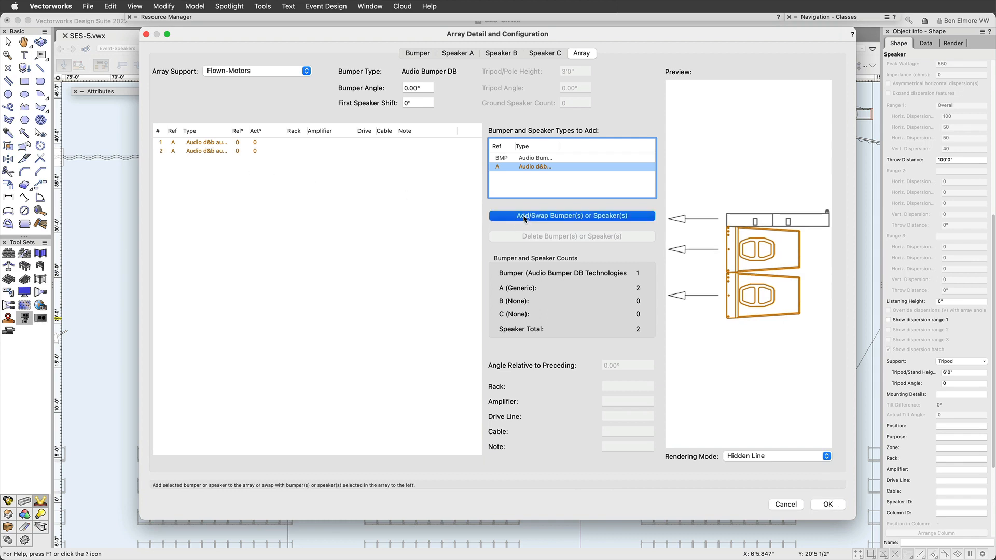
{"action": "left_click", "coordinate": [524, 218]}
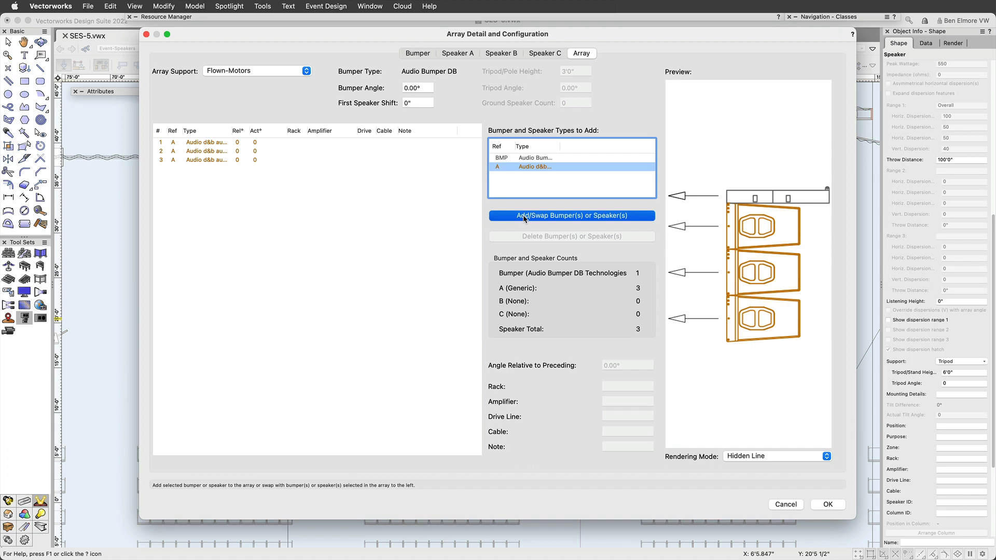
{"action": "left_click", "coordinate": [525, 218]}
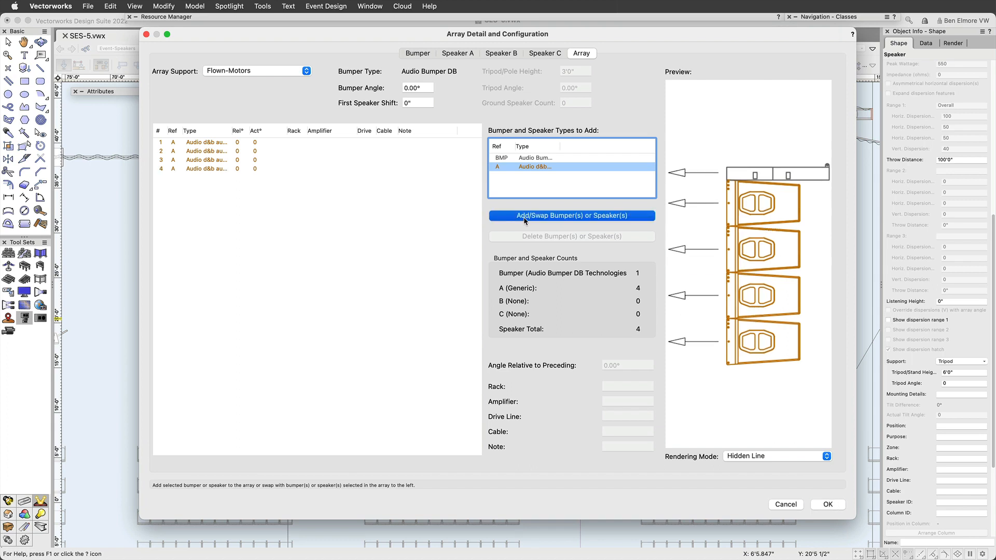
{"action": "left_click", "coordinate": [525, 220]}
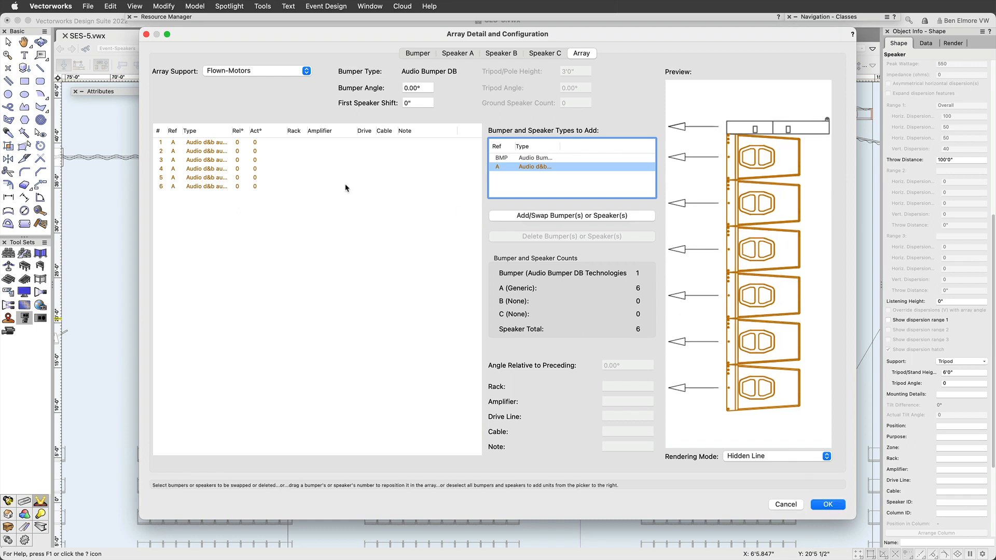
Set the angle relative to the preceding element to 5° for array speakers 2 through 6.
{"action": "left_click", "coordinate": [248, 230]}
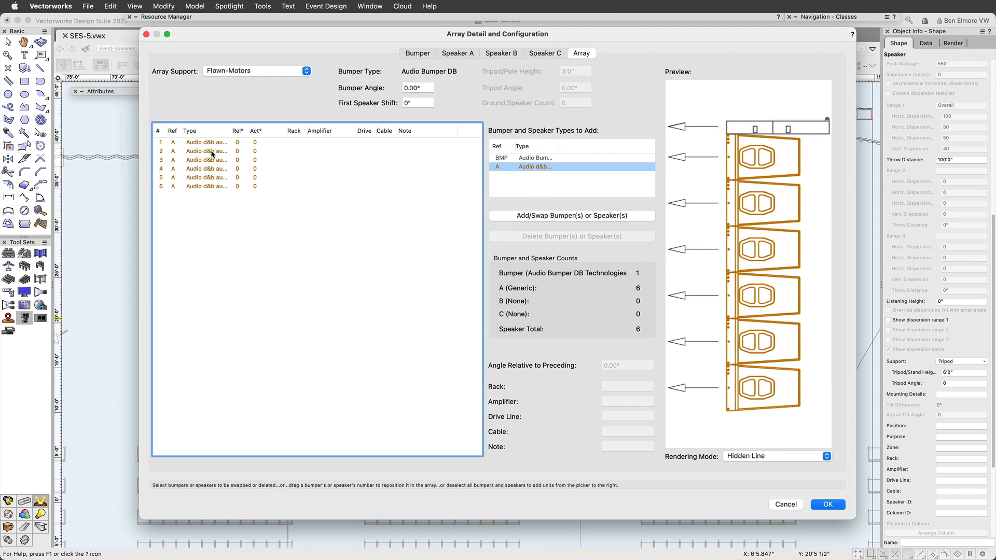
{"action": "left_click_drag", "start_coordinate": [211, 154], "coordinate": [214, 189]}
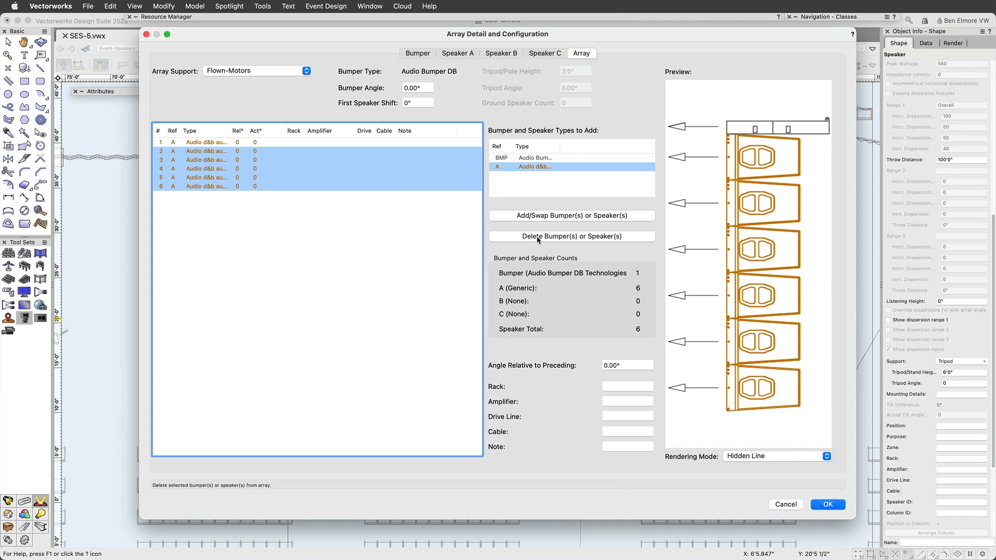
{"action": "left_click", "coordinate": [212, 165]}
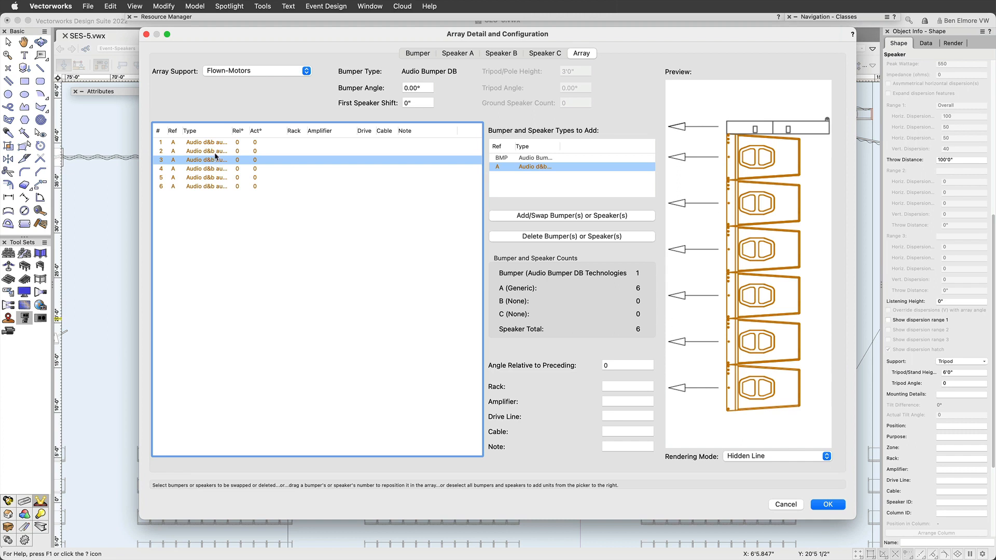
{"action": "left_click_drag", "start_coordinate": [212, 152], "coordinate": [212, 186]}
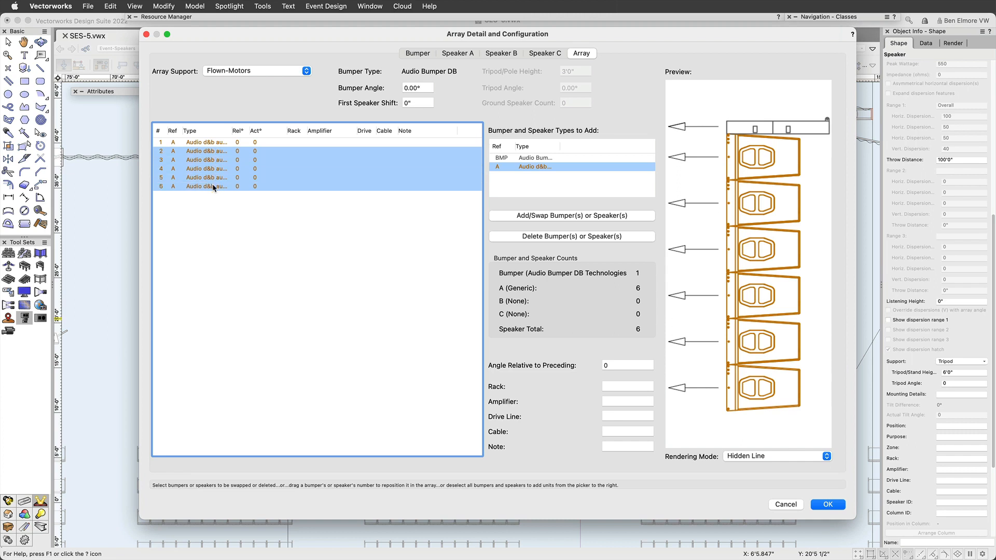
{"action": "left_click", "coordinate": [619, 368]}
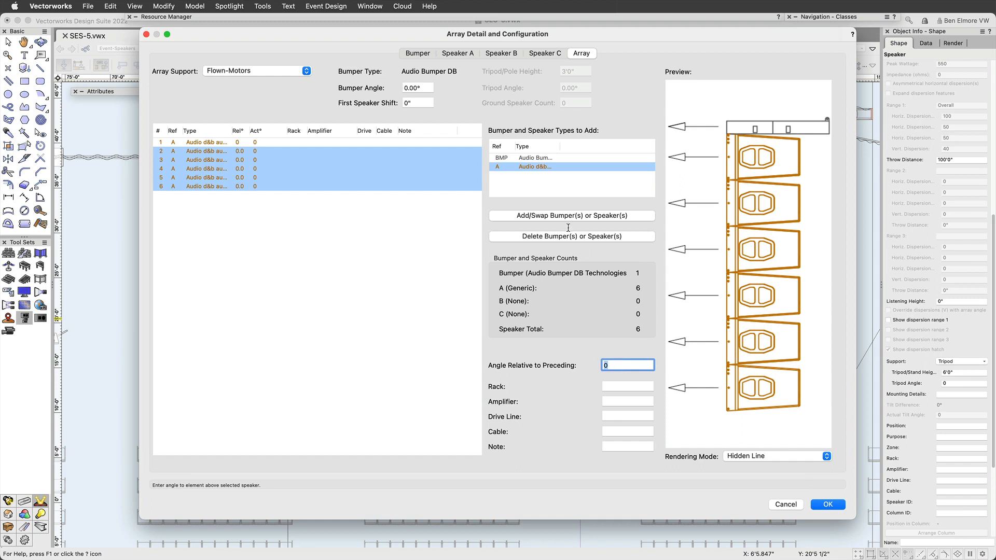
{"action": "type", "text": "5"}
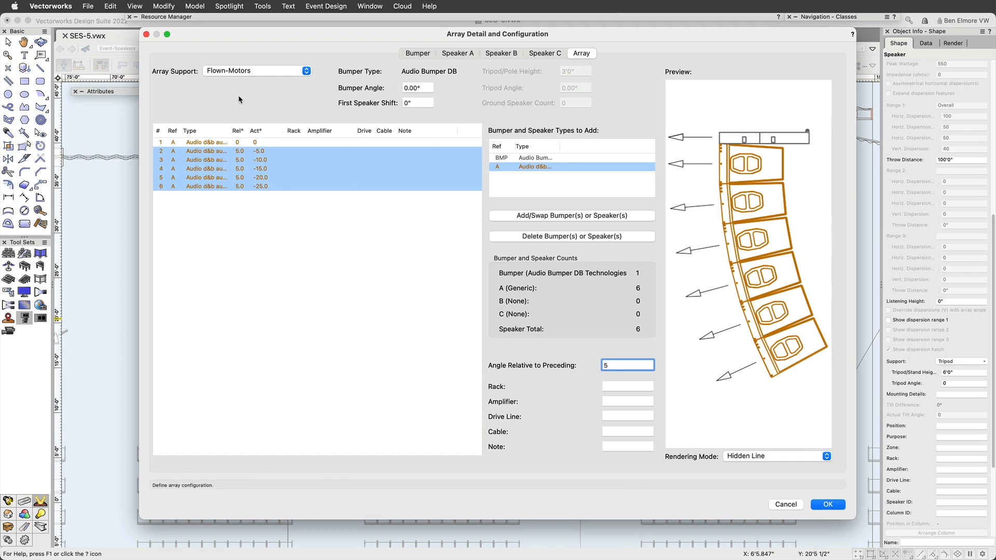
Set the bumper angle to -10° and accept the array configuration and object preferences.
{"action": "left_click", "coordinate": [410, 87]}
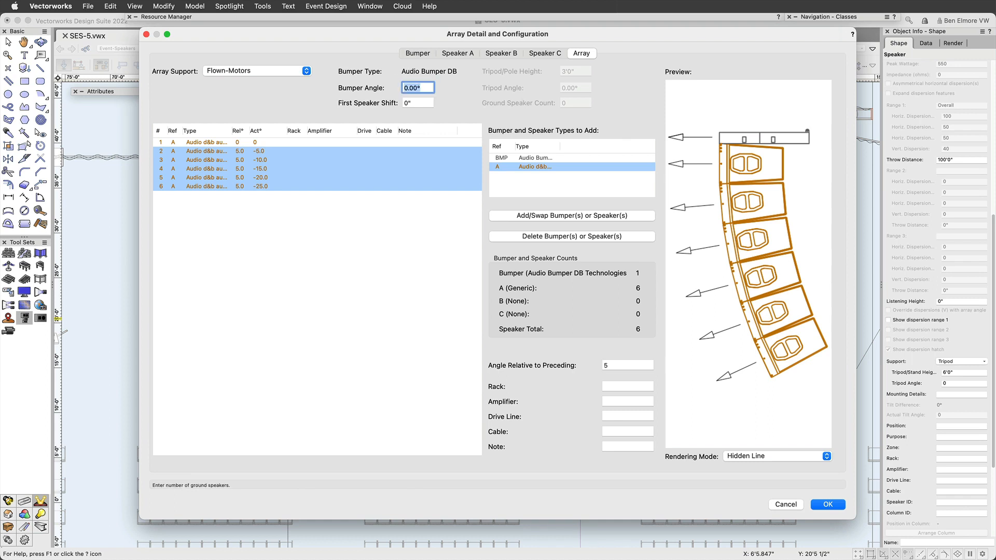
{"action": "type", "text": "-1"}
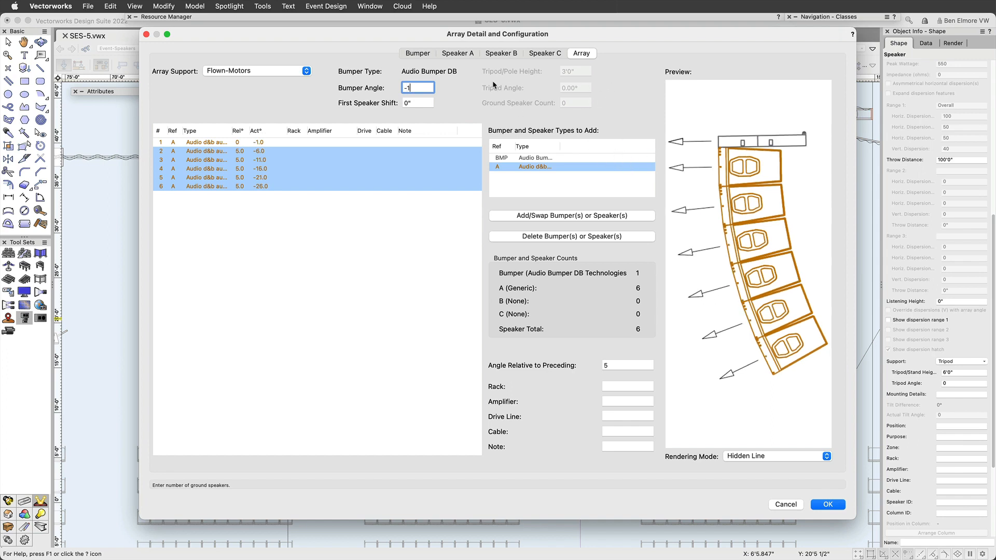
{"action": "type", "text": "0"}
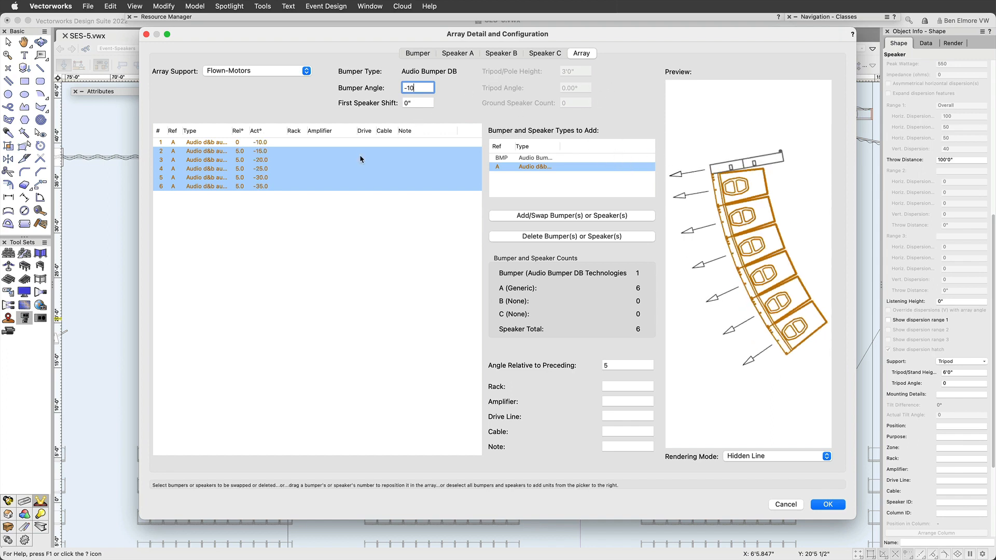
{"action": "left_click", "coordinate": [243, 268]}
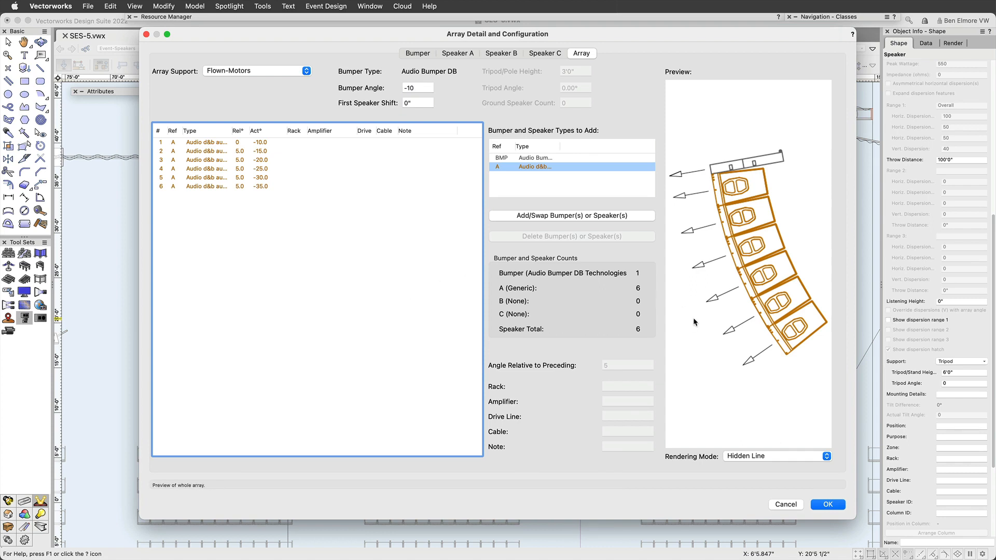
{"action": "left_click", "coordinate": [826, 505]}
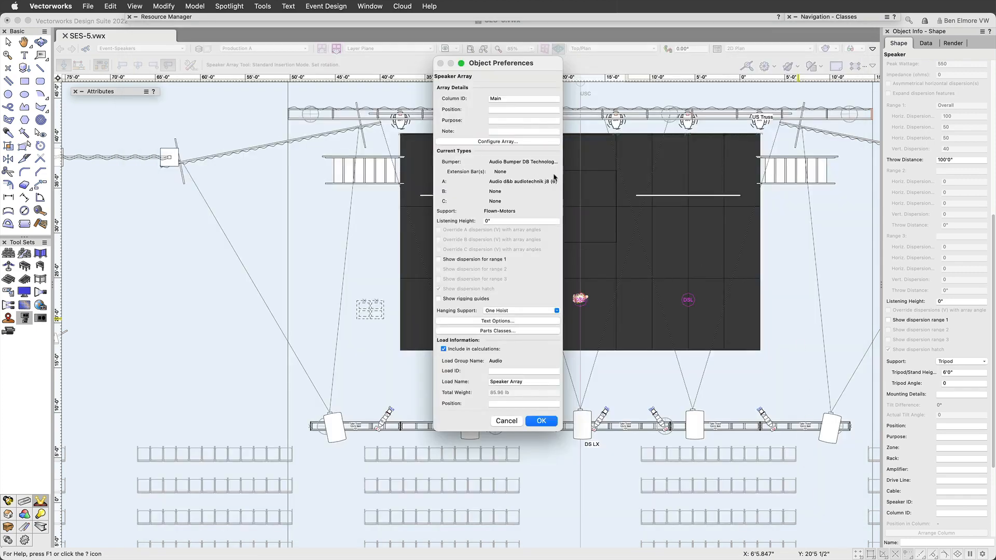
{"action": "left_click", "coordinate": [547, 423]}
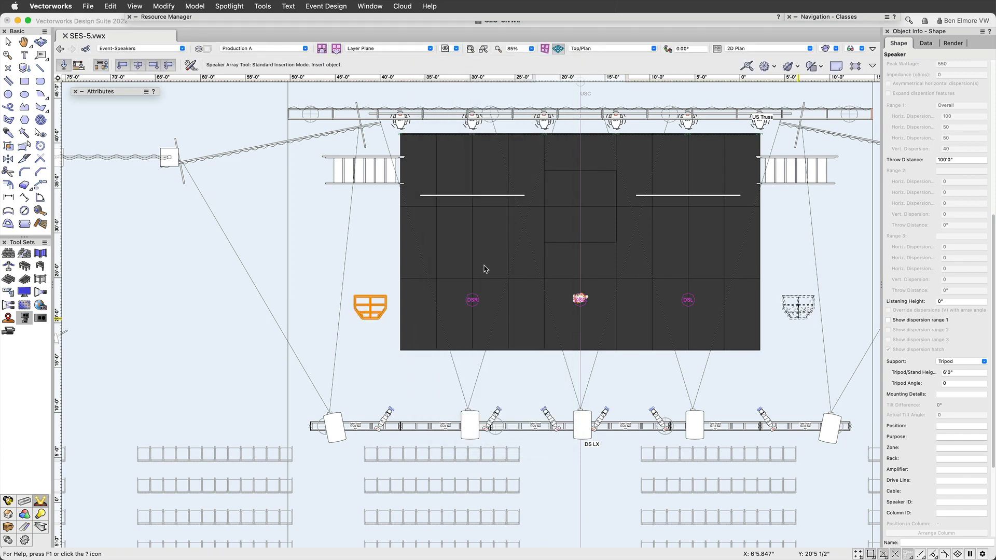
Set the placed speaker array's Z height to 25'.
{"action": "key", "text": "x"}
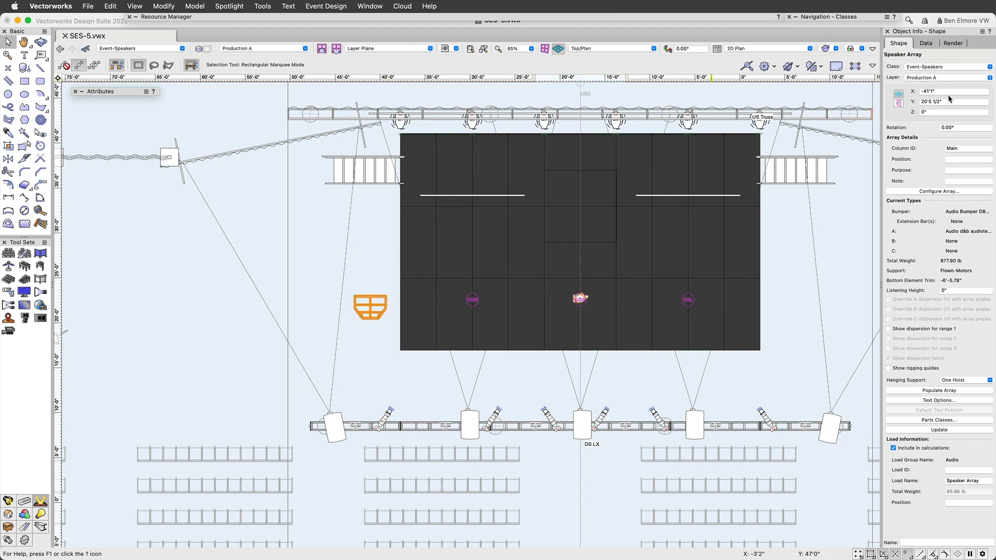
{"action": "left_click", "coordinate": [937, 112]}
{"action": "type", "text": "25"}
{"action": "key", "text": "Return"}
Assign default part classes to the speaker array using the class prefix Event-Speakers.
{"action": "left_click", "coordinate": [938, 420]}
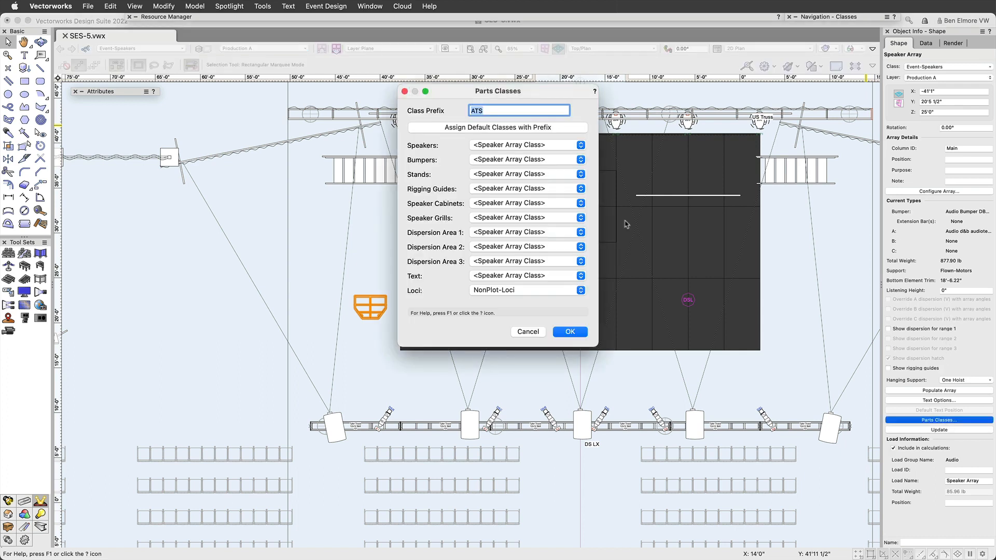
{"action": "type", "text": "Event-Speakers"}
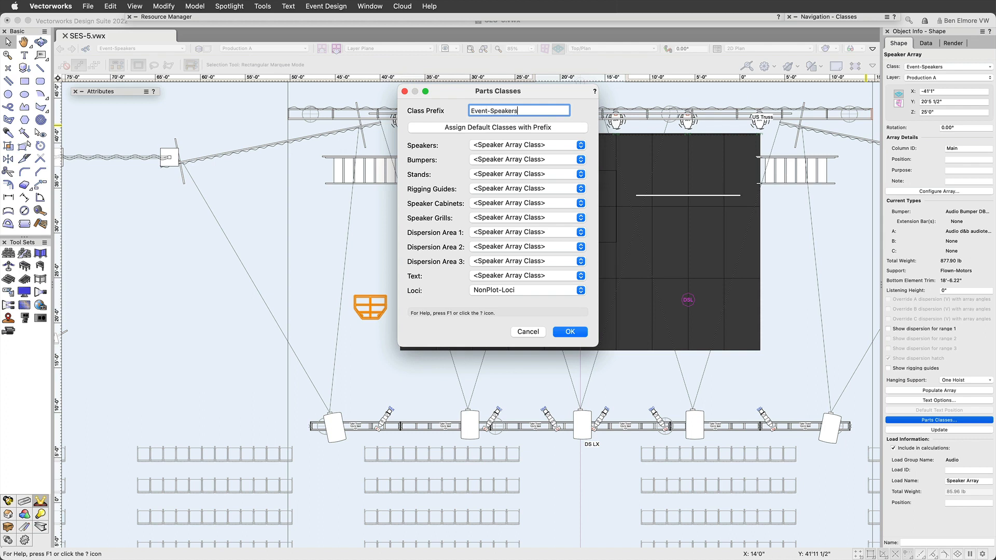
{"action": "left_click", "coordinate": [469, 130]}
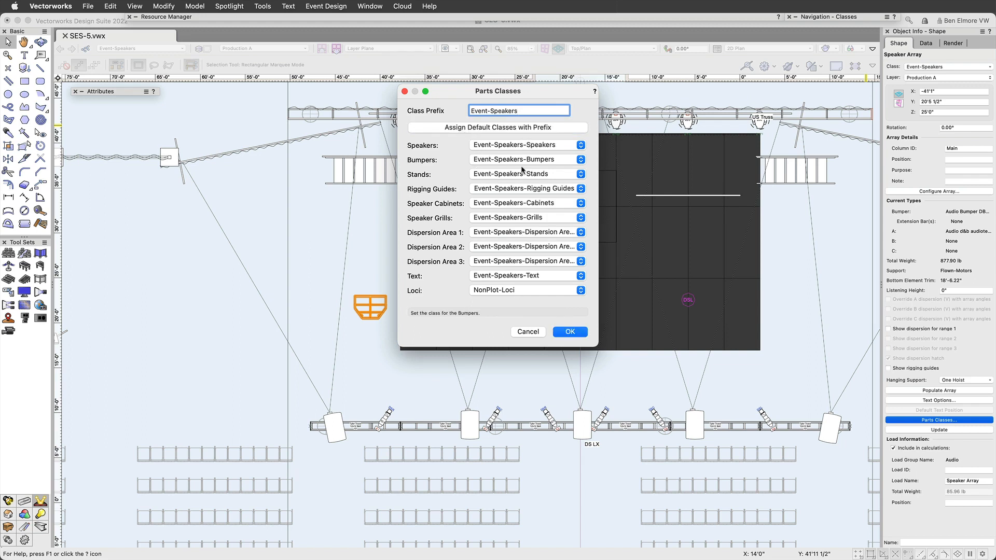
{"action": "left_click", "coordinate": [570, 332]}
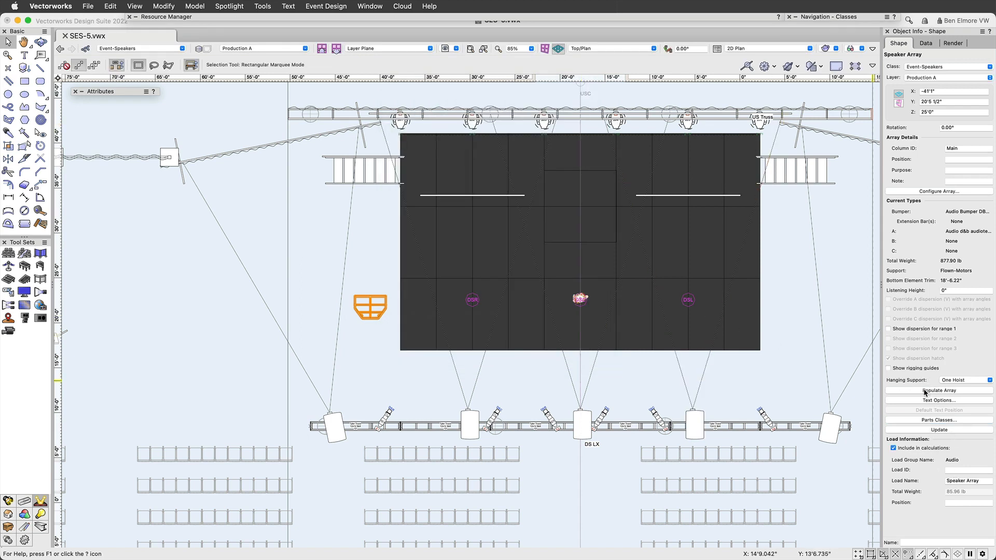
Populate the flown speaker array beside the stage with its speakers.
{"action": "scroll", "coordinate": [384, 310], "scroll_direction": "up", "scroll_amount": 5}
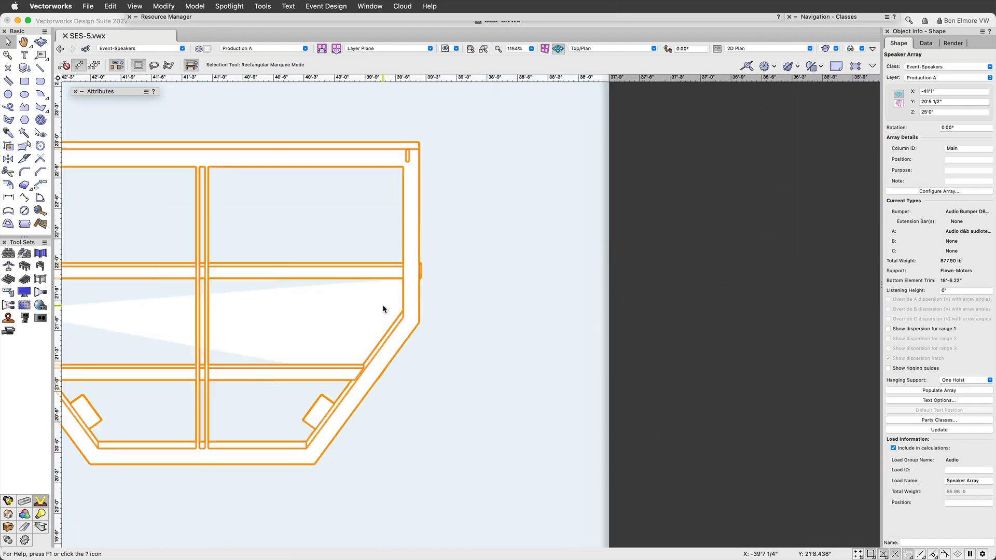
{"action": "scroll", "coordinate": [387, 311], "scroll_direction": "down", "scroll_amount": 2}
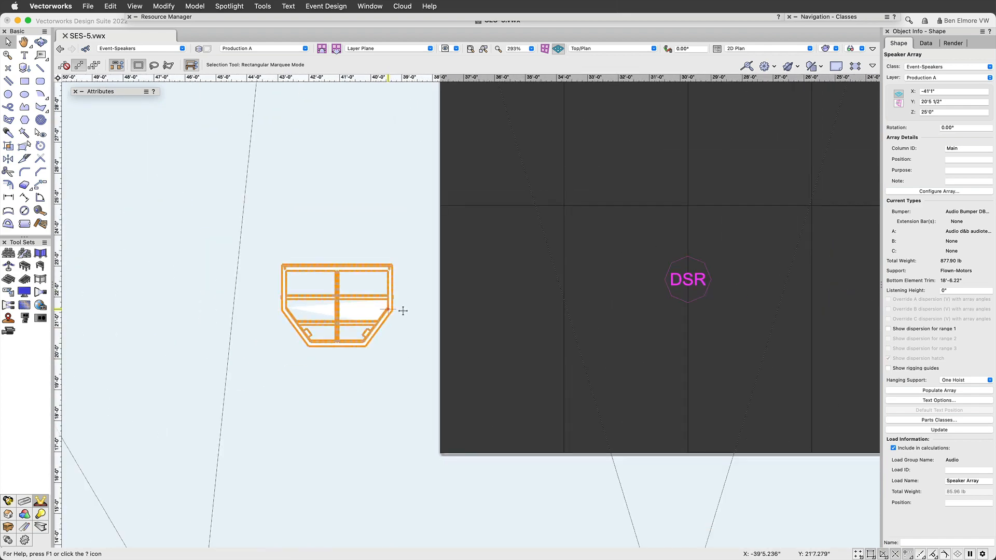
{"action": "left_click", "coordinate": [932, 391]}
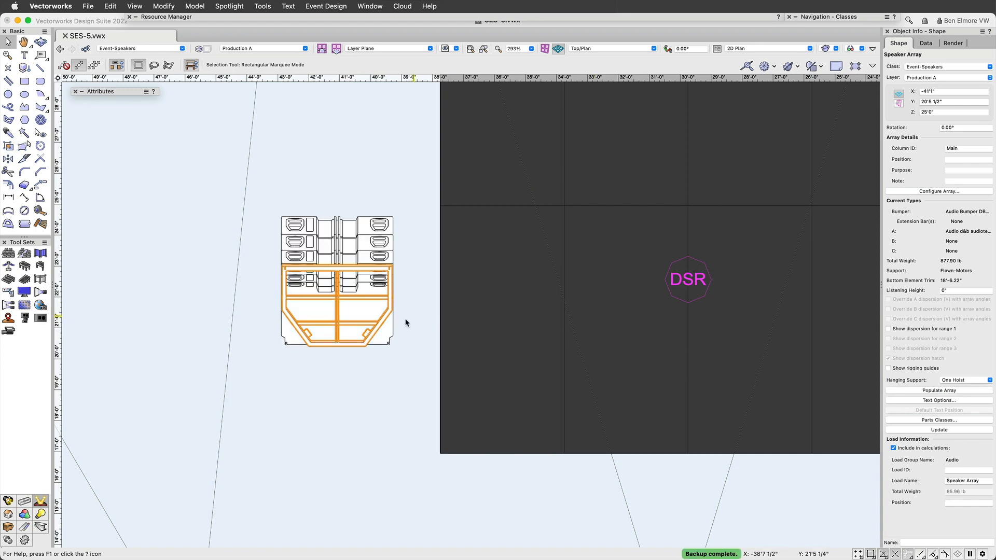
{"action": "scroll", "coordinate": [417, 266], "scroll_direction": "down", "scroll_amount": 3}
{"action": "scroll", "coordinate": [379, 263], "scroll_direction": "up", "scroll_amount": 2}
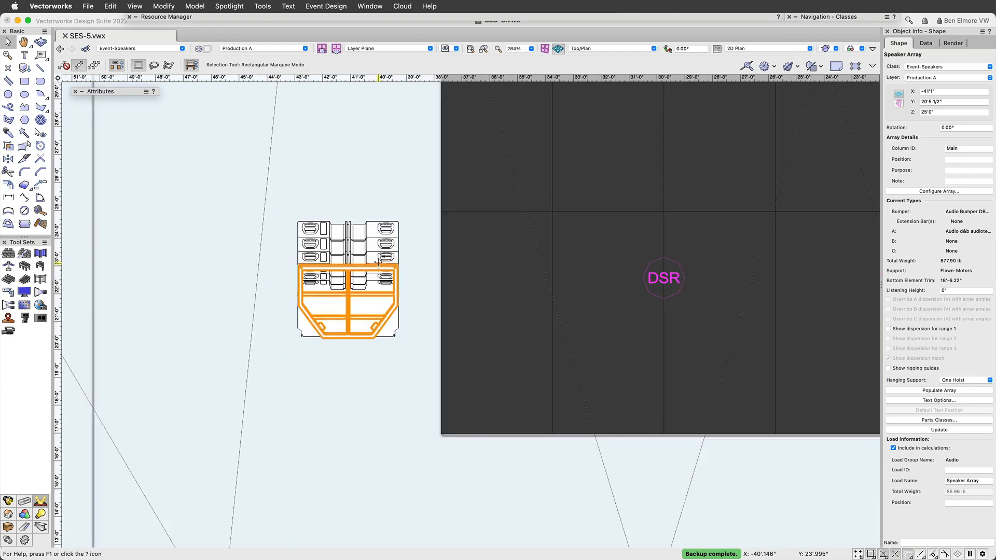
Inspect the populated speaker array in 3D, checking its curve and its position relative to the stage and room.
{"action": "middle_click_drag", "start_coordinate": [410, 264], "coordinate": [574, 148], "text": "ctrl"}
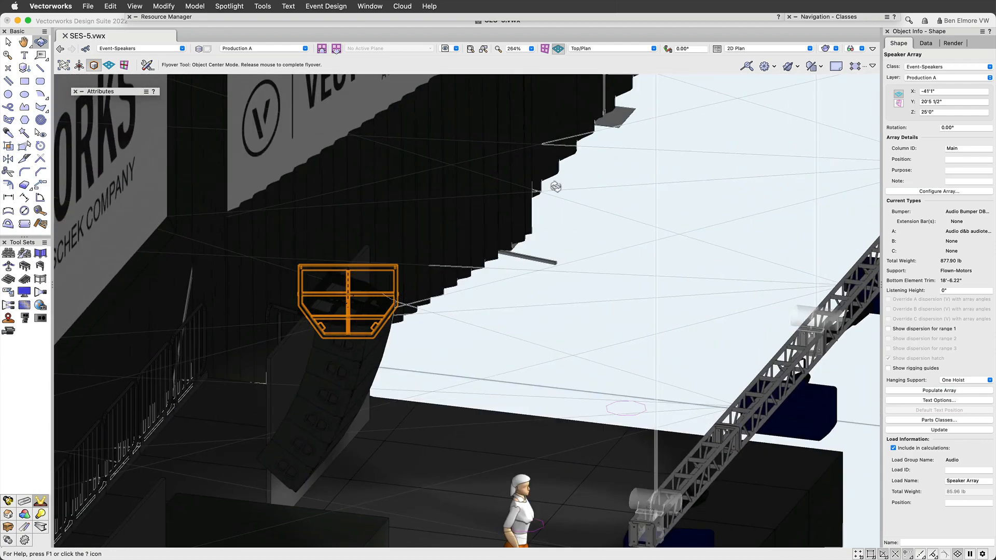
{"action": "middle_click_drag", "start_coordinate": [427, 397], "coordinate": [470, 351]}
{"action": "scroll", "coordinate": [529, 283], "scroll_direction": "up", "scroll_amount": 3}
{"action": "scroll", "coordinate": [527, 283], "scroll_direction": "down", "scroll_amount": 1}
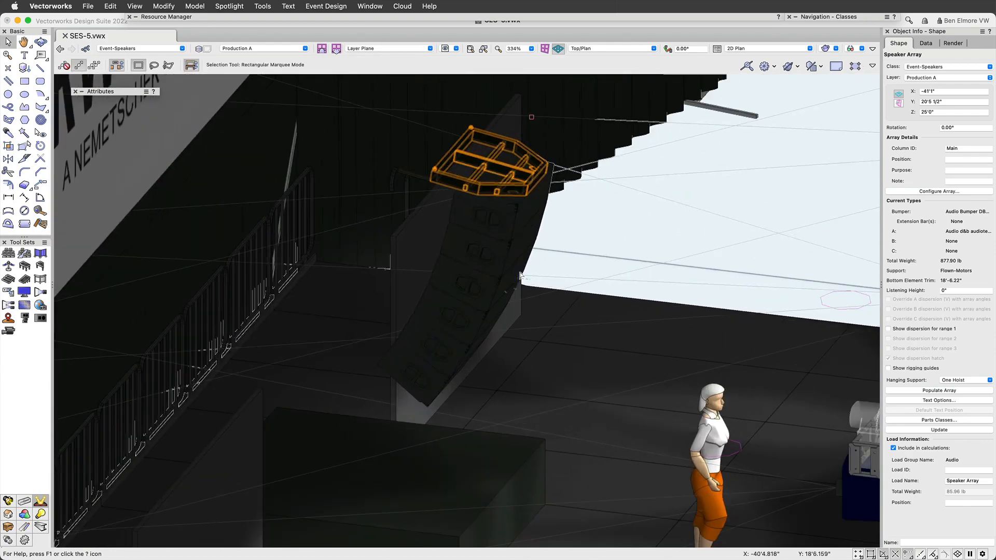
{"action": "key", "text": "b"}
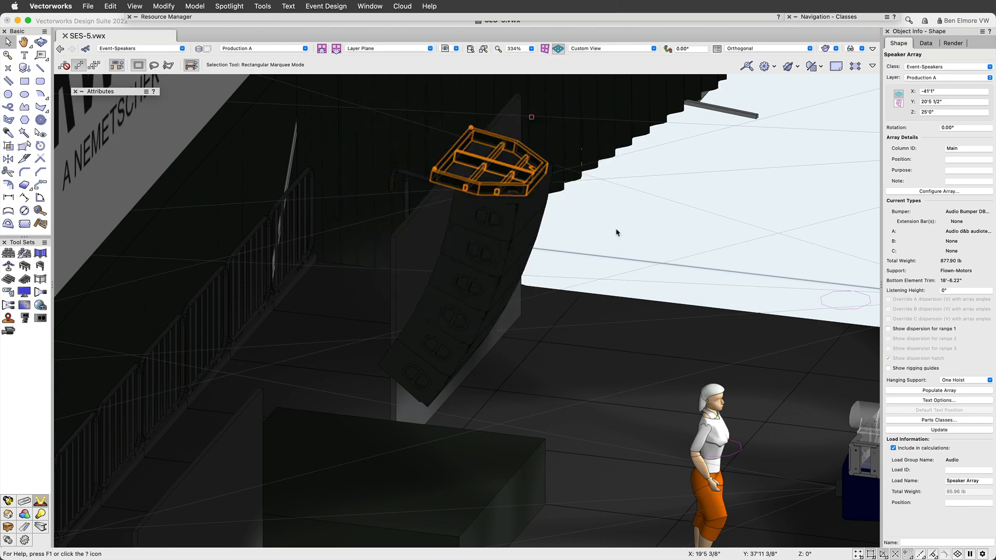
{"action": "scroll", "coordinate": [580, 304], "scroll_direction": "down", "scroll_amount": 1}
{"action": "scroll", "coordinate": [580, 296], "scroll_direction": "up", "scroll_amount": 3}
{"action": "key", "text": "space"}
{"action": "scroll", "coordinate": [371, 315], "scroll_direction": "down", "scroll_amount": 5}
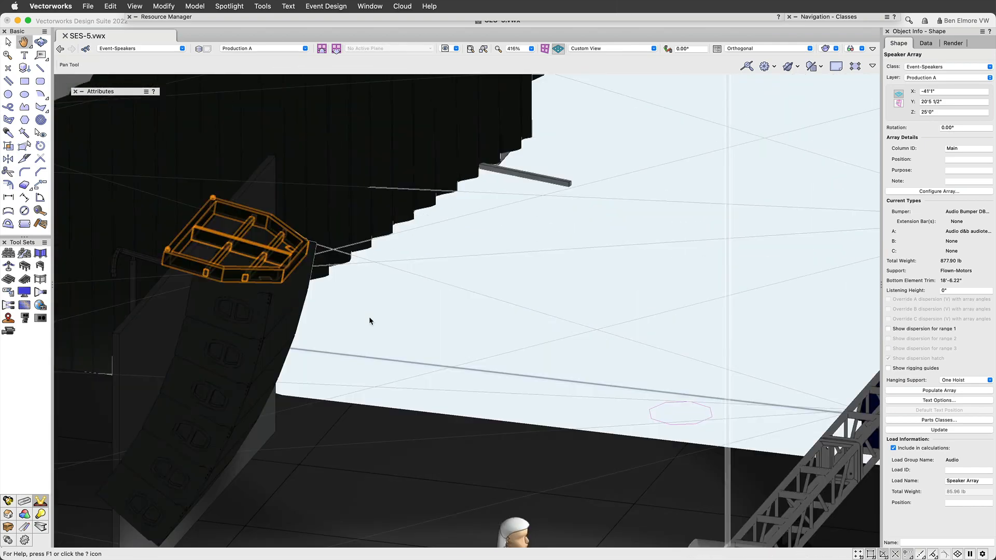
{"action": "scroll", "coordinate": [440, 312], "scroll_direction": "down", "scroll_amount": 4}
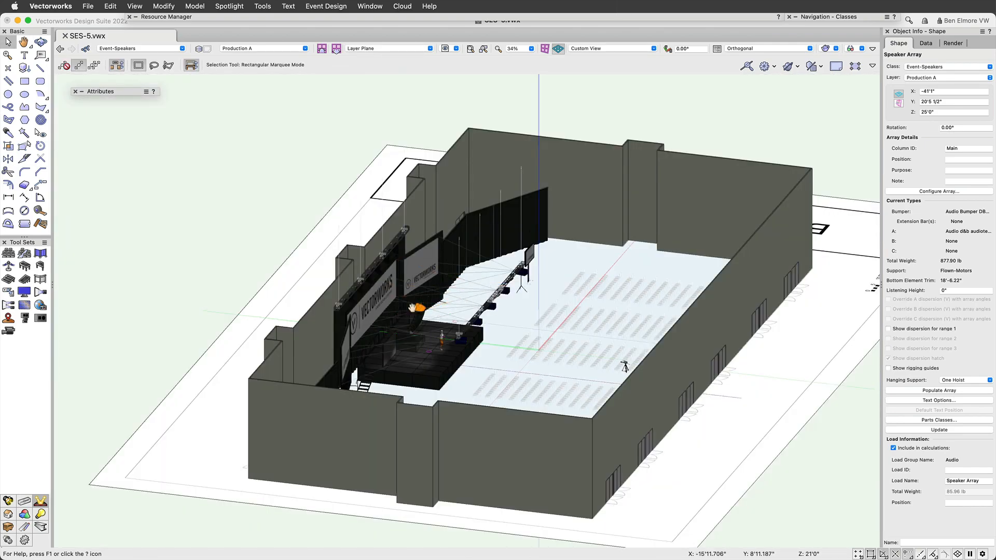
{"action": "middle_click_drag", "start_coordinate": [440, 312], "coordinate": [292, 350]}
In Top/Plan view, mirror a duplicate of the speaker array across the stage centre line to the opposite side.
{"action": "key", "text": "super+5"}
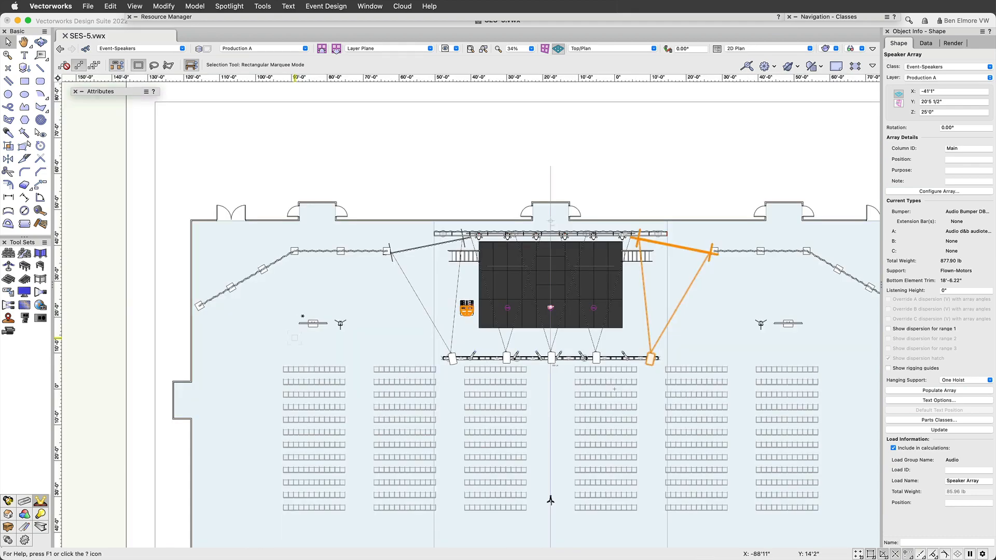
{"action": "key", "text": "equal"}
{"action": "left_click", "coordinate": [550, 394]}
{"action": "left_click", "coordinate": [550, 425]}
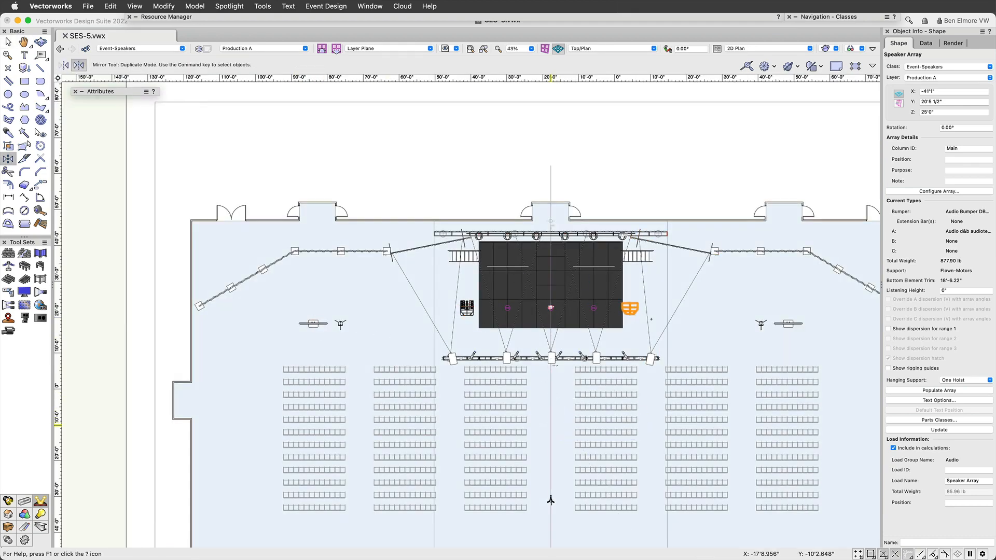
{"action": "scroll", "coordinate": [636, 322], "scroll_direction": "up", "scroll_amount": 5}
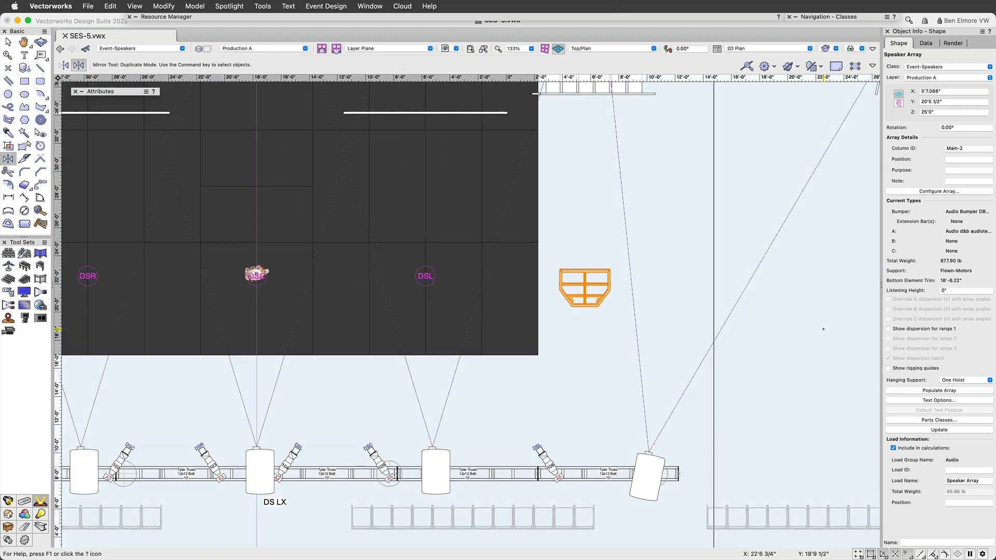
Accept the Event-Speakers part classes for the mirrored array and populate it with its speakers.
{"action": "left_click", "coordinate": [950, 420]}
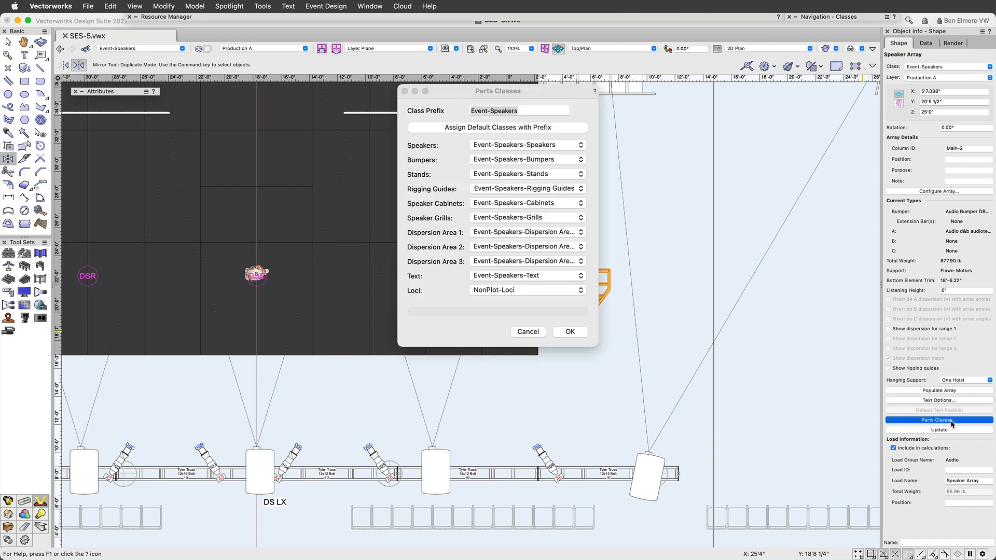
{"action": "left_click", "coordinate": [570, 332]}
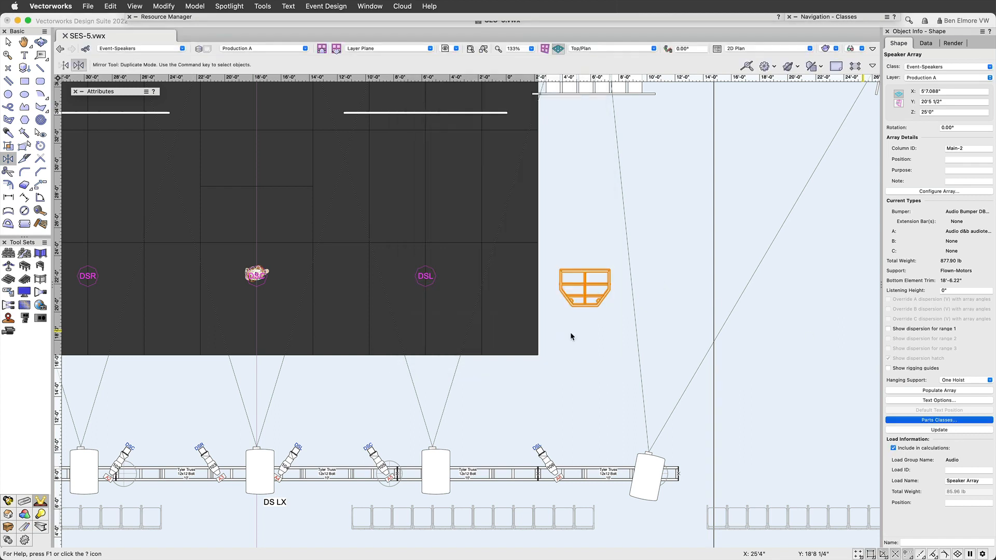
{"action": "left_click", "coordinate": [955, 393]}
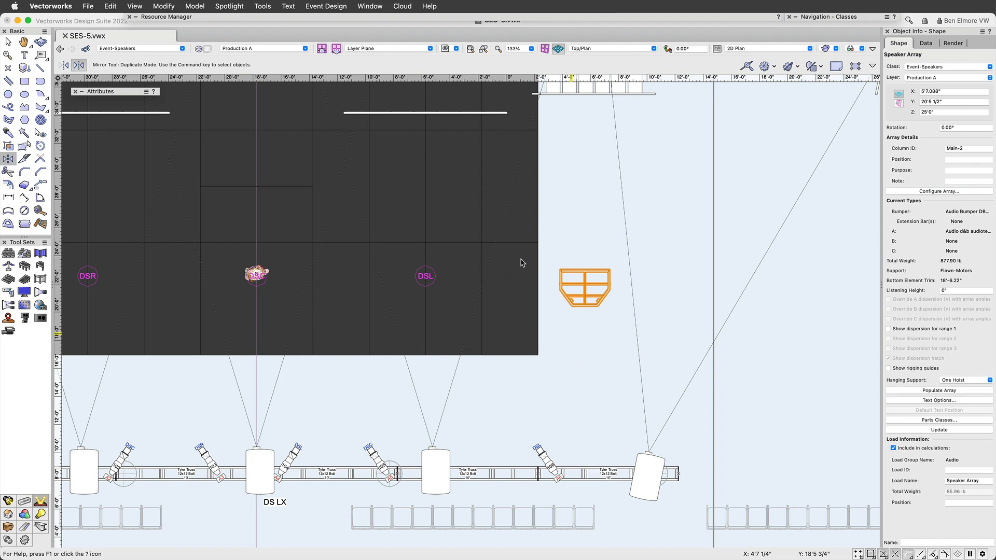
{"action": "scroll", "coordinate": [545, 244], "scroll_direction": "up", "scroll_amount": 5}
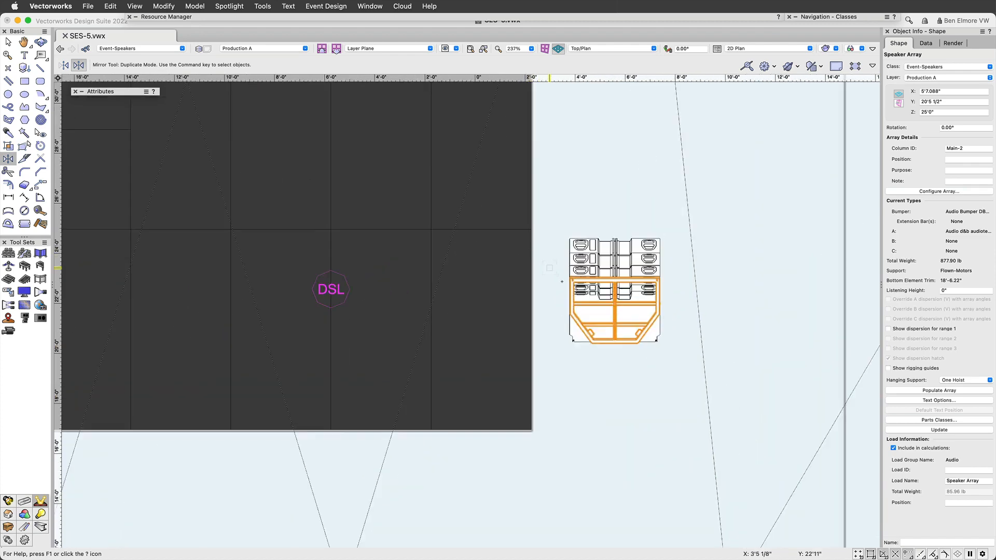
Deselect the mirrored array and review the whole ballroom plan with both speaker arrays in place.
{"action": "scroll", "coordinate": [605, 300], "scroll_direction": "down", "scroll_amount": 6}
{"action": "mouse_move", "coordinate": [381, 292]}
{"action": "middle_mouse_down"}
{"action": "mouse_move", "coordinate": [583, 285]}
{"action": "mouse_move", "coordinate": [423, 240]}
{"action": "middle_mouse_up"}
{"action": "scroll", "coordinate": [582, 286], "scroll_direction": "down", "scroll_amount": 2}
{"action": "scroll", "coordinate": [582, 288], "scroll_direction": "down", "scroll_amount": 4}
{"action": "scroll", "coordinate": [635, 306], "scroll_direction": "up", "scroll_amount": 1}
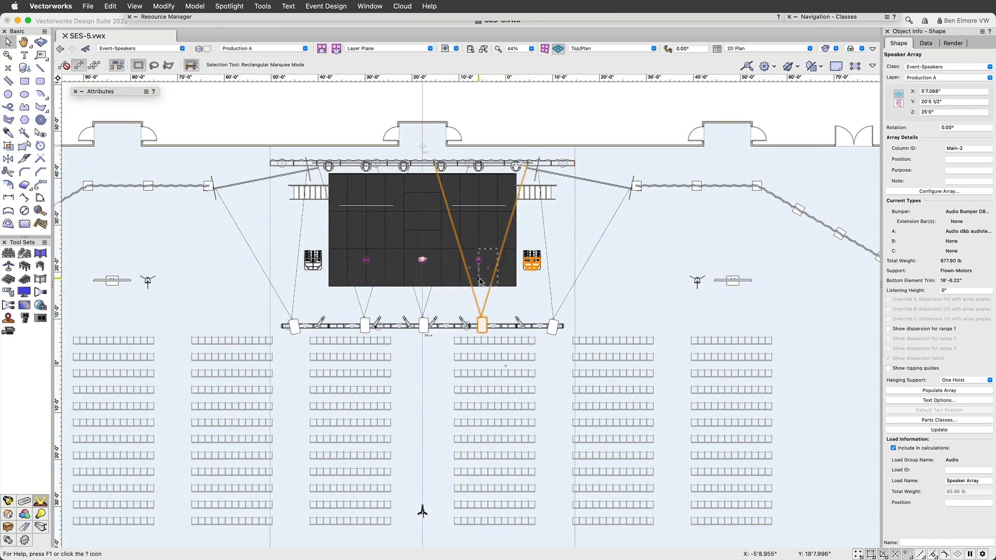
{"action": "left_click", "coordinate": [459, 309]}
{"action": "mouse_move", "coordinate": [459, 309]}
{"action": "middle_mouse_down"}
{"action": "mouse_move", "coordinate": [542, 322]}
{"action": "mouse_move", "coordinate": [525, 279]}
{"action": "mouse_move", "coordinate": [499, 261]}
{"action": "mouse_move", "coordinate": [496, 269]}
{"action": "middle_mouse_up"}
{"action": "scroll", "coordinate": [496, 268], "scroll_direction": "down", "scroll_amount": 1}
{"action": "scroll", "coordinate": [223, 214], "scroll_direction": "down", "scroll_amount": 3}
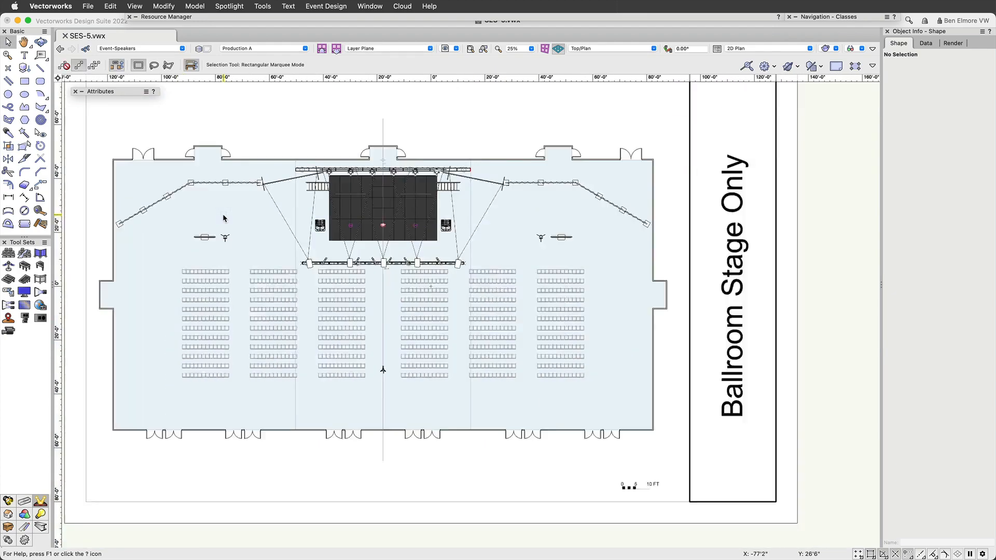
{"action": "scroll", "coordinate": [222, 215], "scroll_direction": "up", "scroll_amount": 2}
{"action": "key", "text": "6"}
Save the drawing to the Desktop as a new file named SES-6.vwx.
{"action": "left_click", "coordinate": [87, 6]}
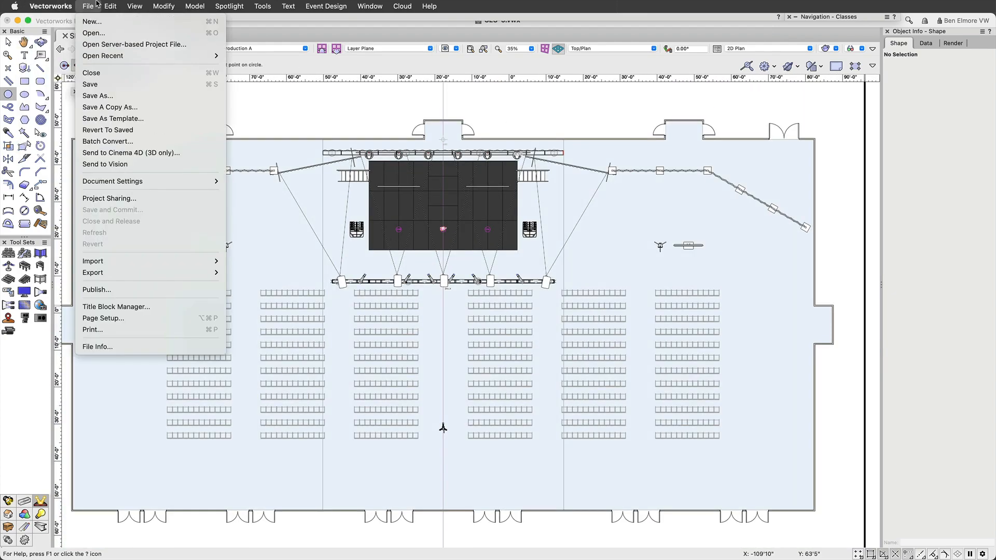
{"action": "left_click", "coordinate": [105, 97]}
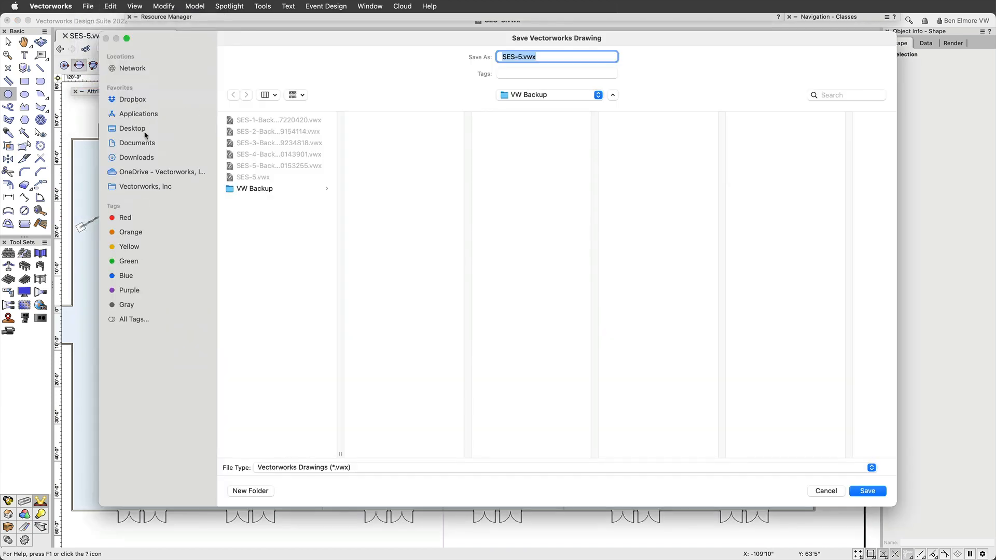
{"action": "left_click", "coordinate": [146, 138]}
{"action": "left_click", "coordinate": [140, 129]}
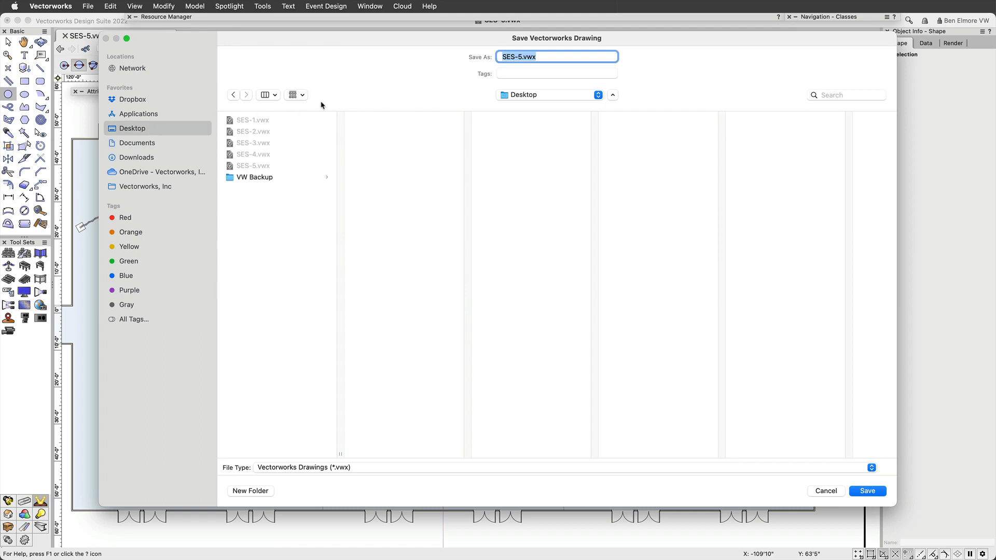
{"action": "left_click", "coordinate": [519, 58]}
{"action": "key", "text": "shift+Left"}
{"action": "left_click", "coordinate": [873, 496]}
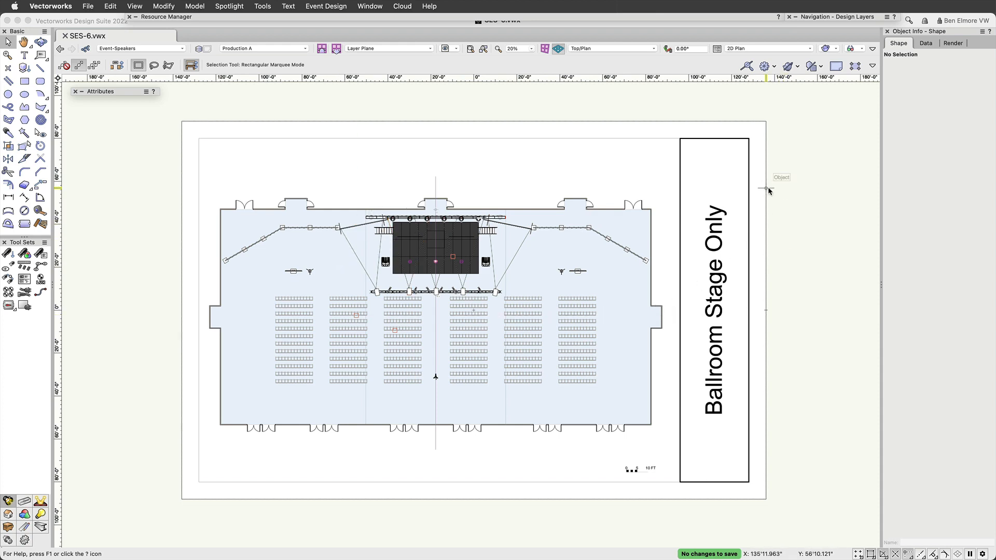
Create a new sheet layer with sheet number S1 and the title Room Set.
{"action": "mouse_move", "coordinate": [817, 19]}
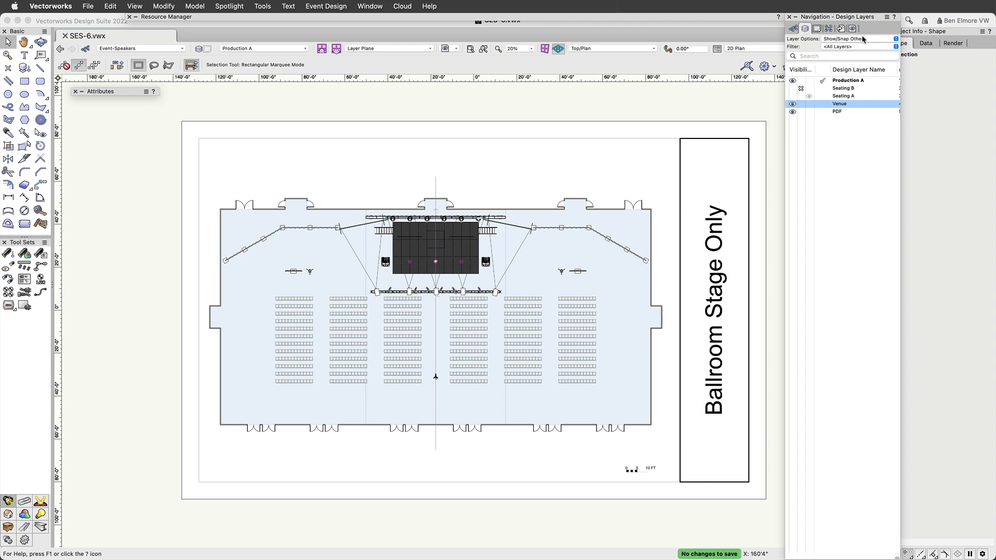
{"action": "left_click", "coordinate": [817, 30]}
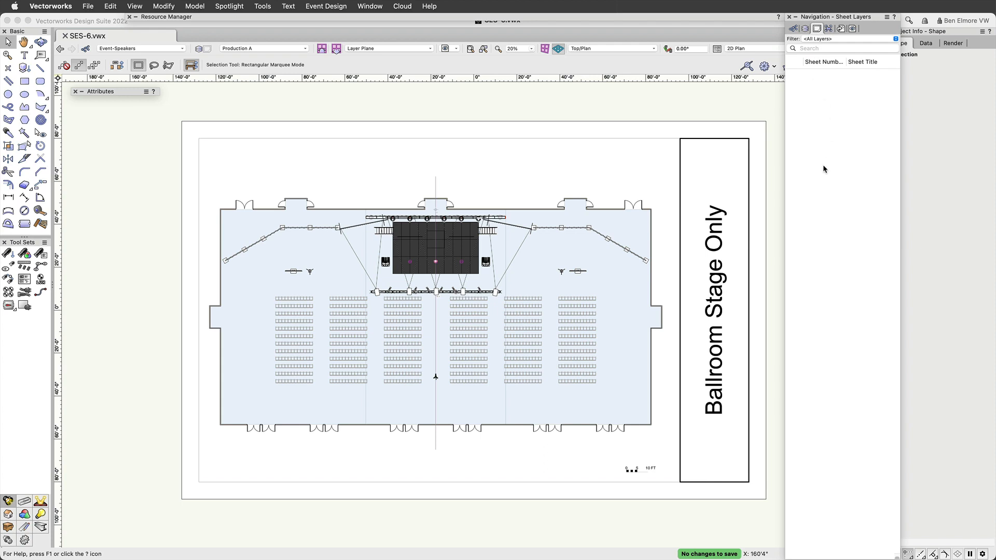
{"action": "right_click", "coordinate": [816, 137]}
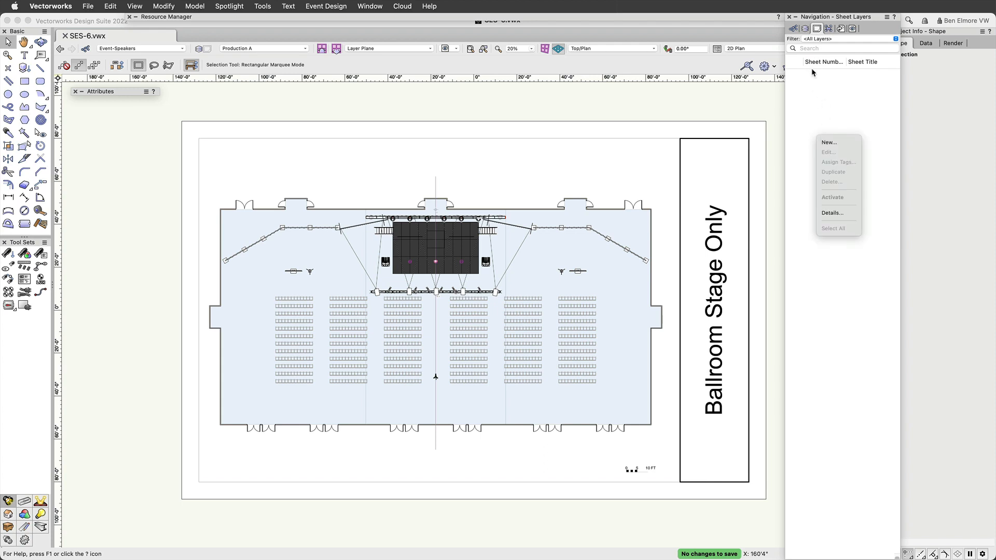
{"action": "left_click", "coordinate": [832, 142]}
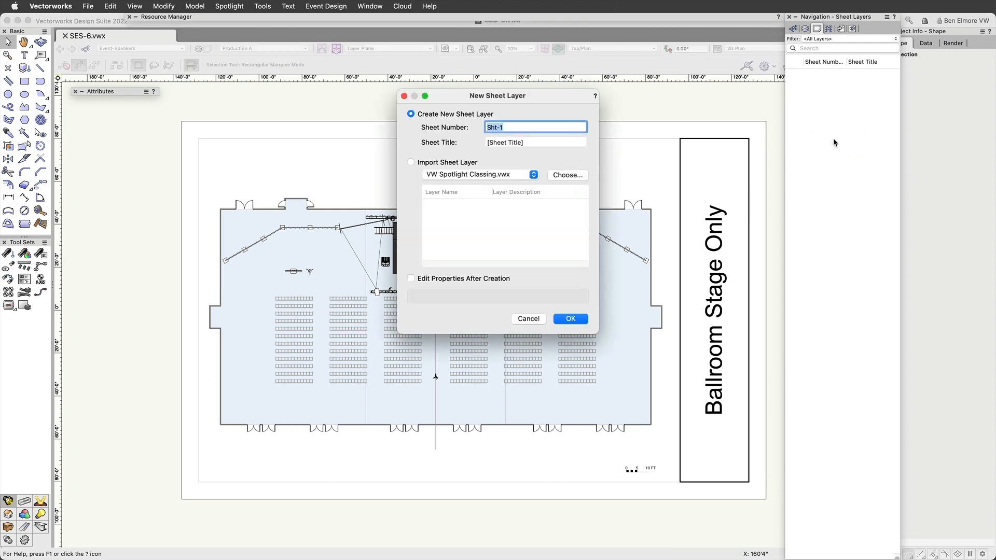
{"action": "type", "text": "S1"}
{"action": "key", "text": "Tab"}
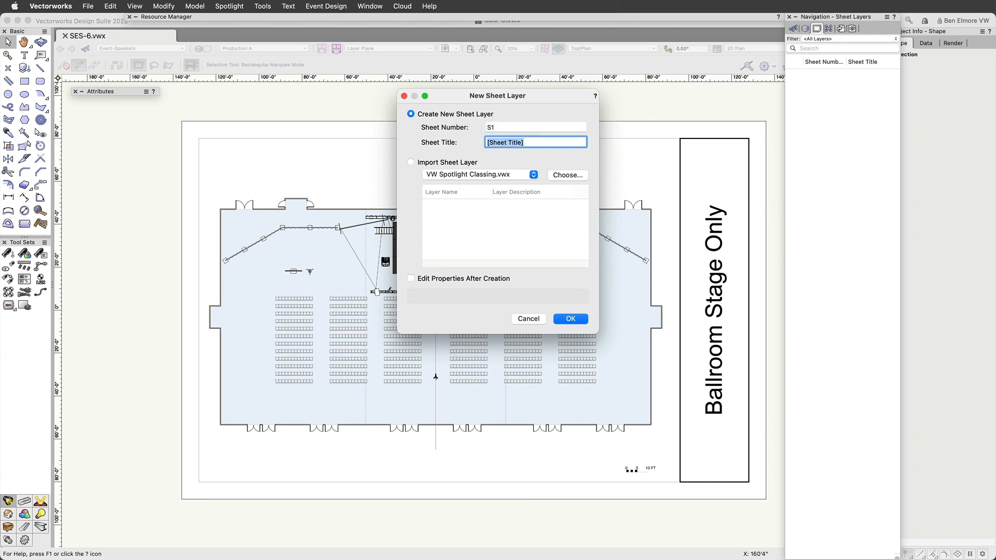
{"action": "type", "text": "Room Set"}
{"action": "key", "text": "Return"}
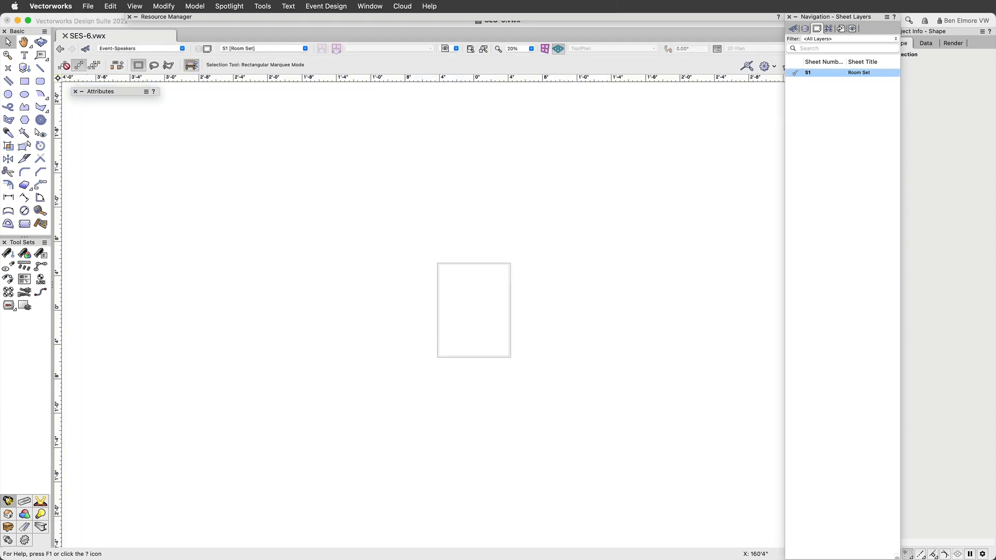
{"action": "scroll", "coordinate": [474, 303], "scroll_direction": "up", "scroll_amount": 3}
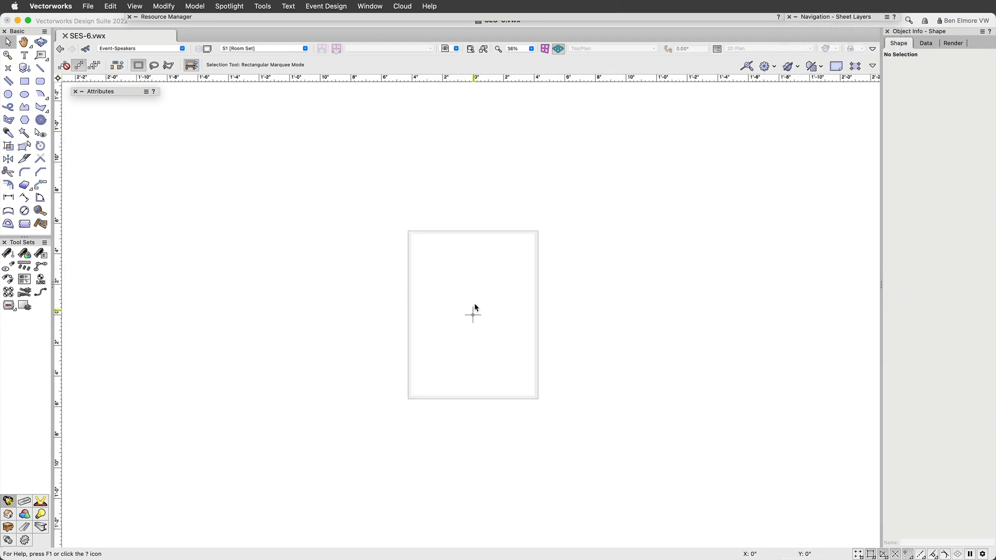
{"action": "scroll", "coordinate": [481, 318], "scroll_direction": "up", "scroll_amount": 3}
{"action": "scroll", "coordinate": [481, 318], "scroll_direction": "down", "scroll_amount": 2}
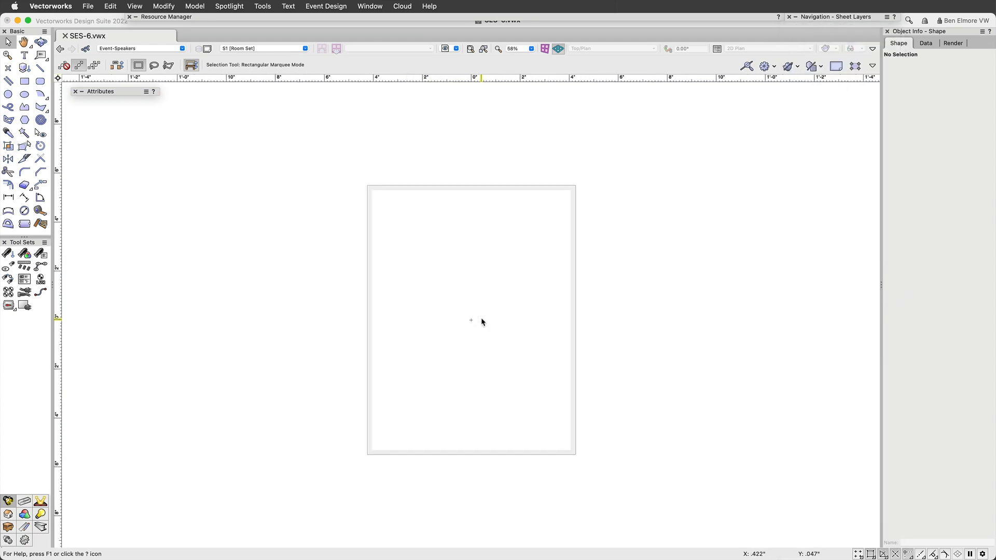
{"action": "middle_click_drag", "start_coordinate": [453, 299], "coordinate": [380, 291]}
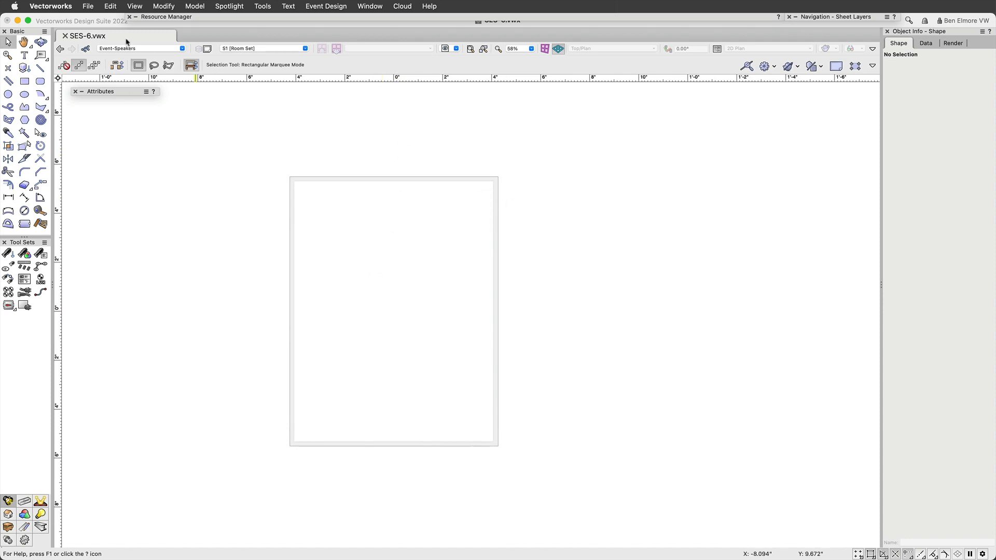
Set the printable area of the Room Set sheet layer to the ASME B page size.
{"action": "left_click", "coordinate": [89, 6]}
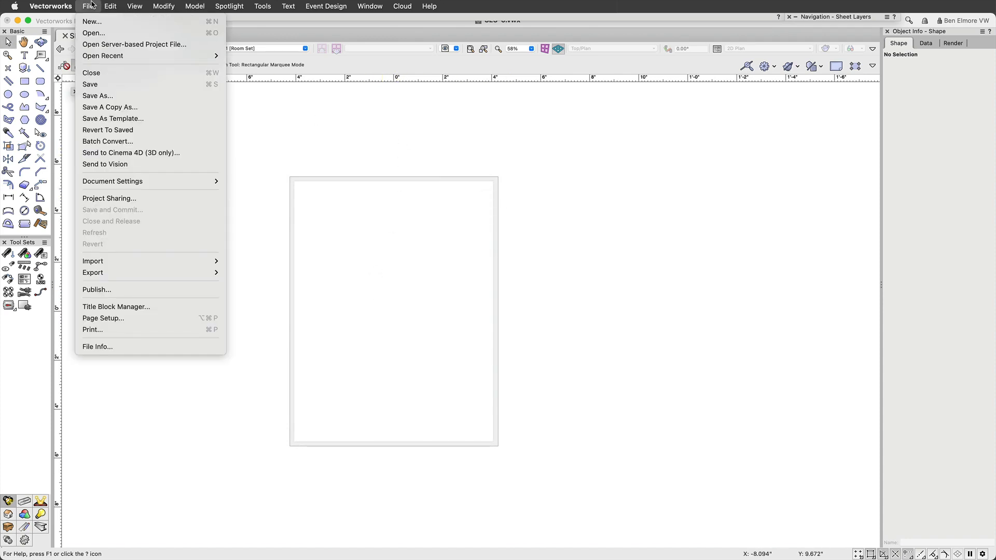
{"action": "left_click", "coordinate": [145, 319]}
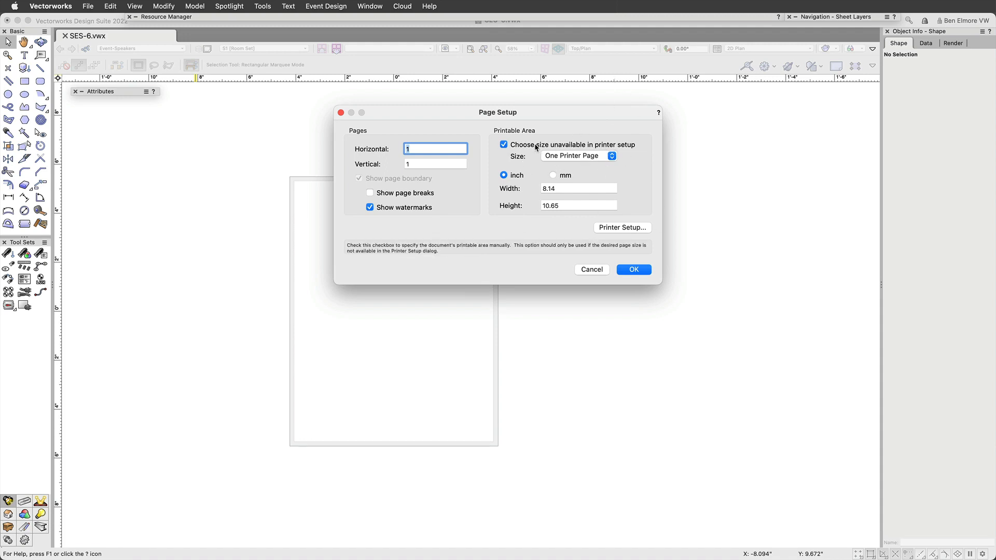
{"action": "left_click", "coordinate": [568, 156]}
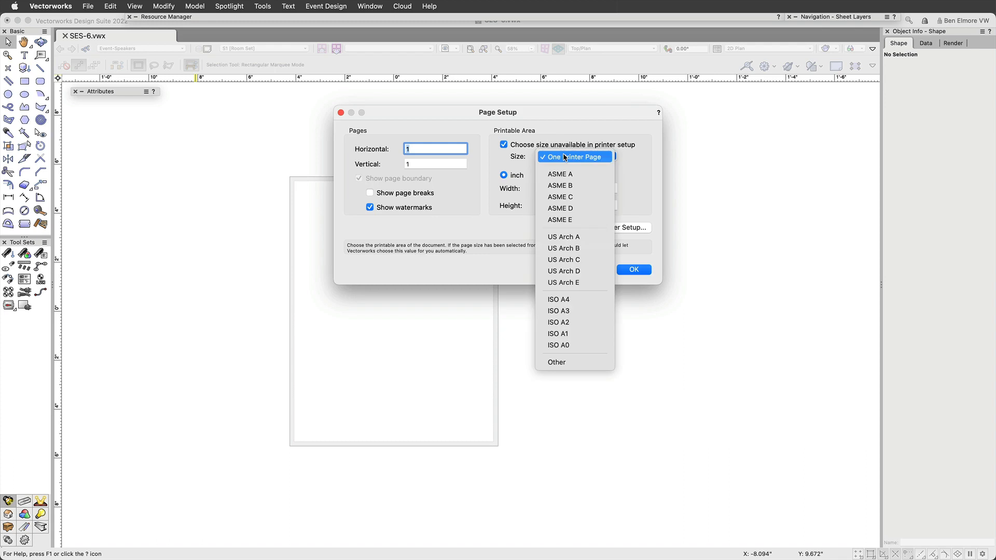
{"action": "left_click", "coordinate": [580, 186]}
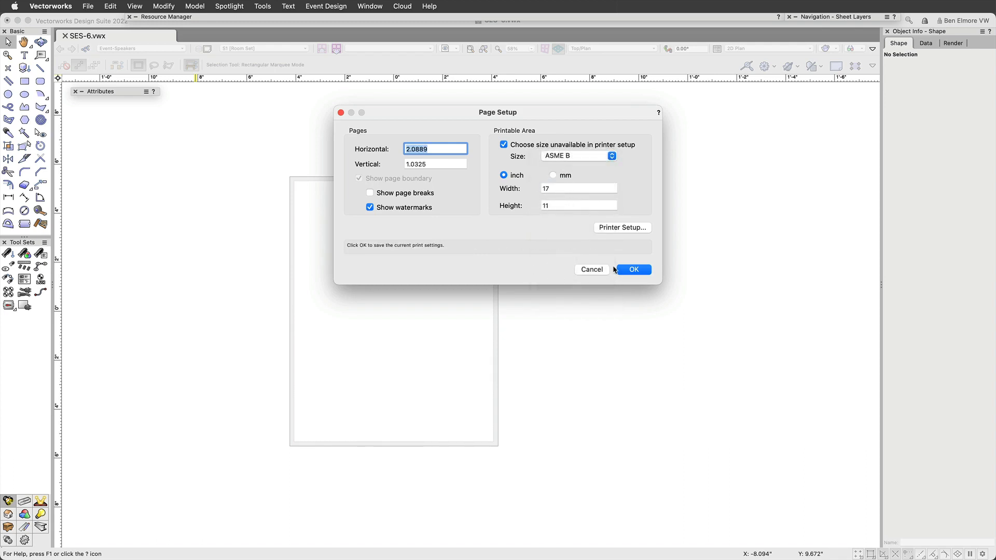
{"action": "left_click", "coordinate": [633, 271]}
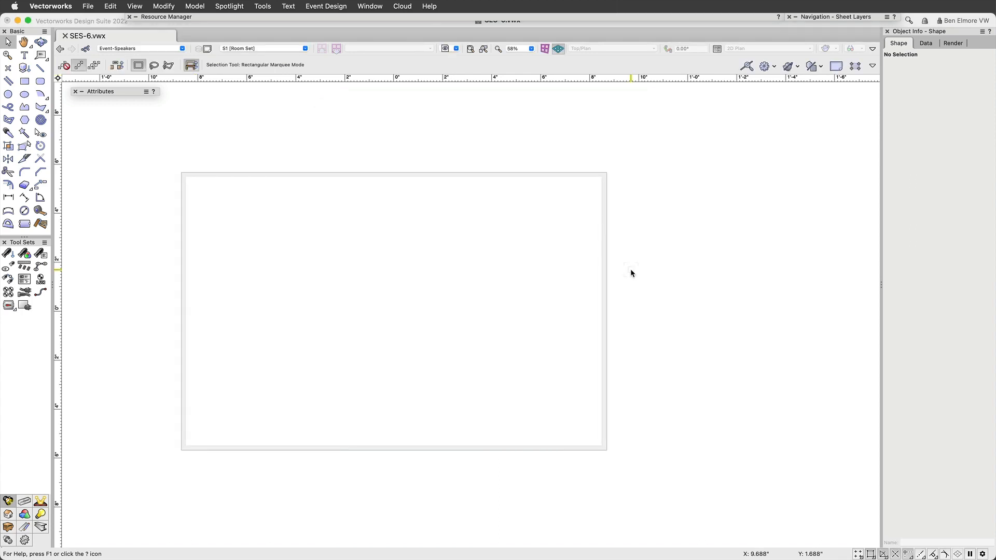
Insert an unstyled title block border on the sheet, fitted to the printable area and locked to the page center.
{"action": "scroll", "coordinate": [393, 234], "scroll_direction": "down", "scroll_amount": 1}
{"action": "scroll", "coordinate": [378, 287], "scroll_direction": "up", "scroll_amount": 1}
{"action": "scroll", "coordinate": [482, 266], "scroll_direction": "up", "scroll_amount": 1}
{"action": "scroll", "coordinate": [484, 270], "scroll_direction": "down", "scroll_amount": 1}
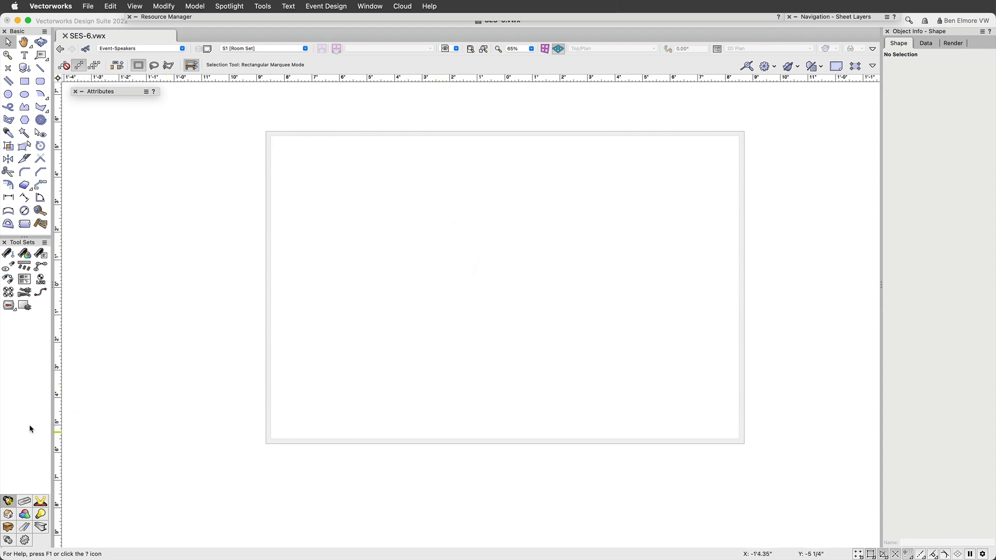
{"action": "left_click", "coordinate": [25, 530]}
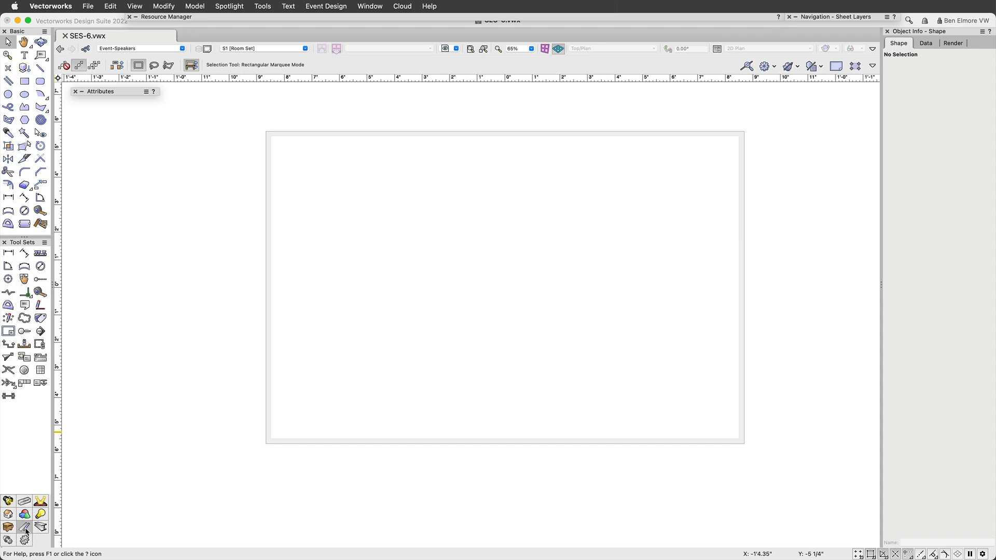
{"action": "left_click", "coordinate": [8, 331]}
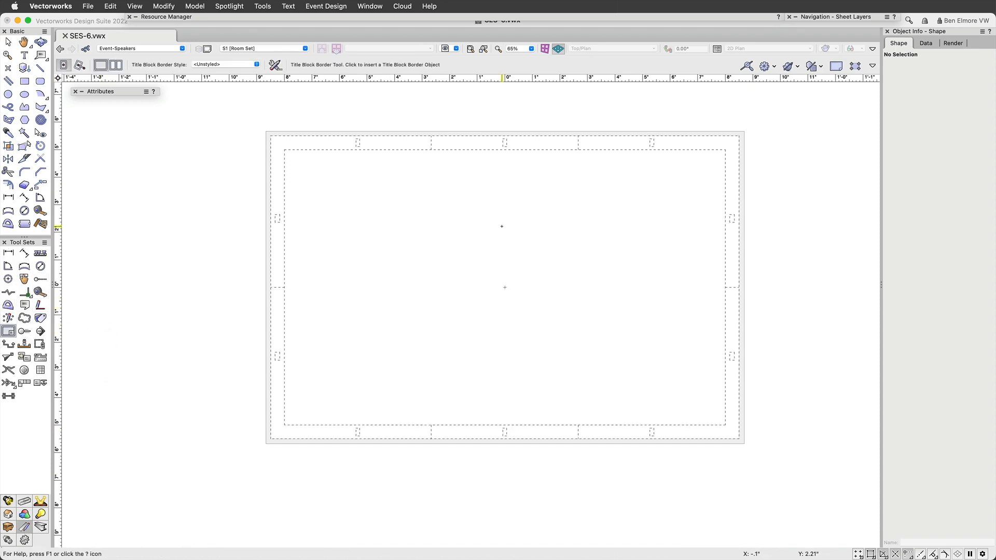
{"action": "left_click", "coordinate": [444, 250]}
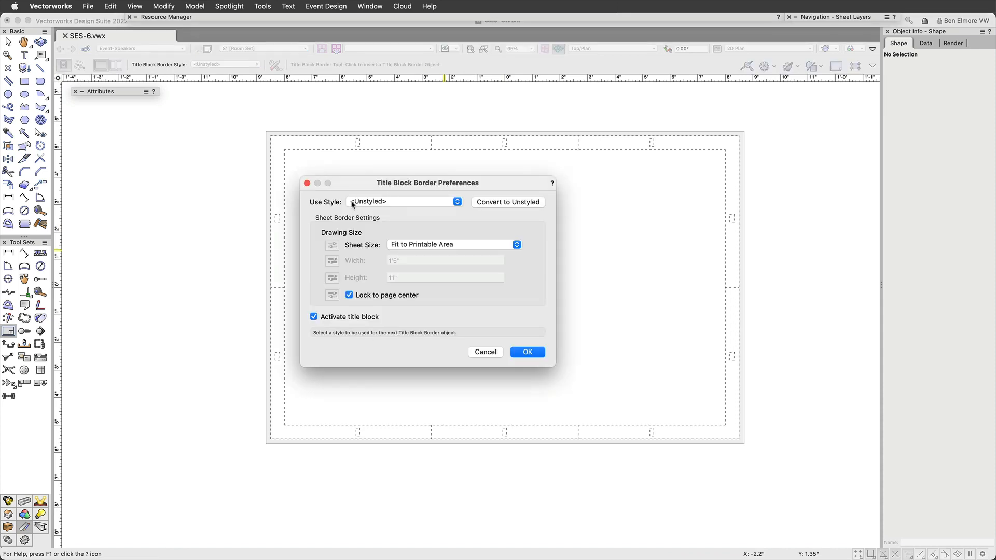
{"action": "left_click", "coordinate": [533, 356]}
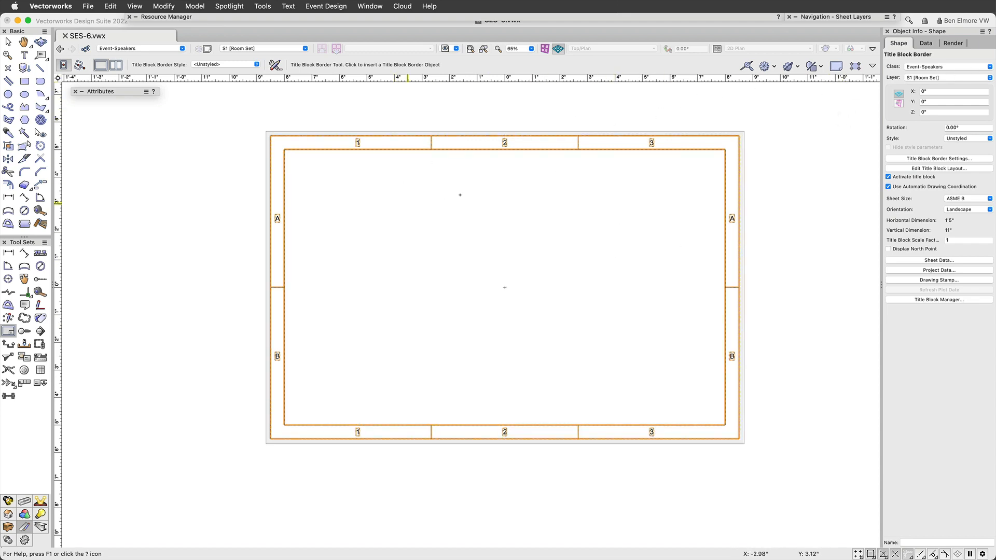
Set the border's left, right, top and bottom margins to .1 and turn off the sheet grids.
{"action": "scroll", "coordinate": [590, 205], "scroll_direction": "up", "scroll_amount": 2}
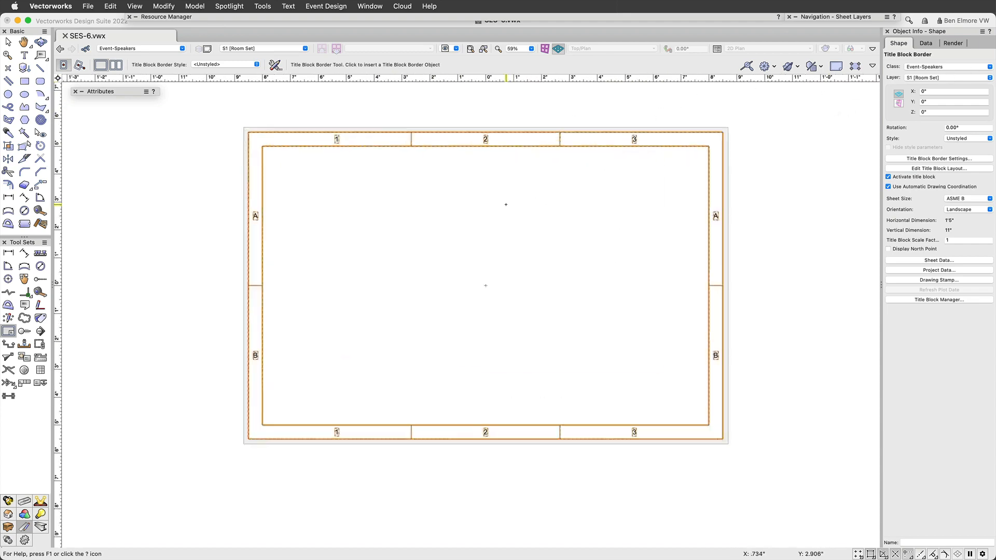
{"action": "left_click", "coordinate": [950, 160]}
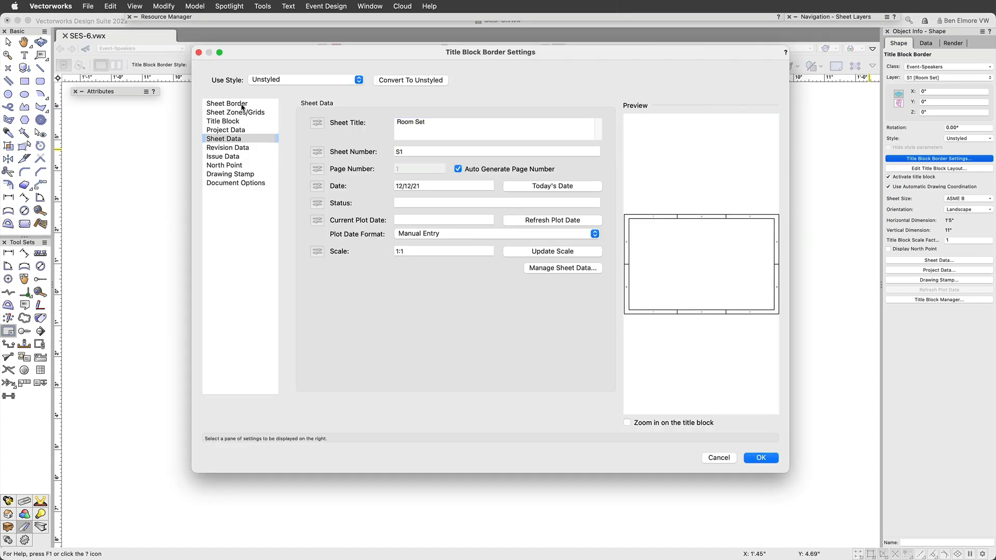
{"action": "left_click", "coordinate": [227, 104]}
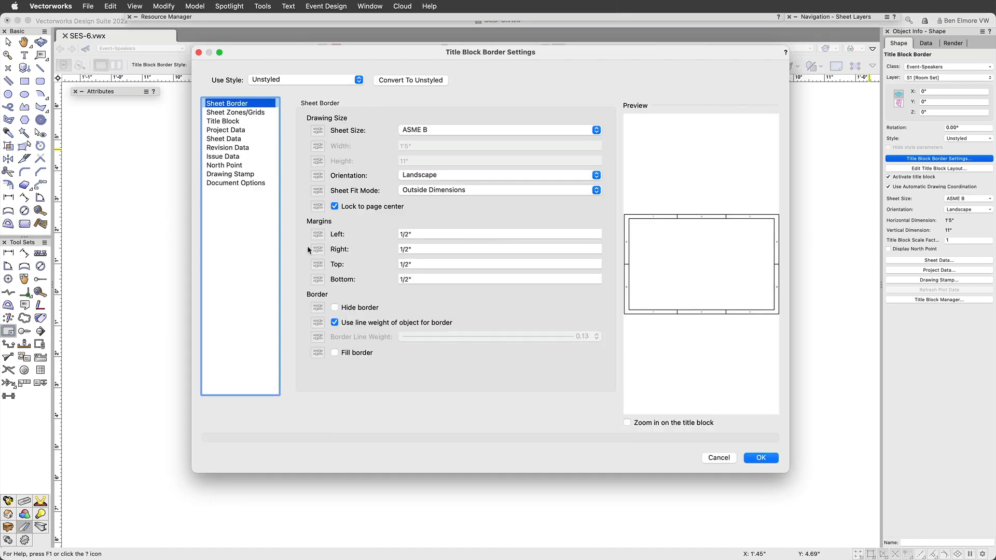
{"action": "left_click", "coordinate": [445, 234]}
{"action": "type", "text": ".1"}
{"action": "key", "text": "Tab"}
{"action": "type", "text": ".1"}
{"action": "key", "text": "Tab"}
{"action": "type", "text": ".1"}
{"action": "key", "text": "Tab"}
{"action": "type", "text": ".1"}
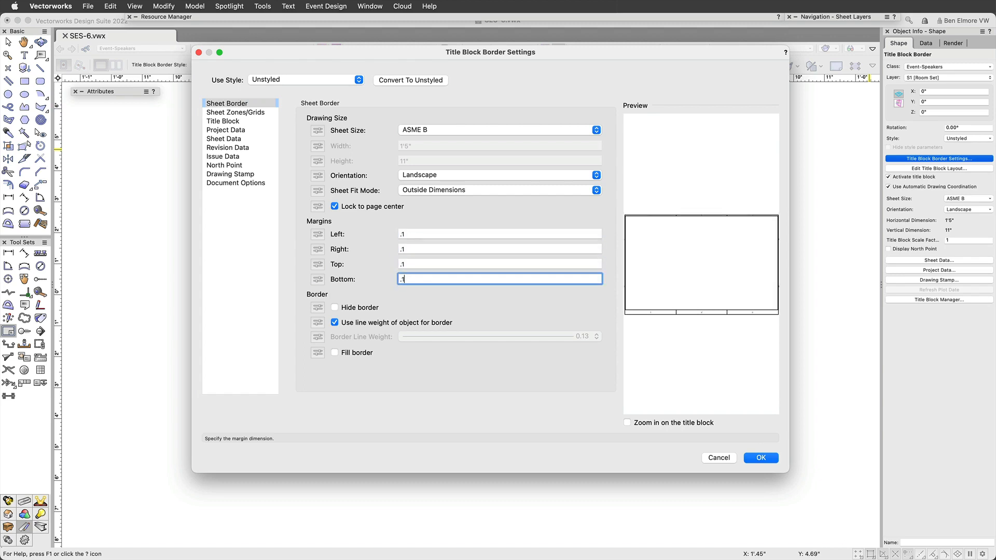
{"action": "left_click", "coordinate": [243, 112]}
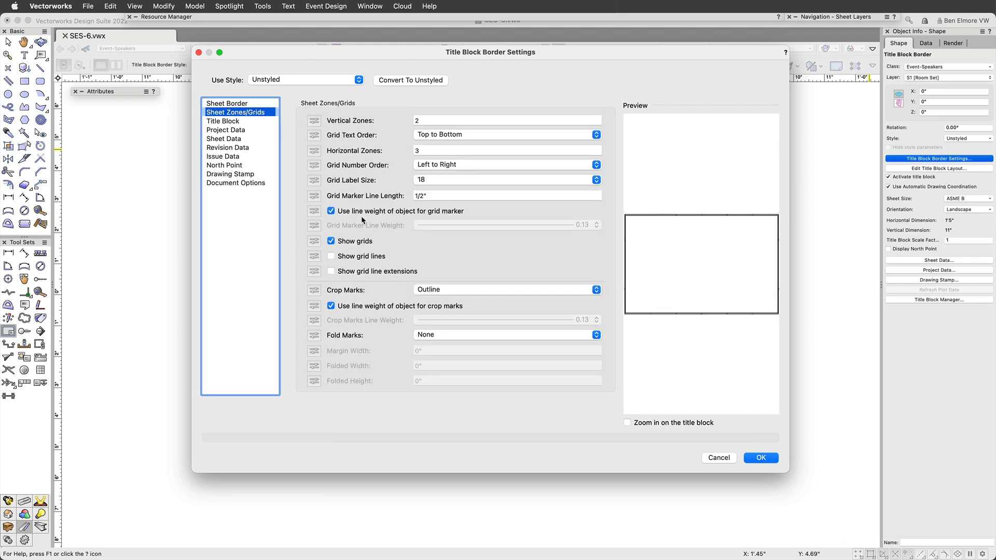
Import the USITT Title Block Corner graphics from the Spotlight Title Blocks library into the title block border.
{"action": "left_click", "coordinate": [234, 123]}
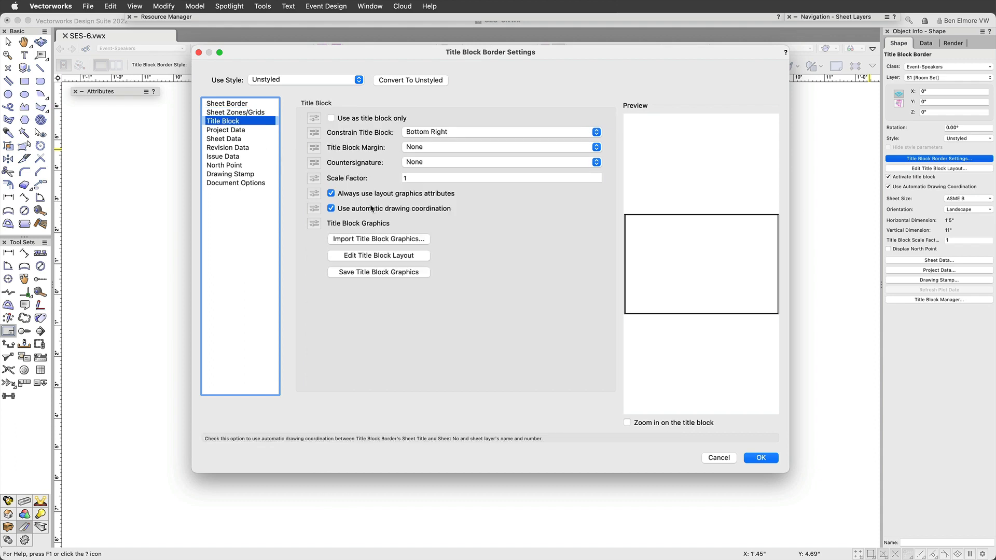
{"action": "left_click", "coordinate": [384, 239]}
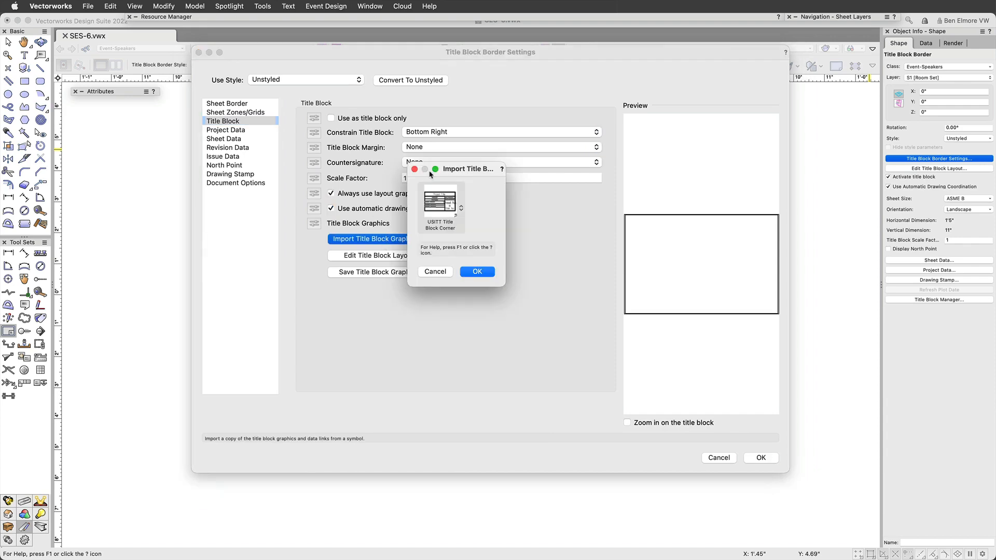
{"action": "left_click", "coordinate": [445, 217]}
{"action": "left_click", "coordinate": [490, 317]}
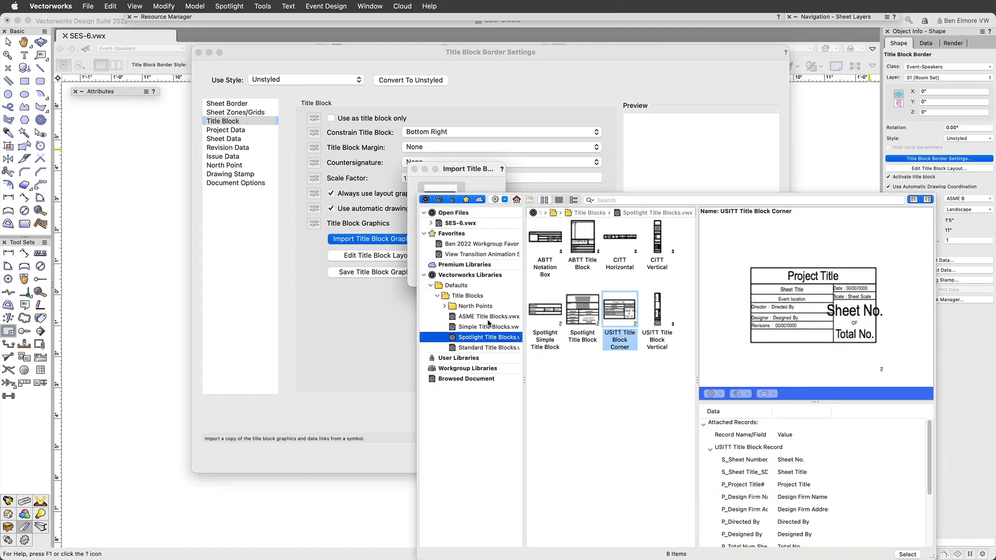
{"action": "left_click", "coordinate": [488, 337]}
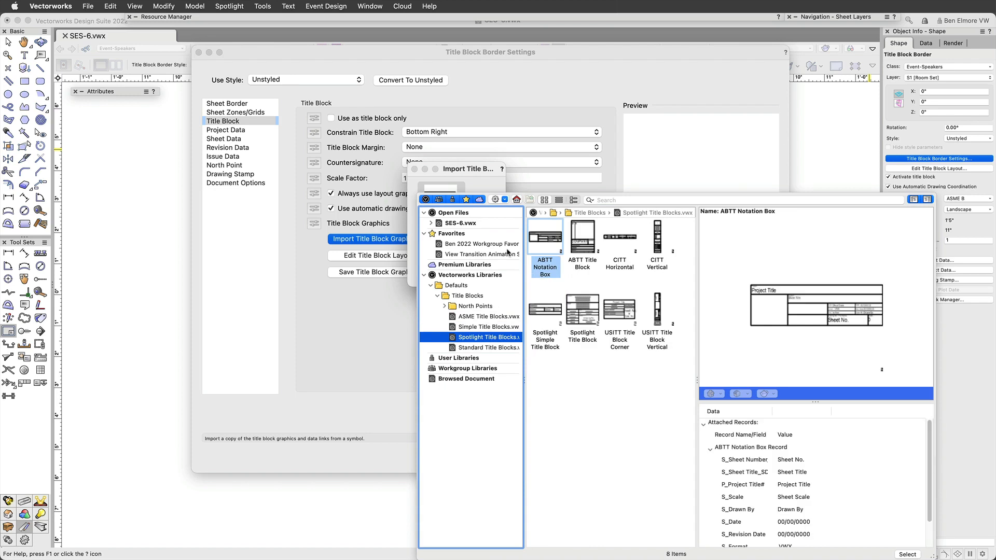
{"action": "left_click", "coordinate": [621, 313]}
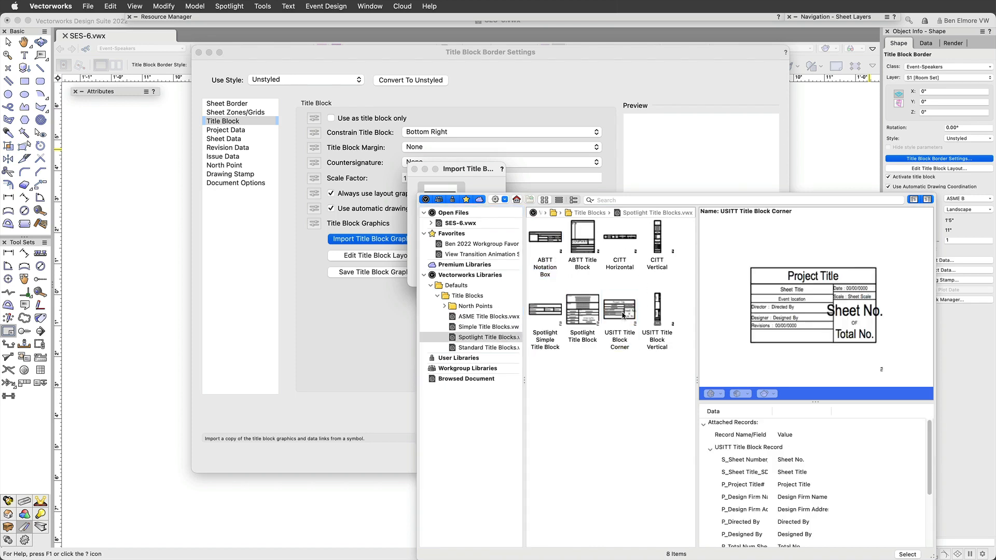
{"action": "double_click", "coordinate": [622, 315]}
{"action": "left_click", "coordinate": [473, 271]}
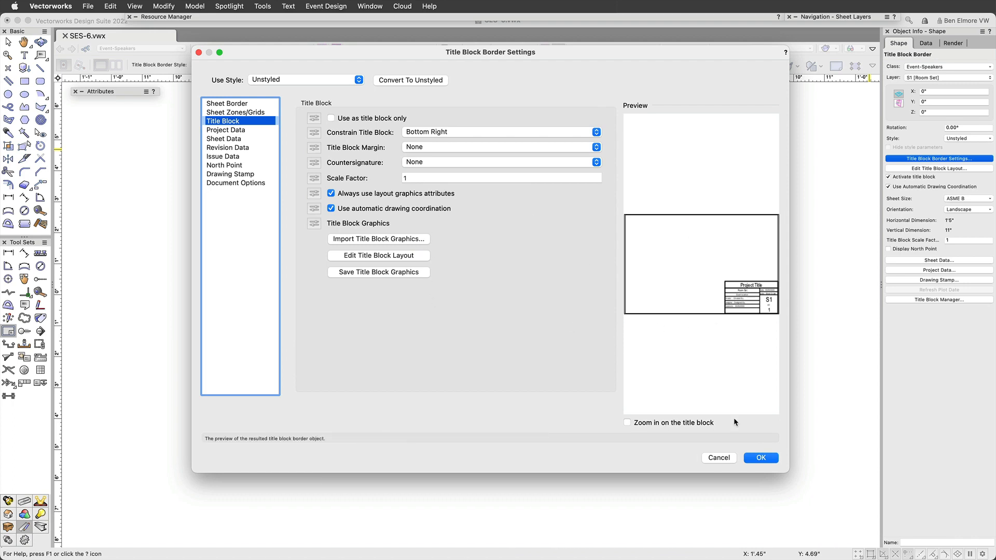
{"action": "left_click", "coordinate": [759, 457]}
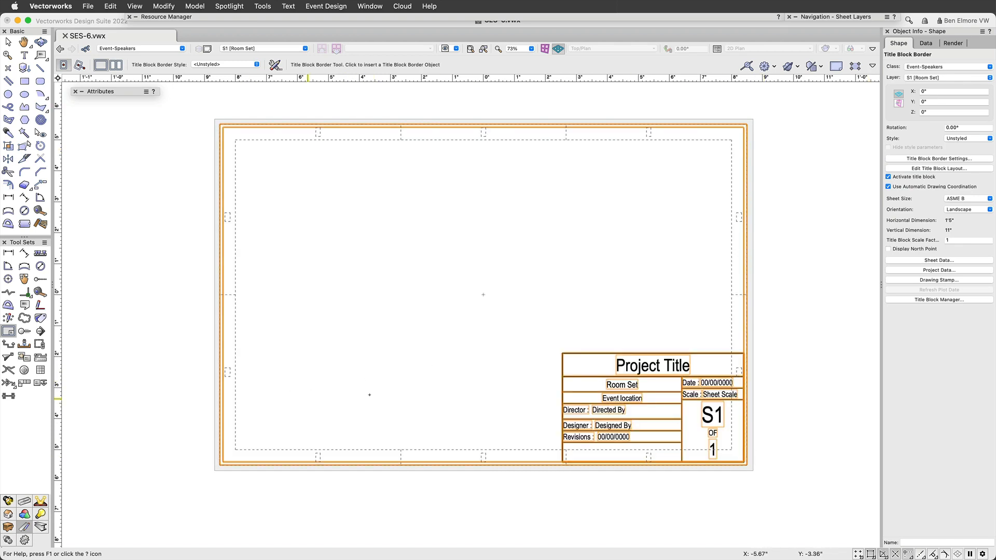
Set the title block scale factor to 0.5.
{"action": "key", "text": "x"}
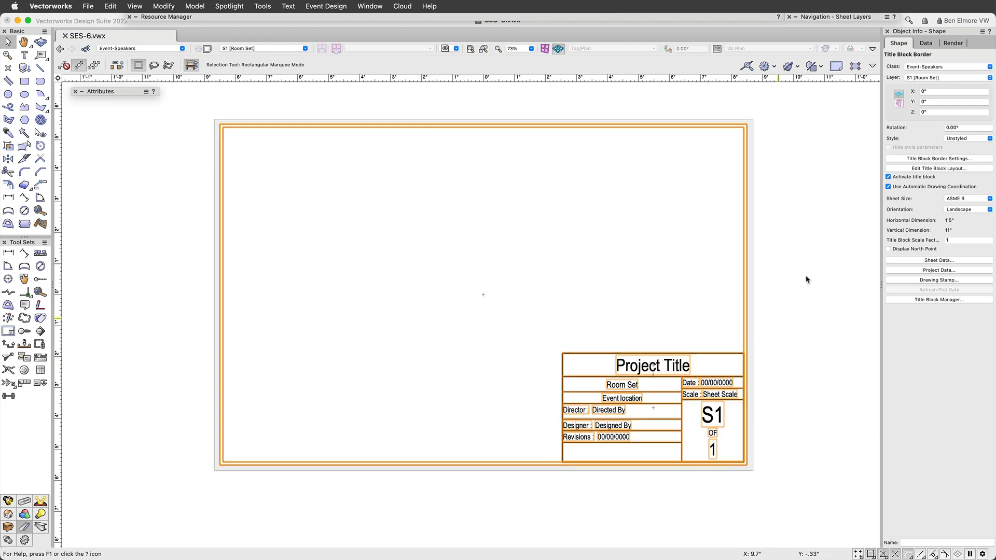
{"action": "left_click", "coordinate": [964, 242]}
{"action": "key", "text": "Return"}
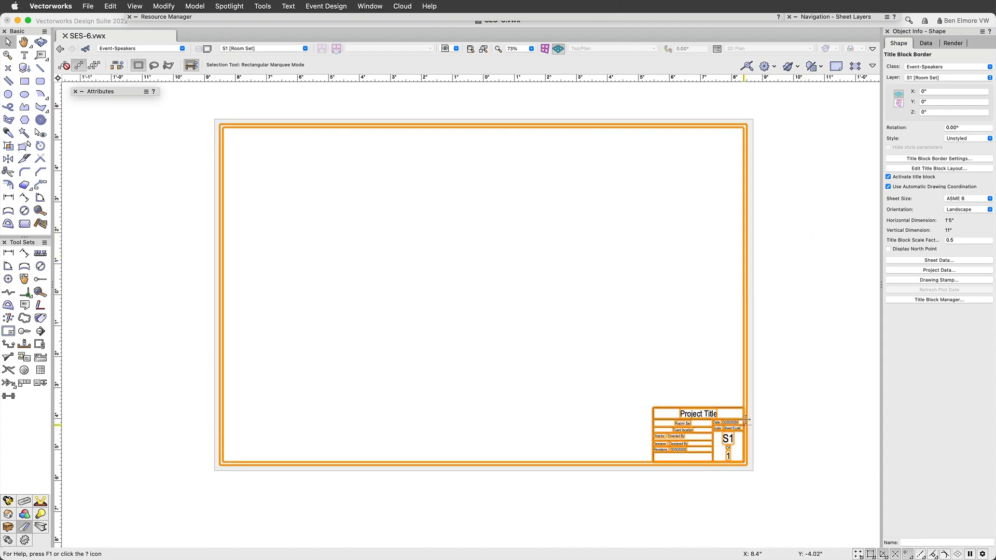
Fill in the title block's project data with project title Spotlight Essentials 2022, venue Virtual and the designer's name.
{"action": "scroll", "coordinate": [745, 420], "scroll_direction": "up", "scroll_amount": 1}
{"action": "scroll", "coordinate": [745, 420], "scroll_direction": "up", "scroll_amount": 15}
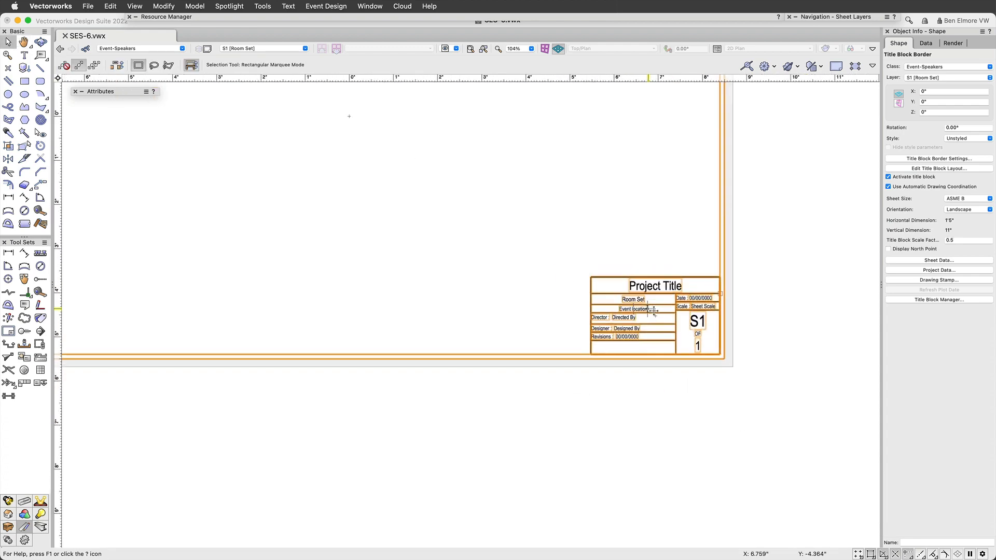
{"action": "scroll", "coordinate": [664, 330], "scroll_direction": "down", "scroll_amount": 4}
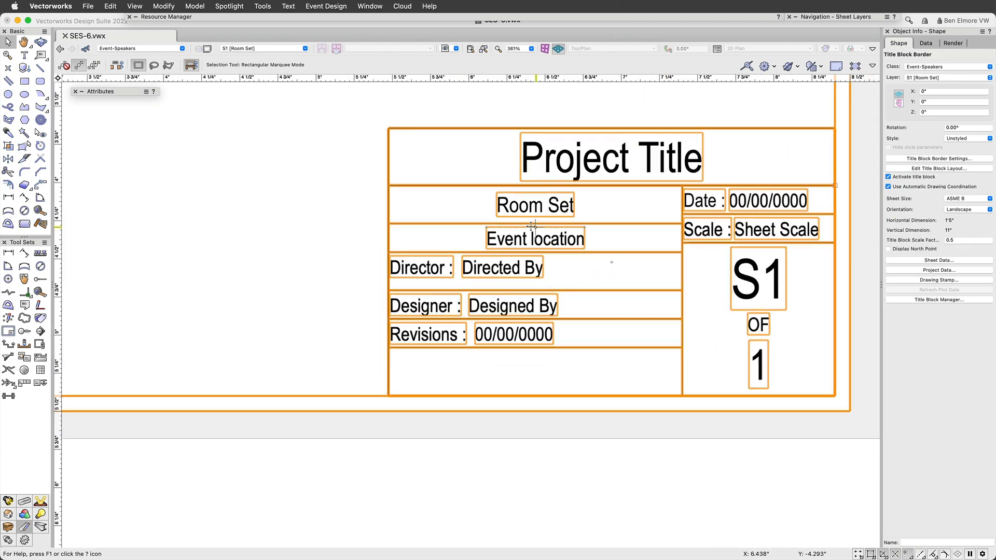
{"action": "double_click", "coordinate": [537, 216]}
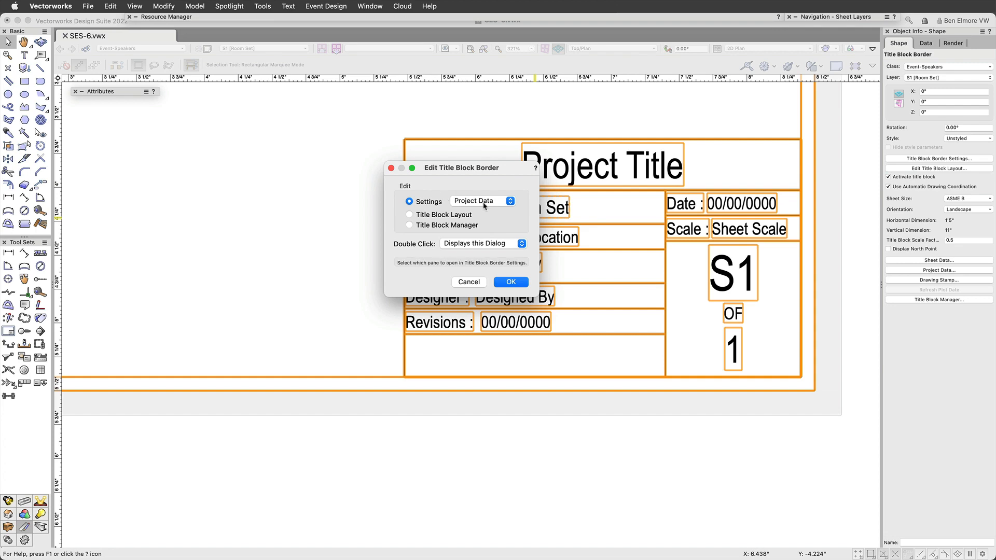
{"action": "left_click", "coordinate": [511, 285]}
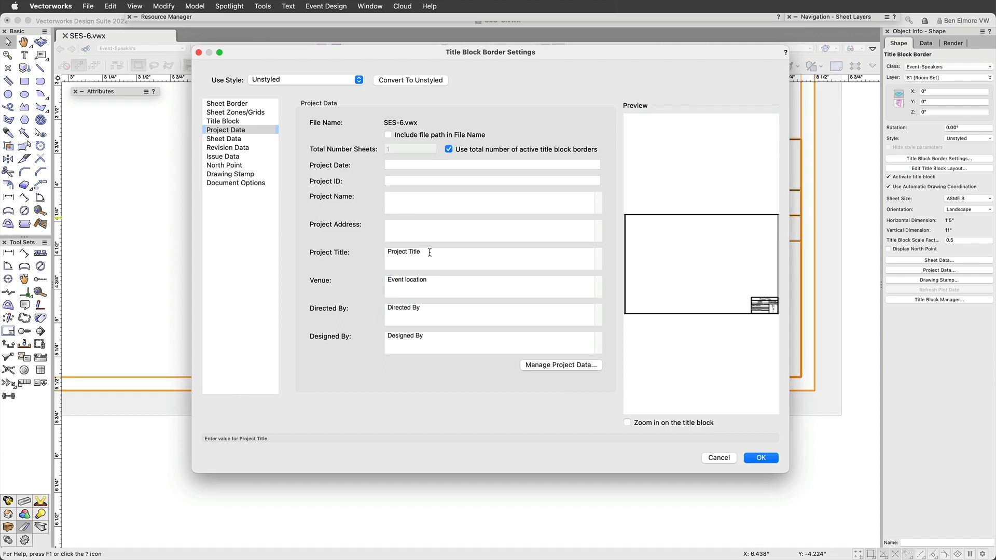
{"action": "left_click", "coordinate": [430, 252]}
{"action": "type", "text": "Spotlight Essentials 2022"}
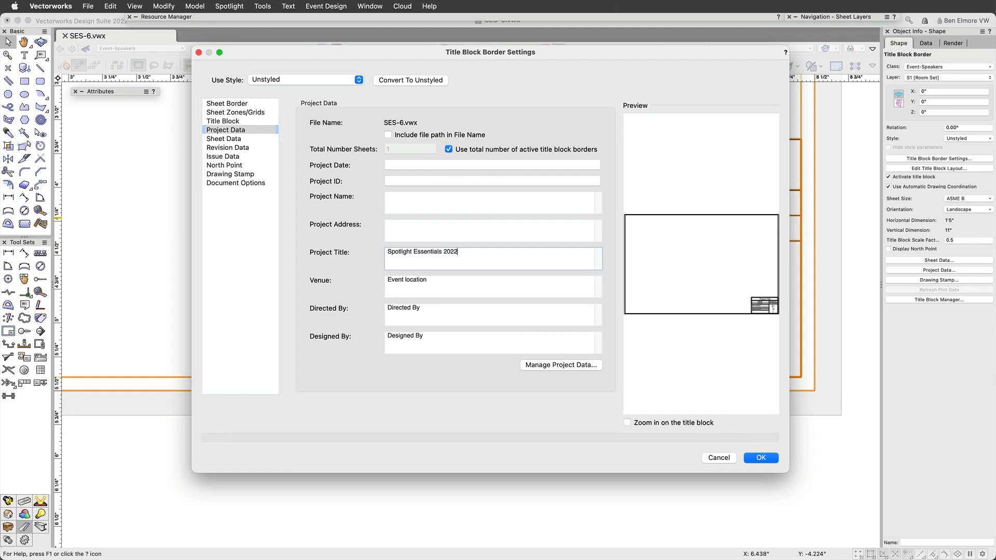
{"action": "left_click", "coordinate": [393, 280]}
{"action": "type", "text": "Virtual"}
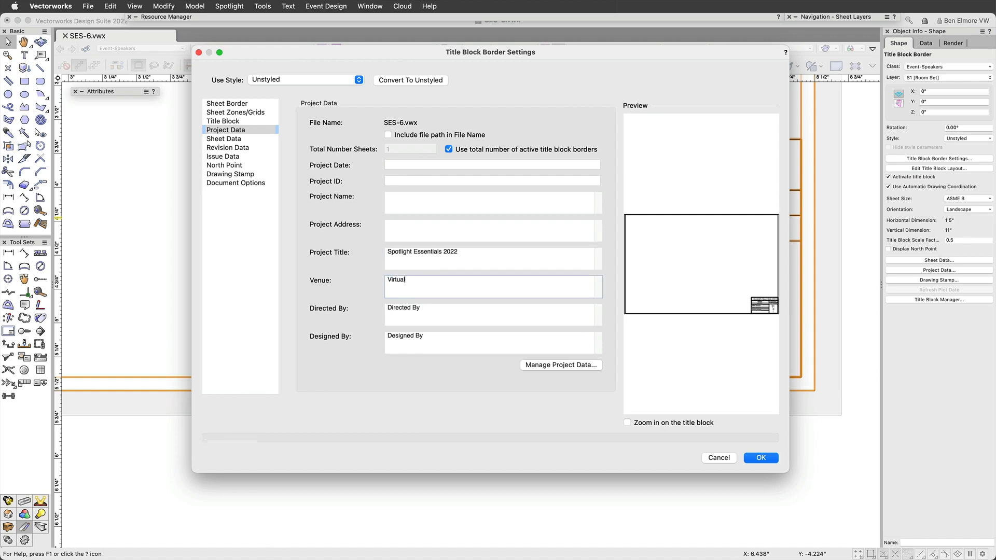
{"action": "left_click", "coordinate": [410, 334]}
{"action": "type", "text": "Elmo"}
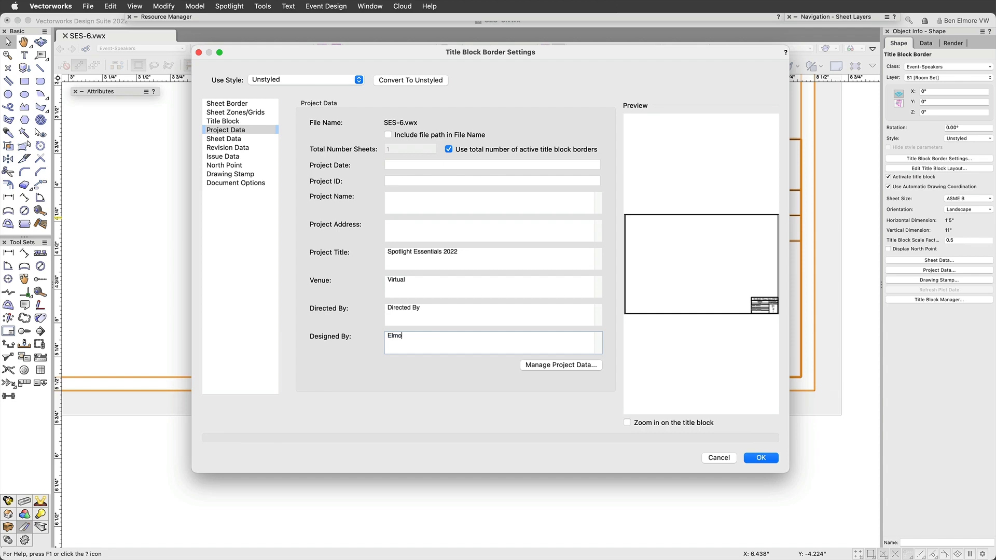
Set the title block's sheet date to today's date and apply the title block border settings.
{"action": "left_click", "coordinate": [232, 139]}
{"action": "left_click", "coordinate": [557, 185]}
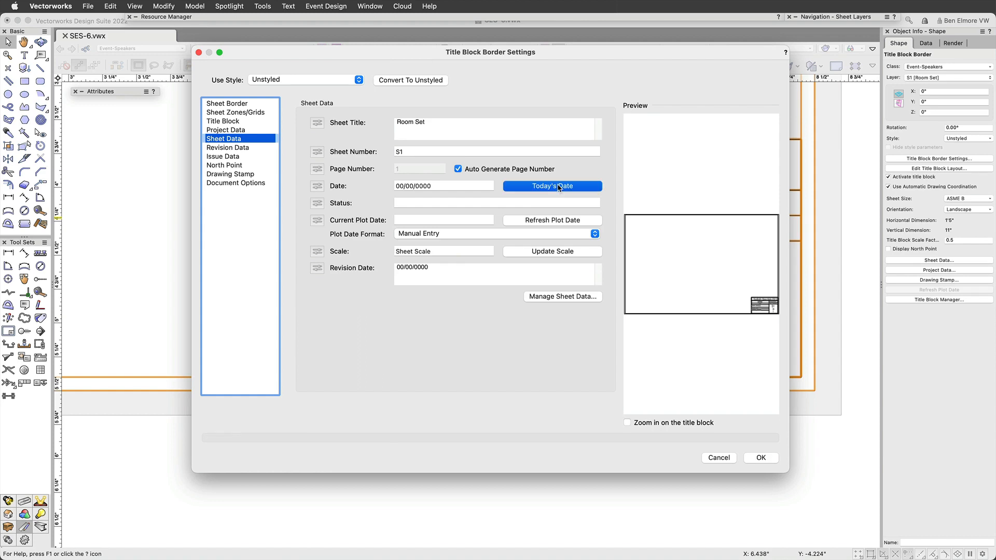
{"action": "left_click", "coordinate": [238, 148]}
{"action": "left_click", "coordinate": [761, 458]}
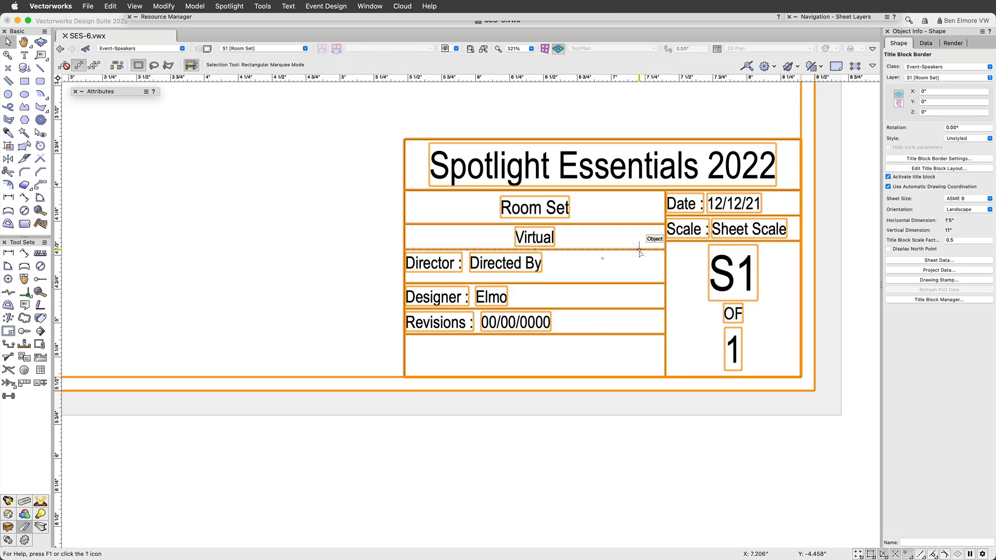
{"action": "scroll", "coordinate": [639, 252], "scroll_direction": "down", "scroll_amount": 3}
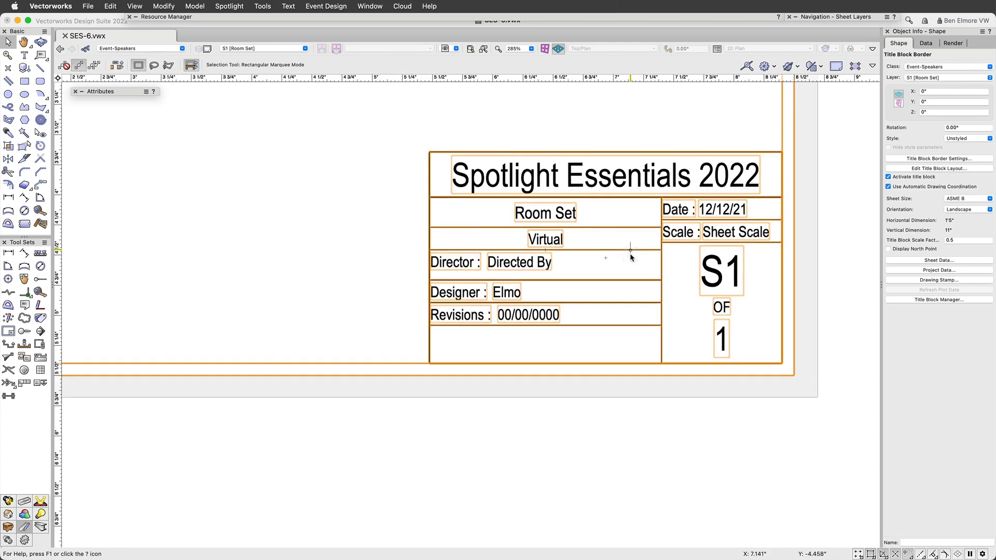
{"action": "scroll", "coordinate": [630, 254], "scroll_direction": "up", "scroll_amount": 2}
{"action": "scroll", "coordinate": [630, 254], "scroll_direction": "down", "scroll_amount": 8}
{"action": "middle_click_drag", "start_coordinate": [492, 185], "coordinate": [494, 281]}
{"action": "scroll", "coordinate": [505, 283], "scroll_direction": "up", "scroll_amount": 1}
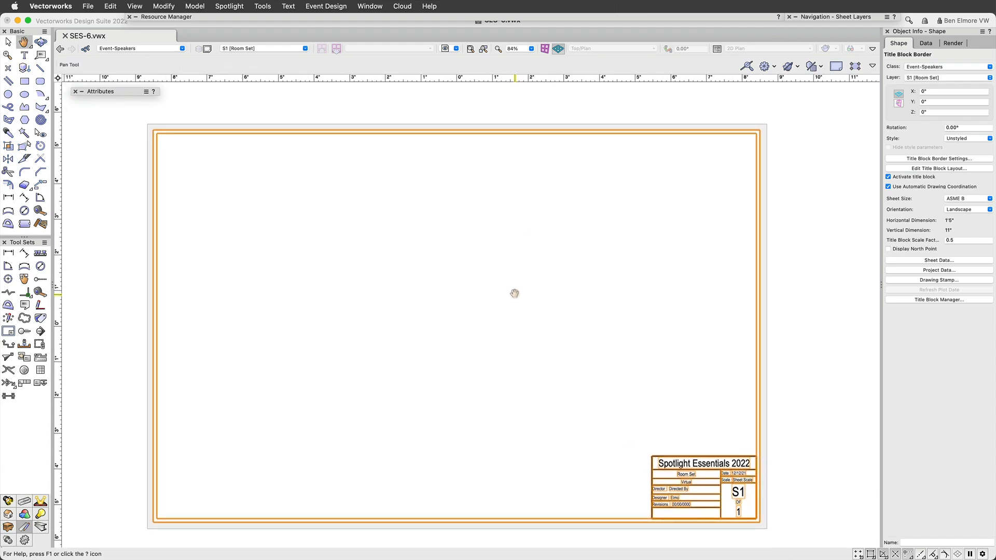
Make the Production A design layer active and bring the whole ballroom plan into view.
{"action": "scroll", "coordinate": [507, 289], "scroll_direction": "down", "scroll_amount": 1}
{"action": "middle_click_drag", "start_coordinate": [507, 289], "coordinate": [503, 308]}
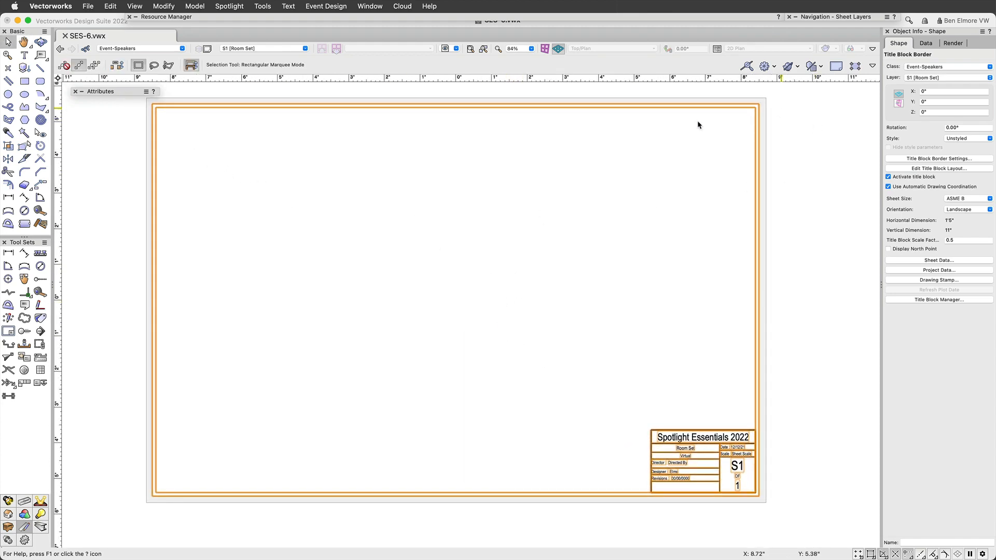
{"action": "left_click", "coordinate": [247, 51]}
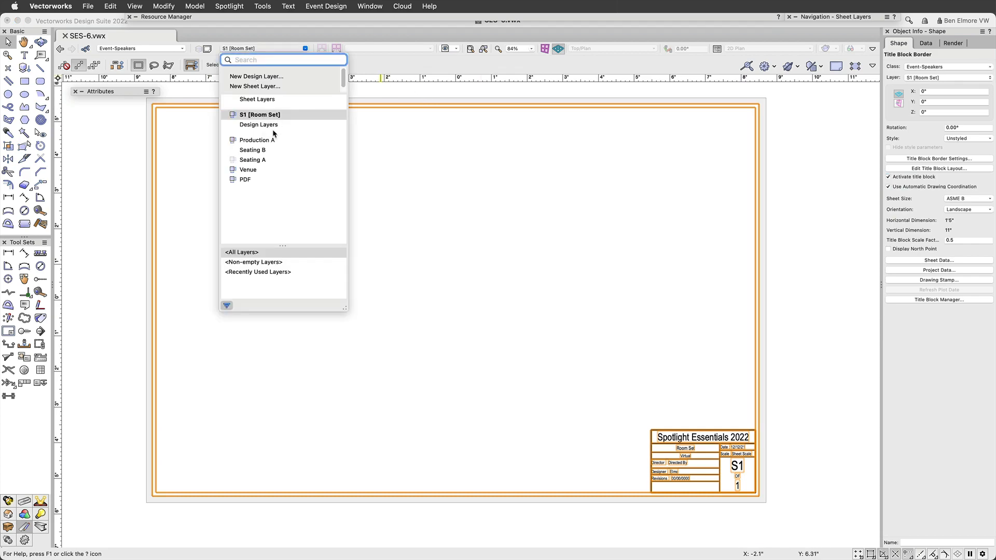
{"action": "left_click", "coordinate": [261, 139]}
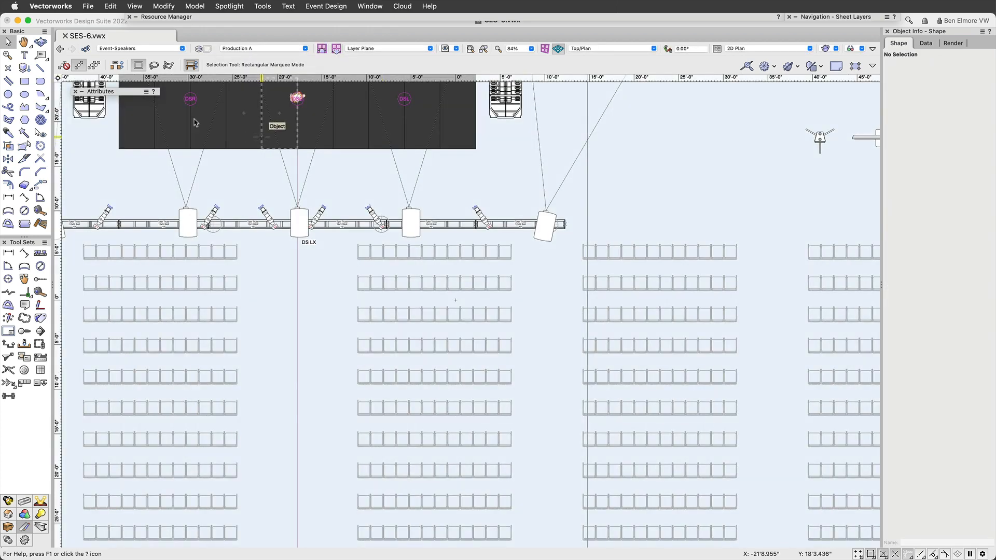
{"action": "scroll", "coordinate": [455, 300], "scroll_direction": "down", "scroll_amount": 3}
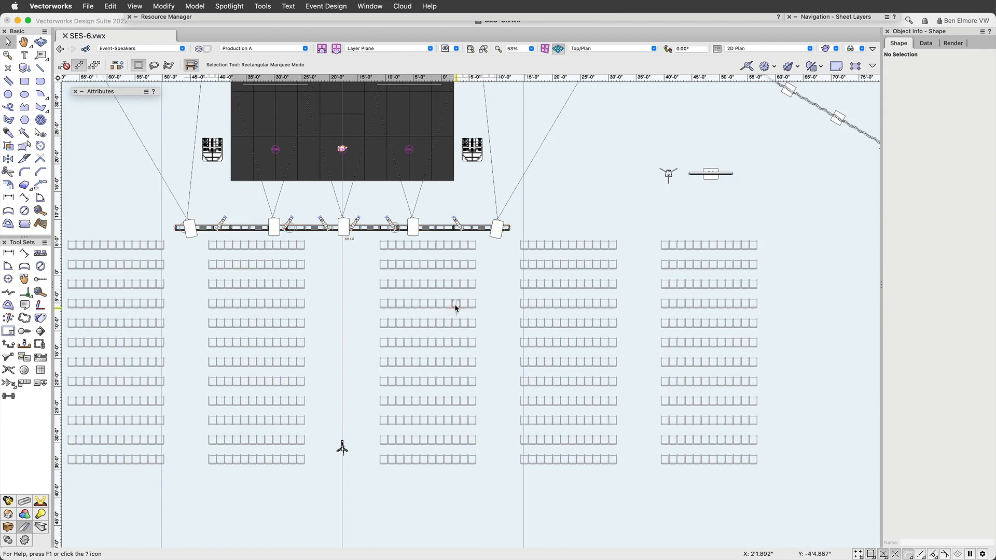
{"action": "scroll", "coordinate": [644, 378], "scroll_direction": "down", "scroll_amount": 3}
{"action": "scroll", "coordinate": [640, 383], "scroll_direction": "down", "scroll_amount": 1}
{"action": "middle_click_drag", "start_coordinate": [638, 377], "coordinate": [496, 344]}
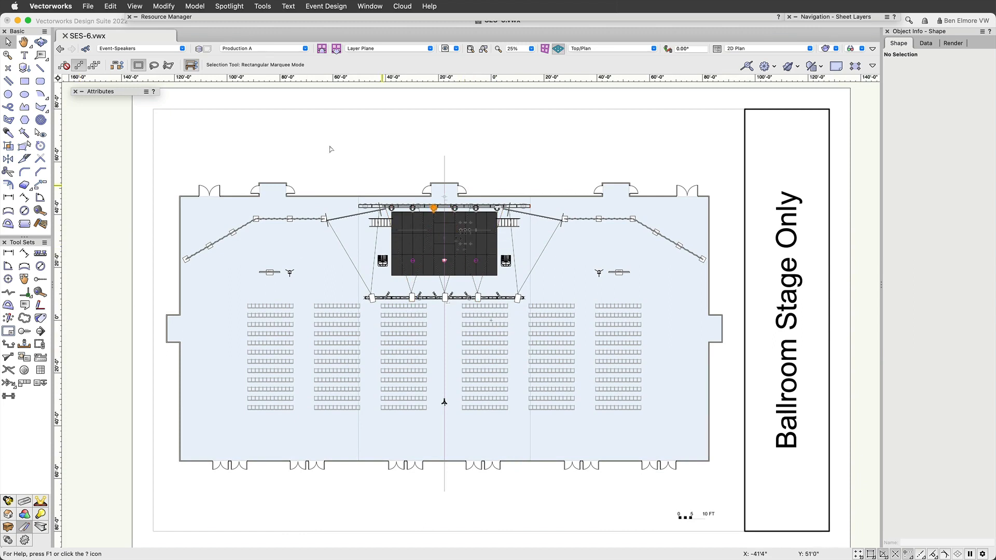
Draw a rectangle from the ballroom's center outward, enclosing the whole room, about 217' wide by 125' high.
{"action": "left_click", "coordinate": [24, 82]}
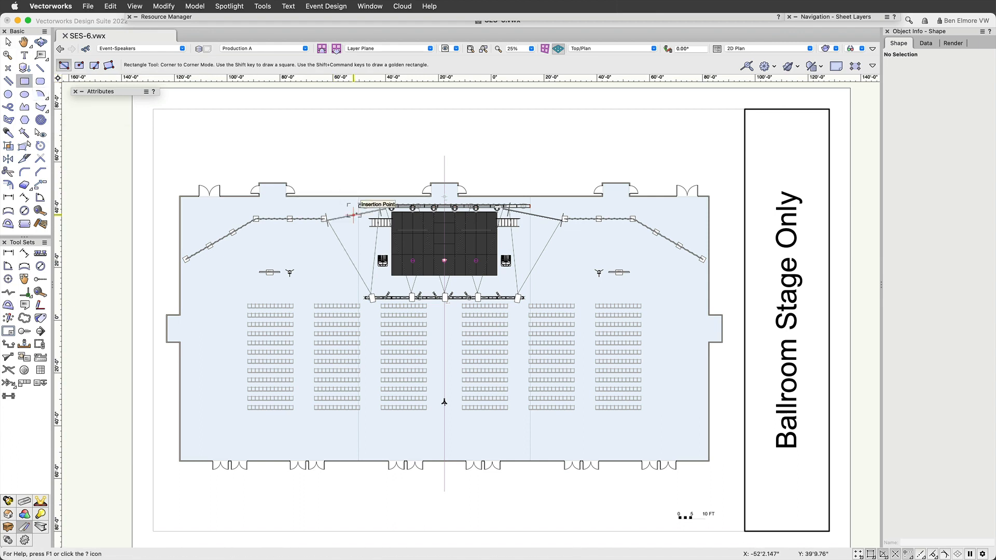
{"action": "scroll", "coordinate": [238, 142], "scroll_direction": "down", "scroll_amount": 2}
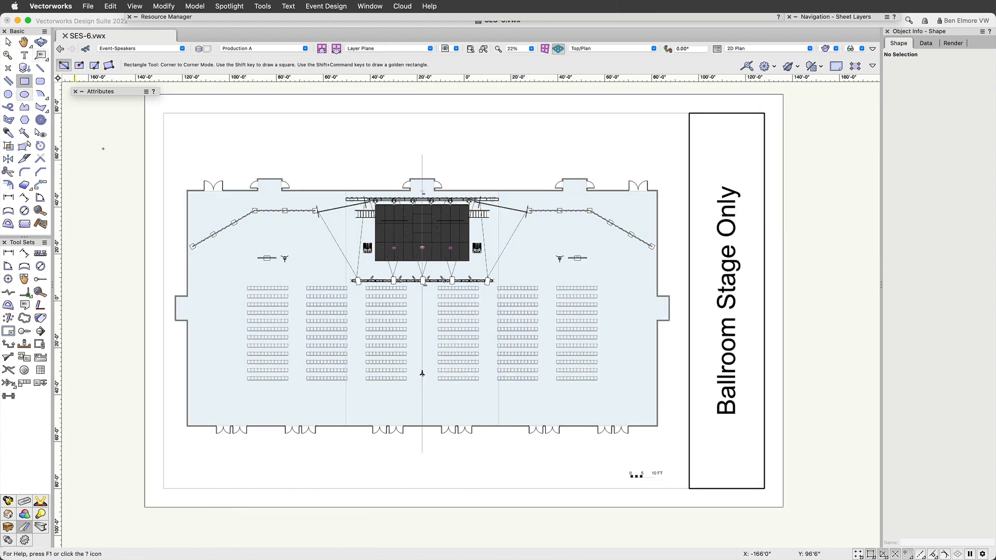
{"action": "left_click", "coordinate": [79, 65]}
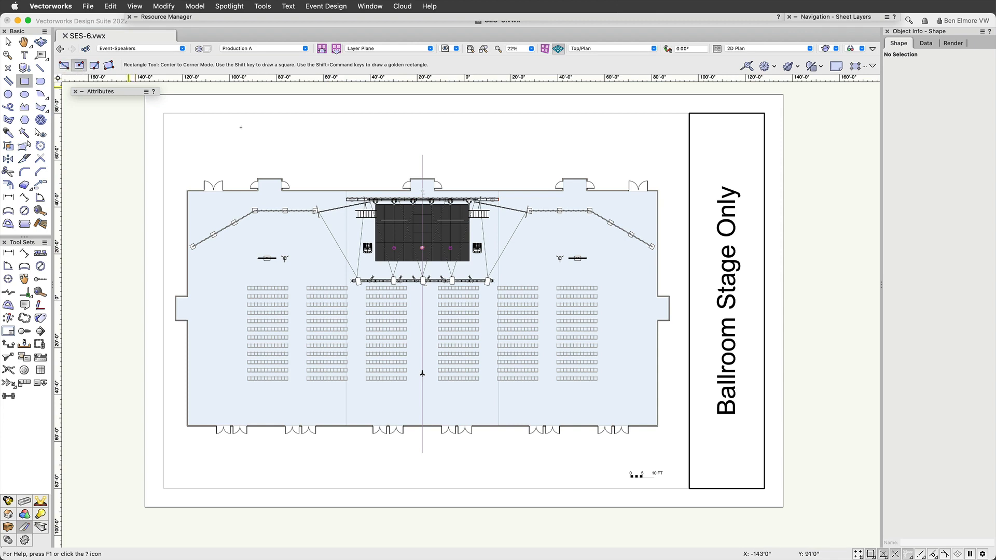
{"action": "left_click", "coordinate": [422, 304]}
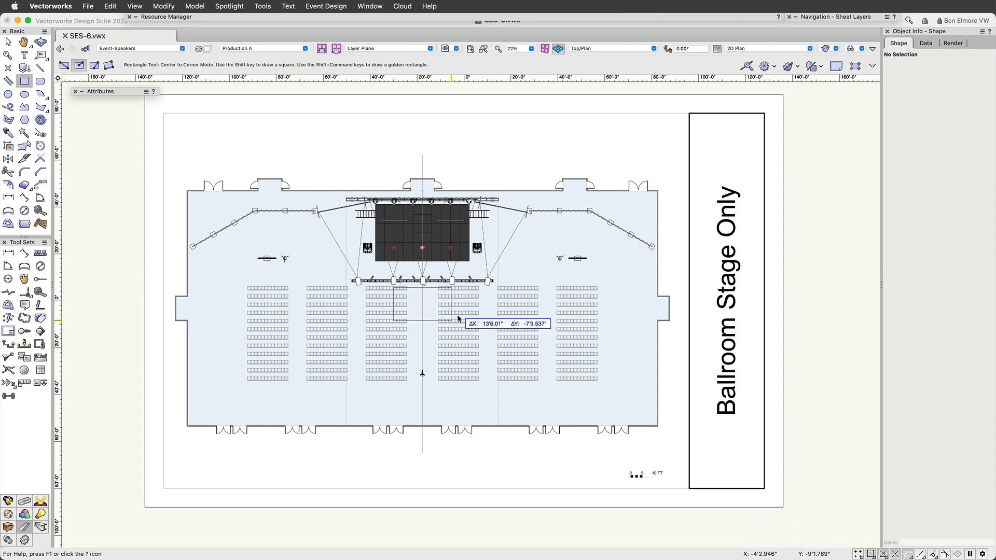
{"action": "left_click", "coordinate": [677, 451]}
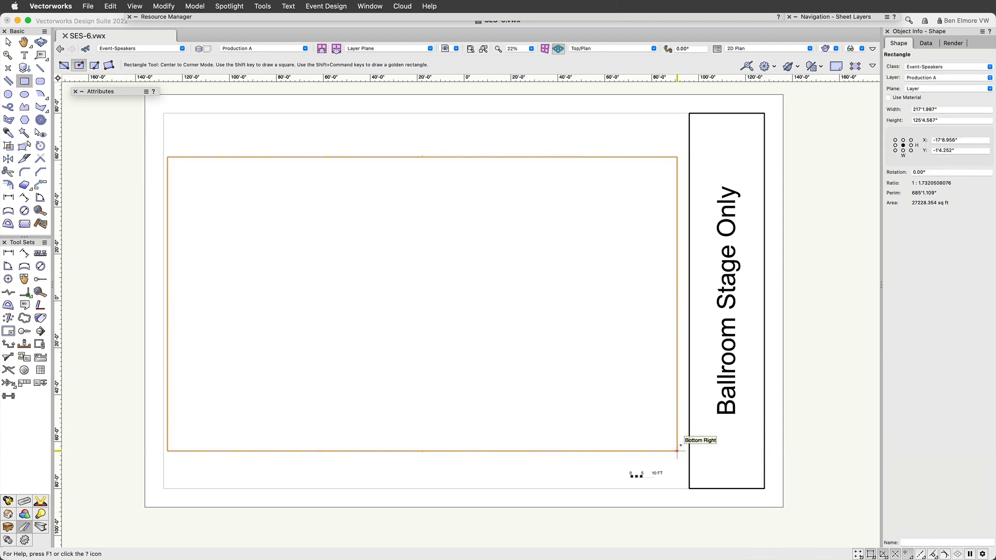
{"action": "left_click", "coordinate": [916, 68]}
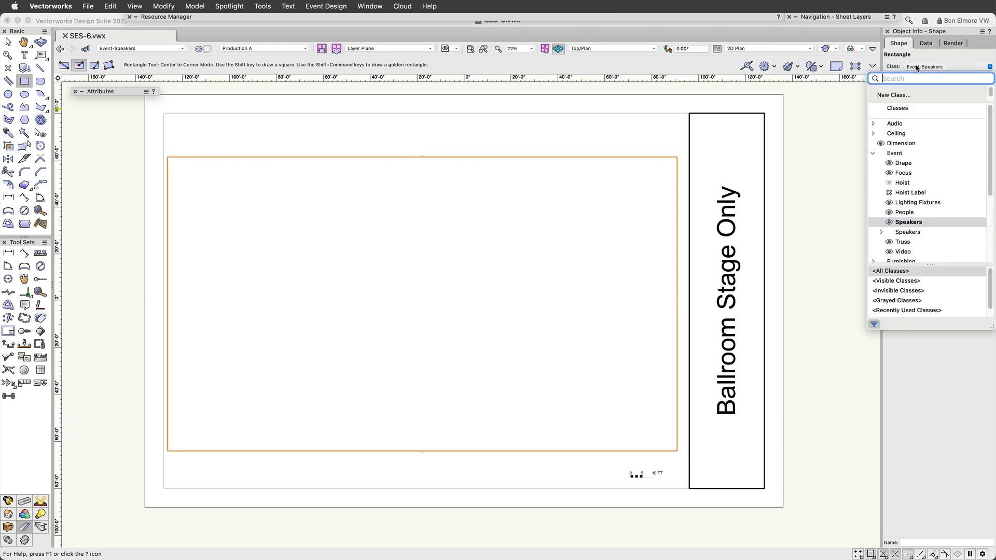
{"action": "left_click", "coordinate": [905, 95]}
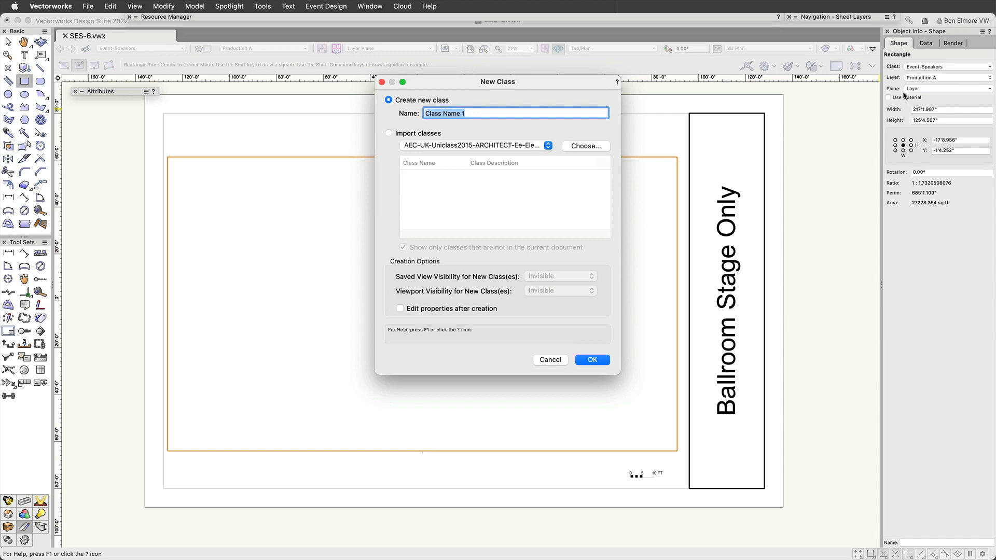
{"action": "left_click", "coordinate": [550, 360]}
Assign the rectangle around the ballroom to the None class and make None the active class.
{"action": "left_click", "coordinate": [943, 67]}
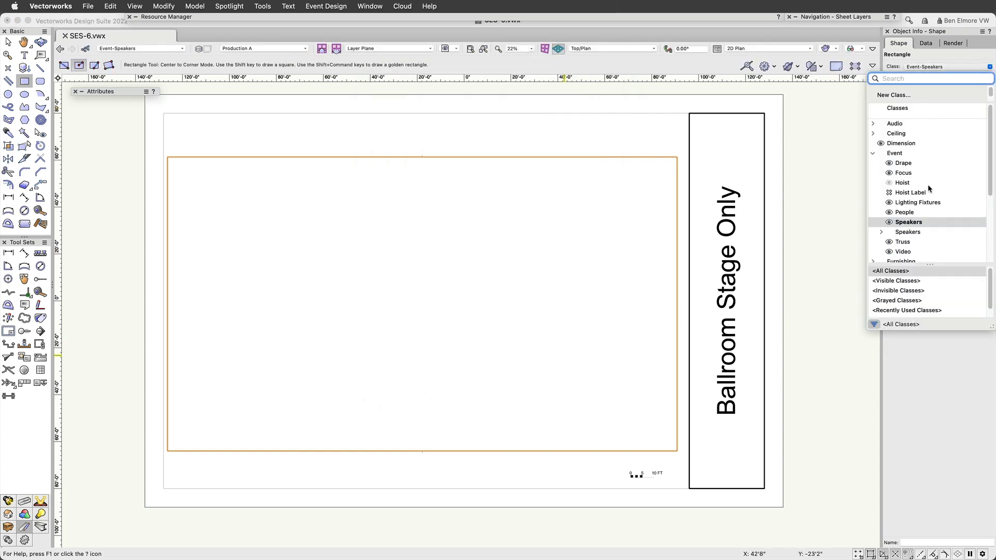
{"action": "scroll", "coordinate": [907, 173], "scroll_direction": "down", "scroll_amount": 5}
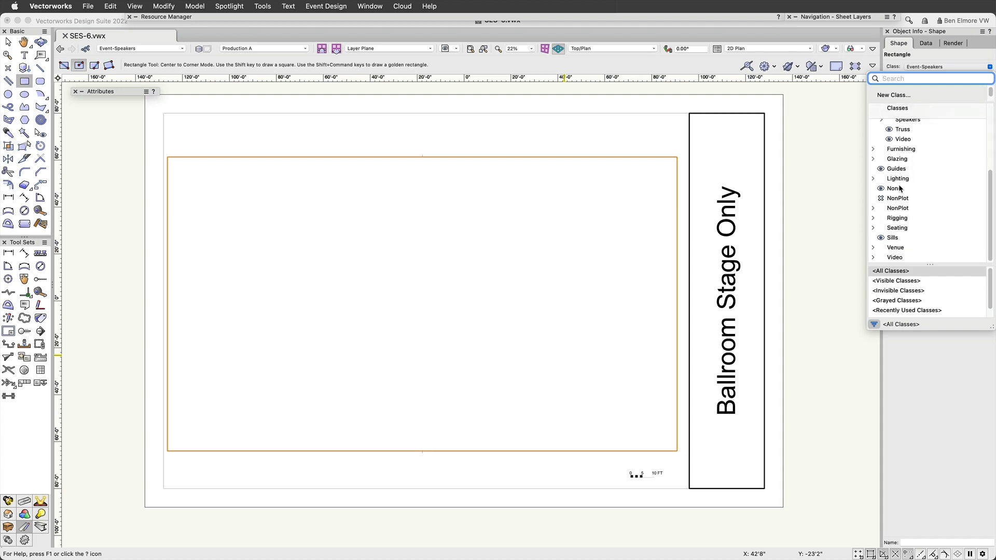
{"action": "left_click", "coordinate": [899, 190]}
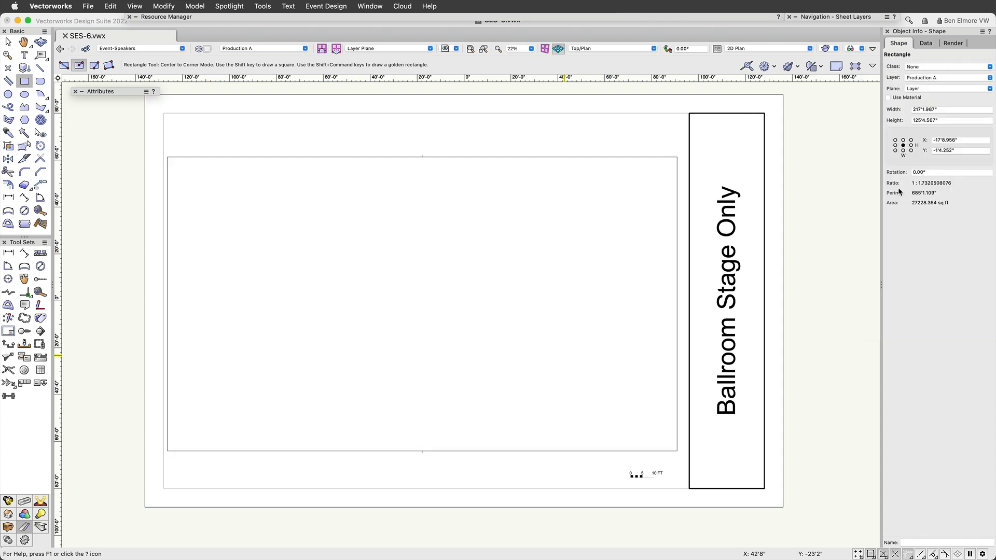
{"action": "left_click", "coordinate": [131, 49]}
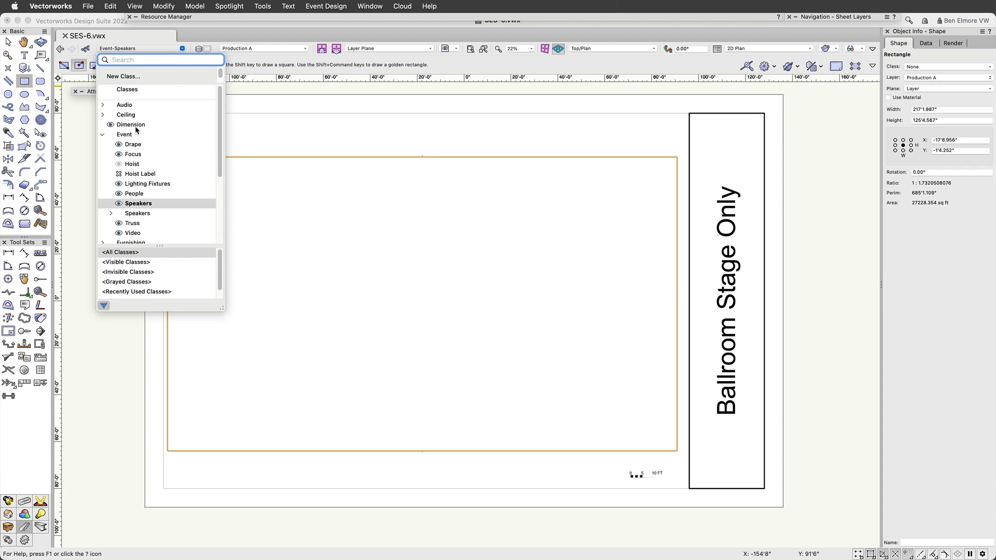
{"action": "scroll", "coordinate": [139, 143], "scroll_direction": "down", "scroll_amount": 5}
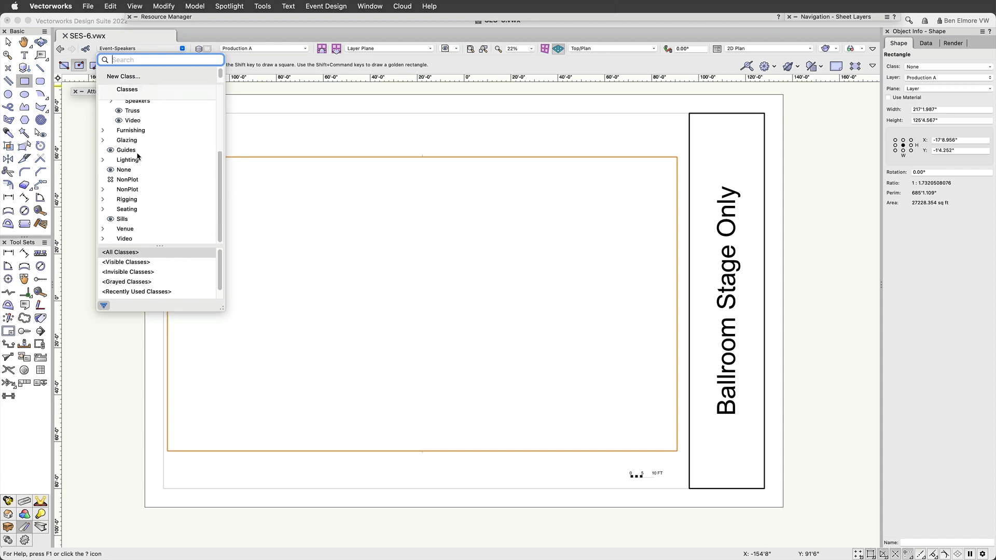
{"action": "left_click", "coordinate": [133, 170]}
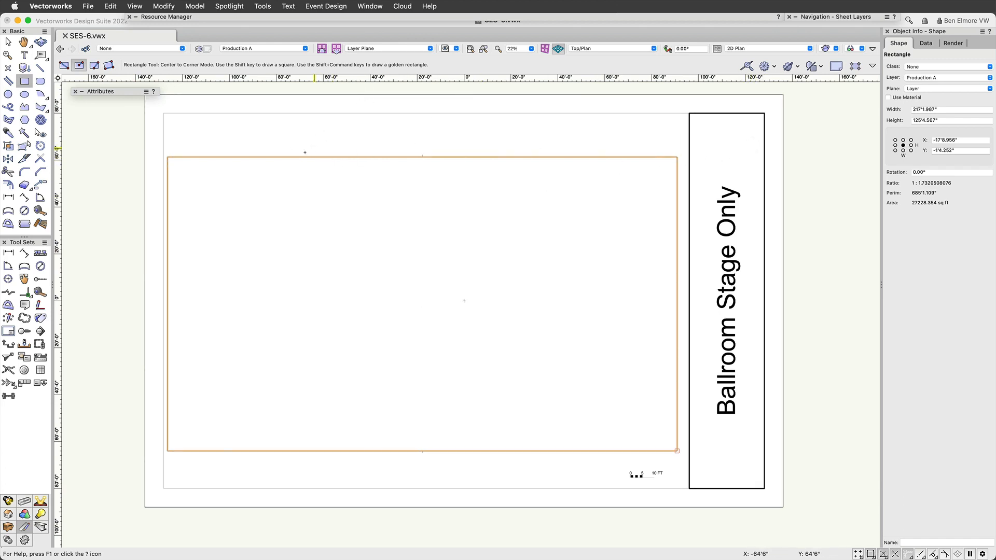
{"action": "key", "text": "x"}
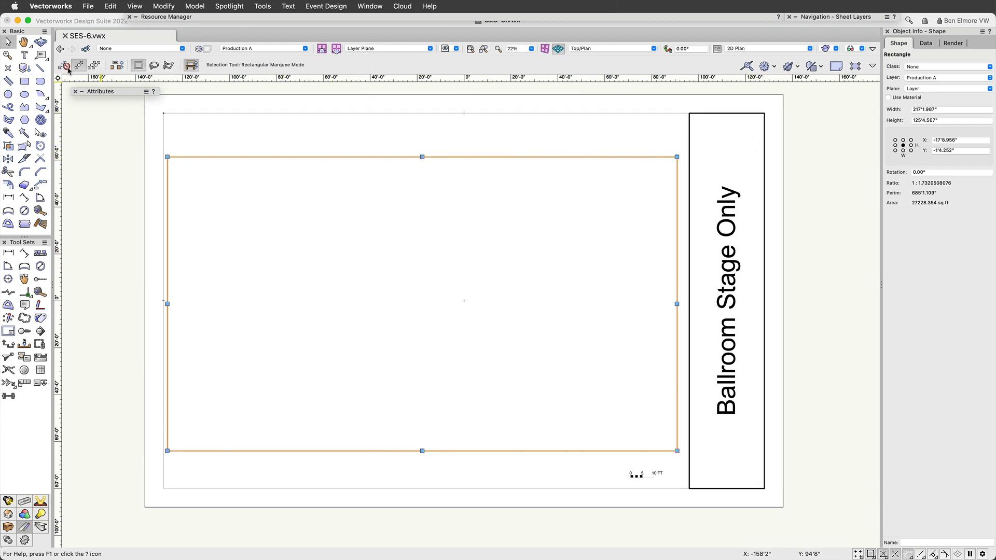
Create a viewport on sheet layer S1 [Room Set] using the rectangle as its crop, with drawing title Plan View.
{"action": "left_click", "coordinate": [134, 7]}
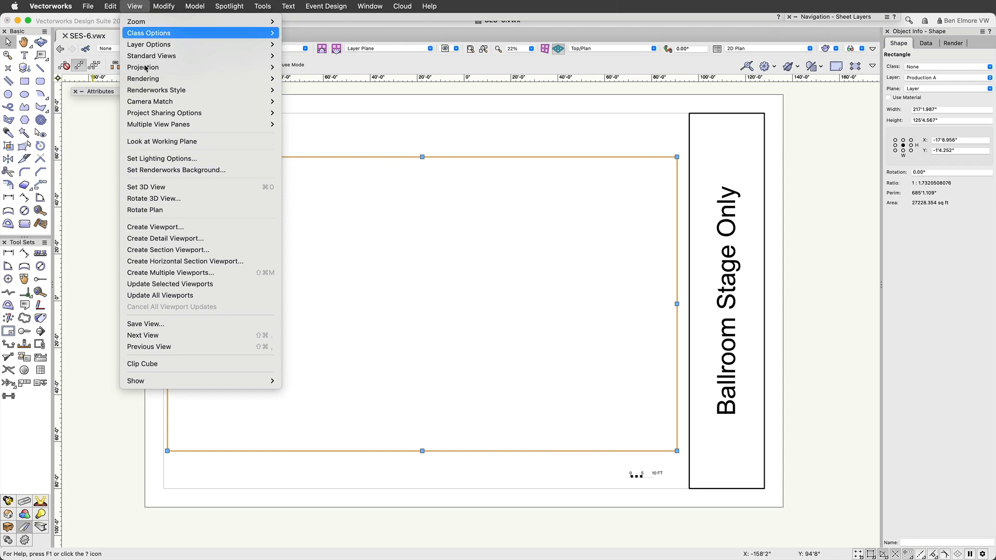
{"action": "left_click", "coordinate": [180, 231]}
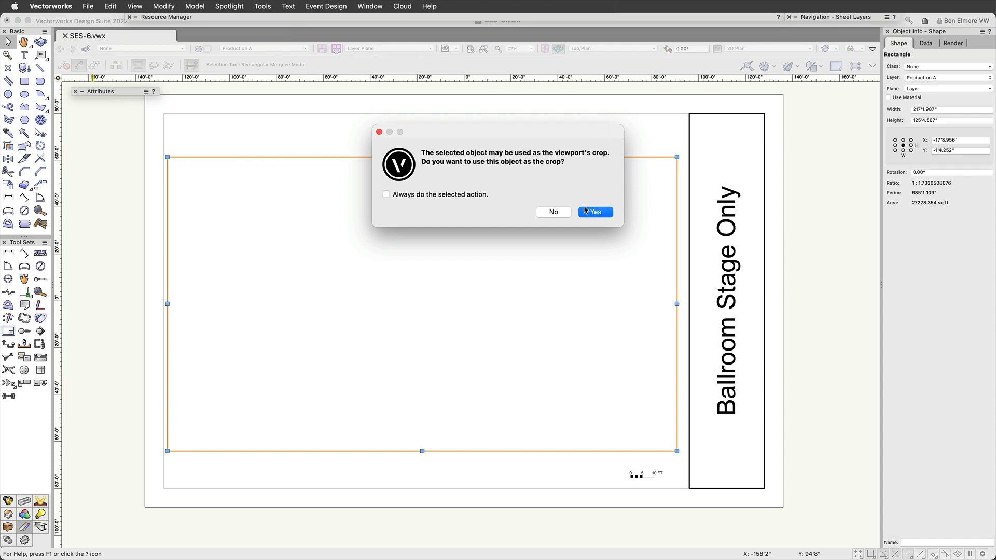
{"action": "left_click", "coordinate": [596, 213]}
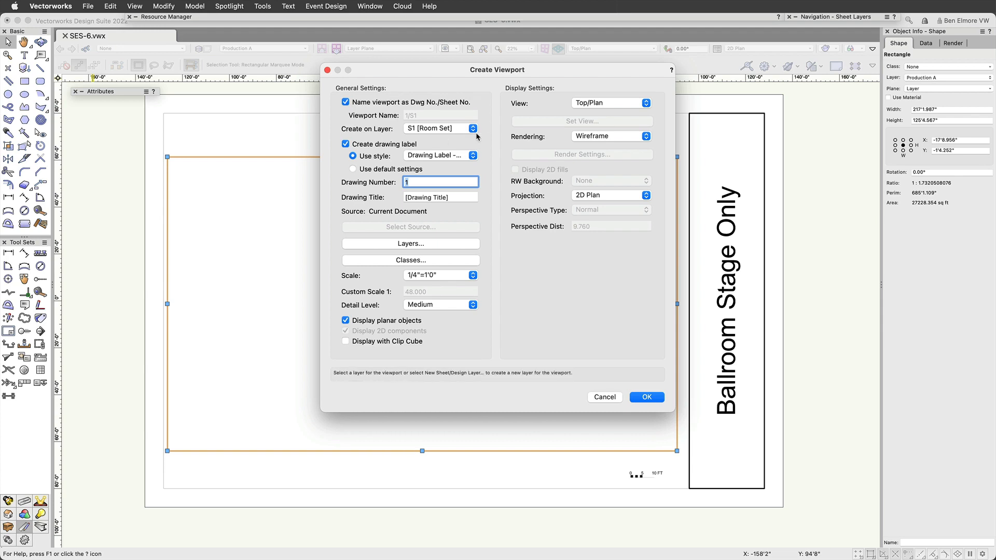
{"action": "left_click", "coordinate": [434, 130]}
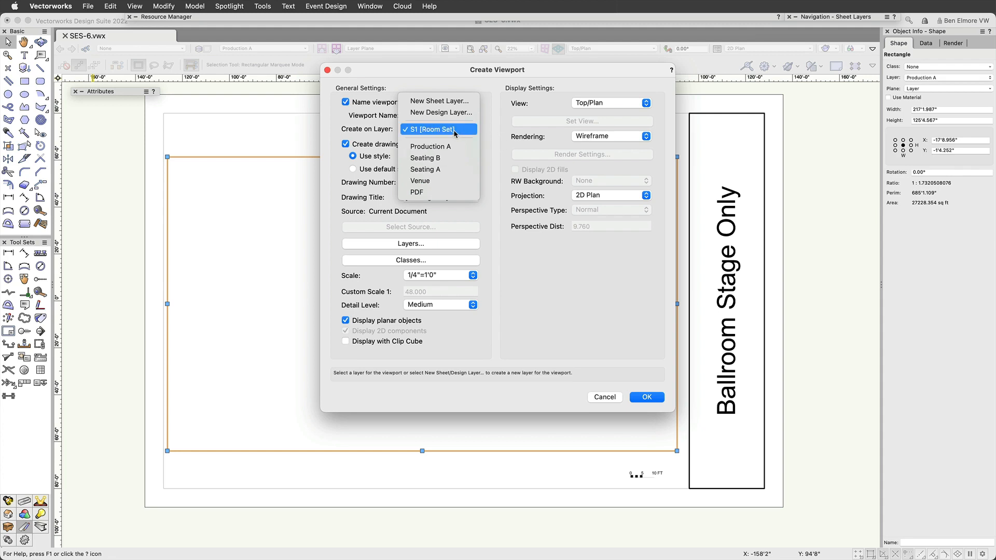
{"action": "left_click", "coordinate": [454, 129]}
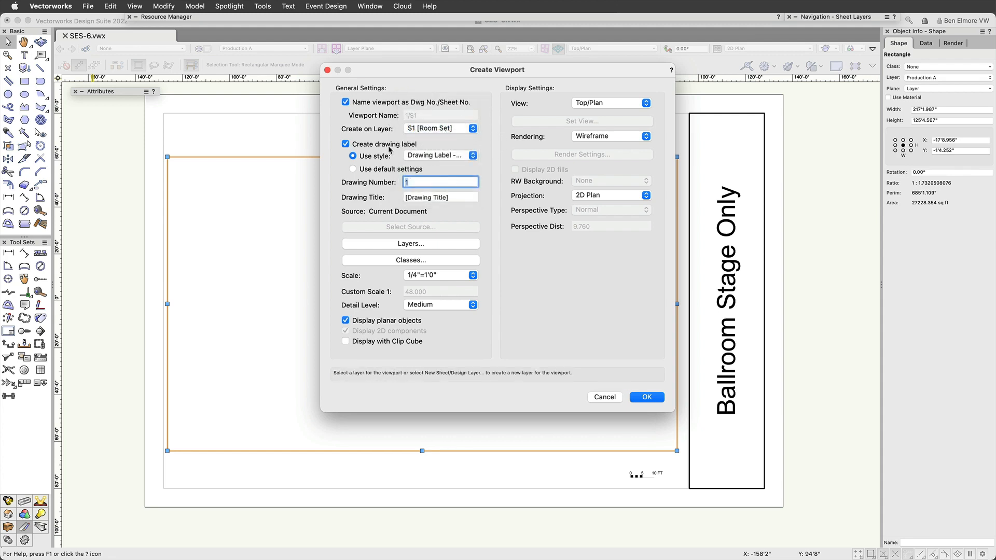
{"action": "key", "text": "Tab"}
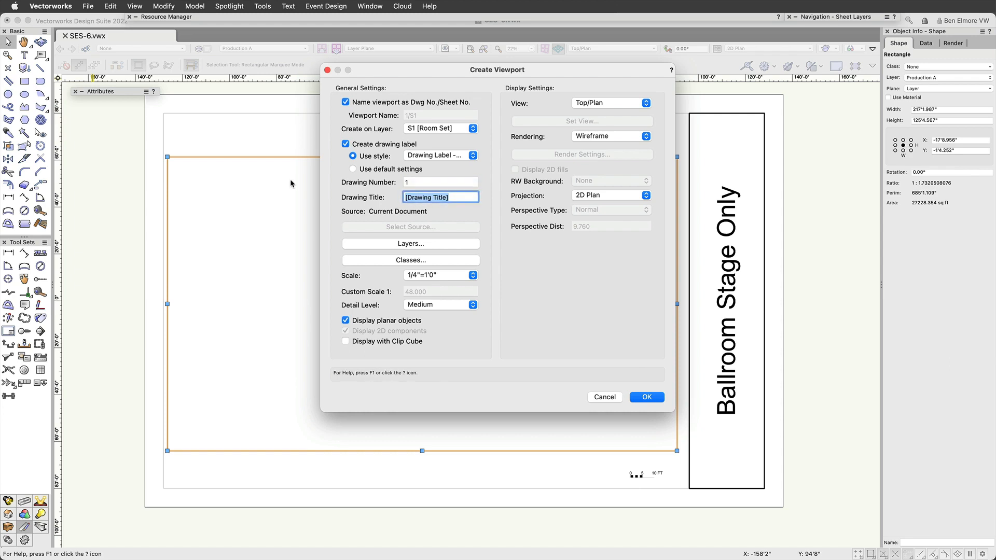
{"action": "type", "text": "Plan View"}
{"action": "left_click", "coordinate": [648, 398]}
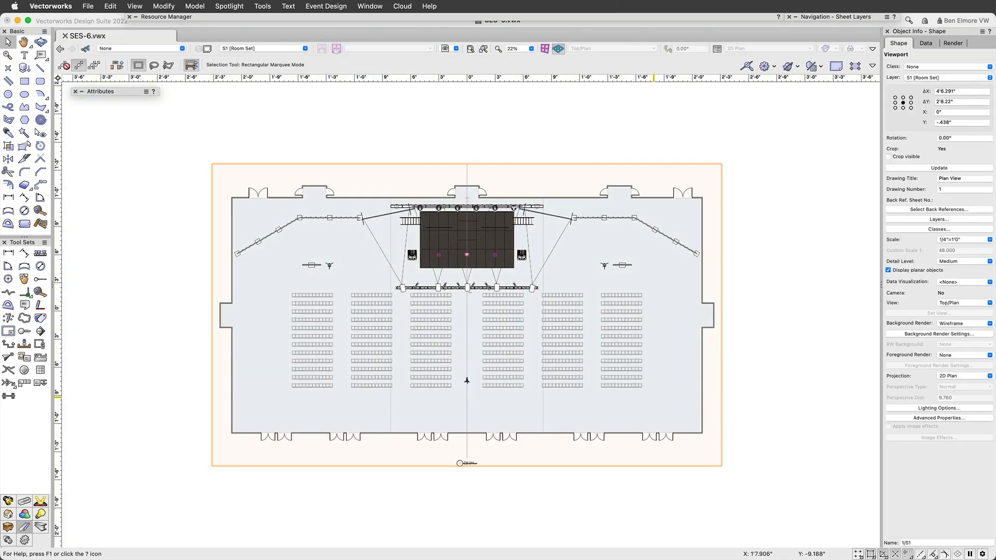
Try the Plan View viewport at scales of 1/8"=1'0" and 3/32"=1'0" to fit it on the sheet.
{"action": "scroll", "coordinate": [664, 297], "scroll_direction": "down", "scroll_amount": 3}
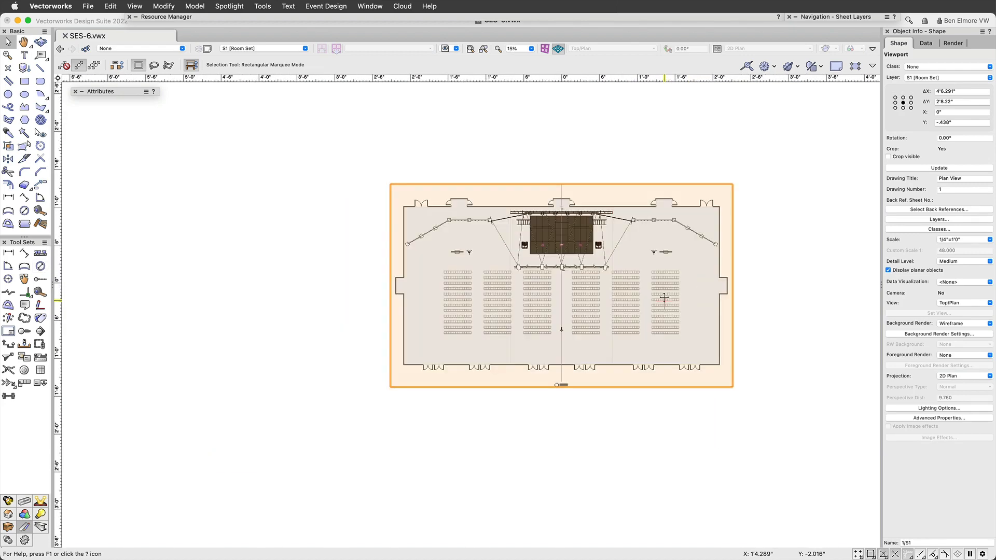
{"action": "scroll", "coordinate": [662, 291], "scroll_direction": "up", "scroll_amount": 3}
{"action": "left_click_drag", "start_coordinate": [571, 285], "coordinate": [510, 295]}
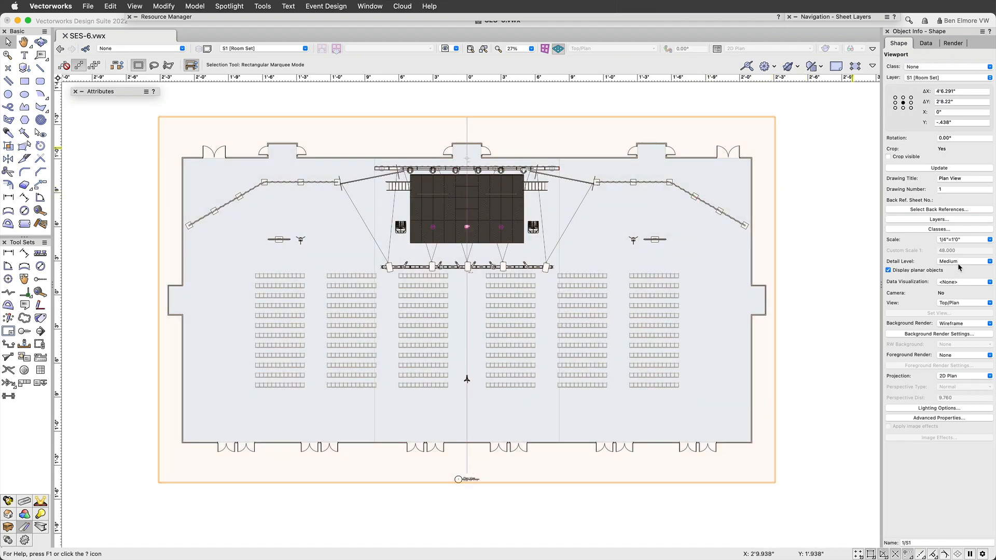
{"action": "left_click", "coordinate": [956, 240]}
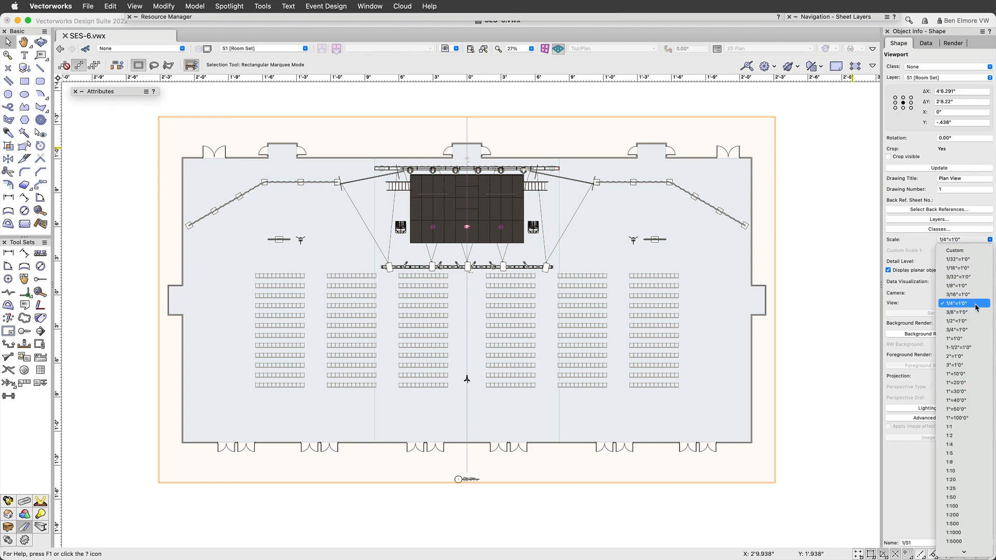
{"action": "left_click", "coordinate": [978, 285]}
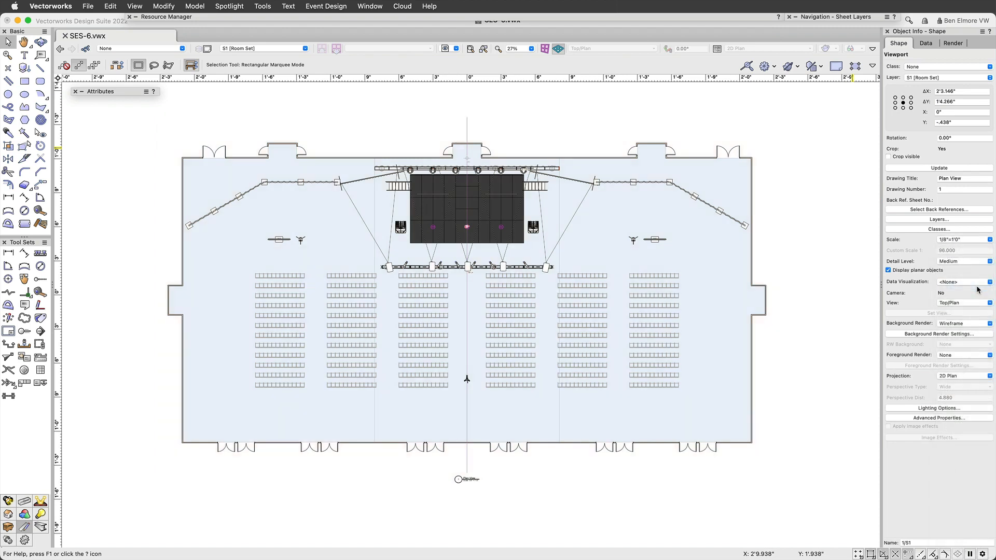
{"action": "scroll", "coordinate": [514, 293], "scroll_direction": "up", "scroll_amount": 3}
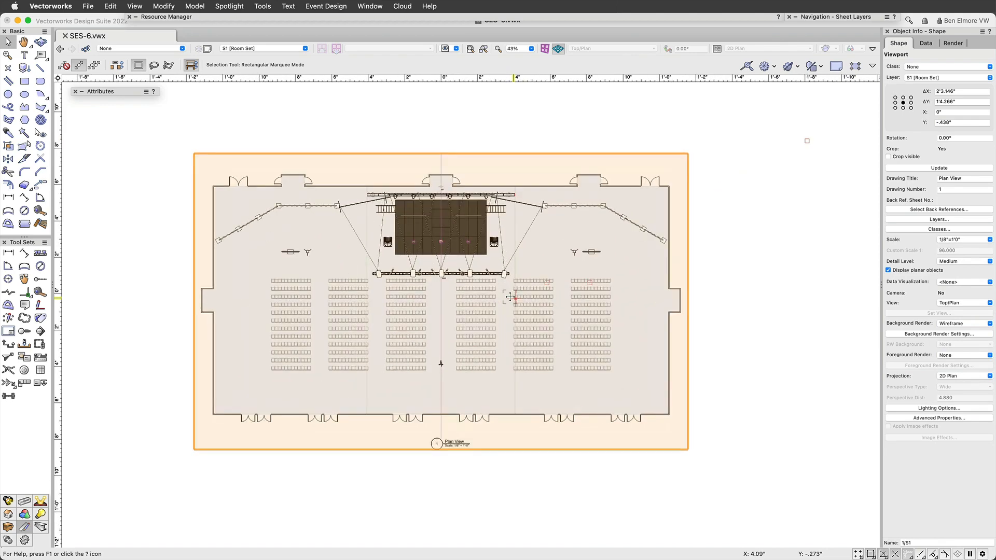
{"action": "left_click", "coordinate": [960, 240]}
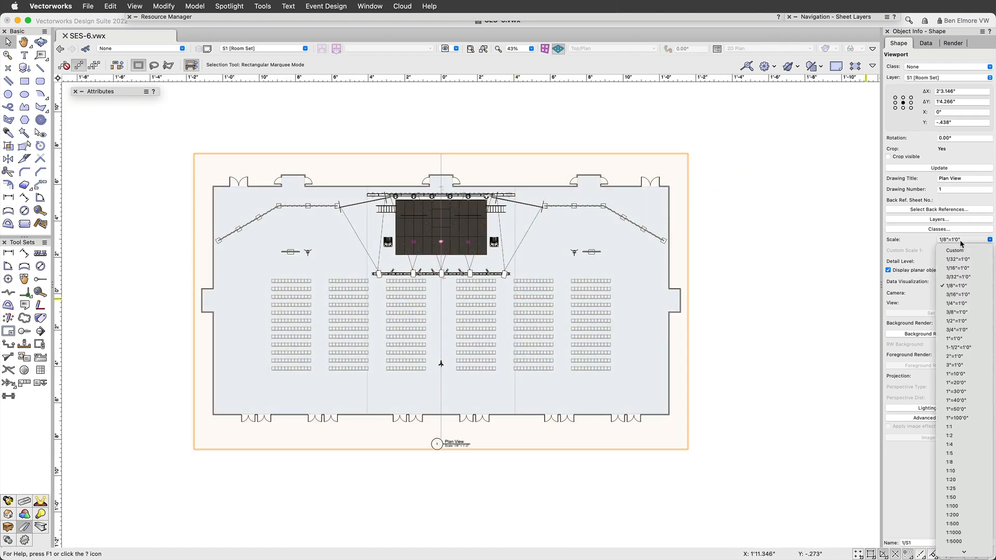
{"action": "left_click", "coordinate": [967, 277]}
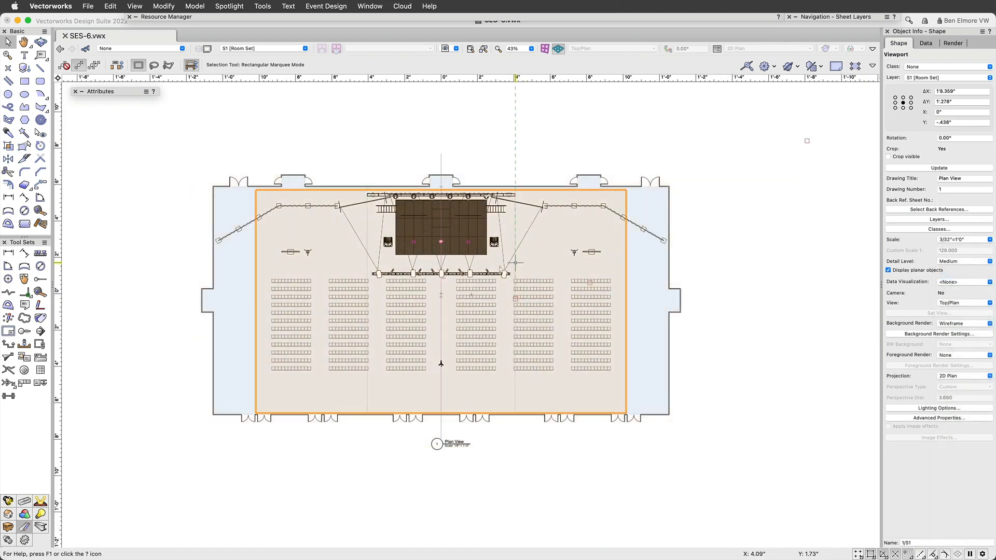
Set the Plan View viewport's scale to 1/16"=1'0" and check its fit within the title block border.
{"action": "left_click", "coordinate": [944, 240]}
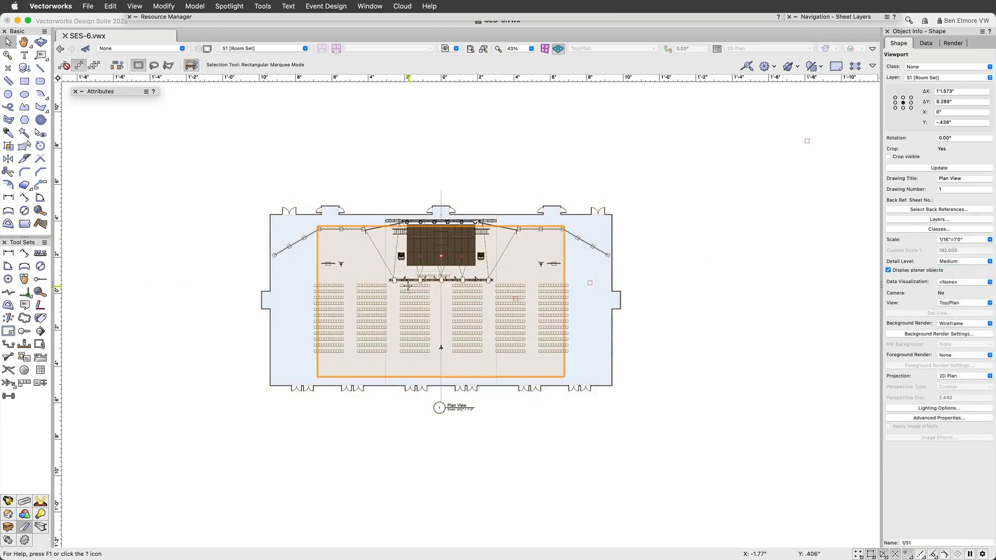
{"action": "scroll", "coordinate": [436, 270], "scroll_direction": "up", "scroll_amount": 2}
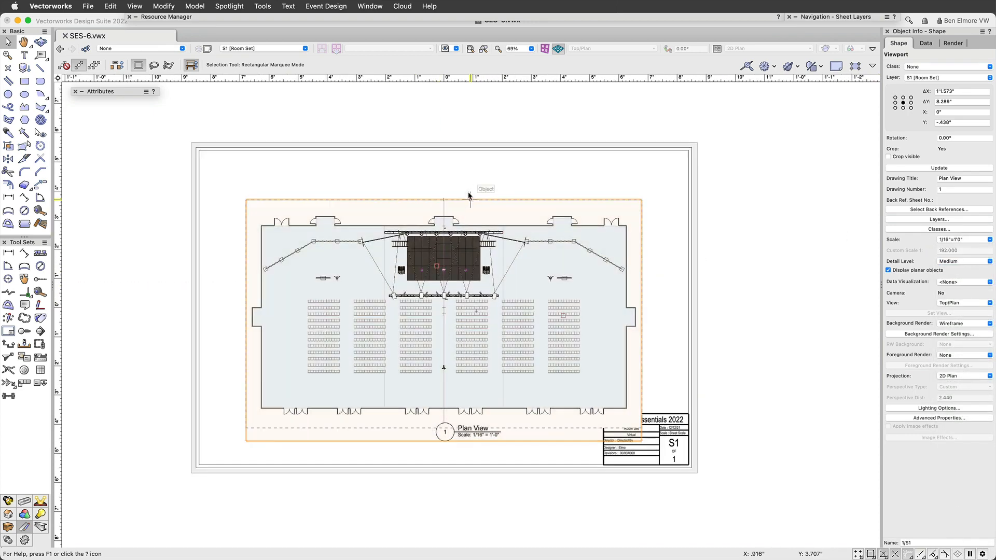
Move the Plan View viewport straight up on the sheet so it clears the title block, and inspect its placement.
{"action": "left_click_drag", "start_coordinate": [443, 213], "coordinate": [445, 162]}
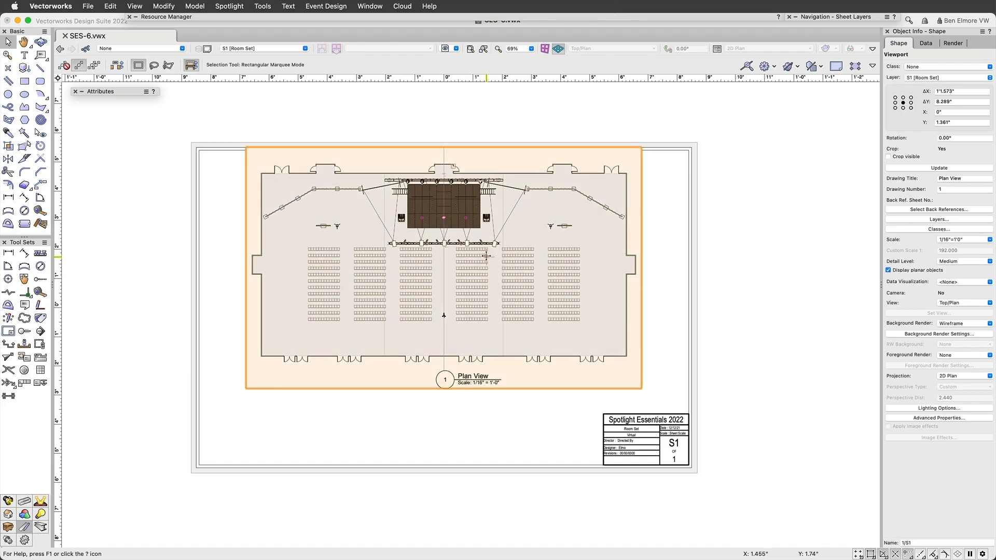
{"action": "scroll", "coordinate": [484, 255], "scroll_direction": "up", "scroll_amount": 6}
{"action": "mouse_move", "coordinate": [406, 261]}
{"action": "middle_mouse_down"}
{"action": "mouse_move", "coordinate": [500, 265]}
{"action": "mouse_move", "coordinate": [537, 298]}
{"action": "mouse_move", "coordinate": [508, 302]}
{"action": "middle_mouse_up"}
{"action": "scroll", "coordinate": [508, 302], "scroll_direction": "down", "scroll_amount": 3}
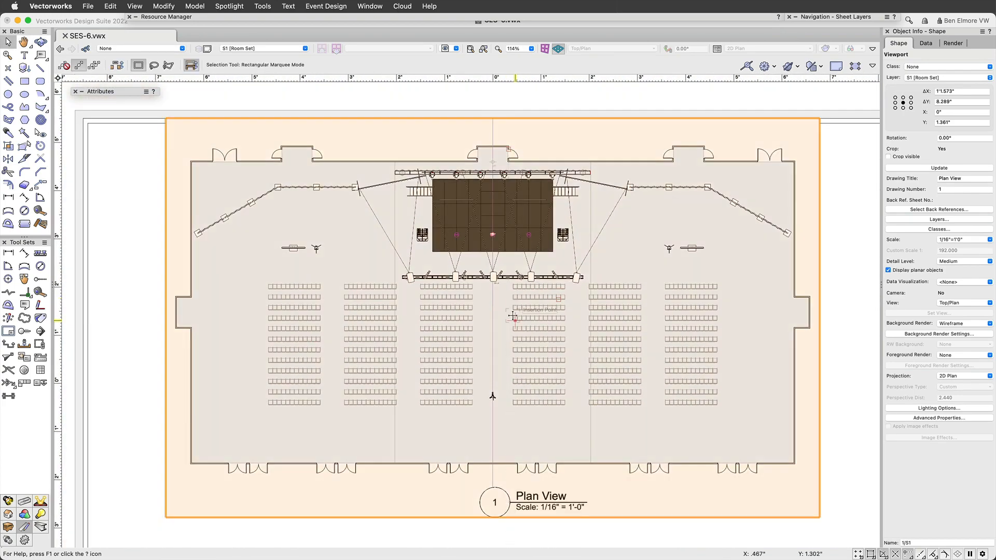
{"action": "scroll", "coordinate": [507, 302], "scroll_direction": "up", "scroll_amount": 1}
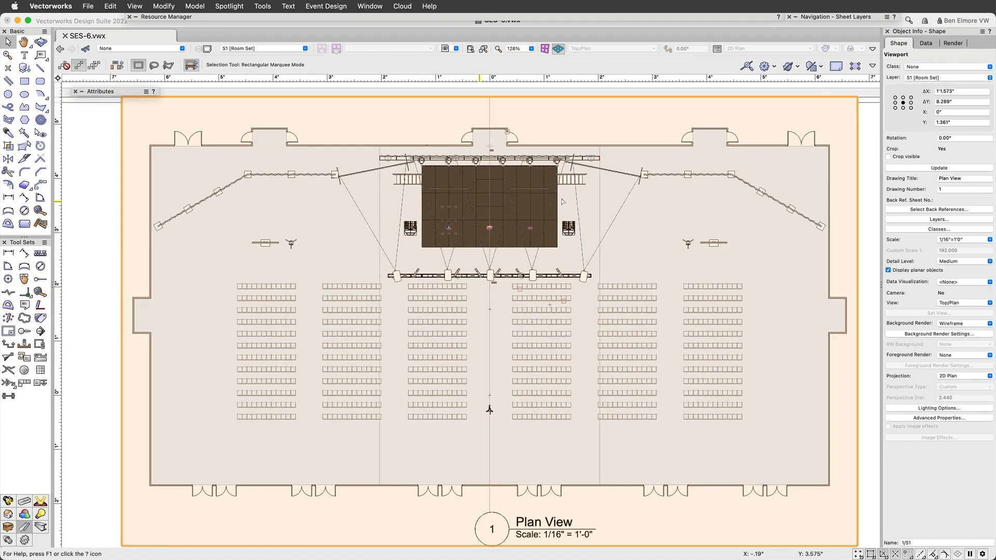
{"action": "scroll", "coordinate": [596, 189], "scroll_direction": "down", "scroll_amount": 3}
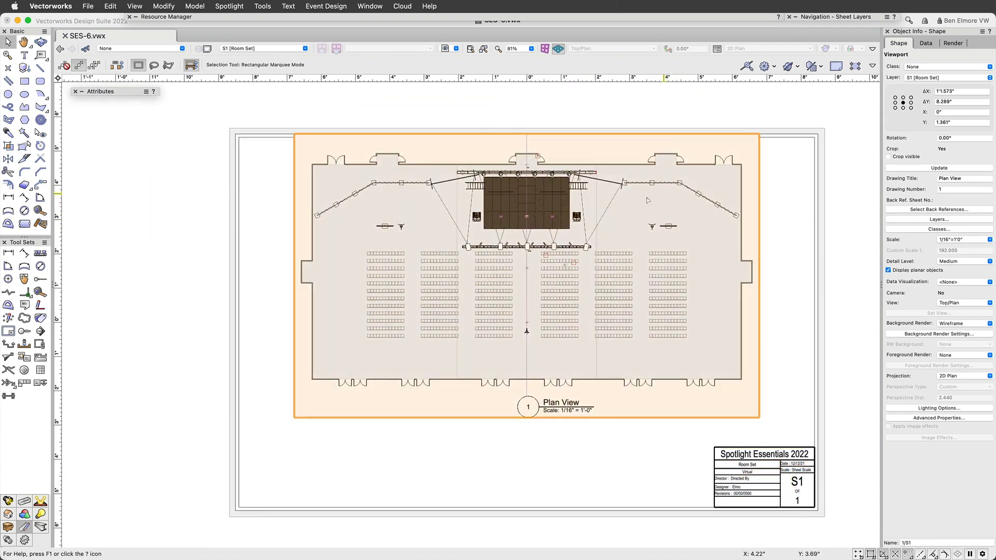
Review the drawing's class list and the Plan View viewport's layer visibilities without changing them.
{"action": "left_click", "coordinate": [845, 17]}
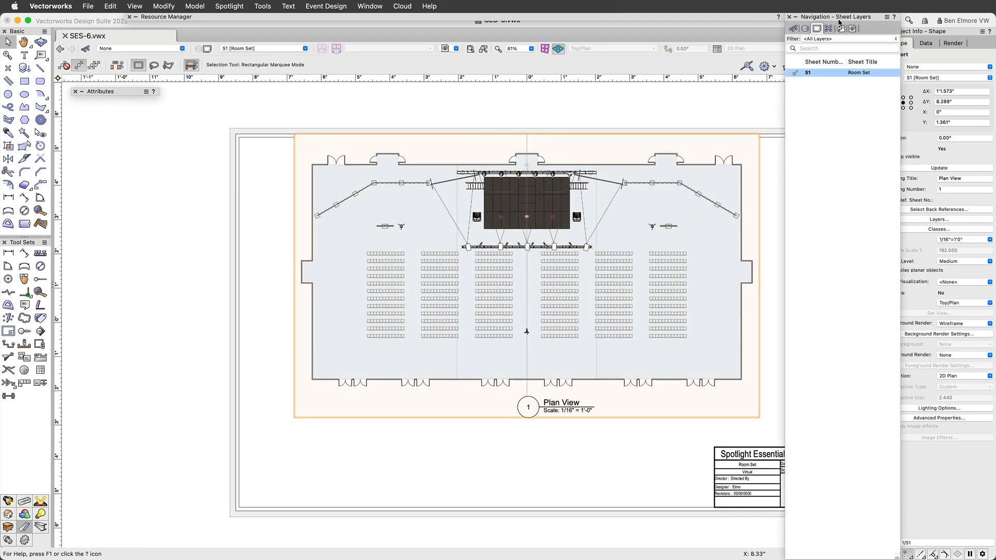
{"action": "left_click", "coordinate": [794, 29]}
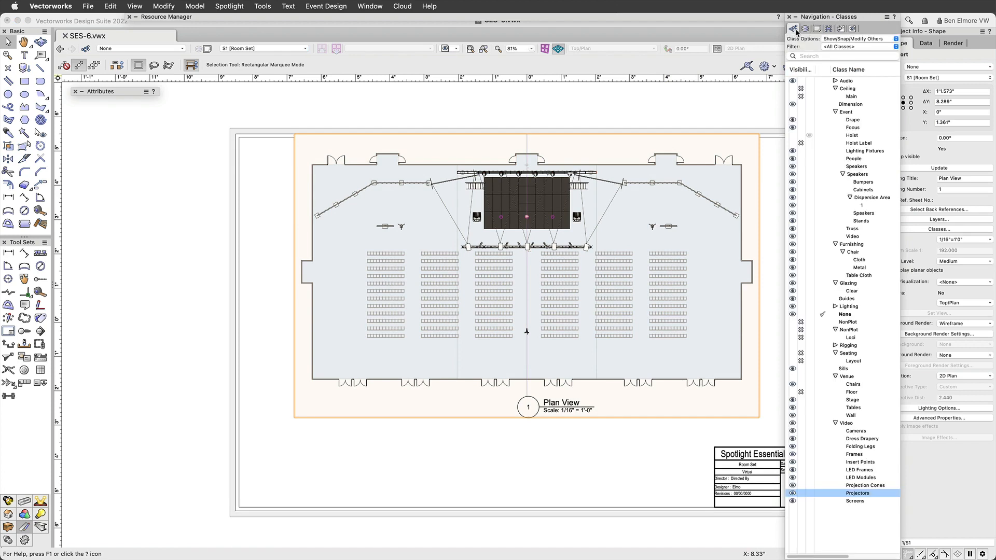
{"action": "left_click", "coordinate": [338, 178]}
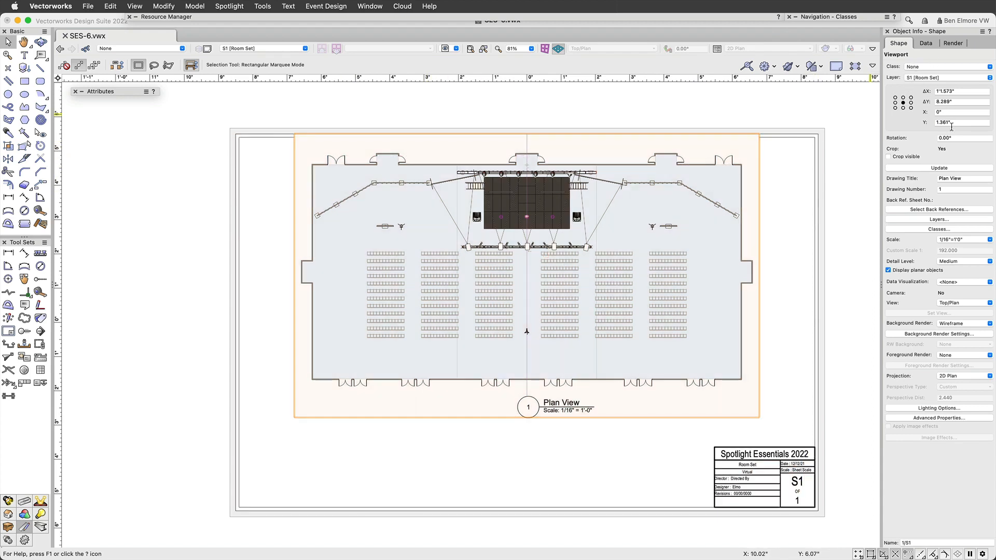
{"action": "left_click", "coordinate": [957, 218]}
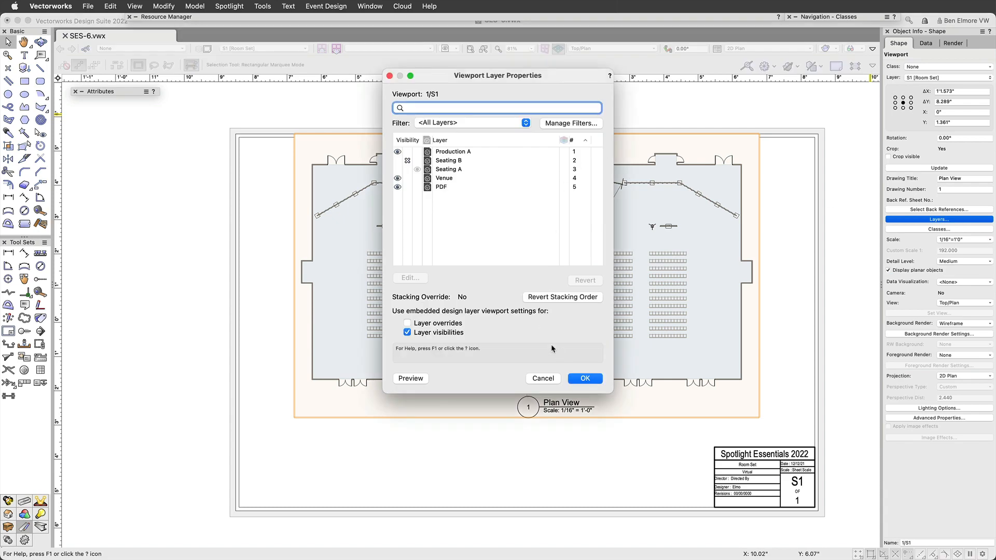
{"action": "left_click", "coordinate": [585, 379]}
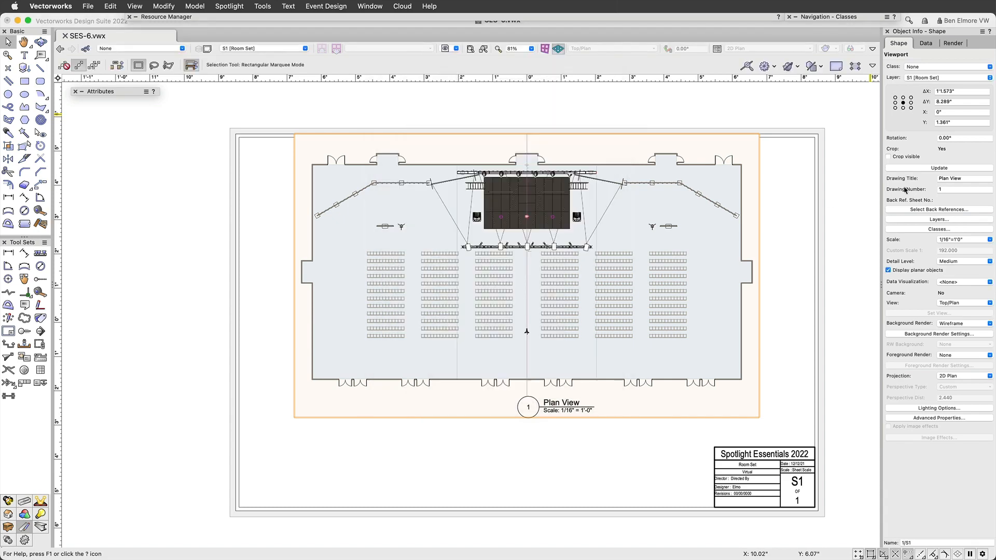
In the Plan View viewport's class properties, make the Event-Lighting Fixtures class invisible.
{"action": "left_click", "coordinate": [928, 229]}
{"action": "scroll", "coordinate": [470, 197], "scroll_direction": "down", "scroll_amount": 4}
{"action": "scroll", "coordinate": [437, 191], "scroll_direction": "up", "scroll_amount": 2}
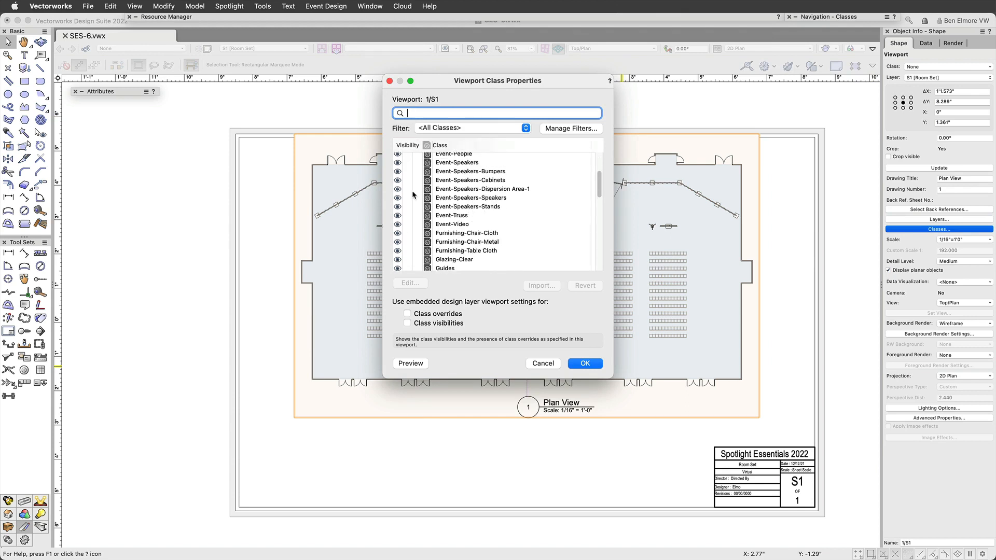
{"action": "scroll", "coordinate": [412, 192], "scroll_direction": "up", "scroll_amount": 3}
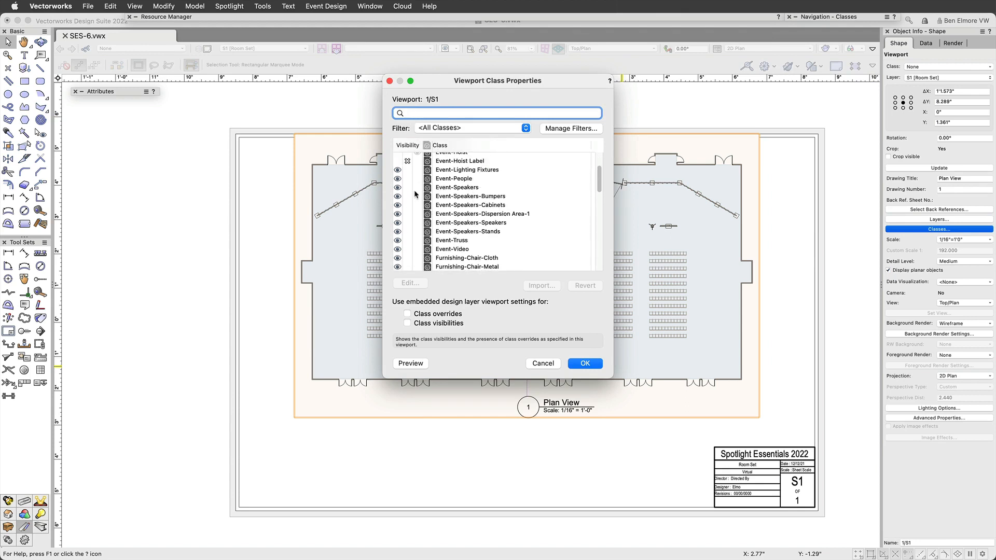
{"action": "scroll", "coordinate": [407, 196], "scroll_direction": "up", "scroll_amount": 1}
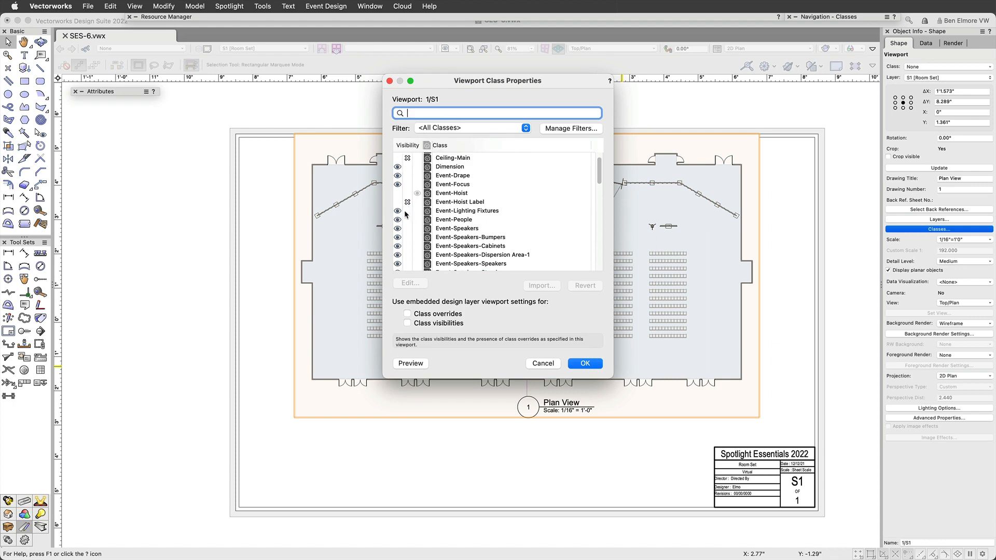
{"action": "left_click", "coordinate": [407, 212]}
{"action": "scroll", "coordinate": [407, 218], "scroll_direction": "up", "scroll_amount": 1}
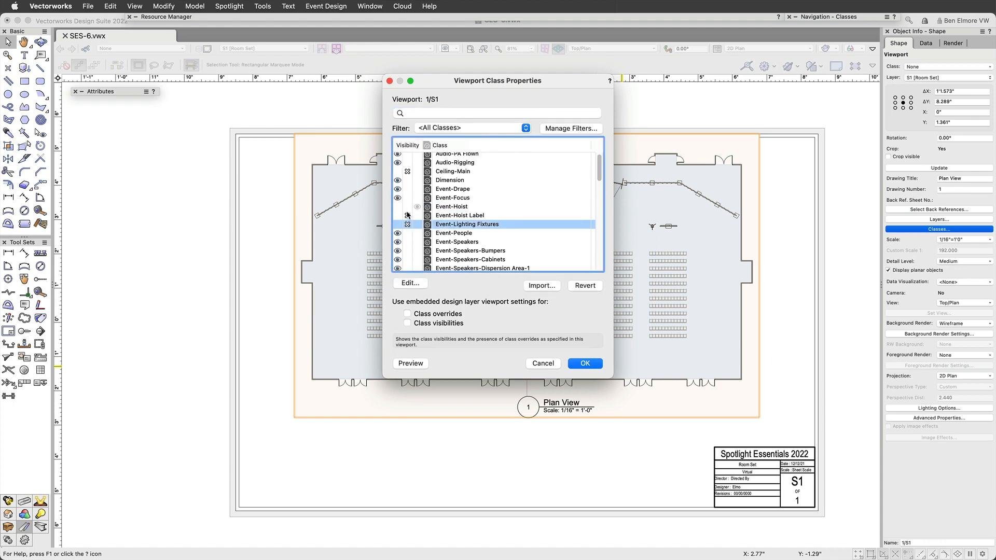
Enlarge the class list, make Event-Focus and Event-Truss invisible in the viewport, and preview the change on the uncovered plan.
{"action": "scroll", "coordinate": [406, 206], "scroll_direction": "down", "scroll_amount": 10}
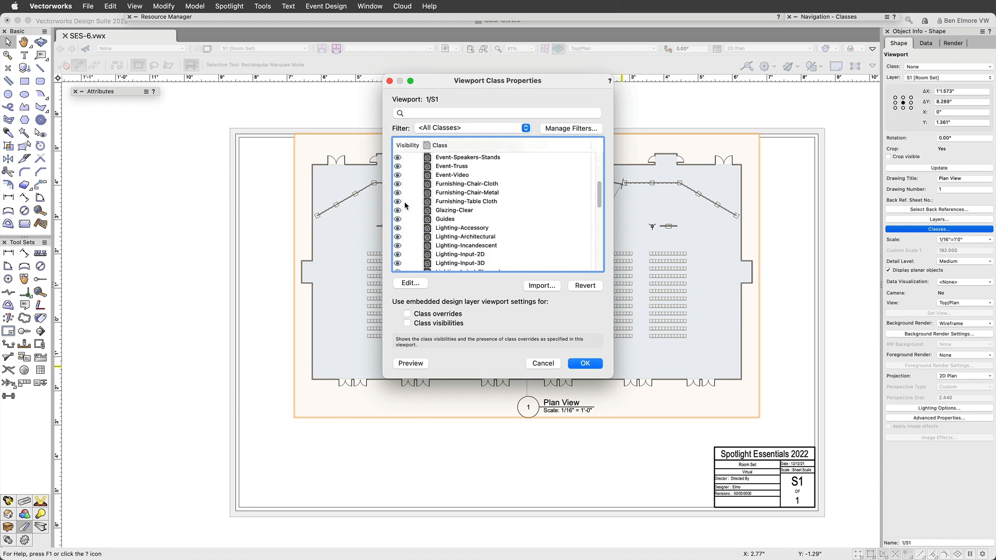
{"action": "scroll", "coordinate": [415, 206], "scroll_direction": "up", "scroll_amount": 6}
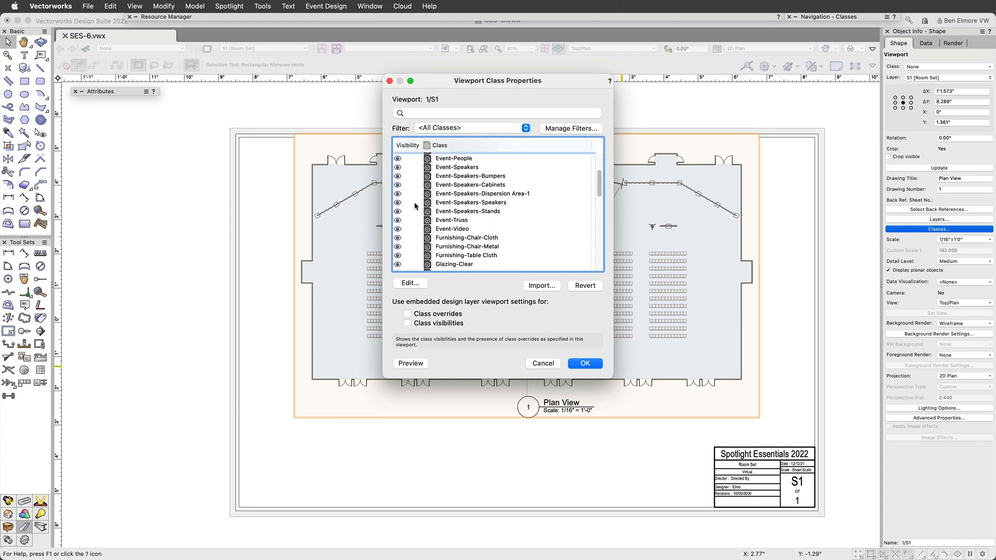
{"action": "left_click_drag", "start_coordinate": [609, 379], "coordinate": [670, 541]}
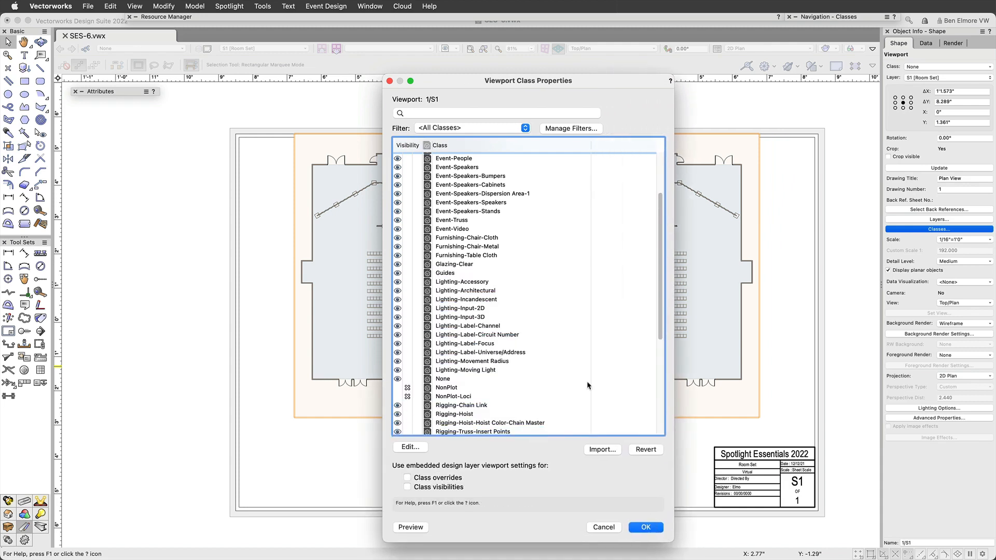
{"action": "scroll", "coordinate": [499, 210], "scroll_direction": "up", "scroll_amount": 4}
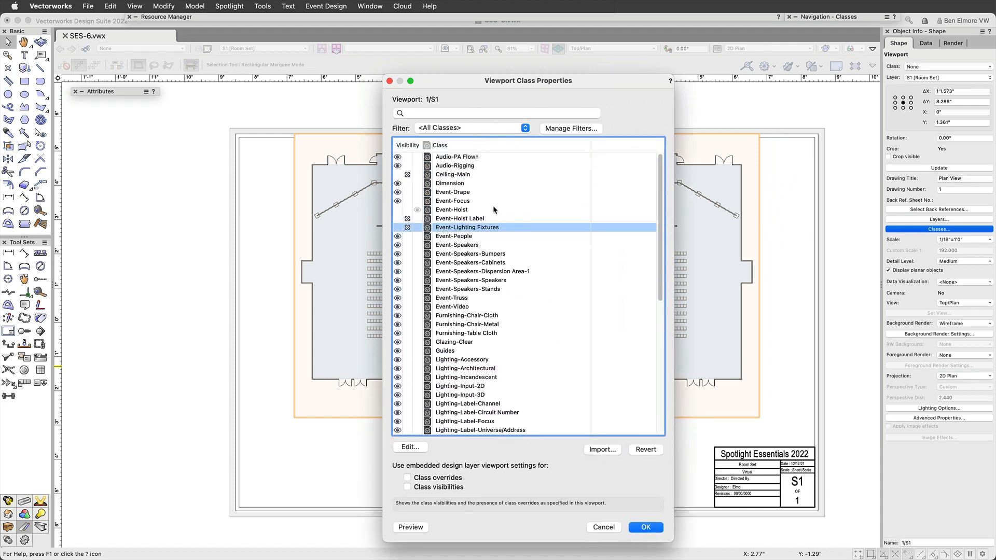
{"action": "left_click", "coordinate": [407, 202]}
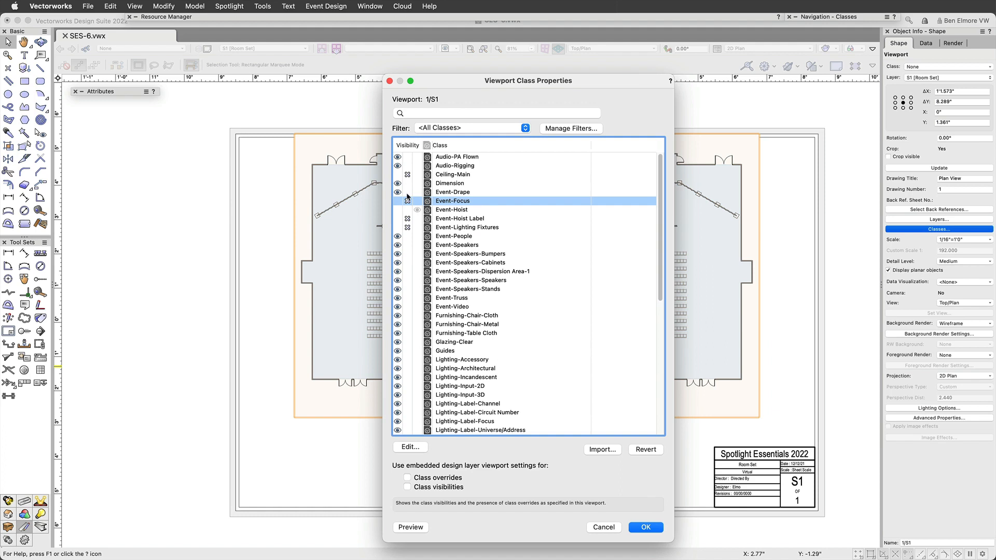
{"action": "left_click", "coordinate": [407, 297]}
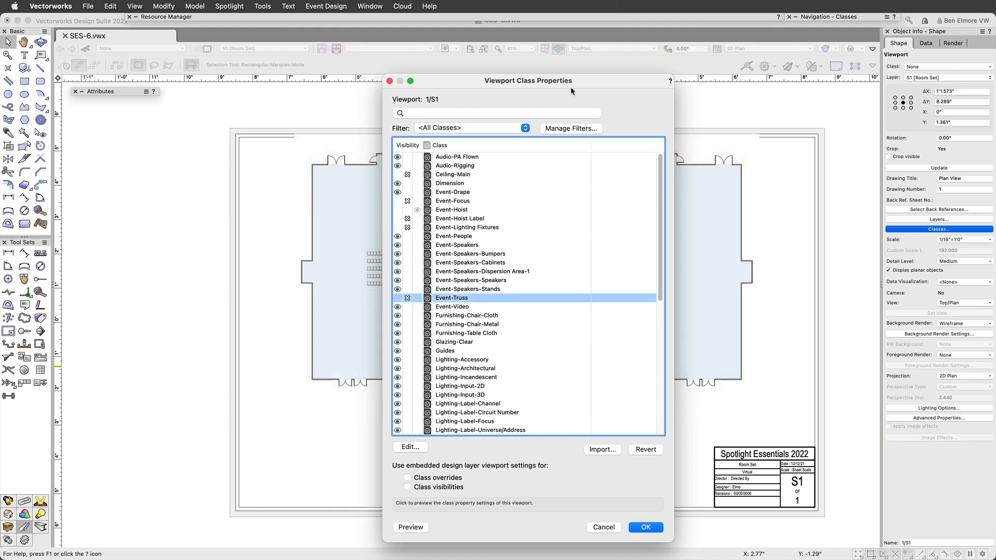
{"action": "mouse_move", "coordinate": [606, 84]}
{"action": "left_mouse_down"}
{"action": "mouse_move", "coordinate": [294, 73]}
{"action": "mouse_move", "coordinate": [303, 58]}
{"action": "left_mouse_up"}
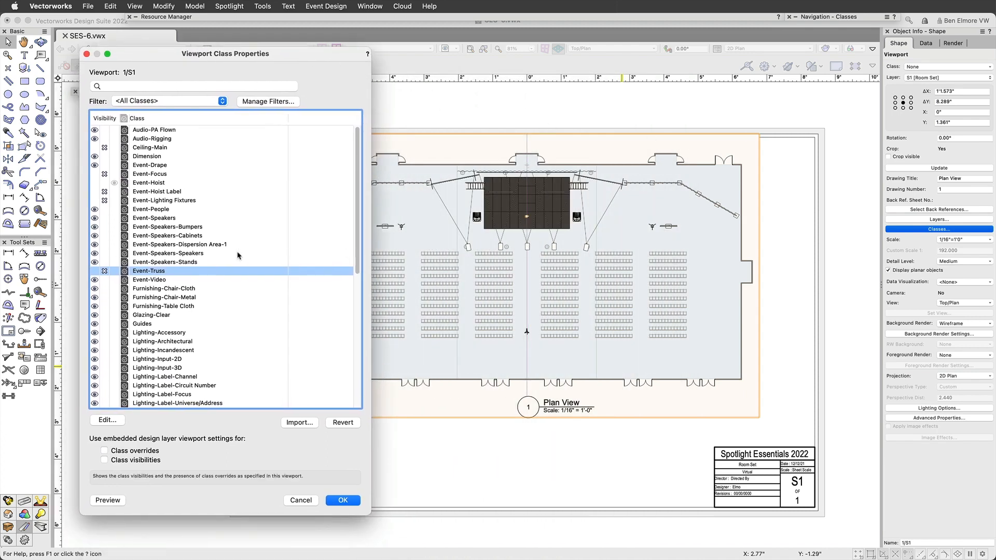
Make the Event-Hoist, Video-Projection Cones and Video-Projectors classes invisible in the Plan View viewport.
{"action": "left_click", "coordinate": [107, 183]}
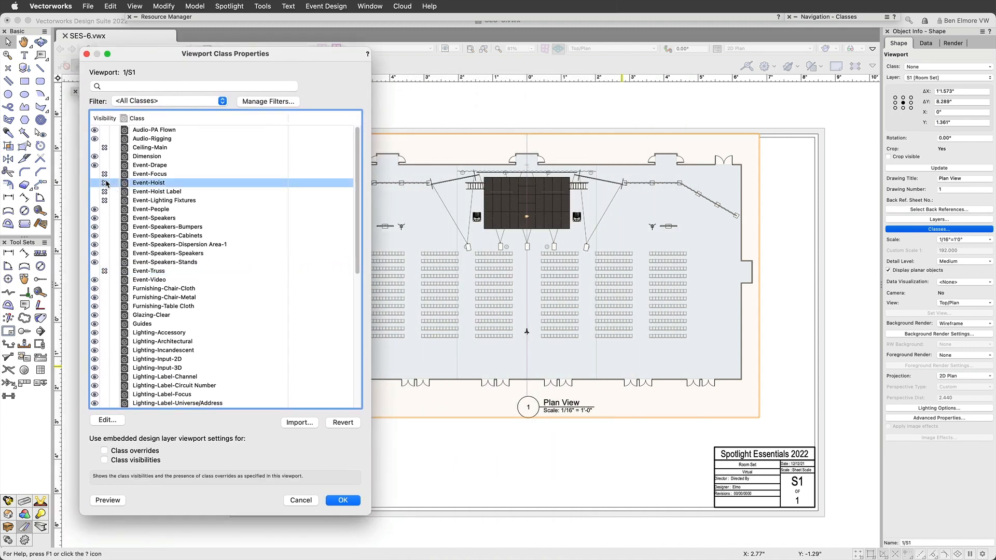
{"action": "scroll", "coordinate": [143, 293], "scroll_direction": "down", "scroll_amount": 10}
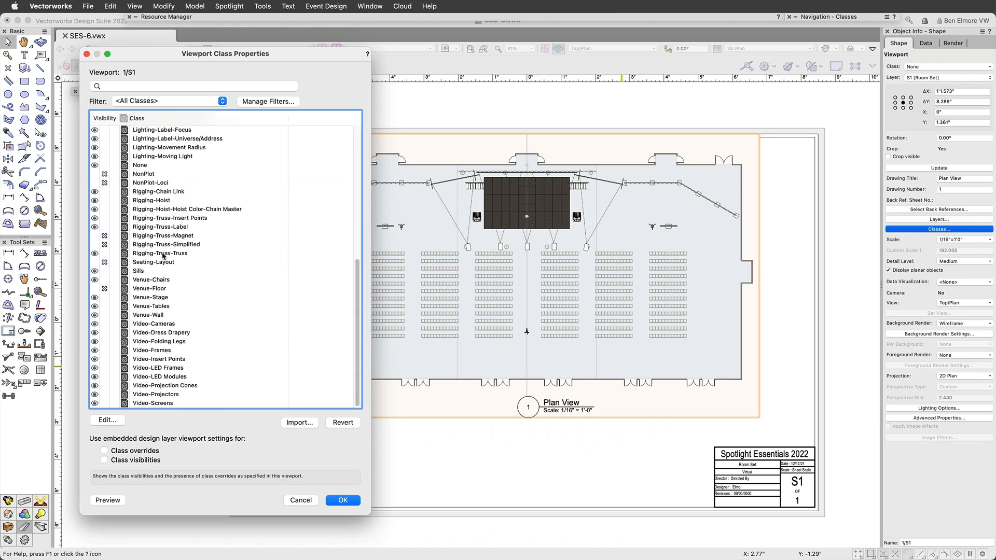
{"action": "left_click", "coordinate": [103, 385]}
{"action": "left_click", "coordinate": [103, 394]}
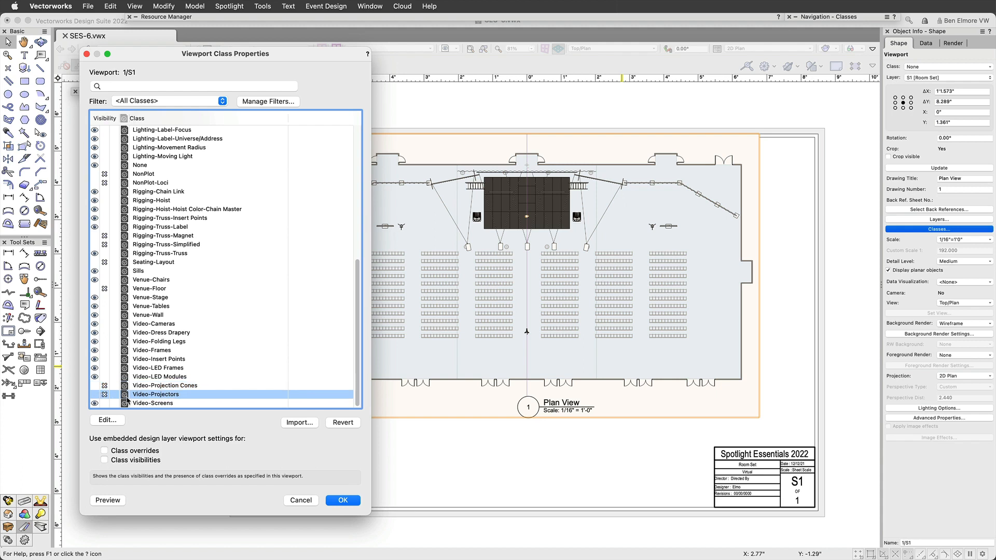
Preview and apply the class visibility settings of the Plan View viewport.
{"action": "left_click", "coordinate": [108, 500]}
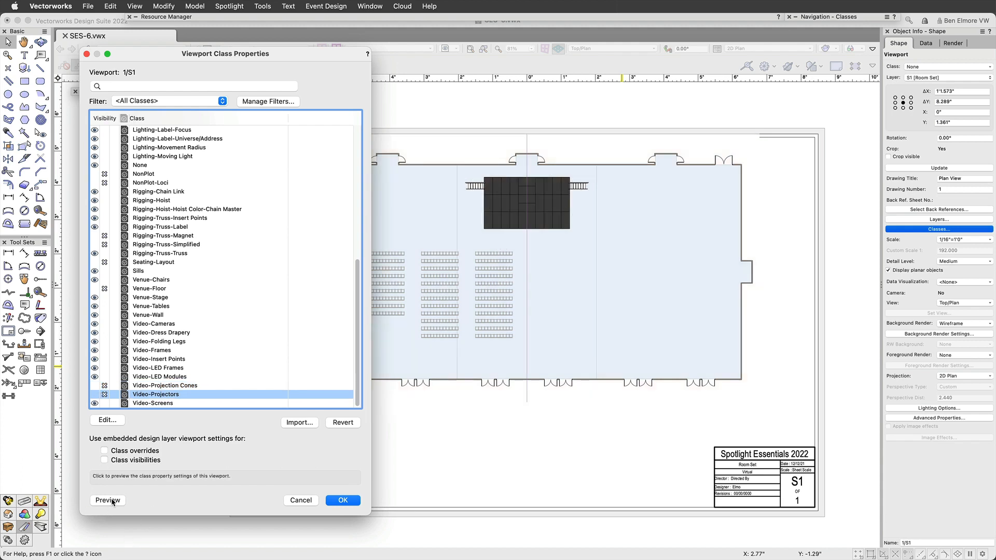
{"action": "left_click", "coordinate": [354, 501]}
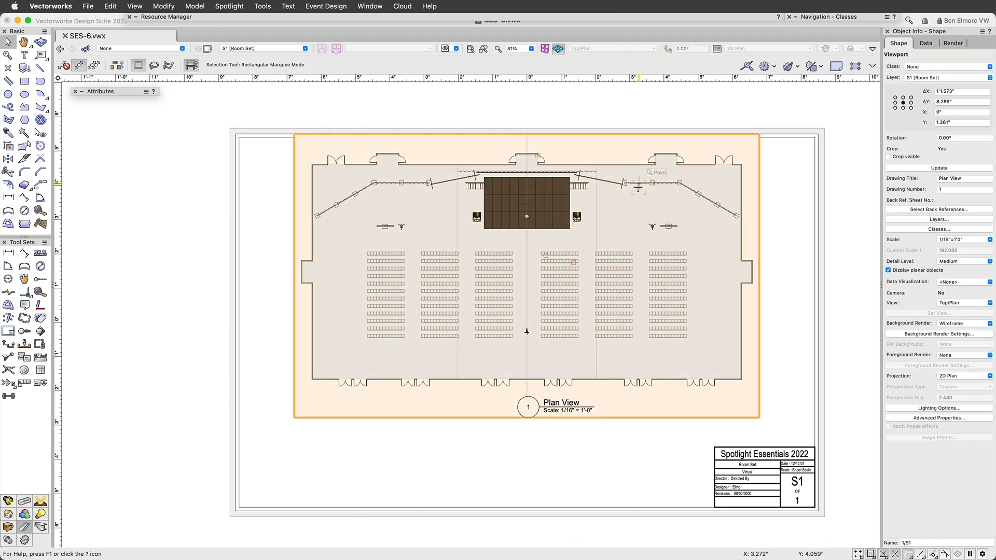
{"action": "scroll", "coordinate": [561, 219], "scroll_direction": "up", "scroll_amount": 3}
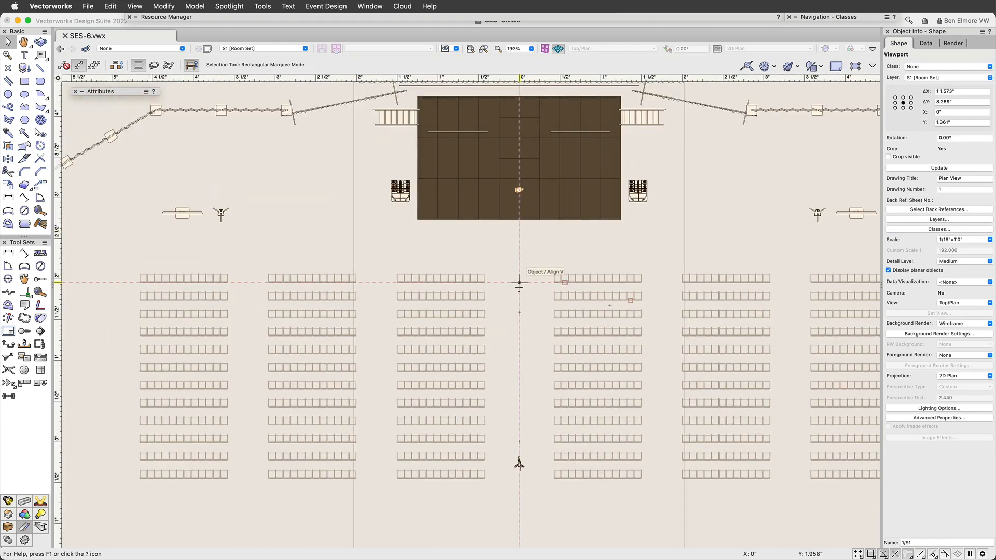
{"action": "scroll", "coordinate": [518, 286], "scroll_direction": "down", "scroll_amount": 3}
{"action": "key", "text": "space"}
{"action": "scroll", "coordinate": [541, 286], "scroll_direction": "down", "scroll_amount": 2}
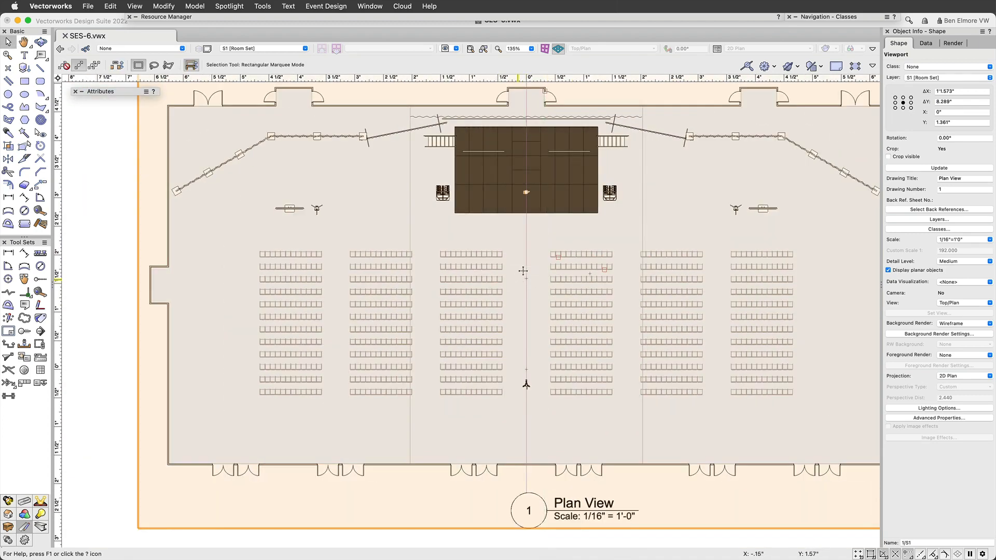
{"action": "scroll", "coordinate": [539, 212], "scroll_direction": "down", "scroll_amount": 1}
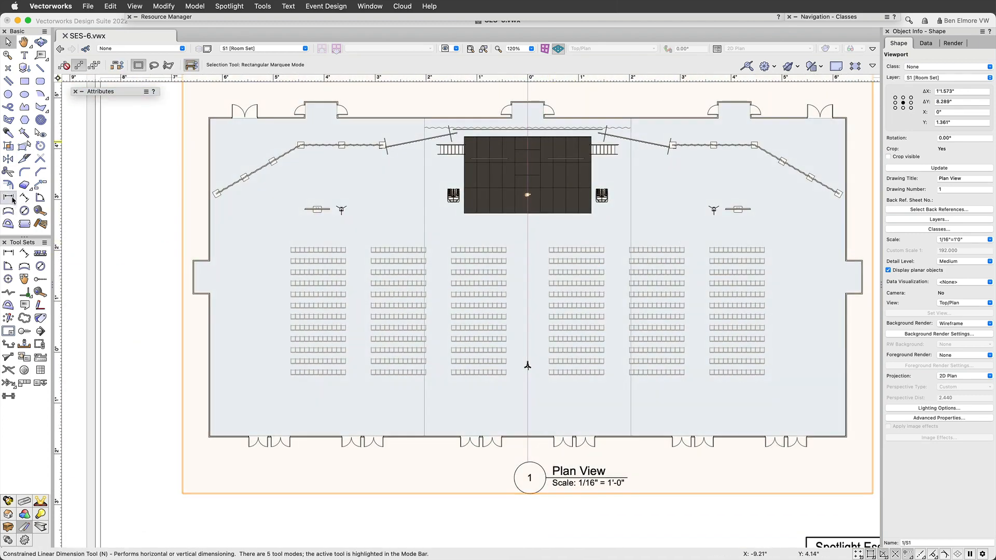
{"action": "left_click", "coordinate": [11, 198]}
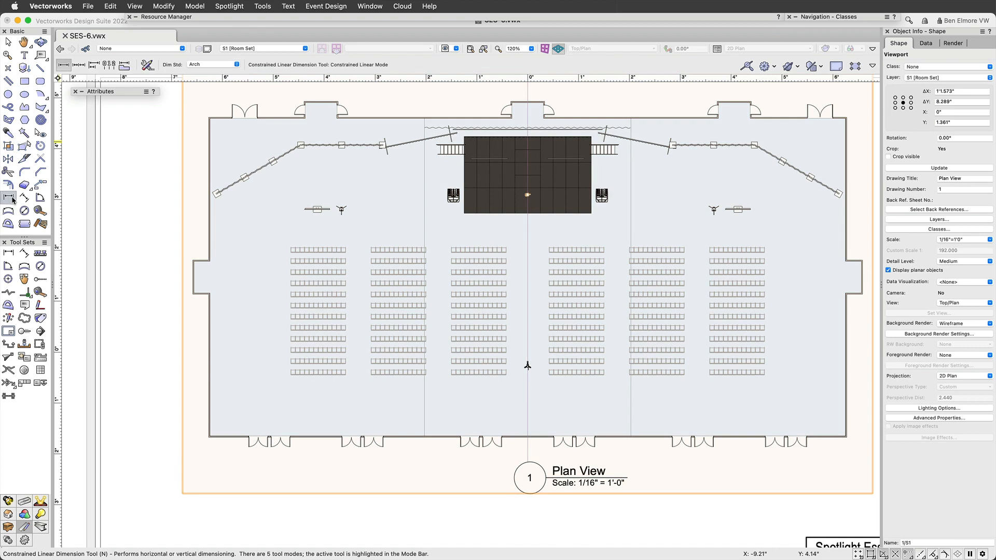
{"action": "left_click", "coordinate": [209, 261]}
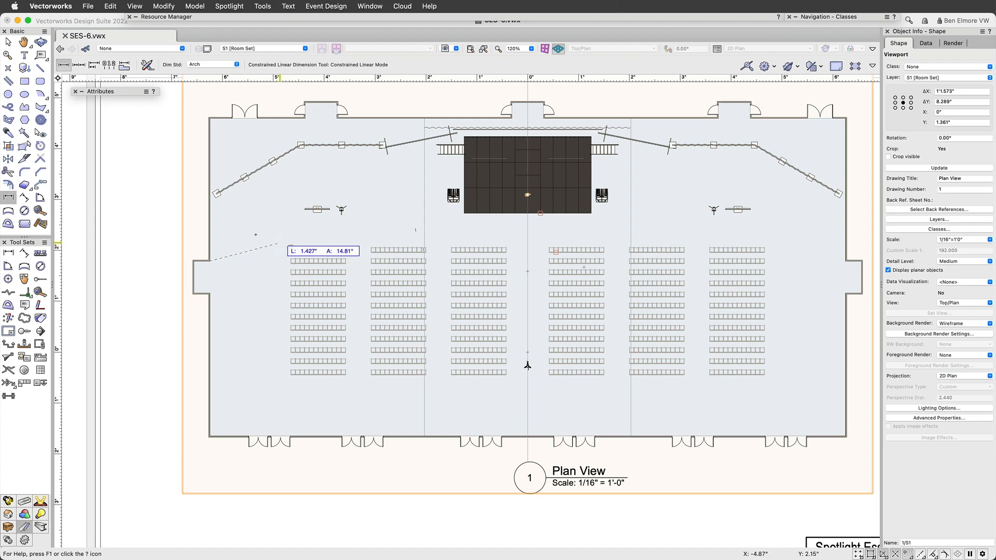
{"action": "key", "text": "Escape"}
{"action": "key", "text": "h"}
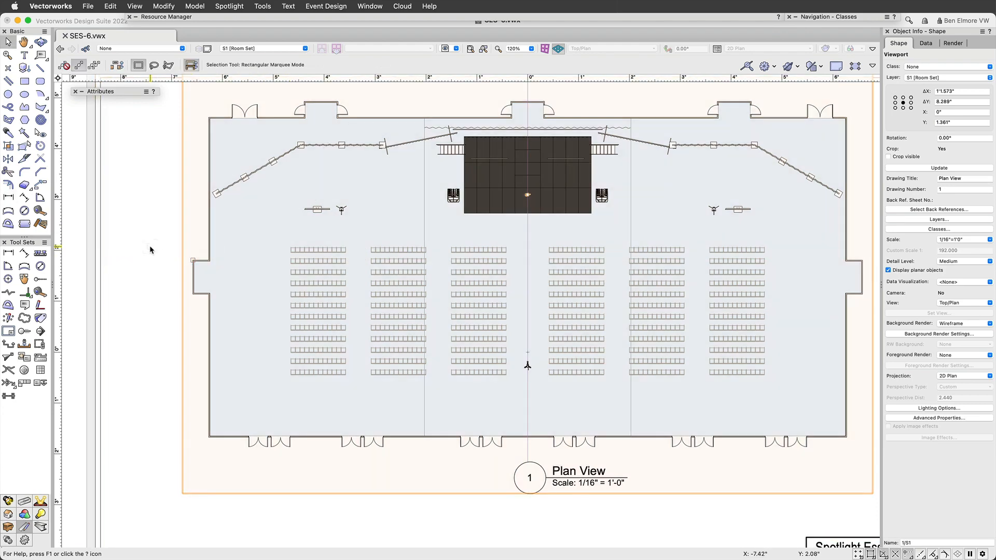
Open the annotations of the Plan View viewport for editing.
{"action": "scroll", "coordinate": [146, 243], "scroll_direction": "down", "scroll_amount": 2}
{"action": "left_click_drag", "start_coordinate": [500, 210], "coordinate": [530, 232]}
{"action": "key", "text": "x"}
{"action": "right_click", "coordinate": [501, 163]}
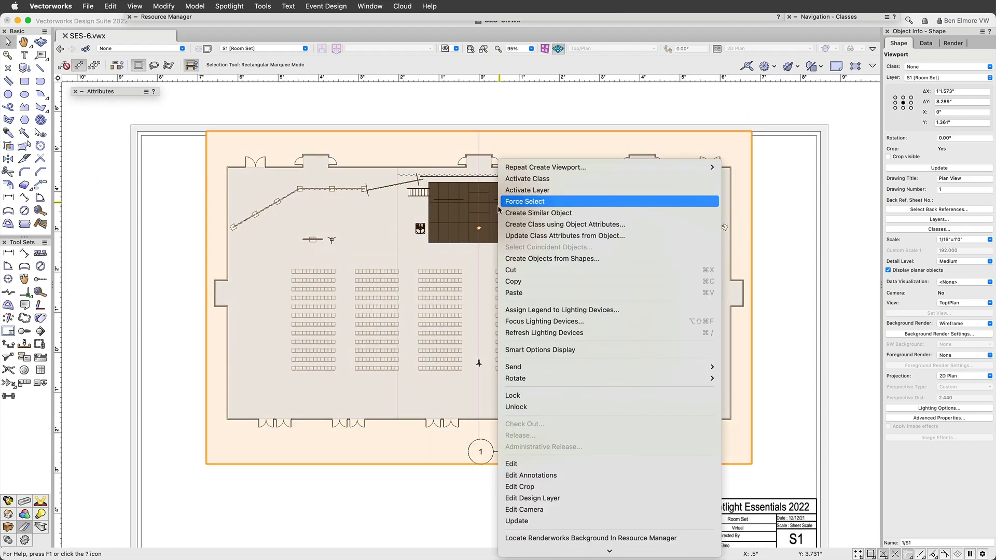
{"action": "left_click", "coordinate": [556, 474]}
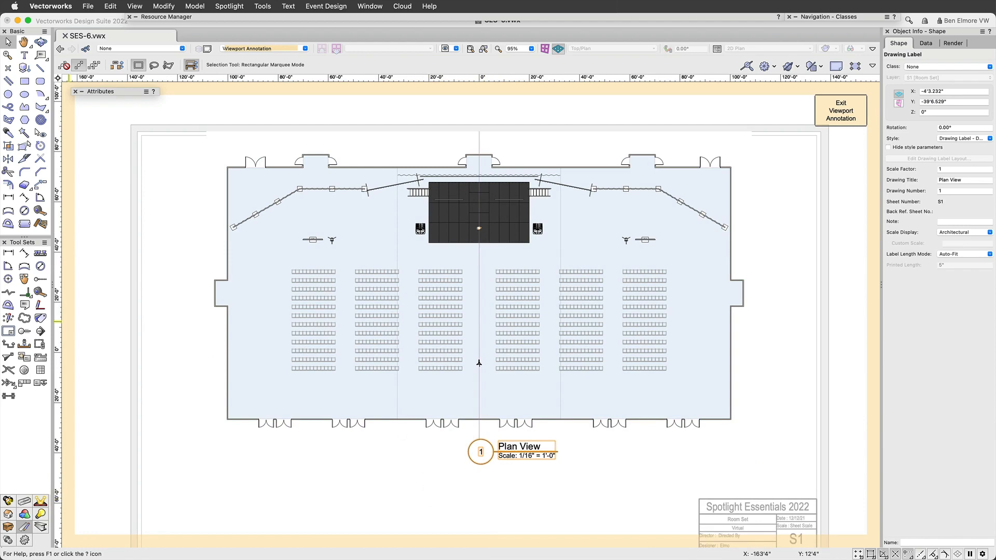
Add a horizontal constrained linear dimension from the room's left wall to the leftmost seating block.
{"action": "scroll", "coordinate": [115, 258], "scroll_direction": "up", "scroll_amount": 2}
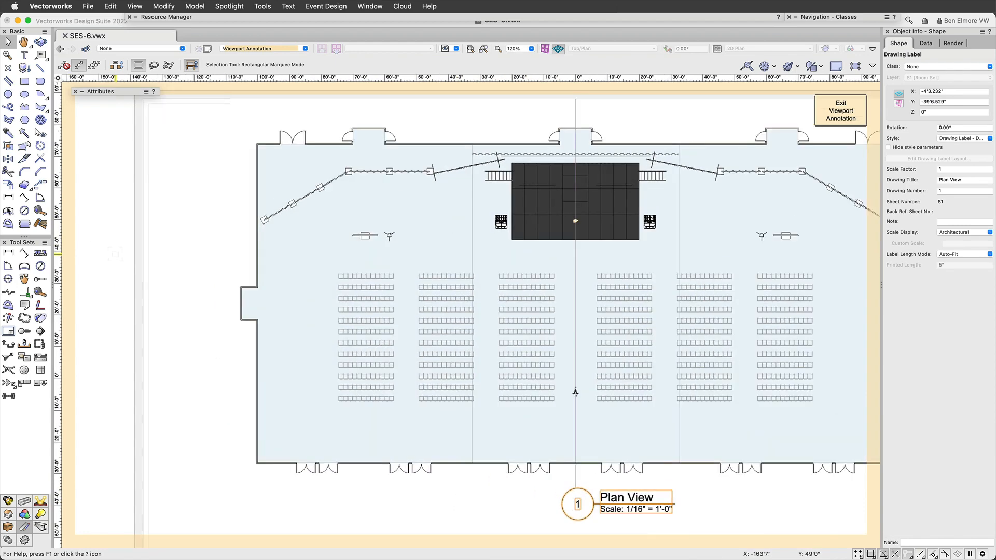
{"action": "left_click", "coordinate": [9, 198]}
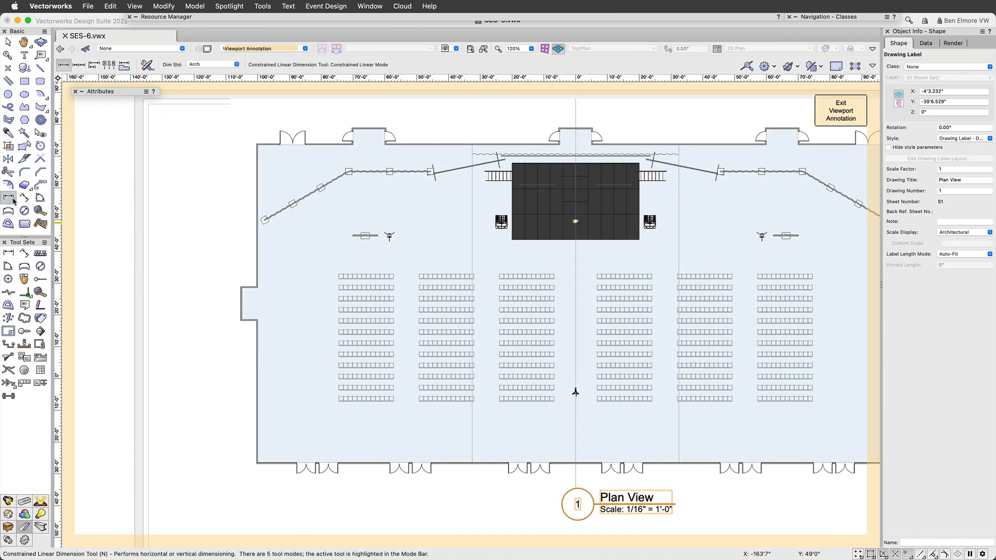
{"action": "scroll", "coordinate": [270, 270], "scroll_direction": "up", "scroll_amount": 5}
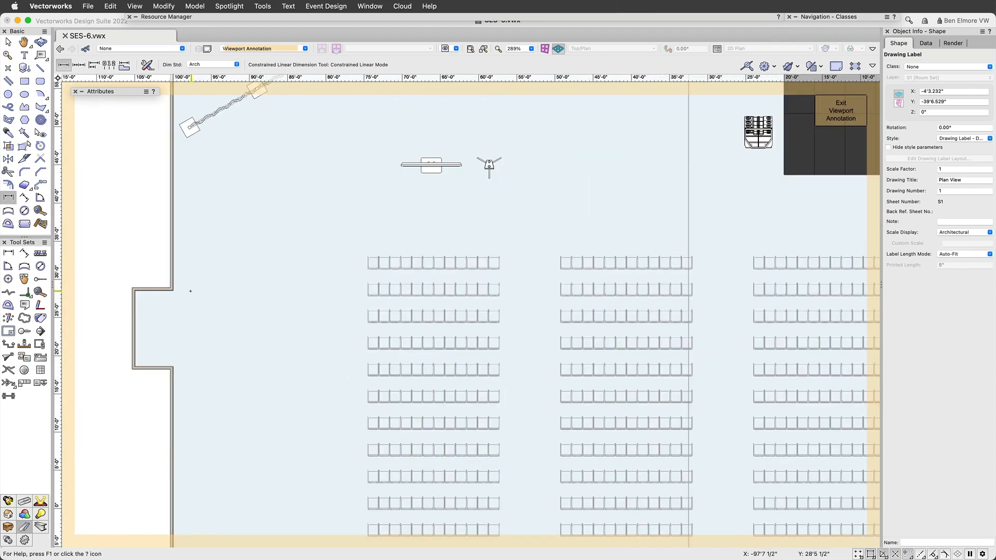
{"action": "left_click", "coordinate": [172, 290]}
{"action": "left_click", "coordinate": [367, 256]}
{"action": "left_click", "coordinate": [170, 301]}
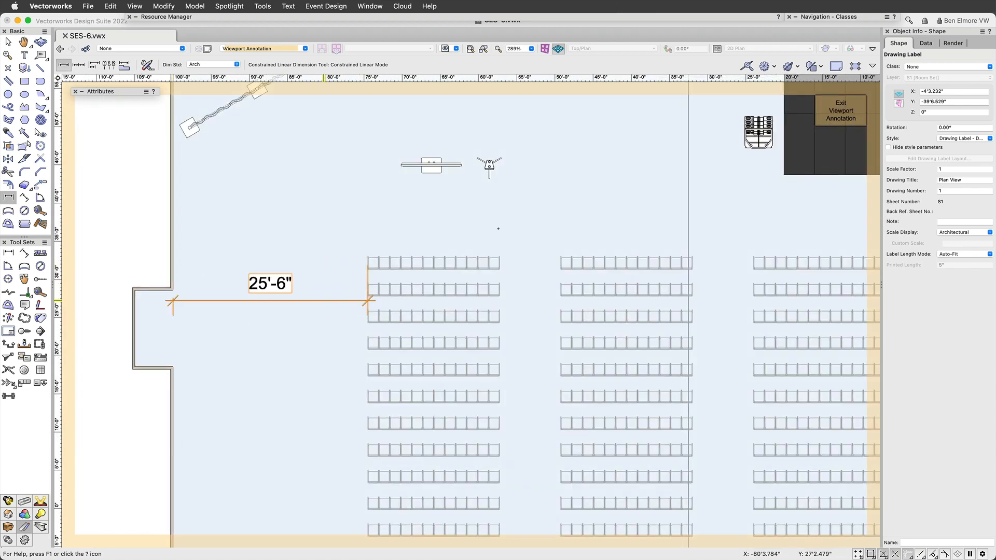
Dimension the two aisles between the three left seating blocks, in line with the wall dimension.
{"action": "left_click", "coordinate": [499, 256]}
{"action": "left_click", "coordinate": [561, 257]}
{"action": "left_click", "coordinate": [322, 301]}
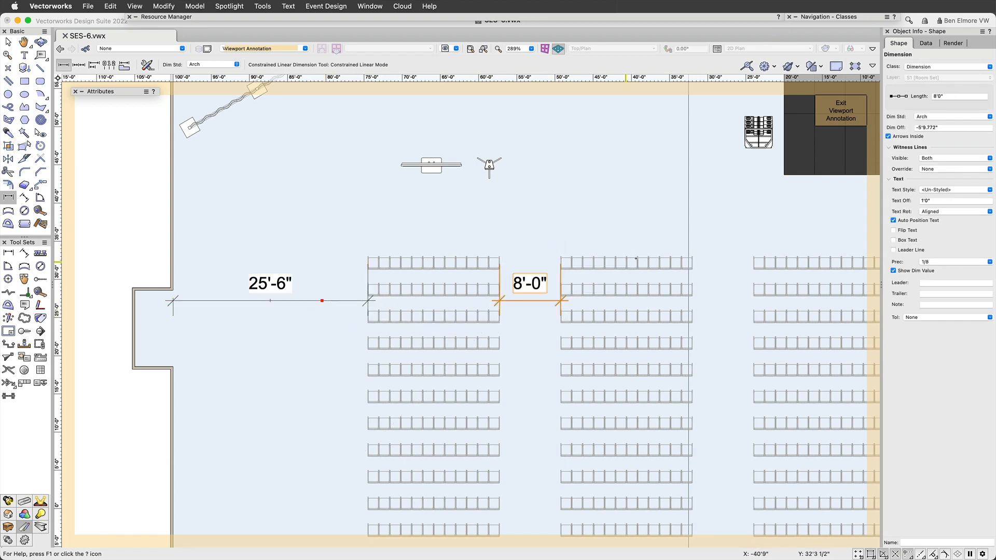
{"action": "left_click", "coordinate": [754, 257]}
{"action": "left_click", "coordinate": [522, 301]}
Dimension the centre aisle in line with the other aisle dimensions and set its precision to No Fractions.
{"action": "key", "text": "h"}
{"action": "left_click_drag", "start_coordinate": [596, 224], "coordinate": [207, 228]}
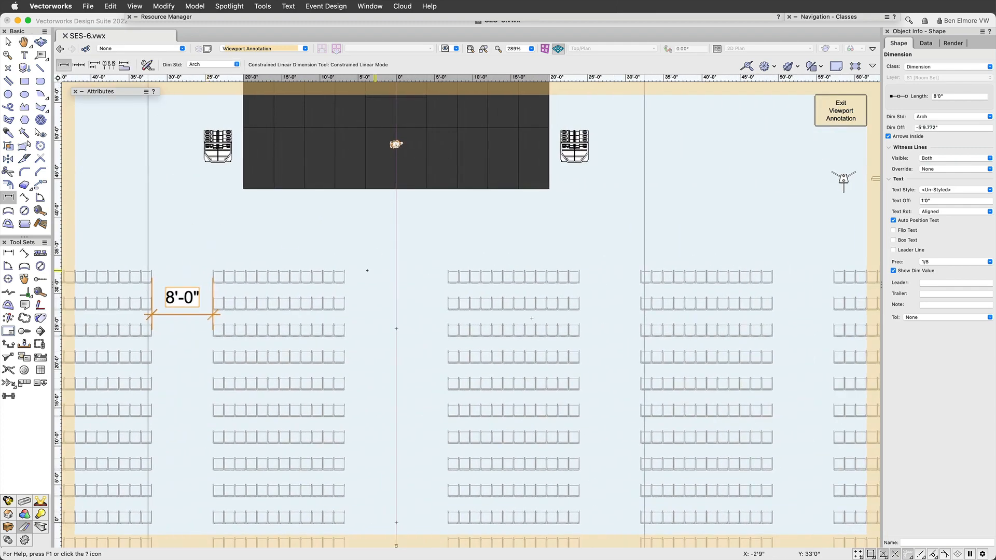
{"action": "left_click", "coordinate": [345, 270]}
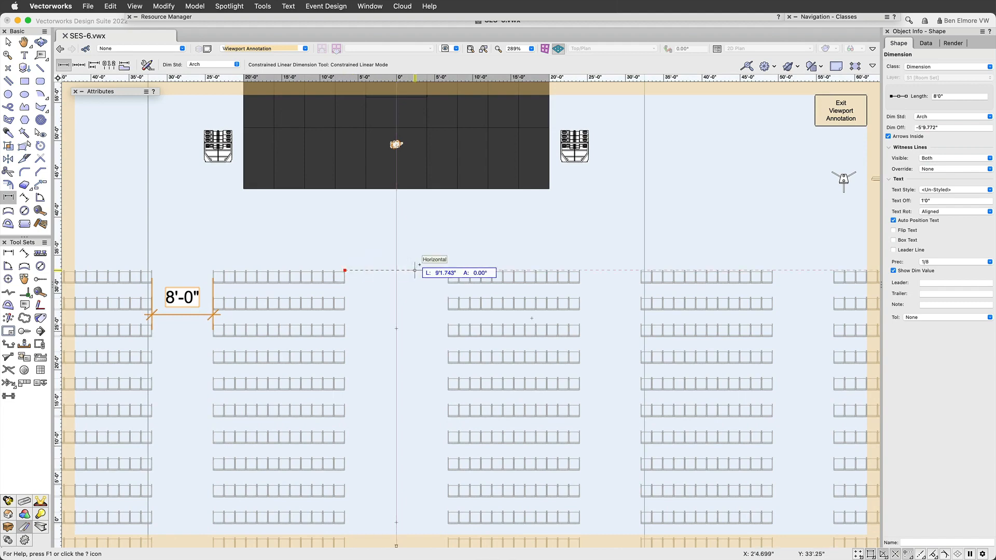
{"action": "left_click", "coordinate": [448, 270]}
{"action": "left_click", "coordinate": [322, 315]}
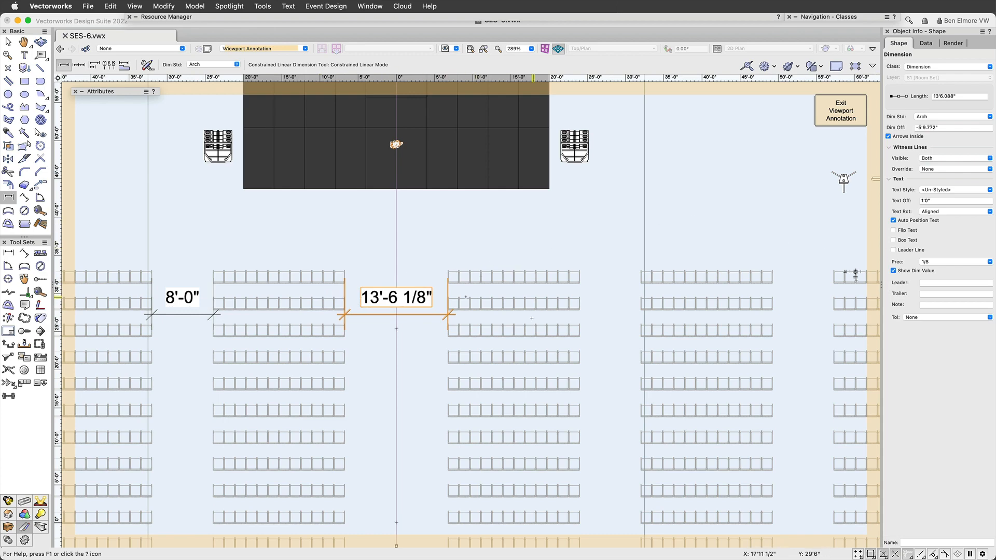
{"action": "left_click", "coordinate": [948, 263]}
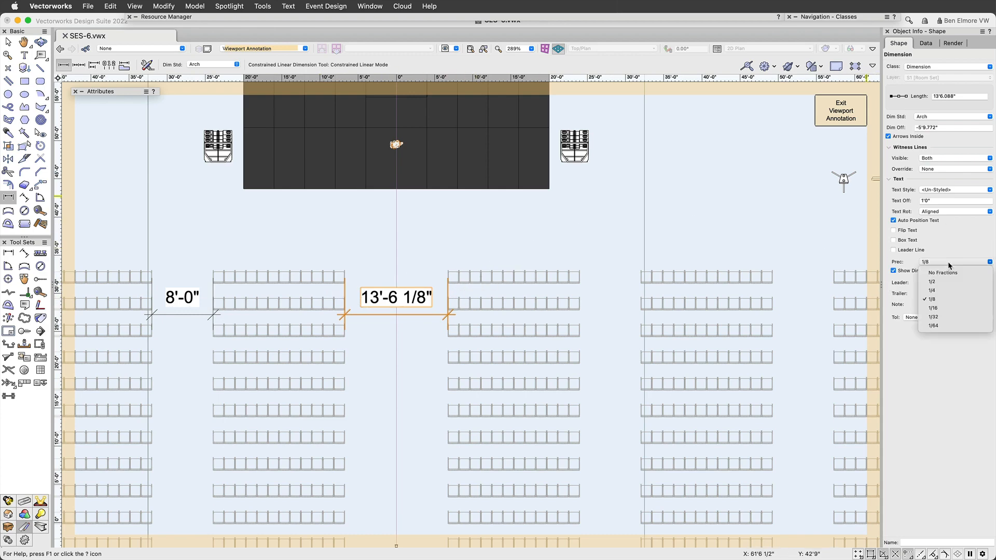
{"action": "left_click", "coordinate": [958, 272]}
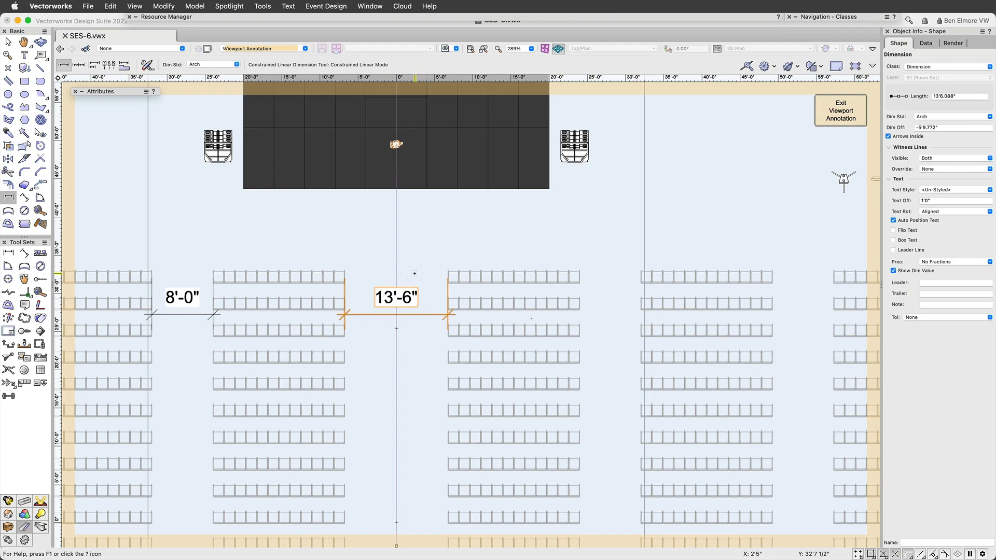
Add a vertical dimension from the front row of the leftmost seating block to the upper room wall.
{"action": "scroll", "coordinate": [415, 274], "scroll_direction": "down", "scroll_amount": 2}
{"action": "scroll", "coordinate": [227, 253], "scroll_direction": "up", "scroll_amount": 3}
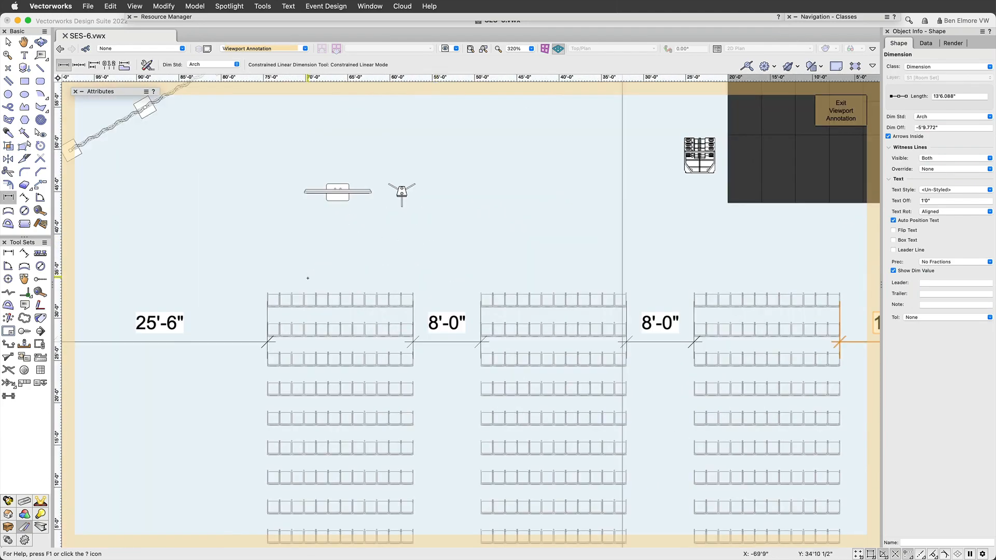
{"action": "left_click", "coordinate": [304, 292]}
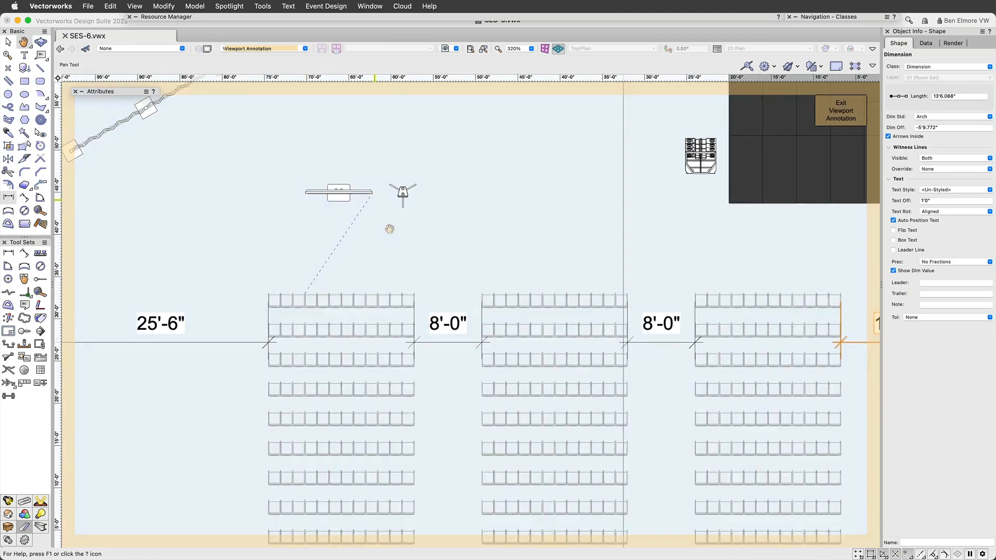
{"action": "middle_click_drag", "start_coordinate": [378, 209], "coordinate": [427, 362]}
{"action": "left_click", "coordinate": [356, 107]}
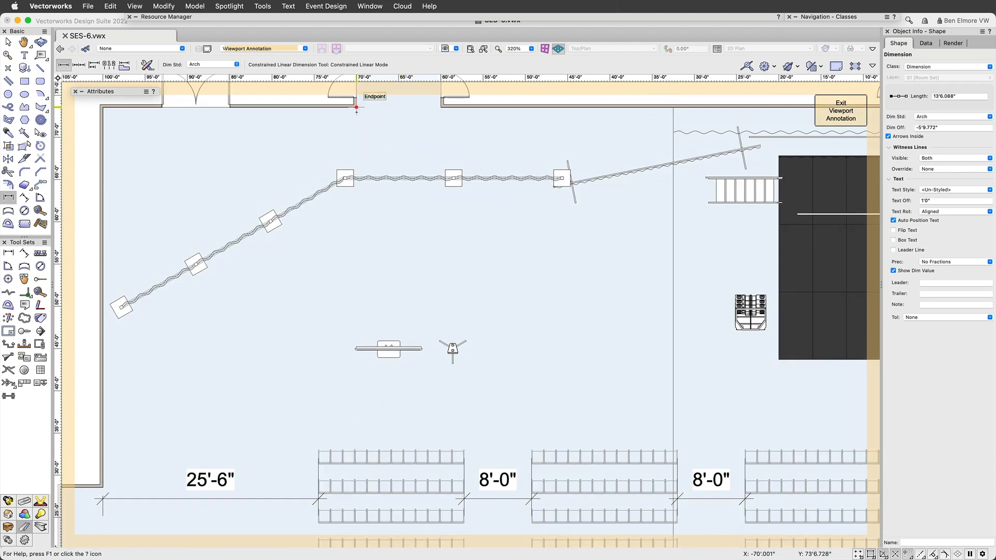
{"action": "left_click", "coordinate": [332, 122]}
Add a vertical dimension from the lower room wall to the leftmost block's last row, and exit the viewport annotations.
{"action": "scroll", "coordinate": [442, 343], "scroll_direction": "down", "scroll_amount": 6}
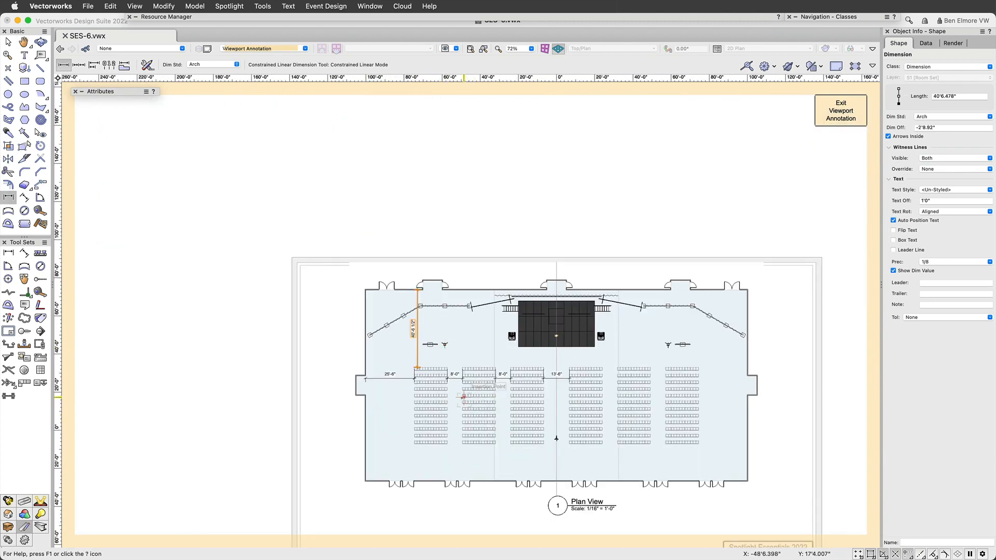
{"action": "scroll", "coordinate": [425, 471], "scroll_direction": "up", "scroll_amount": 3}
{"action": "left_click", "coordinate": [463, 487]}
{"action": "left_click", "coordinate": [416, 415]}
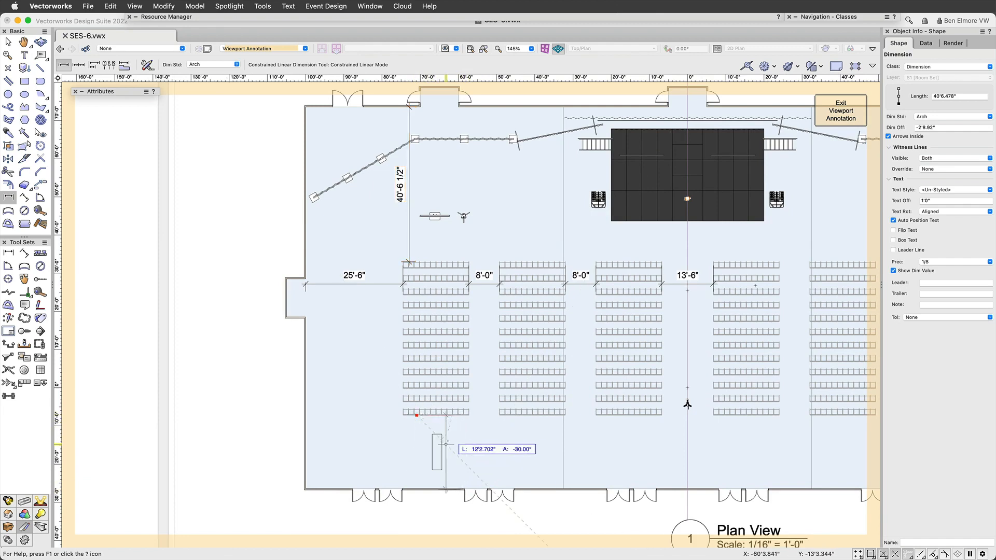
{"action": "left_click", "coordinate": [459, 453]}
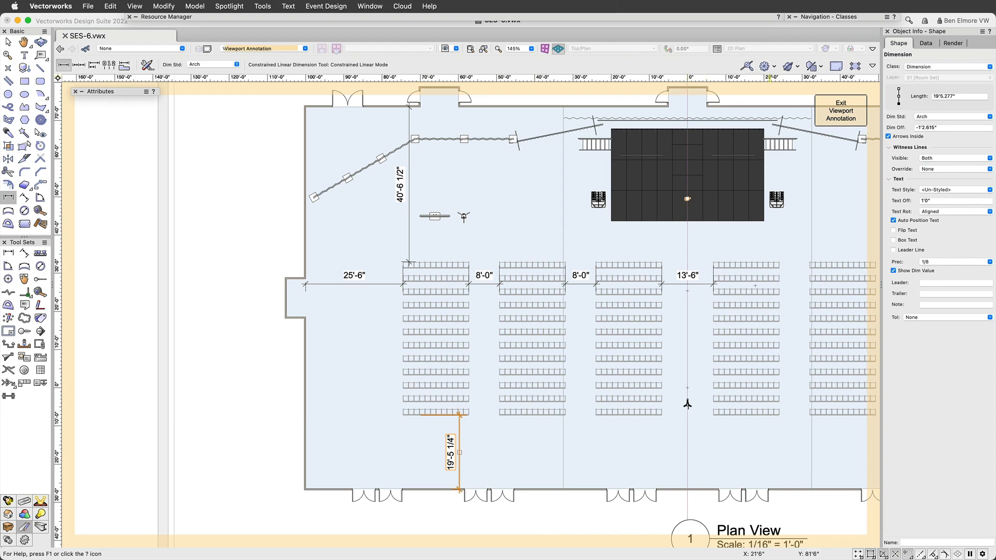
{"action": "left_click", "coordinate": [846, 116]}
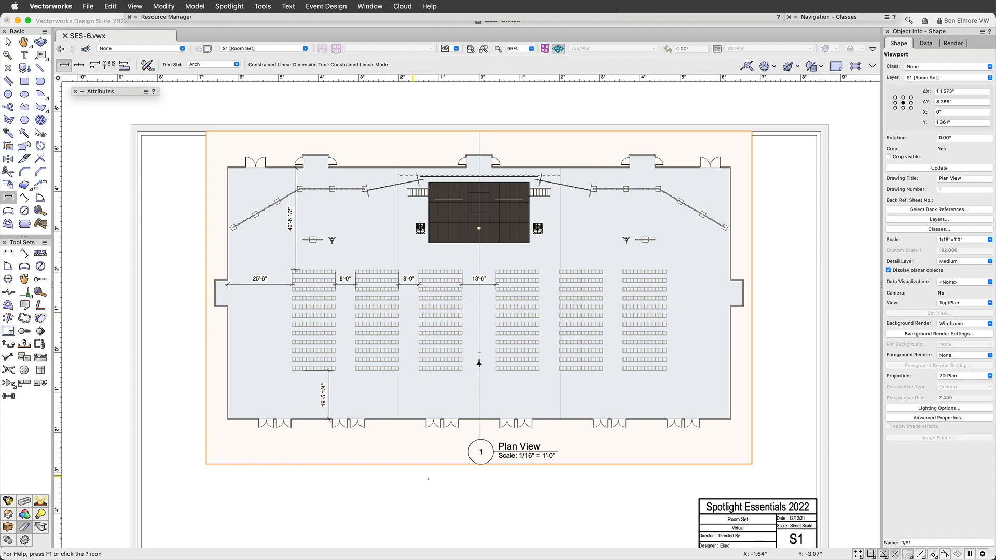
Start a new report and make it a custom report.
{"action": "scroll", "coordinate": [445, 440], "scroll_direction": "up", "scroll_amount": 3}
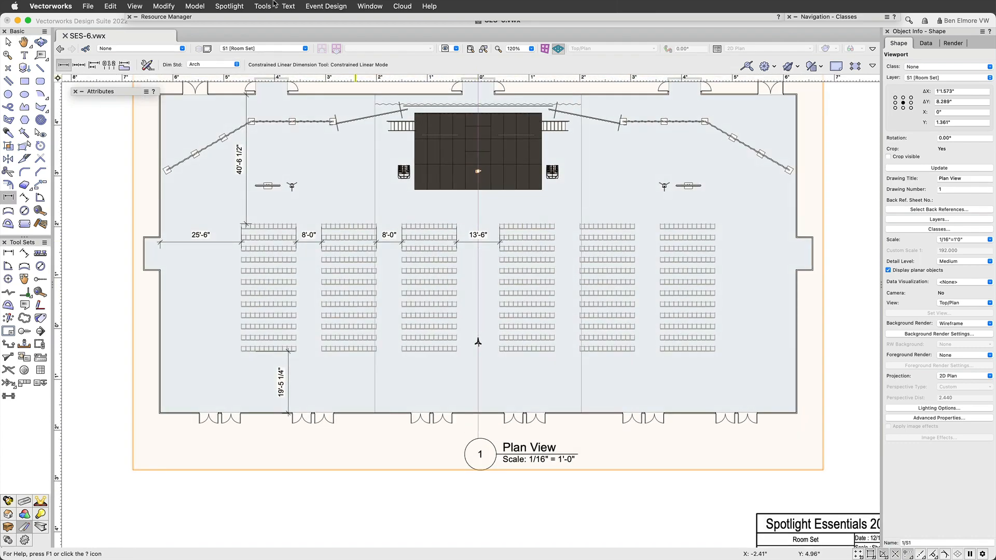
{"action": "left_click", "coordinate": [234, 6]}
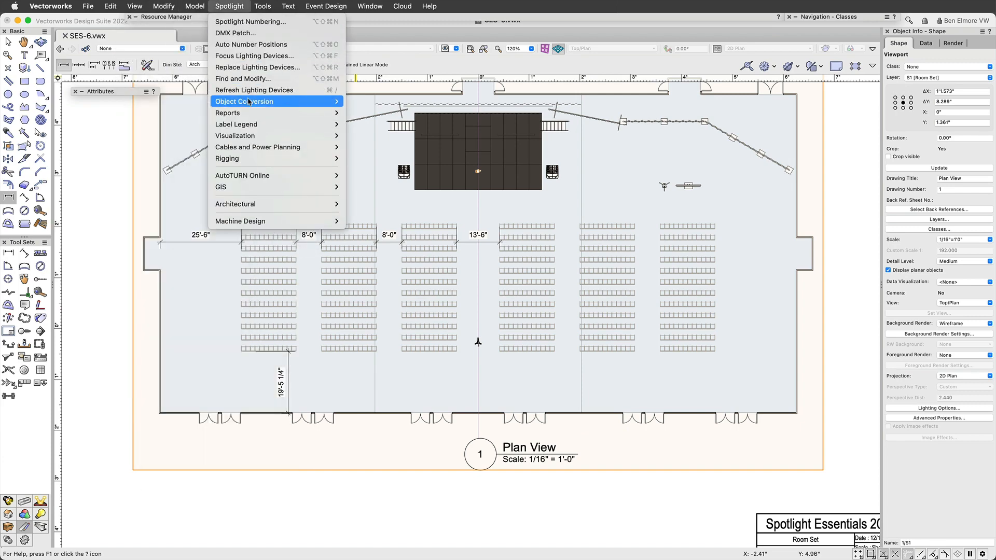
{"action": "mouse_move", "coordinate": [250, 114]}
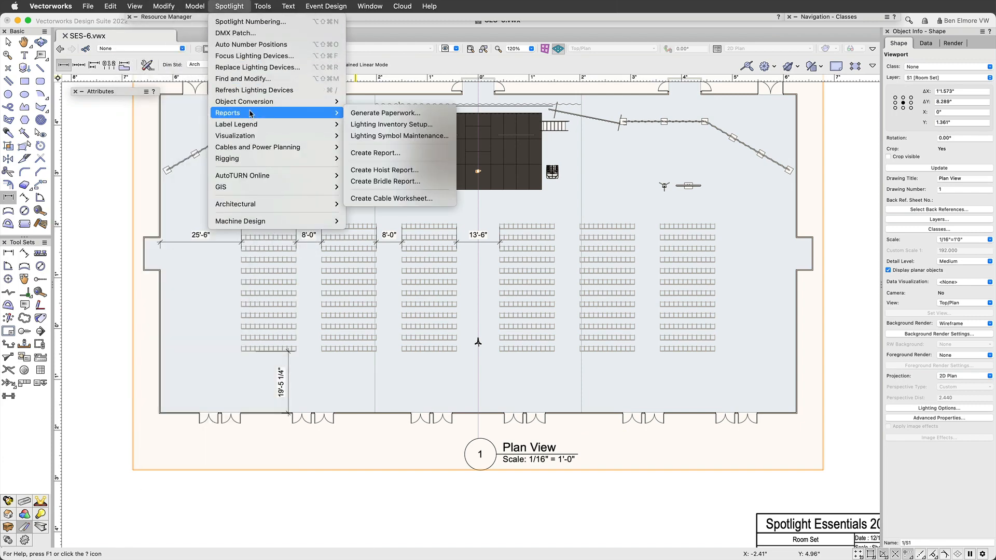
{"action": "left_click", "coordinate": [406, 153]}
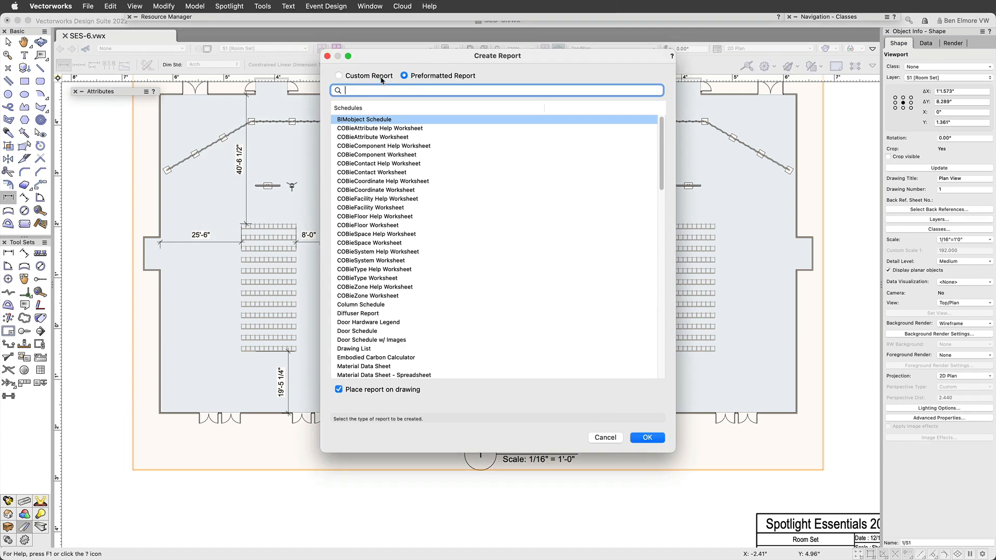
{"action": "left_click", "coordinate": [382, 79]}
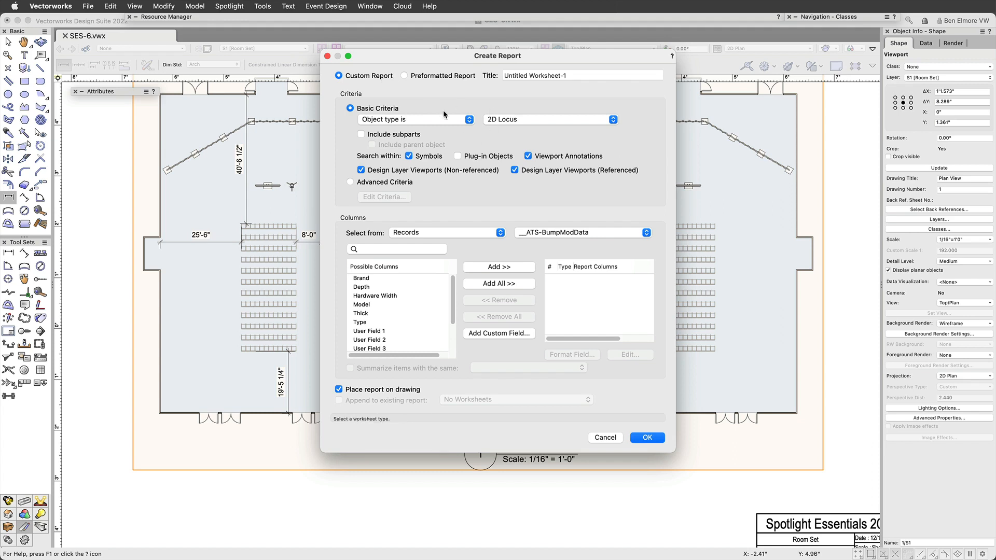
Set the report's basic criteria to objects with a record, using the Event Planning Record.
{"action": "left_click", "coordinate": [400, 120]}
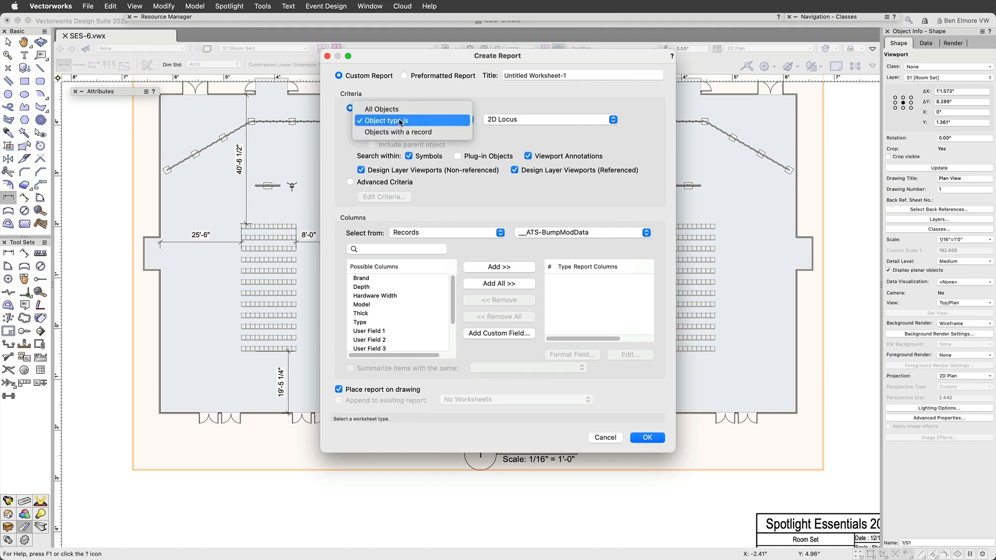
{"action": "left_click", "coordinate": [399, 132]}
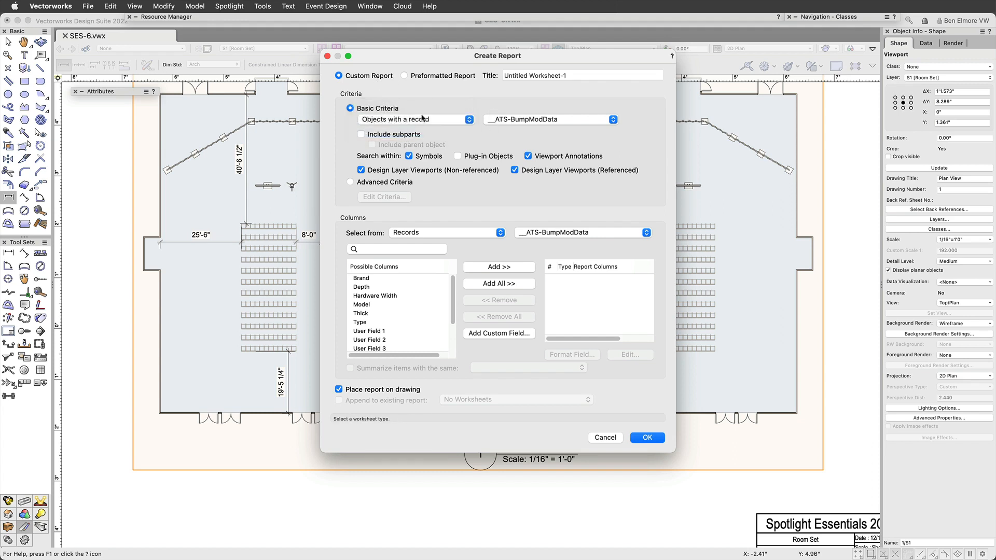
{"action": "left_click", "coordinate": [558, 121]}
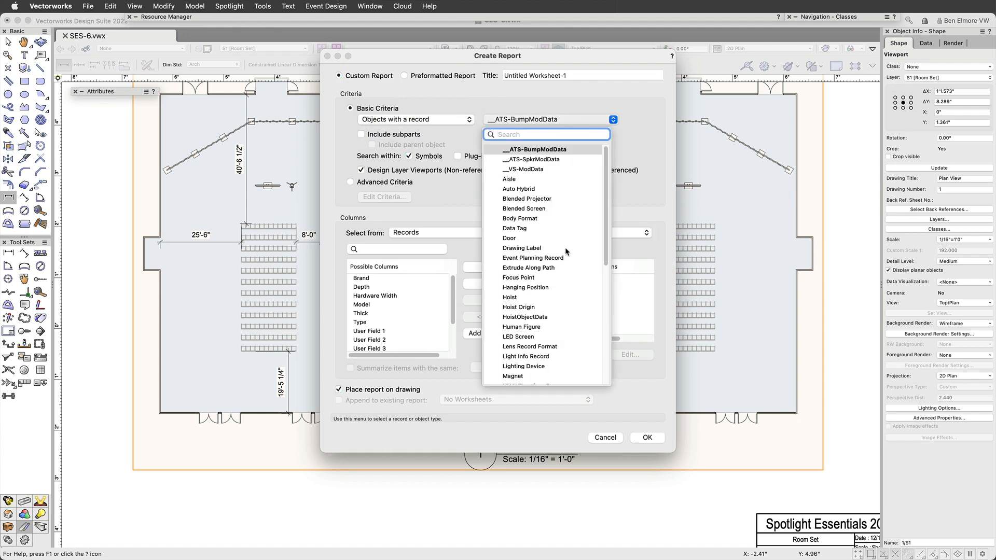
{"action": "left_click", "coordinate": [553, 261]}
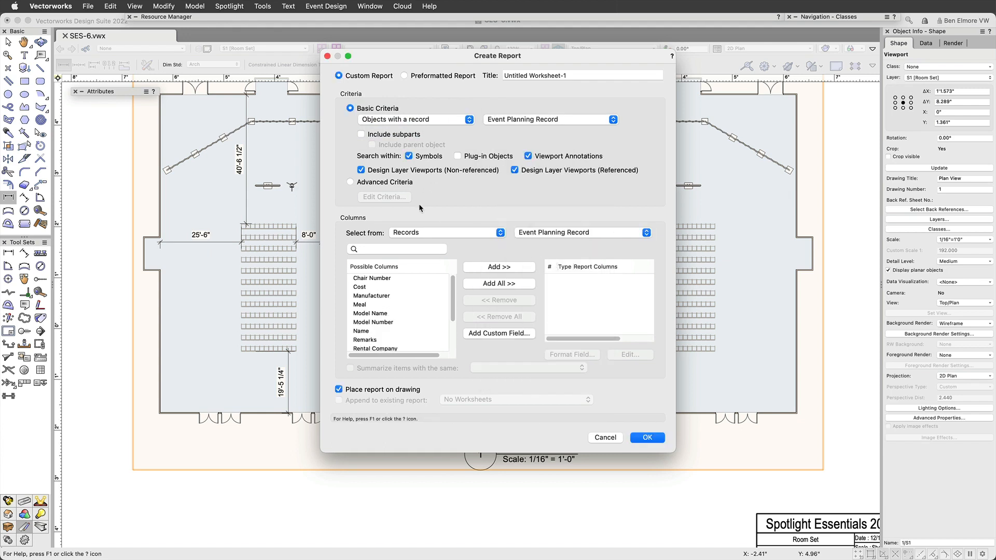
Add the Event Planning Record's Type field as a report column.
{"action": "scroll", "coordinate": [382, 337], "scroll_direction": "down", "scroll_amount": 3}
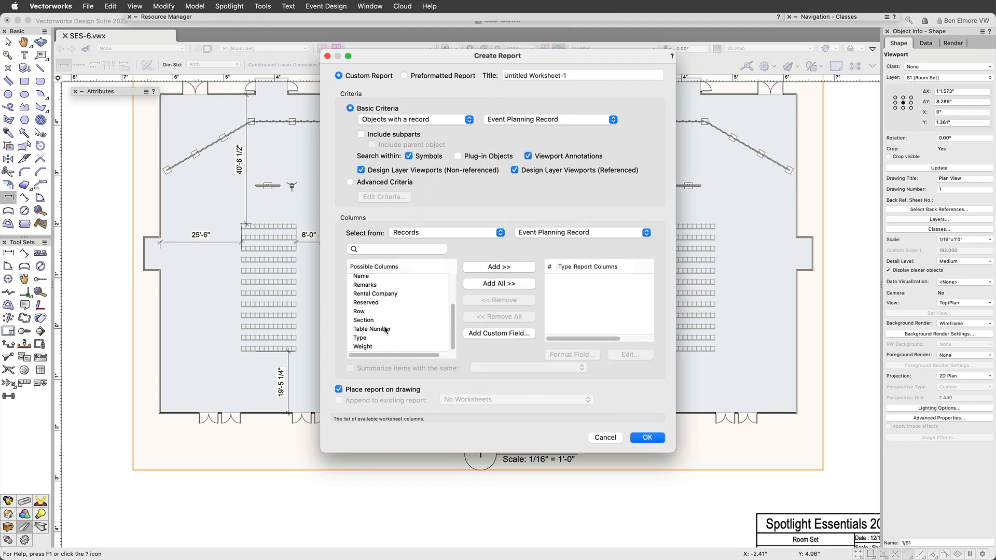
{"action": "double_click", "coordinate": [360, 338]}
{"action": "scroll", "coordinate": [374, 311], "scroll_direction": "up", "scroll_amount": 3}
{"action": "scroll", "coordinate": [374, 311], "scroll_direction": "down", "scroll_amount": 3}
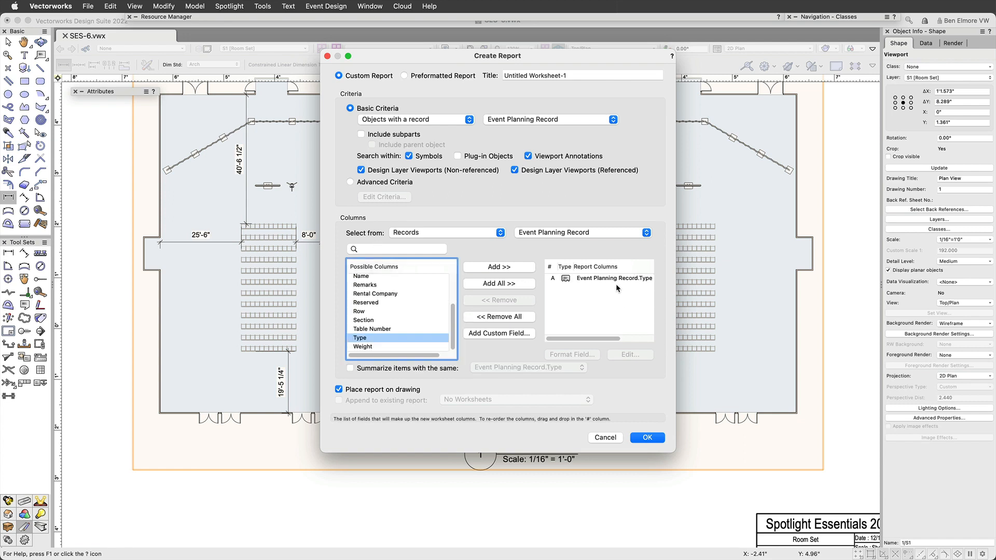
Add the Count and Image functions as further report columns.
{"action": "left_click", "coordinate": [418, 233]}
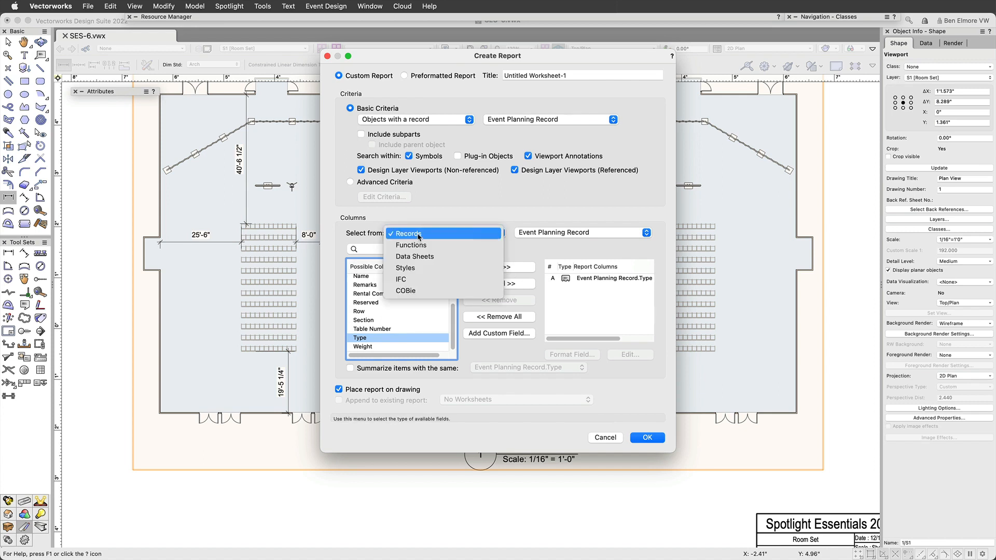
{"action": "left_click", "coordinate": [424, 246]}
{"action": "scroll", "coordinate": [411, 308], "scroll_direction": "down", "scroll_amount": 2}
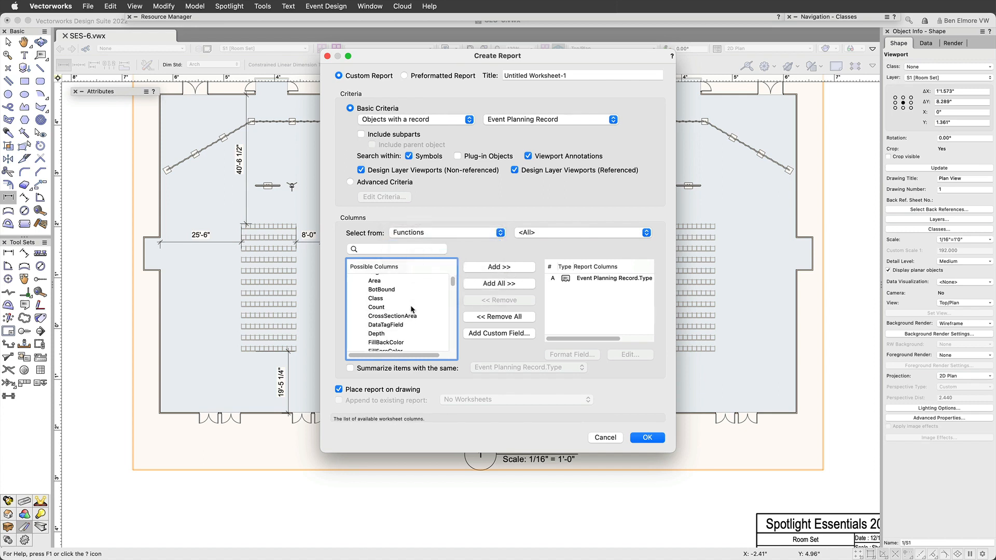
{"action": "double_click", "coordinate": [393, 308]}
{"action": "scroll", "coordinate": [393, 310], "scroll_direction": "down", "scroll_amount": 3}
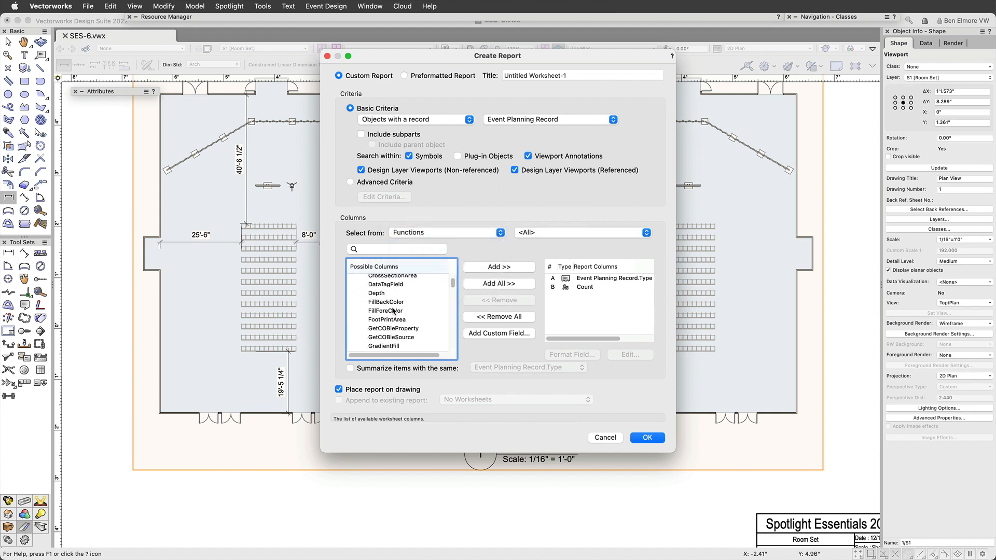
{"action": "scroll", "coordinate": [393, 310], "scroll_direction": "down", "scroll_amount": 2}
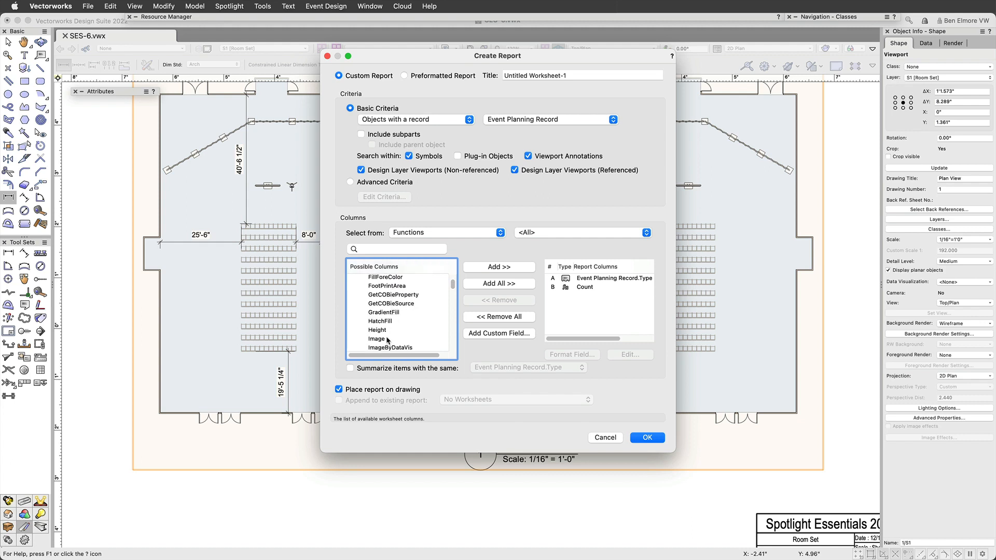
{"action": "double_click", "coordinate": [387, 338]}
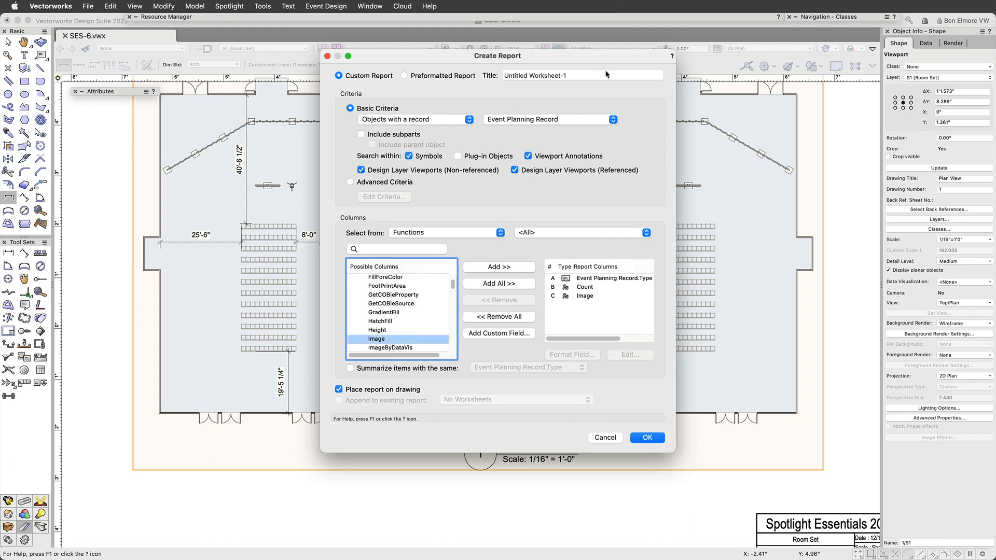
Title the report Chair Count, turn off placing it on the drawing, and create it.
{"action": "left_click_drag", "start_coordinate": [604, 76], "coordinate": [411, 71]}
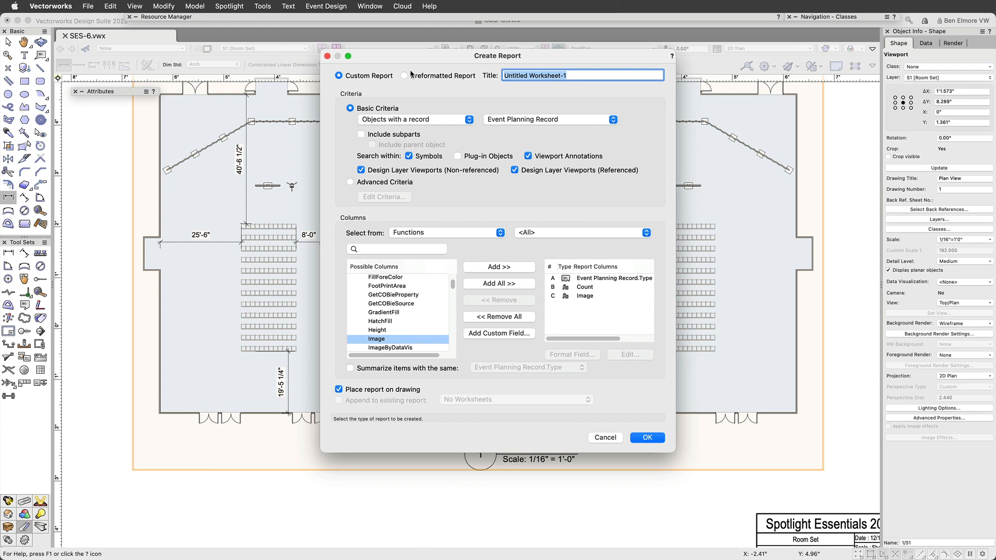
{"action": "type", "text": "Chair C"}
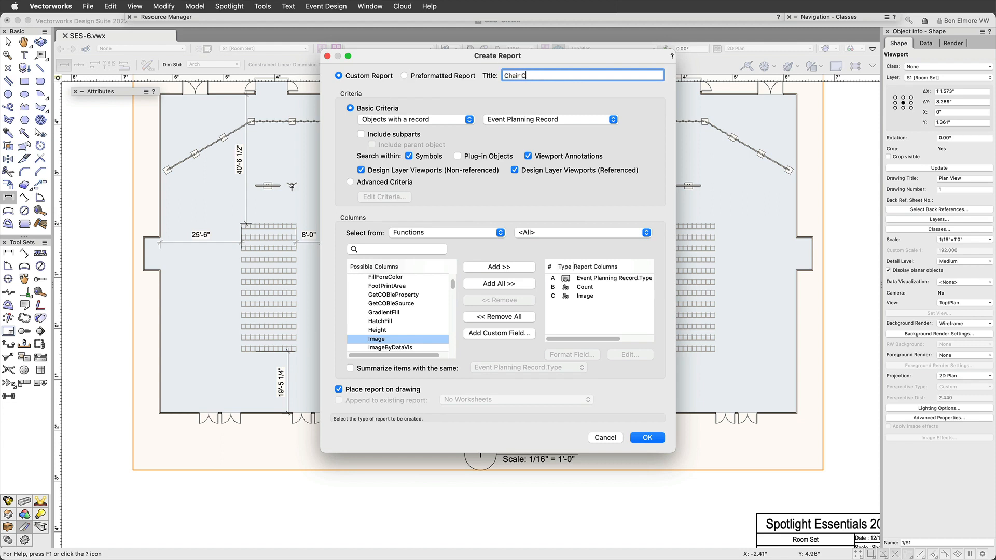
{"action": "type", "text": "ount"}
{"action": "left_click", "coordinate": [397, 390]}
{"action": "left_click", "coordinate": [648, 439]}
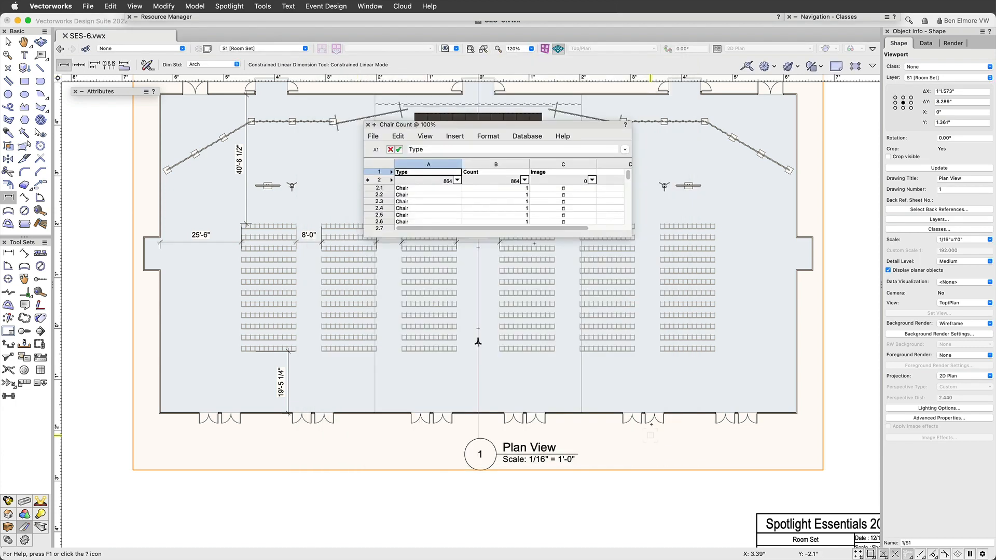
Move and enlarge the Chair Count worksheet window, and summarize the database rows by the Type column.
{"action": "left_click_drag", "start_coordinate": [520, 126], "coordinate": [327, 90]}
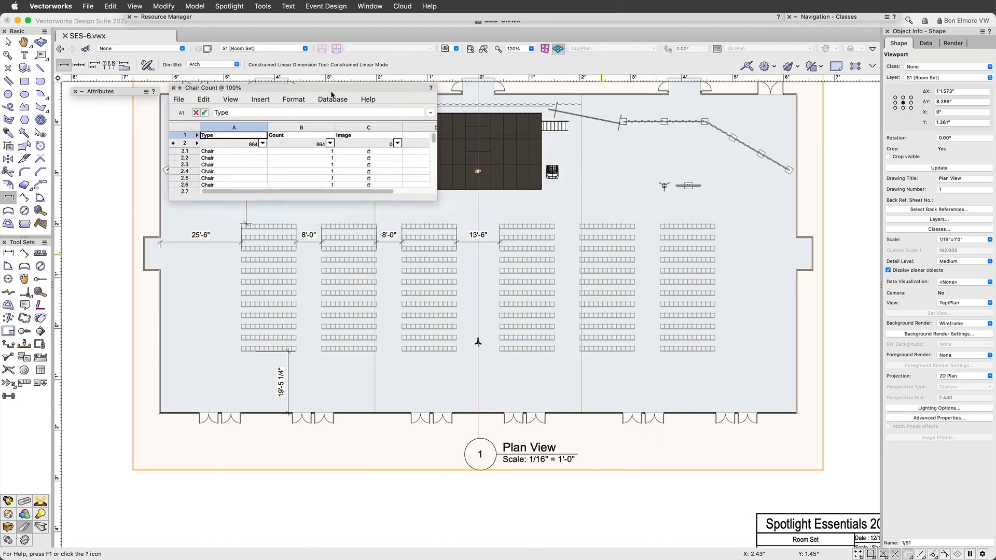
{"action": "left_click_drag", "start_coordinate": [437, 199], "coordinate": [770, 477]}
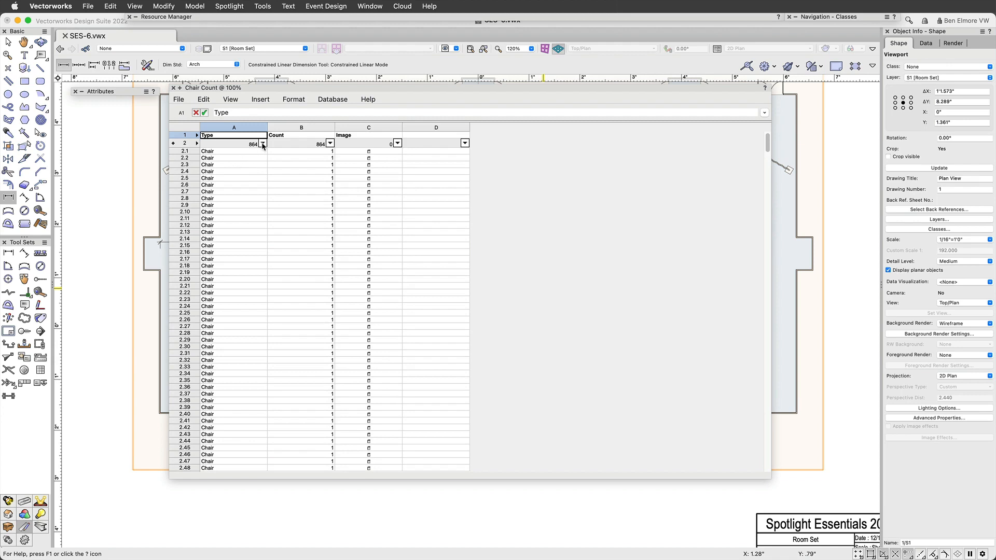
{"action": "left_click", "coordinate": [263, 144]}
{"action": "left_click", "coordinate": [236, 184]}
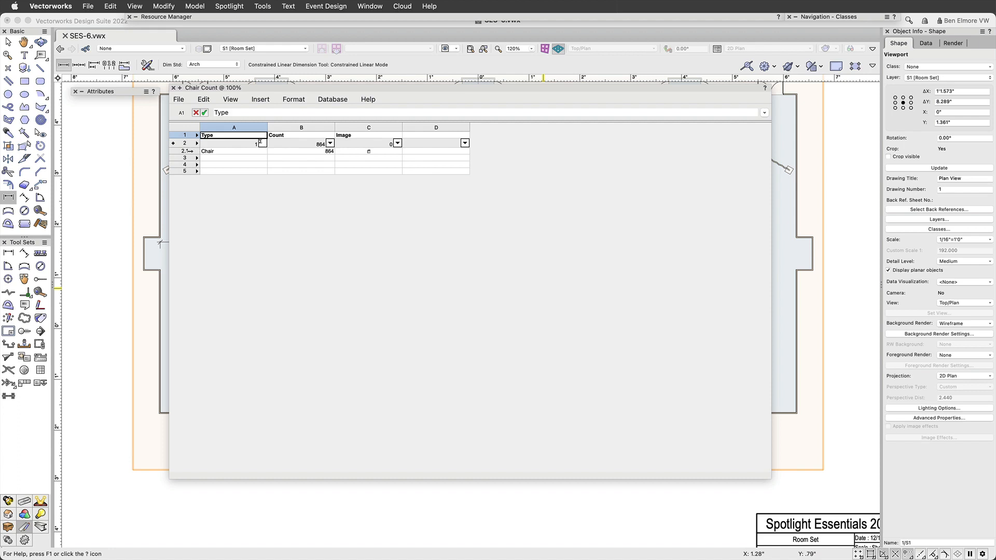
Increase the height of the Chair row so its image fits, and narrow the Type and Count columns.
{"action": "left_click", "coordinate": [189, 150]}
{"action": "left_click_drag", "start_coordinate": [188, 154], "coordinate": [192, 185]}
{"action": "left_click_drag", "start_coordinate": [237, 127], "coordinate": [289, 125]}
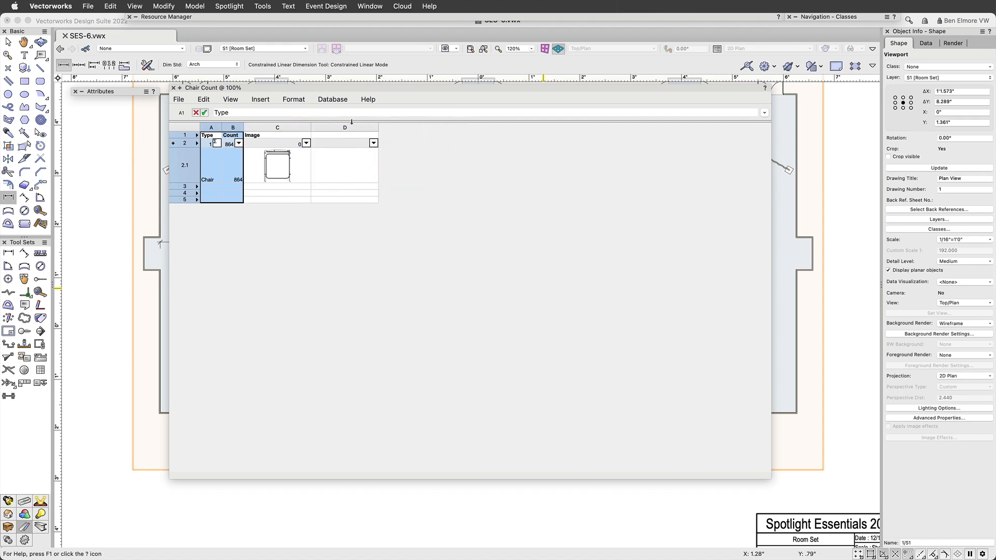
Delete the empty column D and the empty rows 3 to 5 from the worksheet.
{"action": "left_click", "coordinate": [346, 127]}
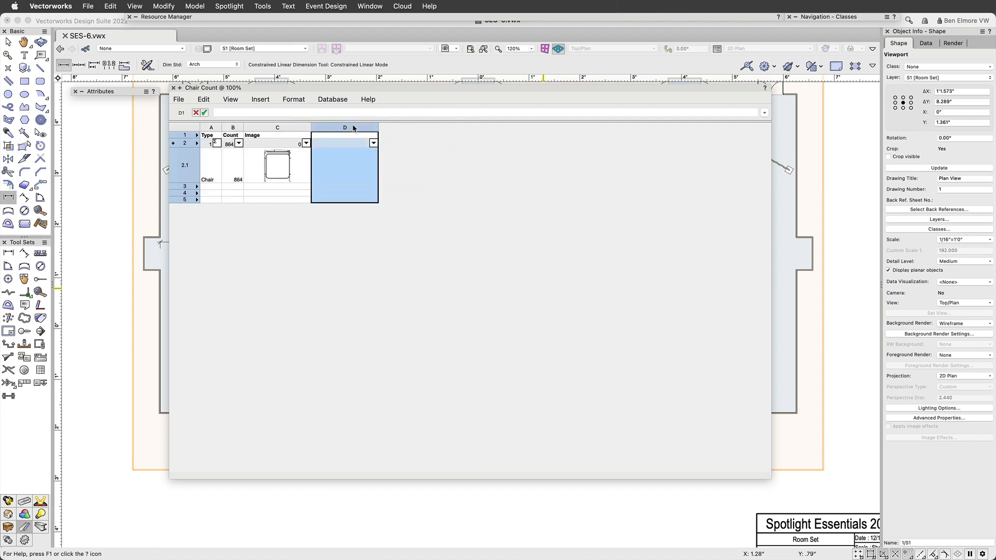
{"action": "right_click", "coordinate": [352, 124]}
{"action": "left_click", "coordinate": [397, 174]}
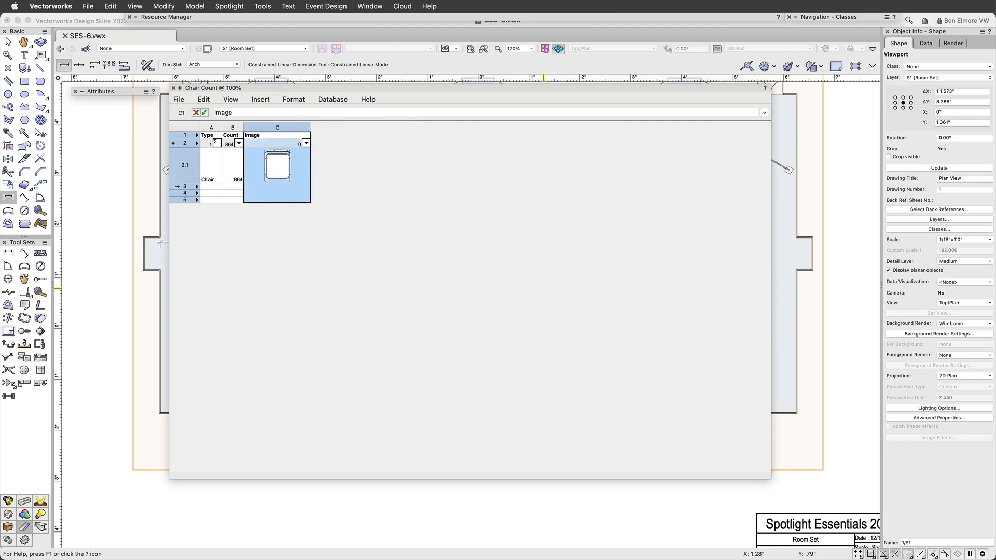
{"action": "left_click_drag", "start_coordinate": [184, 186], "coordinate": [182, 200]}
{"action": "right_click", "coordinate": [182, 192]}
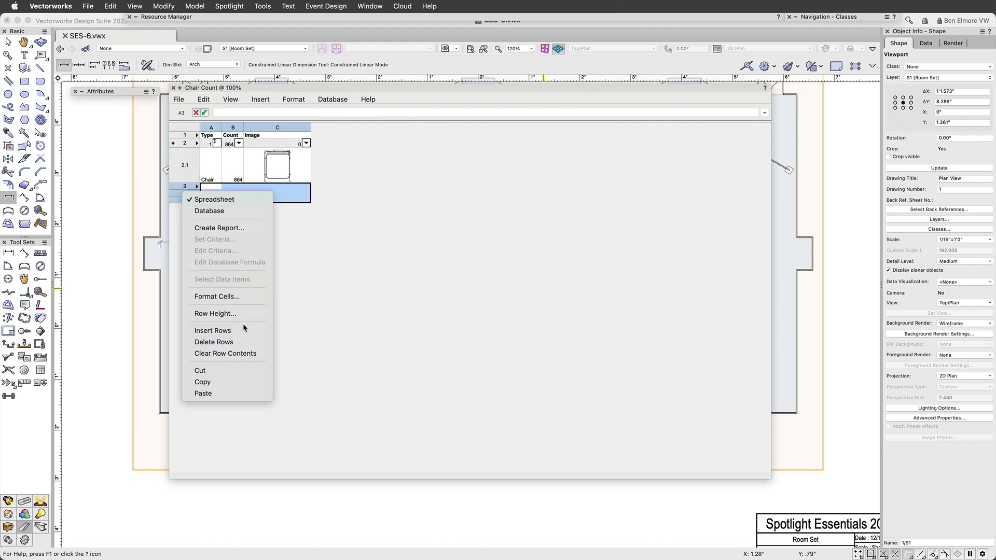
{"action": "left_click", "coordinate": [247, 342]}
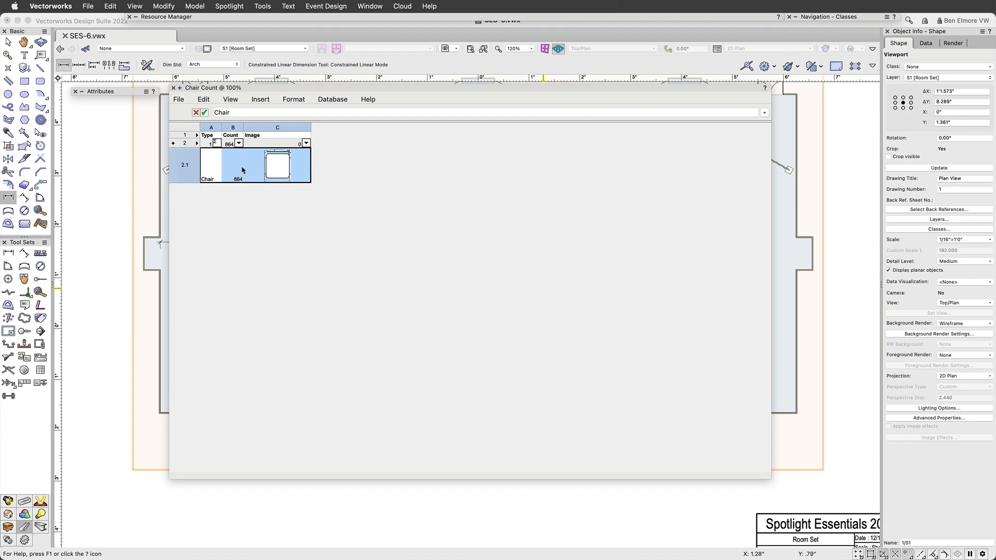
Place the Chair Count worksheet on the drawing and close its editing window.
{"action": "left_click", "coordinate": [177, 100]}
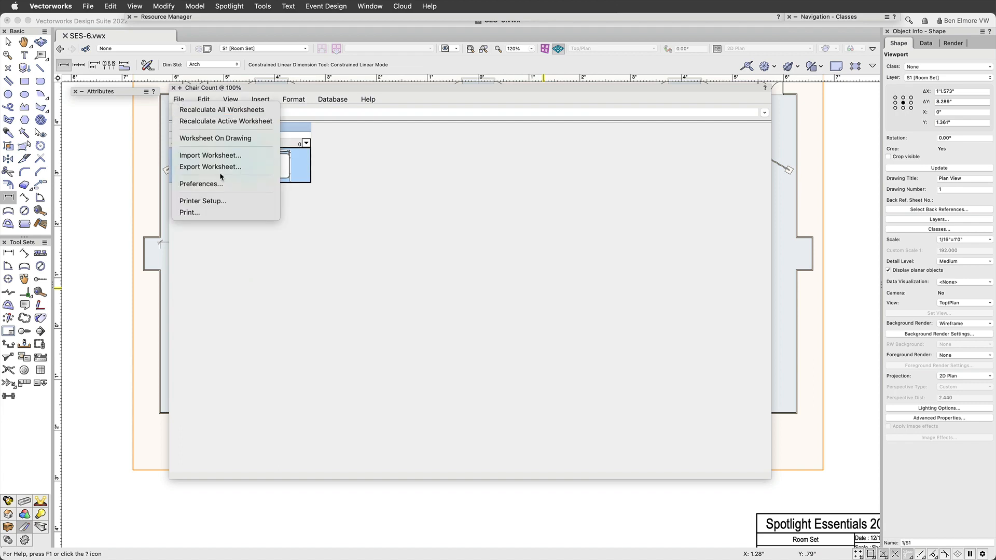
{"action": "left_click", "coordinate": [220, 139]}
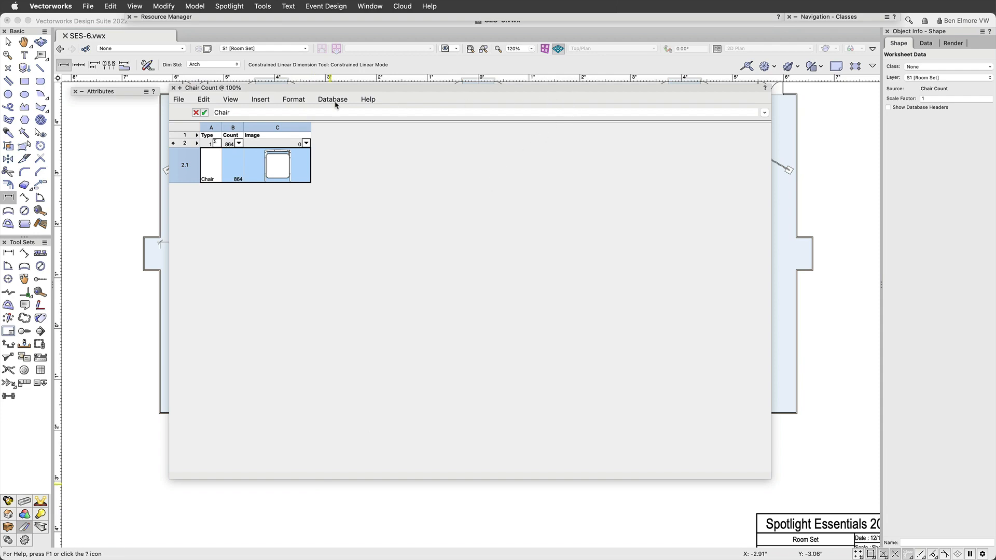
{"action": "left_click", "coordinate": [174, 88]}
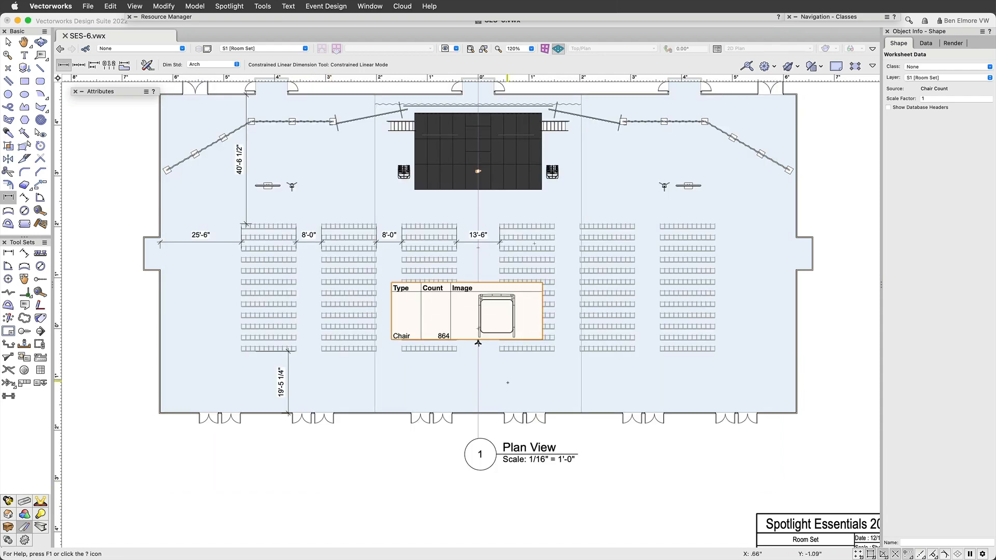
Move the Chair Count table to the lower-left corner of the sheet, below the Plan View viewport.
{"action": "scroll", "coordinate": [478, 306], "scroll_direction": "down", "scroll_amount": 1}
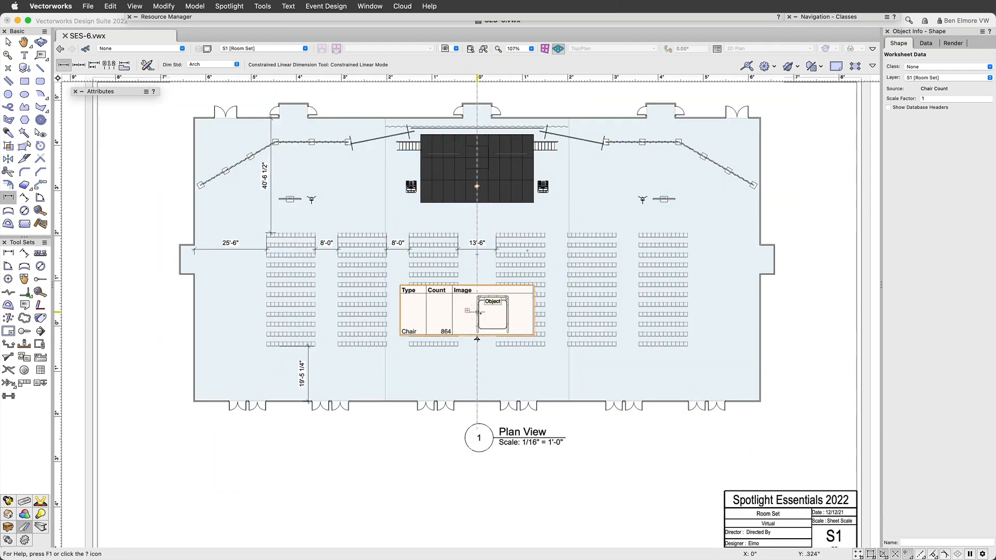
{"action": "key", "text": "x"}
{"action": "left_click_drag", "start_coordinate": [483, 310], "coordinate": [219, 500]}
{"action": "scroll", "coordinate": [316, 465], "scroll_direction": "down", "scroll_amount": 10}
{"action": "scroll", "coordinate": [315, 465], "scroll_direction": "up", "scroll_amount": 6}
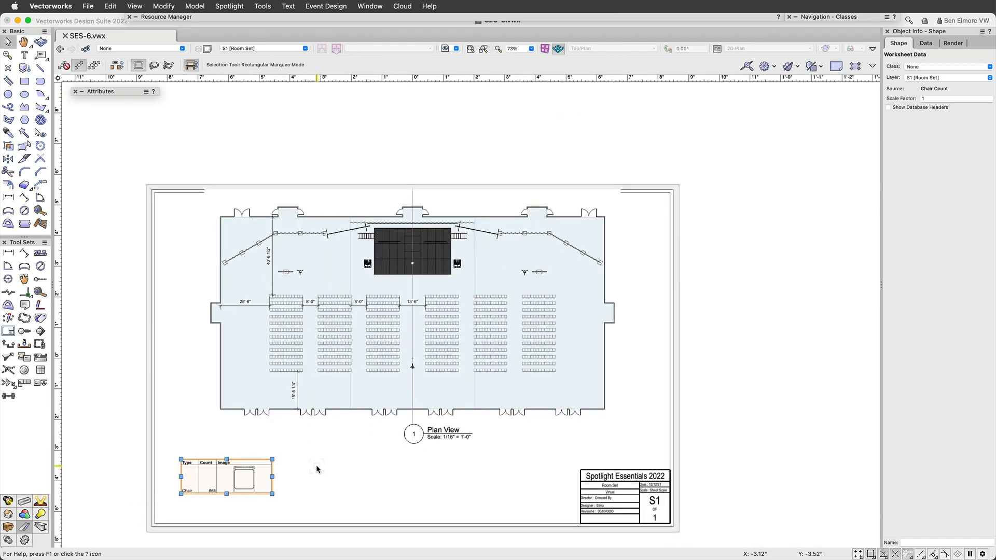
Select the Plan View viewport and bring the whole sheet into view.
{"action": "scroll", "coordinate": [340, 466], "scroll_direction": "down", "scroll_amount": 2}
{"action": "left_click", "coordinate": [445, 202]}
{"action": "scroll", "coordinate": [430, 183], "scroll_direction": "up", "scroll_amount": 1}
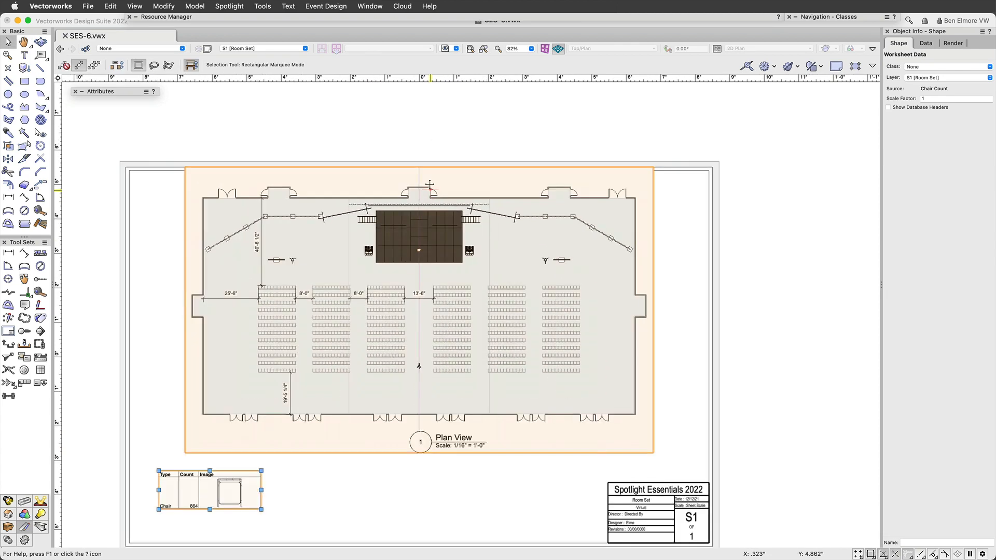
{"action": "left_click", "coordinate": [424, 185]}
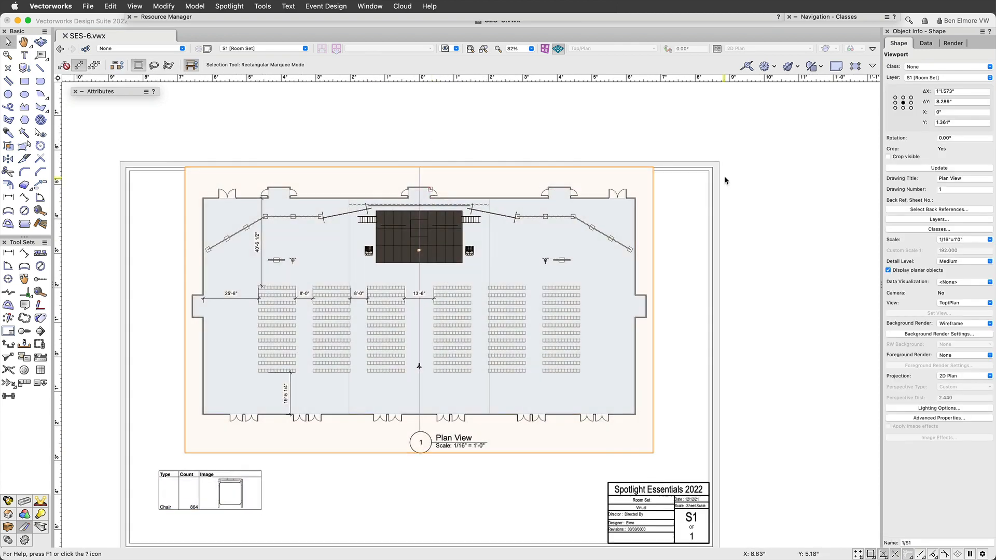
{"action": "scroll", "coordinate": [796, 234], "scroll_direction": "down", "scroll_amount": 2}
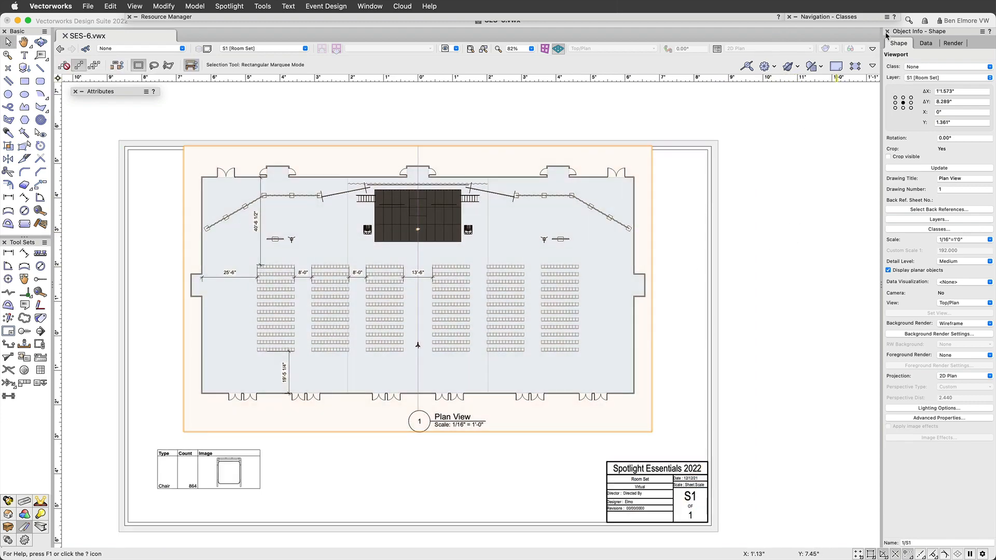
Duplicate sheet layer S1 to create a second Room Set sheet, S2.
{"action": "mouse_move", "coordinate": [827, 20]}
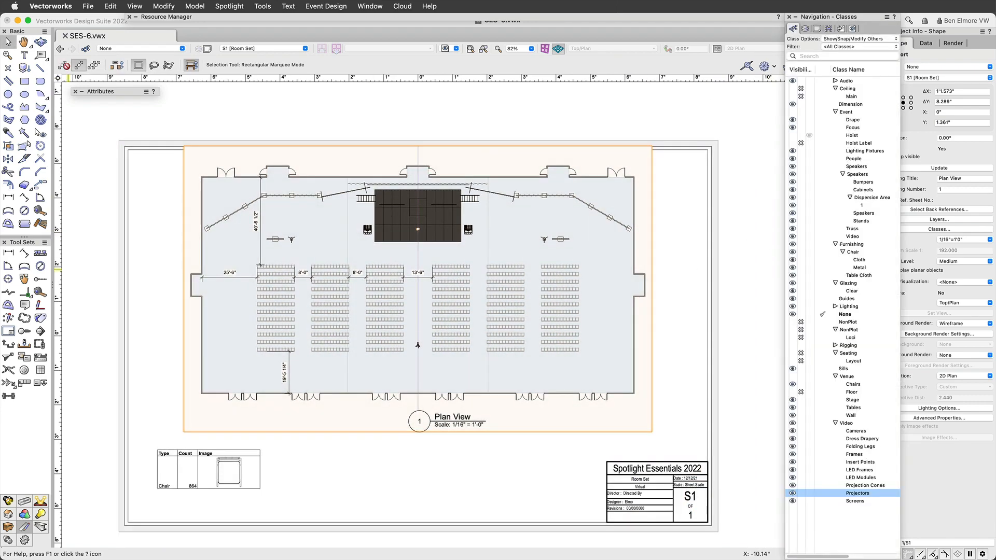
{"action": "mouse_move", "coordinate": [776, 308]}
{"action": "middle_mouse_down"}
{"action": "mouse_move", "coordinate": [810, 255]}
{"action": "mouse_move", "coordinate": [791, 309]}
{"action": "middle_mouse_up"}
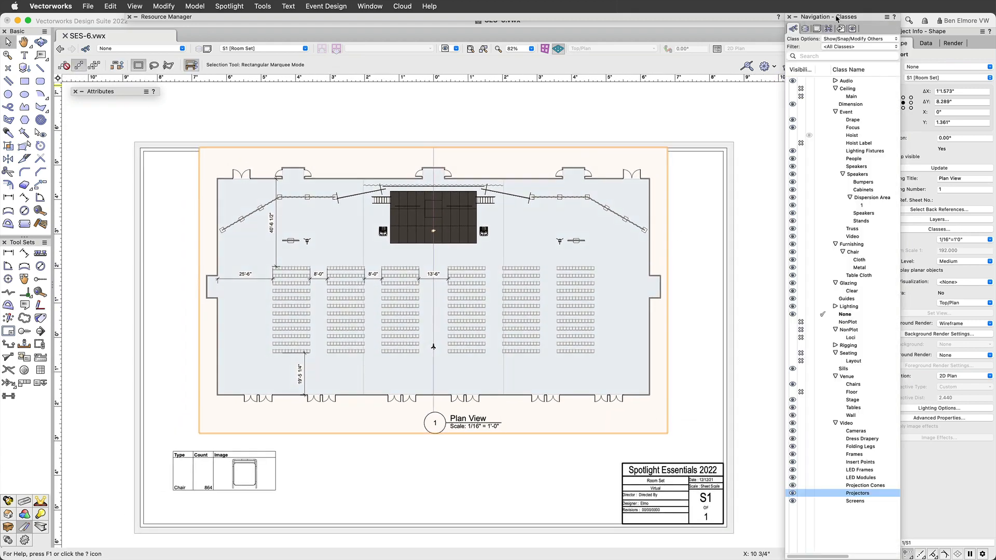
{"action": "left_click", "coordinate": [818, 29]}
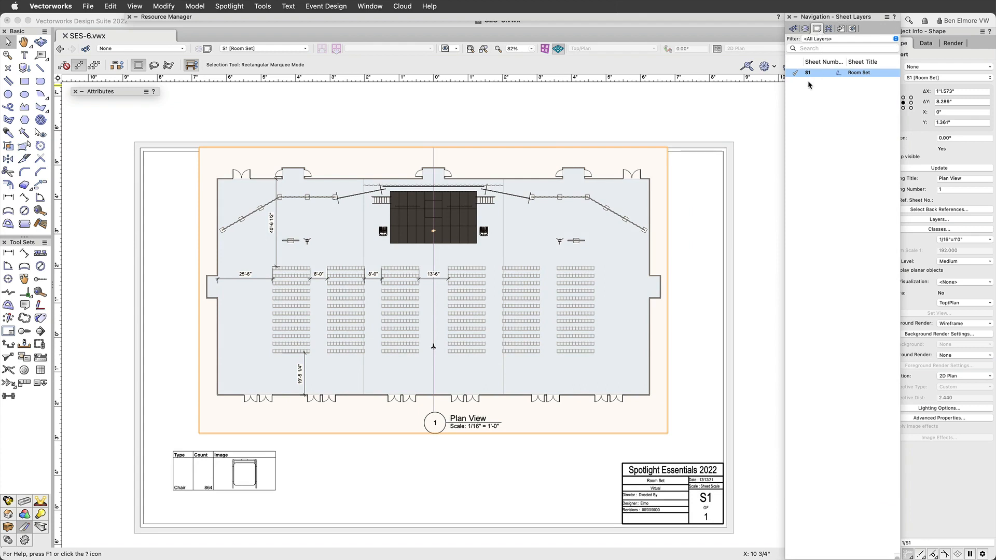
{"action": "double_click", "coordinate": [863, 73]}
{"action": "right_click", "coordinate": [815, 77]}
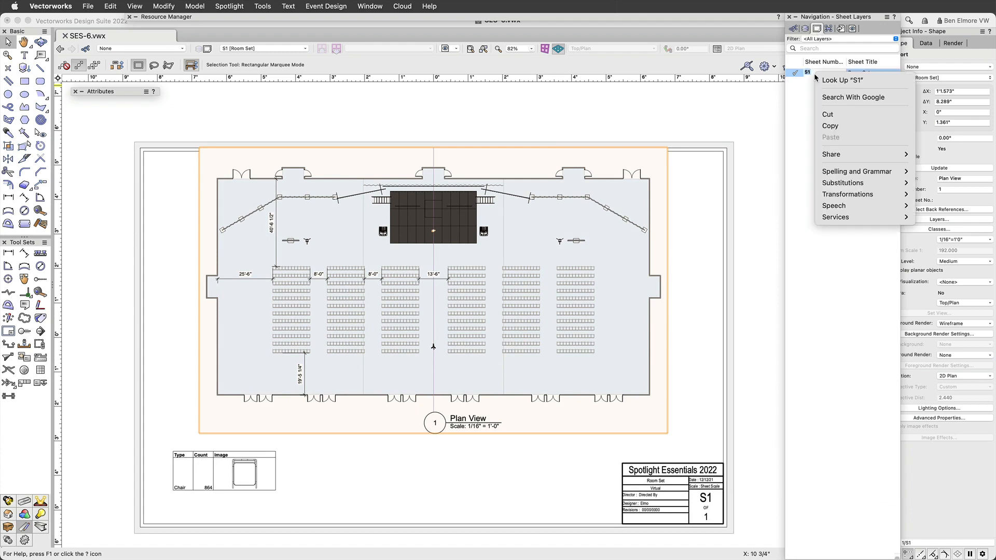
{"action": "left_click", "coordinate": [796, 79]}
{"action": "right_click", "coordinate": [796, 79]}
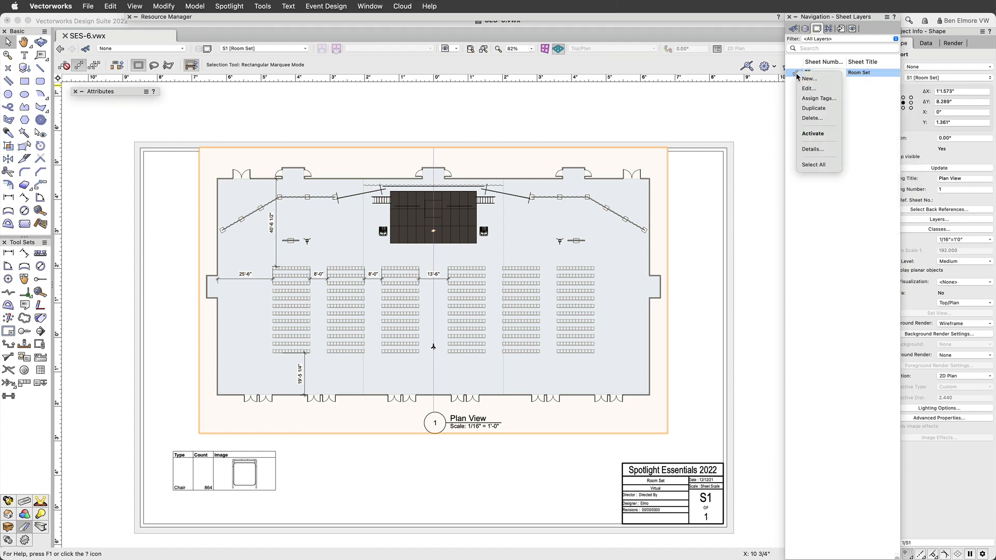
{"action": "left_click", "coordinate": [815, 112]}
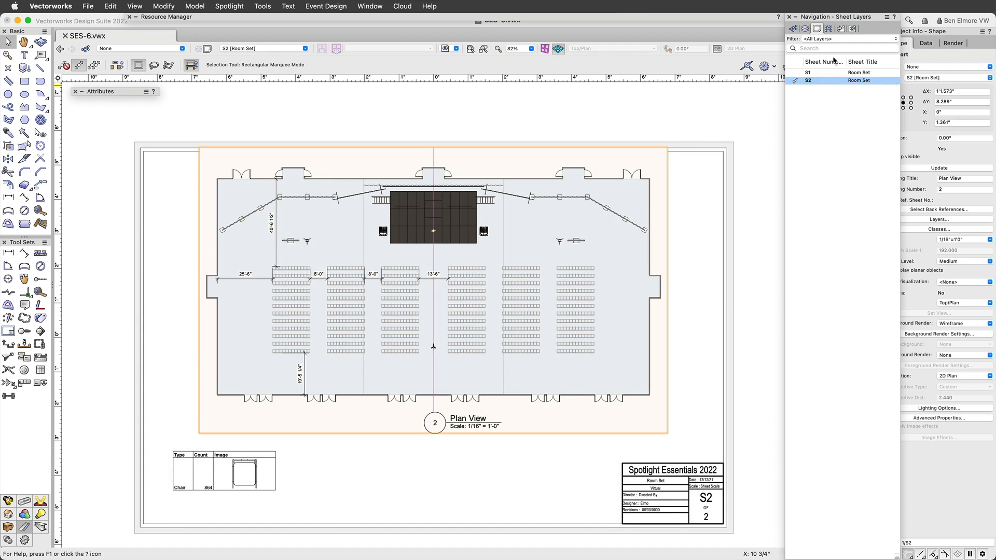
Change the sheet titles to Room Set B for S2 and Room Set A for S1.
{"action": "left_click", "coordinate": [850, 93]}
{"action": "left_click", "coordinate": [865, 81]}
{"action": "left_click", "coordinate": [877, 79]}
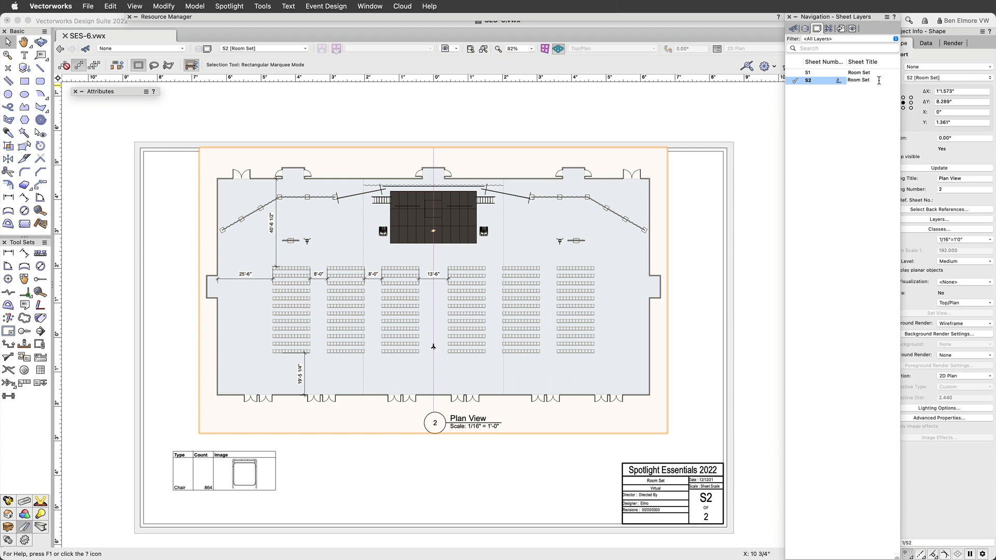
{"action": "type", "text": "B"}
{"action": "key", "text": "Return"}
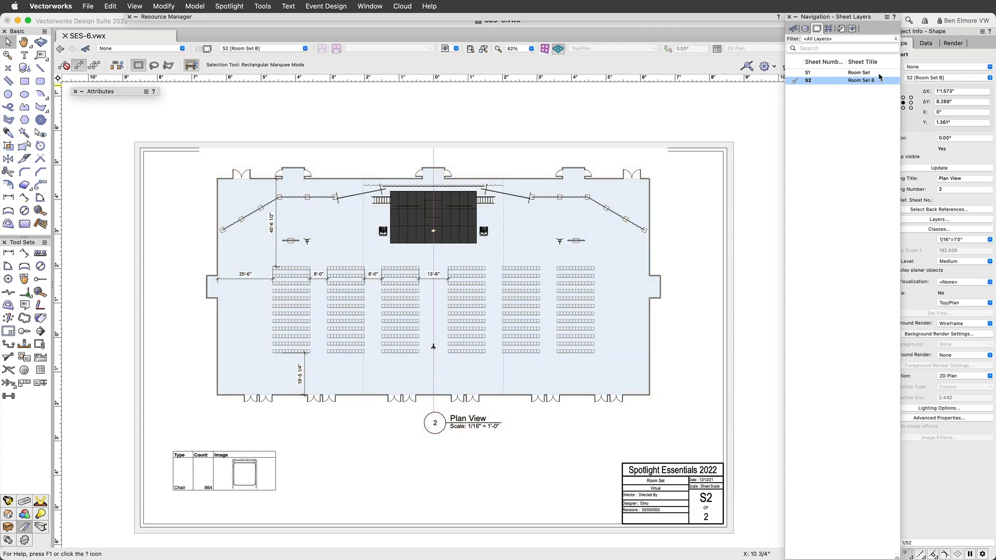
{"action": "left_click", "coordinate": [879, 73]}
{"action": "left_click", "coordinate": [879, 72]}
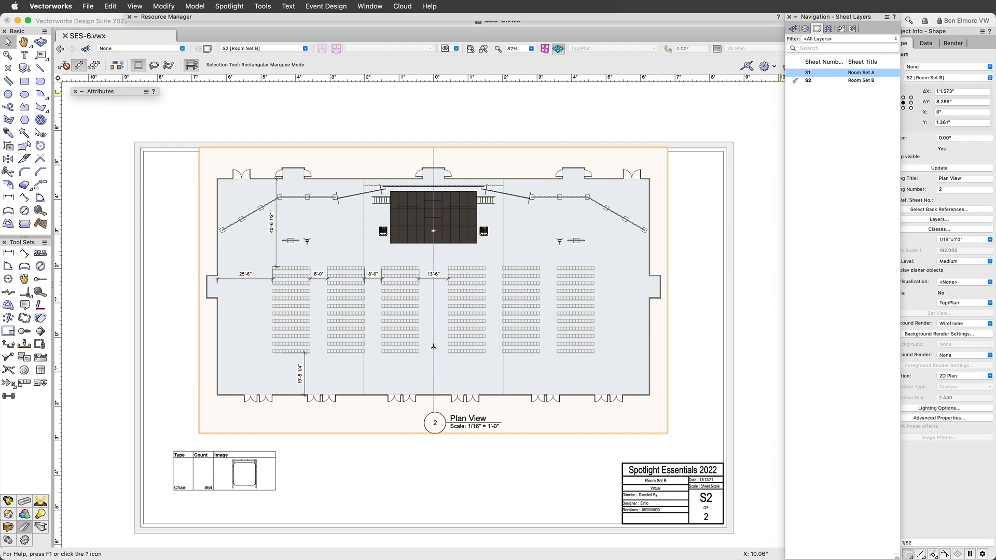
Make the Seating B layer visible and the Seating A layer invisible in the S2 Plan View viewport.
{"action": "scroll", "coordinate": [452, 285], "scroll_direction": "down", "scroll_amount": 1}
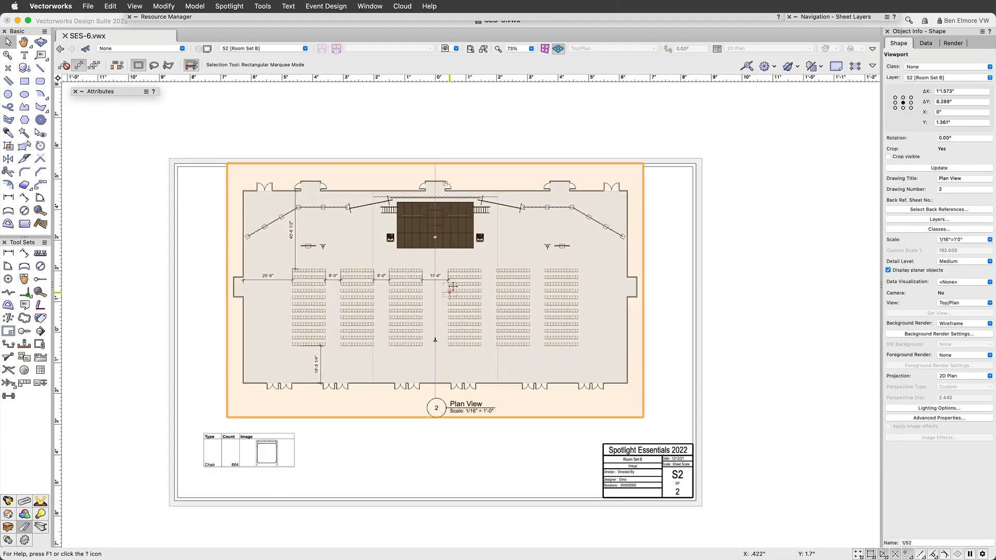
{"action": "scroll", "coordinate": [452, 286], "scroll_direction": "up", "scroll_amount": 3}
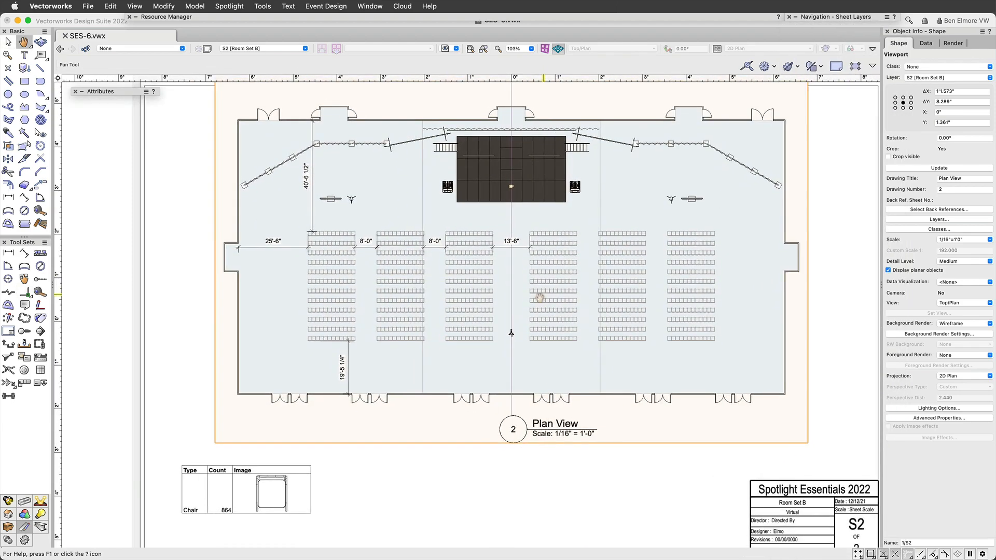
{"action": "left_click_drag", "start_coordinate": [542, 294], "coordinate": [499, 328]}
{"action": "key", "text": "x"}
{"action": "middle_click_drag", "start_coordinate": [762, 298], "coordinate": [732, 306]}
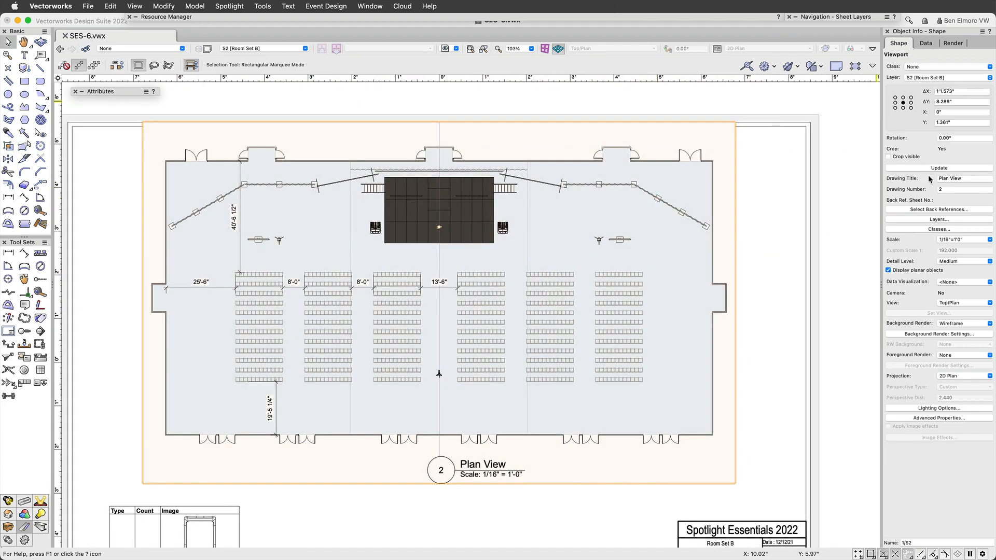
{"action": "left_click", "coordinate": [936, 220]}
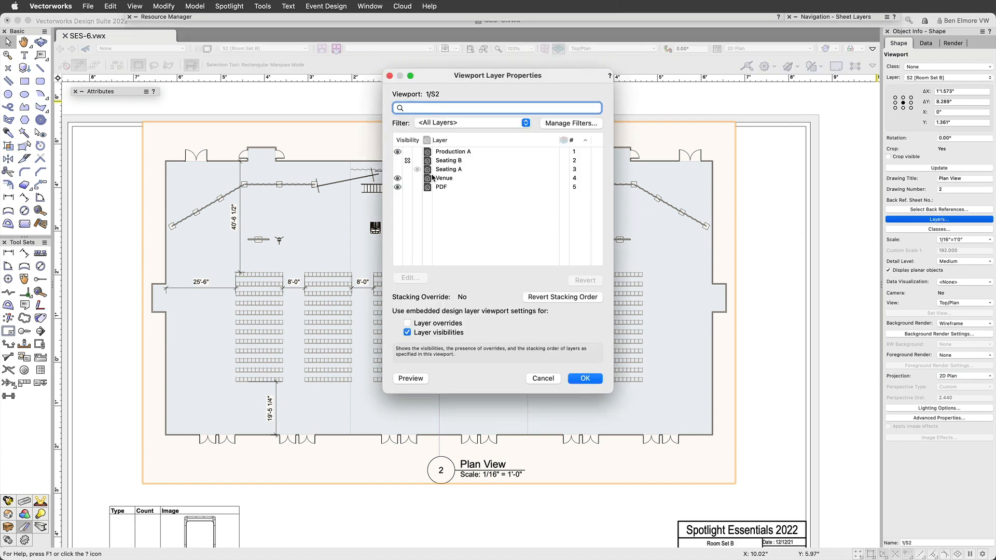
{"action": "left_click", "coordinate": [397, 161]}
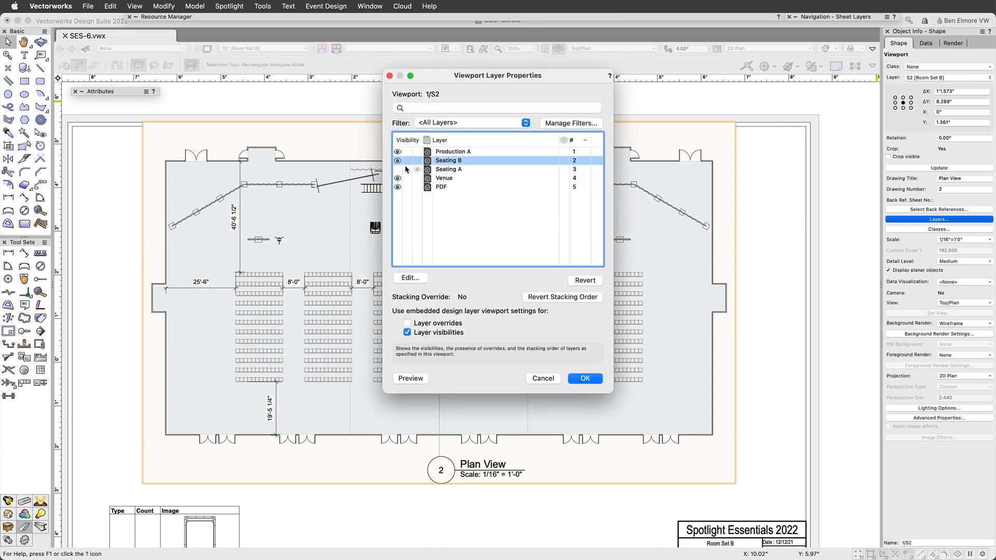
{"action": "left_click", "coordinate": [408, 169]}
{"action": "left_click", "coordinate": [584, 378]}
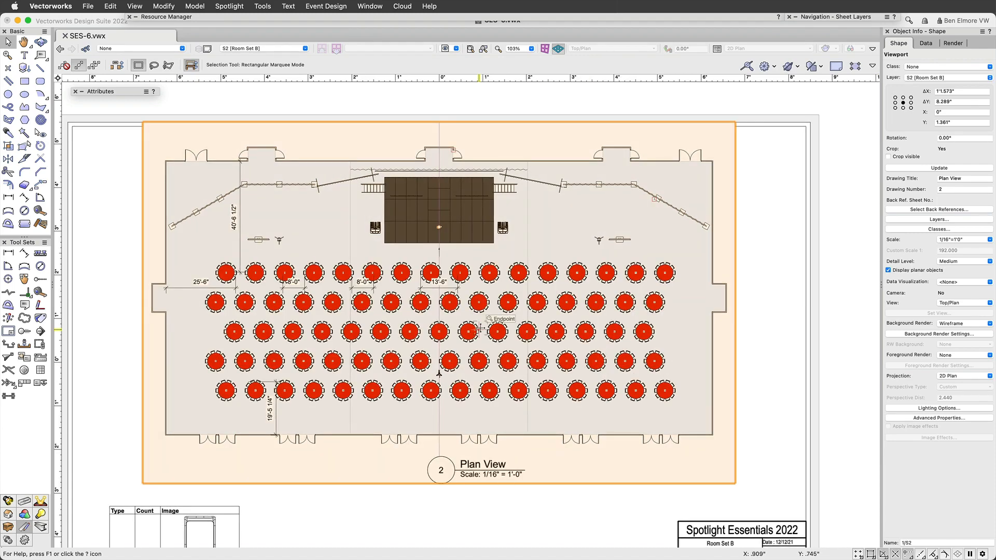
Edit the Plan View viewport's annotations and move the side wall dimension's inner endpoint to the outermost table of the second row.
{"action": "key", "text": "h"}
{"action": "left_click_drag", "start_coordinate": [453, 335], "coordinate": [505, 310]}
{"action": "key", "text": "x"}
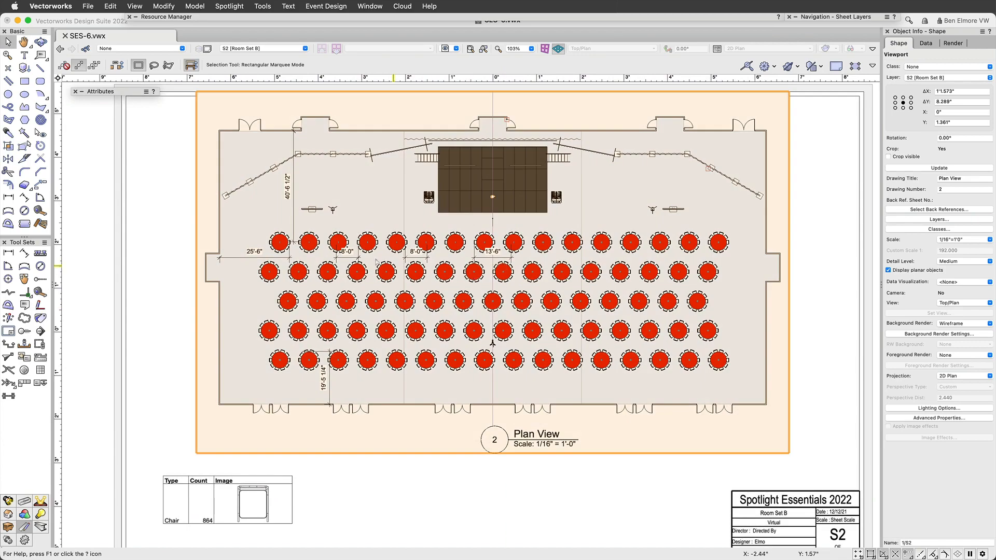
{"action": "scroll", "coordinate": [358, 254], "scroll_direction": "up", "scroll_amount": 1}
{"action": "scroll", "coordinate": [357, 255], "scroll_direction": "up", "scroll_amount": 2}
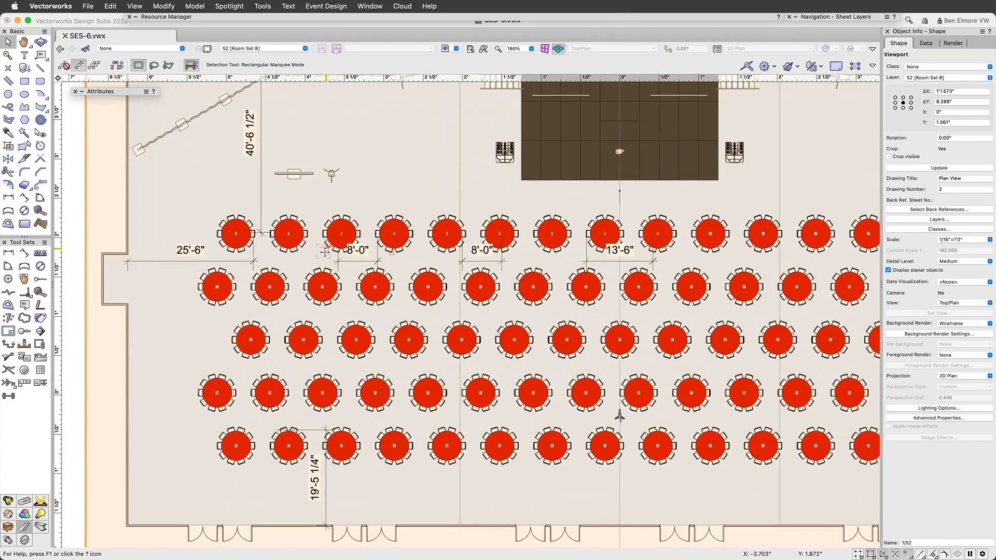
{"action": "scroll", "coordinate": [374, 253], "scroll_direction": "down", "scroll_amount": 1}
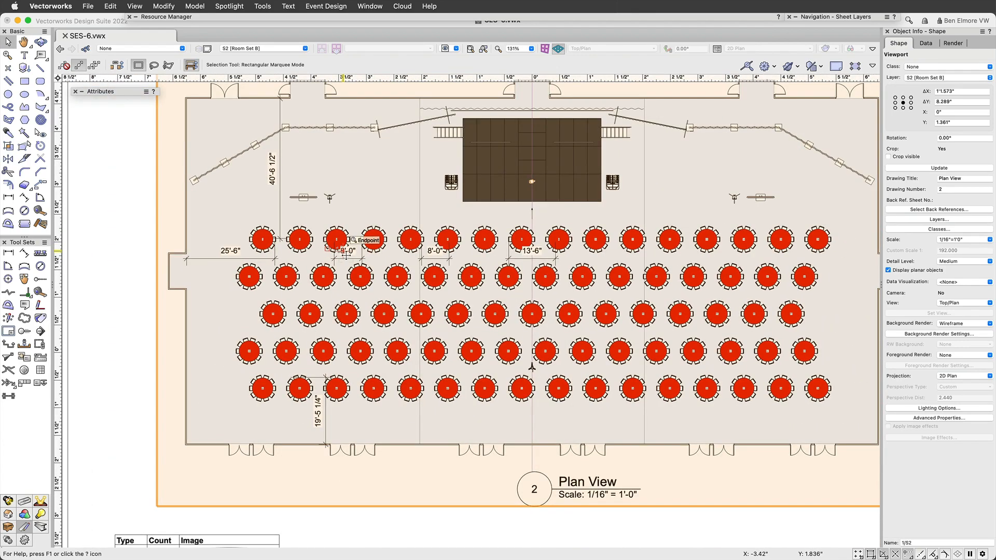
{"action": "right_click", "coordinate": [345, 254]}
{"action": "left_click", "coordinate": [436, 475]}
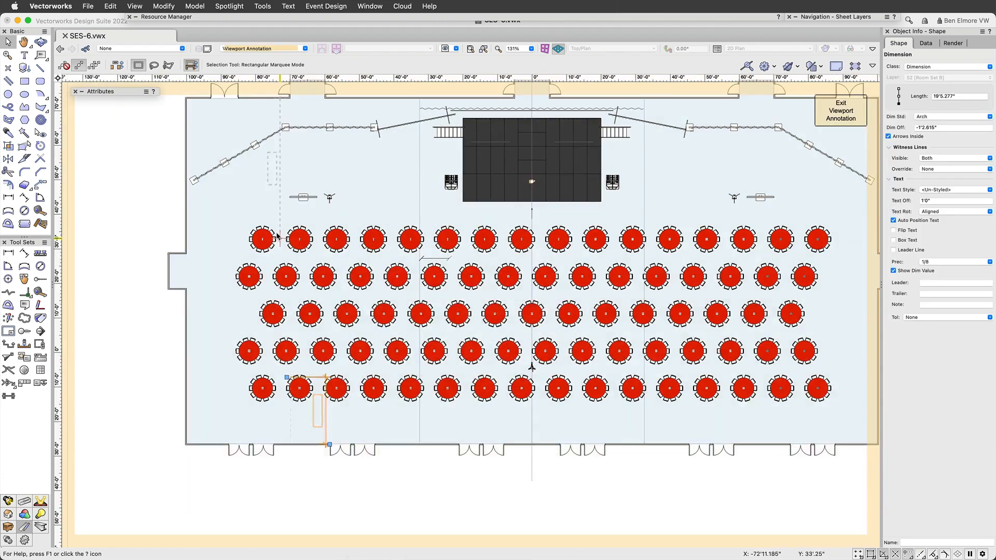
{"action": "left_click", "coordinate": [259, 252]}
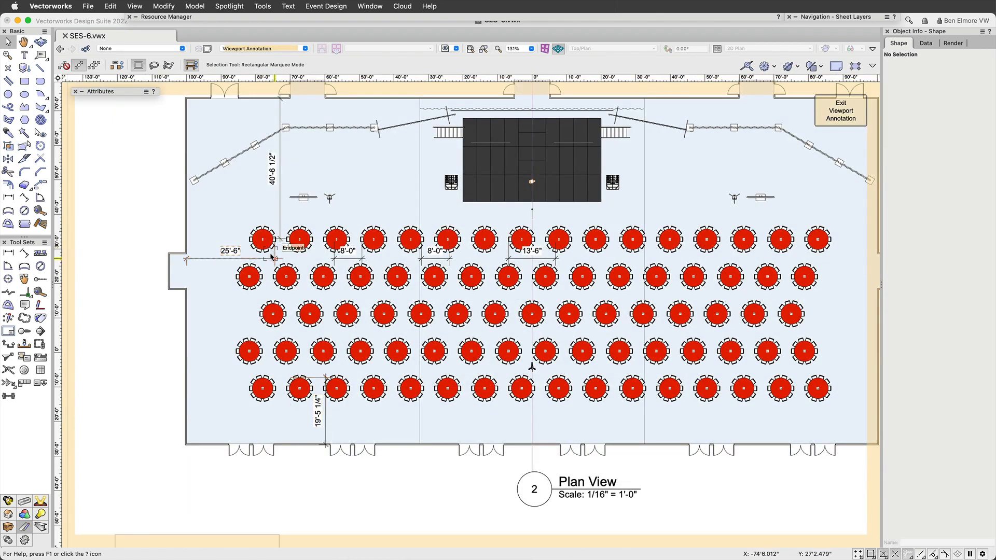
{"action": "left_click", "coordinate": [274, 245]}
{"action": "left_click_drag", "start_coordinate": [275, 239], "coordinate": [236, 275]}
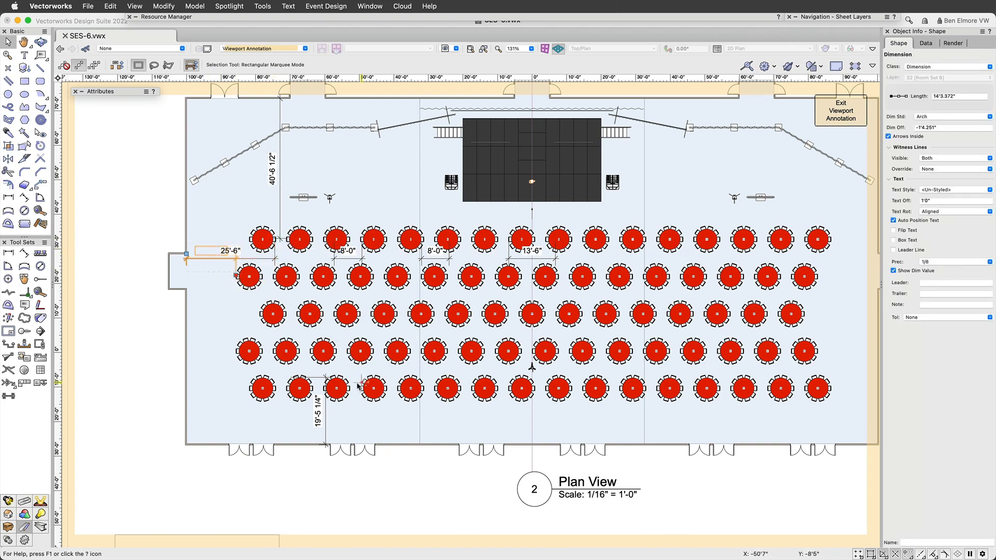
Move the rear wall dimension's upper endpoint to the rearmost table row and delete the three aisle dimensions.
{"action": "left_click", "coordinate": [325, 376]}
{"action": "left_click_drag", "start_coordinate": [325, 377], "coordinate": [301, 401]}
{"action": "left_click_drag", "start_coordinate": [316, 186], "coordinate": [655, 311]}
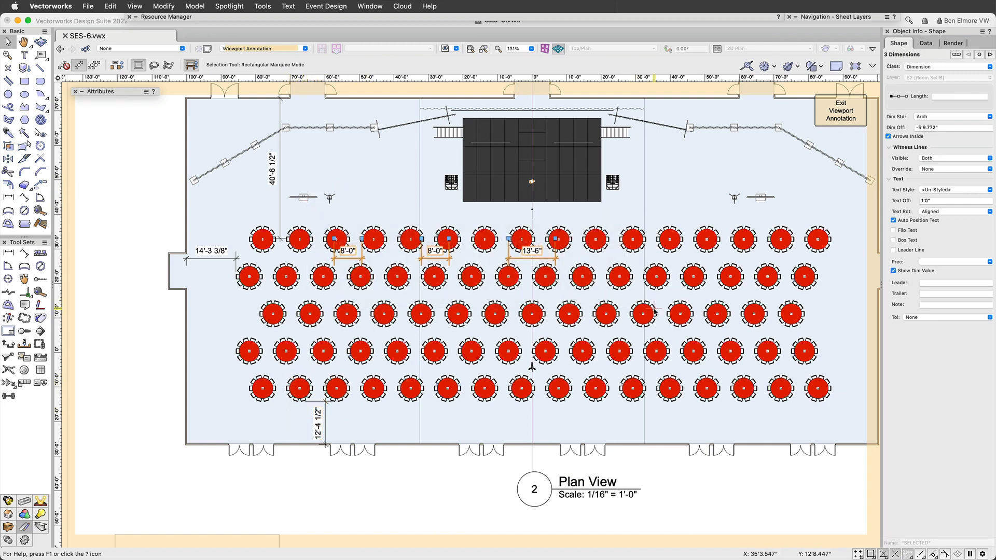
{"action": "key", "text": "Delete"}
Move the stage-side wall dimension's lower endpoint to the front table row and exit the viewport annotations.
{"action": "left_click", "coordinate": [280, 236]}
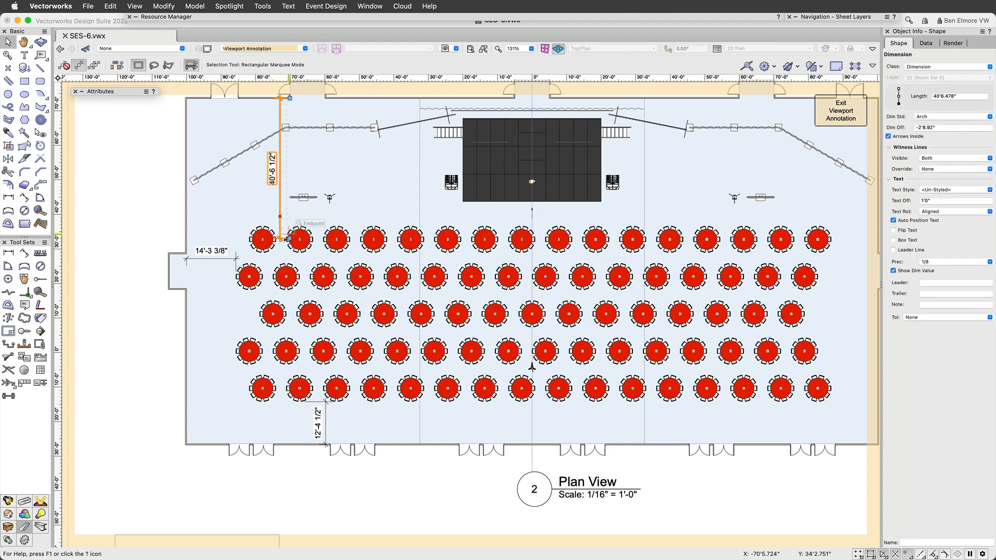
{"action": "left_click_drag", "start_coordinate": [280, 239], "coordinate": [297, 227]}
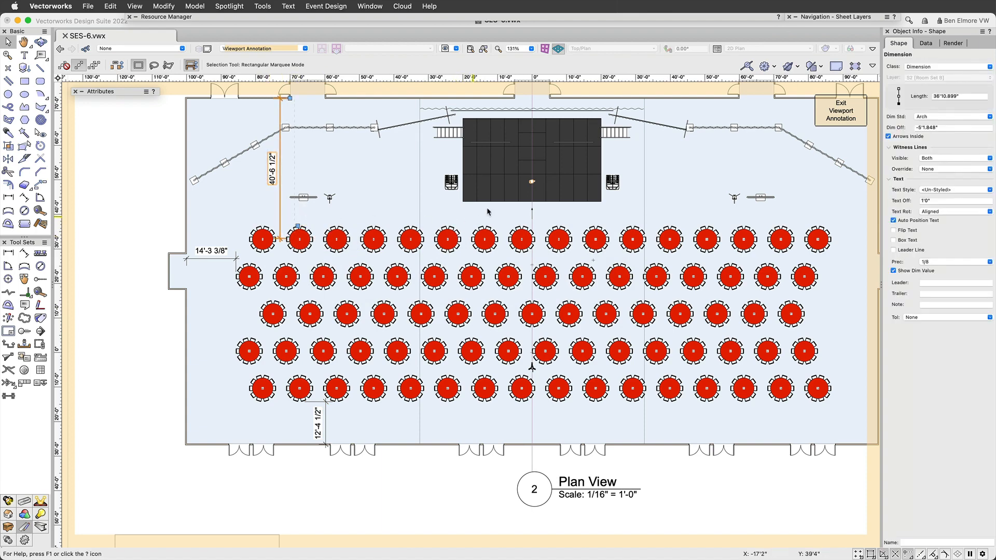
{"action": "left_click", "coordinate": [849, 109]}
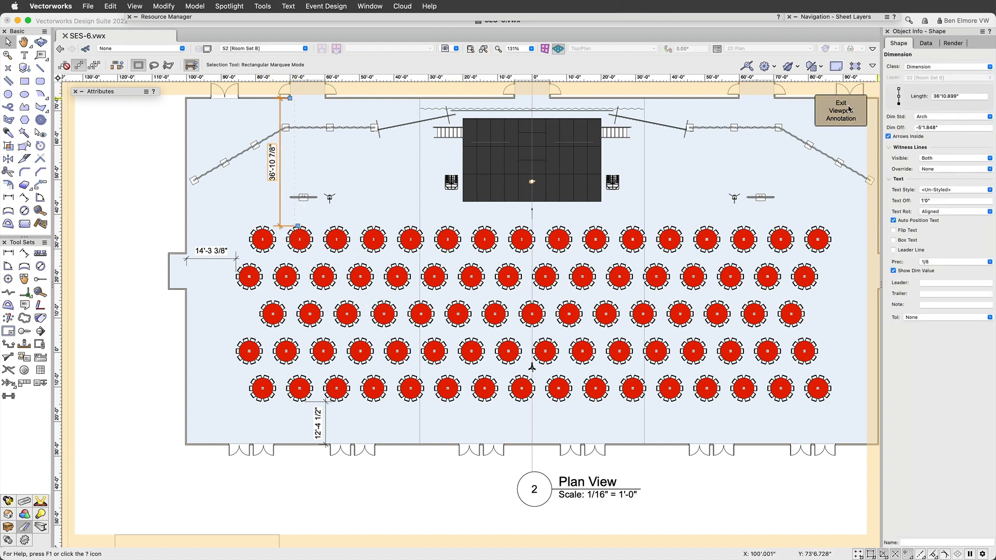
Delete the Chair Count worksheet table from sheet S2.
{"action": "middle_click_drag", "start_coordinate": [540, 340], "coordinate": [457, 295]}
{"action": "scroll", "coordinate": [457, 295], "scroll_direction": "down", "scroll_amount": 4}
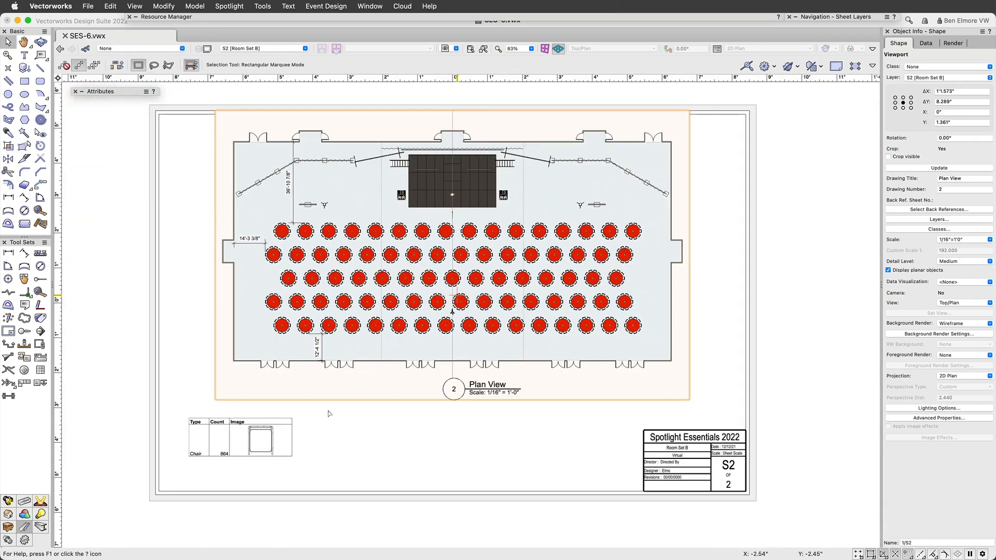
{"action": "left_click", "coordinate": [263, 440]}
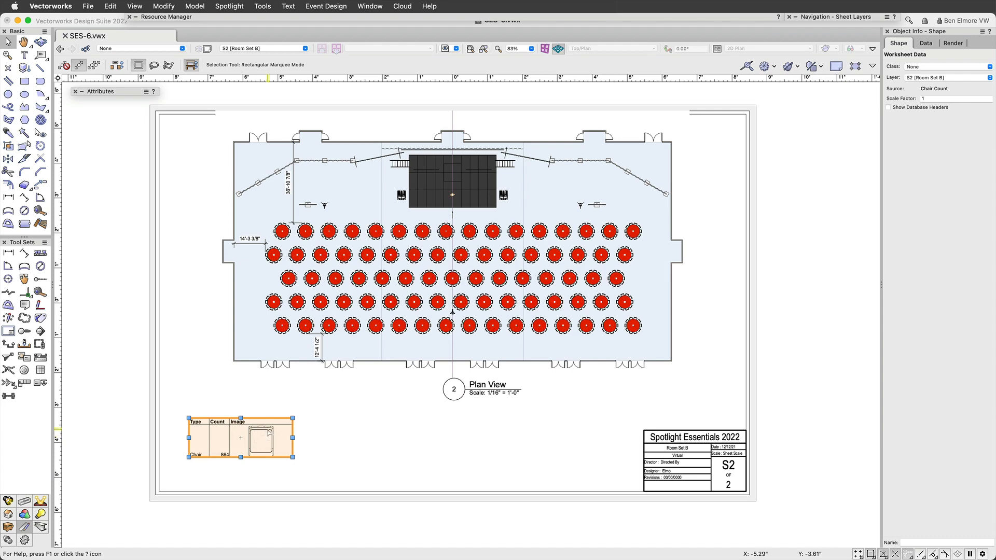
{"action": "key", "text": "Delete"}
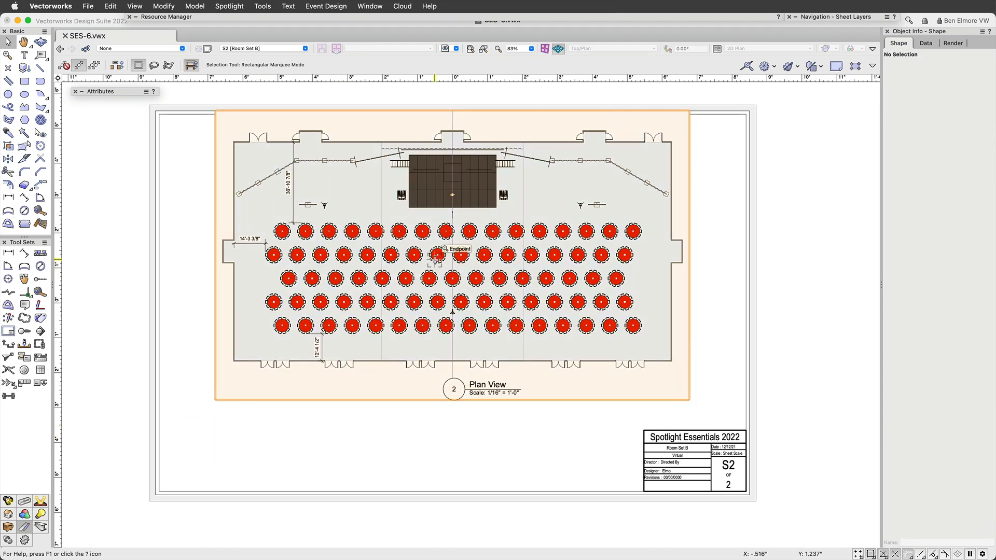
Open the annotations of the Plan View viewport on sheet S2 for editing.
{"action": "scroll", "coordinate": [436, 258], "scroll_direction": "up", "scroll_amount": 4}
{"action": "right_click", "coordinate": [444, 257]}
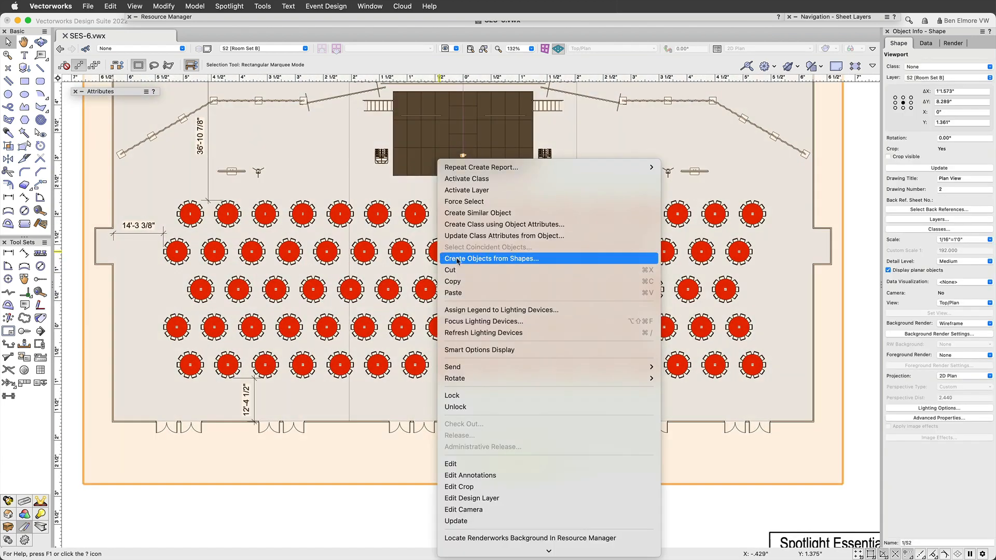
{"action": "left_click", "coordinate": [515, 476]}
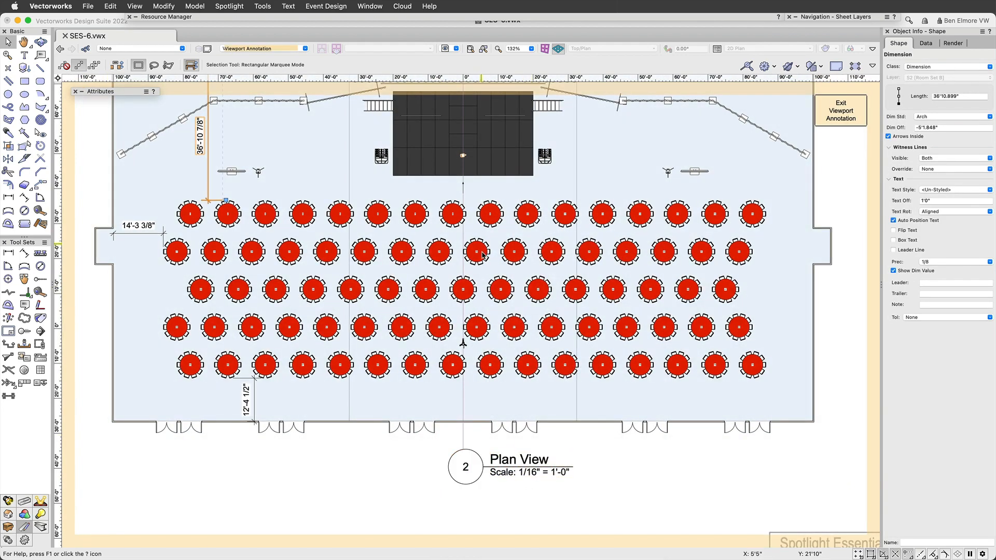
{"action": "scroll", "coordinate": [425, 267], "scroll_direction": "down", "scroll_amount": 1}
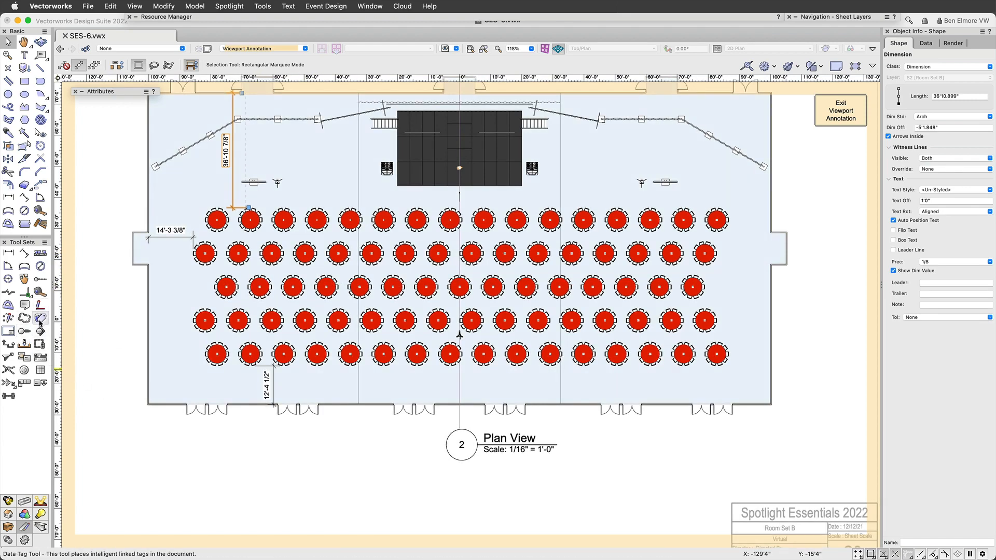
Set up the Data Tag tool with the Seating Section Count - Tables (right side only) style from the Entertainment library.
{"action": "left_click", "coordinate": [41, 318]}
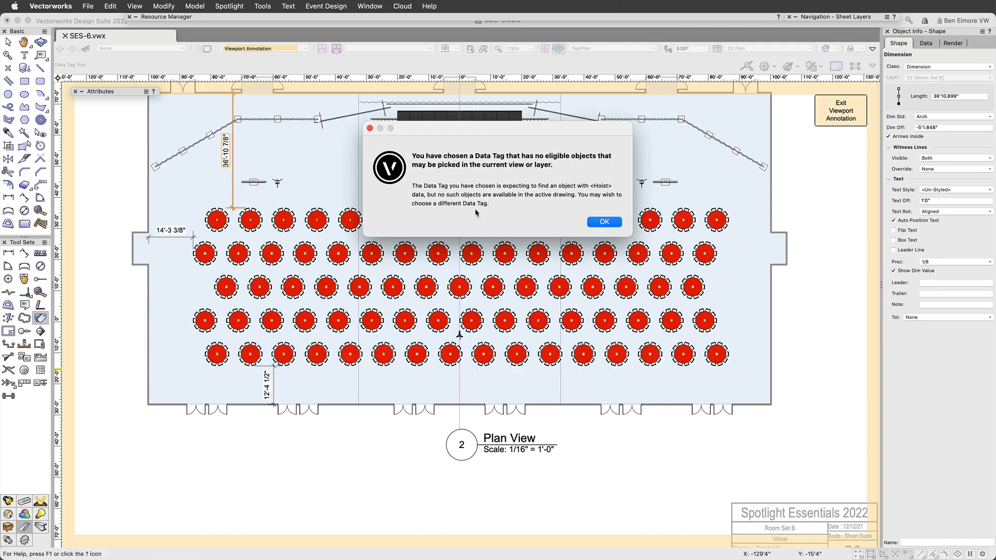
{"action": "left_click", "coordinate": [588, 222]}
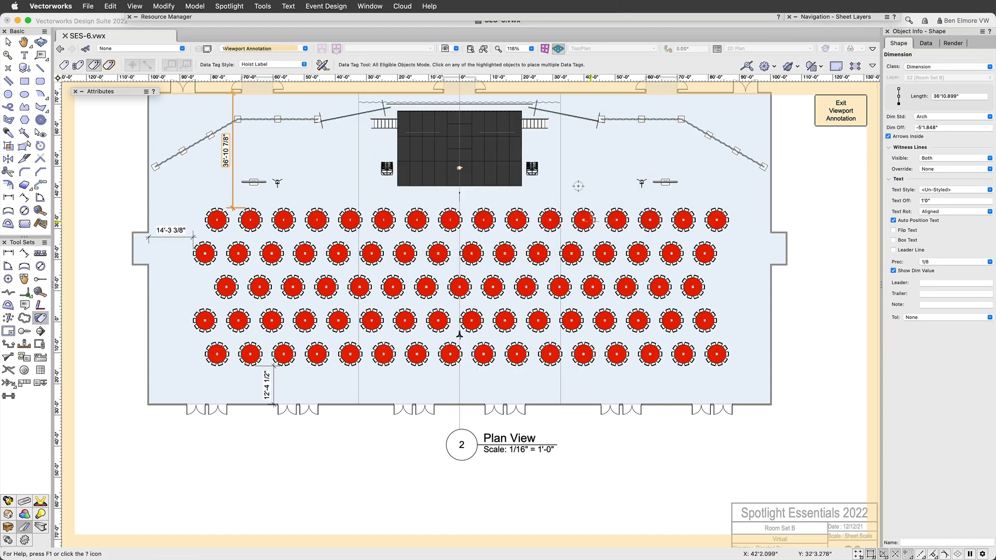
{"action": "left_click", "coordinate": [254, 64]}
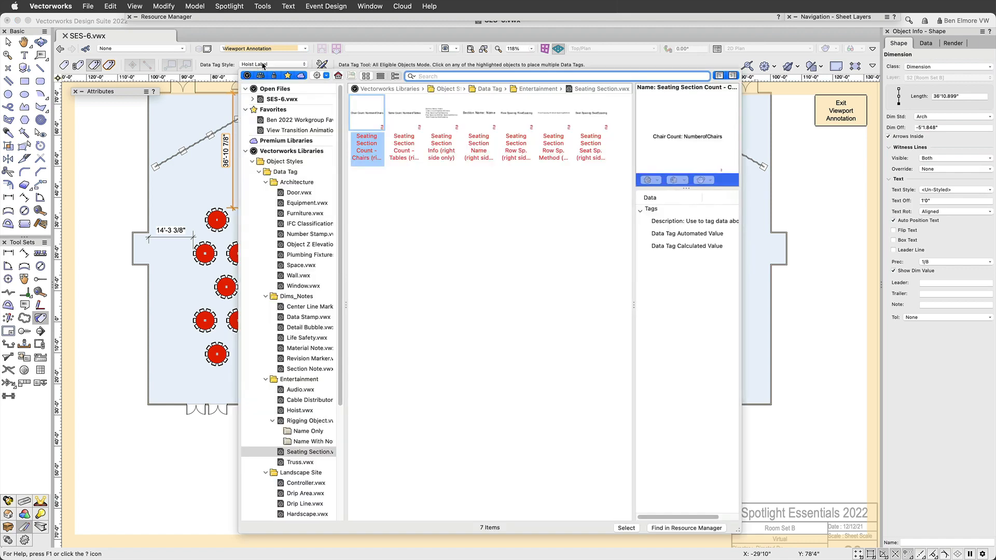
{"action": "left_click", "coordinate": [309, 244]}
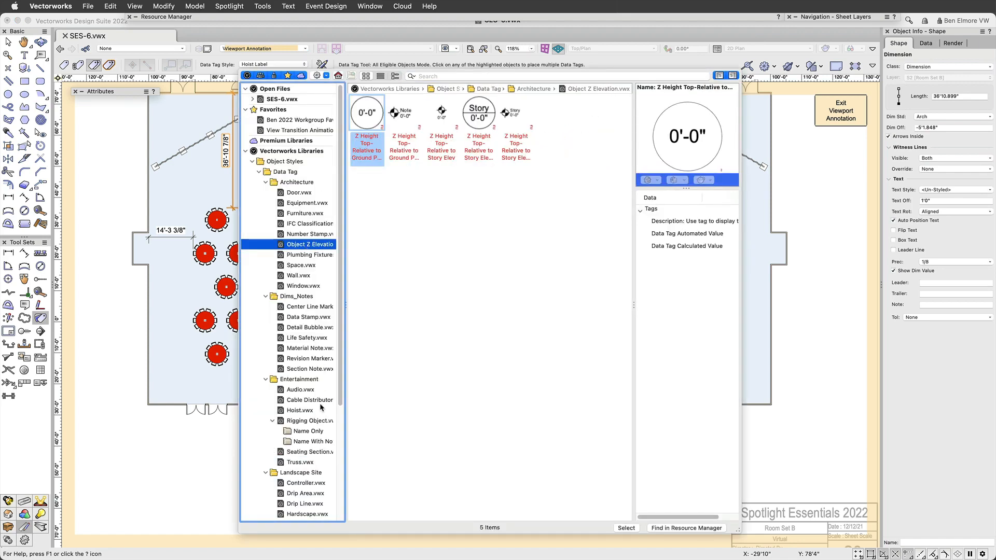
{"action": "left_click", "coordinate": [318, 422]}
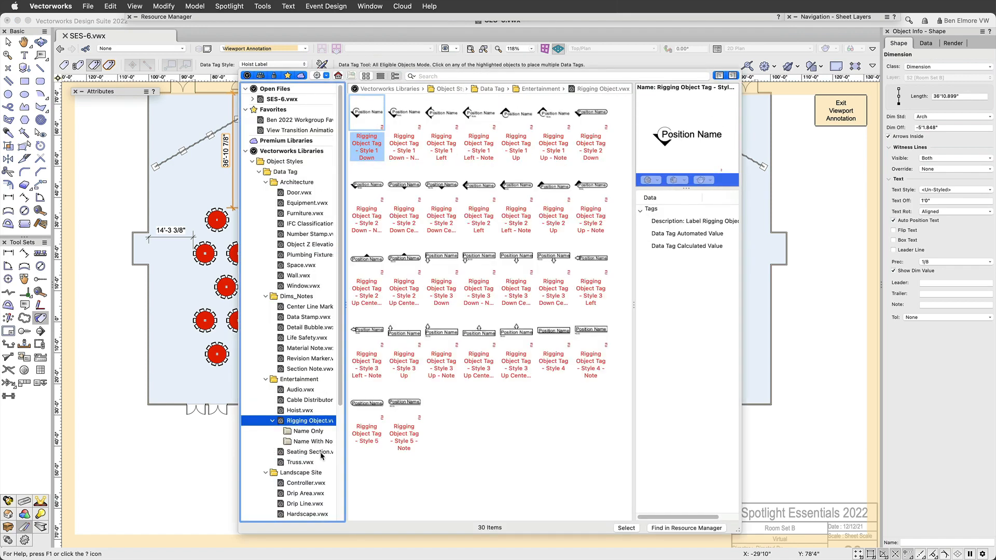
{"action": "left_click", "coordinate": [322, 452]}
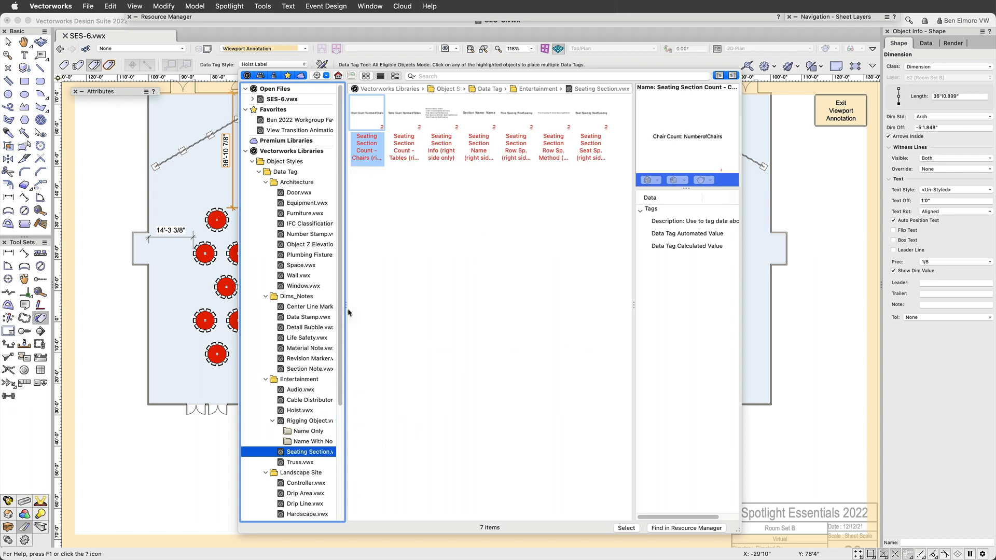
{"action": "left_click", "coordinate": [406, 116]}
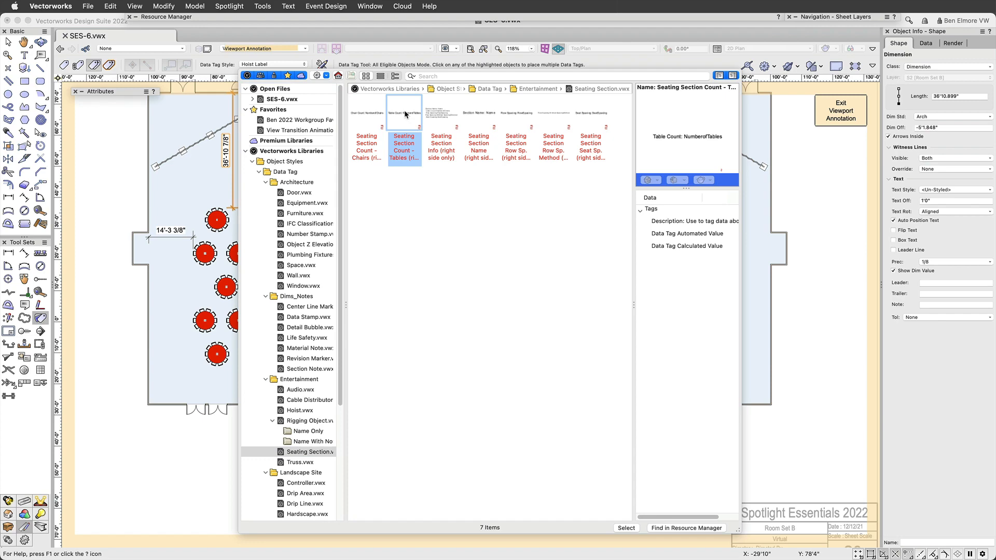
{"action": "double_click", "coordinate": [404, 110]}
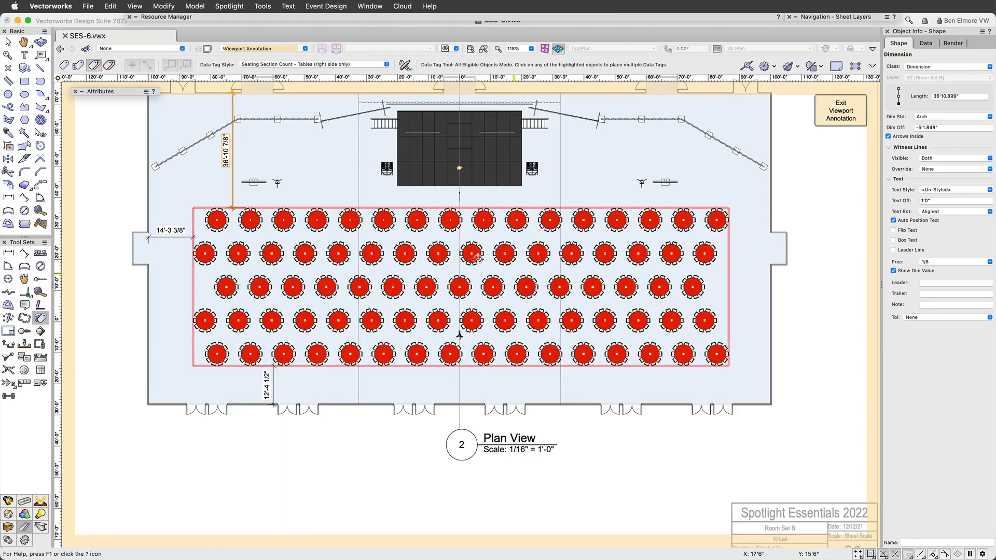
Tag the banquet seating section with its table count, placing the label below the room and the leader arrow just outside the rear wall.
{"action": "left_click", "coordinate": [493, 291]}
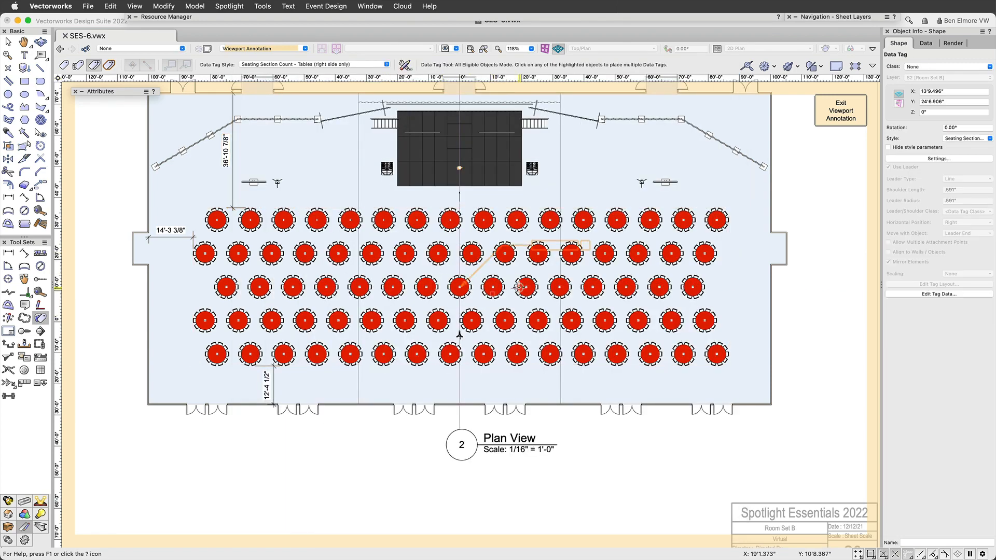
{"action": "key", "text": "x"}
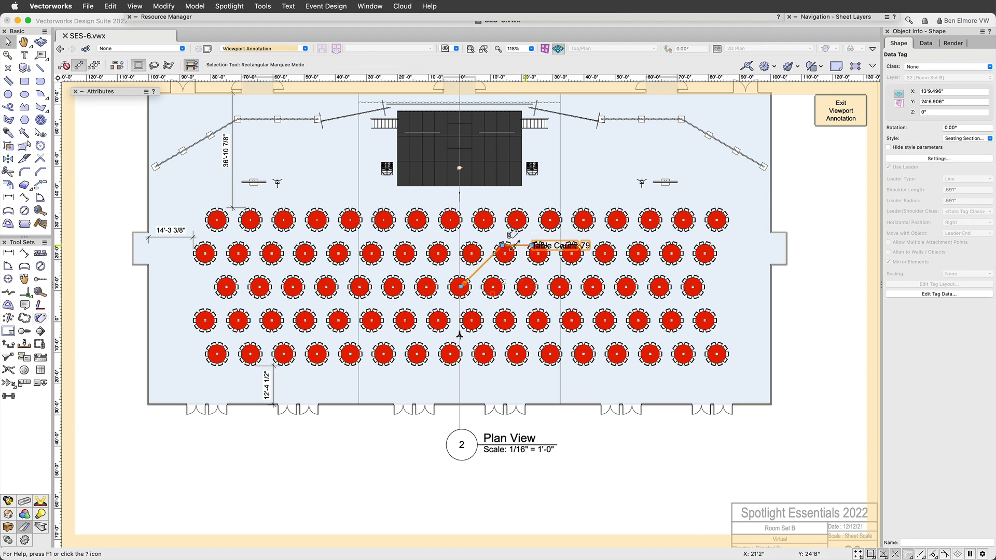
{"action": "left_click_drag", "start_coordinate": [503, 245], "coordinate": [609, 460]}
{"action": "scroll", "coordinate": [762, 467], "scroll_direction": "up", "scroll_amount": 2}
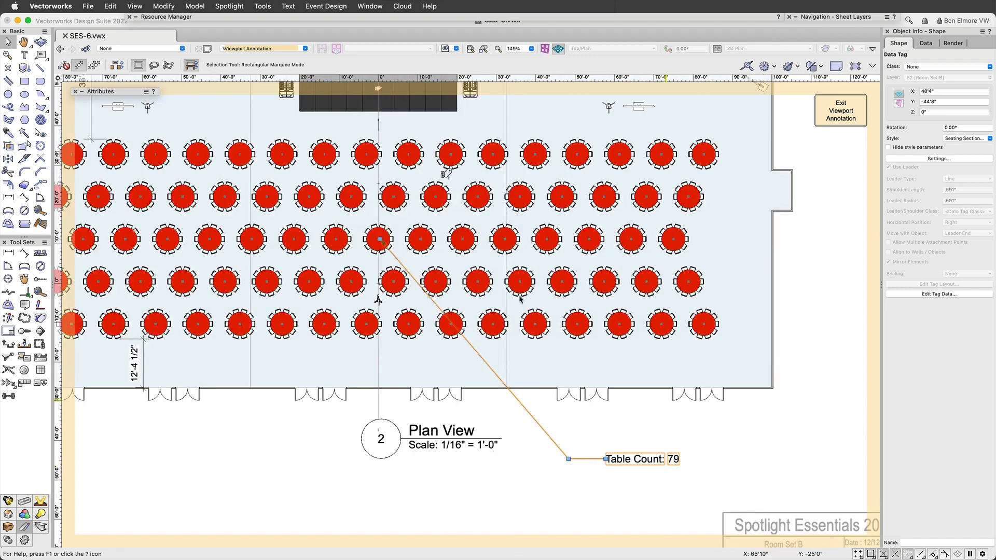
{"action": "left_click_drag", "start_coordinate": [380, 240], "coordinate": [531, 416]}
Tag the seating section using the Seating Section Info (right side only) style and move the label below the table count tag.
{"action": "middle_click_drag", "start_coordinate": [801, 382], "coordinate": [607, 254]}
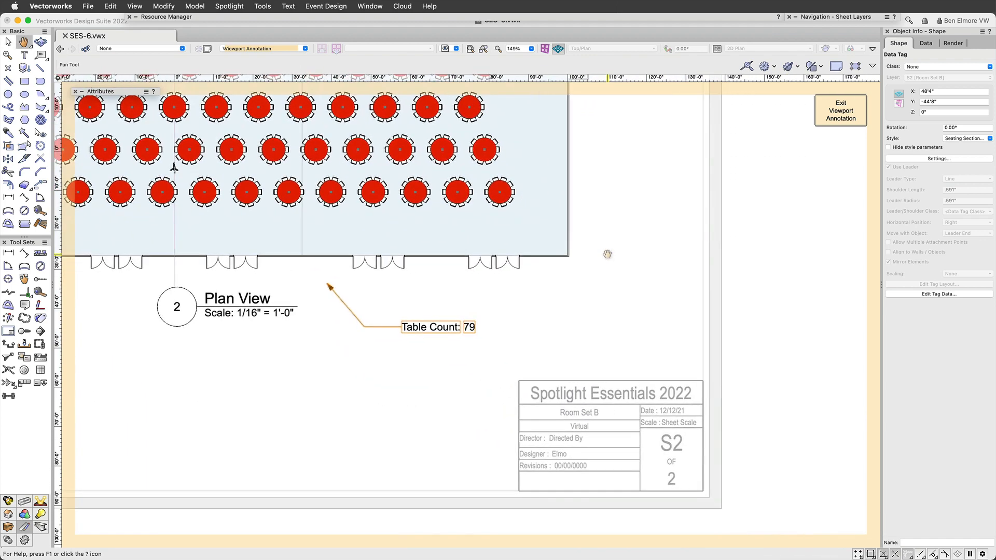
{"action": "left_click", "coordinate": [40, 319]}
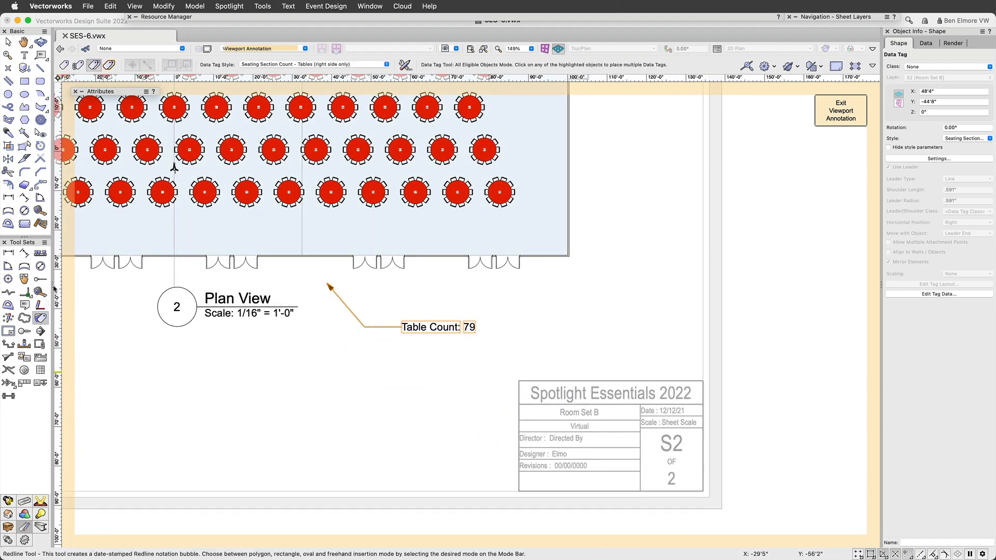
{"action": "left_click", "coordinate": [309, 64]}
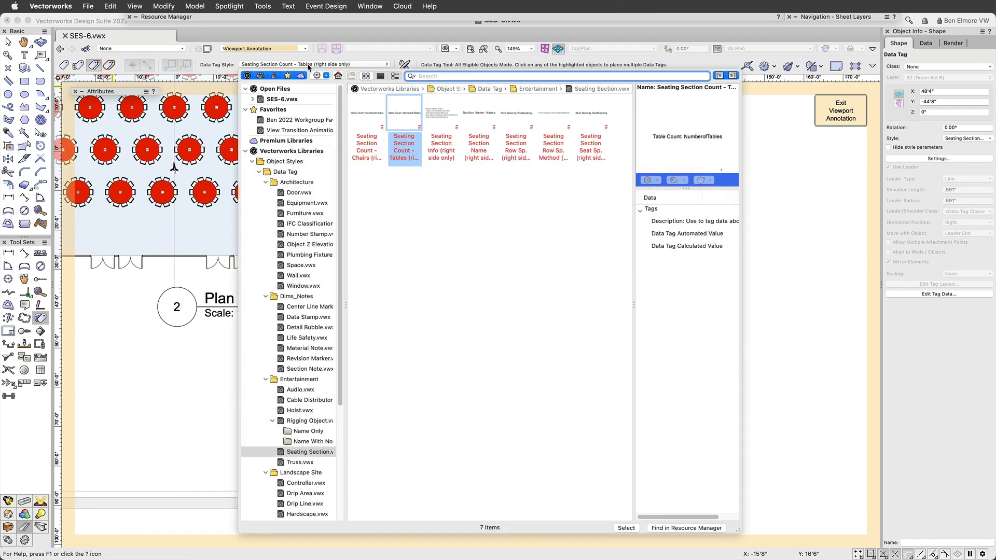
{"action": "left_click", "coordinate": [442, 115]}
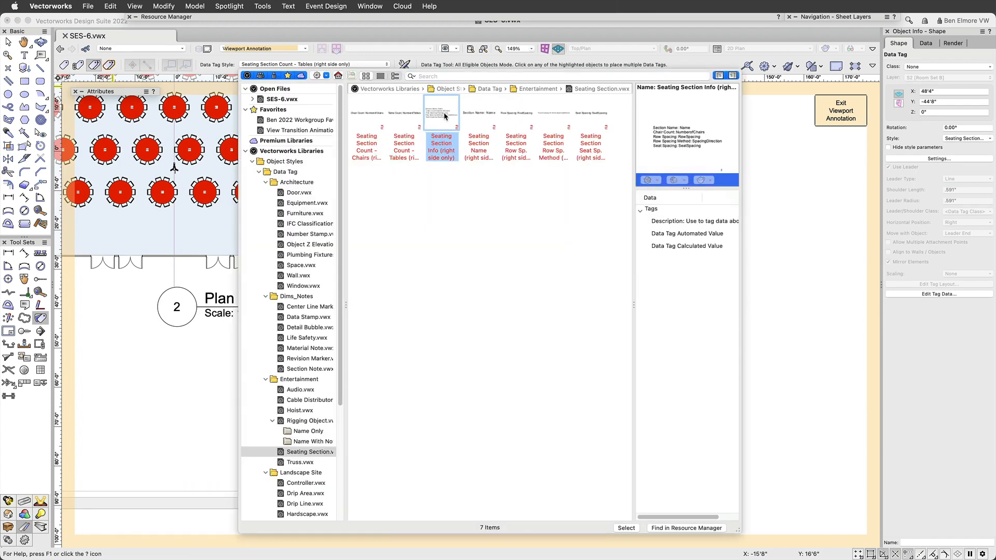
{"action": "double_click", "coordinate": [444, 115]}
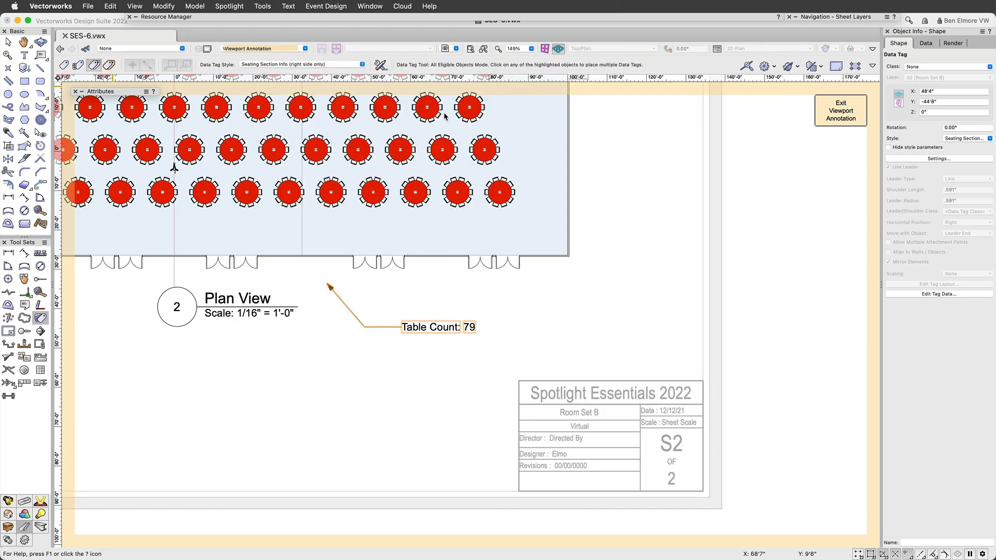
{"action": "left_click", "coordinate": [280, 153]}
{"action": "middle_click_drag", "start_coordinate": [280, 154], "coordinate": [390, 331]}
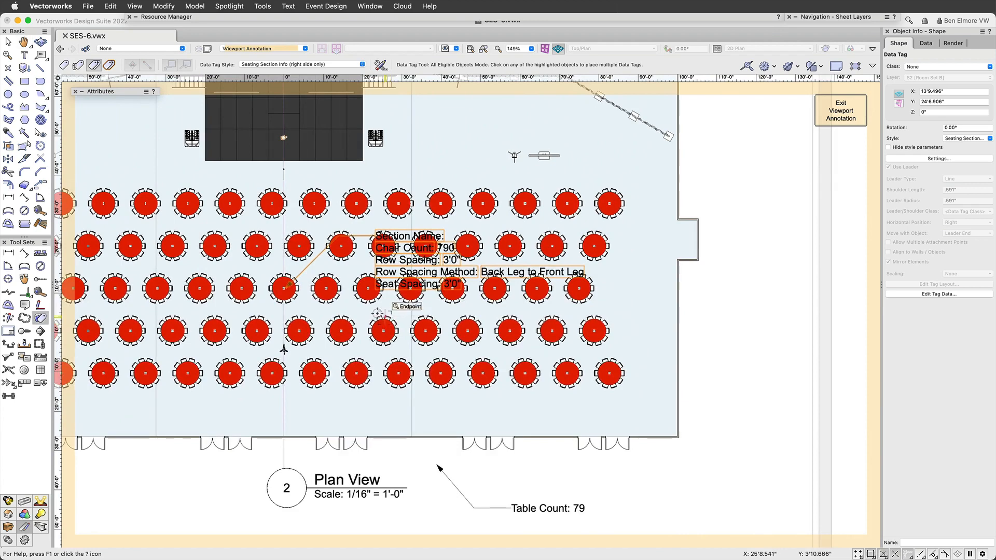
{"action": "key", "text": "x"}
{"action": "left_click_drag", "start_coordinate": [352, 222], "coordinate": [480, 470]}
{"action": "scroll", "coordinate": [749, 254], "scroll_direction": "down", "scroll_amount": 5}
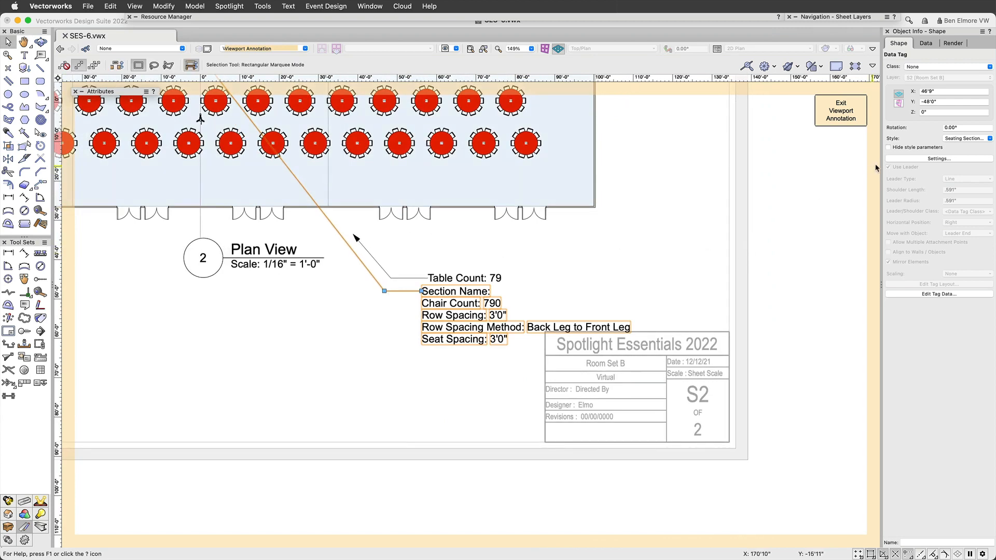
Convert the section info tag to unstyled without a leader and reposition its text neatly beneath the table count label.
{"action": "left_click", "coordinate": [959, 139]}
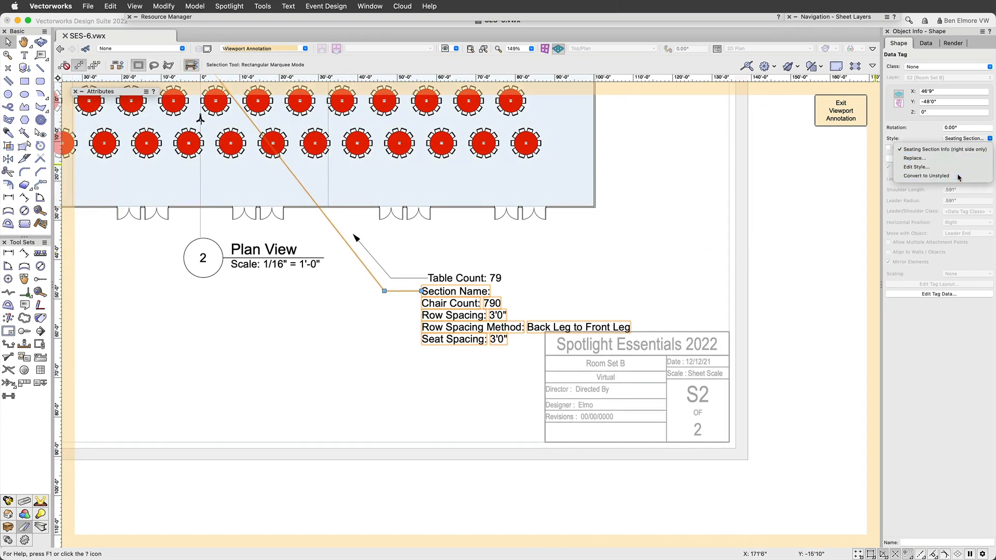
{"action": "left_click", "coordinate": [903, 167]}
{"action": "left_click", "coordinate": [903, 167]}
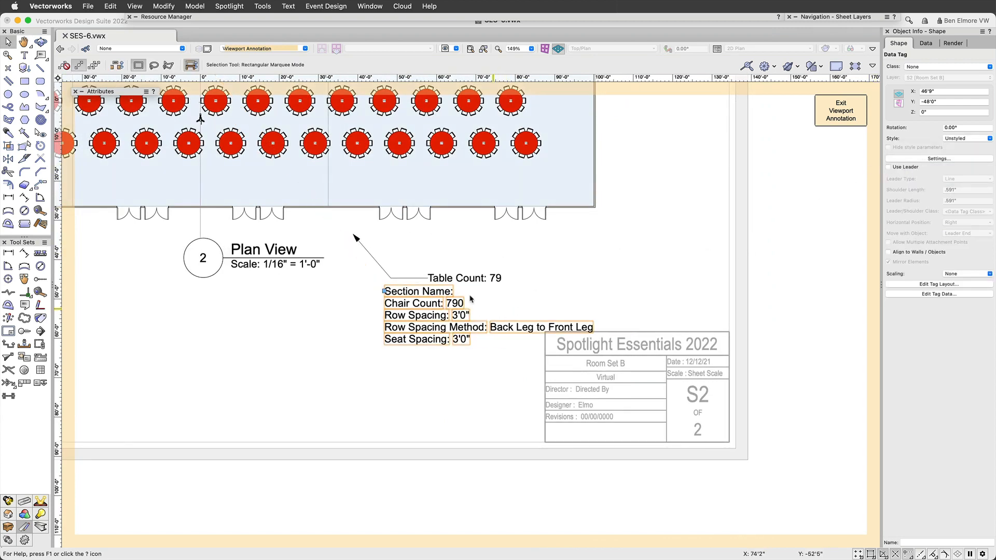
{"action": "left_click_drag", "start_coordinate": [389, 289], "coordinate": [437, 295]}
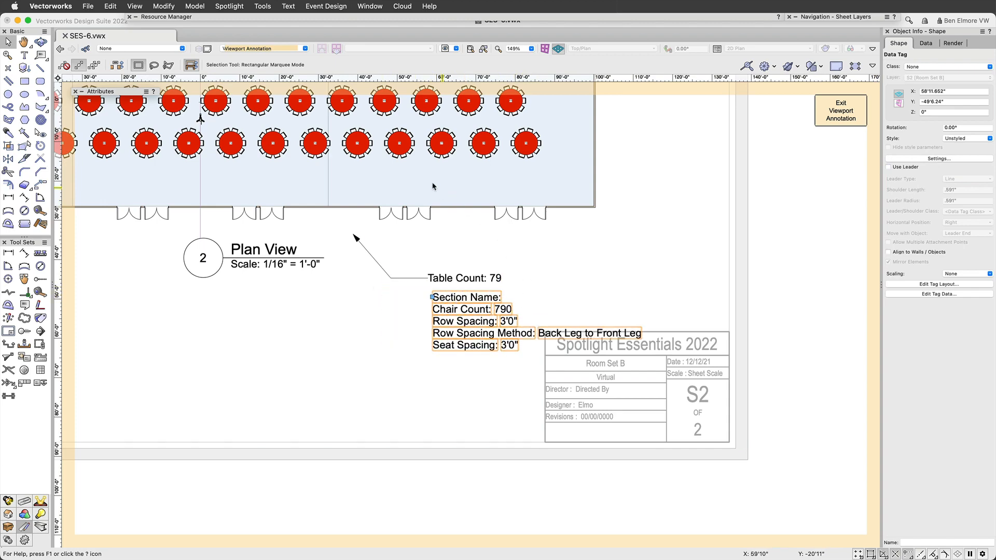
Check both data tags against the plan and title block, and exit the Plan View viewport annotations.
{"action": "scroll", "coordinate": [370, 125], "scroll_direction": "down", "scroll_amount": 3}
{"action": "mouse_move", "coordinate": [369, 125]}
{"action": "middle_mouse_down"}
{"action": "mouse_move", "coordinate": [386, 189]}
{"action": "mouse_move", "coordinate": [471, 296]}
{"action": "mouse_move", "coordinate": [558, 294]}
{"action": "middle_mouse_up"}
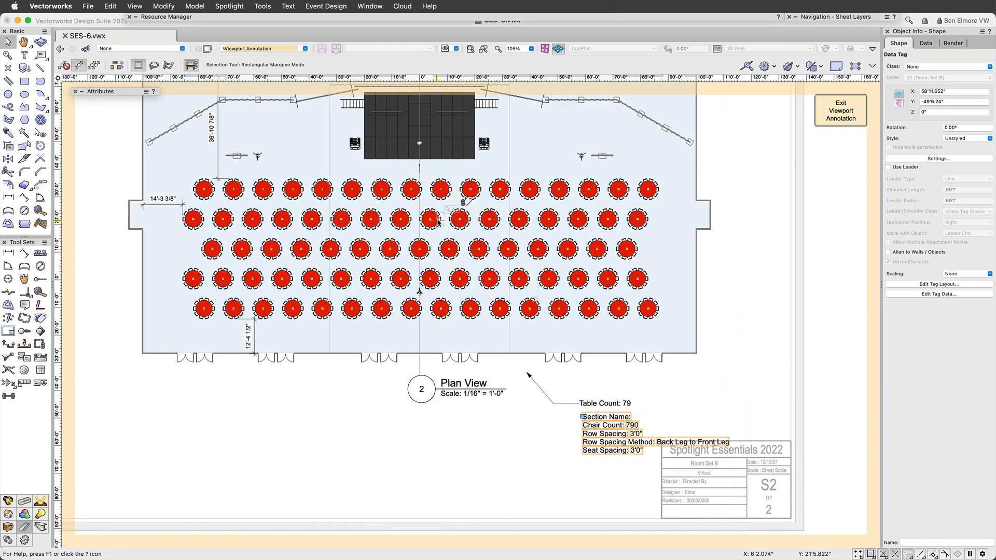
{"action": "scroll", "coordinate": [629, 425], "scroll_direction": "up", "scroll_amount": 3}
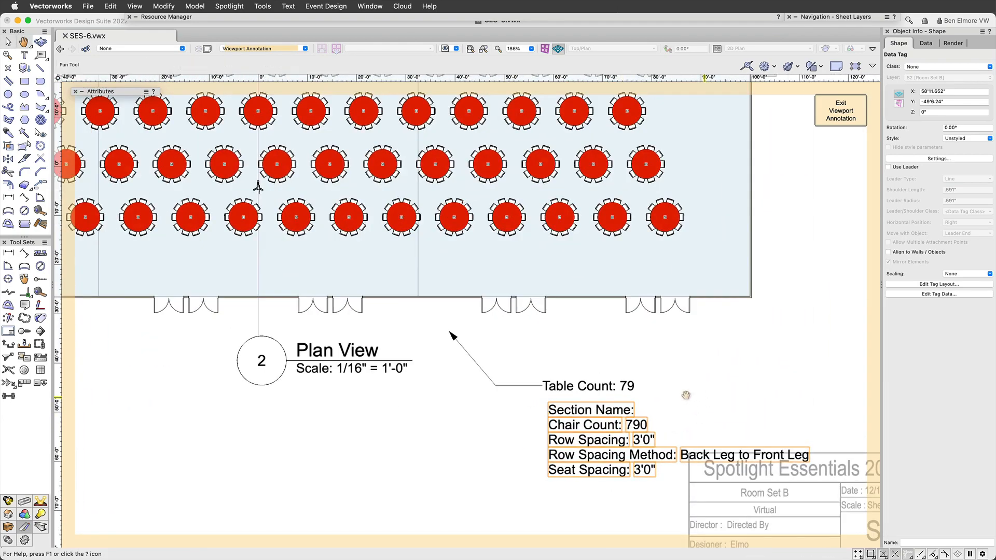
{"action": "scroll", "coordinate": [693, 394], "scroll_direction": "down", "scroll_amount": 3}
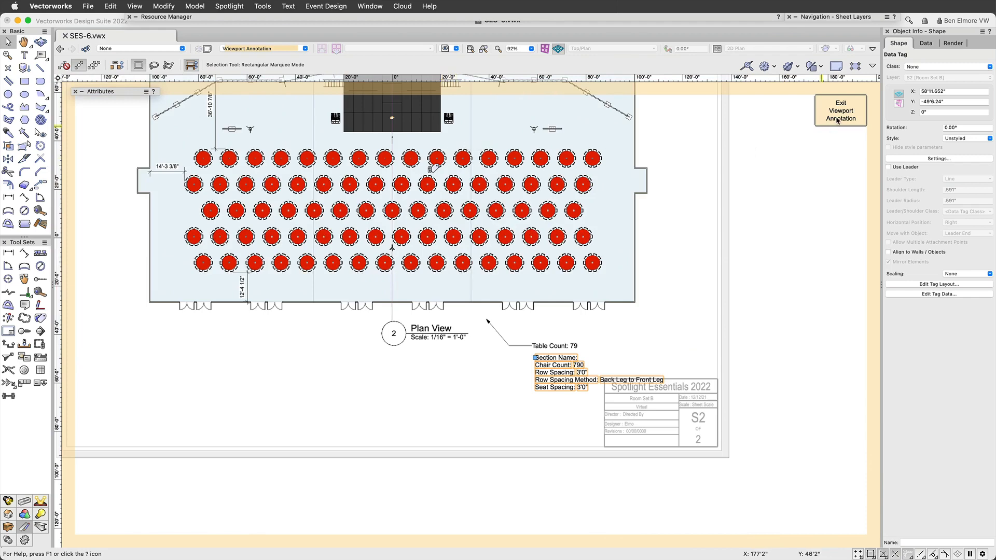
{"action": "left_click", "coordinate": [839, 111]}
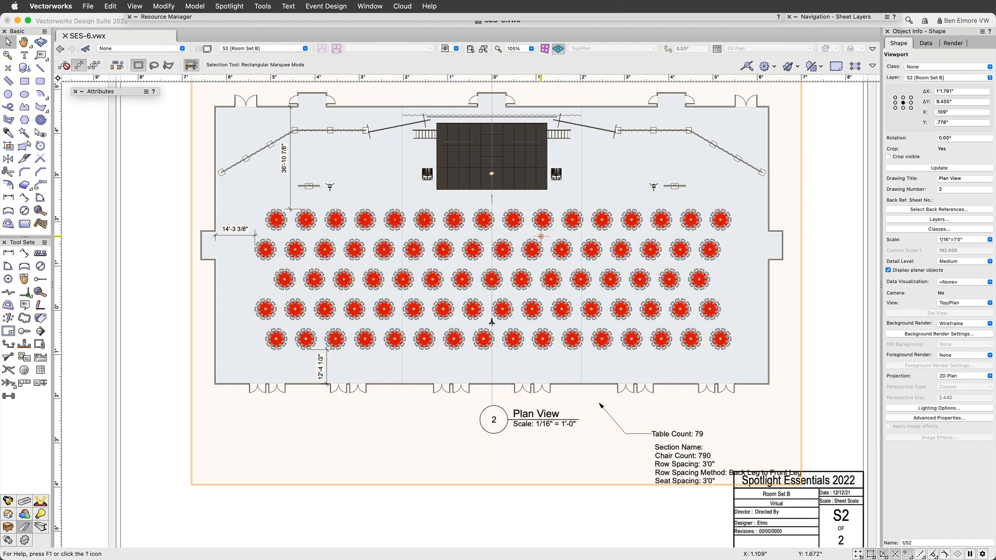
Try moving the Plan View viewport away from the title block, and undo the move.
{"action": "scroll", "coordinate": [799, 225], "scroll_direction": "down", "scroll_amount": 3}
{"action": "scroll", "coordinate": [805, 239], "scroll_direction": "up", "scroll_amount": 2}
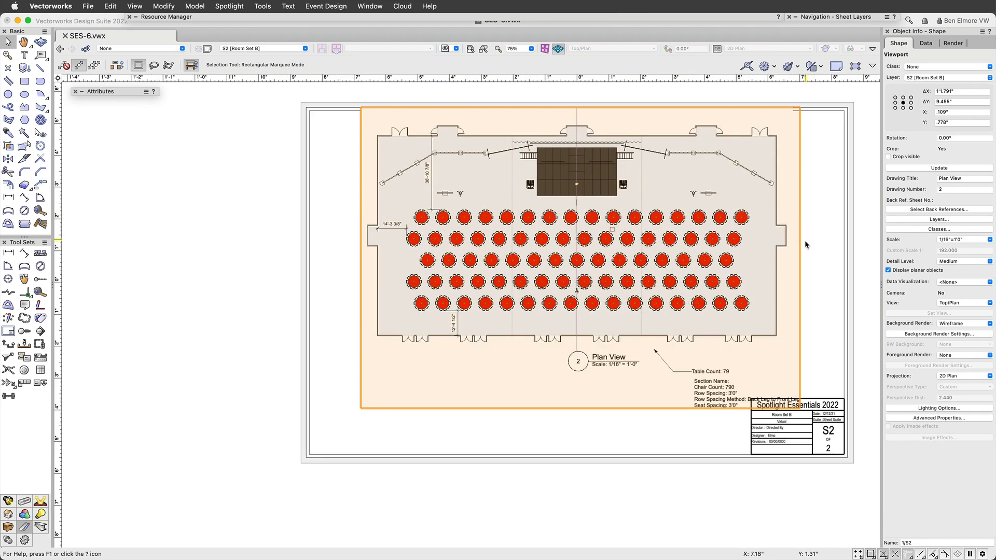
{"action": "left_click_drag", "start_coordinate": [630, 300], "coordinate": [585, 299]}
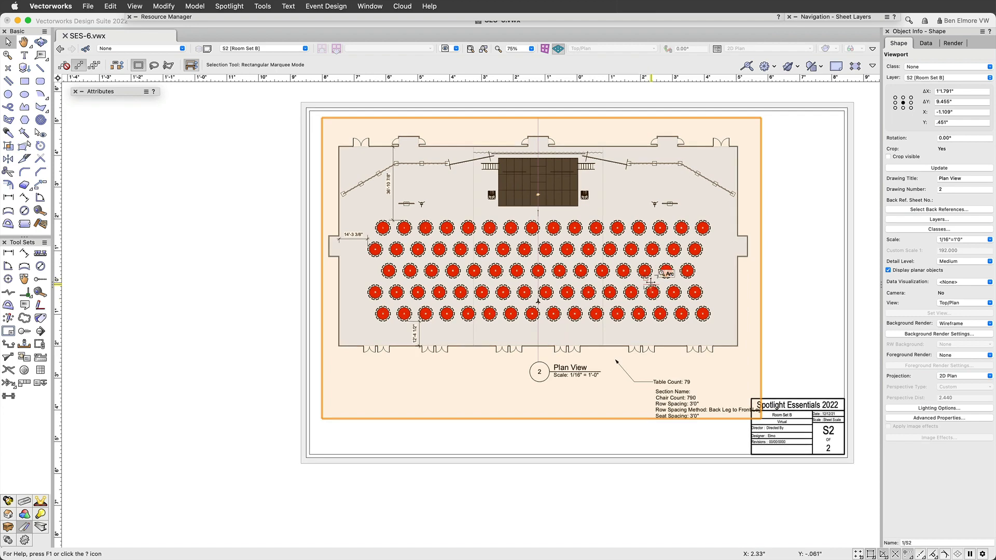
{"action": "key", "text": "super+z"}
{"action": "key", "text": "super+z"}
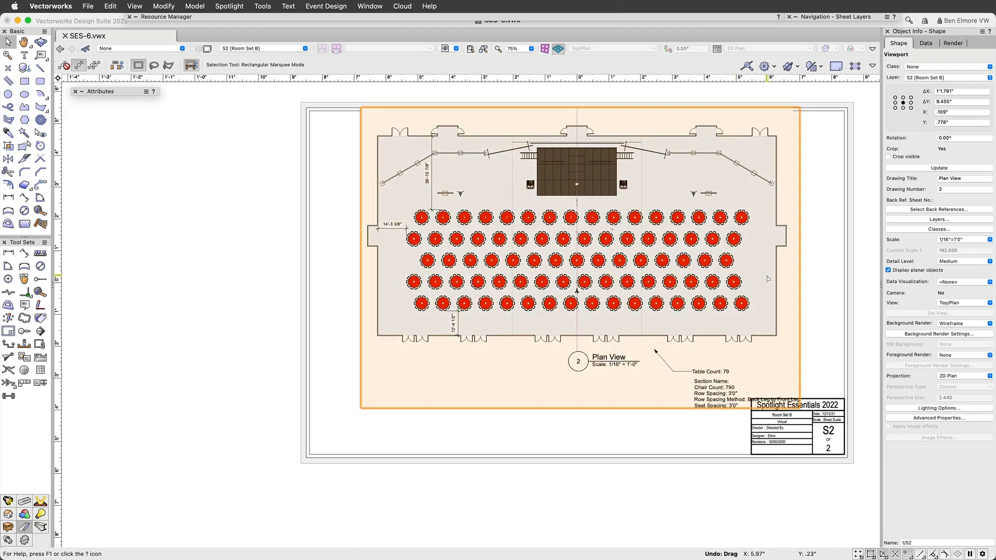
Edit the viewport's annotations, move both data tag labels lower and toward the drawing title, and exit the annotations.
{"action": "right_click", "coordinate": [730, 355]}
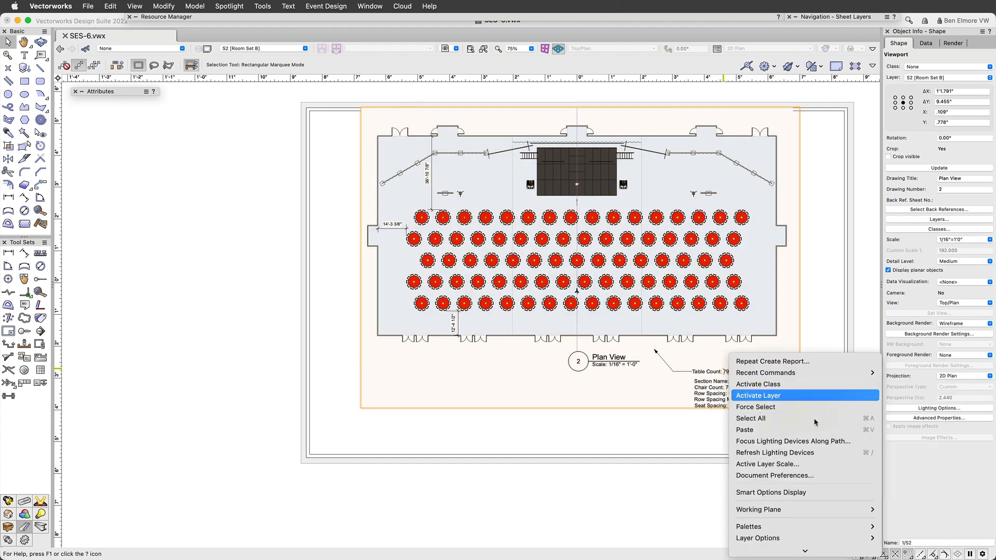
{"action": "left_click", "coordinate": [708, 313]}
{"action": "right_click", "coordinate": [706, 310]}
{"action": "left_click", "coordinate": [784, 480]}
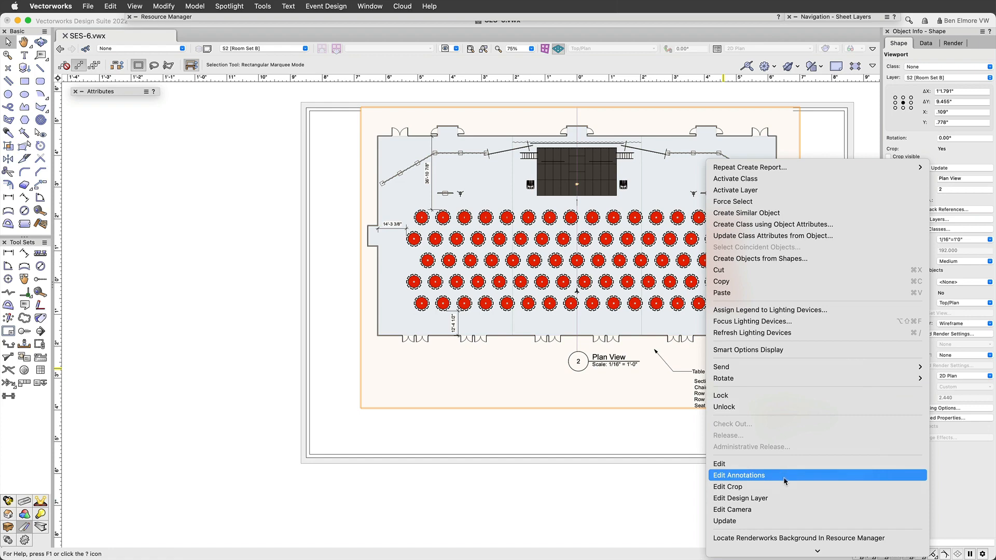
{"action": "left_click", "coordinate": [720, 372]}
{"action": "left_click_drag", "start_coordinate": [720, 372], "coordinate": [792, 314]}
{"action": "left_click", "coordinate": [841, 111]}
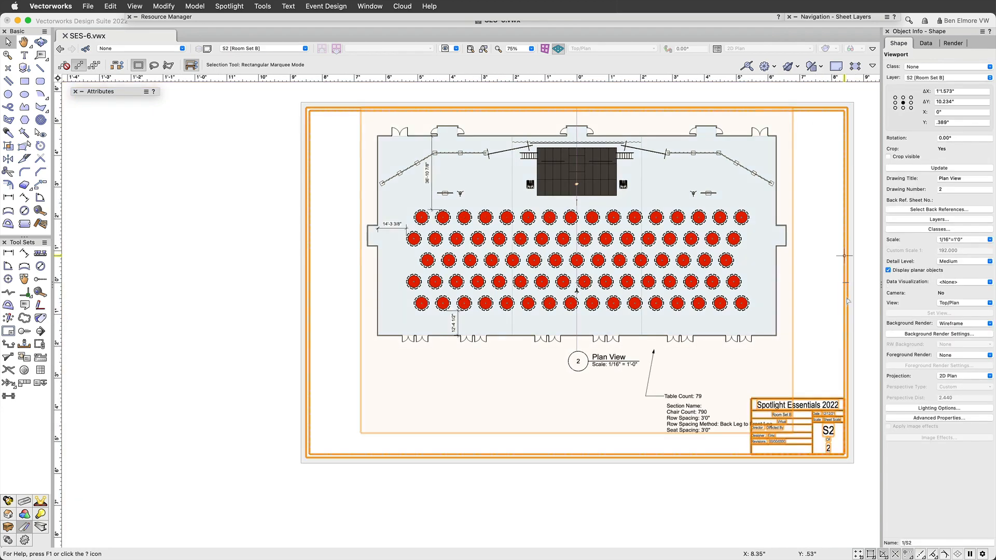
Open the Plan View viewport's annotations and move both data tags left, clear of the title block and drawing title.
{"action": "right_click", "coordinate": [685, 425]}
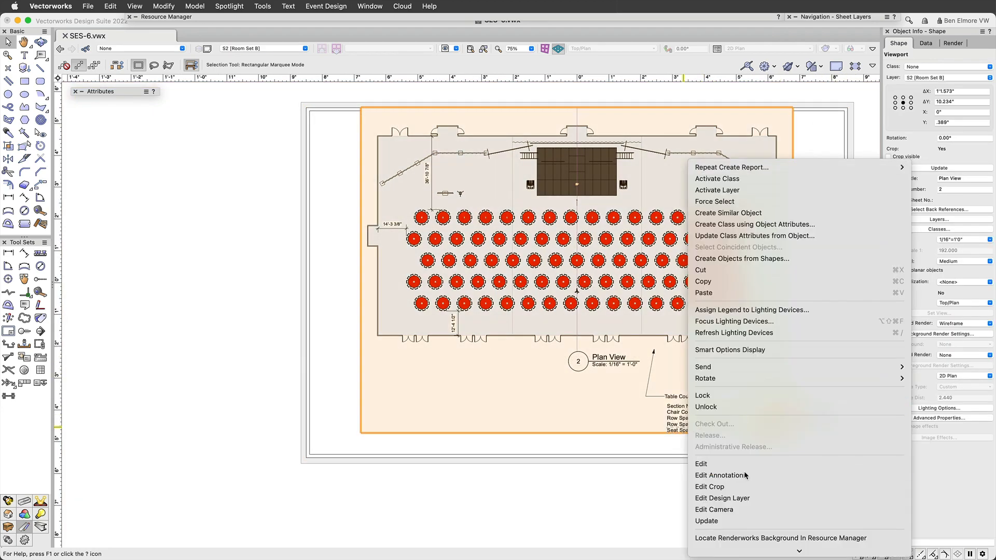
{"action": "left_click", "coordinate": [697, 472]}
{"action": "mouse_move", "coordinate": [684, 415]}
{"action": "left_mouse_down"}
{"action": "mouse_move", "coordinate": [476, 405]}
{"action": "mouse_move", "coordinate": [472, 423]}
{"action": "left_mouse_up"}
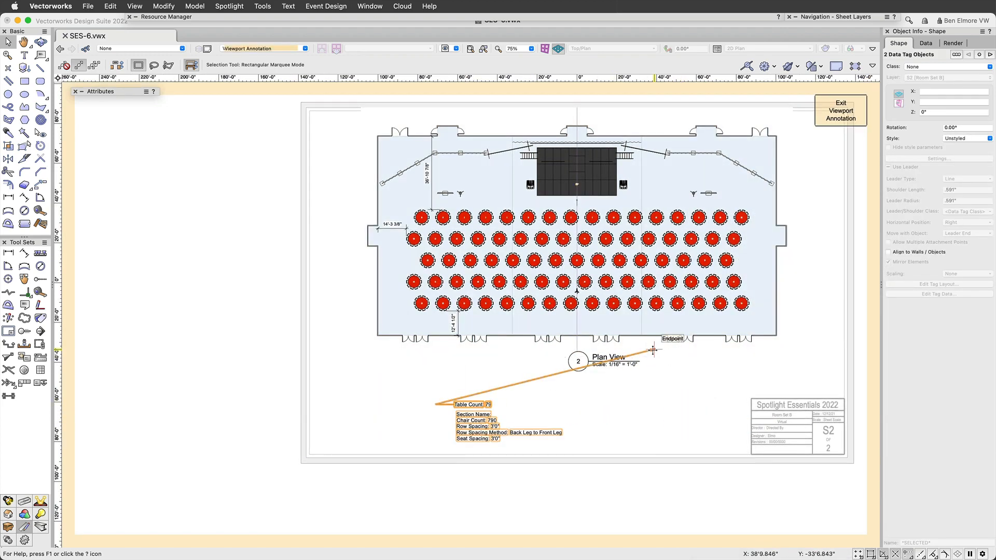
{"action": "left_click", "coordinate": [668, 388]}
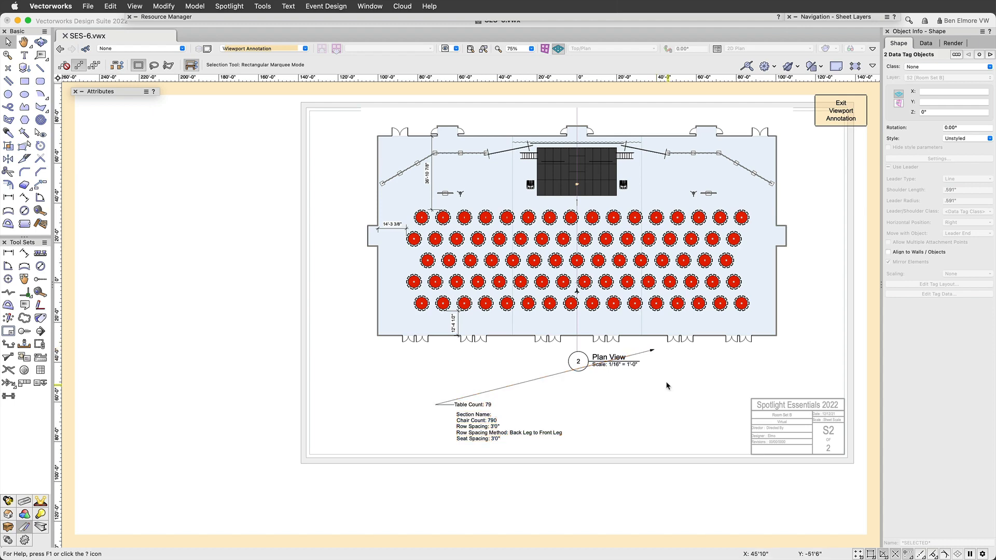
Move the table count tag's leader arrowhead so it points straight up beside its label, and exit the viewport annotations.
{"action": "left_click", "coordinate": [654, 350]}
{"action": "left_click", "coordinate": [654, 350]}
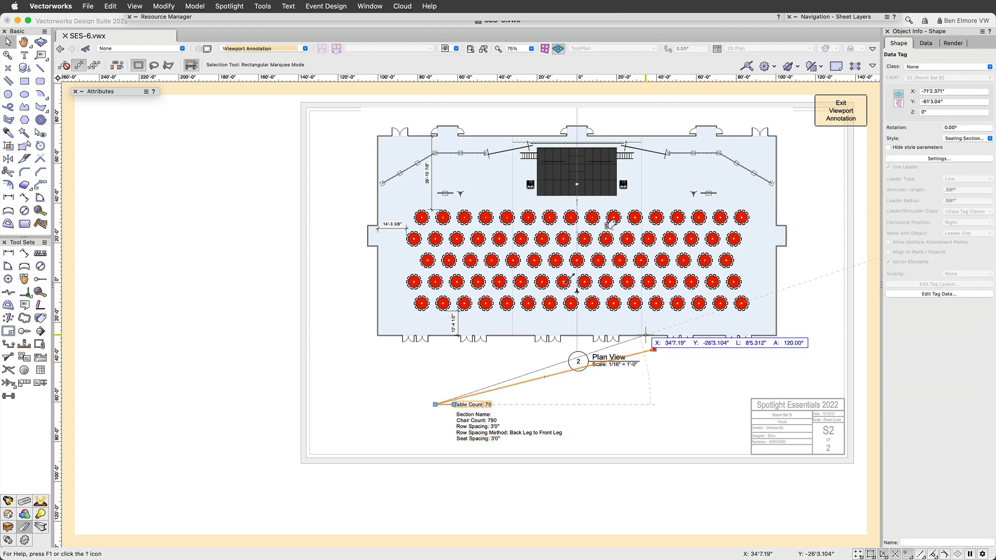
{"action": "left_click", "coordinate": [435, 357]}
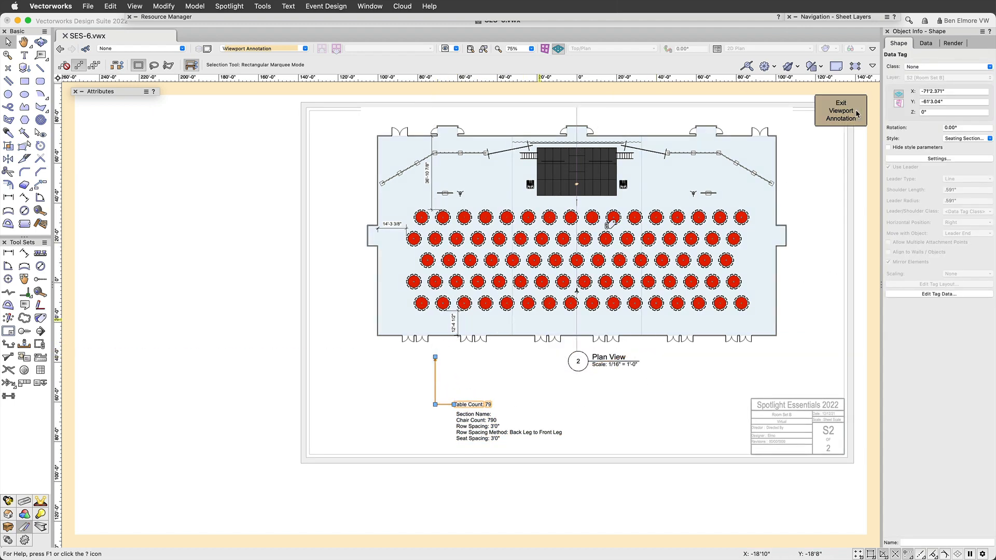
{"action": "left_click", "coordinate": [841, 110]}
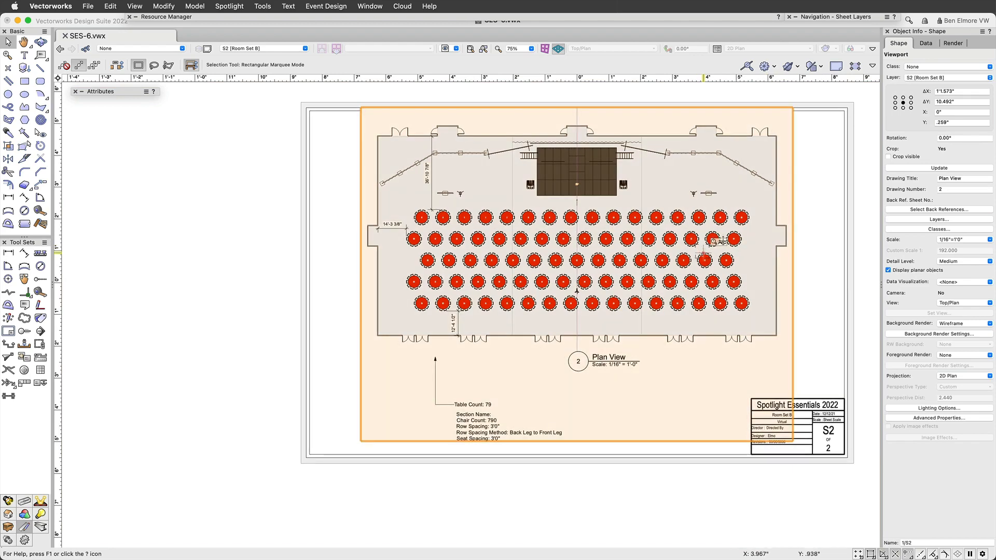
Duplicate the S2 Room Set B sheet layer.
{"action": "middle_click_drag", "start_coordinate": [787, 232], "coordinate": [707, 253]}
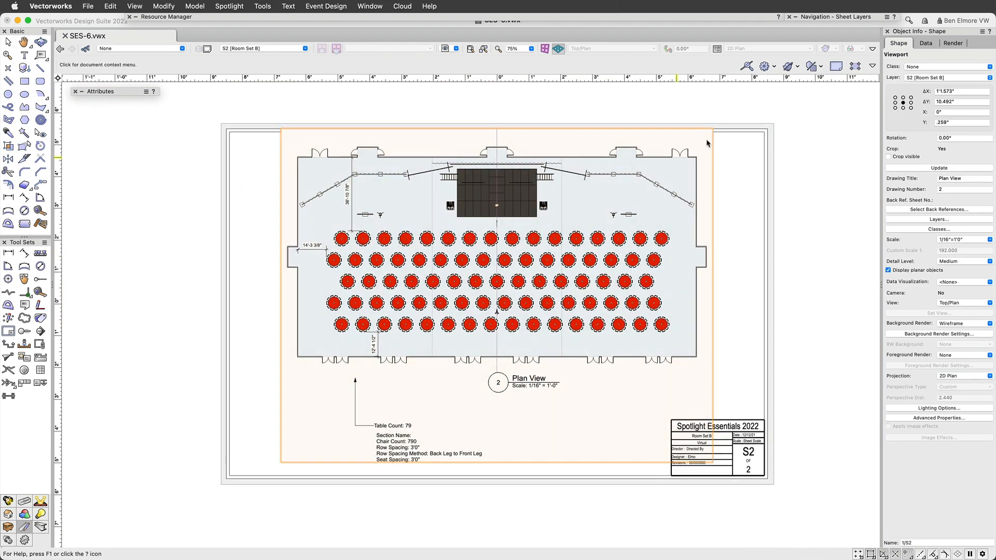
{"action": "left_click", "coordinate": [829, 17]}
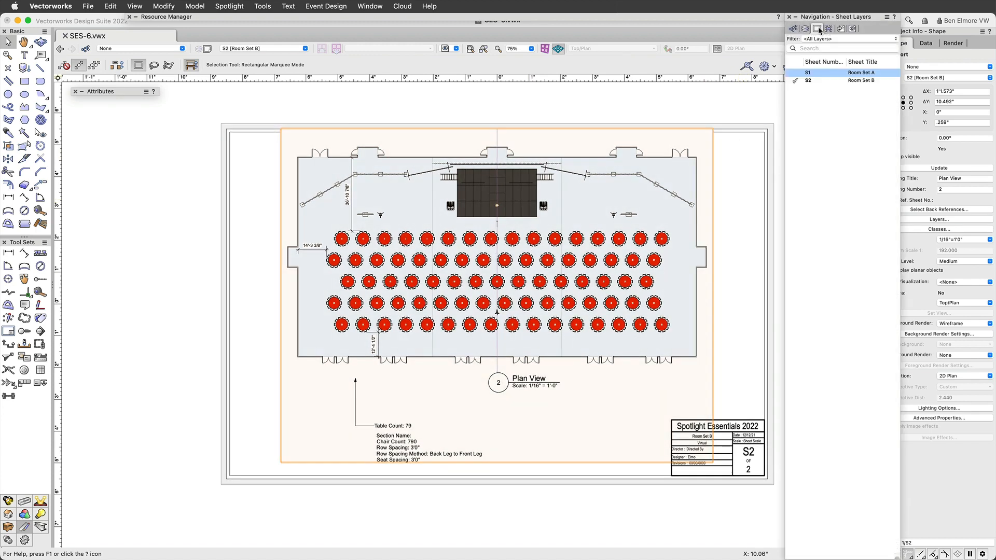
{"action": "left_click", "coordinate": [813, 81]}
{"action": "right_click", "coordinate": [814, 81]}
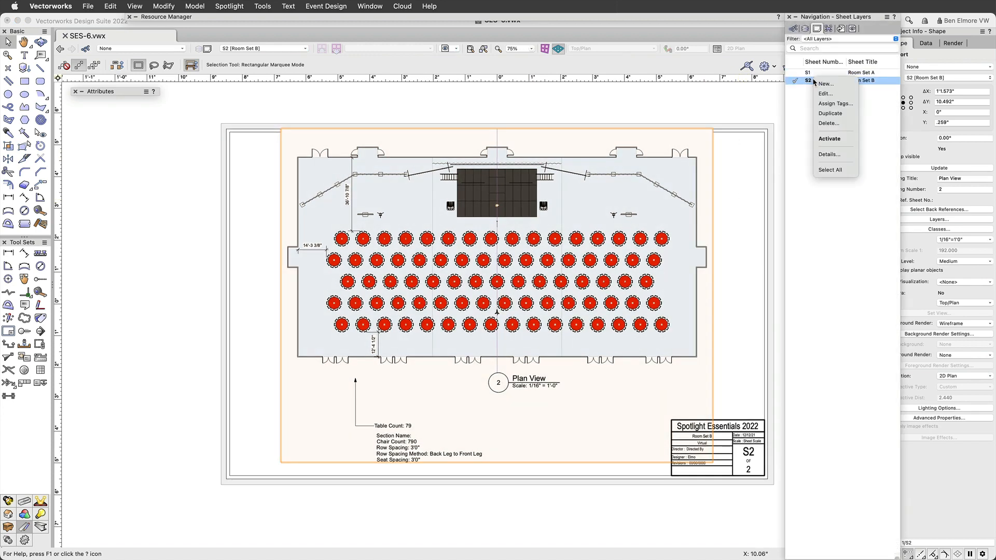
{"action": "left_click", "coordinate": [841, 113]}
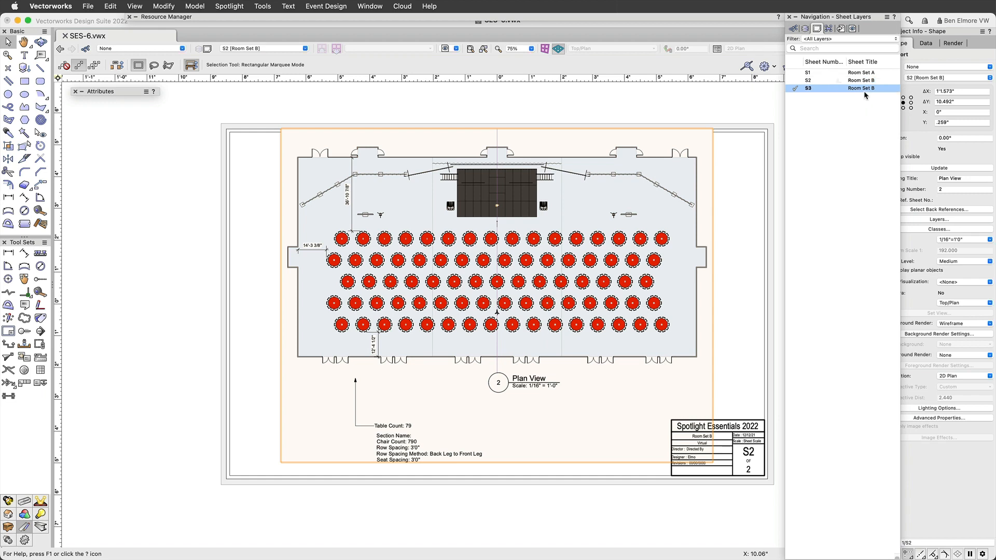
Set the sheet title of sheet layer S3 to Light Plot.
{"action": "double_click", "coordinate": [874, 88]}
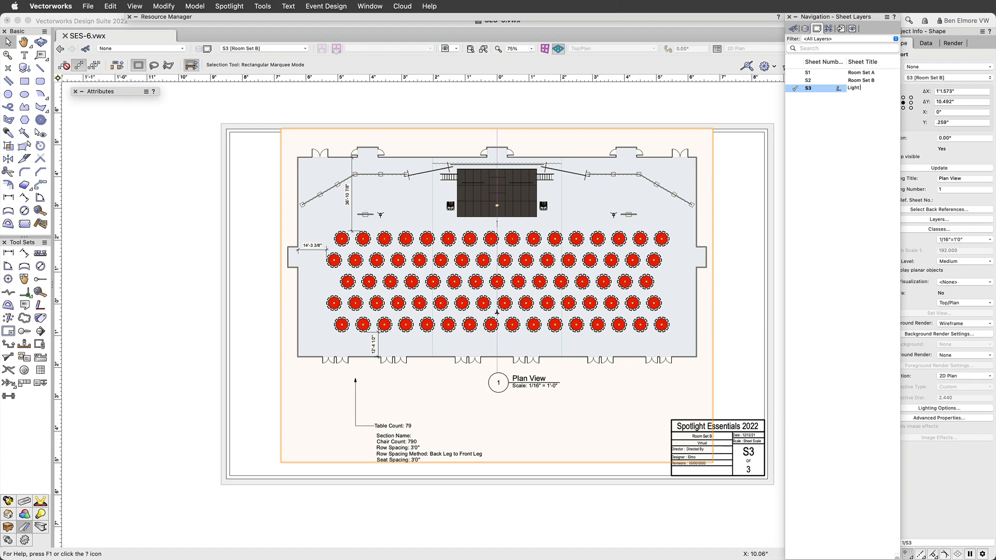
{"action": "type", "text": "Light Plot"}
{"action": "key", "text": "Return"}
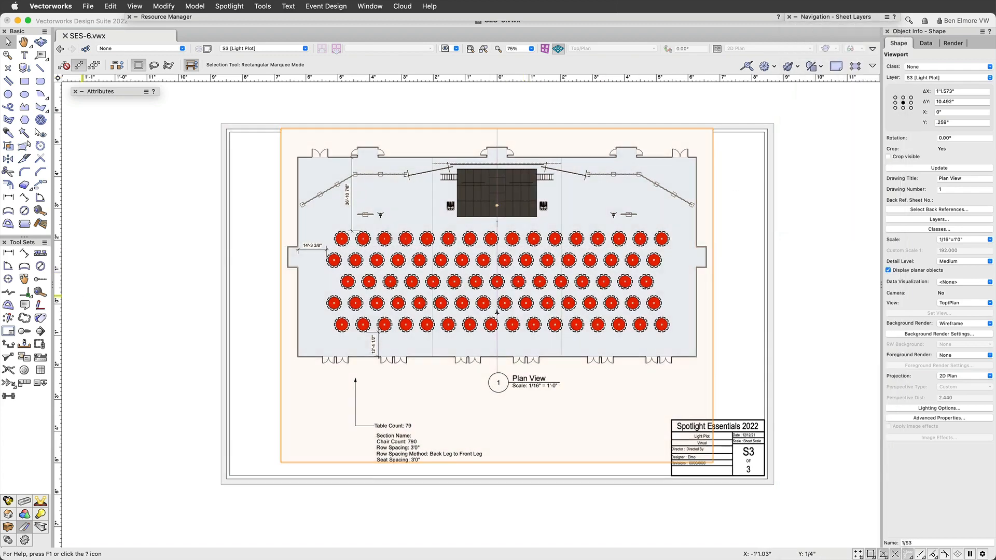
In the S3 viewport's class properties, make Event-Lighting Fixtures and Event-Hoist Label visible and set Event-Hoist to gray.
{"action": "scroll", "coordinate": [521, 230], "scroll_direction": "up", "scroll_amount": 4}
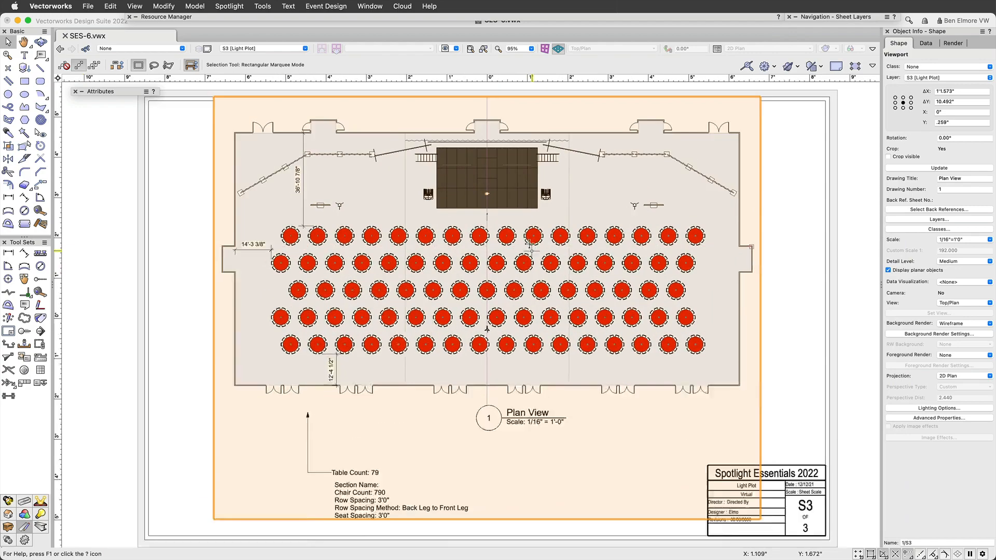
{"action": "scroll", "coordinate": [489, 166], "scroll_direction": "up", "scroll_amount": 4}
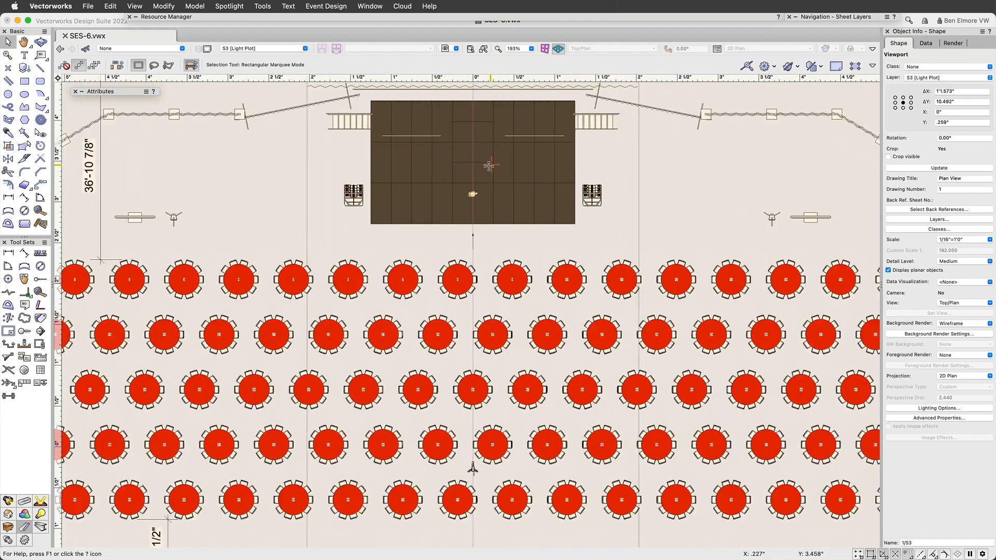
{"action": "mouse_move", "coordinate": [490, 167]}
{"action": "middle_mouse_down"}
{"action": "mouse_move", "coordinate": [516, 254]}
{"action": "mouse_move", "coordinate": [518, 241]}
{"action": "middle_mouse_up"}
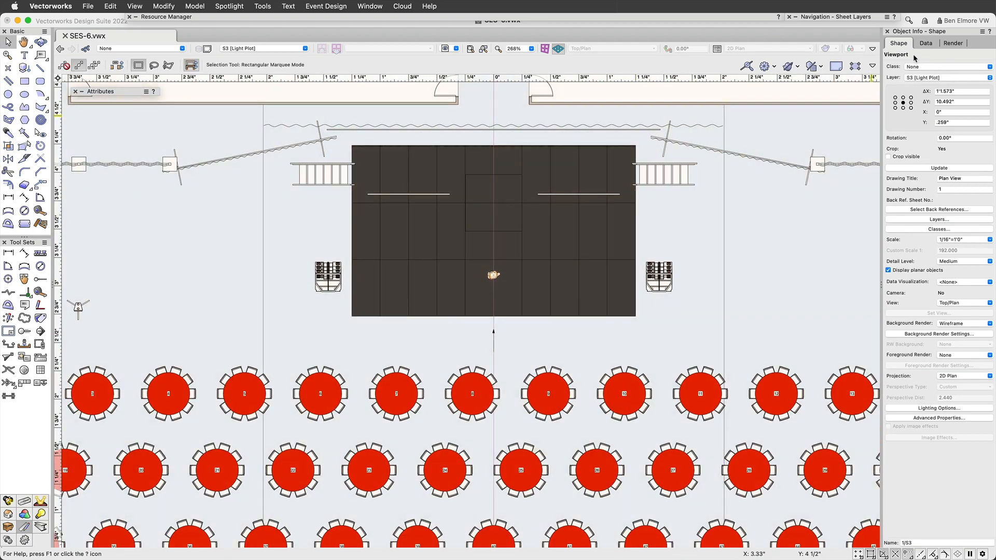
{"action": "left_click", "coordinate": [940, 229]}
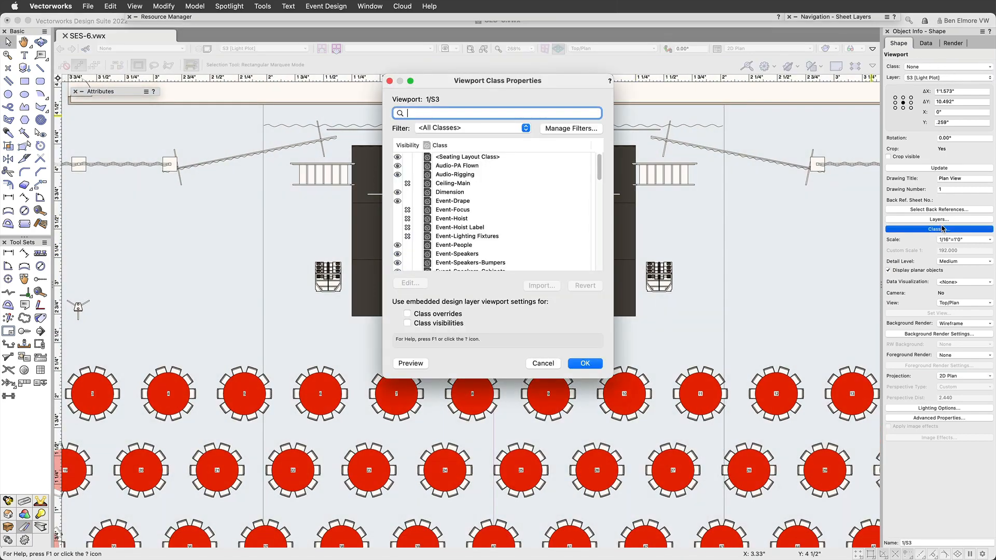
{"action": "scroll", "coordinate": [423, 222], "scroll_direction": "down", "scroll_amount": 3}
{"action": "scroll", "coordinate": [420, 219], "scroll_direction": "down", "scroll_amount": 1}
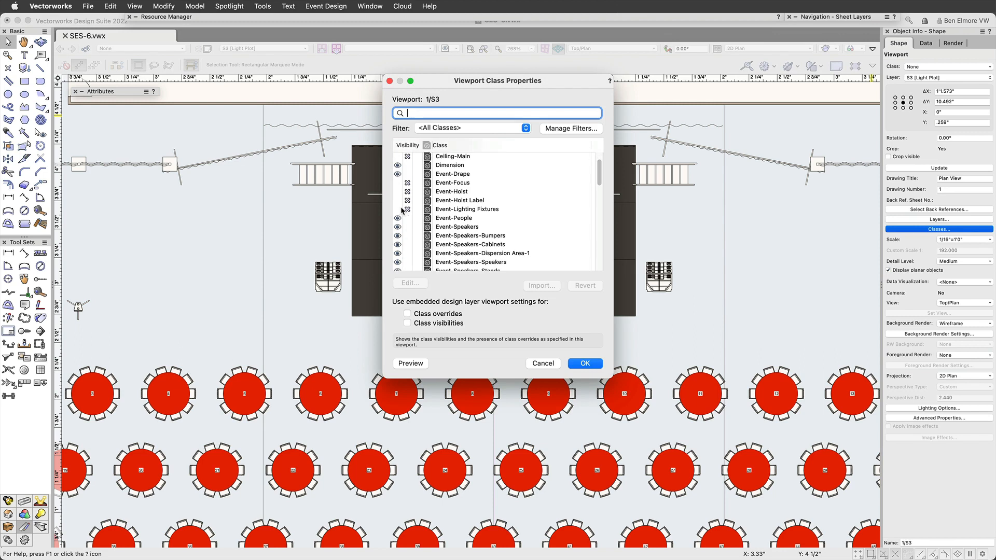
{"action": "left_click", "coordinate": [398, 209]}
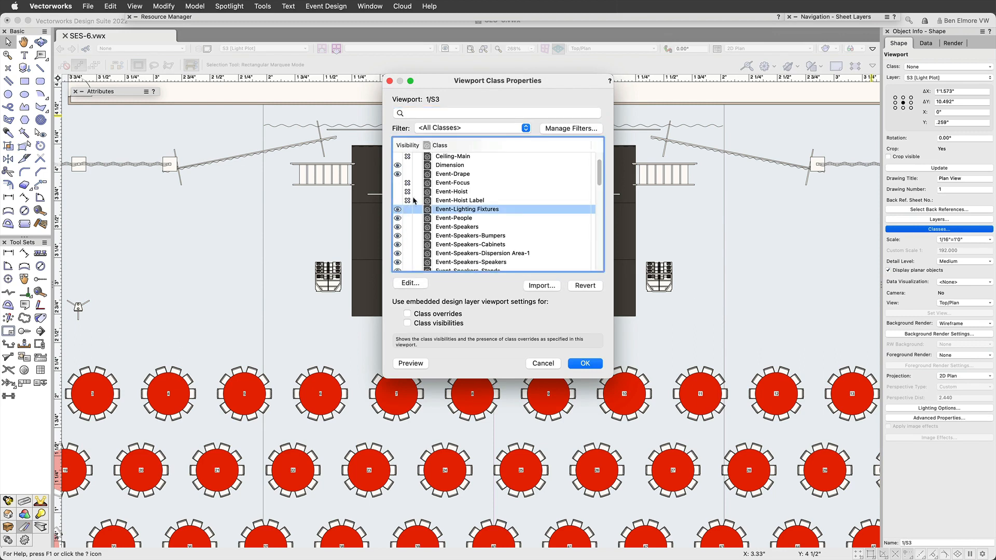
{"action": "left_click", "coordinate": [398, 200]}
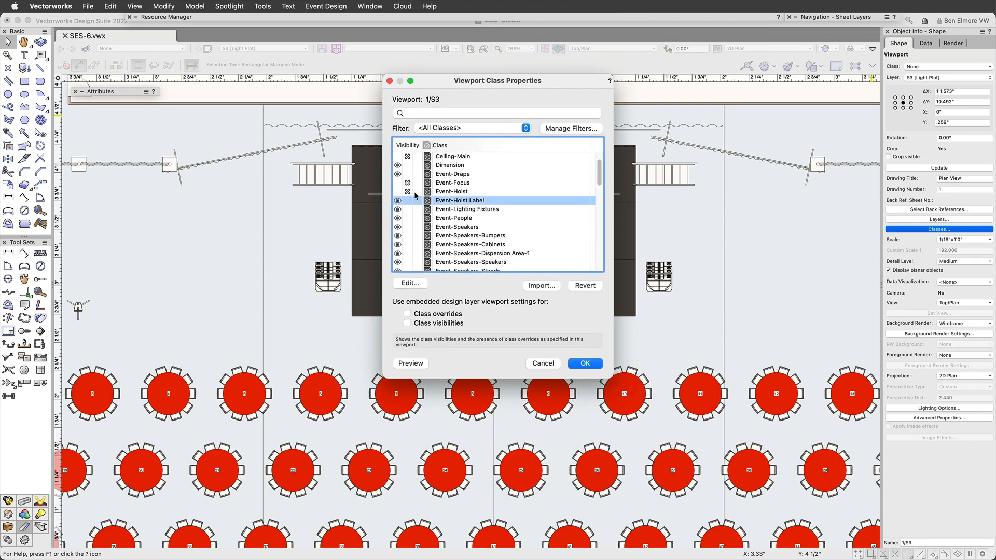
{"action": "left_click", "coordinate": [417, 192]}
Make the Event-Truss class visible in the viewport and preview the class settings.
{"action": "scroll", "coordinate": [418, 194], "scroll_direction": "down", "scroll_amount": 12}
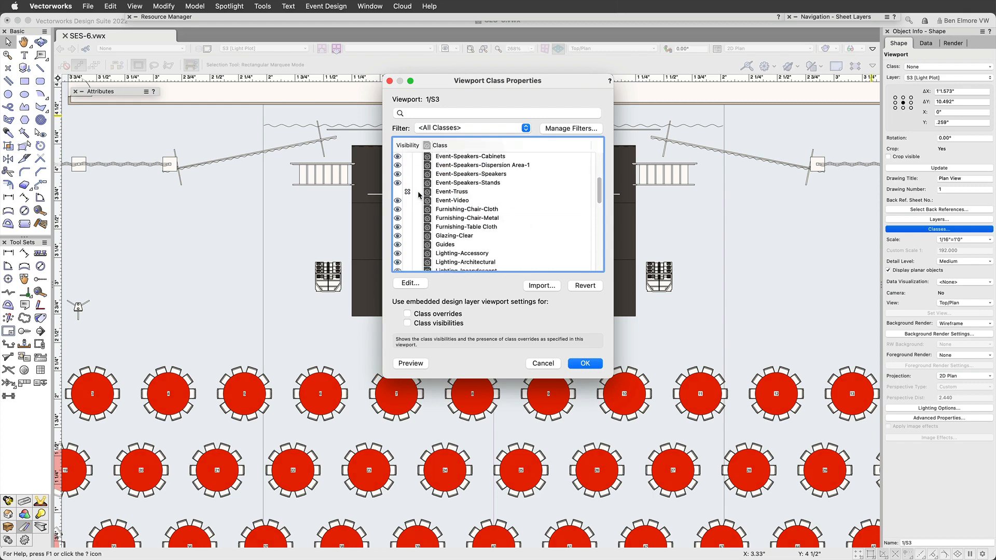
{"action": "scroll", "coordinate": [420, 197], "scroll_direction": "down", "scroll_amount": 2}
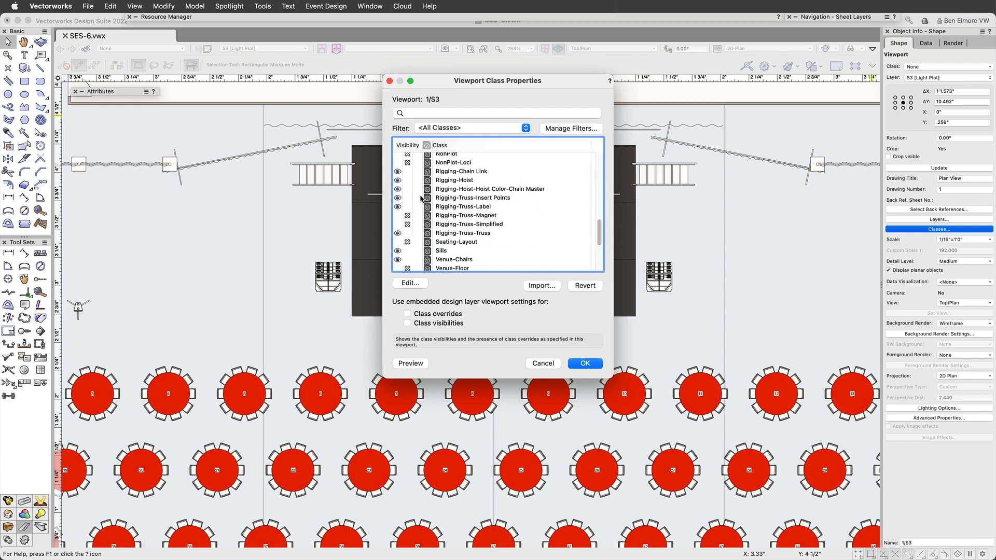
{"action": "scroll", "coordinate": [421, 199], "scroll_direction": "down", "scroll_amount": 1}
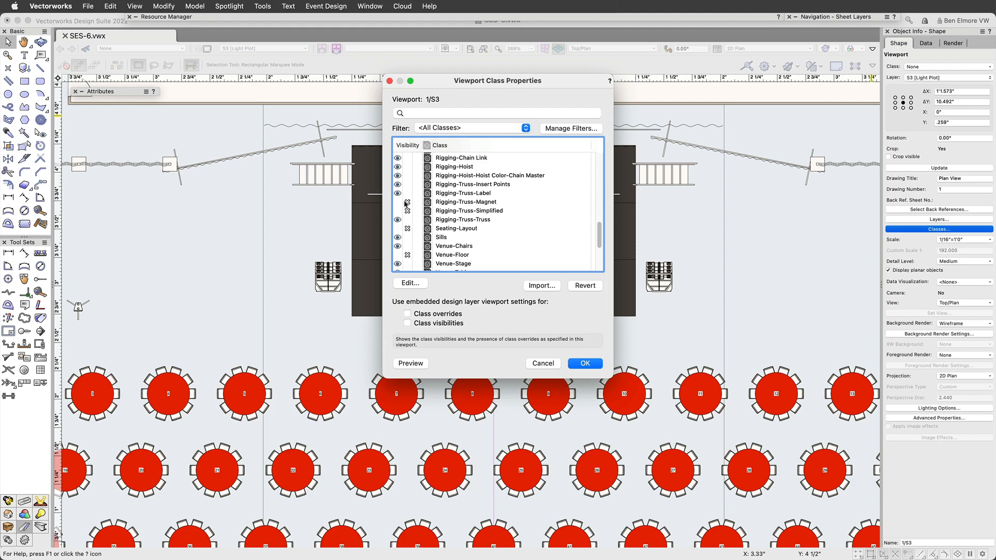
{"action": "scroll", "coordinate": [407, 203], "scroll_direction": "up", "scroll_amount": 10}
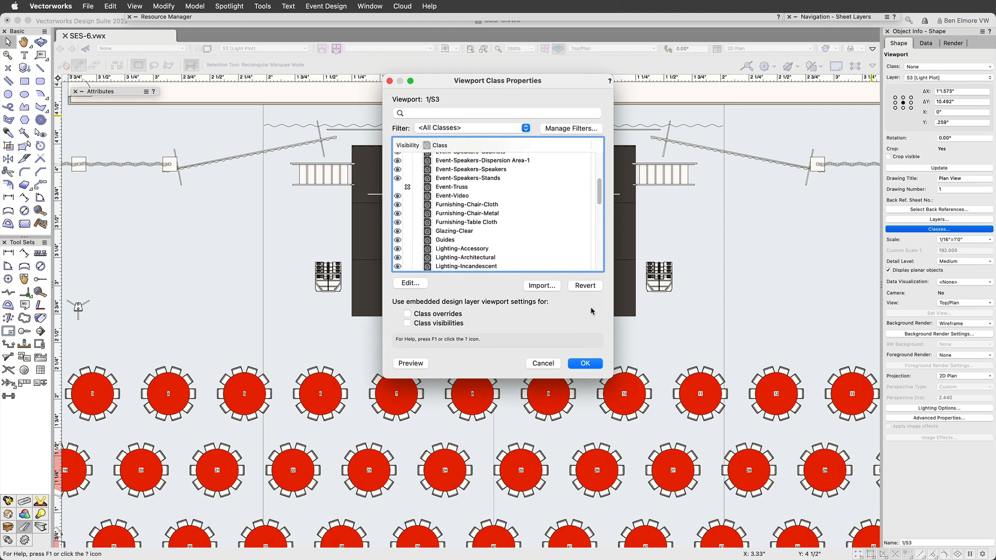
{"action": "left_click", "coordinate": [398, 187]}
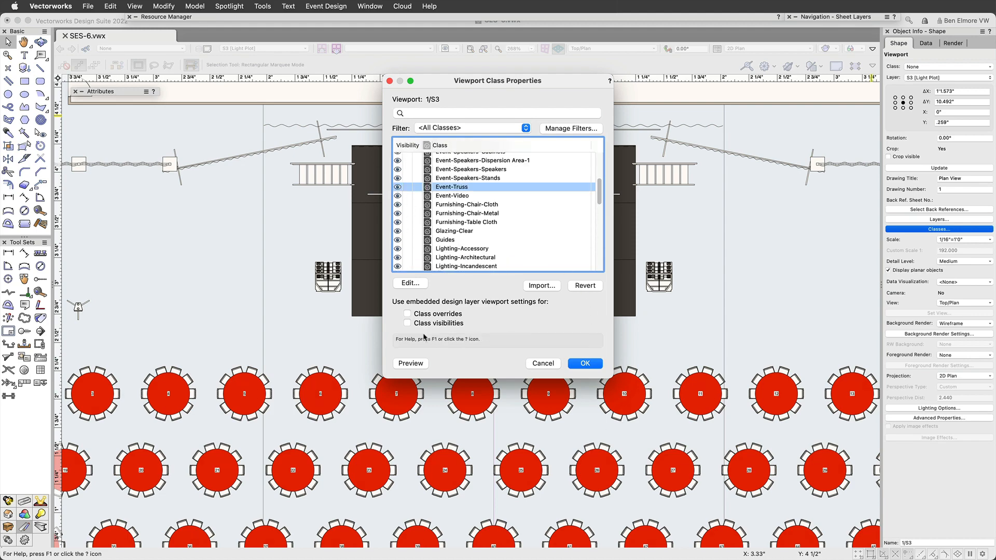
{"action": "left_click", "coordinate": [416, 365]}
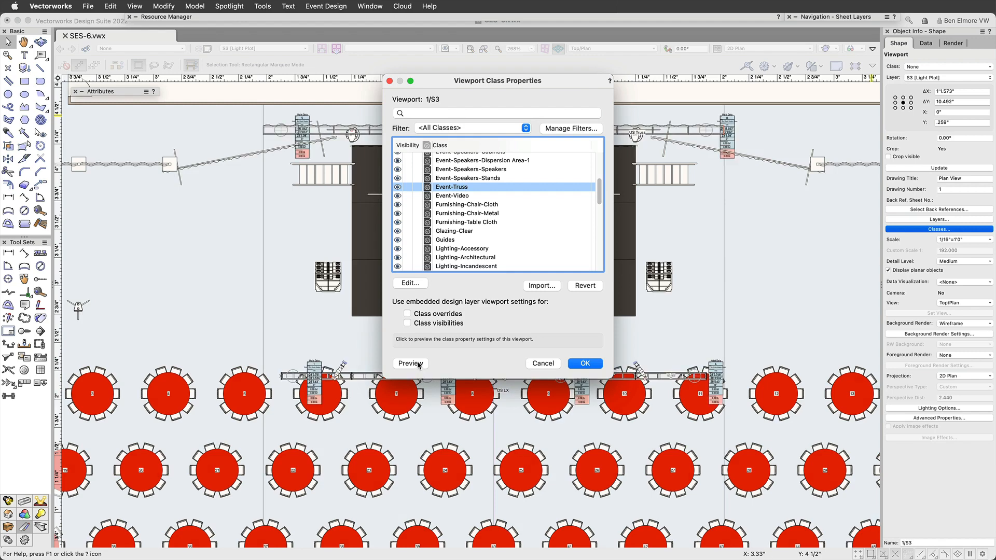
Set the Event-Hoist Label class to invisible and apply the viewport's class properties.
{"action": "scroll", "coordinate": [418, 196], "scroll_direction": "up", "scroll_amount": 5}
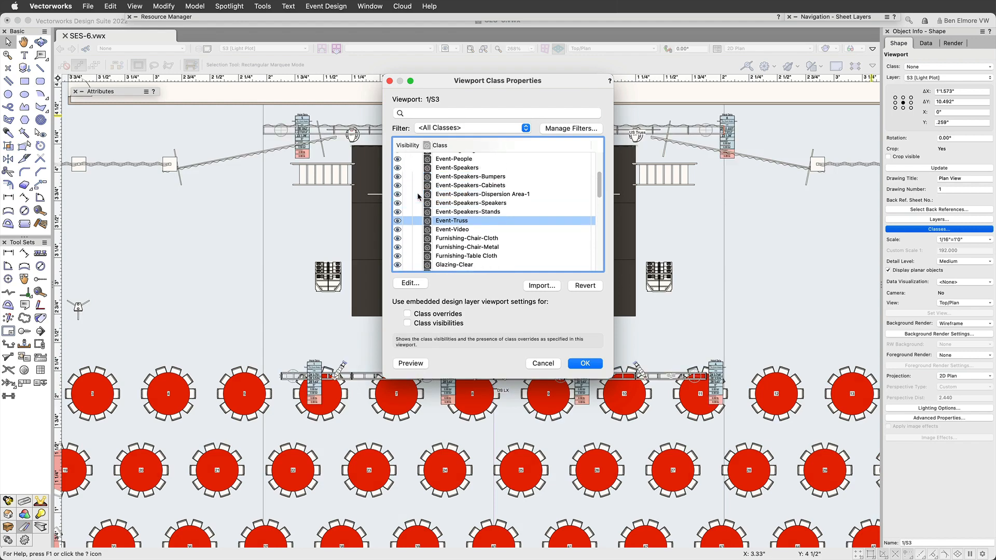
{"action": "scroll", "coordinate": [418, 196], "scroll_direction": "up", "scroll_amount": 2}
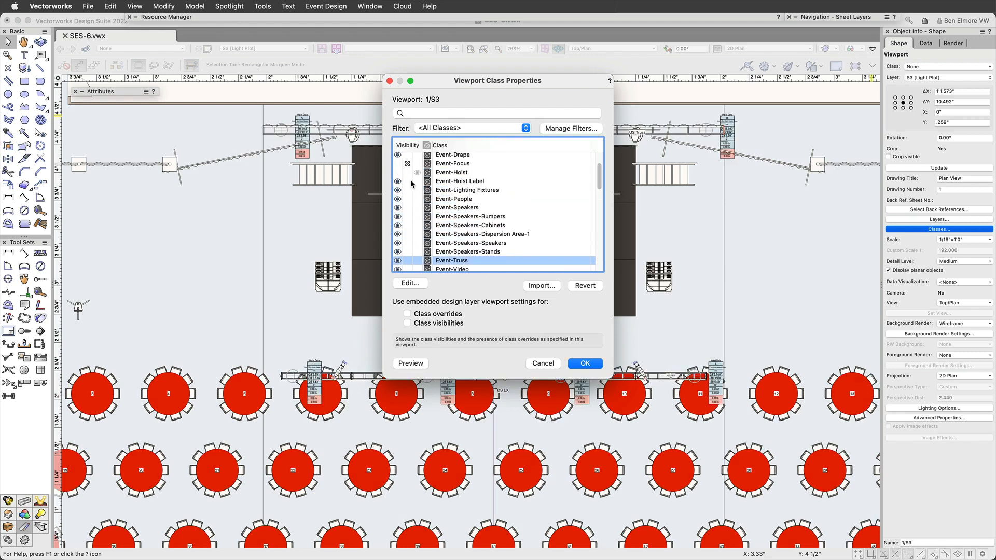
{"action": "left_click", "coordinate": [407, 181]}
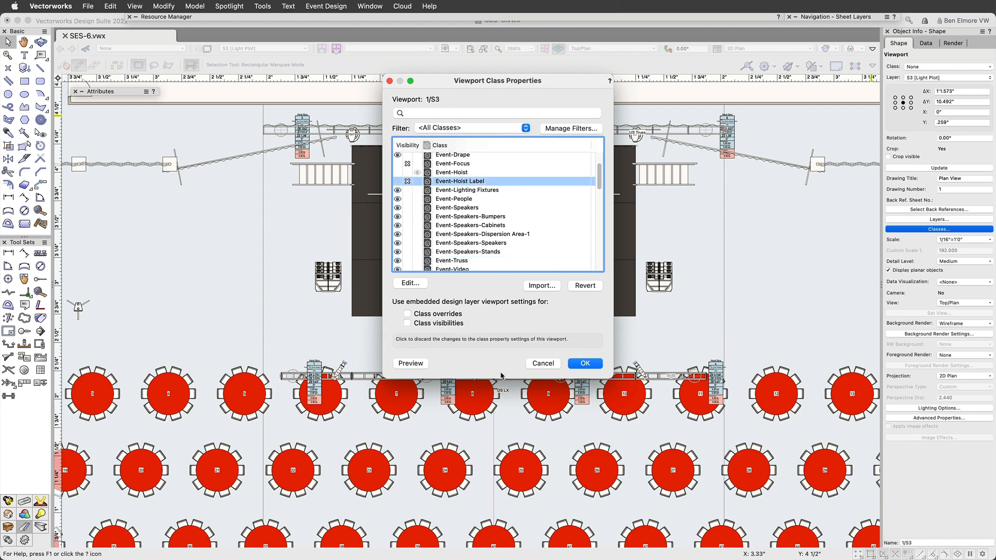
{"action": "left_click", "coordinate": [585, 363]}
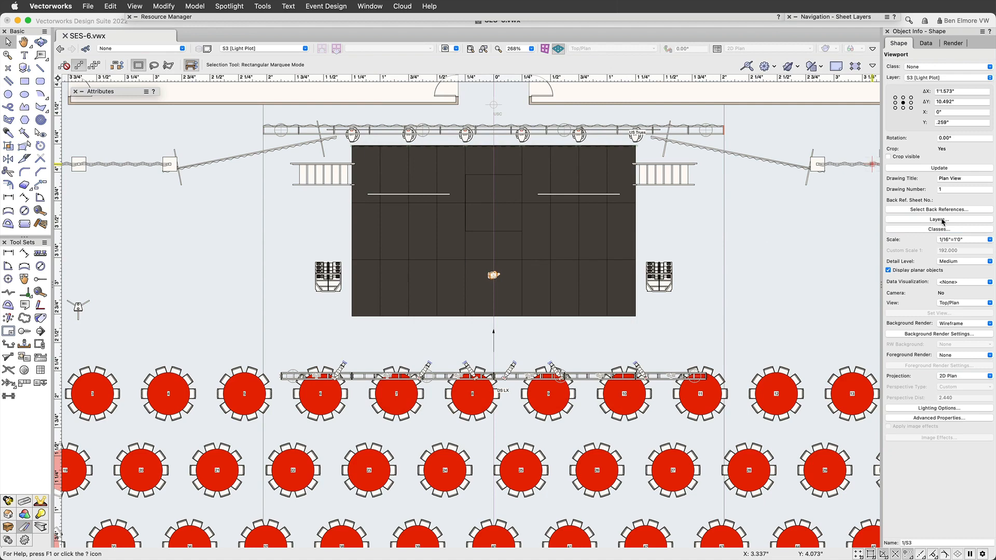
Set the PDF and Seating B layers to invisible in the S3 viewport's layer properties.
{"action": "left_click", "coordinate": [941, 221]}
{"action": "left_click", "coordinate": [408, 187]}
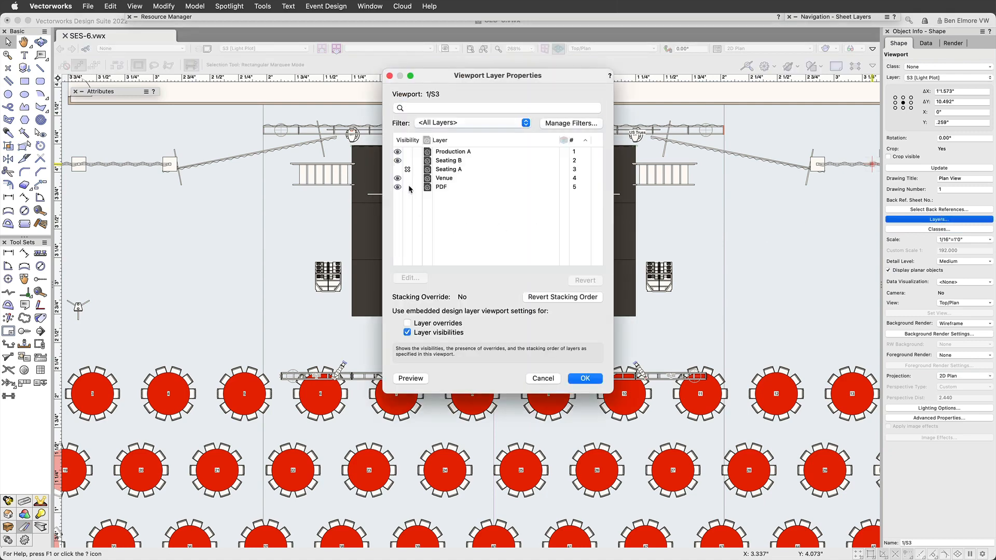
{"action": "left_click", "coordinate": [407, 161]}
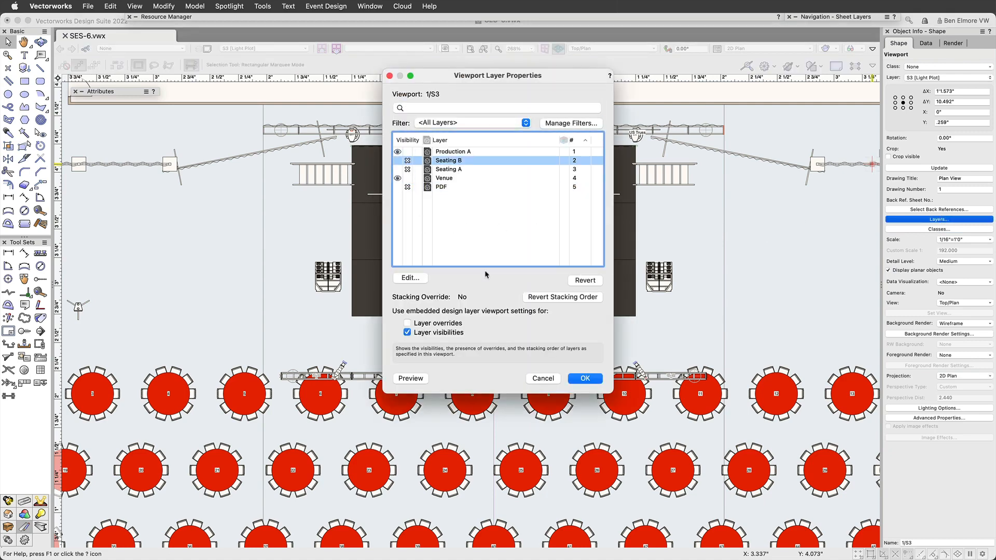
{"action": "left_click", "coordinate": [584, 378]}
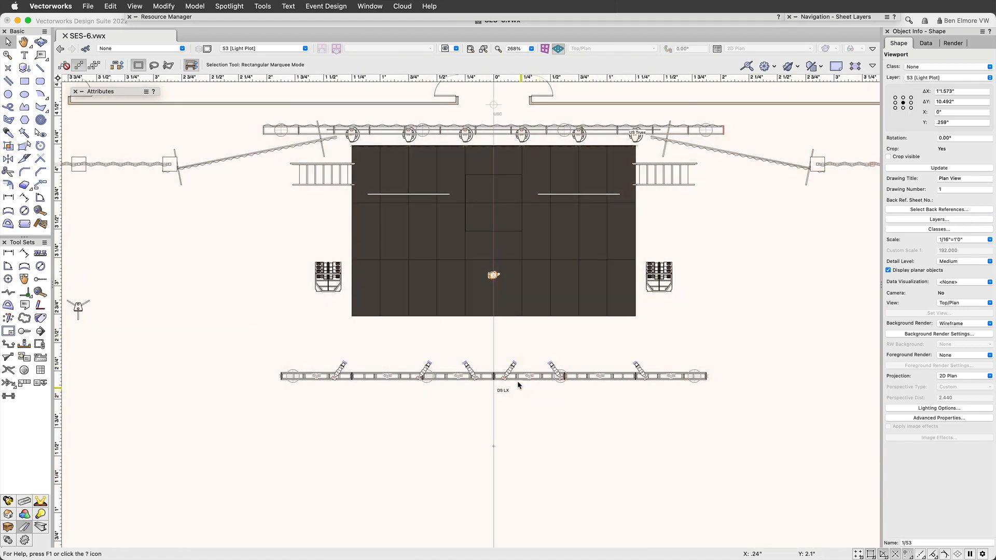
Examine the stage, trusses and lighting fixtures in the Light Plot sheet's Plan View viewport.
{"action": "scroll", "coordinate": [517, 383], "scroll_direction": "up", "scroll_amount": 5}
{"action": "scroll", "coordinate": [527, 344], "scroll_direction": "down", "scroll_amount": 8}
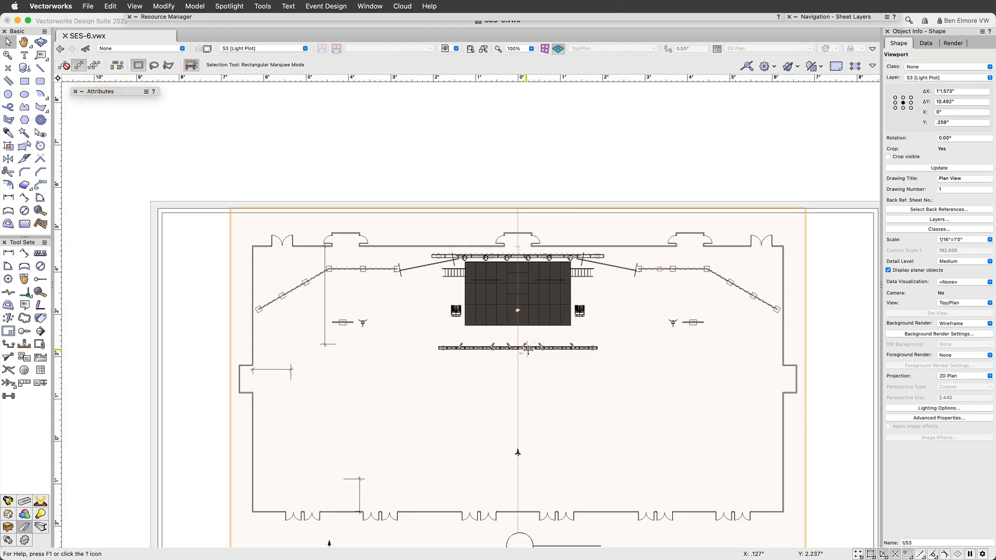
{"action": "scroll", "coordinate": [527, 345], "scroll_direction": "up", "scroll_amount": 2}
{"action": "scroll", "coordinate": [527, 345], "scroll_direction": "down", "scroll_amount": 3}
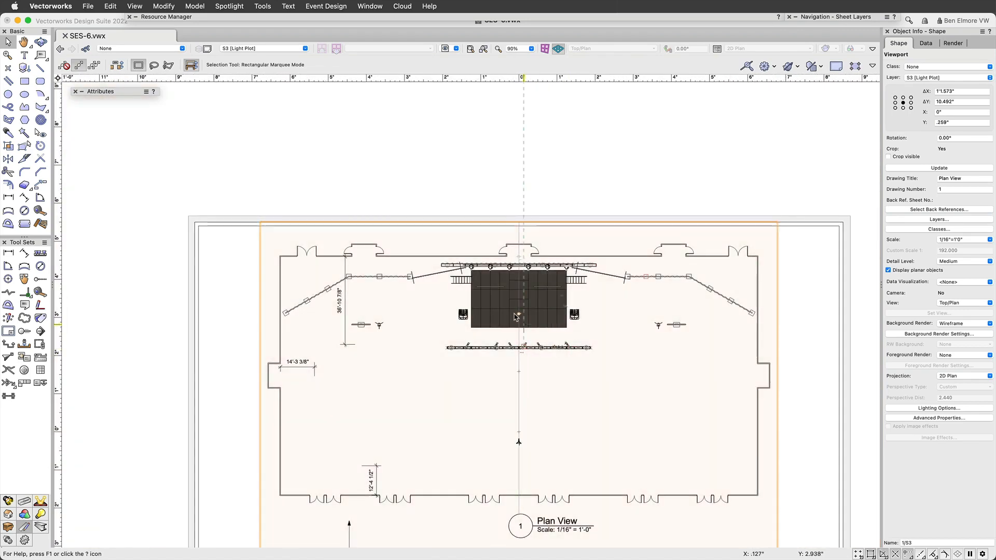
{"action": "scroll", "coordinate": [516, 312], "scroll_direction": "up", "scroll_amount": 6}
{"action": "scroll", "coordinate": [518, 315], "scroll_direction": "down", "scroll_amount": 1}
{"action": "scroll", "coordinate": [517, 315], "scroll_direction": "down", "scroll_amount": 7}
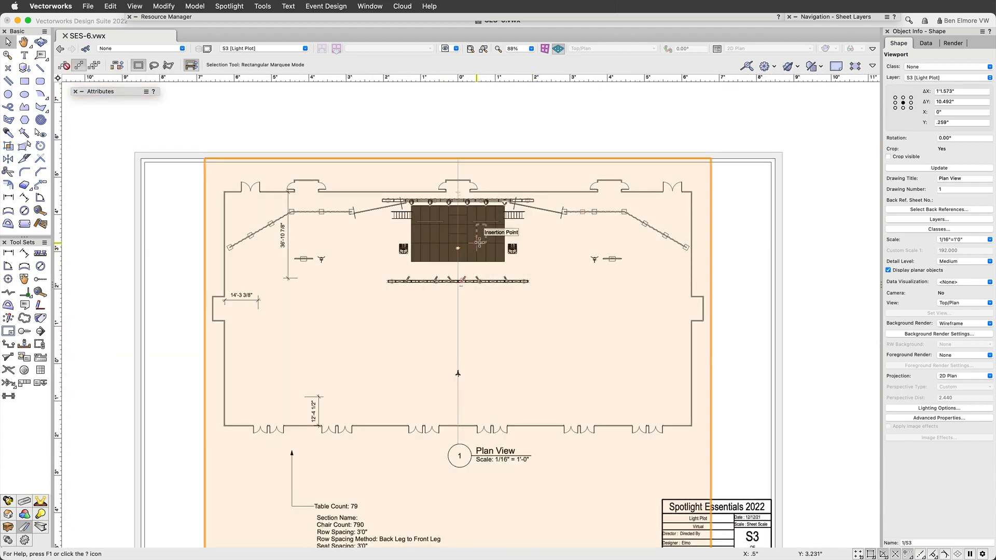
Crop the Plan View viewport to a rectangle about 72' by 42' enclosing the stage and both trusses.
{"action": "right_click", "coordinate": [474, 248]}
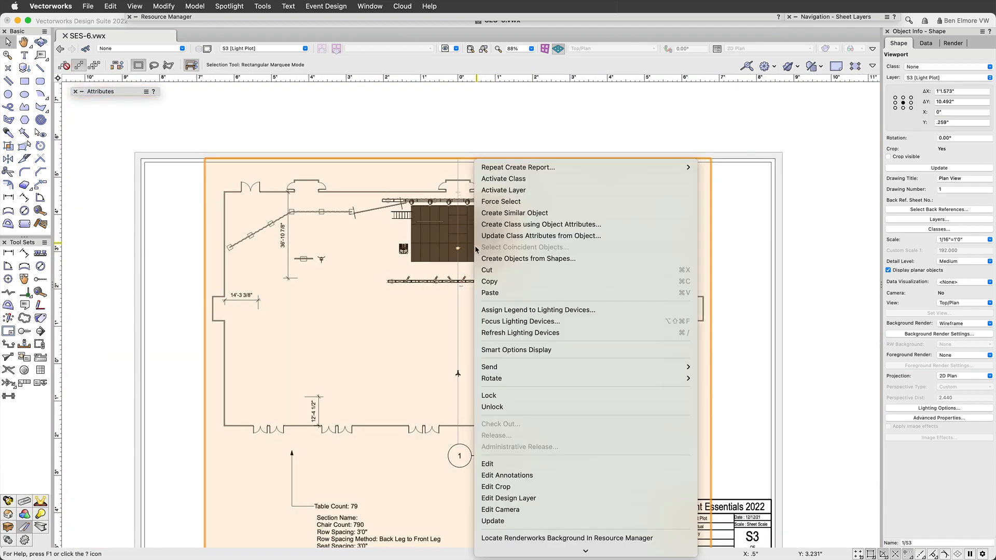
{"action": "left_click", "coordinate": [568, 487]}
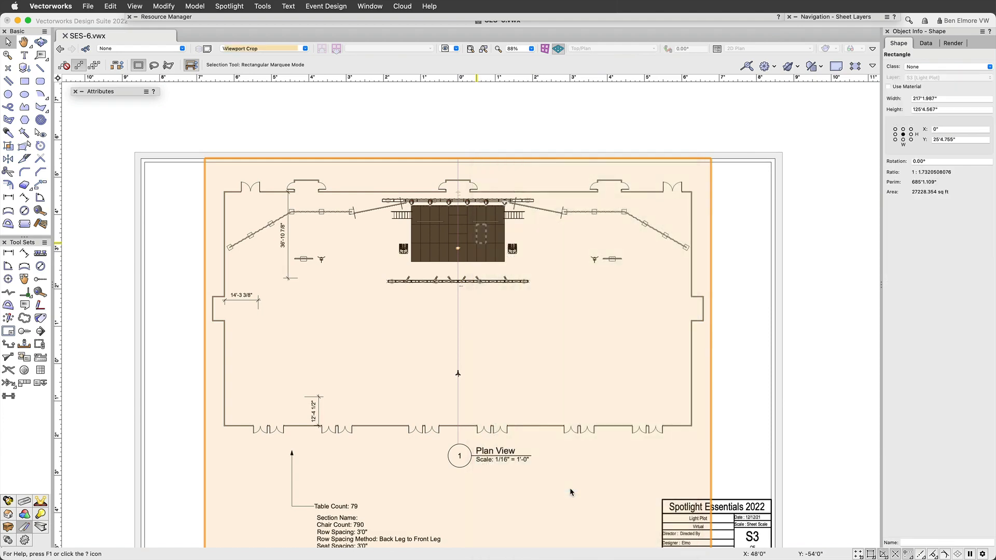
{"action": "left_click_drag", "start_coordinate": [203, 449], "coordinate": [373, 352]}
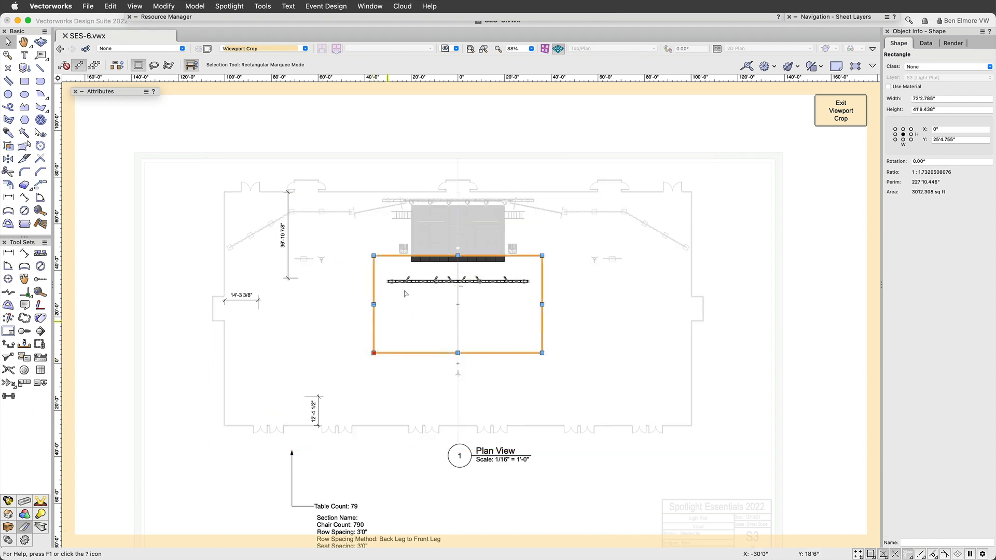
{"action": "left_click_drag", "start_coordinate": [496, 261], "coordinate": [492, 199]}
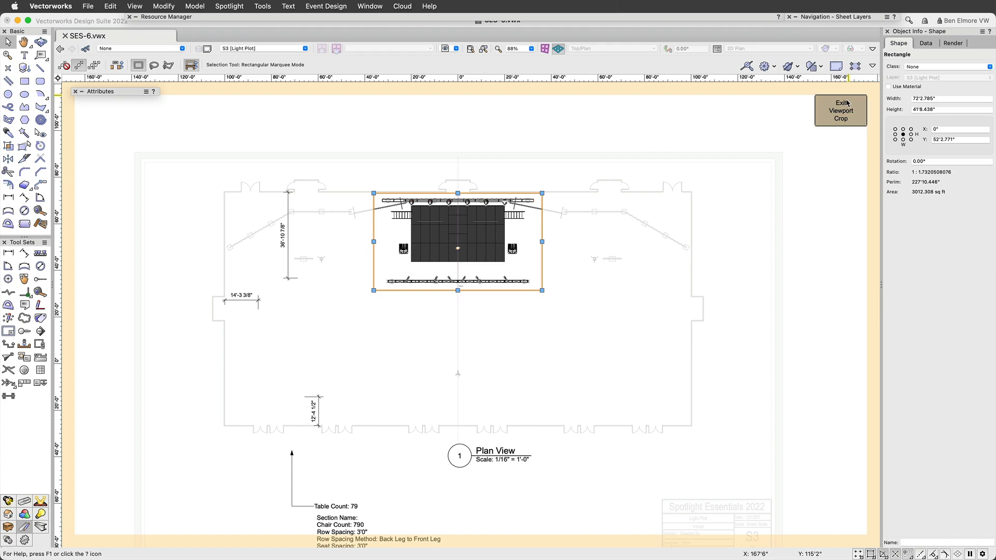
{"action": "left_click", "coordinate": [841, 118]}
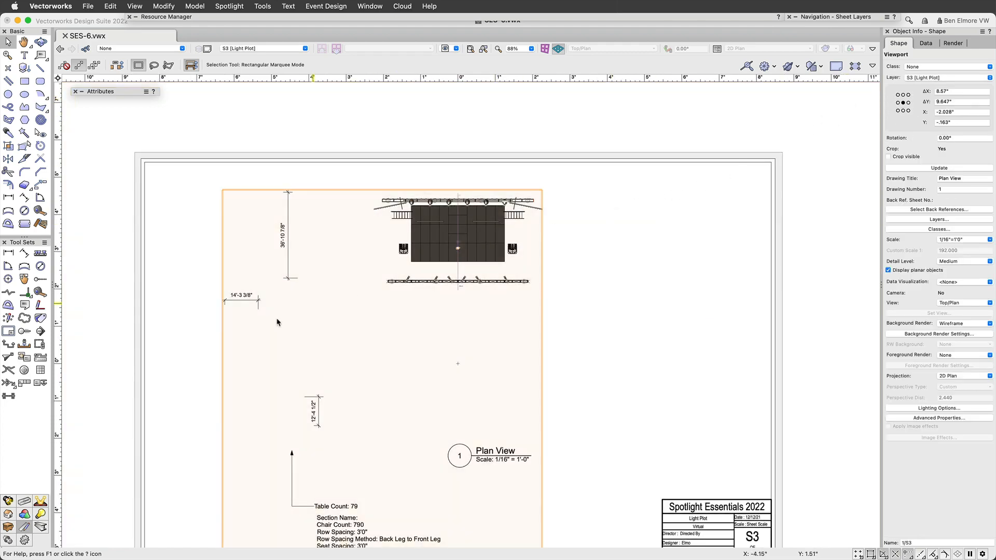
Delete the dimensions and seating callout from the viewport annotations and move the Plan View drawing label just below the downstage truss.
{"action": "scroll", "coordinate": [440, 448], "scroll_direction": "down", "scroll_amount": 2}
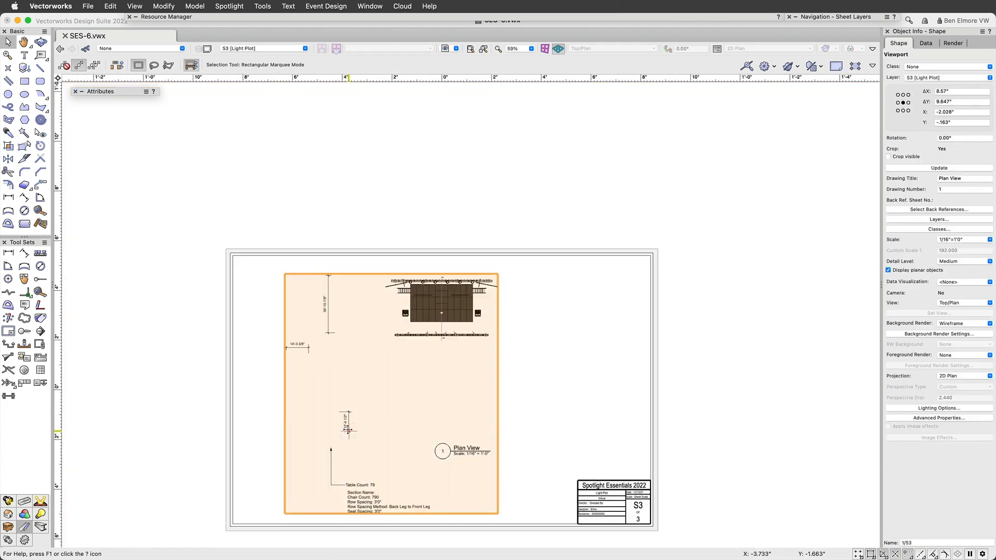
{"action": "right_click", "coordinate": [345, 417]}
{"action": "left_click", "coordinate": [418, 476]}
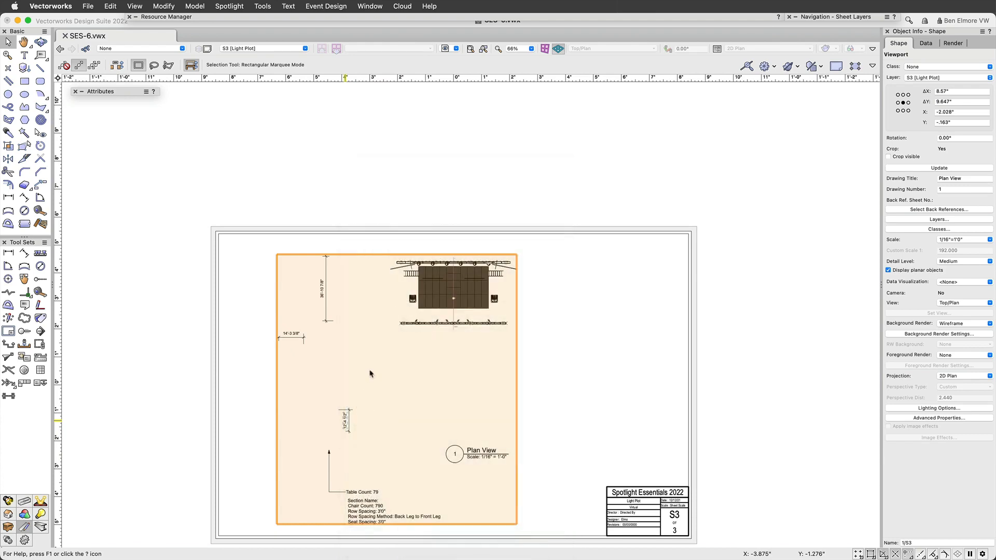
{"action": "mouse_move", "coordinate": [217, 212]}
{"action": "left_mouse_down"}
{"action": "mouse_move", "coordinate": [337, 374]}
{"action": "mouse_move", "coordinate": [537, 540]}
{"action": "mouse_move", "coordinate": [411, 374]}
{"action": "mouse_move", "coordinate": [458, 420]}
{"action": "left_mouse_up"}
{"action": "key", "text": "Delete"}
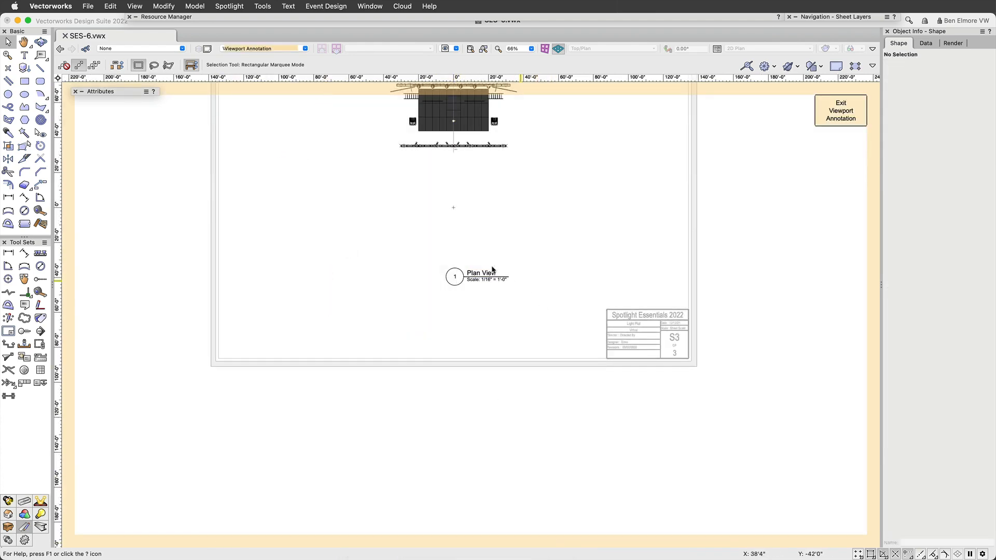
{"action": "left_click_drag", "start_coordinate": [476, 280], "coordinate": [457, 170]}
{"action": "left_click", "coordinate": [840, 116]}
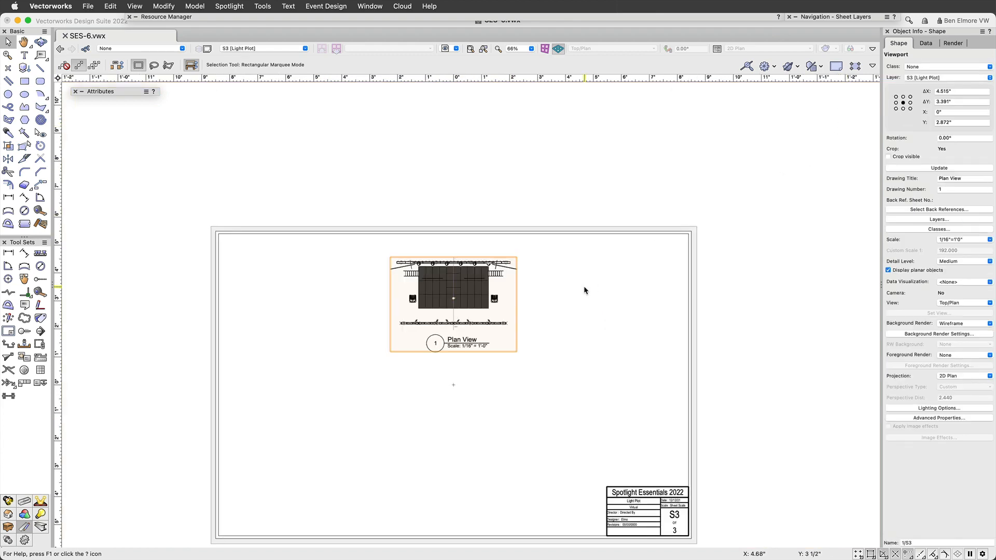
Enlarge the Plan View viewport to 1/8"=1'0" and finally 3/16"=1'0" scale, repositioning it inside the sheet border.
{"action": "key", "text": "x"}
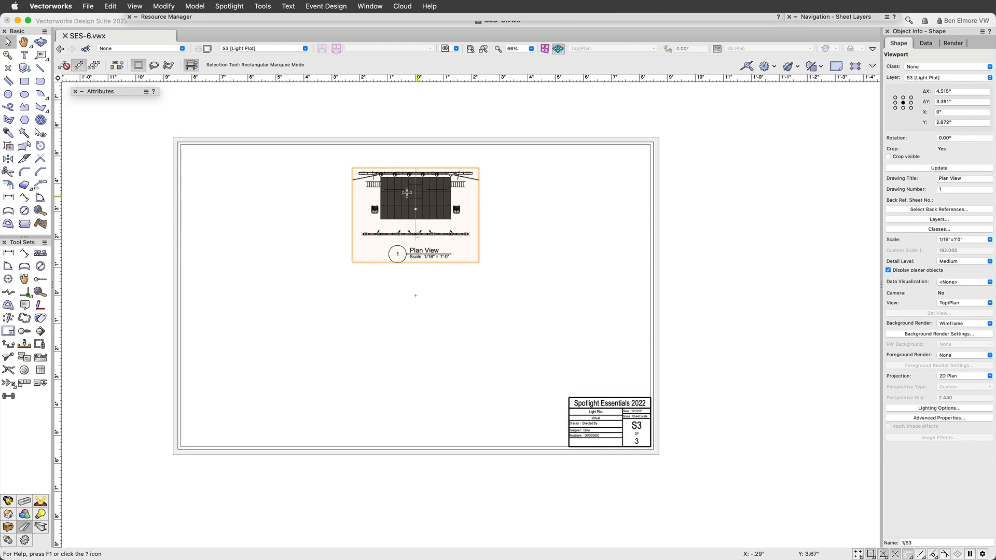
{"action": "left_click", "coordinate": [963, 240]}
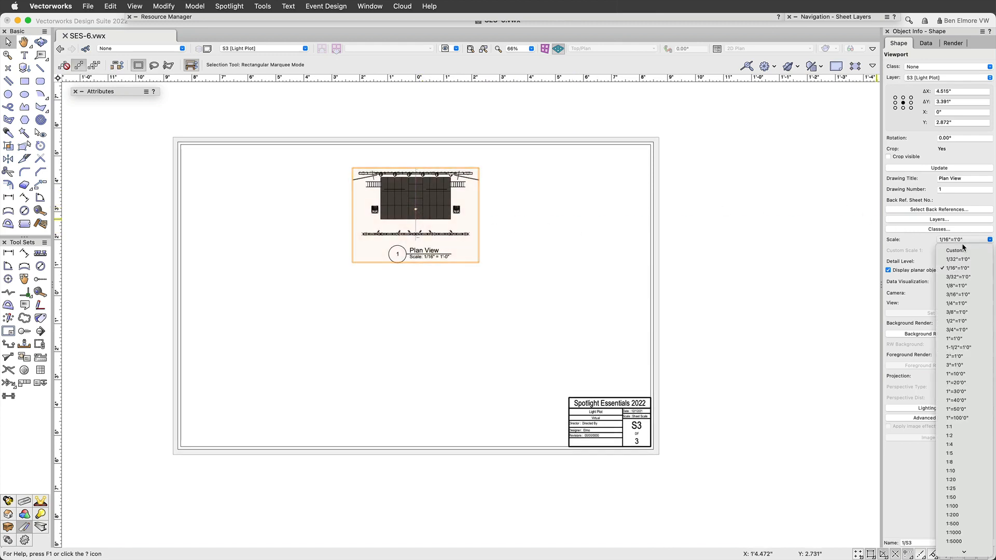
{"action": "left_click", "coordinate": [972, 286]}
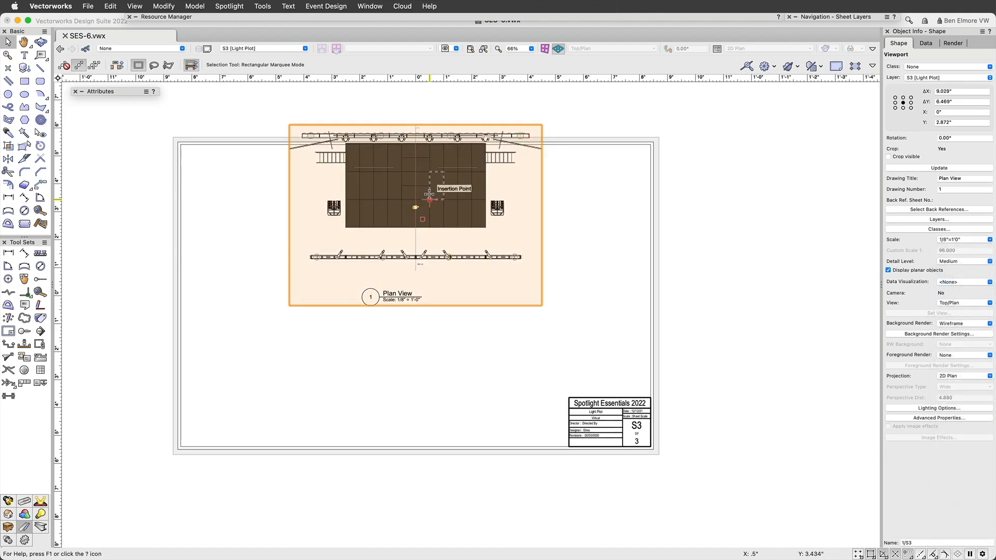
{"action": "left_click_drag", "start_coordinate": [429, 193], "coordinate": [429, 234]}
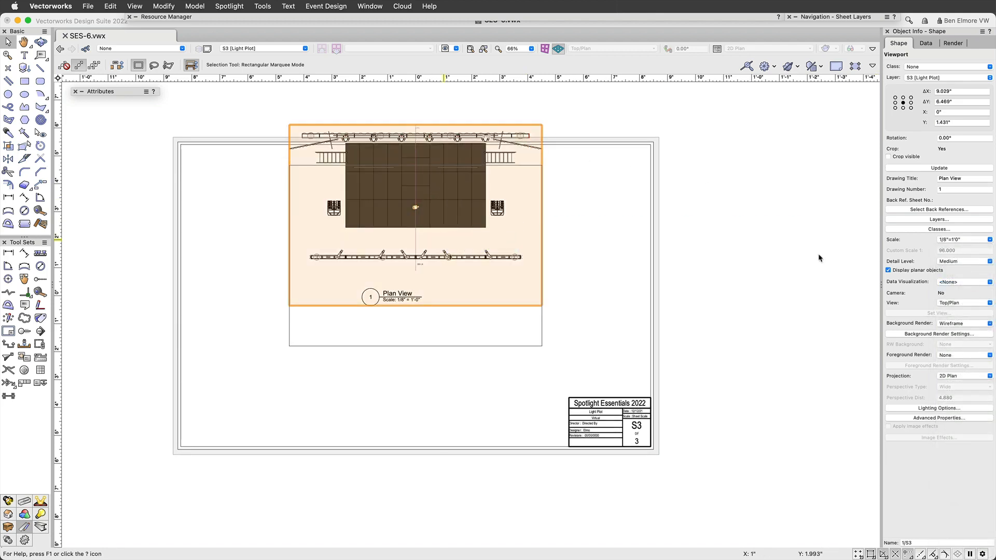
{"action": "left_click", "coordinate": [945, 242]}
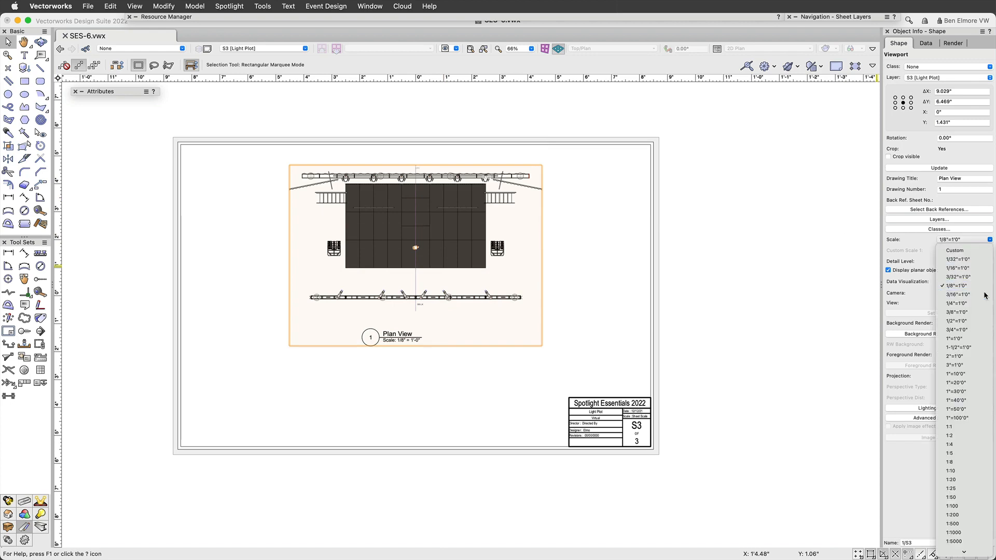
{"action": "left_click", "coordinate": [964, 294]}
{"action": "left_click_drag", "start_coordinate": [425, 174], "coordinate": [425, 195]}
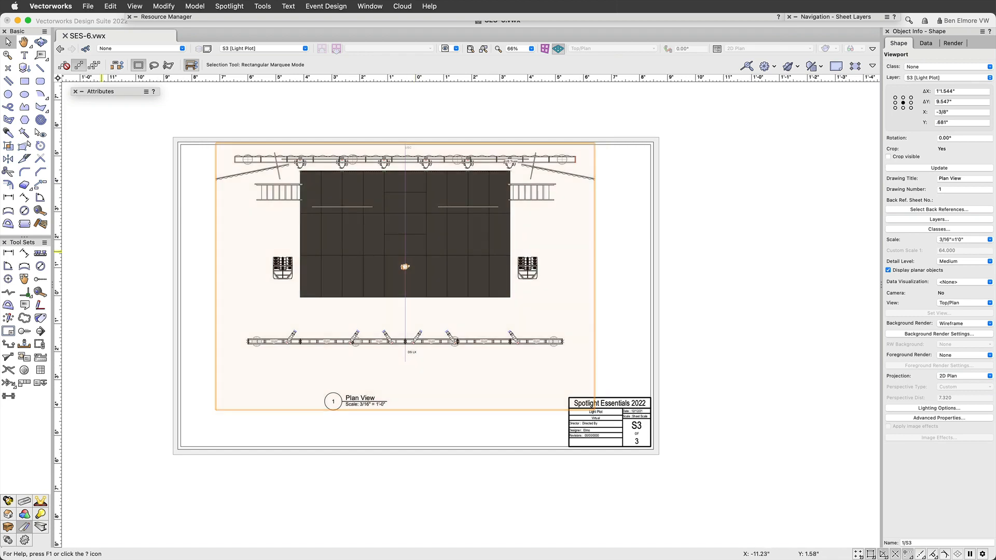
Place an Instrument Summary on the sheet, unrotated, beside the Plan View drawing label and below the downstage truss.
{"action": "scroll", "coordinate": [389, 353], "scroll_direction": "down", "scroll_amount": 1}
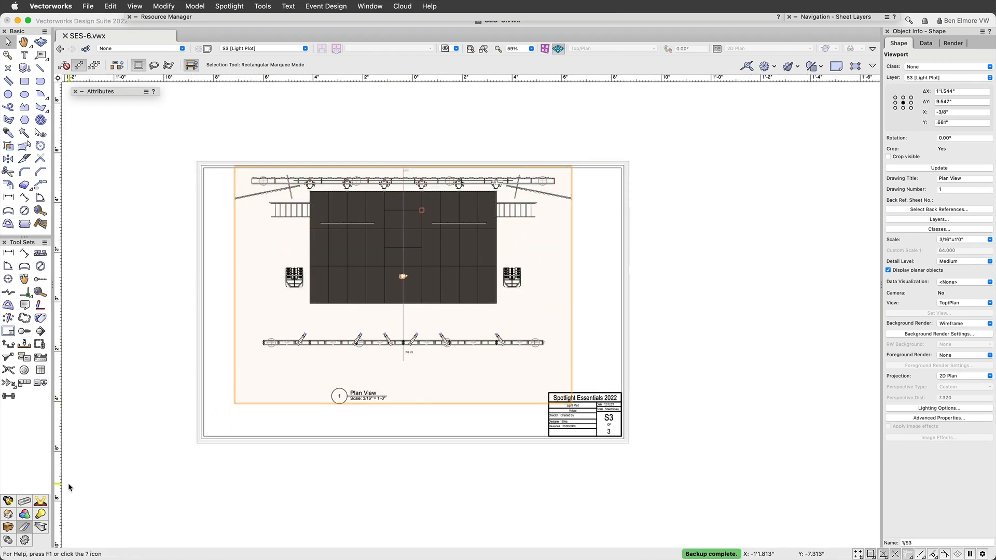
{"action": "left_click", "coordinate": [8, 501]}
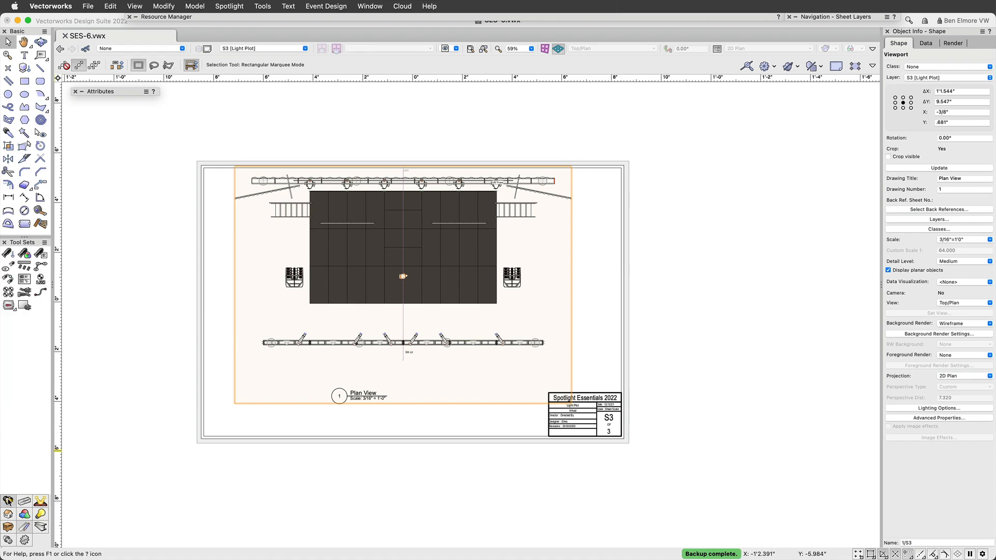
{"action": "left_click", "coordinate": [28, 281]}
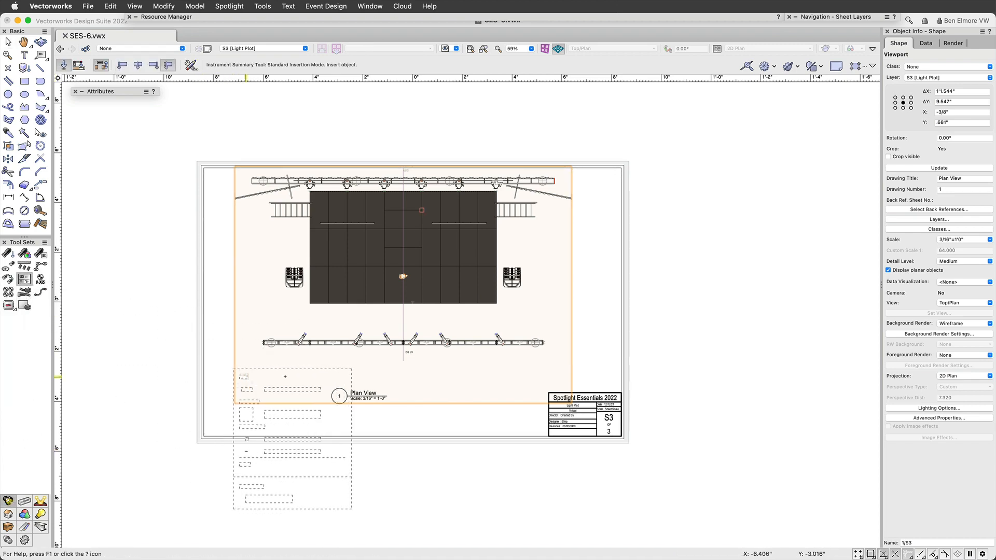
{"action": "scroll", "coordinate": [291, 385], "scroll_direction": "up", "scroll_amount": 4}
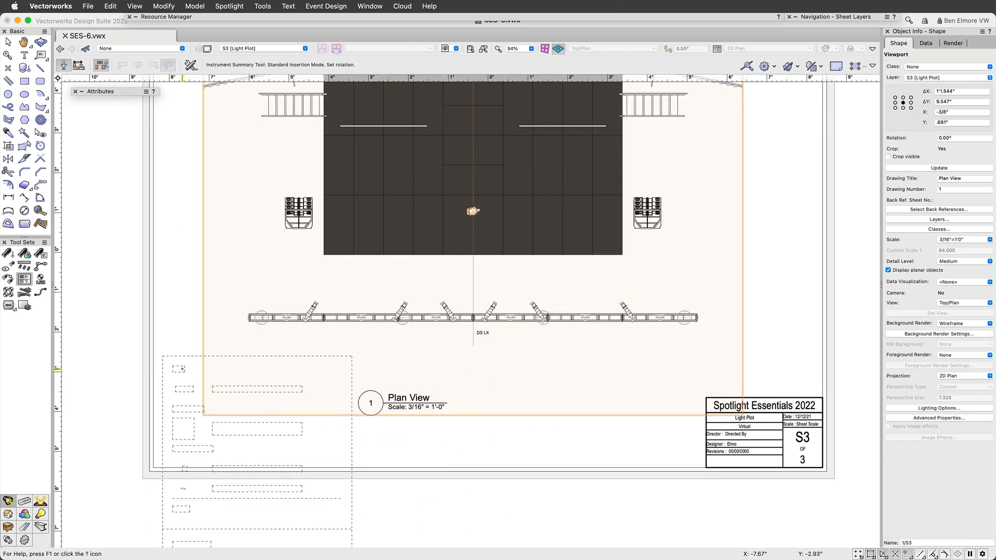
{"action": "left_click", "coordinate": [183, 368]}
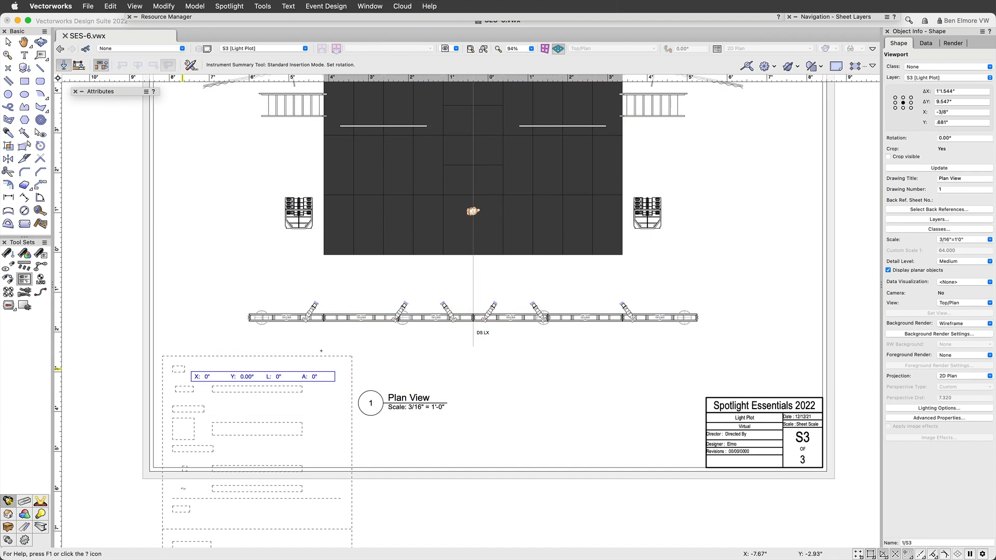
{"action": "left_click", "coordinate": [555, 263]}
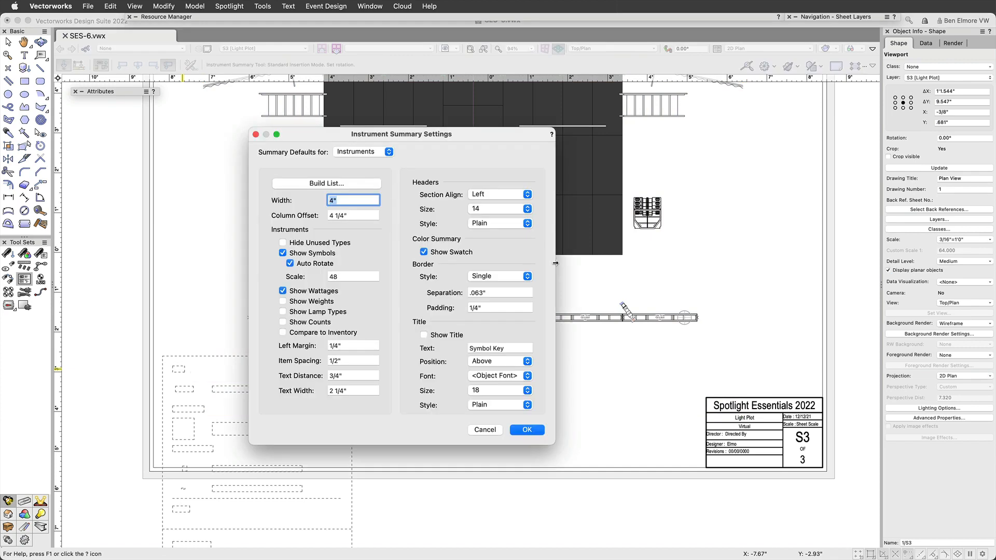
Build the summary list from the Martin MAC Viper, ETC Source4 and C Clamp instrument symbols.
{"action": "left_click_drag", "start_coordinate": [448, 136], "coordinate": [479, 139]}
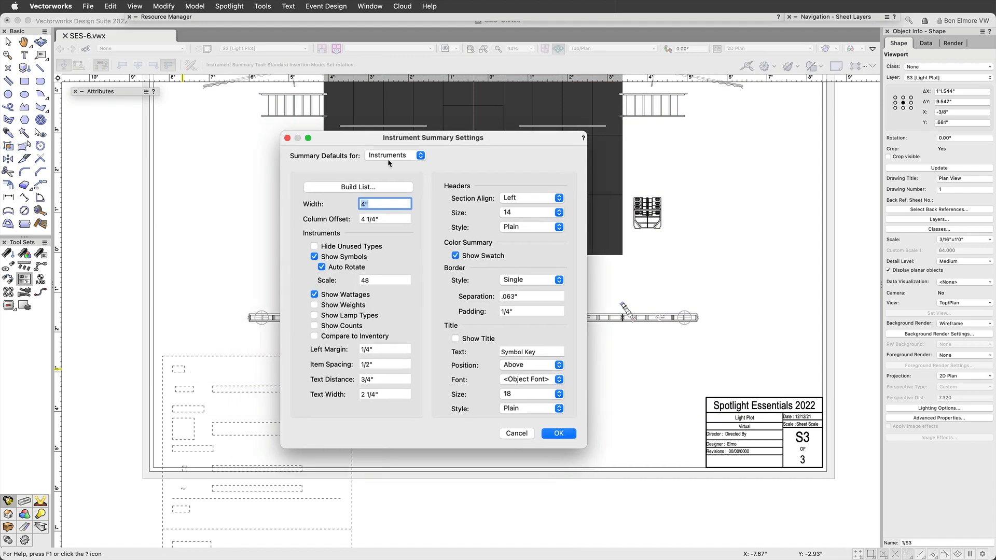
{"action": "left_click", "coordinate": [340, 187]}
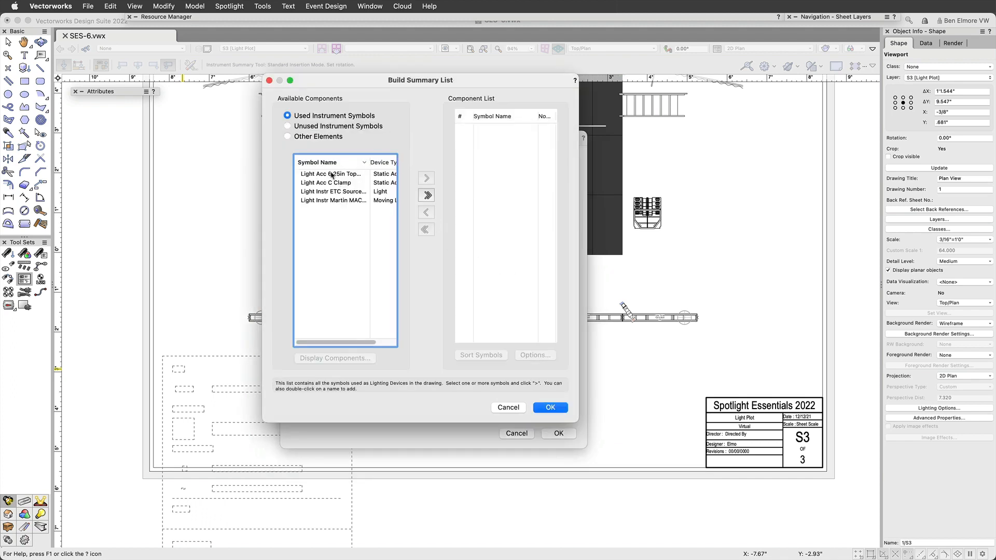
{"action": "double_click", "coordinate": [324, 200]}
{"action": "double_click", "coordinate": [326, 191]}
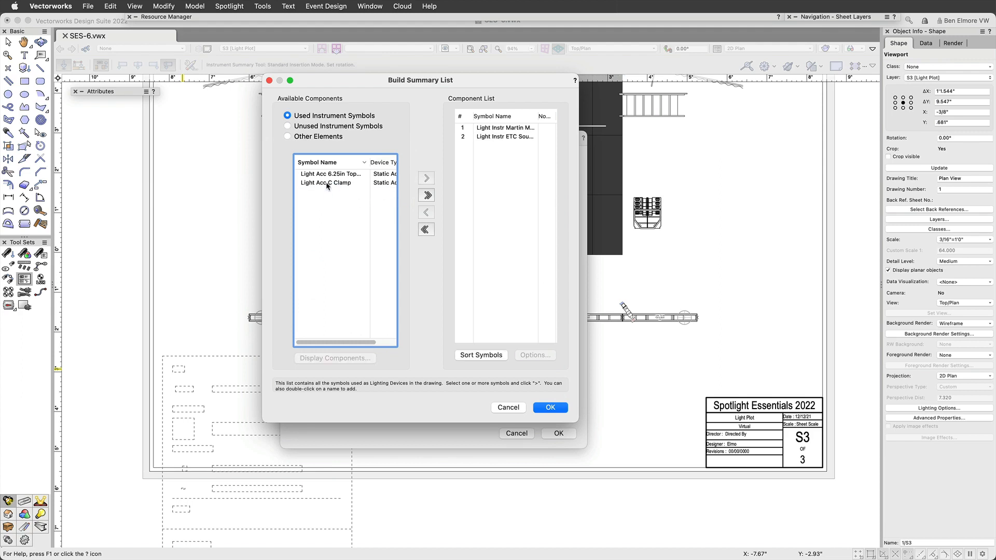
{"action": "double_click", "coordinate": [326, 184]}
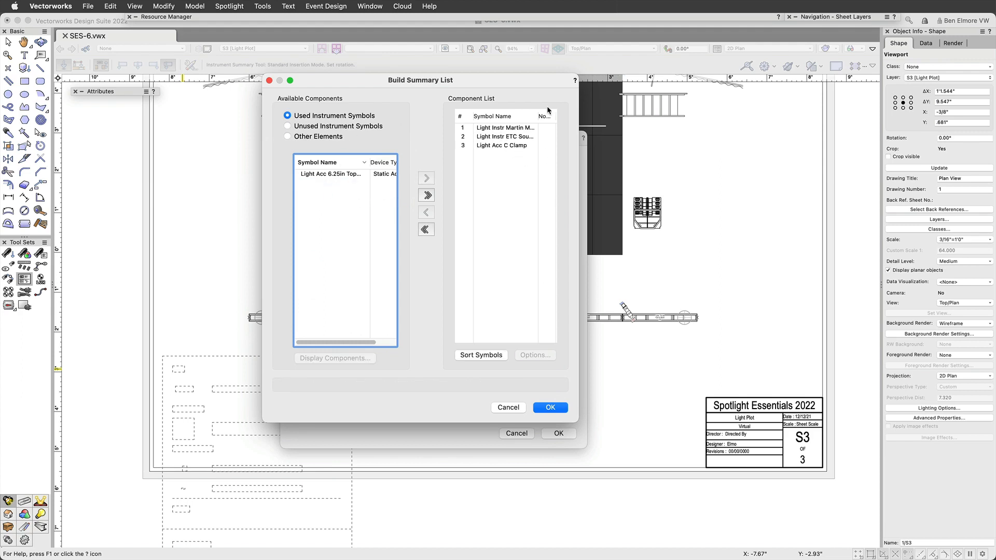
{"action": "left_click", "coordinate": [551, 408]}
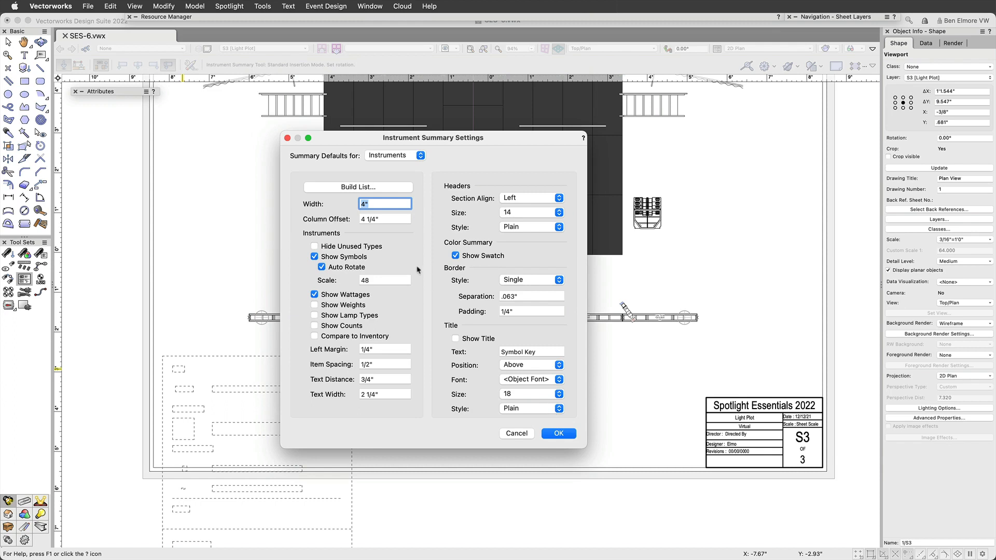
Show the Symbol Key title and the instrument counts in the summary settings and apply them.
{"action": "left_click", "coordinate": [482, 338]}
{"action": "left_click", "coordinate": [567, 440]}
{"action": "left_click", "coordinate": [563, 441]}
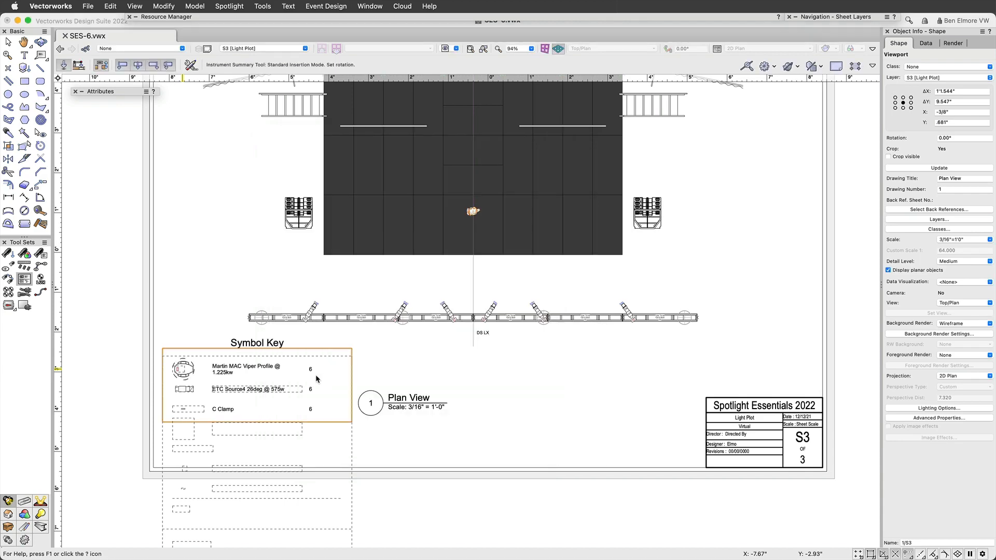
Move the Symbol Key straight down about 0.58" on the sheet and deselect it.
{"action": "scroll", "coordinate": [257, 393], "scroll_direction": "up", "scroll_amount": 2}
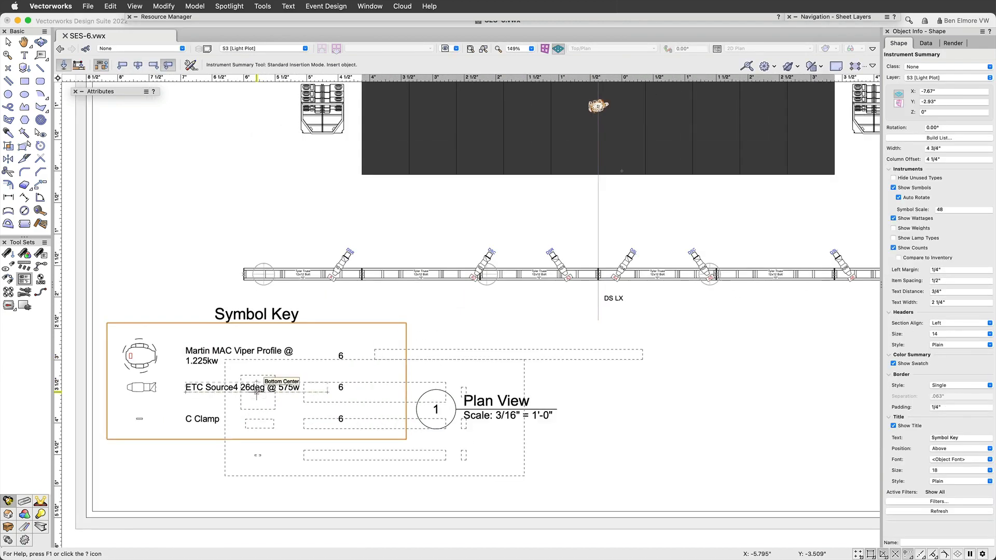
{"action": "key", "text": "x"}
{"action": "left_click_drag", "start_coordinate": [277, 444], "coordinate": [276, 476]}
{"action": "scroll", "coordinate": [631, 419], "scroll_direction": "down", "scroll_amount": 2}
{"action": "middle_click_drag", "start_coordinate": [727, 384], "coordinate": [500, 395]}
{"action": "scroll", "coordinate": [500, 381], "scroll_direction": "down", "scroll_amount": 2}
{"action": "middle_click_drag", "start_coordinate": [454, 270], "coordinate": [552, 314]}
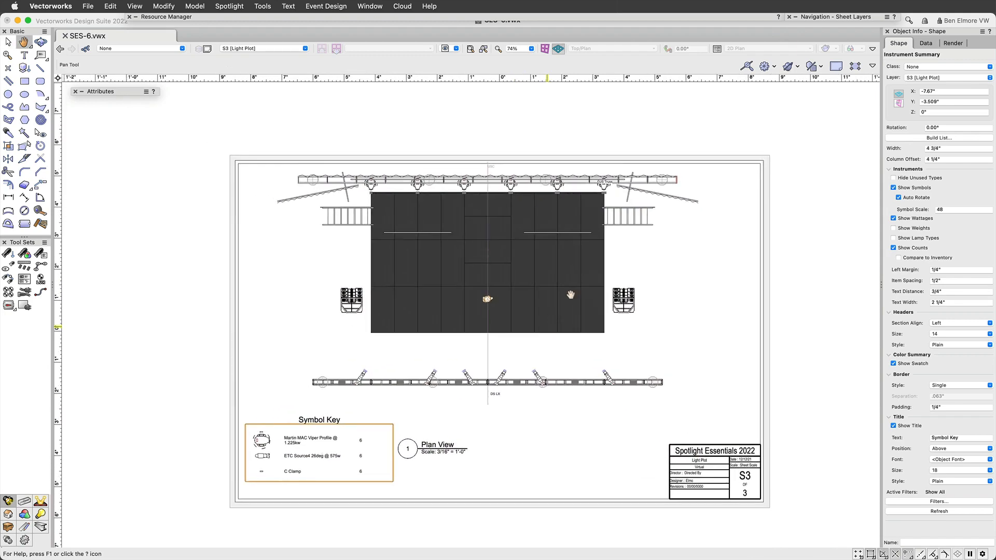
{"action": "key", "text": "x"}
{"action": "left_click", "coordinate": [464, 123]}
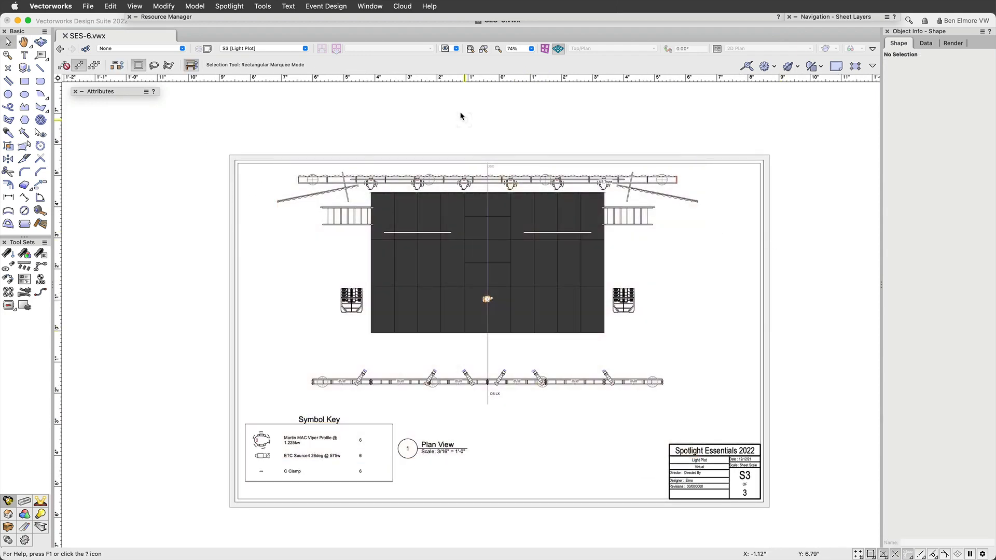
Create a preformatted SL Circuit Hookup Database report of the lighting devices.
{"action": "left_click", "coordinate": [242, 5]}
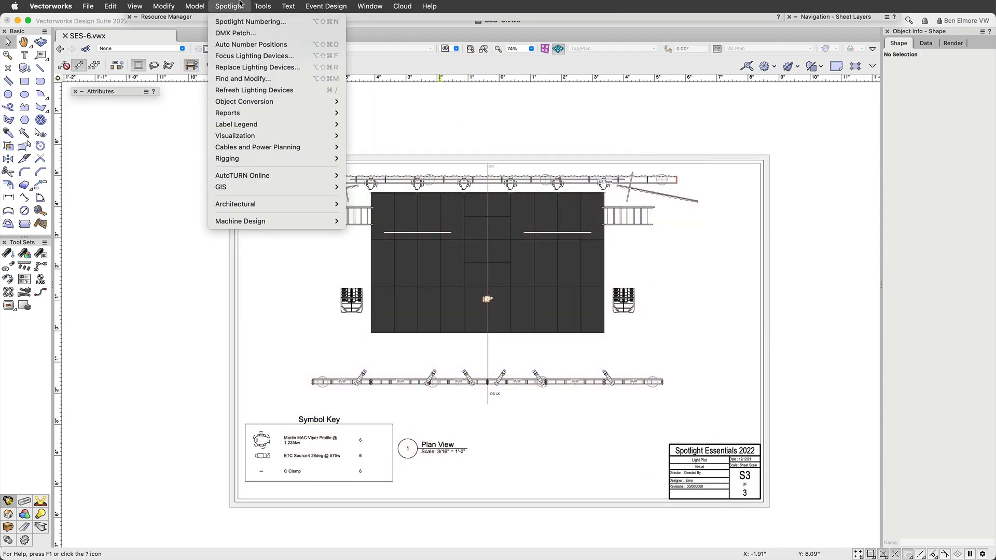
{"action": "mouse_move", "coordinate": [269, 113]}
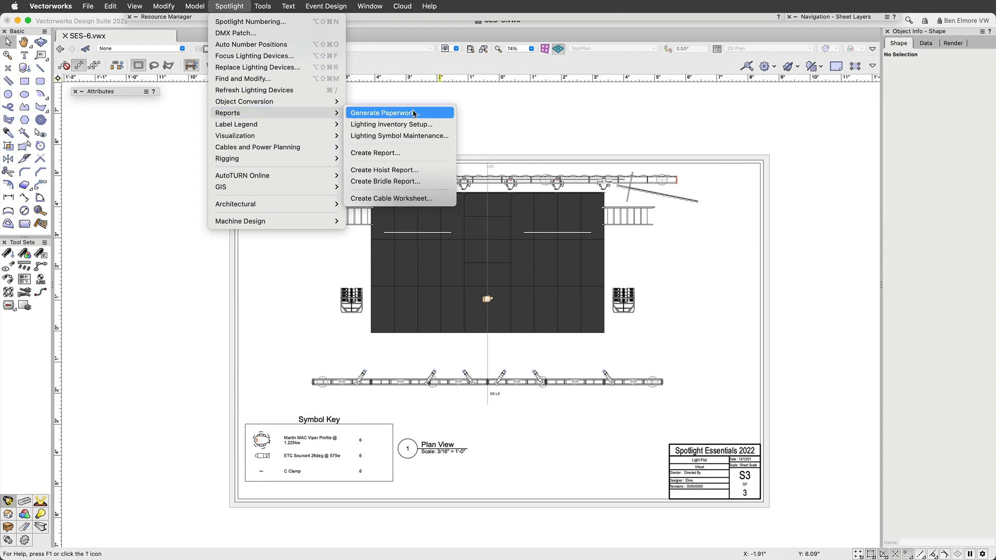
{"action": "left_click", "coordinate": [394, 152]}
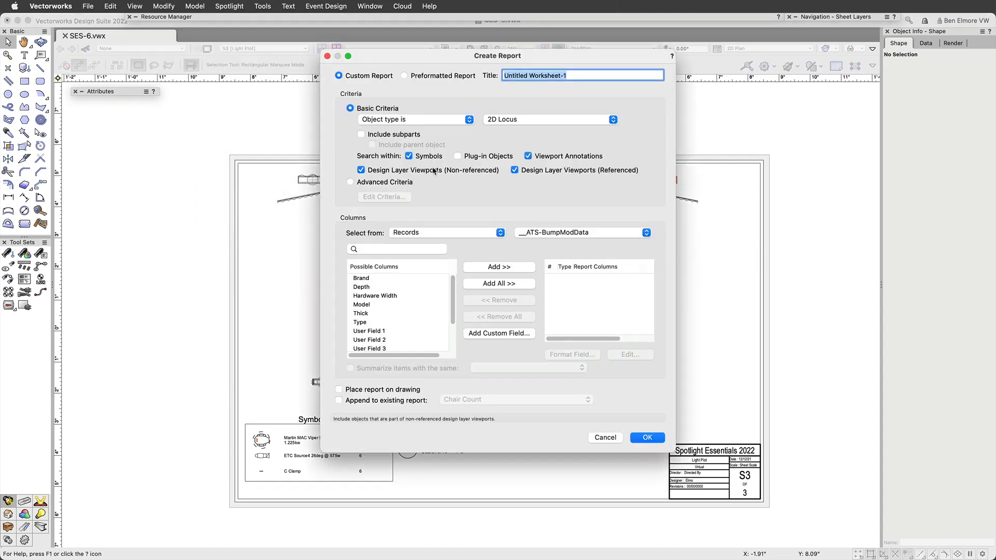
{"action": "left_click", "coordinate": [429, 77]}
{"action": "scroll", "coordinate": [429, 197], "scroll_direction": "down", "scroll_amount": 20}
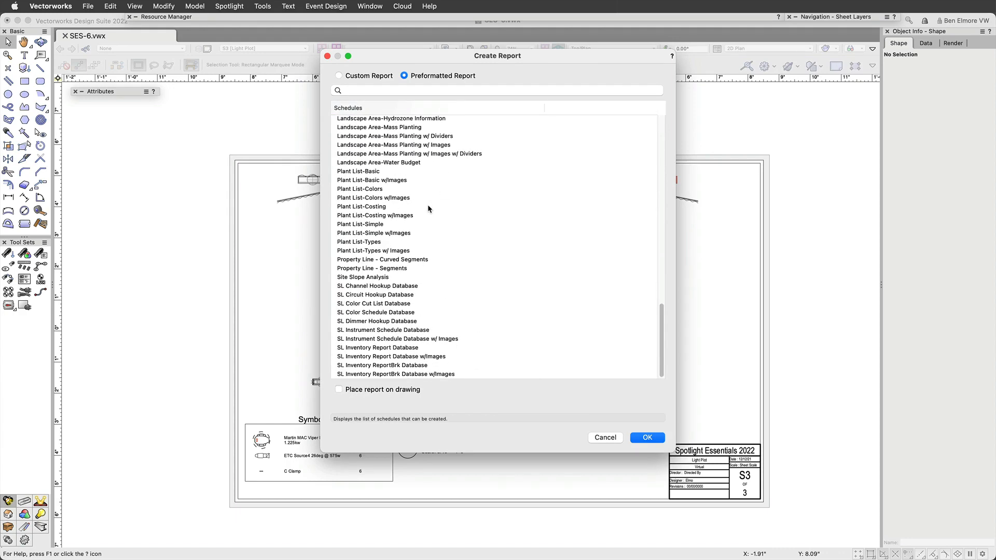
{"action": "left_click", "coordinate": [369, 286]}
{"action": "left_click", "coordinate": [380, 294]}
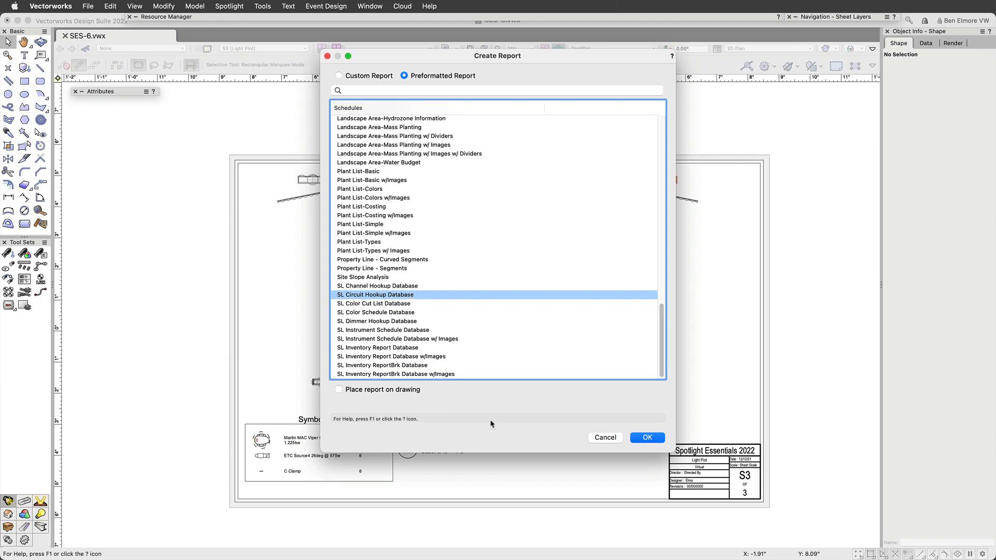
{"action": "left_click", "coordinate": [648, 437]}
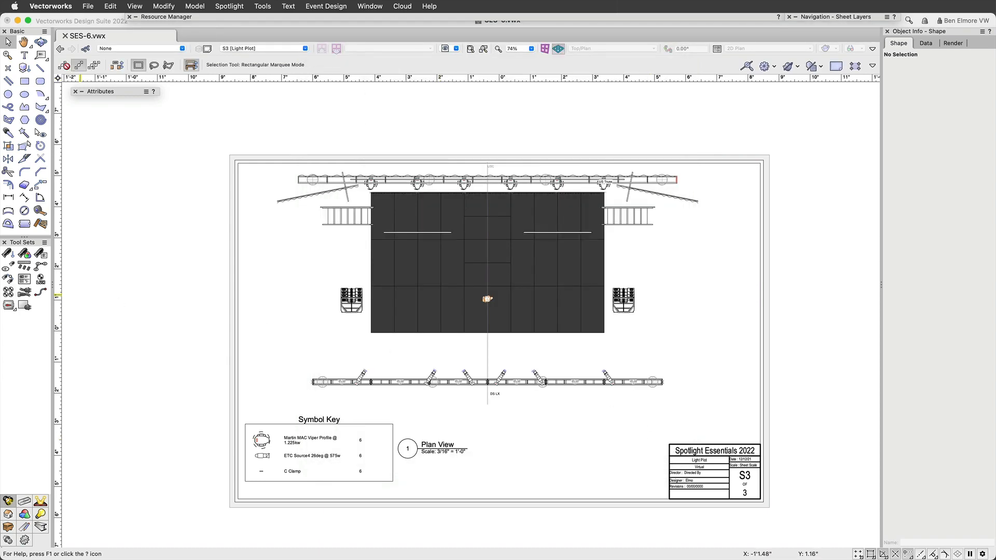
Remove the Purpose, Color and Unit Number columns from the Circuit Hookup worksheet and narrow the circuit, dimmer and channel number columns.
{"action": "left_click_drag", "start_coordinate": [521, 187], "coordinate": [453, 113]}
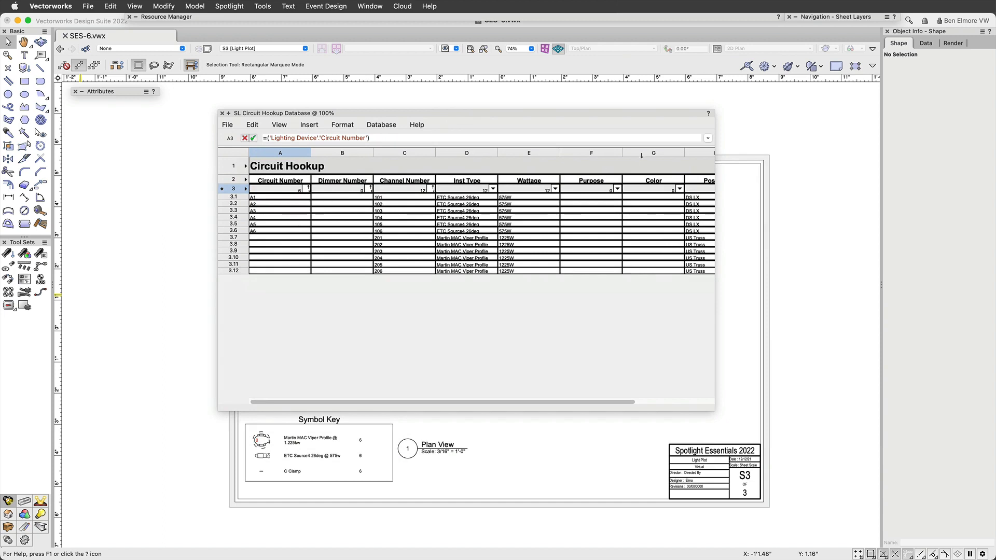
{"action": "left_click_drag", "start_coordinate": [714, 410], "coordinate": [813, 468]}
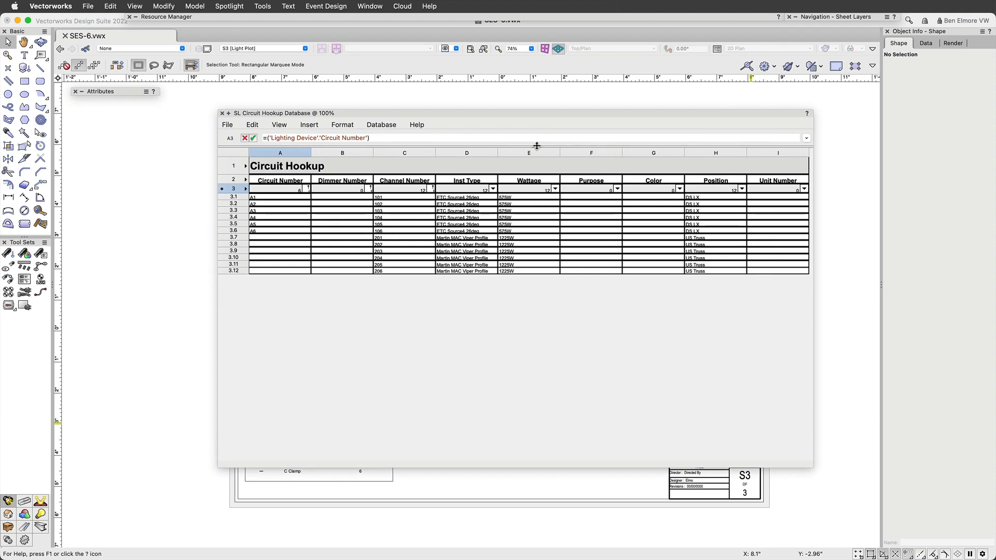
{"action": "left_click_drag", "start_coordinate": [588, 151], "coordinate": [654, 152]}
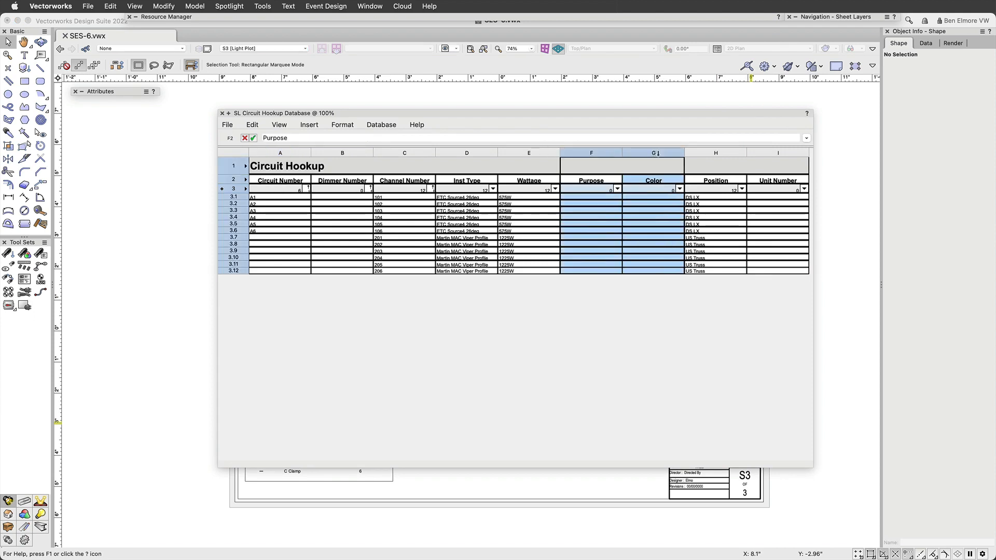
{"action": "right_click", "coordinate": [654, 153]}
{"action": "left_click", "coordinate": [710, 209]}
{"action": "right_click", "coordinate": [643, 150]}
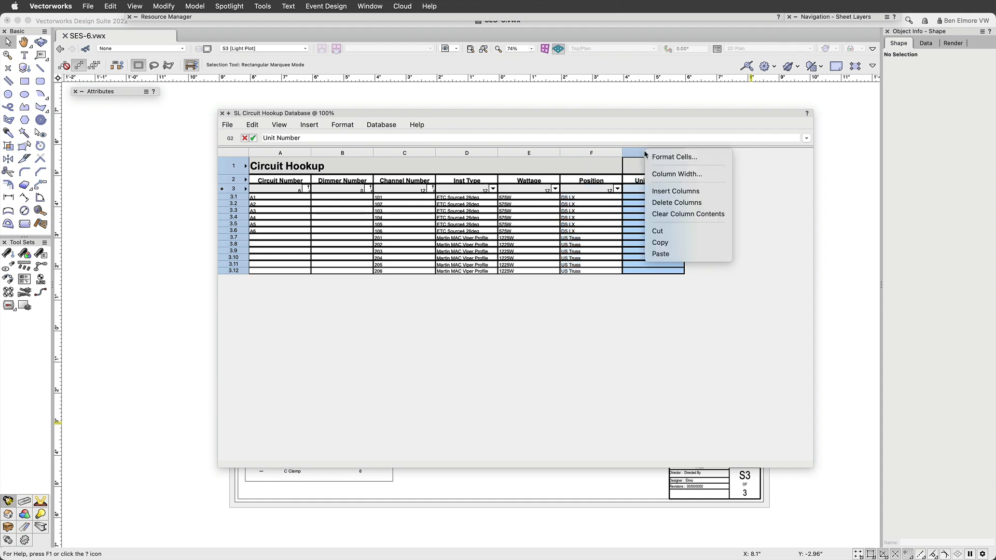
{"action": "left_click", "coordinate": [676, 201]}
{"action": "left_click_drag", "start_coordinate": [300, 150], "coordinate": [411, 152]}
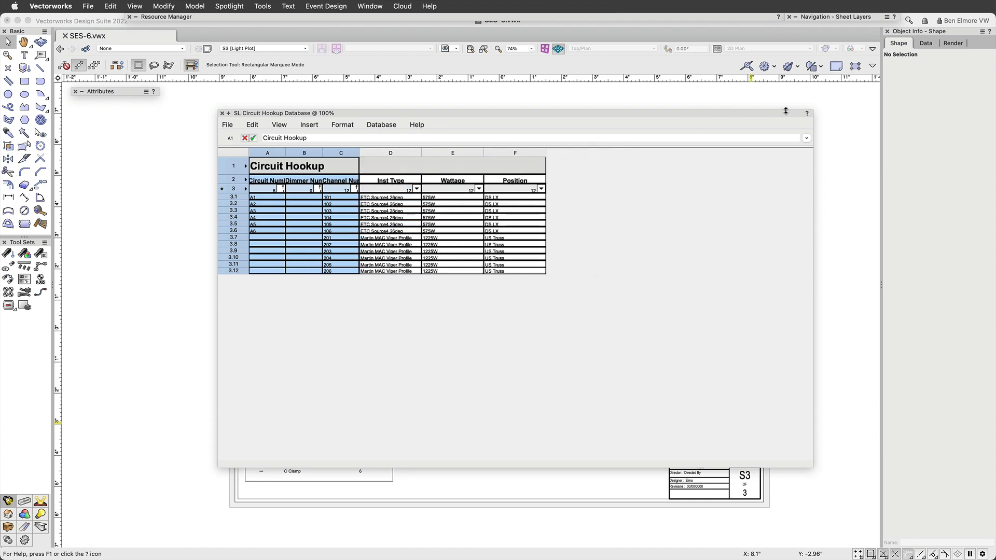
{"action": "left_click", "coordinate": [222, 113]}
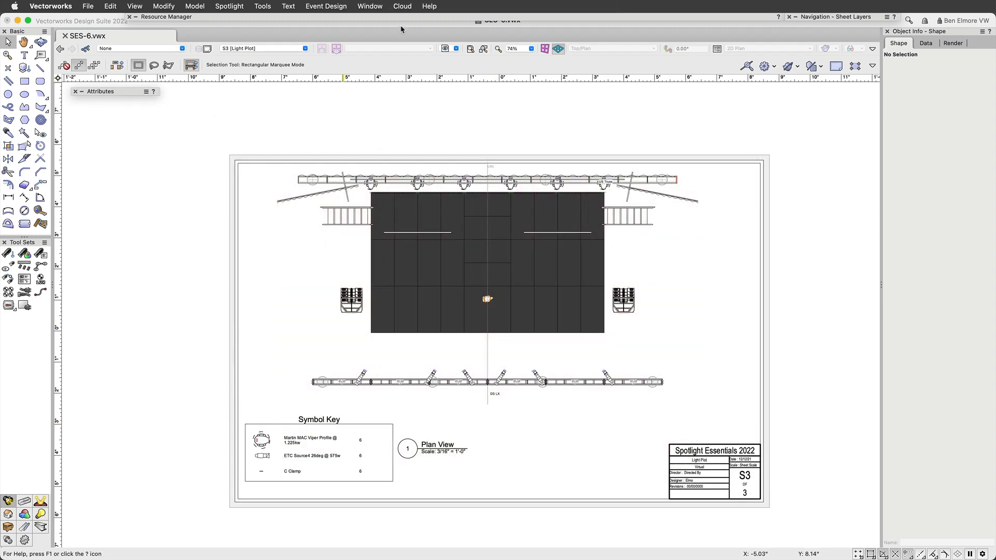
Place the SL Circuit Hookup Database worksheet on the sheet between the Plan View label and title block, scaled to about 0.70.
{"action": "left_click", "coordinate": [402, 17]}
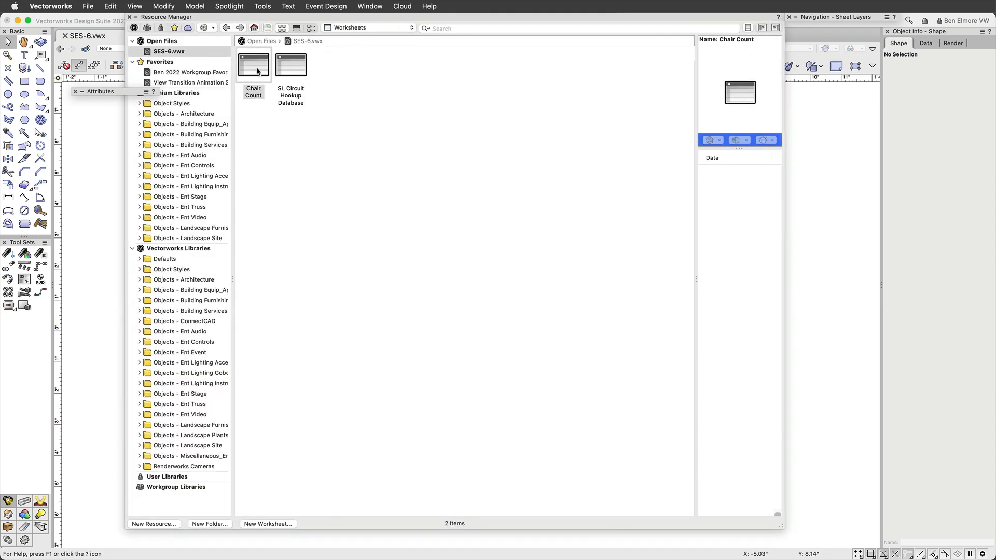
{"action": "left_click", "coordinate": [291, 66]}
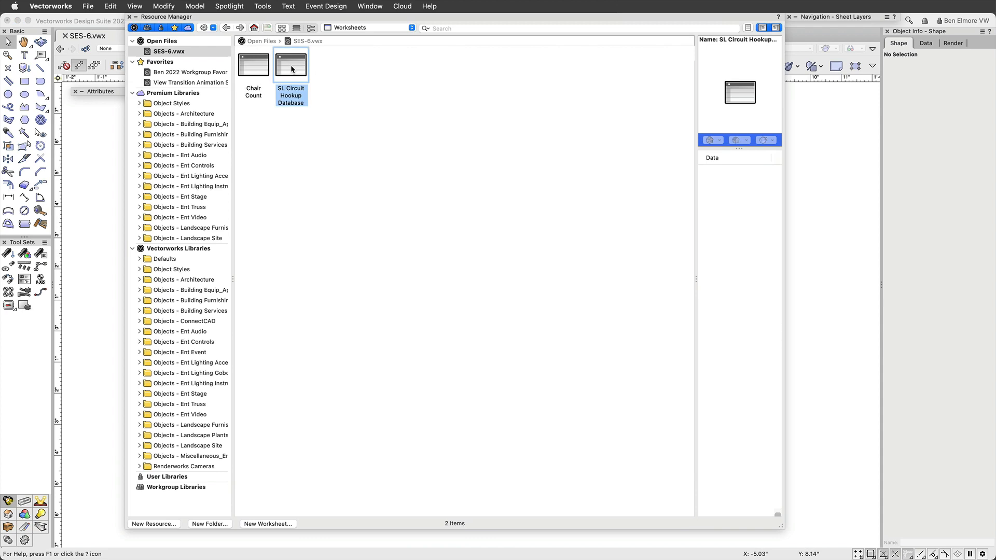
{"action": "double_click", "coordinate": [291, 69]}
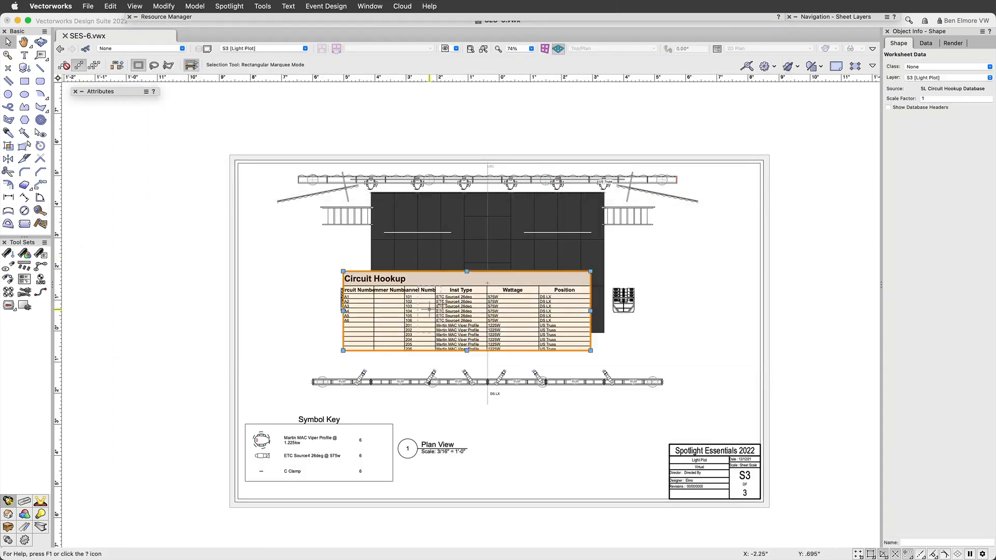
{"action": "left_click_drag", "start_coordinate": [429, 310], "coordinate": [564, 443]}
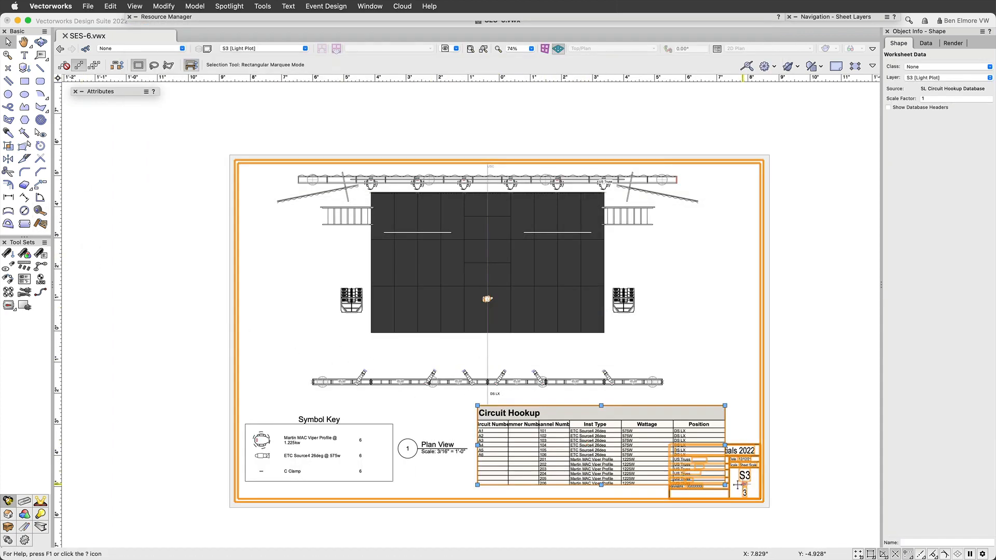
{"action": "left_click_drag", "start_coordinate": [725, 485], "coordinate": [651, 461]}
Open the placed Circuit Hookup worksheet below the downstage truss fixtures and enlarge its display to 150%.
{"action": "scroll", "coordinate": [584, 454], "scroll_direction": "up", "scroll_amount": 3}
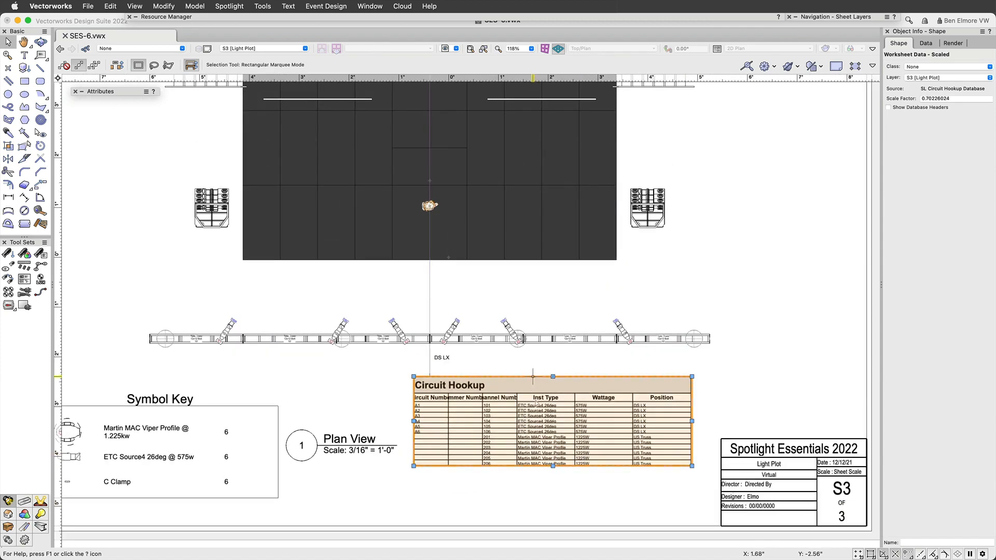
{"action": "scroll", "coordinate": [523, 407], "scroll_direction": "up", "scroll_amount": 3}
{"action": "scroll", "coordinate": [457, 346], "scroll_direction": "up", "scroll_amount": 1}
{"action": "middle_click_drag", "start_coordinate": [457, 346], "coordinate": [641, 308]}
{"action": "scroll", "coordinate": [638, 312], "scroll_direction": "down", "scroll_amount": 1}
{"action": "scroll", "coordinate": [639, 314], "scroll_direction": "up", "scroll_amount": 1}
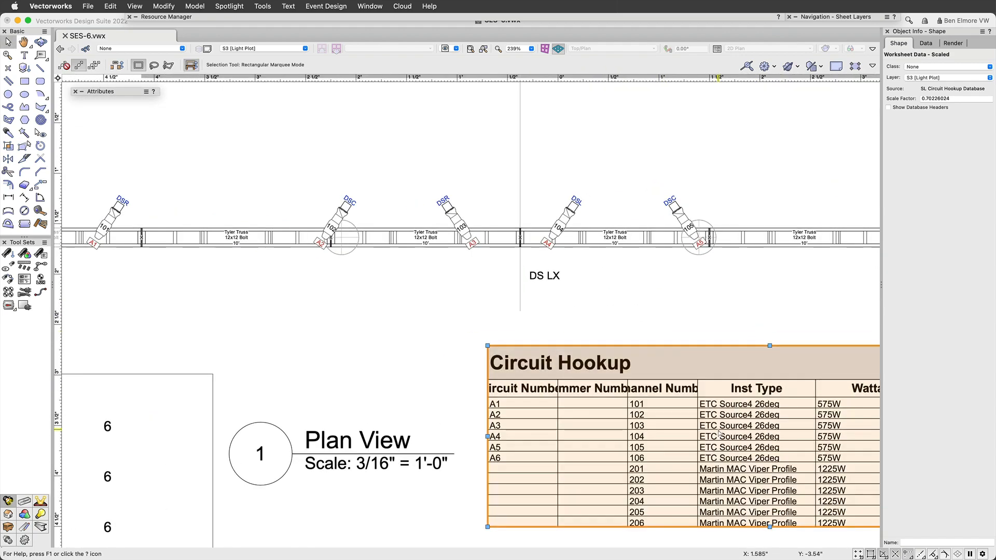
{"action": "double_click", "coordinate": [738, 446]}
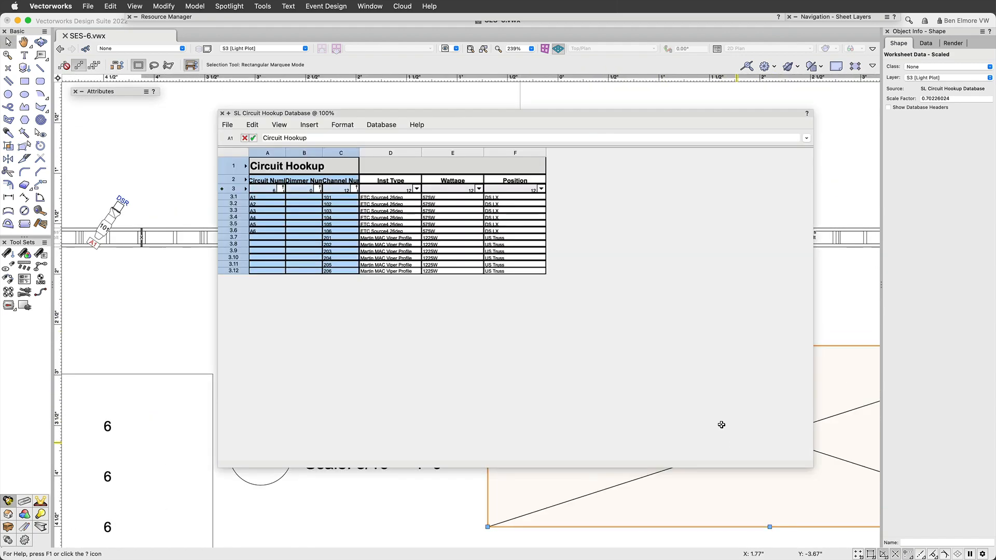
{"action": "left_click_drag", "start_coordinate": [591, 115], "coordinate": [642, 281]}
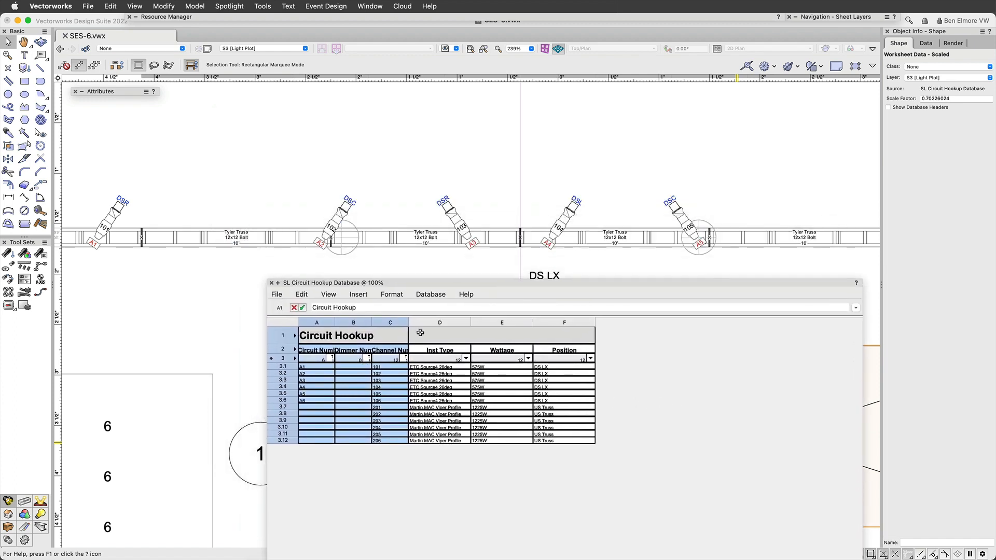
{"action": "left_click", "coordinate": [329, 294]}
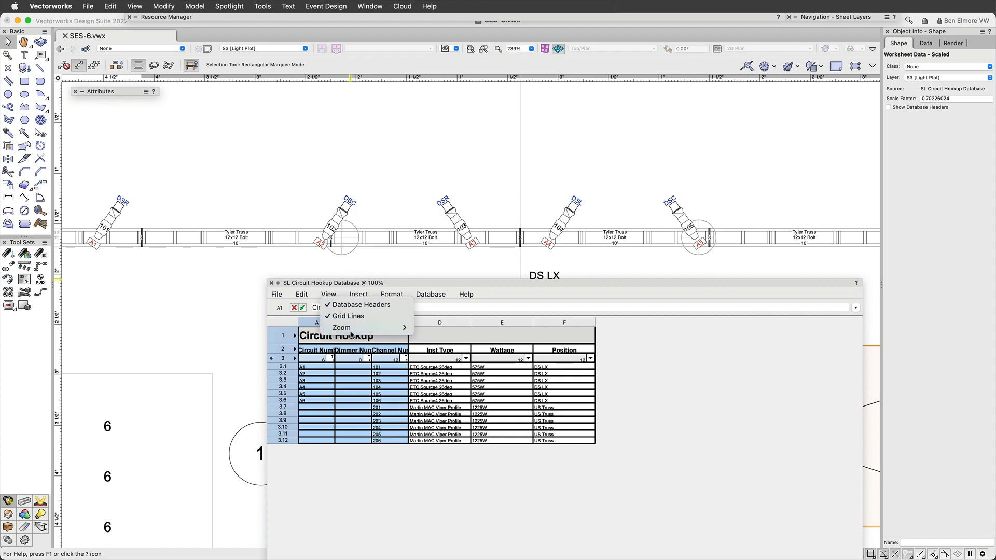
{"action": "mouse_move", "coordinate": [363, 327]}
{"action": "left_click", "coordinate": [435, 363]}
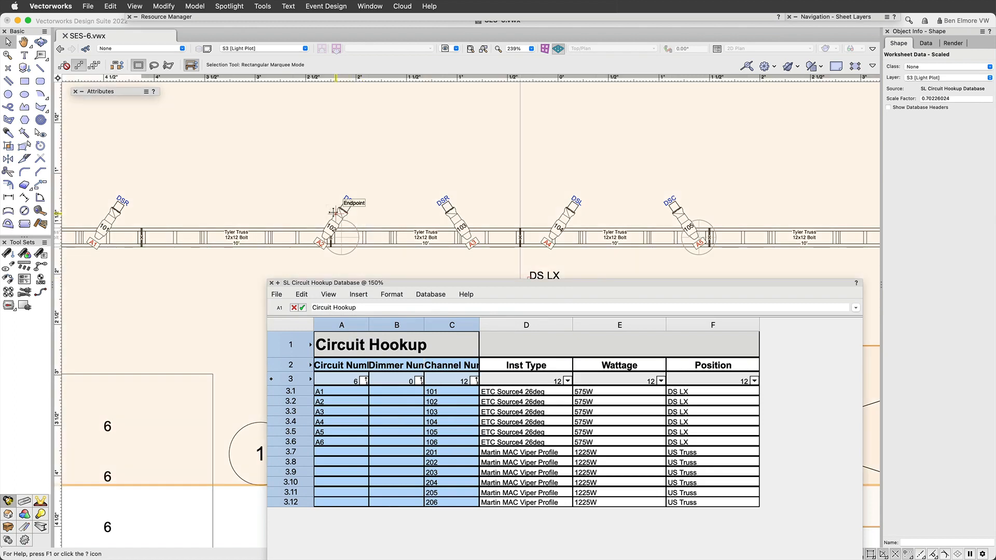
Change the circuit number of channel 102 to B1 in the Circuit Hookup worksheet.
{"action": "left_click", "coordinate": [333, 212]}
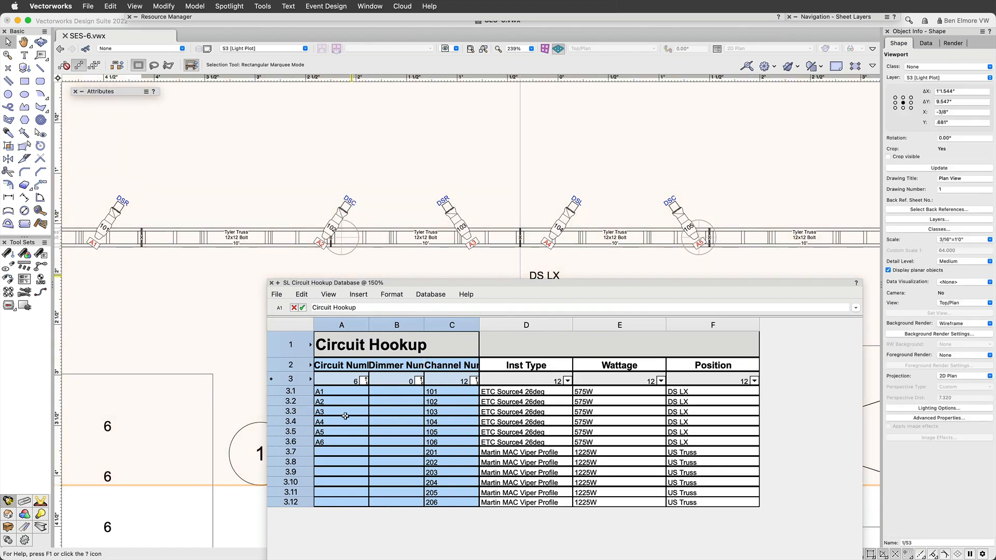
{"action": "left_click", "coordinate": [436, 405]}
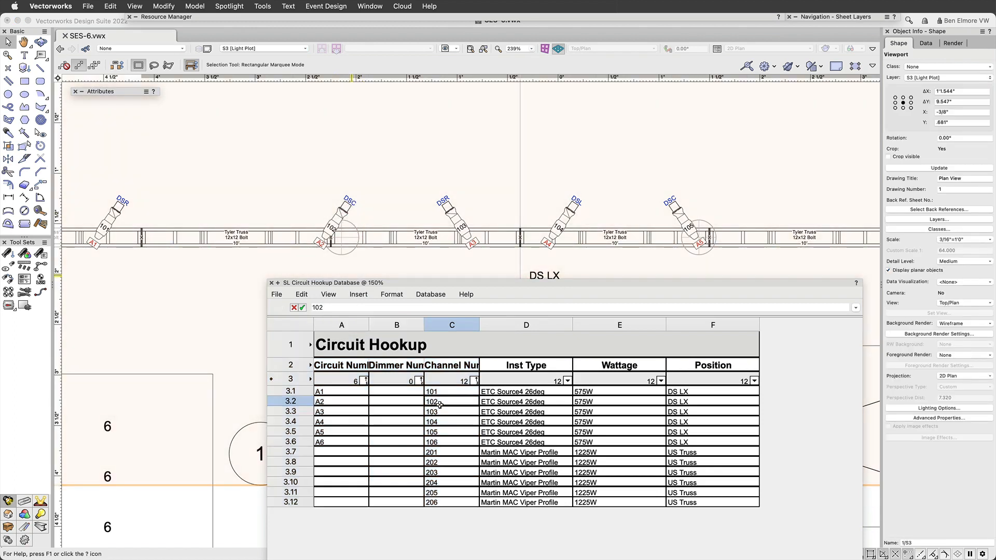
{"action": "left_click", "coordinate": [338, 404]}
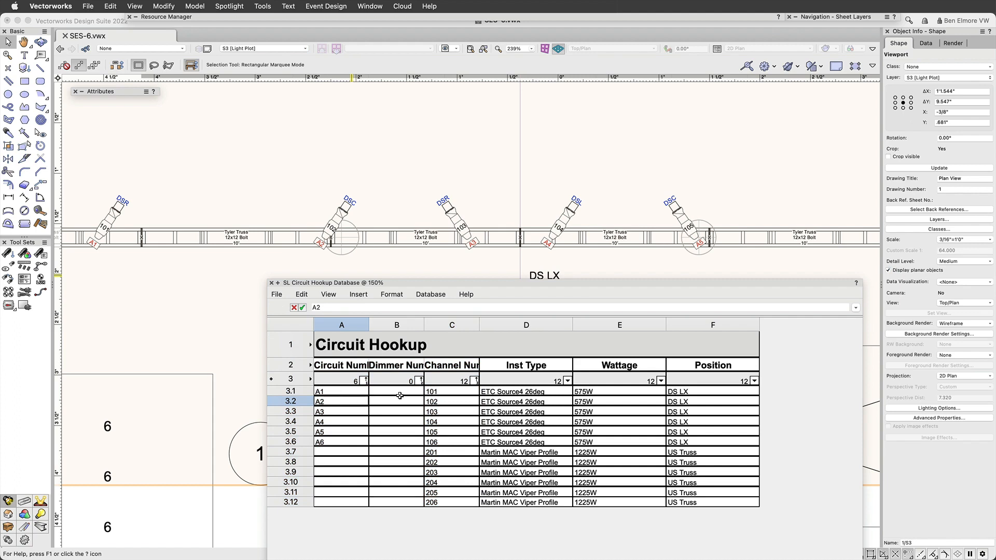
{"action": "type", "text": "Z"}
{"action": "key", "text": "Return"}
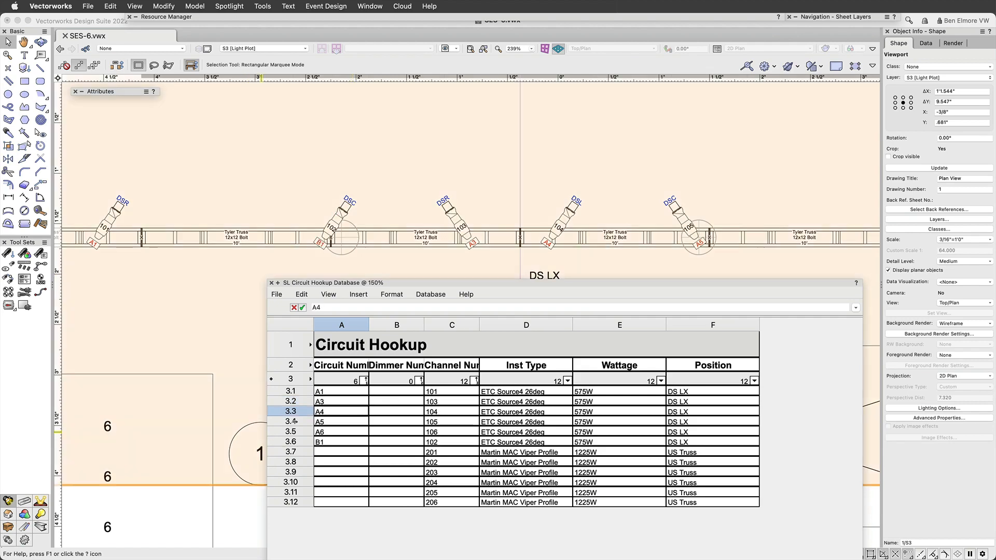
Set the circuit number of channel 102 back to A2 and close the Circuit Hookup worksheet.
{"action": "scroll", "coordinate": [322, 238], "scroll_direction": "up", "scroll_amount": 5}
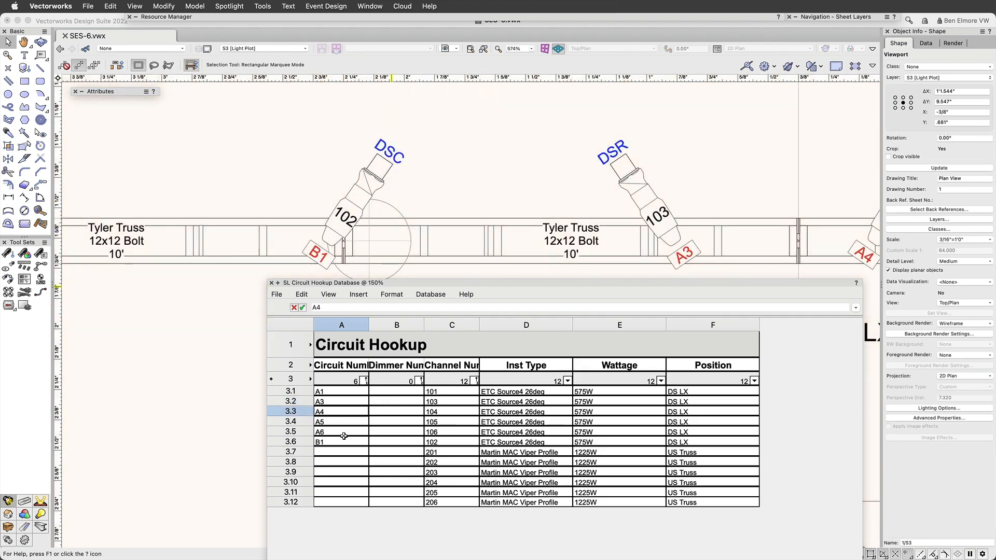
{"action": "left_click", "coordinate": [342, 442]}
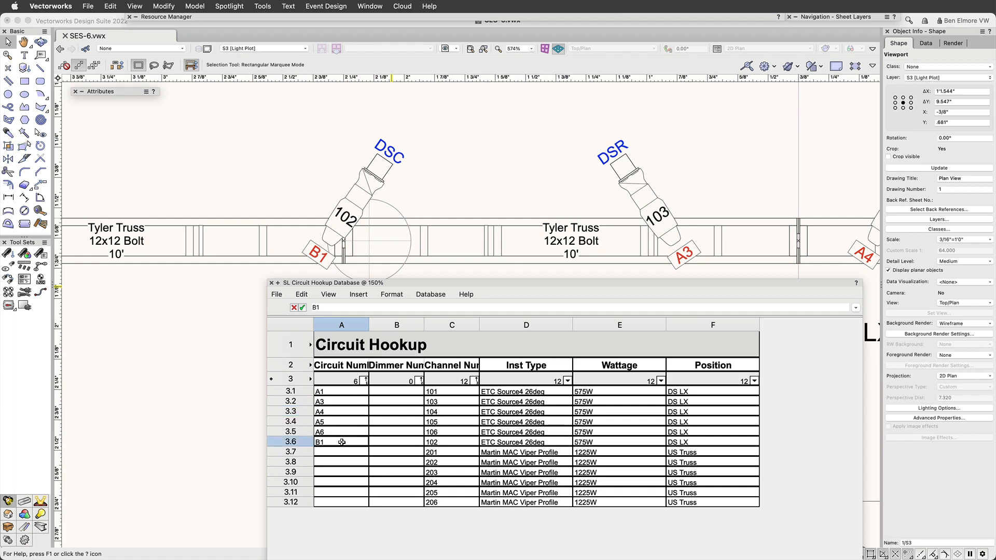
{"action": "type", "text": "A2"}
{"action": "key", "text": "Return"}
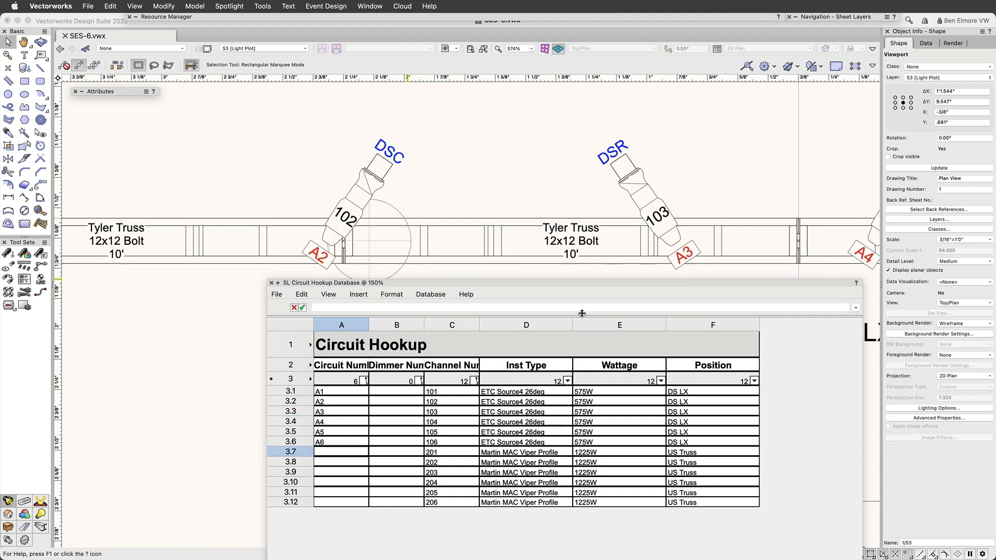
{"action": "left_click", "coordinate": [270, 283]}
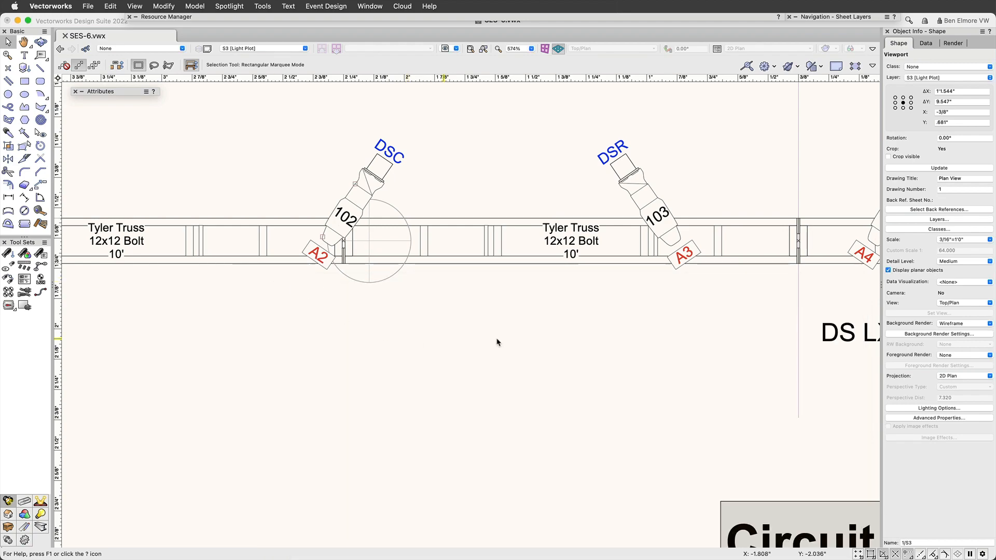
Duplicate the S3 Light Plot sheet layer.
{"action": "scroll", "coordinate": [549, 358], "scroll_direction": "down", "scroll_amount": 4}
{"action": "mouse_move", "coordinate": [685, 428]}
{"action": "middle_mouse_down"}
{"action": "mouse_move", "coordinate": [399, 349]}
{"action": "mouse_move", "coordinate": [593, 380]}
{"action": "mouse_move", "coordinate": [581, 372]}
{"action": "middle_mouse_up"}
{"action": "scroll", "coordinate": [570, 359], "scroll_direction": "down", "scroll_amount": 4}
{"action": "scroll", "coordinate": [580, 303], "scroll_direction": "up", "scroll_amount": 2}
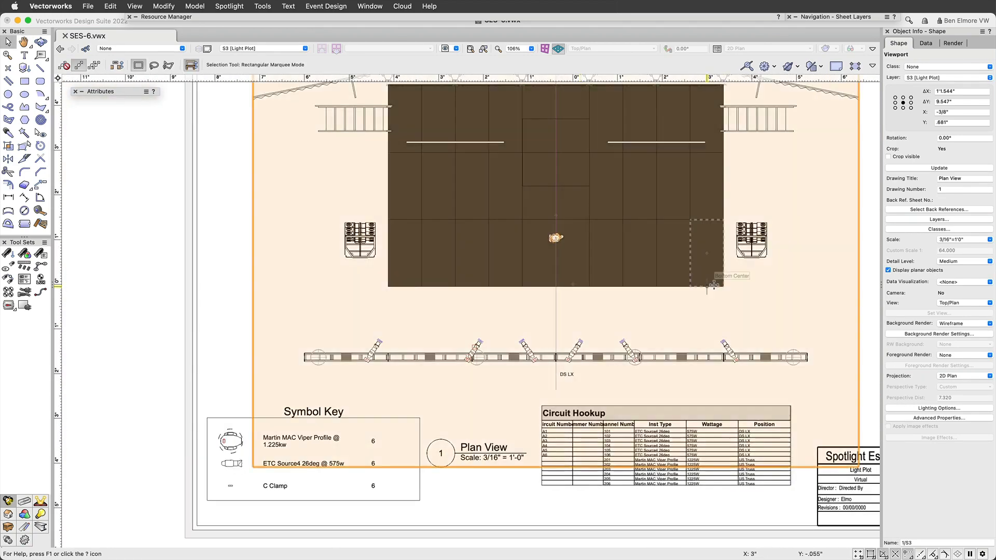
{"action": "middle_click_drag", "start_coordinate": [712, 285], "coordinate": [587, 361]}
{"action": "scroll", "coordinate": [586, 360], "scroll_direction": "down", "scroll_amount": 3}
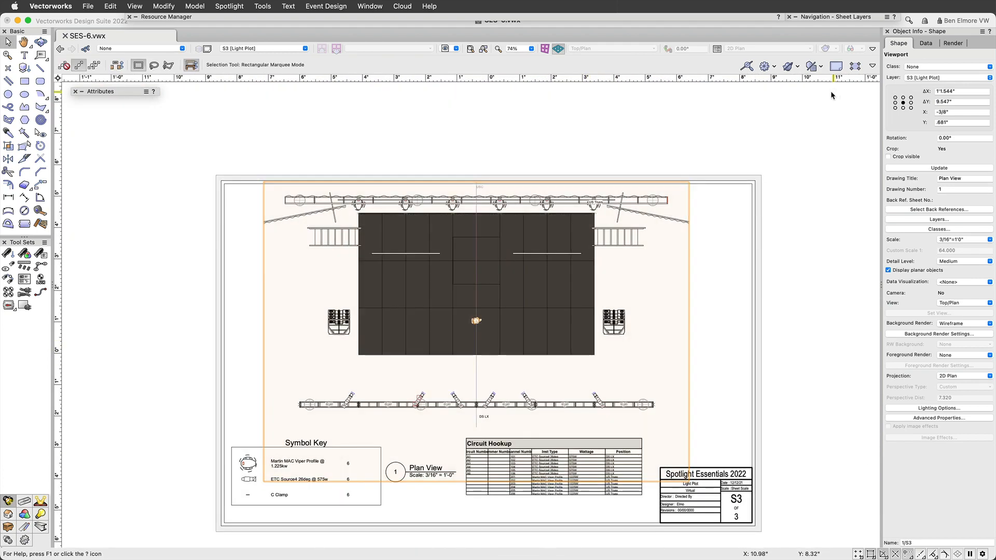
{"action": "middle_click_drag", "start_coordinate": [810, 240], "coordinate": [811, 186]}
{"action": "double_click", "coordinate": [822, 18]}
{"action": "left_click", "coordinate": [867, 93]}
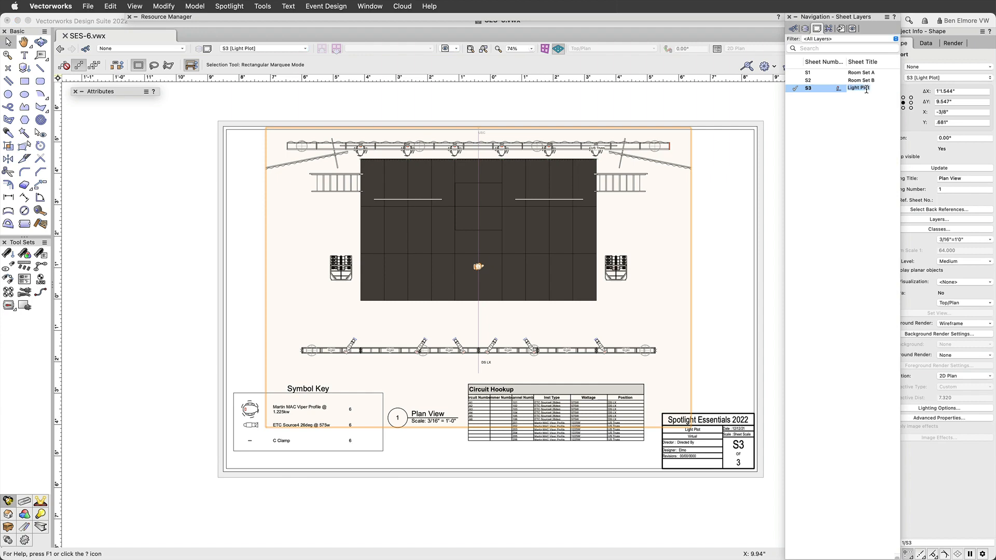
{"action": "right_click", "coordinate": [866, 91]}
{"action": "left_click", "coordinate": [815, 88]}
{"action": "right_click", "coordinate": [813, 90]}
{"action": "left_click", "coordinate": [794, 102]}
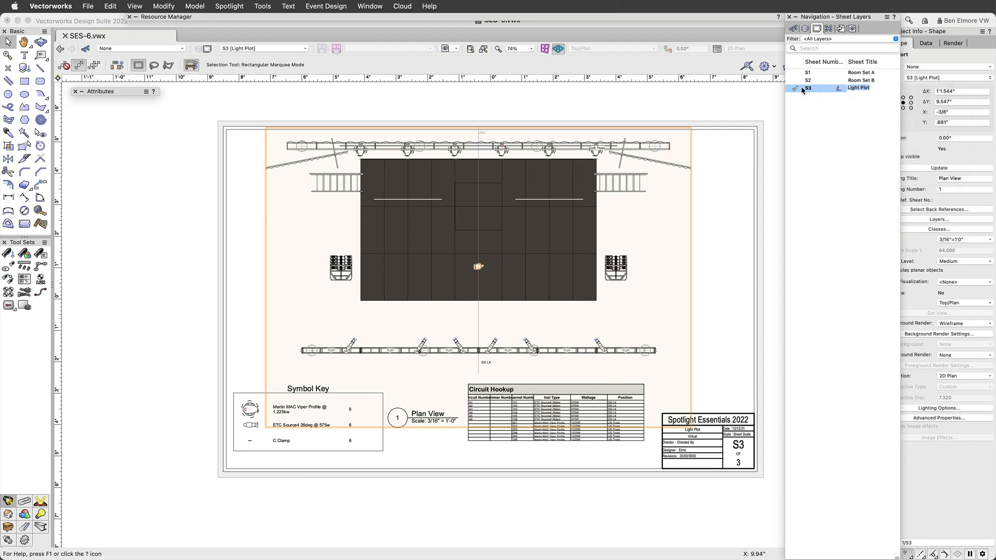
{"action": "left_click", "coordinate": [888, 21]}
{"action": "left_click", "coordinate": [916, 52]}
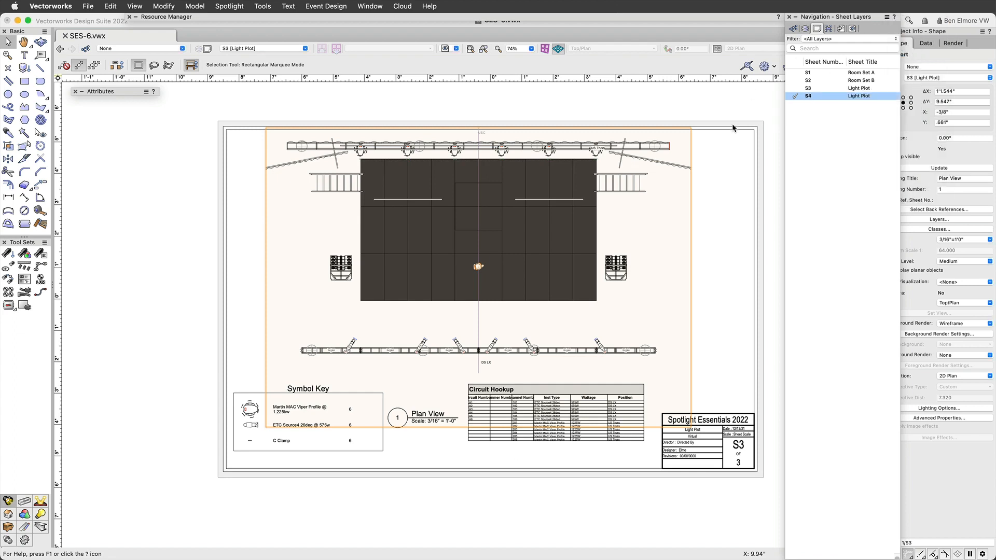
Change the sheet title of sheet layer S4 to Rig Plot.
{"action": "left_click", "coordinate": [795, 97]}
{"action": "double_click", "coordinate": [869, 96]}
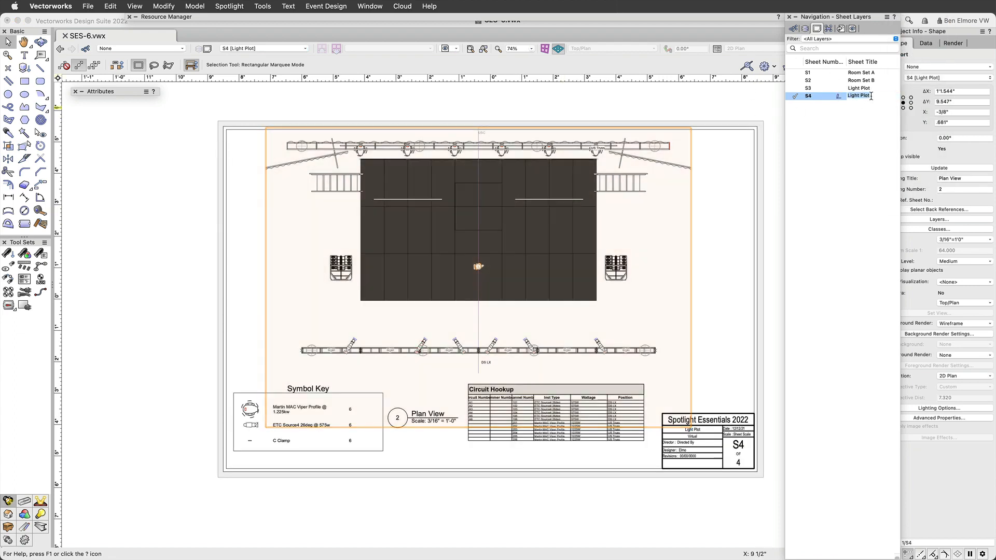
{"action": "type", "text": "RIG PLO"}
{"action": "key", "text": "Return"}
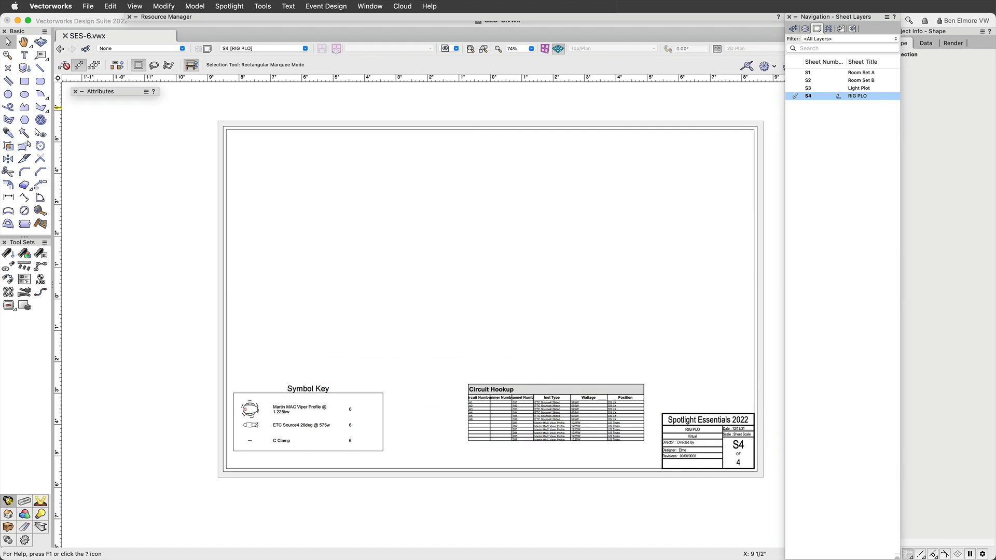
{"action": "key", "text": "super+z"}
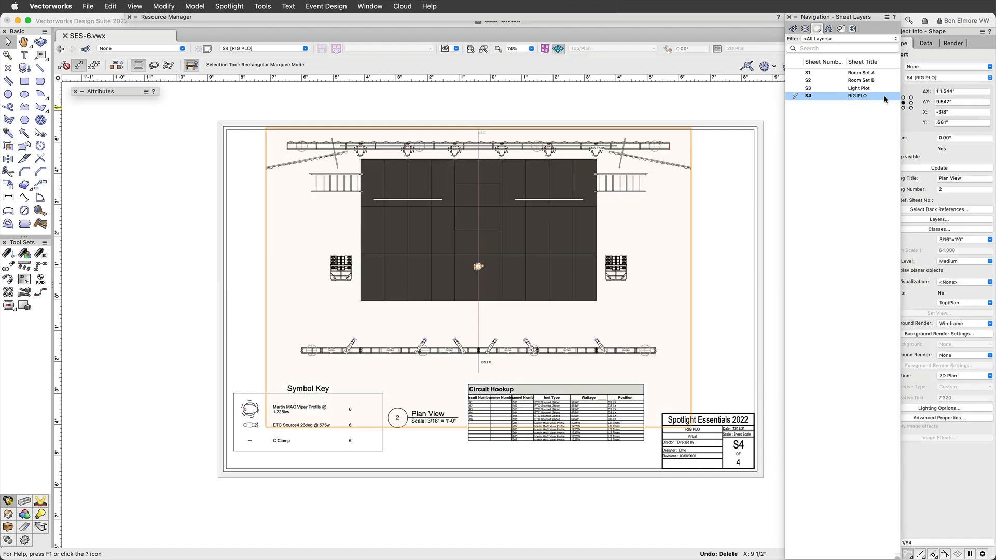
{"action": "double_click", "coordinate": [874, 97]}
{"action": "type", "text": "Rig Plot"}
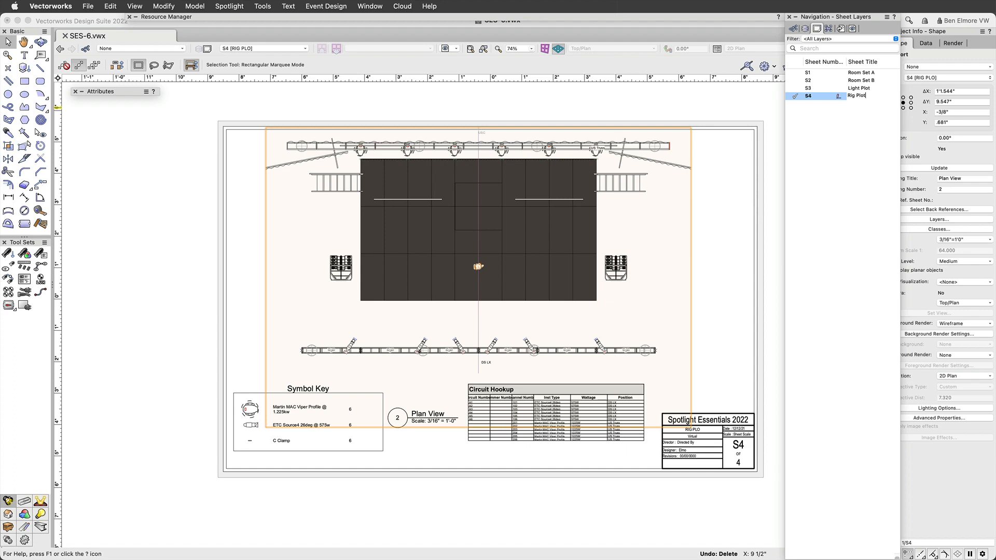
{"action": "key", "text": "Return"}
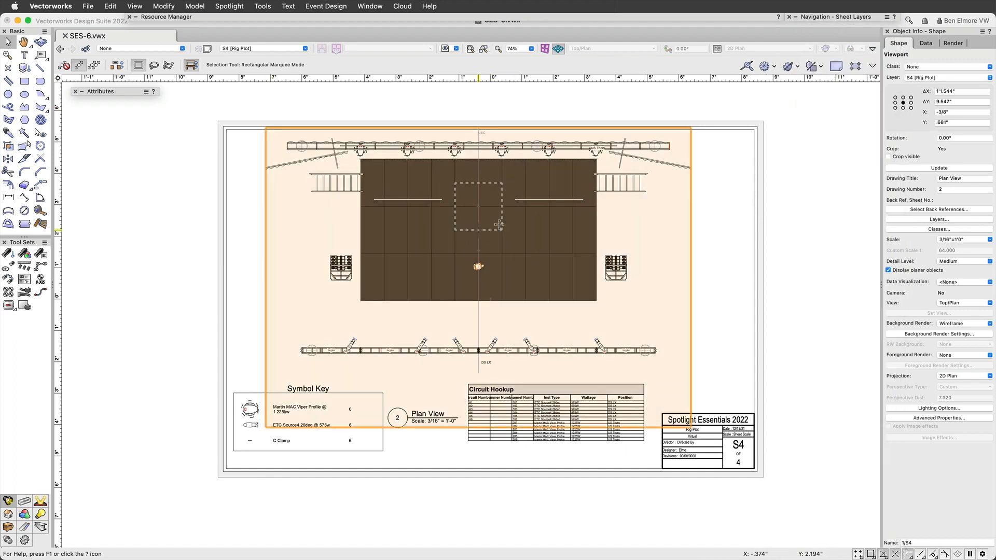
Make the Event-Hoist and Event-Hoist Label classes visible in the S4 plan view viewport's class properties.
{"action": "scroll", "coordinate": [658, 269], "scroll_direction": "up", "scroll_amount": 5}
{"action": "mouse_move", "coordinate": [414, 261]}
{"action": "middle_mouse_down"}
{"action": "mouse_move", "coordinate": [582, 336]}
{"action": "mouse_move", "coordinate": [686, 348]}
{"action": "mouse_move", "coordinate": [598, 284]}
{"action": "mouse_move", "coordinate": [538, 294]}
{"action": "middle_mouse_up"}
{"action": "scroll", "coordinate": [647, 346], "scroll_direction": "down", "scroll_amount": 6}
{"action": "scroll", "coordinate": [642, 363], "scroll_direction": "up", "scroll_amount": 1}
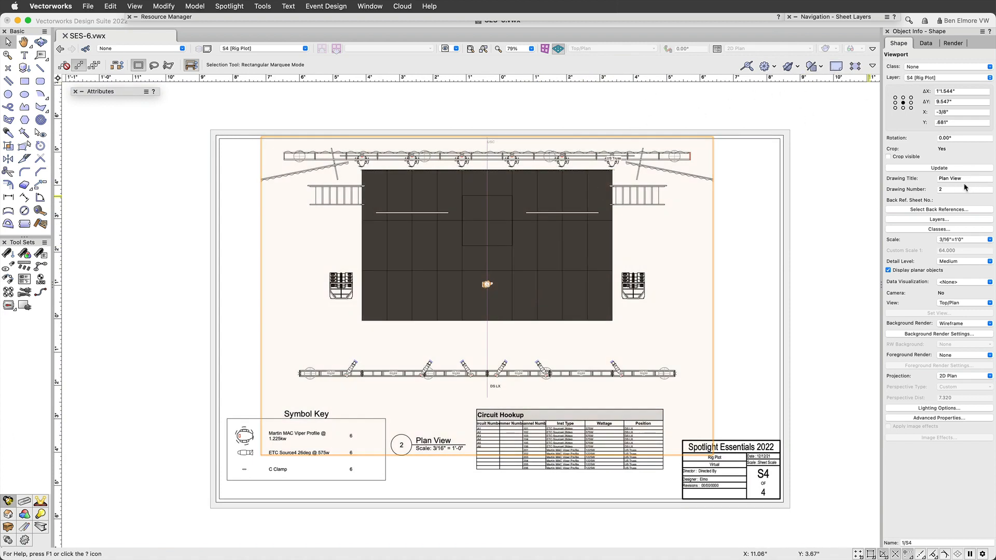
{"action": "left_click", "coordinate": [939, 230]}
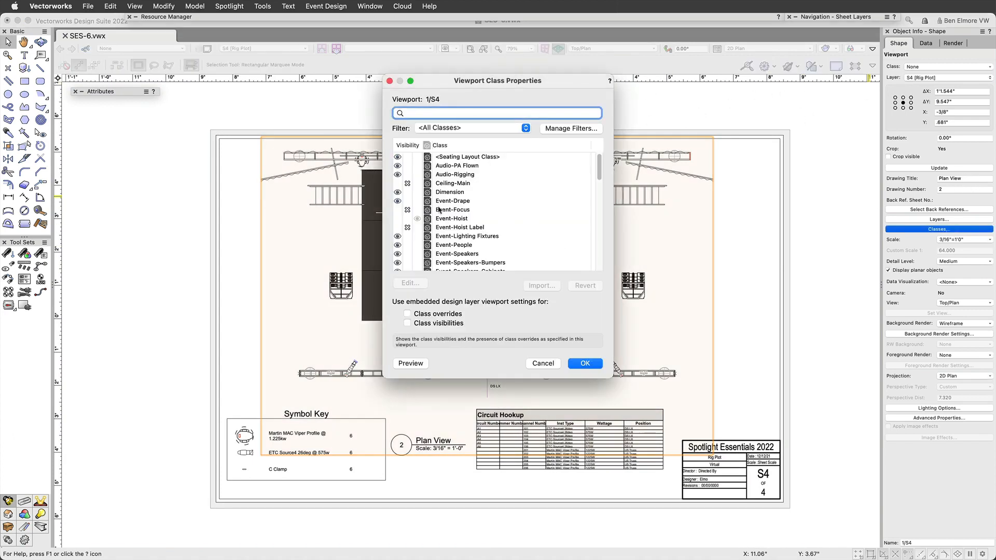
{"action": "left_click", "coordinate": [398, 220]}
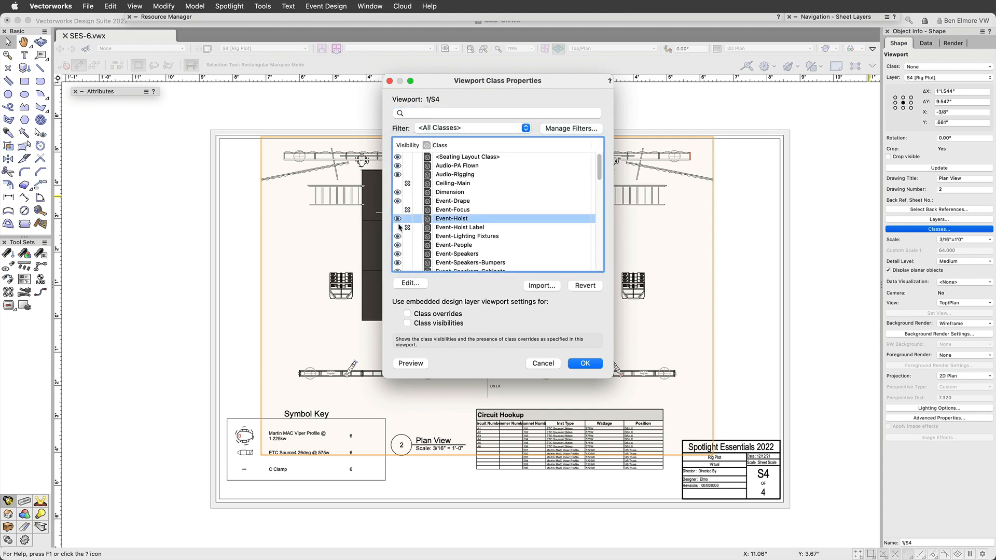
{"action": "left_click", "coordinate": [399, 227]}
Gray out the Event-Truss and Event-Lighting Fixtures classes in the viewport, preview the result and apply the class settings.
{"action": "scroll", "coordinate": [421, 224], "scroll_direction": "down", "scroll_amount": 5}
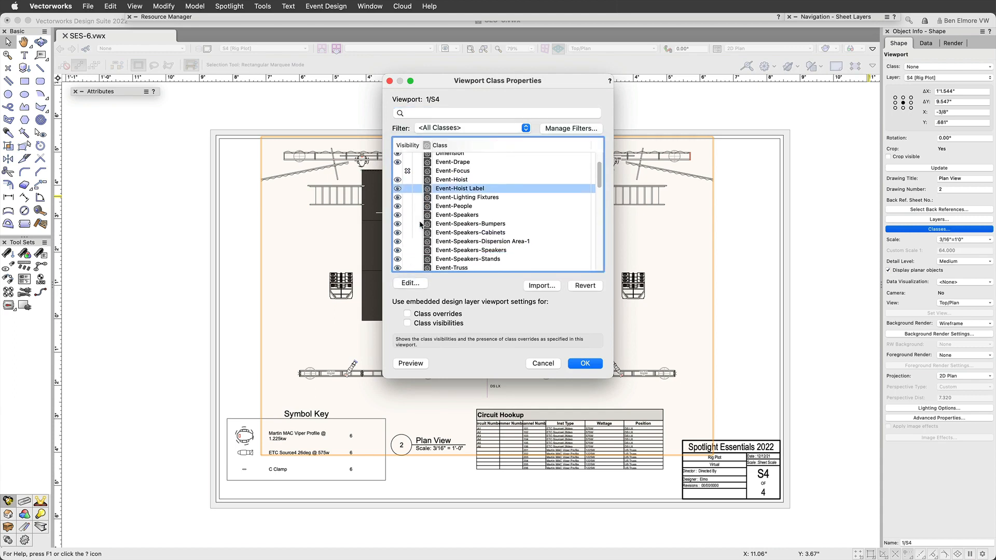
{"action": "scroll", "coordinate": [422, 224], "scroll_direction": "down", "scroll_amount": 2}
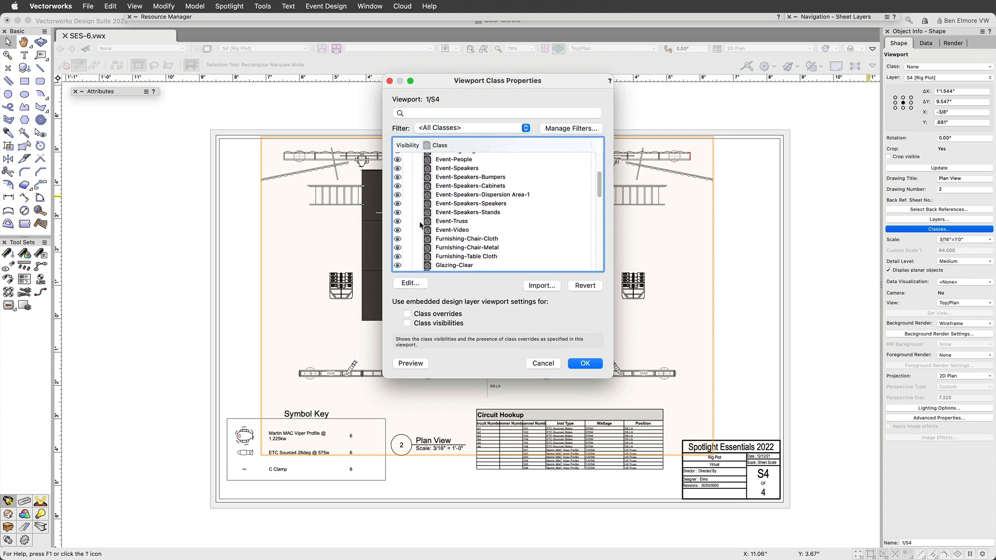
{"action": "left_click", "coordinate": [418, 221]}
{"action": "scroll", "coordinate": [416, 216], "scroll_direction": "down", "scroll_amount": 3}
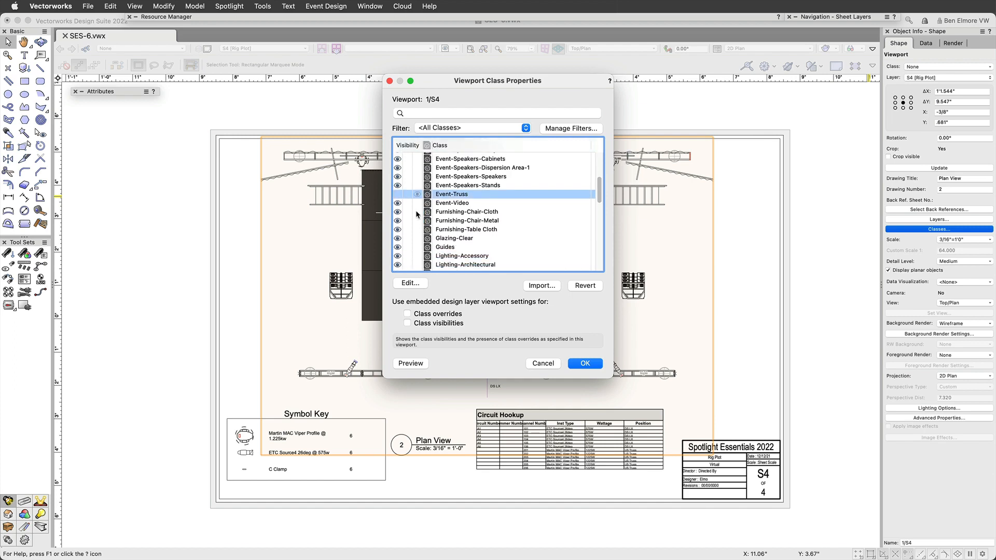
{"action": "scroll", "coordinate": [415, 209], "scroll_direction": "down", "scroll_amount": 2}
{"action": "scroll", "coordinate": [415, 210], "scroll_direction": "up", "scroll_amount": 5}
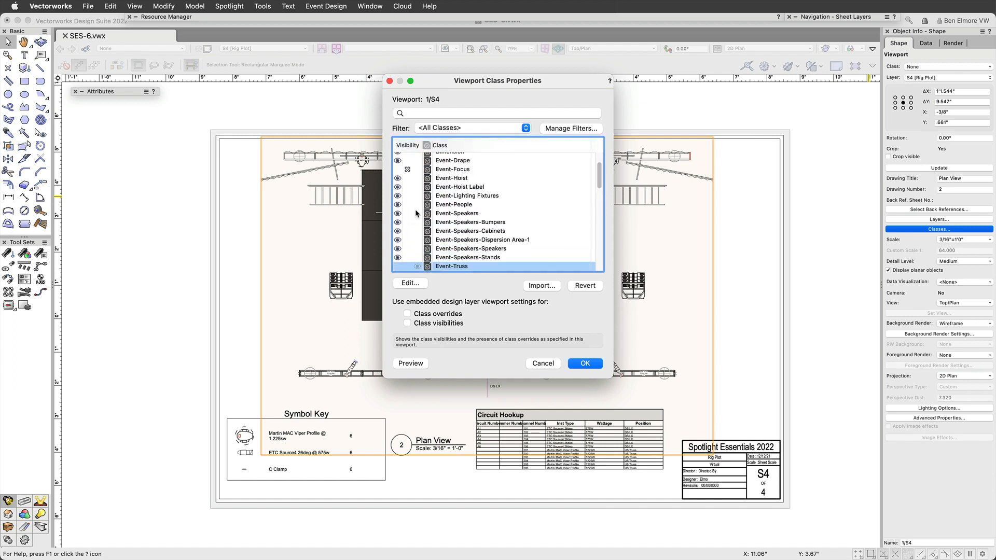
{"action": "left_click", "coordinate": [418, 197]}
{"action": "left_click", "coordinate": [419, 365]}
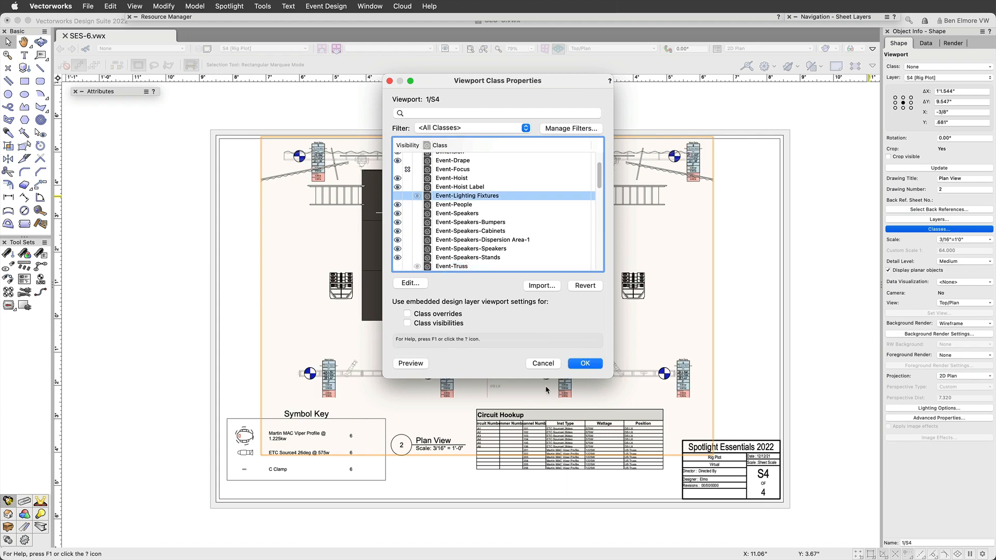
{"action": "left_click", "coordinate": [585, 363]}
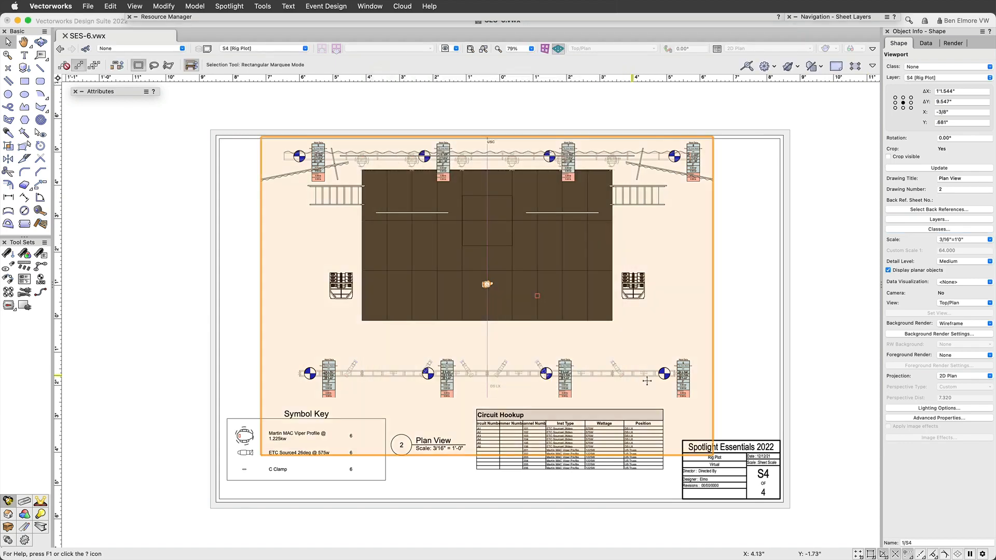
Delete the Circuit Hookup worksheet and the Symbol Key from the Rig Plot sheet.
{"action": "scroll", "coordinate": [662, 382], "scroll_direction": "up", "scroll_amount": 5}
{"action": "scroll", "coordinate": [739, 364], "scroll_direction": "down", "scroll_amount": 10}
{"action": "scroll", "coordinate": [661, 430], "scroll_direction": "up", "scroll_amount": 3}
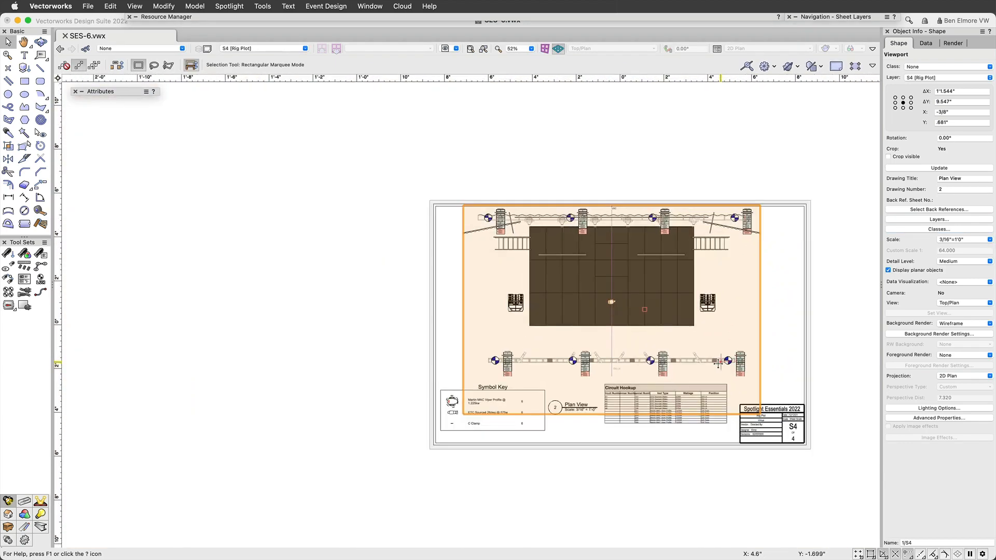
{"action": "left_click", "coordinate": [660, 429]}
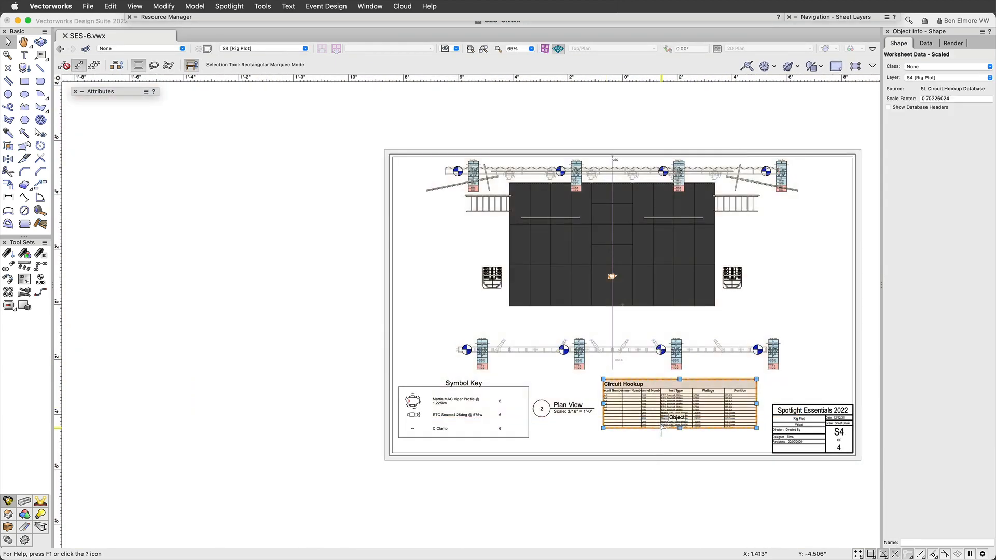
{"action": "left_click", "coordinate": [483, 415]}
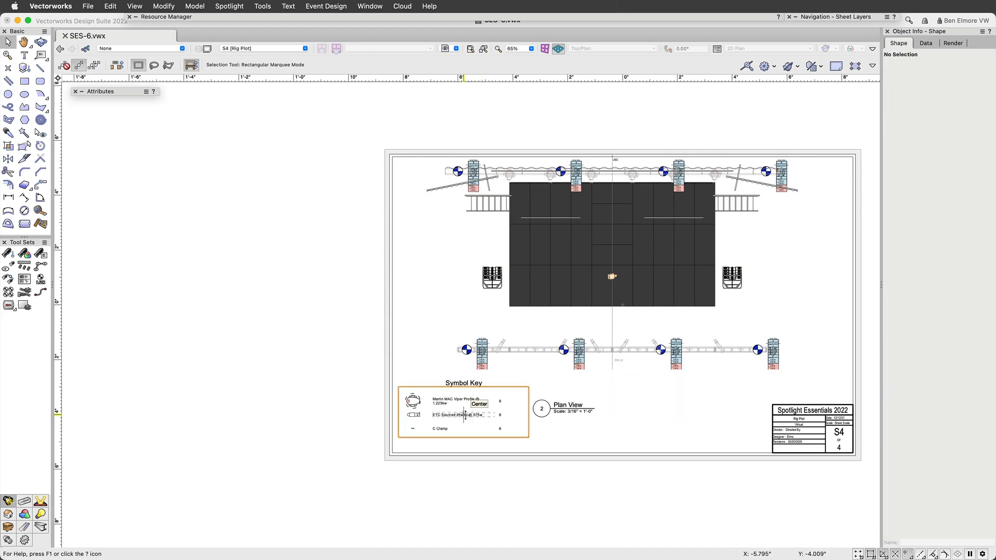
{"action": "key", "text": "Delete"}
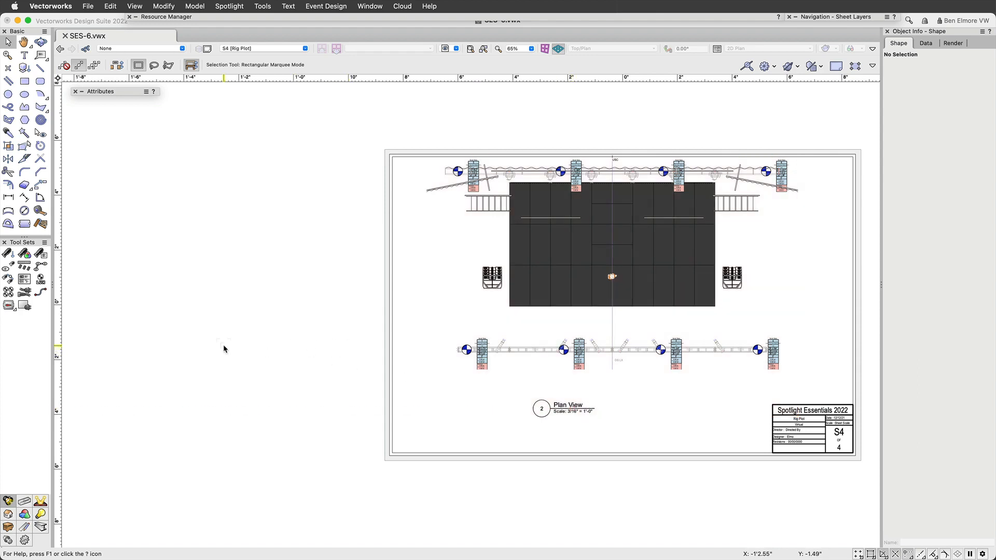
Create a hoist report as a worksheet, using the hoist origin set to <Object Origin> as reference and sorting by Hoist ID.
{"action": "left_click", "coordinate": [263, 6]}
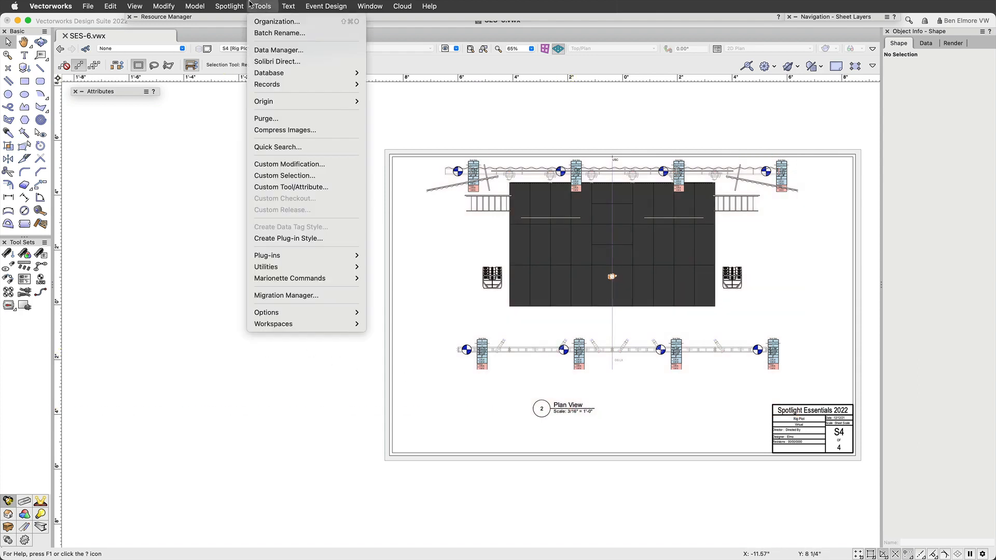
{"action": "mouse_move", "coordinate": [231, 5]}
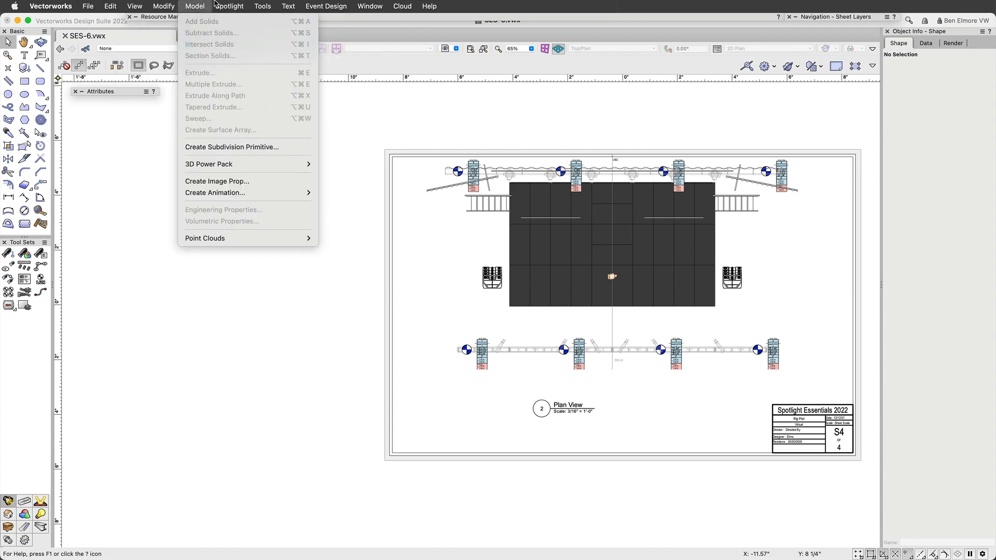
{"action": "mouse_move", "coordinate": [248, 112]}
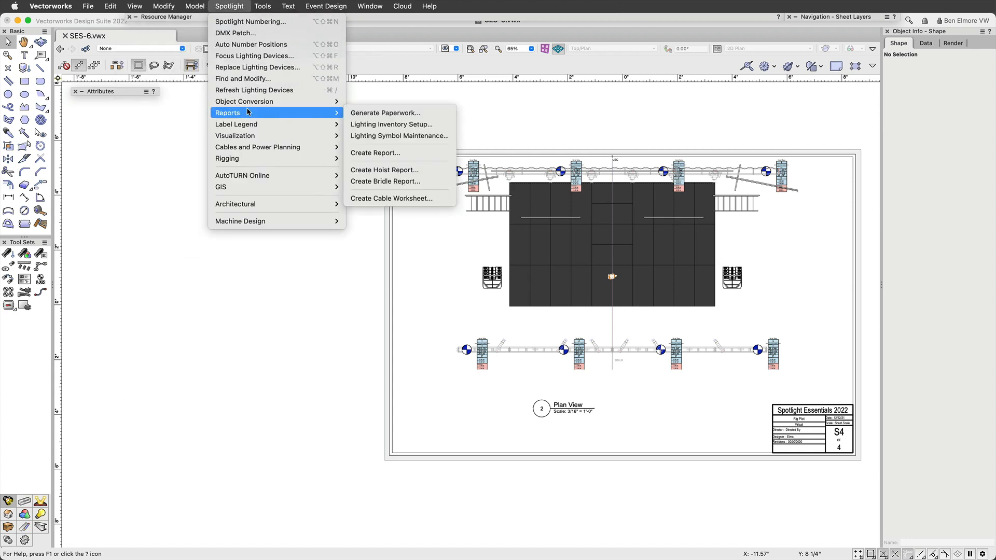
{"action": "left_click", "coordinate": [421, 170]}
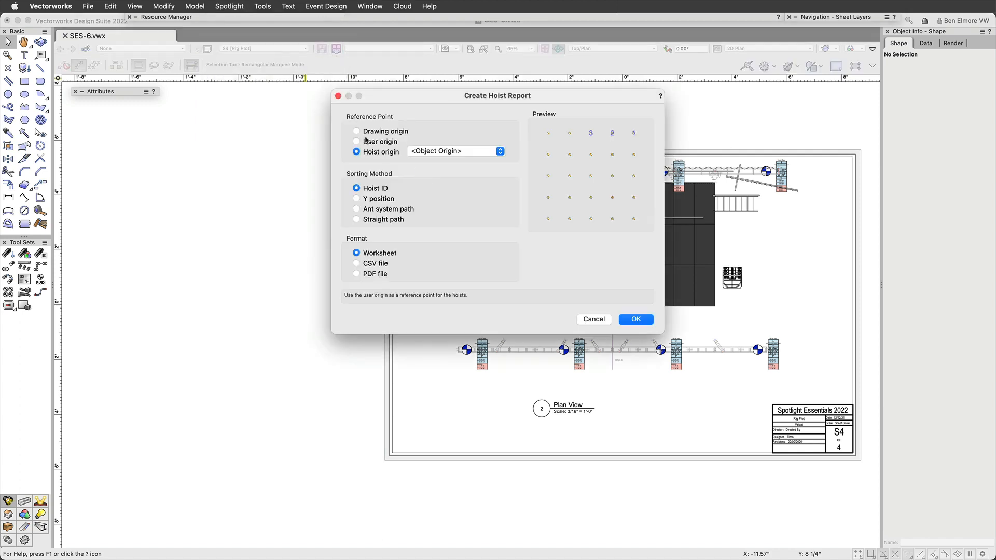
{"action": "left_click", "coordinate": [638, 319]}
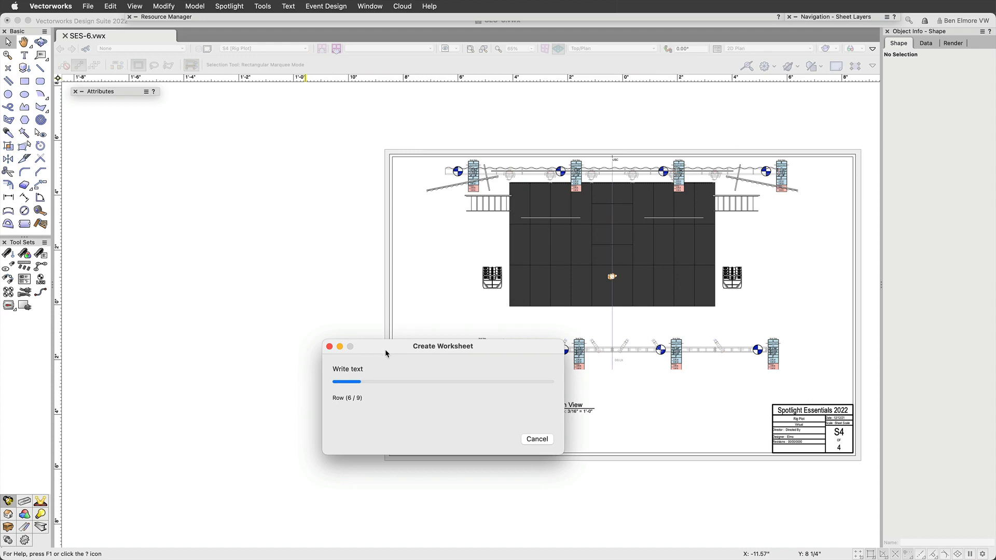
Enlarge the Hoist Report worksheet window and widen the X-Pos, Y-Pos and Trim columns so their values fit.
{"action": "left_click_drag", "start_coordinate": [491, 126], "coordinate": [363, 135]}
{"action": "left_click_drag", "start_coordinate": [500, 243], "coordinate": [725, 479]}
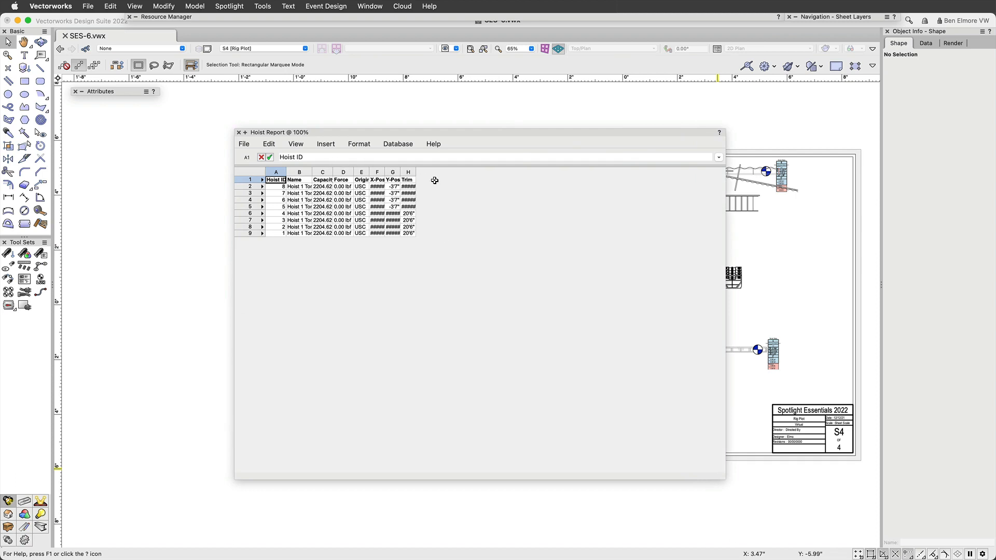
{"action": "left_click_drag", "start_coordinate": [410, 171], "coordinate": [433, 175]}
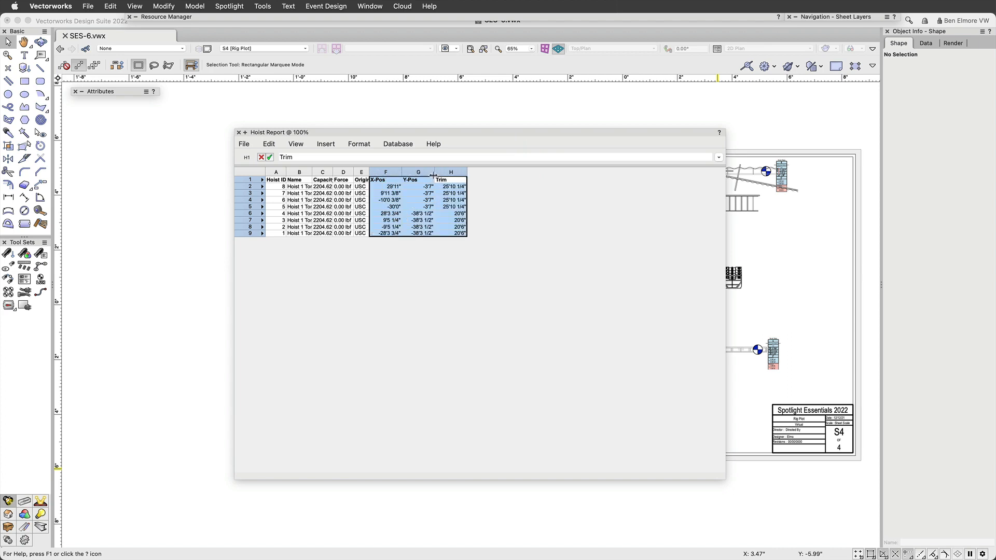
Place the Hoist Report worksheet on the drawing below the downstage truss, between the Plan View label and the title block.
{"action": "left_click", "coordinate": [245, 145]}
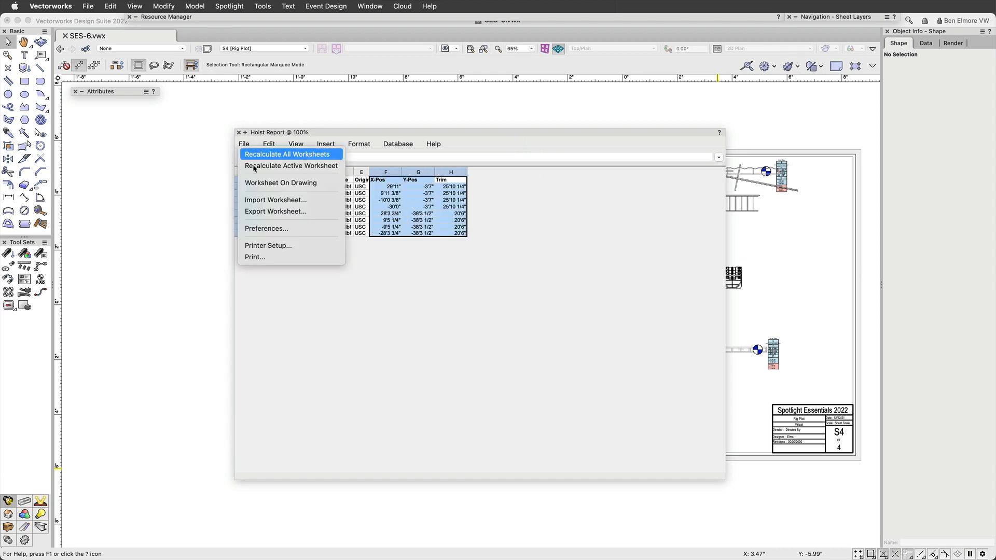
{"action": "left_click", "coordinate": [276, 183]}
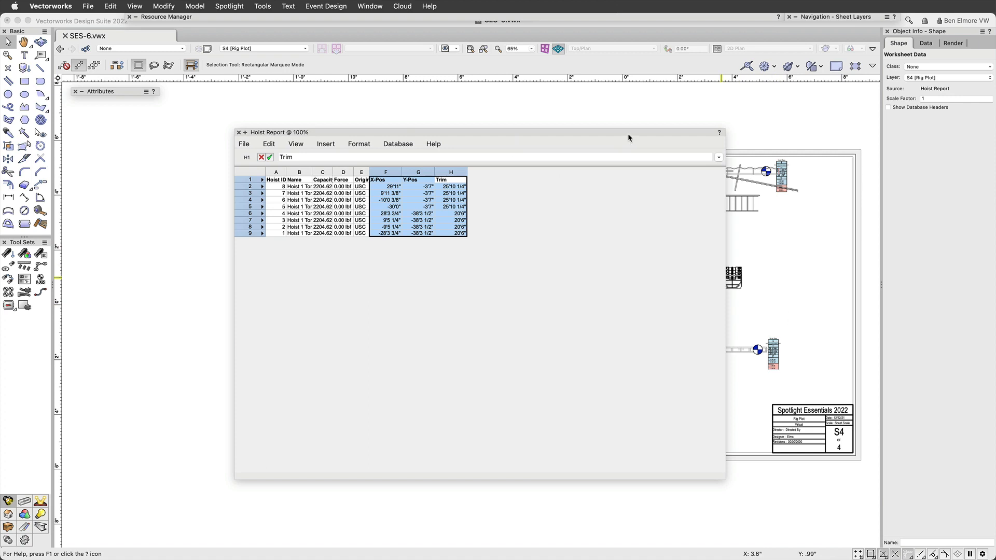
{"action": "left_click", "coordinate": [236, 132]}
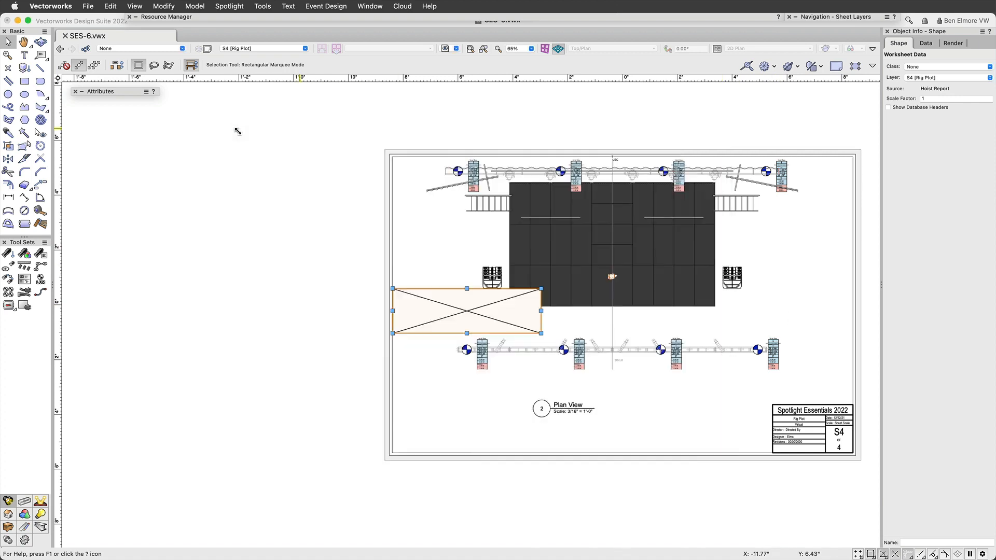
{"action": "left_click_drag", "start_coordinate": [459, 300], "coordinate": [675, 410]}
Examine the placed Hoist Report table, the Hoist Data labels along the downstage truss and the overall rig plot.
{"action": "scroll", "coordinate": [679, 414], "scroll_direction": "up", "scroll_amount": 10}
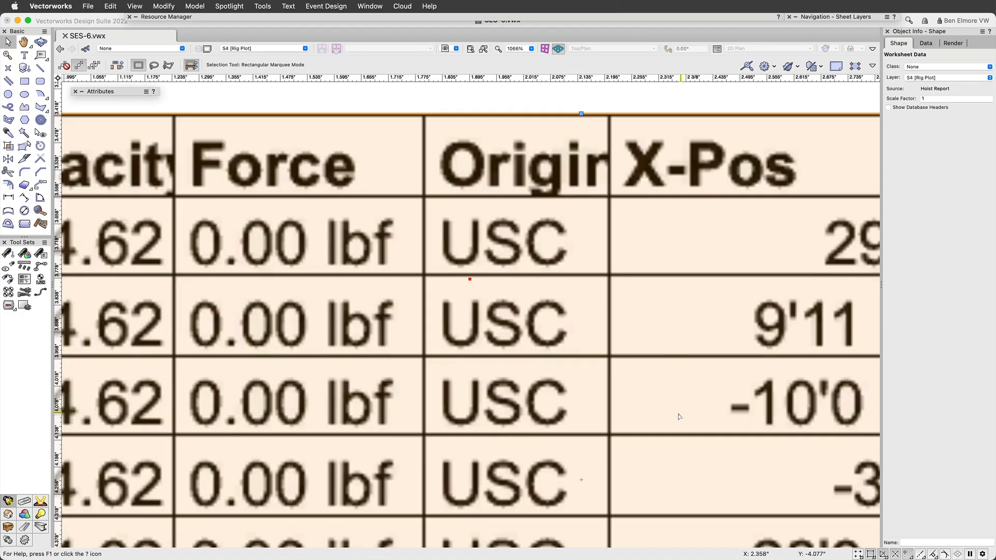
{"action": "scroll", "coordinate": [679, 414], "scroll_direction": "down", "scroll_amount": 4}
{"action": "middle_click_drag", "start_coordinate": [700, 430], "coordinate": [501, 386]}
{"action": "scroll", "coordinate": [507, 324], "scroll_direction": "down", "scroll_amount": 1}
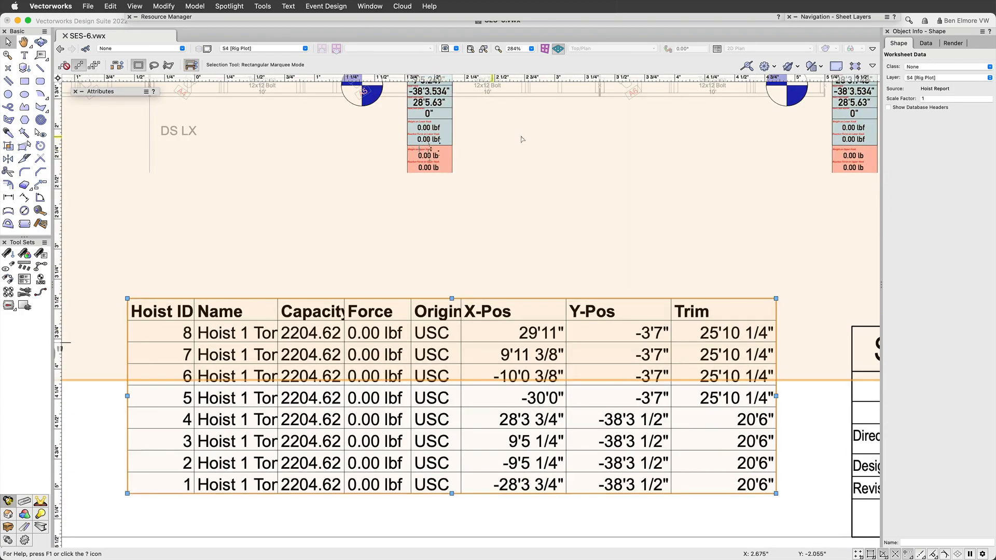
{"action": "middle_click_drag", "start_coordinate": [523, 138], "coordinate": [589, 344]}
{"action": "scroll", "coordinate": [500, 286], "scroll_direction": "up", "scroll_amount": 3}
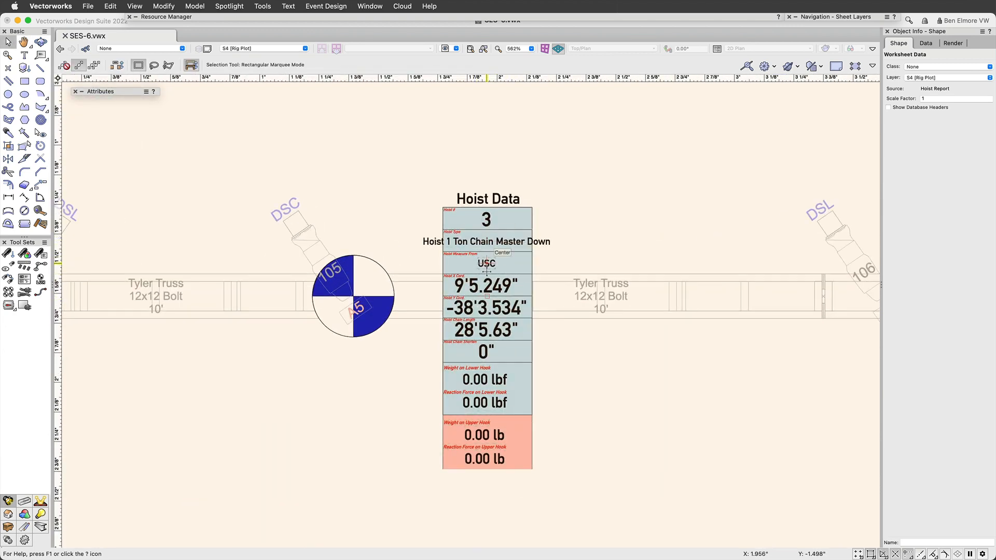
{"action": "scroll", "coordinate": [537, 362], "scroll_direction": "down", "scroll_amount": 4}
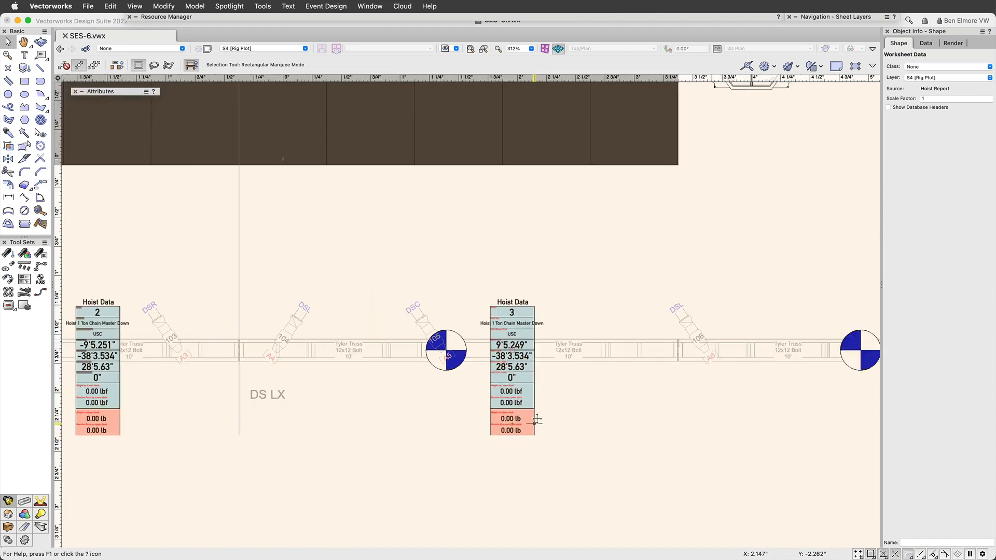
{"action": "scroll", "coordinate": [534, 420], "scroll_direction": "down", "scroll_amount": 4}
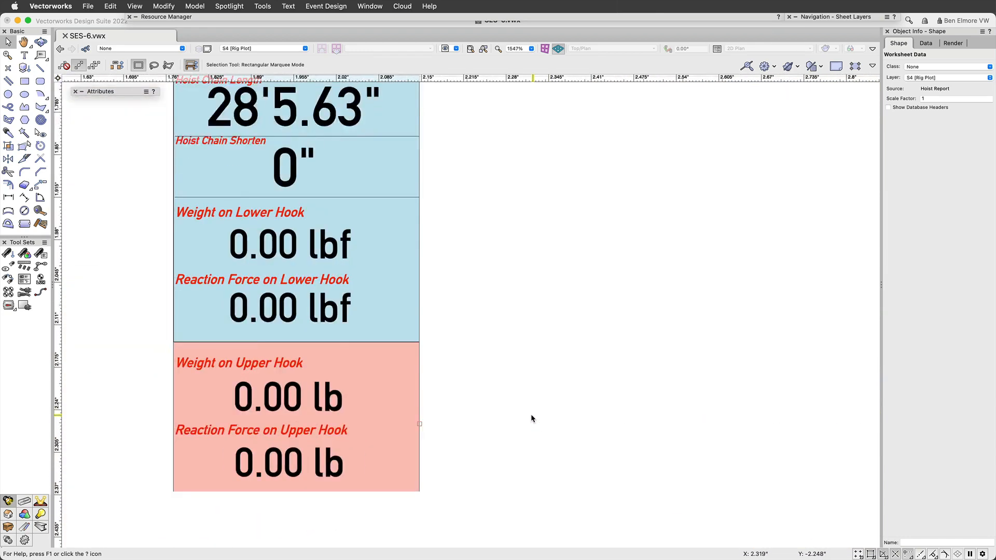
{"action": "middle_click_drag", "start_coordinate": [407, 400], "coordinate": [535, 357]}
{"action": "scroll", "coordinate": [530, 358], "scroll_direction": "down", "scroll_amount": 1}
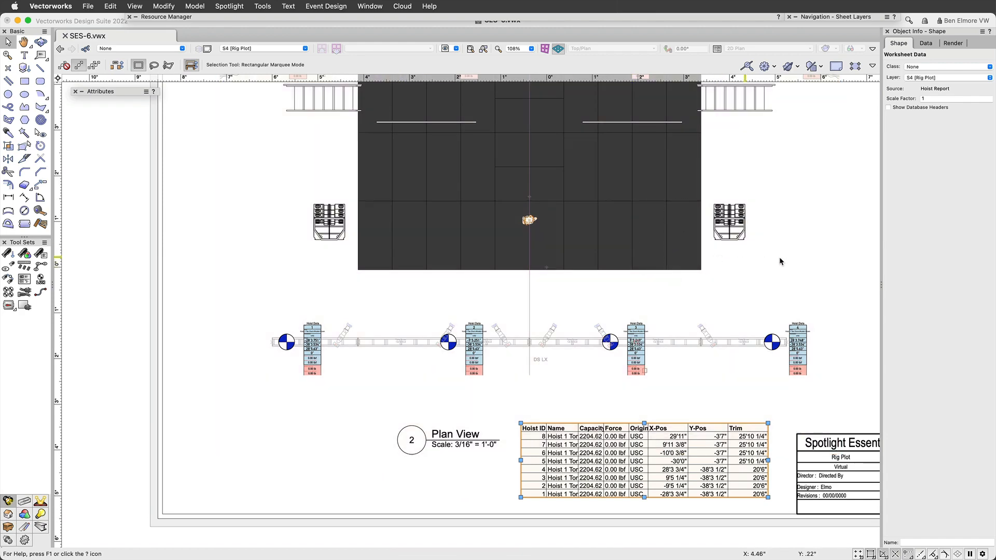
{"action": "scroll", "coordinate": [781, 258], "scroll_direction": "down", "scroll_amount": 2}
{"action": "middle_click_drag", "start_coordinate": [805, 226], "coordinate": [641, 316]}
{"action": "scroll", "coordinate": [640, 317], "scroll_direction": "down", "scroll_amount": 2}
{"action": "scroll", "coordinate": [451, 256], "scroll_direction": "up", "scroll_amount": 5}
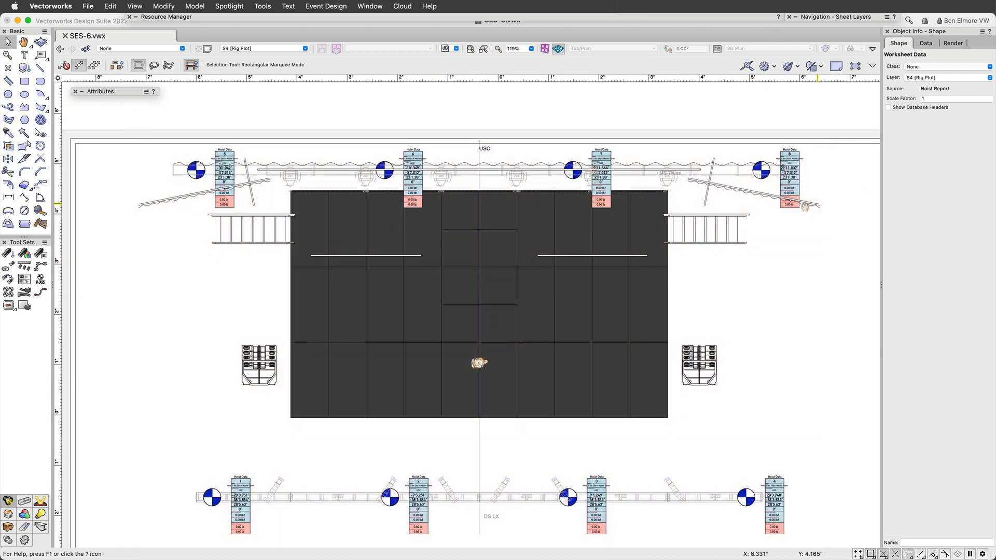
Duplicate the Rig Plot sheet layer and give the new sheet S5 the title "3D Views".
{"action": "mouse_move", "coordinate": [818, 203]}
{"action": "middle_mouse_down"}
{"action": "mouse_move", "coordinate": [700, 226]}
{"action": "mouse_move", "coordinate": [767, 189]}
{"action": "middle_mouse_up"}
{"action": "scroll", "coordinate": [759, 187], "scroll_direction": "down", "scroll_amount": 1}
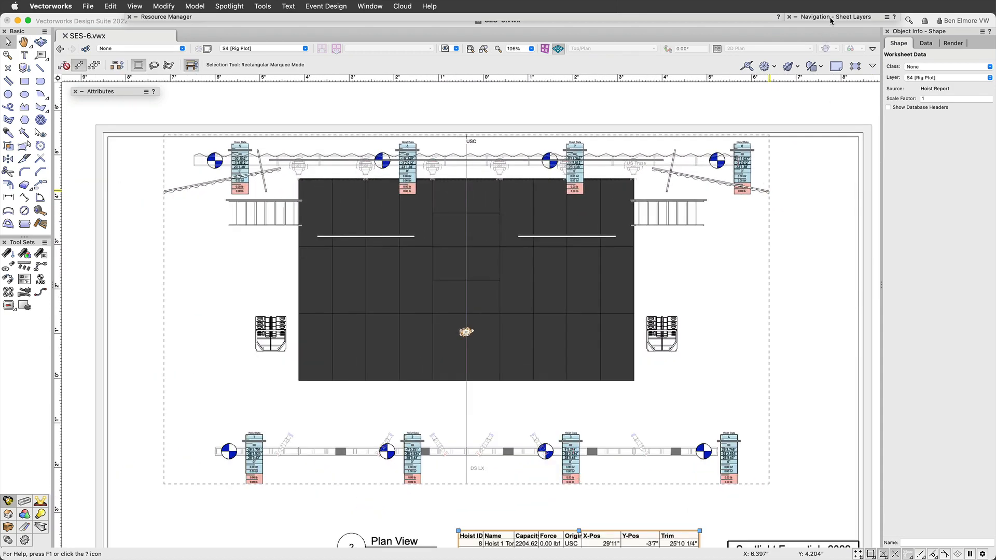
{"action": "mouse_move", "coordinate": [830, 18]}
{"action": "right_click", "coordinate": [863, 97]}
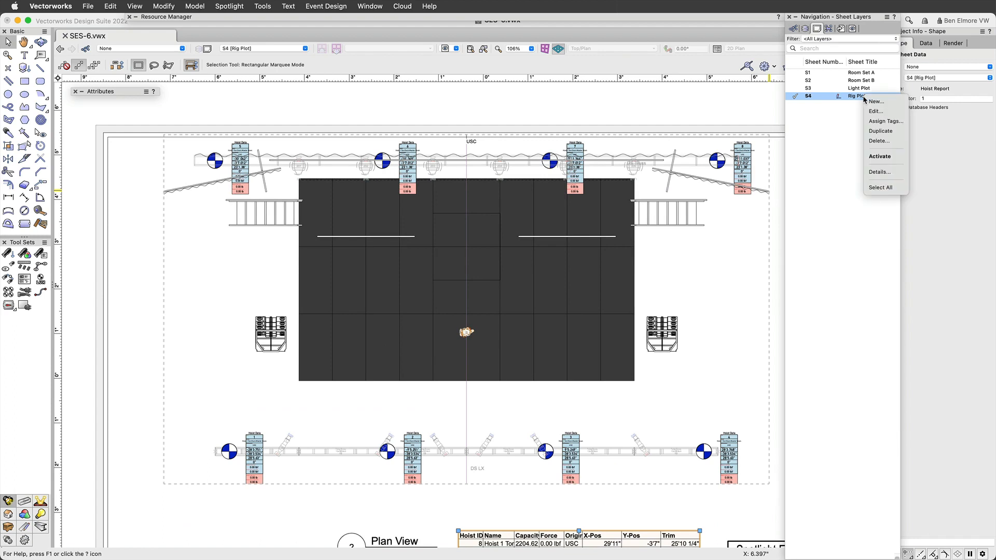
{"action": "left_click", "coordinate": [888, 131]}
{"action": "double_click", "coordinate": [870, 103]}
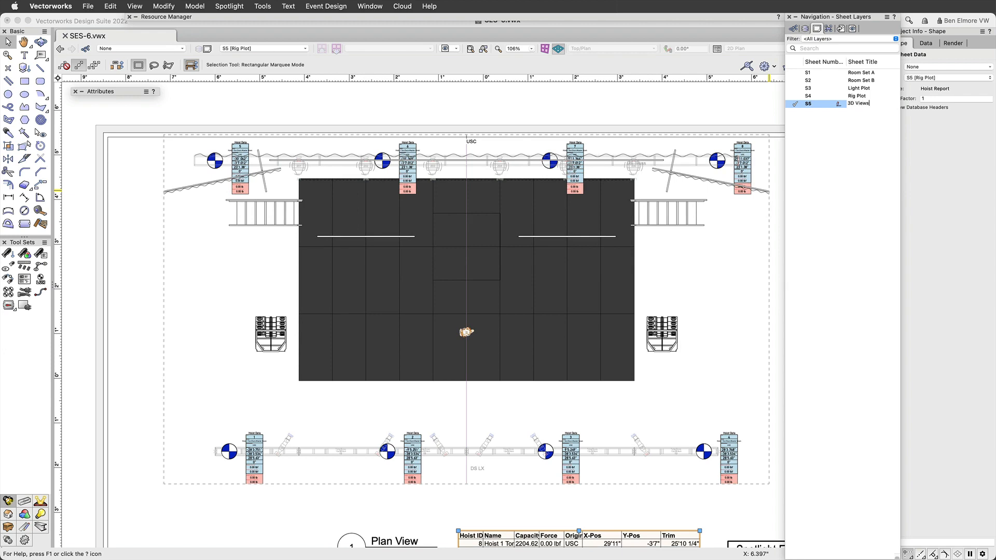
{"action": "type", "text": "3D Views"}
{"action": "key", "text": "Return"}
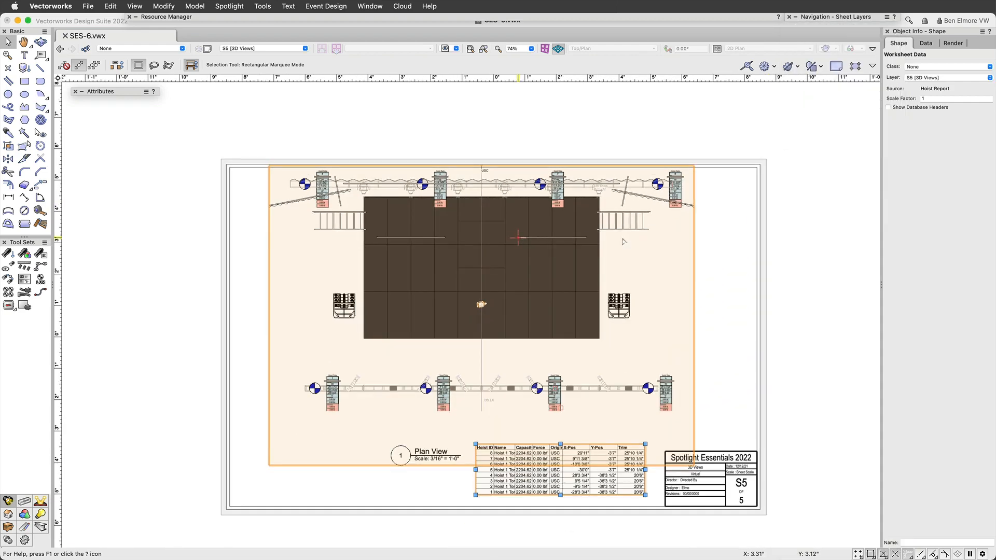
Delete the copied Plan View viewport and the Hoist Report table from sheet S5, keeping the title block.
{"action": "middle_click_drag", "start_coordinate": [585, 239], "coordinate": [464, 208]}
{"action": "left_click", "coordinate": [464, 208]}
{"action": "key", "text": "Delete"}
{"action": "left_click", "coordinate": [456, 434]}
{"action": "key", "text": "Delete"}
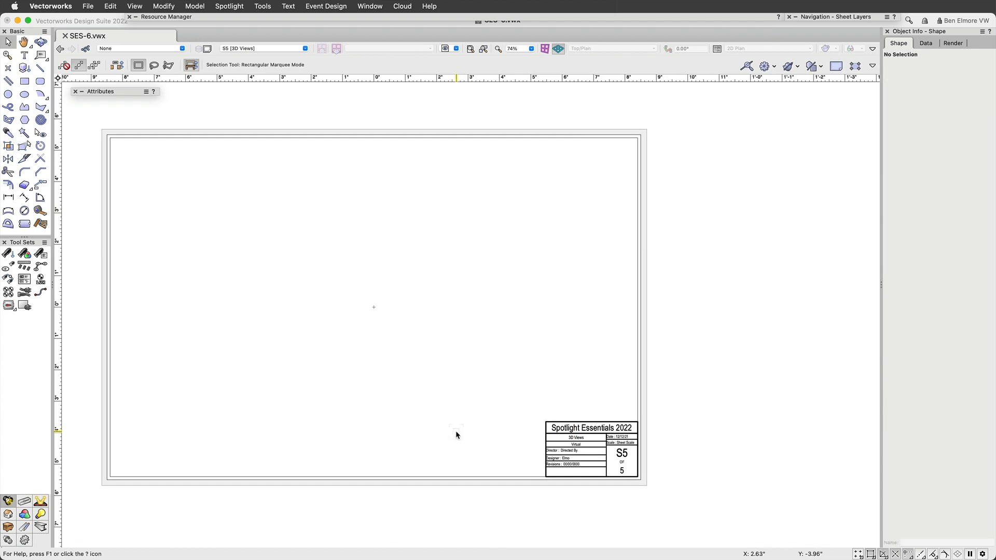
On the Production A design layer, start a section viewport with a section line along the stage centerline from the seating past the upstage wall.
{"action": "left_click", "coordinate": [278, 49]}
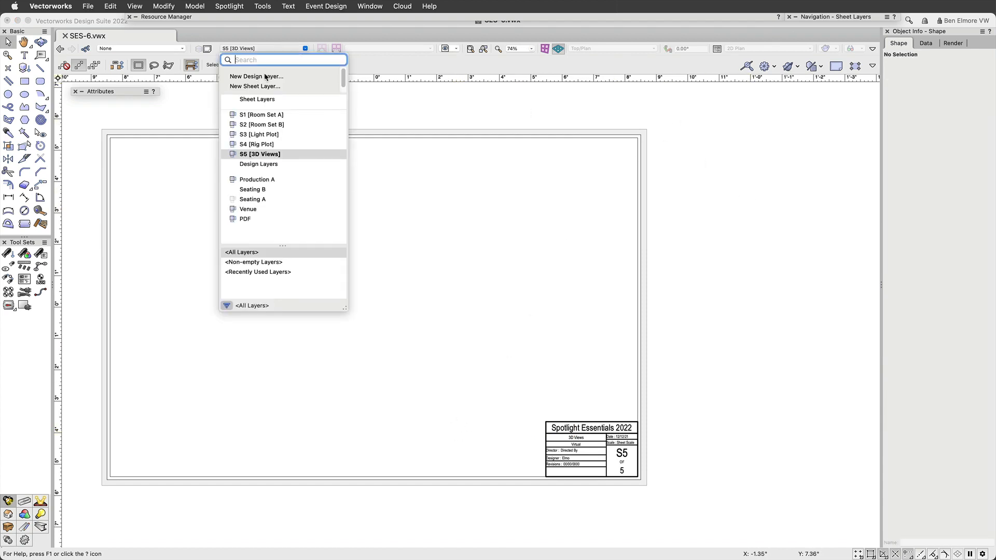
{"action": "left_click", "coordinate": [263, 180]}
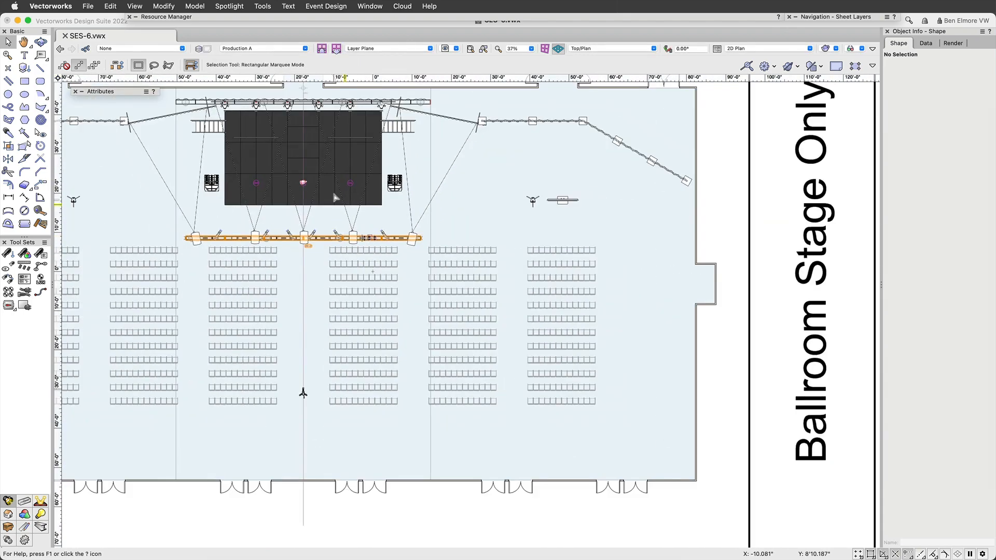
{"action": "mouse_move", "coordinate": [305, 160]}
{"action": "middle_mouse_down"}
{"action": "mouse_move", "coordinate": [484, 296]}
{"action": "mouse_move", "coordinate": [507, 344]}
{"action": "mouse_move", "coordinate": [497, 213]}
{"action": "mouse_move", "coordinate": [561, 236]}
{"action": "mouse_move", "coordinate": [566, 246]}
{"action": "middle_mouse_up"}
{"action": "scroll", "coordinate": [498, 214], "scroll_direction": "up", "scroll_amount": 1}
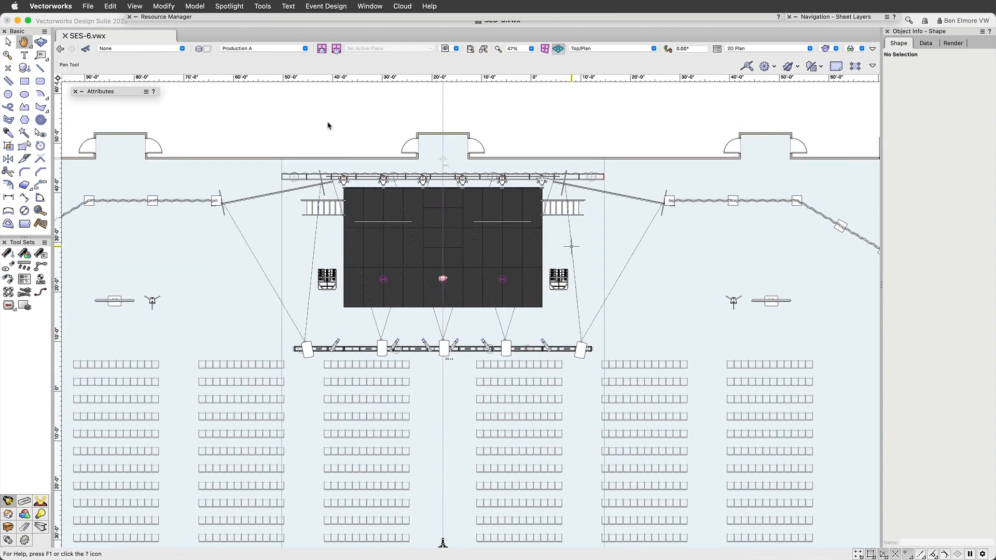
{"action": "scroll", "coordinate": [566, 247], "scroll_direction": "down", "scroll_amount": 1}
{"action": "left_click", "coordinate": [110, 6]}
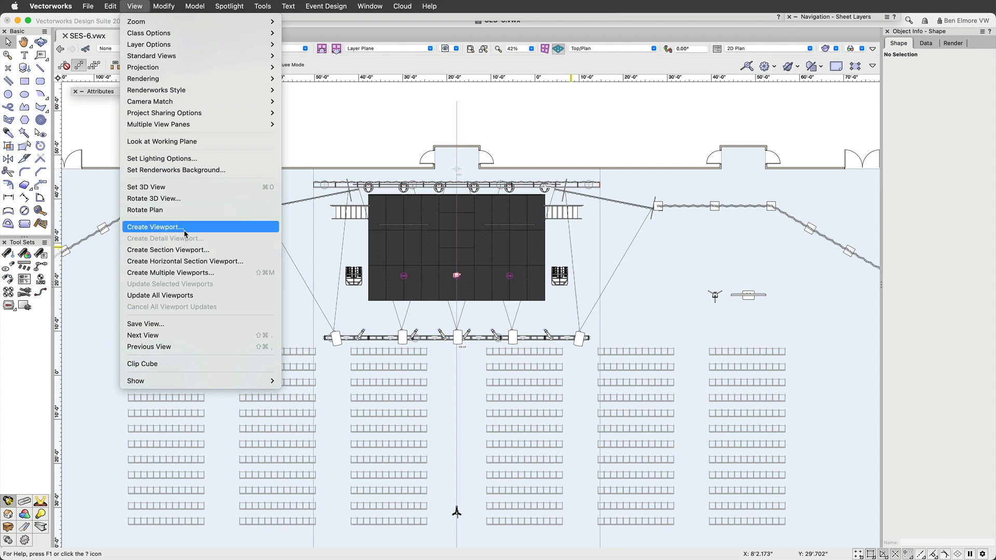
{"action": "left_click", "coordinate": [187, 250]}
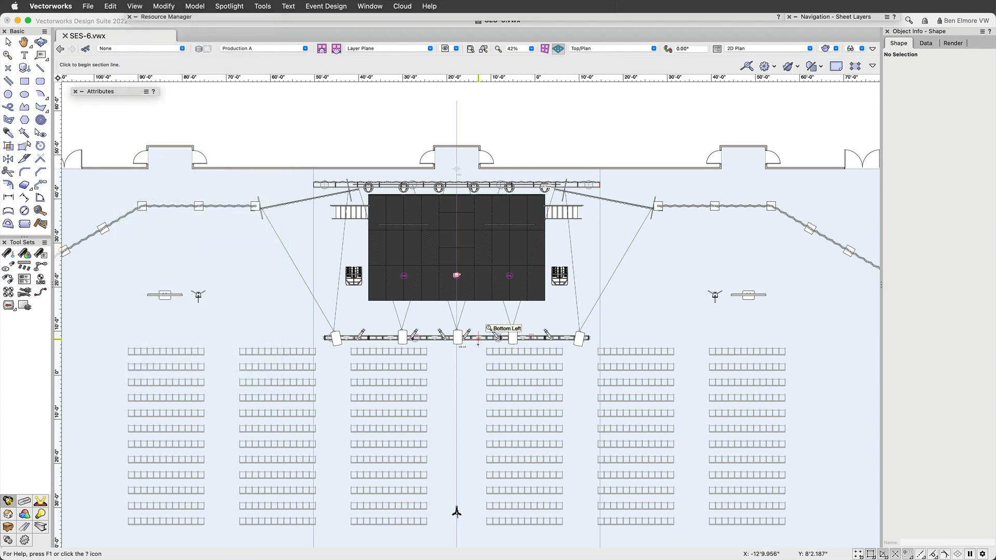
{"action": "left_click", "coordinate": [456, 372]}
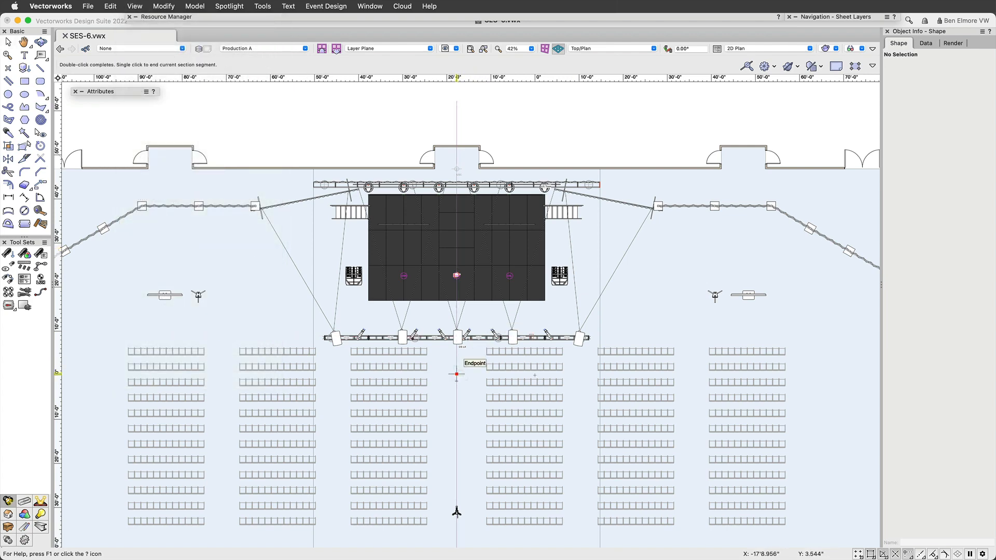
{"action": "double_click", "coordinate": [455, 136]}
{"action": "left_click", "coordinate": [452, 136]}
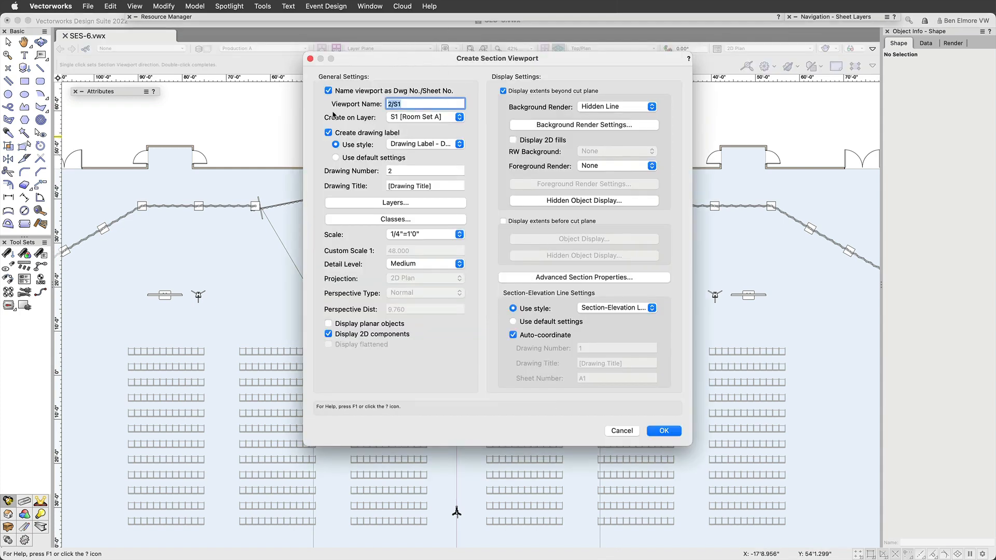
Create the section viewport on sheet S5 [3D Views] with the drawing title "Center Section".
{"action": "left_click", "coordinate": [415, 117]}
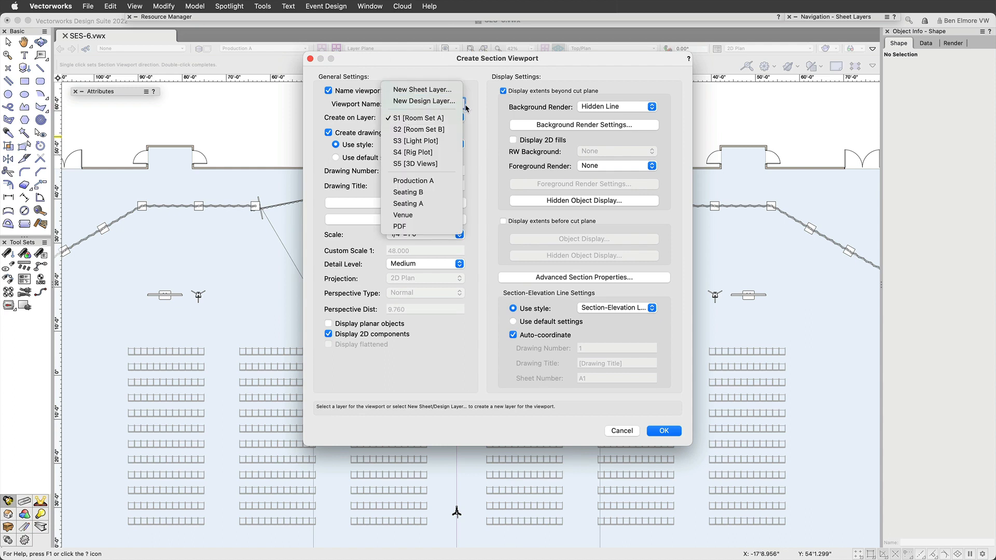
{"action": "left_click", "coordinate": [436, 164]}
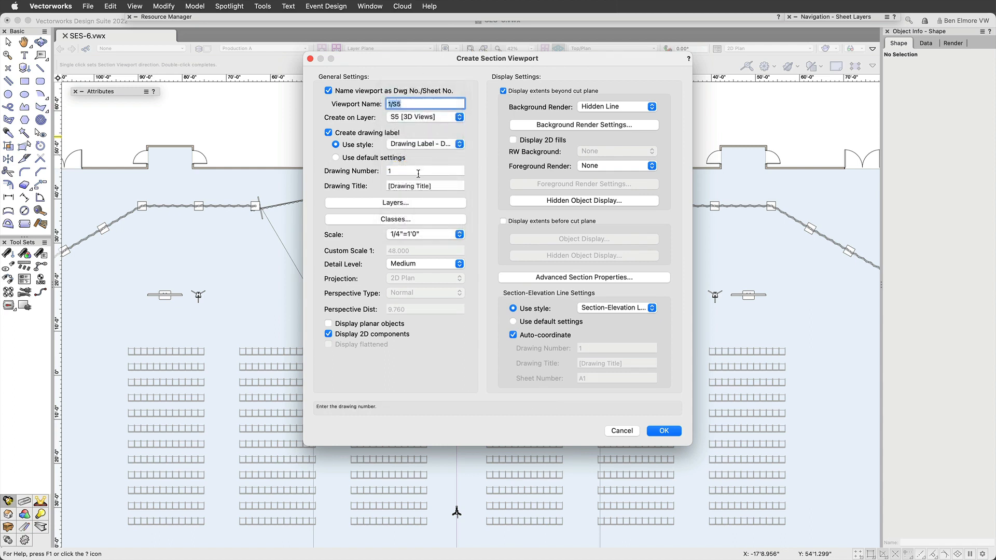
{"action": "left_click", "coordinate": [439, 185]}
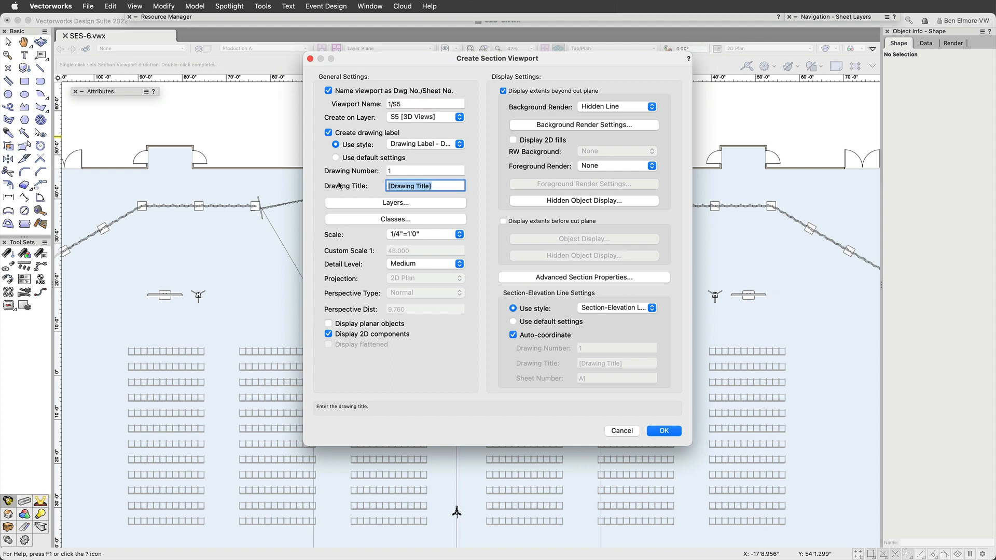
{"action": "type", "text": "Center Section"}
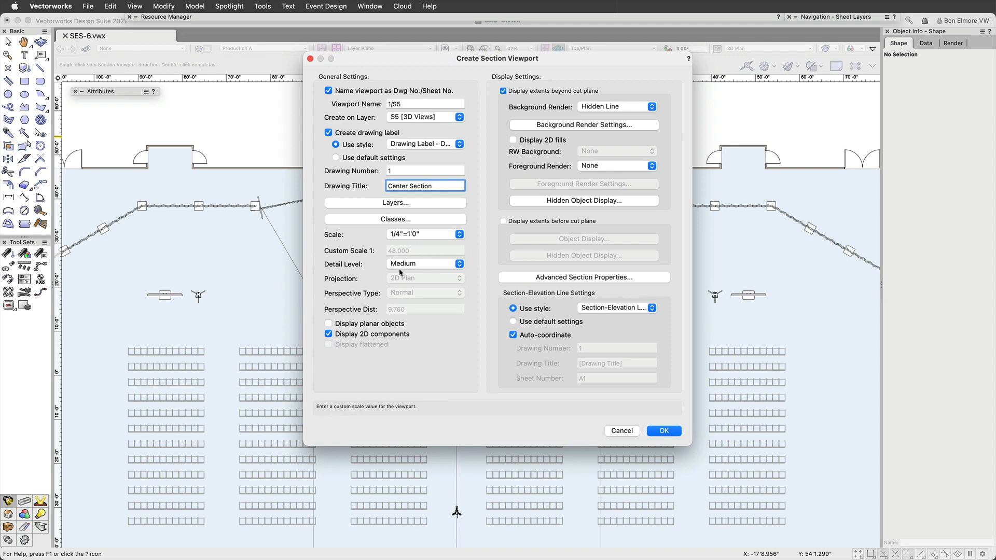
{"action": "left_click", "coordinate": [666, 431]}
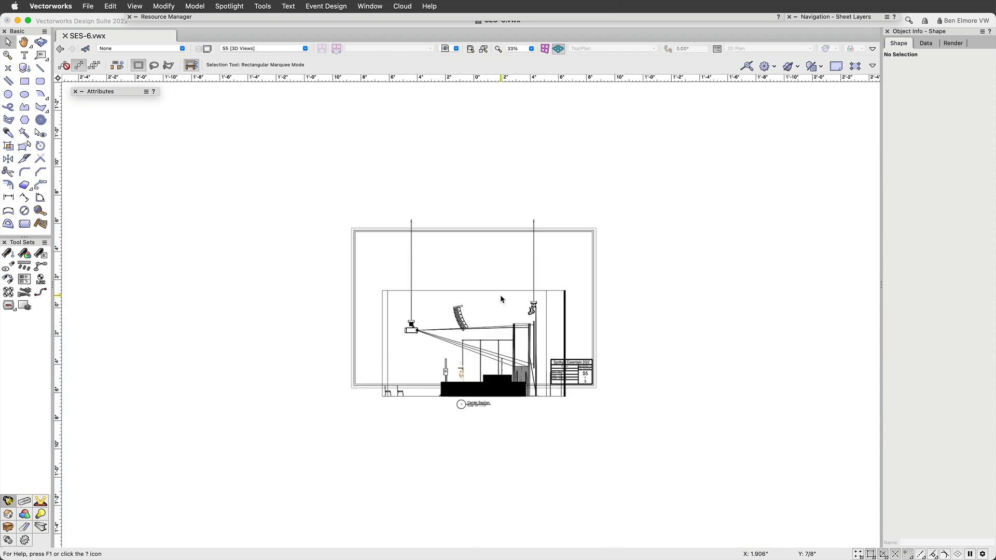
Move the Center Section viewport up and crop it with a rectangle about 50' wide, from the floor line to just above the upstage truss.
{"action": "scroll", "coordinate": [482, 319], "scroll_direction": "down", "scroll_amount": 3}
{"action": "left_click_drag", "start_coordinate": [465, 328], "coordinate": [559, 220]}
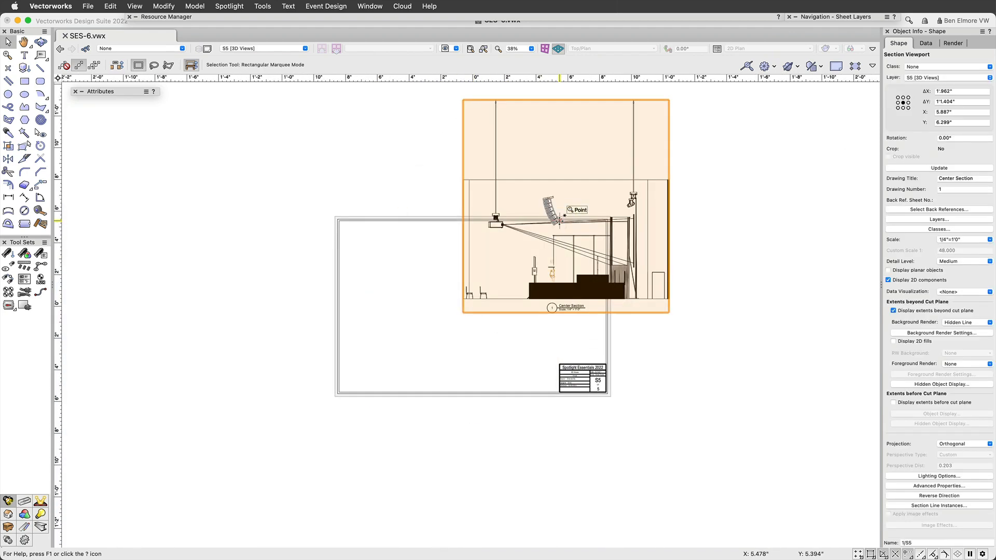
{"action": "scroll", "coordinate": [594, 262], "scroll_direction": "up", "scroll_amount": 3}
{"action": "scroll", "coordinate": [519, 171], "scroll_direction": "up", "scroll_amount": 3}
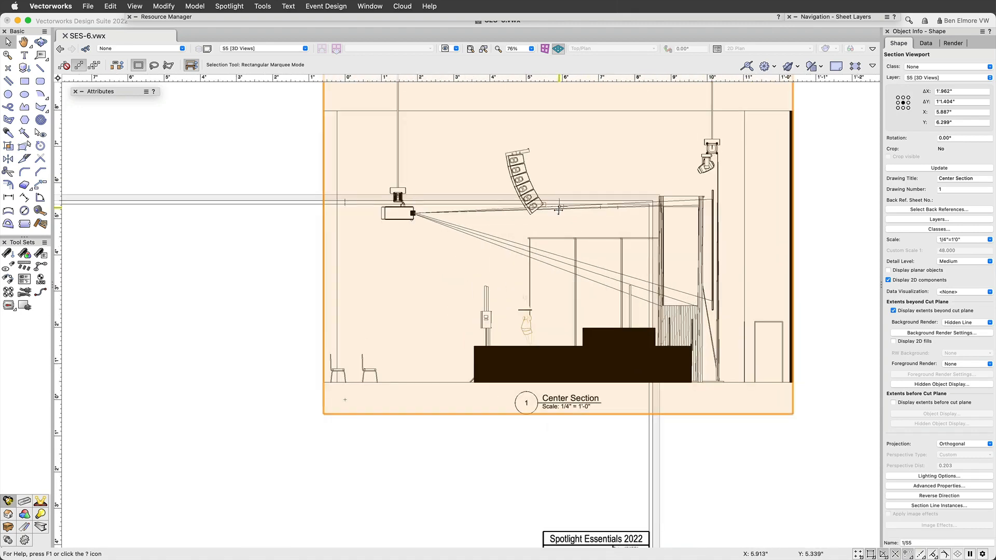
{"action": "right_click", "coordinate": [512, 173]}
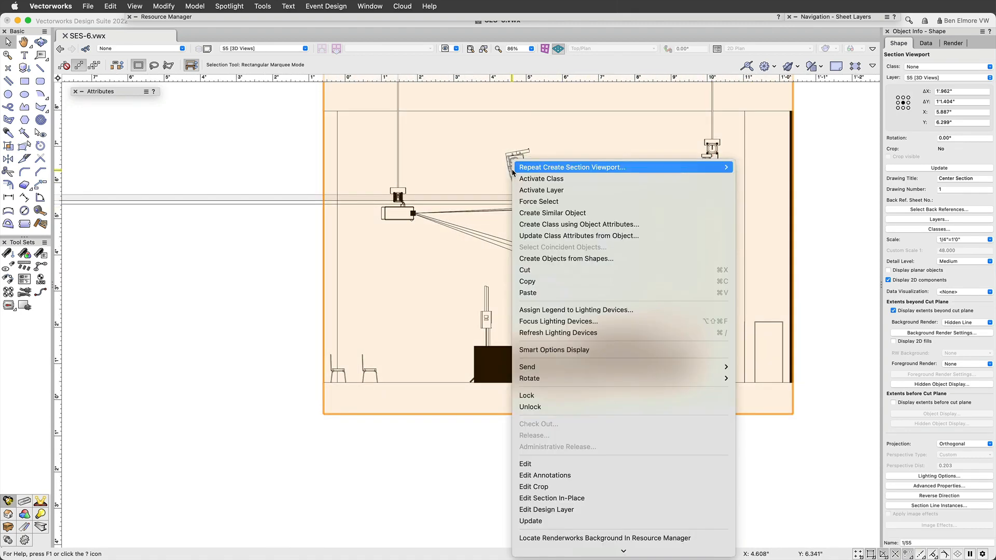
{"action": "left_click", "coordinate": [582, 489]}
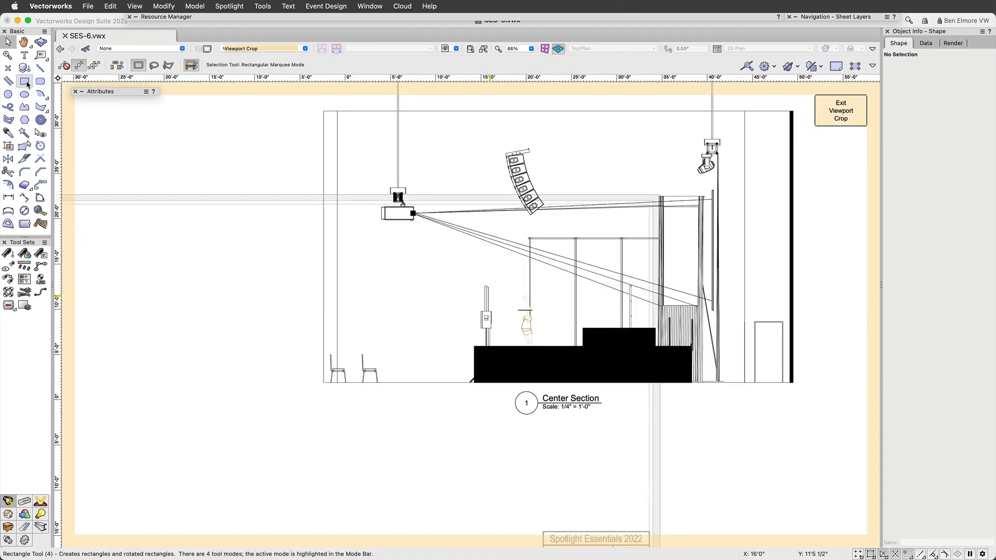
{"action": "left_click", "coordinate": [337, 383]}
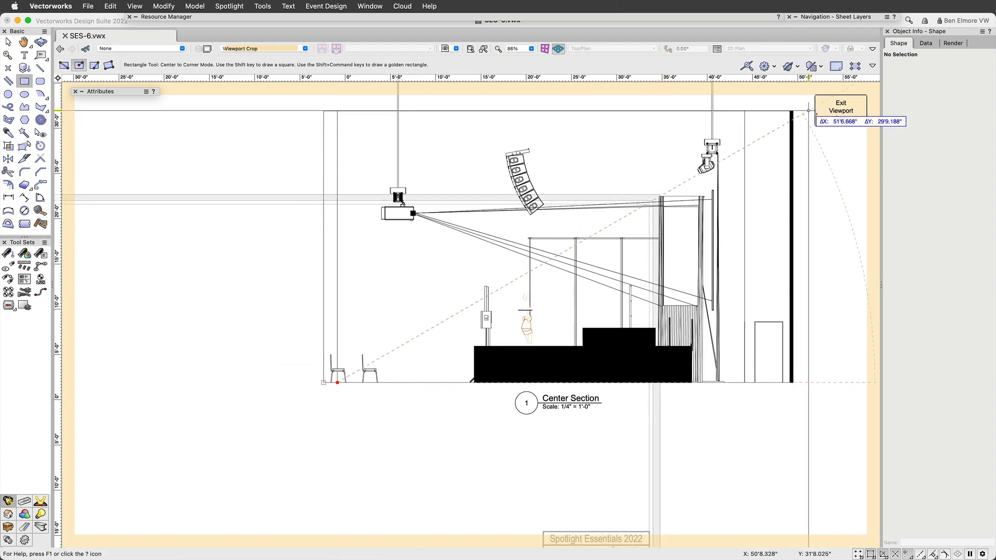
{"action": "left_click", "coordinate": [61, 66]}
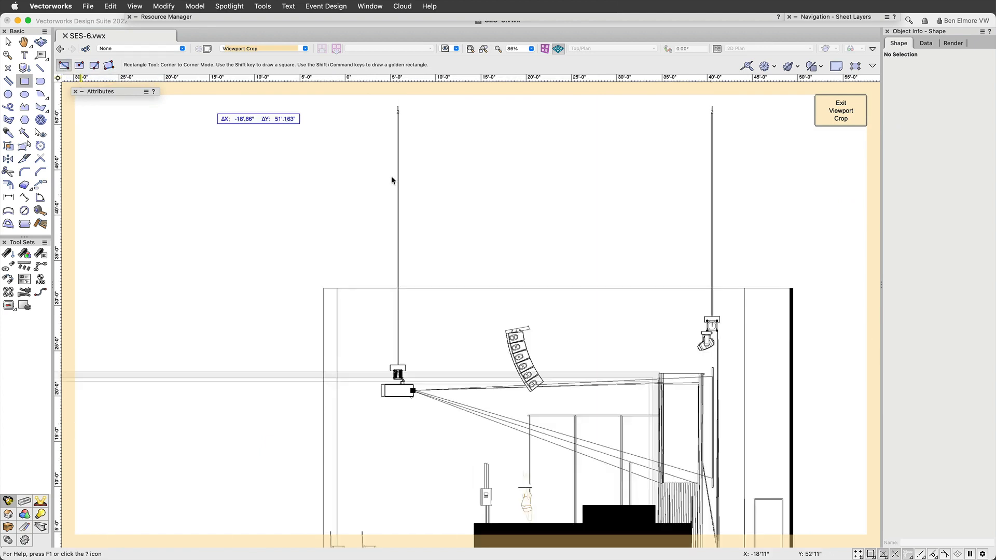
{"action": "left_click", "coordinate": [792, 306]}
{"action": "left_click", "coordinate": [841, 111]}
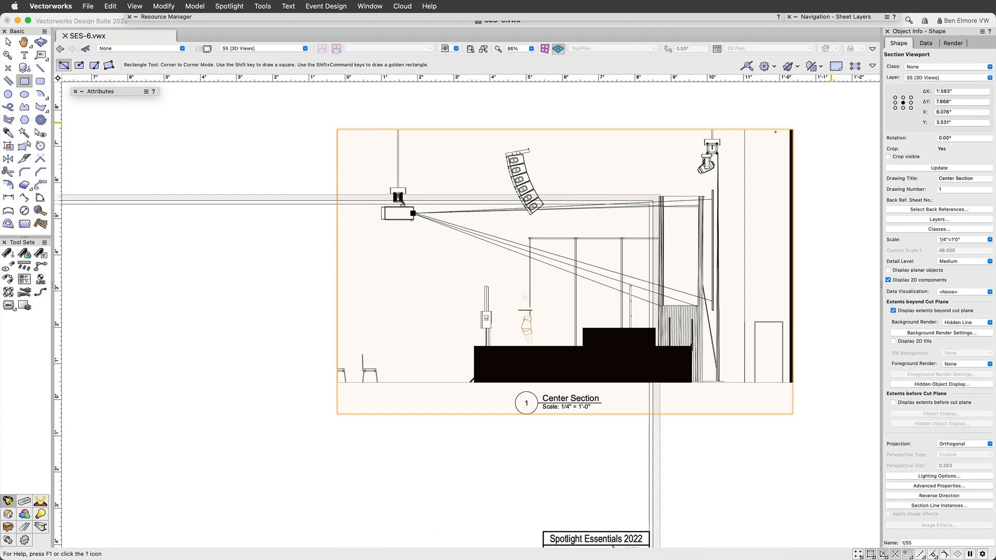
Set the Center Section viewport's scale to 1/8"=1'0".
{"action": "scroll", "coordinate": [703, 305], "scroll_direction": "down", "scroll_amount": 2}
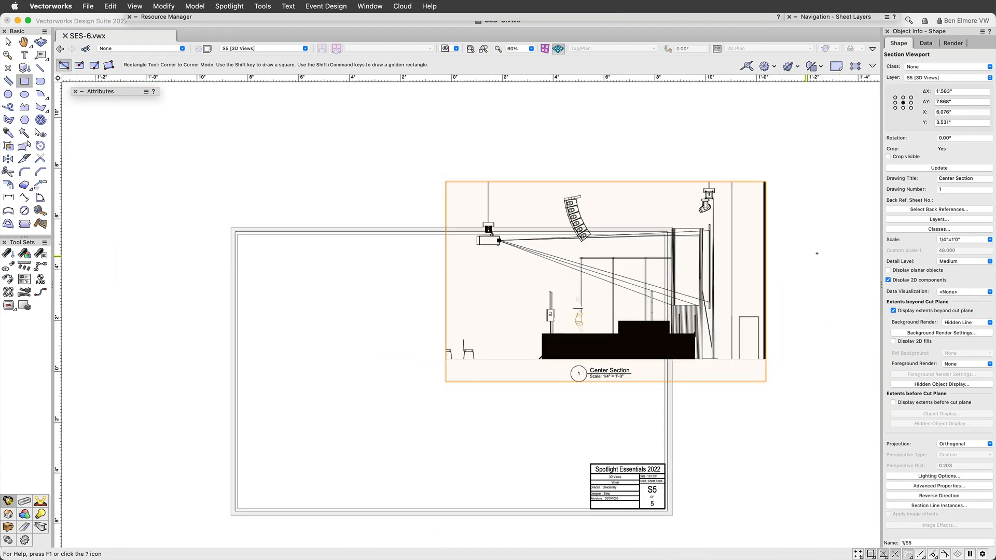
{"action": "left_click", "coordinate": [943, 240]}
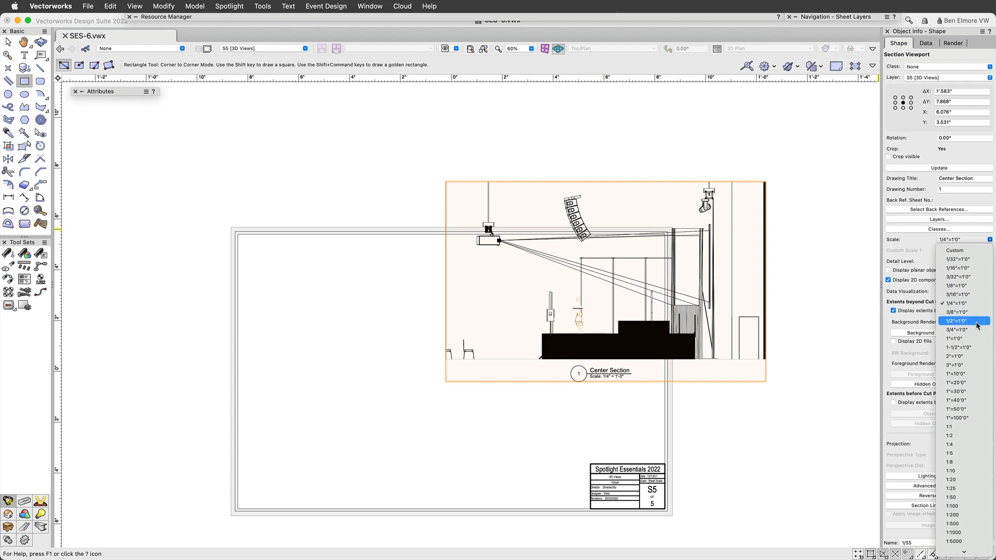
{"action": "left_click", "coordinate": [975, 286]}
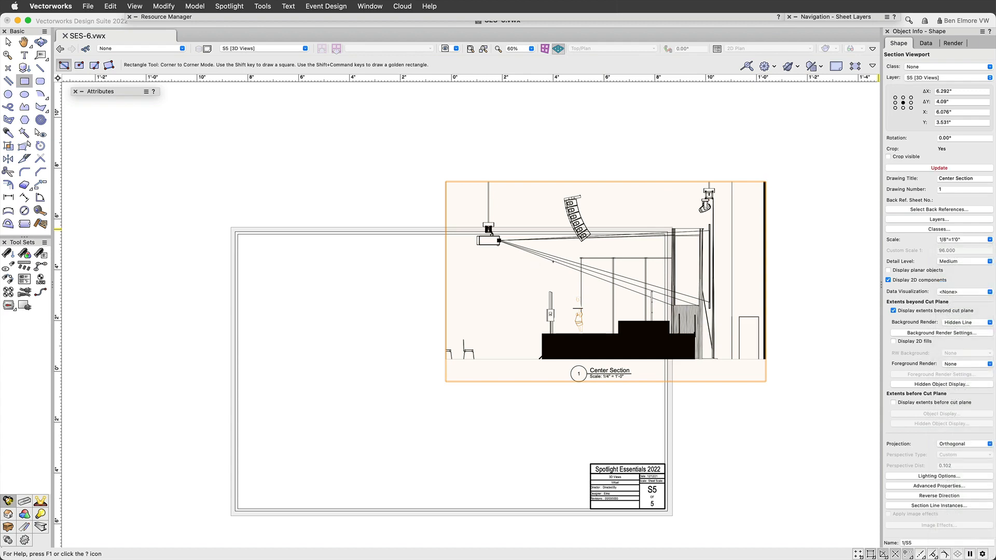
Place the Center Section viewport in the upper left area of the sheet border and update it.
{"action": "key", "text": "x"}
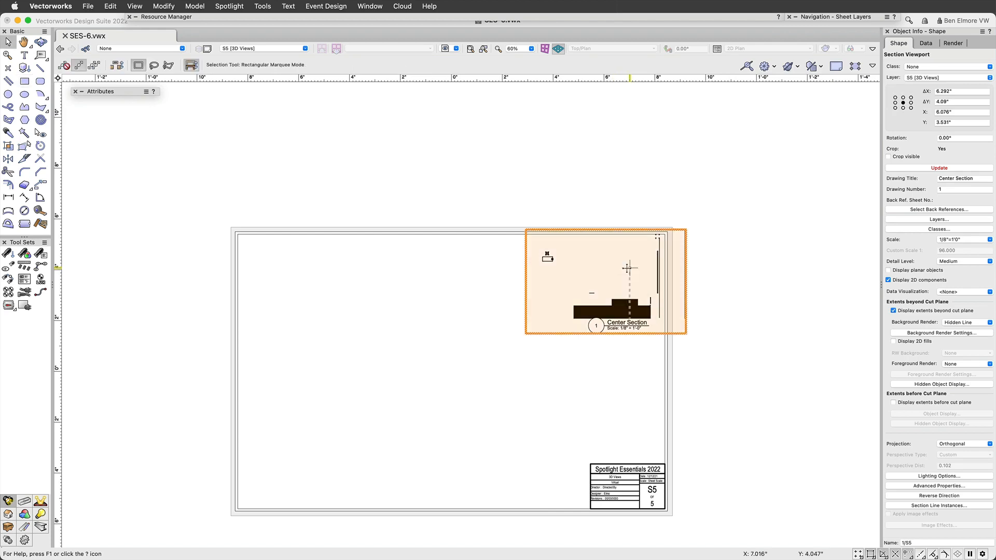
{"action": "left_click_drag", "start_coordinate": [624, 306], "coordinate": [359, 327]}
{"action": "left_click", "coordinate": [954, 167]}
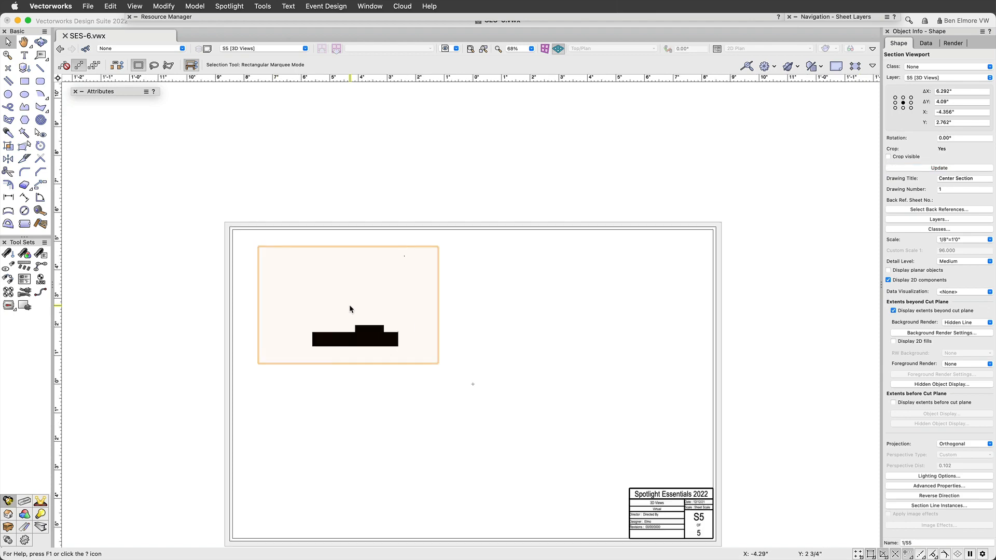
Examine the updated Center Section viewport, its drawing label and its placement on sheet S5.
{"action": "scroll", "coordinate": [326, 305], "scroll_direction": "up", "scroll_amount": 5}
{"action": "scroll", "coordinate": [438, 268], "scroll_direction": "down", "scroll_amount": 3}
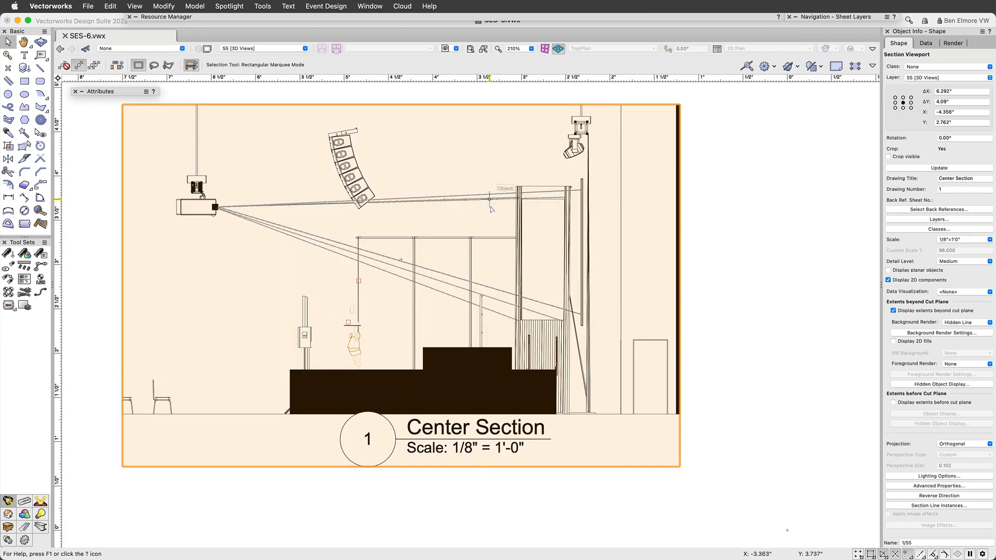
{"action": "middle_click_drag", "start_coordinate": [488, 203], "coordinate": [502, 182]}
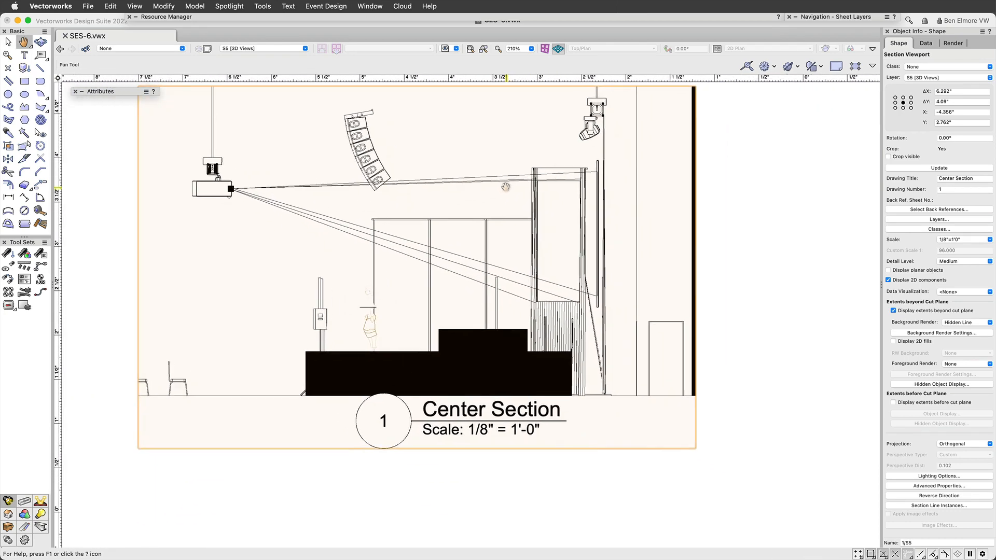
{"action": "scroll", "coordinate": [483, 244], "scroll_direction": "down", "scroll_amount": 3}
{"action": "middle_click_drag", "start_coordinate": [706, 322], "coordinate": [589, 251]}
{"action": "scroll", "coordinate": [589, 252], "scroll_direction": "down", "scroll_amount": 2}
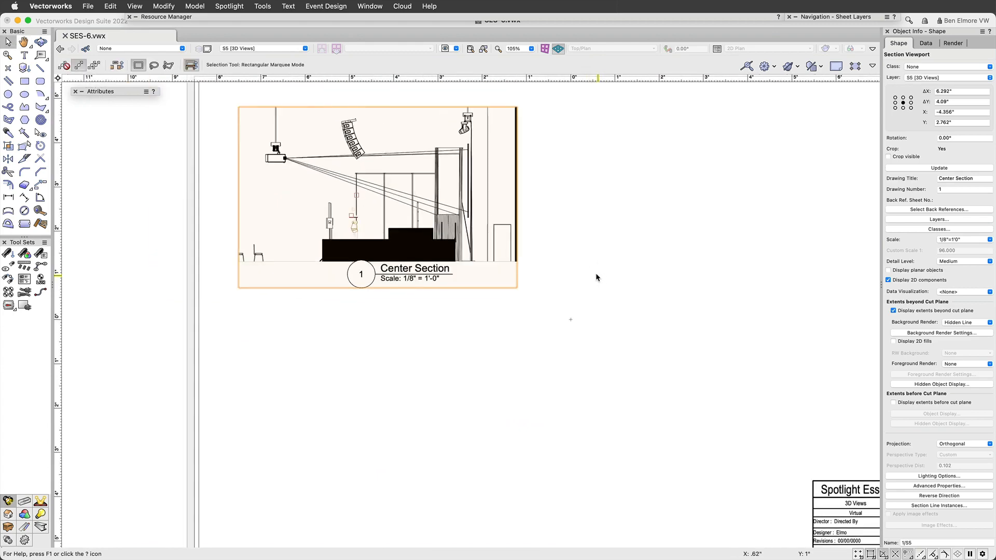
{"action": "scroll", "coordinate": [596, 270], "scroll_direction": "down", "scroll_amount": 2}
{"action": "middle_click_drag", "start_coordinate": [634, 291], "coordinate": [498, 304]}
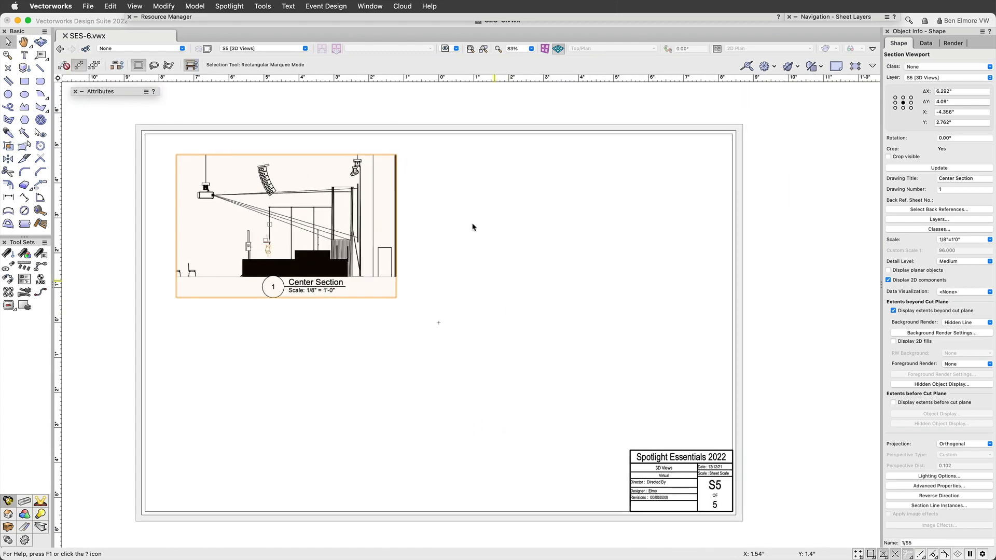
Switch to the Production A design layer and select the video camera on the room's centerline.
{"action": "left_click", "coordinate": [245, 48]}
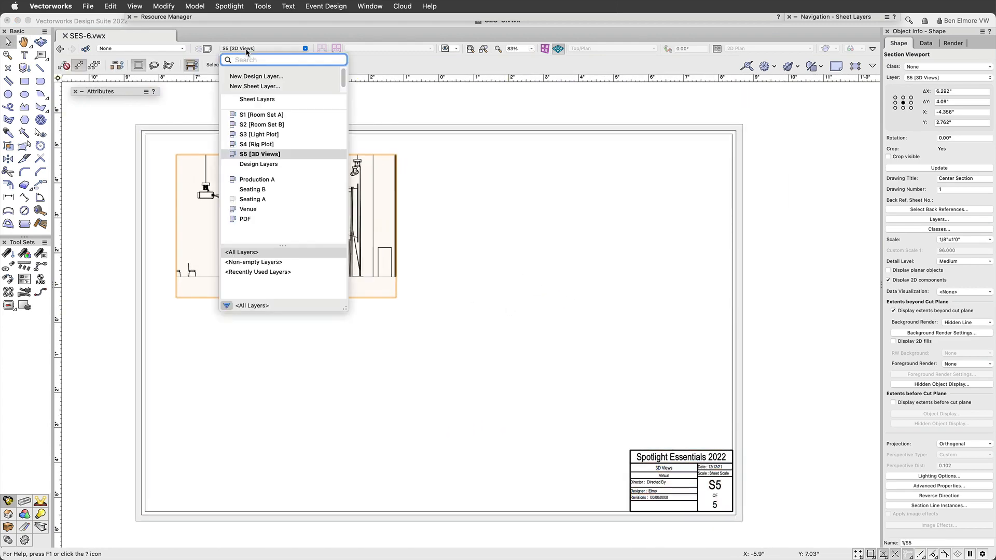
{"action": "left_click", "coordinate": [255, 179]}
{"action": "scroll", "coordinate": [414, 374], "scroll_direction": "down", "scroll_amount": 5}
{"action": "scroll", "coordinate": [414, 375], "scroll_direction": "up", "scroll_amount": 5}
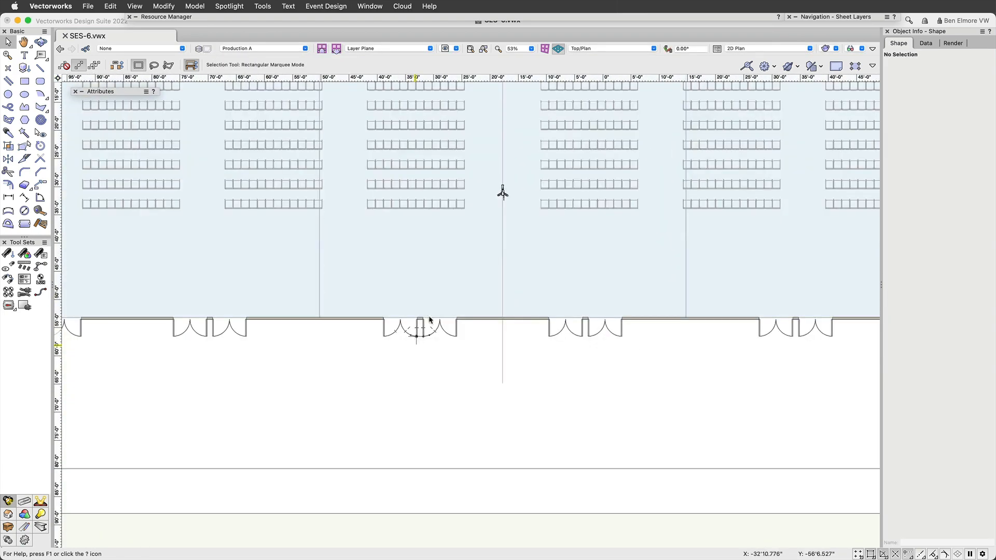
{"action": "left_click", "coordinate": [539, 182]}
{"action": "scroll", "coordinate": [540, 182], "scroll_direction": "up", "scroll_amount": 2}
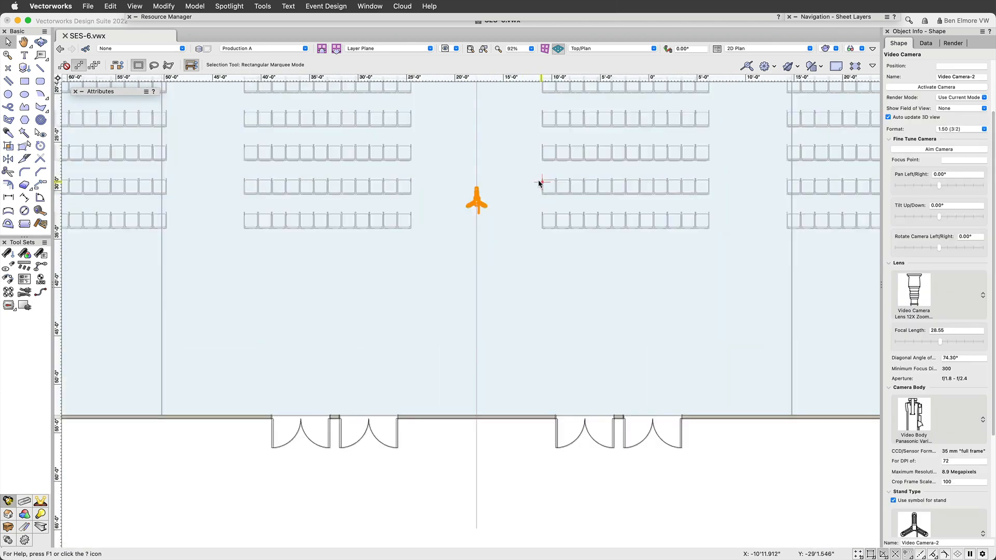
Activate the selected camera's view, tilt it up to about 4.13° and set its focal length to about 25.93.
{"action": "left_click", "coordinate": [955, 88]}
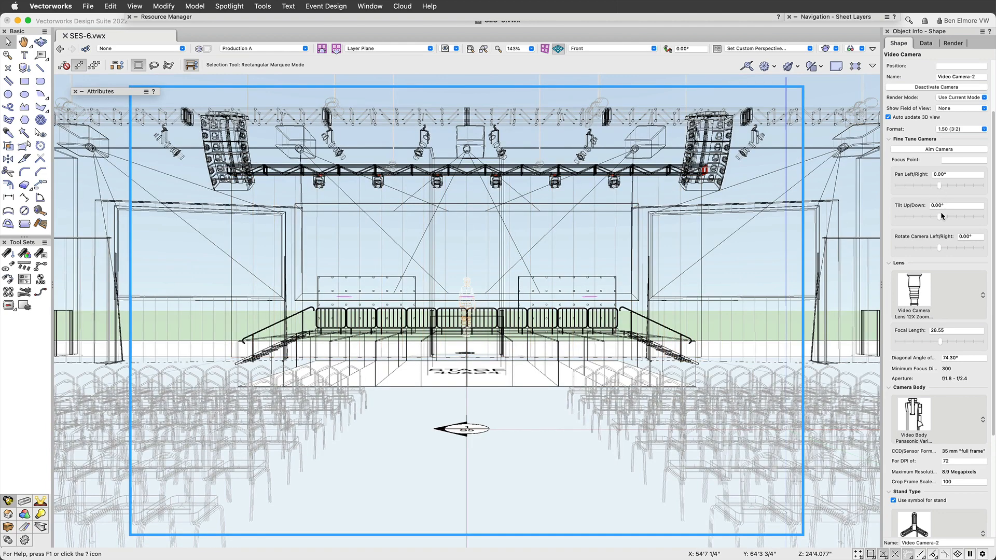
{"action": "left_click_drag", "start_coordinate": [941, 216], "coordinate": [942, 217]}
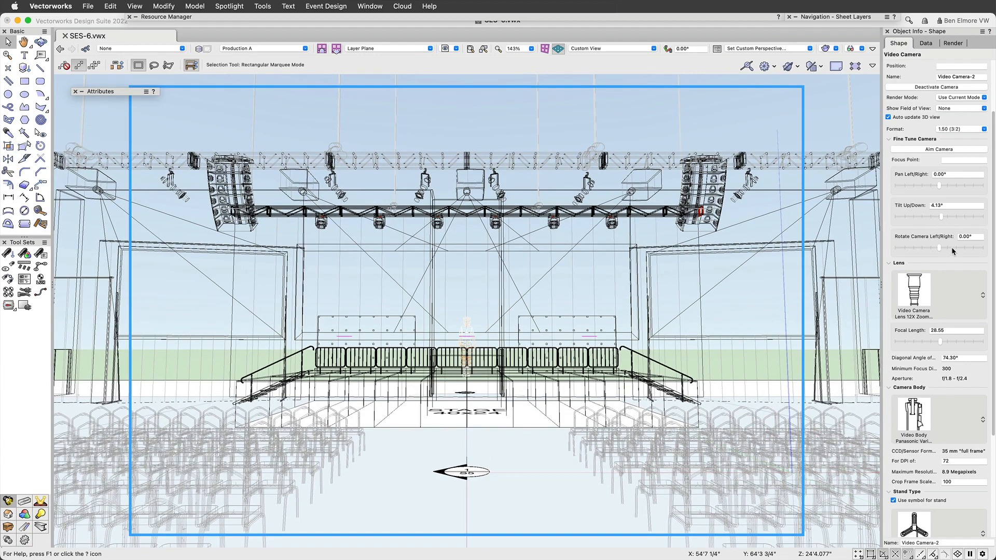
{"action": "left_click_drag", "start_coordinate": [940, 342], "coordinate": [935, 342]}
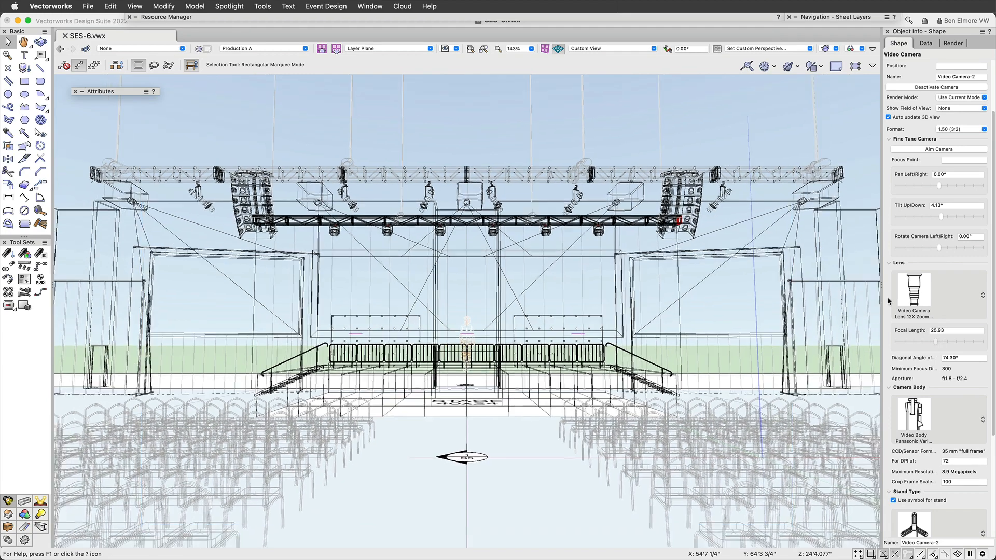
Create a viewport linked to the camera on sheet S5 [3D Views], titled FOH Camera, at a scale of 1/8"=1'0".
{"action": "left_click", "coordinate": [134, 7]}
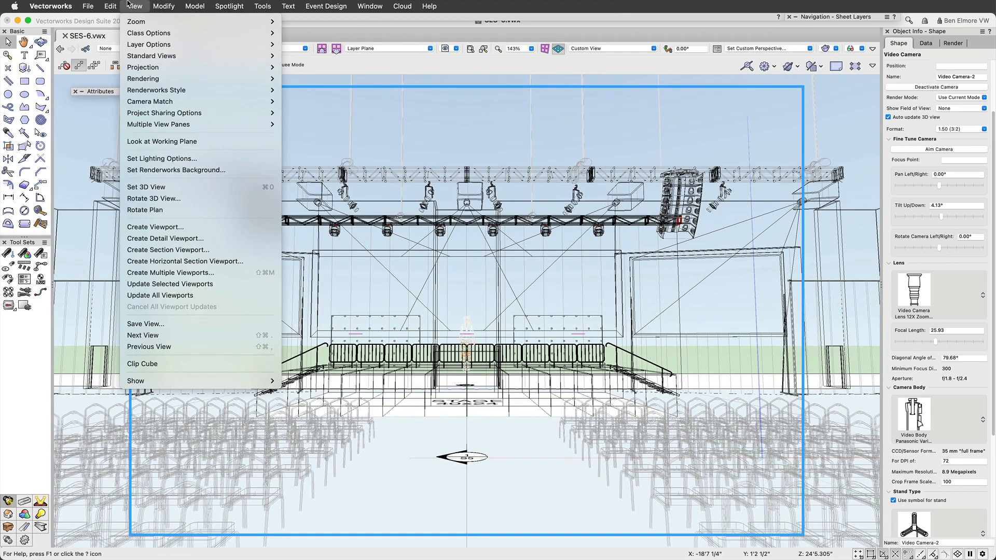
{"action": "left_click", "coordinate": [186, 229]}
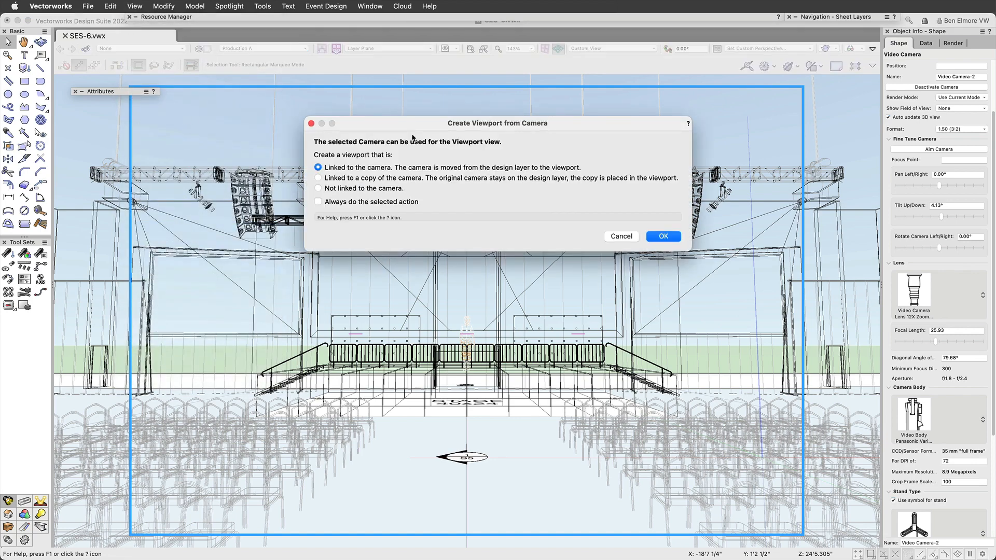
{"action": "left_click", "coordinate": [663, 236]}
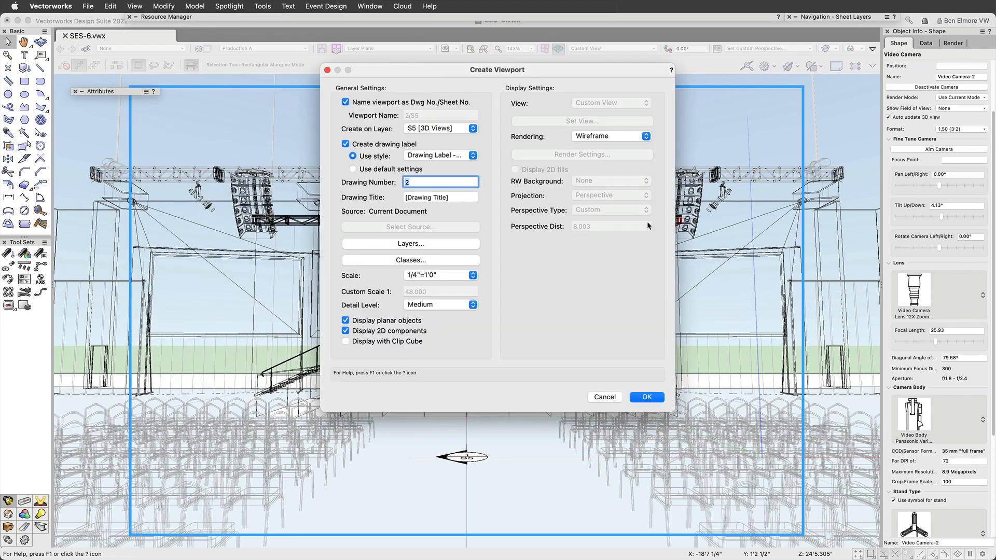
{"action": "left_click", "coordinate": [424, 130]}
{"action": "left_click", "coordinate": [426, 131]}
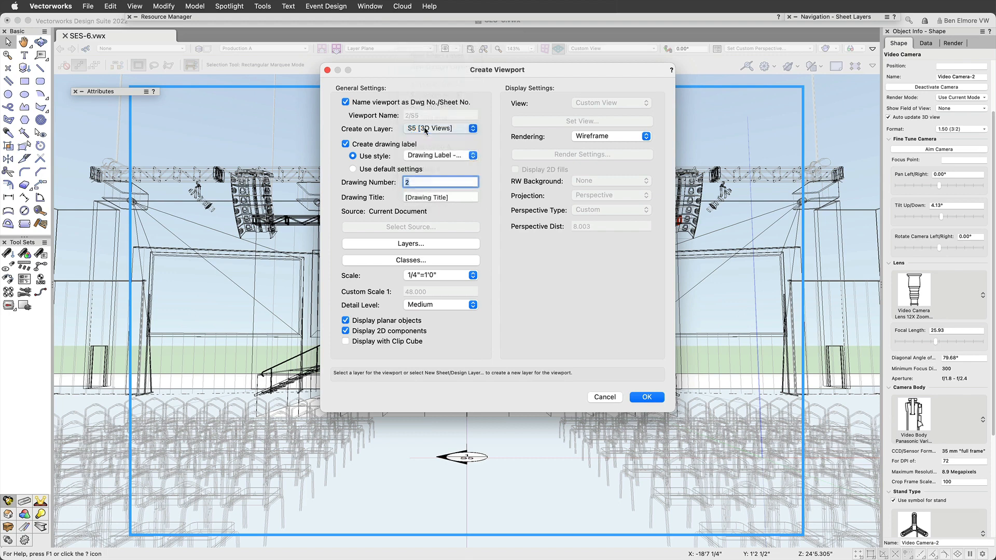
{"action": "key", "text": "Tab"}
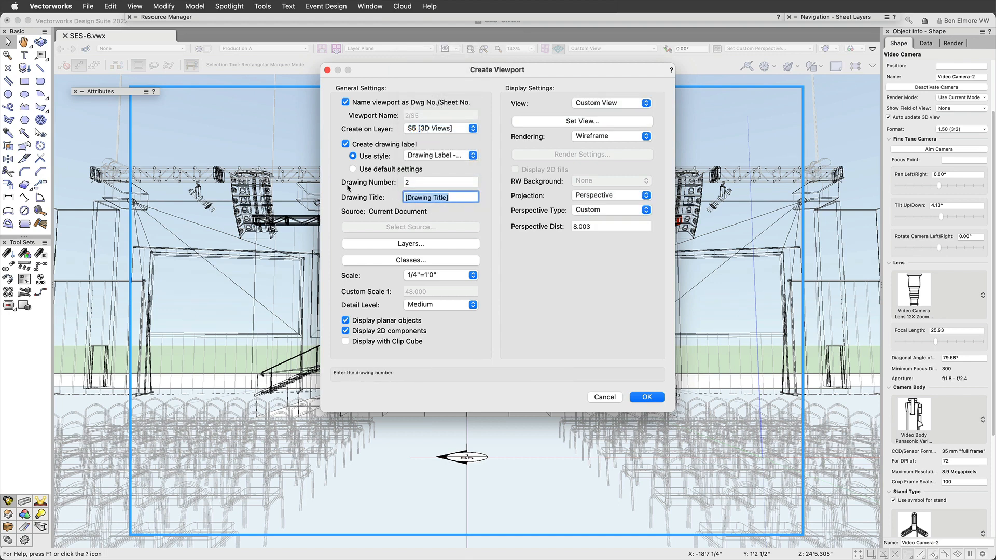
{"action": "type", "text": "FOH Camera"}
{"action": "left_click", "coordinate": [428, 276]}
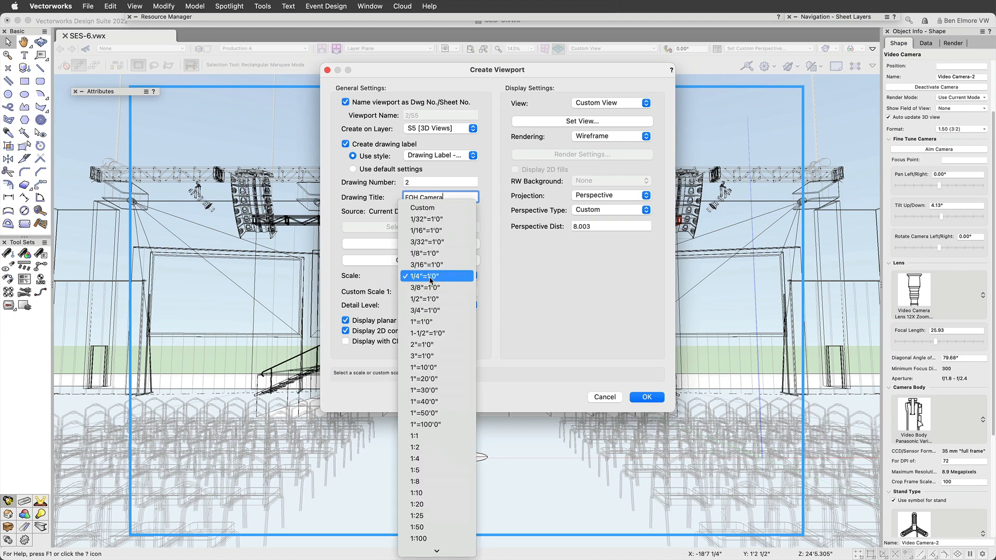
{"action": "left_click", "coordinate": [436, 253]}
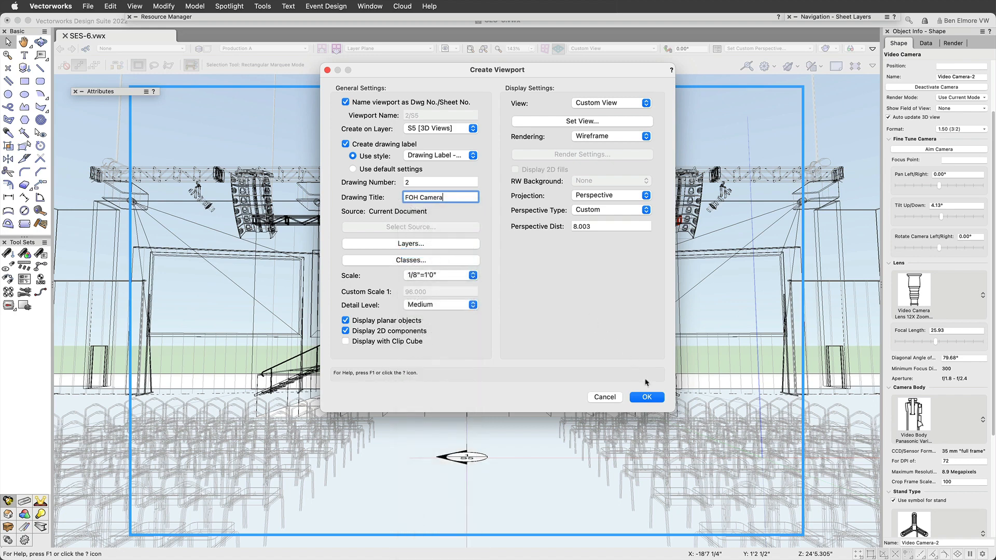
{"action": "left_click", "coordinate": [649, 398]}
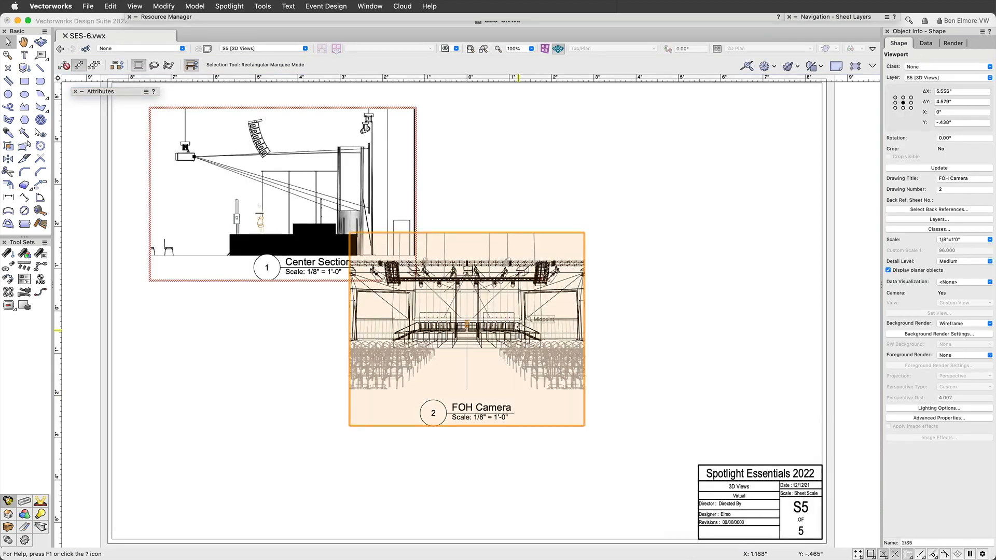
Move the FOH Camera viewport directly below the Center Section viewport on the sheet.
{"action": "left_click_drag", "start_coordinate": [529, 318], "coordinate": [356, 388]}
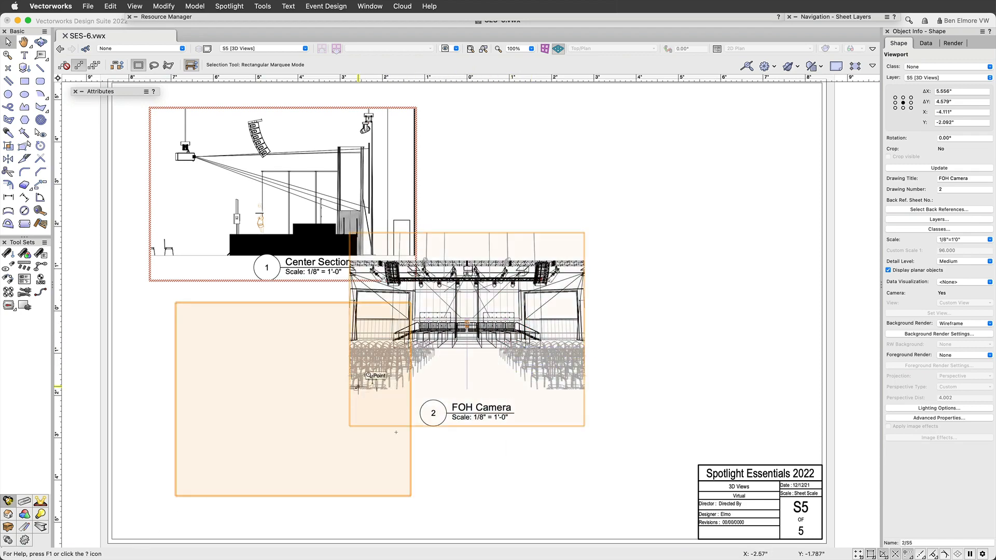
{"action": "key", "text": "h"}
{"action": "left_click_drag", "start_coordinate": [520, 358], "coordinate": [465, 358]}
{"action": "key", "text": "x"}
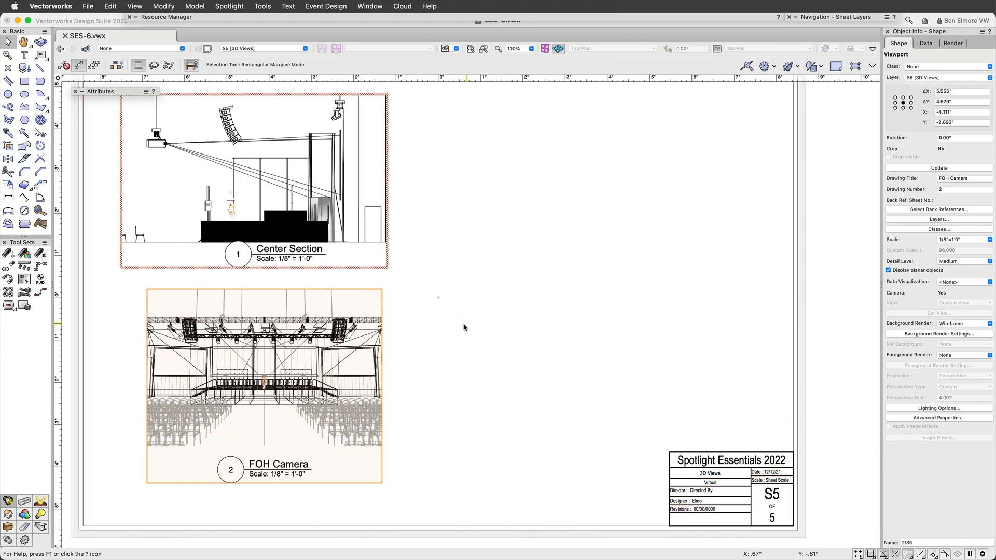
{"action": "left_click", "coordinate": [444, 327]}
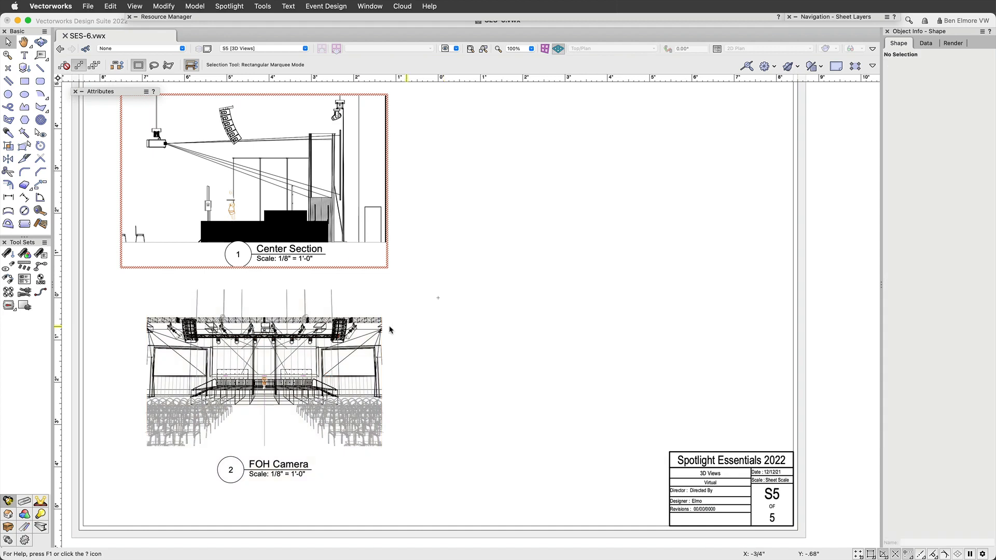
Set the FOH Camera viewport's background render to Hidden Line and update the viewport.
{"action": "left_click", "coordinate": [321, 197]}
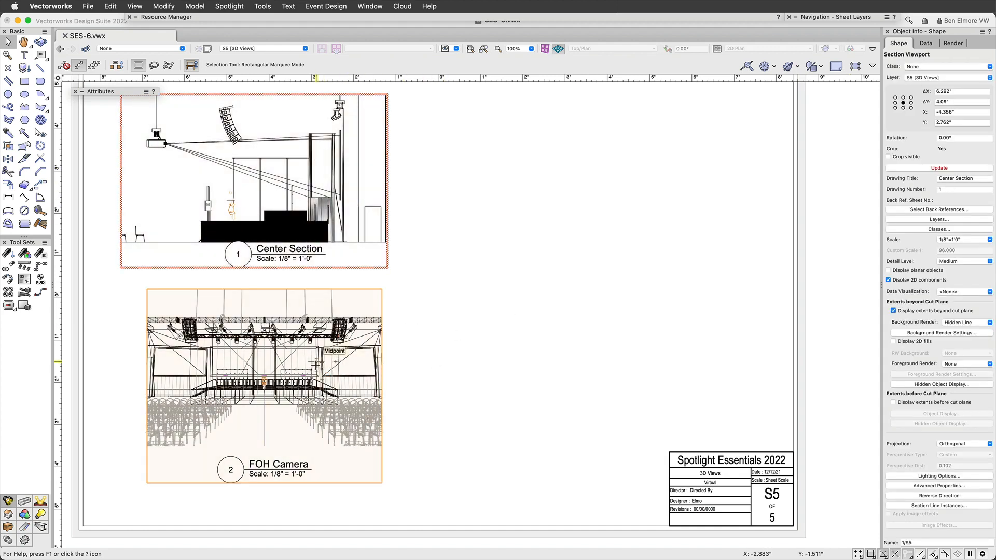
{"action": "left_click", "coordinate": [316, 362]}
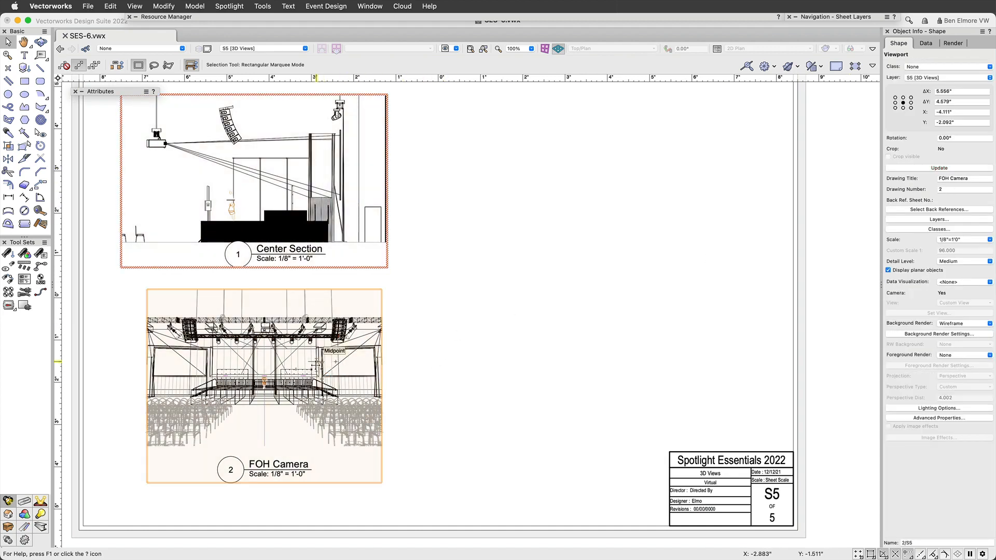
{"action": "left_click", "coordinate": [968, 328]}
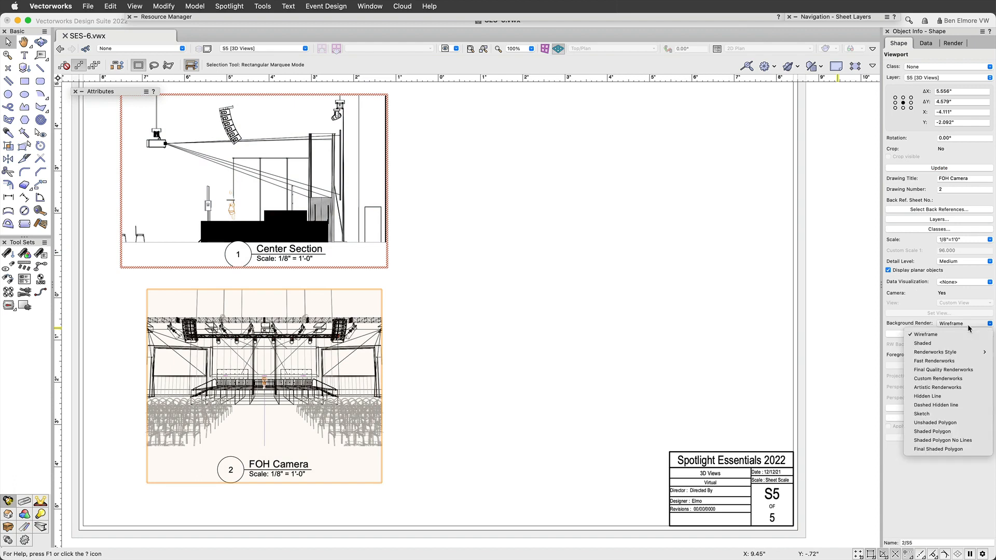
{"action": "left_click", "coordinate": [973, 397]}
{"action": "left_click", "coordinate": [940, 168]}
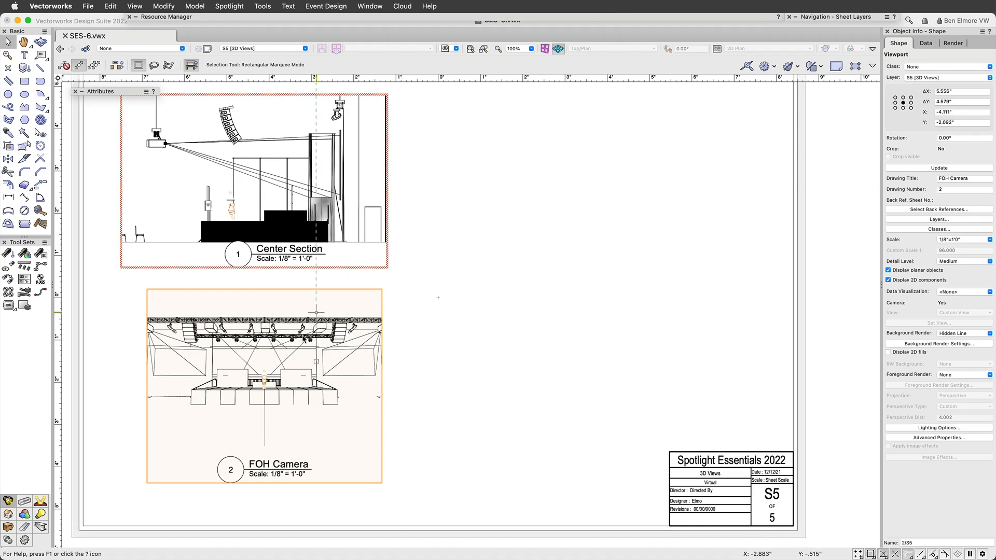
Examine the updated FOH Camera viewport and the overall layout of sheet S5.
{"action": "scroll", "coordinate": [253, 376], "scroll_direction": "up", "scroll_amount": 3}
{"action": "scroll", "coordinate": [253, 377], "scroll_direction": "down", "scroll_amount": 3}
{"action": "left_click_drag", "start_coordinate": [253, 377], "coordinate": [382, 375]}
{"action": "scroll", "coordinate": [382, 377], "scroll_direction": "down", "scroll_amount": 2}
{"action": "middle_click_drag", "start_coordinate": [647, 276], "coordinate": [594, 347]}
{"action": "scroll", "coordinate": [594, 347], "scroll_direction": "down", "scroll_amount": 1}
{"action": "middle_click_drag", "start_coordinate": [667, 330], "coordinate": [532, 278]}
{"action": "scroll", "coordinate": [531, 278], "scroll_direction": "down", "scroll_amount": 1}
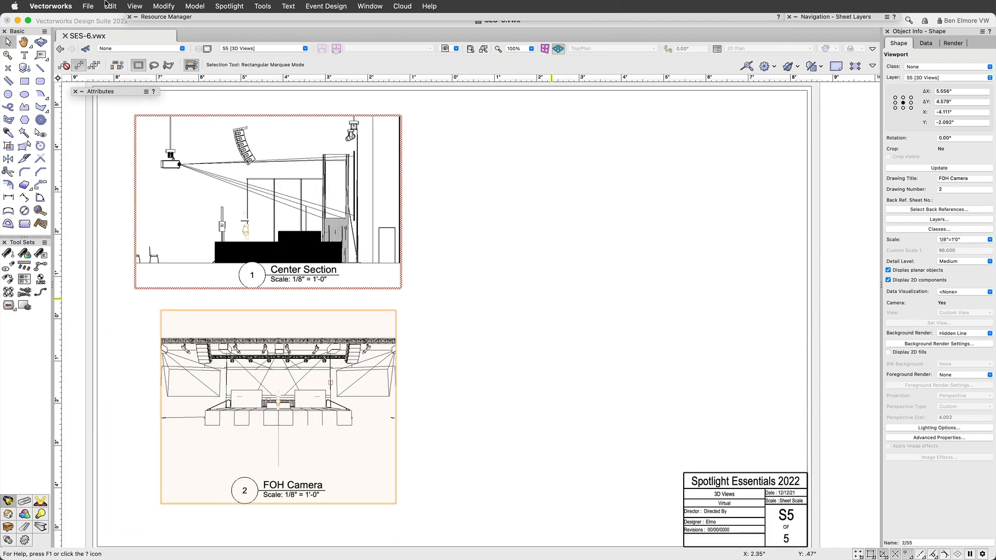
Start publishing with all available items selected, set new items to be added as PDF and keep Store and Process Locally.
{"action": "left_click", "coordinate": [88, 6]}
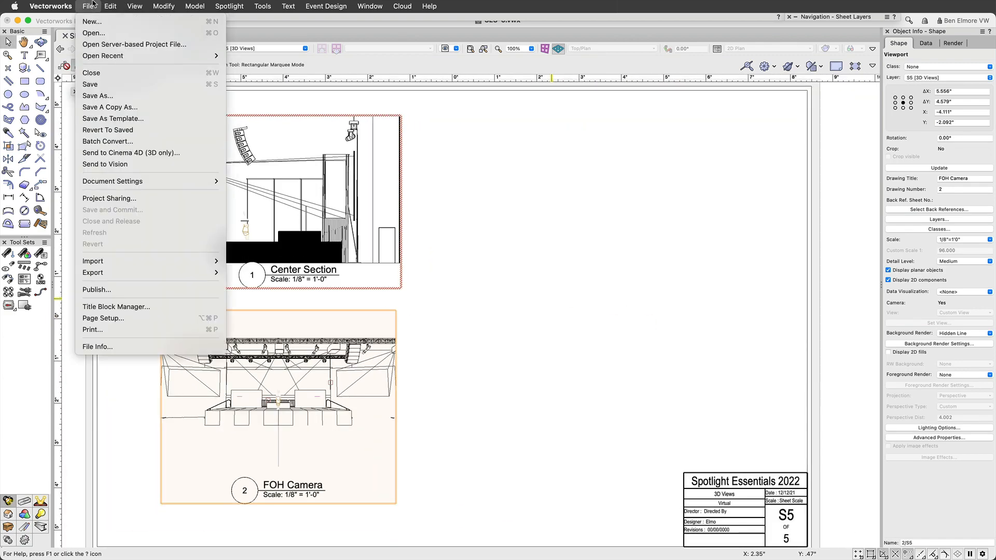
{"action": "left_click", "coordinate": [119, 293]}
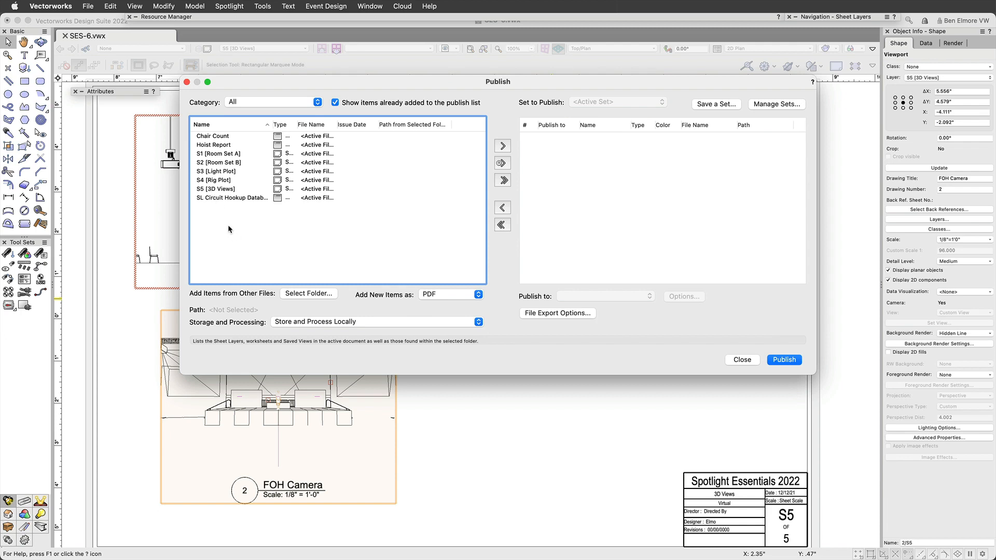
{"action": "left_click", "coordinate": [223, 138]}
{"action": "left_click", "coordinate": [226, 199], "text": "shift"}
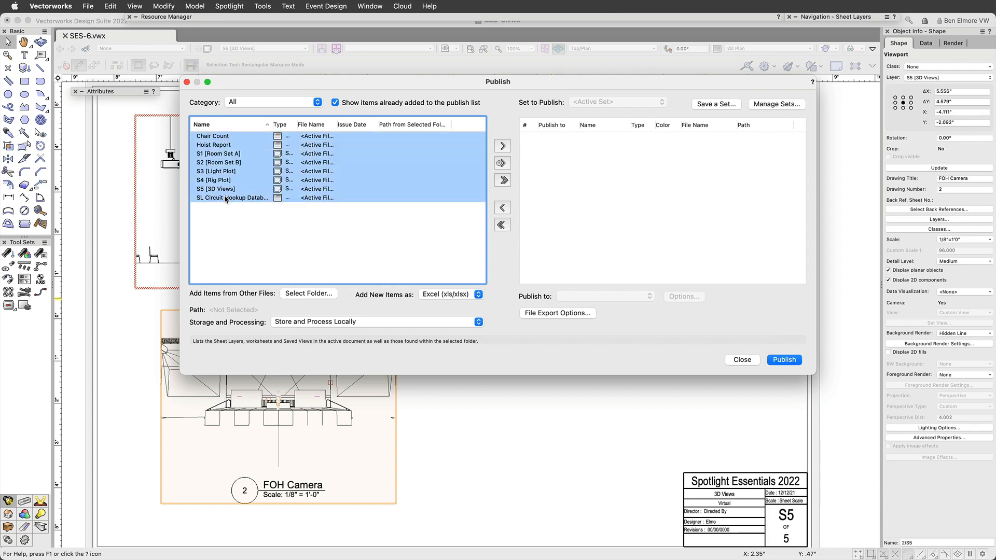
{"action": "left_click", "coordinate": [454, 294]}
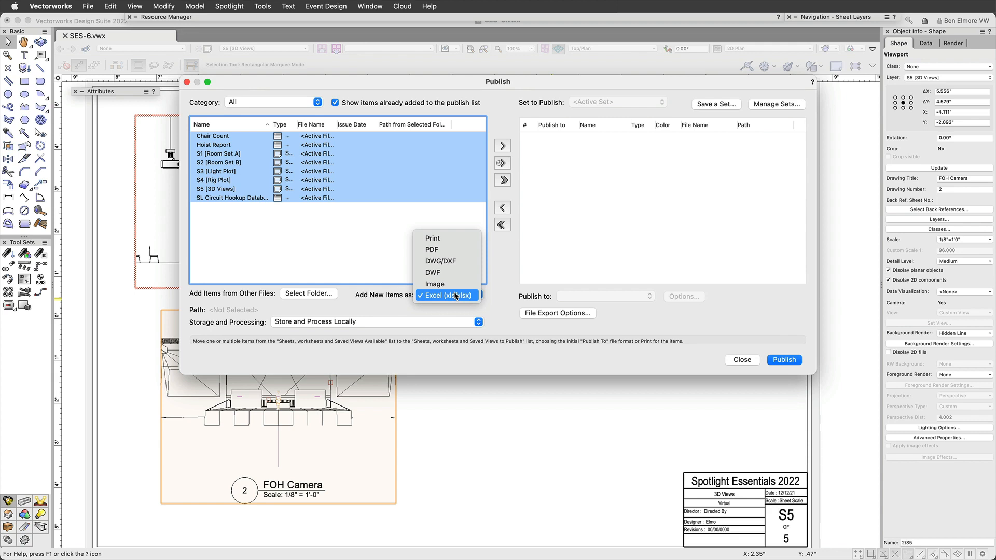
{"action": "left_click", "coordinate": [439, 251]}
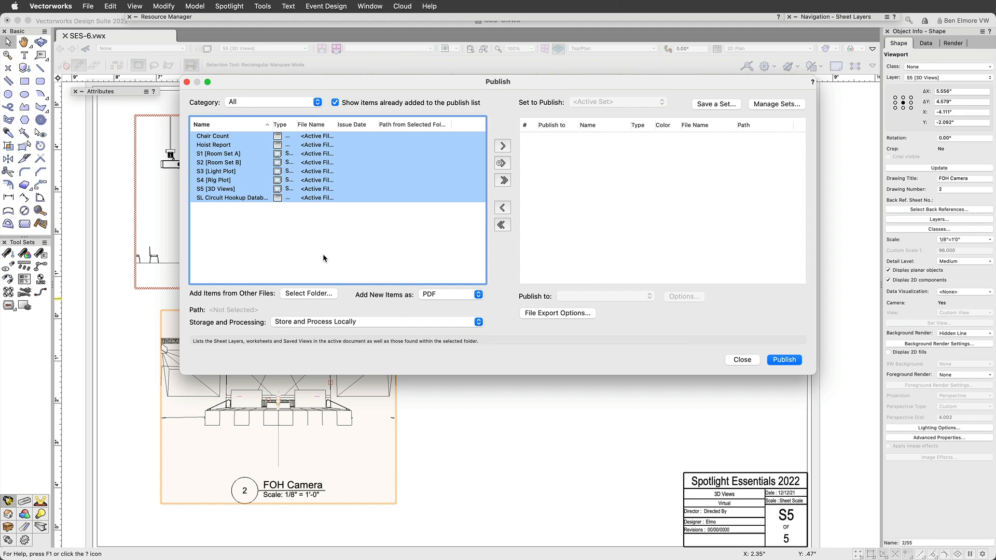
{"action": "left_click", "coordinate": [336, 323]}
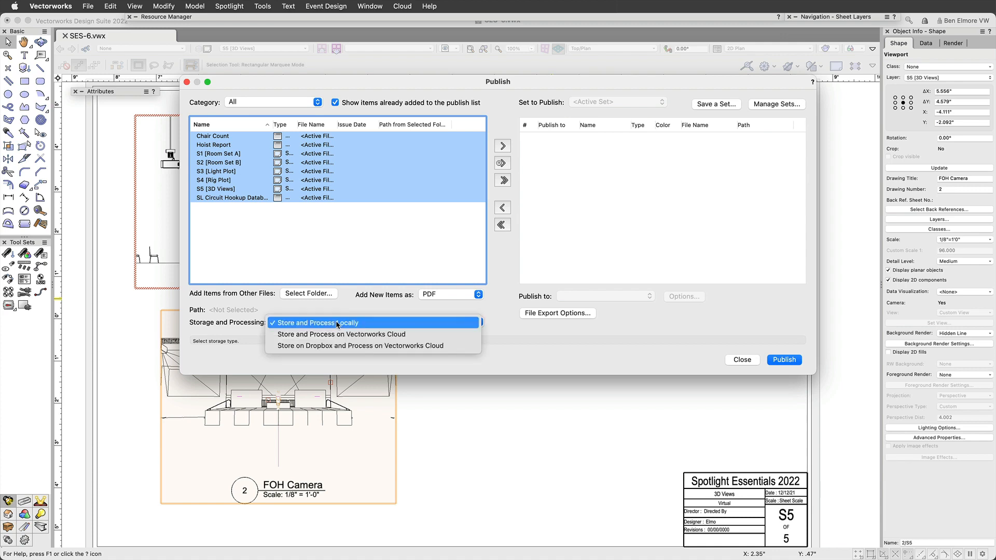
{"action": "left_click", "coordinate": [350, 309]}
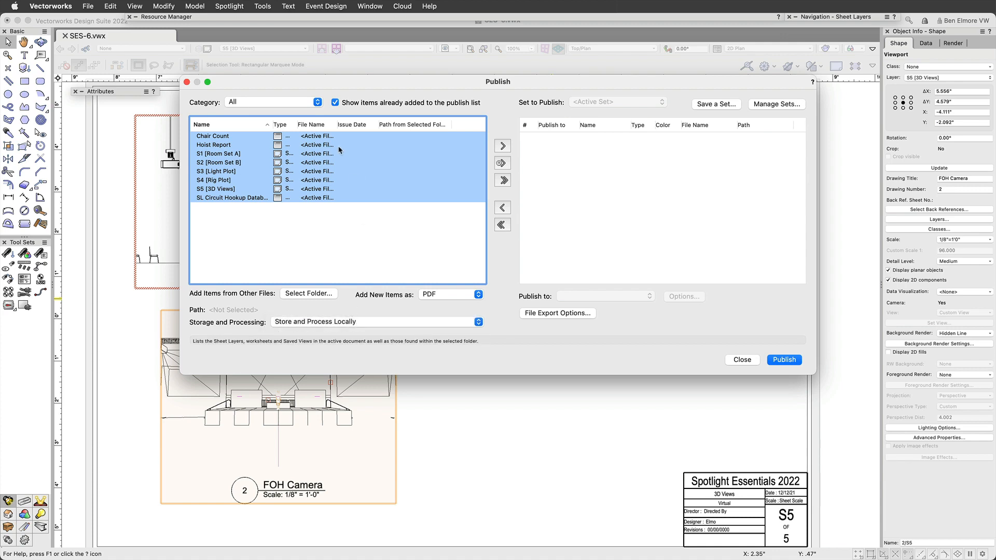
Add sheets S1 [Room Set A] through S5 [3D Views] to the publish list as PDFs, in sheet order.
{"action": "left_click", "coordinate": [228, 154]}
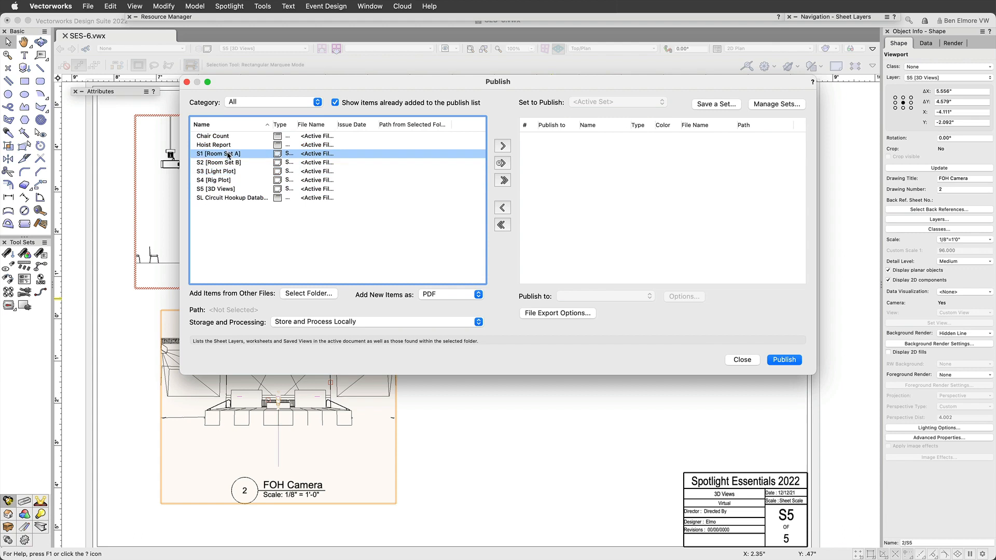
{"action": "double_click", "coordinate": [229, 154]}
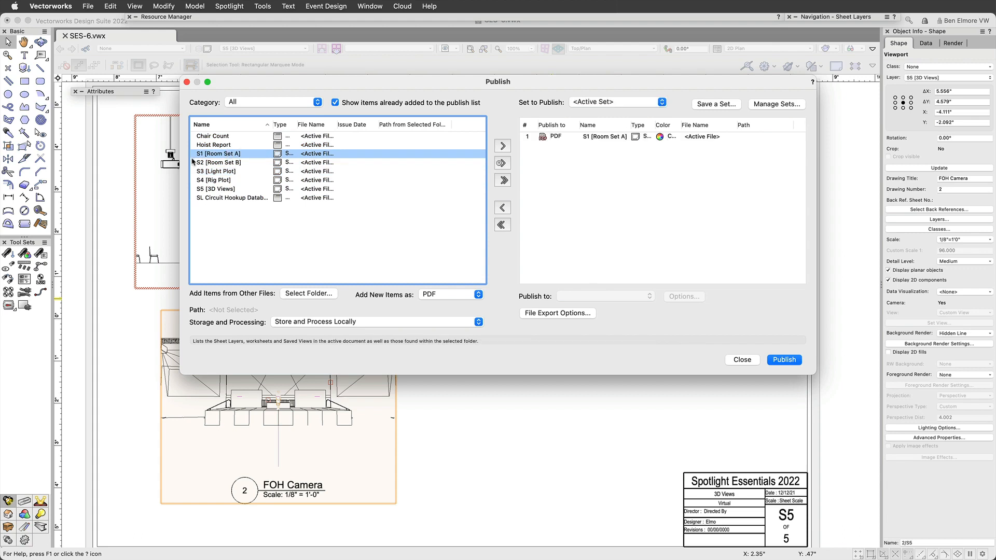
{"action": "double_click", "coordinate": [214, 163]}
{"action": "double_click", "coordinate": [218, 171]}
{"action": "double_click", "coordinate": [221, 180]}
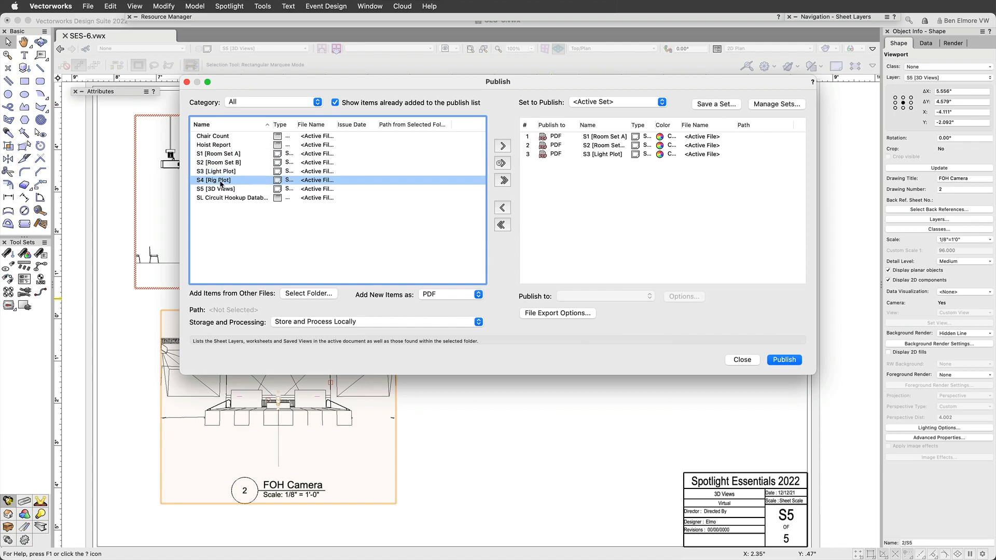
{"action": "double_click", "coordinate": [221, 190]}
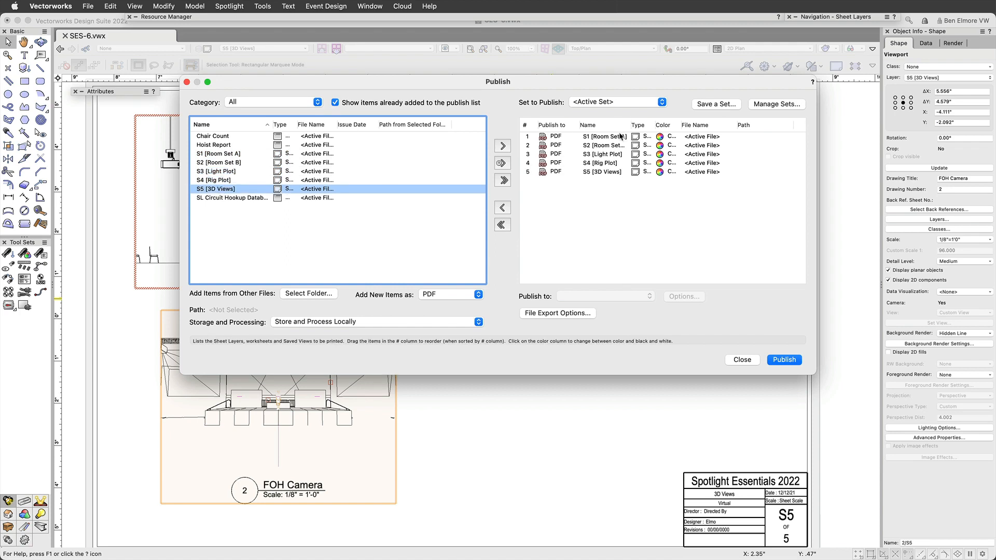
Try reordering the publish list by moving S1 [Room Set A] below S2, and return it to first place.
{"action": "mouse_move", "coordinate": [613, 139]}
{"action": "left_mouse_down"}
{"action": "mouse_move", "coordinate": [612, 254]}
{"action": "mouse_move", "coordinate": [614, 146]}
{"action": "left_mouse_up"}
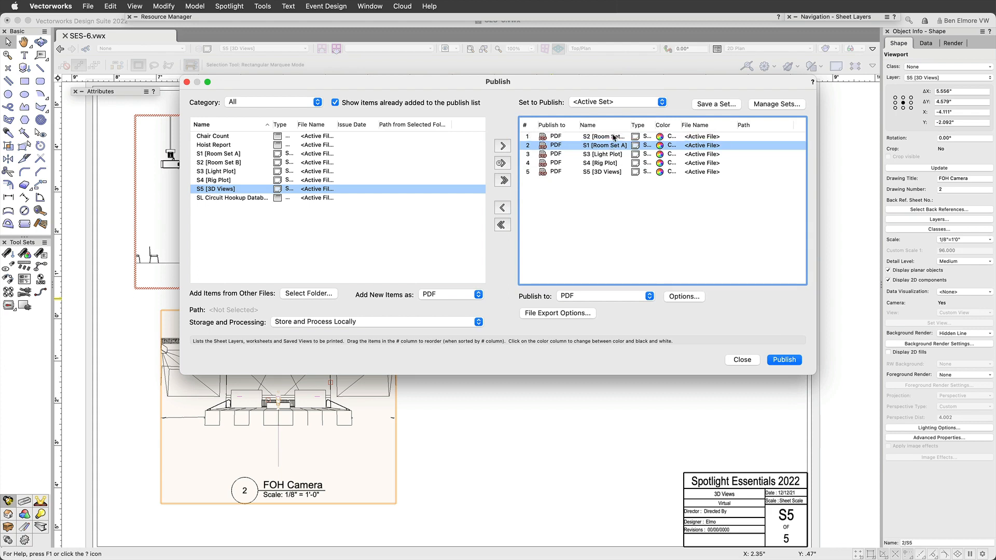
{"action": "left_click", "coordinate": [613, 137]}
{"action": "left_click_drag", "start_coordinate": [532, 146], "coordinate": [532, 136]}
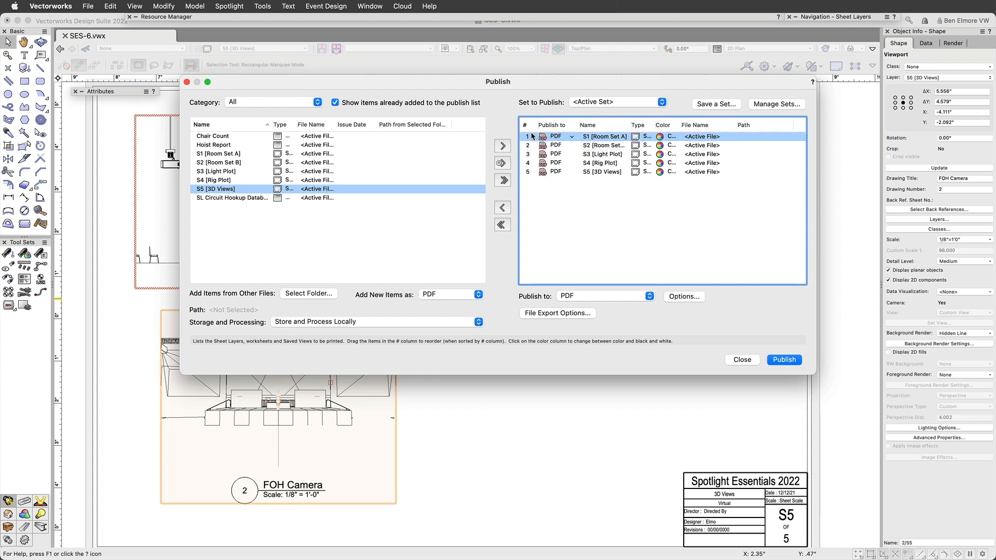
Select all five sheets in the publish list and try exporting PDFs as separate files in the file export options.
{"action": "left_click", "coordinate": [614, 173], "text": "shift"}
{"action": "left_click", "coordinate": [567, 314]}
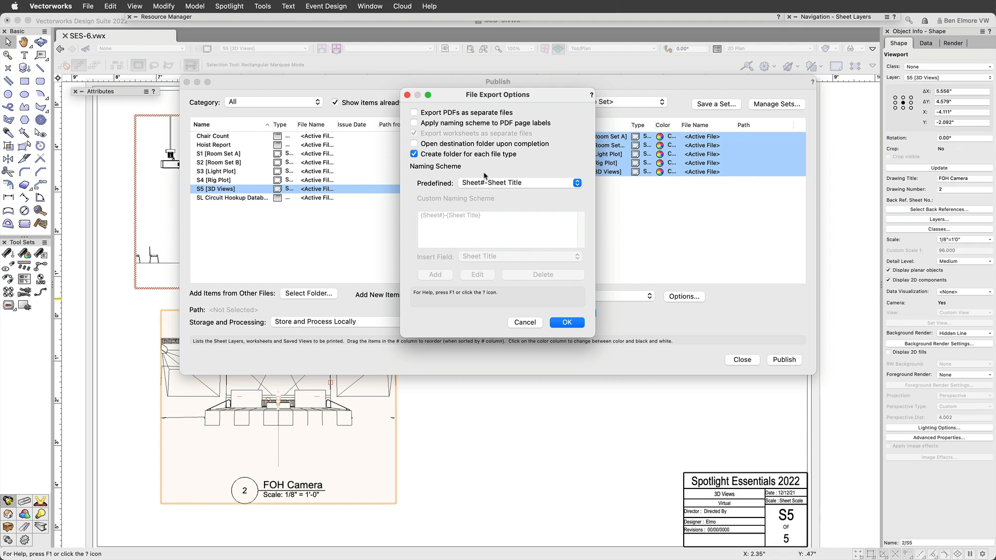
{"action": "left_click", "coordinate": [444, 113]}
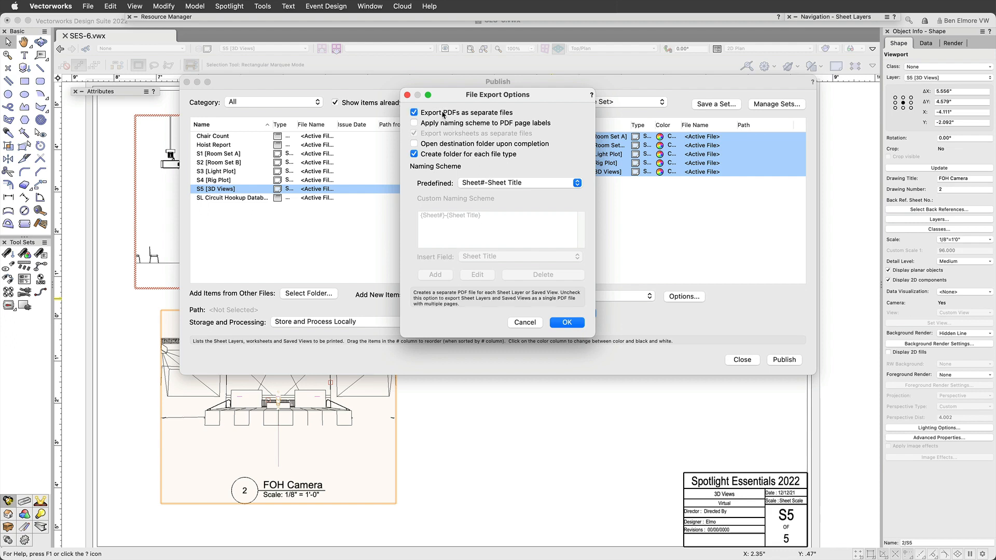
{"action": "left_click", "coordinate": [567, 322]}
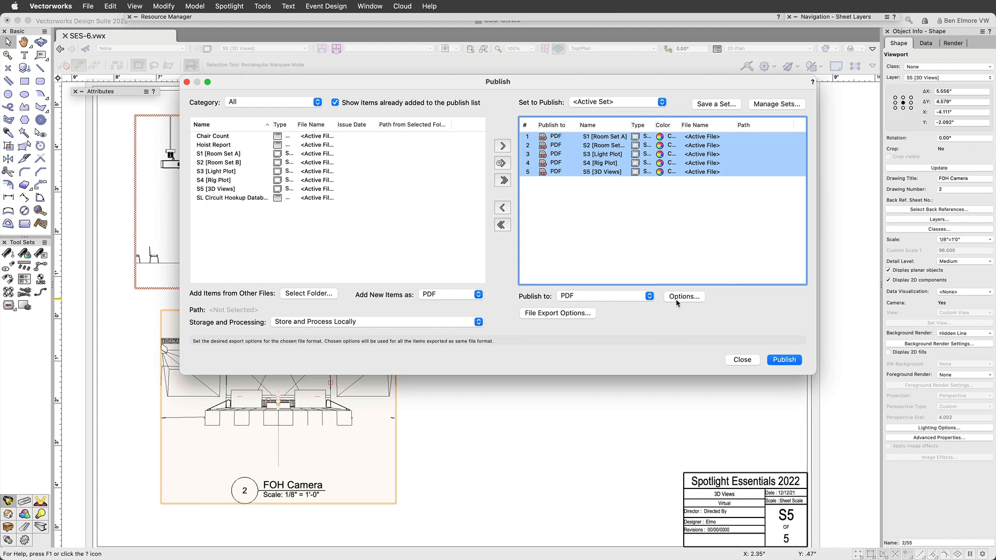
Set the gray level for grayed layers and classes to 30% in the PDF export settings.
{"action": "left_click", "coordinate": [683, 296]}
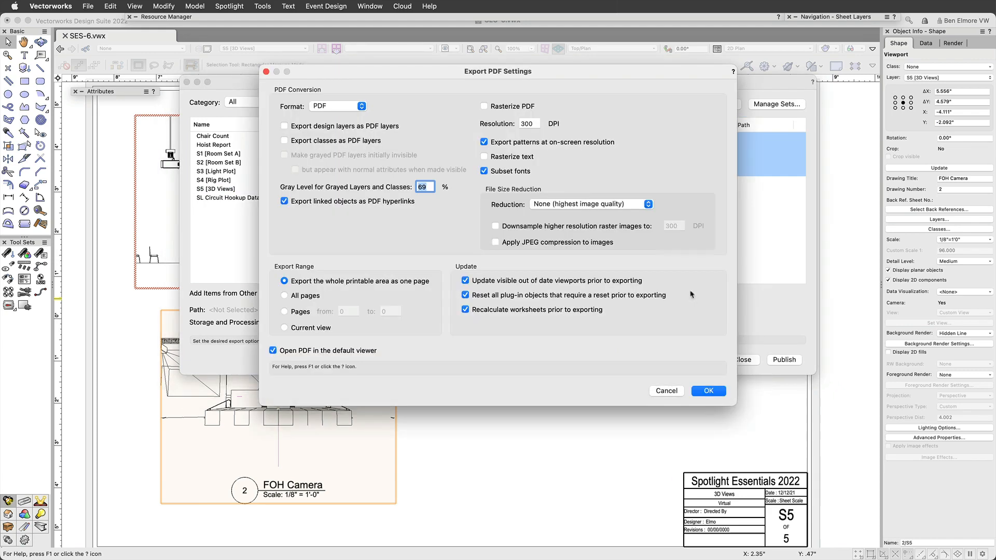
{"action": "type", "text": "30"}
{"action": "key", "text": "Return"}
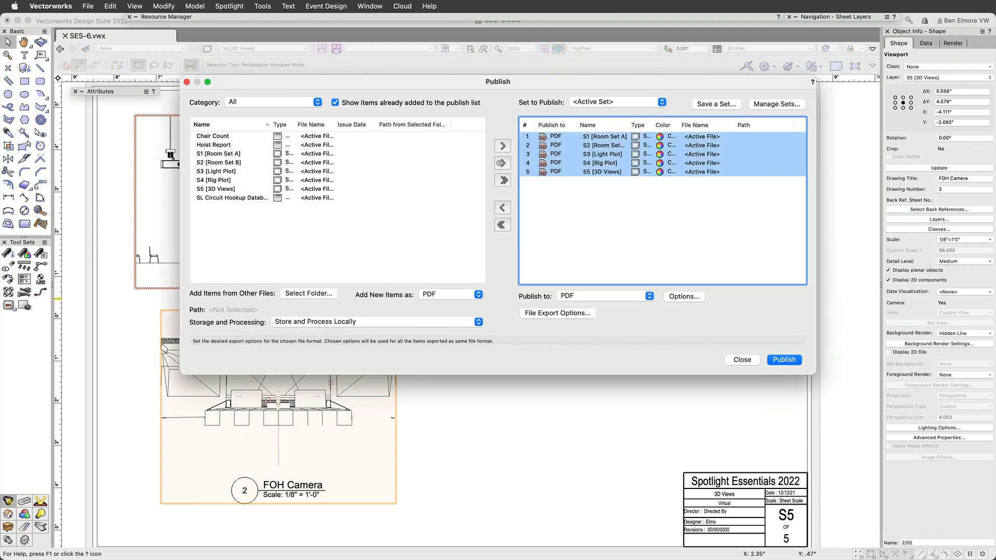
Publish the five sheets without storing a saved set, and save the PDF as SES-6.pdf on the Desktop.
{"action": "left_click", "coordinate": [784, 359]}
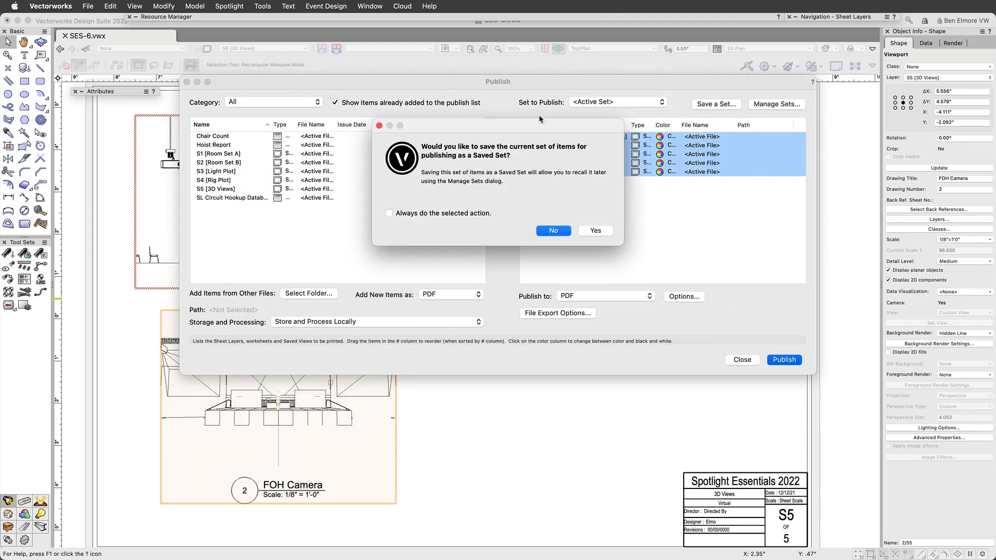
{"action": "left_click", "coordinate": [554, 231]}
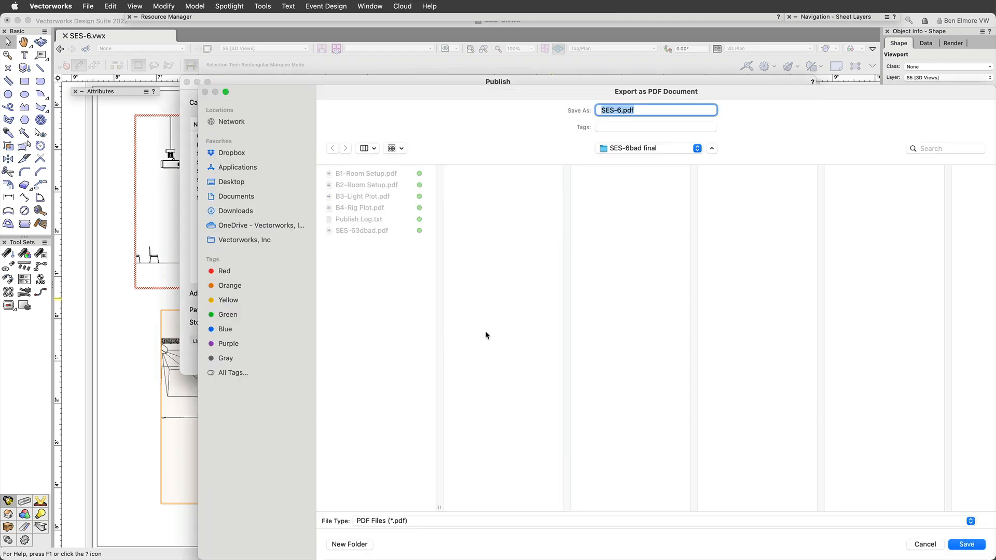
{"action": "left_click", "coordinate": [233, 183]}
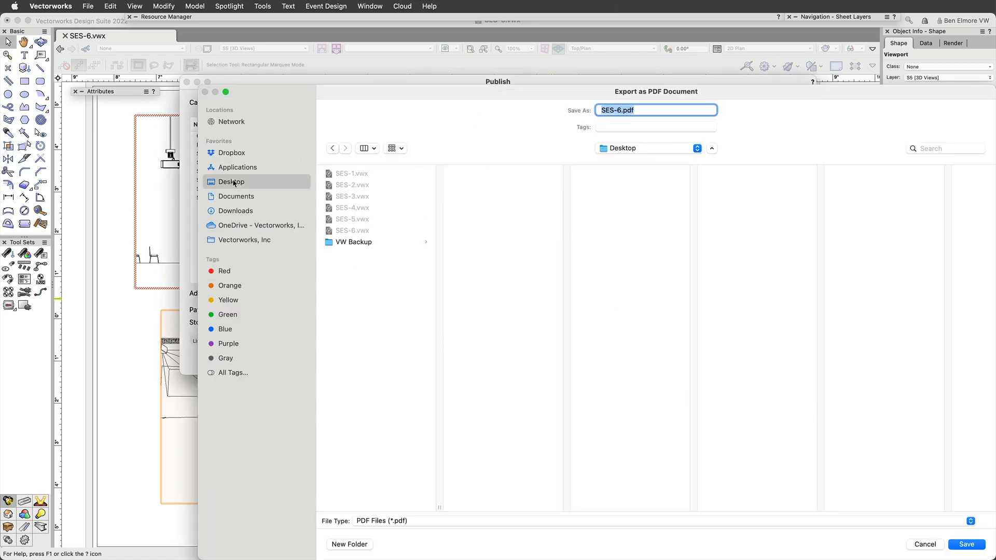
{"action": "left_click", "coordinate": [966, 544]}
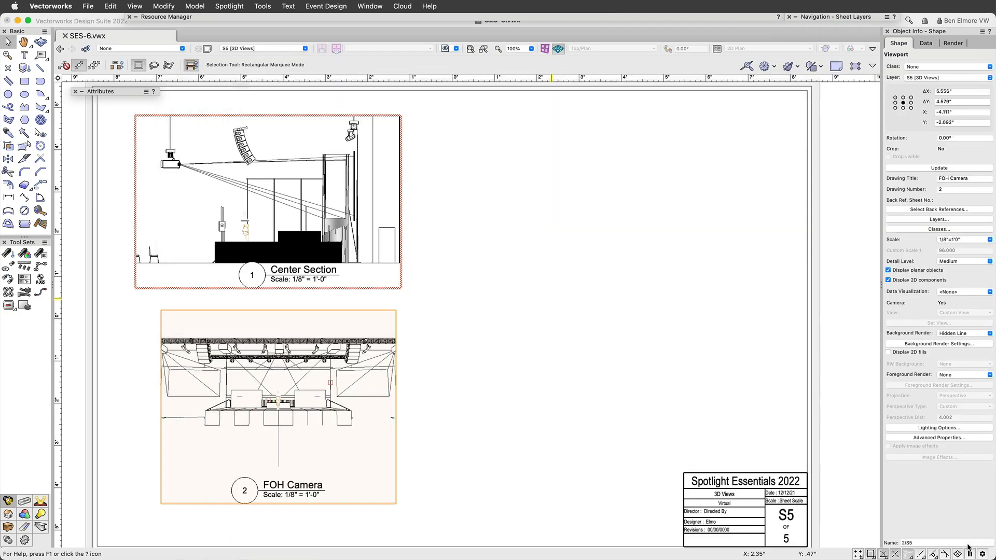
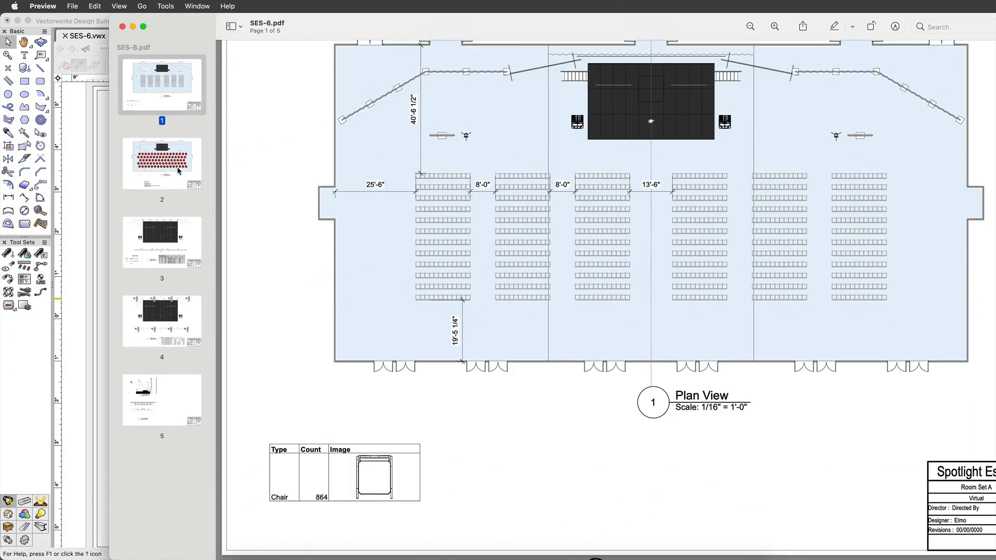
Examine pages 2 through 5 of the published SES-6.pdf, close it, and dismiss the publishing report.
{"action": "left_click", "coordinate": [176, 170]}
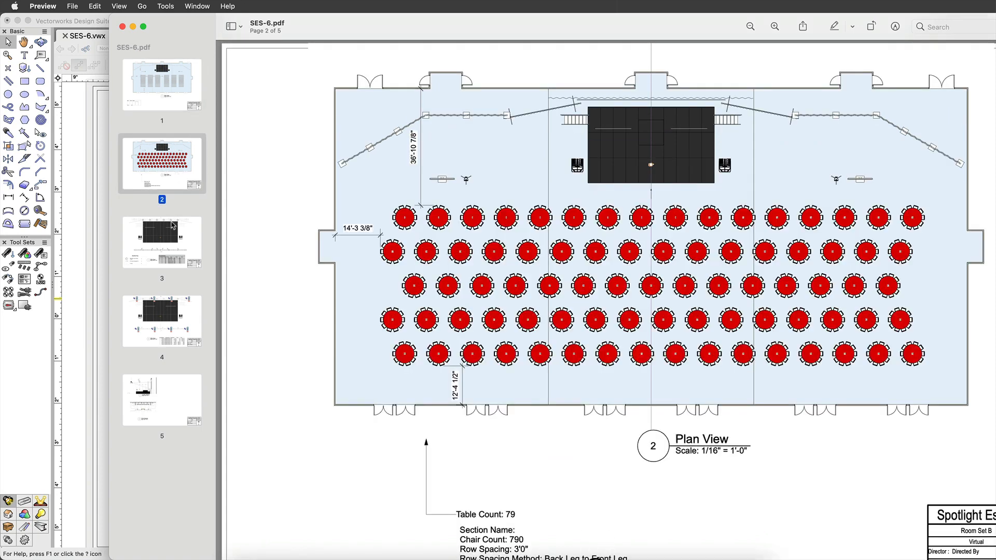
{"action": "left_click", "coordinate": [164, 238]}
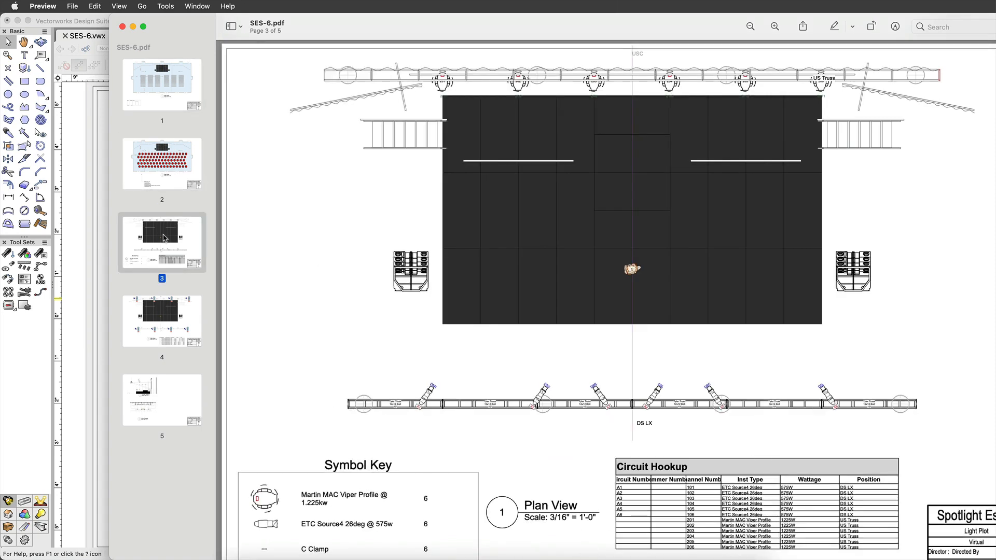
{"action": "left_click", "coordinate": [166, 324]}
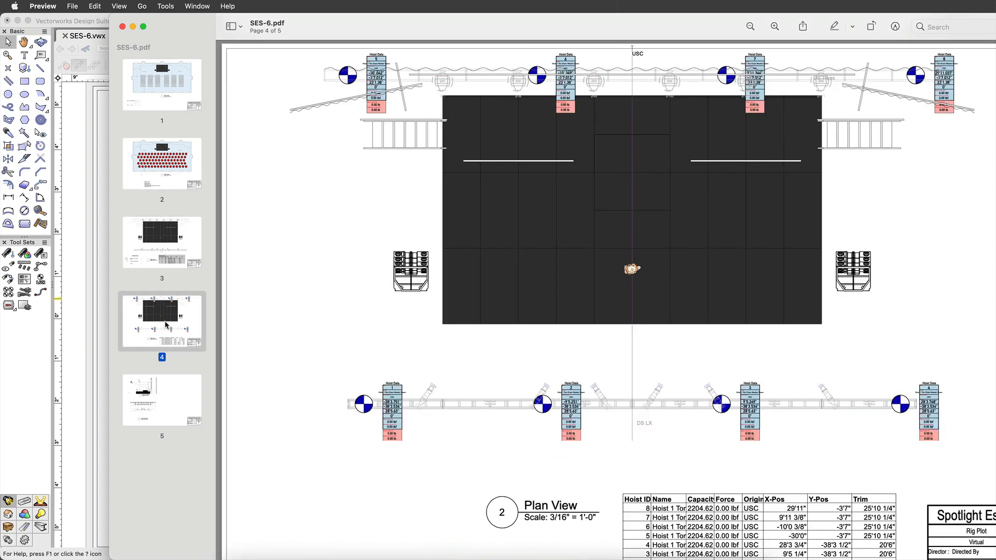
{"action": "left_click", "coordinate": [177, 405]}
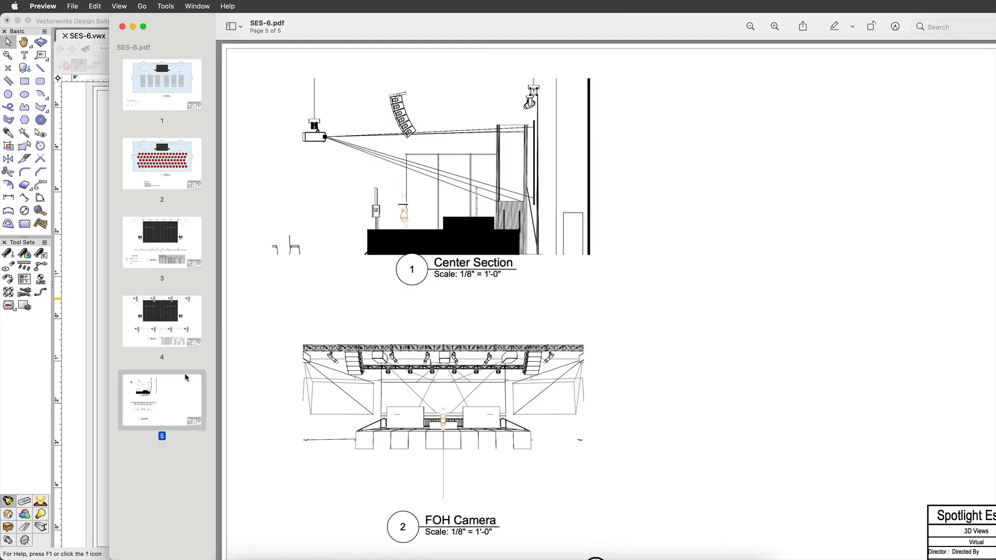
{"action": "left_click", "coordinate": [122, 27]}
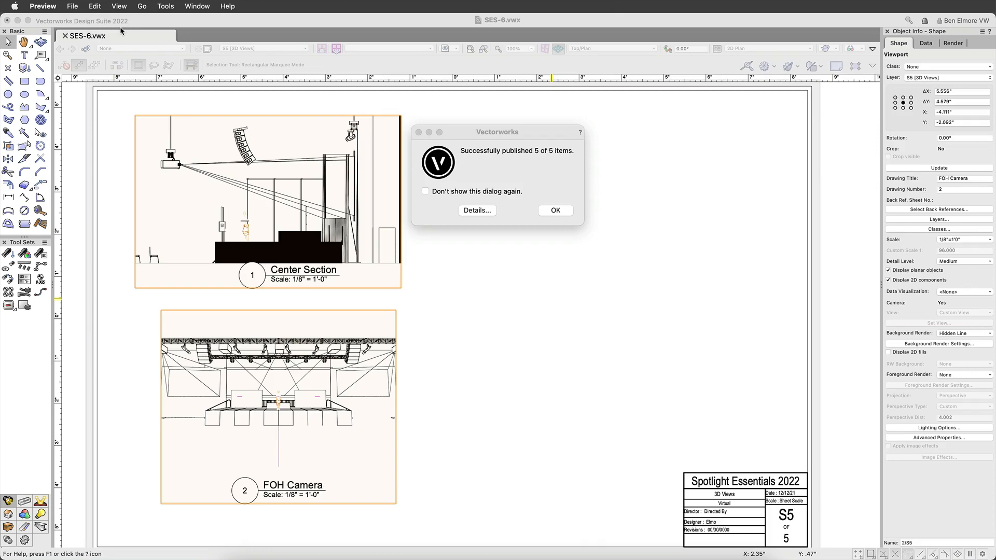
{"action": "left_click", "coordinate": [555, 210]}
Undo the last change on sheet S5 and save the drawing as a new file named SES-7 on the Desktop.
{"action": "scroll", "coordinate": [555, 239], "scroll_direction": "down", "scroll_amount": 1}
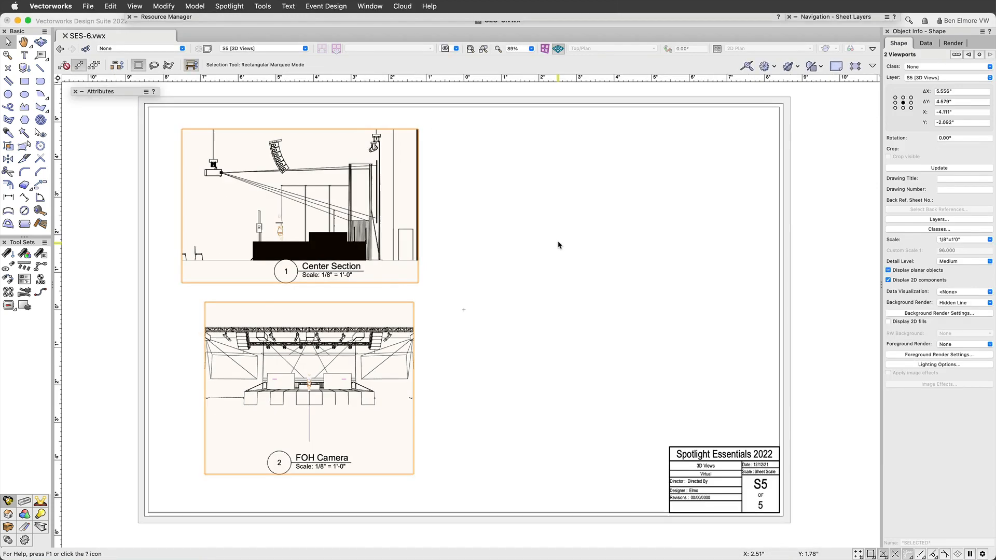
{"action": "middle_click_drag", "start_coordinate": [597, 254], "coordinate": [580, 273]}
{"action": "key", "text": "super+z"}
{"action": "left_click", "coordinate": [88, 6]}
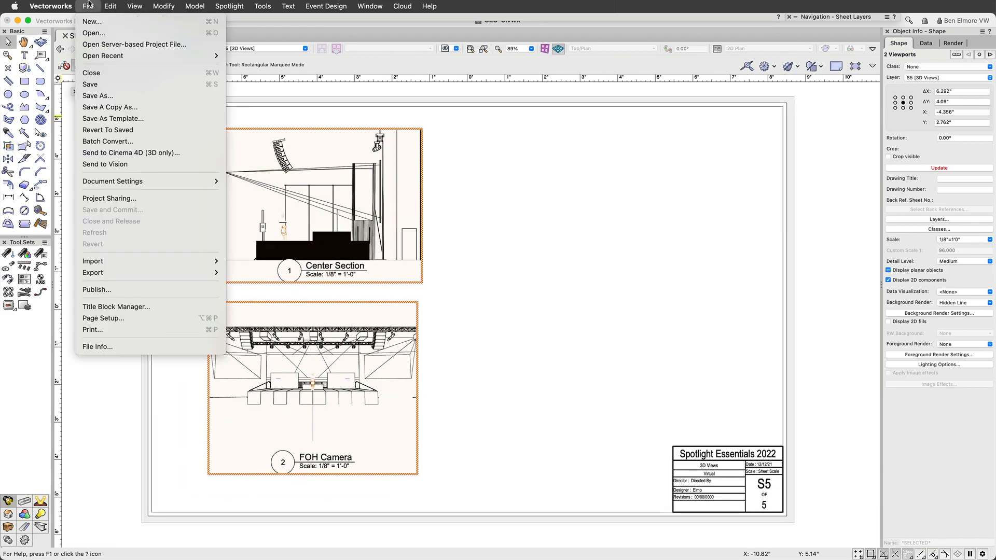
{"action": "left_click", "coordinate": [110, 97]}
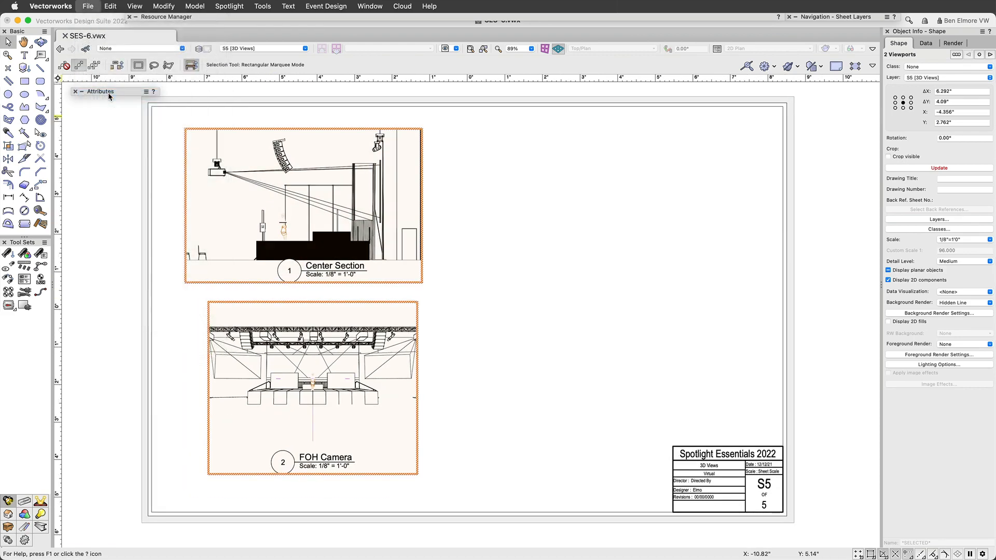
{"action": "type", "text": "SES-"}
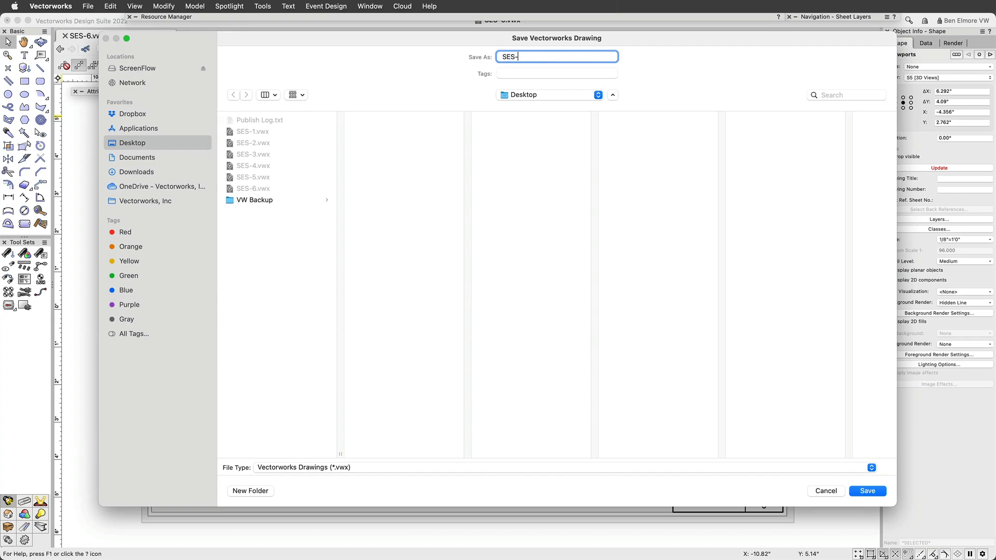
{"action": "type", "text": "7"}
{"action": "key", "text": "Return"}
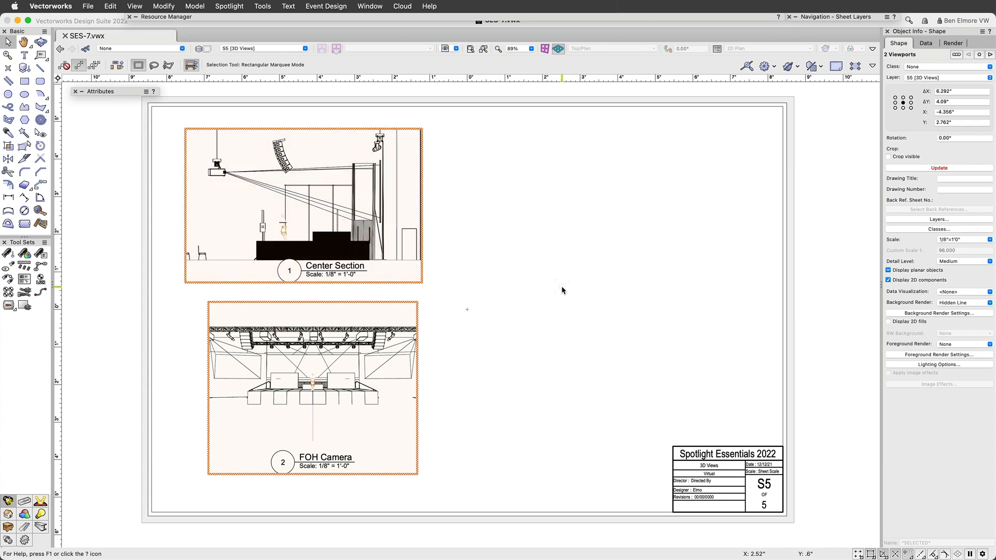
Review sheets S4 [Rig Plot], S3 [Light Plot], S2 [Room Set B] and S1 [Room Set A] in turn, and return to S2.
{"action": "key", "text": "super+Up"}
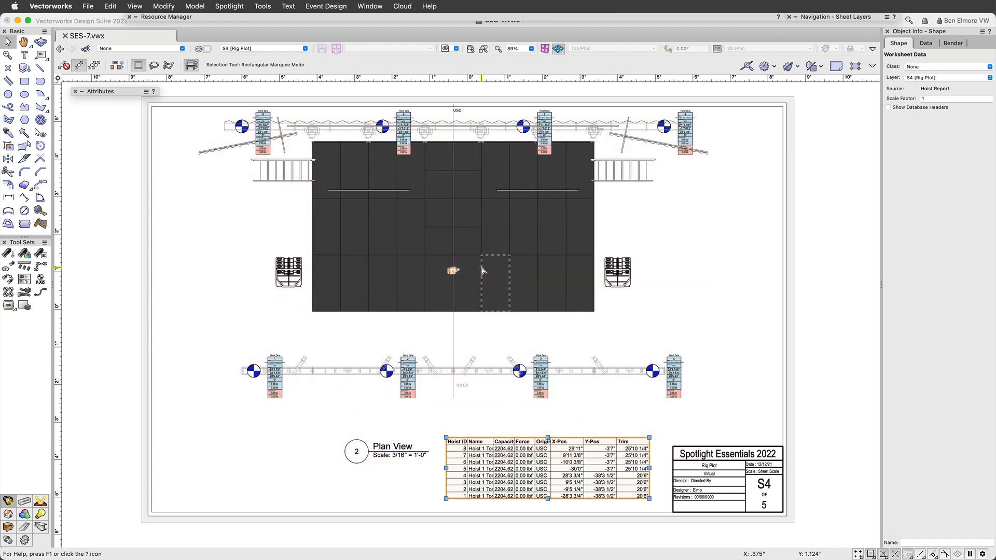
{"action": "key", "text": "super+Up"}
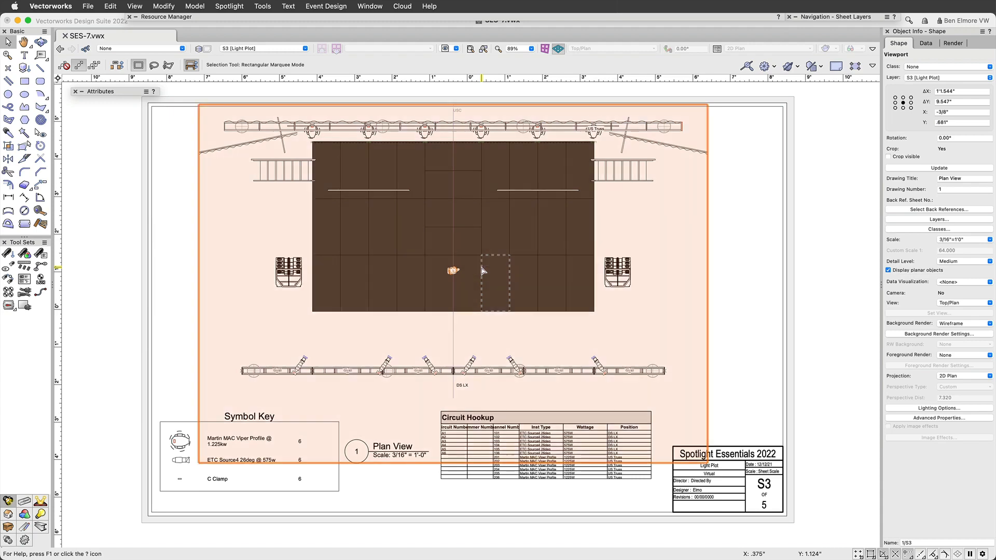
{"action": "key", "text": "super+Up"}
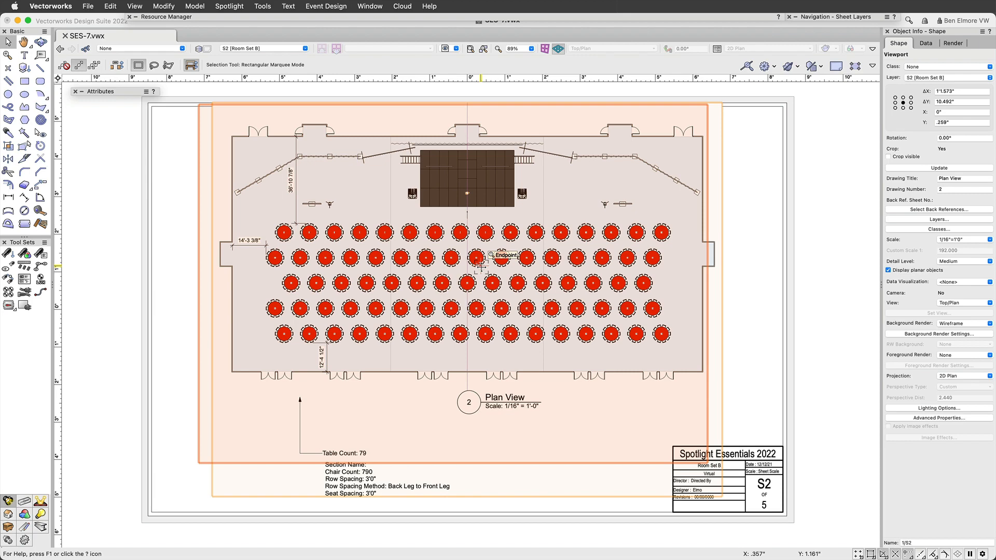
{"action": "key", "text": "super+Up"}
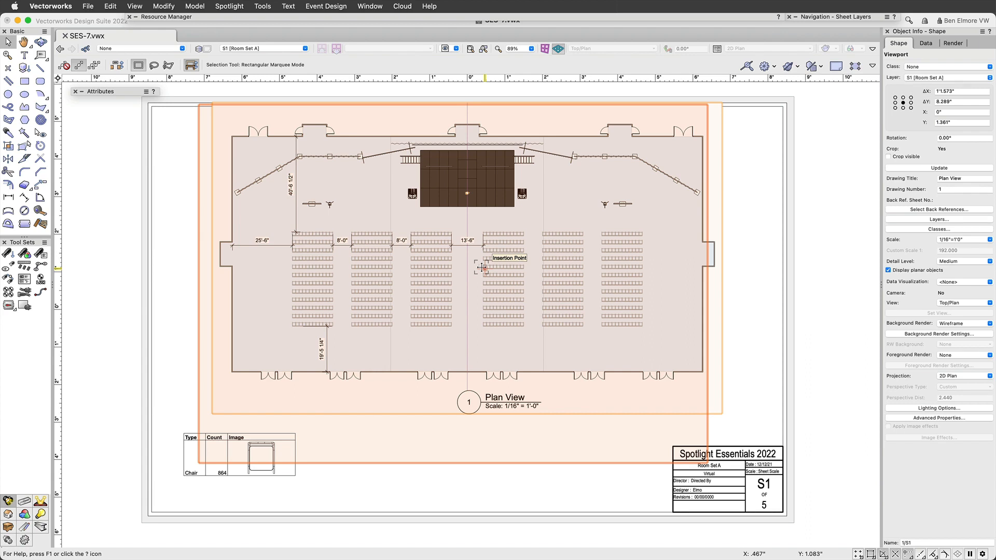
{"action": "double_click", "coordinate": [481, 267]}
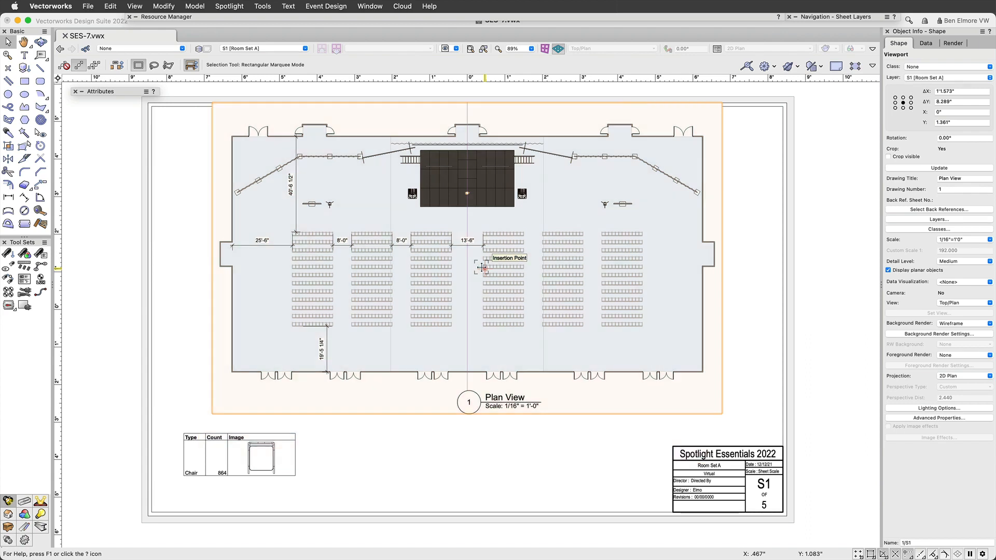
{"action": "key", "text": "super+Down"}
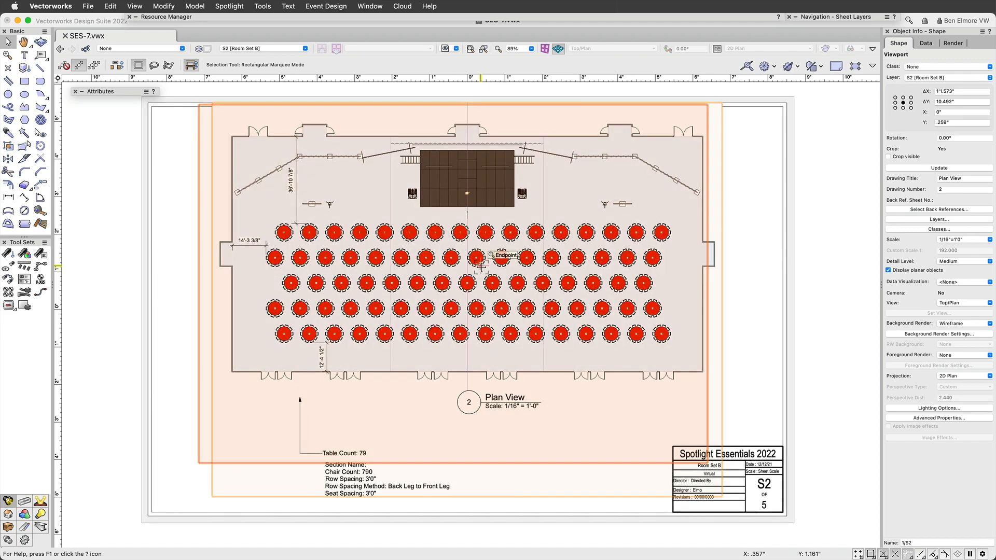